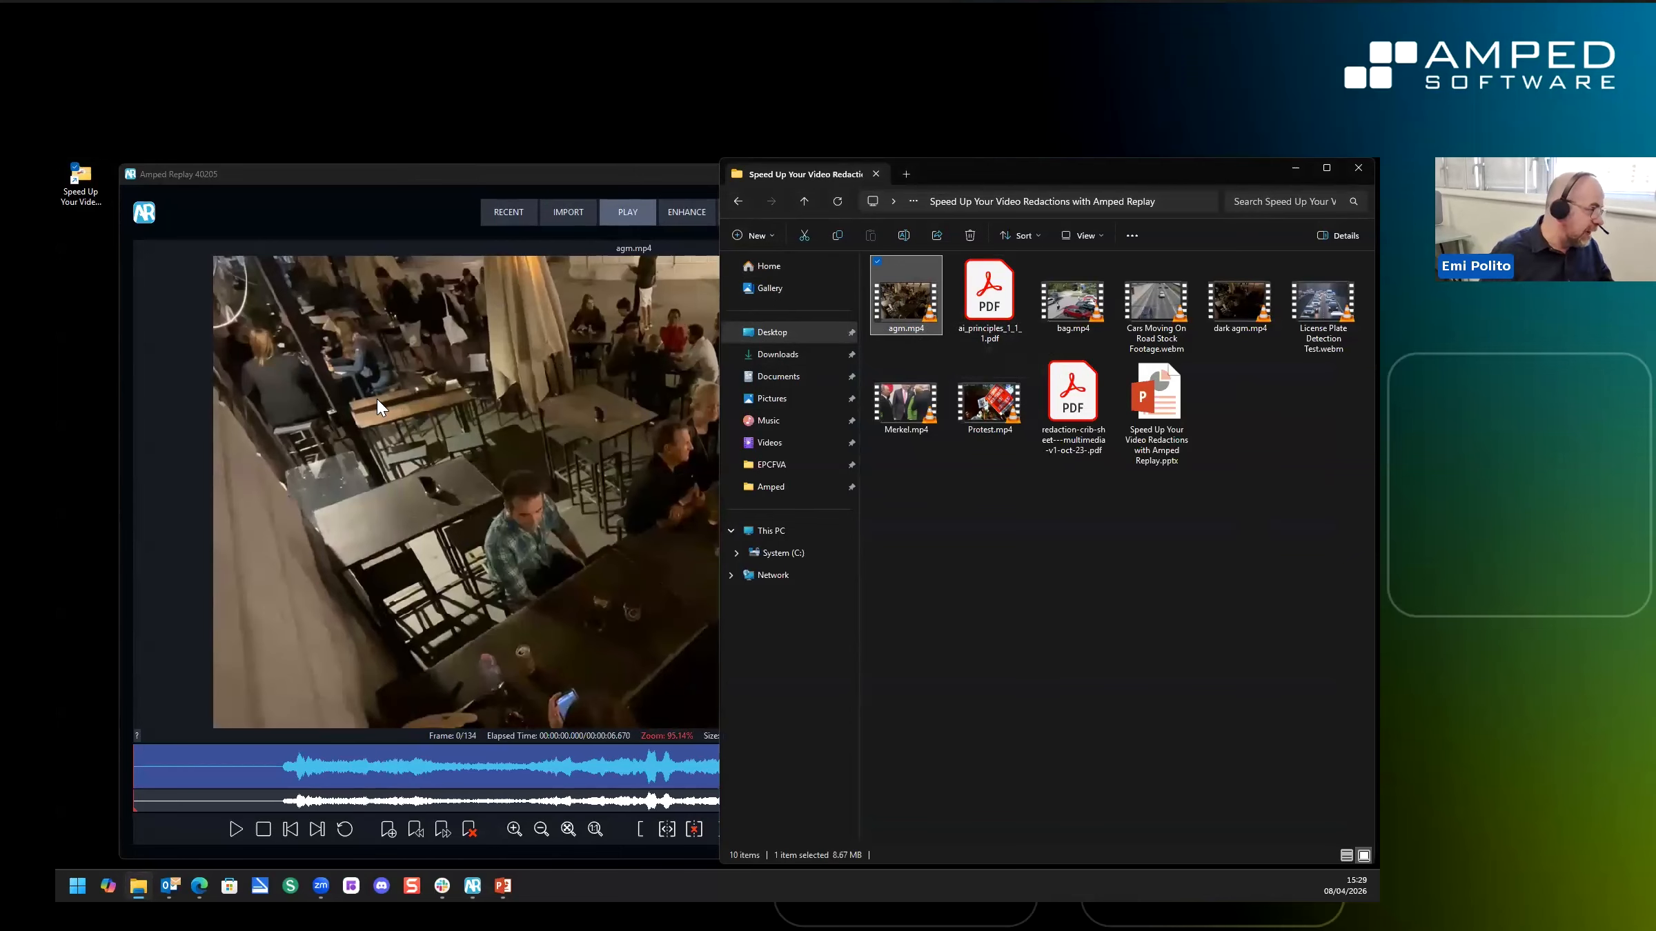
Switch to Amped Replay and look through the Play, Enhance, Redact and Annotate workspaces for agm.mp4
{"action": "left_click", "coordinate": [362, 192]}
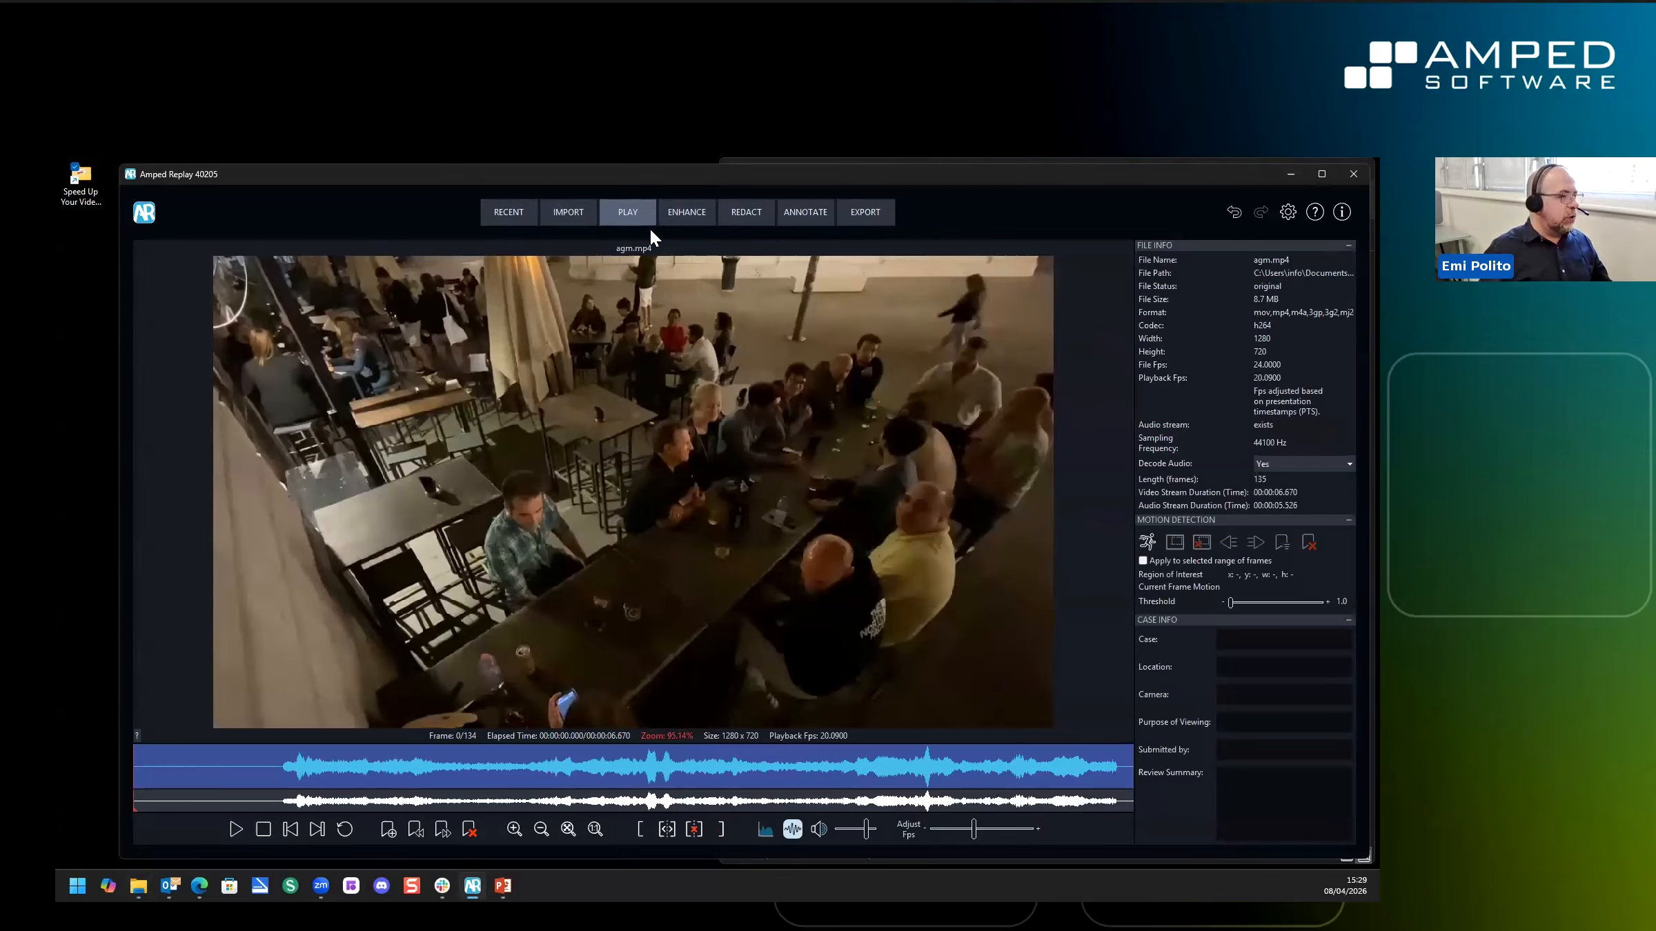
{"action": "left_click", "coordinate": [635, 215]}
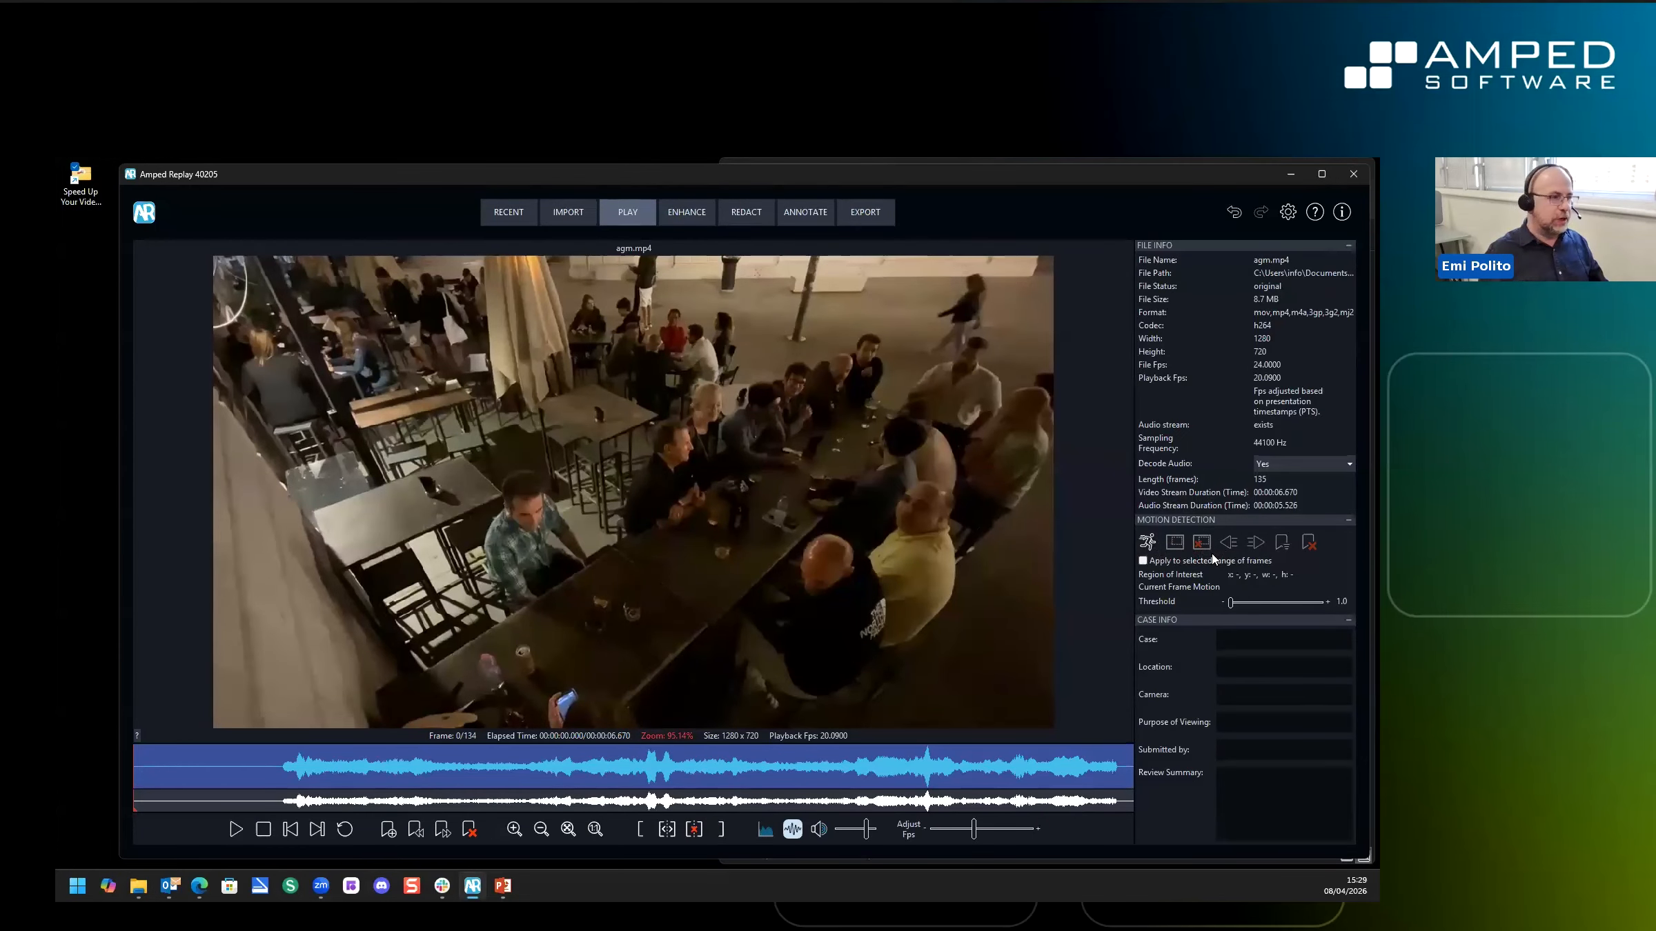
{"action": "left_click", "coordinate": [679, 212]}
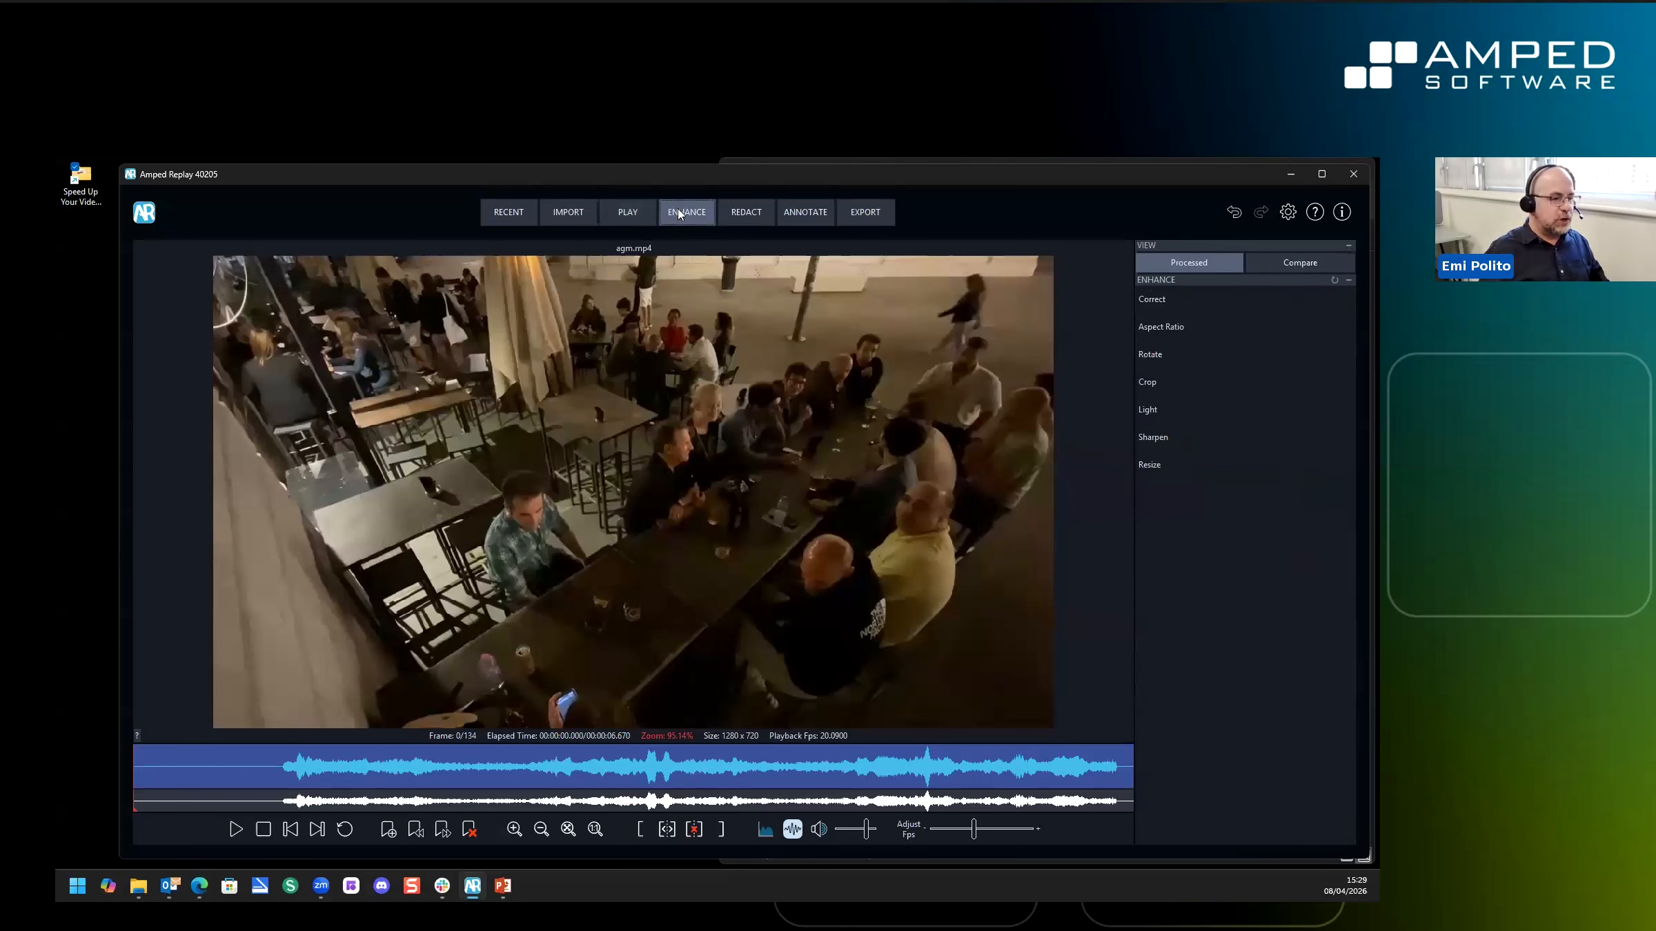
{"action": "left_click", "coordinate": [741, 217]}
{"action": "left_click", "coordinate": [804, 219]}
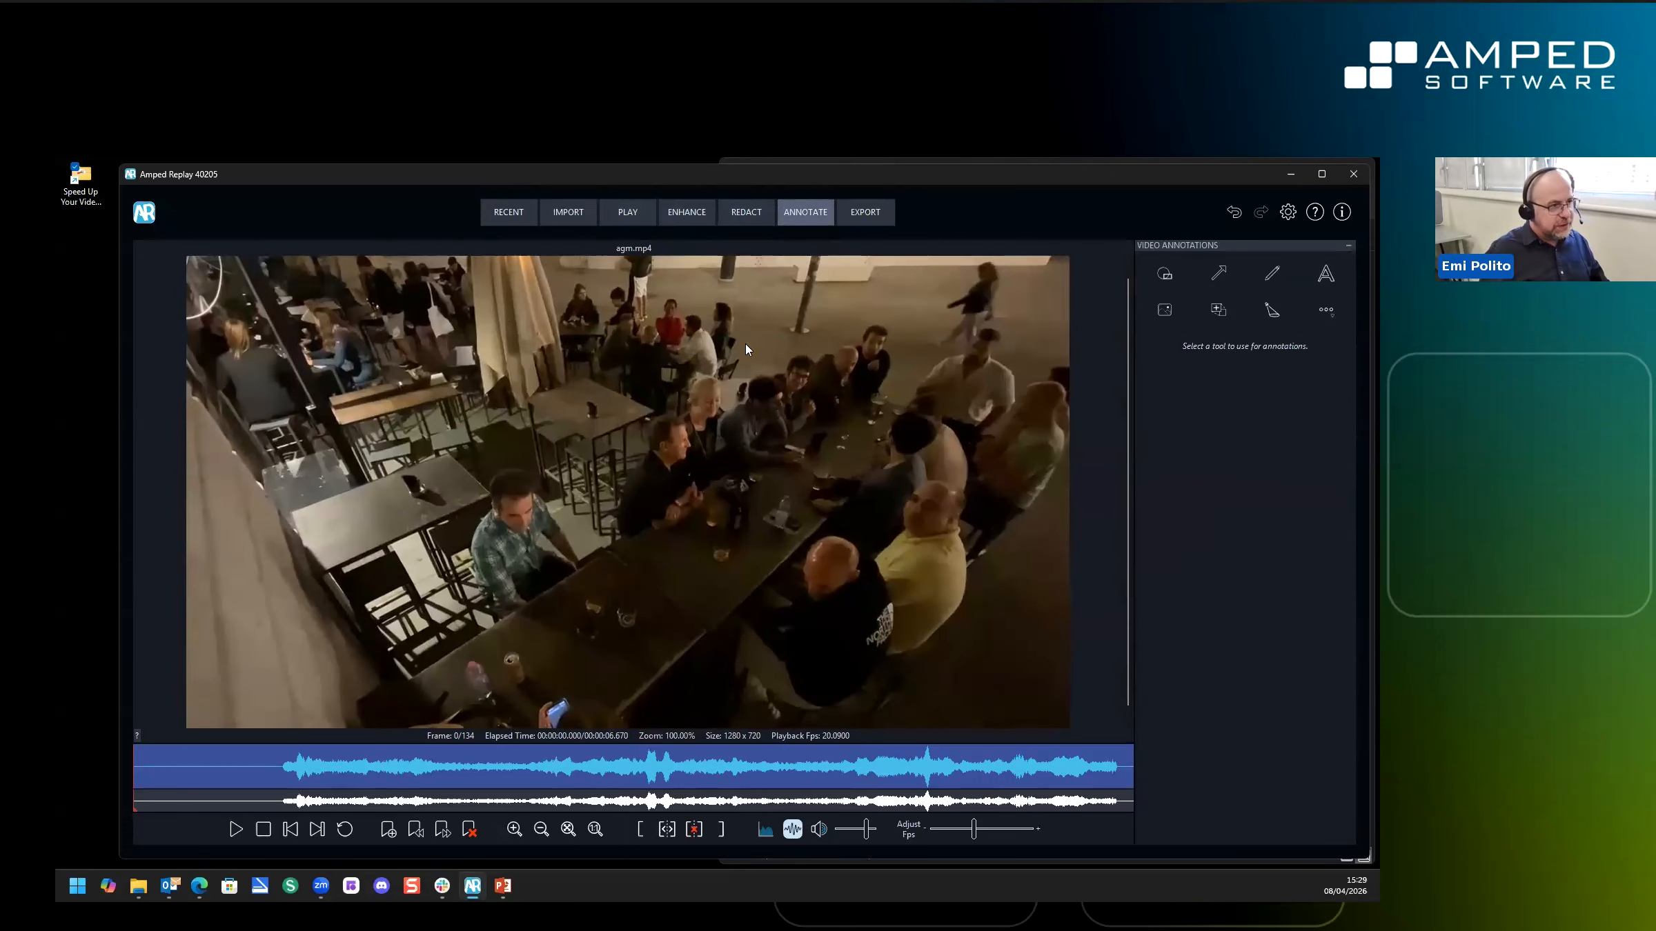
{"action": "left_click", "coordinate": [754, 220]}
{"action": "left_click", "coordinate": [694, 215]}
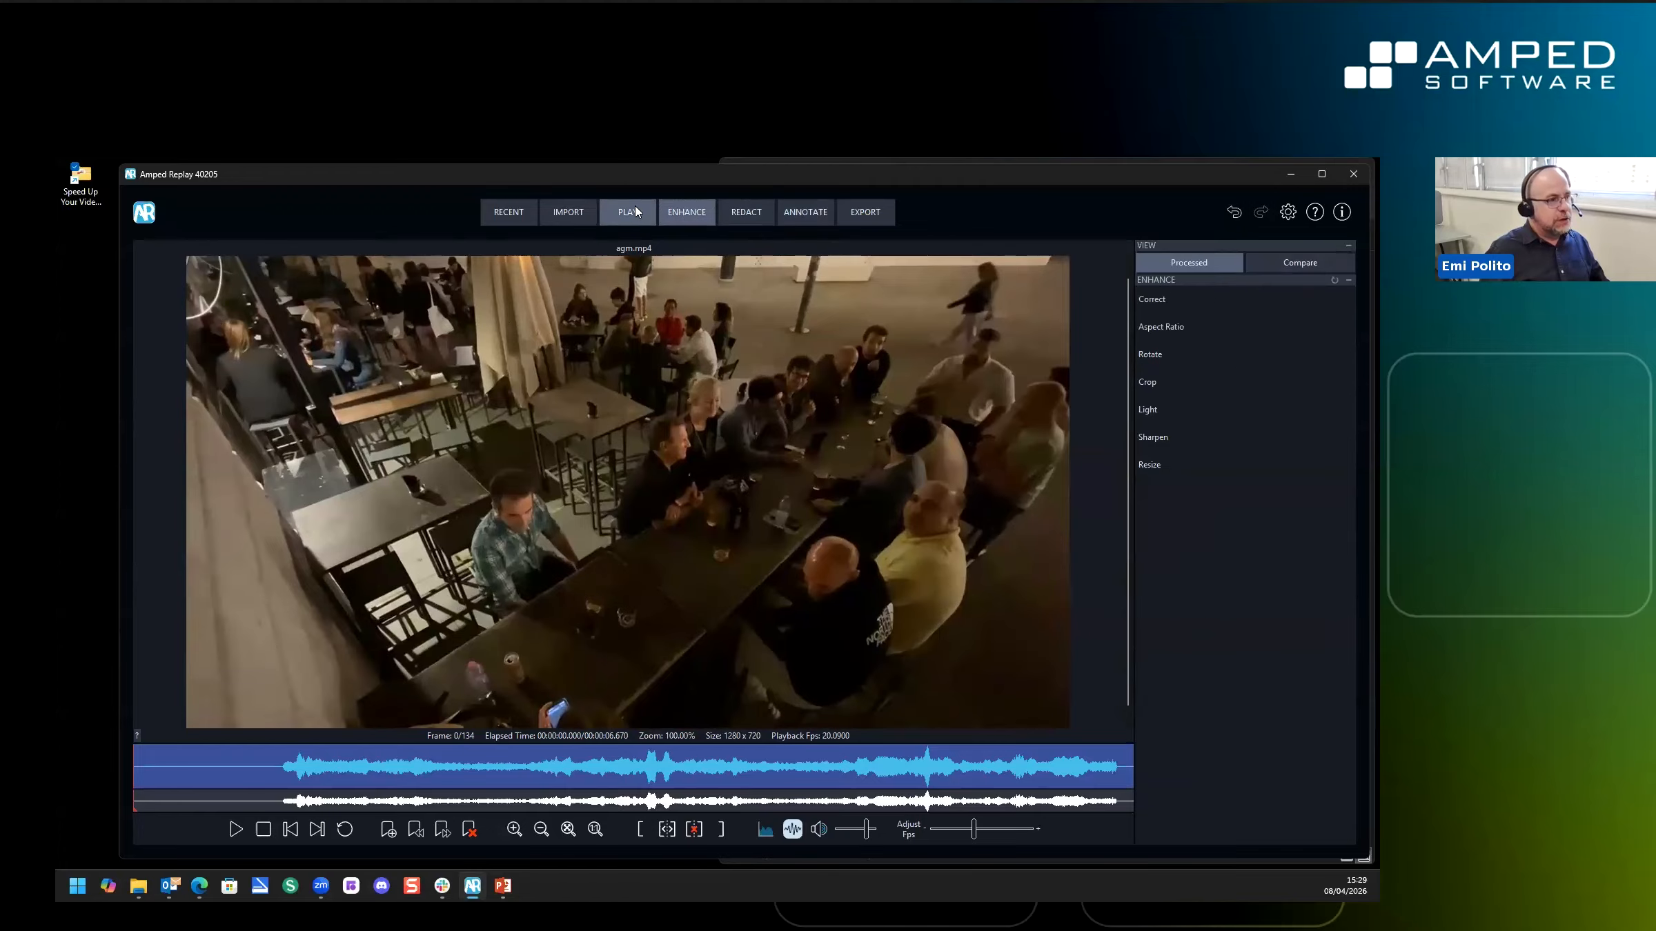
{"action": "left_click", "coordinate": [636, 207]}
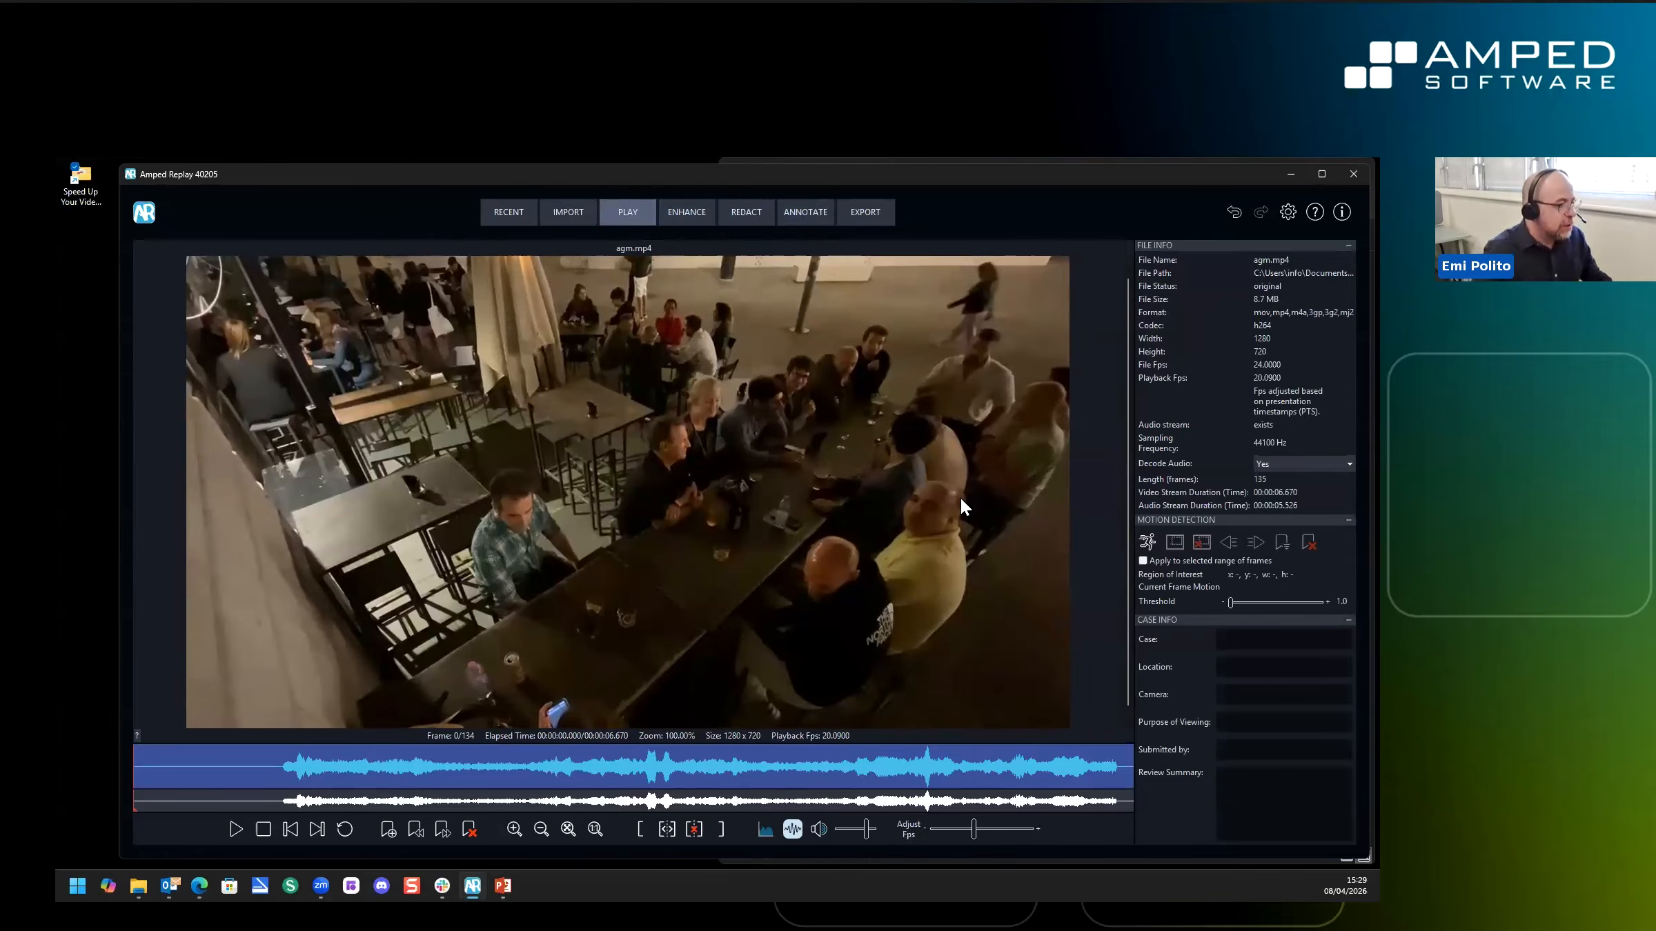
Move the playback position of agm.mp4 to frame 70, at the peak in the middle of the audio waveform
{"action": "left_click", "coordinate": [405, 780]}
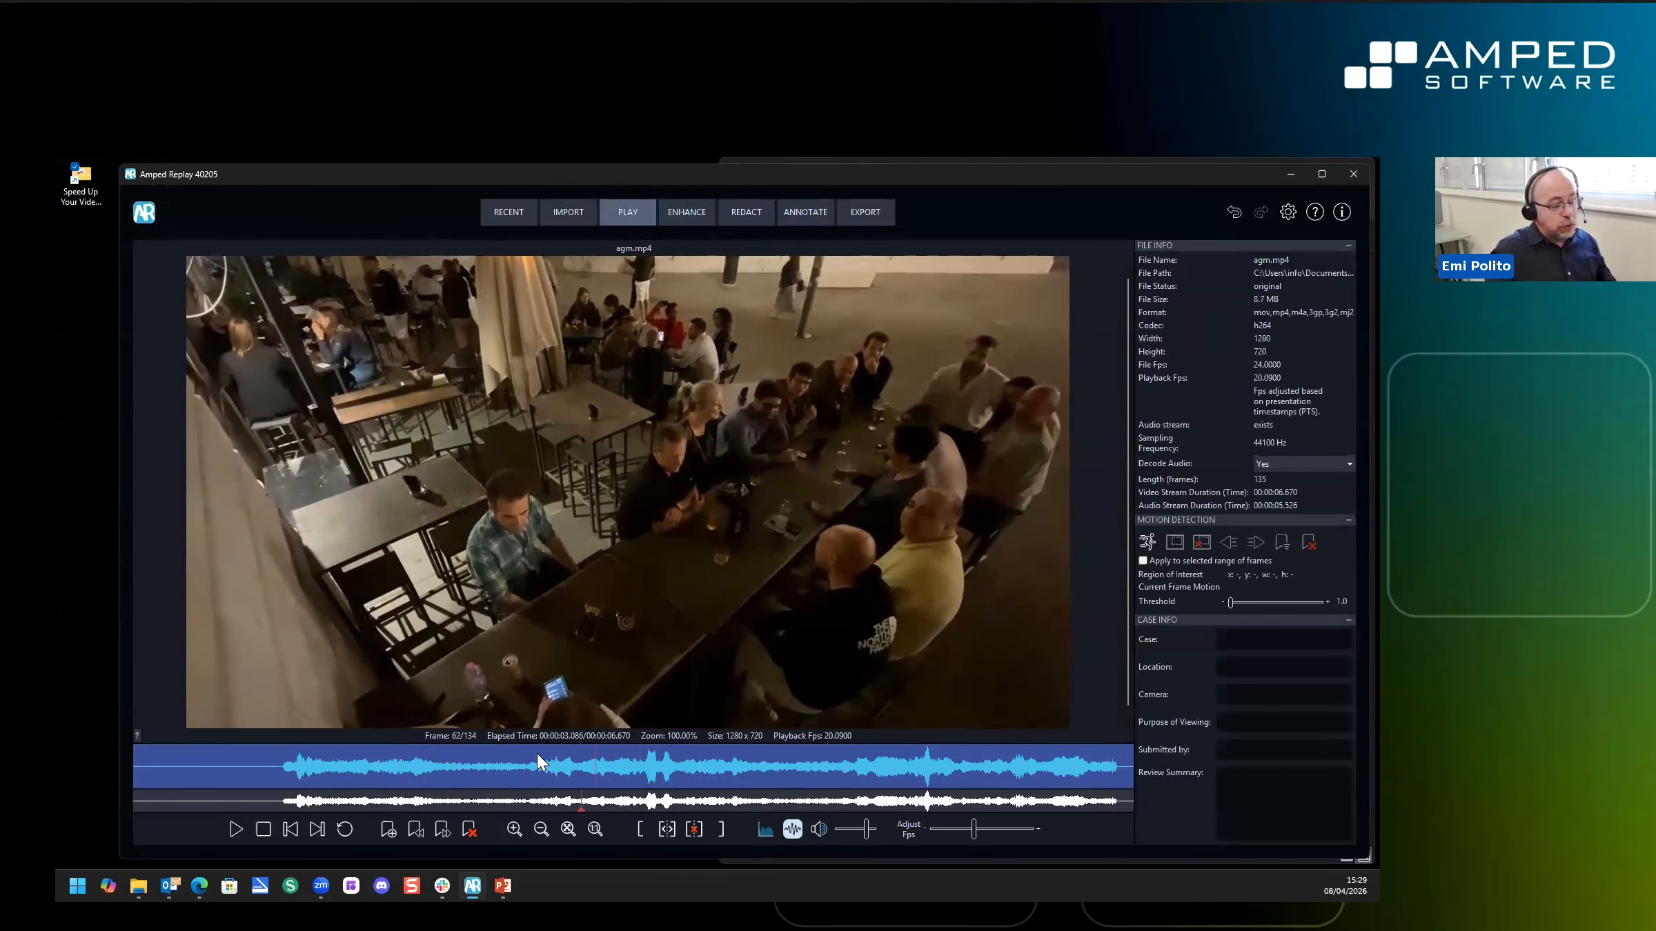
{"action": "left_click", "coordinate": [524, 756]}
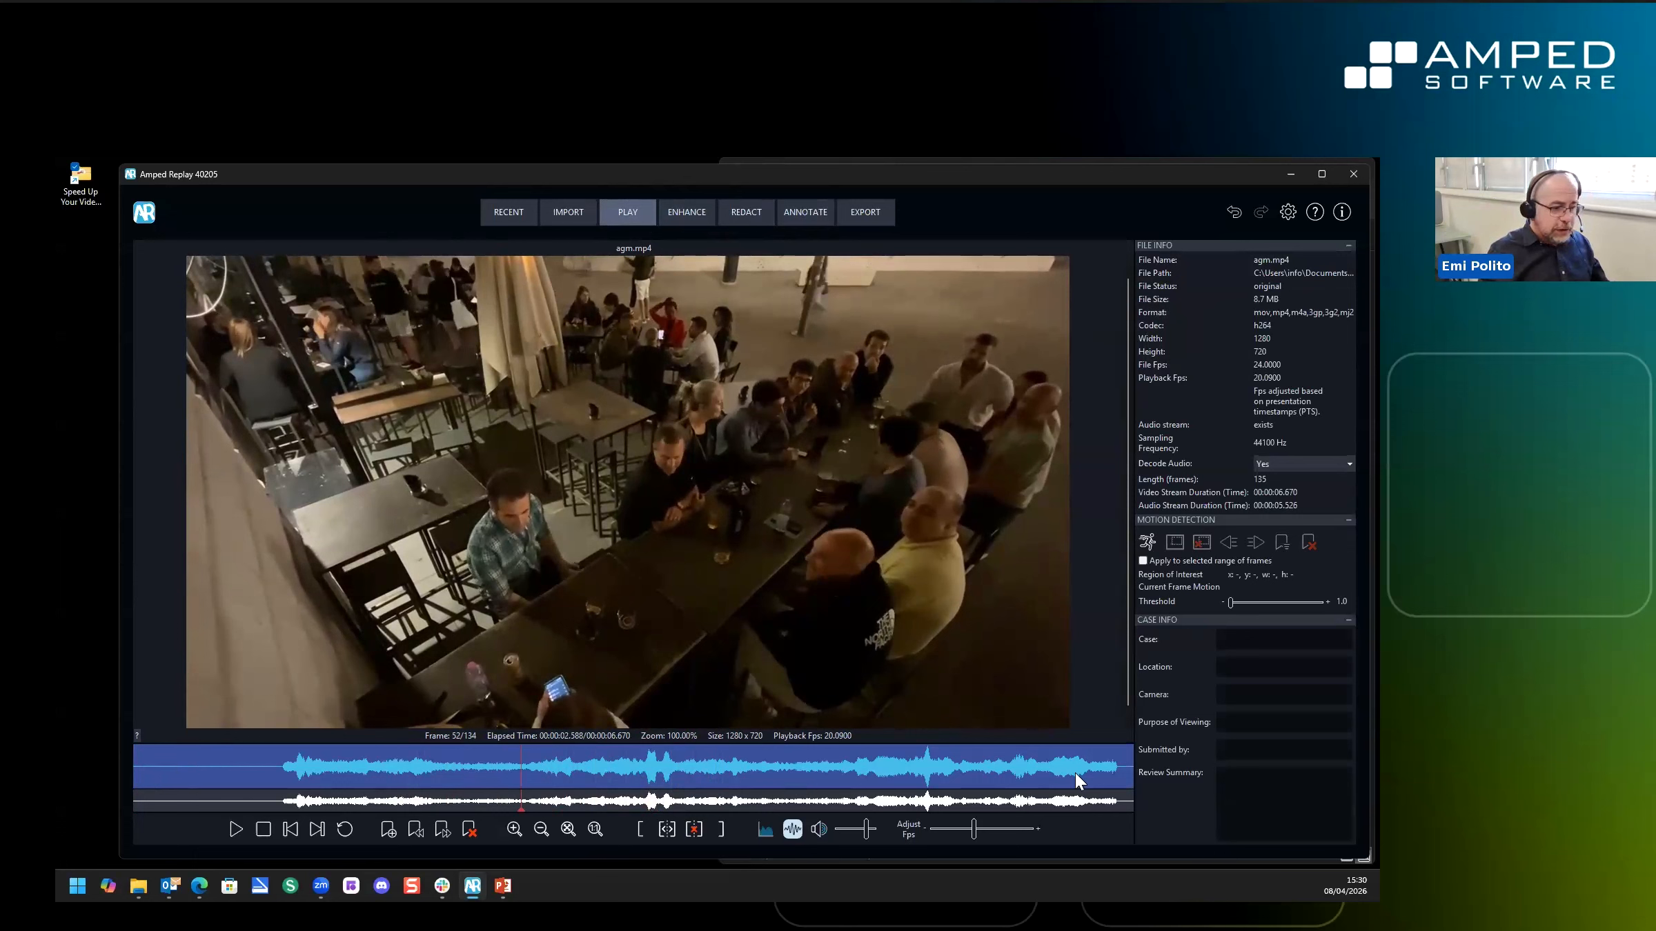
{"action": "key", "text": "ctrl"}
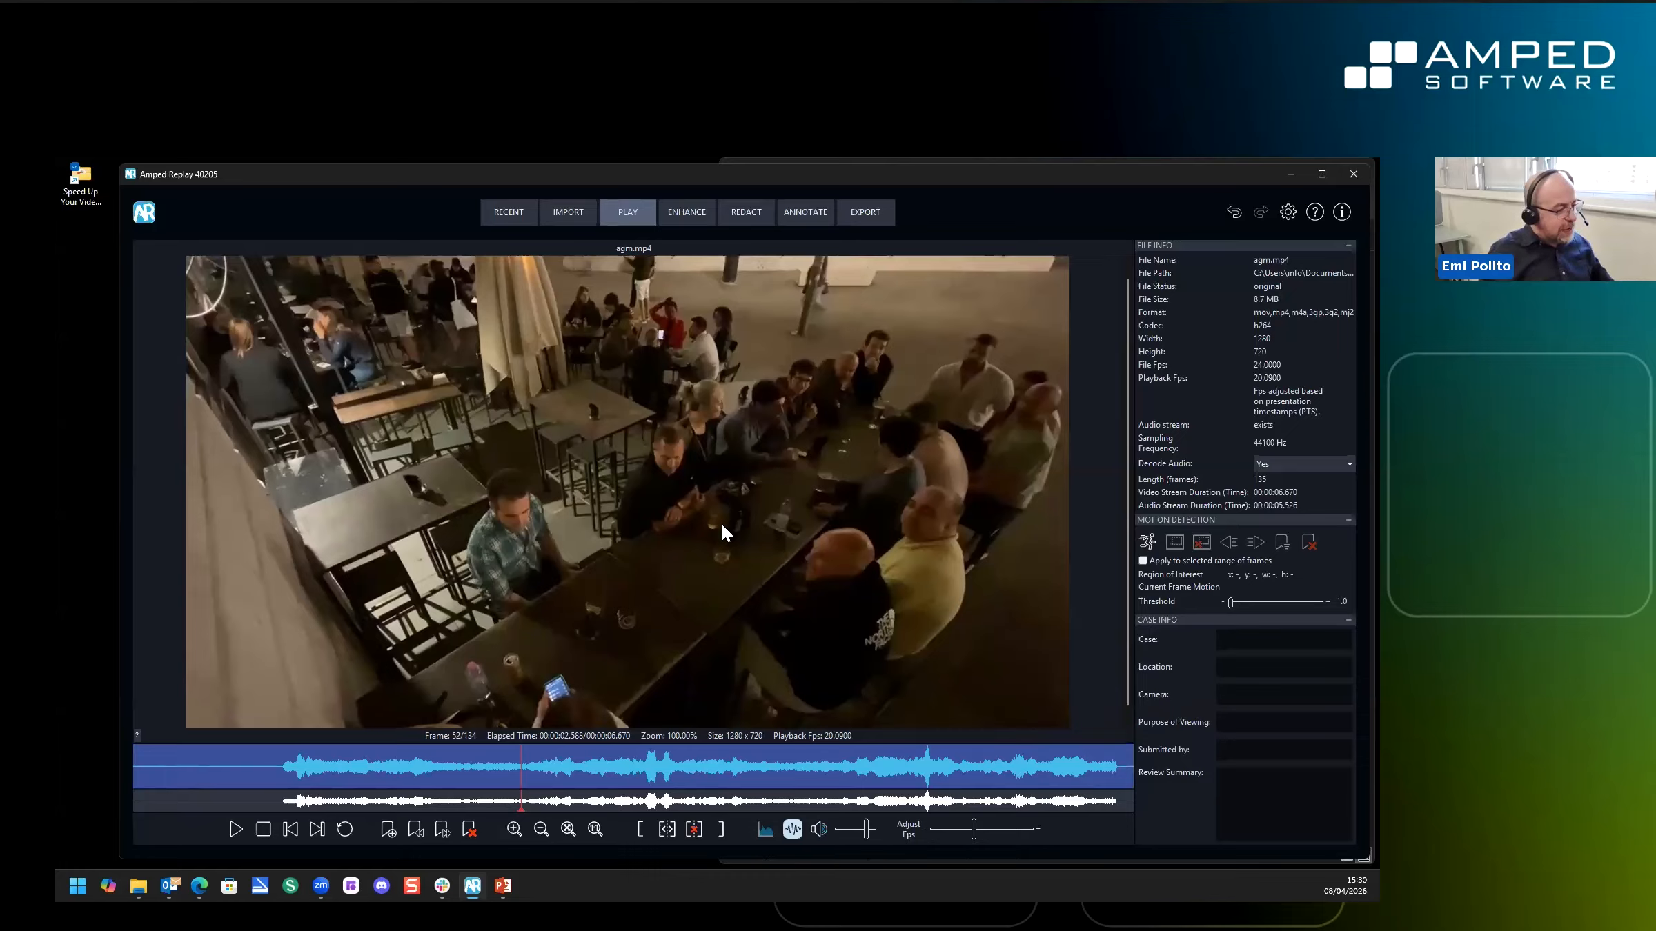
{"action": "key", "text": "ctrl"}
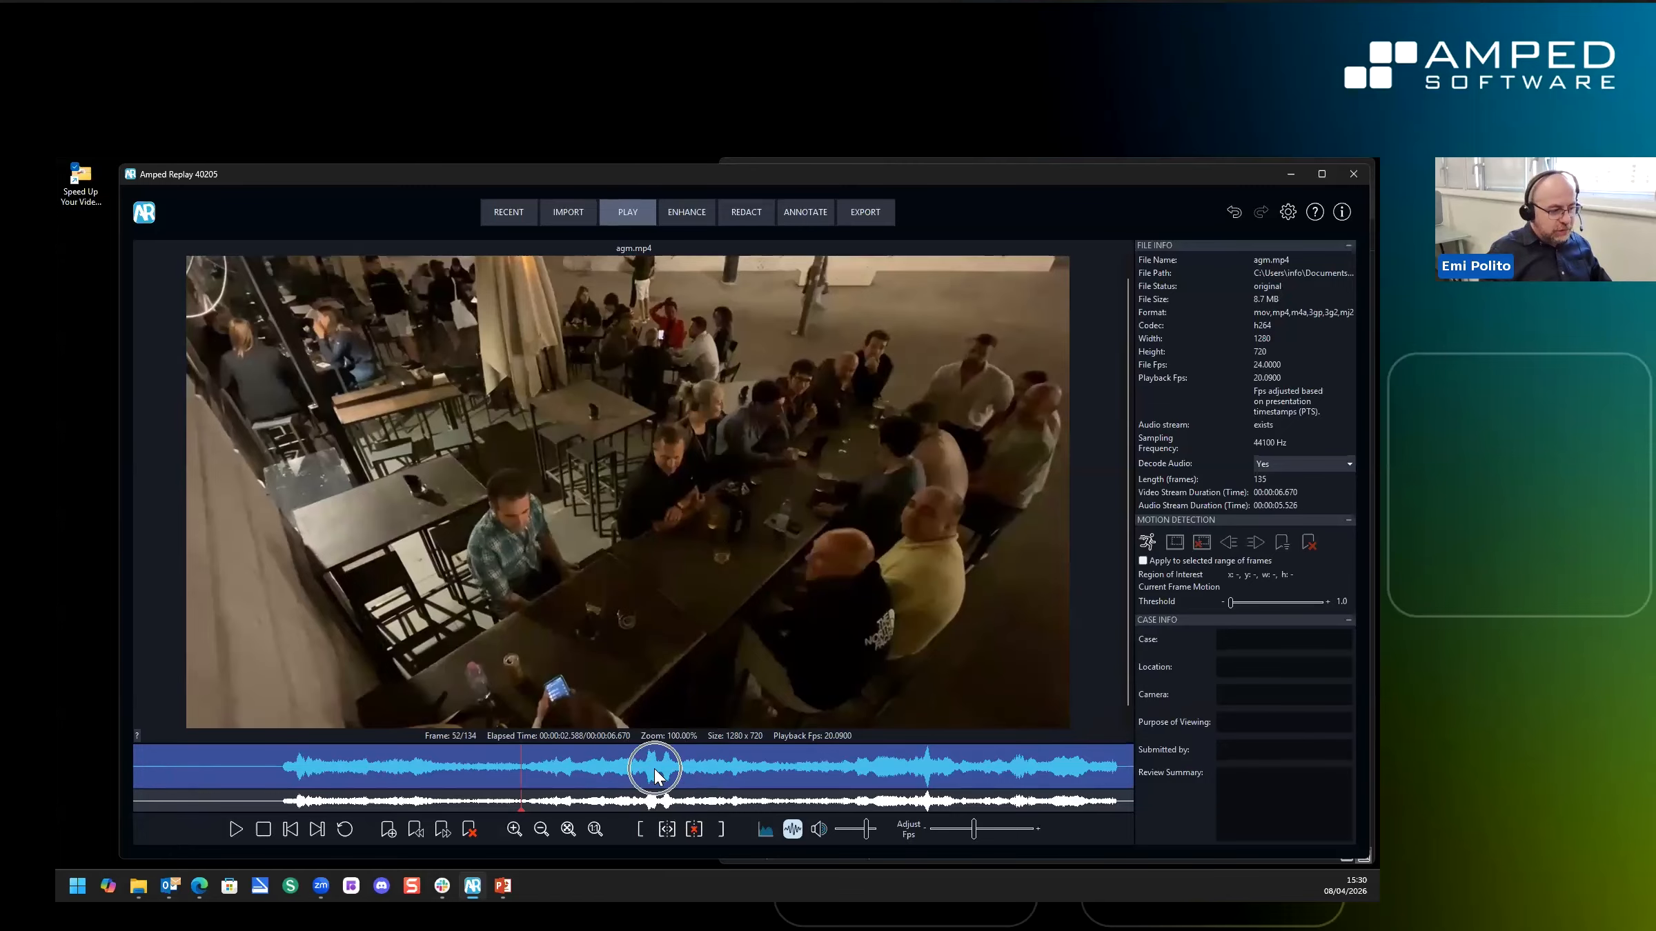
{"action": "left_click", "coordinate": [652, 766]}
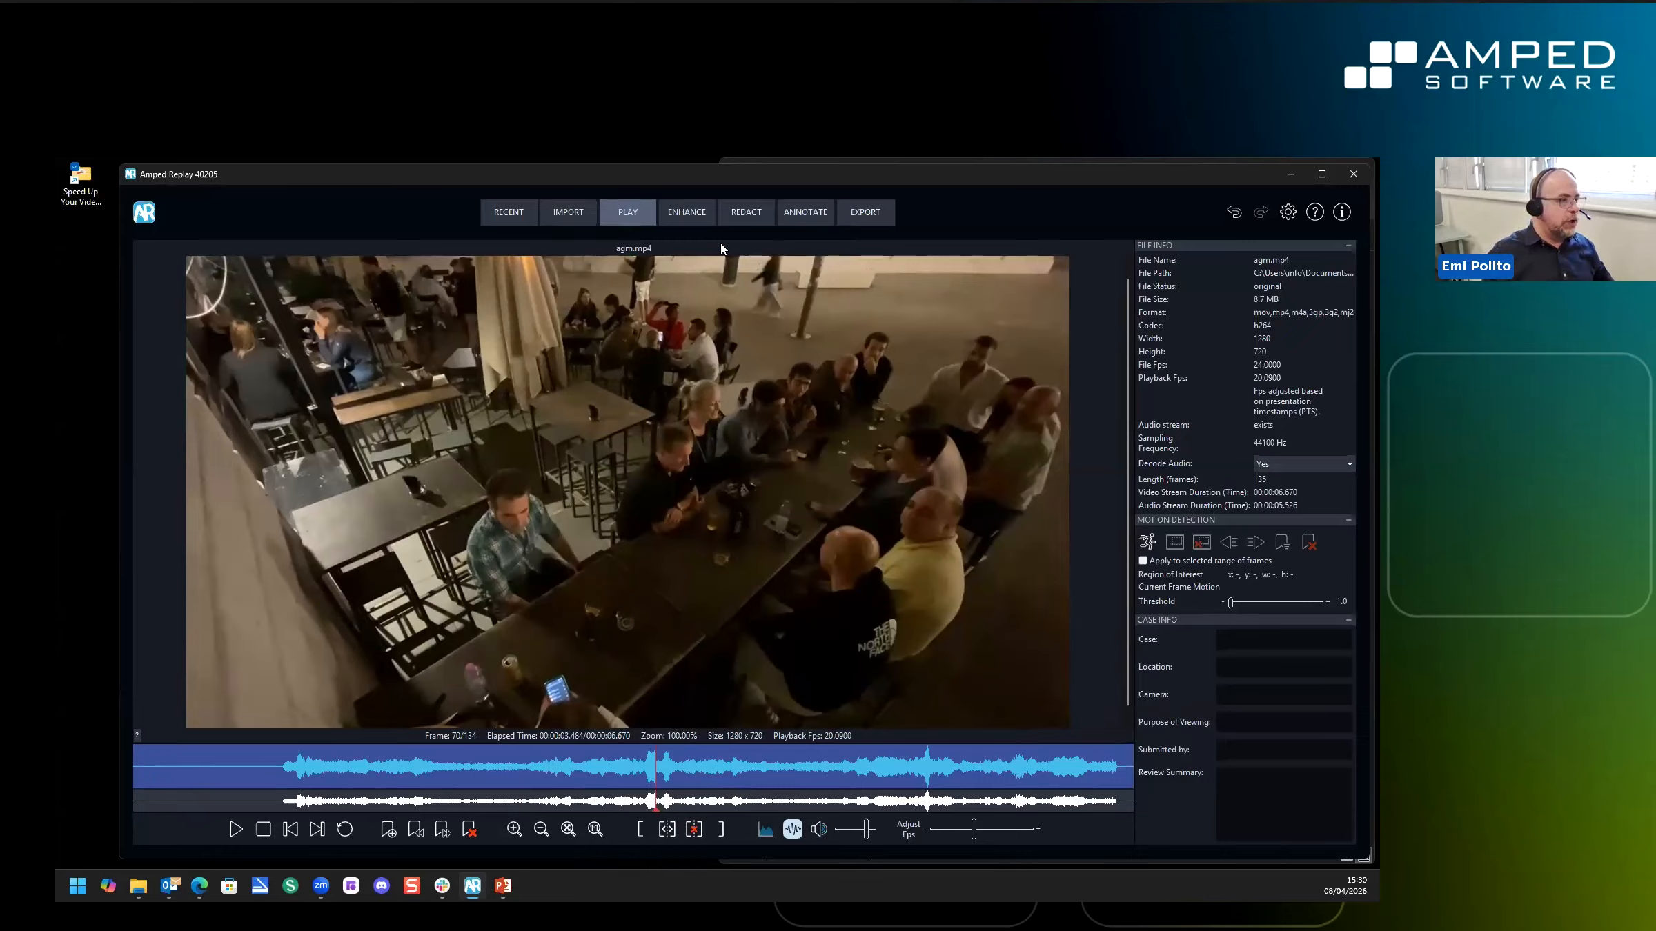
Apply the Light enhancement to the video in Auto mode
{"action": "left_click", "coordinate": [680, 219]}
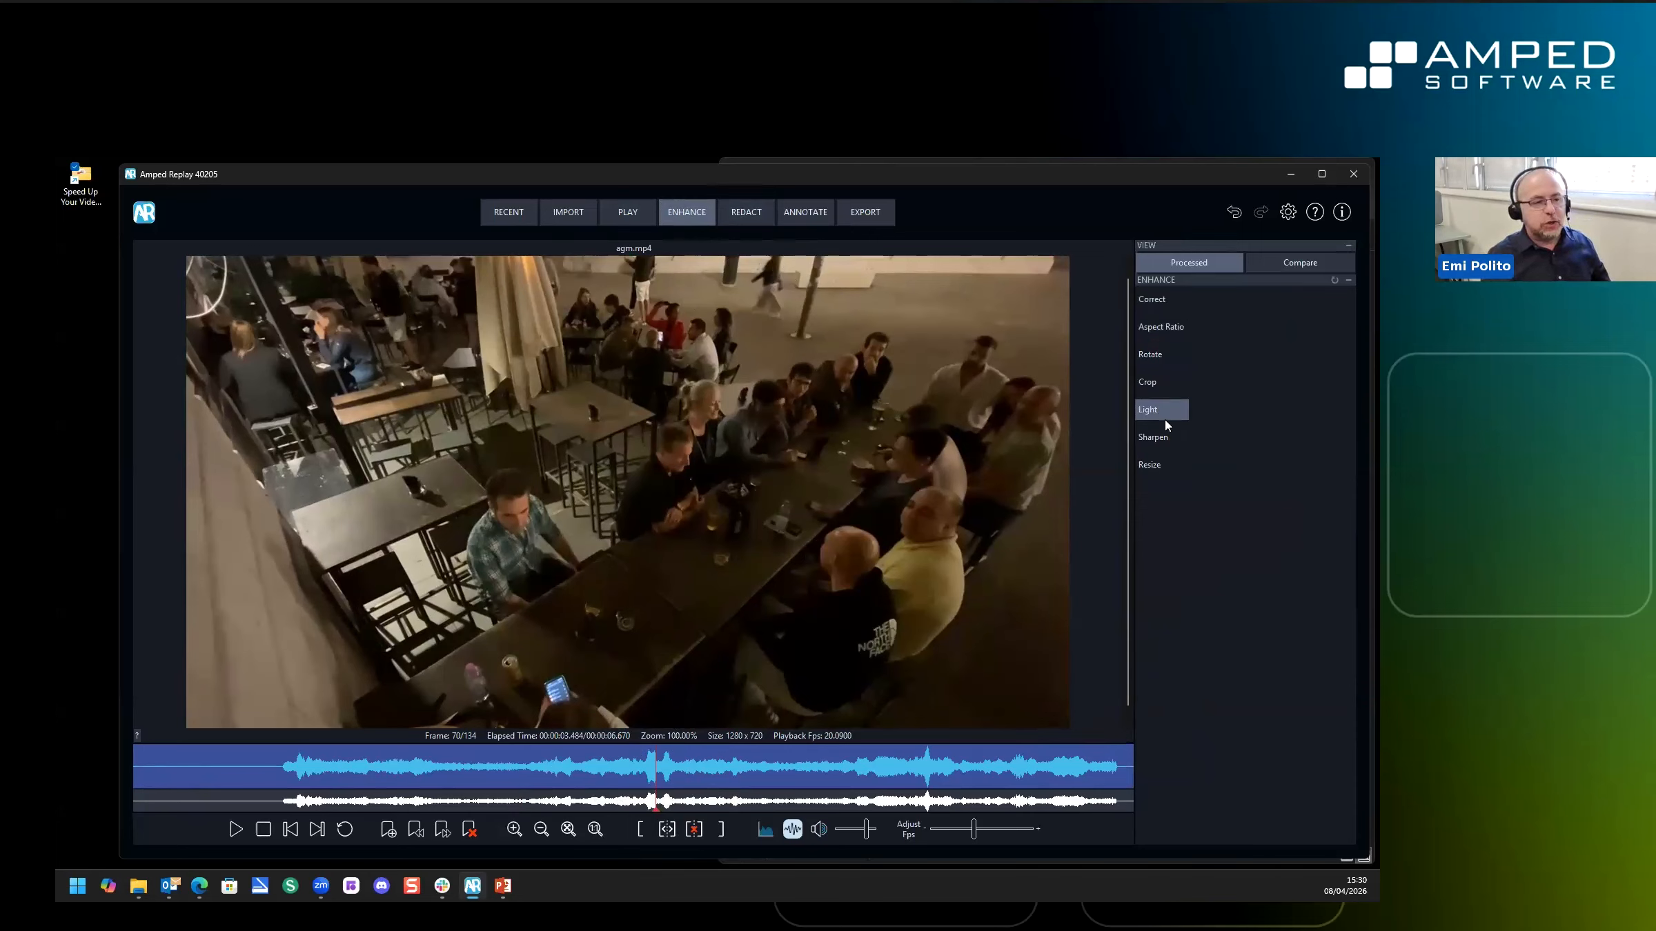
{"action": "left_click", "coordinate": [877, 459]}
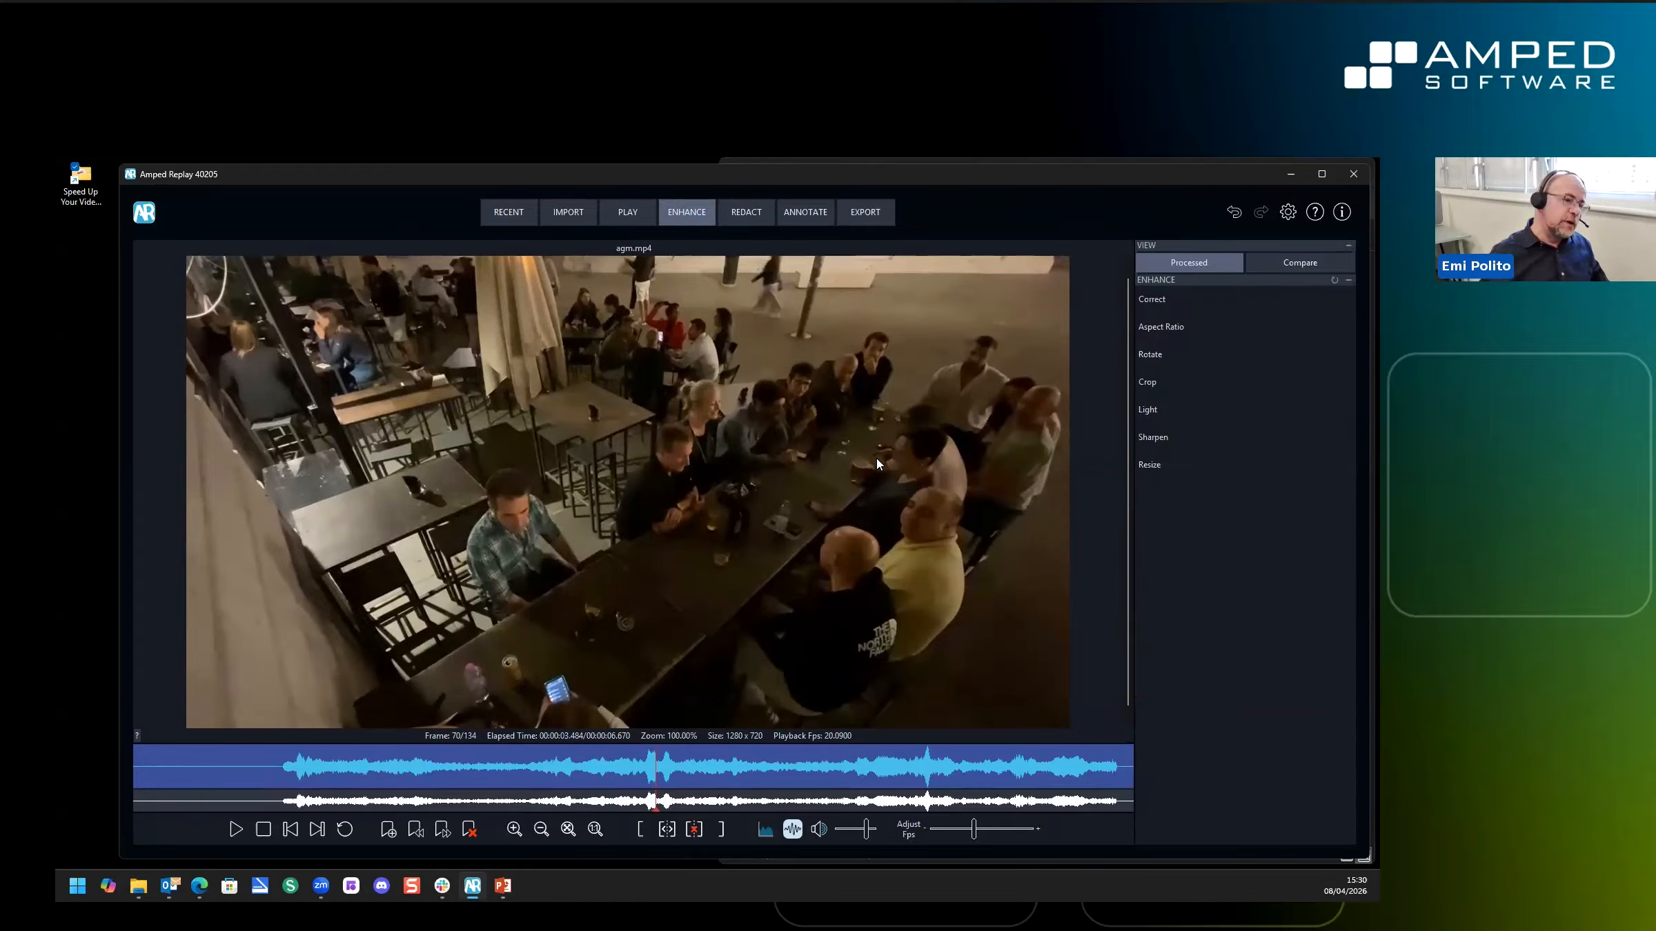
{"action": "left_click", "coordinate": [1153, 412]}
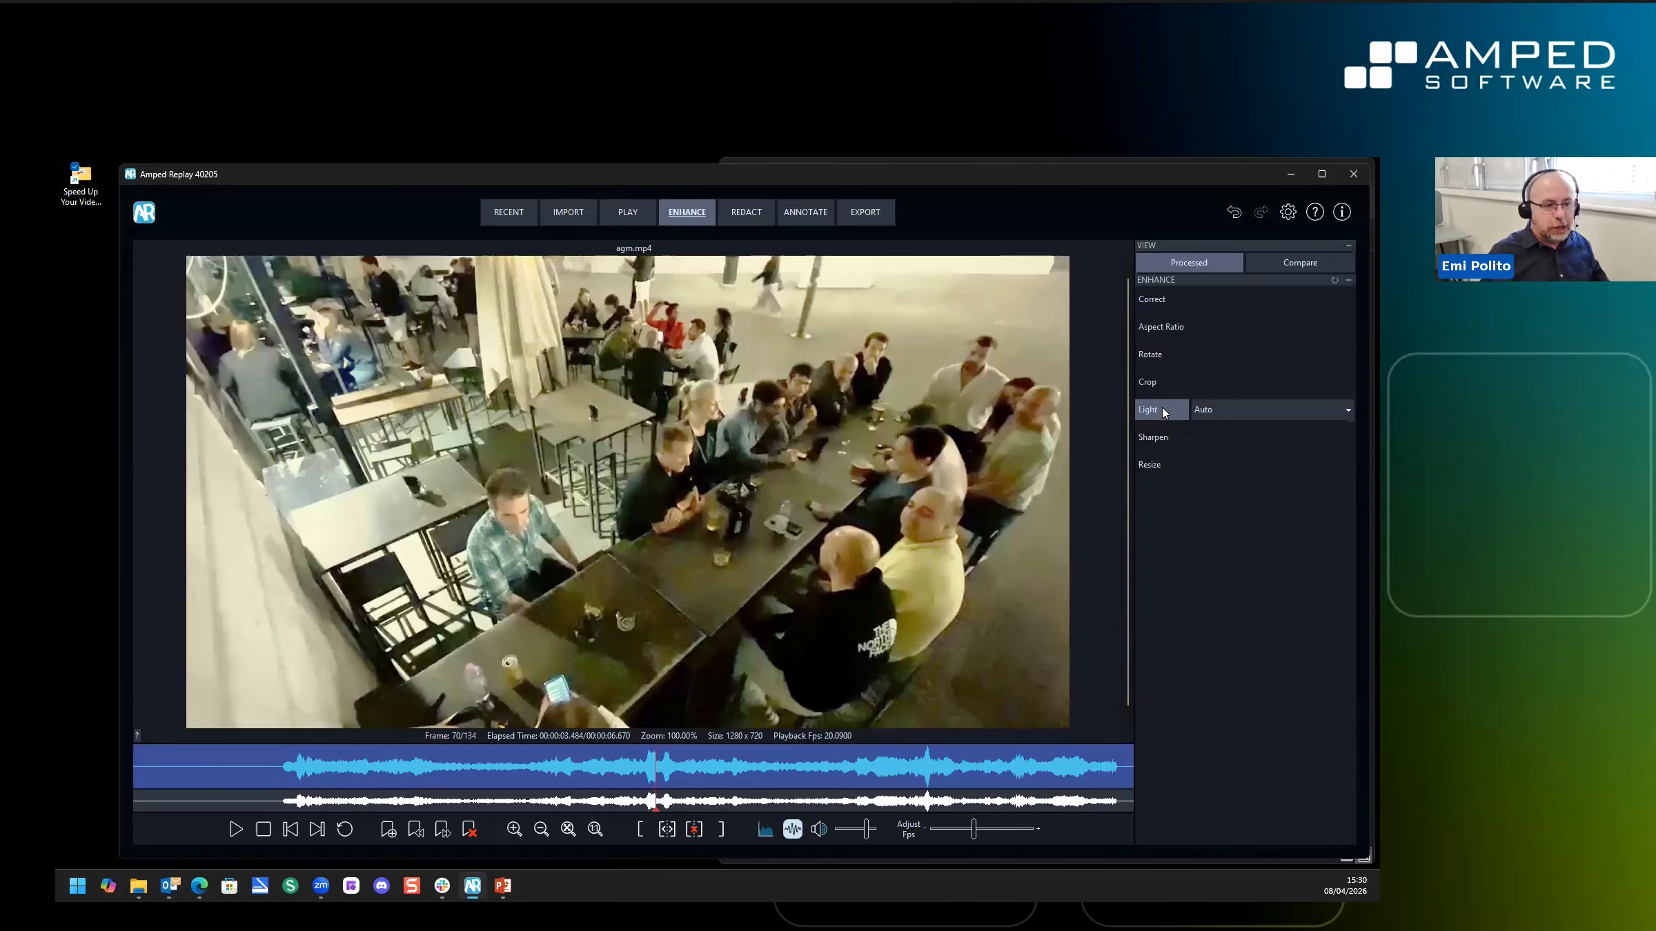
{"action": "left_click", "coordinate": [1222, 410]}
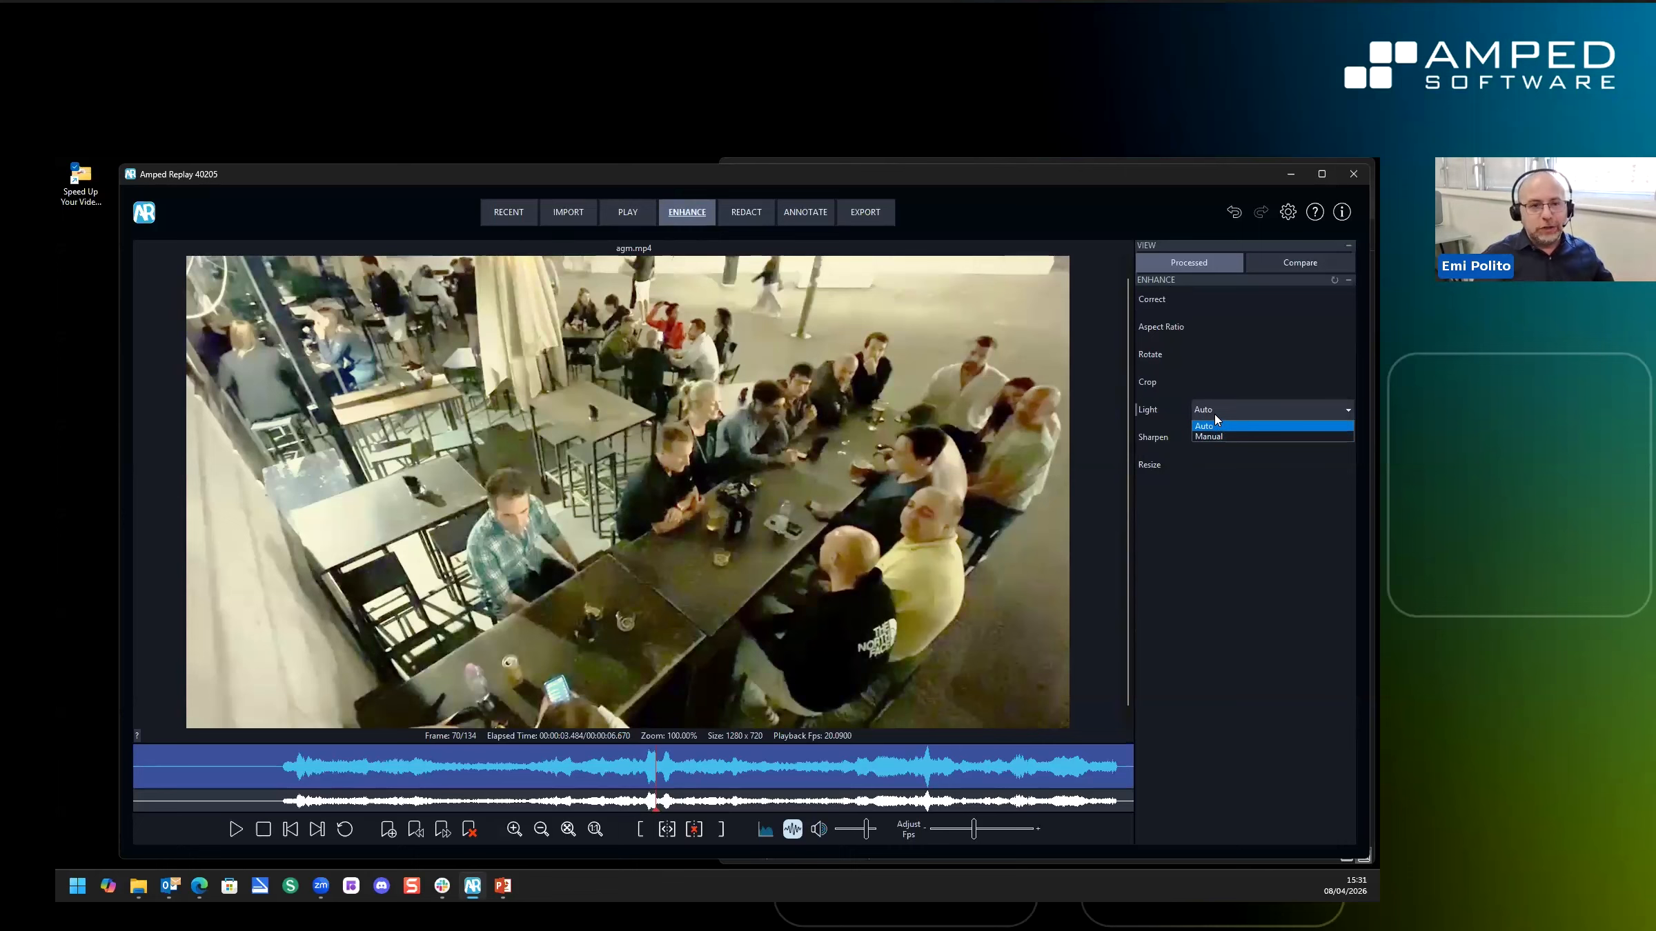
{"action": "left_click", "coordinate": [1220, 435]}
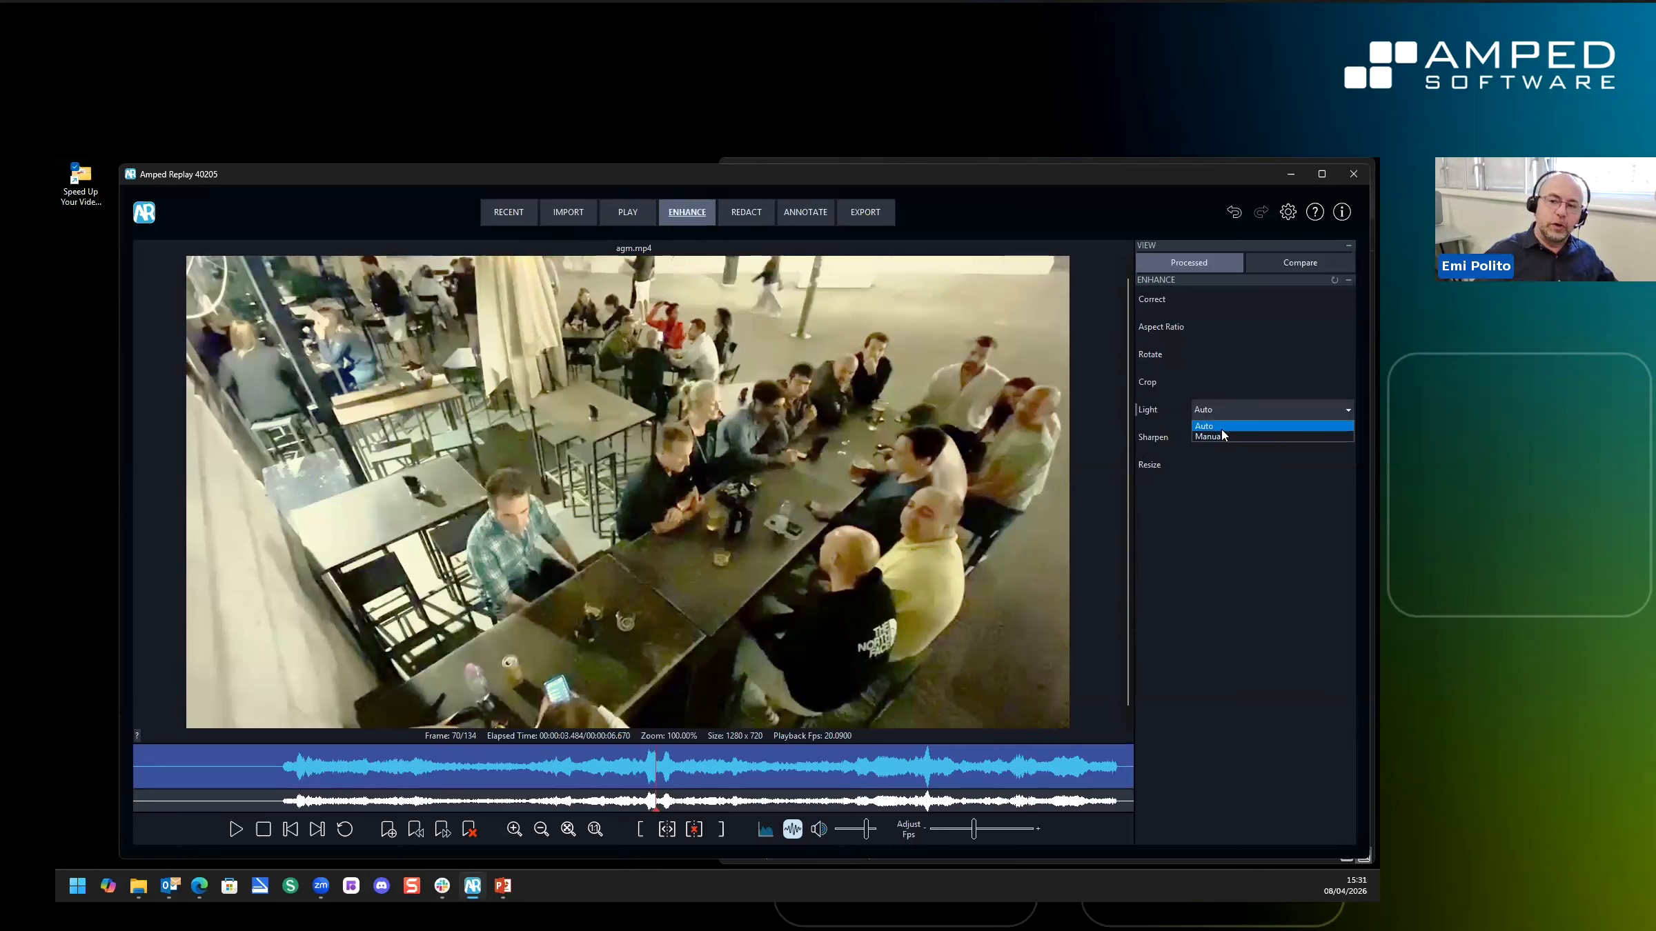
{"action": "left_click", "coordinate": [640, 535]}
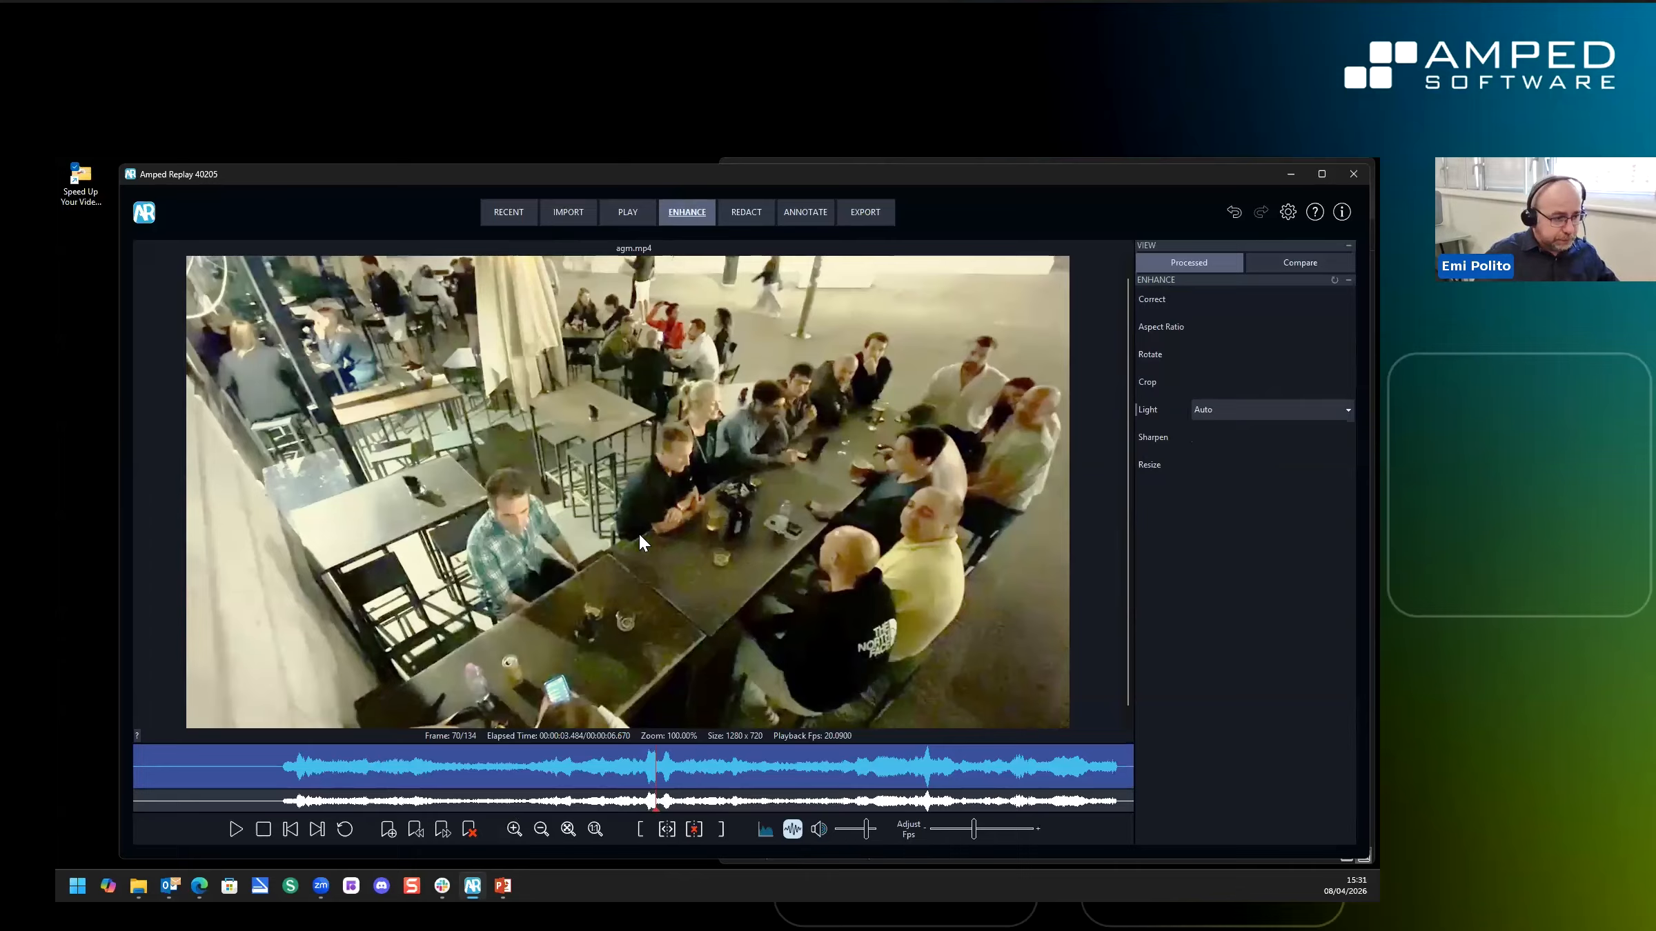
Switch the Light enhancement to Manual, with contrast 24 and brightness 54
{"action": "left_click", "coordinate": [1261, 410]}
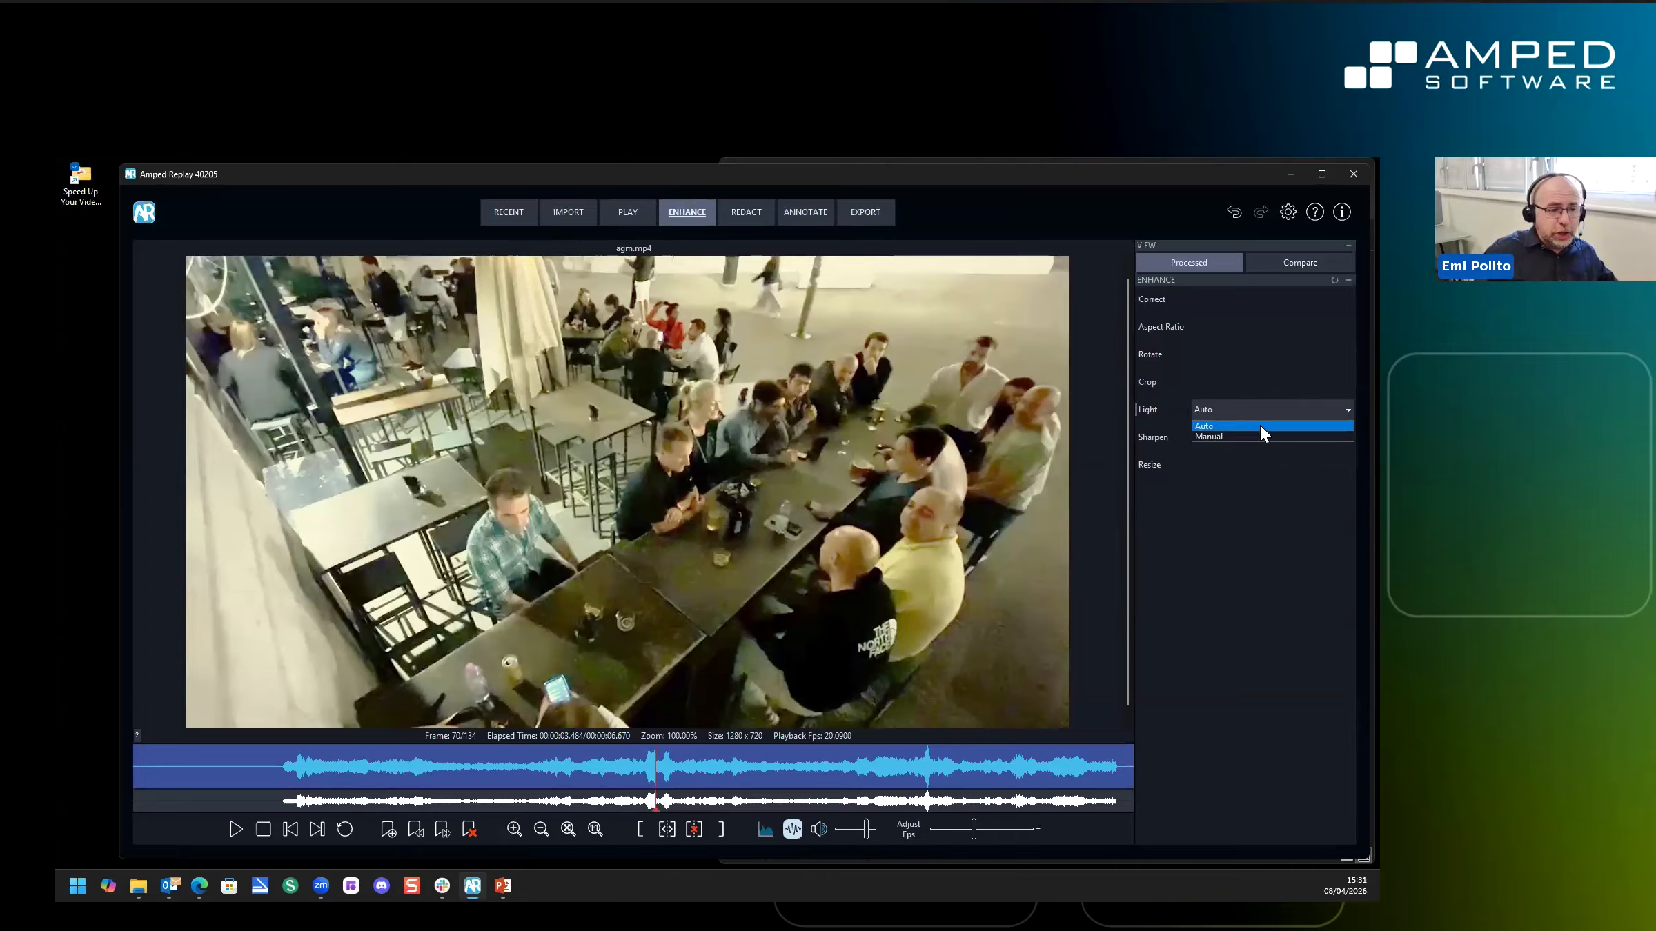
{"action": "left_click", "coordinate": [1252, 434]}
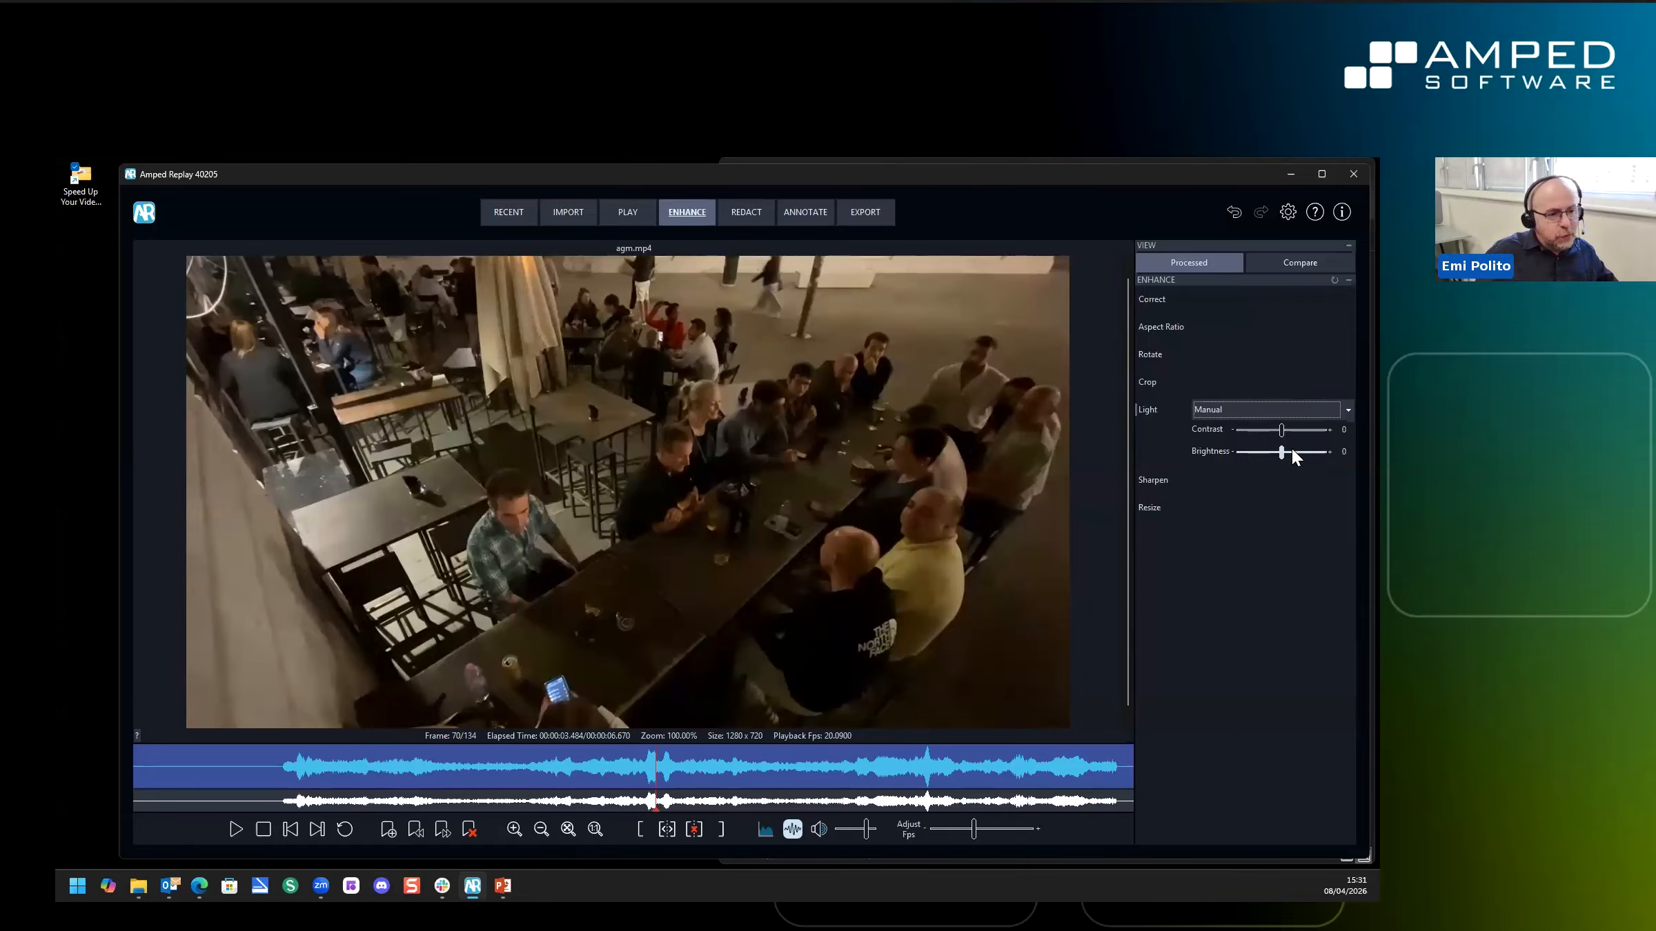
{"action": "left_click_drag", "start_coordinate": [1281, 453], "coordinate": [1305, 467]}
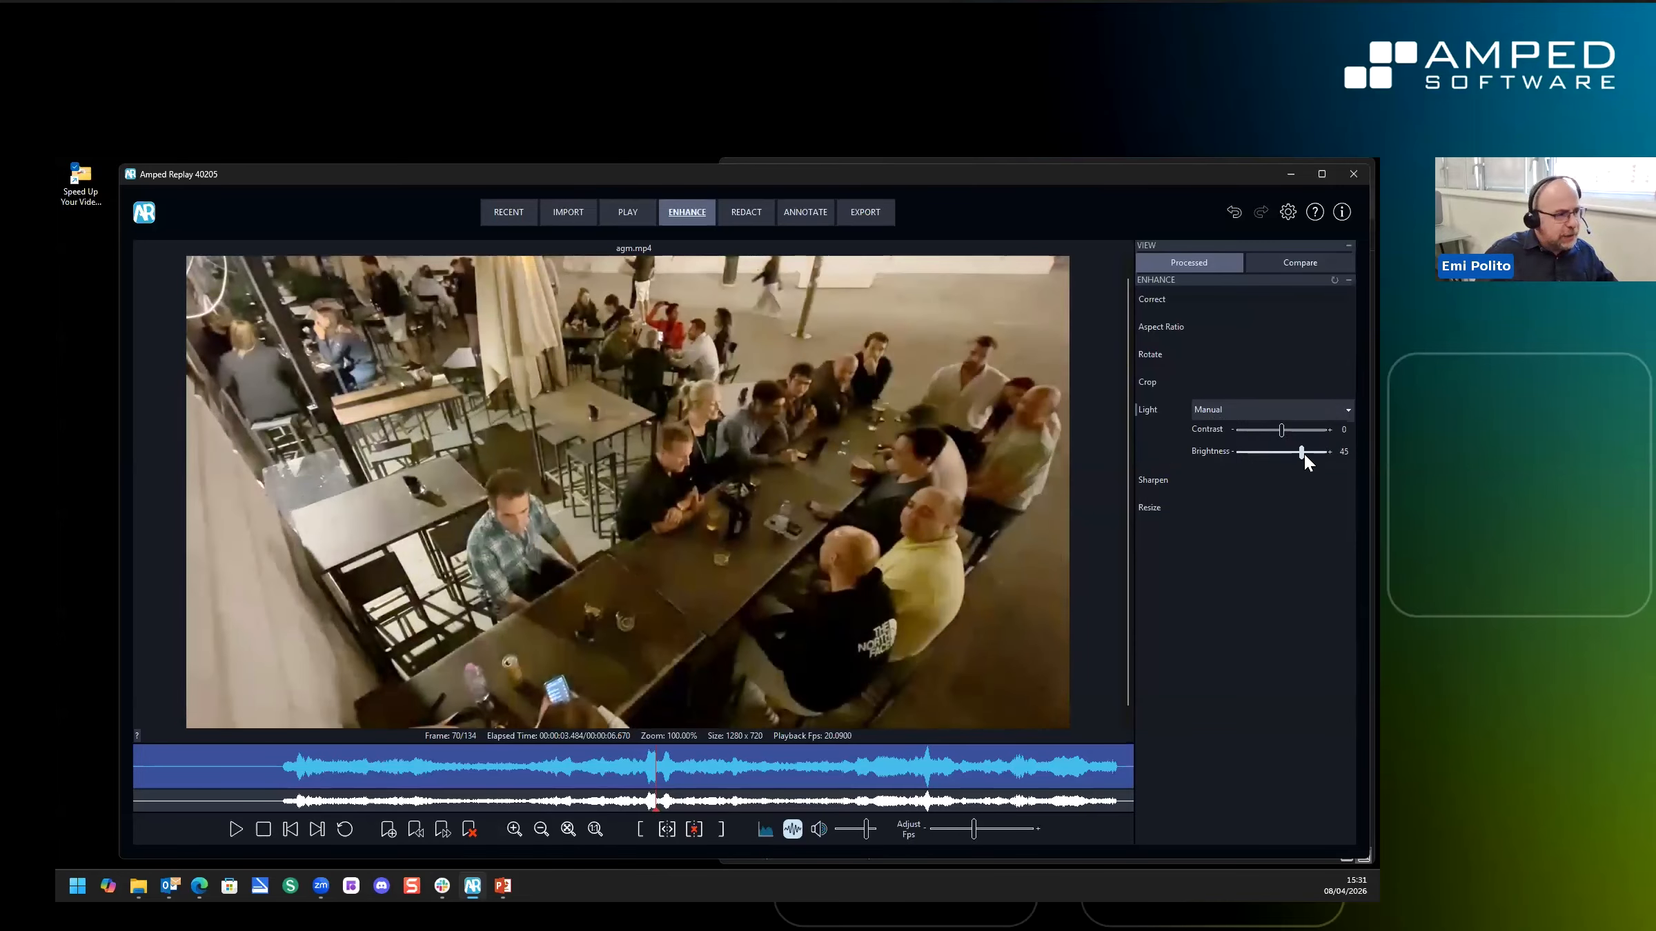
{"action": "left_click_drag", "start_coordinate": [1285, 429], "coordinate": [1305, 451]}
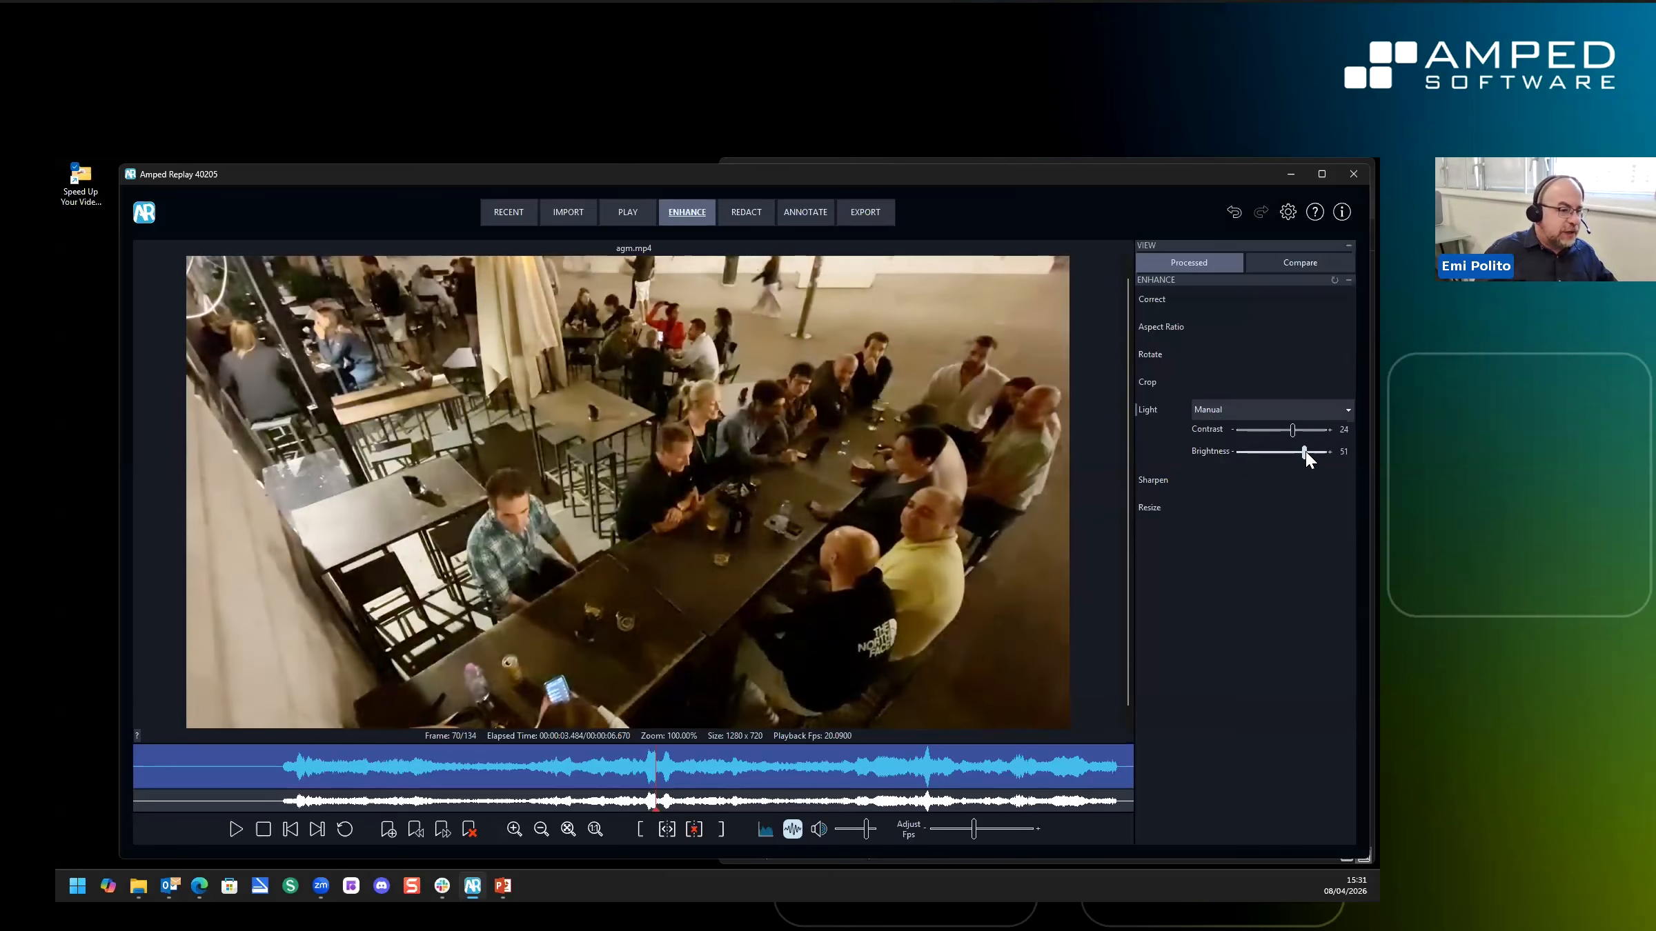
Set the Light brightness to 65 and compare its effect on individual pixels and on the whole frame
{"action": "scroll", "coordinate": [916, 417], "scroll_direction": "up", "scroll_amount": 8}
{"action": "scroll", "coordinate": [917, 454], "scroll_direction": "up", "scroll_amount": 5}
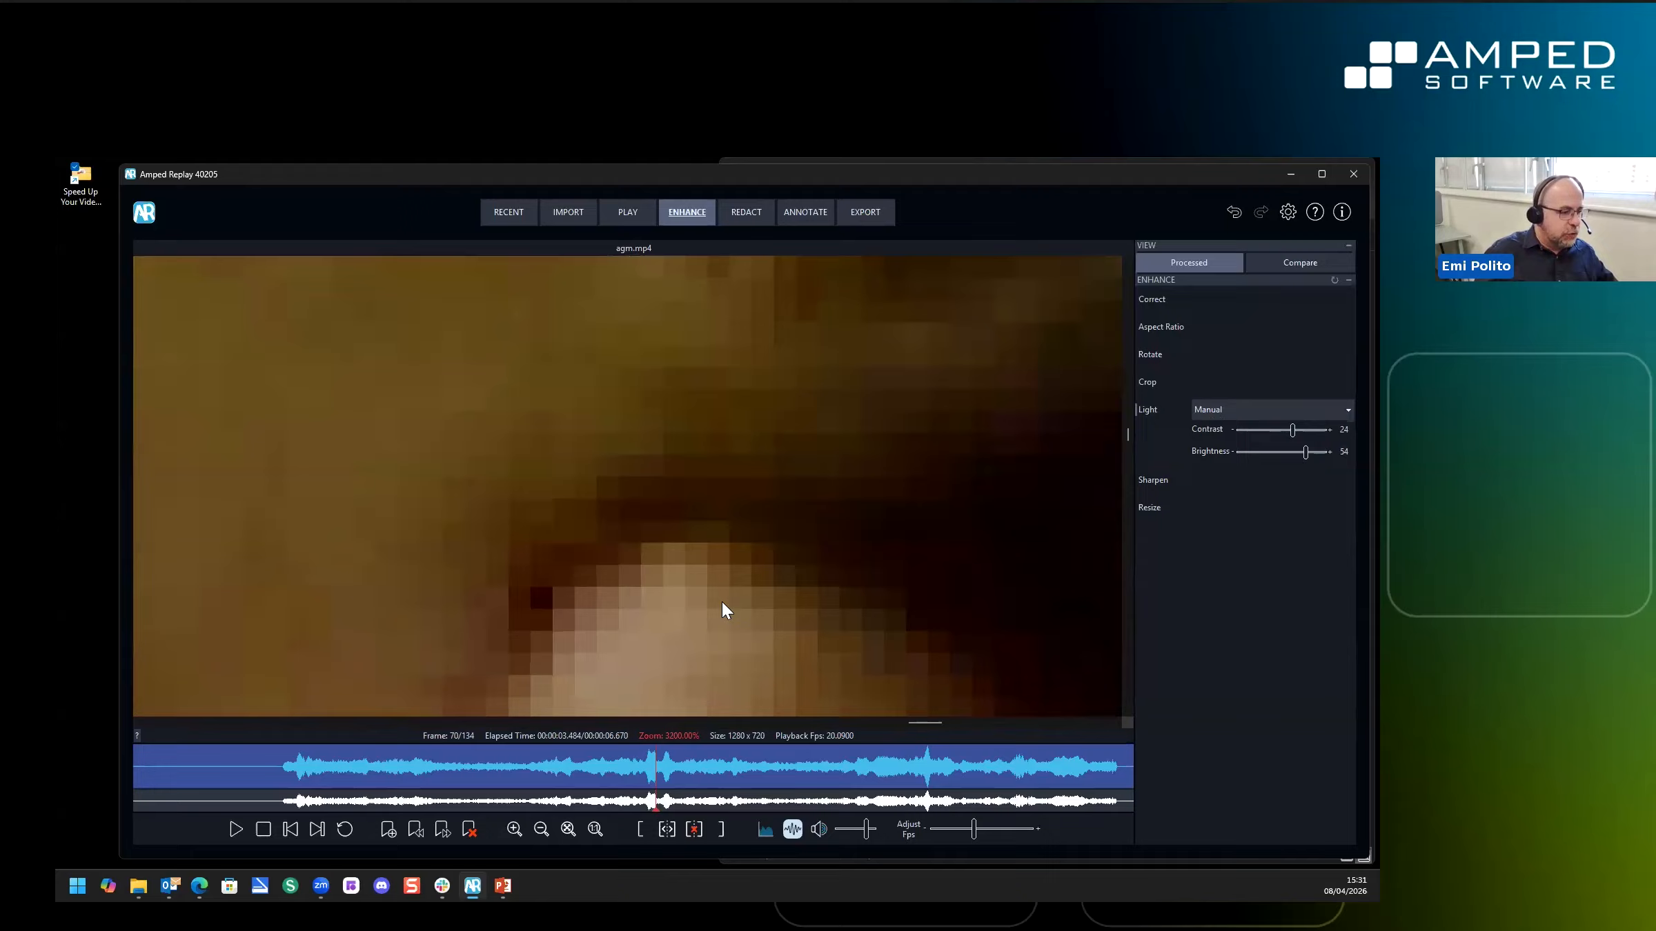
{"action": "left_click", "coordinate": [723, 601]}
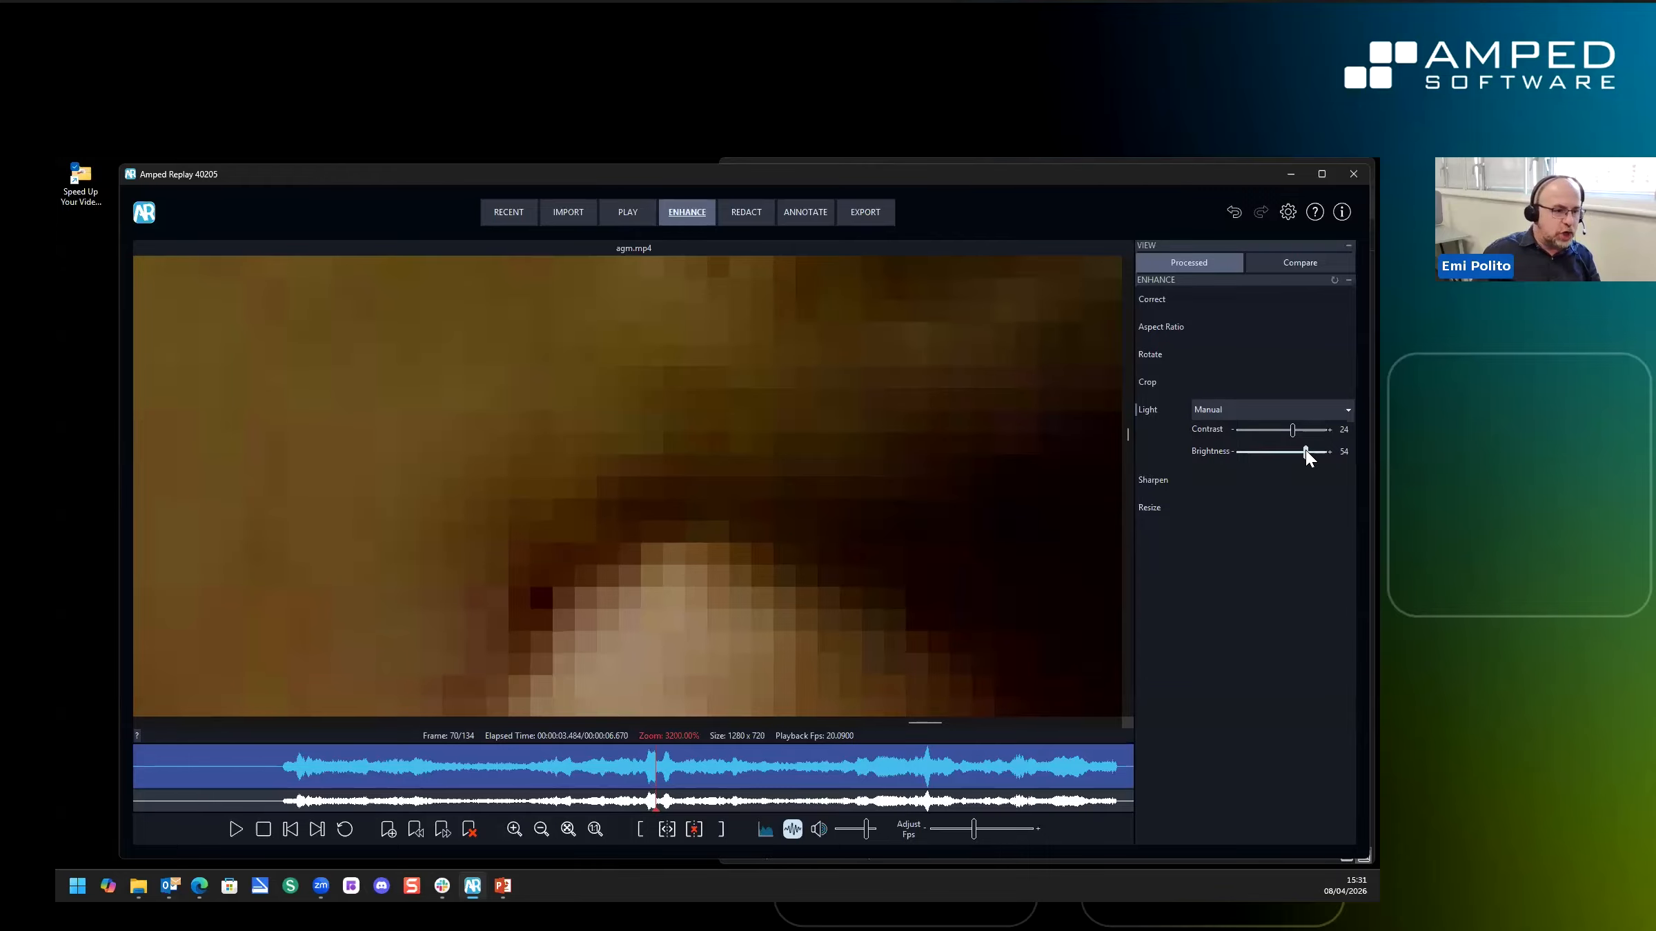
{"action": "left_click_drag", "start_coordinate": [1307, 450], "coordinate": [1311, 450]}
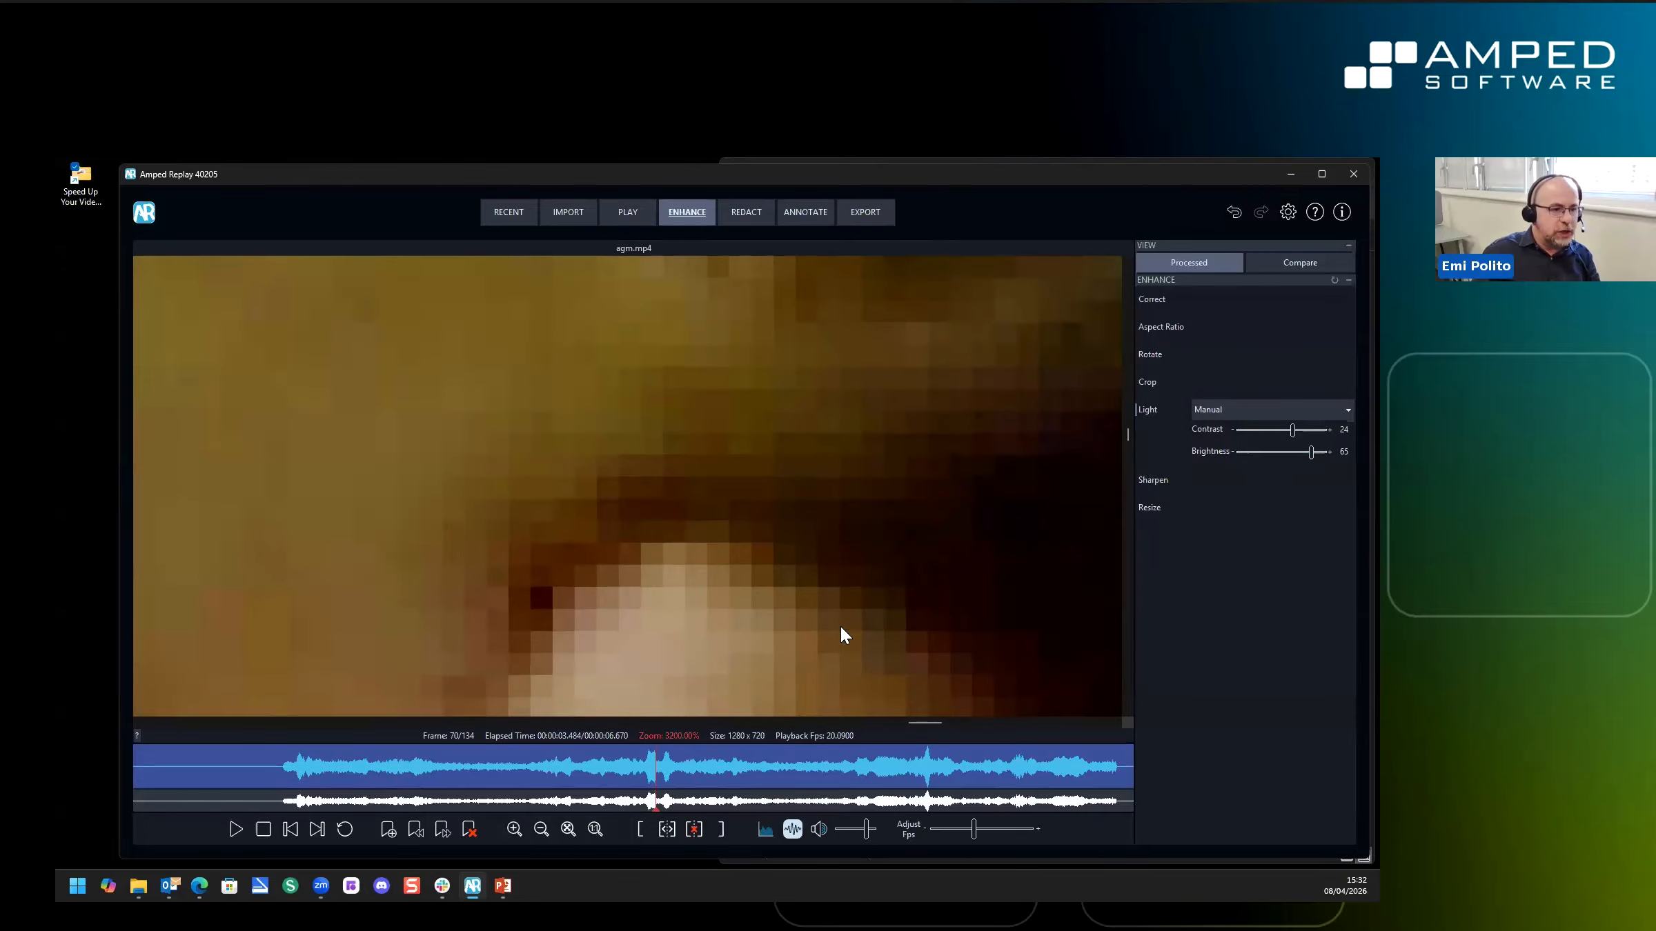
{"action": "scroll", "coordinate": [823, 580], "scroll_direction": "down", "scroll_amount": 10}
{"action": "scroll", "coordinate": [821, 577], "scroll_direction": "up", "scroll_amount": 1}
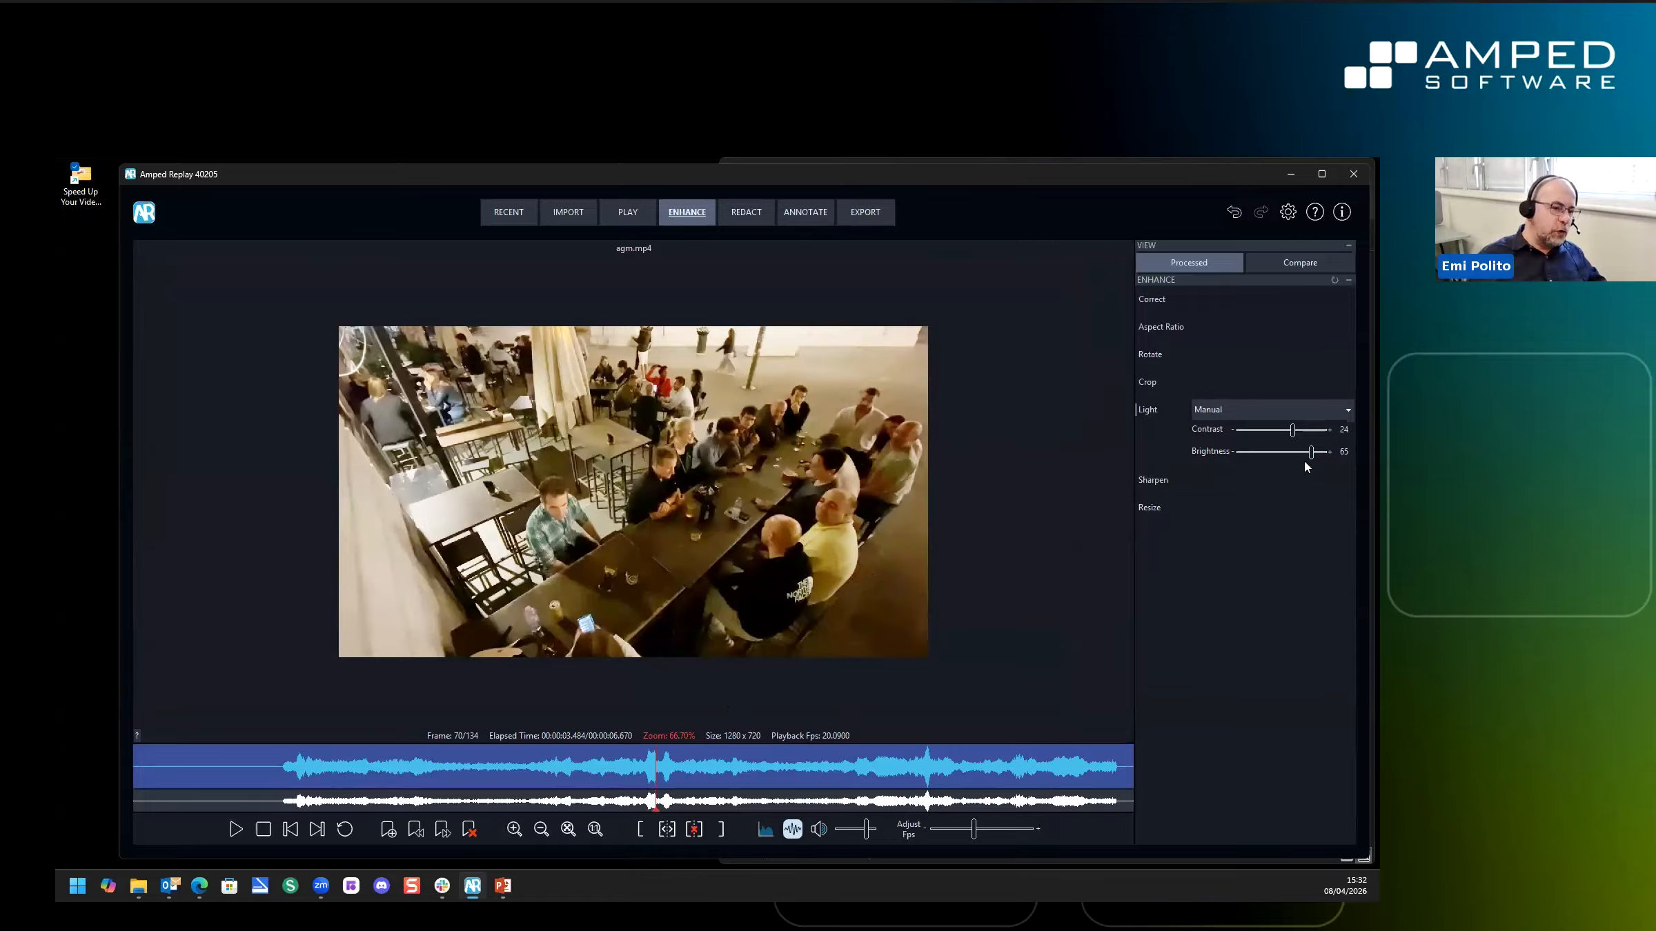
Try a Light brightness of -83 and check how much detail remains in the darkened people
{"action": "left_click_drag", "start_coordinate": [1311, 452], "coordinate": [1244, 460]}
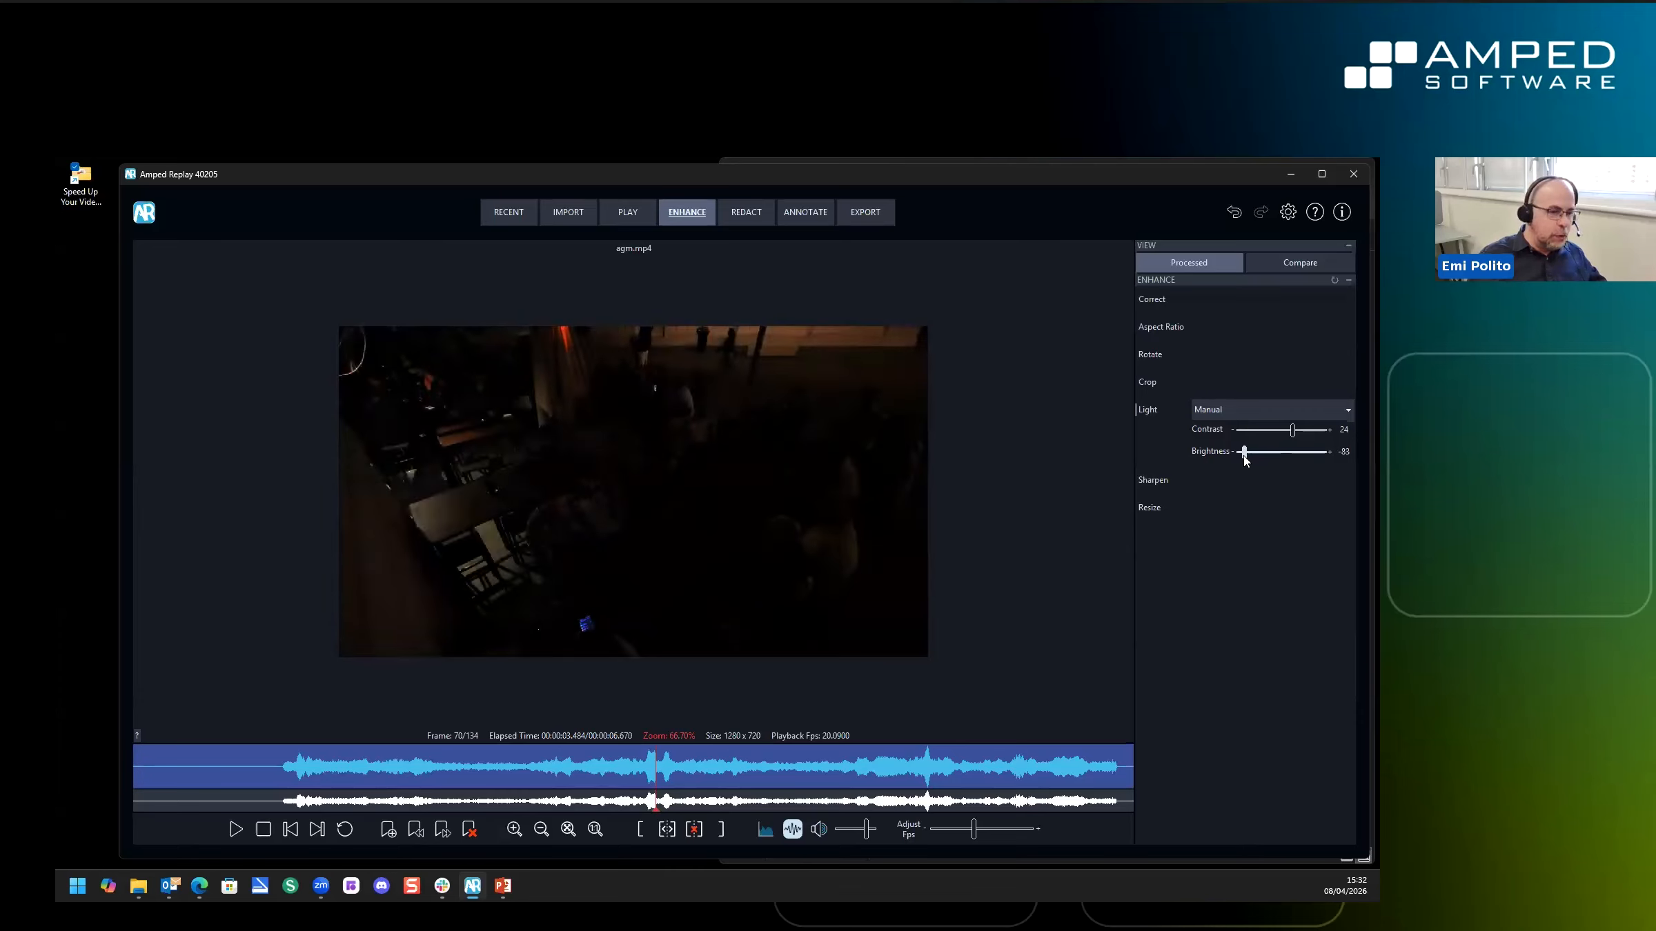
{"action": "left_click", "coordinate": [1245, 452]}
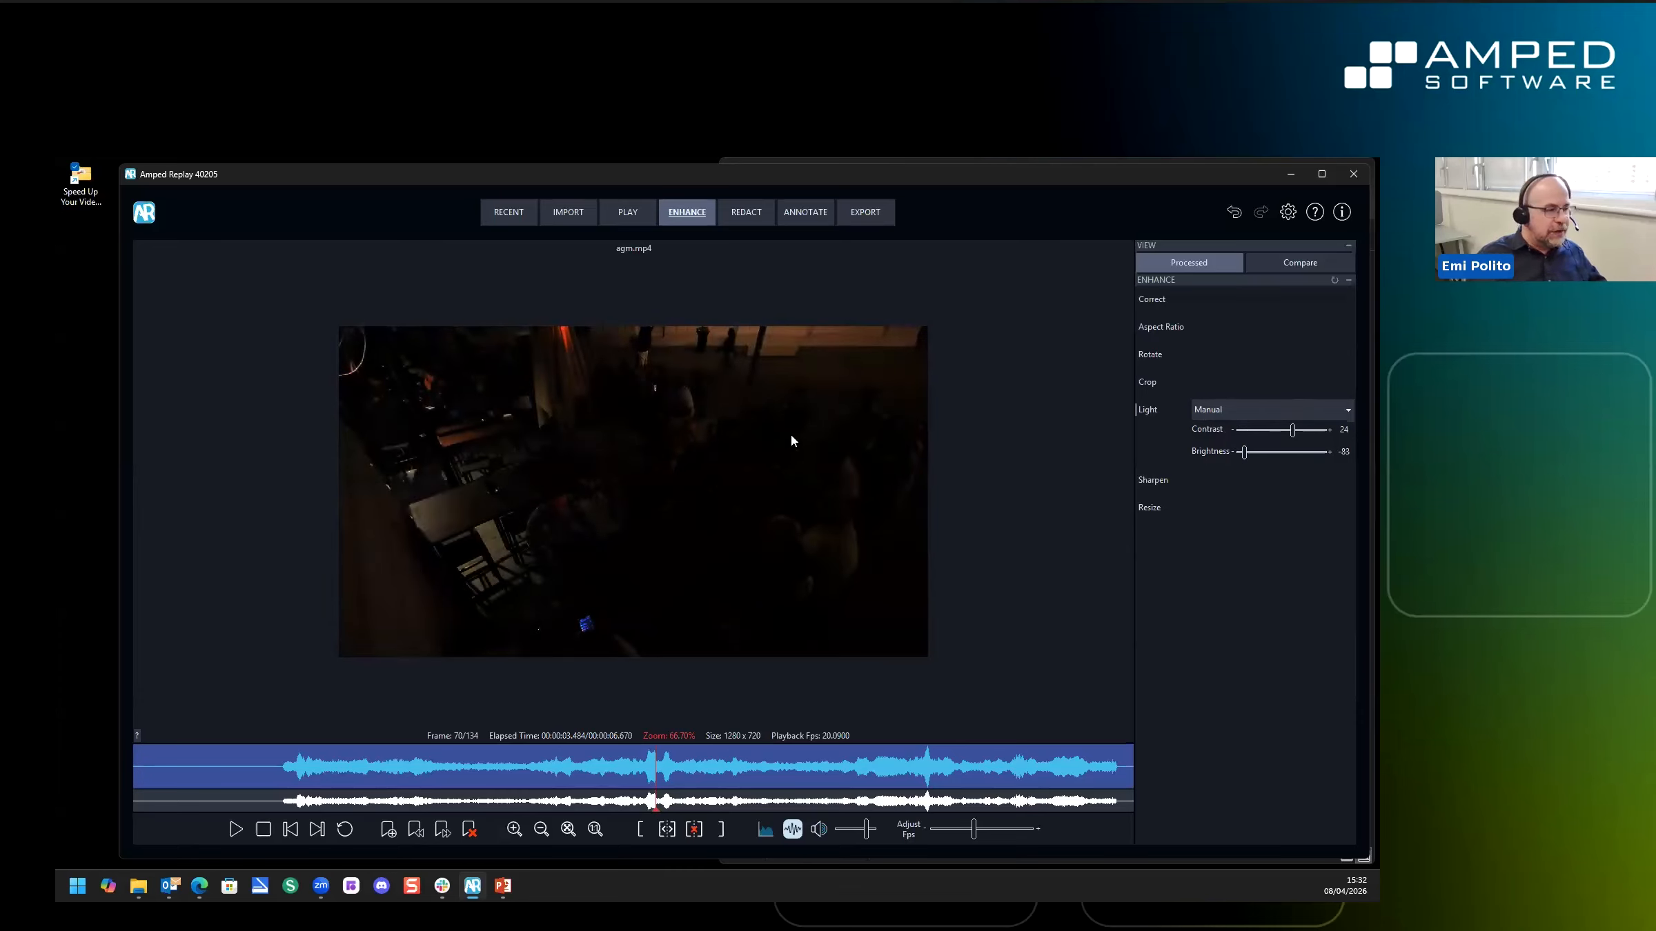
{"action": "scroll", "coordinate": [794, 438], "scroll_direction": "up", "scroll_amount": 3}
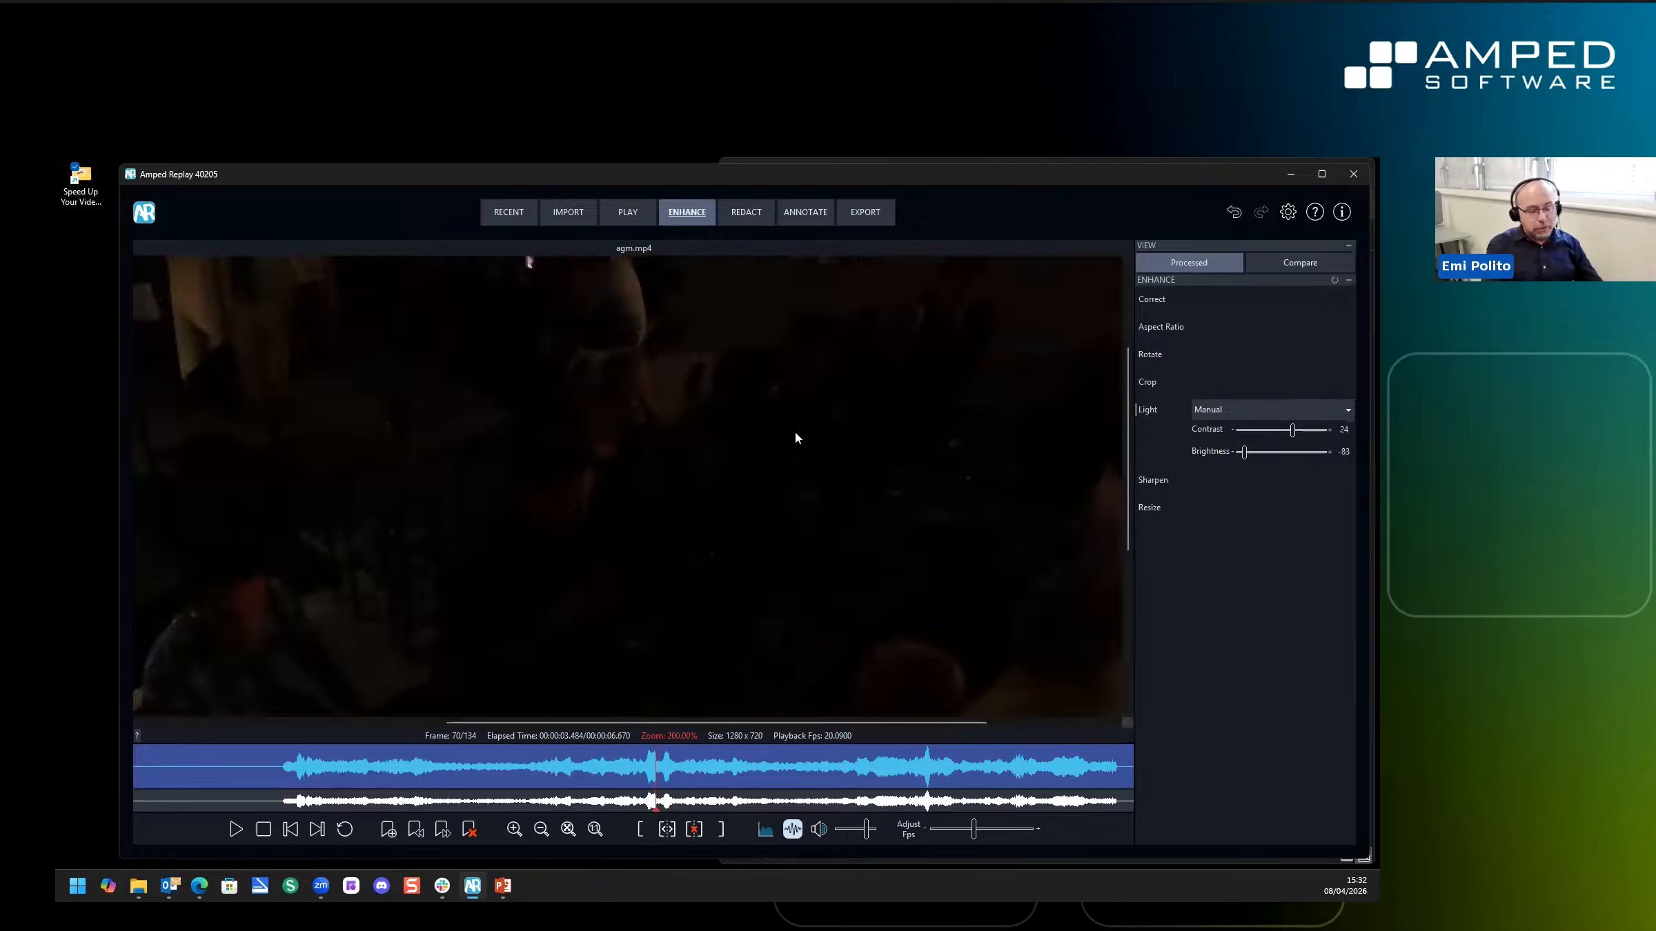
{"action": "scroll", "coordinate": [797, 436], "scroll_direction": "down", "scroll_amount": 3}
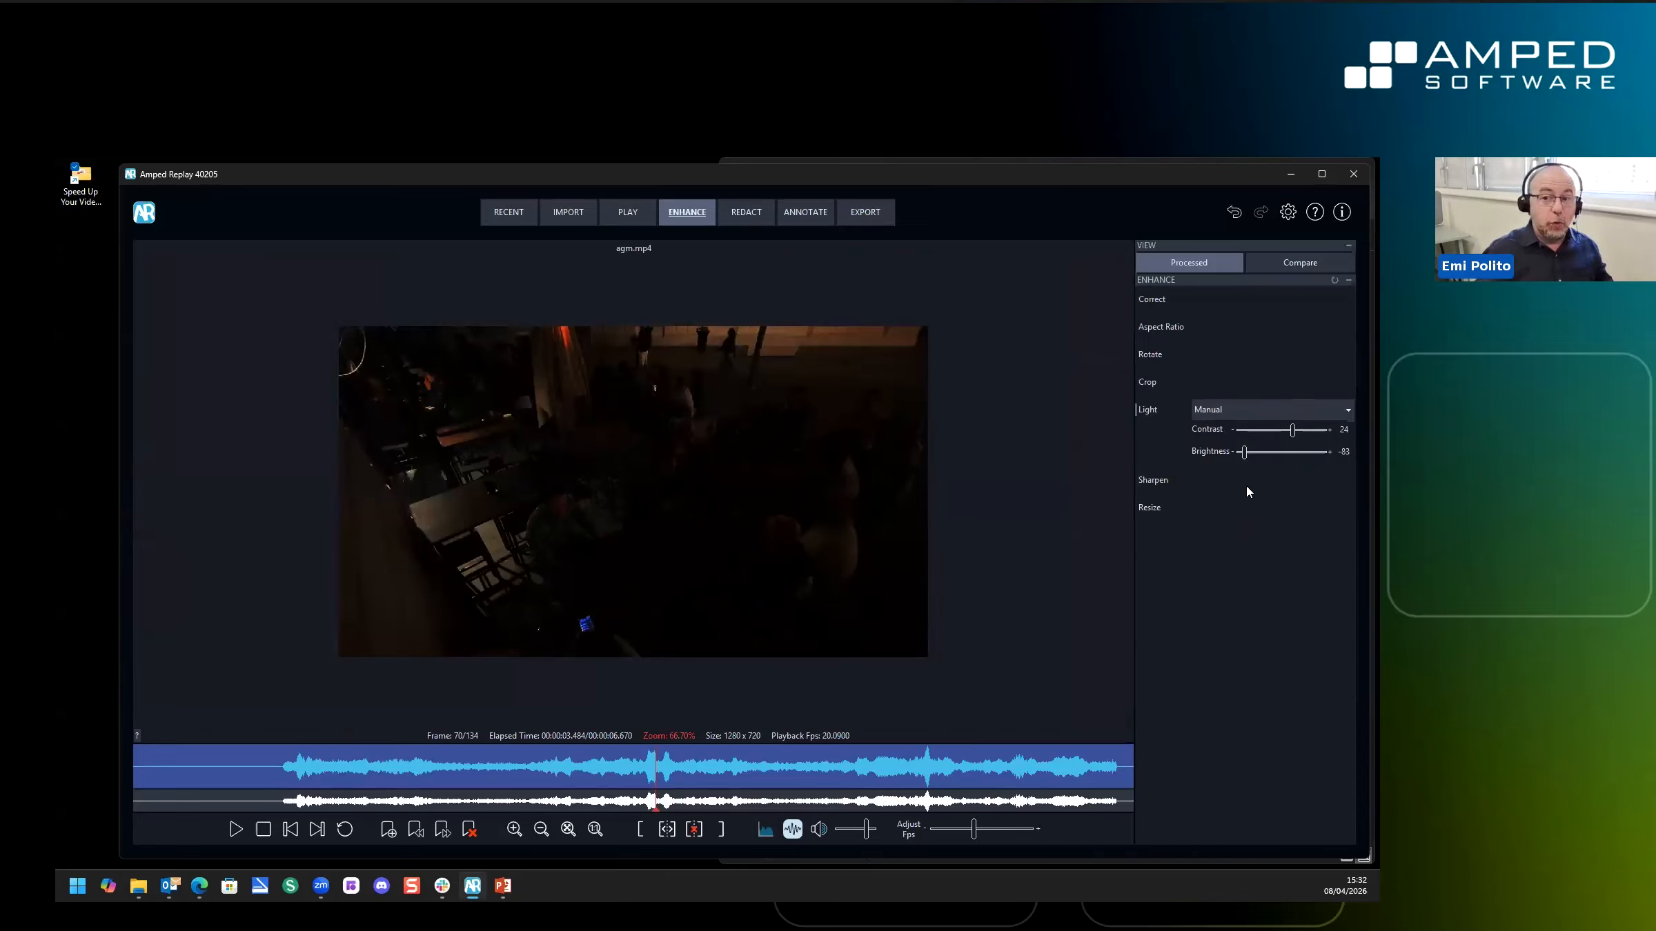
Try a Light brightness of 98 and examine the overexposed faces along the table at pixel level
{"action": "left_click_drag", "start_coordinate": [1244, 453], "coordinate": [1325, 470]}
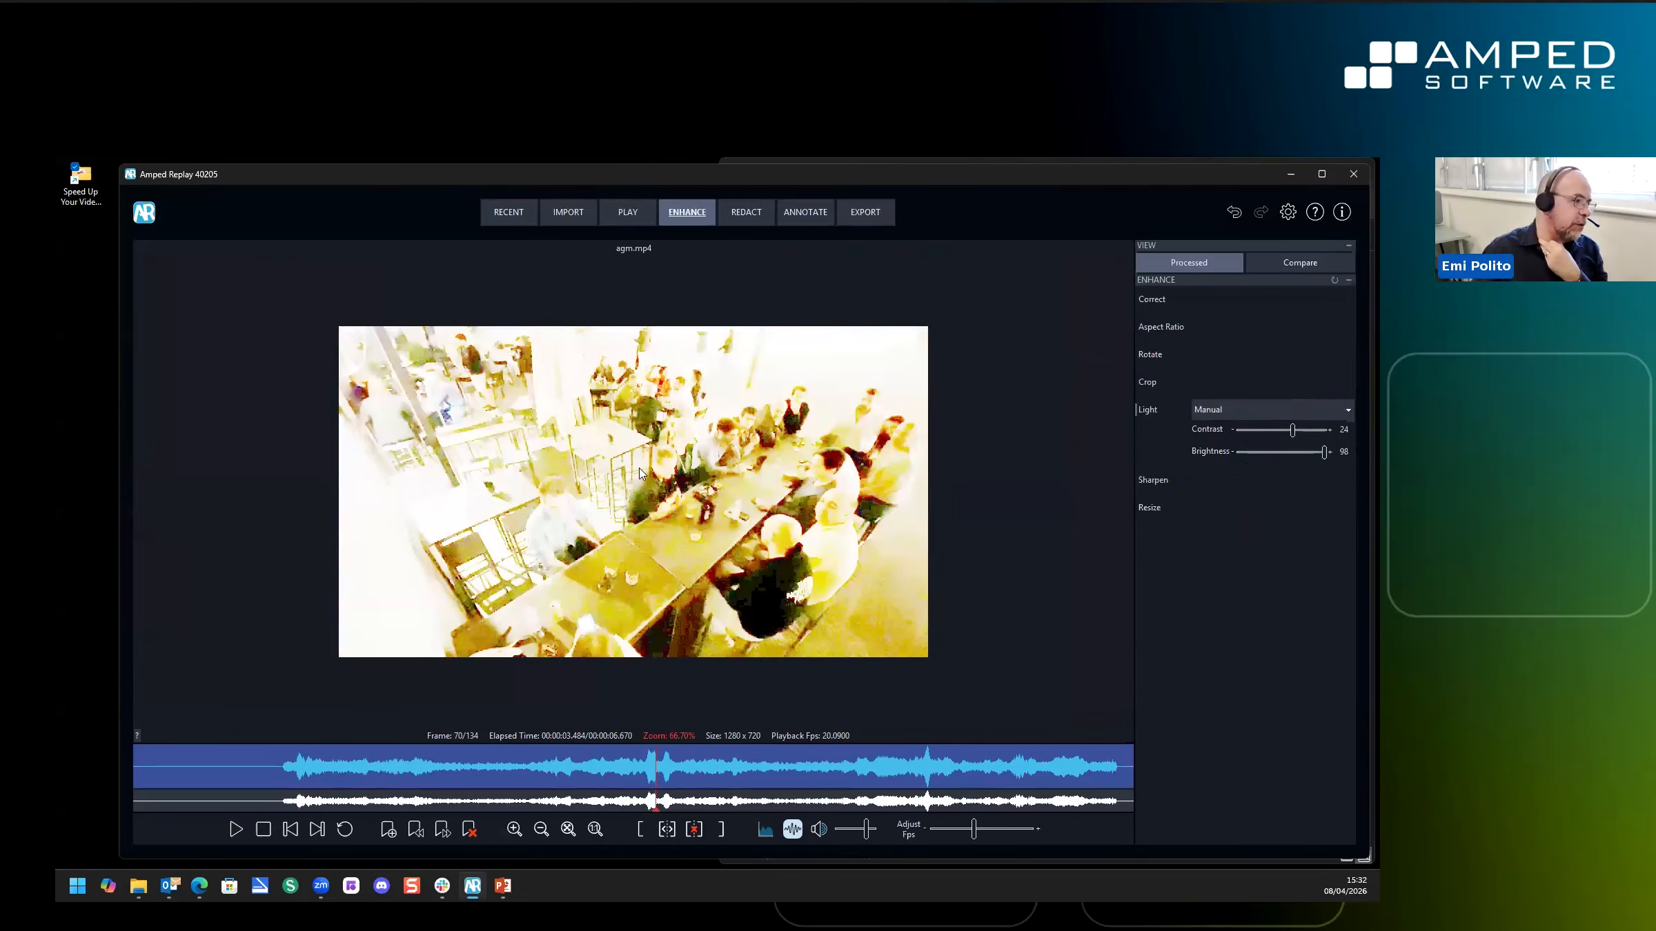
{"action": "scroll", "coordinate": [782, 436], "scroll_direction": "up", "scroll_amount": 5}
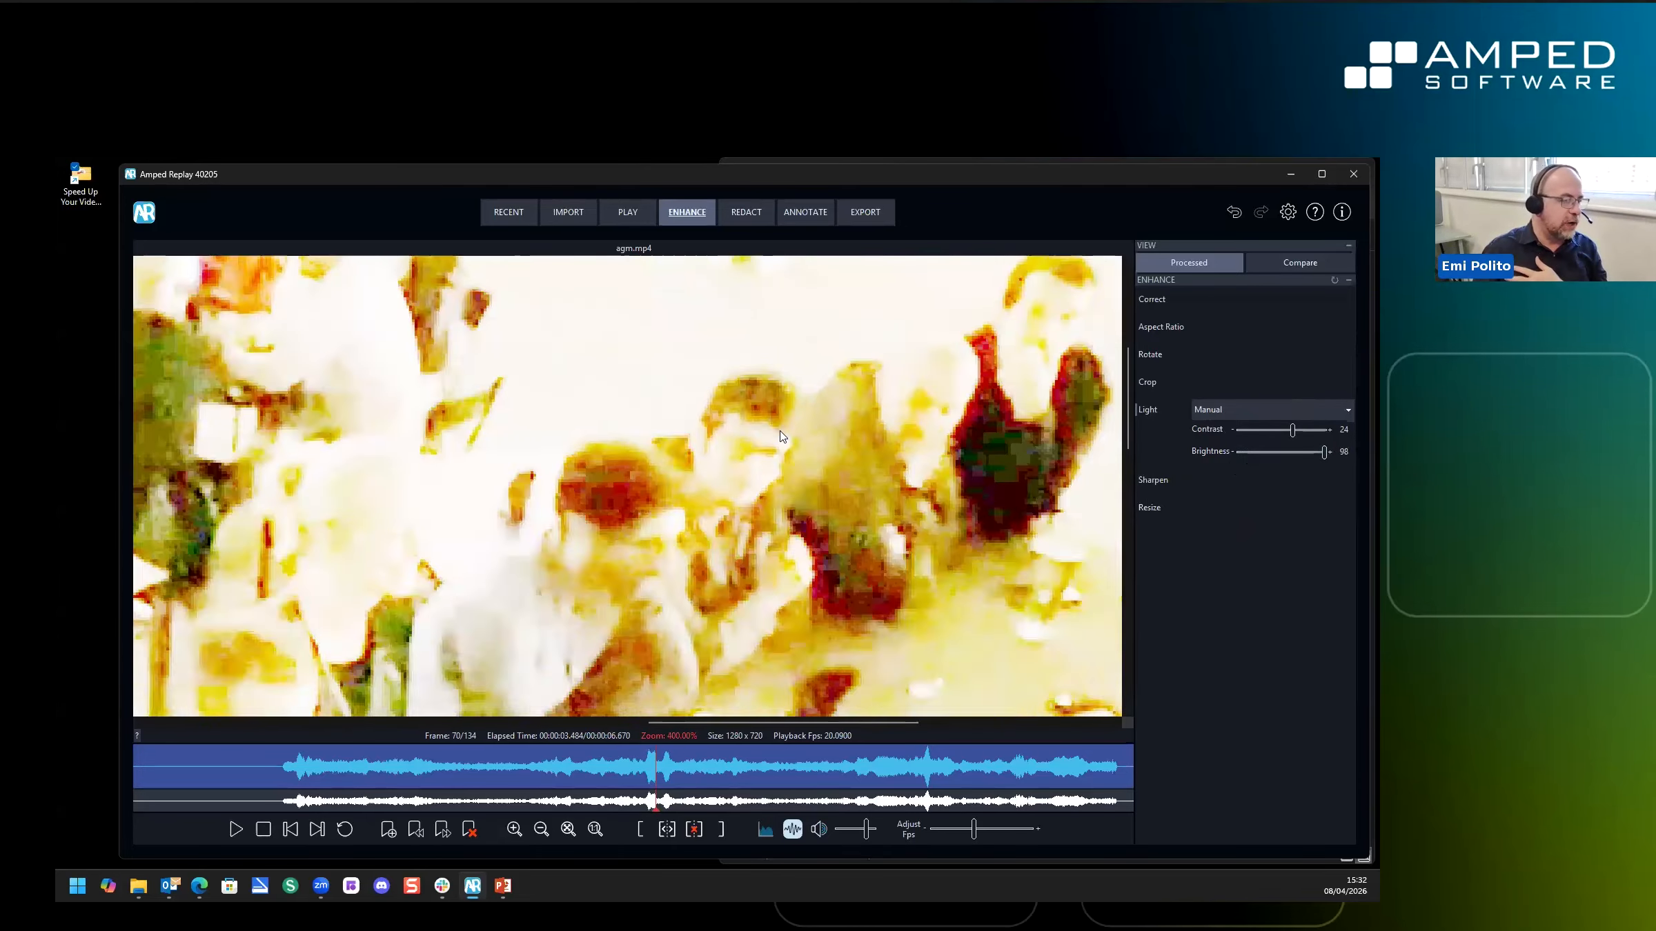
{"action": "scroll", "coordinate": [782, 436], "scroll_direction": "up", "scroll_amount": 4}
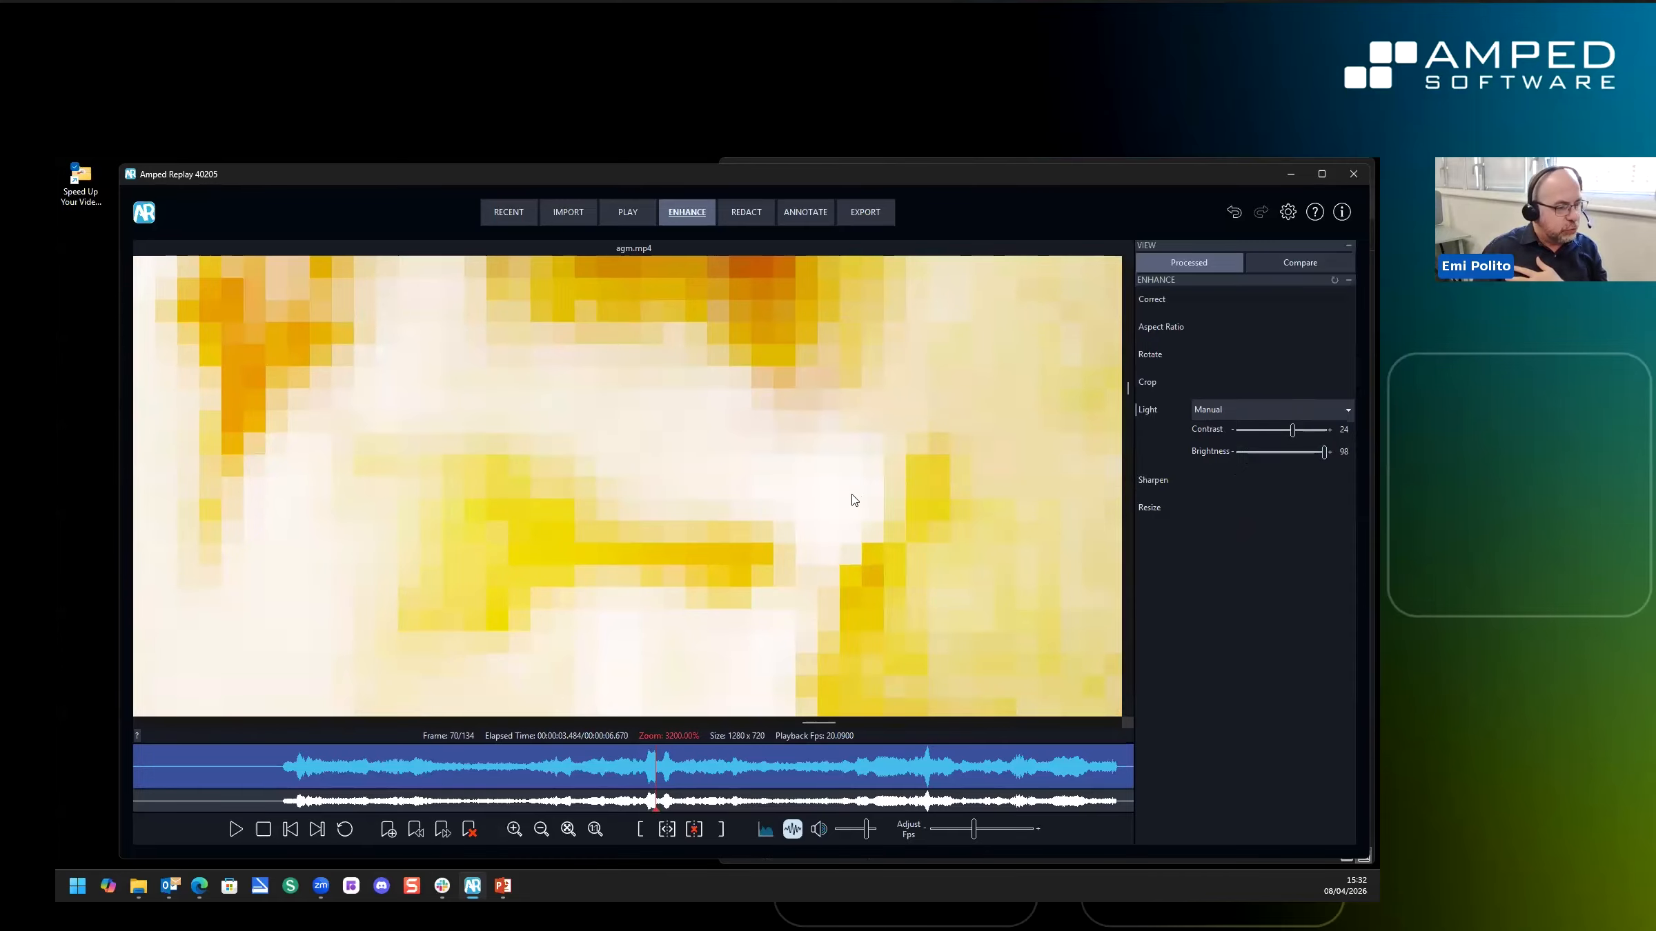
{"action": "scroll", "coordinate": [854, 485], "scroll_direction": "down", "scroll_amount": 9}
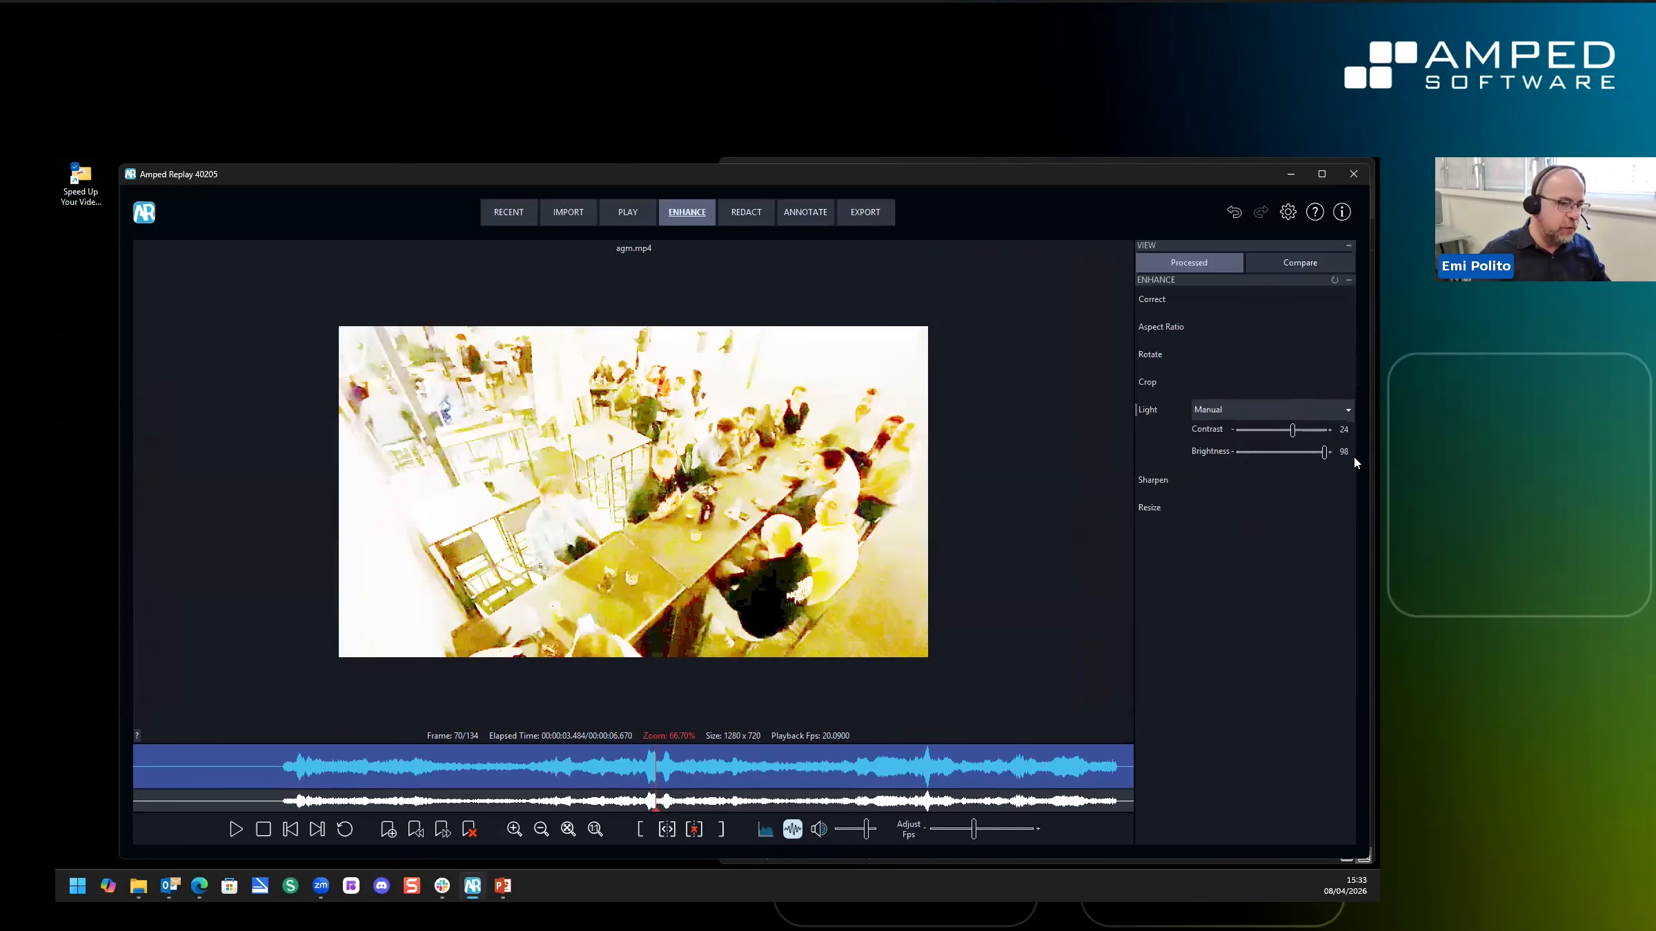
Set the Light brightness to 85 and inspect the face of the man in the yellow shirt
{"action": "left_click_drag", "start_coordinate": [1324, 452], "coordinate": [1320, 456]}
{"action": "scroll", "coordinate": [871, 531], "scroll_direction": "up", "scroll_amount": 1}
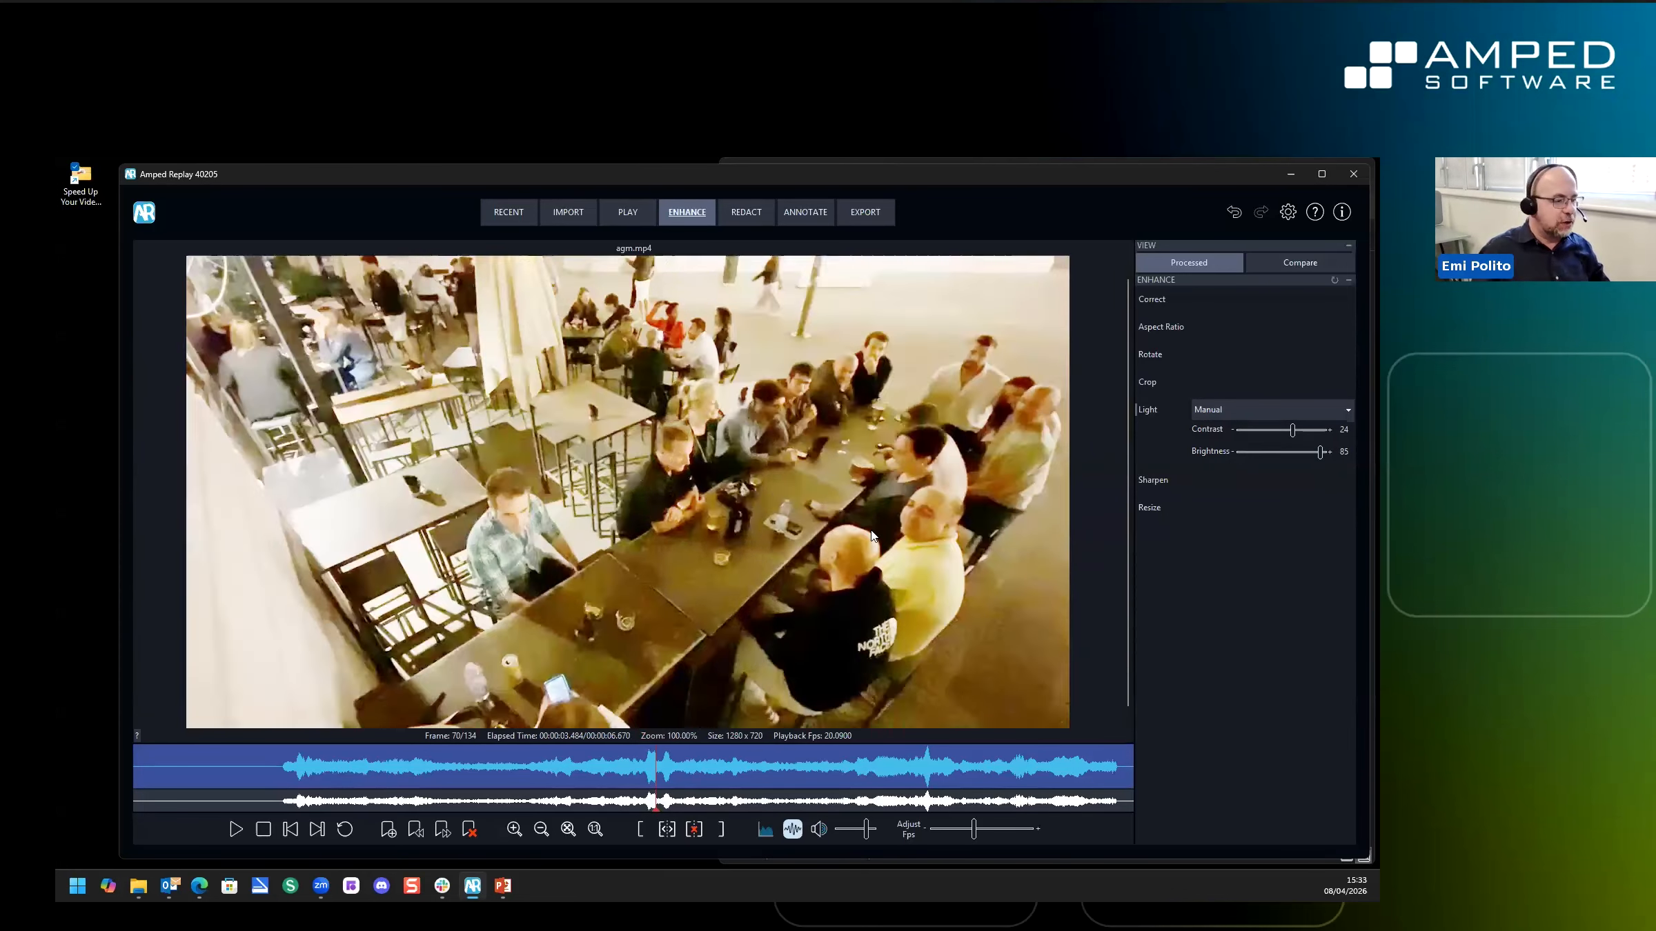
{"action": "scroll", "coordinate": [873, 535], "scroll_direction": "up", "scroll_amount": 2}
{"action": "scroll", "coordinate": [953, 528], "scroll_direction": "up", "scroll_amount": 3}
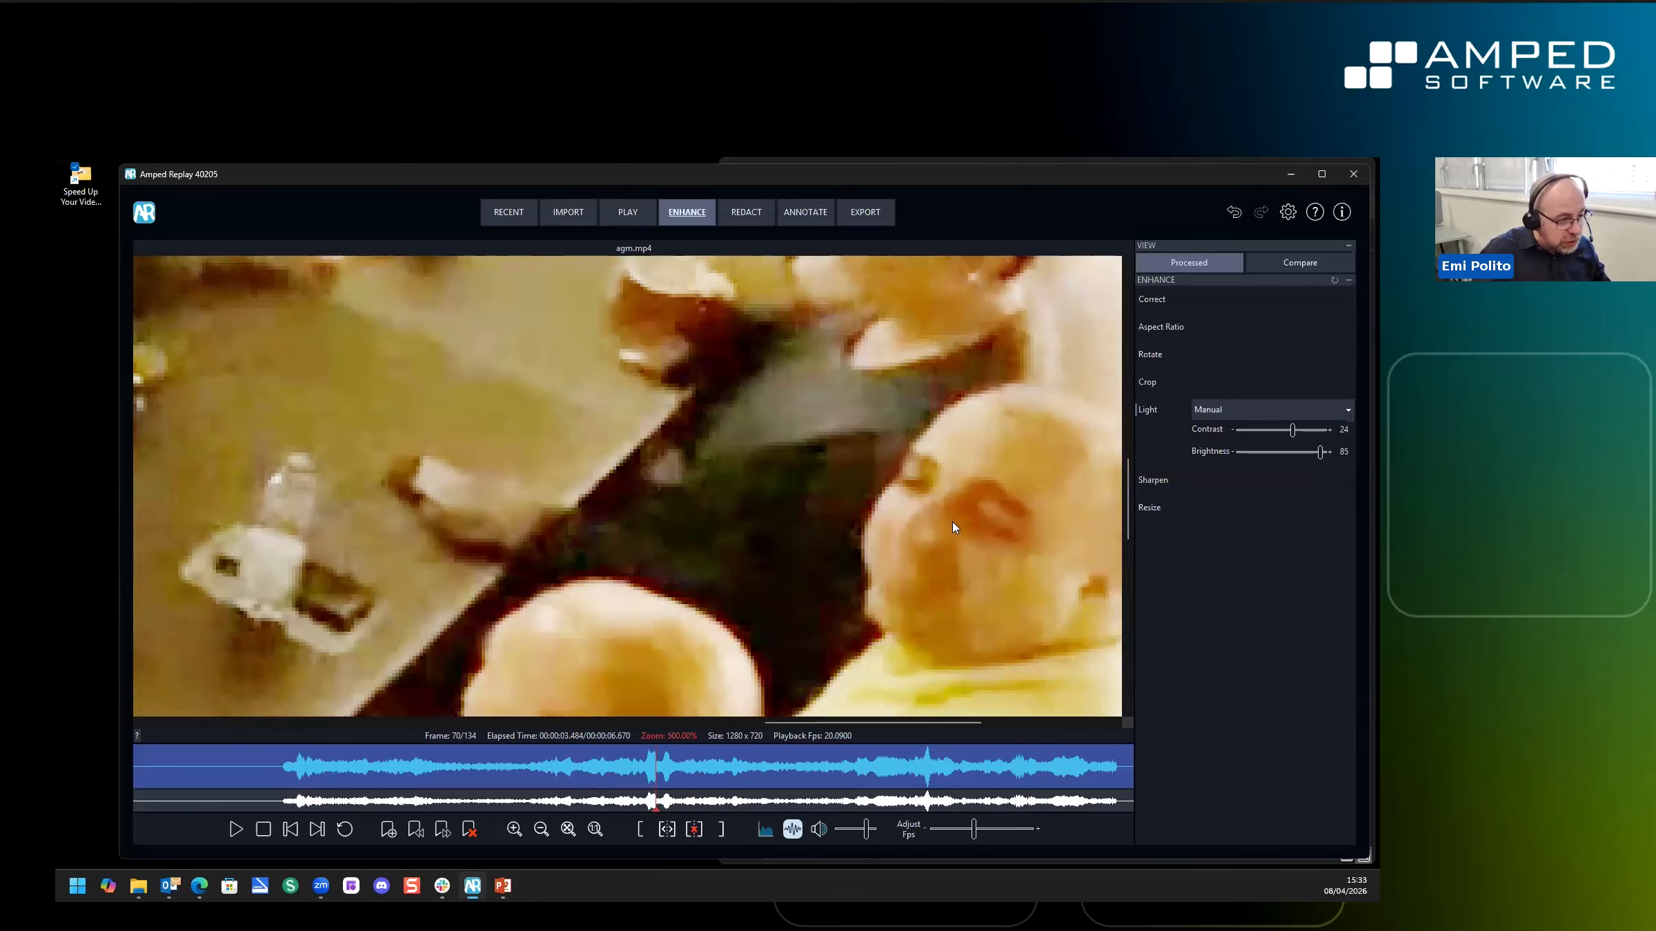
View the whole frame and scrub agm.mp4 through frames 58, 67 and 109 to compare moments in the brightened footage
{"action": "scroll", "coordinate": [952, 528], "scroll_direction": "down", "scroll_amount": 5}
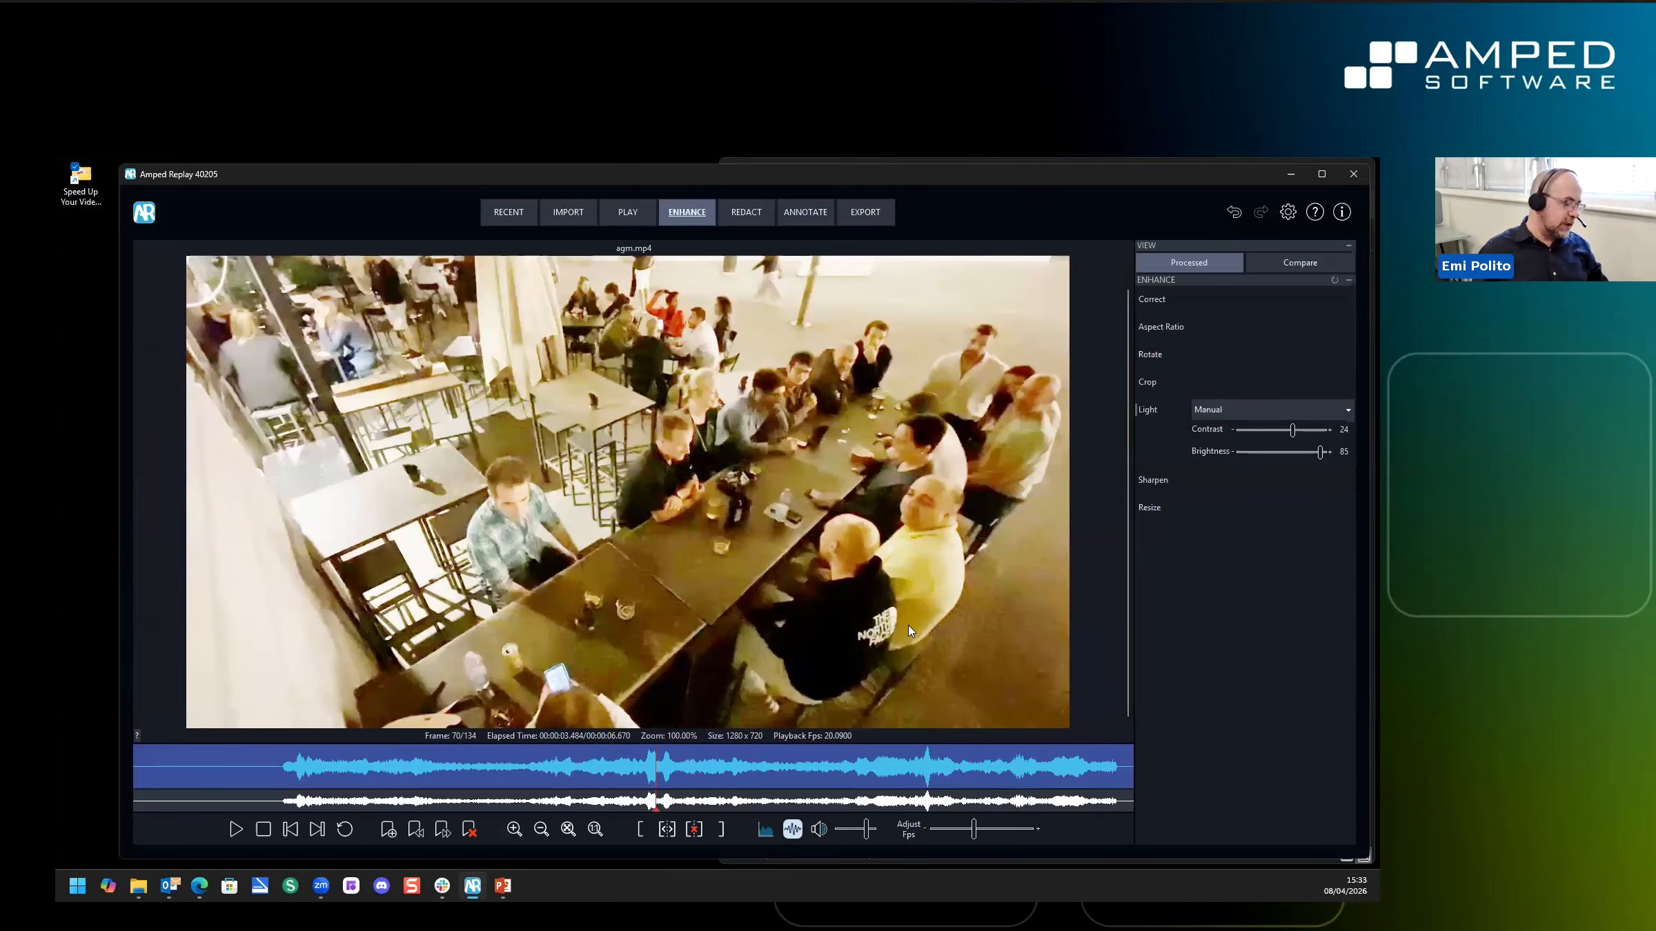
{"action": "mouse_move", "coordinate": [559, 770]}
{"action": "left_mouse_down"}
{"action": "mouse_move", "coordinate": [227, 762]}
{"action": "mouse_move", "coordinate": [752, 767]}
{"action": "mouse_move", "coordinate": [564, 768]}
{"action": "left_mouse_up"}
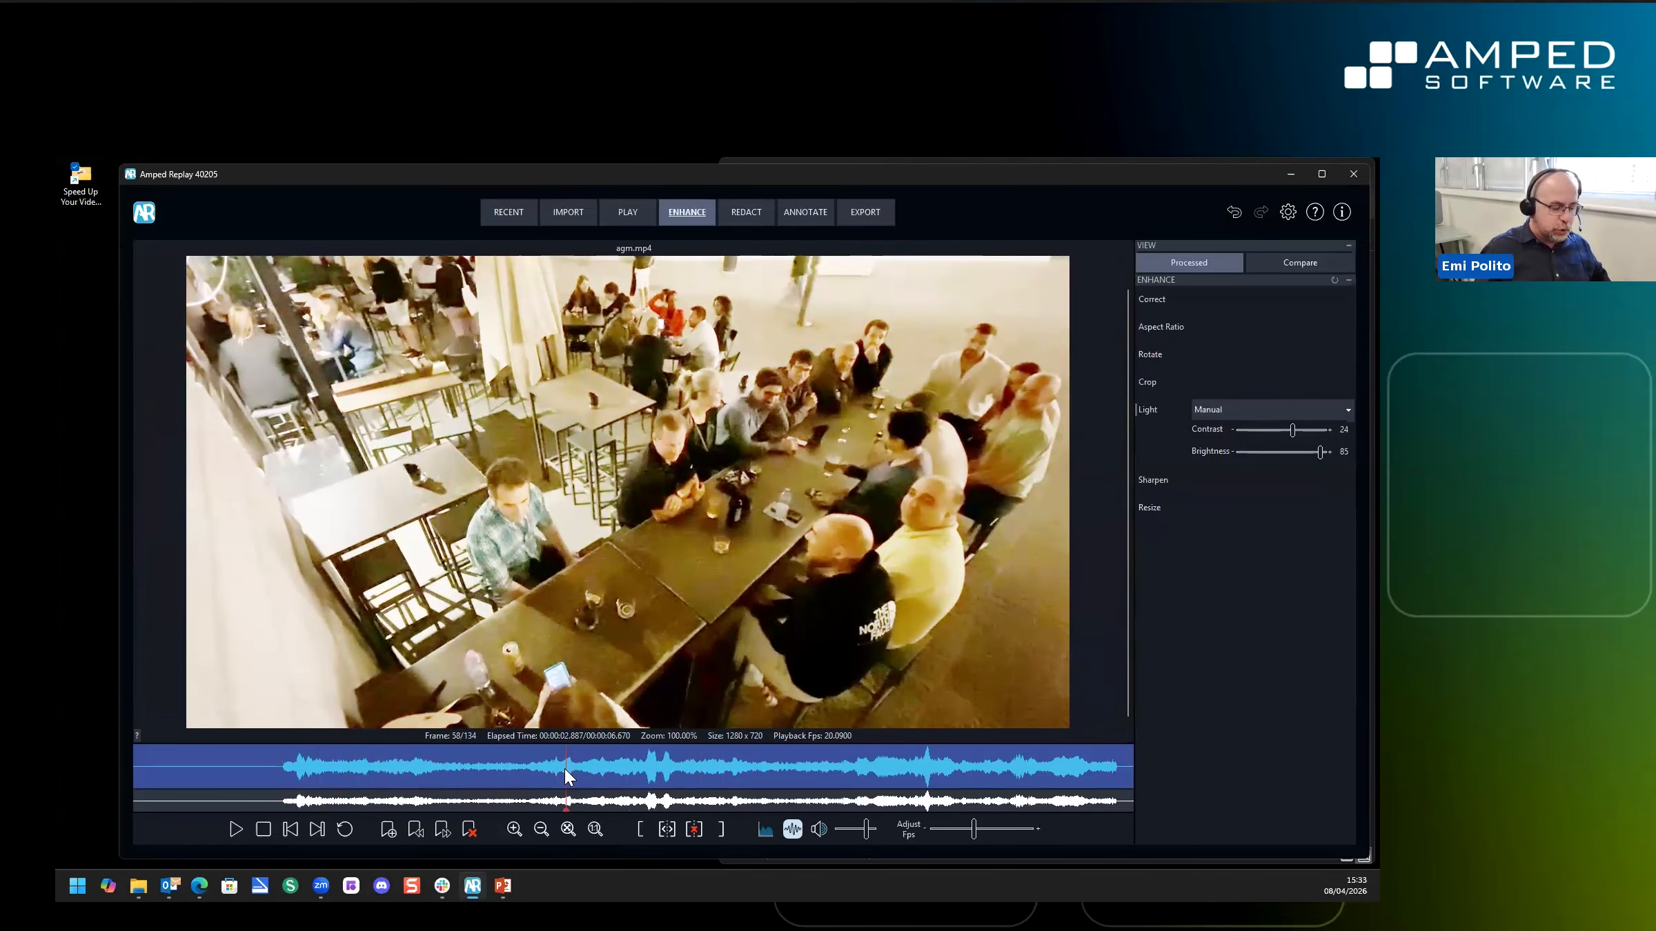
{"action": "key", "text": "ctrl"}
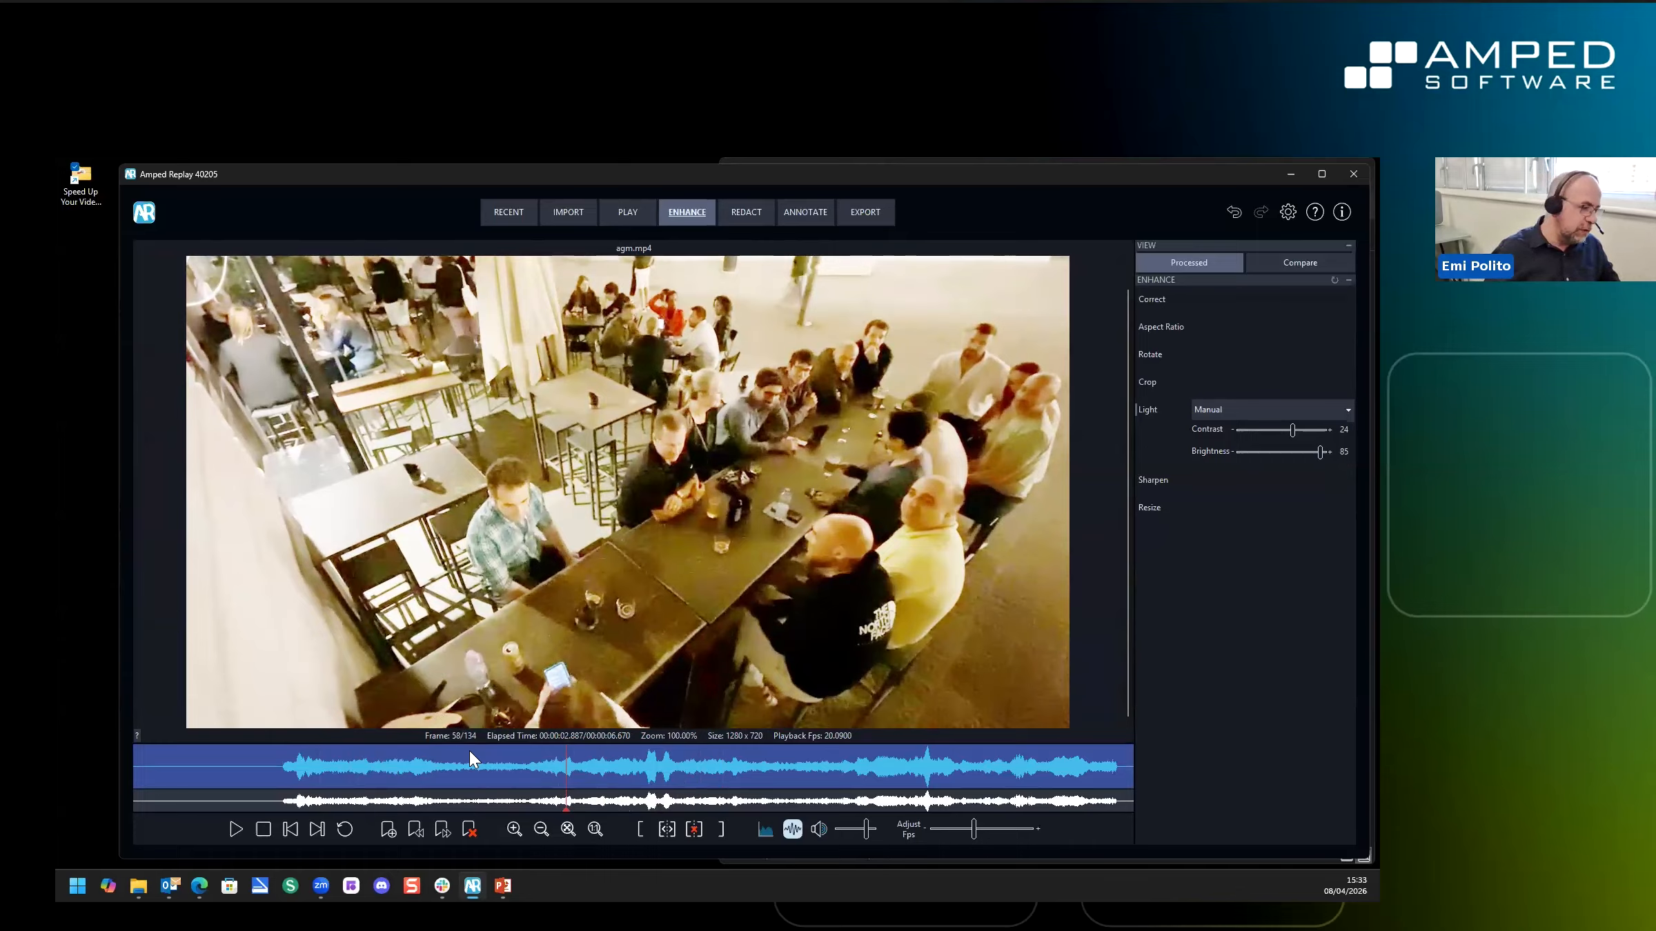
{"action": "key", "text": "ctrl"}
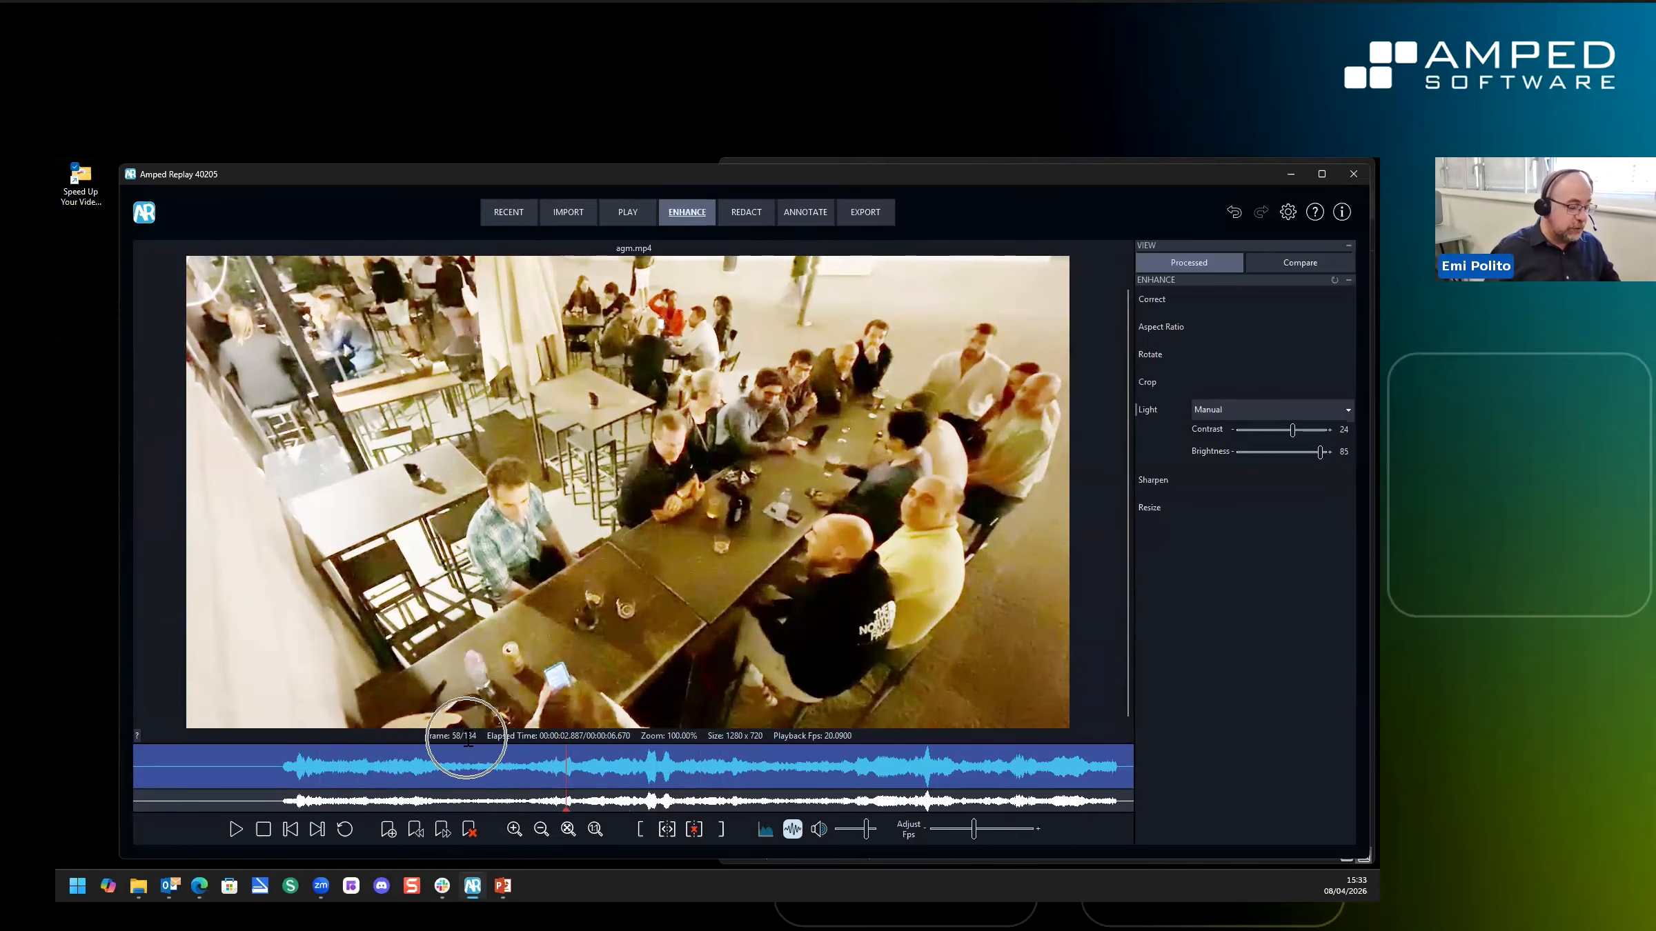
{"action": "key", "text": "ctrl"}
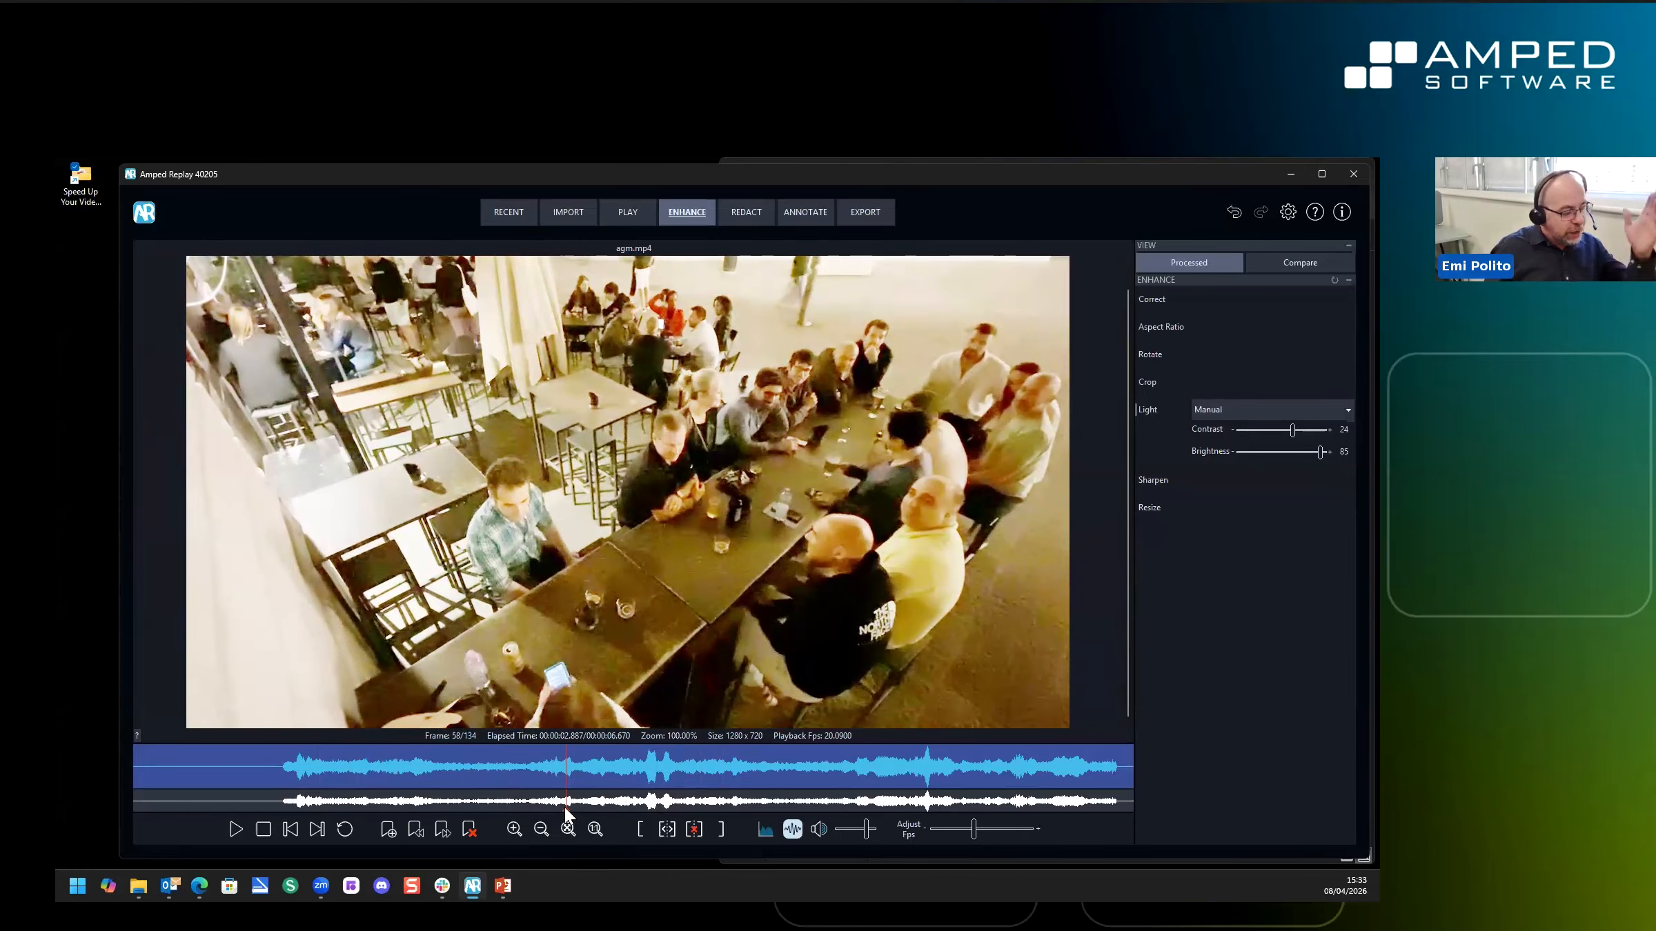
{"action": "left_click_drag", "start_coordinate": [534, 788], "coordinate": [650, 790]}
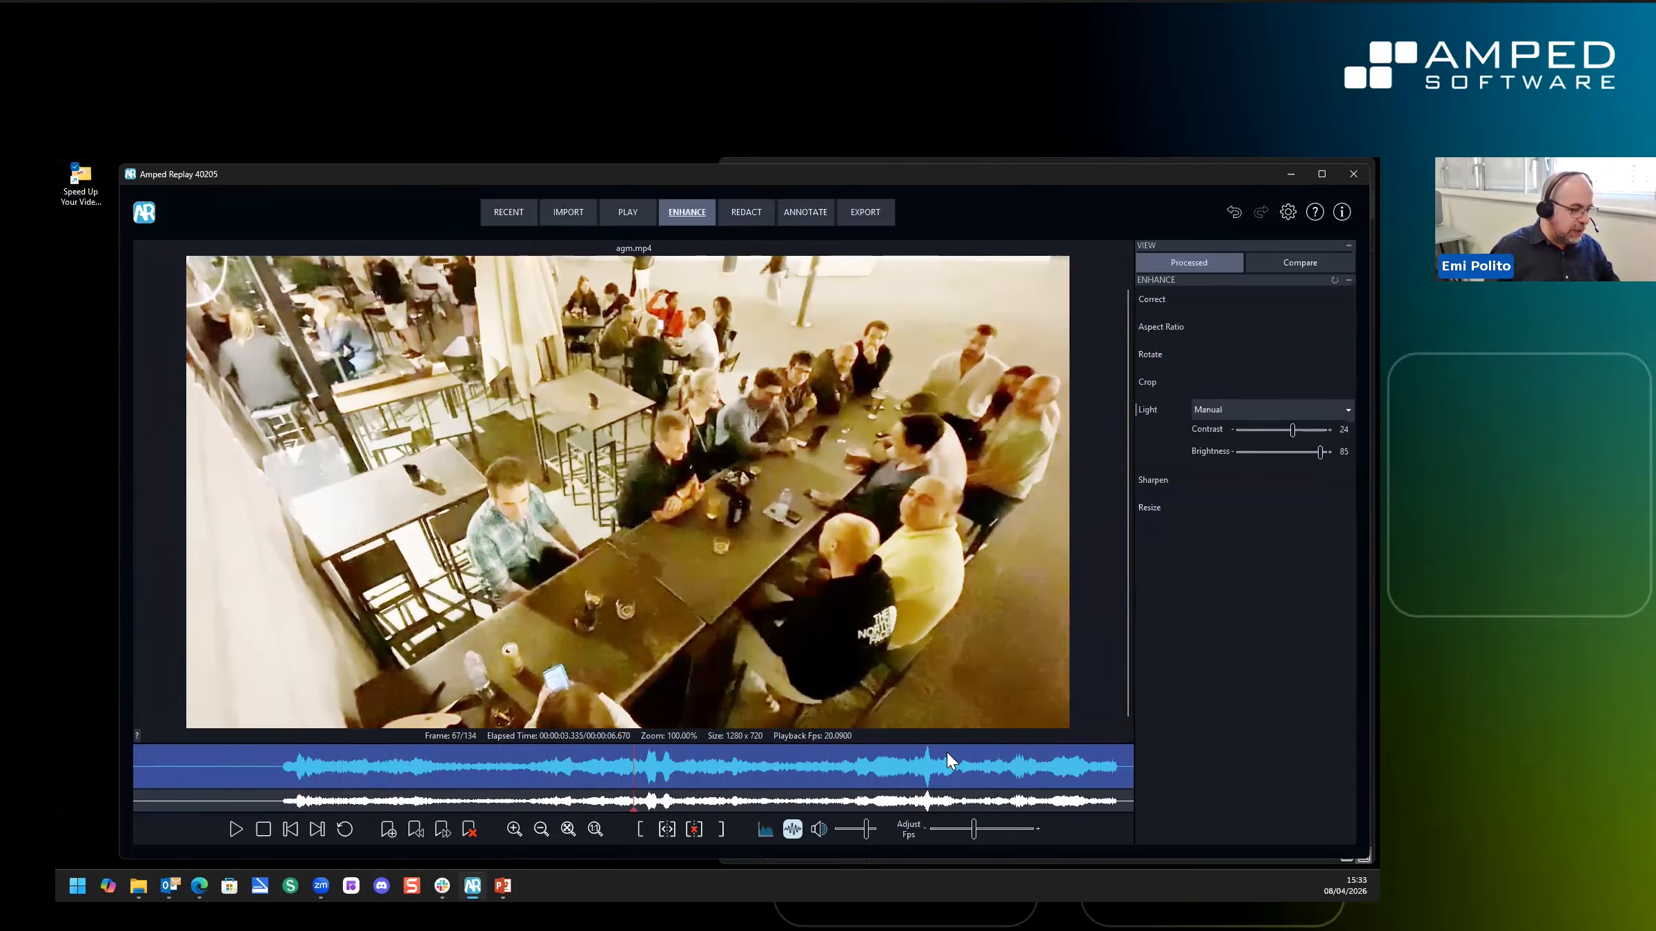
{"action": "left_click", "coordinate": [947, 758]}
{"action": "key", "text": "ctrl"}
{"action": "key", "text": "ctrl"}
{"action": "key", "text": "ctrl"}
{"action": "key", "text": "ctrl"}
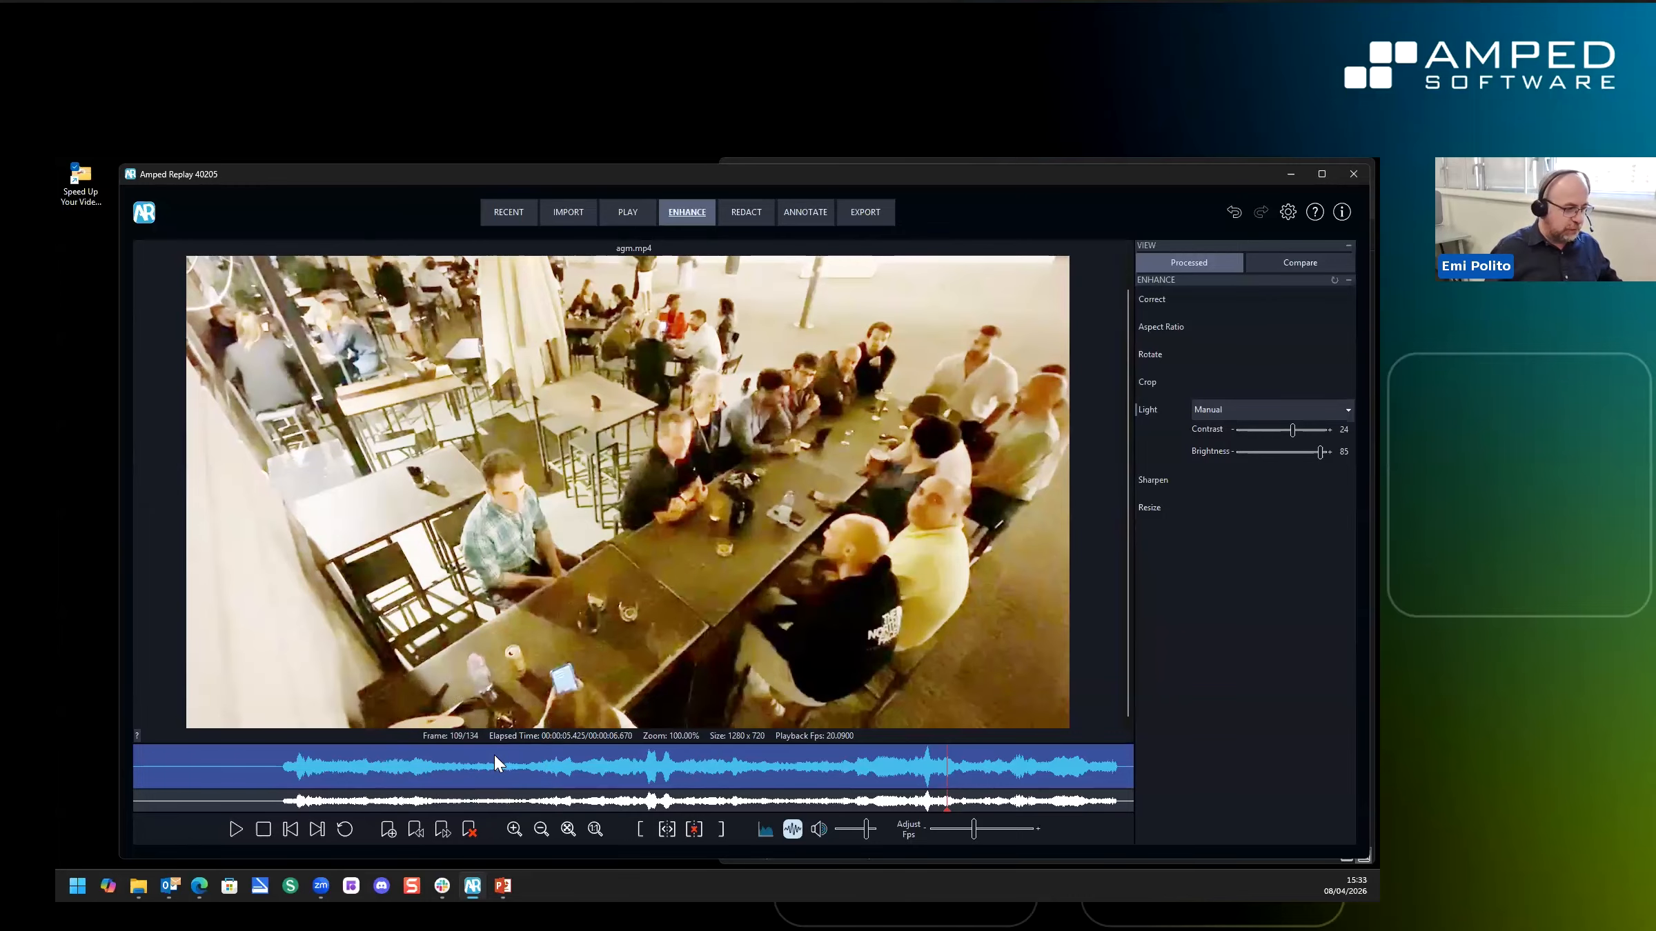
Play the brightened clip from frame 19
{"action": "left_click", "coordinate": [275, 783]}
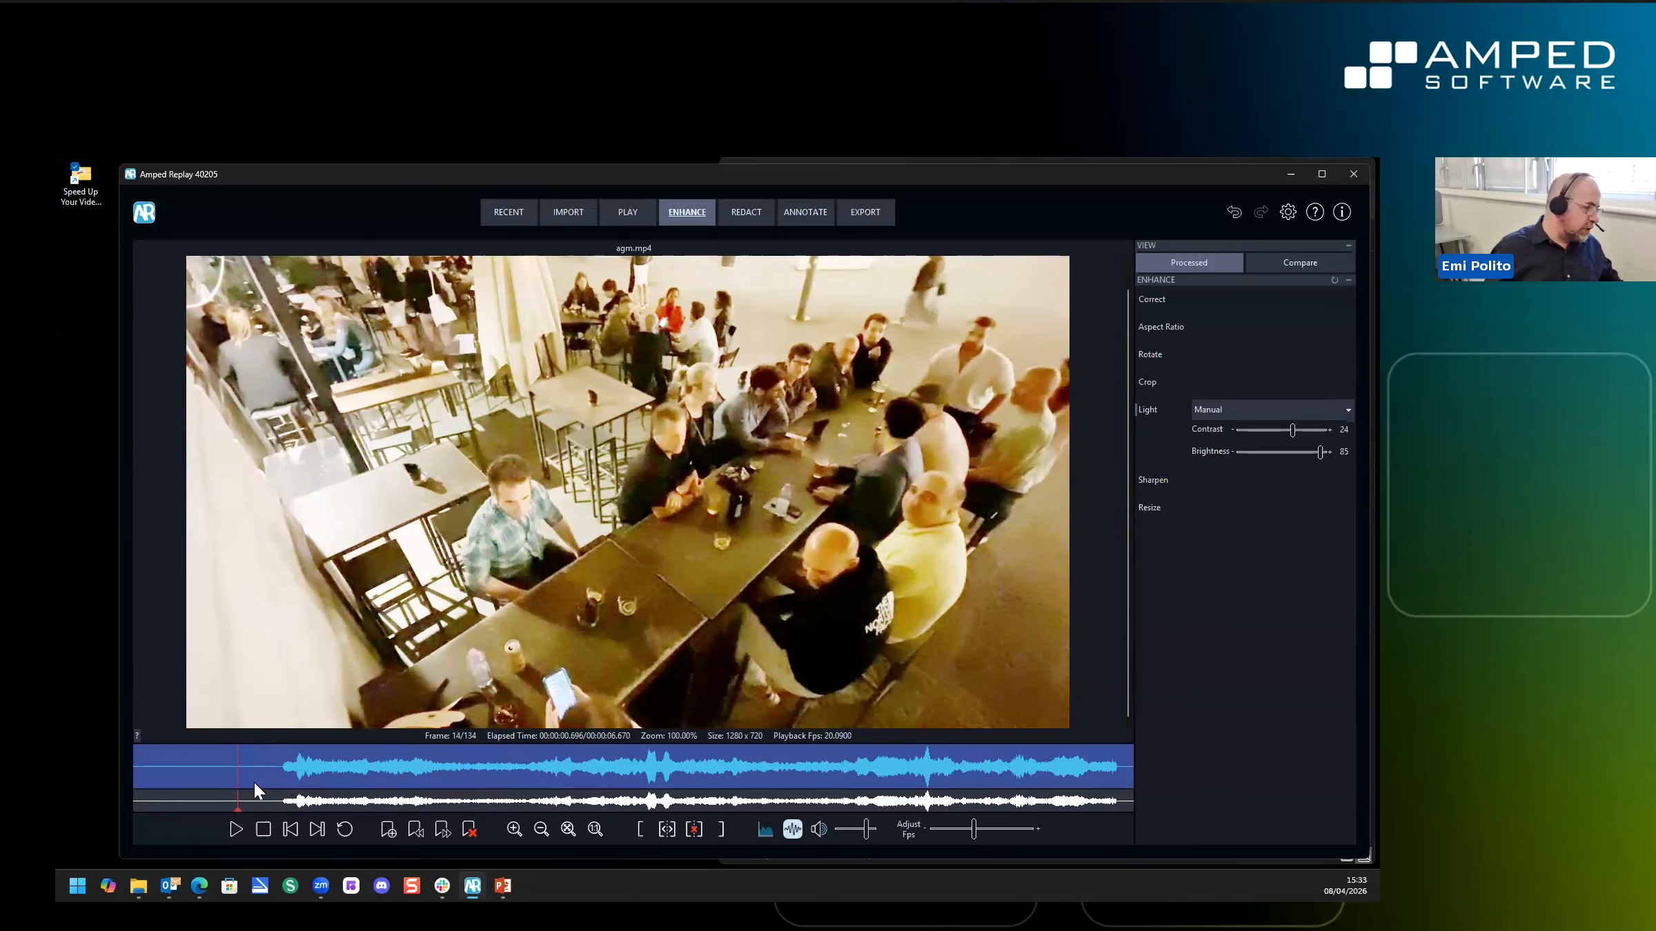
{"action": "key", "text": "ctrl"}
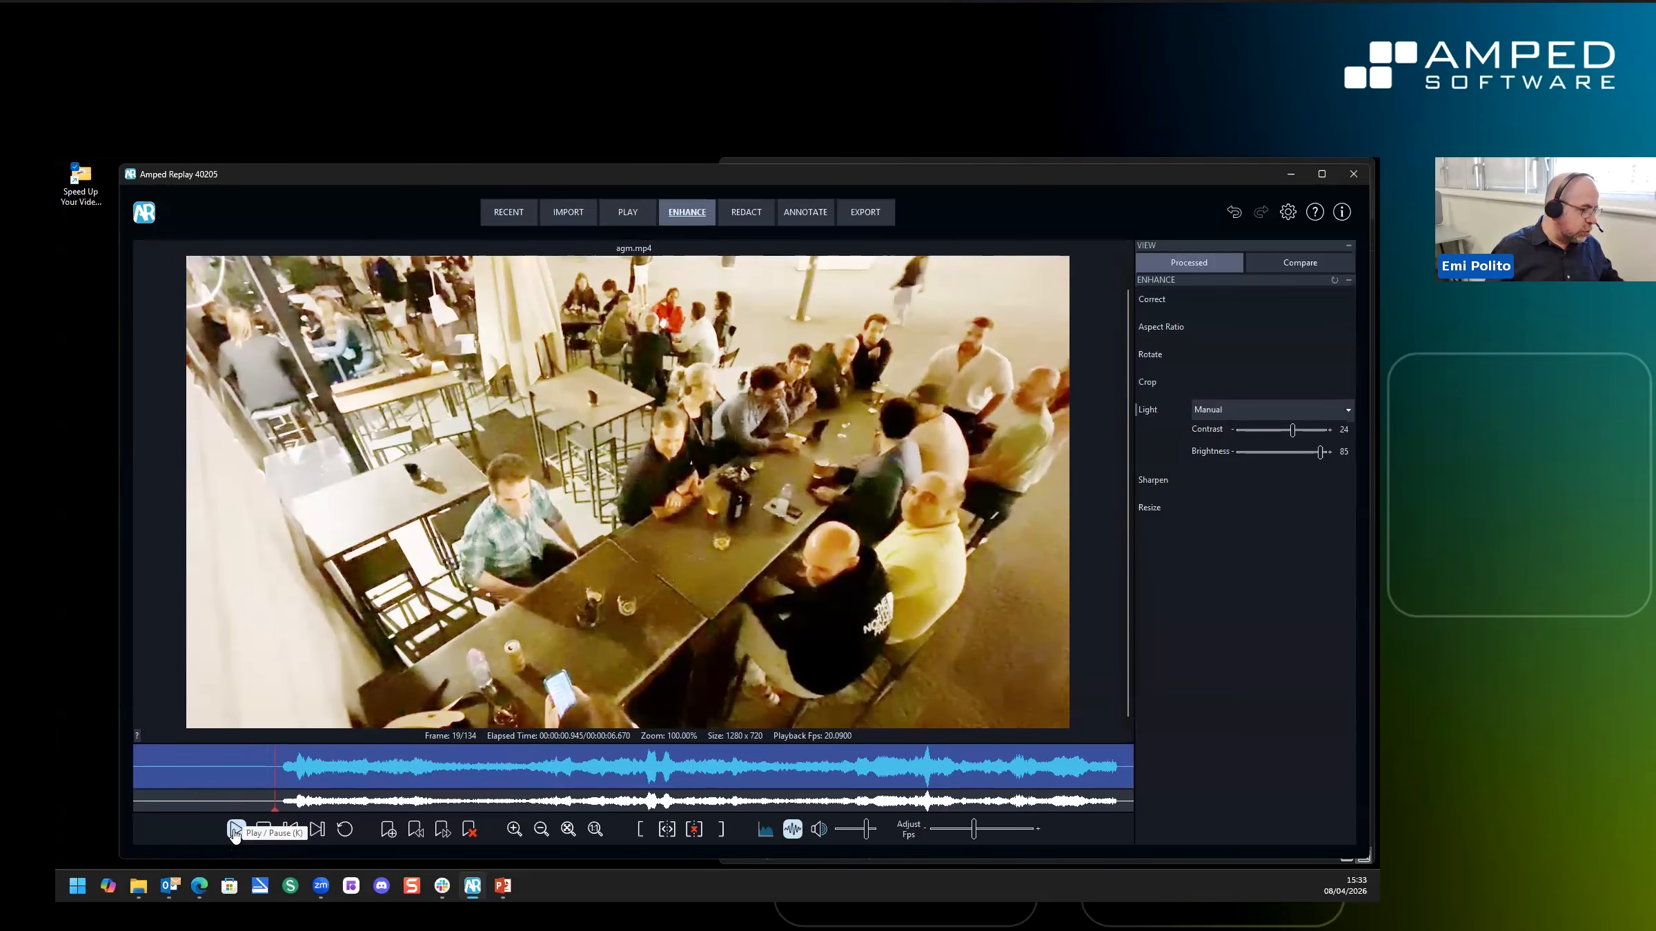
{"action": "left_click", "coordinate": [236, 830]}
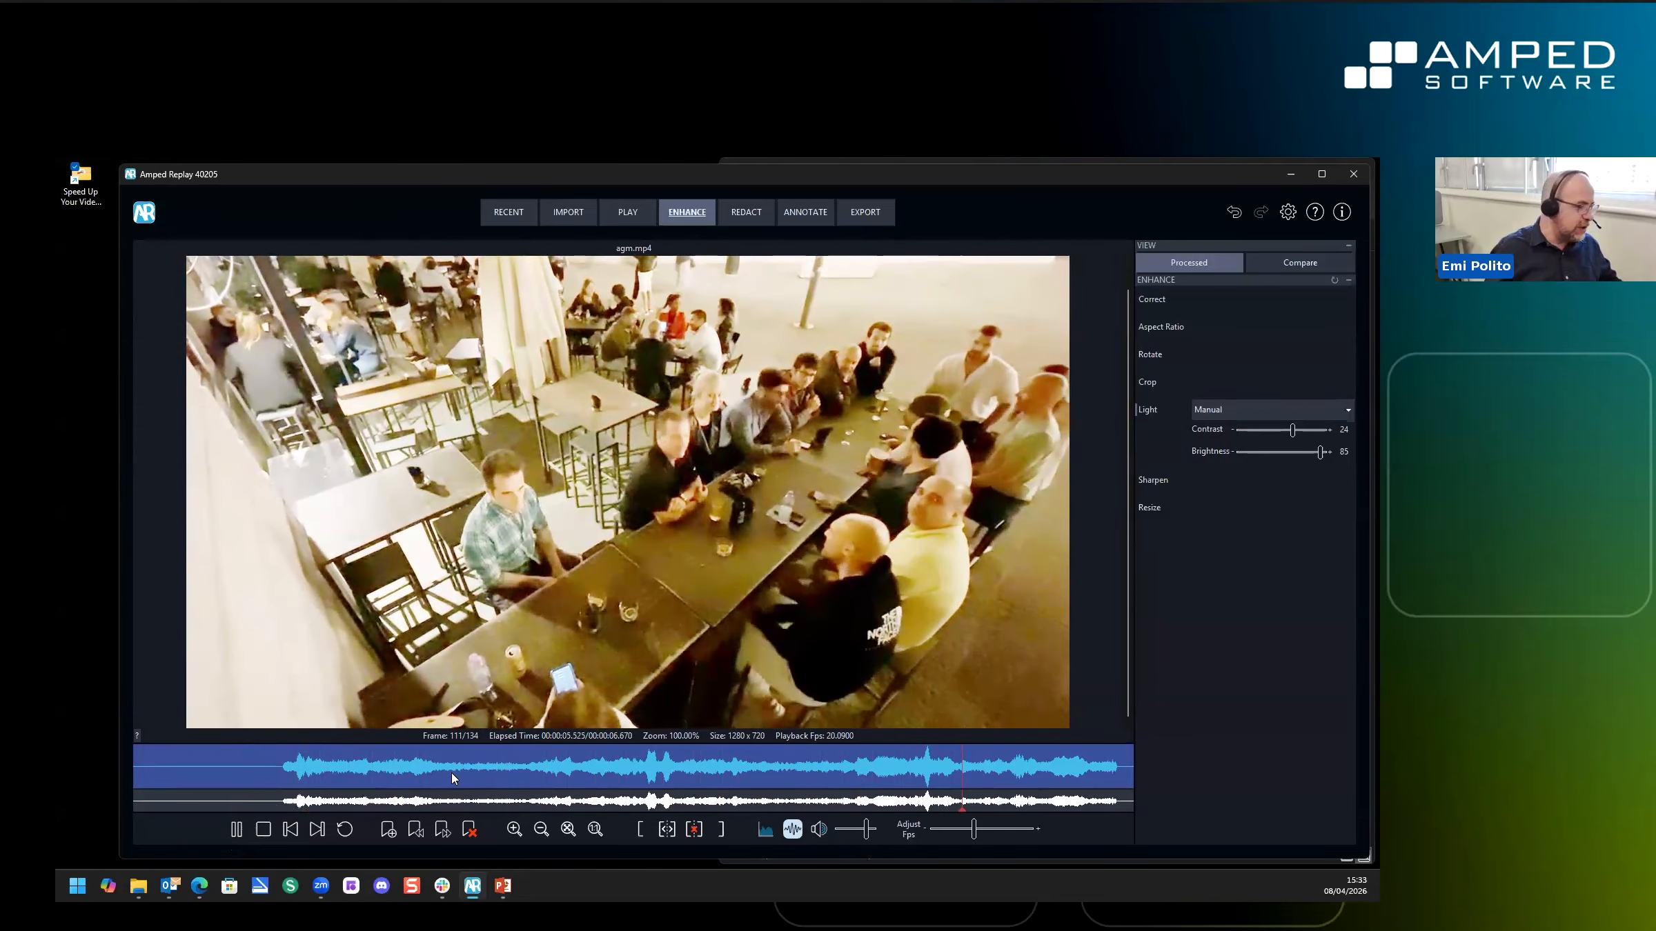
Pause playback and step forward through the clip frame by frame to frame 45
{"action": "left_click", "coordinate": [297, 836]}
{"action": "left_click", "coordinate": [310, 833]}
{"action": "left_click", "coordinate": [310, 833]}
{"action": "left_click", "coordinate": [309, 833]}
{"action": "left_click", "coordinate": [315, 834]}
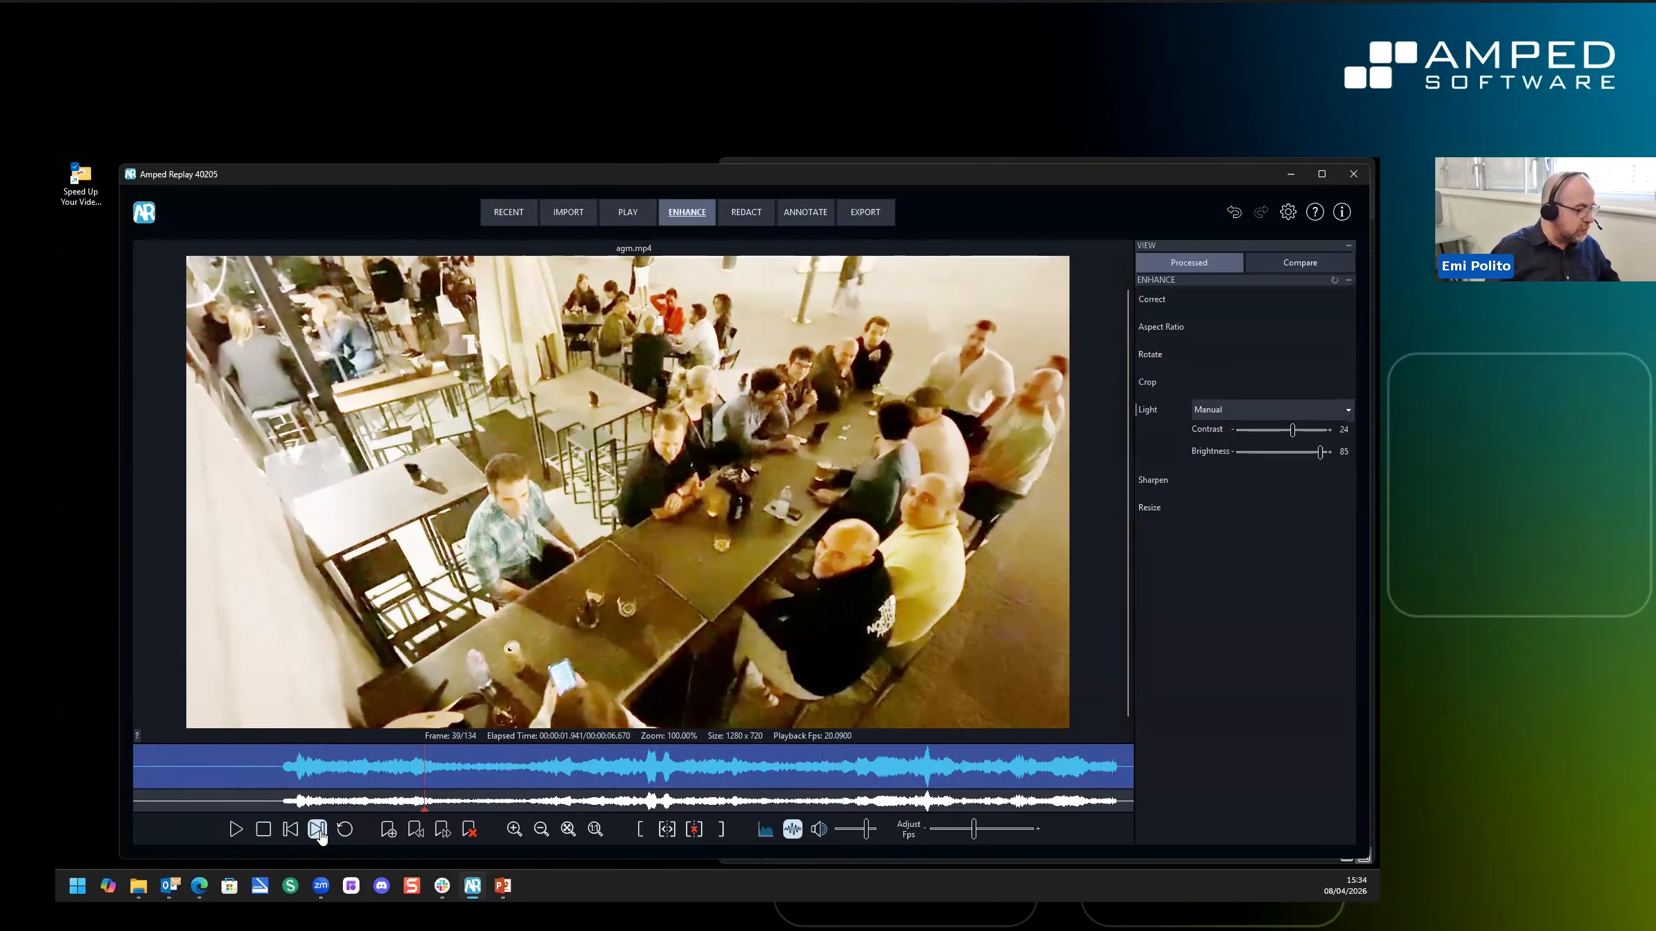
{"action": "left_click", "coordinate": [318, 831]}
{"action": "left_click", "coordinate": [318, 831]}
{"action": "left_click", "coordinate": [317, 830]}
{"action": "left_click", "coordinate": [317, 831]}
{"action": "left_click", "coordinate": [317, 831]}
{"action": "left_click", "coordinate": [318, 831]}
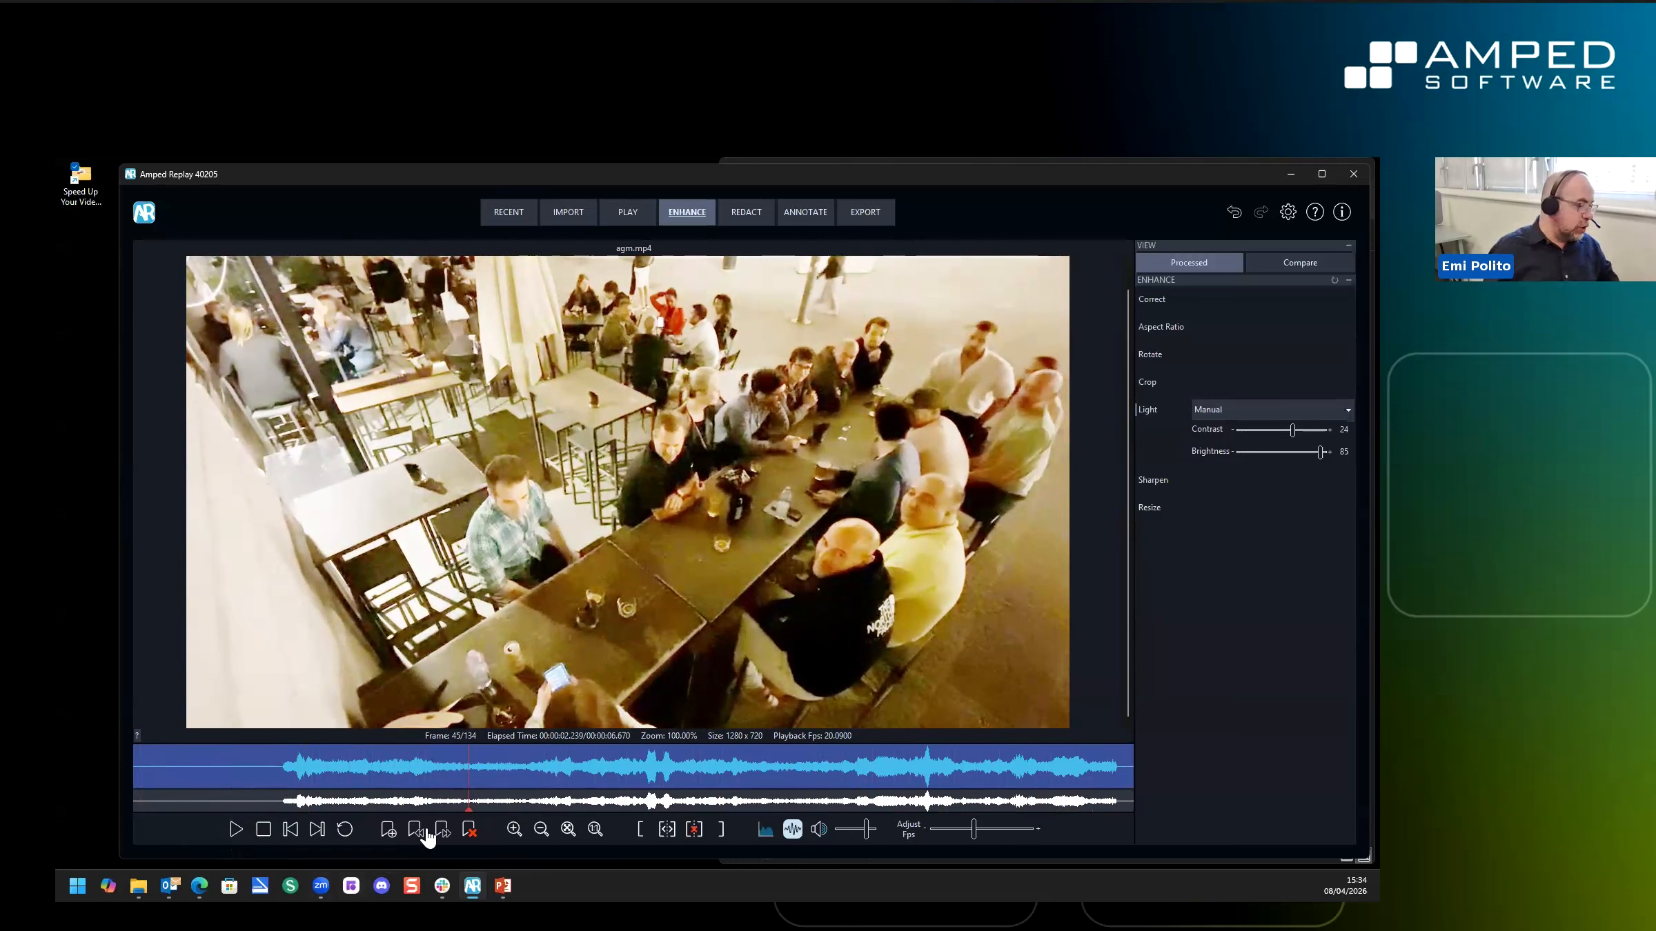
Move through the timeline to frame 55 and back to frame 52 to review the people at the table
{"action": "left_click", "coordinate": [393, 840]}
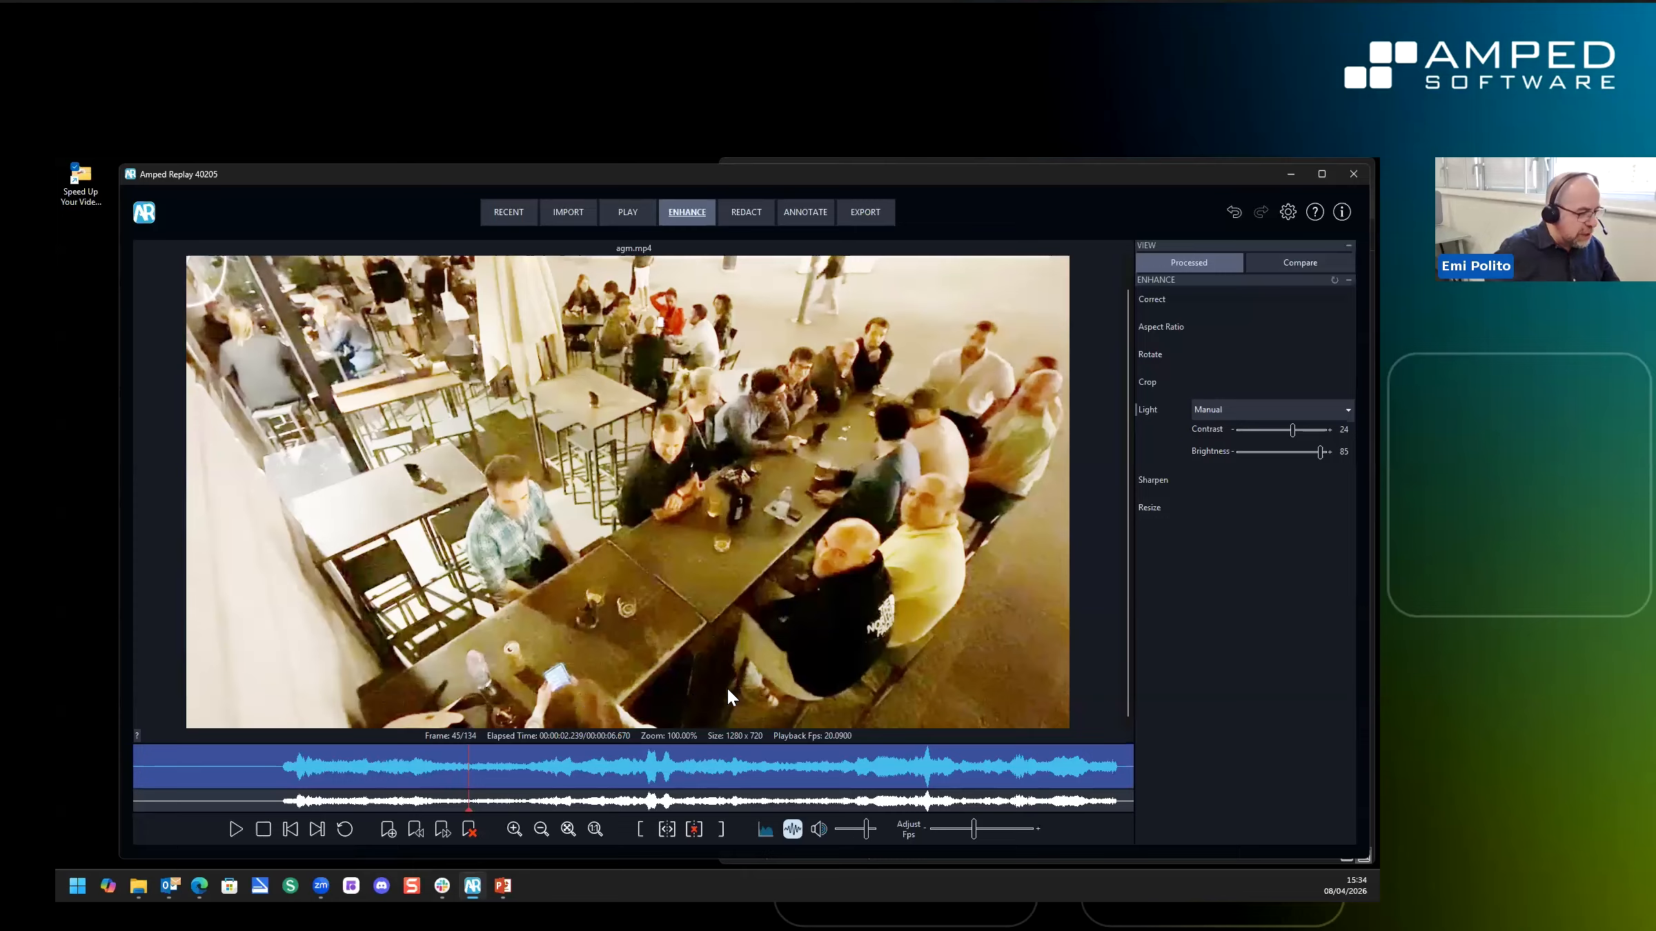
{"action": "left_click", "coordinate": [537, 769]}
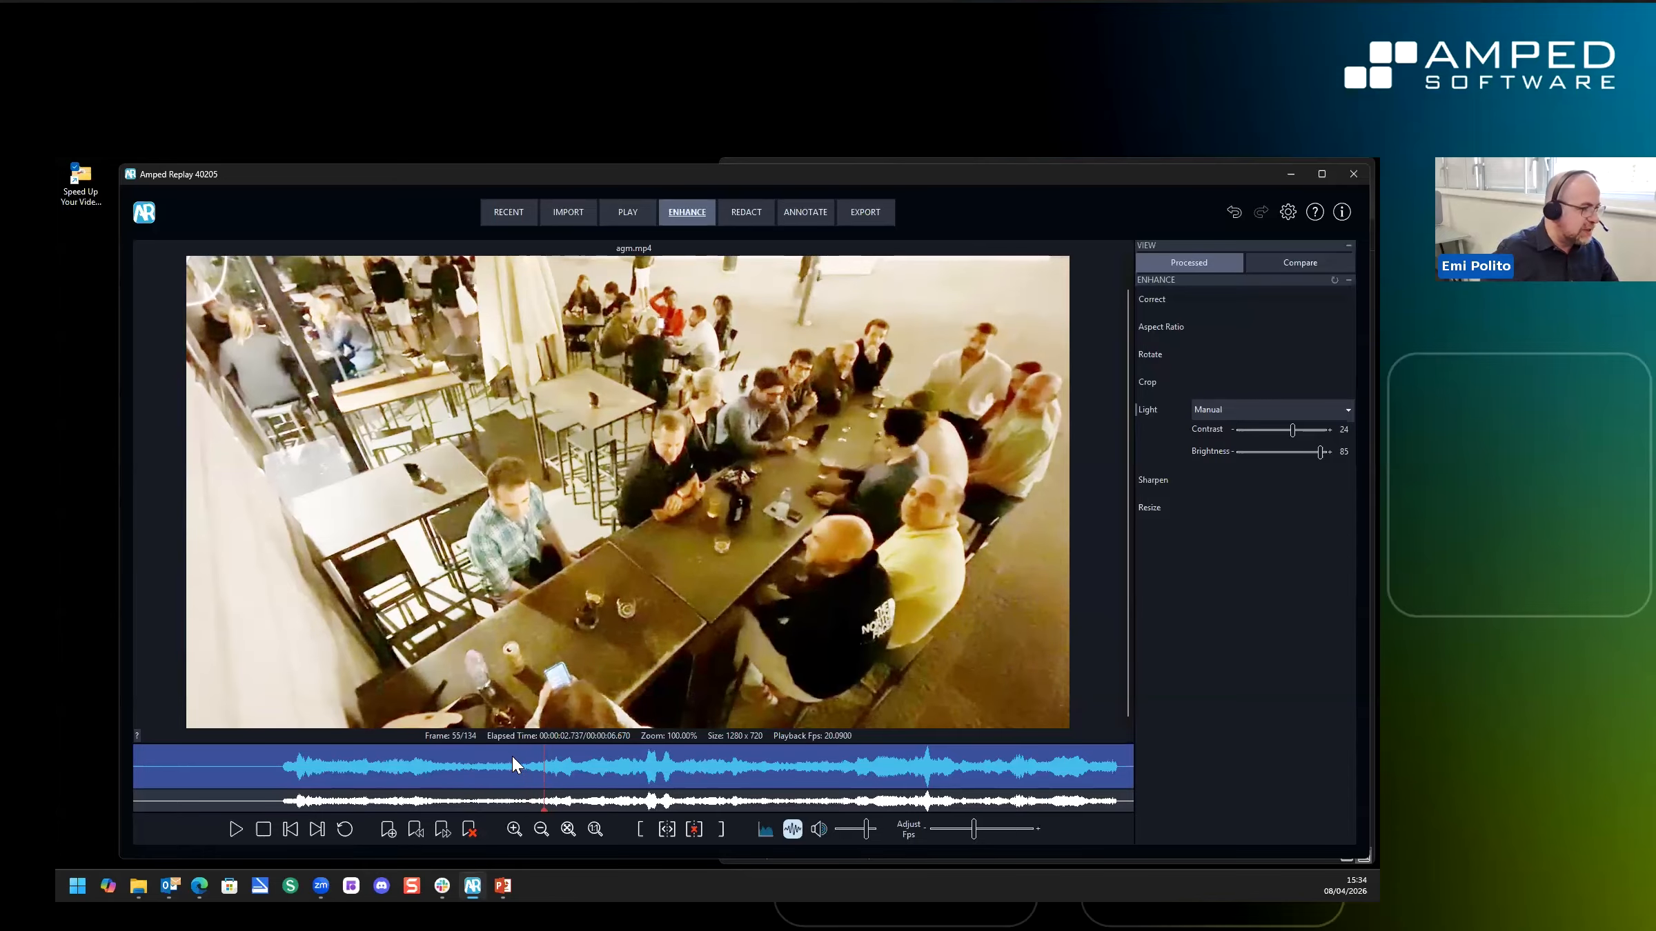
{"action": "mouse_move", "coordinate": [512, 753]}
{"action": "left_mouse_down"}
{"action": "mouse_move", "coordinate": [492, 761]}
{"action": "mouse_move", "coordinate": [565, 771]}
{"action": "mouse_move", "coordinate": [520, 770]}
{"action": "left_mouse_up"}
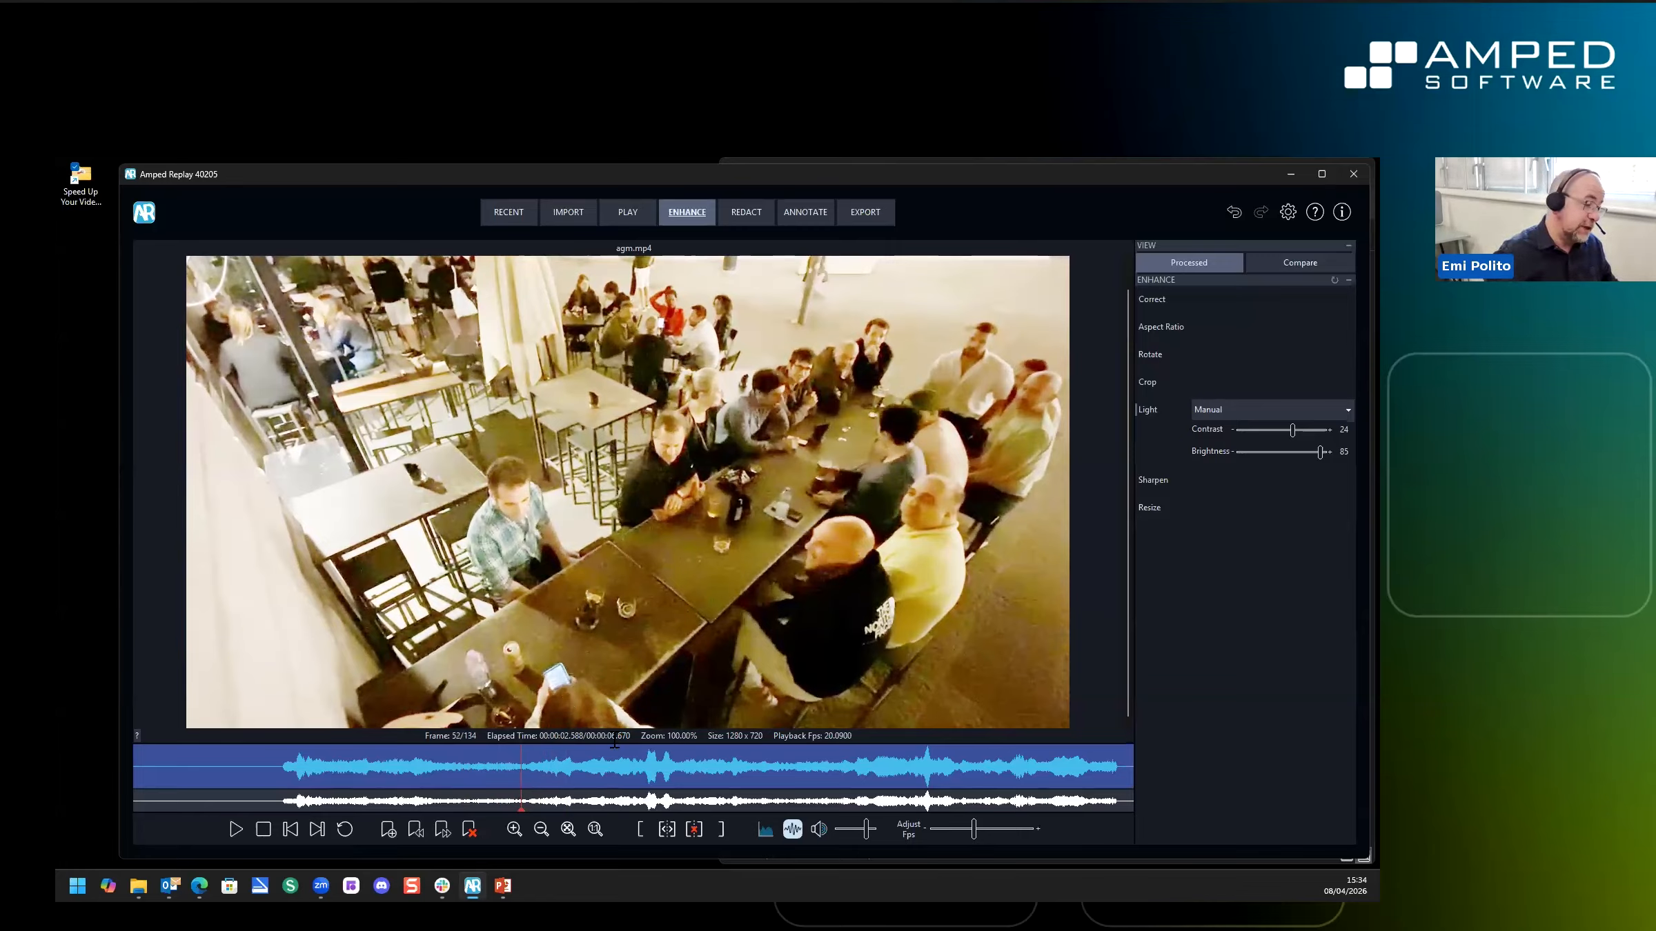
{"action": "key", "text": "ctrl"}
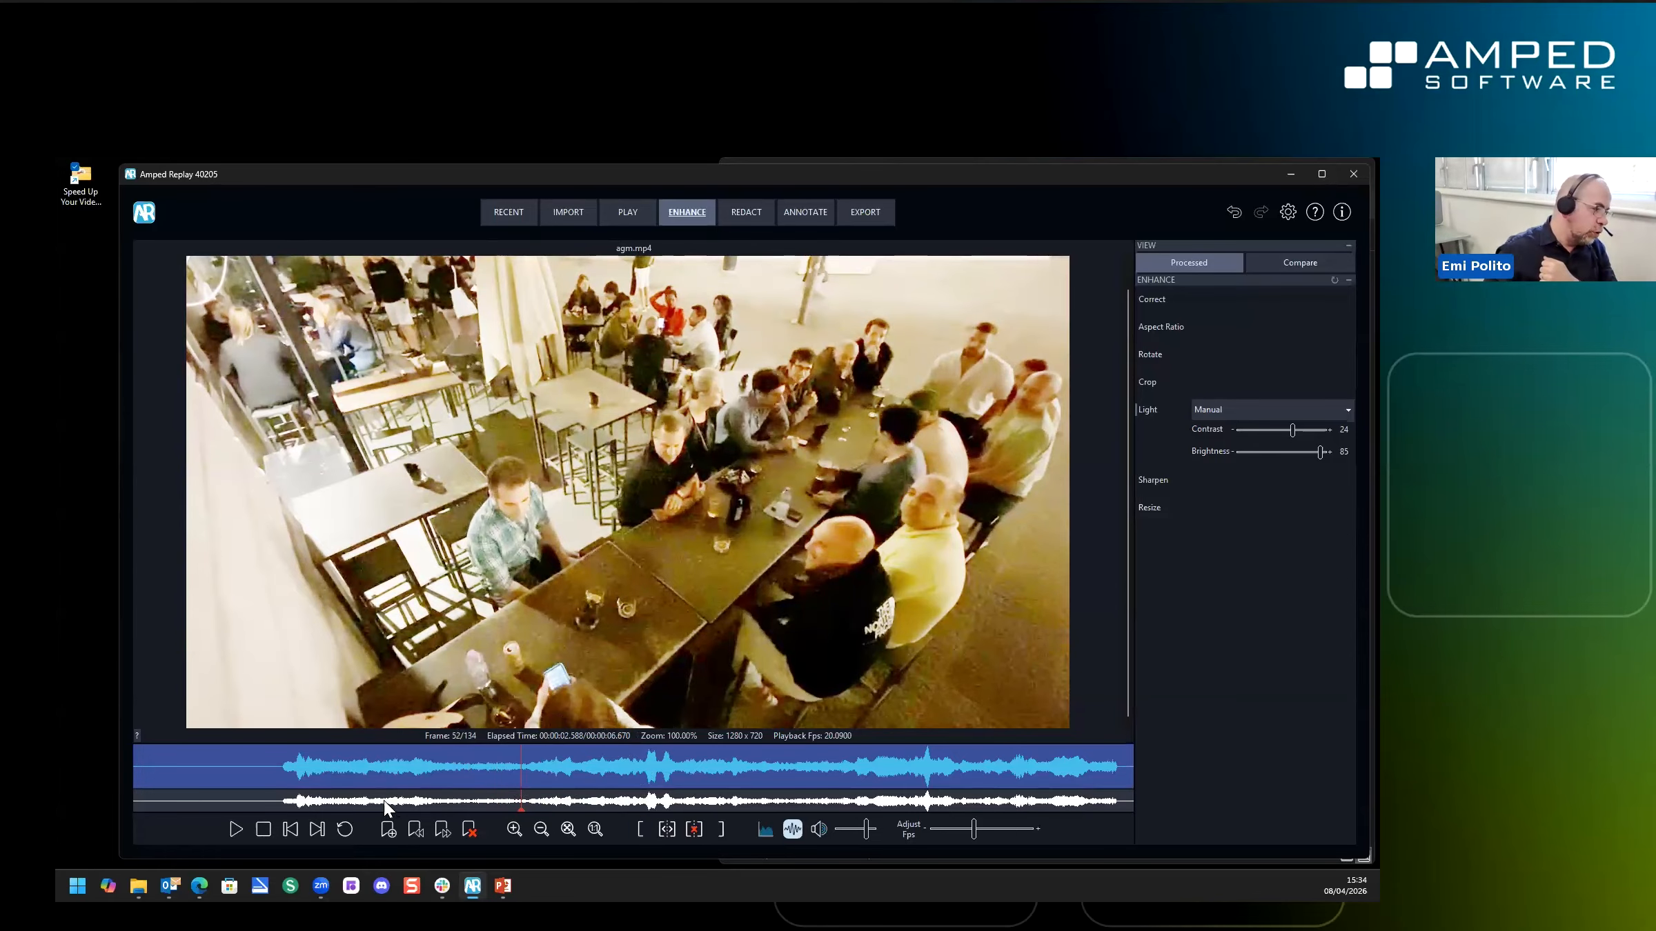
Select the range of the clip that starts at frame 47 and ends at frame 96
{"action": "left_click_drag", "start_coordinate": [371, 778], "coordinate": [481, 769]}
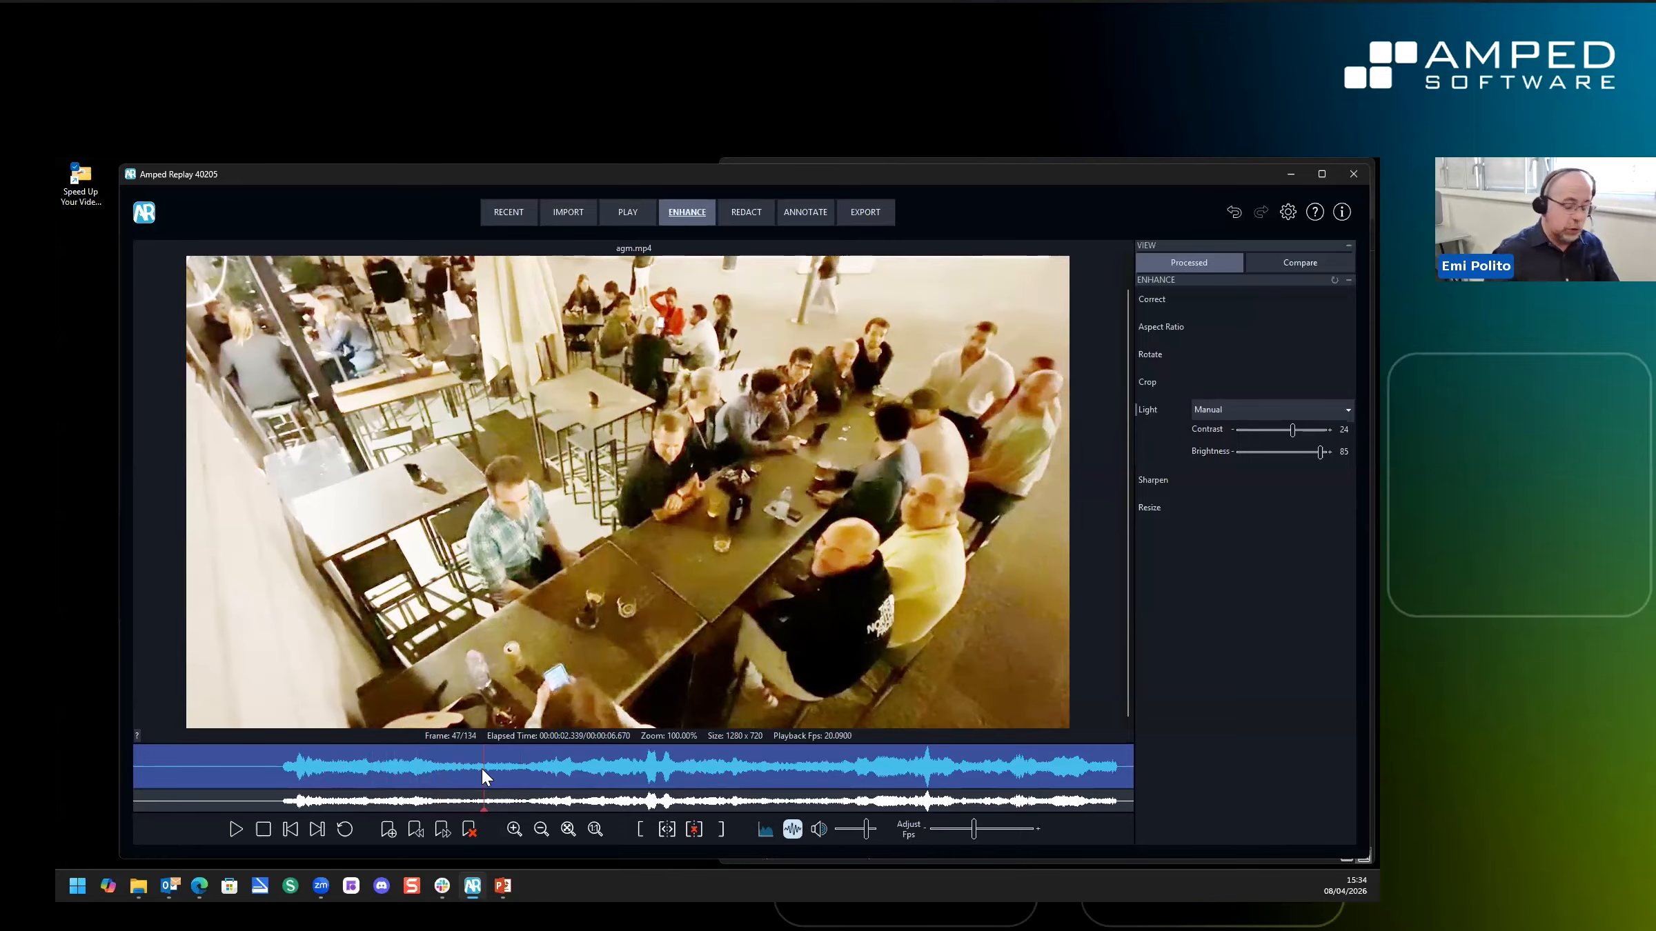
{"action": "left_click", "coordinate": [640, 830]}
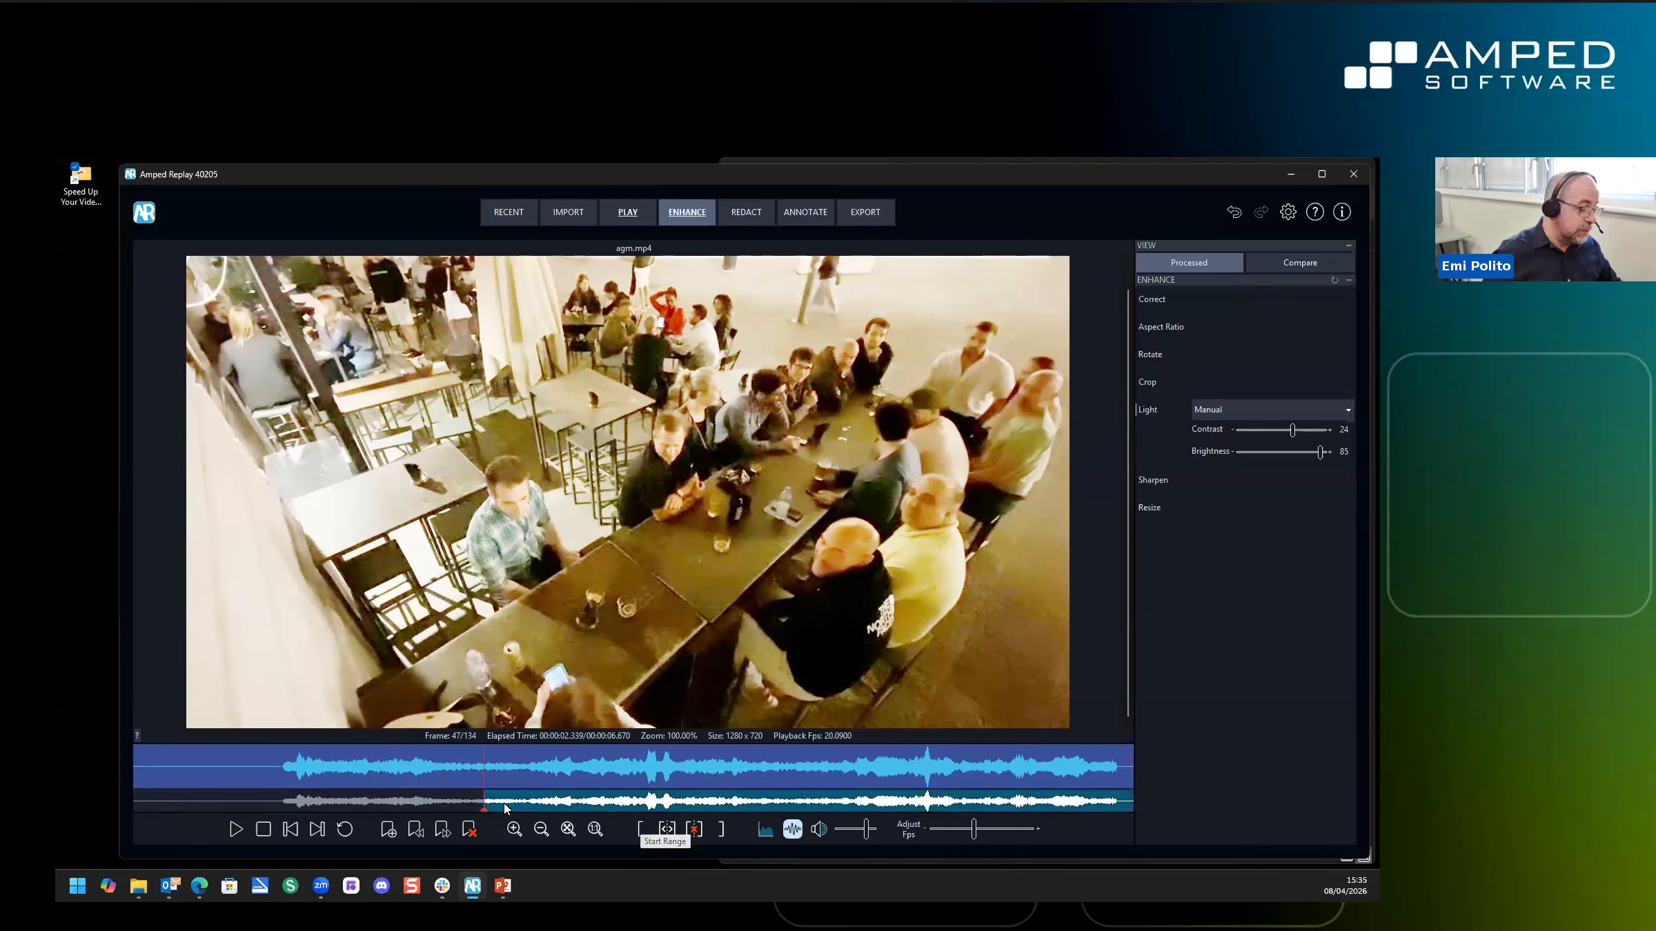
{"action": "left_click", "coordinate": [833, 808]}
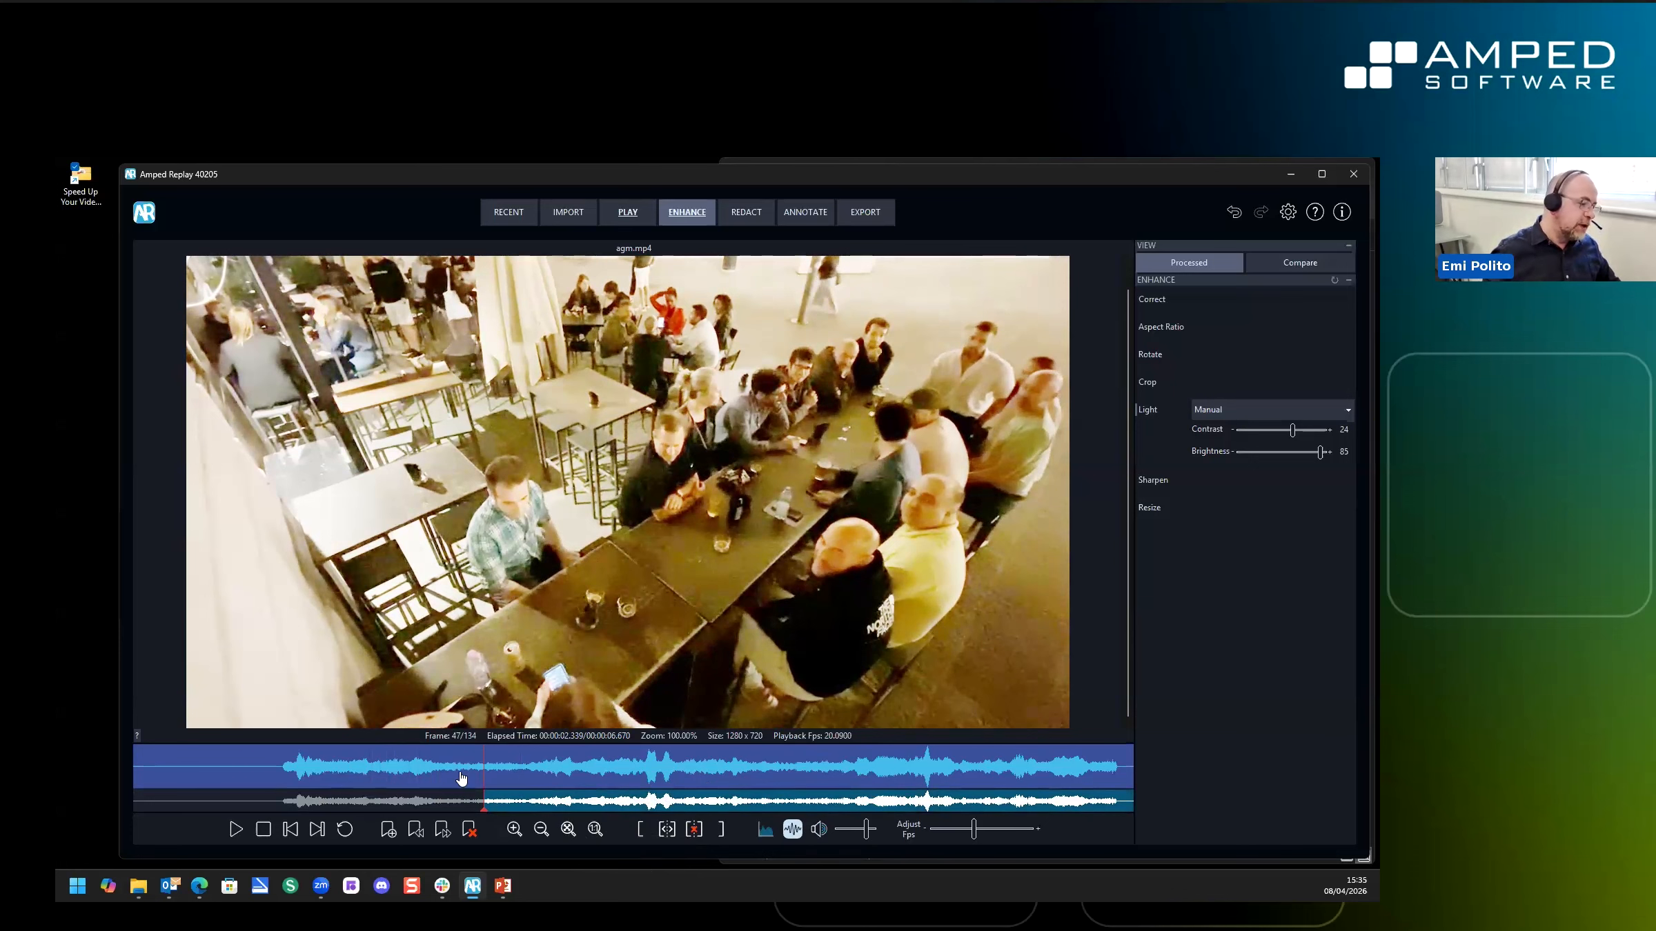
{"action": "left_click", "coordinate": [595, 787]}
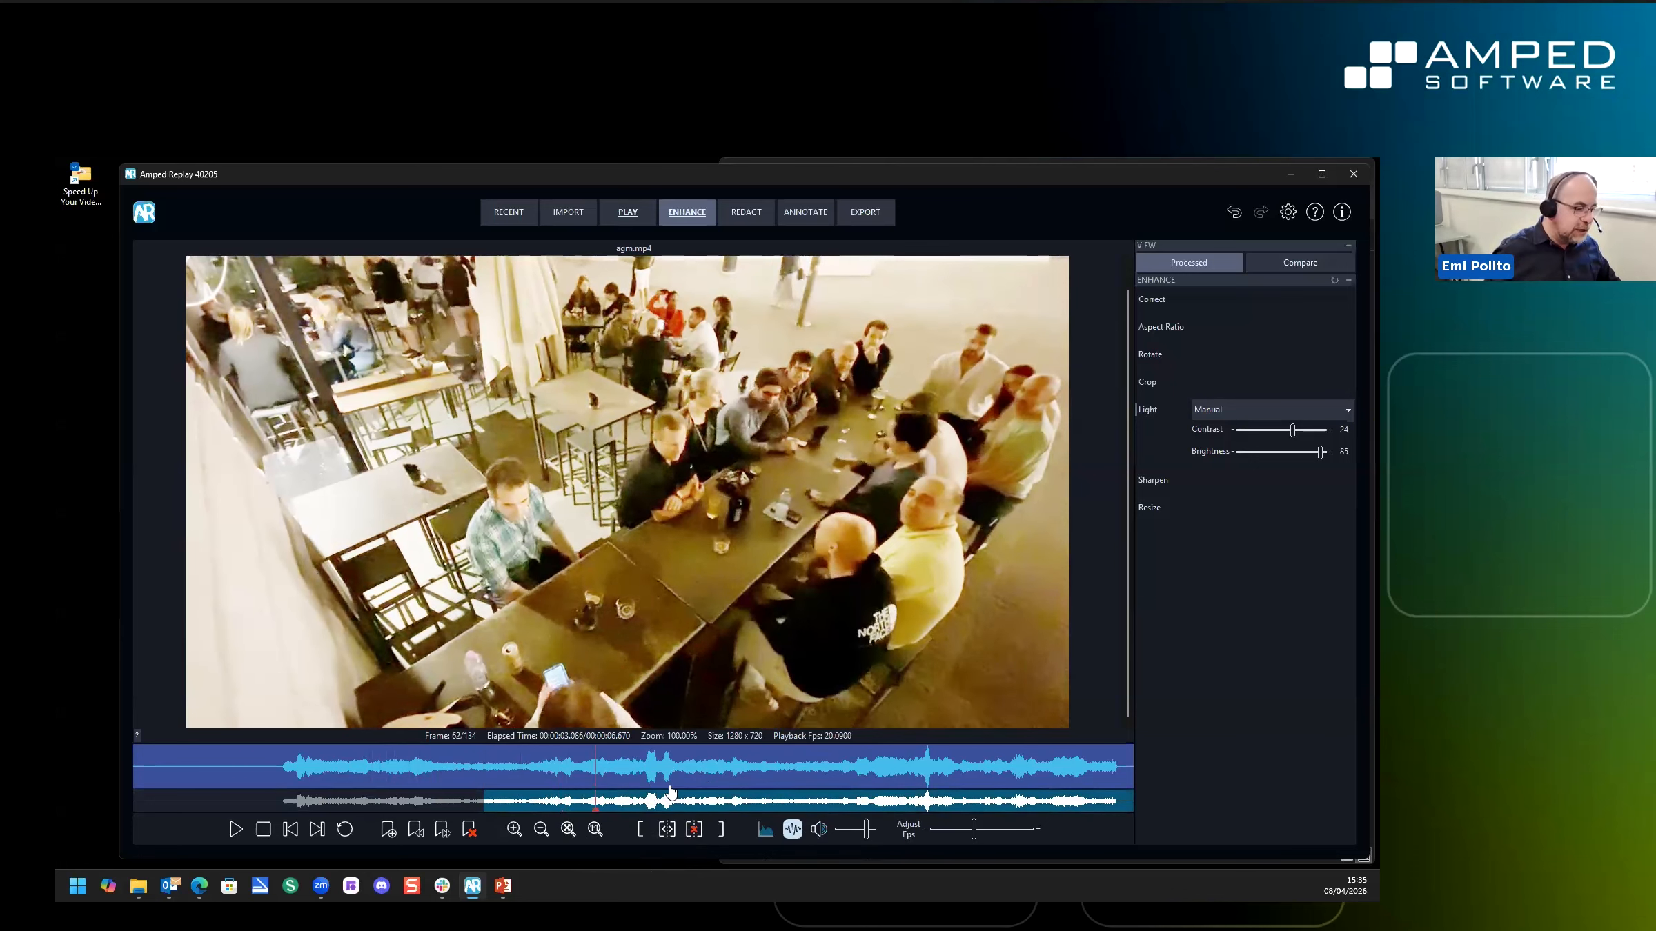
{"action": "left_click", "coordinate": [858, 779]}
{"action": "left_click", "coordinate": [721, 830]}
{"action": "left_click", "coordinate": [725, 834]}
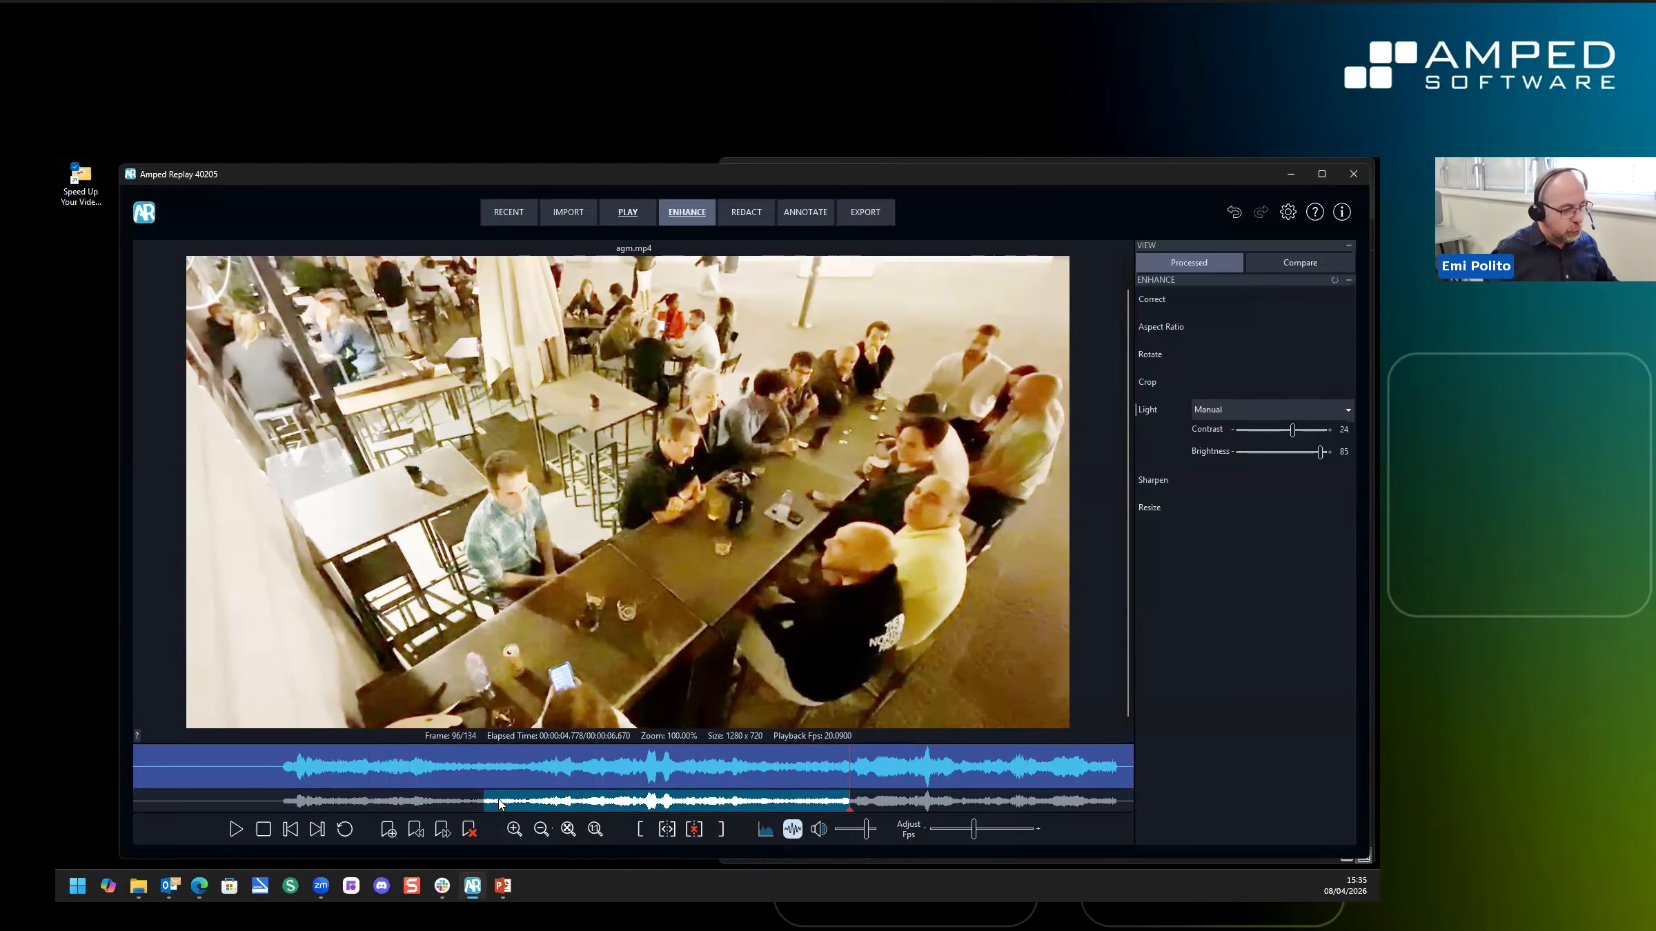
Stretch the selected range to fill the timeline and move to frame 69 within it
{"action": "left_click_drag", "start_coordinate": [849, 757], "coordinate": [538, 792]}
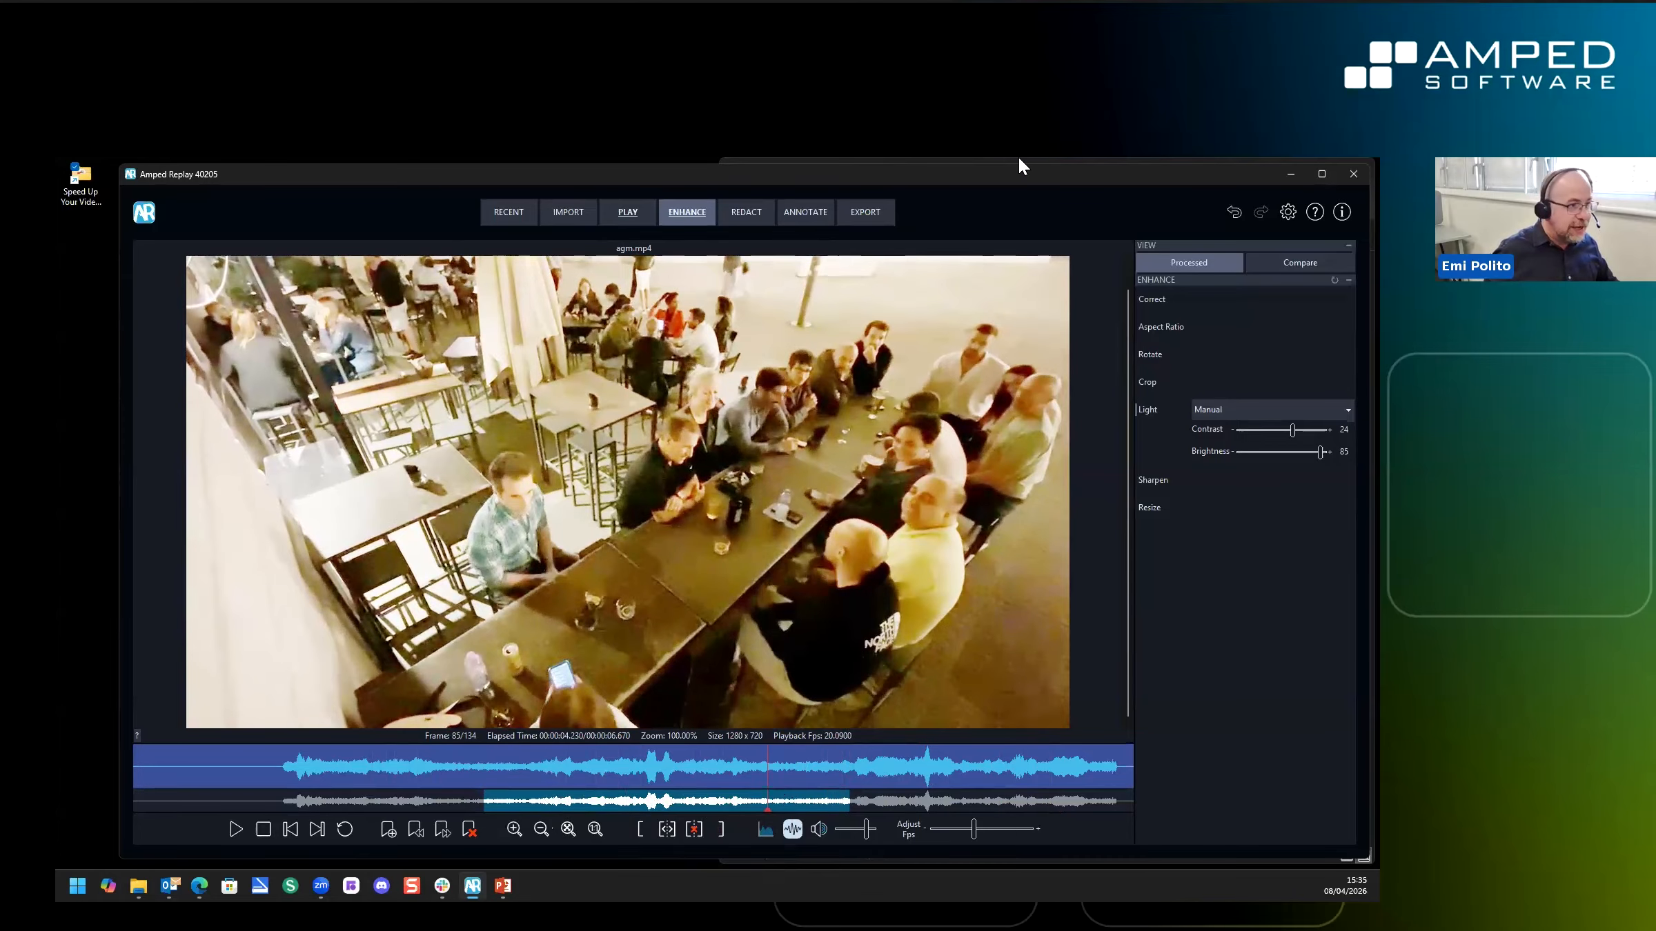
{"action": "left_click", "coordinate": [664, 796]}
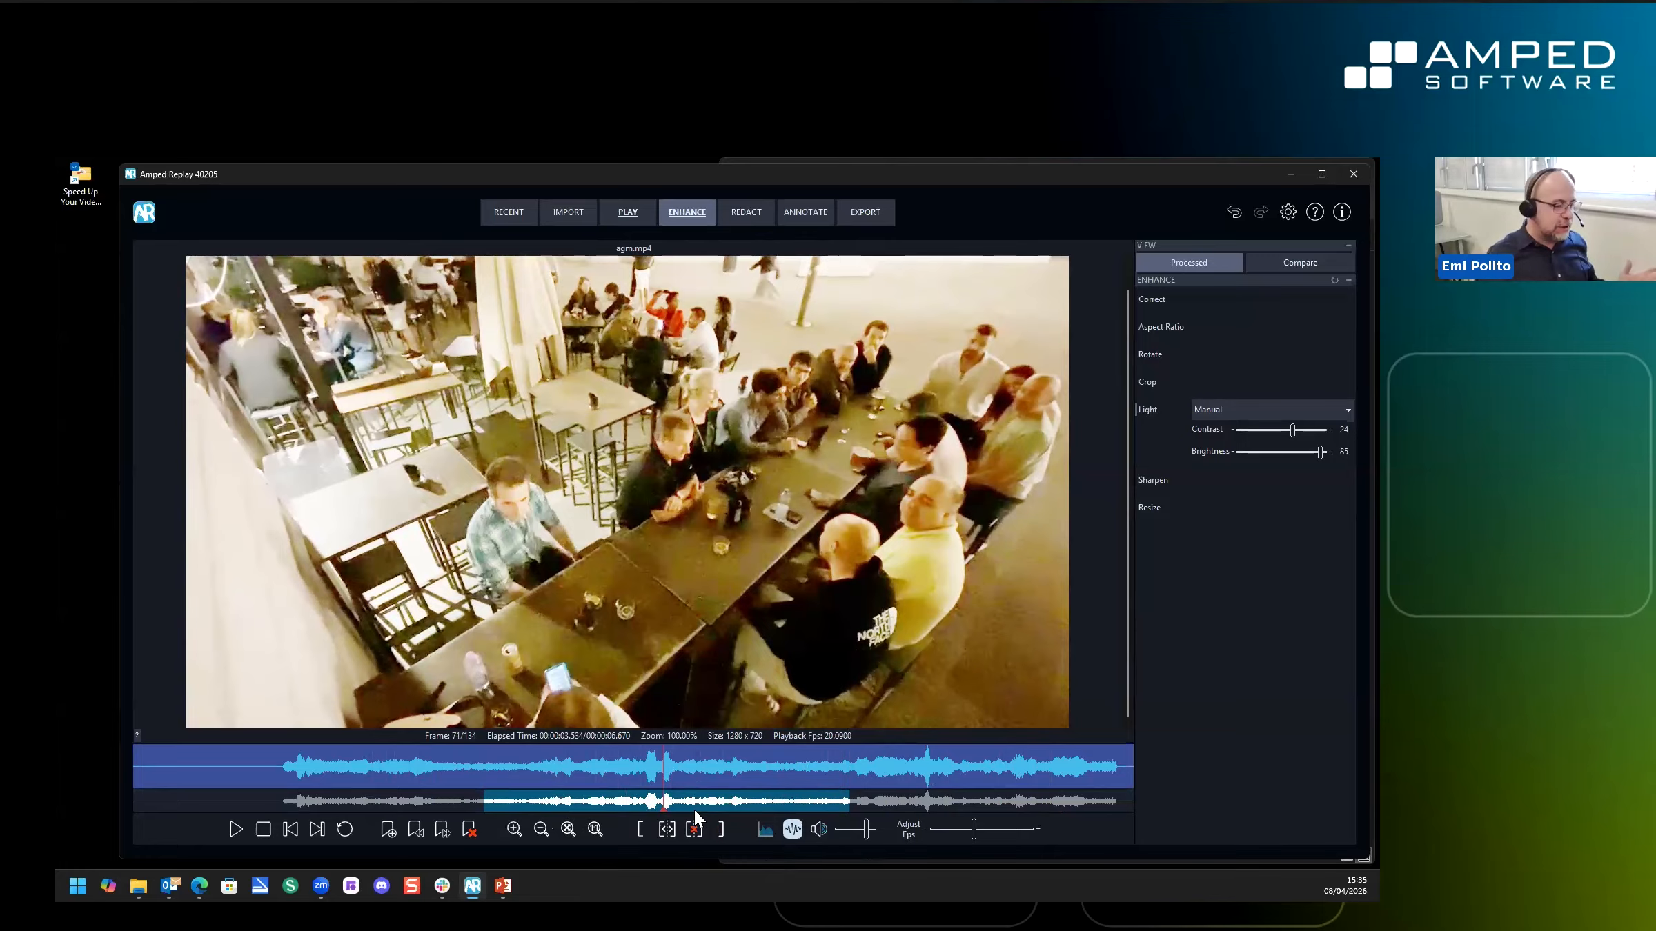
{"action": "left_click", "coordinate": [663, 828]}
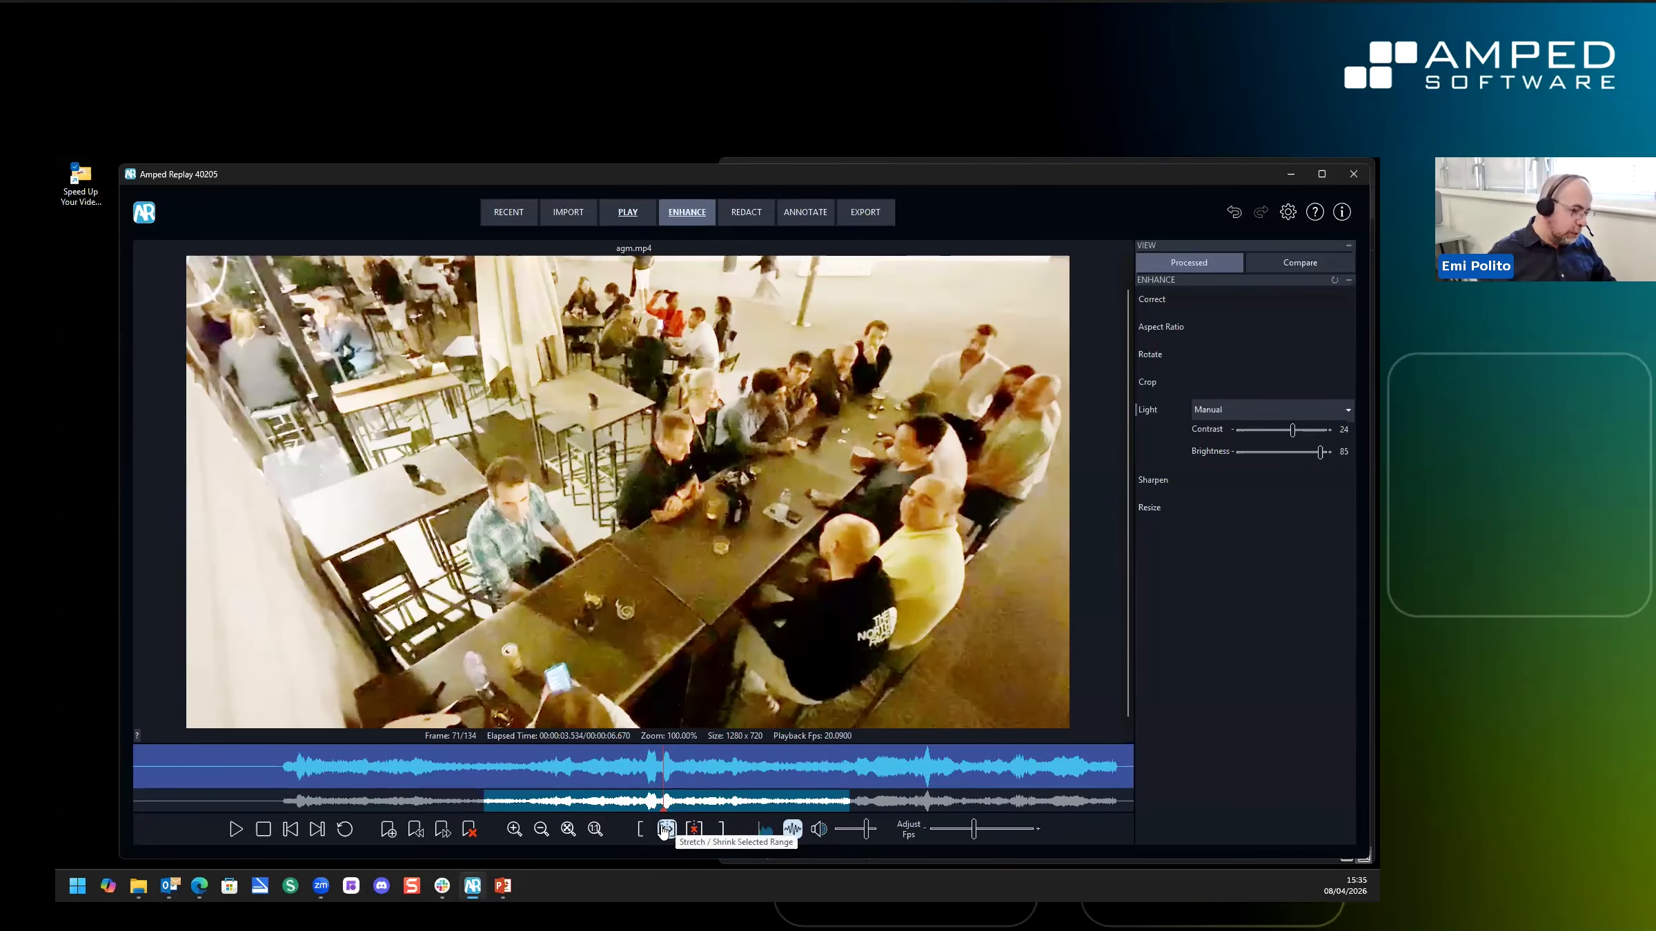
{"action": "mouse_move", "coordinate": [595, 774]}
{"action": "left_mouse_down"}
{"action": "mouse_move", "coordinate": [131, 784]}
{"action": "mouse_move", "coordinate": [698, 747]}
{"action": "mouse_move", "coordinate": [980, 779]}
{"action": "mouse_move", "coordinate": [1110, 762]}
{"action": "mouse_move", "coordinate": [588, 751]}
{"action": "left_mouse_up"}
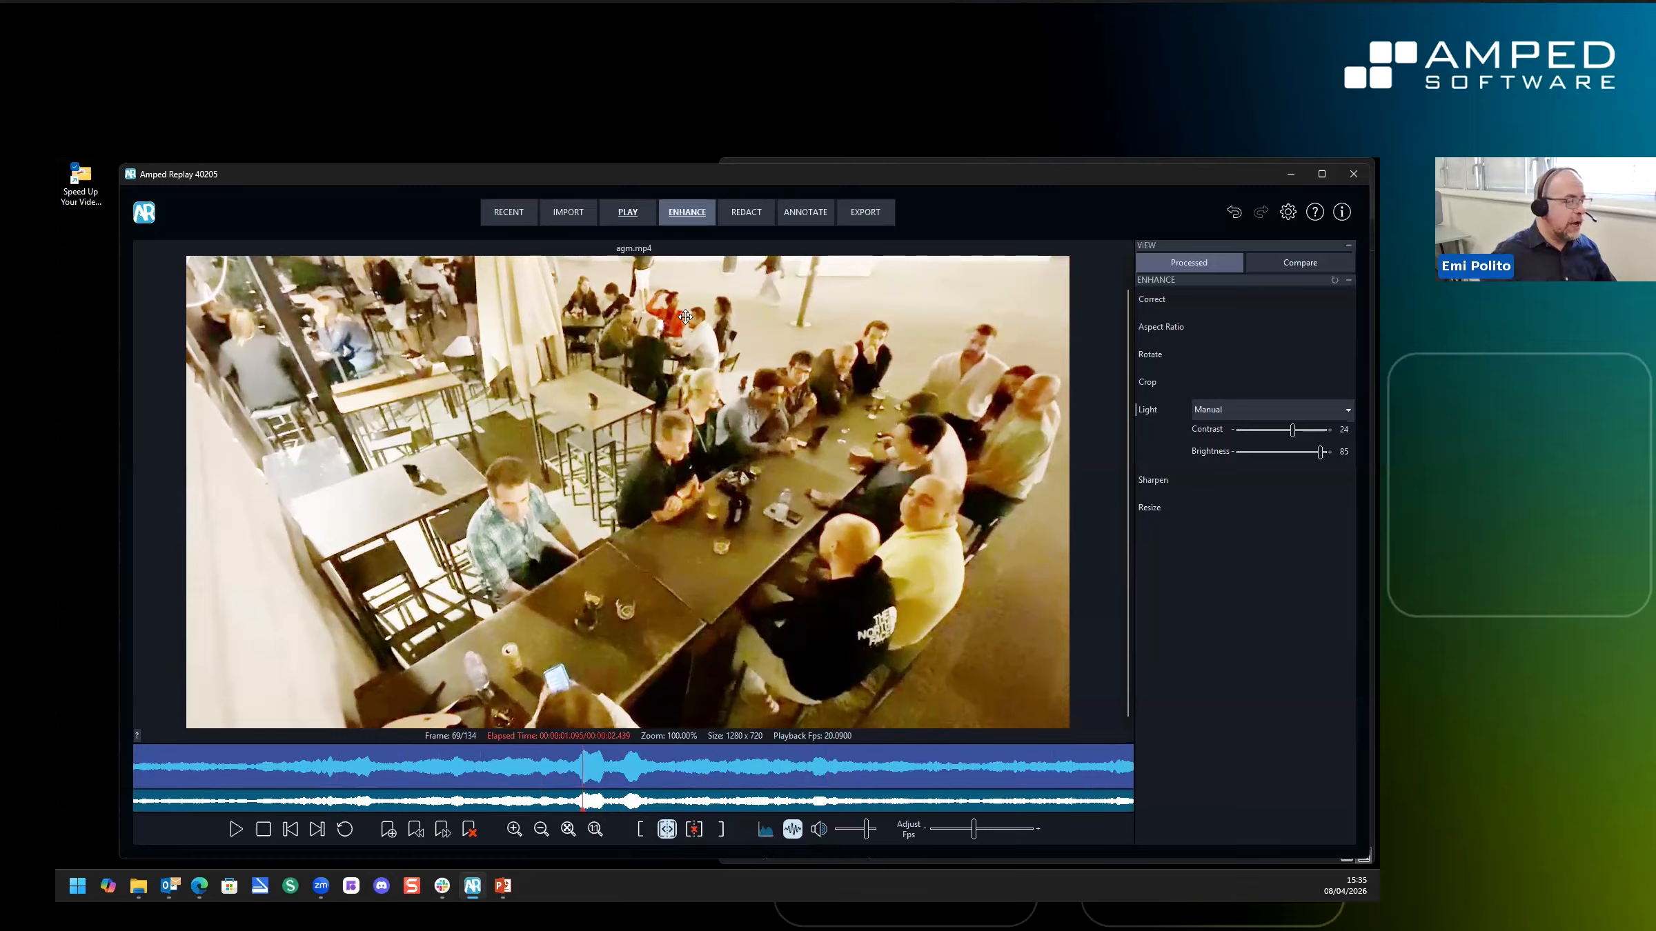
Go to the redaction stage and review the available video and audio redaction tools
{"action": "left_click", "coordinate": [749, 222]}
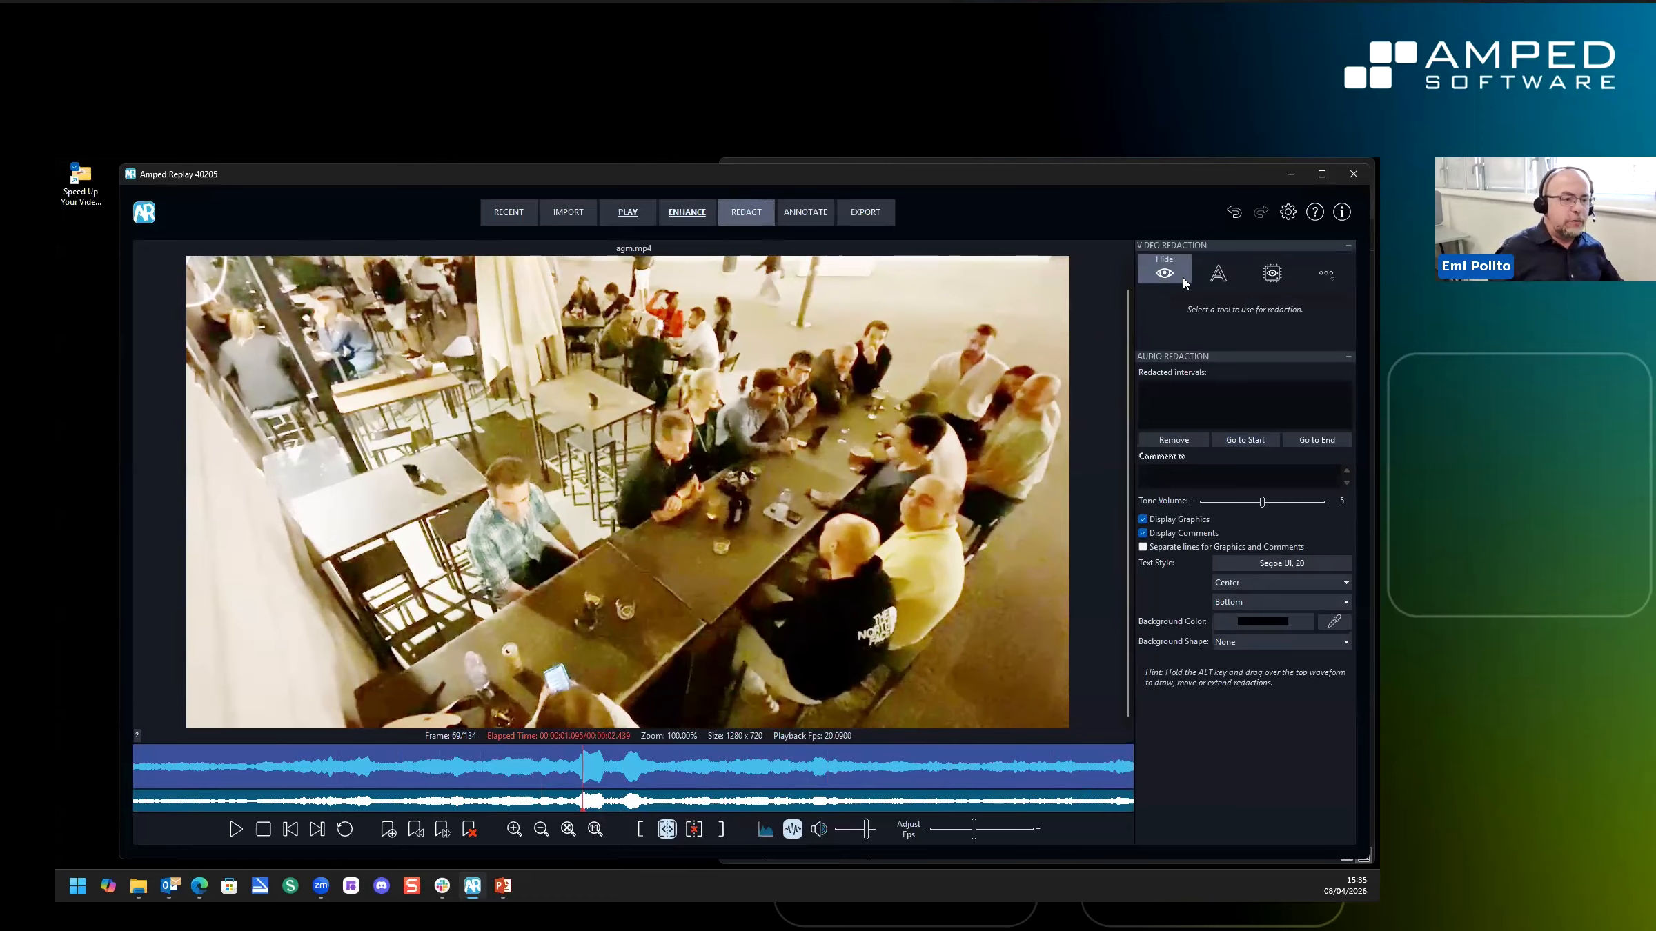
{"action": "key", "text": "ctrl"}
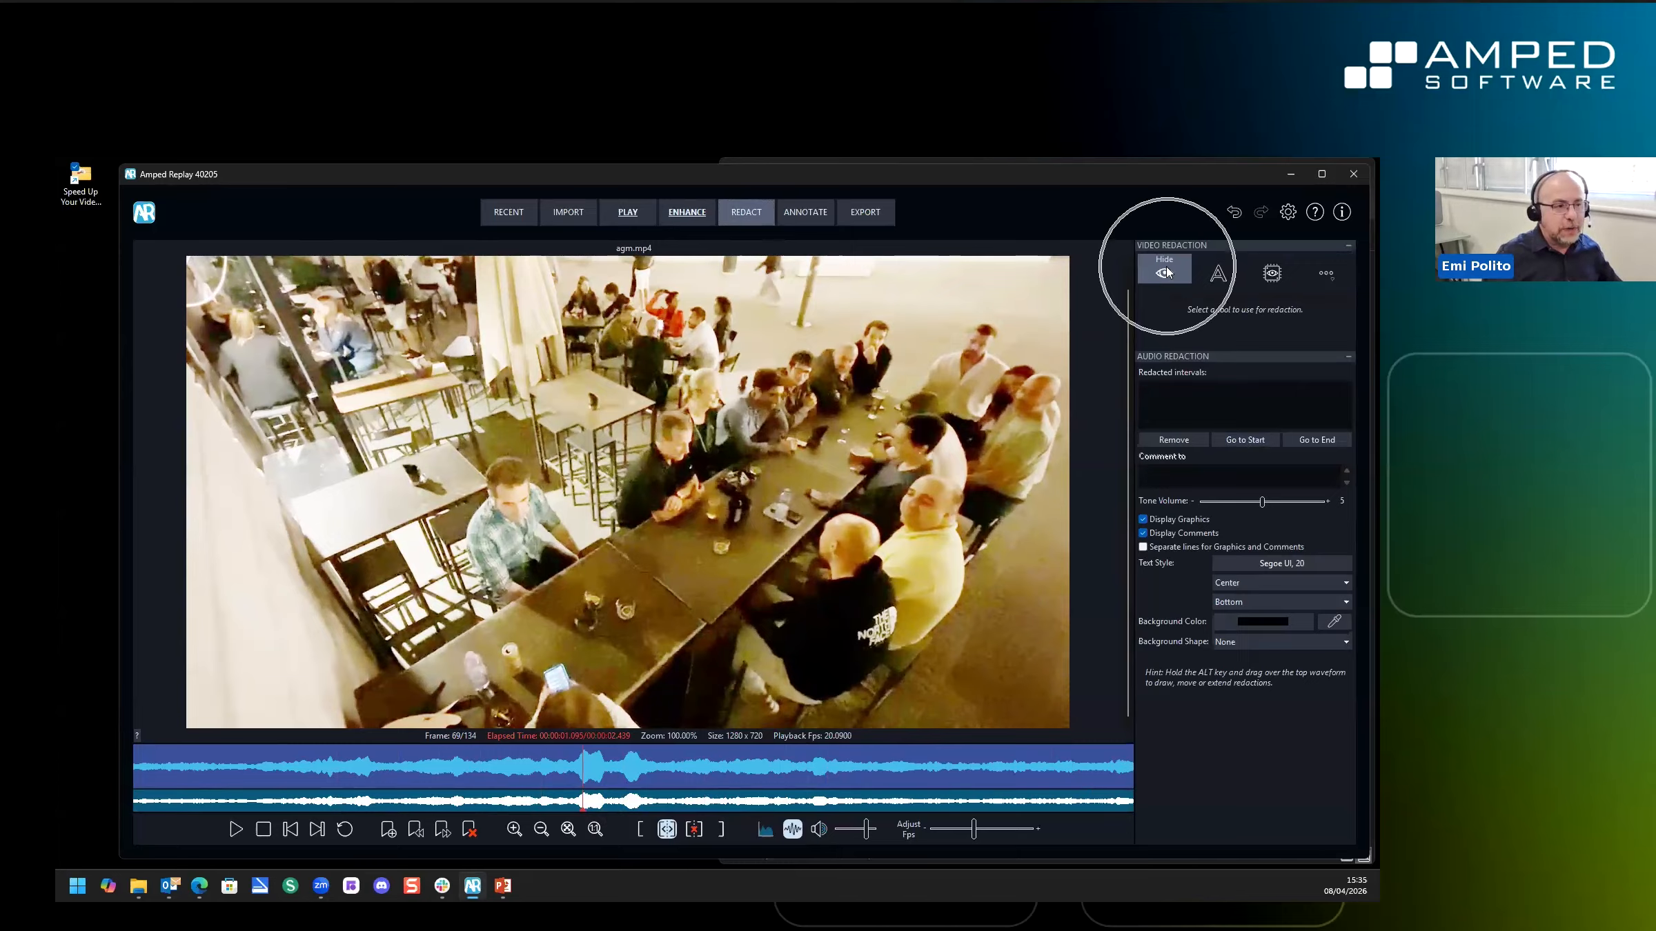
{"action": "key", "text": "ctrl"}
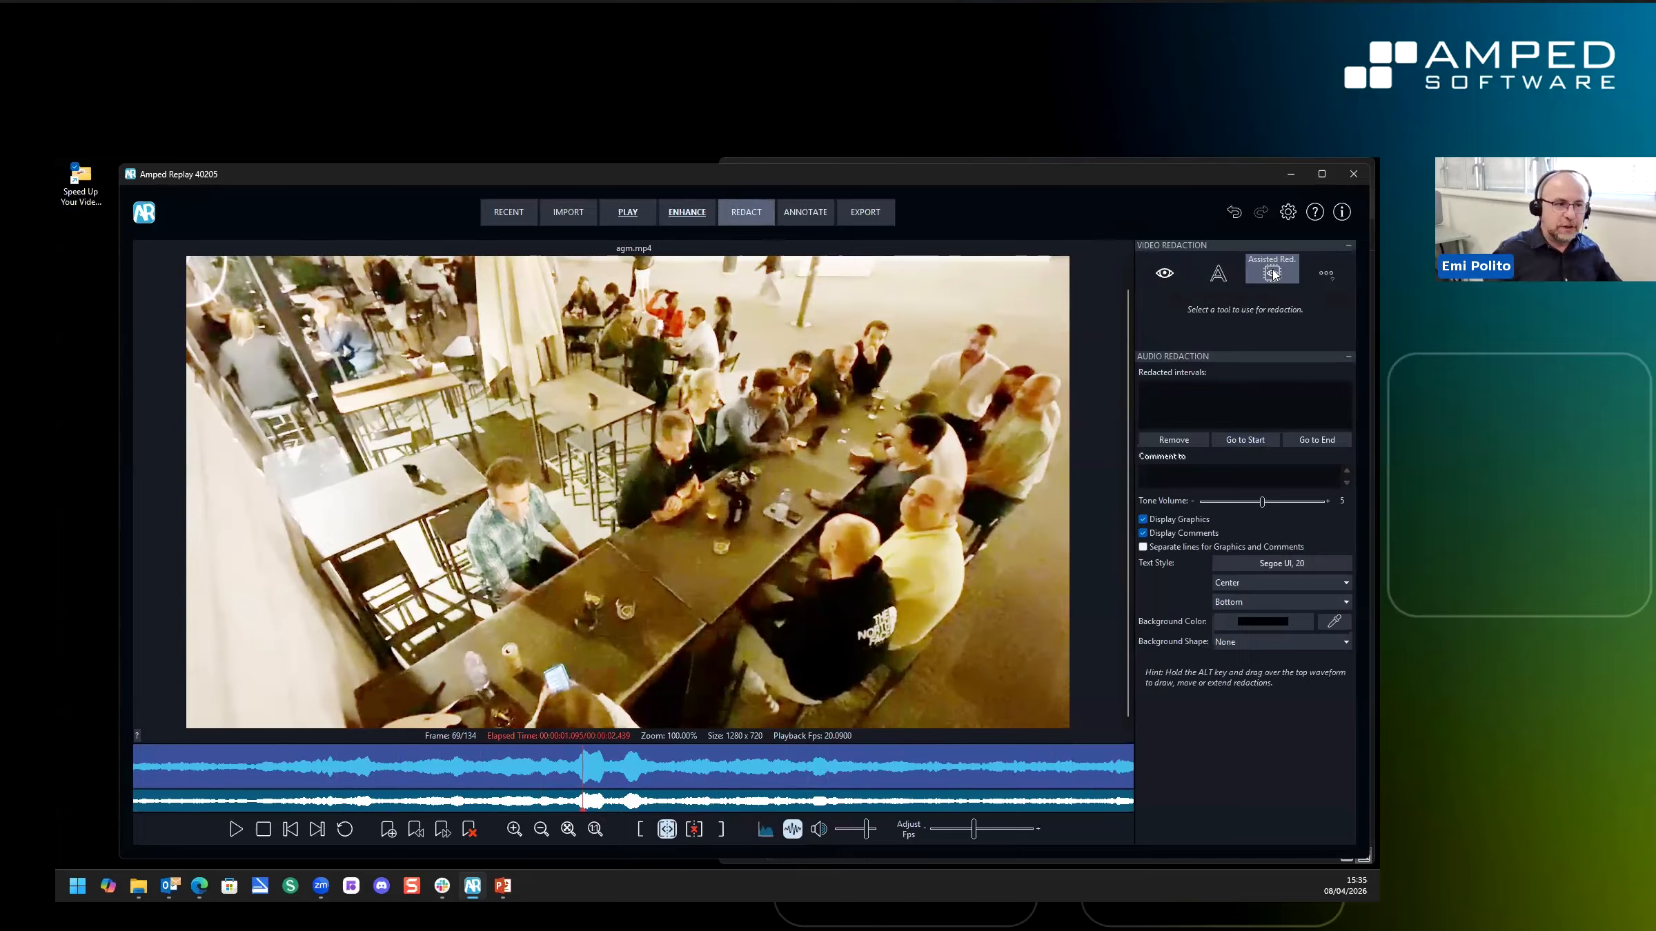
{"action": "key", "text": "ctrl"}
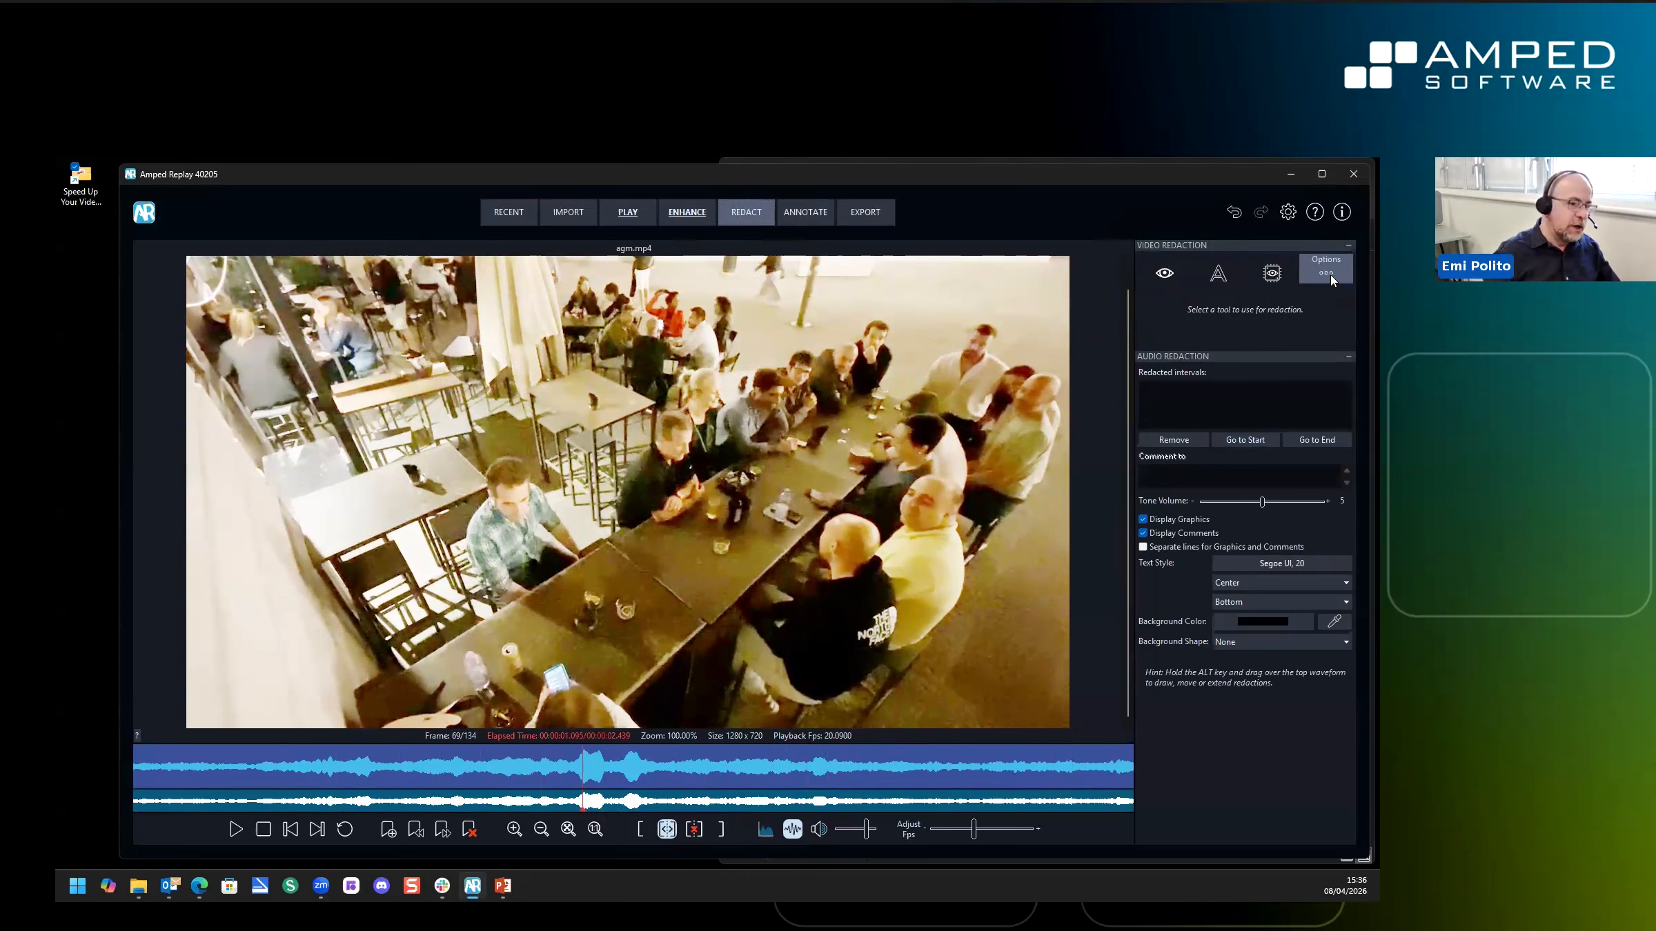
{"action": "key", "text": "ctrl"}
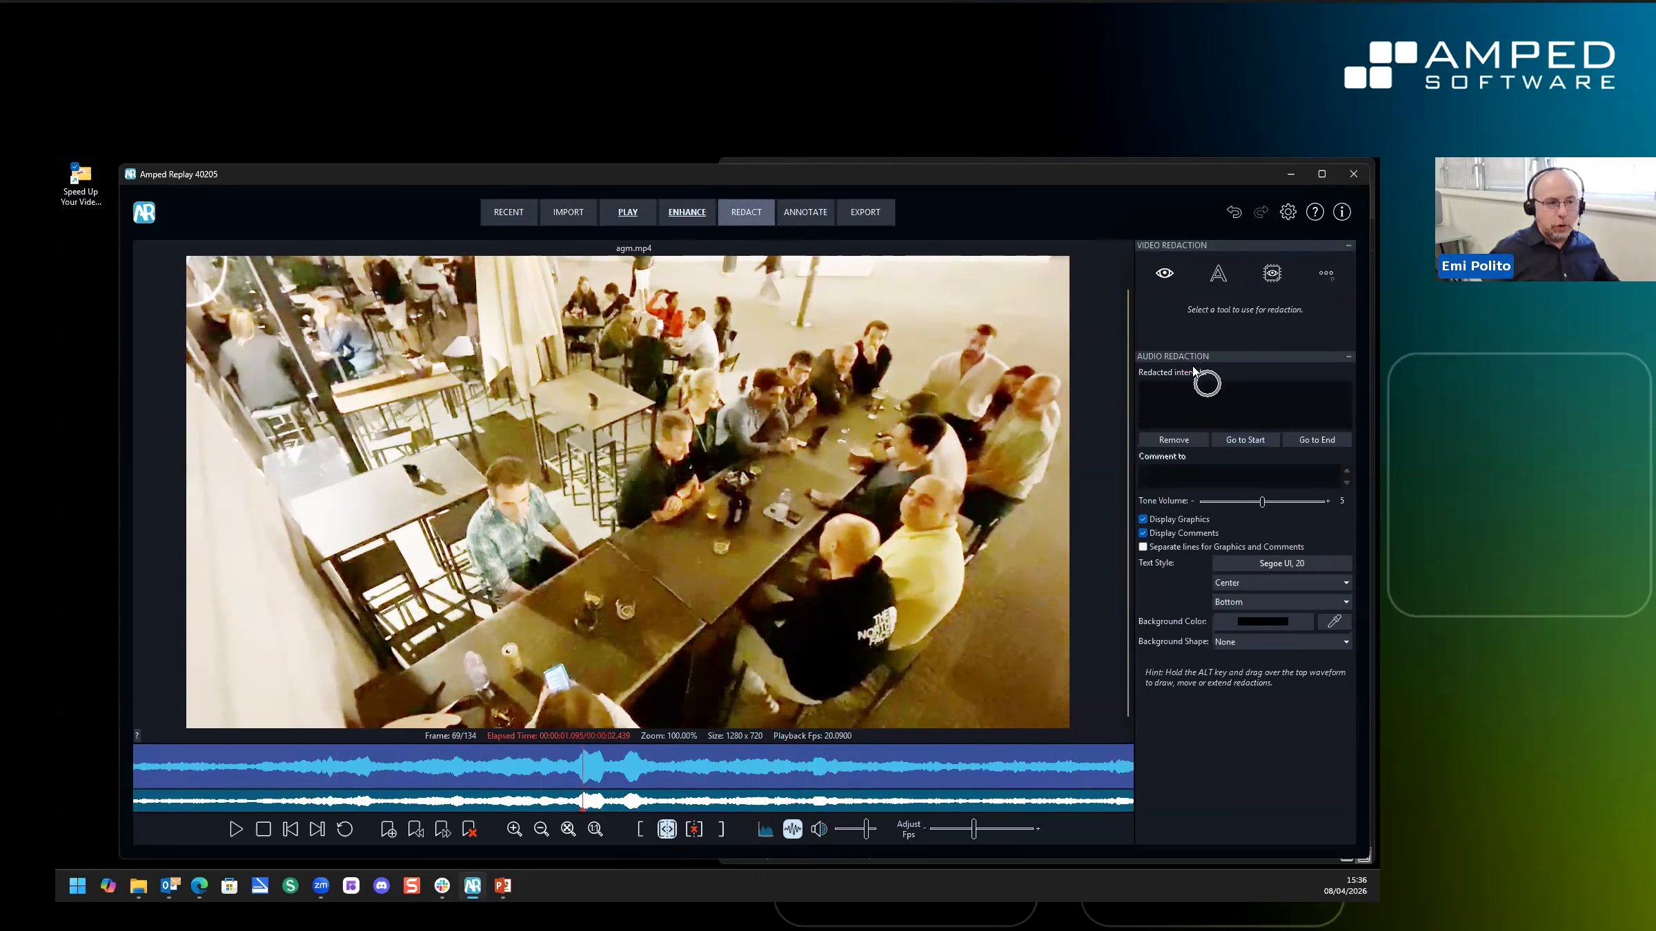
{"action": "key", "text": "ctrl"}
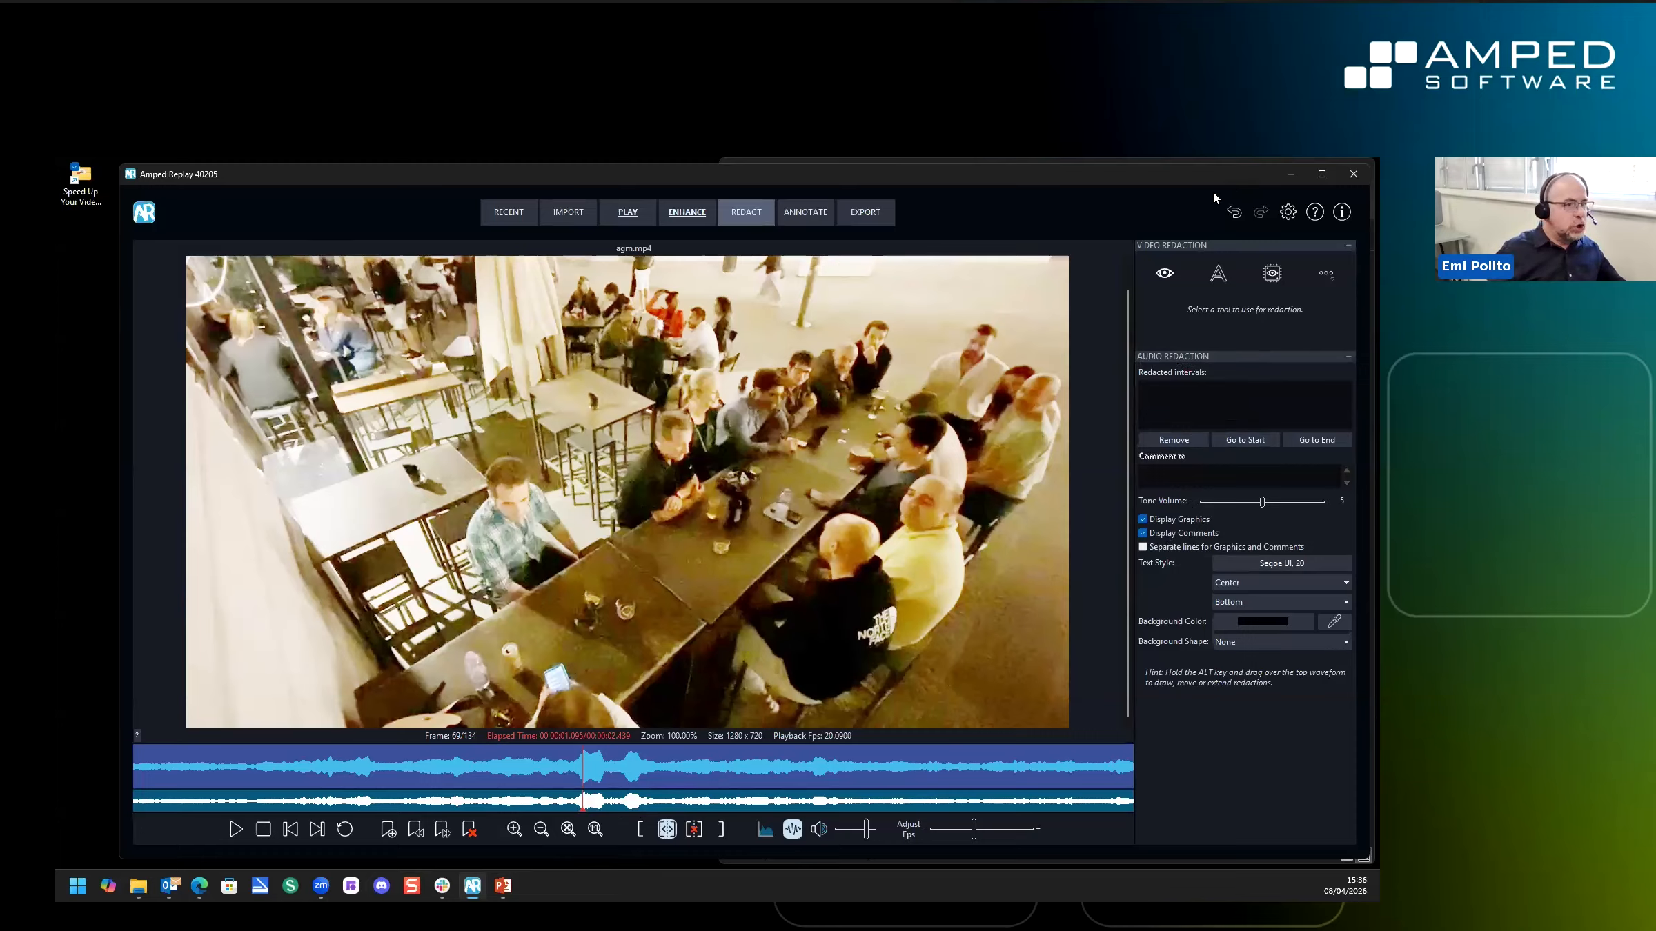
Hide the head of the man in the checked shirt with a circumscribed-ellipse Pixelation region, and lower its strength to near minimum
{"action": "left_click", "coordinate": [1164, 275]}
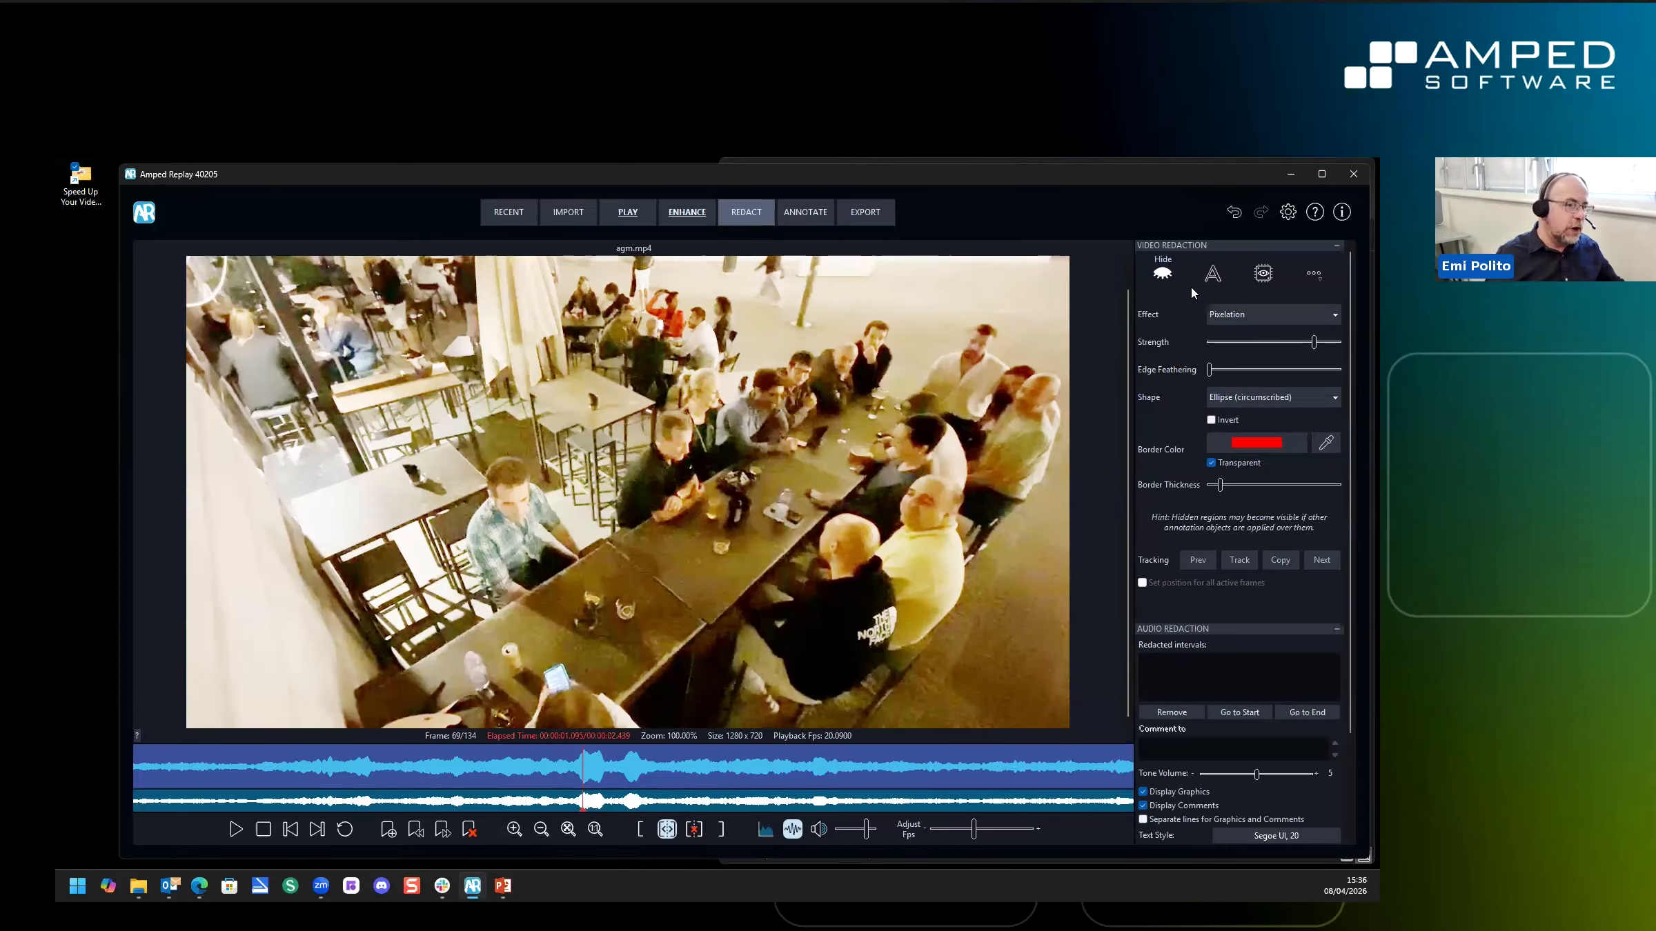
{"action": "left_click_drag", "start_coordinate": [474, 450], "coordinate": [549, 532]}
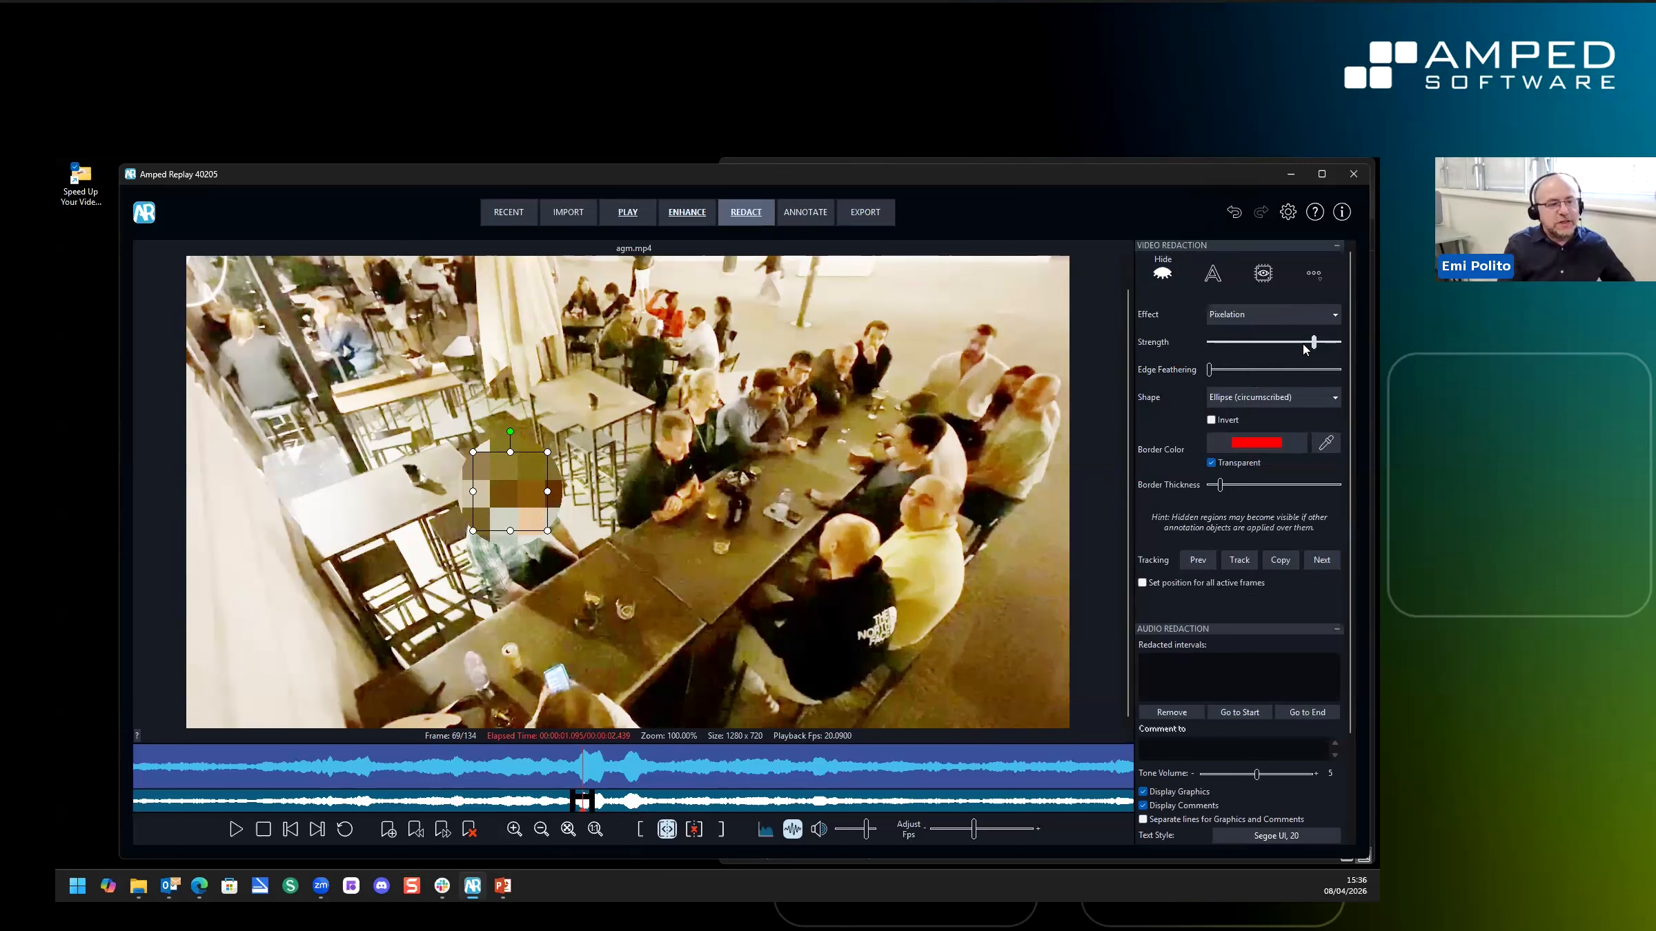
{"action": "left_click_drag", "start_coordinate": [1313, 345], "coordinate": [1217, 354]}
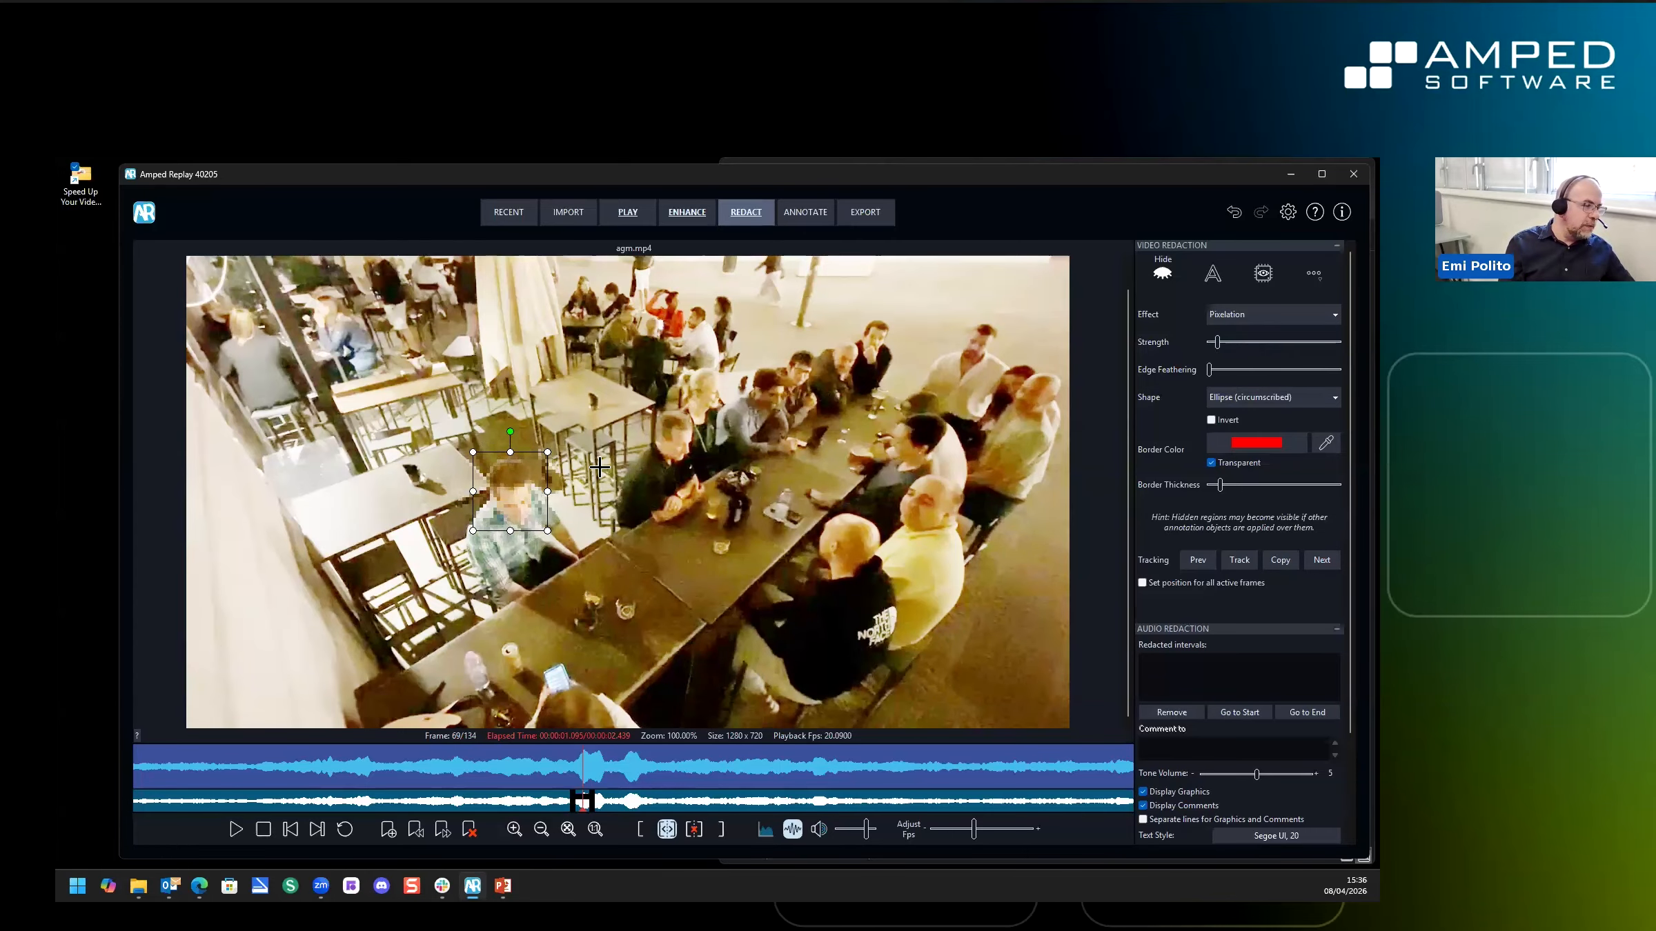
{"action": "scroll", "coordinate": [494, 520], "scroll_direction": "up", "scroll_amount": 1}
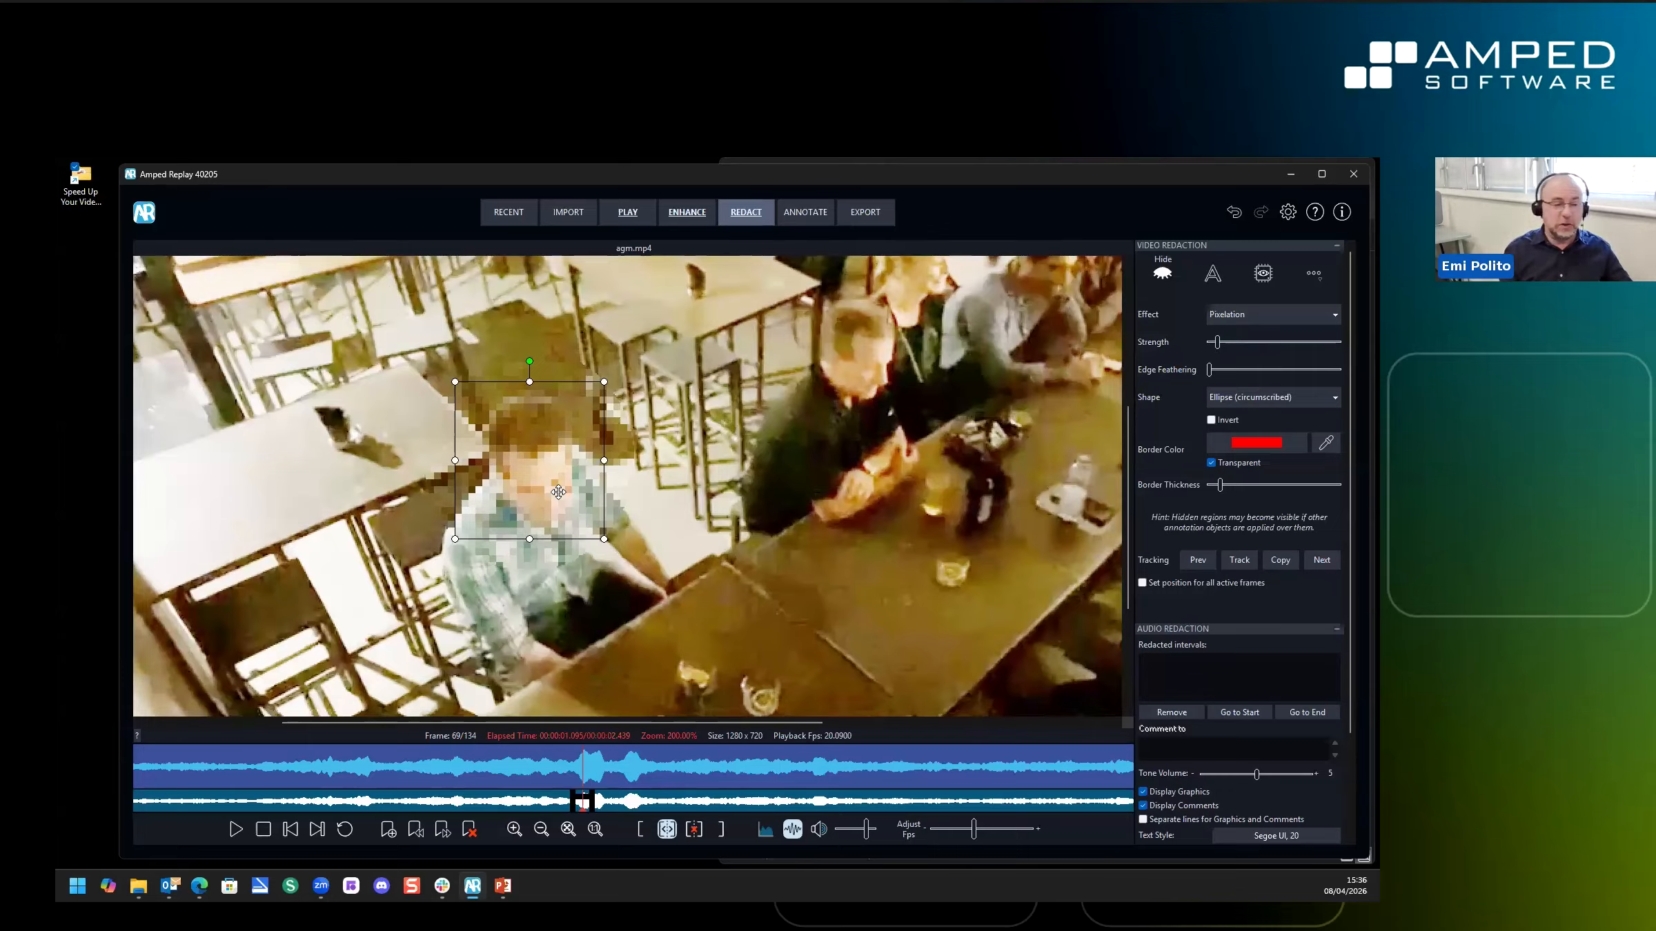
Switch the effect of the head region over the man in the checked shirt to Blur and inspect the face up close
{"action": "left_click", "coordinate": [1235, 317]}
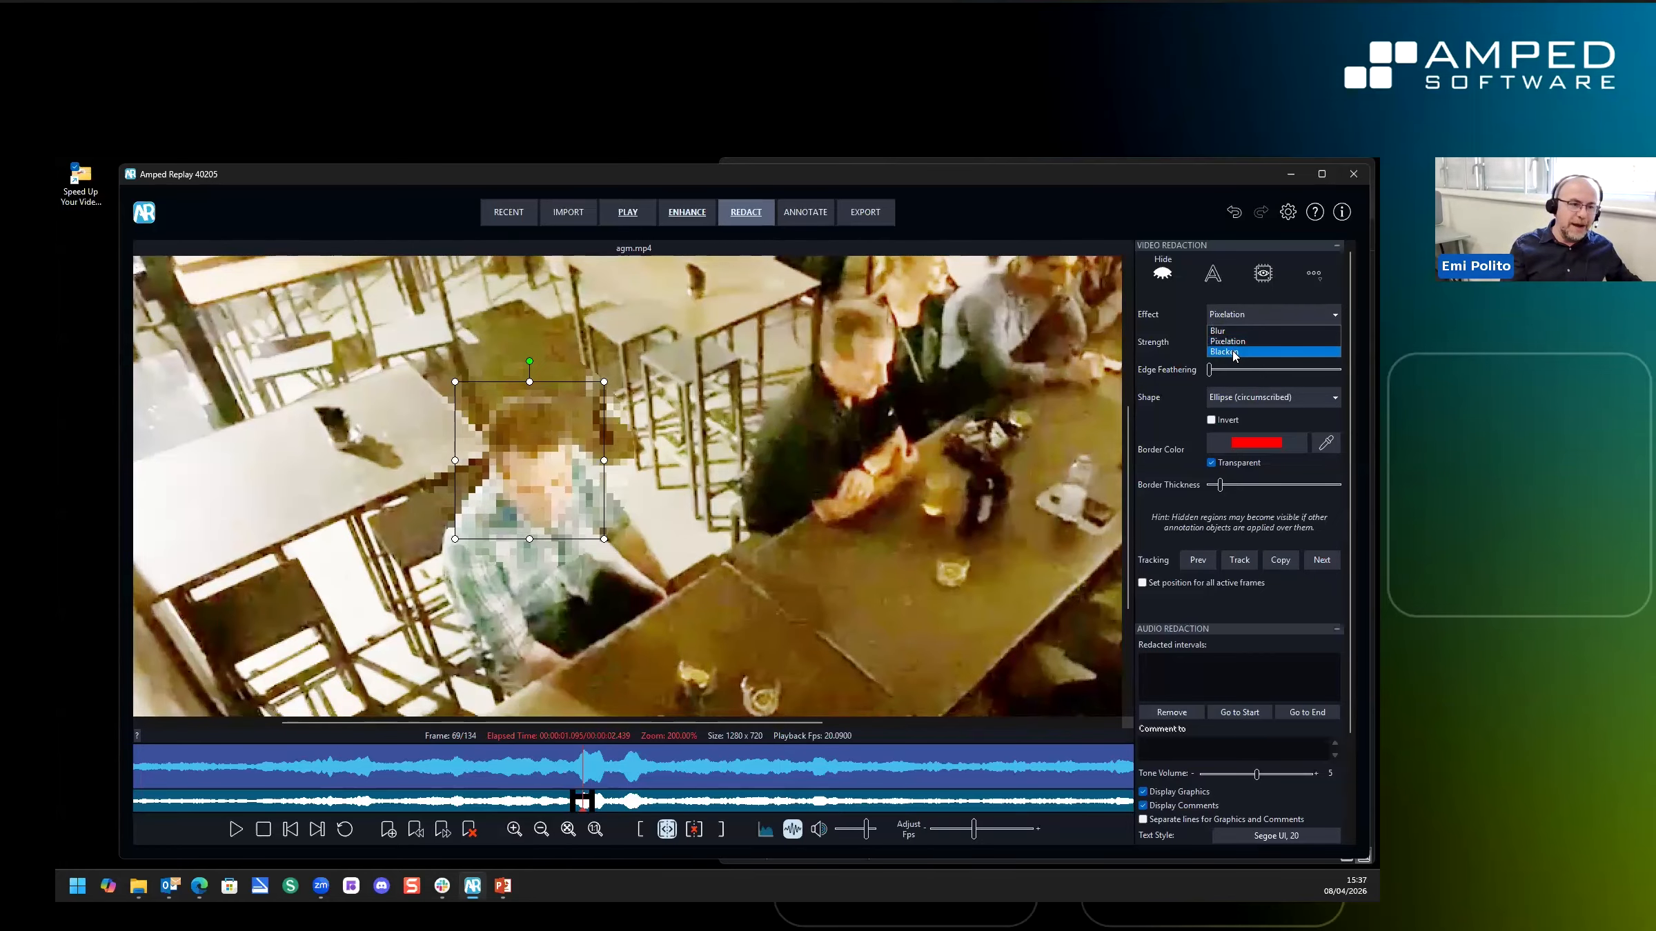
{"action": "left_click", "coordinate": [1228, 332]}
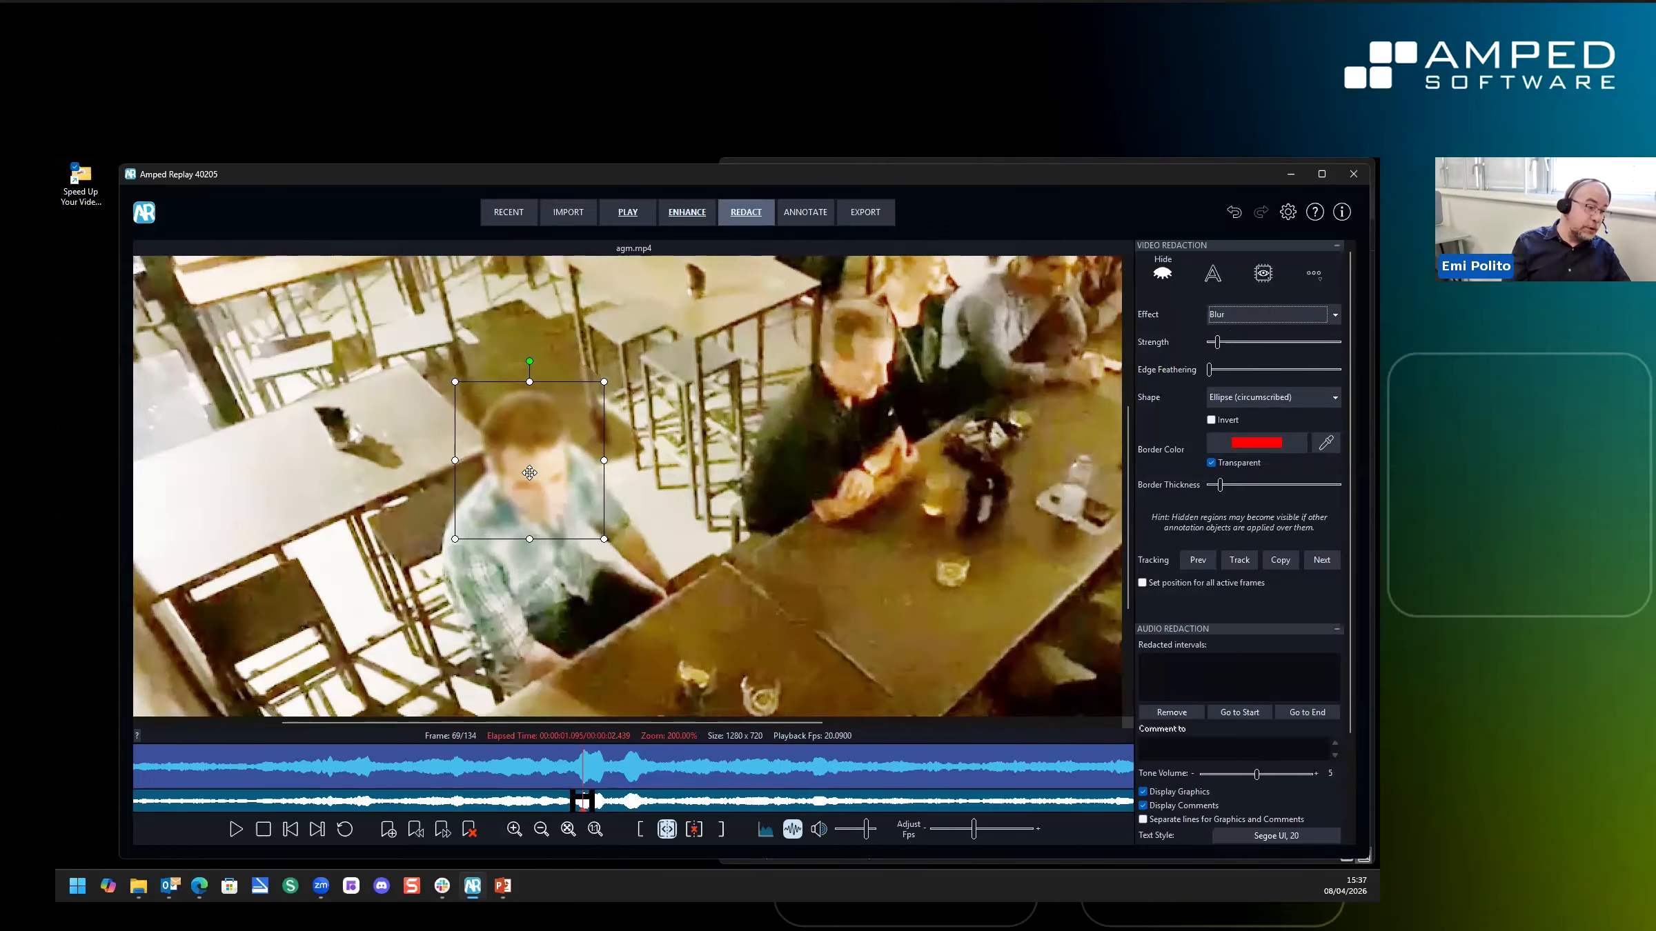
{"action": "scroll", "coordinate": [527, 471], "scroll_direction": "up", "scroll_amount": 1}
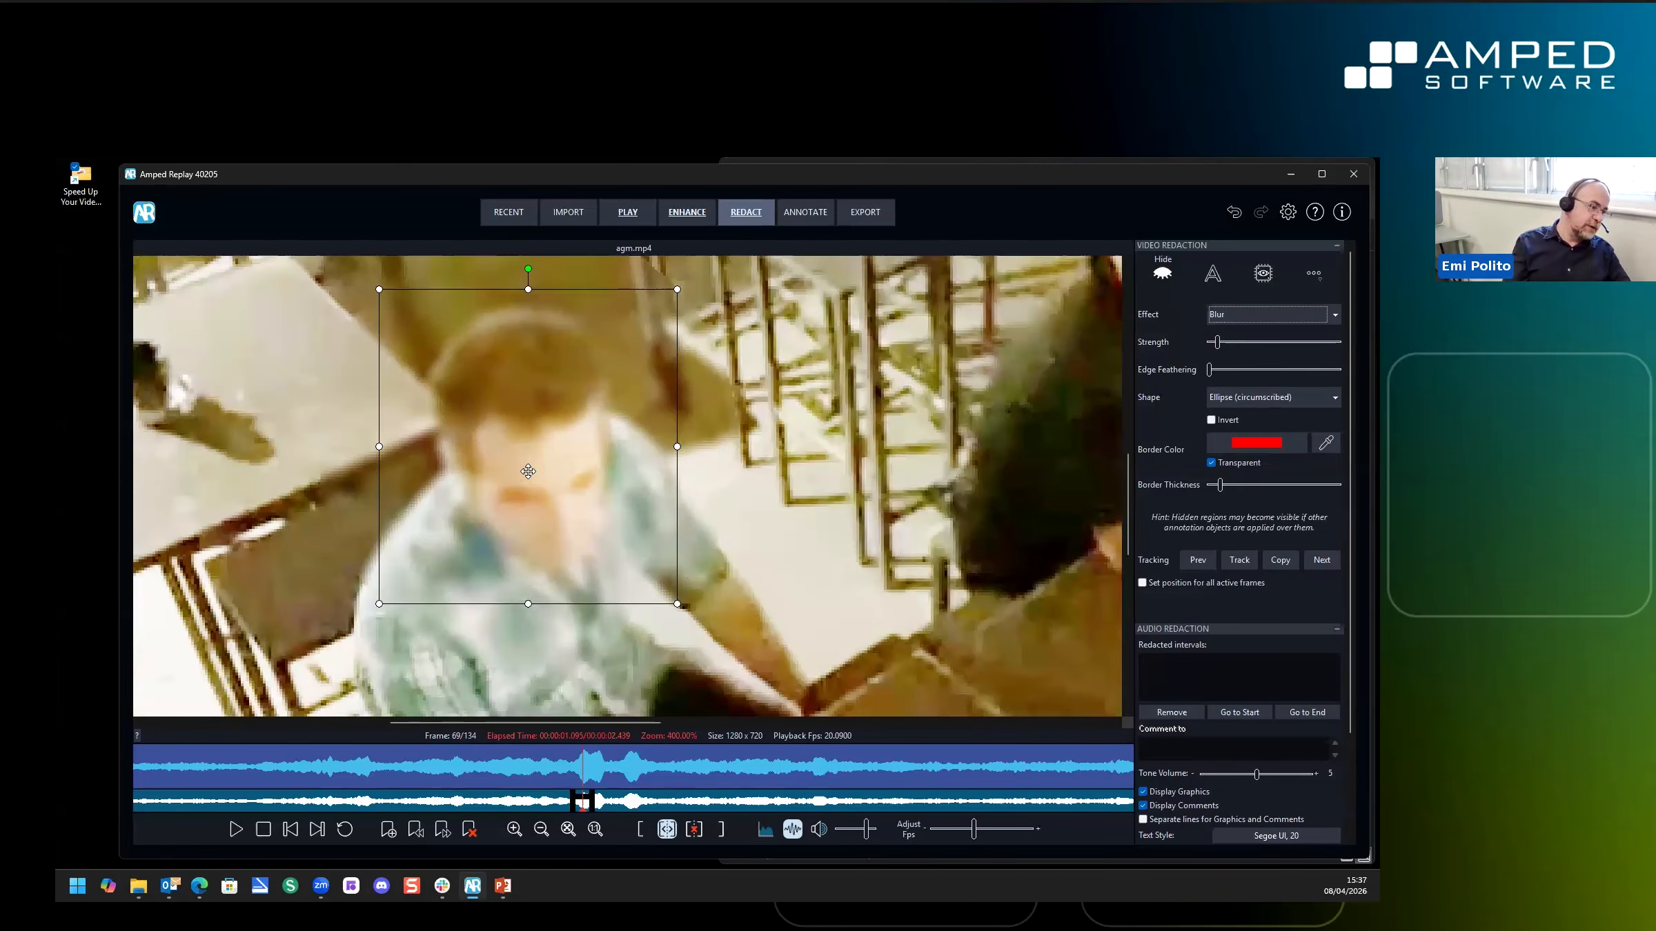
{"action": "scroll", "coordinate": [528, 471], "scroll_direction": "down", "scroll_amount": 1}
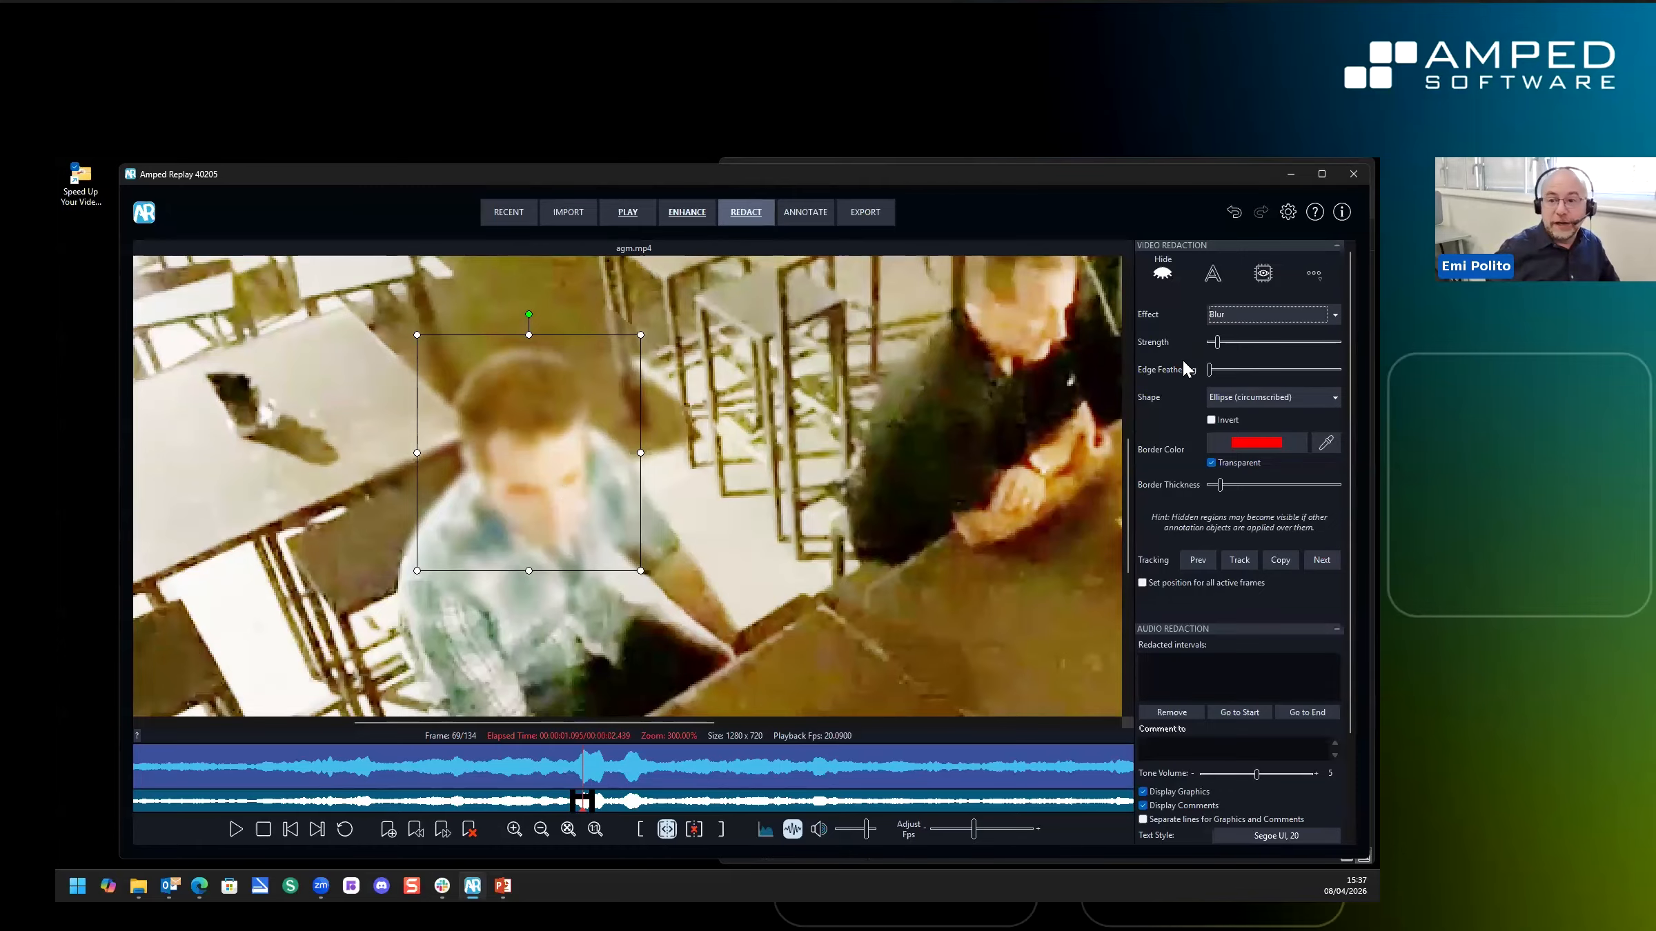
Change the head region's effect to Blacken and check its coverage at different magnifications
{"action": "left_click", "coordinate": [1235, 316]}
{"action": "left_click", "coordinate": [1236, 352]}
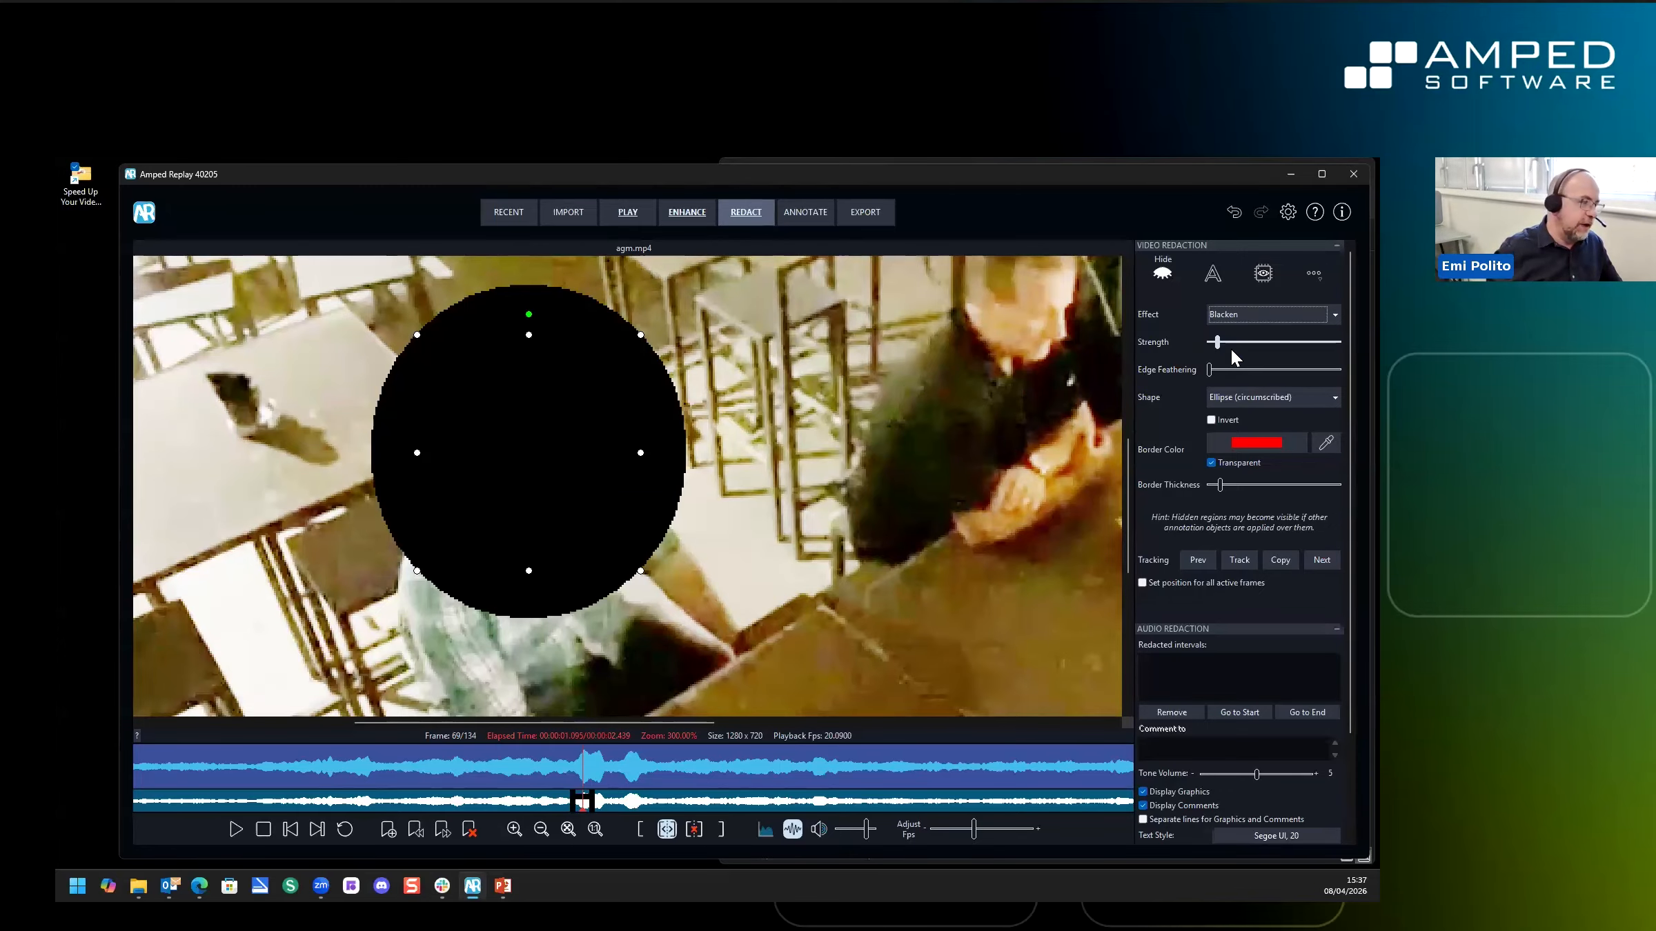
{"action": "scroll", "coordinate": [467, 542], "scroll_direction": "down", "scroll_amount": 4}
{"action": "scroll", "coordinate": [467, 542], "scroll_direction": "up", "scroll_amount": 10}
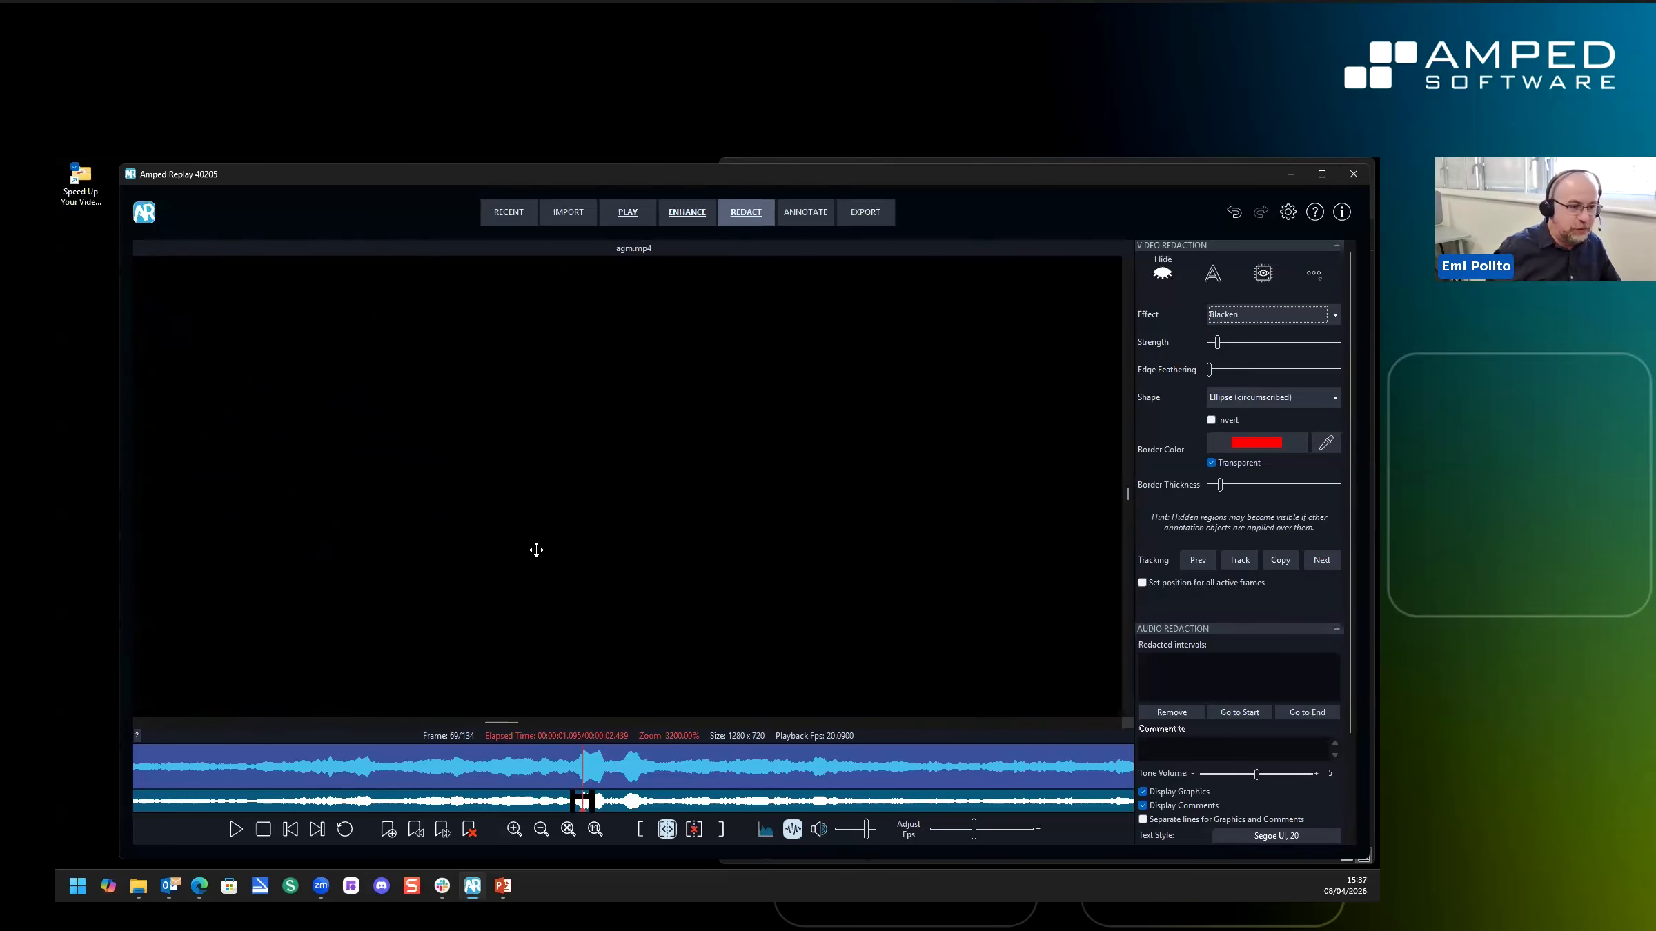
{"action": "scroll", "coordinate": [536, 550], "scroll_direction": "down", "scroll_amount": 5}
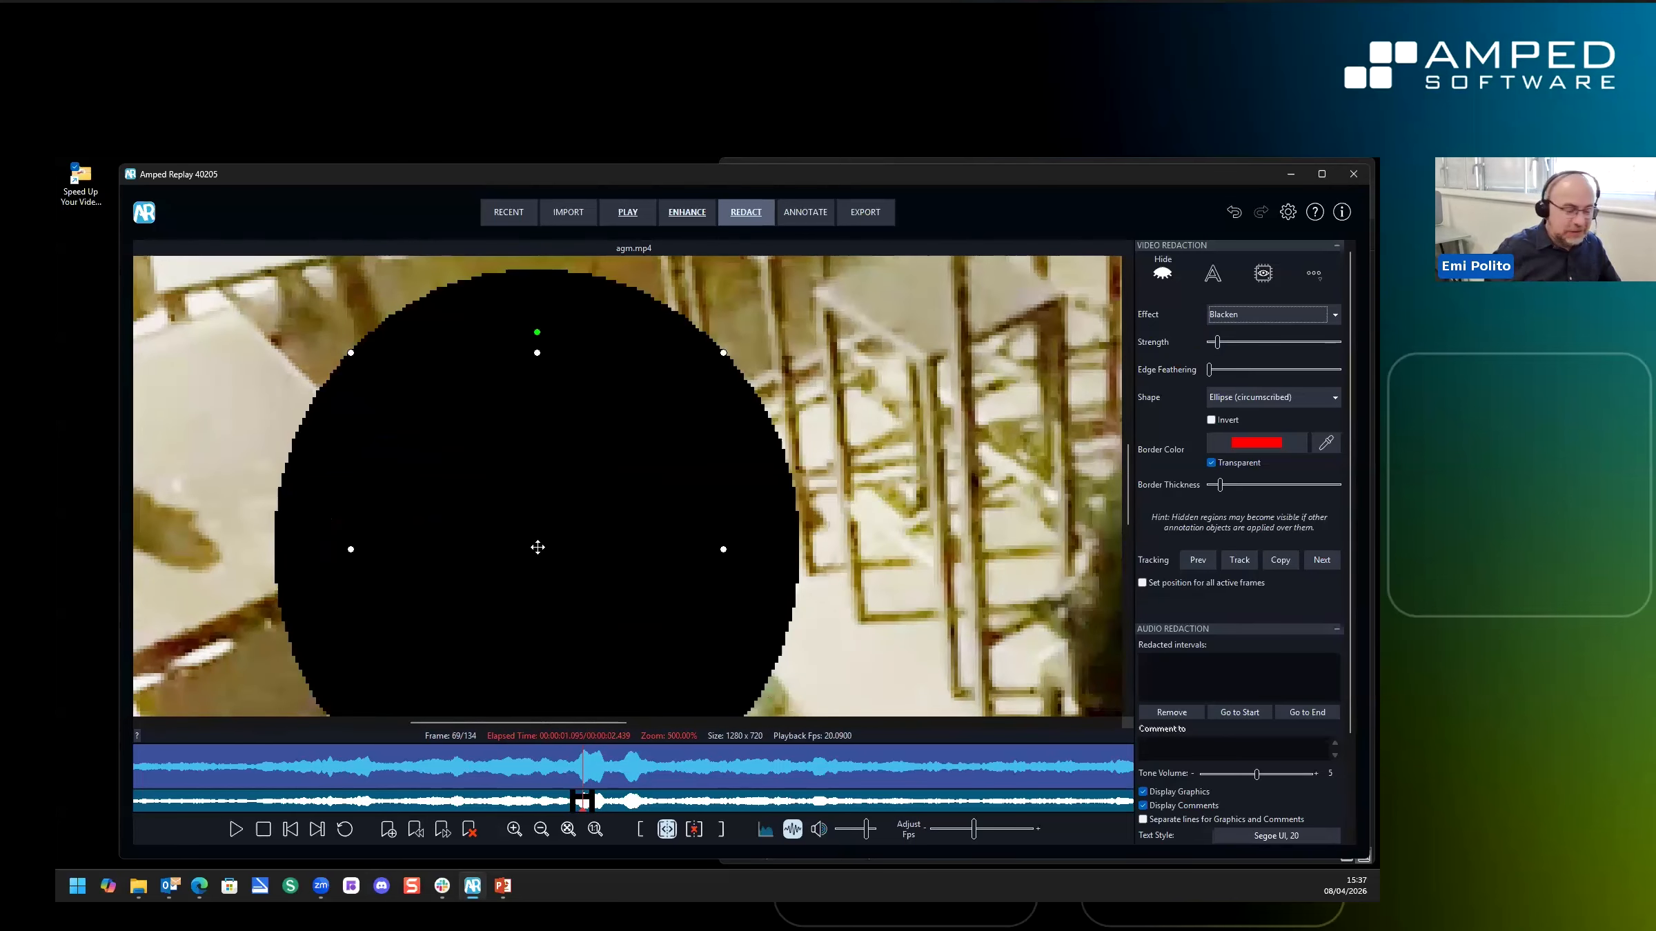
{"action": "scroll", "coordinate": [538, 545], "scroll_direction": "down", "scroll_amount": 3}
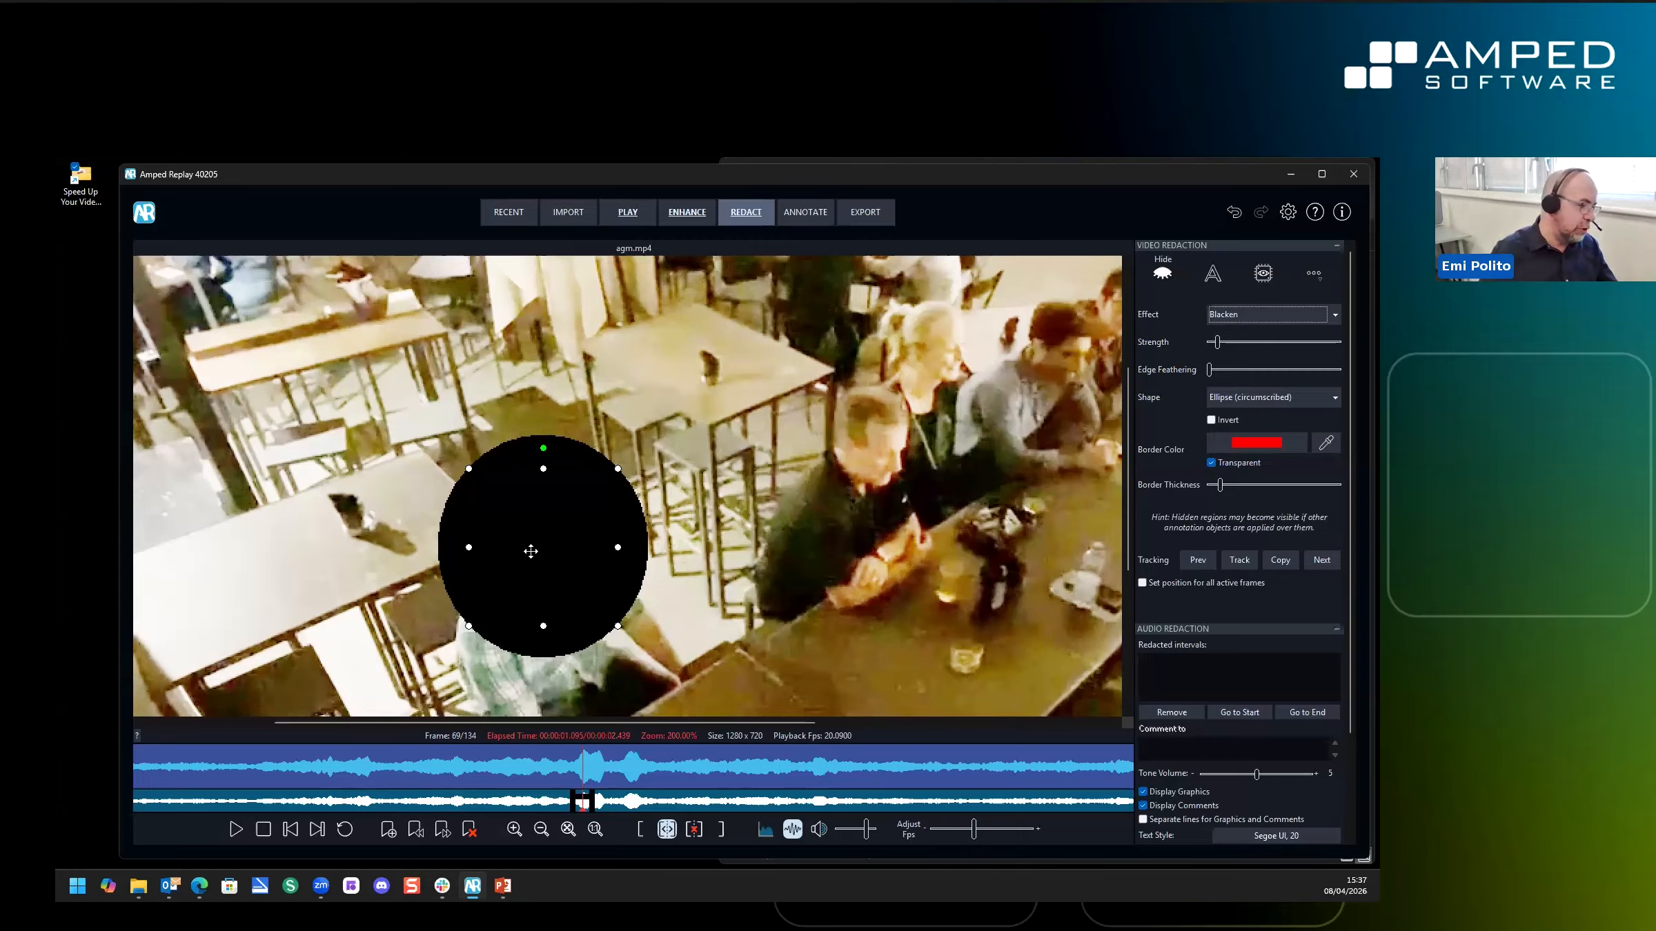
Delete the blackened region from the head of the man in the checked shirt
{"action": "left_click", "coordinate": [1250, 316]}
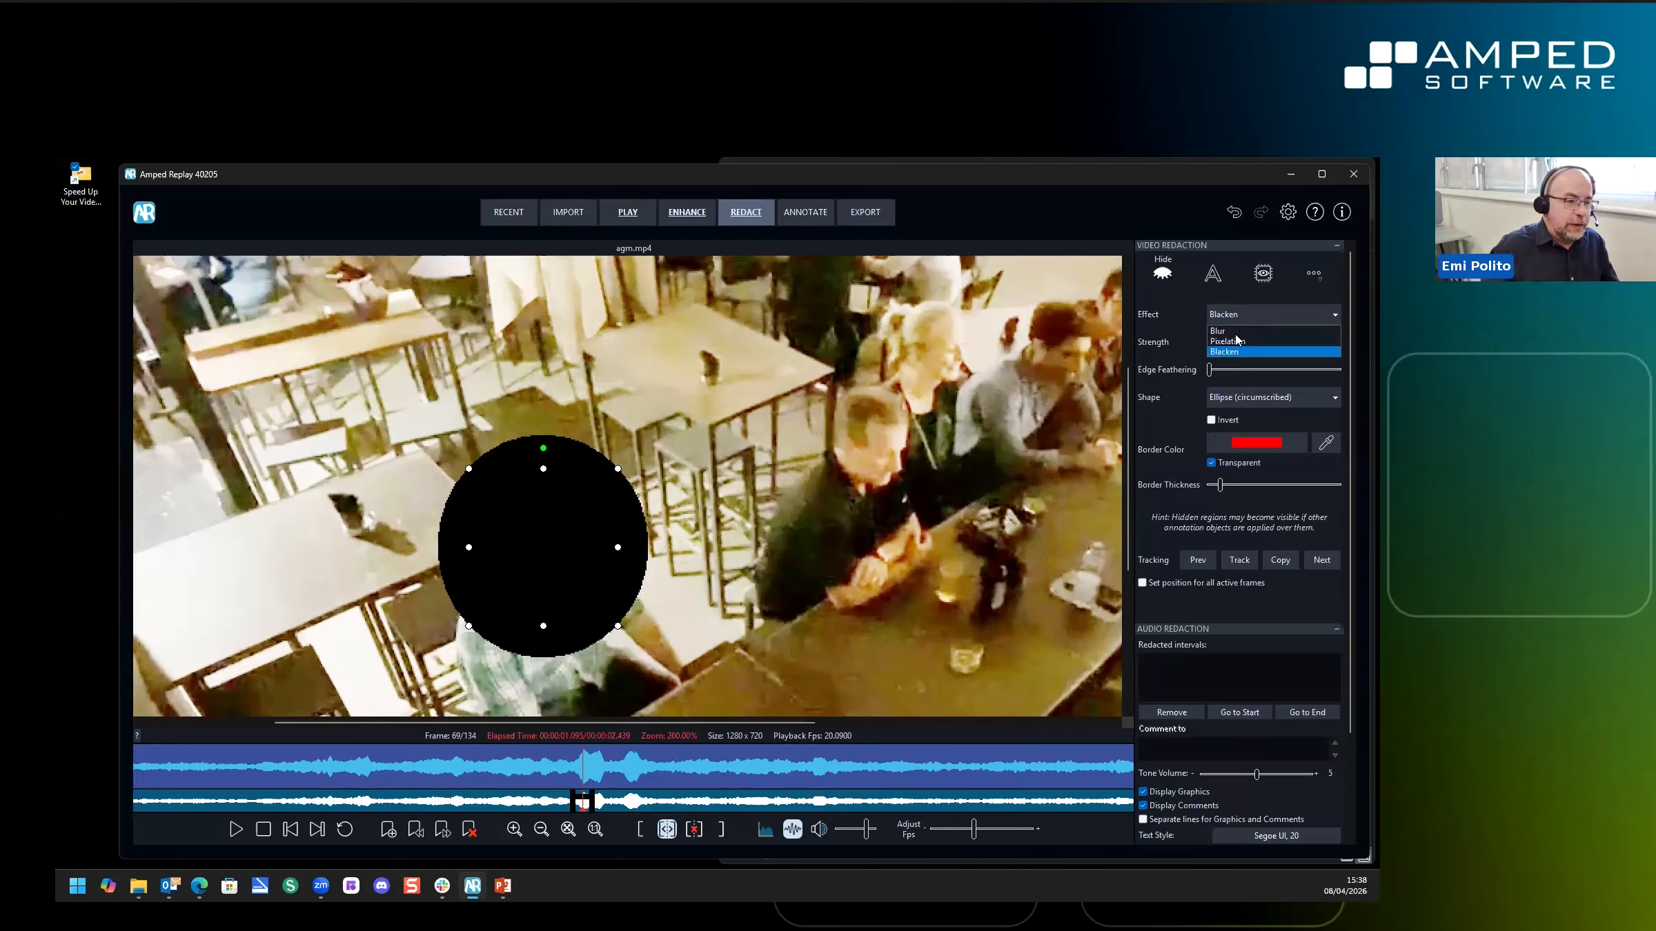
{"action": "left_click", "coordinate": [555, 540]}
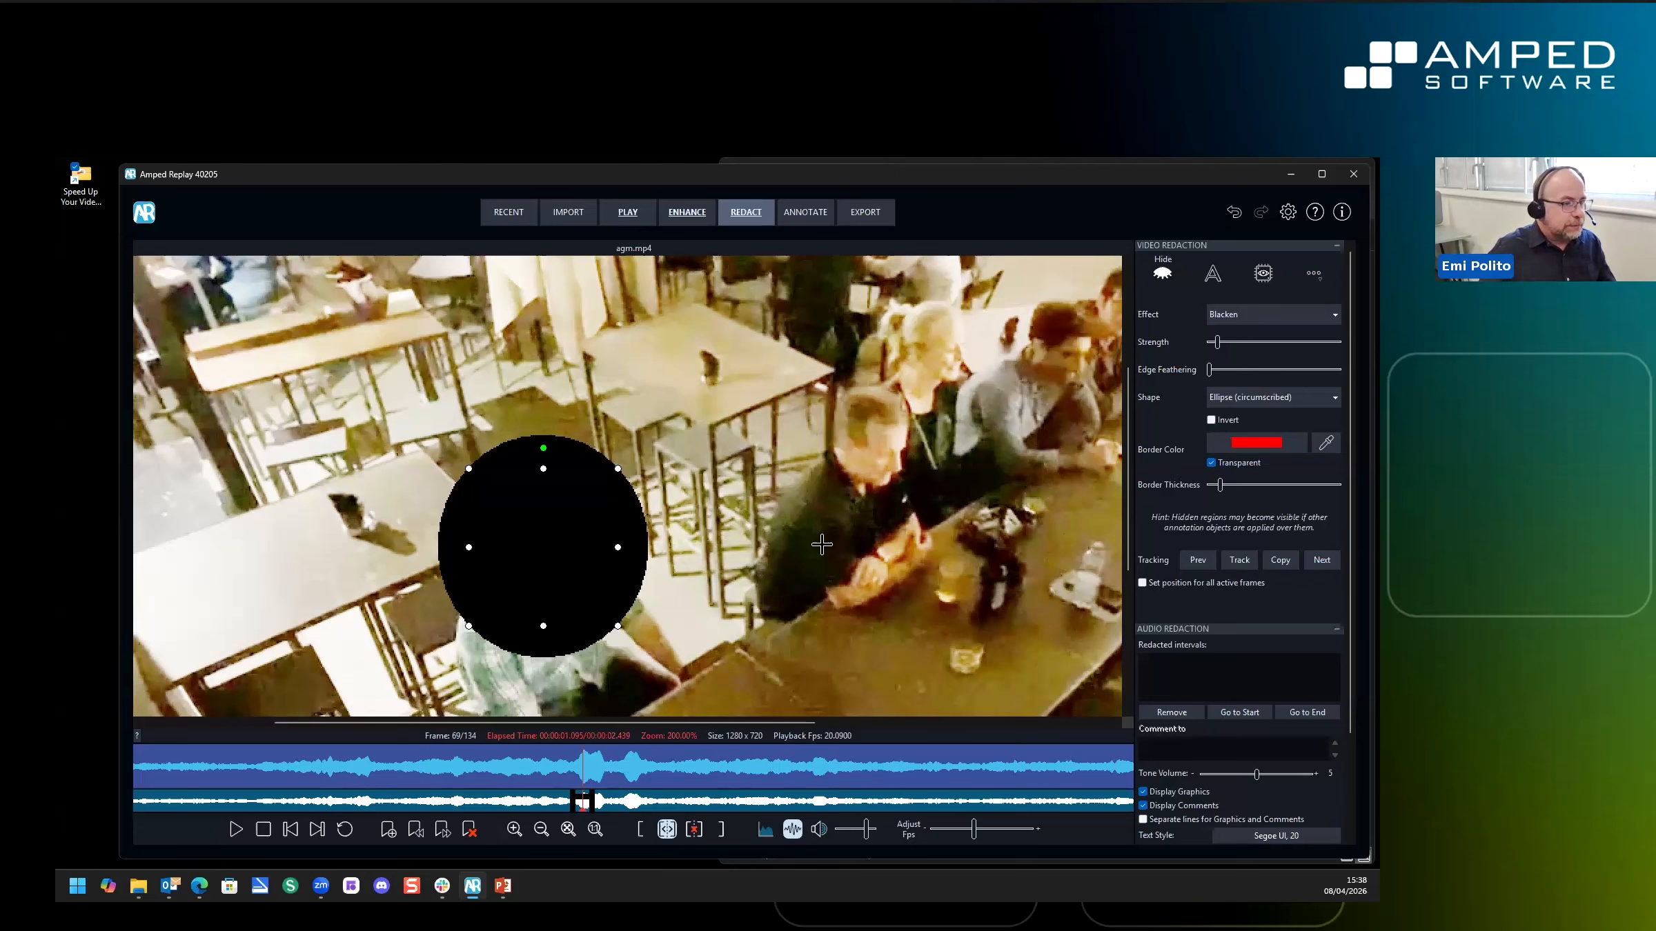
{"action": "key", "text": "Delete"}
{"action": "scroll", "coordinate": [745, 531], "scroll_direction": "down", "scroll_amount": 3}
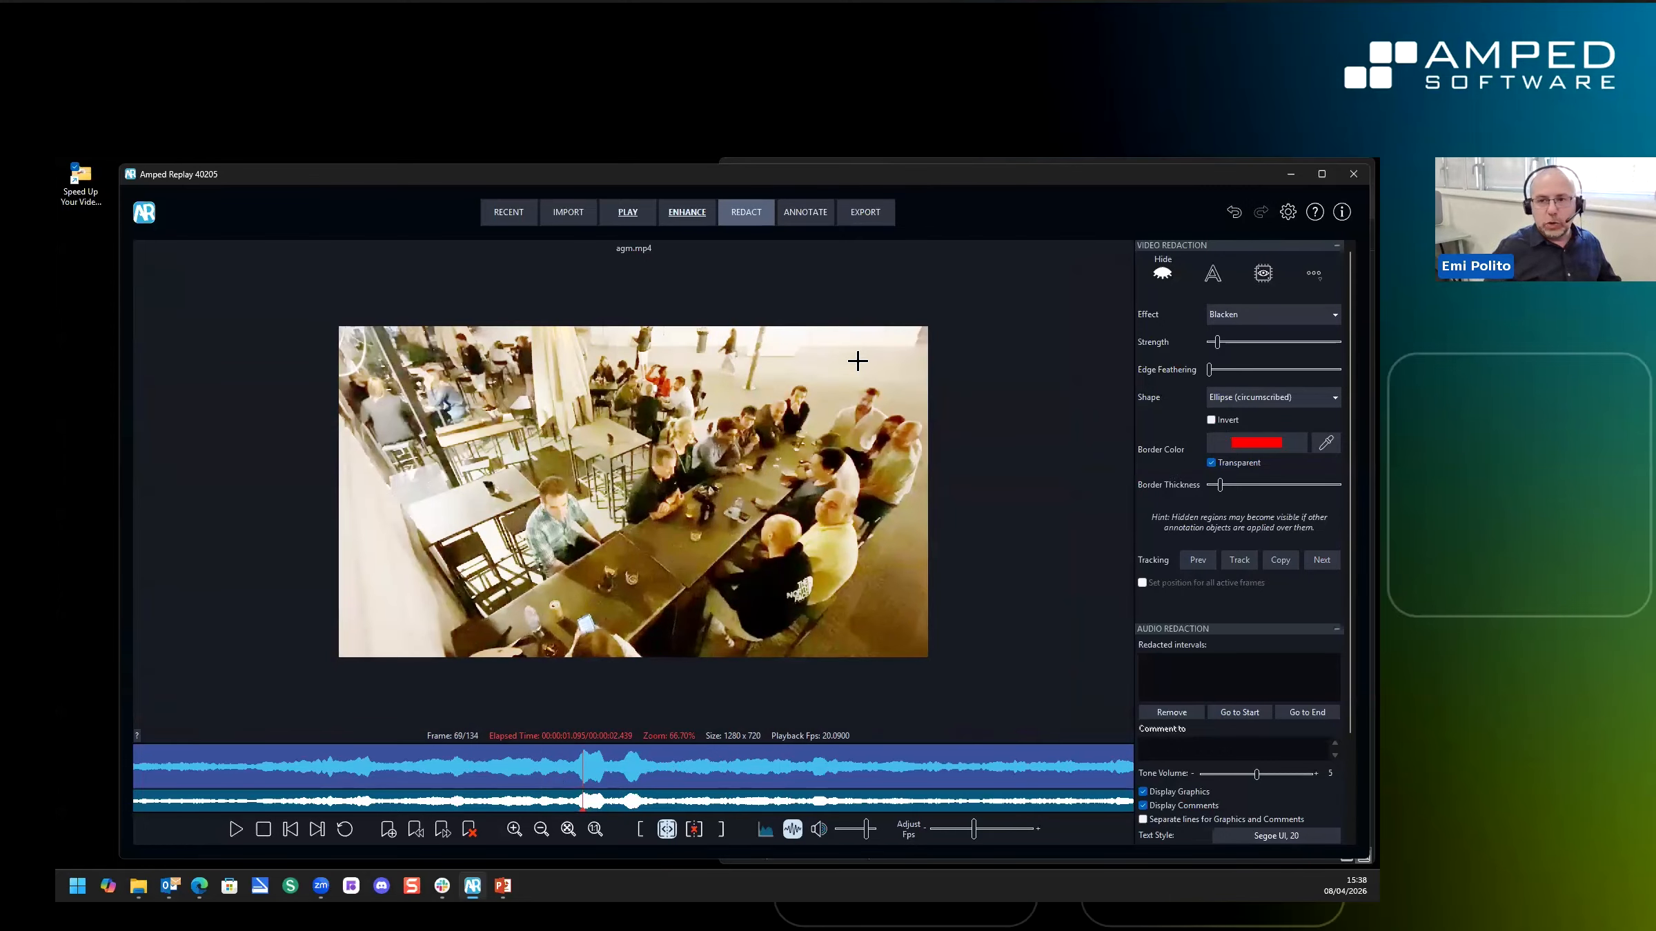
Run Assisted Redaction for heads only, excluding persons, vehicles, license plates and added labels
{"action": "left_click", "coordinate": [1264, 276]}
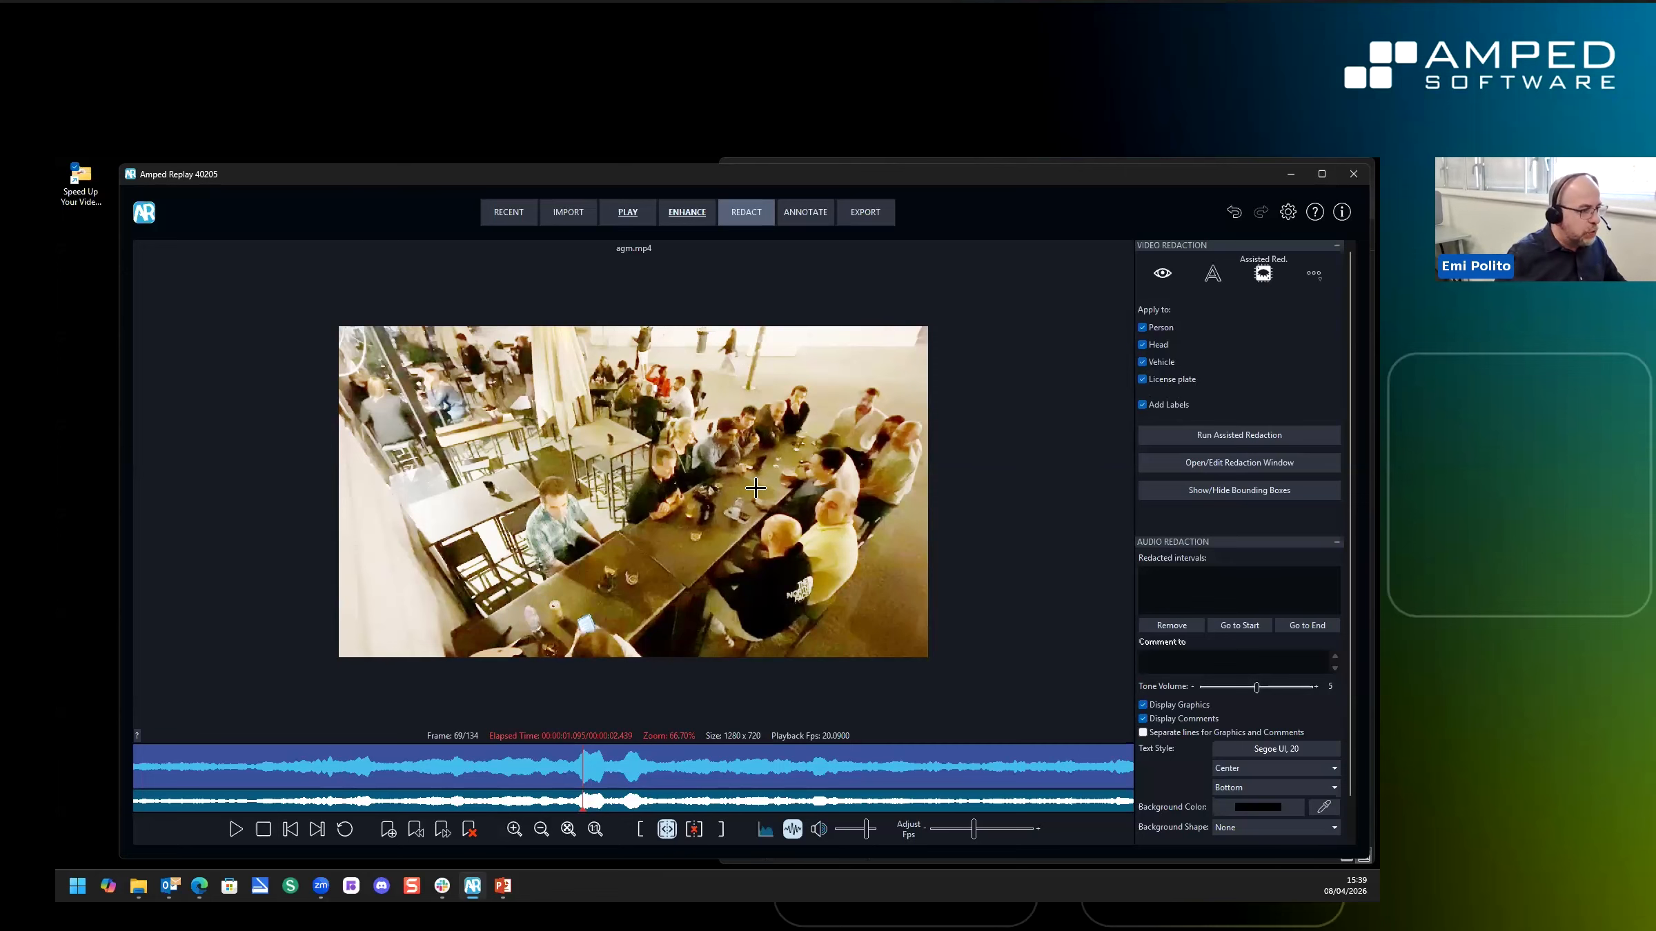
{"action": "scroll", "coordinate": [679, 458], "scroll_direction": "up", "scroll_amount": 3}
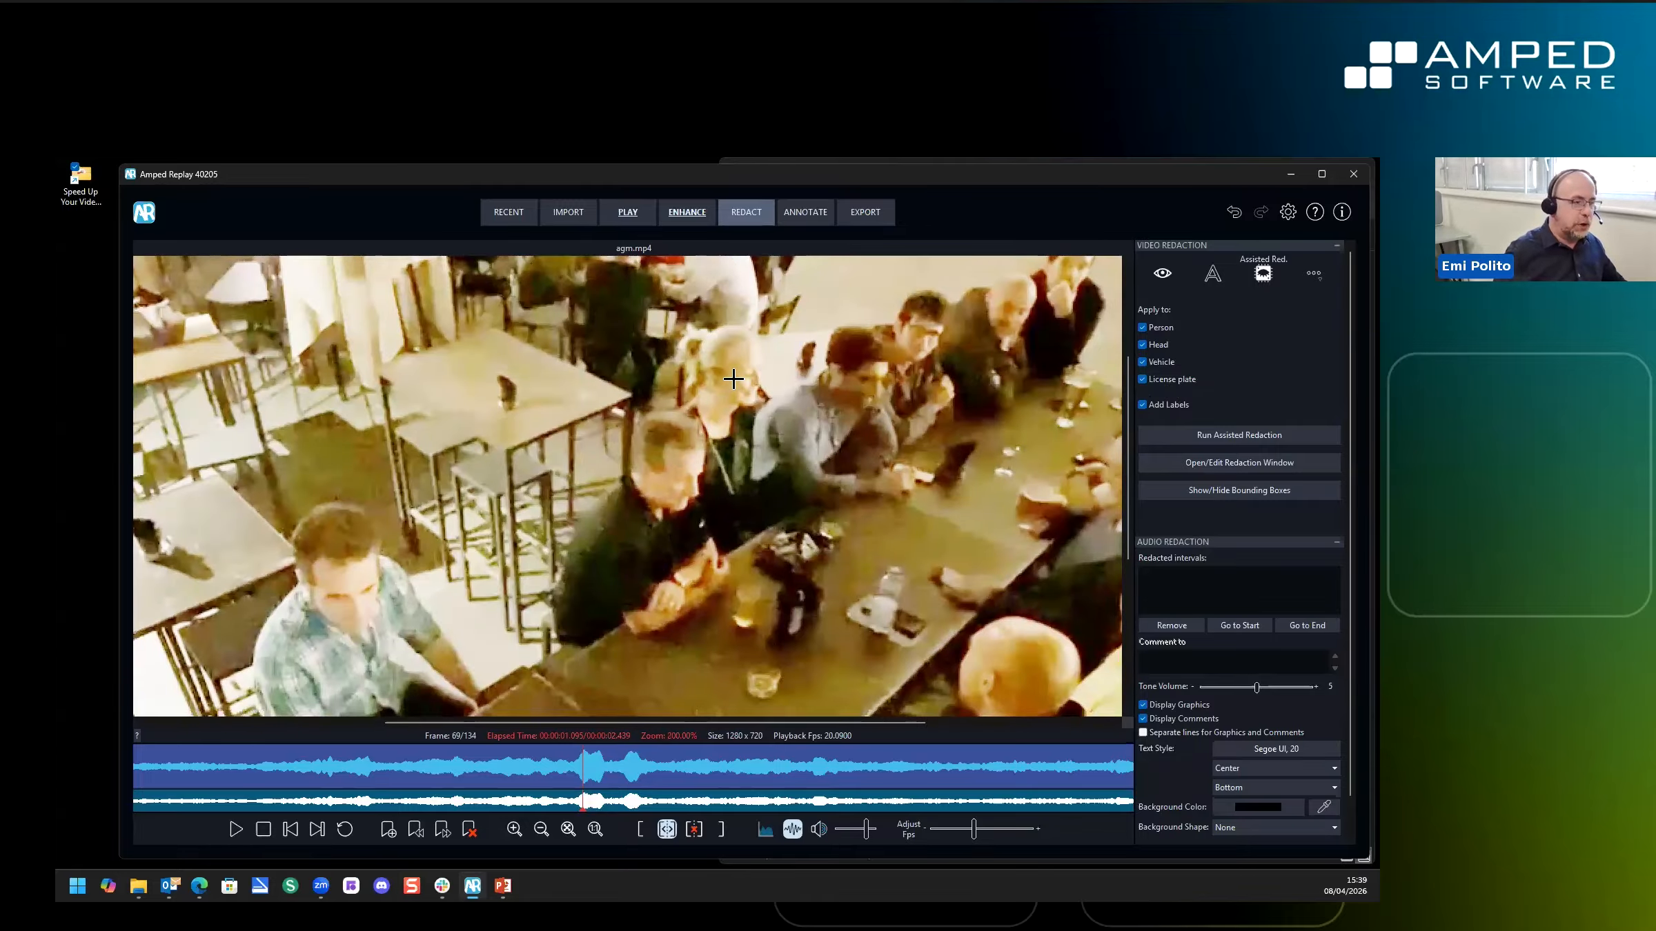
{"action": "scroll", "coordinate": [685, 449], "scroll_direction": "down", "scroll_amount": 3}
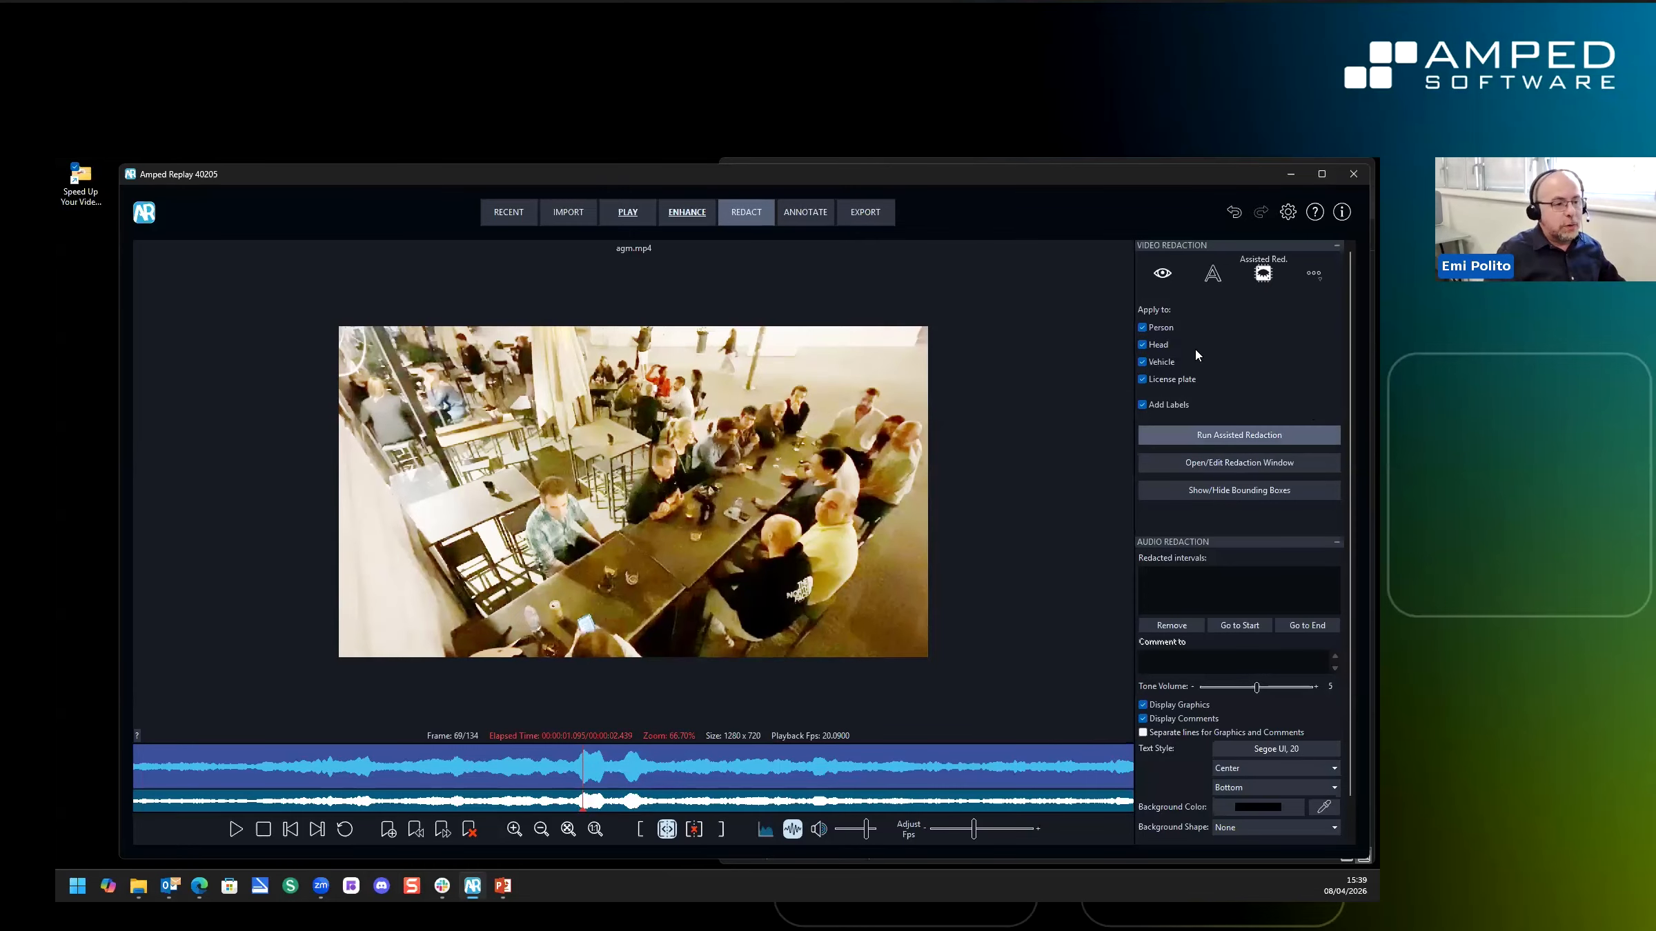
{"action": "left_click", "coordinate": [1143, 328]}
{"action": "left_click", "coordinate": [1146, 363]}
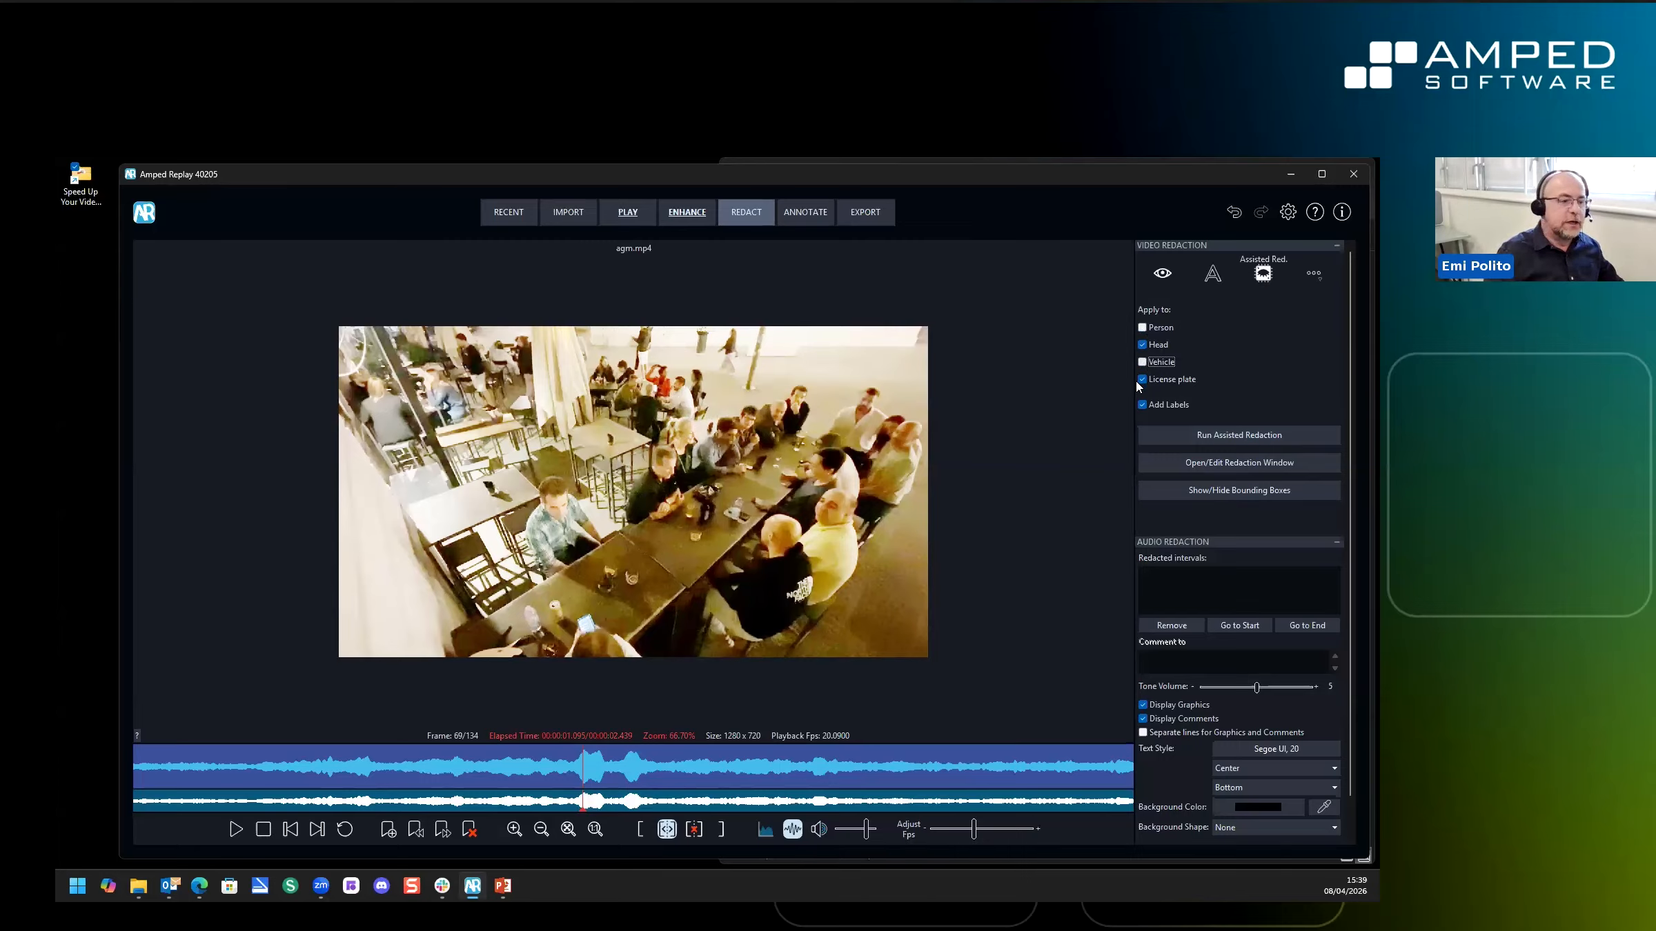
{"action": "left_click", "coordinate": [1164, 380]}
{"action": "left_click", "coordinate": [1162, 404]}
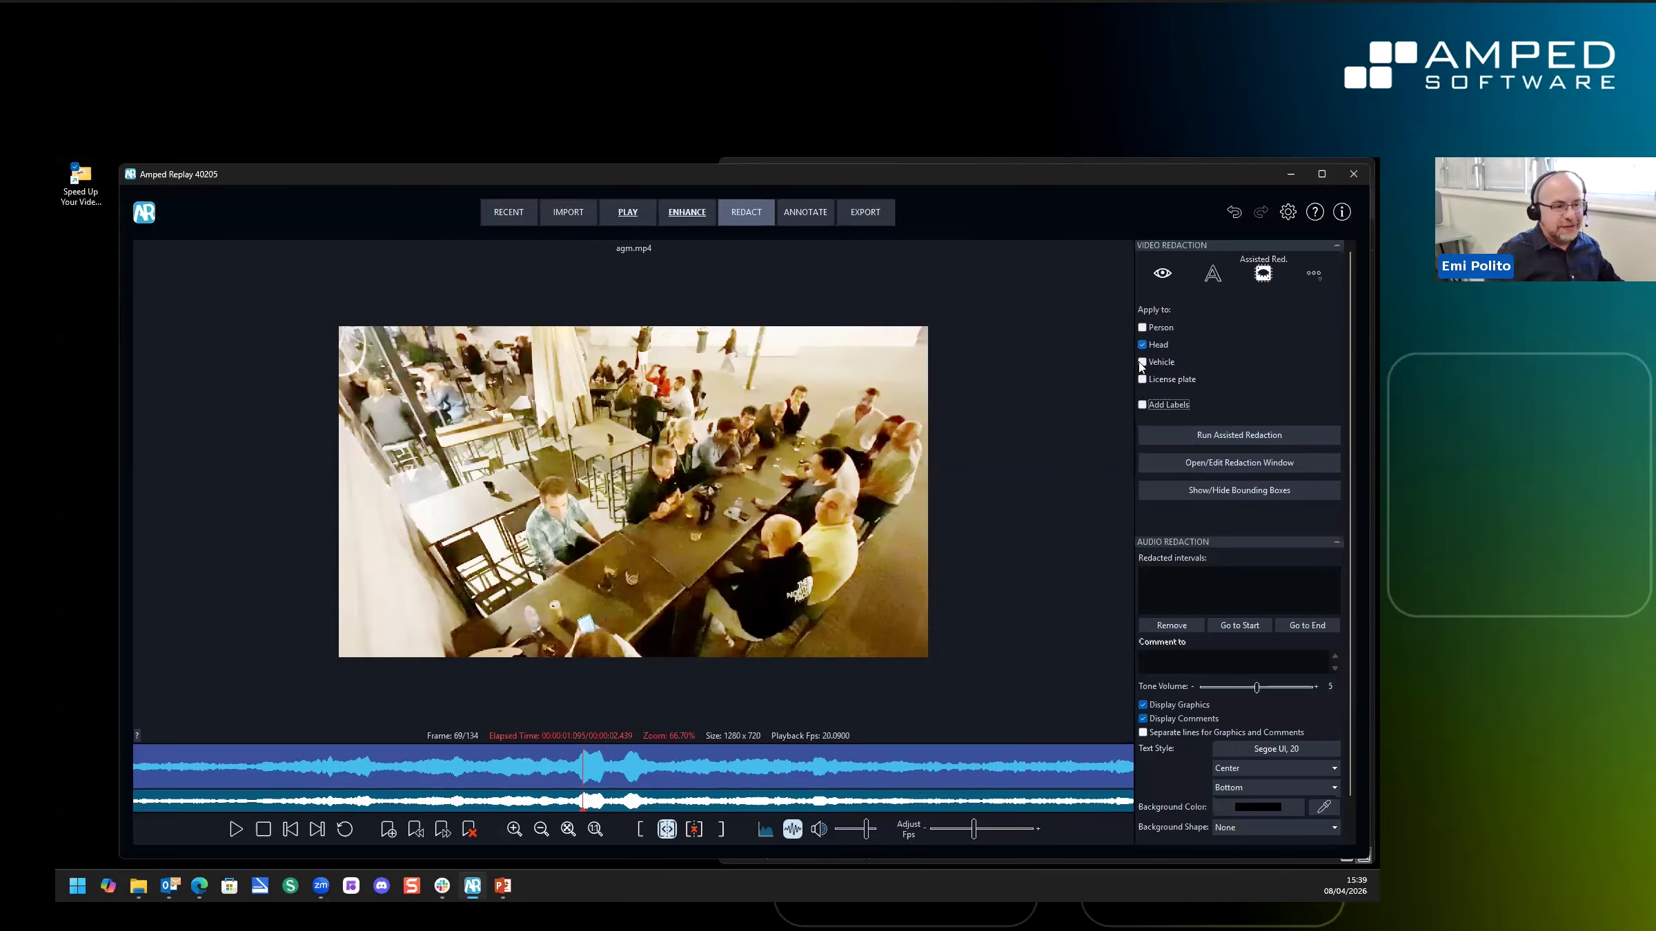
{"action": "left_click", "coordinate": [1240, 436]}
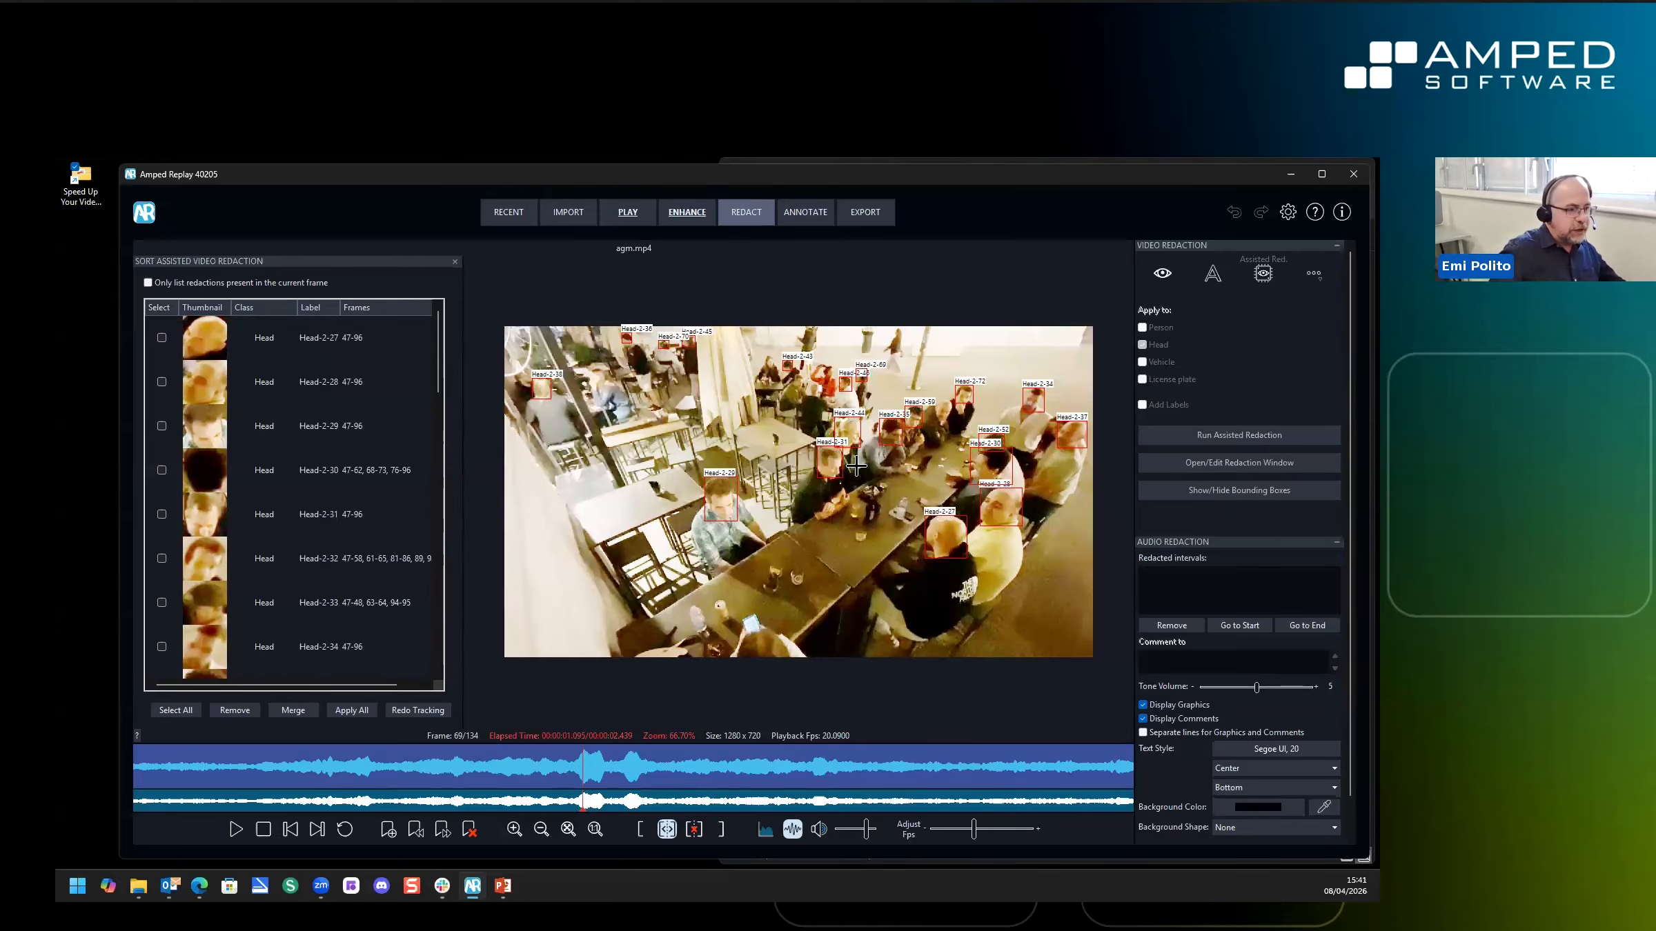
Examine the detected head bounding boxes and their labels around the people at the table
{"action": "scroll", "coordinate": [838, 450], "scroll_direction": "up", "scroll_amount": 6}
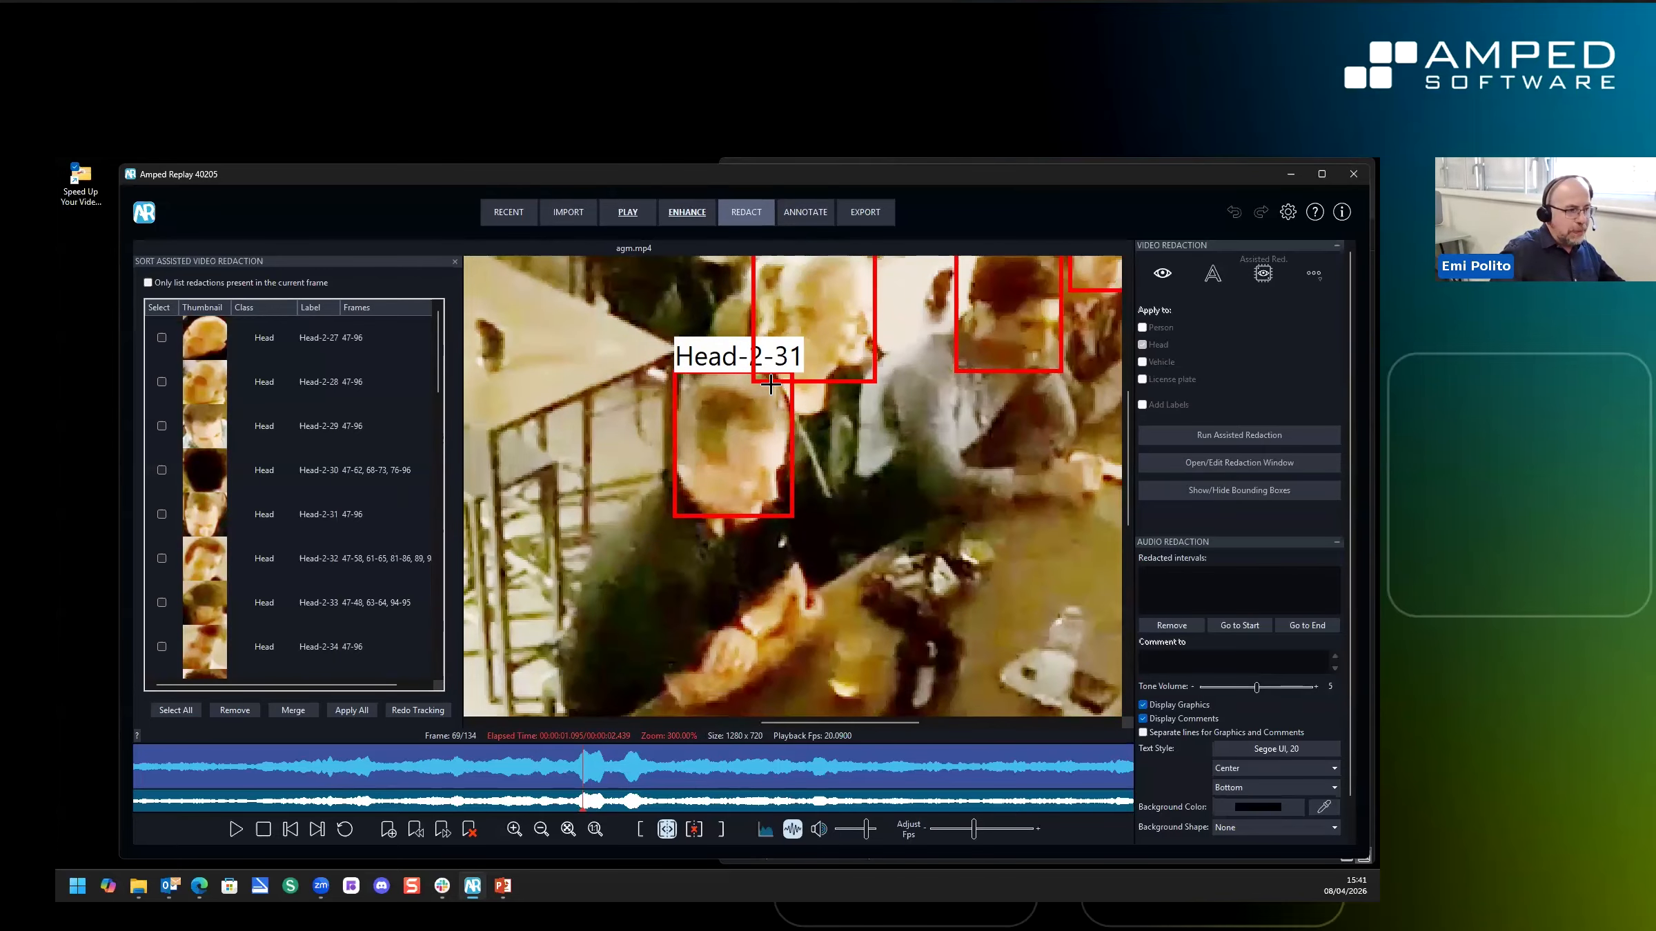
{"action": "scroll", "coordinate": [771, 384], "scroll_direction": "down", "scroll_amount": 6}
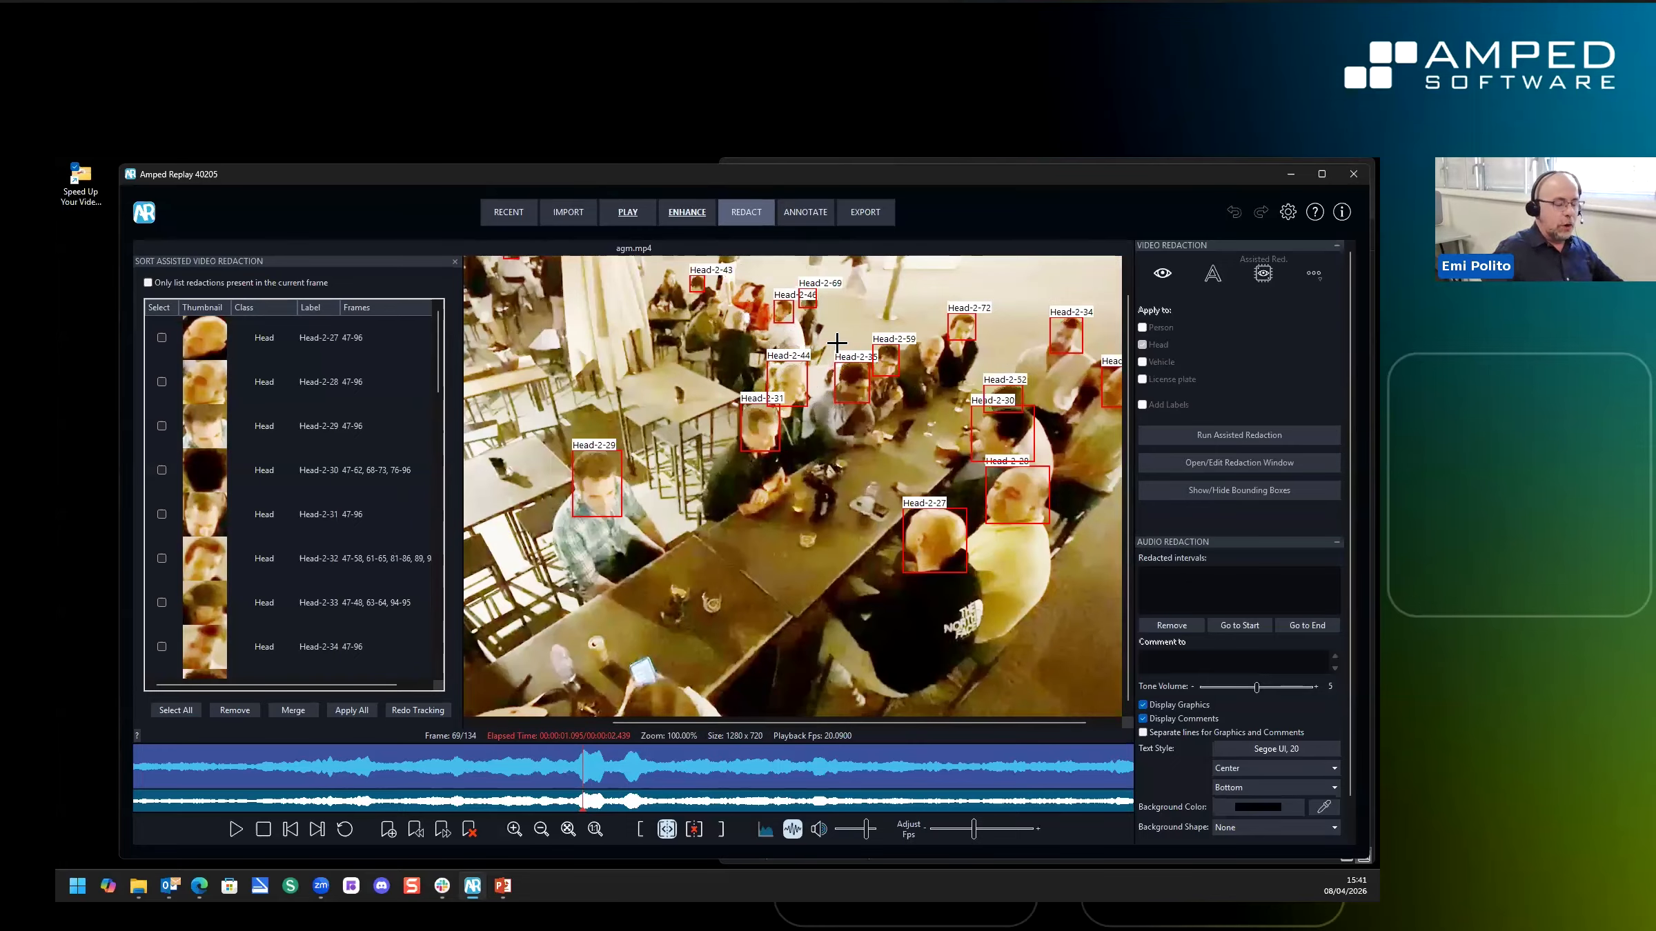
{"action": "scroll", "coordinate": [823, 336], "scroll_direction": "up", "scroll_amount": 4}
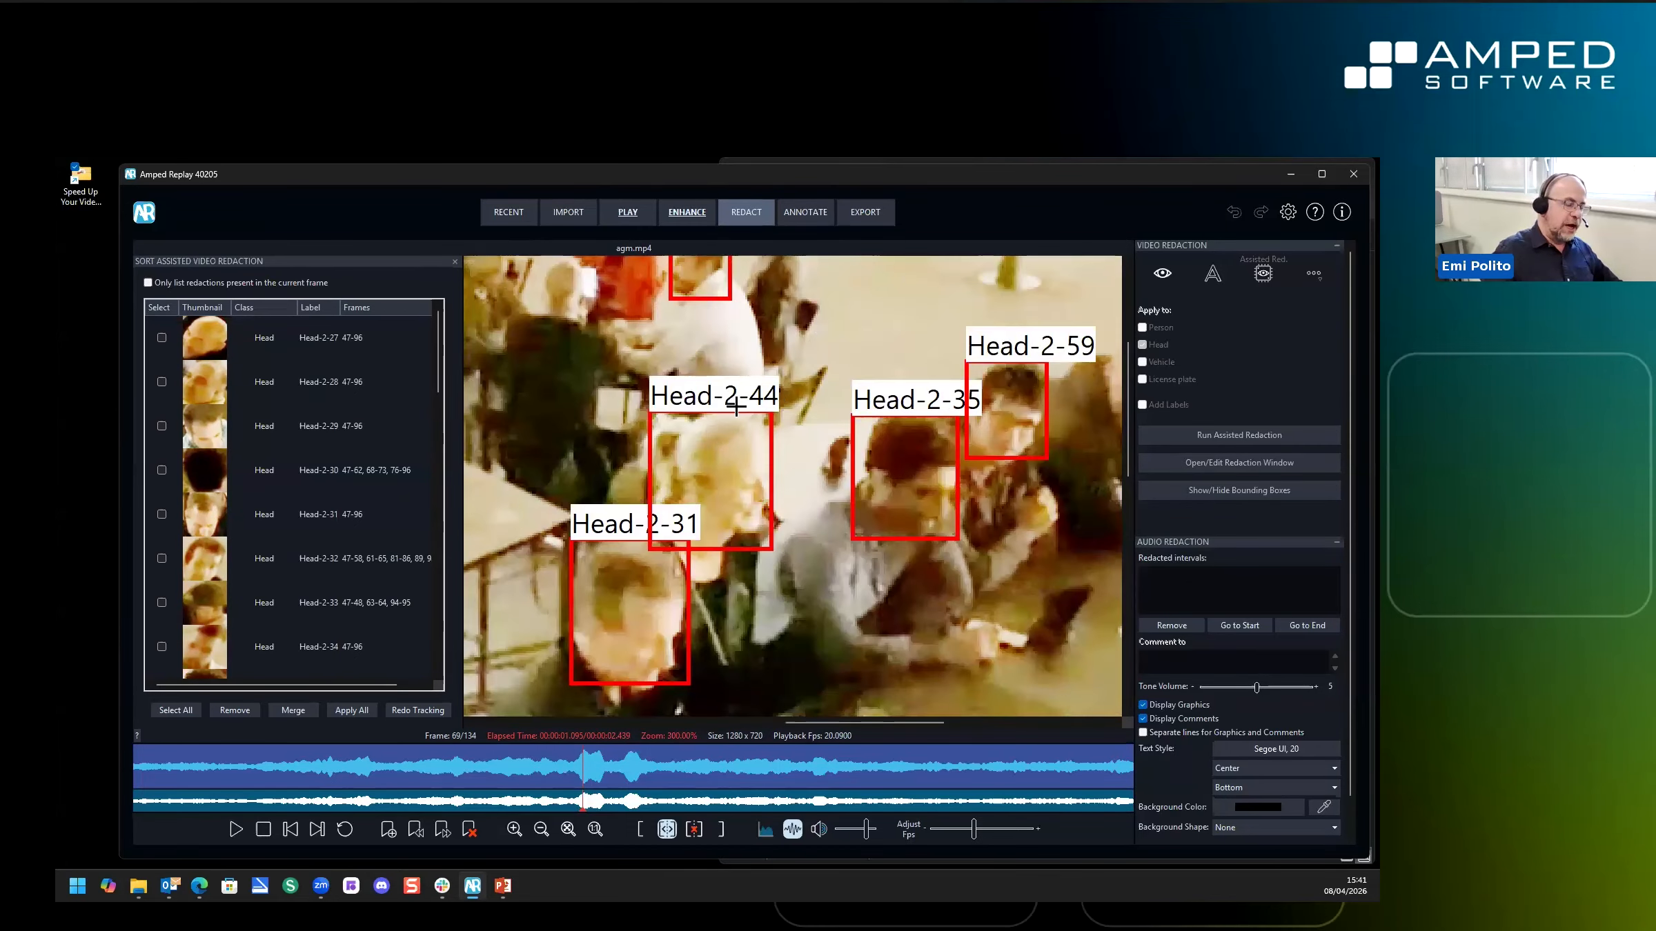
{"action": "scroll", "coordinate": [885, 410], "scroll_direction": "down", "scroll_amount": 1}
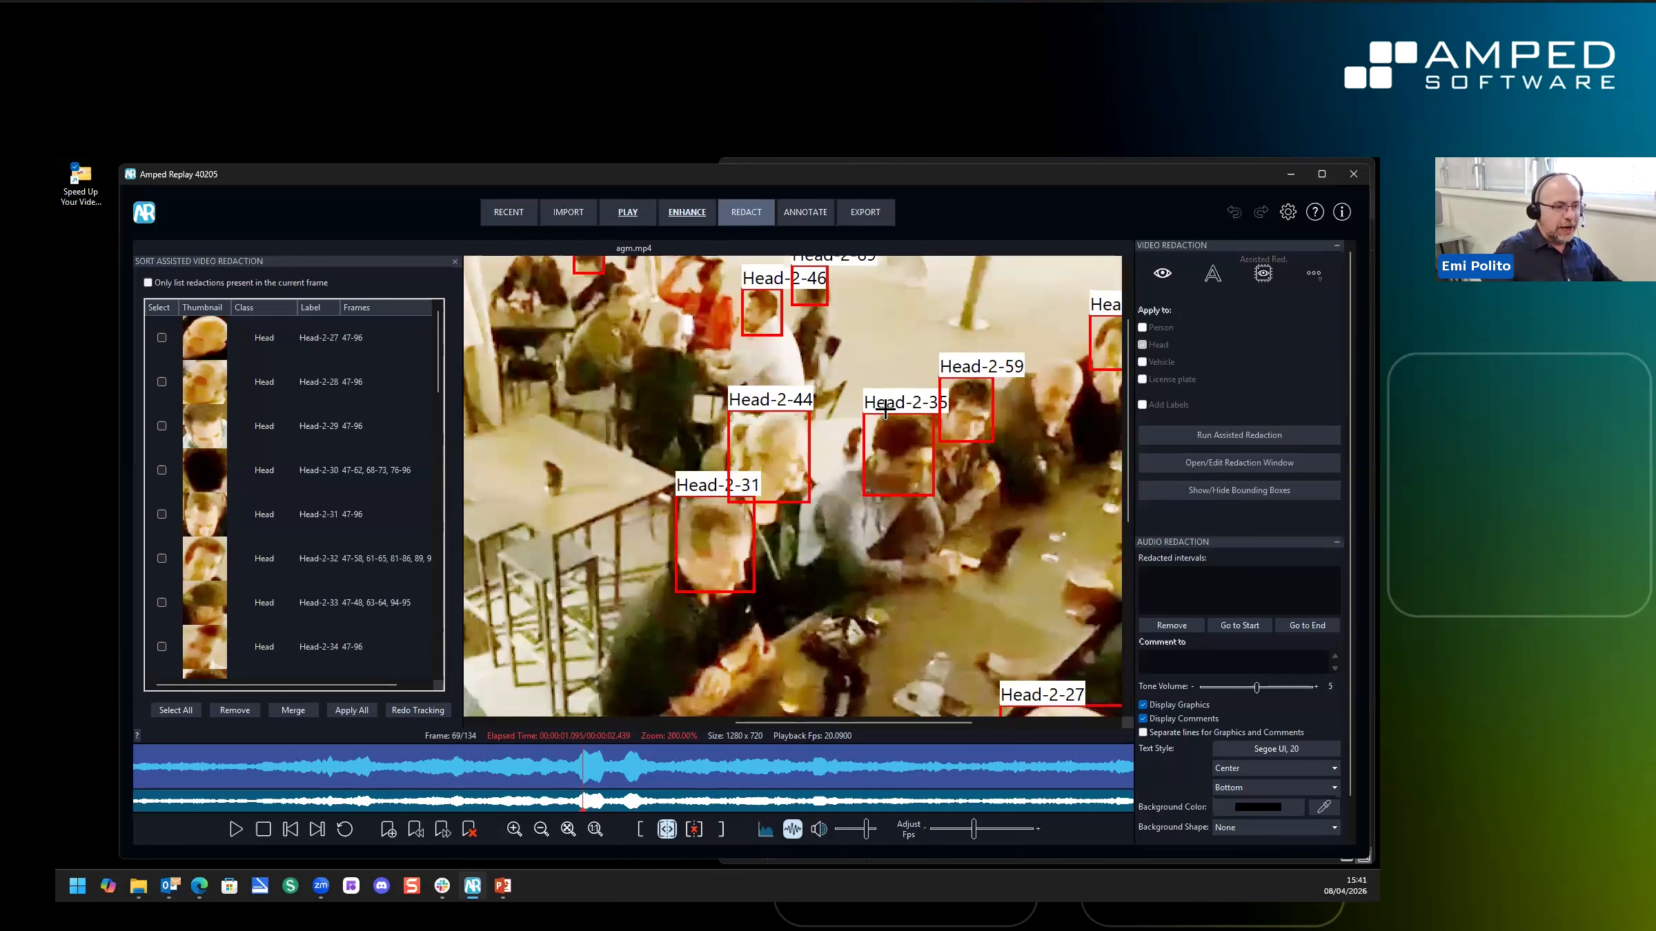
{"action": "scroll", "coordinate": [885, 410], "scroll_direction": "down", "scroll_amount": 1}
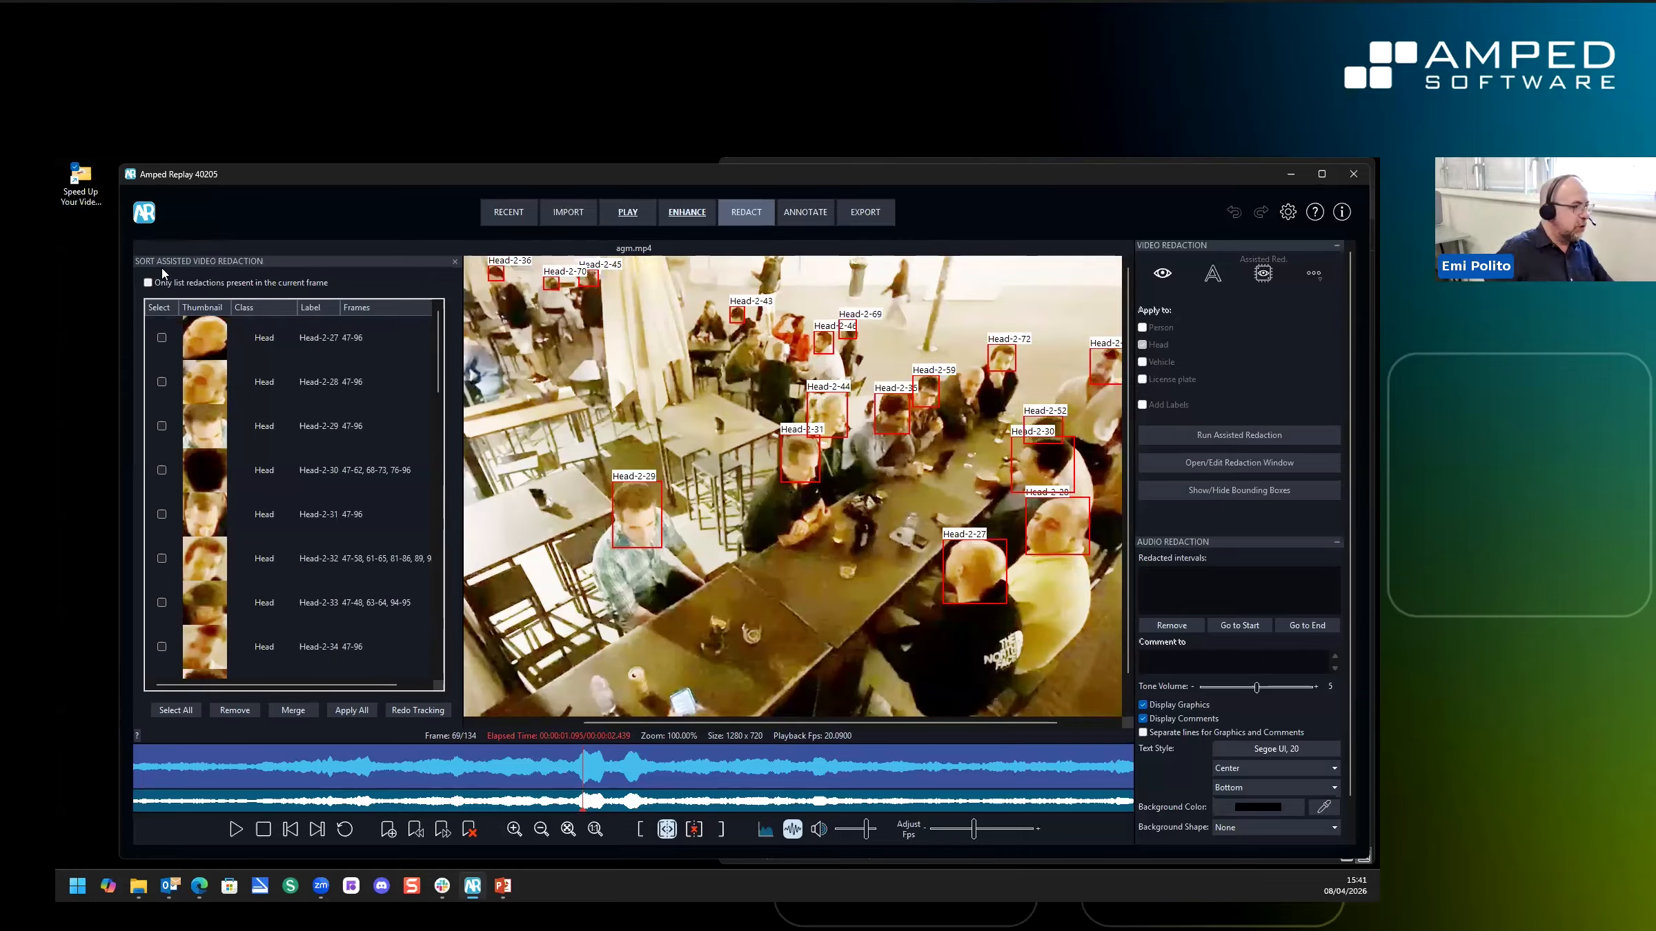
Review the list of detected heads, comparing their thumbnails, labels and frame ranges
{"action": "scroll", "coordinate": [318, 552], "scroll_direction": "down", "scroll_amount": 7}
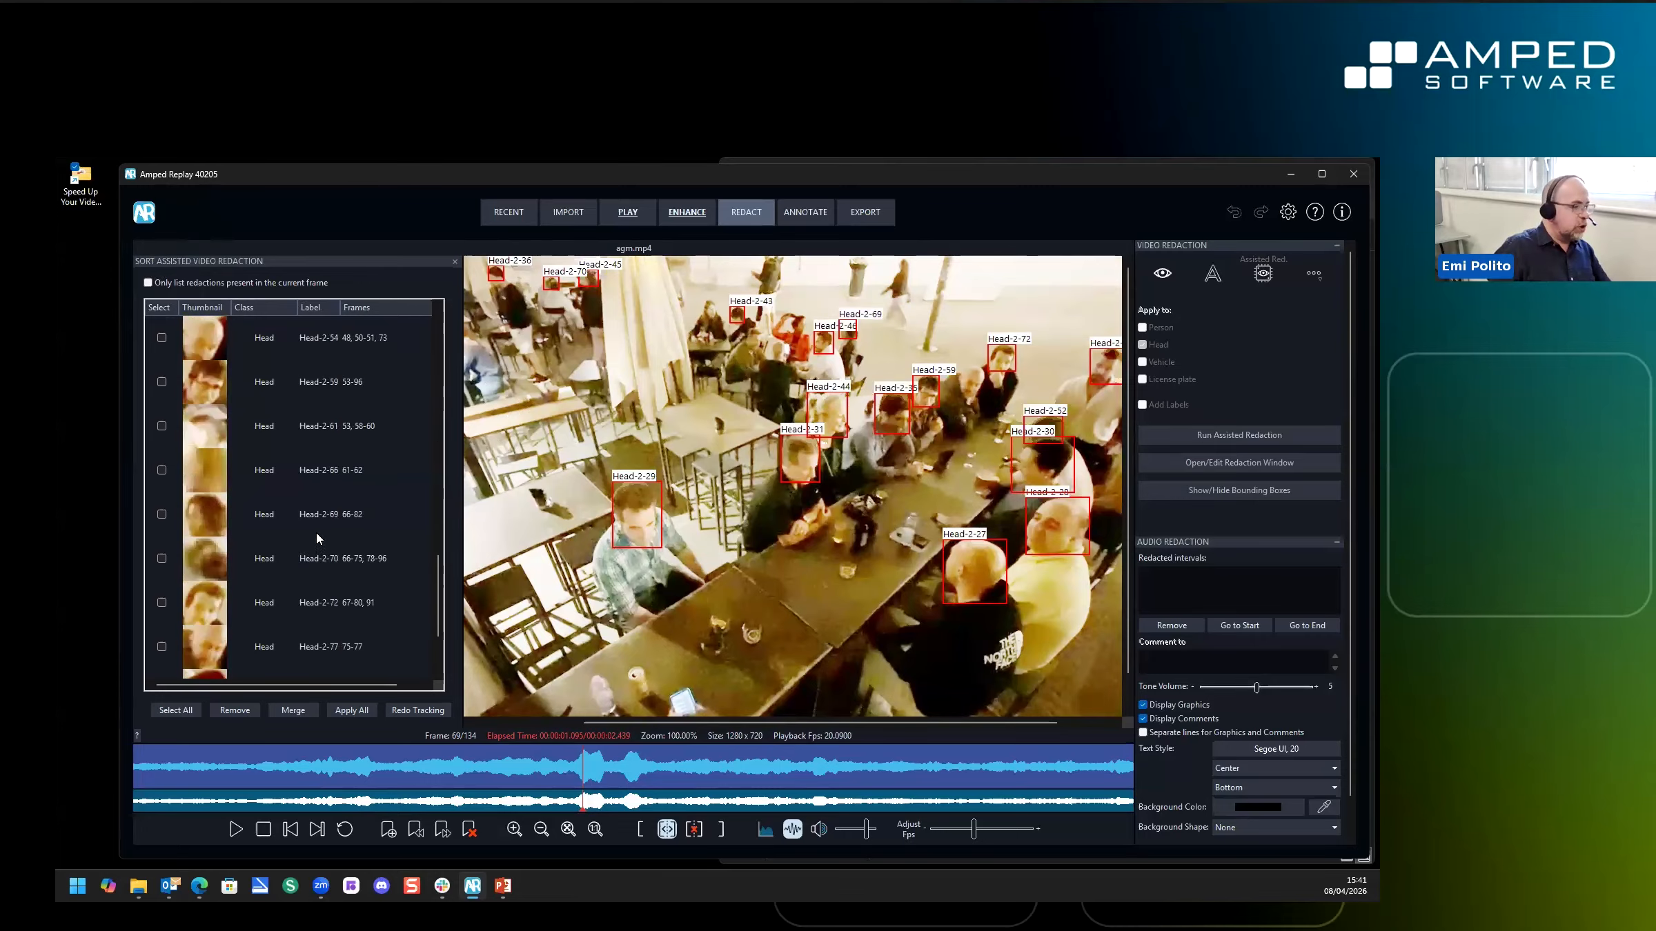
{"action": "scroll", "coordinate": [316, 532], "scroll_direction": "up", "scroll_amount": 7}
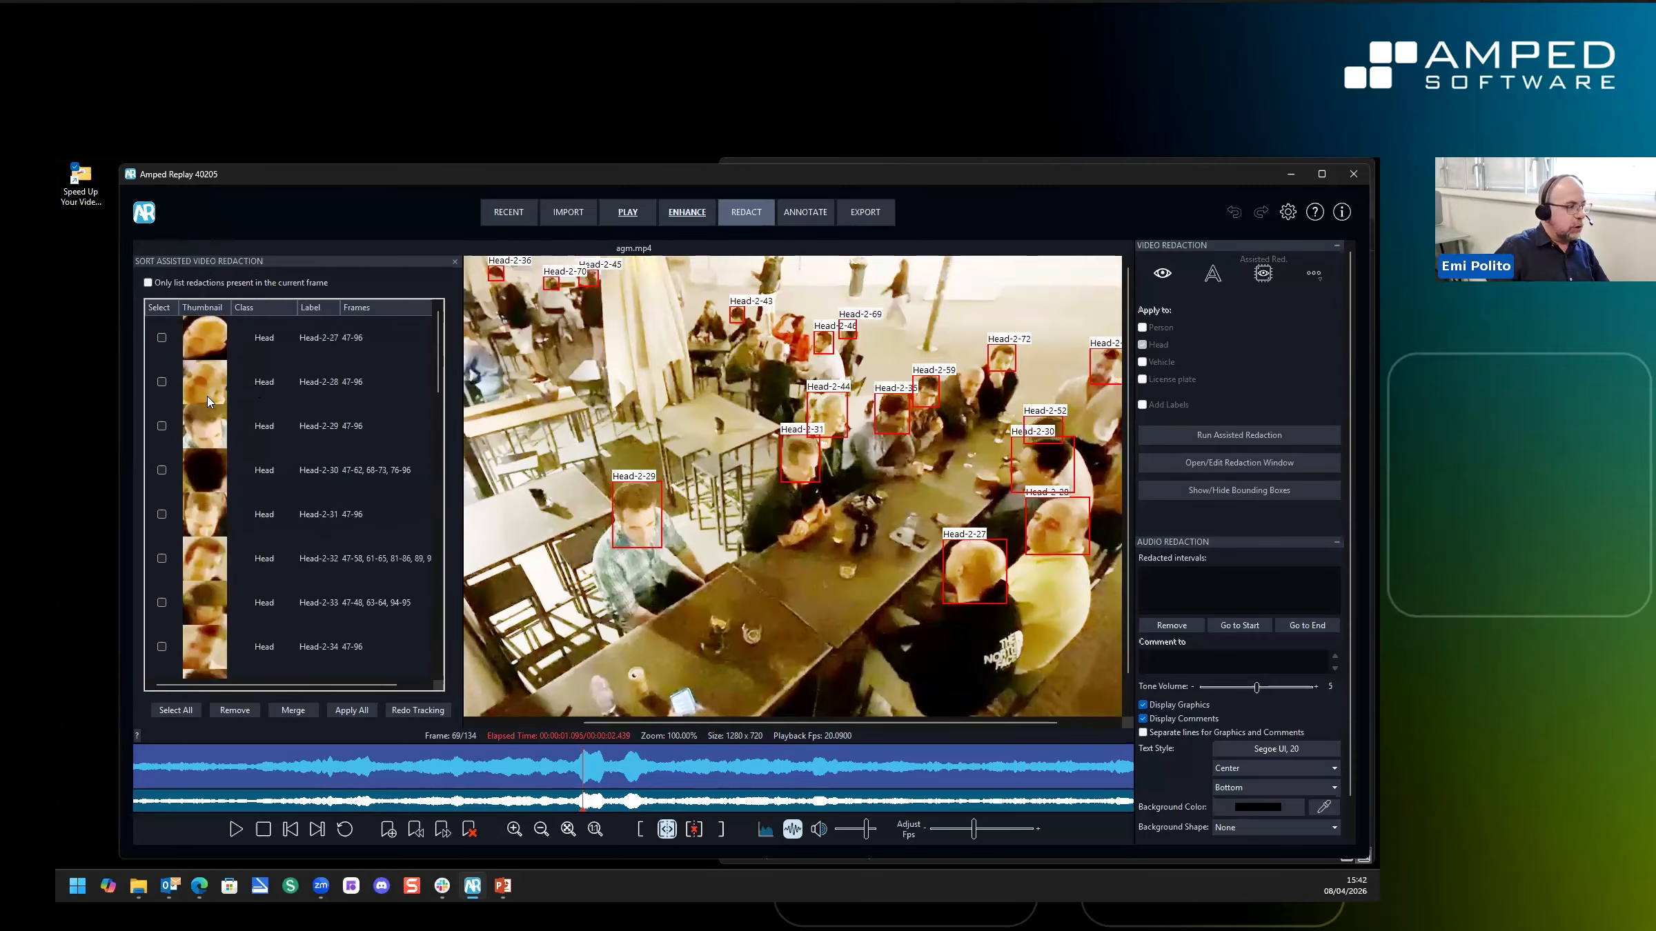
{"action": "scroll", "coordinate": [209, 403], "scroll_direction": "down", "scroll_amount": 2}
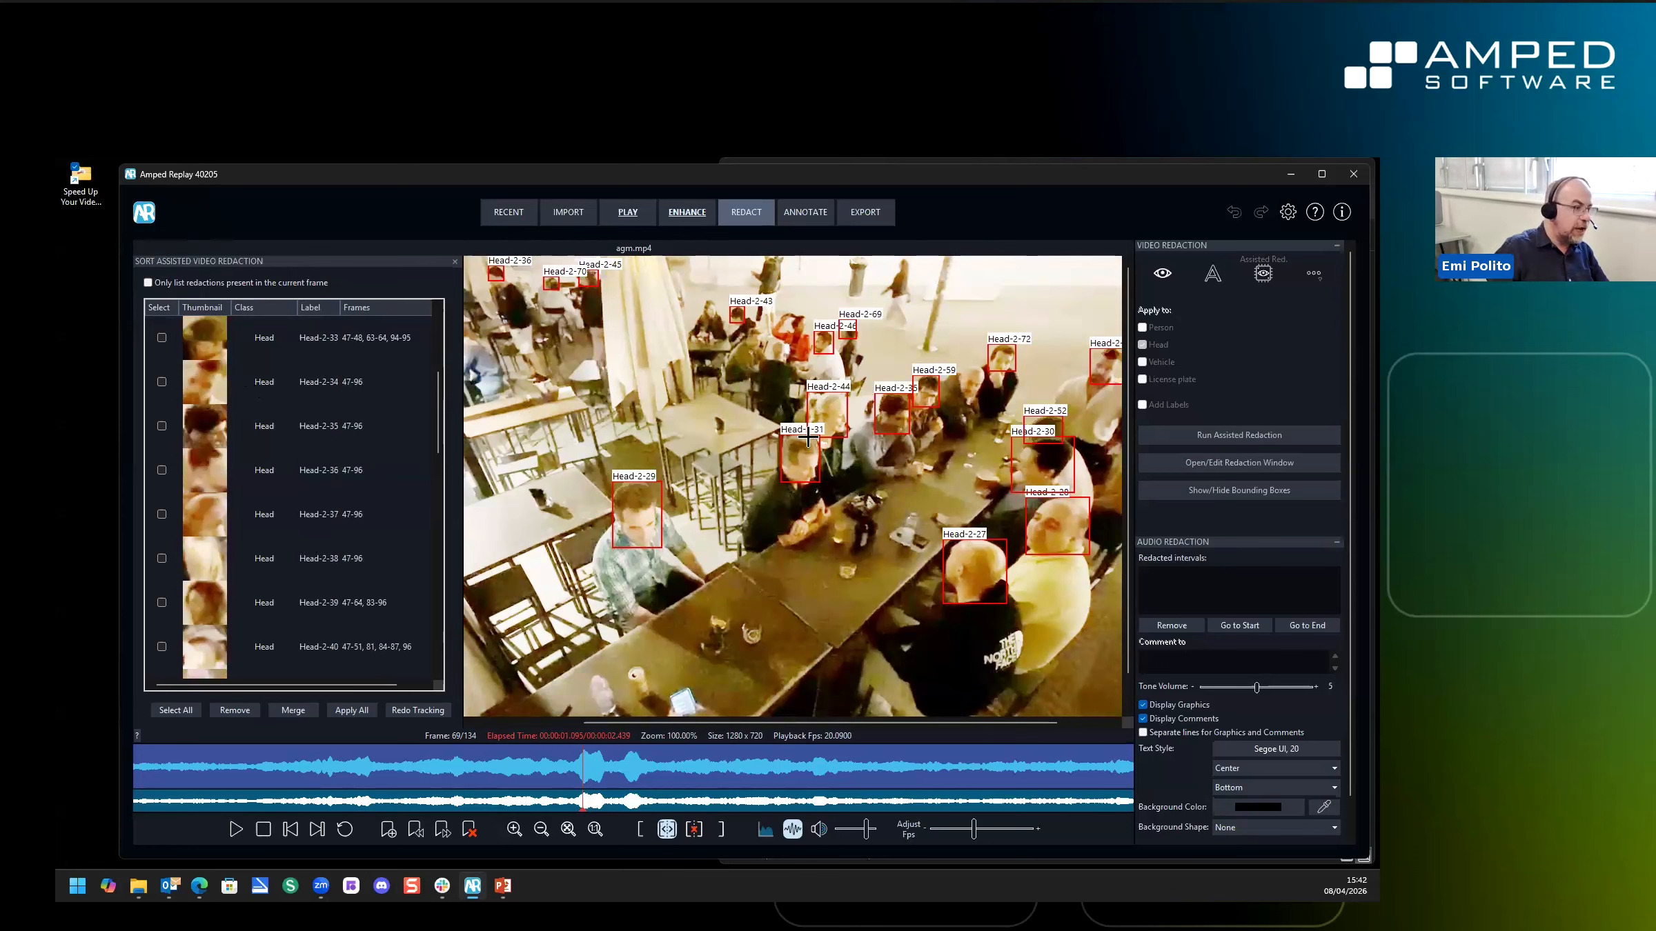
{"action": "scroll", "coordinate": [293, 434], "scroll_direction": "down", "scroll_amount": 5}
{"action": "scroll", "coordinate": [291, 436], "scroll_direction": "up", "scroll_amount": 9}
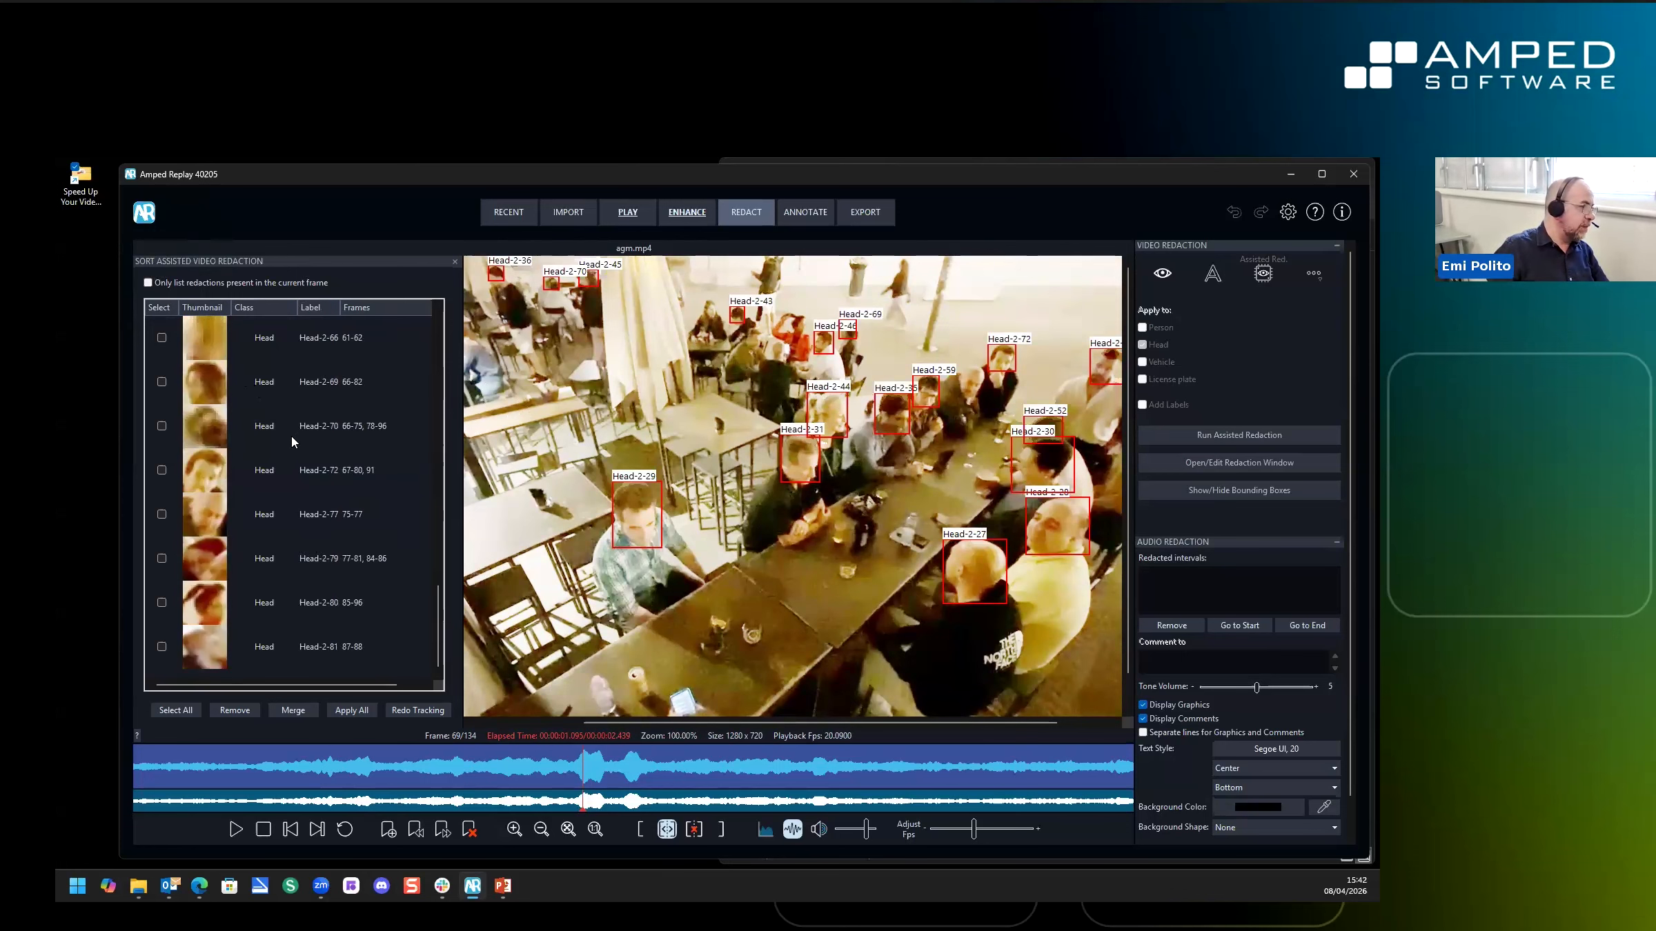
{"action": "key", "text": "ctrl"}
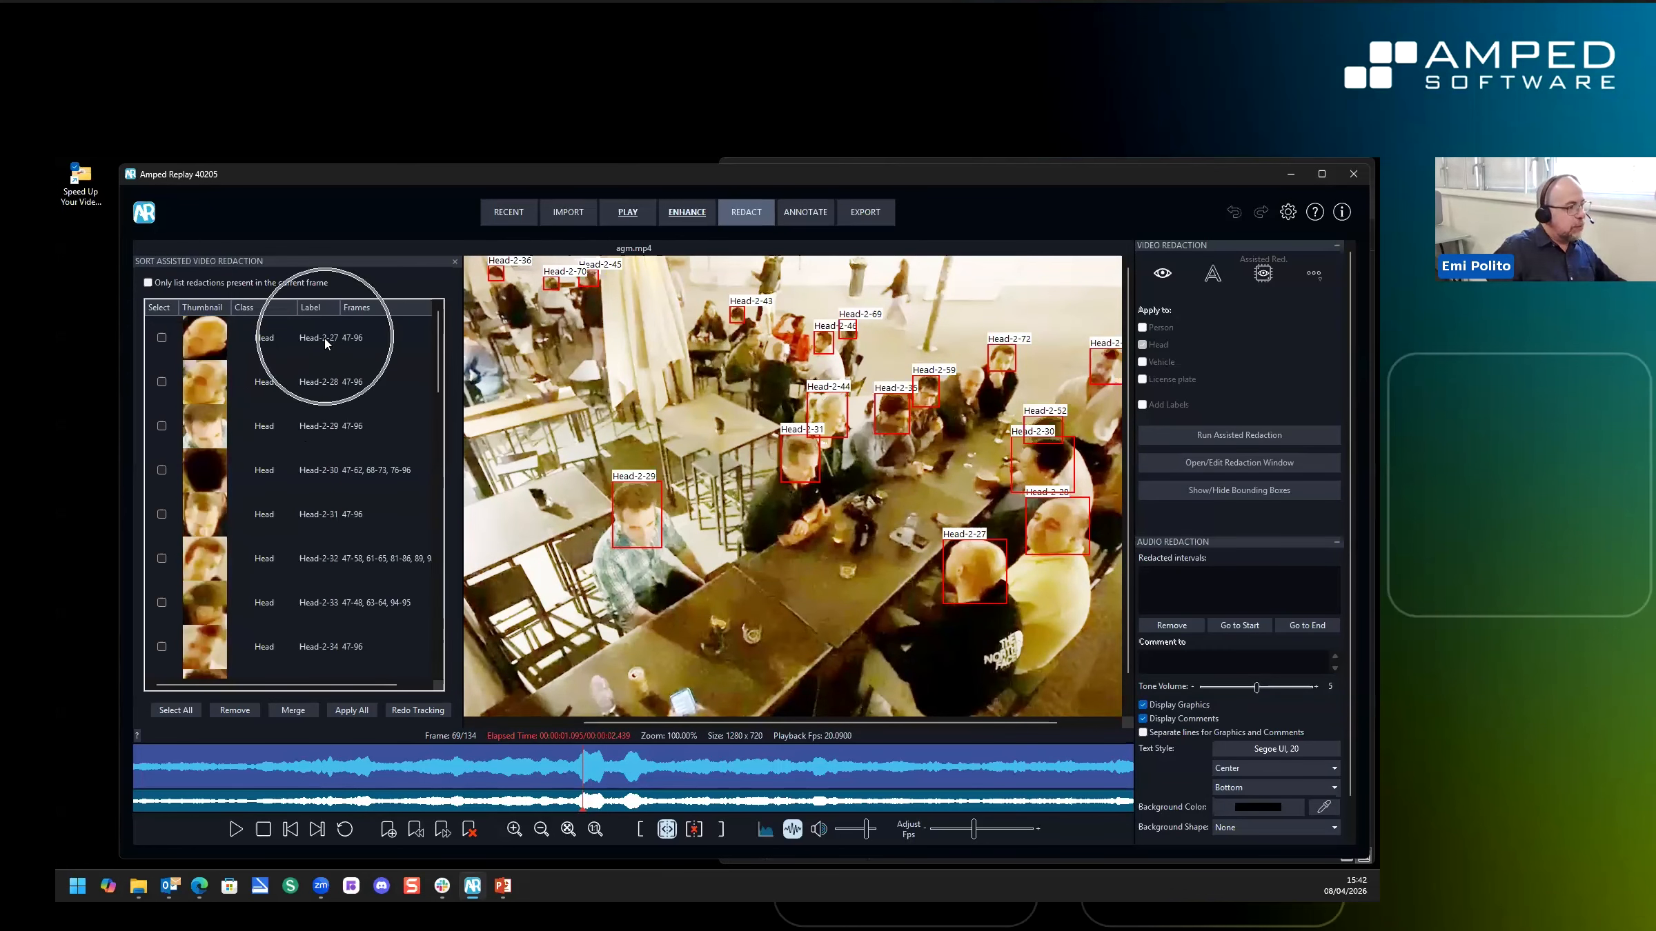
{"action": "key", "text": "ctrl"}
{"action": "key", "text": "ctrl"}
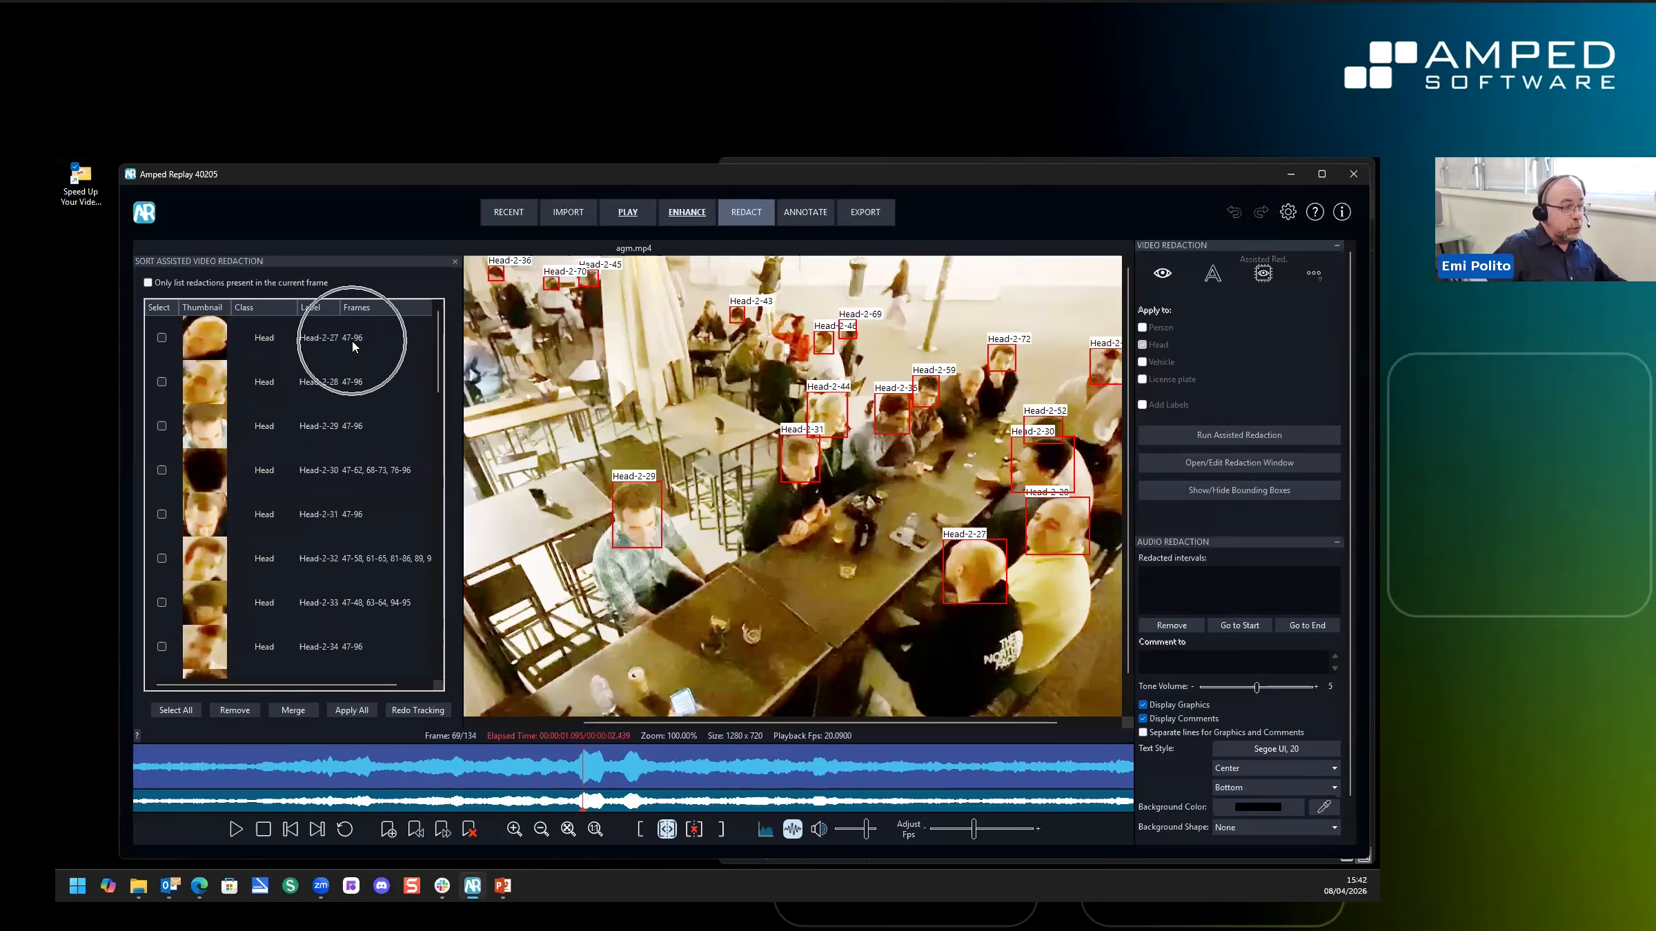
{"action": "key", "text": "ctrl"}
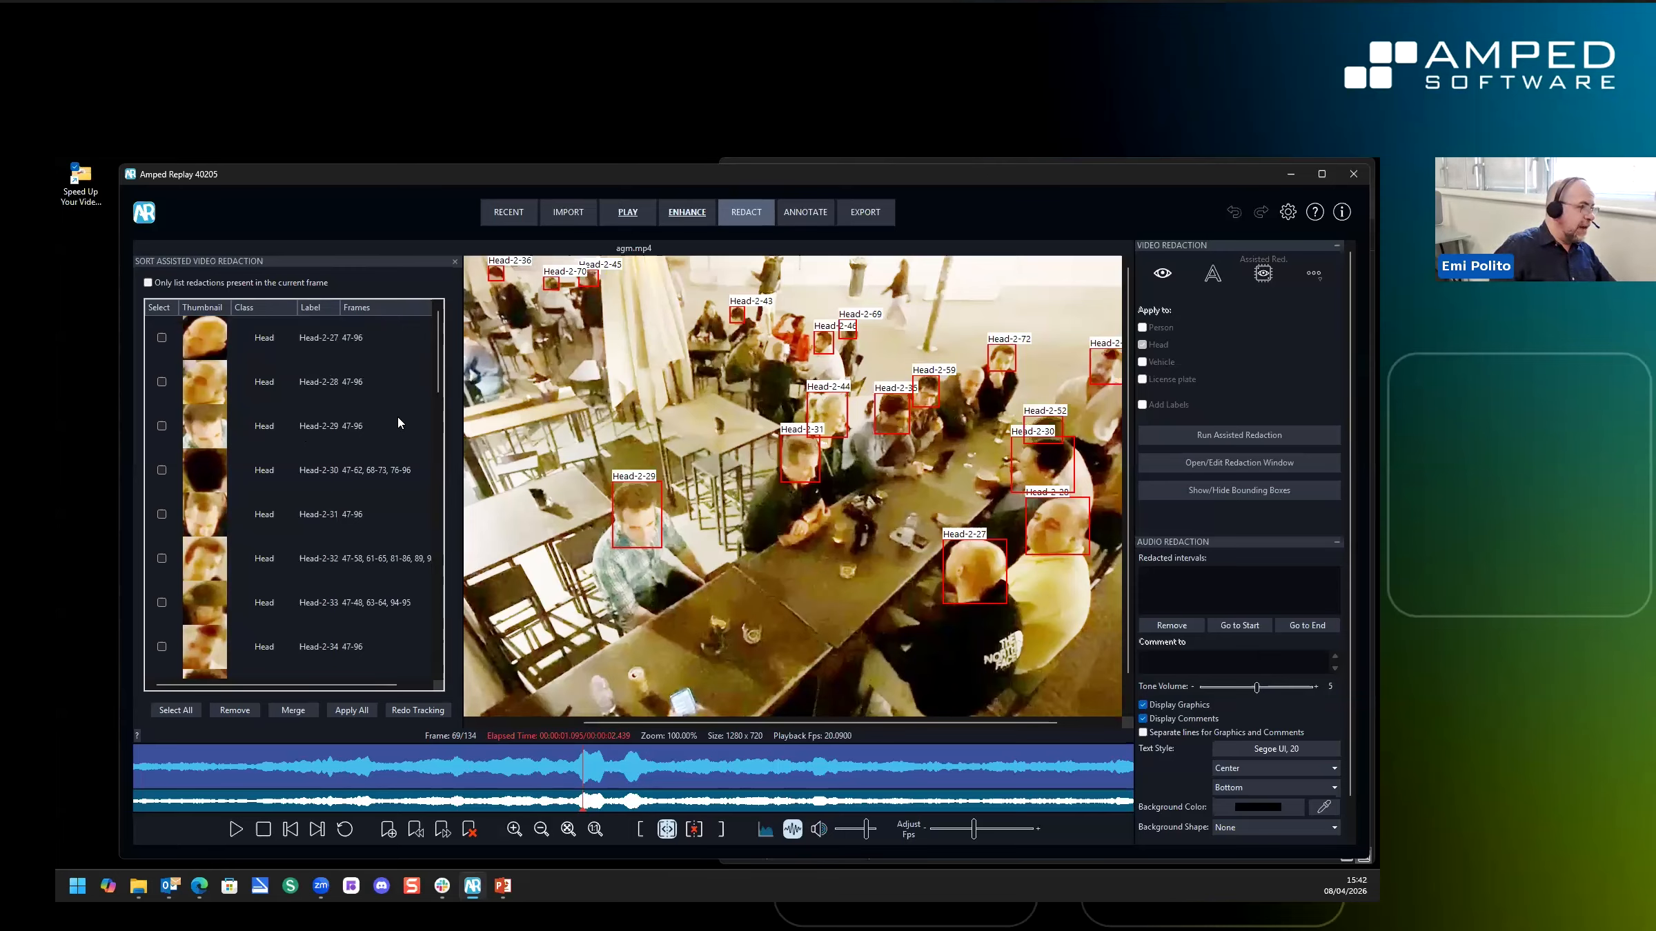
{"action": "scroll", "coordinate": [416, 542], "scroll_direction": "down", "scroll_amount": 2}
{"action": "scroll", "coordinate": [416, 548], "scroll_direction": "down", "scroll_amount": 6}
{"action": "scroll", "coordinate": [390, 469], "scroll_direction": "down", "scroll_amount": 3}
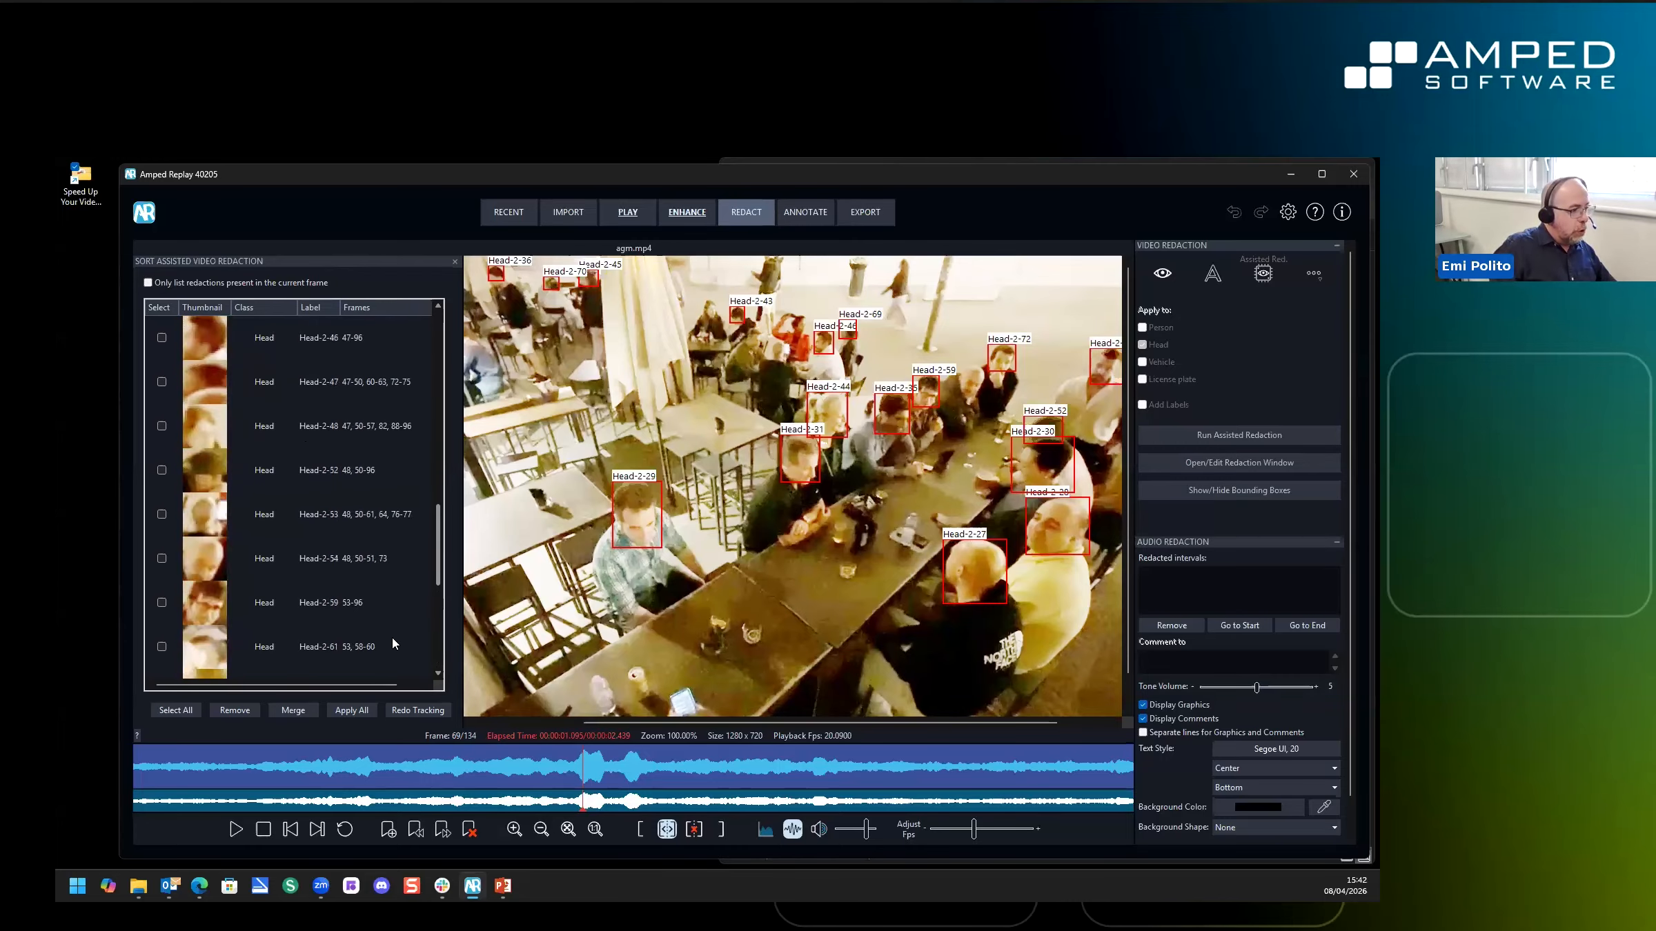
{"action": "scroll", "coordinate": [389, 468], "scroll_direction": "down", "scroll_amount": 6}
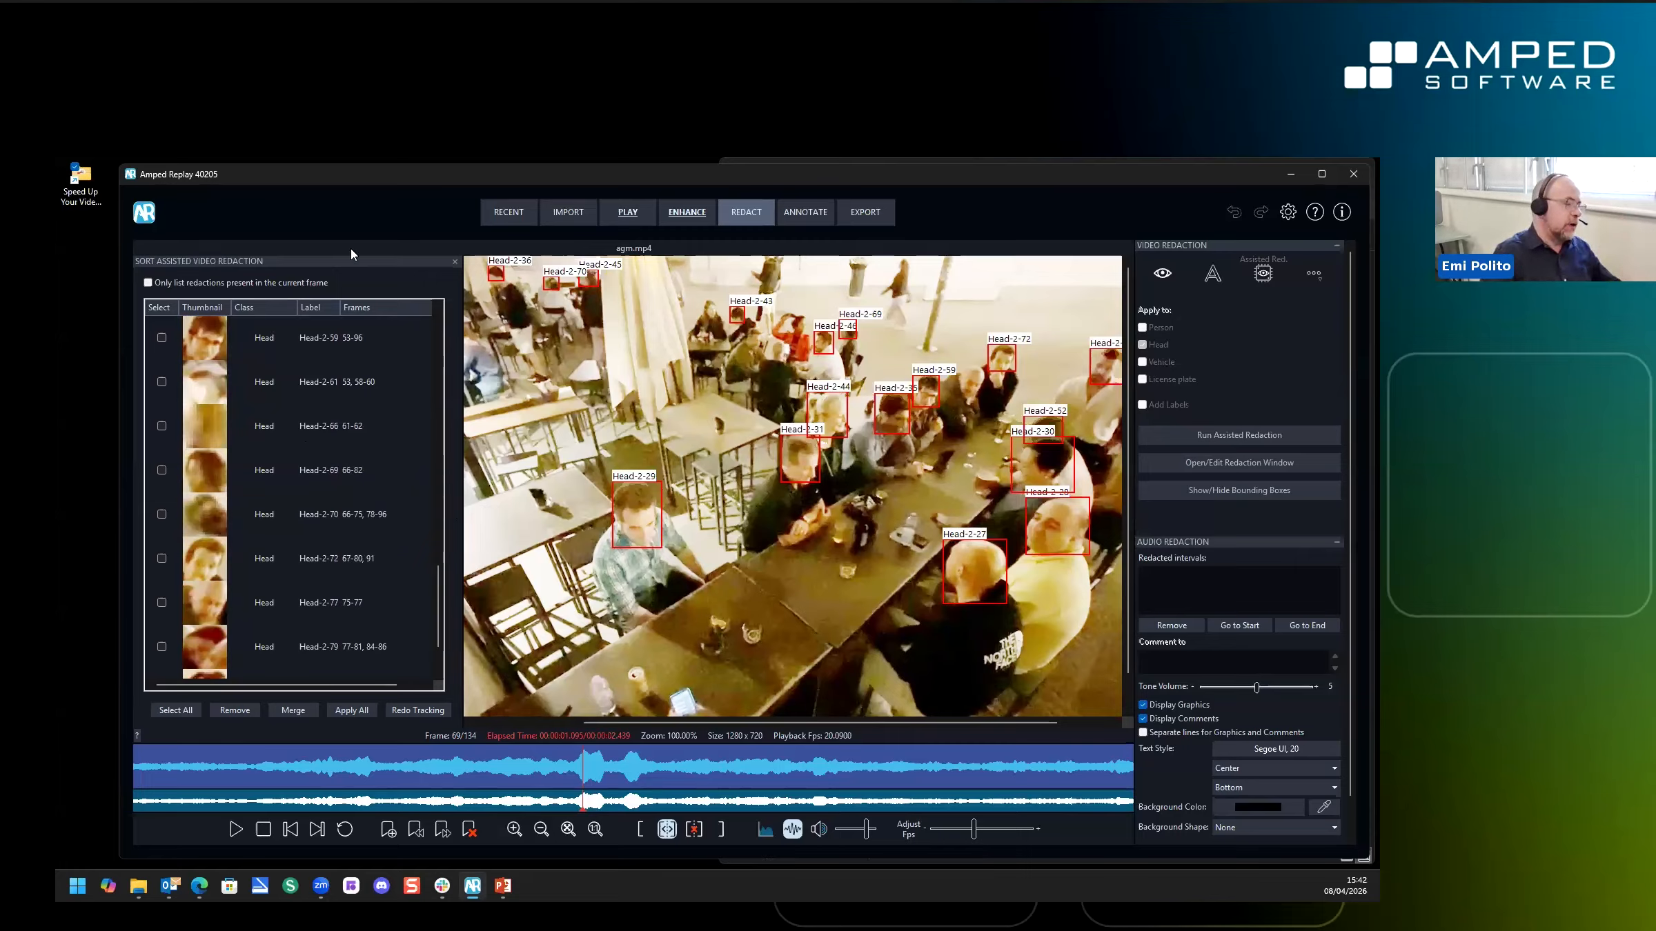
List only the redactions present in the current frame and check the list at frames 74 and 82
{"action": "key", "text": "ctrl"}
{"action": "key", "text": "ctrl"}
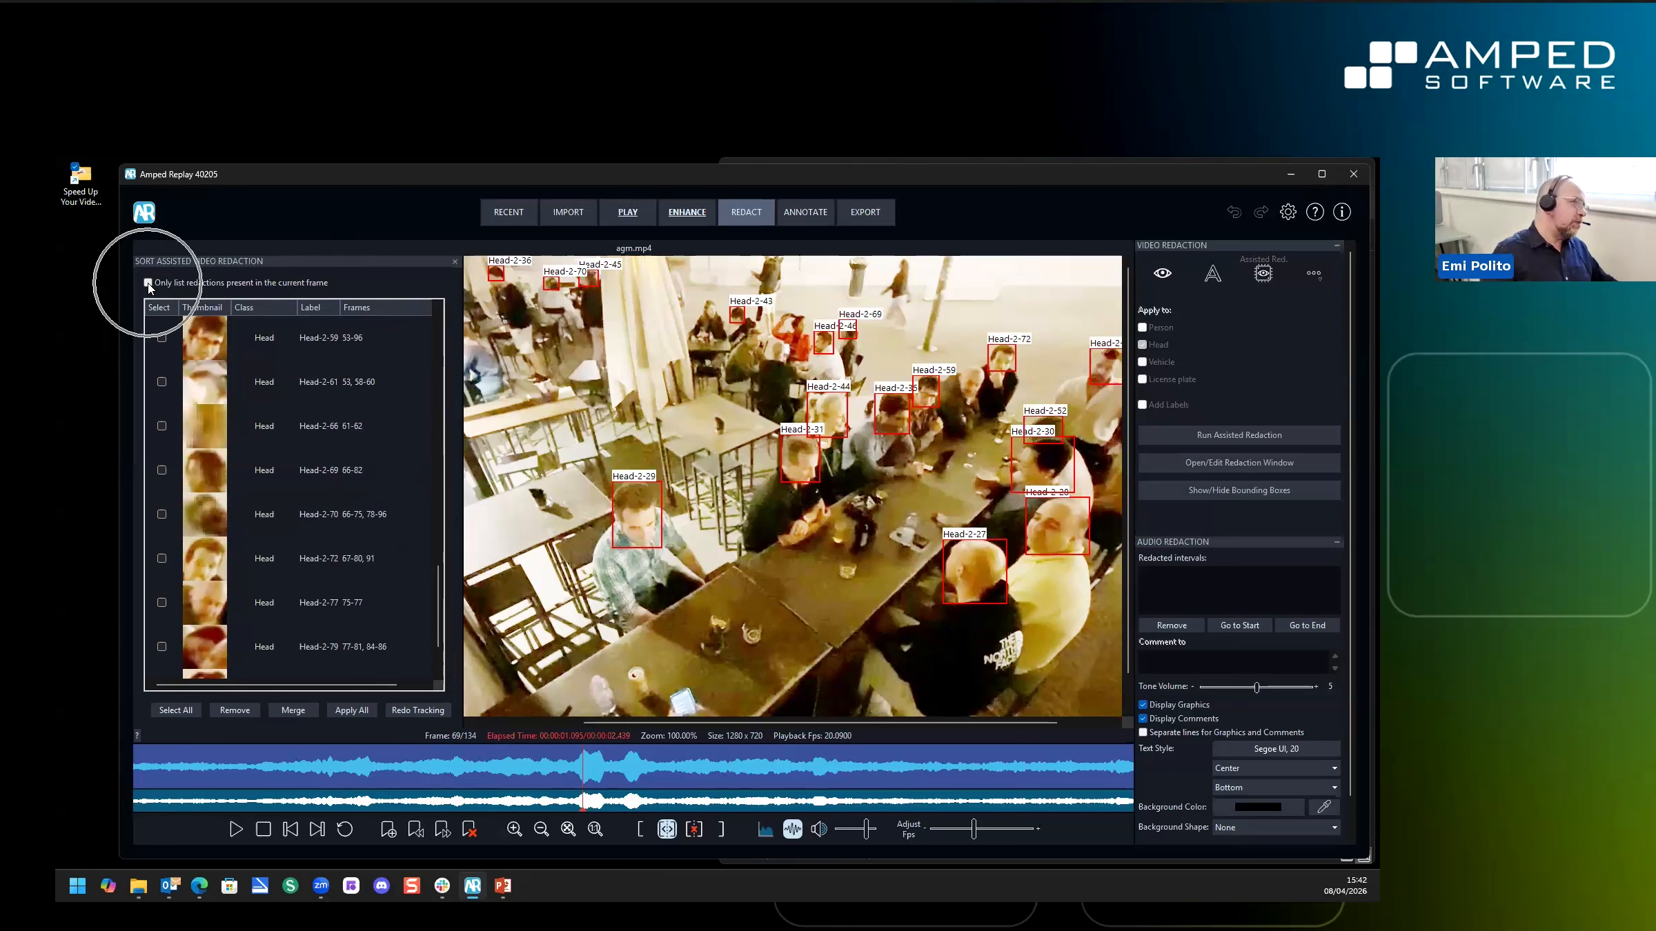
{"action": "left_click", "coordinate": [148, 283]}
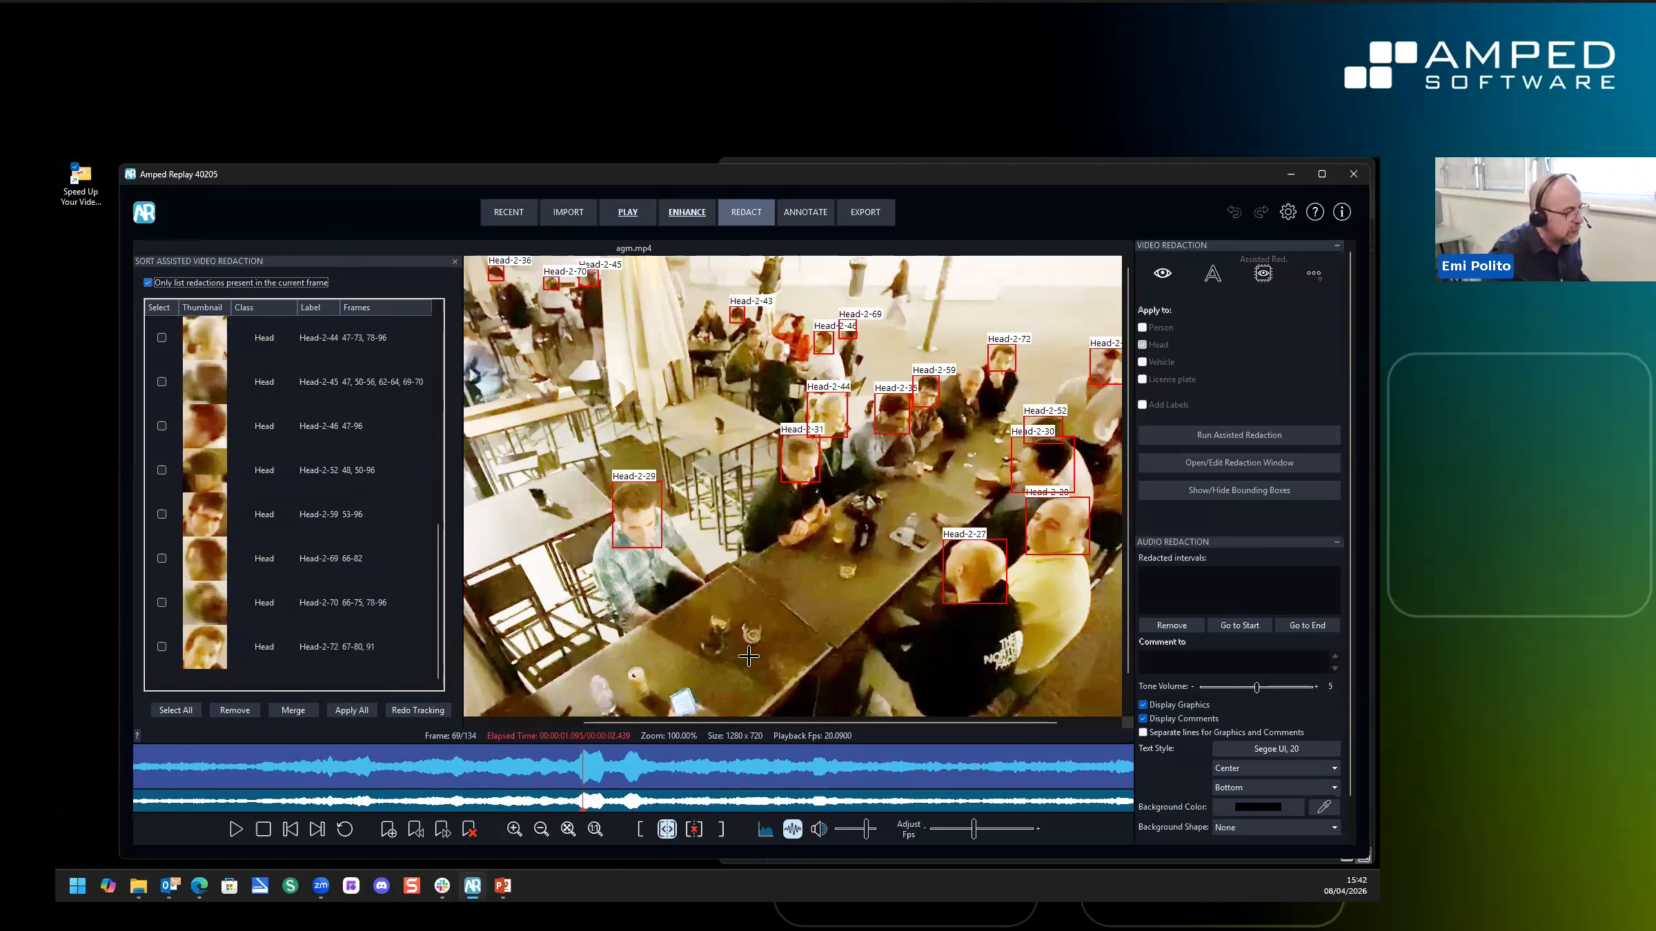
{"action": "left_click", "coordinate": [683, 773]}
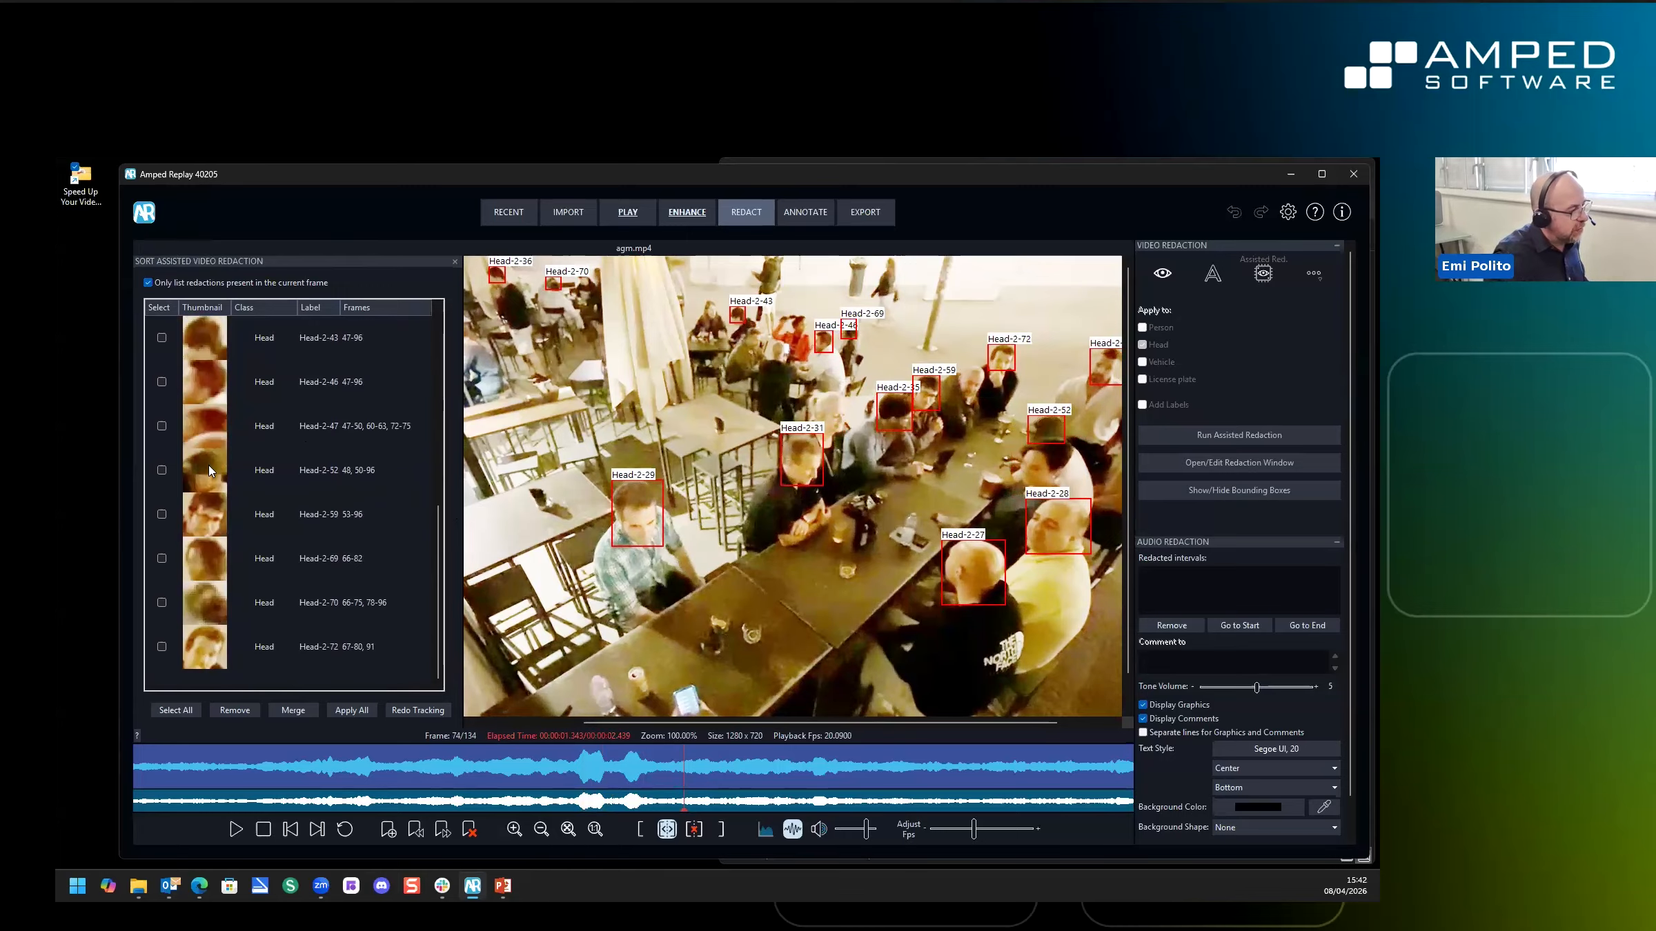
{"action": "left_click", "coordinate": [847, 790]}
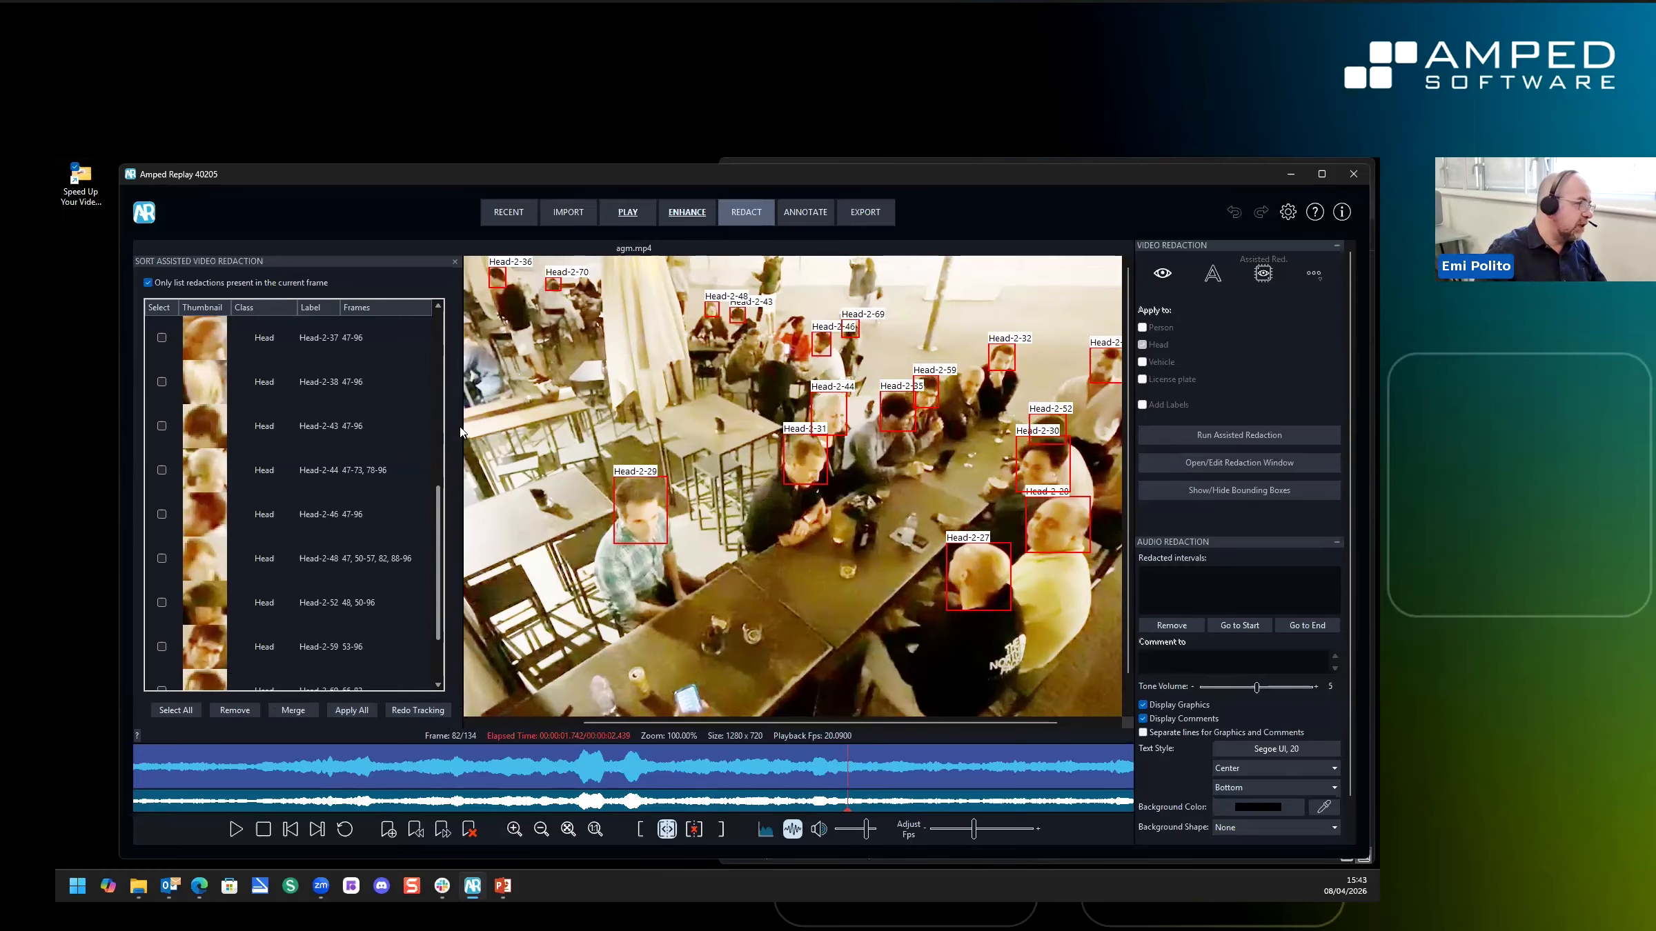
Go through the listed head redactions from Head-2-27 to Head-2-46, matching each entry with its highlighted box in the frame
{"action": "scroll", "coordinate": [438, 531], "scroll_direction": "up", "scroll_amount": 3}
{"action": "left_click", "coordinate": [338, 336]}
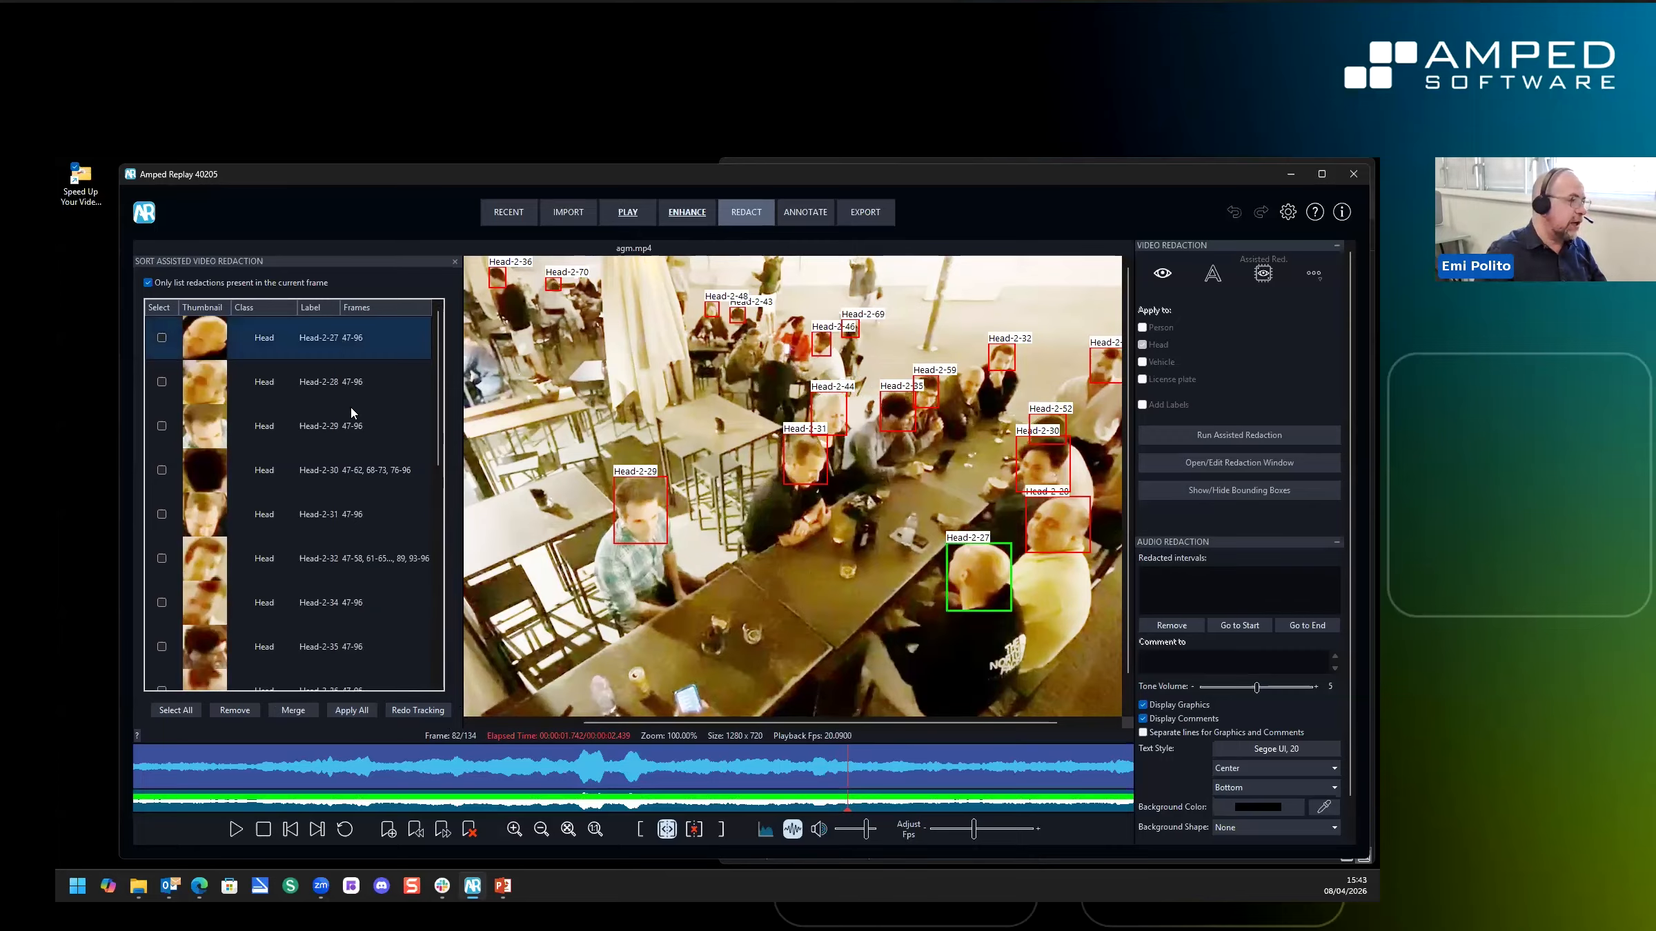
{"action": "key", "text": "Down"}
{"action": "key", "text": "Down"}
{"action": "key", "text": "Up"}
{"action": "key", "text": "Down"}
{"action": "key", "text": "Down"}
{"action": "key", "text": "Down"}
{"action": "key", "text": "Up"}
{"action": "key", "text": "Up"}
{"action": "key", "text": "Up"}
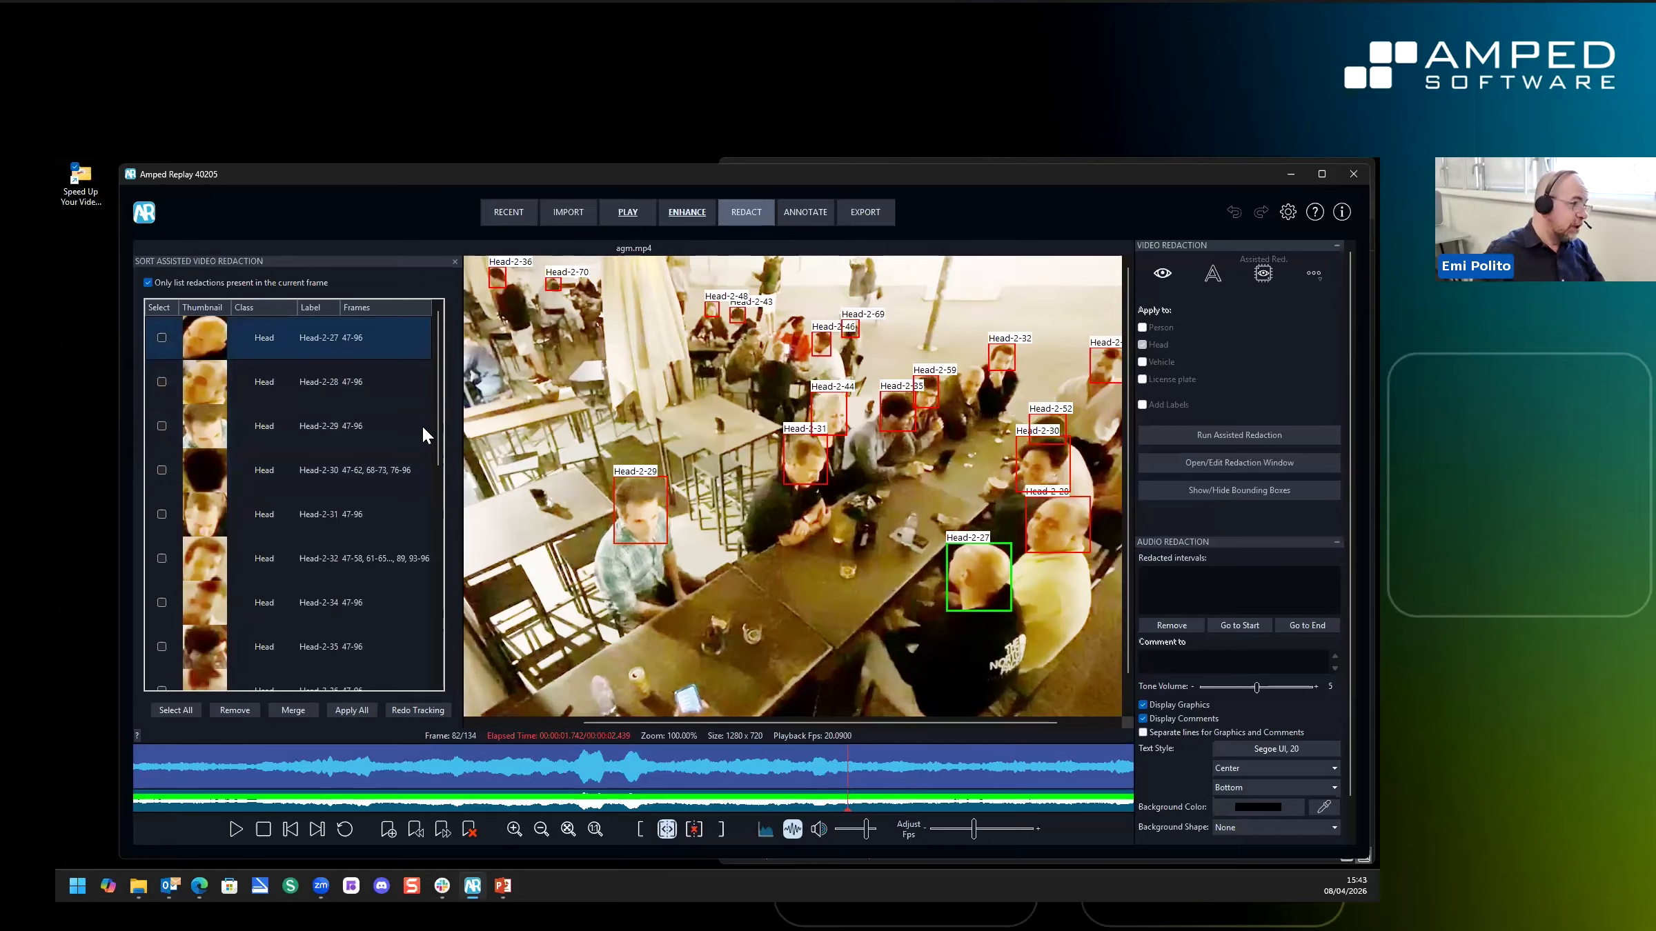
{"action": "key", "text": "Down"}
{"action": "key", "text": "Down"}
{"action": "key", "text": "Down"}
{"action": "key", "text": "Down"}
{"action": "key", "text": "Down"}
{"action": "key", "text": "Down"}
{"action": "key", "text": "Down"}
{"action": "key", "text": "Down"}
{"action": "key", "text": "Down"}
{"action": "key", "text": "Down"}
{"action": "key", "text": "Down"}
{"action": "key", "text": "Down"}
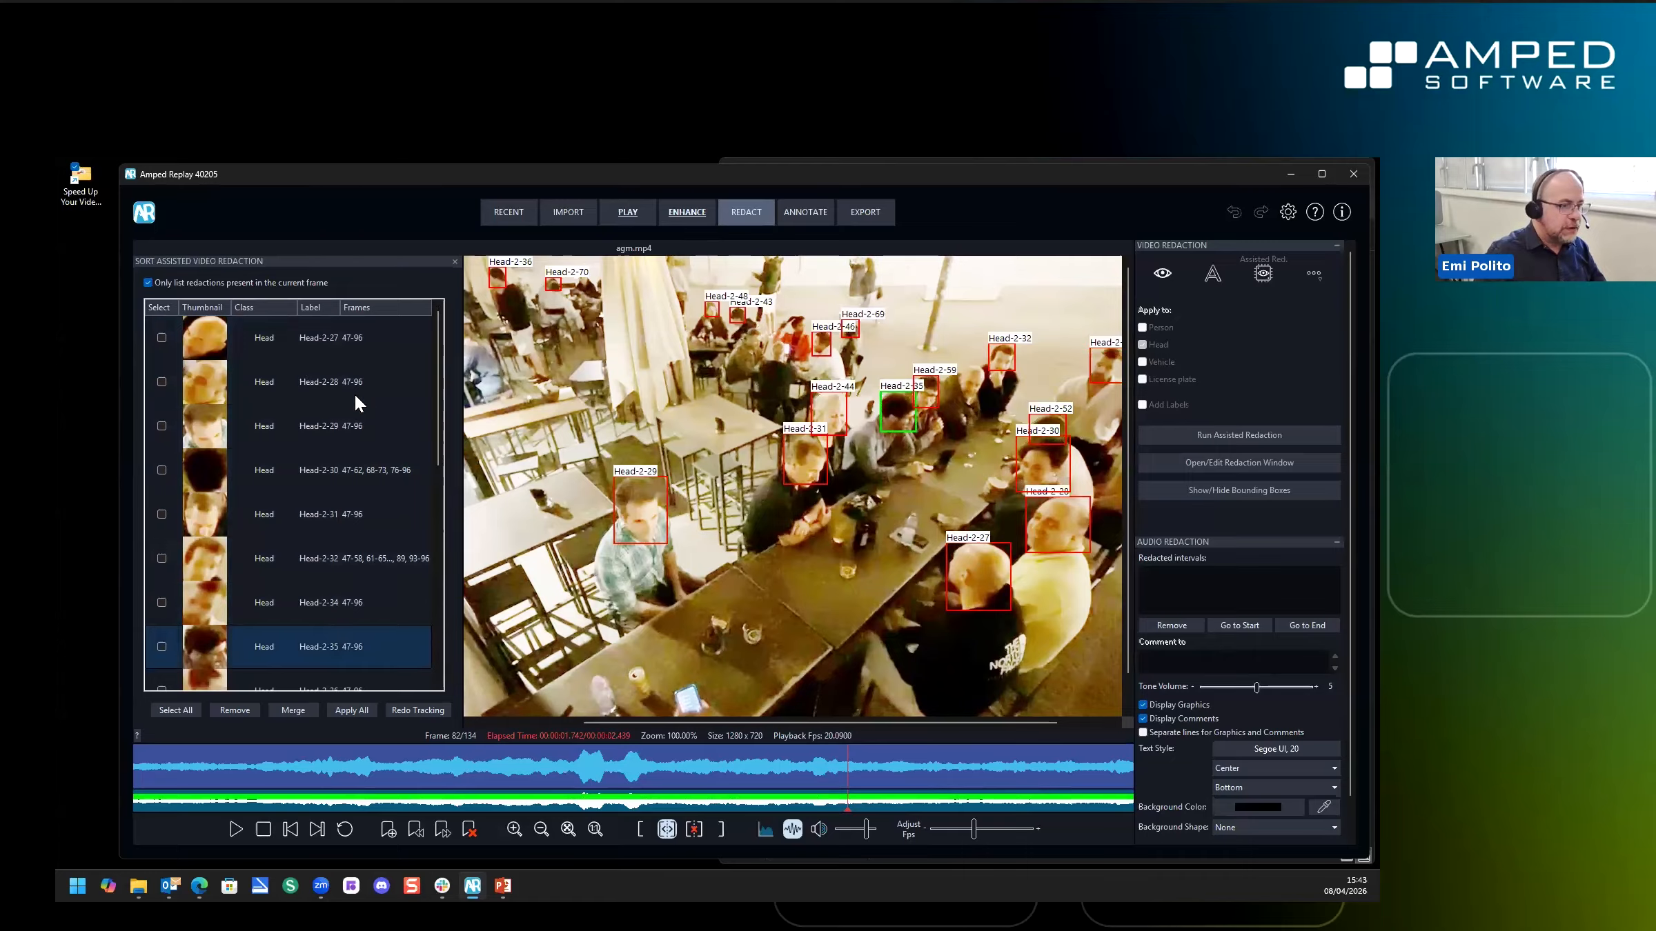
{"action": "key", "text": "Down"}
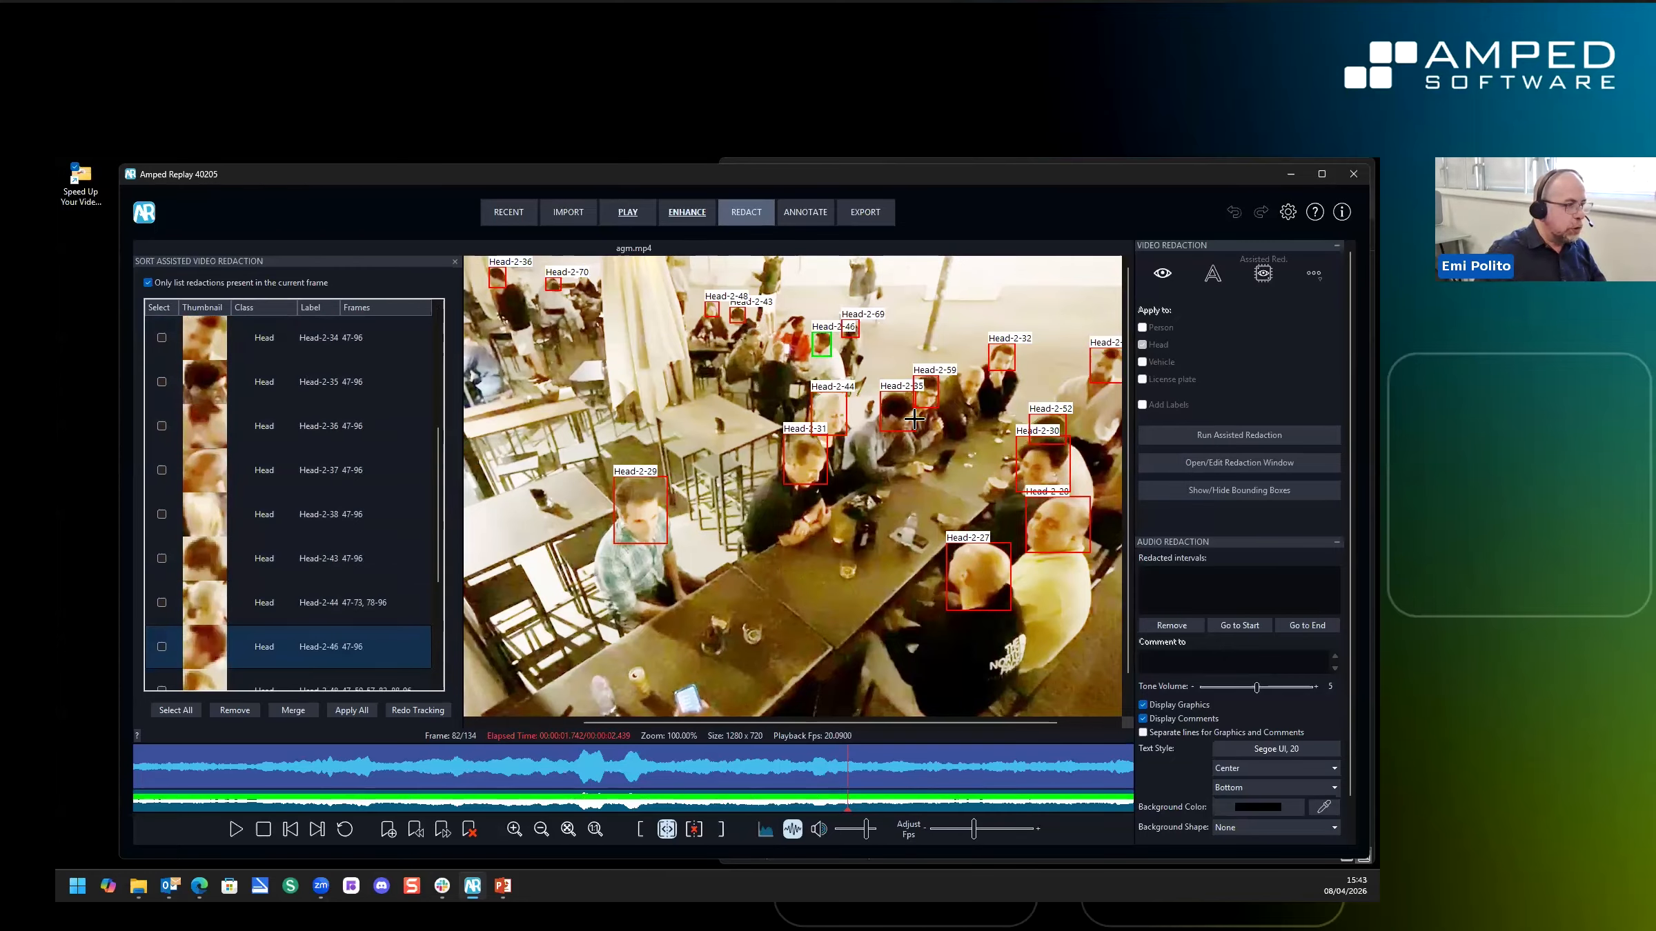
Remove the Head-2-44 redaction covering the light-haired woman behind the table from the assisted redaction list
{"action": "scroll", "coordinate": [847, 393], "scroll_direction": "up", "scroll_amount": 2}
{"action": "scroll", "coordinate": [847, 393], "scroll_direction": "up", "scroll_amount": 1}
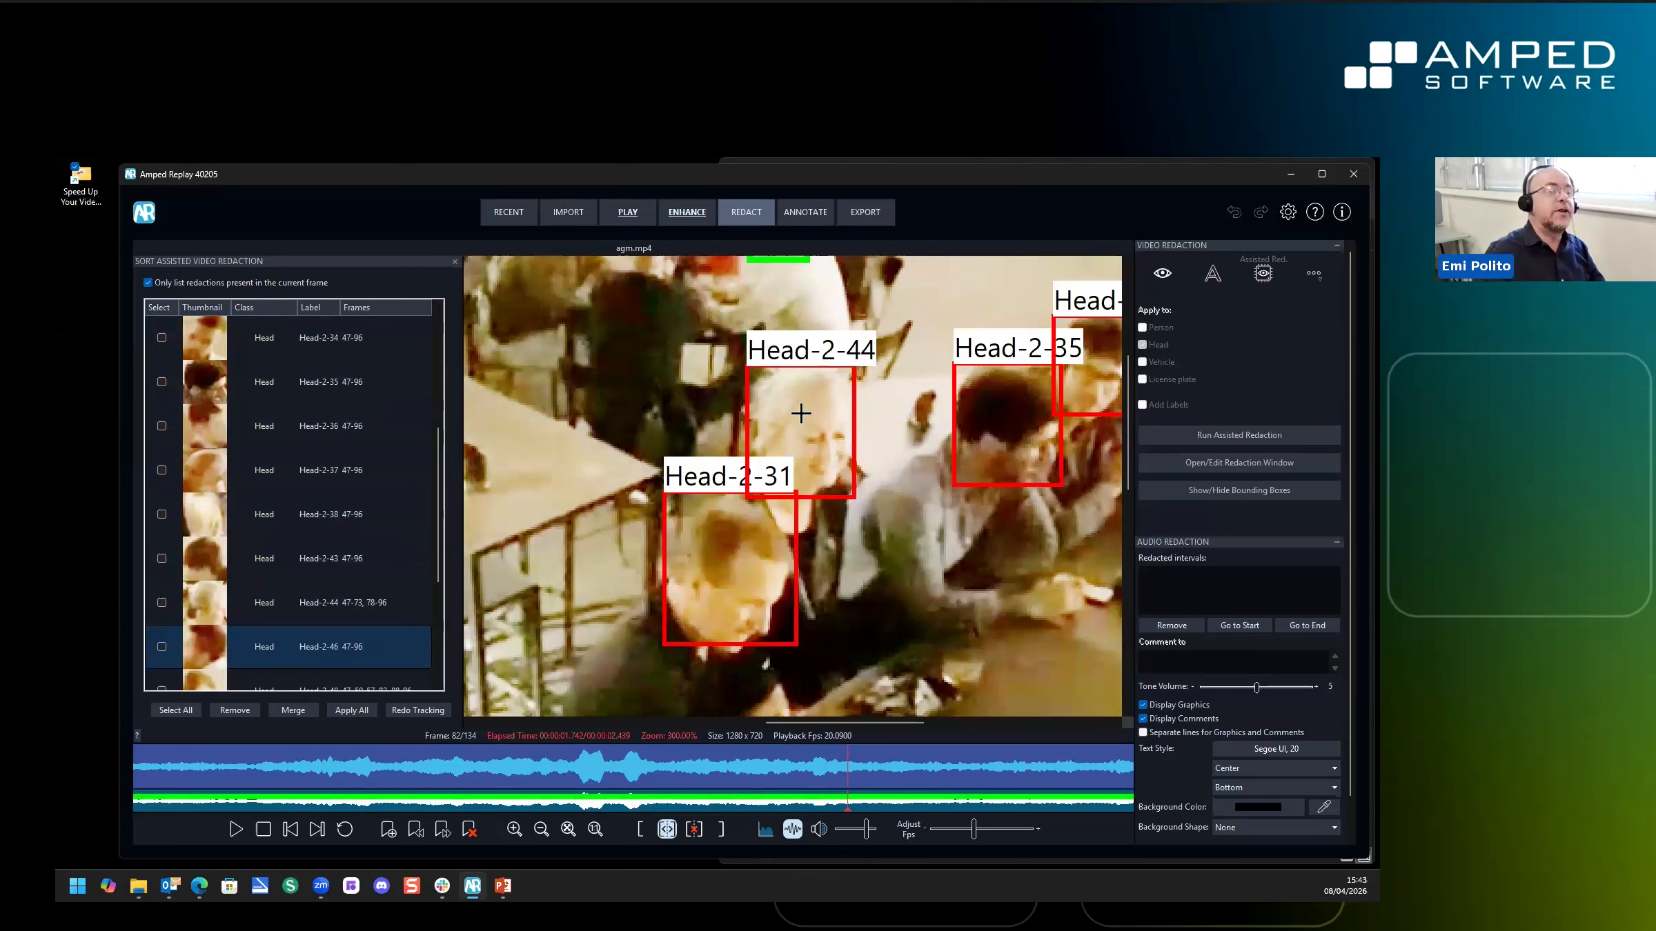
{"action": "left_click", "coordinate": [310, 604]}
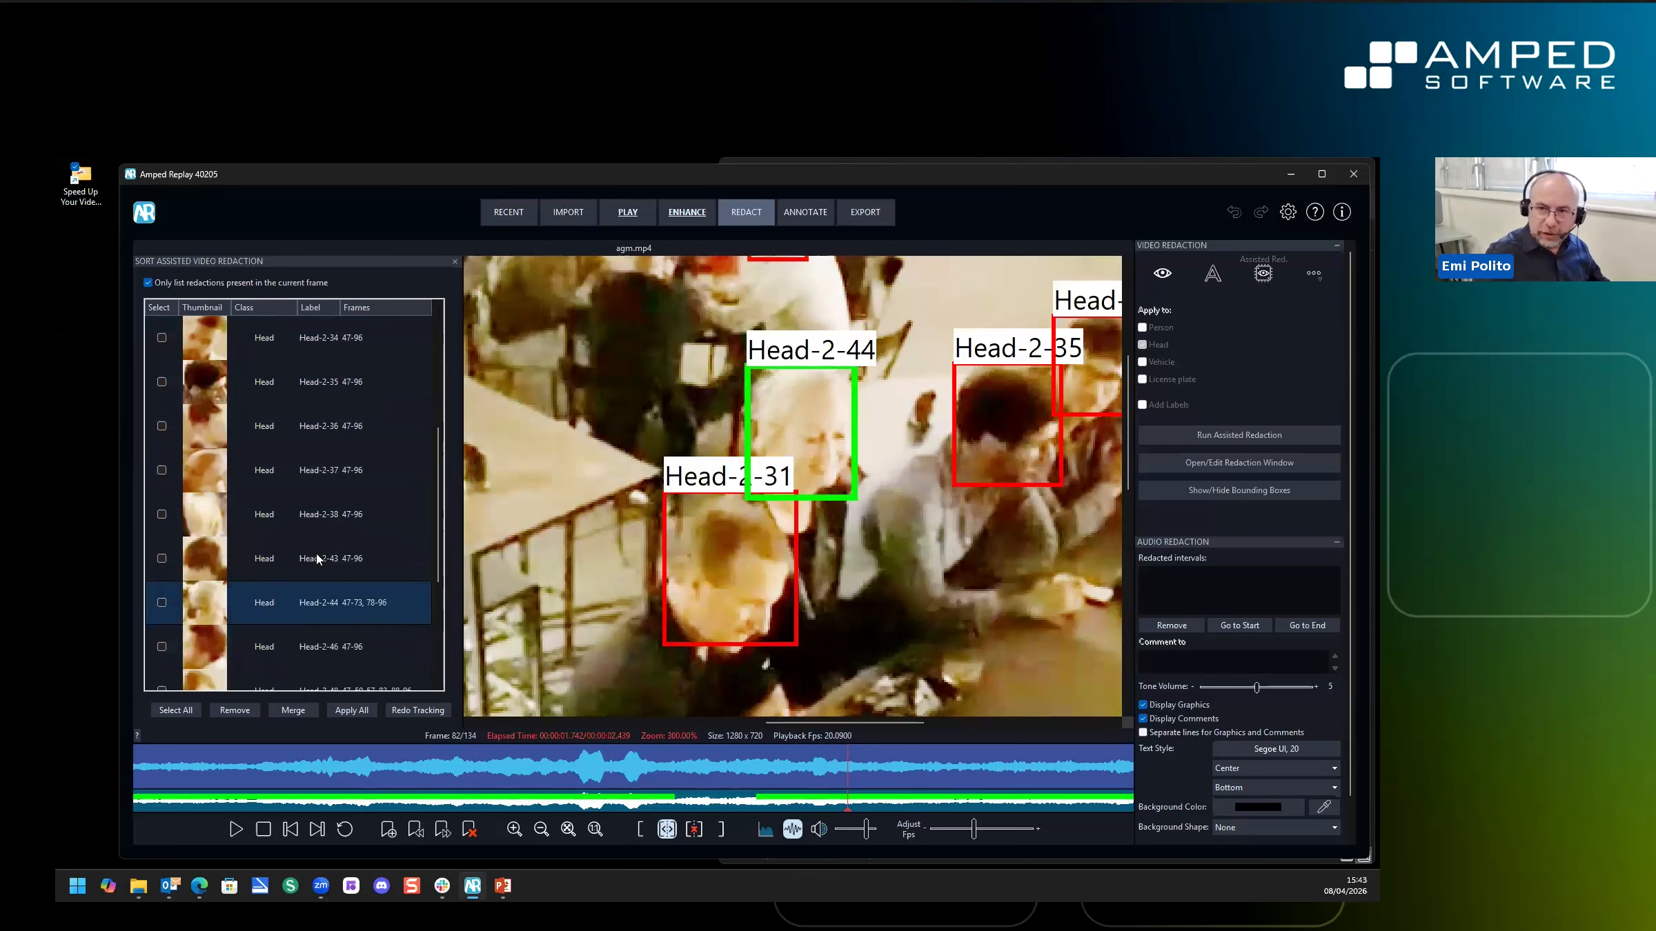
{"action": "scroll", "coordinate": [352, 557], "scroll_direction": "down", "scroll_amount": 1}
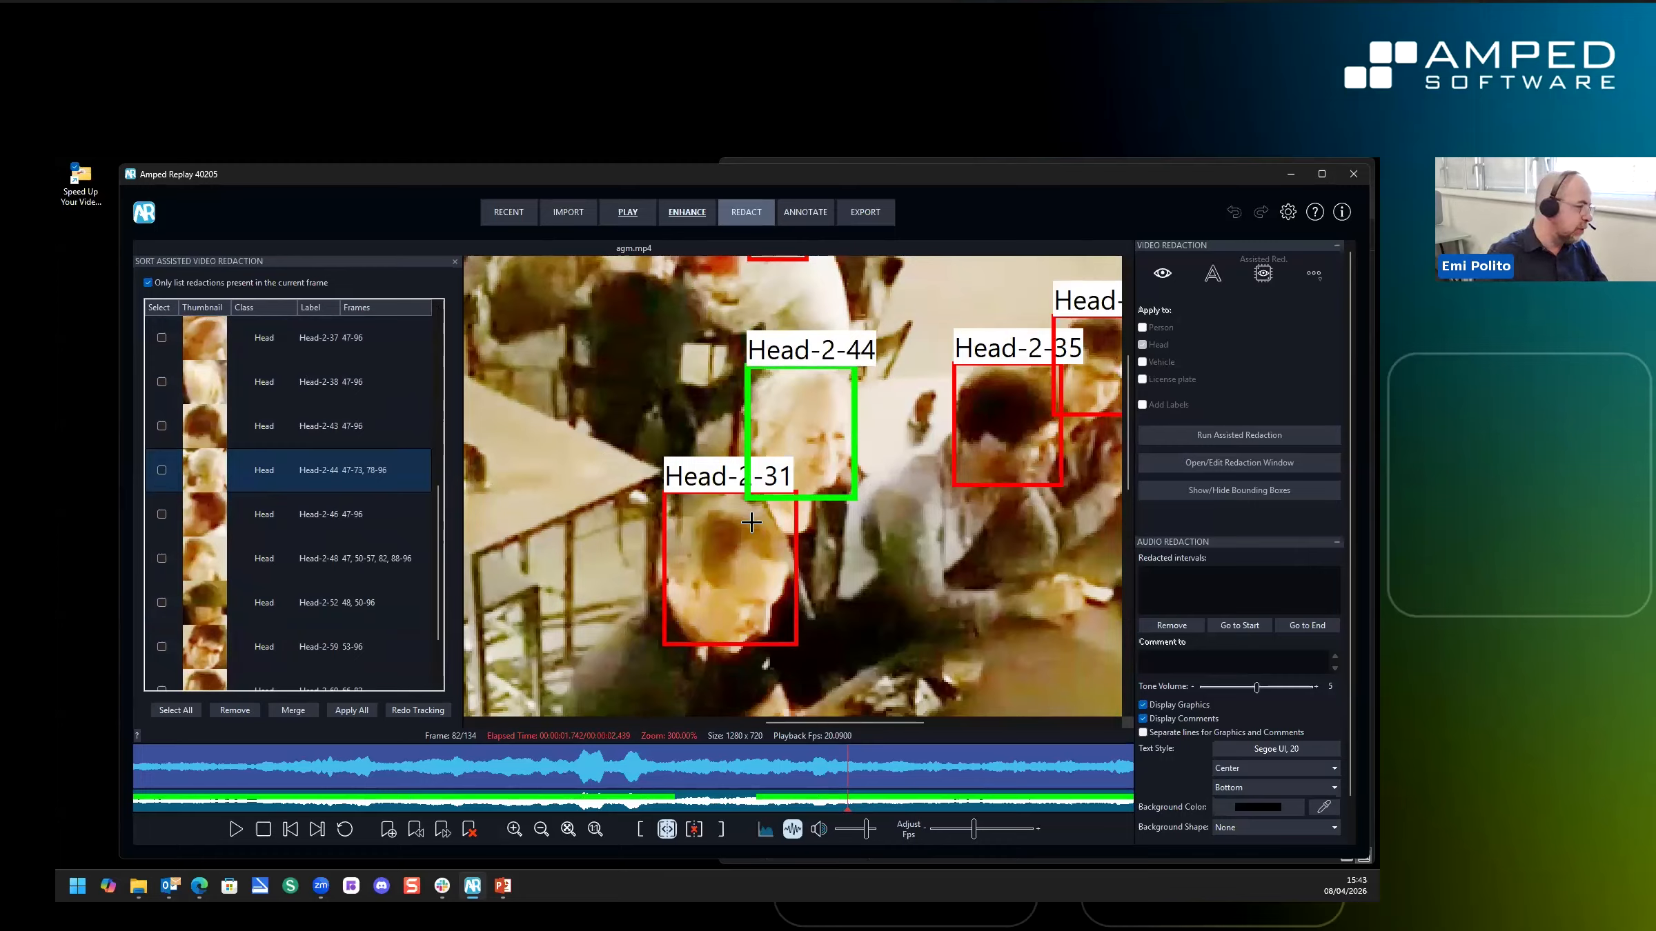
{"action": "left_click", "coordinate": [162, 470]}
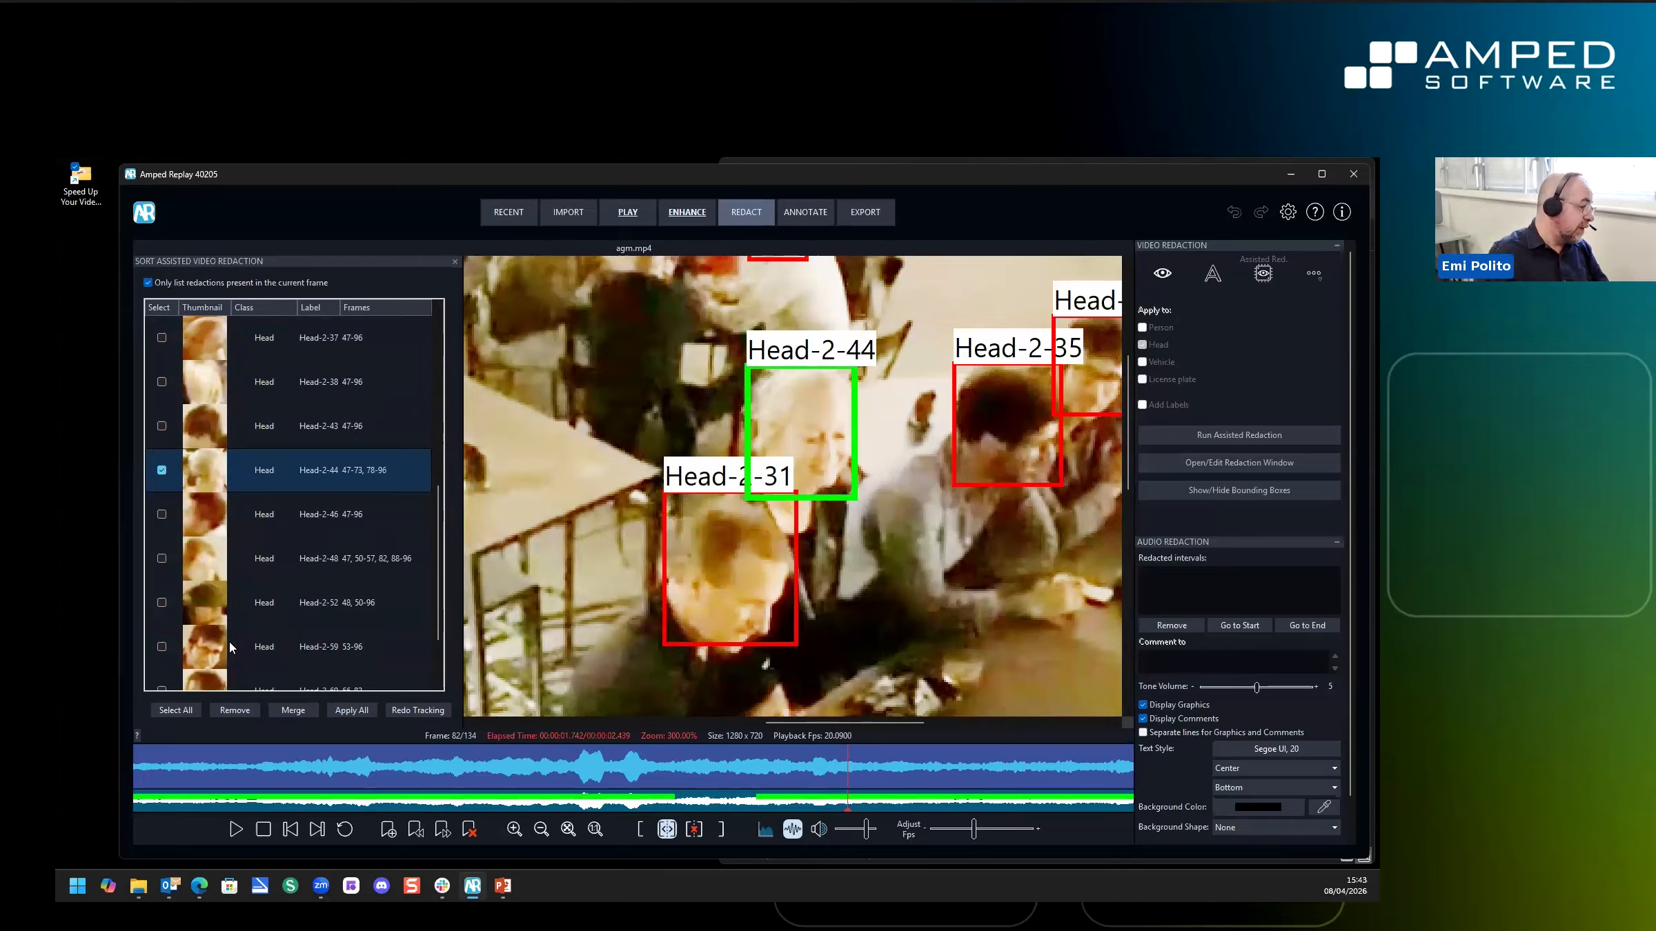
{"action": "left_click", "coordinate": [234, 711]}
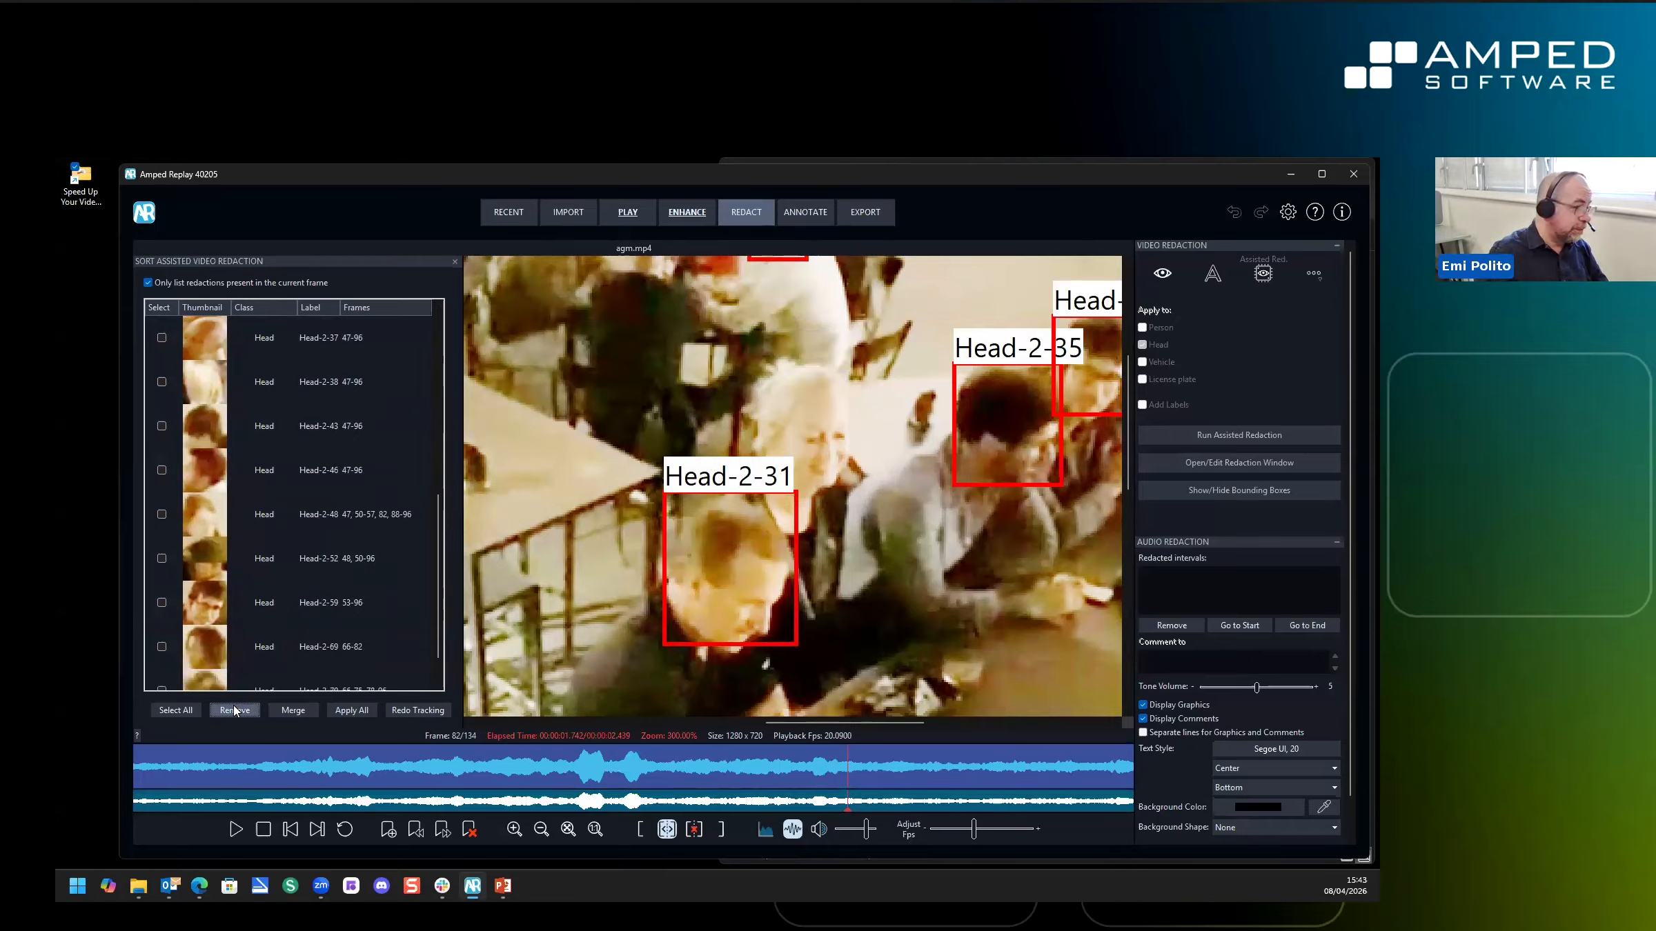
{"action": "scroll", "coordinate": [666, 498], "scroll_direction": "down", "scroll_amount": 2}
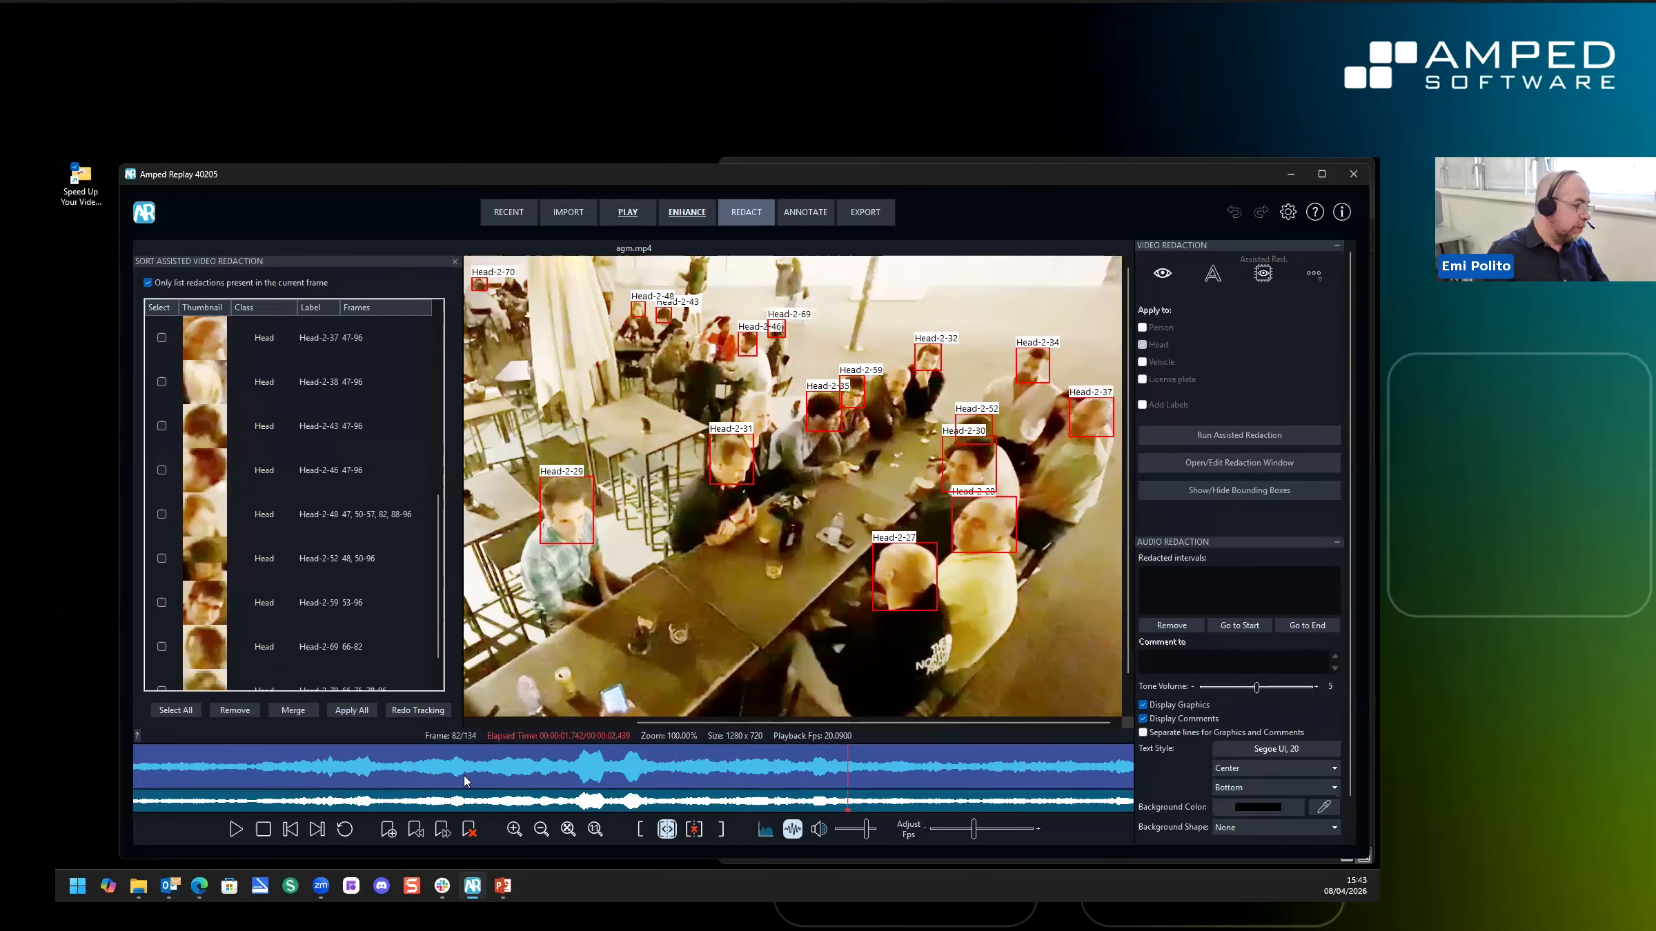
Move to frame 83 and apply all remaining assisted head redactions to the video
{"action": "left_click_drag", "start_coordinate": [463, 775], "coordinate": [786, 767]}
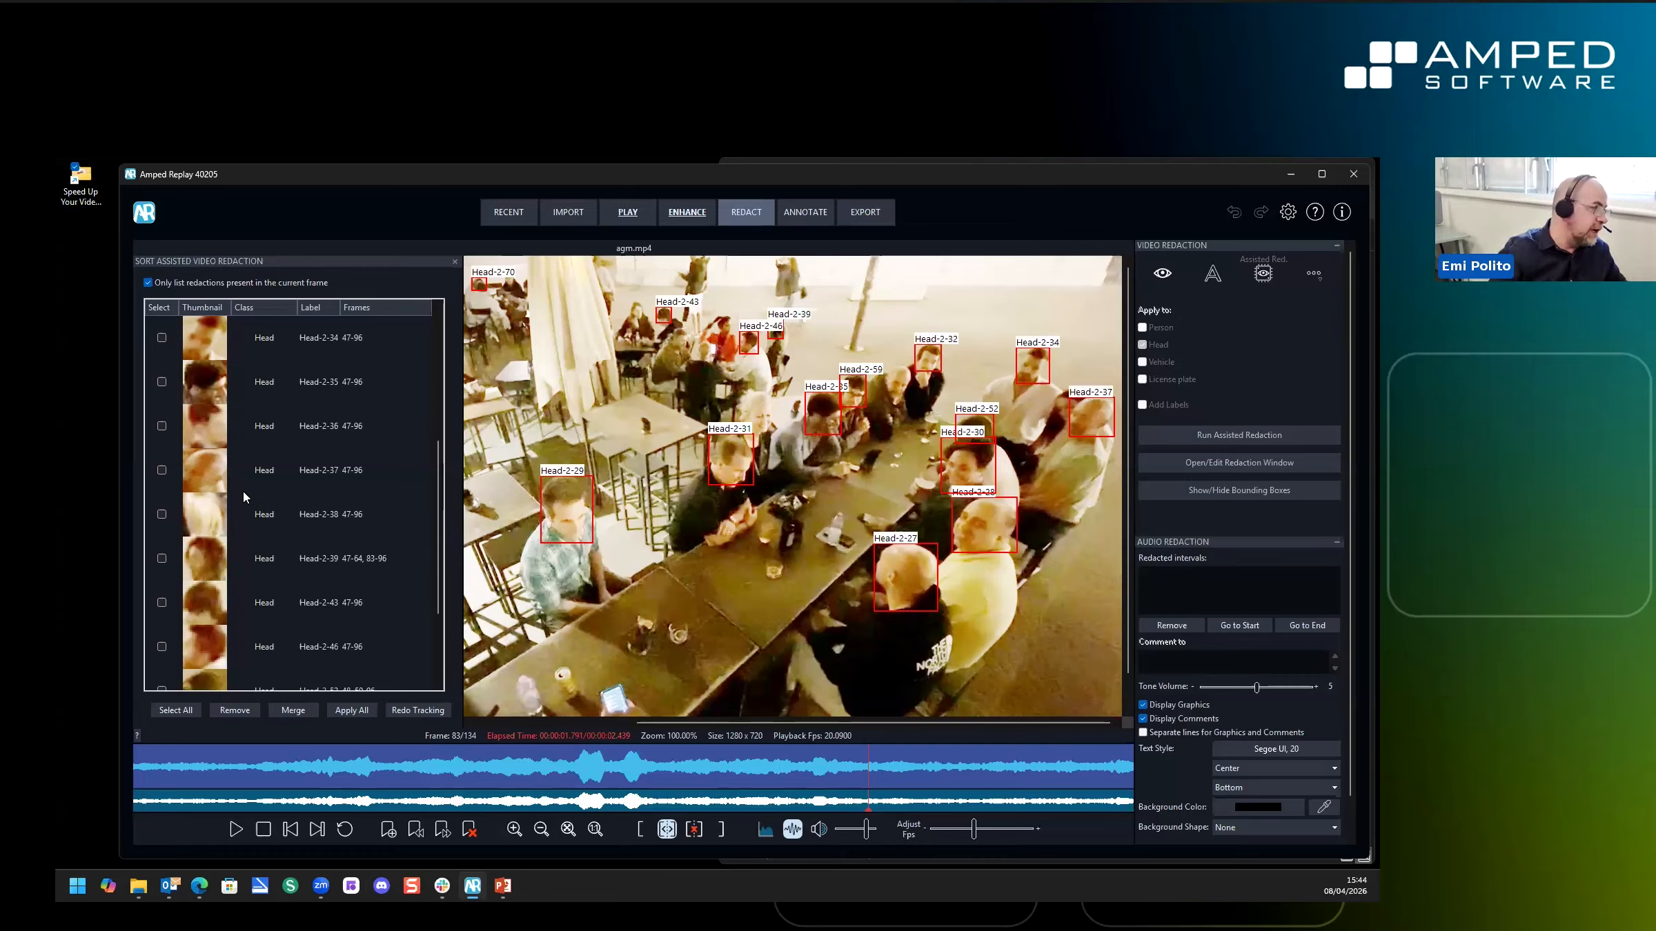
{"action": "left_click", "coordinate": [292, 712]}
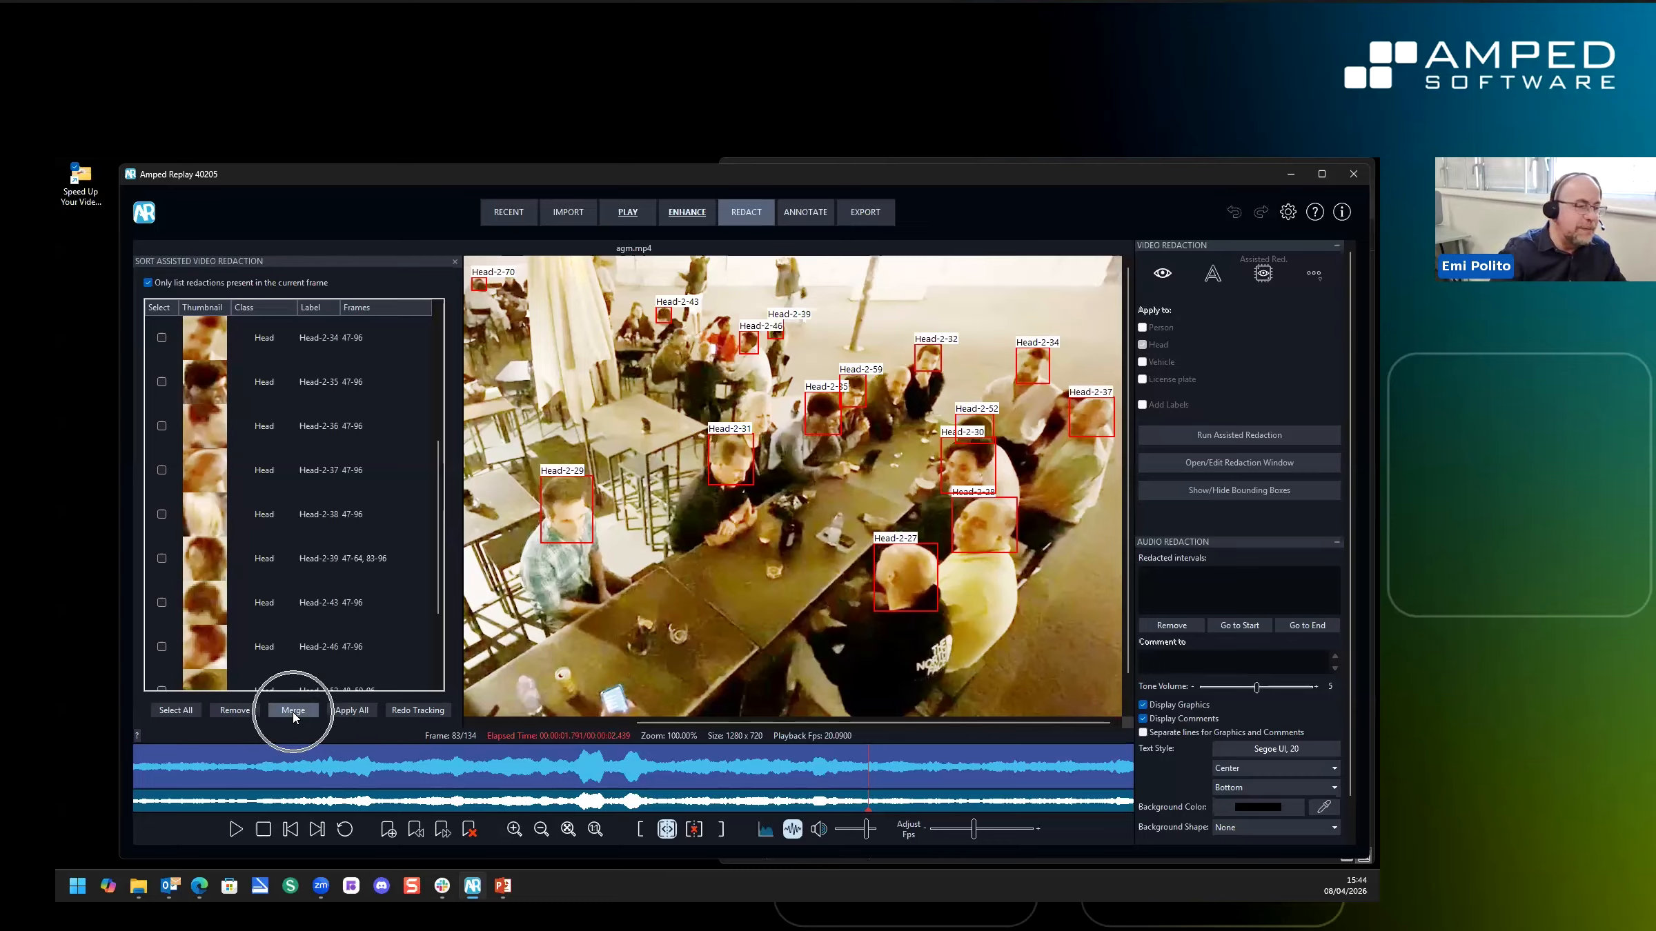
{"action": "left_click", "coordinate": [332, 483]}
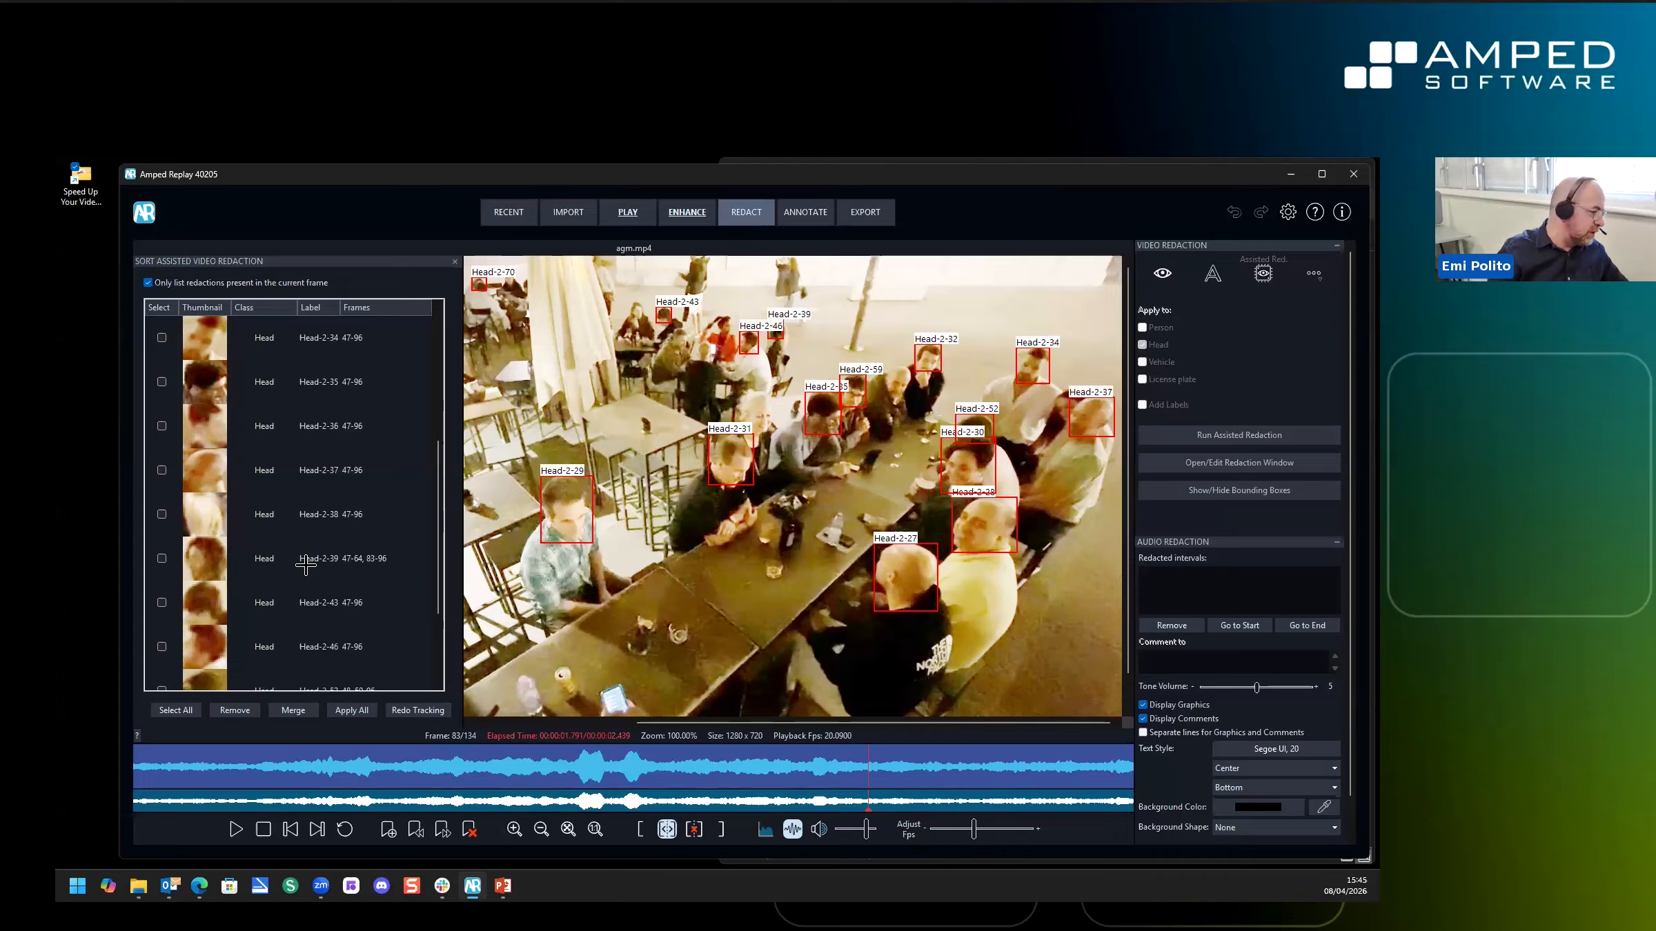
{"action": "left_click", "coordinate": [344, 709]}
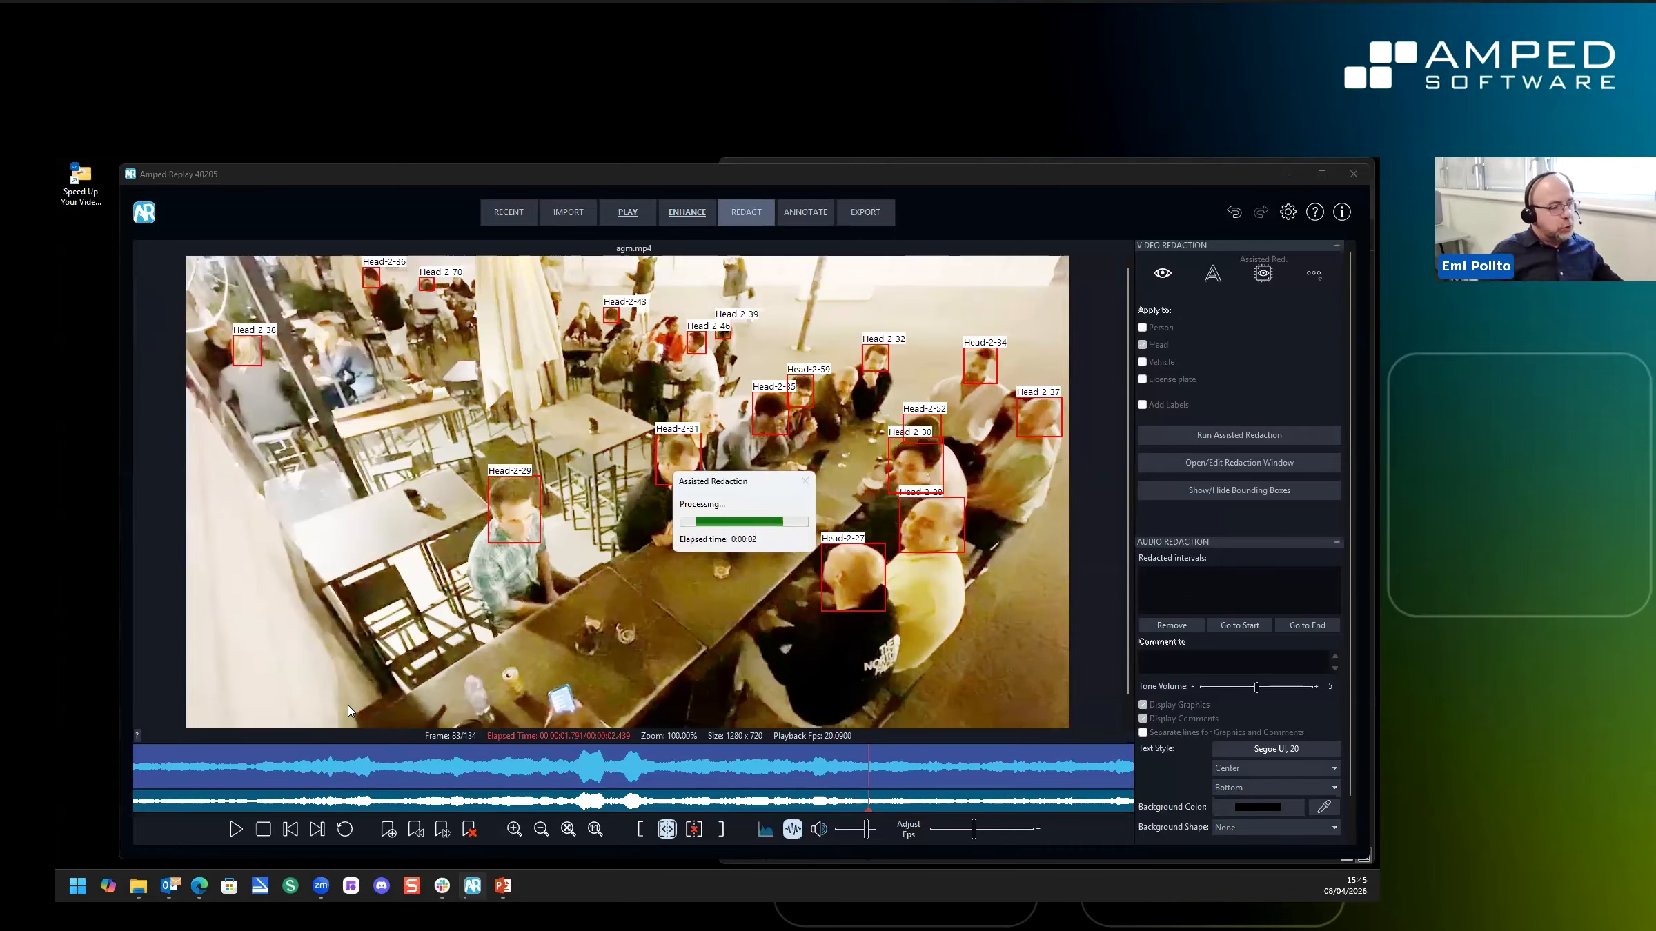
{"action": "left_click", "coordinate": [1163, 274]}
{"action": "left_click", "coordinate": [1163, 274]}
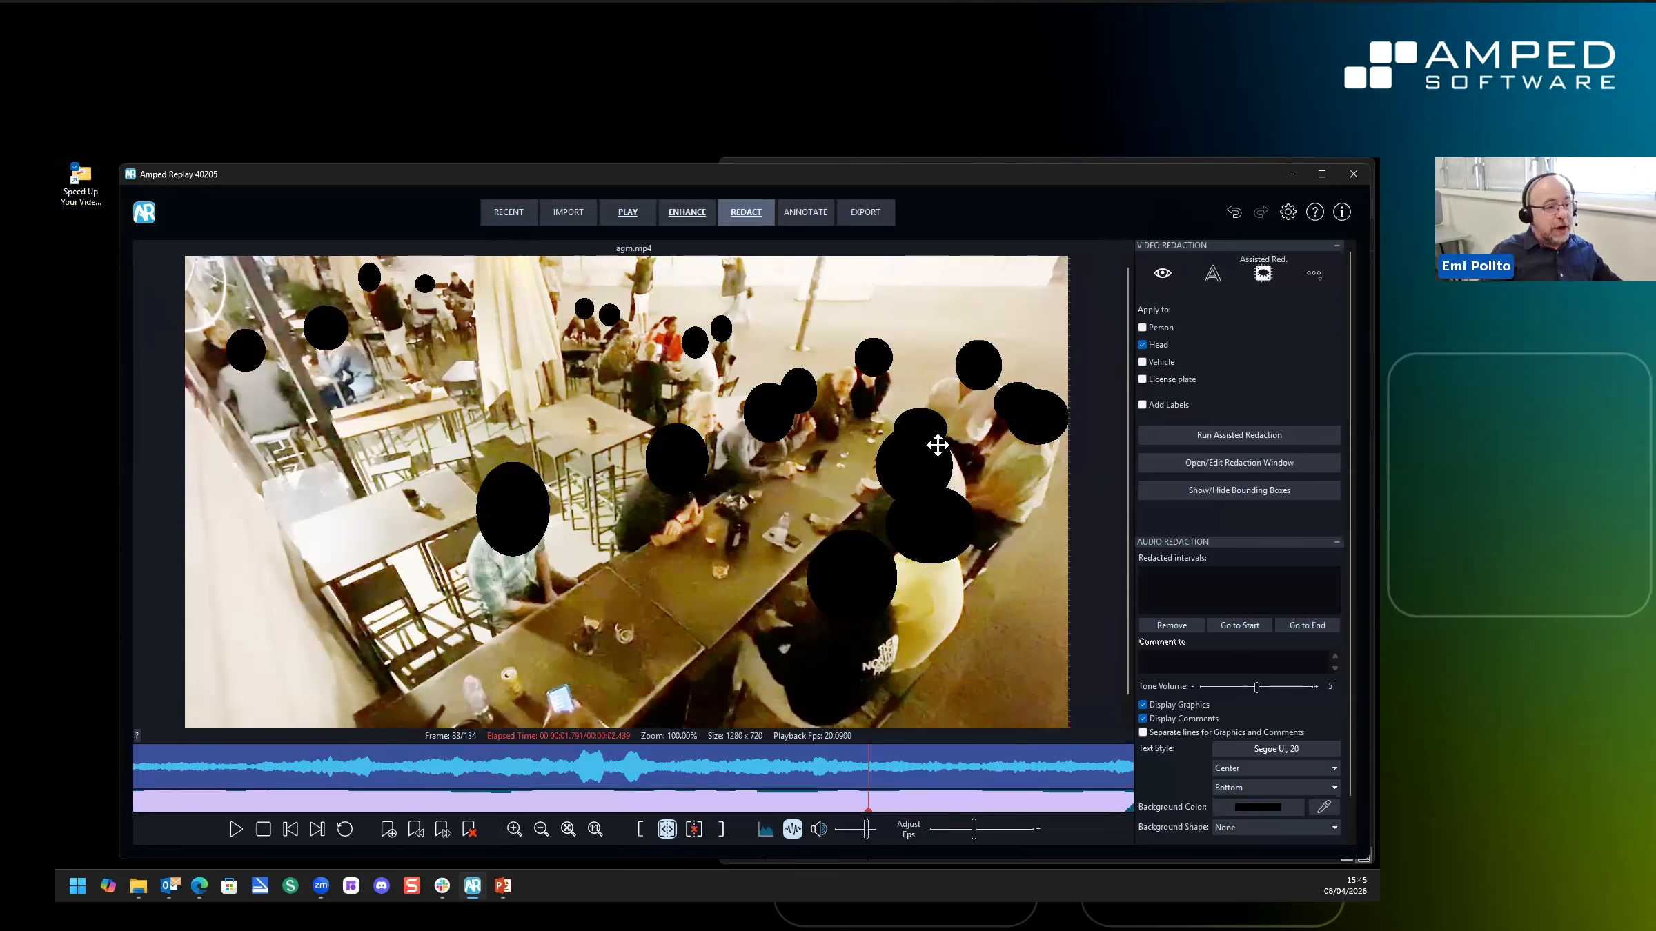
Change the effect to Pixelation on the redaction over the man's head in front of the light-haired woman
{"action": "left_click", "coordinate": [924, 465]}
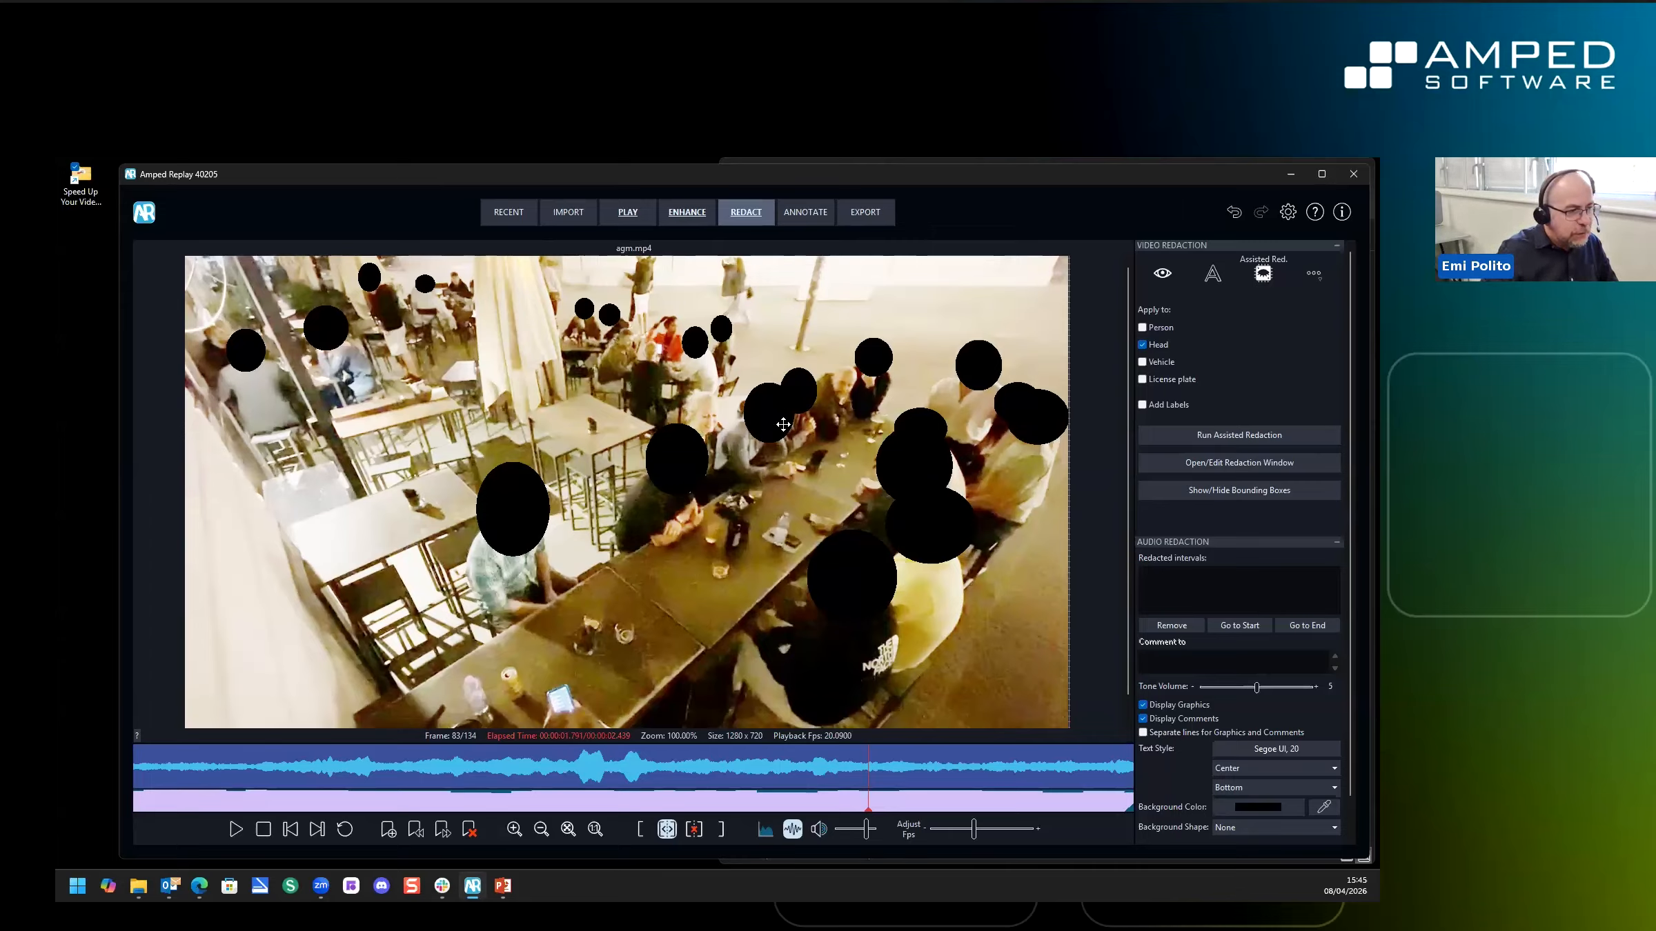
{"action": "left_click", "coordinate": [675, 476]}
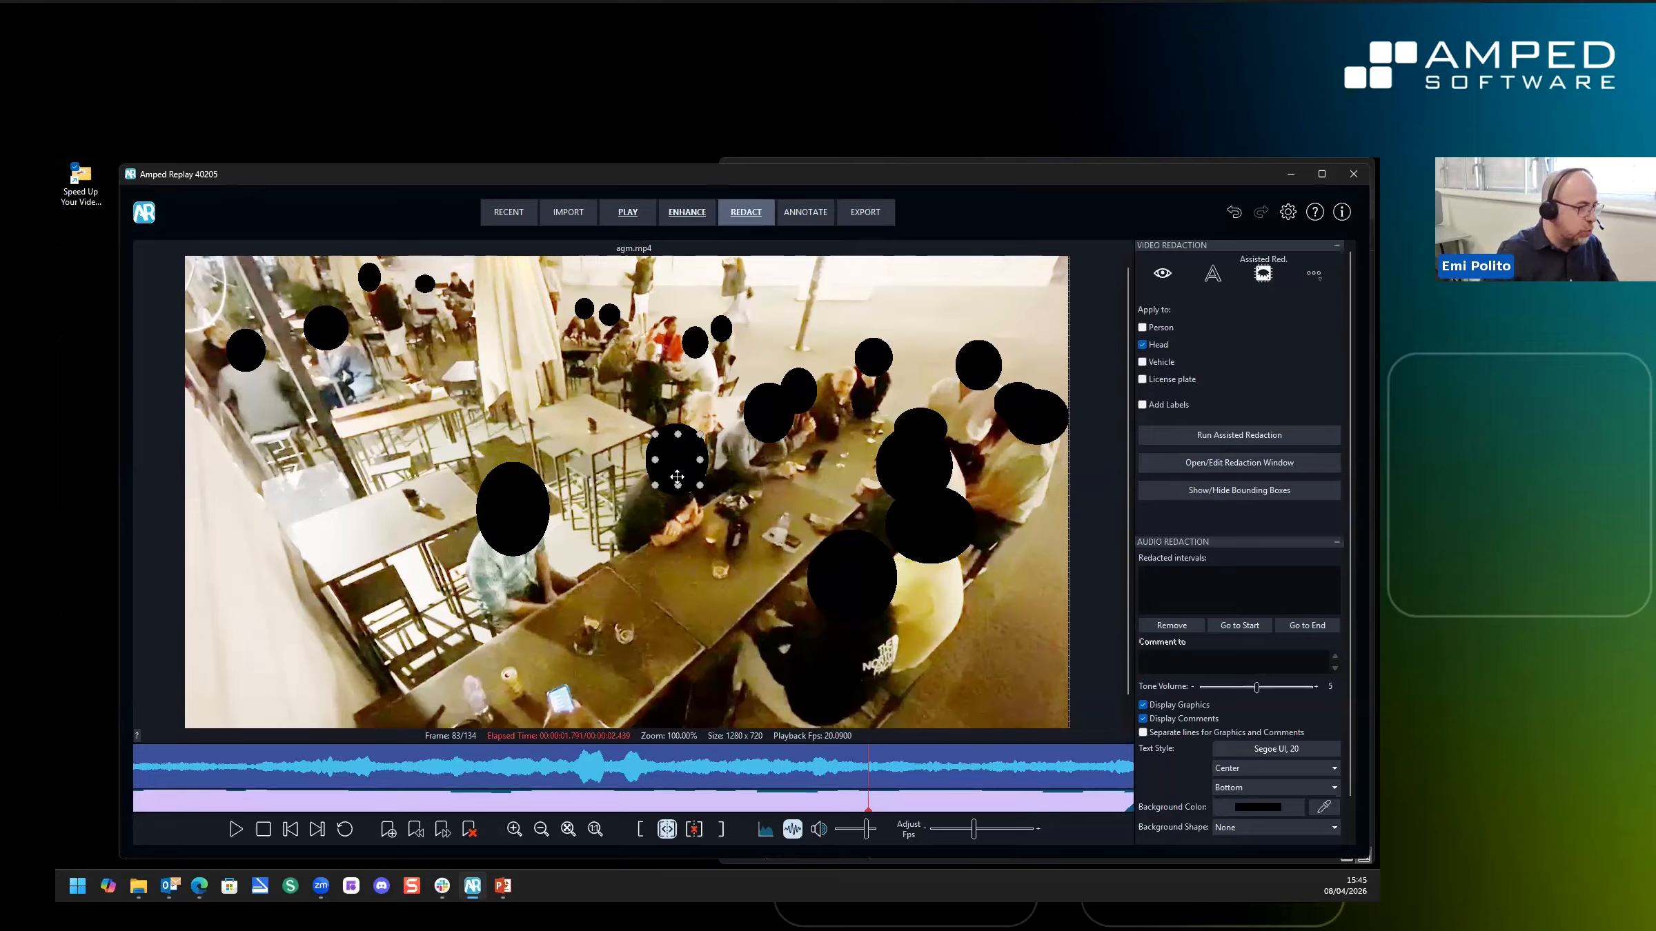
{"action": "left_click", "coordinate": [670, 467]}
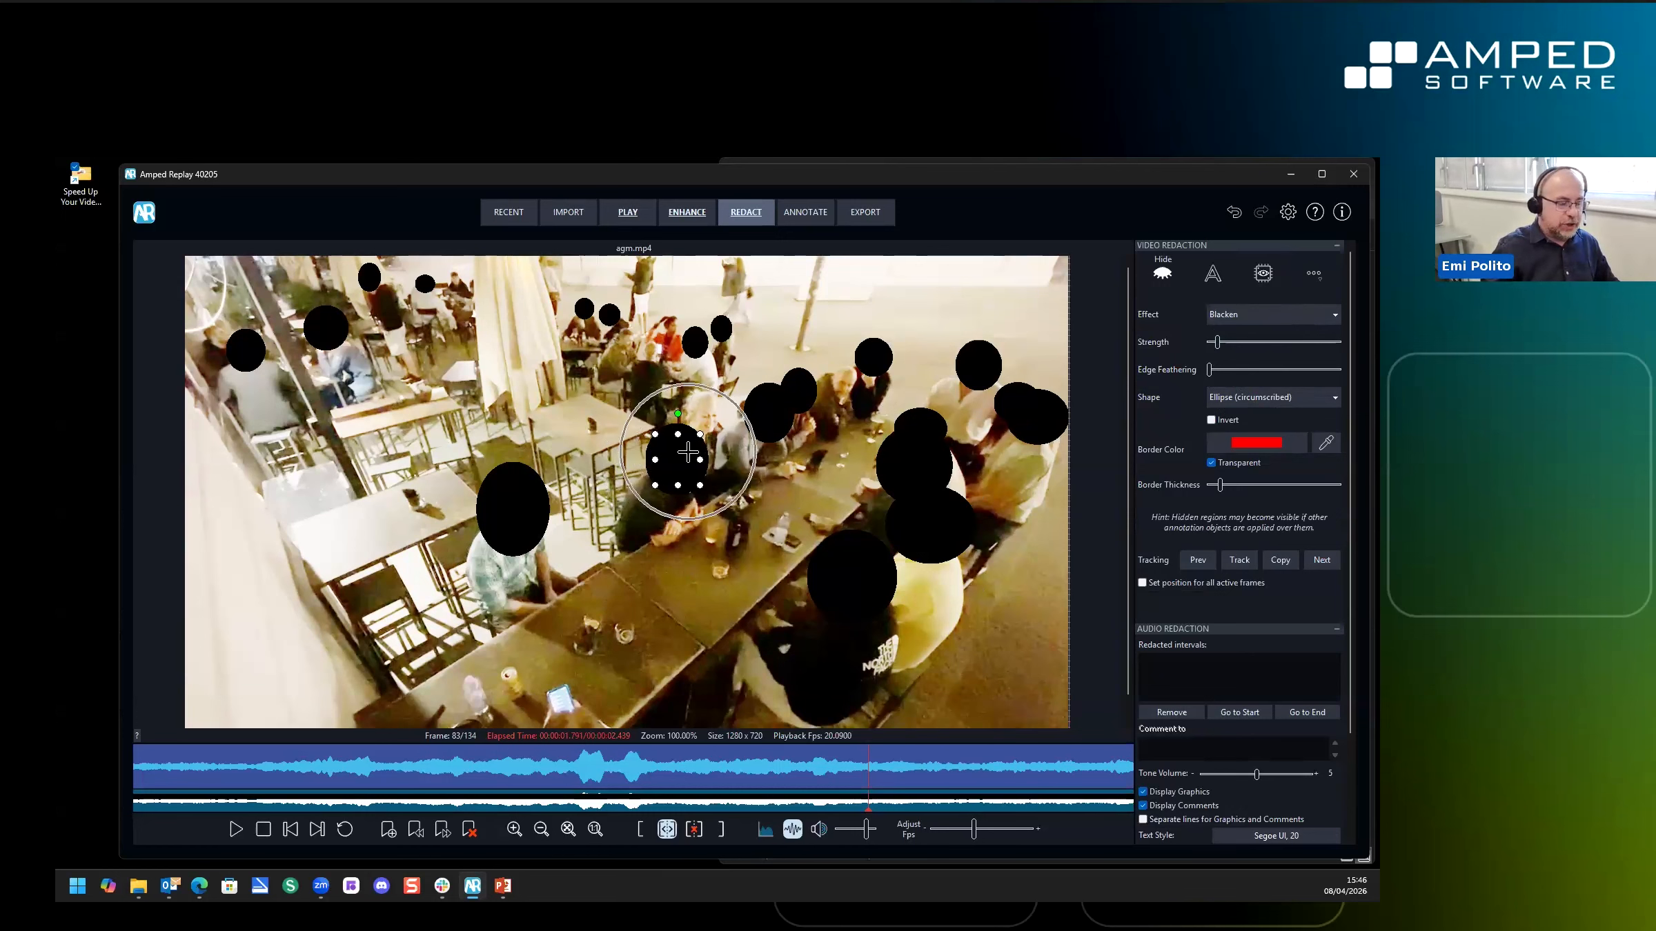
{"action": "left_click", "coordinate": [1267, 316]}
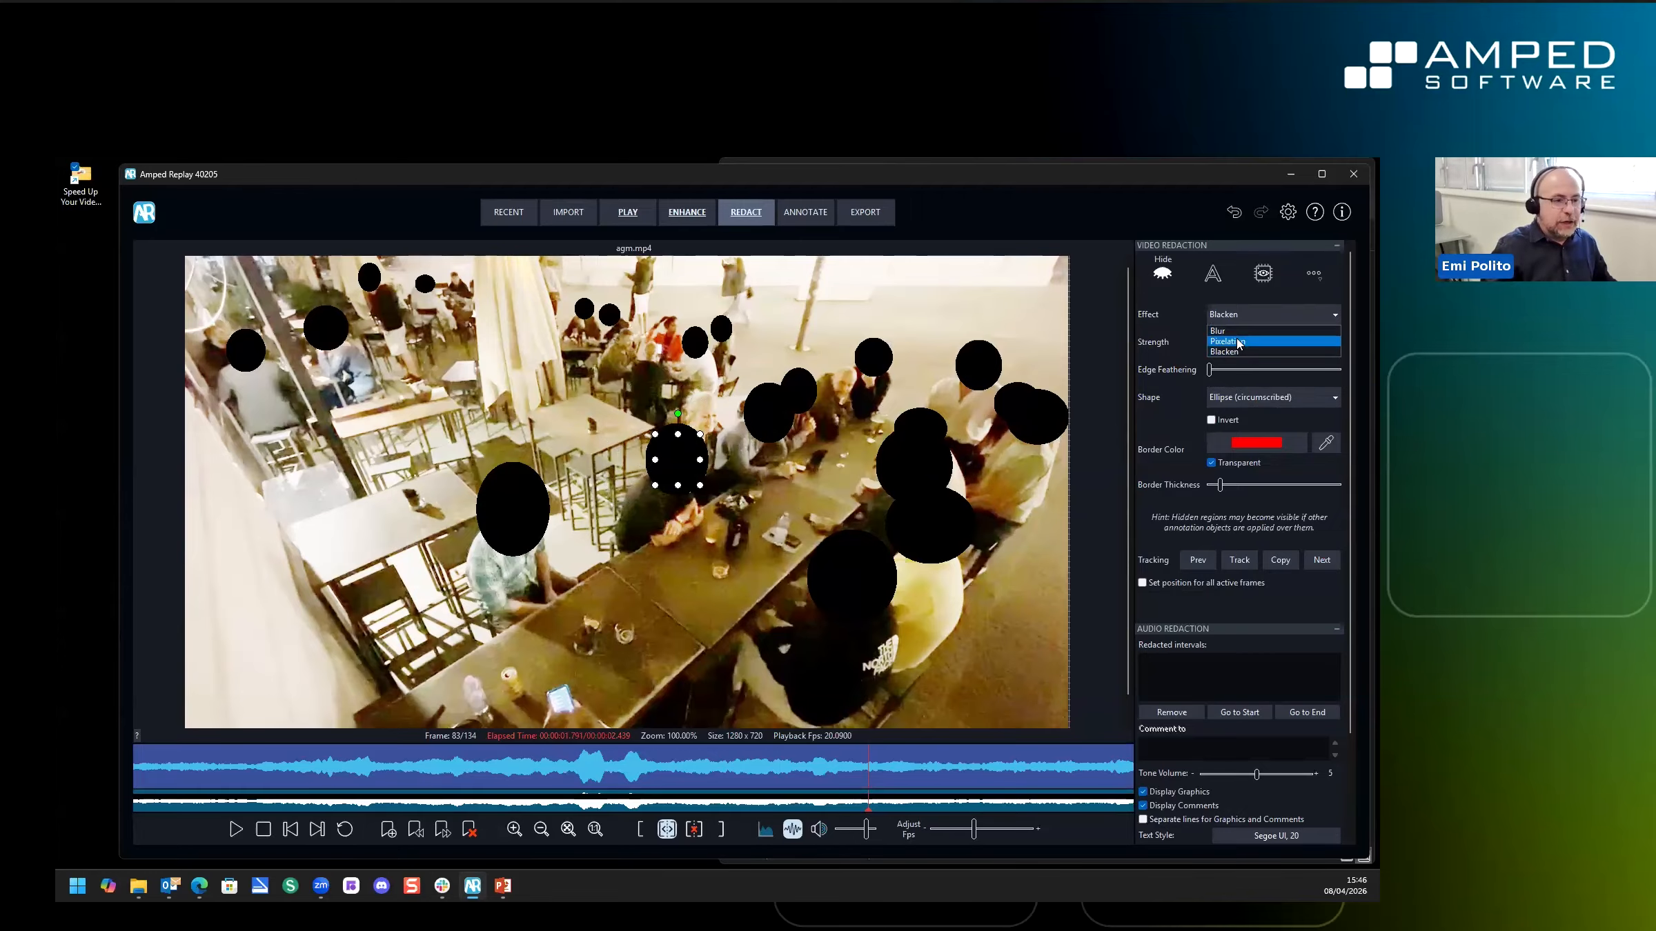
{"action": "left_click", "coordinate": [1238, 341]}
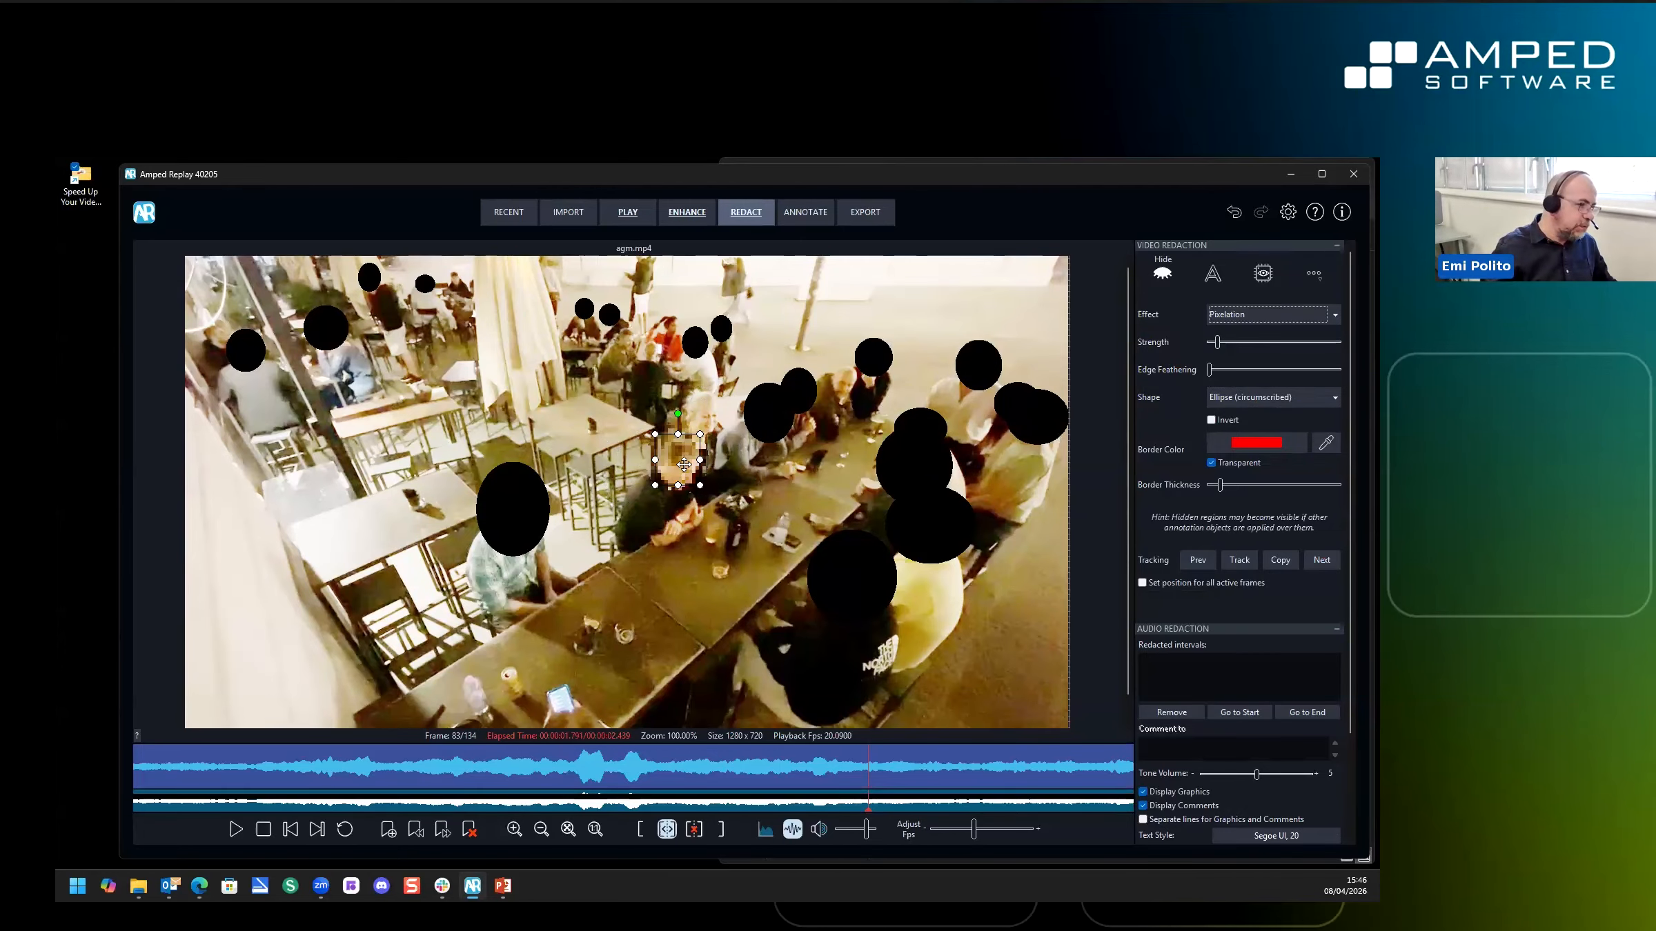
{"action": "scroll", "coordinate": [683, 482], "scroll_direction": "up", "scroll_amount": 2}
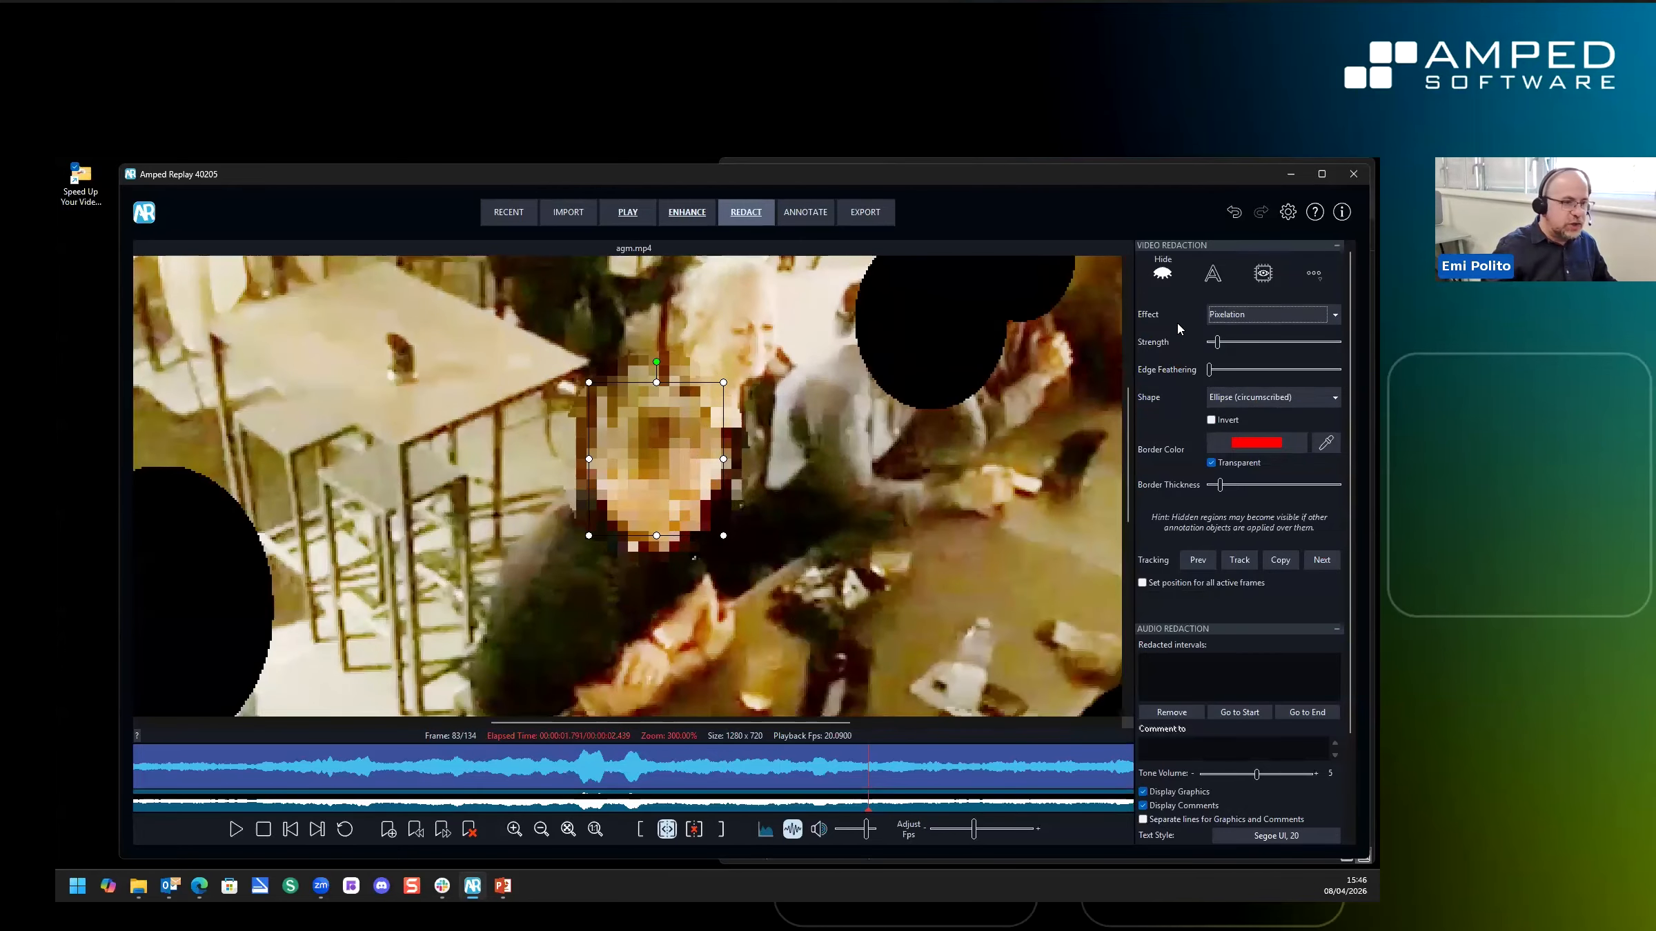
{"action": "left_click_drag", "start_coordinate": [1217, 342], "coordinate": [1219, 350]}
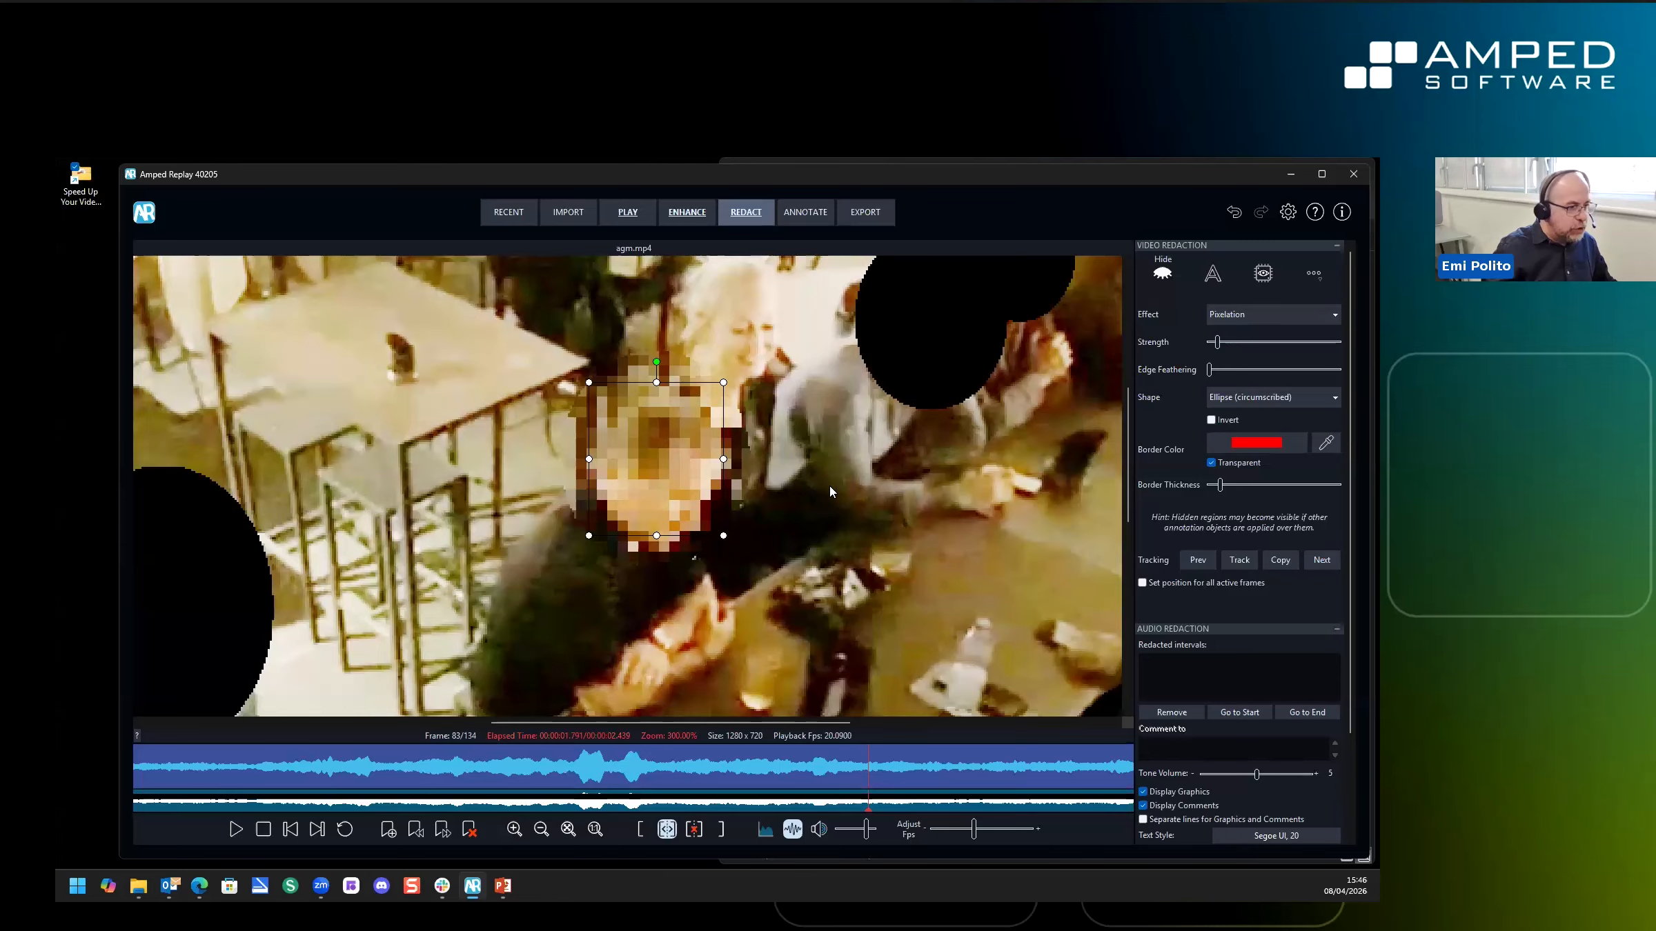
{"action": "scroll", "coordinate": [830, 485], "scroll_direction": "down", "scroll_amount": 2}
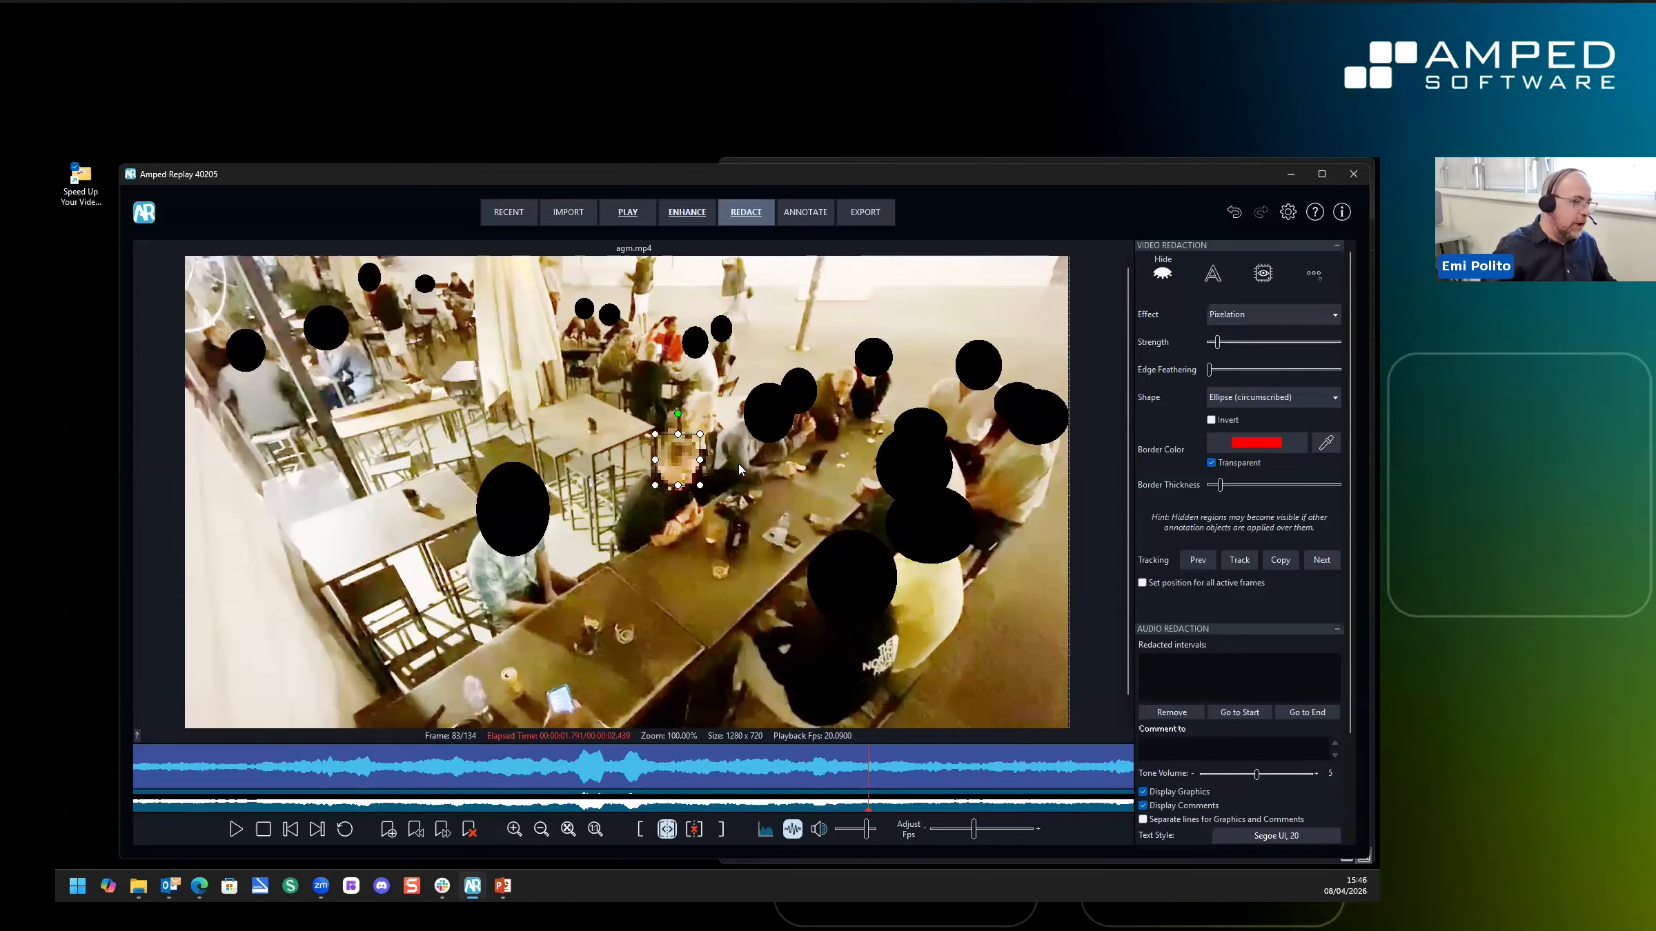
Try the Rectangle and Ellipse (inscribed) shapes on the pixelated head redaction and compare their coverage up close
{"action": "scroll", "coordinate": [739, 463], "scroll_direction": "up", "scroll_amount": 2}
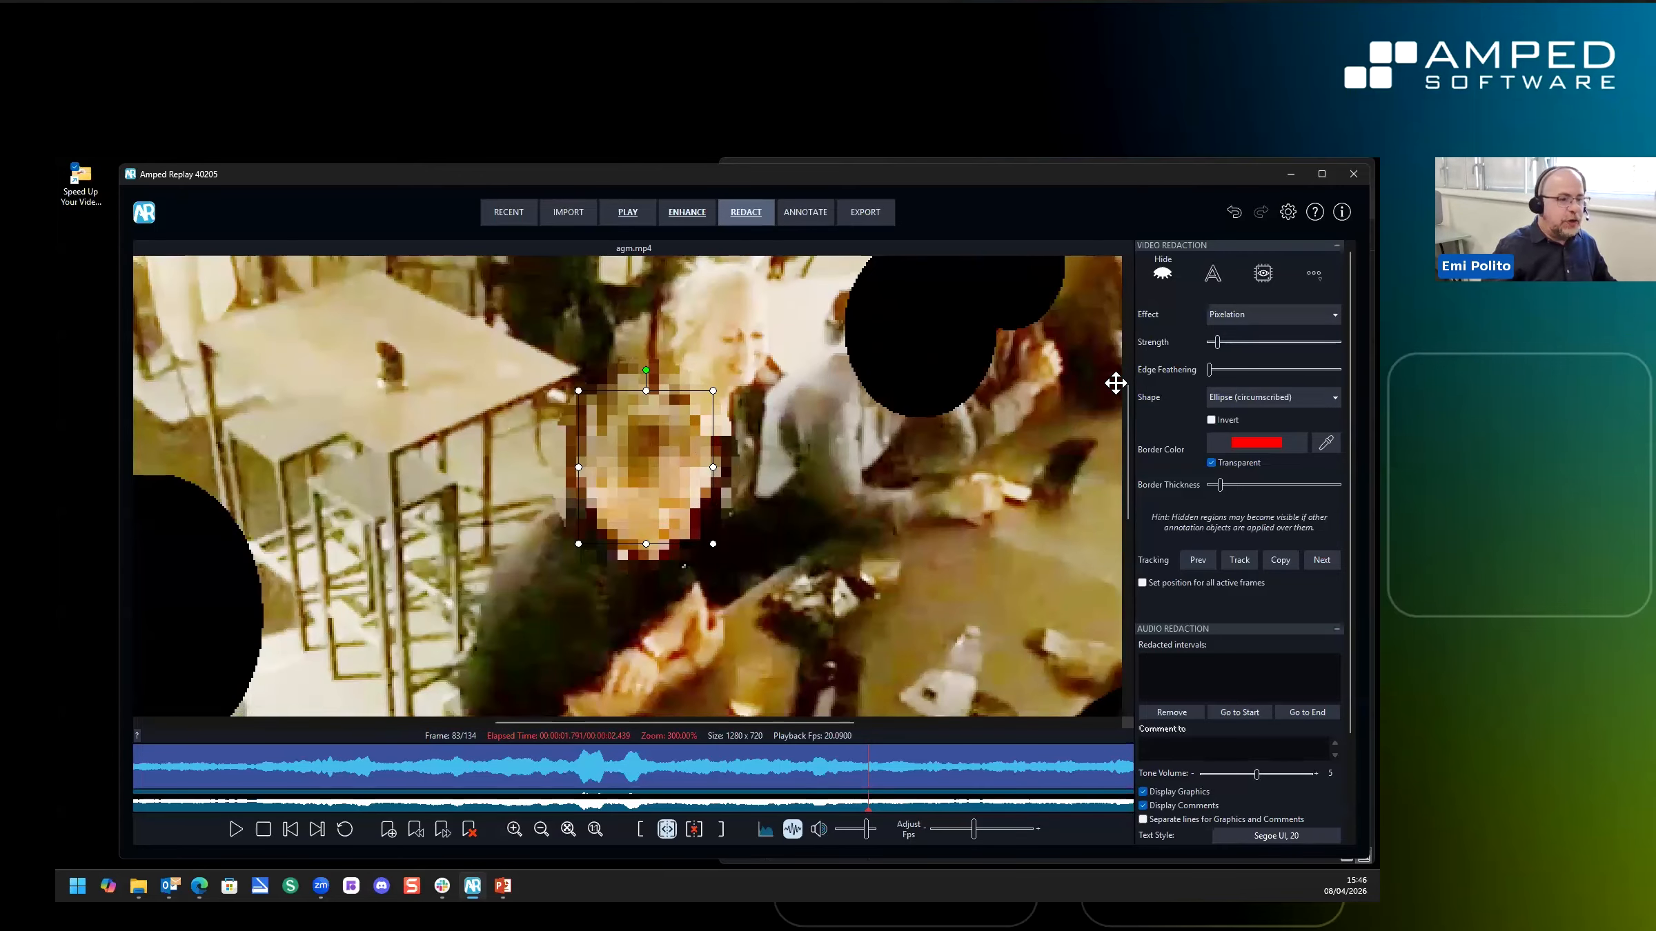
{"action": "key", "text": "ctrl"}
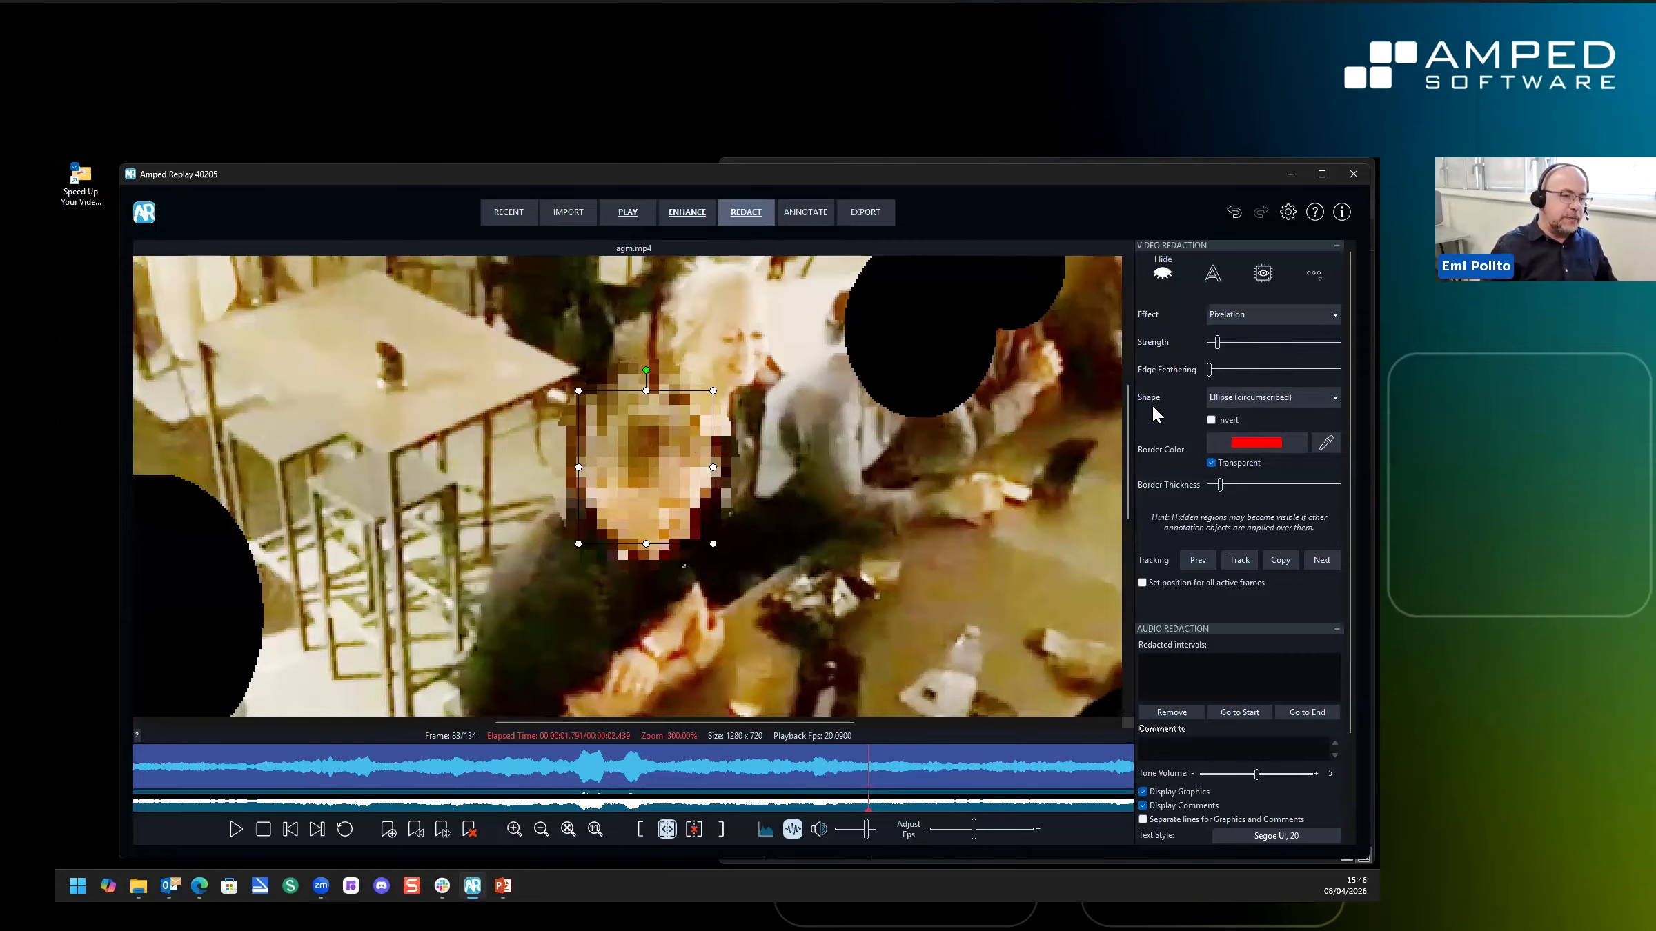
{"action": "key", "text": "ctrl"}
{"action": "left_click", "coordinate": [1232, 398]}
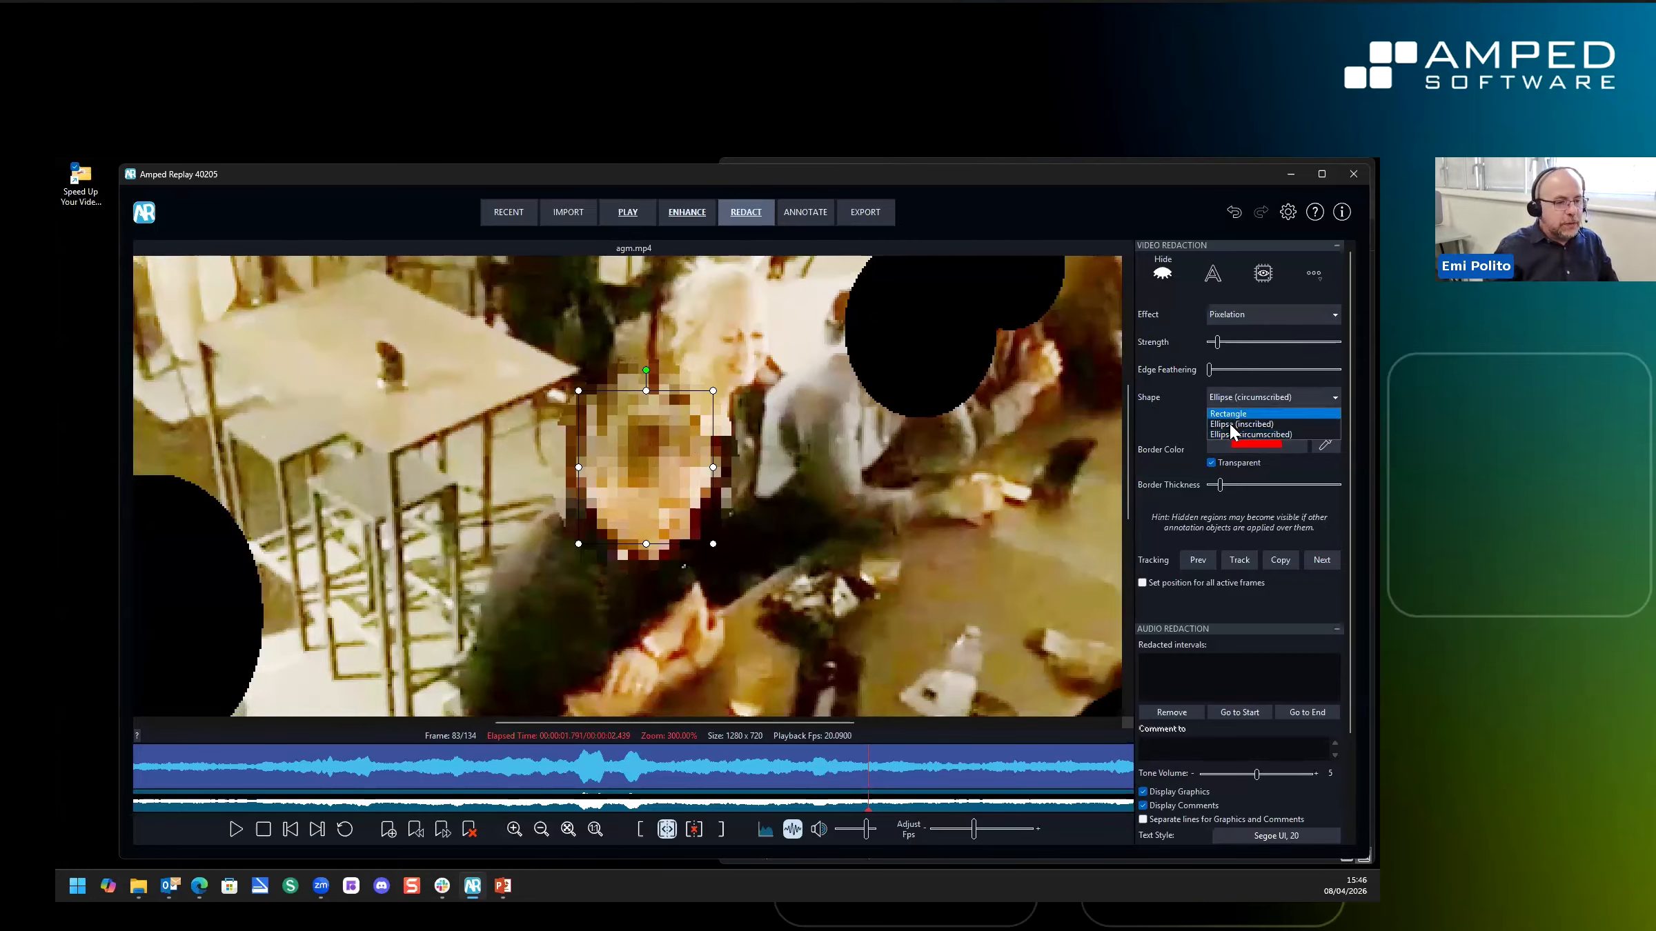
{"action": "left_click", "coordinate": [1230, 416]}
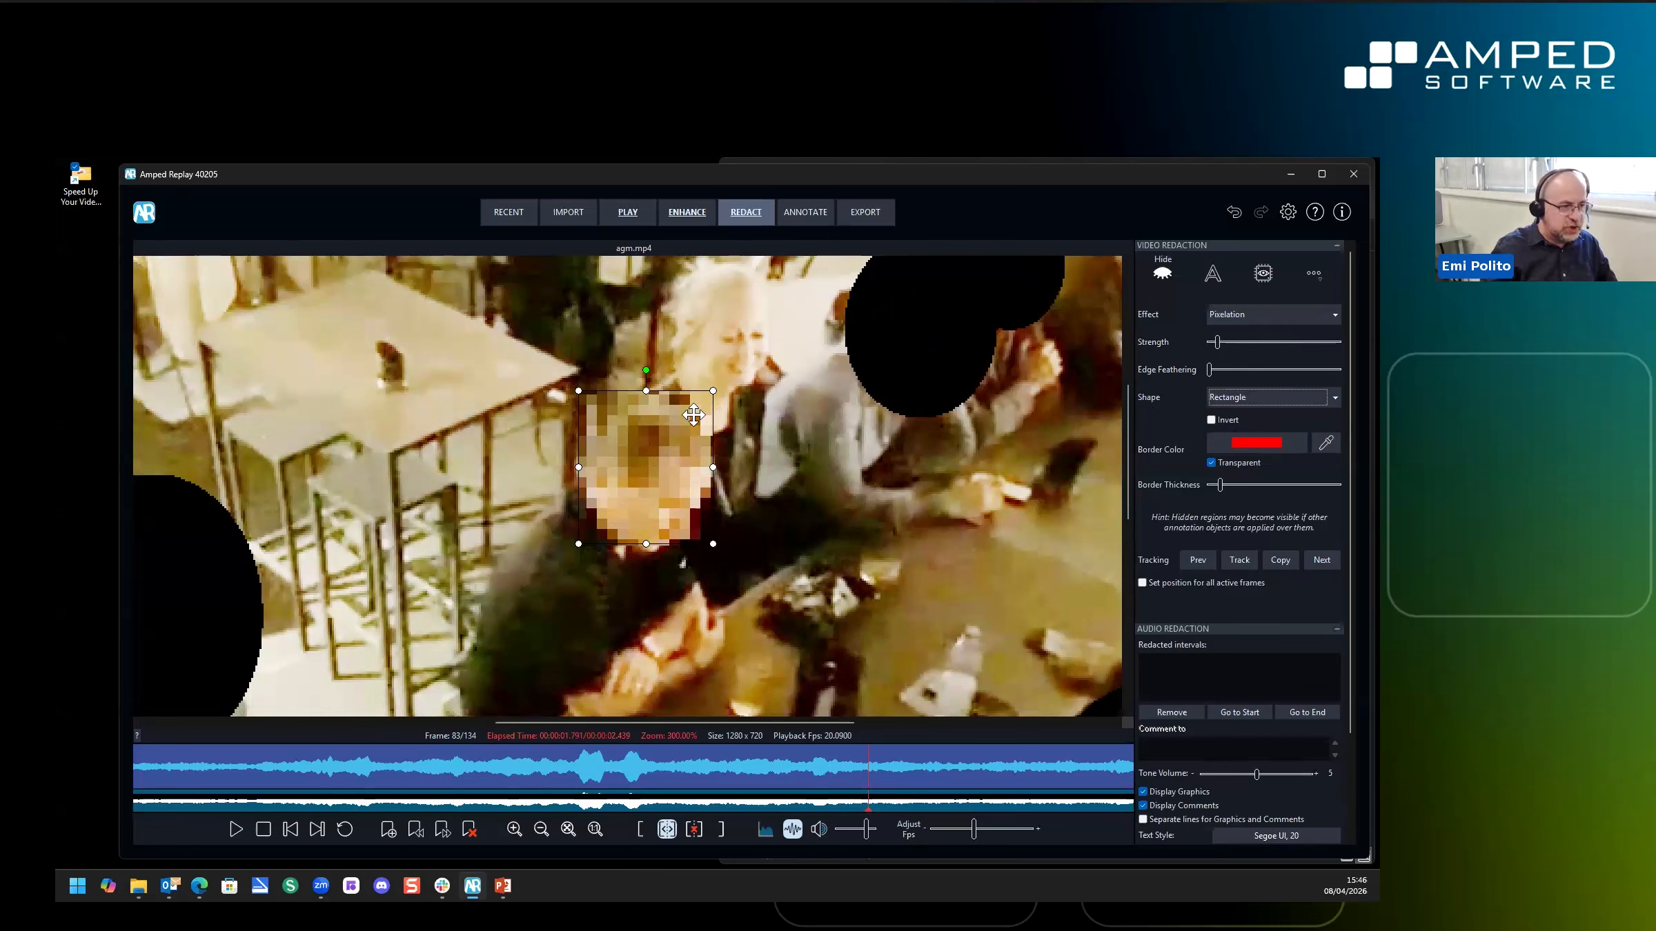
{"action": "left_click", "coordinate": [1249, 399]}
{"action": "left_click", "coordinate": [1250, 423]}
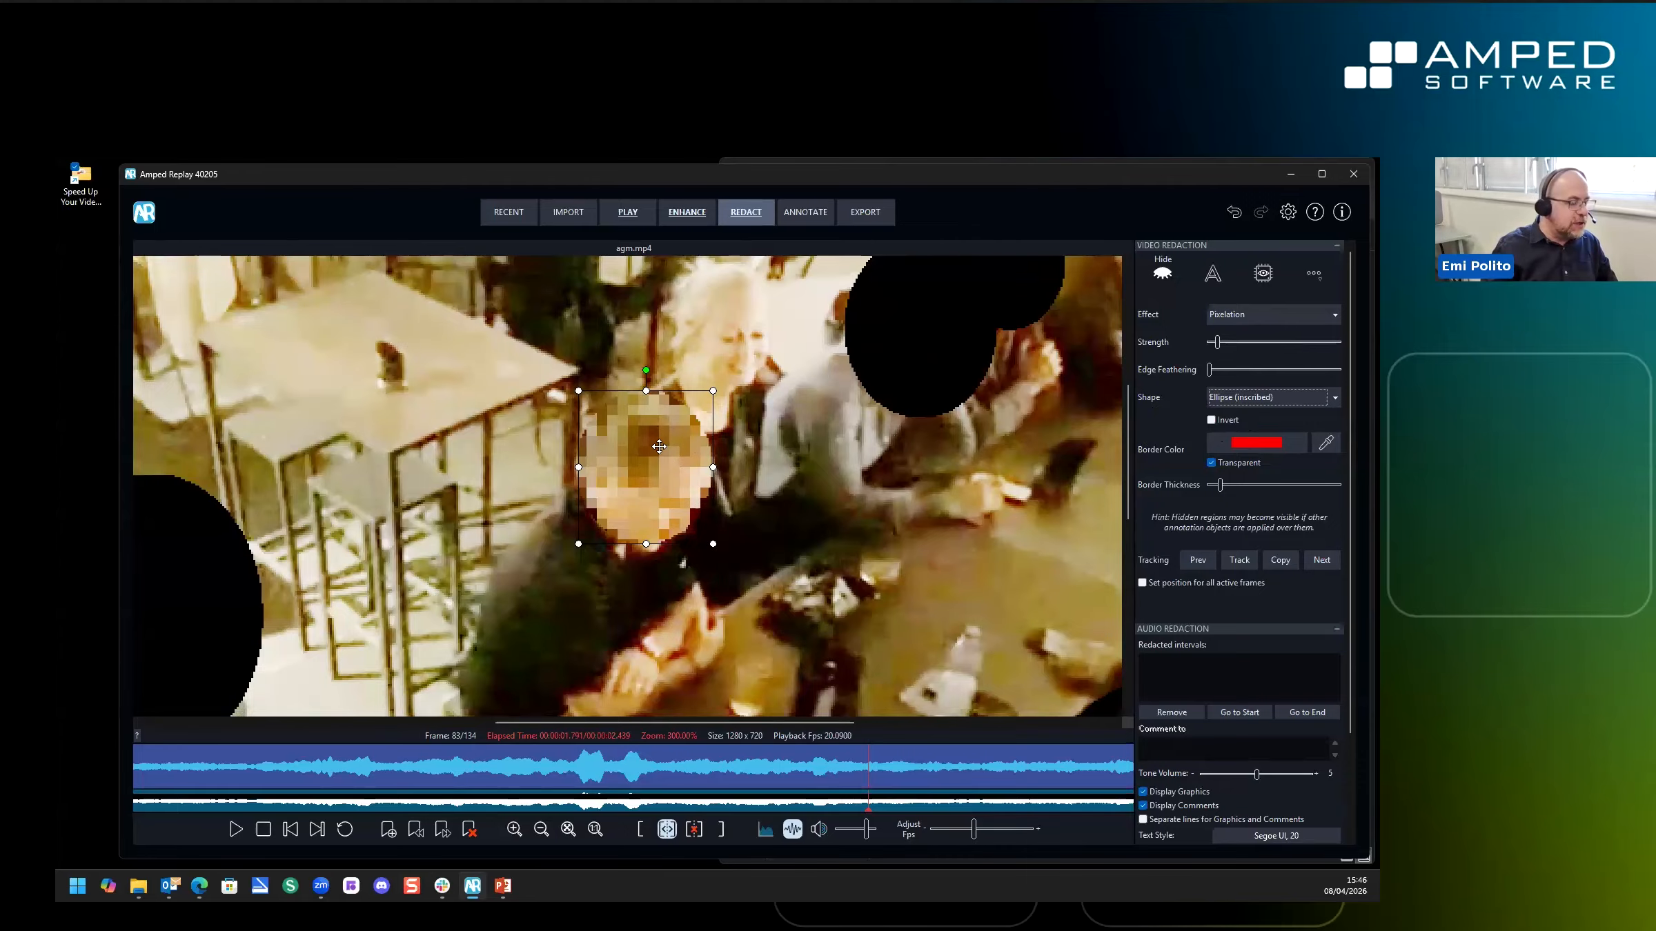
{"action": "scroll", "coordinate": [679, 474], "scroll_direction": "up", "scroll_amount": 3}
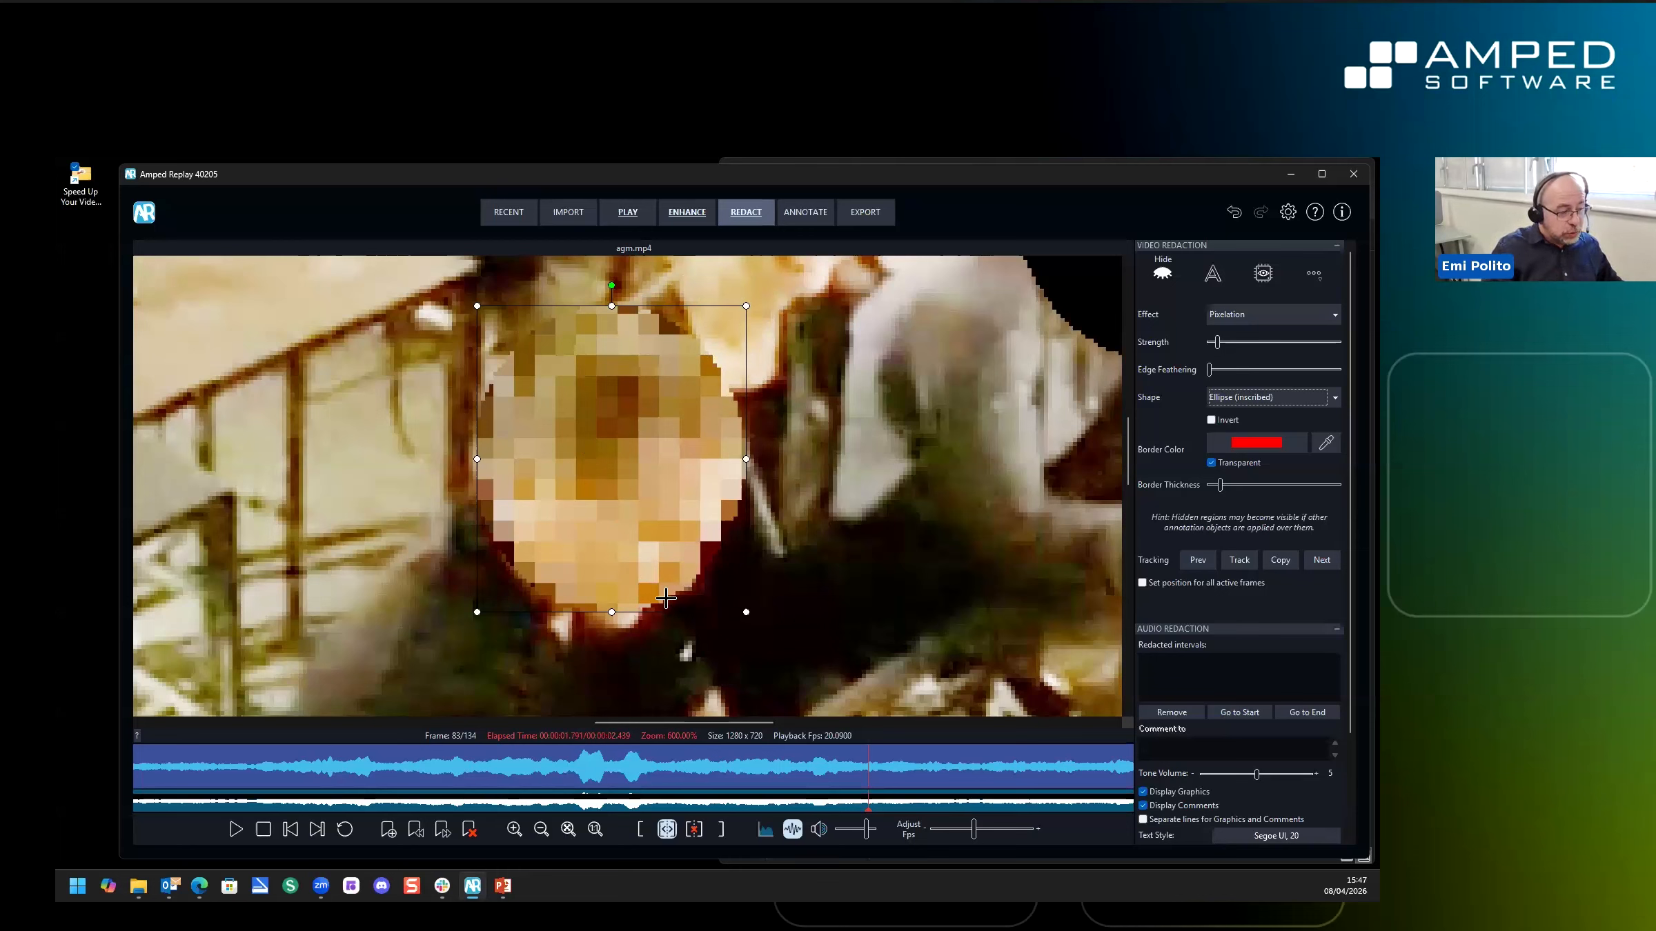
{"action": "key", "text": "ctrl"}
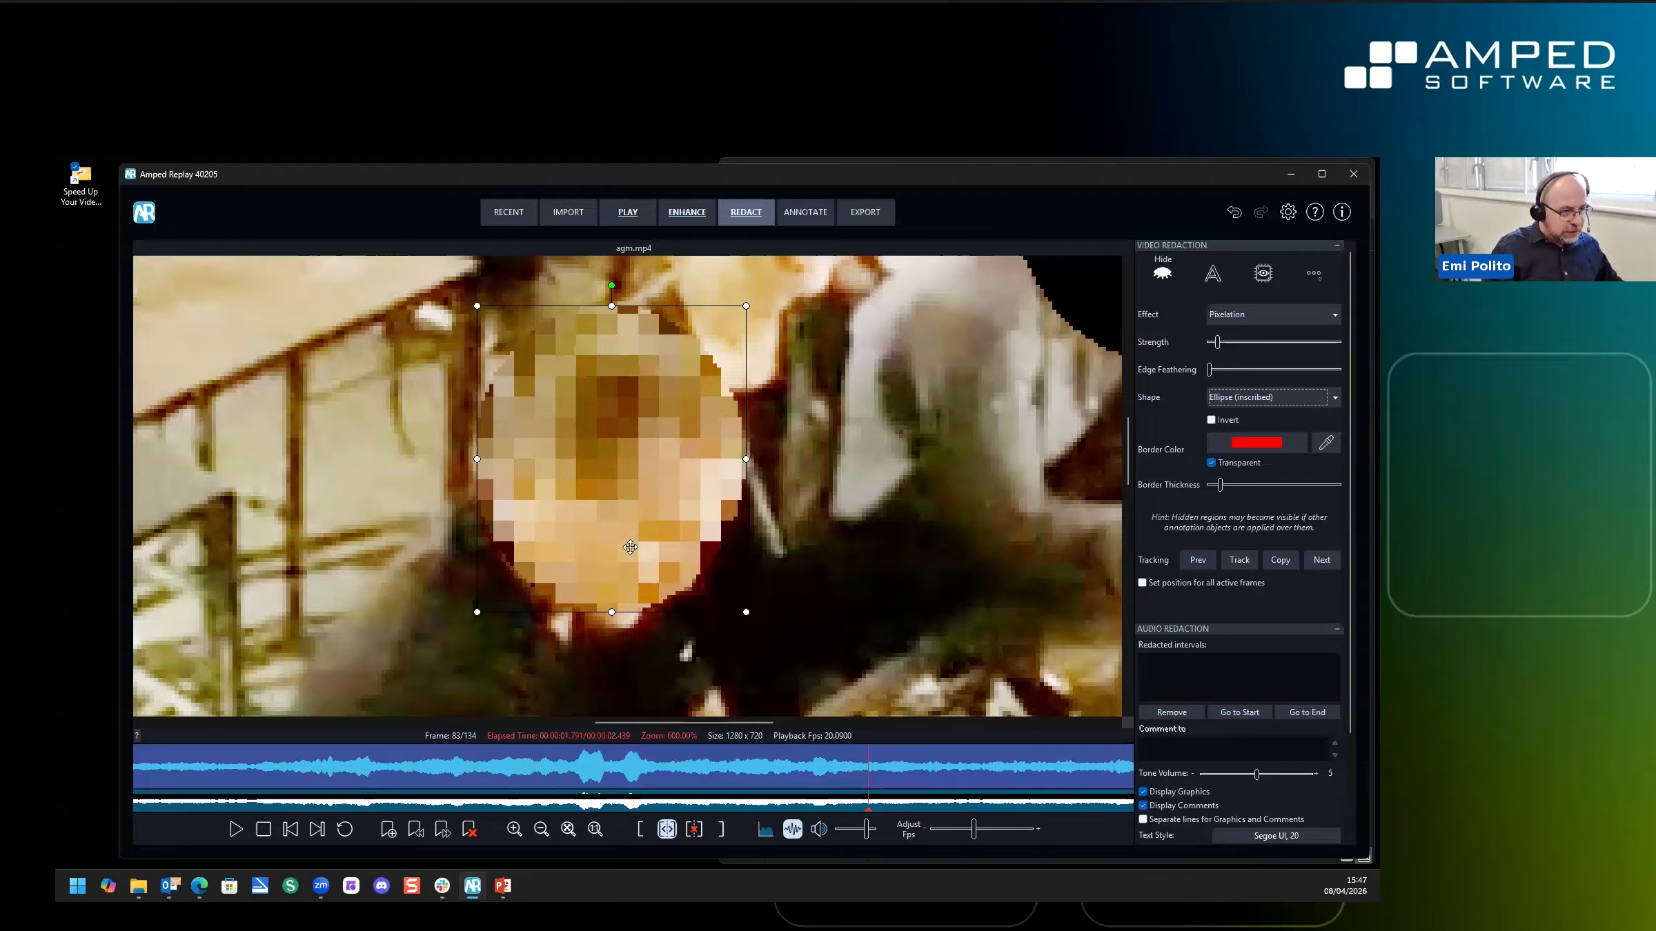
Set the pixelated head redaction's shape to Ellipse (circumscribed) and check its coverage in the whole frame
{"action": "left_click", "coordinate": [1238, 398]}
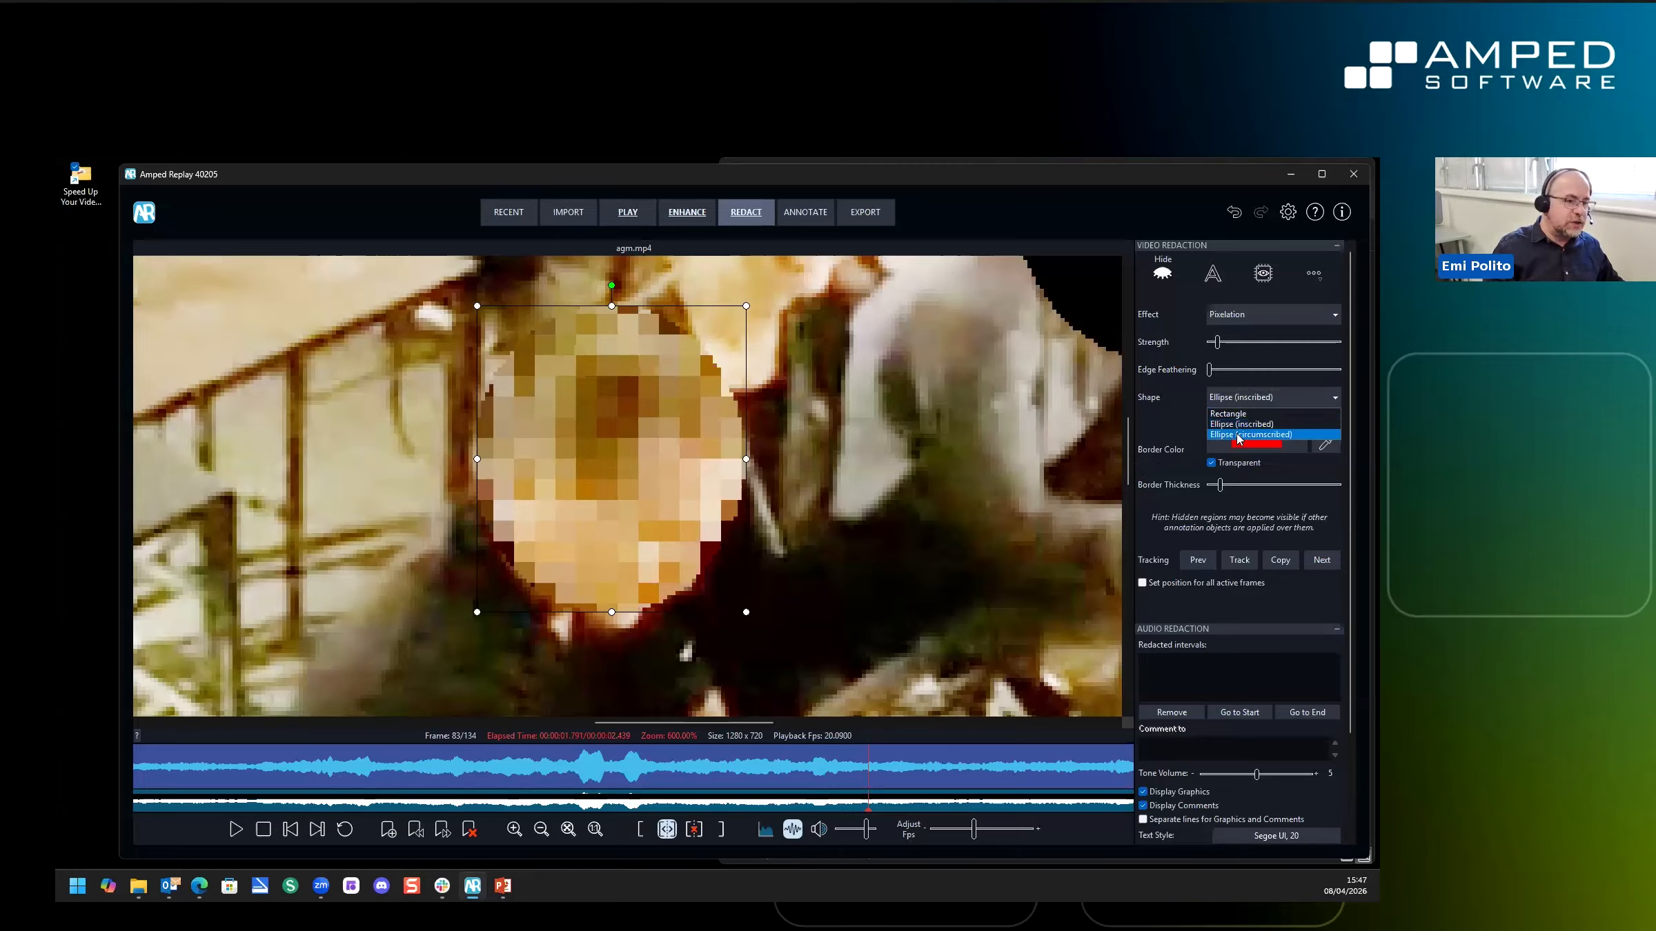
{"action": "left_click", "coordinate": [1238, 436]}
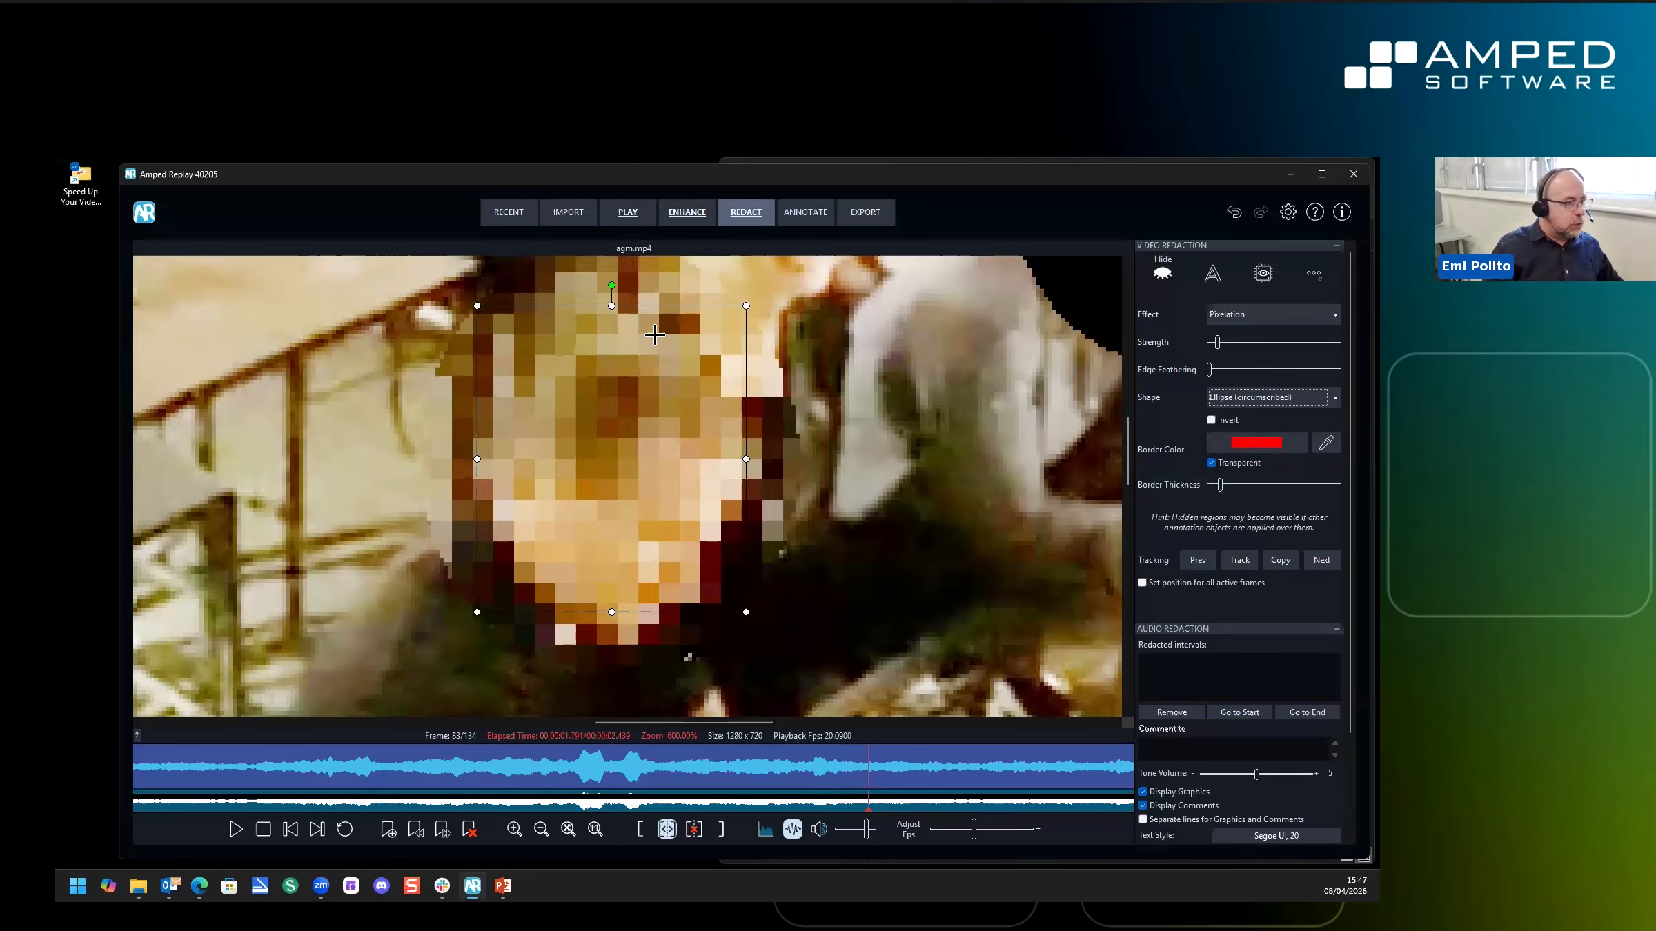
{"action": "scroll", "coordinate": [661, 331], "scroll_direction": "down", "scroll_amount": 1}
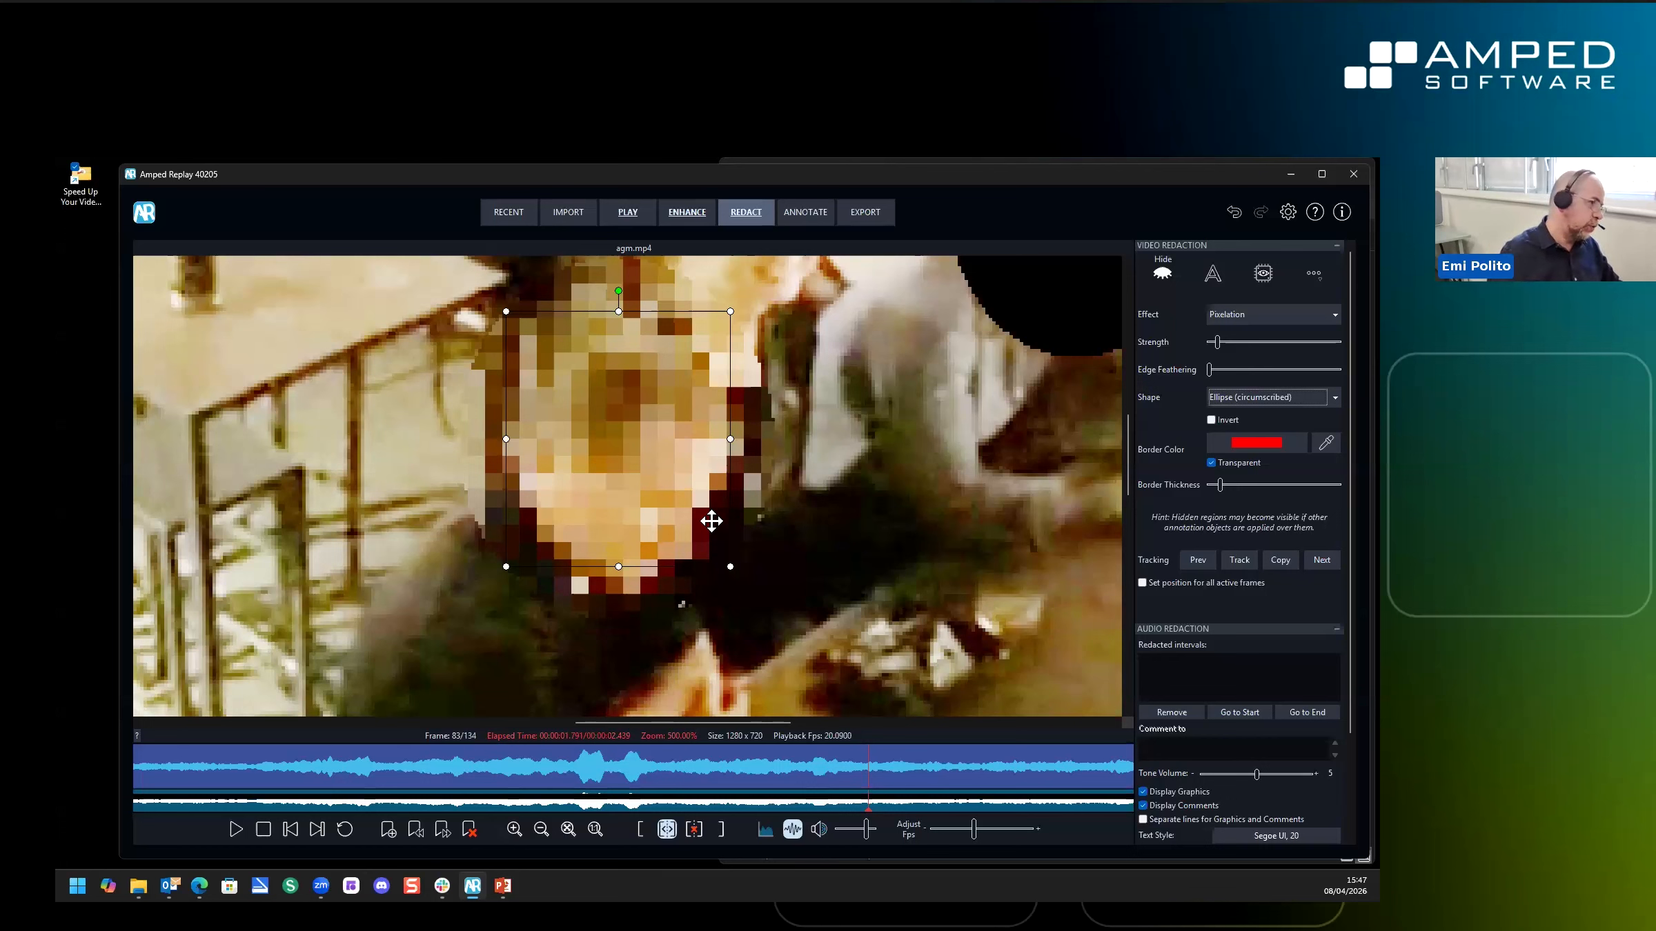
{"action": "scroll", "coordinate": [646, 476], "scroll_direction": "down", "scroll_amount": 4}
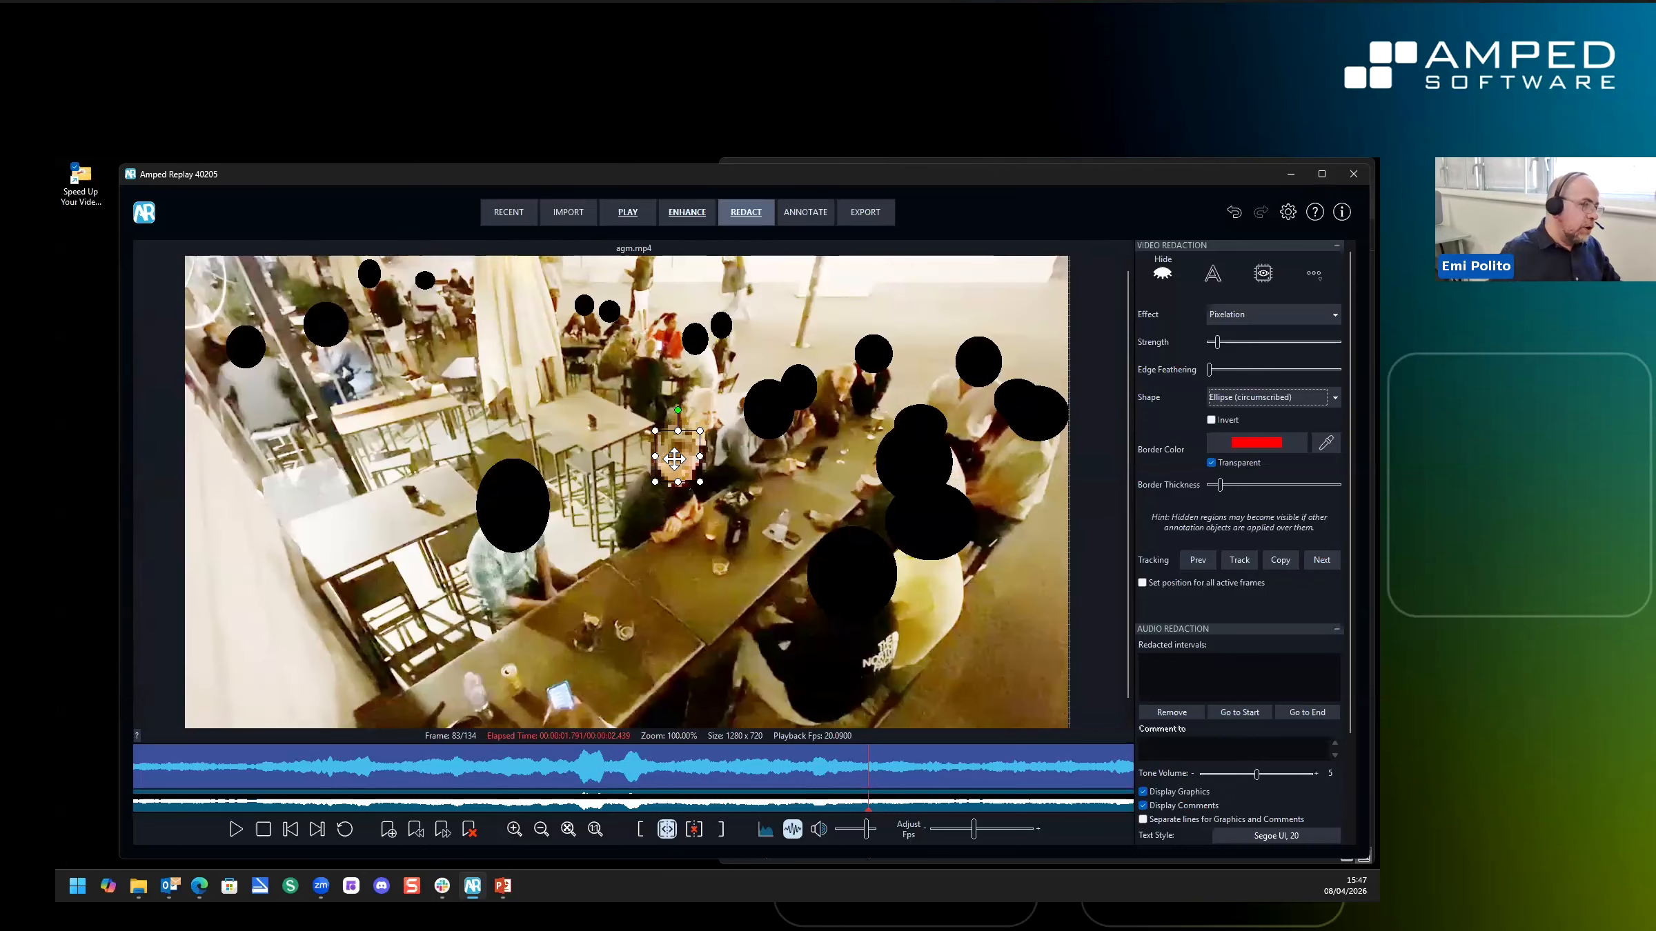
{"action": "scroll", "coordinate": [674, 460], "scroll_direction": "up", "scroll_amount": 1}
{"action": "scroll", "coordinate": [682, 454], "scroll_direction": "down", "scroll_amount": 1}
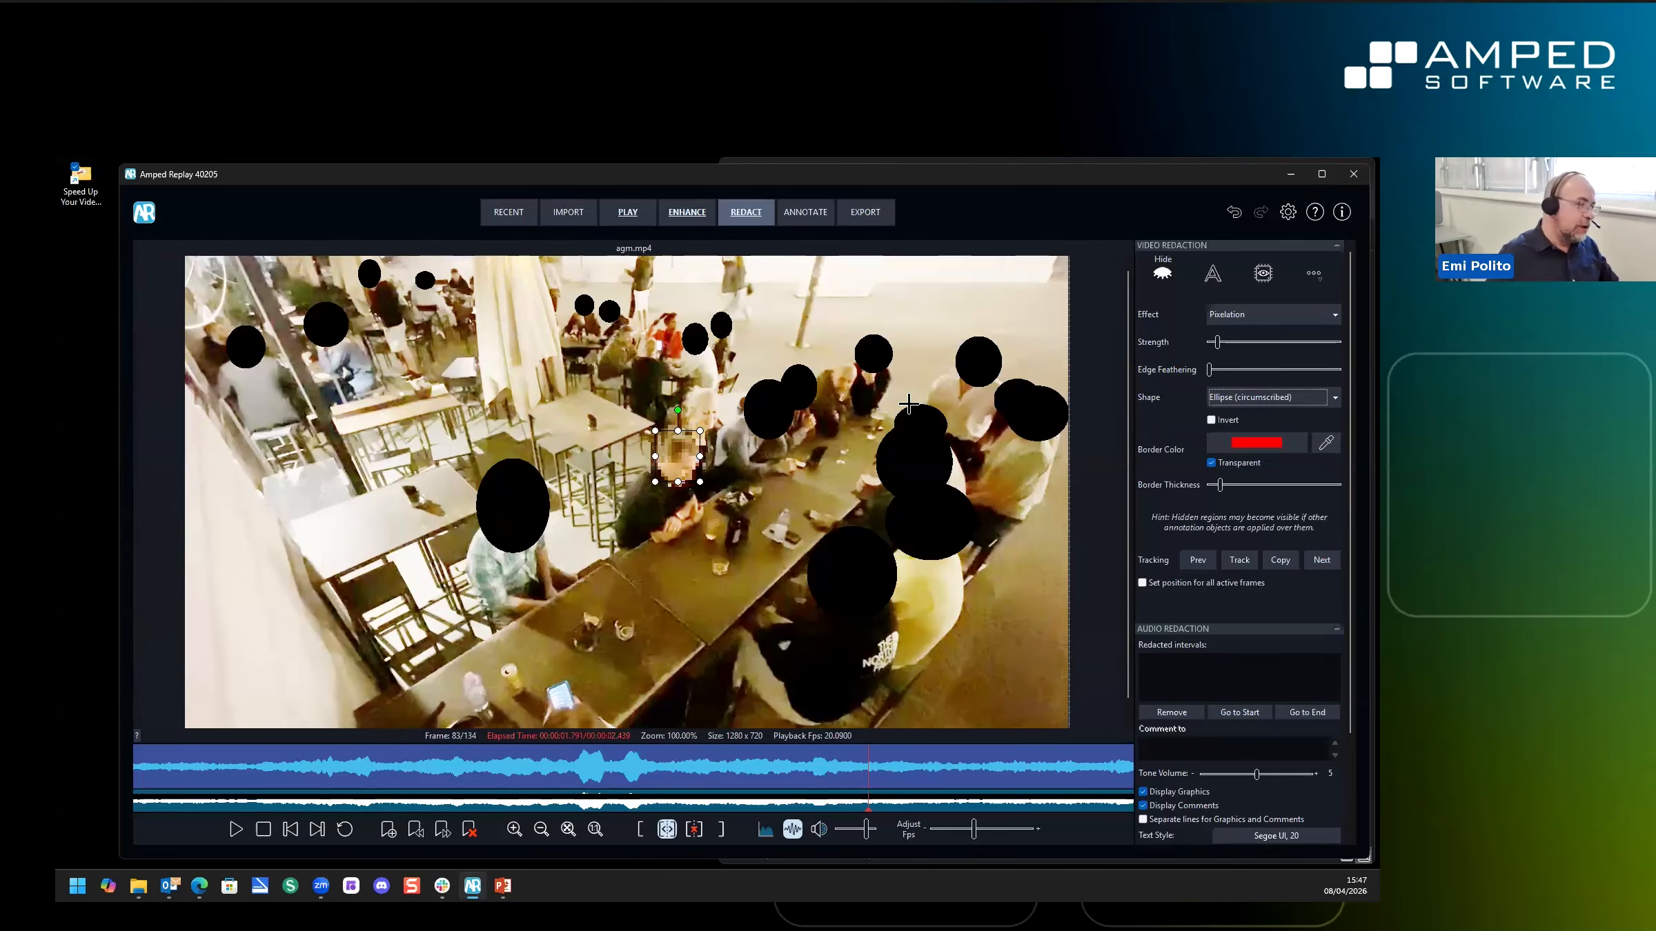
Apply the properties of the pixelated redaction on the man in front of the light-haired woman to all Hide redactions
{"action": "scroll", "coordinate": [683, 449], "scroll_direction": "up", "scroll_amount": 2}
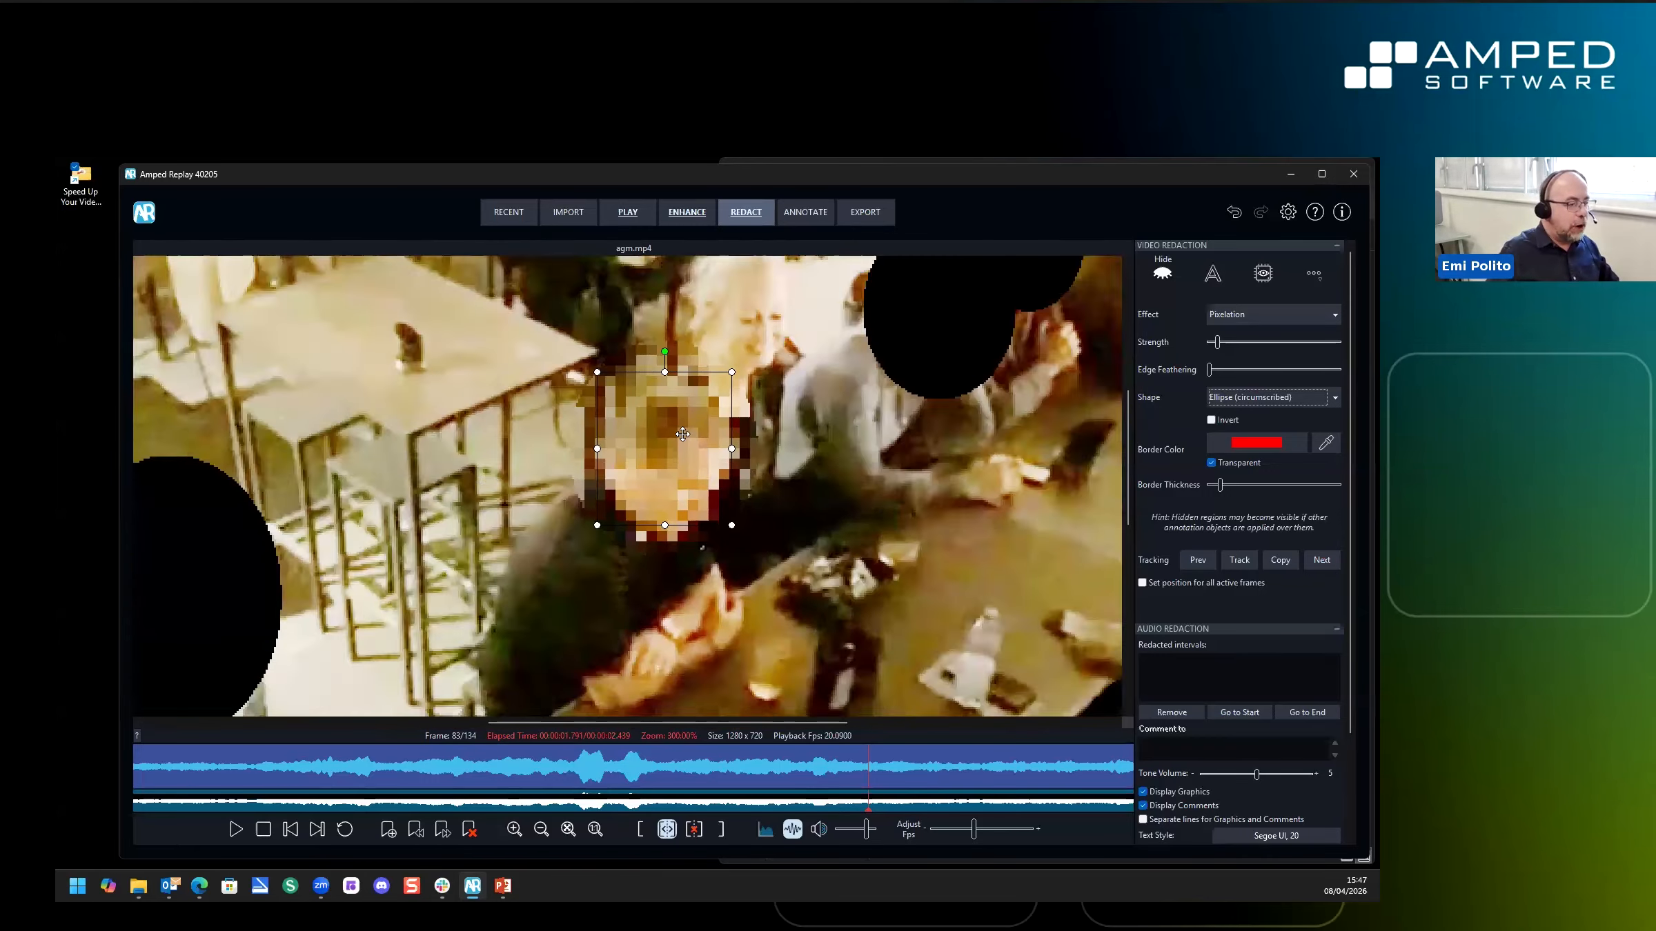
{"action": "scroll", "coordinate": [683, 433], "scroll_direction": "up", "scroll_amount": 1}
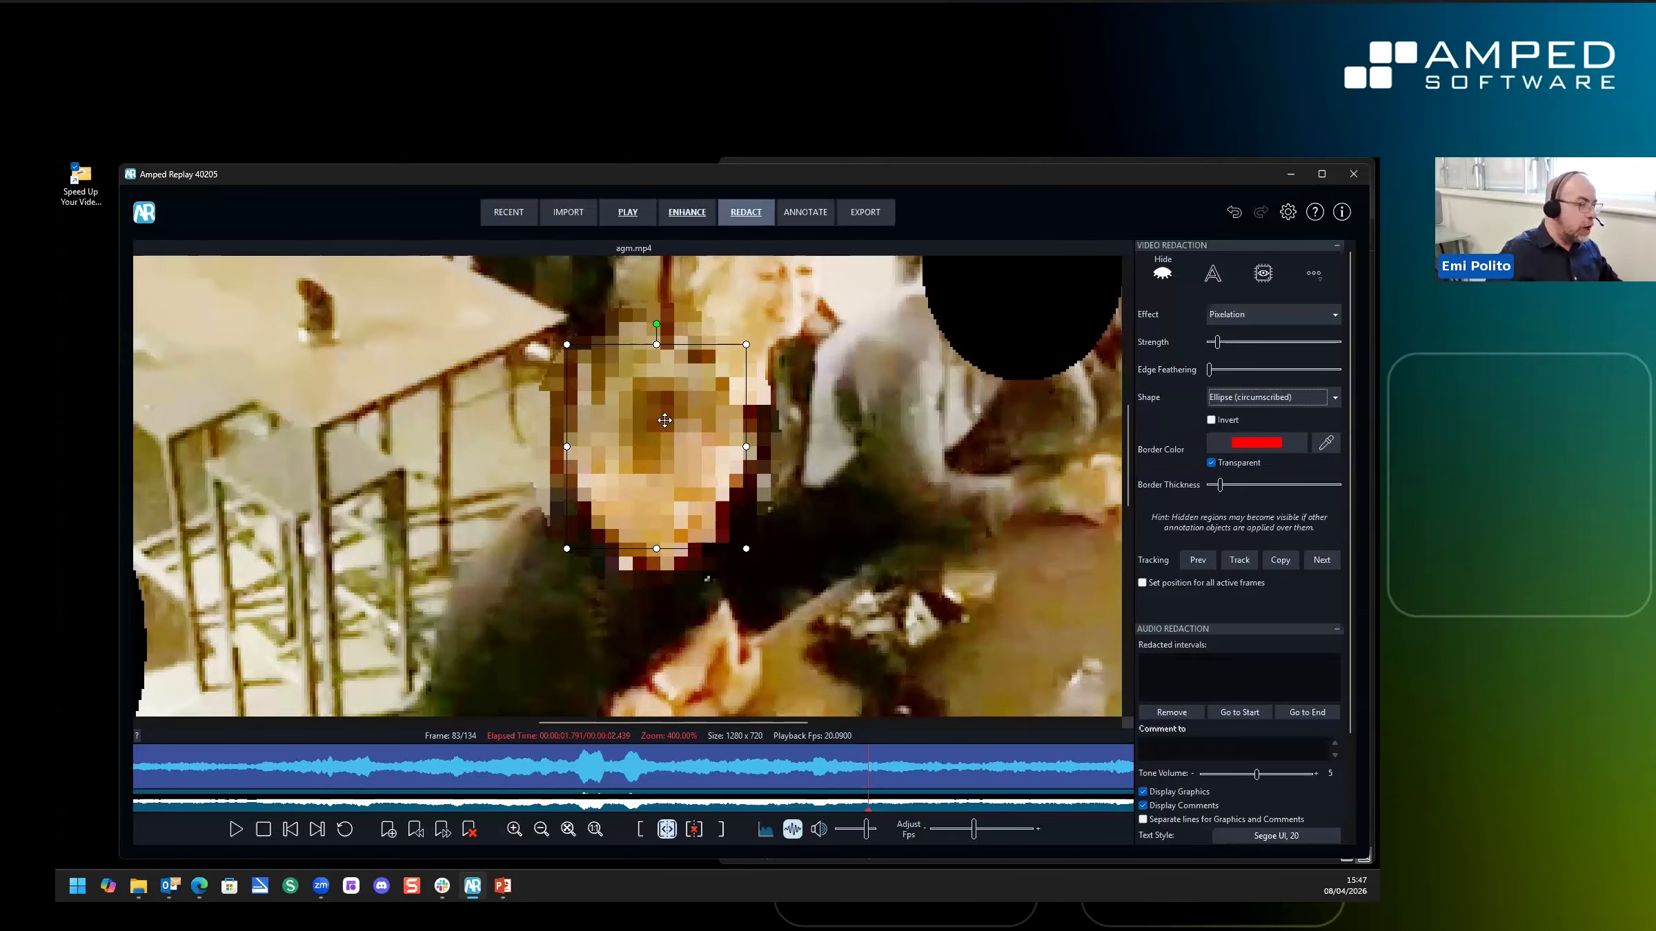
{"action": "right_click", "coordinate": [645, 422]}
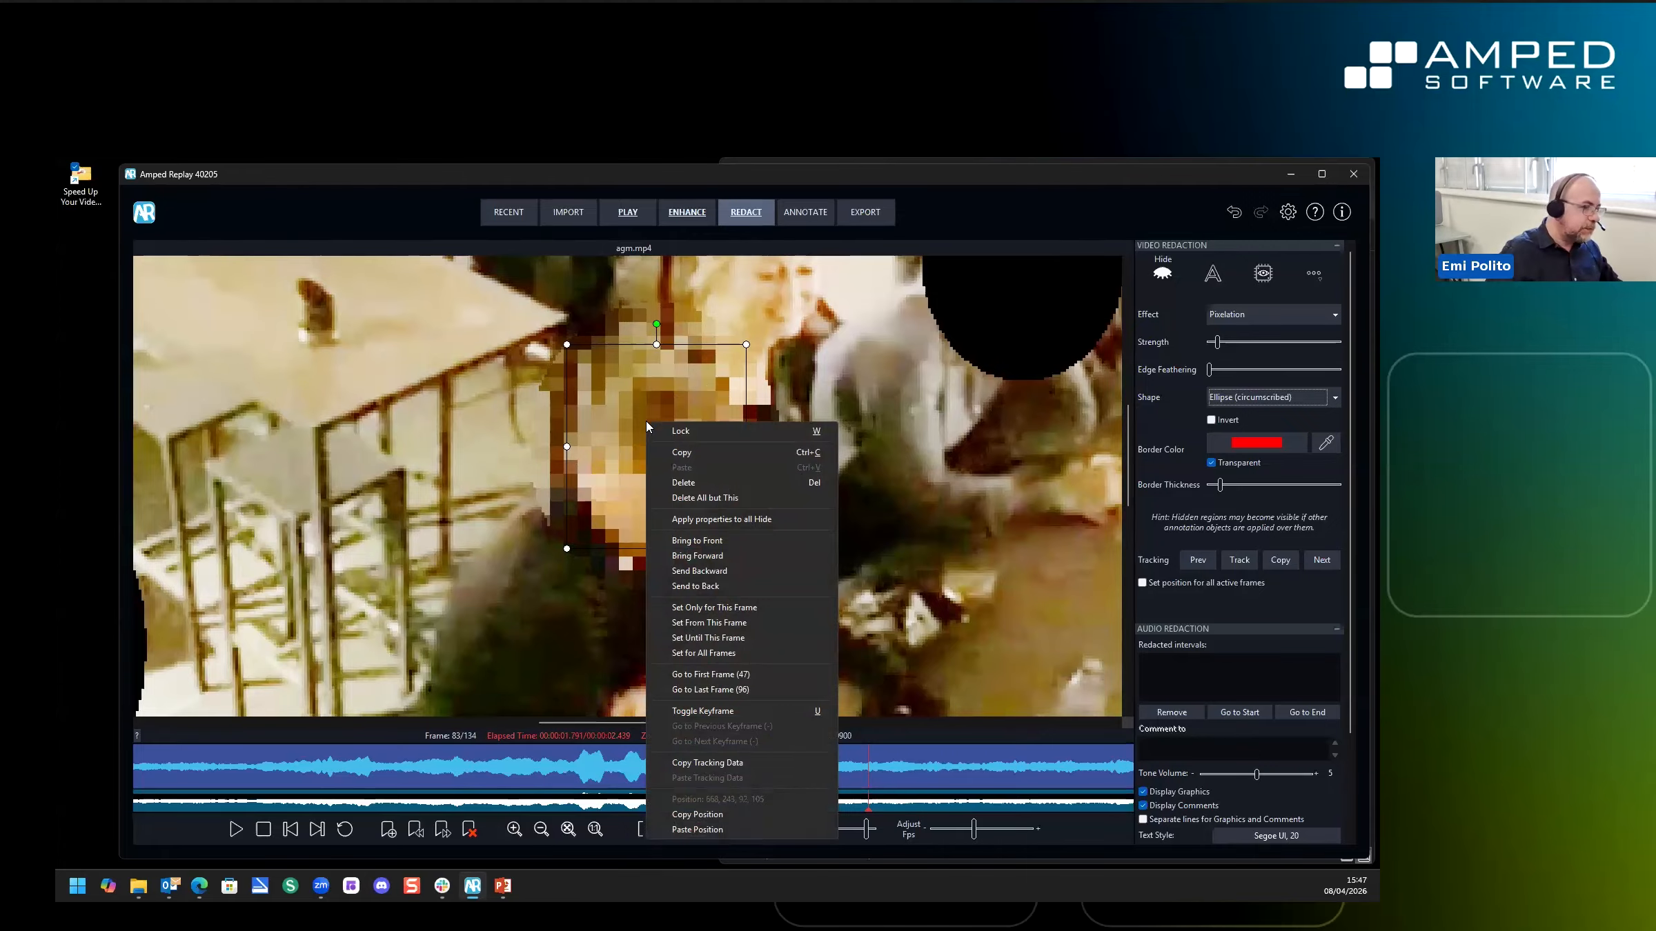
{"action": "left_click", "coordinate": [687, 530]}
{"action": "scroll", "coordinate": [745, 523], "scroll_direction": "down", "scroll_amount": 5}
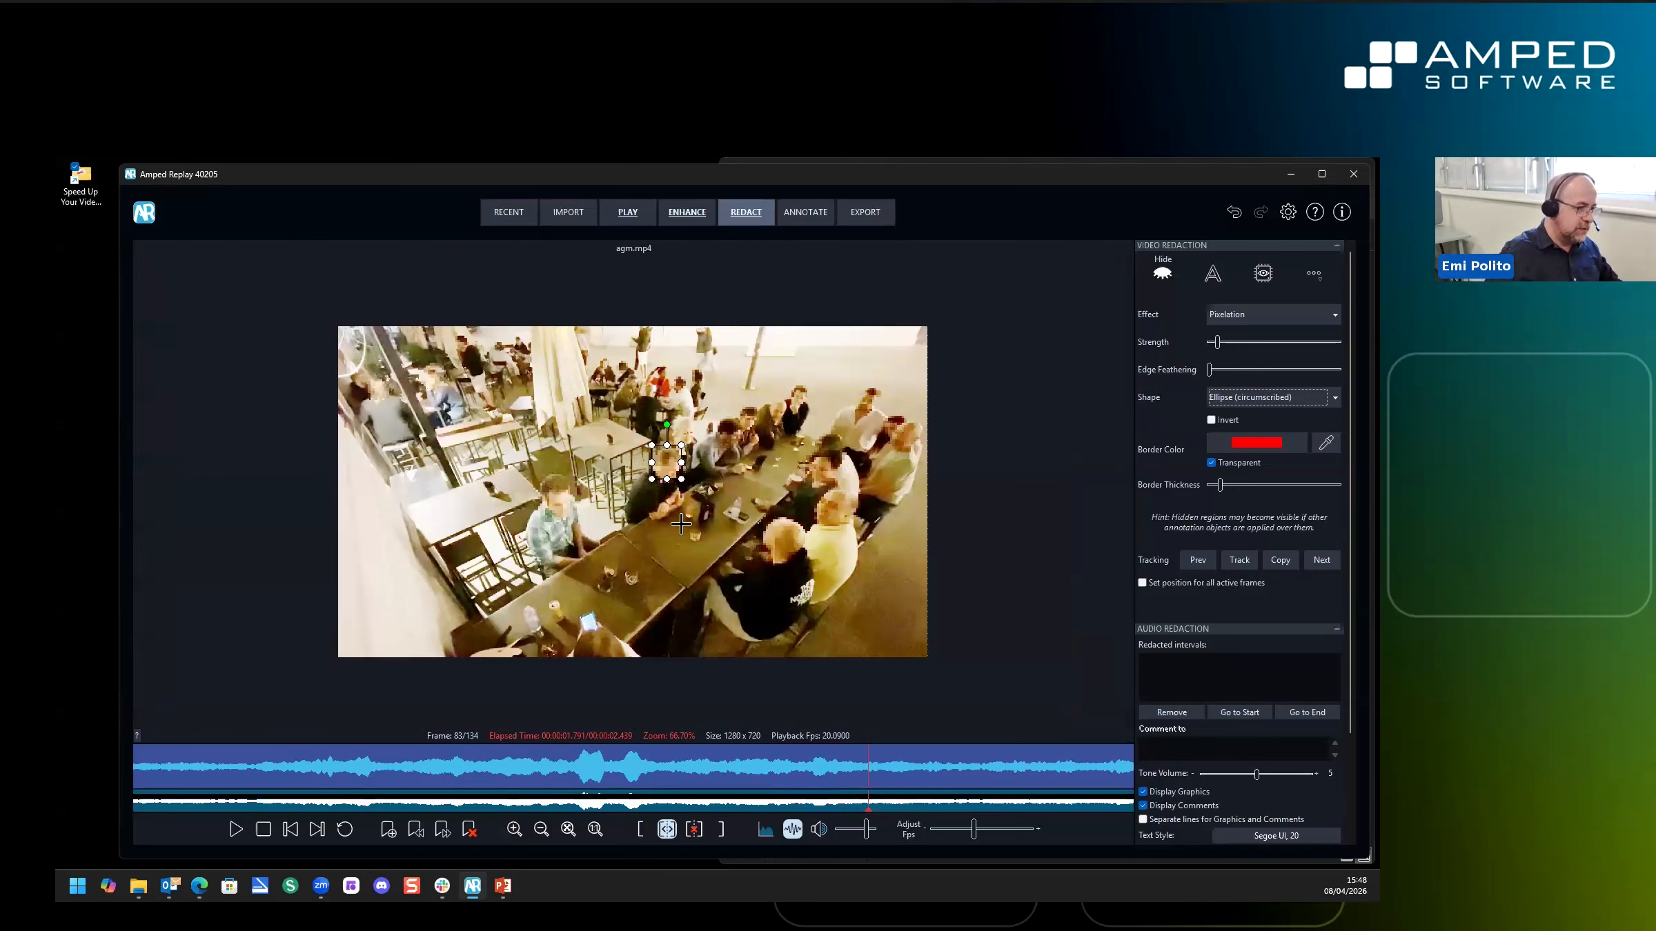
Slightly increase the pixelation strength of the redaction over the head of the man in the checked shirt
{"action": "left_click", "coordinate": [561, 501]}
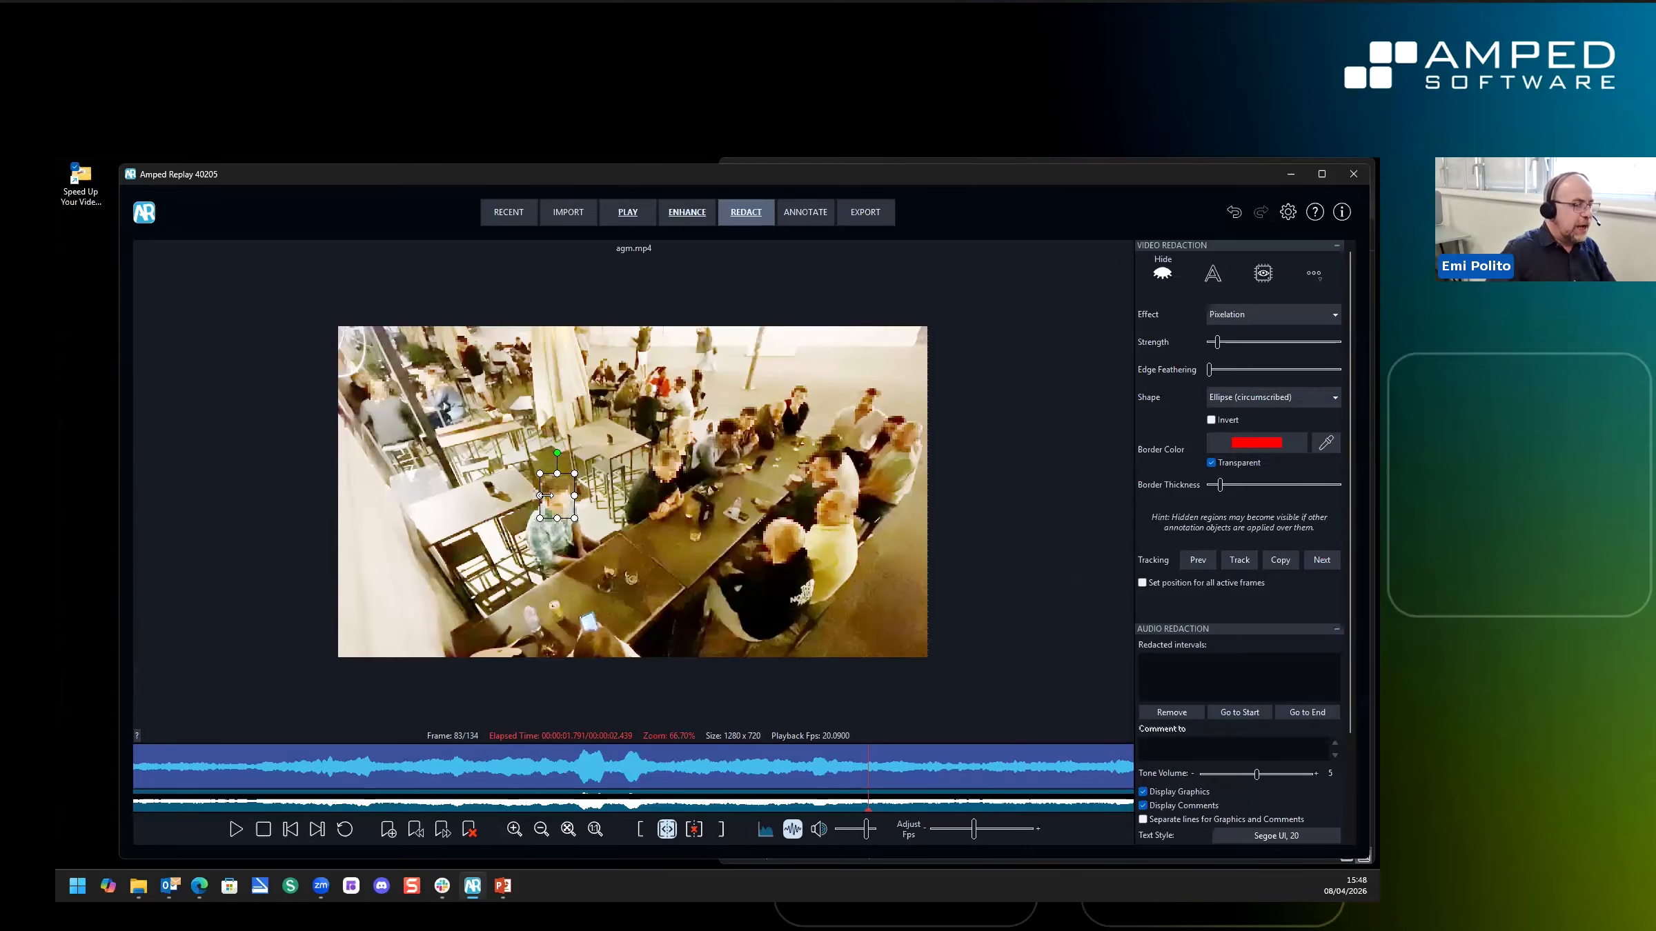
{"action": "scroll", "coordinate": [545, 495], "scroll_direction": "up", "scroll_amount": 3}
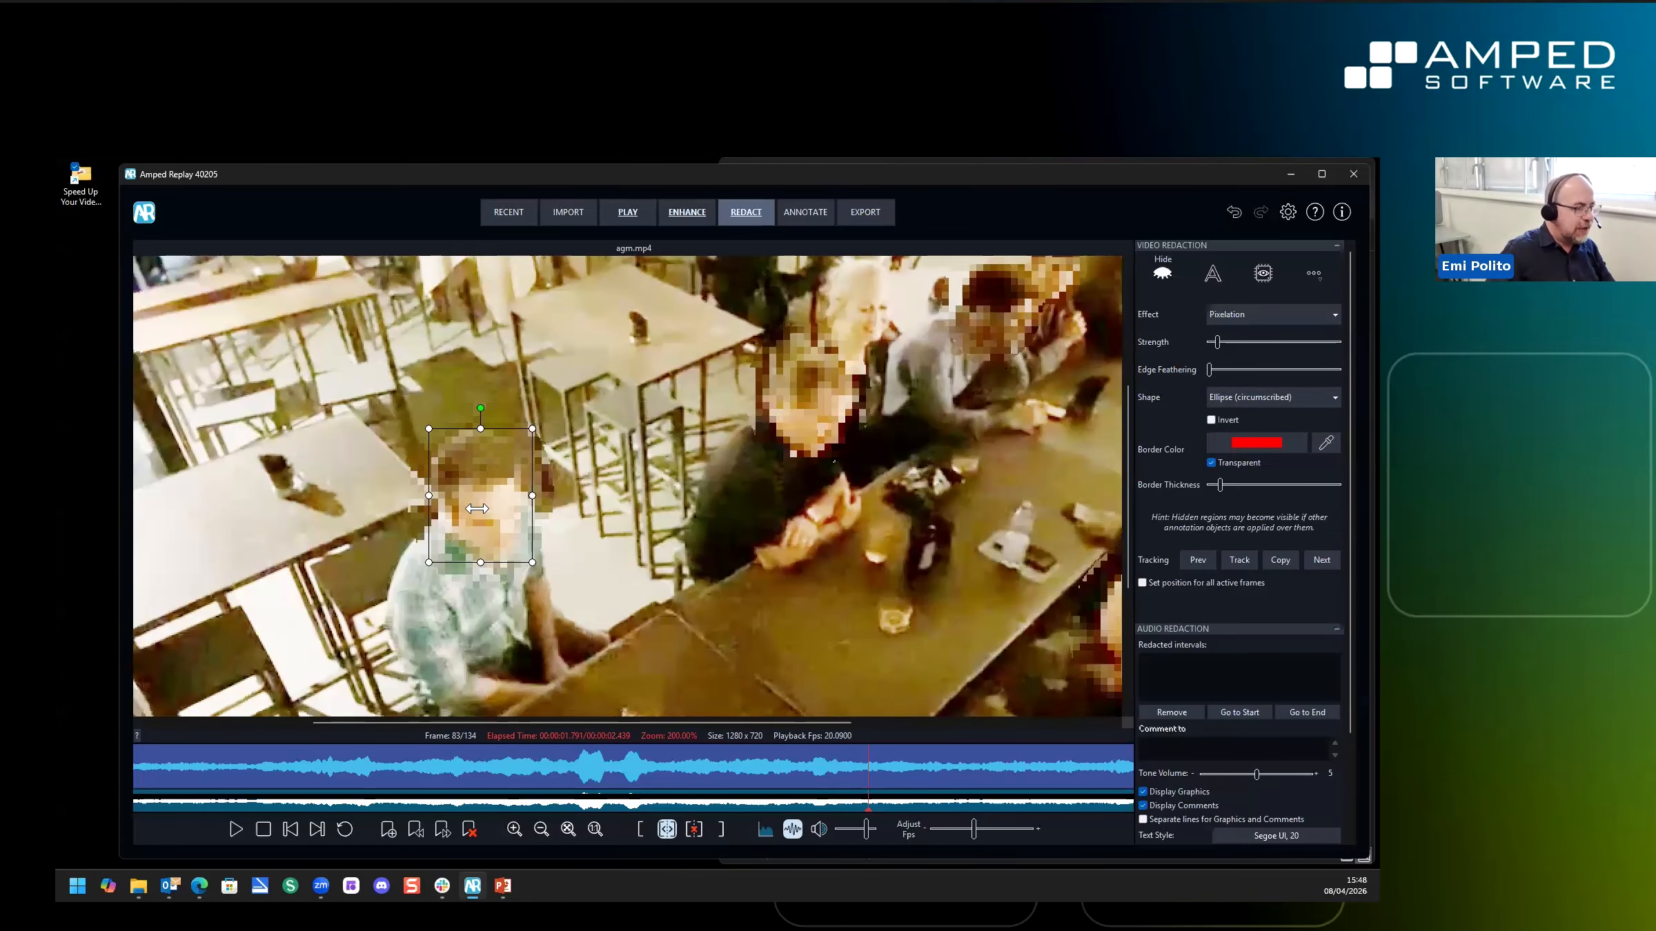
{"action": "scroll", "coordinate": [476, 504], "scroll_direction": "up", "scroll_amount": 2}
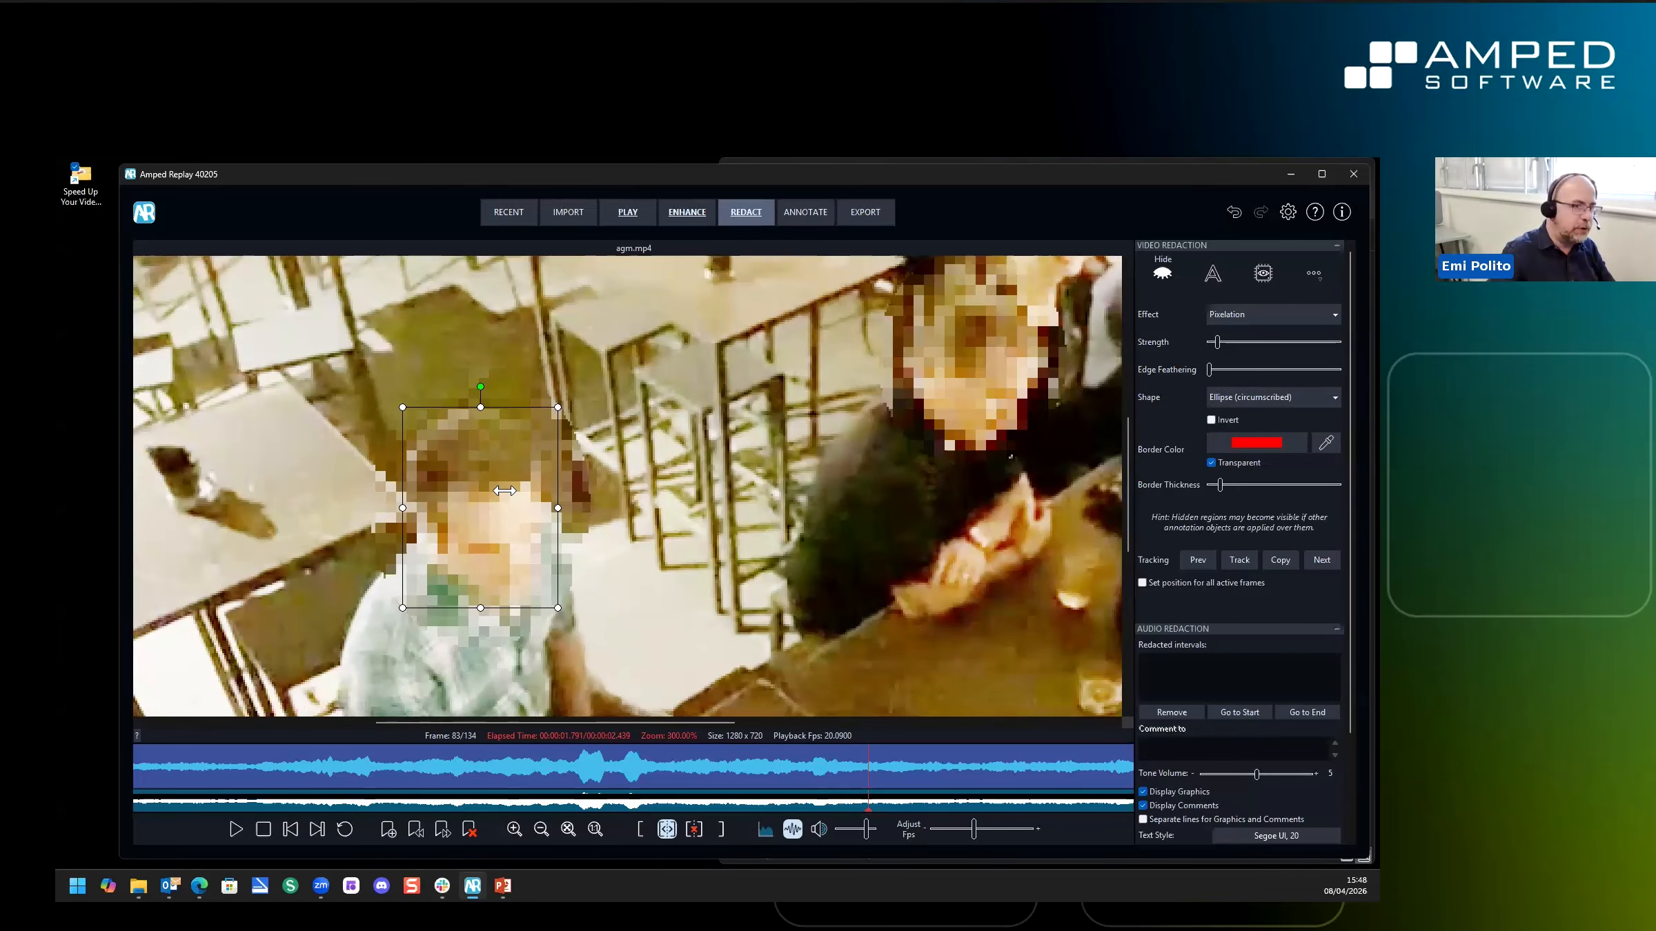
{"action": "left_click_drag", "start_coordinate": [1217, 343], "coordinate": [1226, 343]}
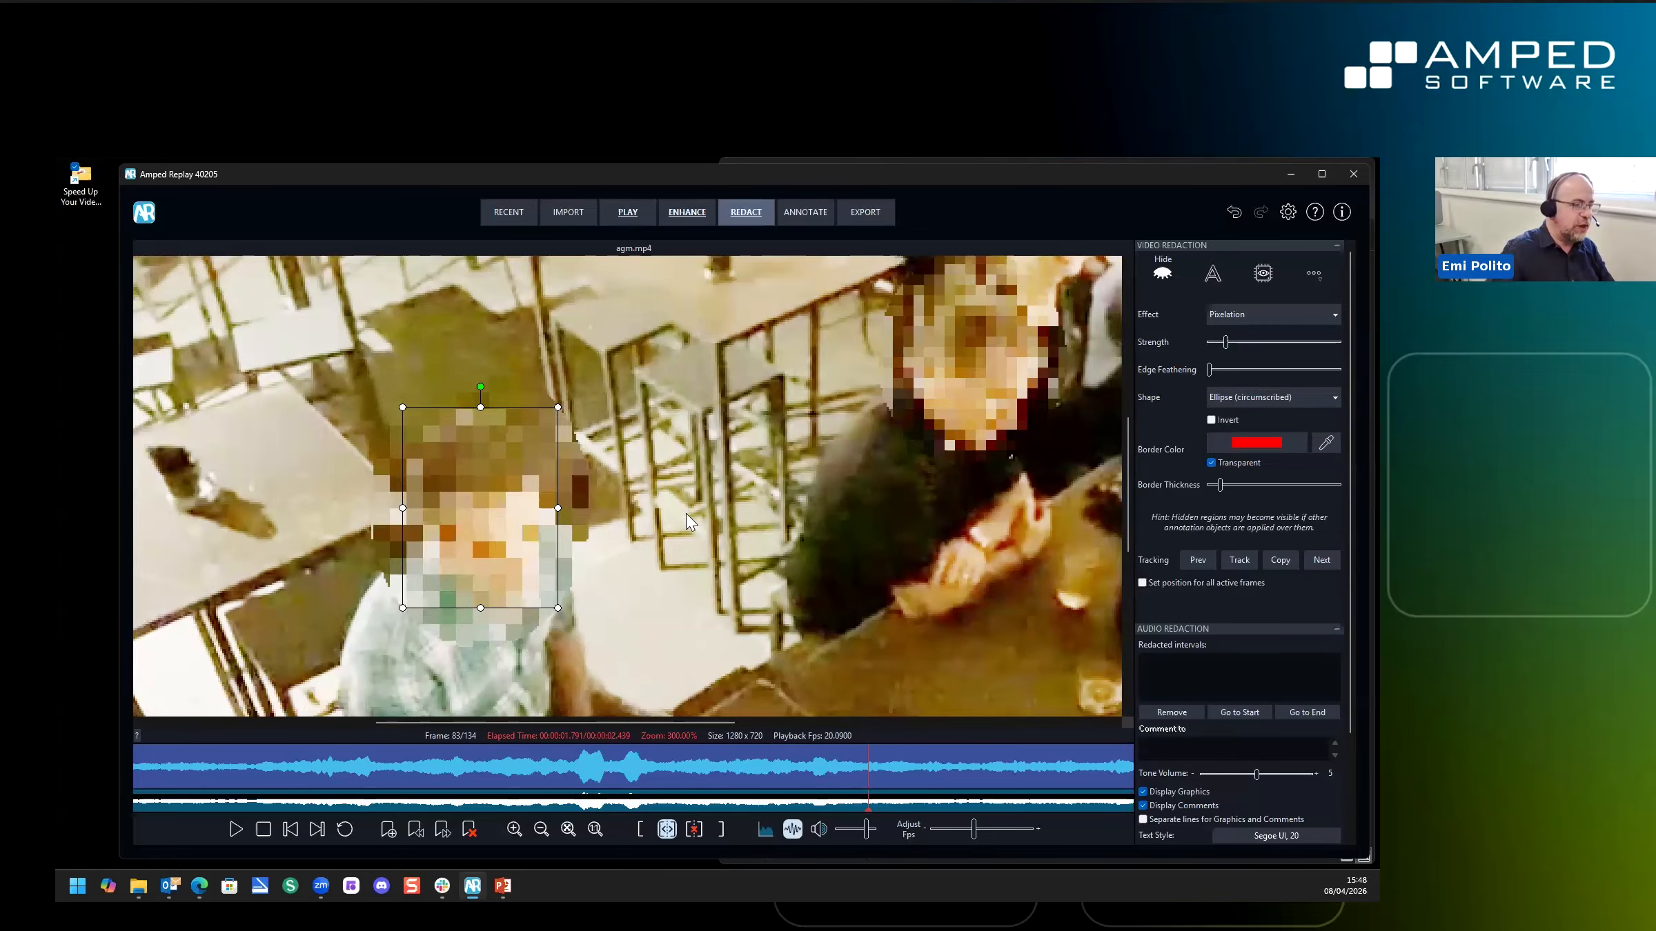
{"action": "scroll", "coordinate": [584, 518], "scroll_direction": "down", "scroll_amount": 2}
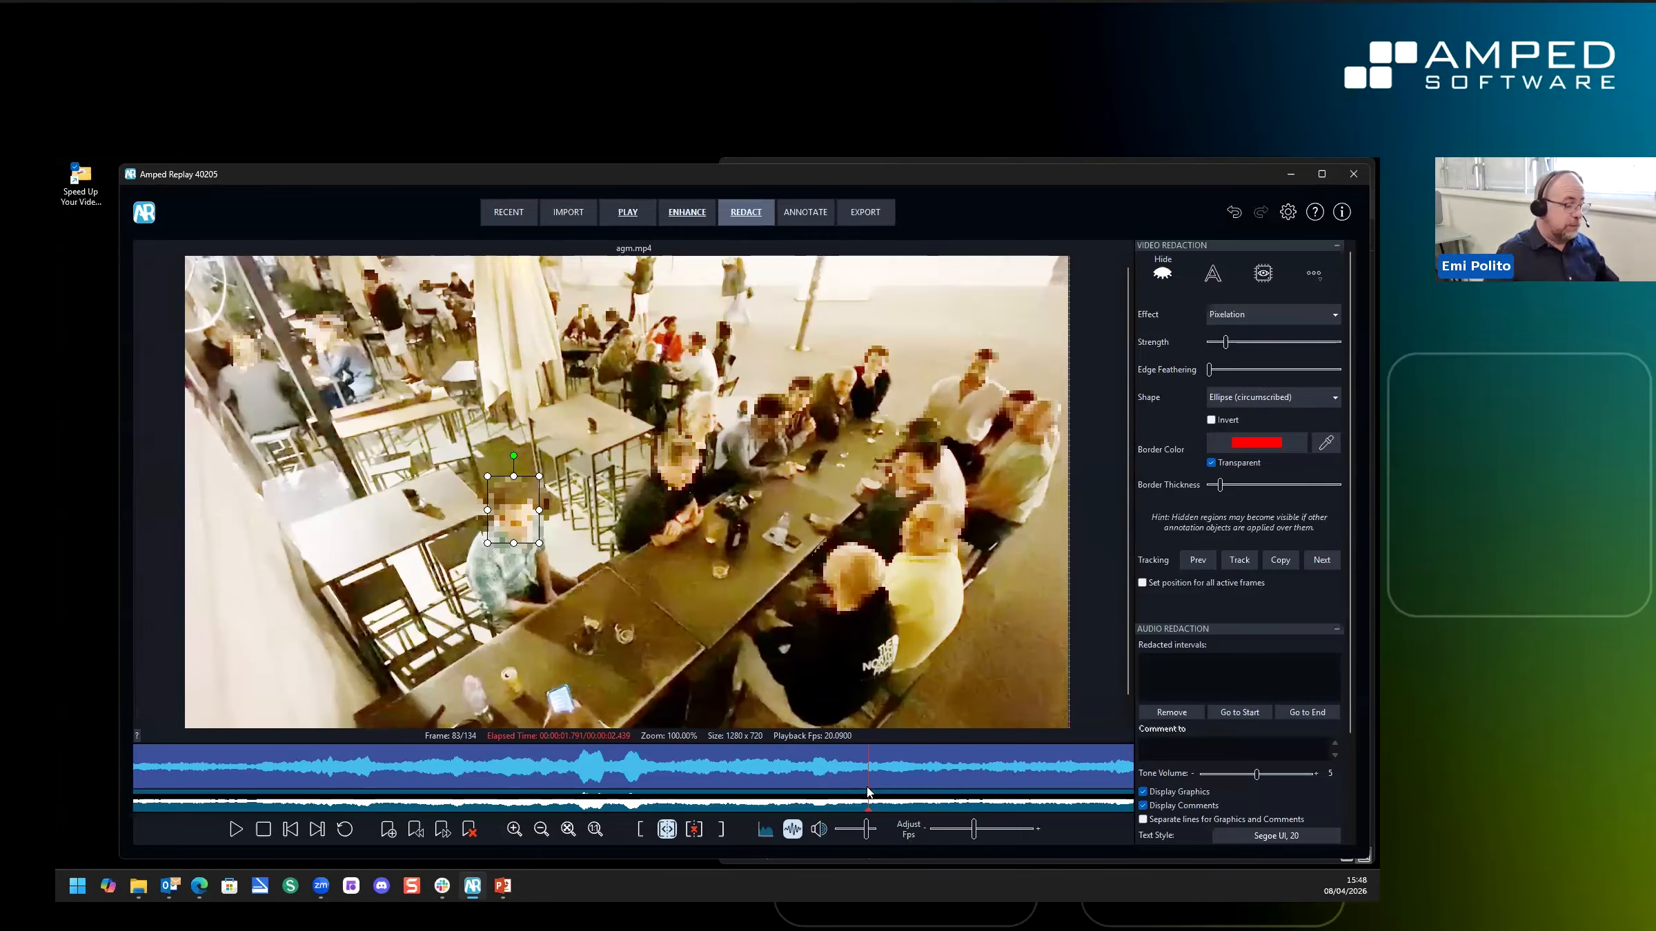
{"action": "left_click", "coordinate": [625, 491]}
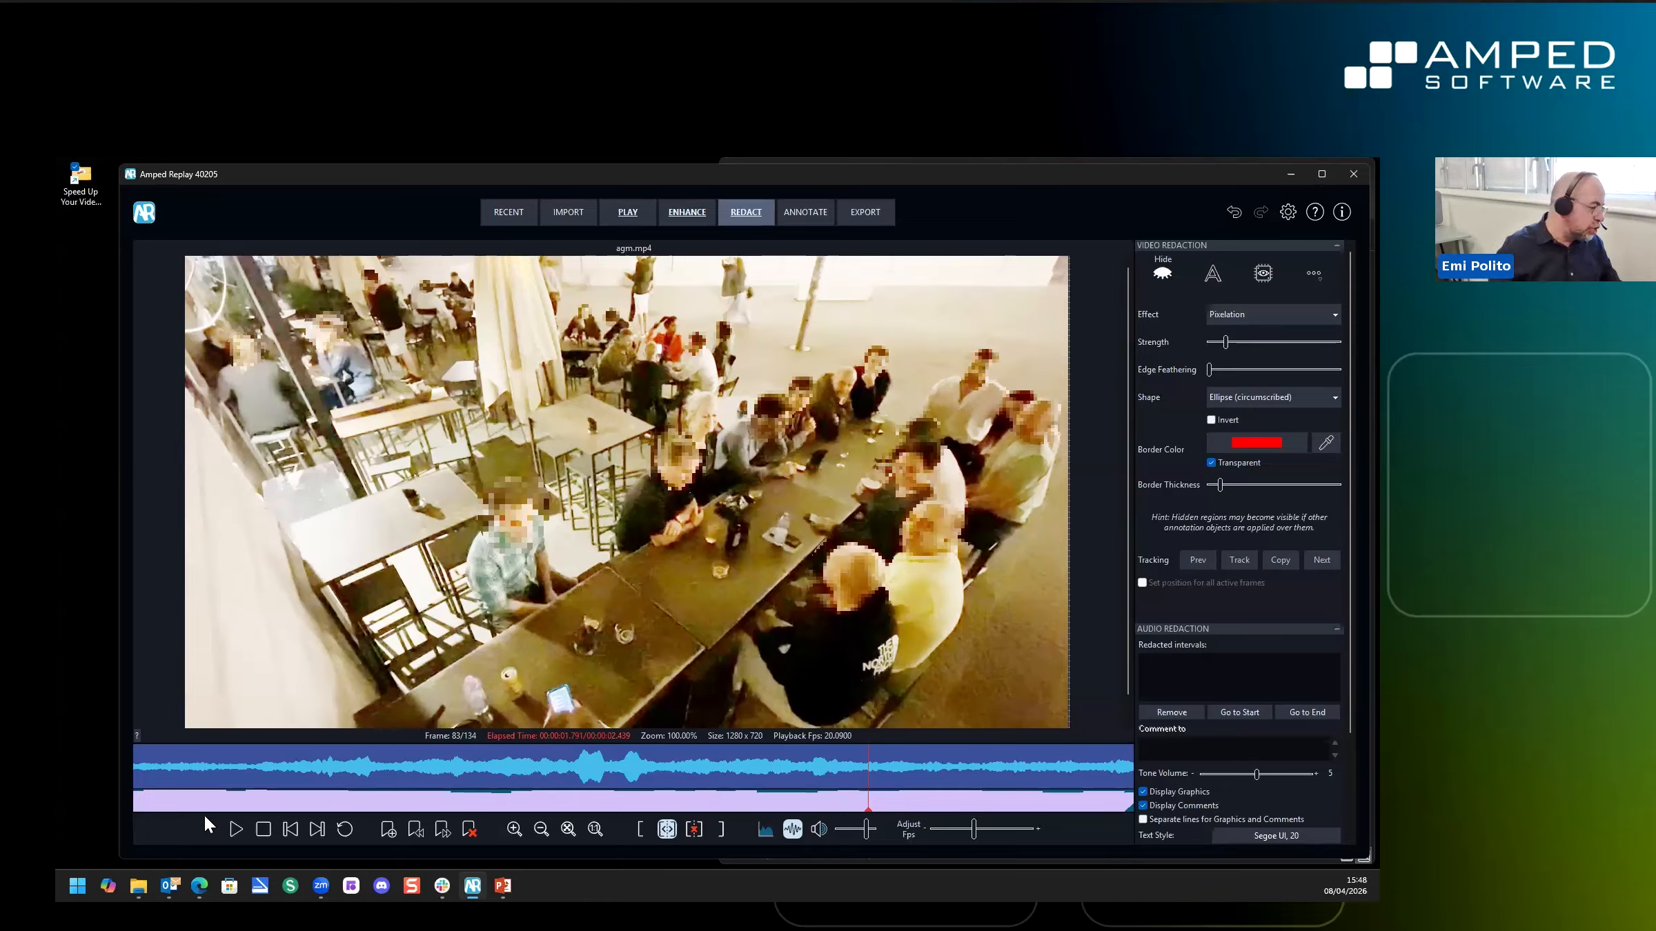
Move through the clip between frames 48 and 74 and examine the pixelated heads of the background group up close
{"action": "left_click", "coordinate": [174, 783]}
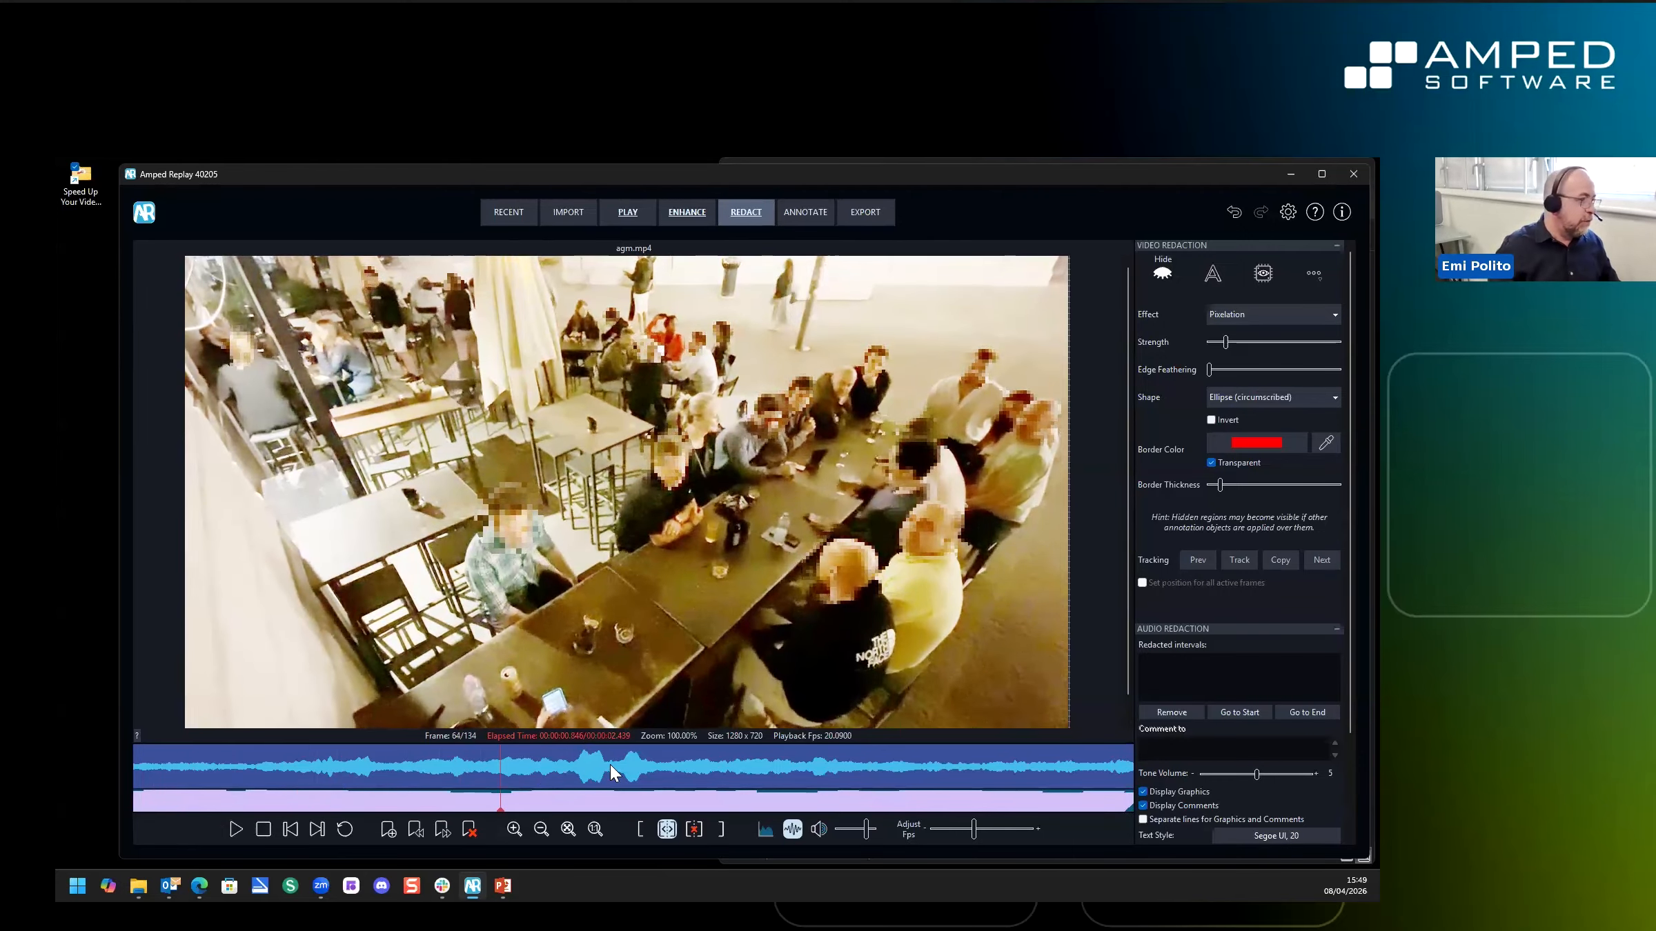
{"action": "left_click", "coordinate": [254, 757]}
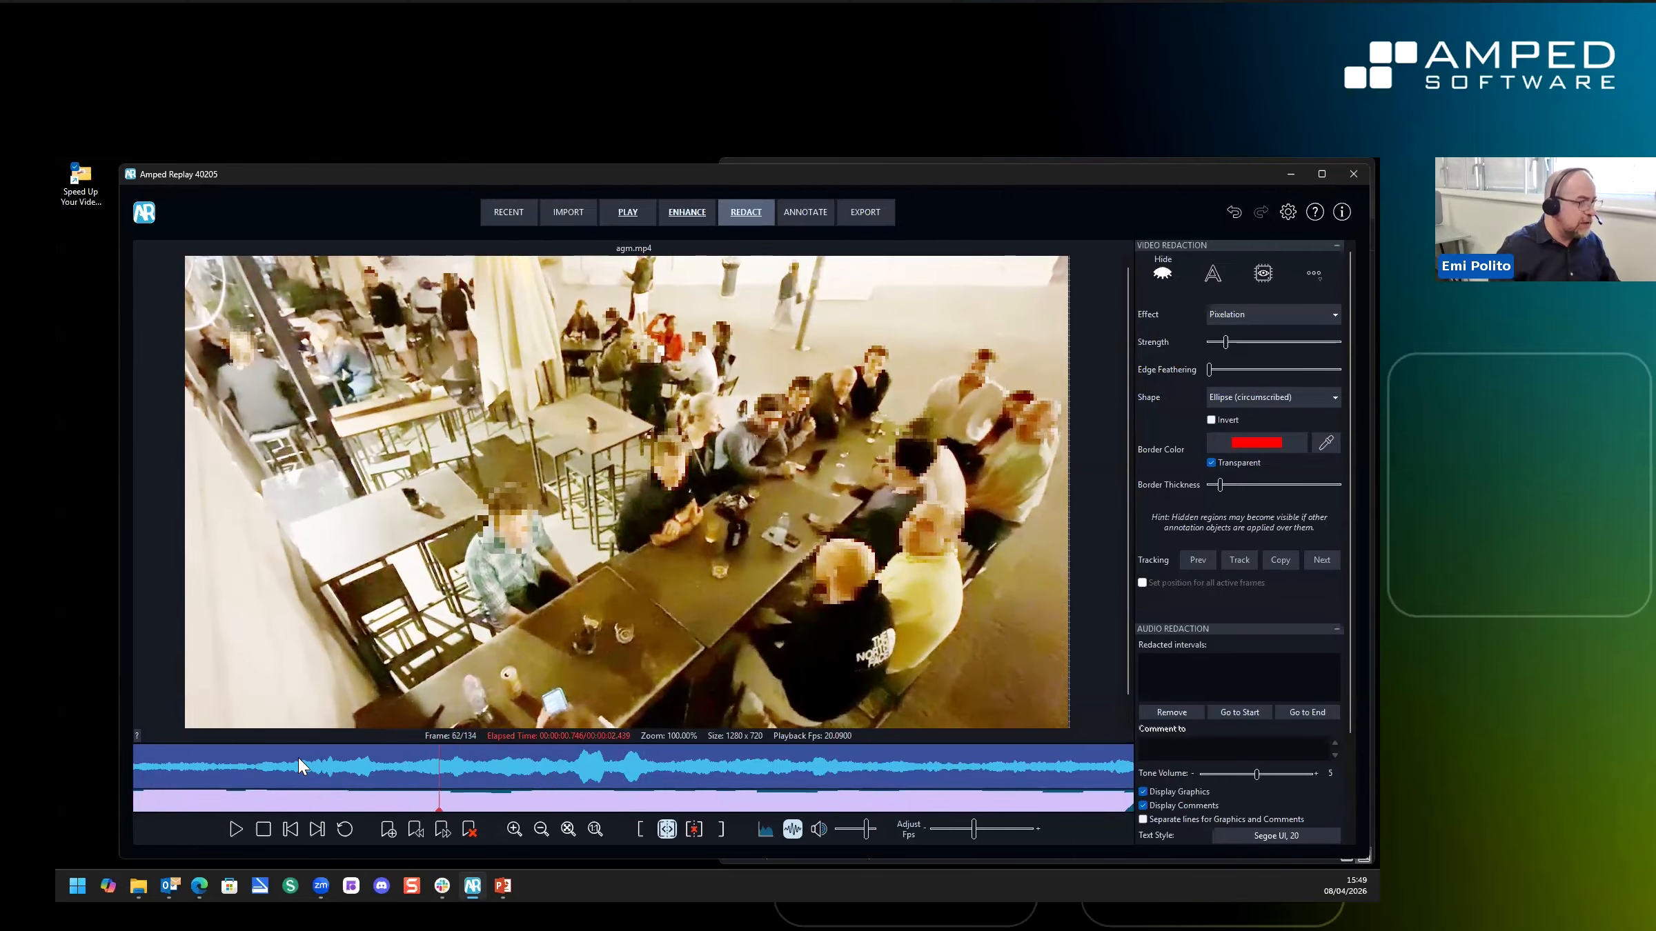
{"action": "left_click", "coordinate": [152, 757]}
{"action": "left_click", "coordinate": [152, 757]}
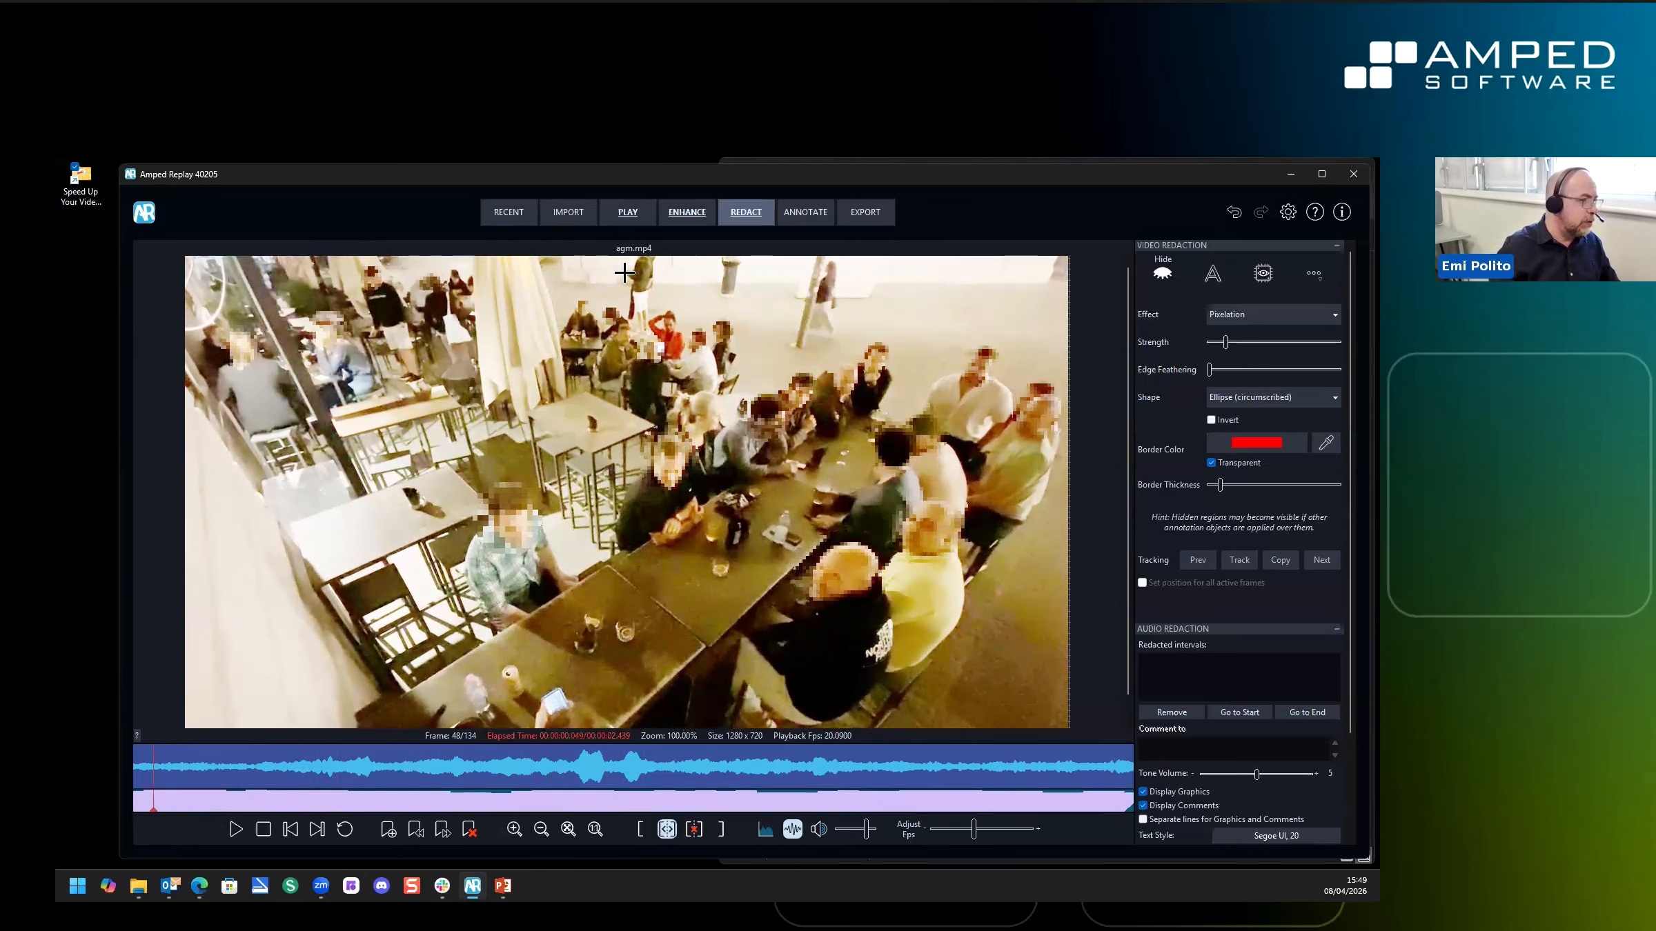
{"action": "scroll", "coordinate": [591, 281], "scroll_direction": "up", "scroll_amount": 6}
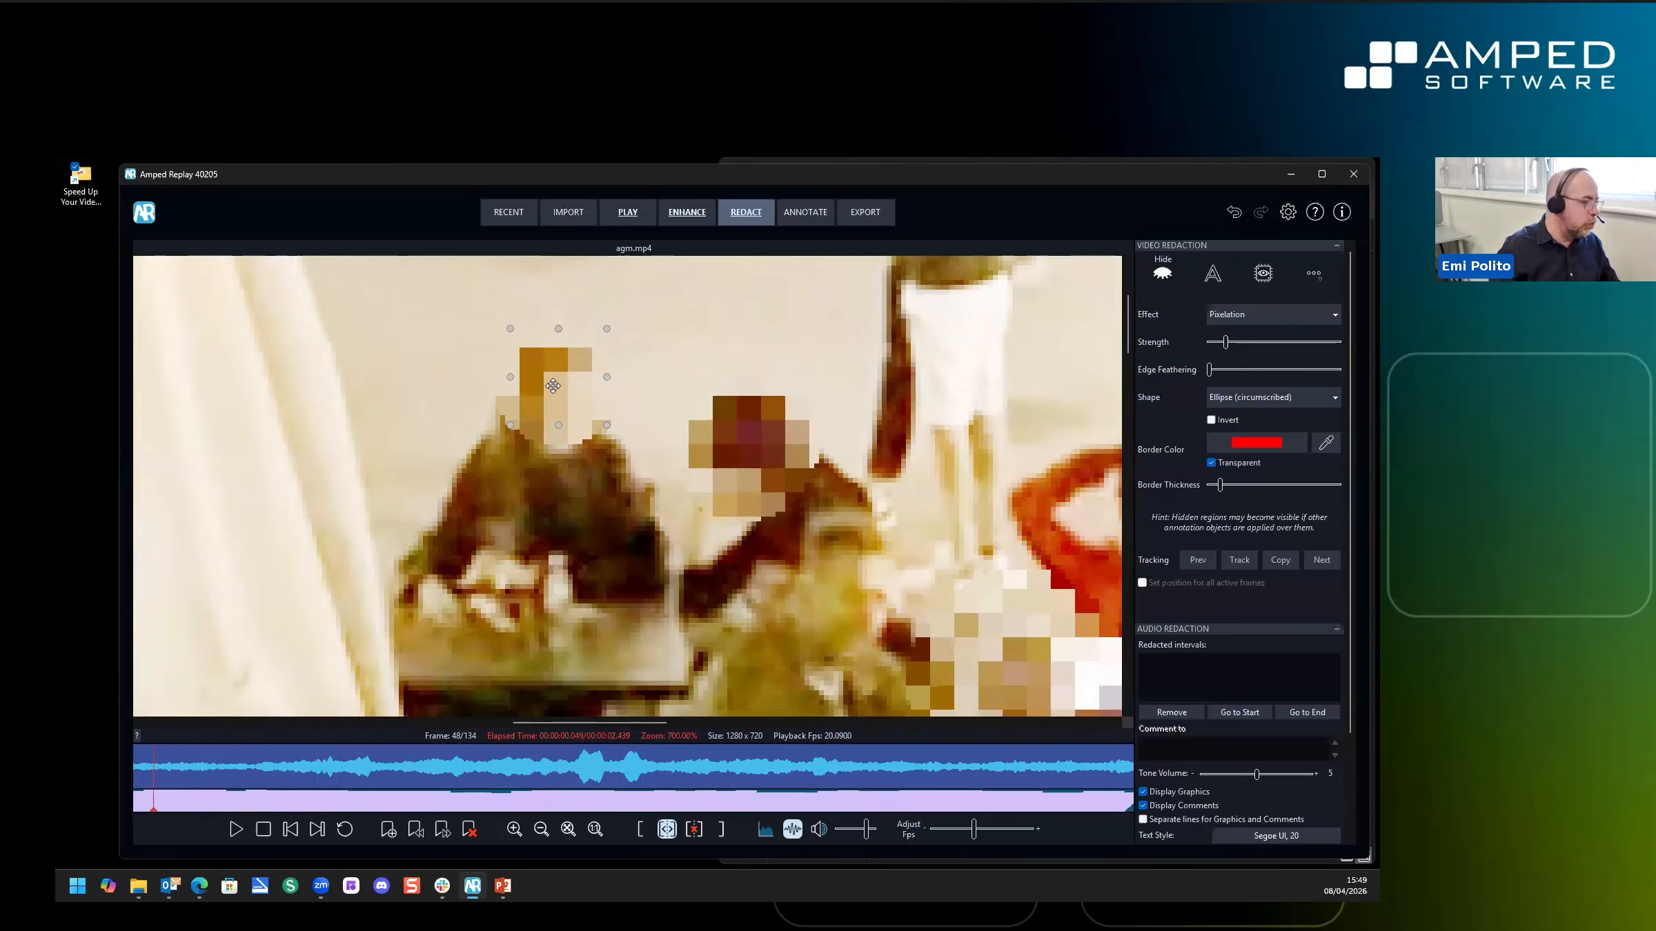
{"action": "left_click_drag", "start_coordinate": [154, 797], "coordinate": [1030, 742]}
{"action": "left_click_drag", "start_coordinate": [930, 745], "coordinate": [684, 756]}
{"action": "scroll", "coordinate": [580, 392], "scroll_direction": "up", "scroll_amount": 3}
{"action": "scroll", "coordinate": [570, 392], "scroll_direction": "down", "scroll_amount": 5}
{"action": "scroll", "coordinate": [564, 396], "scroll_direction": "up", "scroll_amount": 1}
{"action": "scroll", "coordinate": [564, 396], "scroll_direction": "down", "scroll_amount": 4}
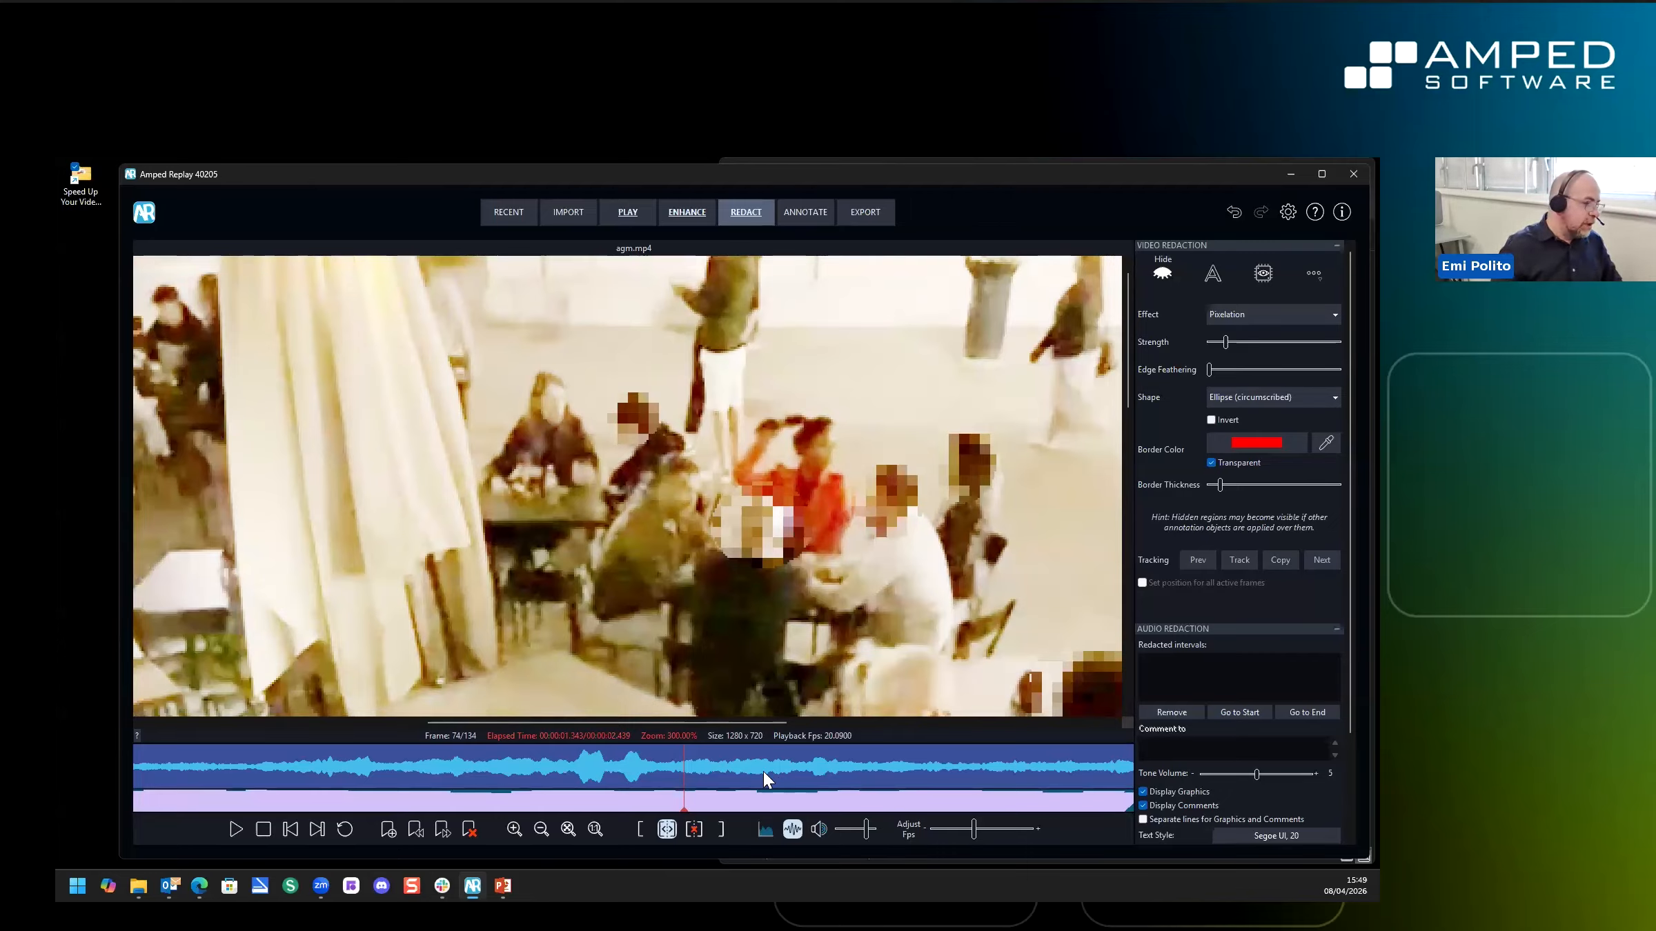
Select the redaction over the seated person nearest the curtain at frame 57 and check its coverage up to frame 77
{"action": "left_click_drag", "start_coordinate": [597, 772], "coordinate": [345, 751]}
{"action": "left_click", "coordinate": [550, 376]}
{"action": "left_click", "coordinate": [550, 376]}
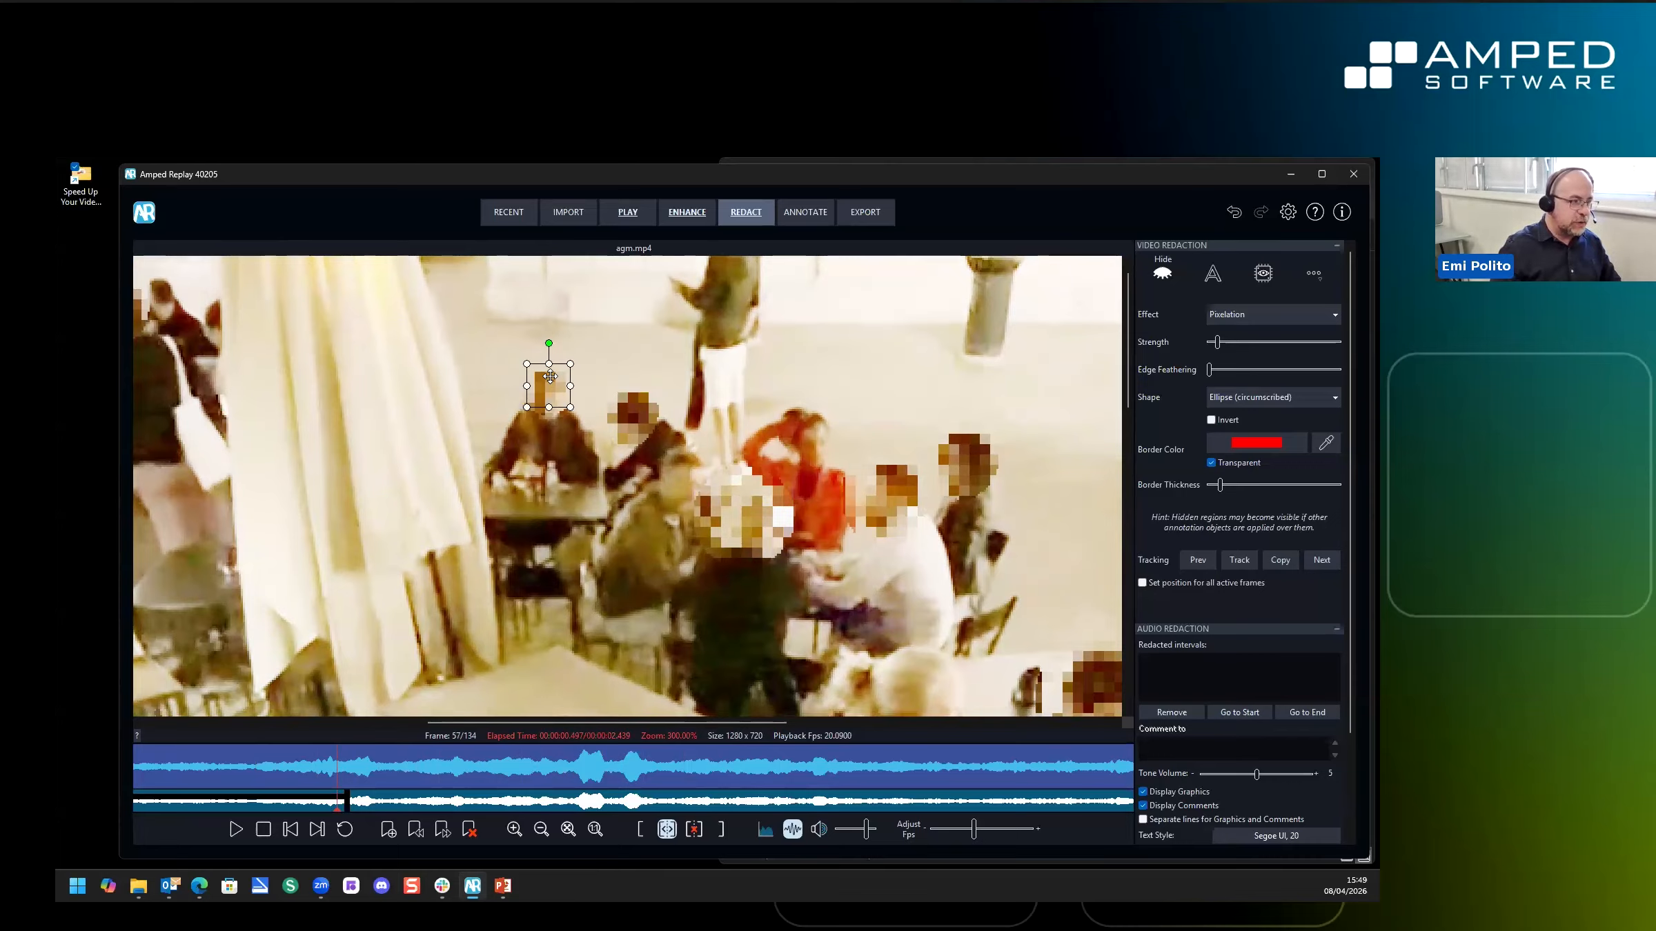
{"action": "key", "text": "ctrl"}
{"action": "key", "text": "ctrl"}
{"action": "key", "text": "ctrl"}
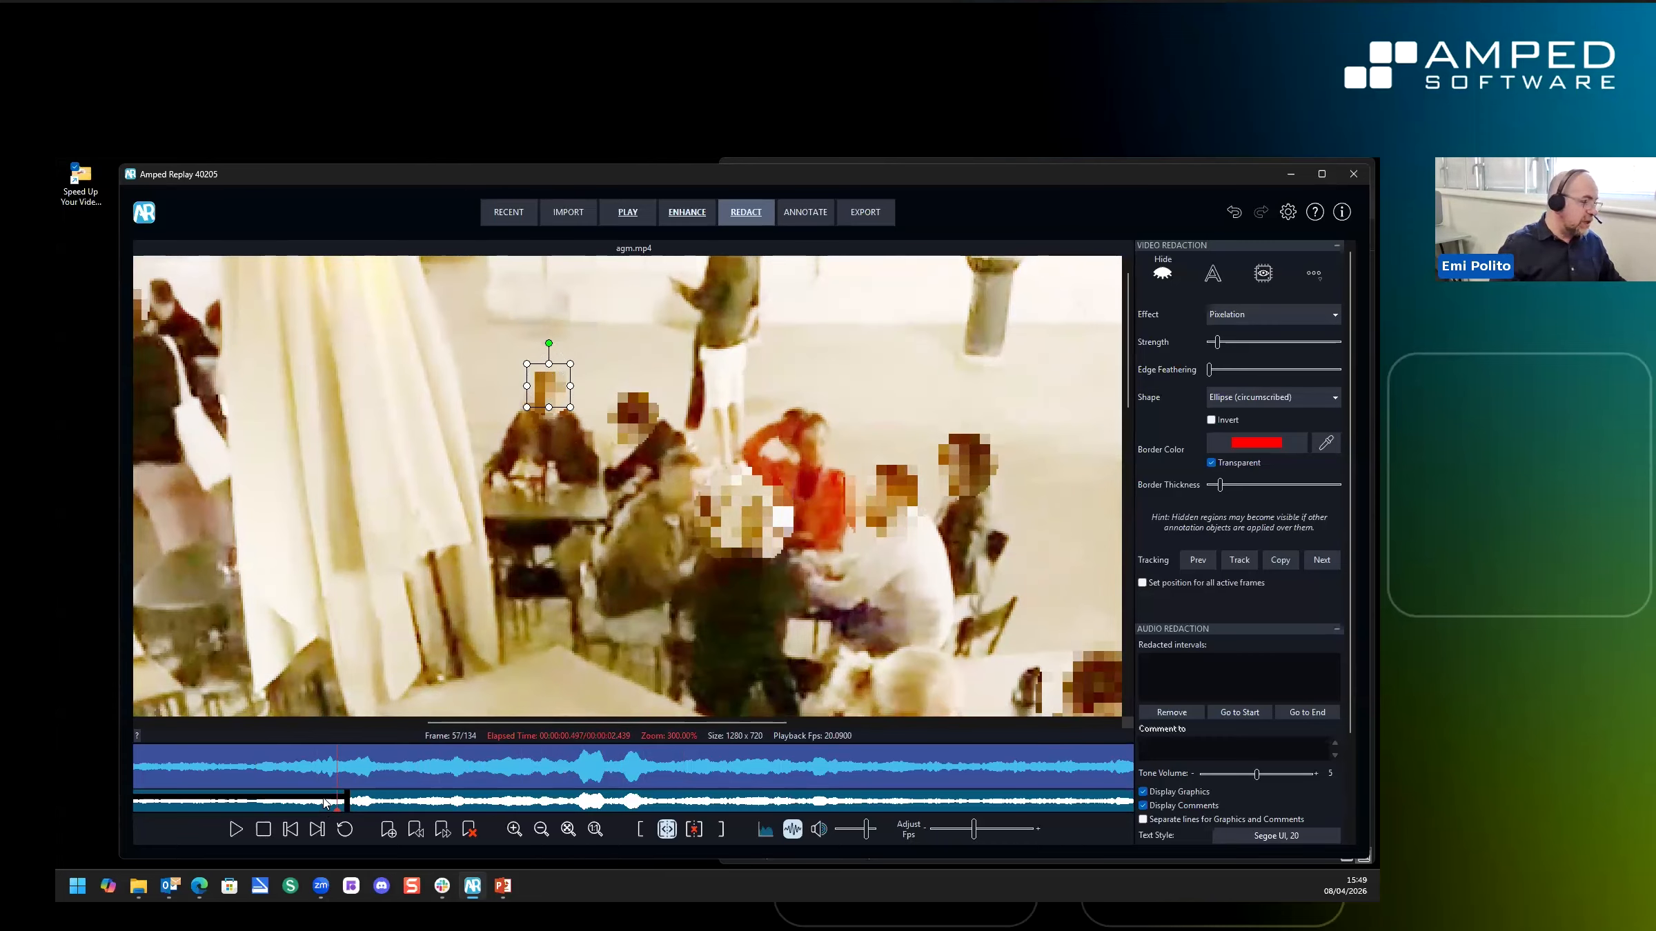
{"action": "key", "text": "ctrl"}
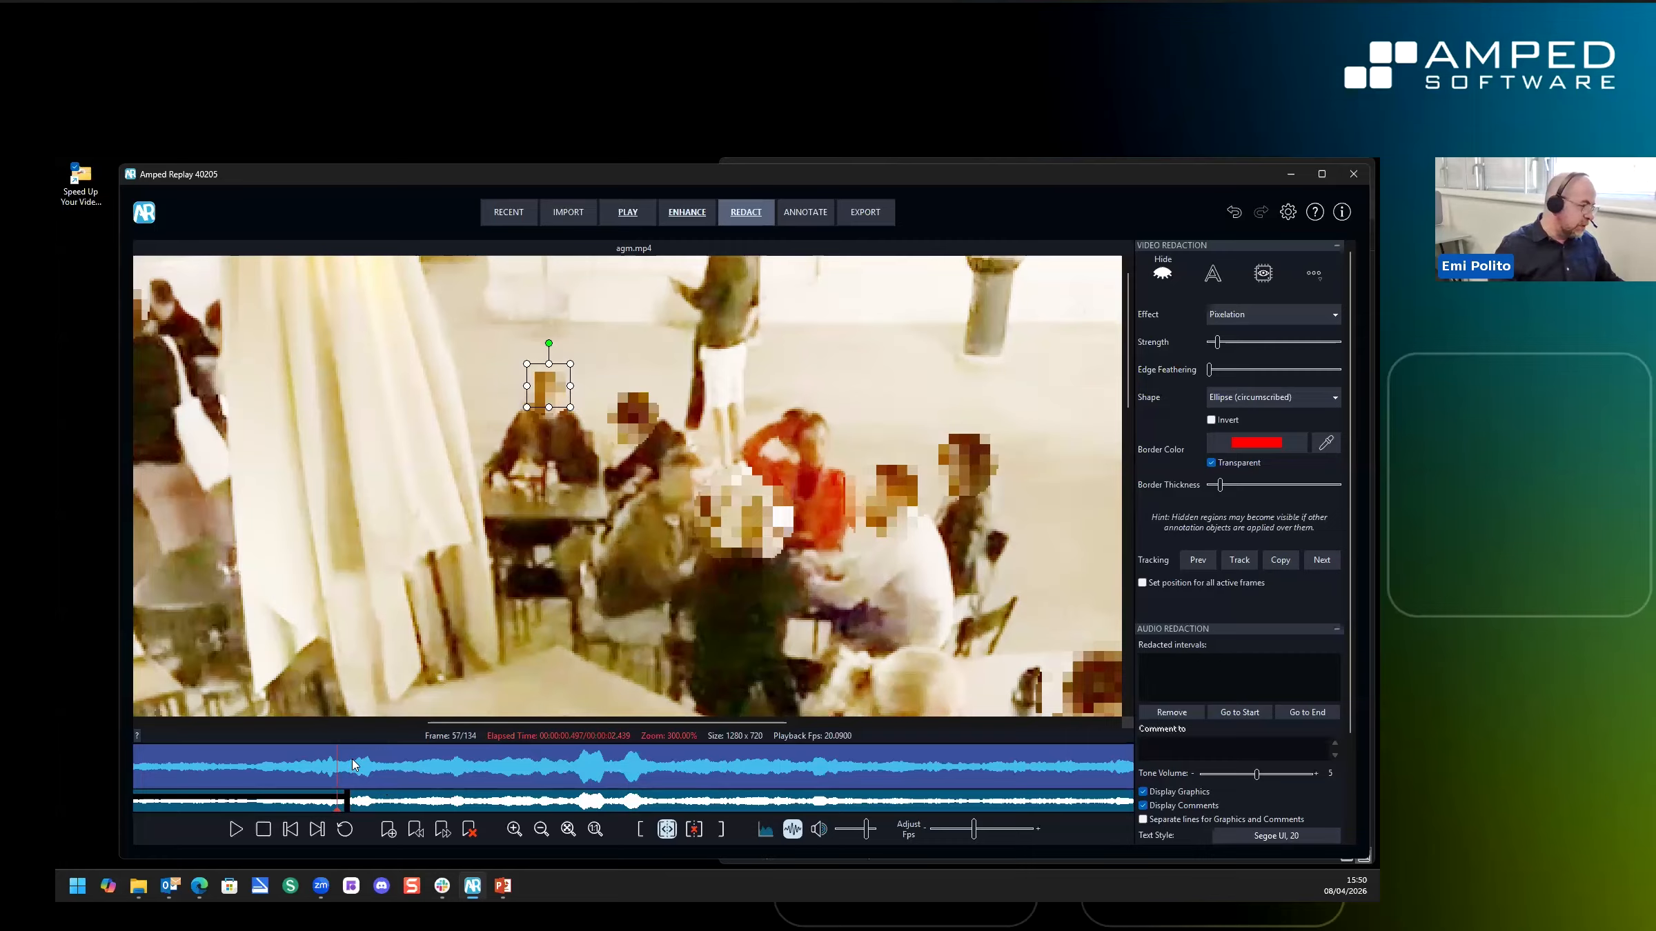
{"action": "left_click_drag", "start_coordinate": [337, 768], "coordinate": [745, 762]}
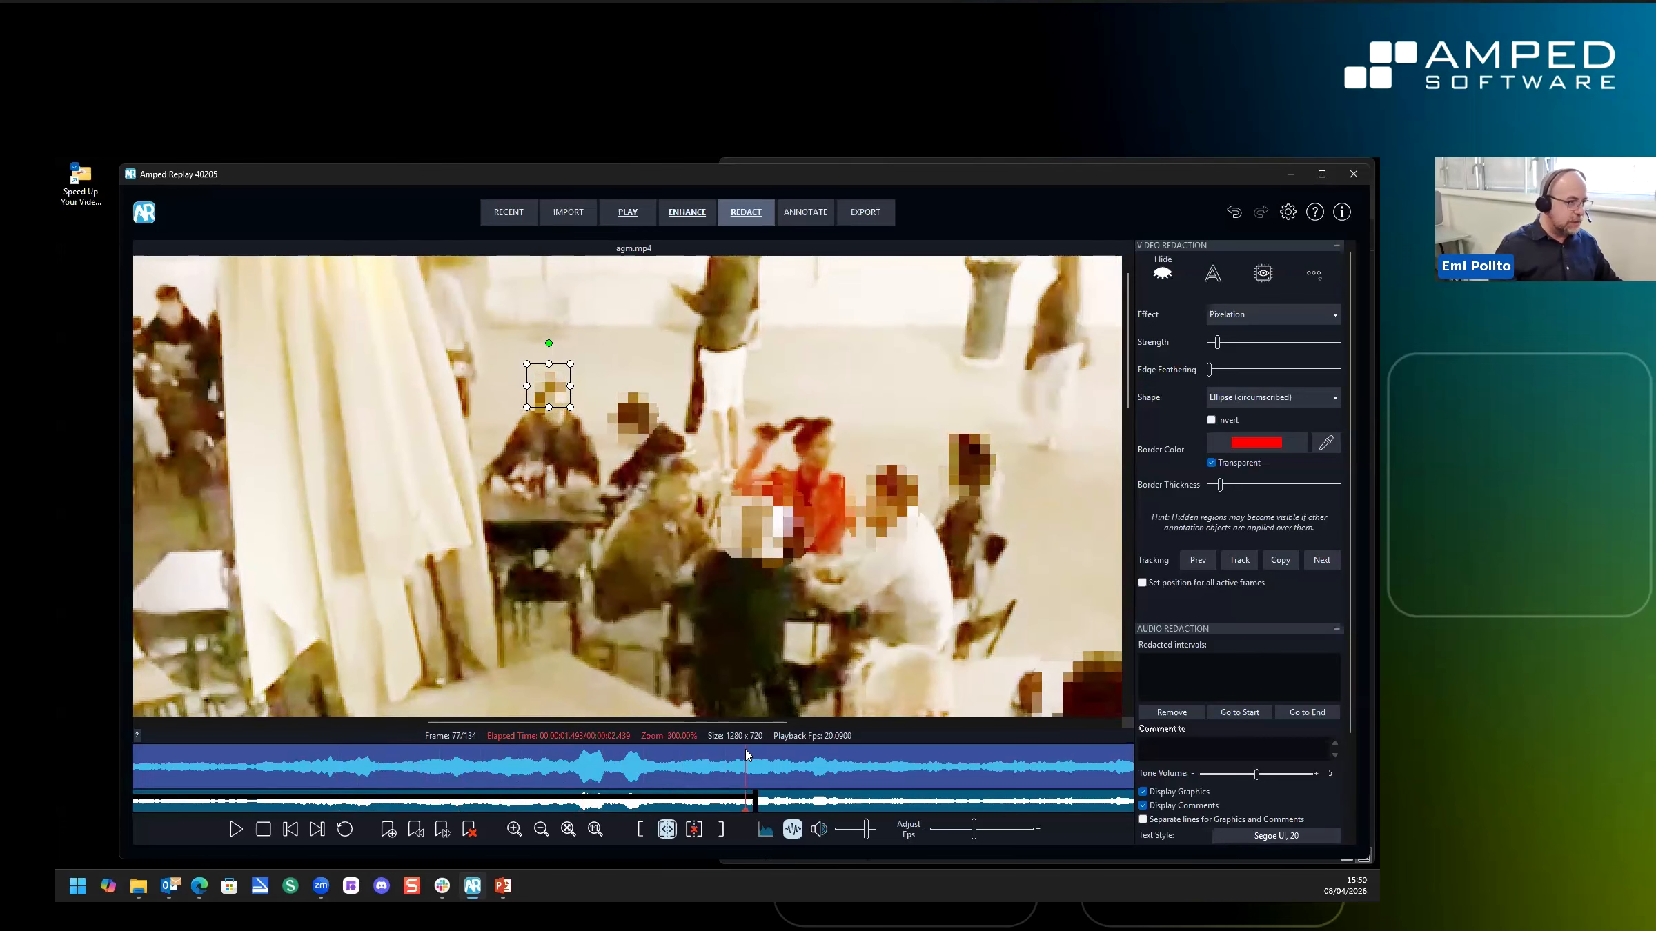
{"action": "left_click", "coordinate": [597, 345]}
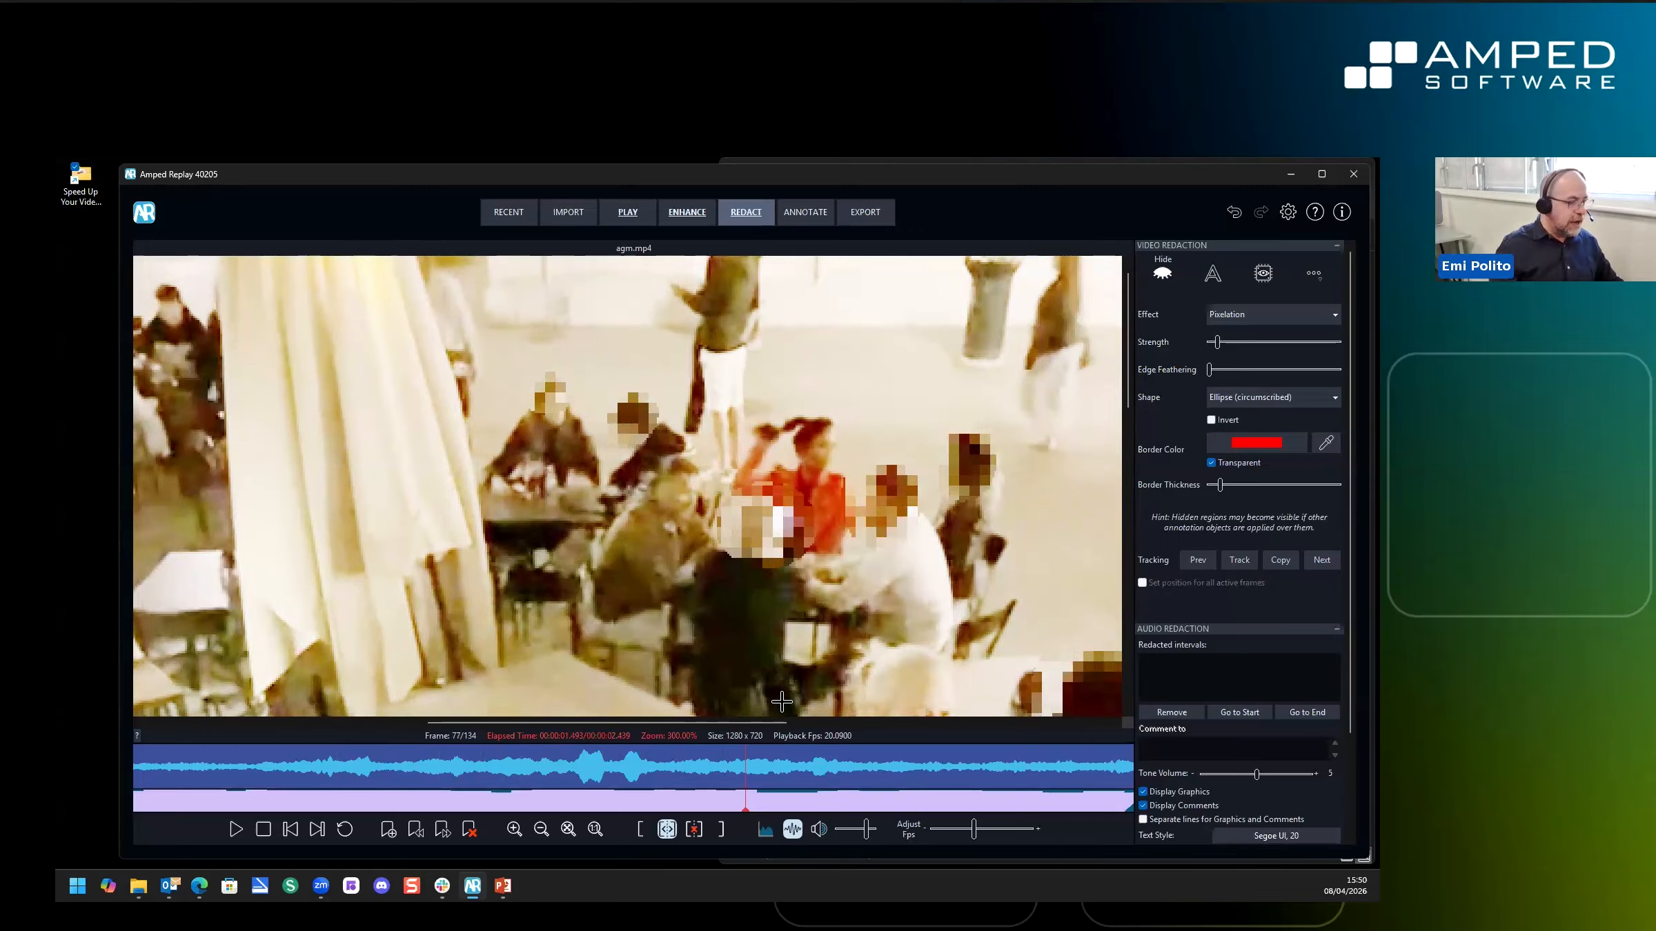
Play the clip and recheck at frame 82 how the redaction follows the seated person's head near the curtain
{"action": "left_click_drag", "start_coordinate": [681, 764], "coordinate": [450, 754]}
{"action": "key", "text": "space"}
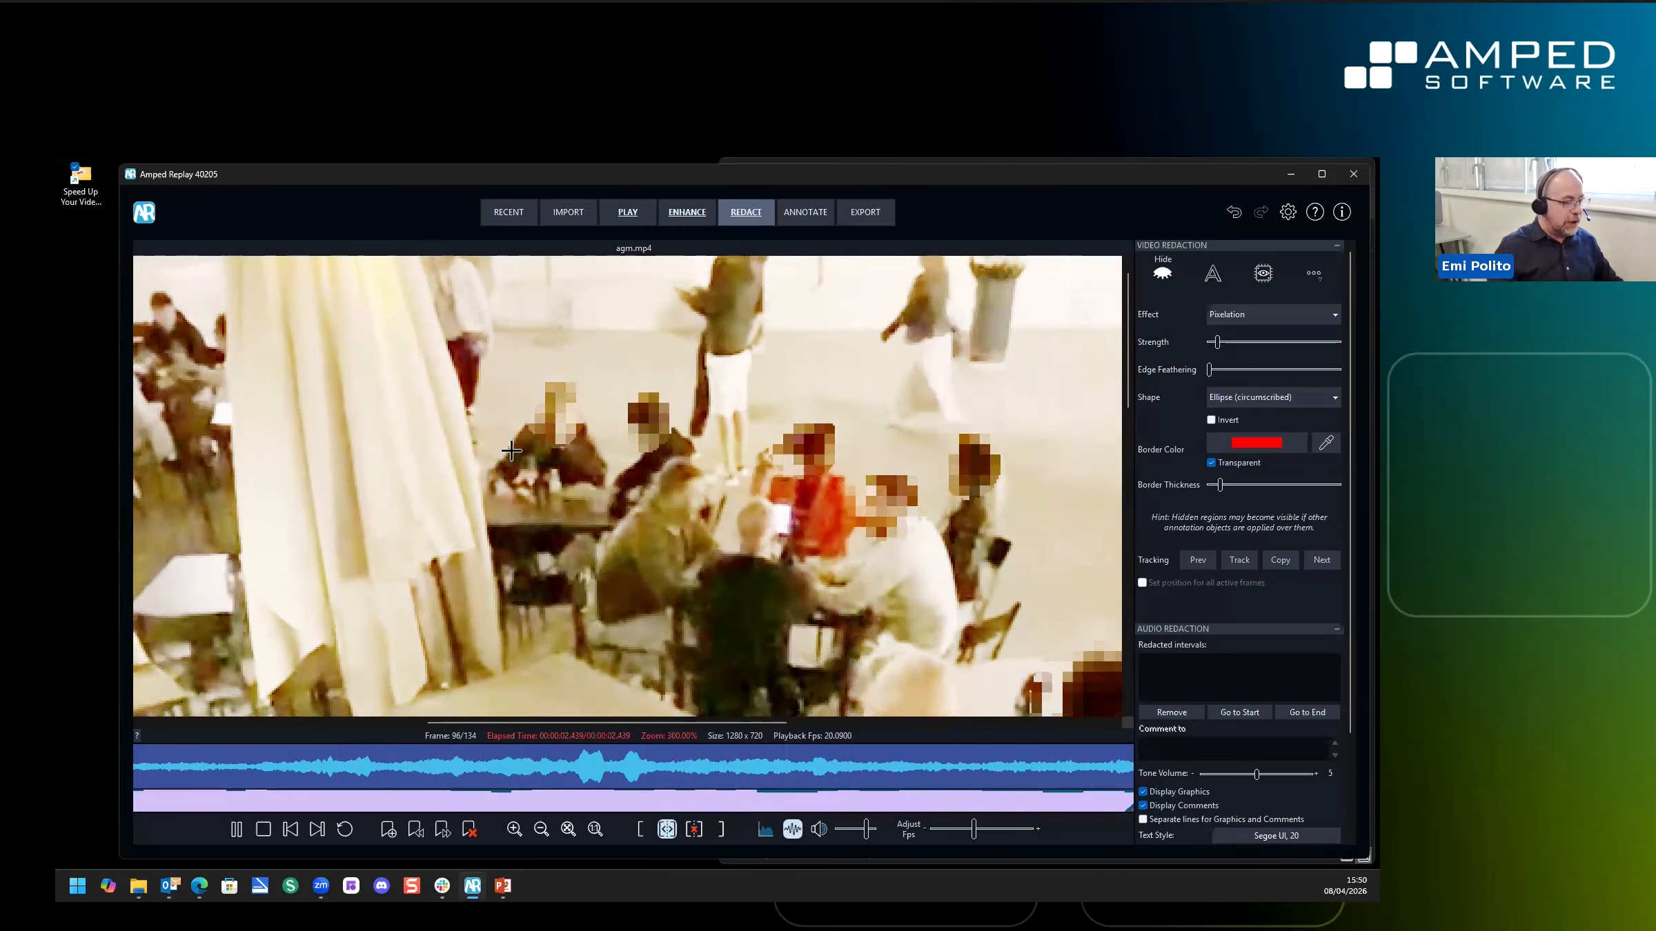
{"action": "key", "text": "space"}
{"action": "key", "text": "space"}
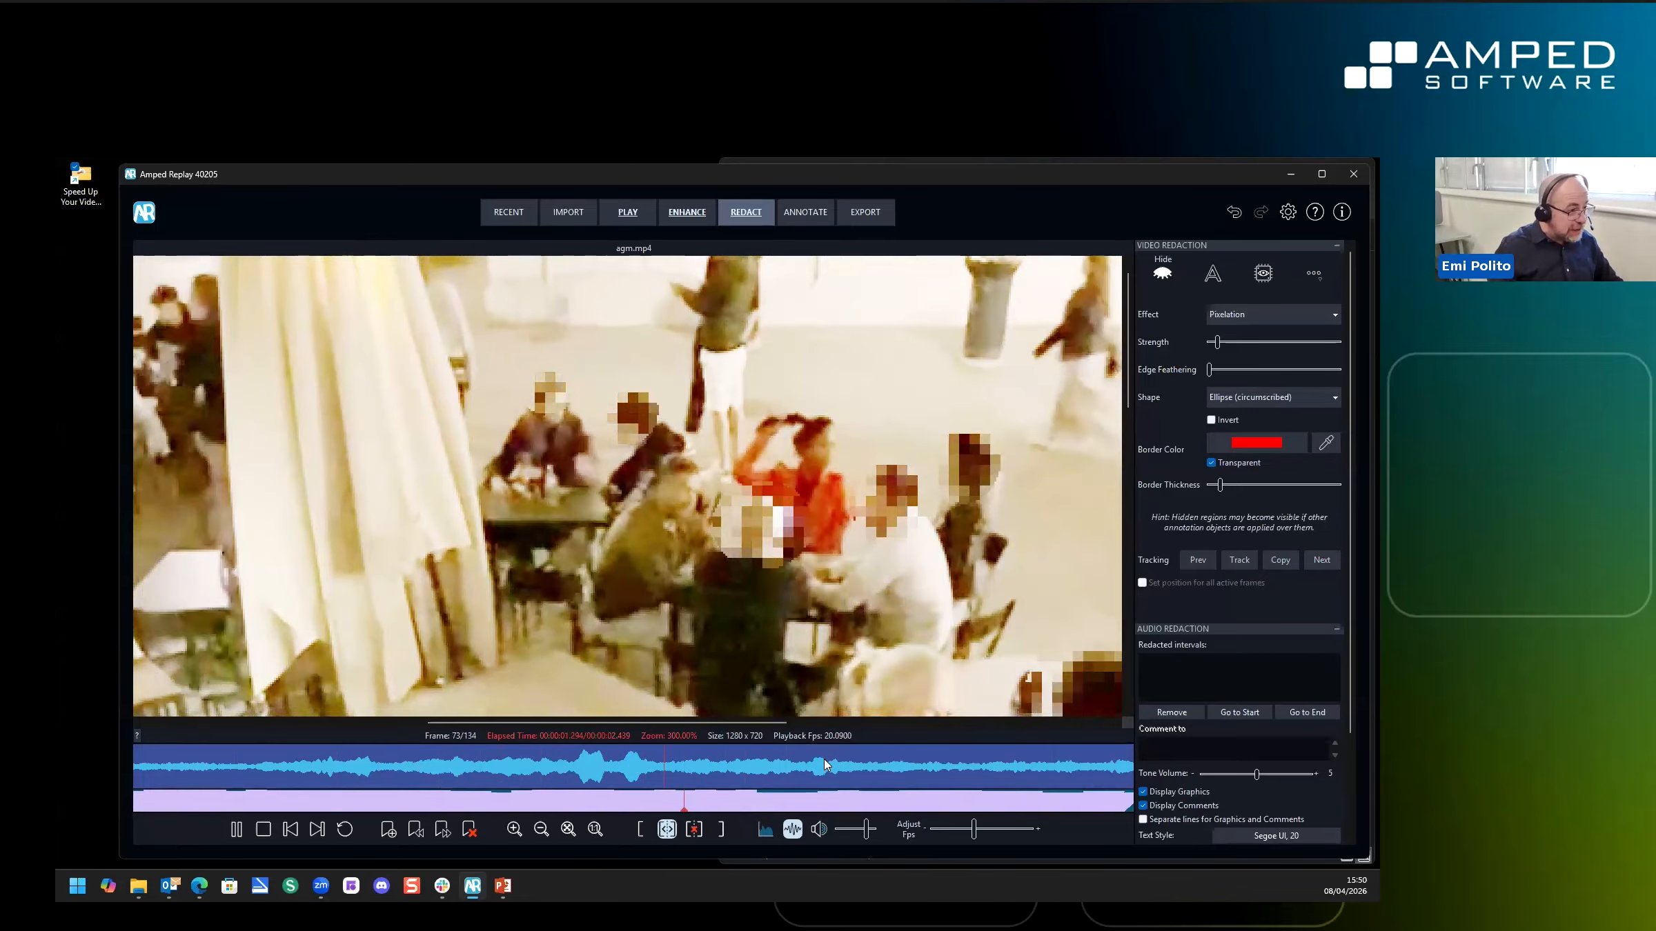
{"action": "key", "text": "space"}
{"action": "mouse_move", "coordinate": [843, 767]}
{"action": "left_mouse_down"}
{"action": "mouse_move", "coordinate": [747, 771]}
{"action": "mouse_move", "coordinate": [883, 766]}
{"action": "mouse_move", "coordinate": [854, 769]}
{"action": "left_mouse_up"}
{"action": "left_click", "coordinate": [549, 386]}
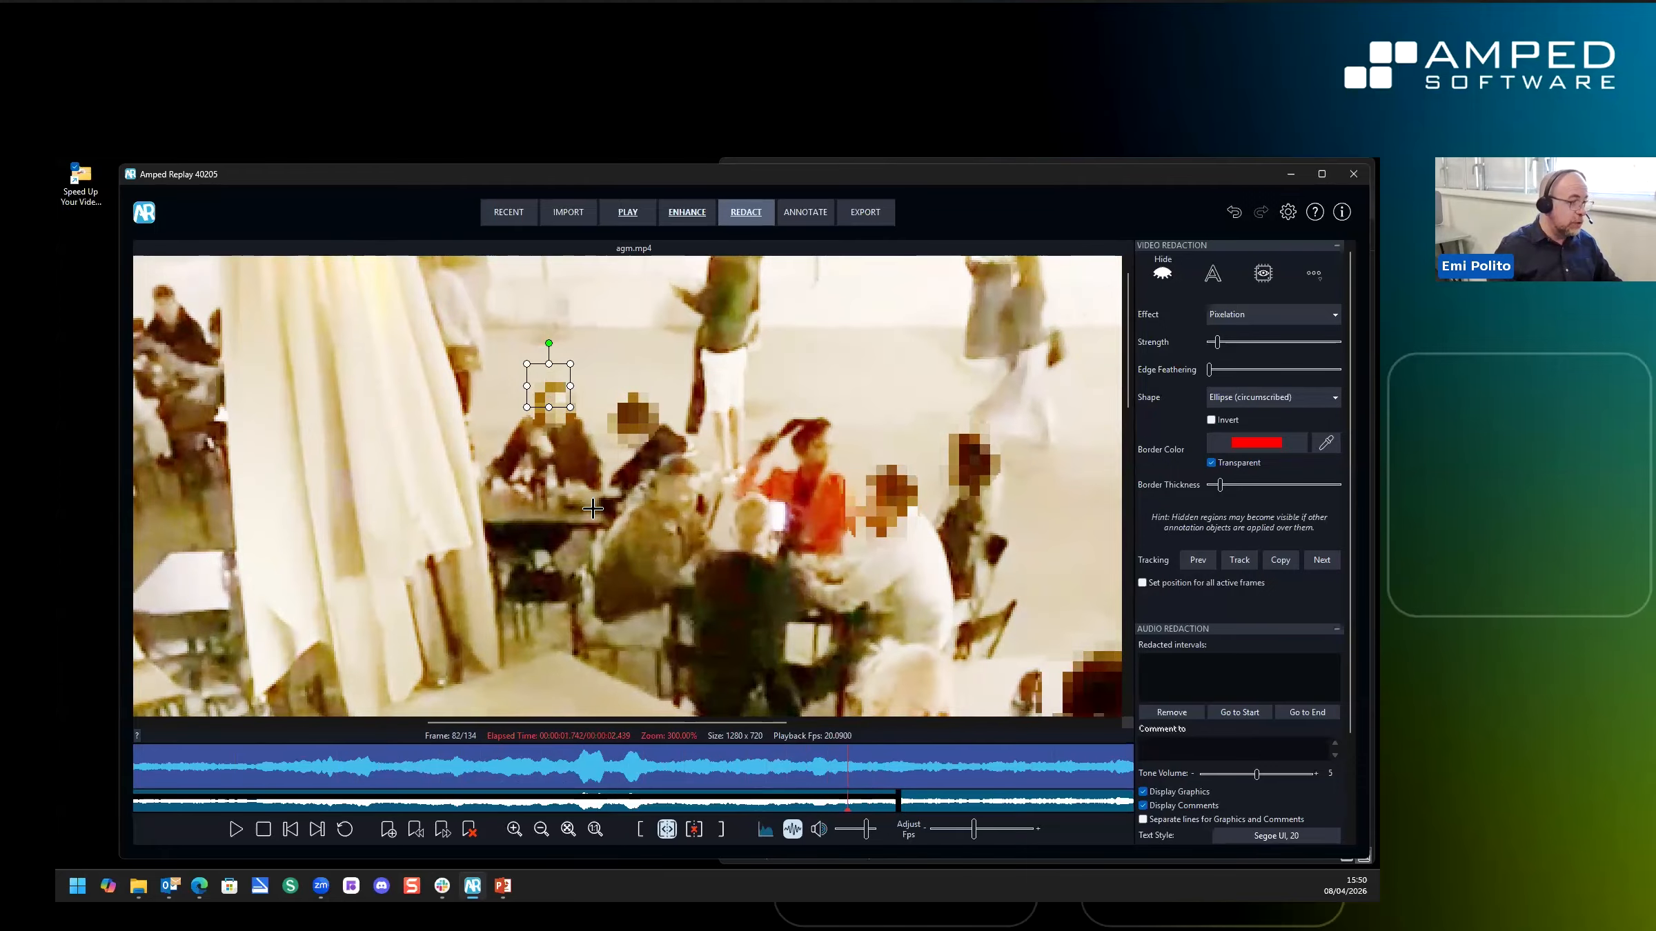
{"action": "left_click", "coordinate": [577, 443]}
{"action": "key", "text": "space"}
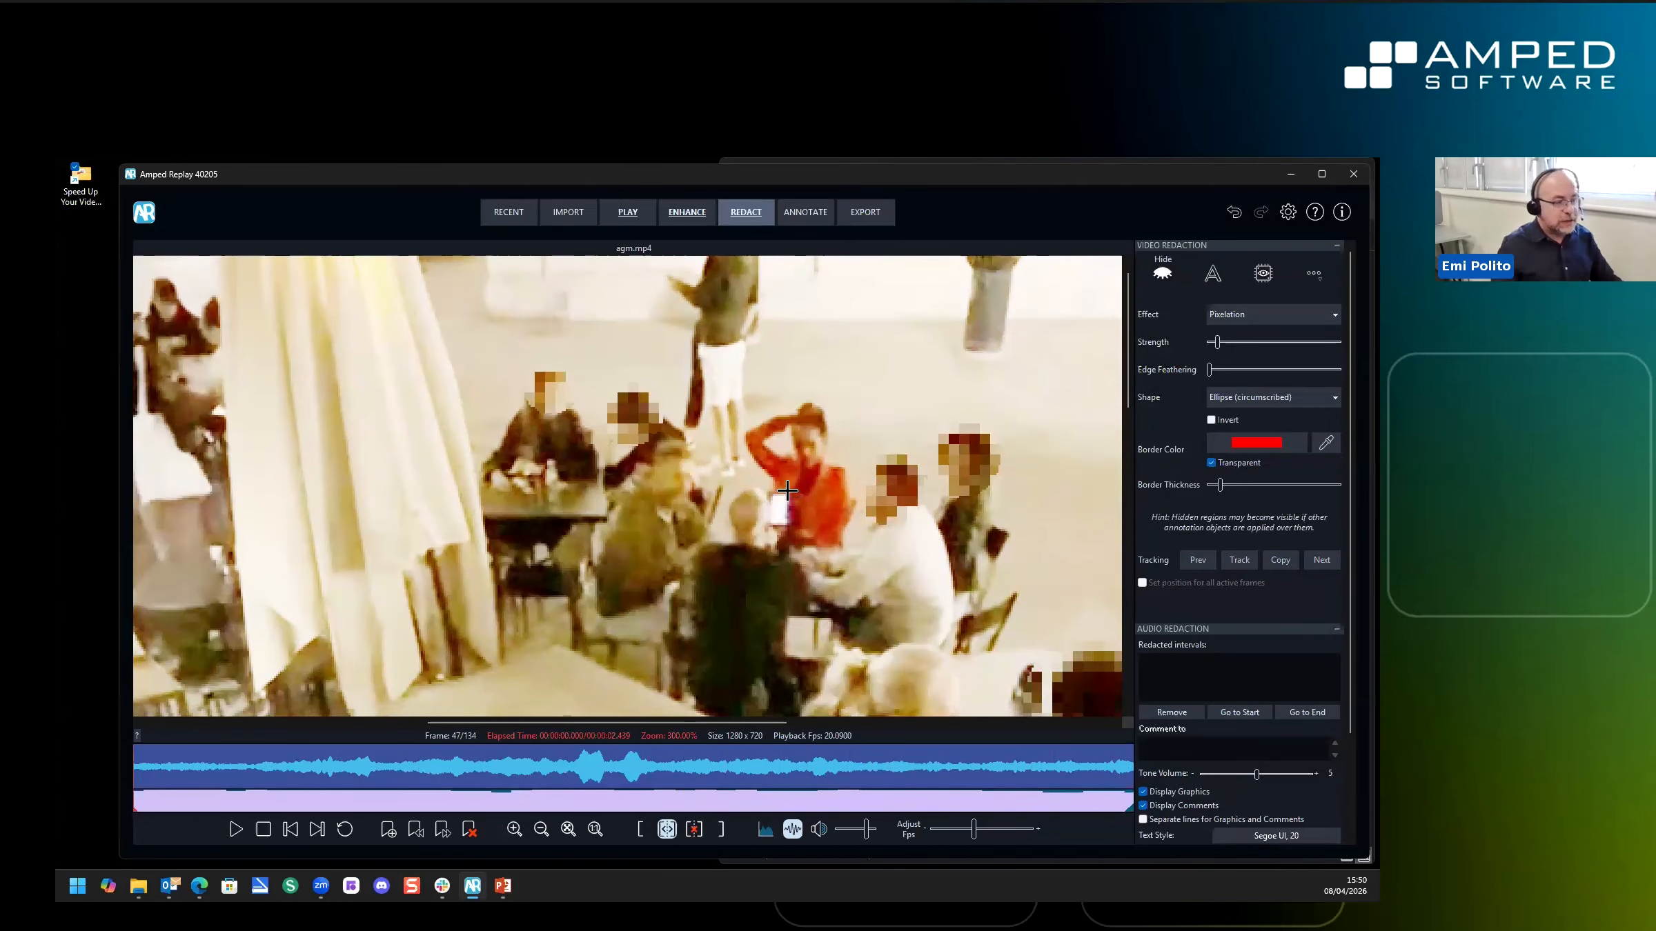
Examine the unredacted head of the woman in red up close at frames 47 and 75, comparing it with the whole view
{"action": "scroll", "coordinate": [792, 443], "scroll_direction": "down", "scroll_amount": 2}
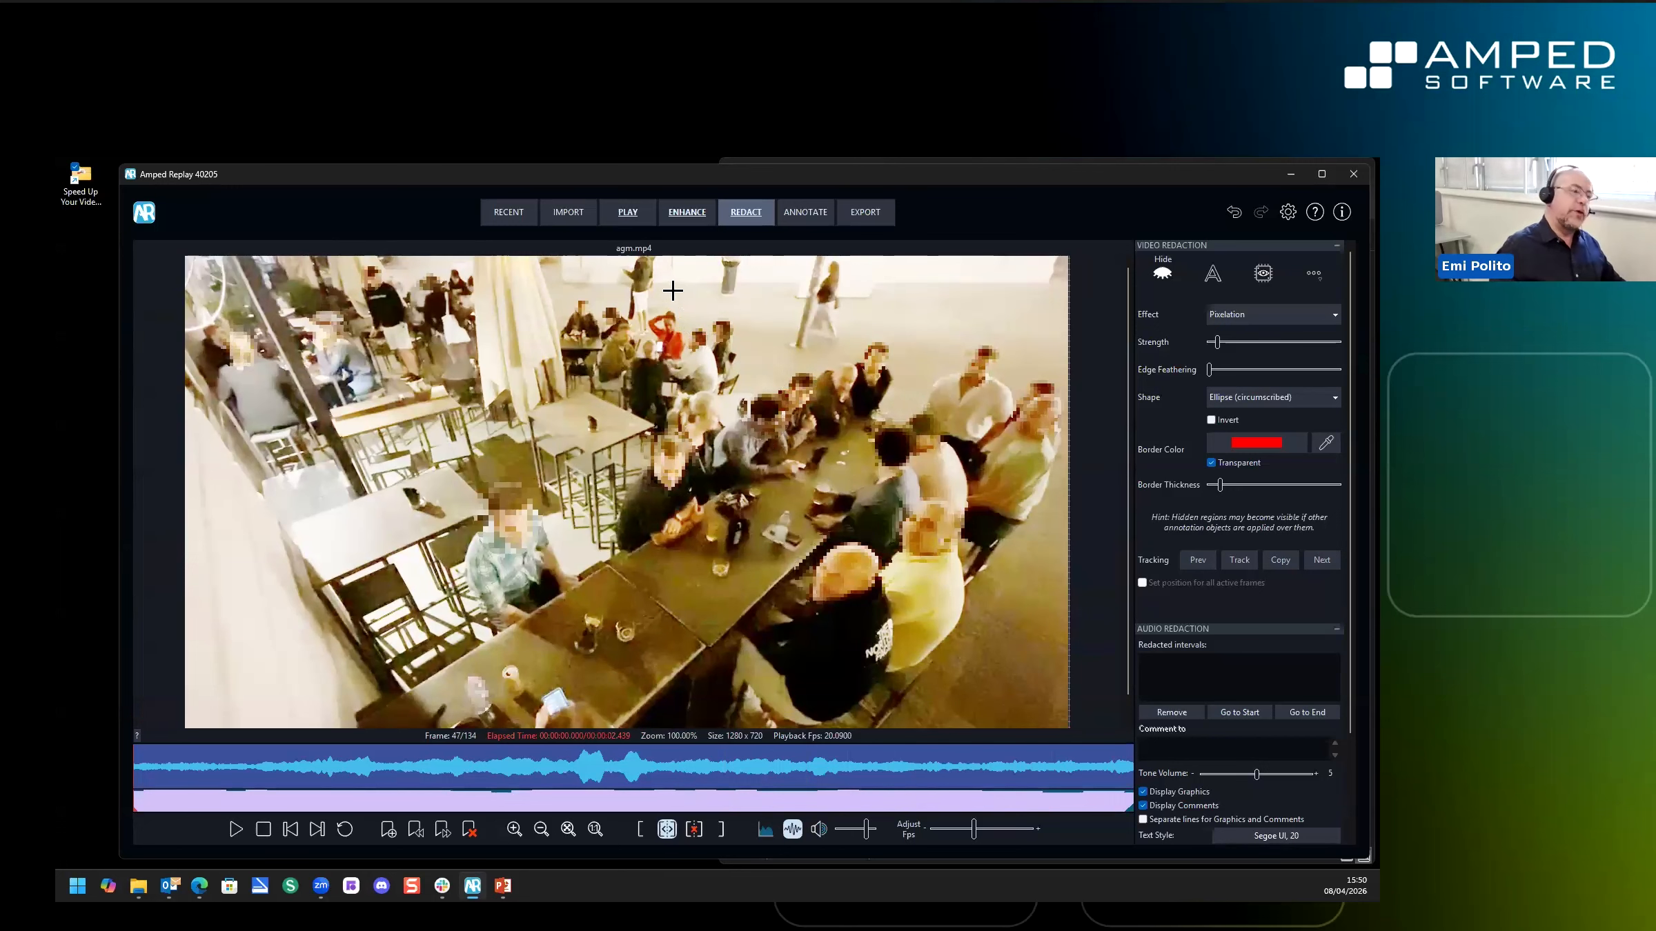
{"action": "scroll", "coordinate": [663, 302], "scroll_direction": "up", "scroll_amount": 3}
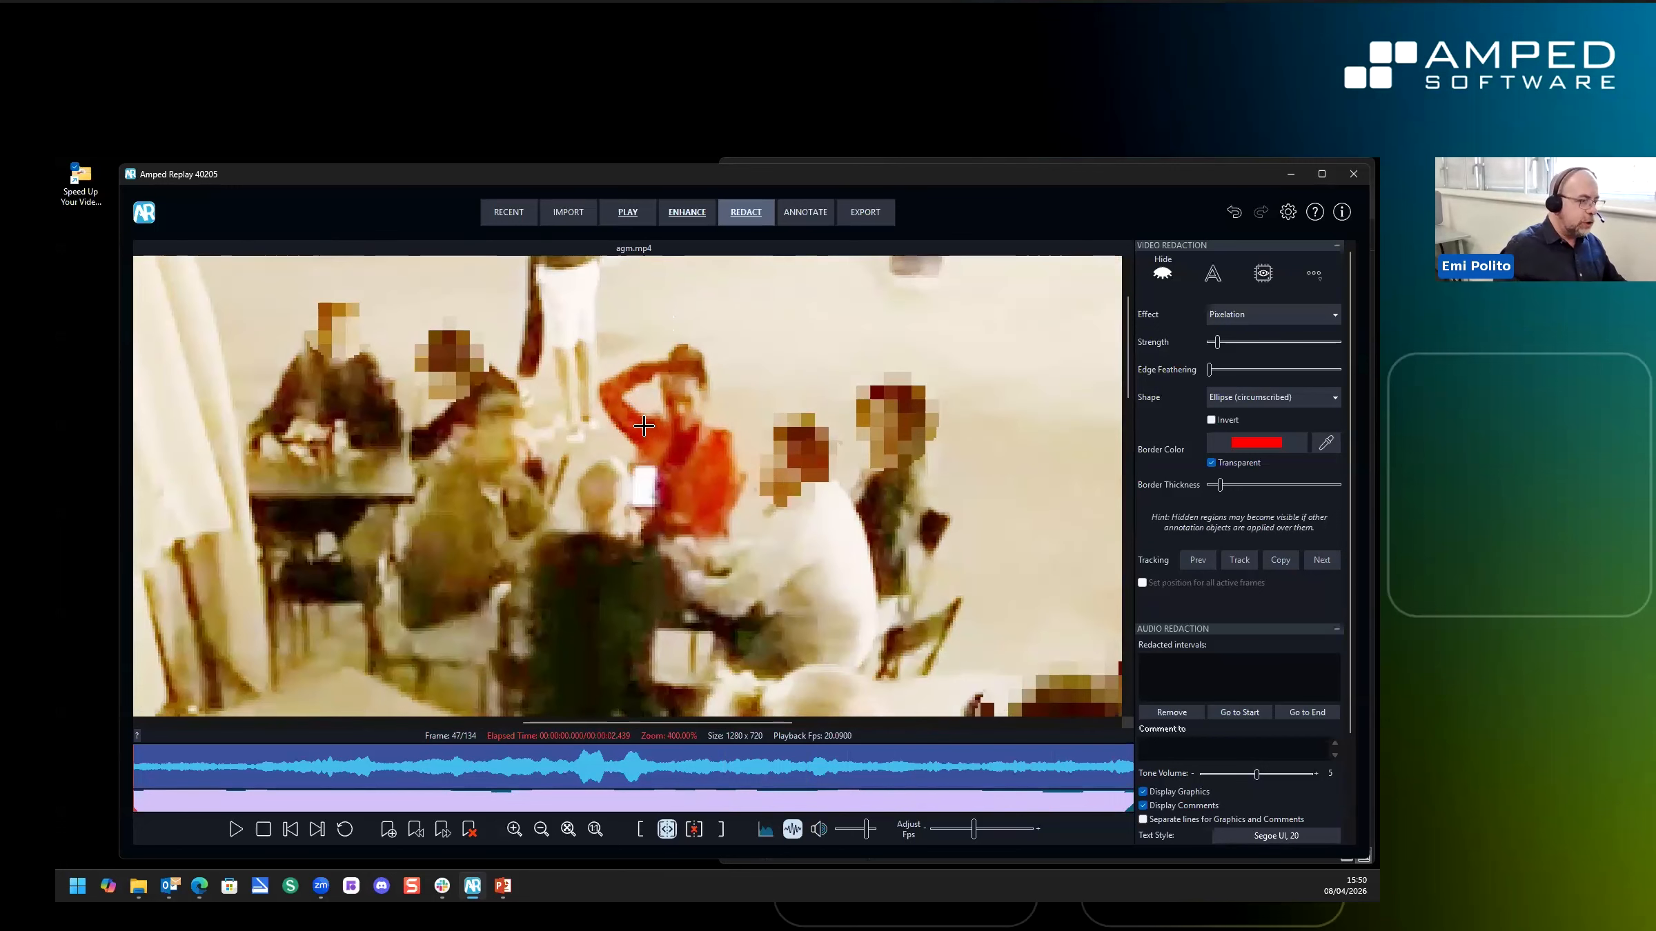
{"action": "scroll", "coordinate": [652, 397], "scroll_direction": "up", "scroll_amount": 2}
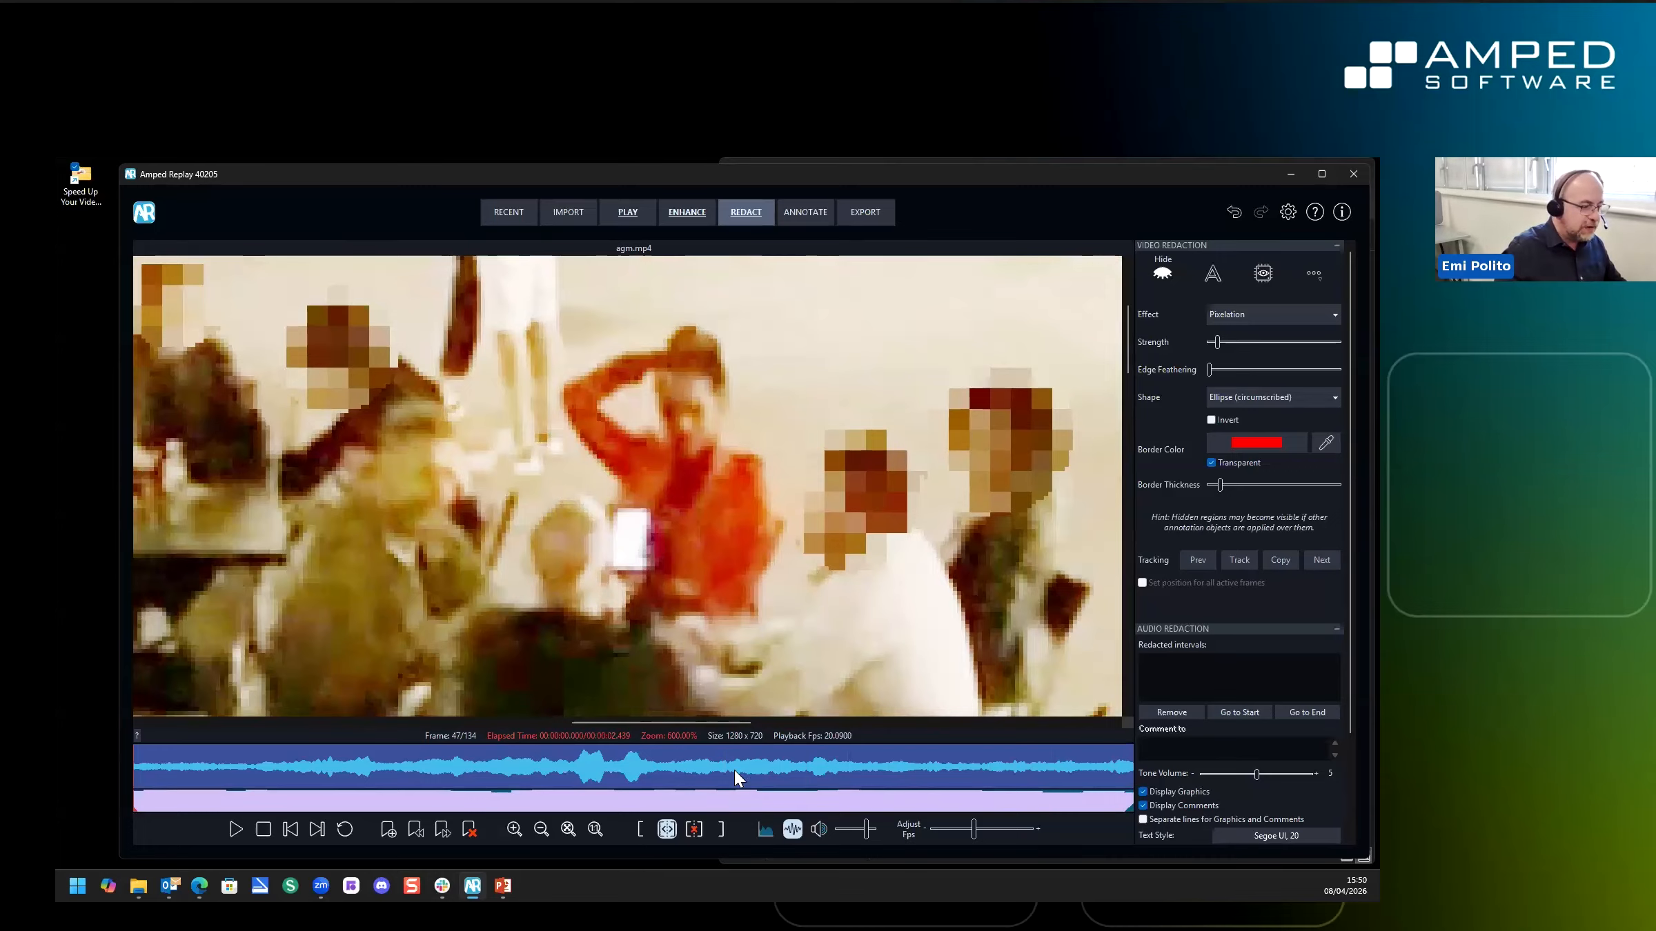
{"action": "left_click", "coordinate": [724, 771]}
{"action": "left_click", "coordinate": [712, 772]}
{"action": "scroll", "coordinate": [727, 467], "scroll_direction": "down", "scroll_amount": 5}
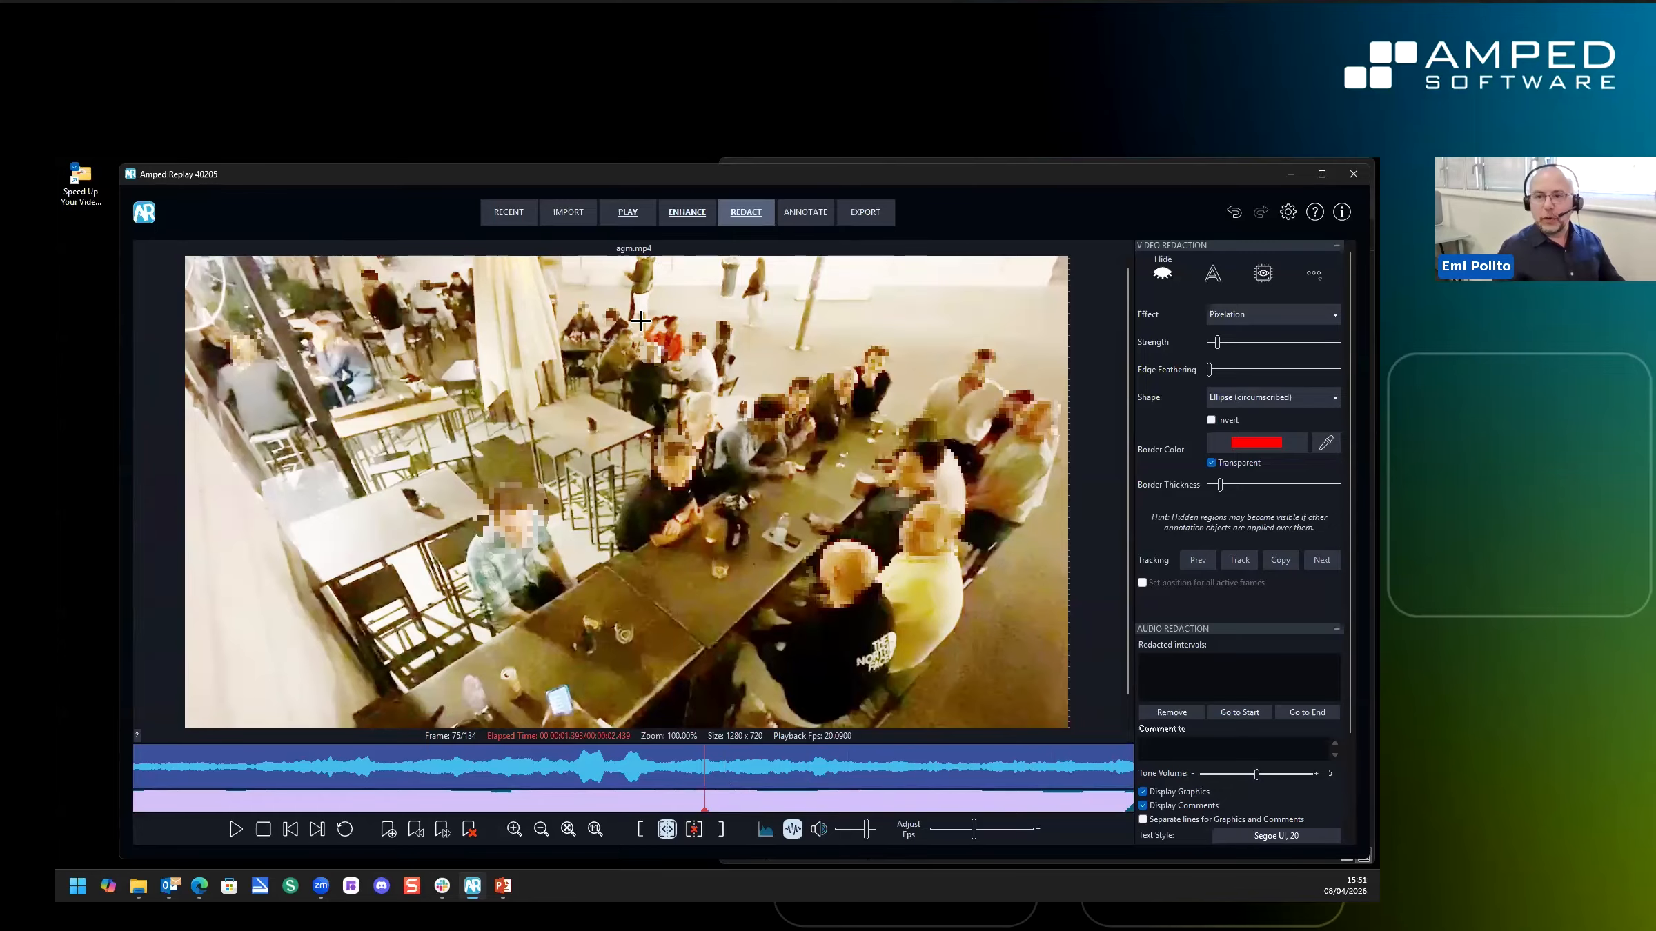
{"action": "scroll", "coordinate": [674, 303], "scroll_direction": "up", "scroll_amount": 5}
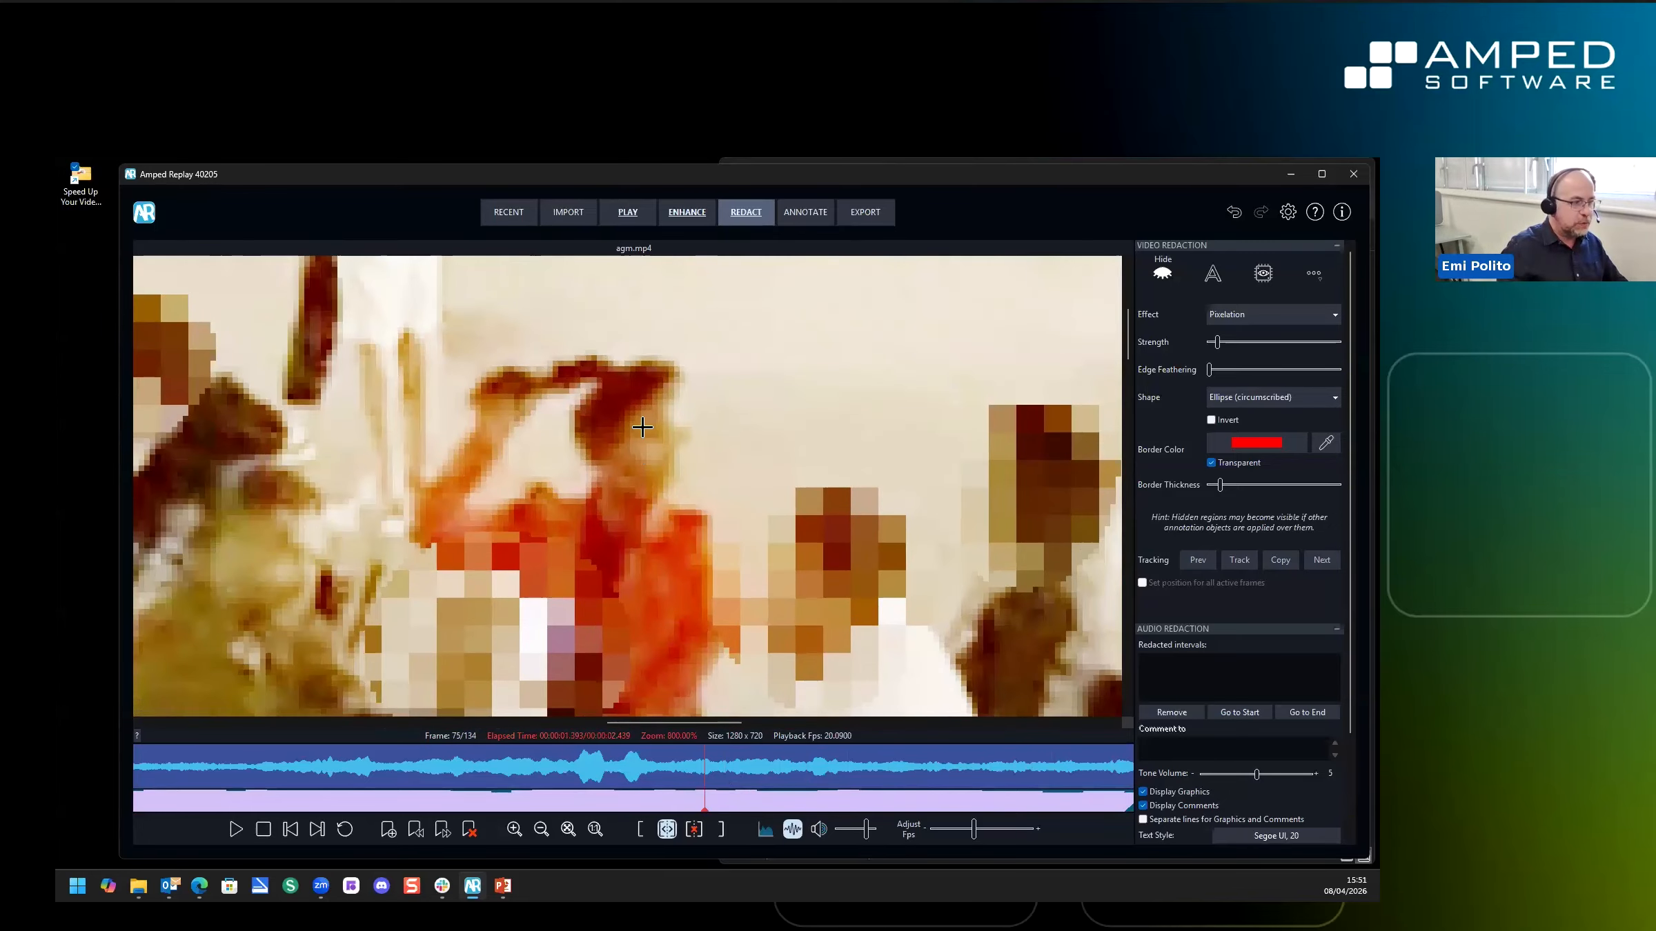
{"action": "scroll", "coordinate": [645, 448], "scroll_direction": "up", "scroll_amount": 2}
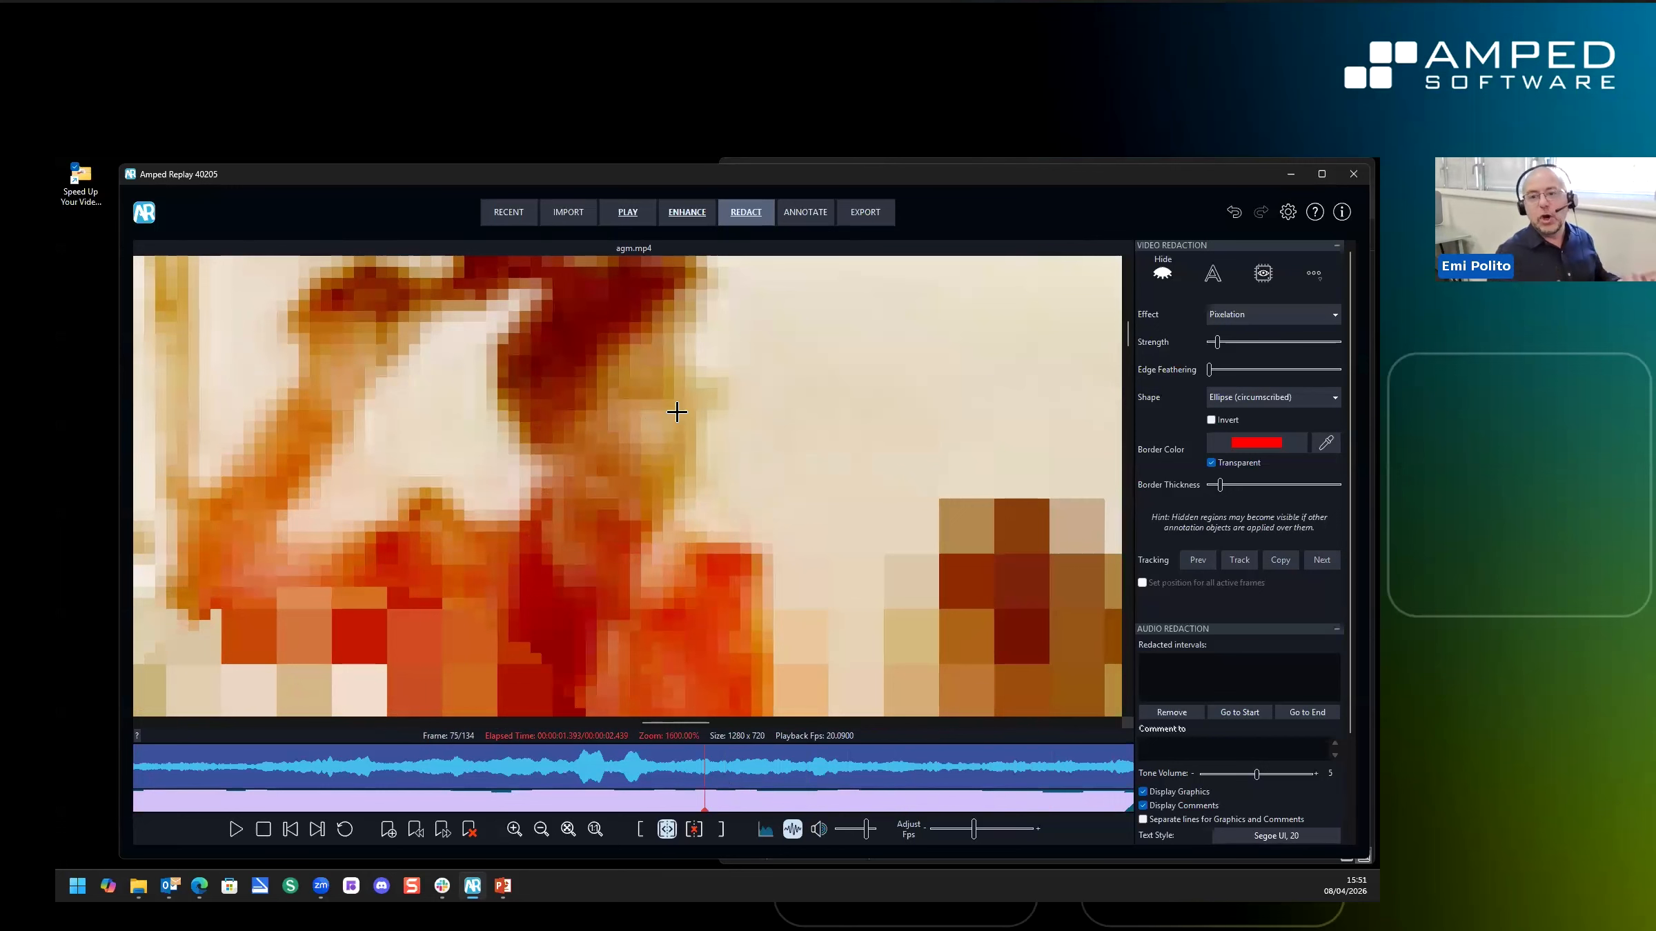
{"action": "scroll", "coordinate": [724, 510], "scroll_direction": "down", "scroll_amount": 7}
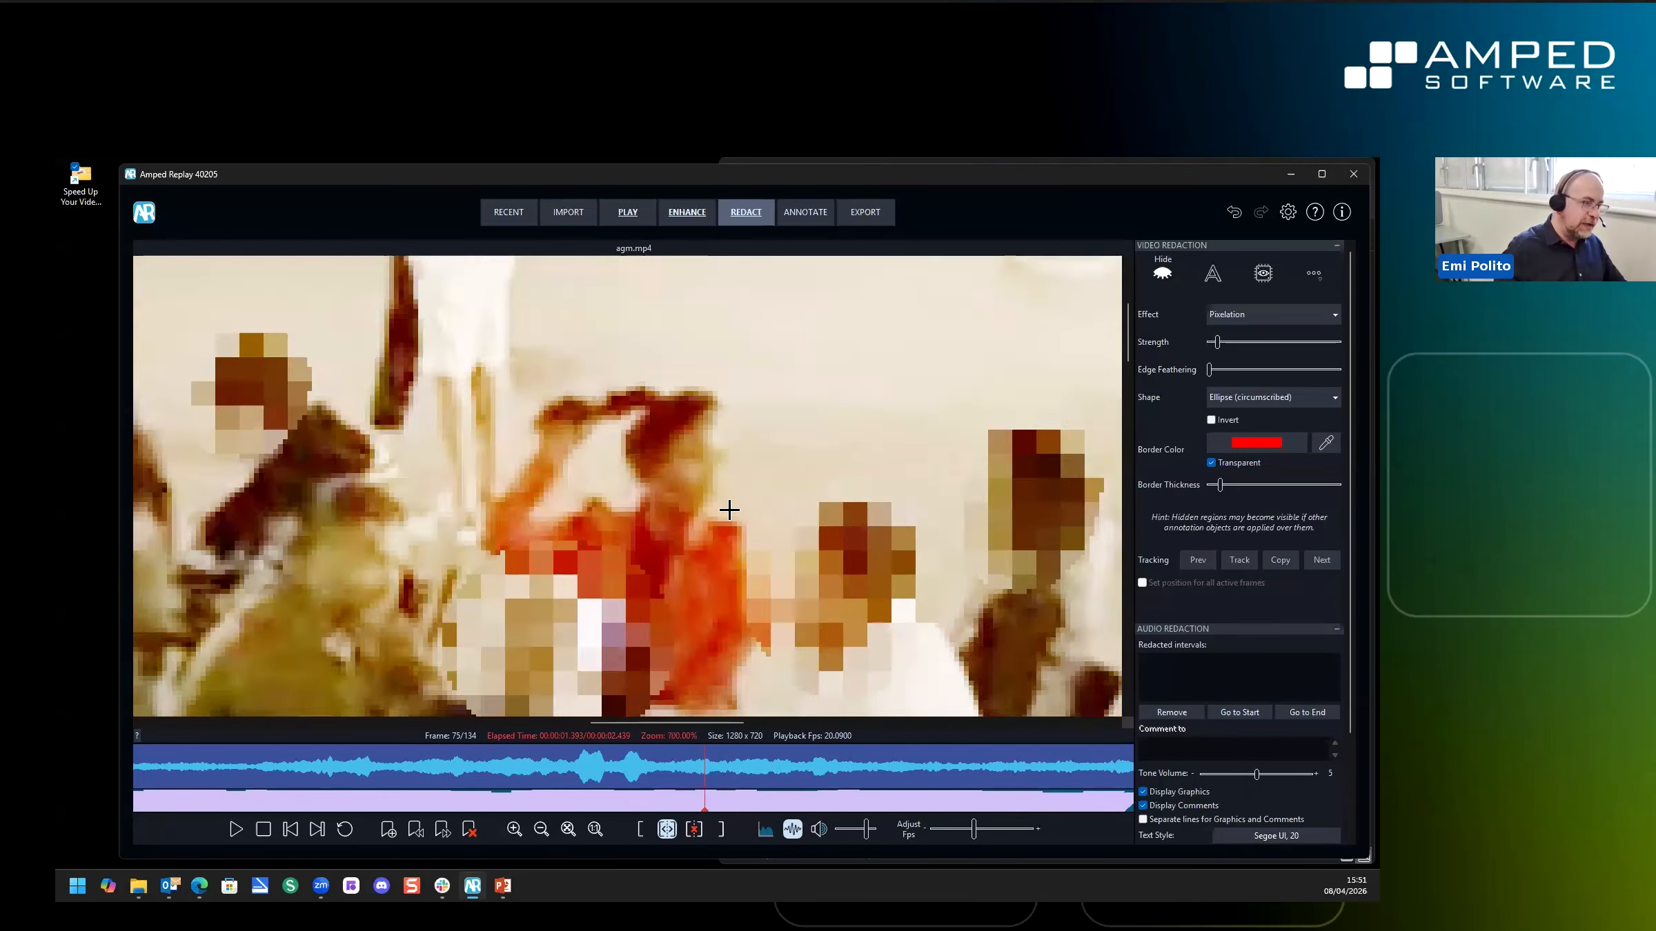
{"action": "scroll", "coordinate": [724, 509], "scroll_direction": "up", "scroll_amount": 1}
{"action": "scroll", "coordinate": [768, 395], "scroll_direction": "down", "scroll_amount": 1}
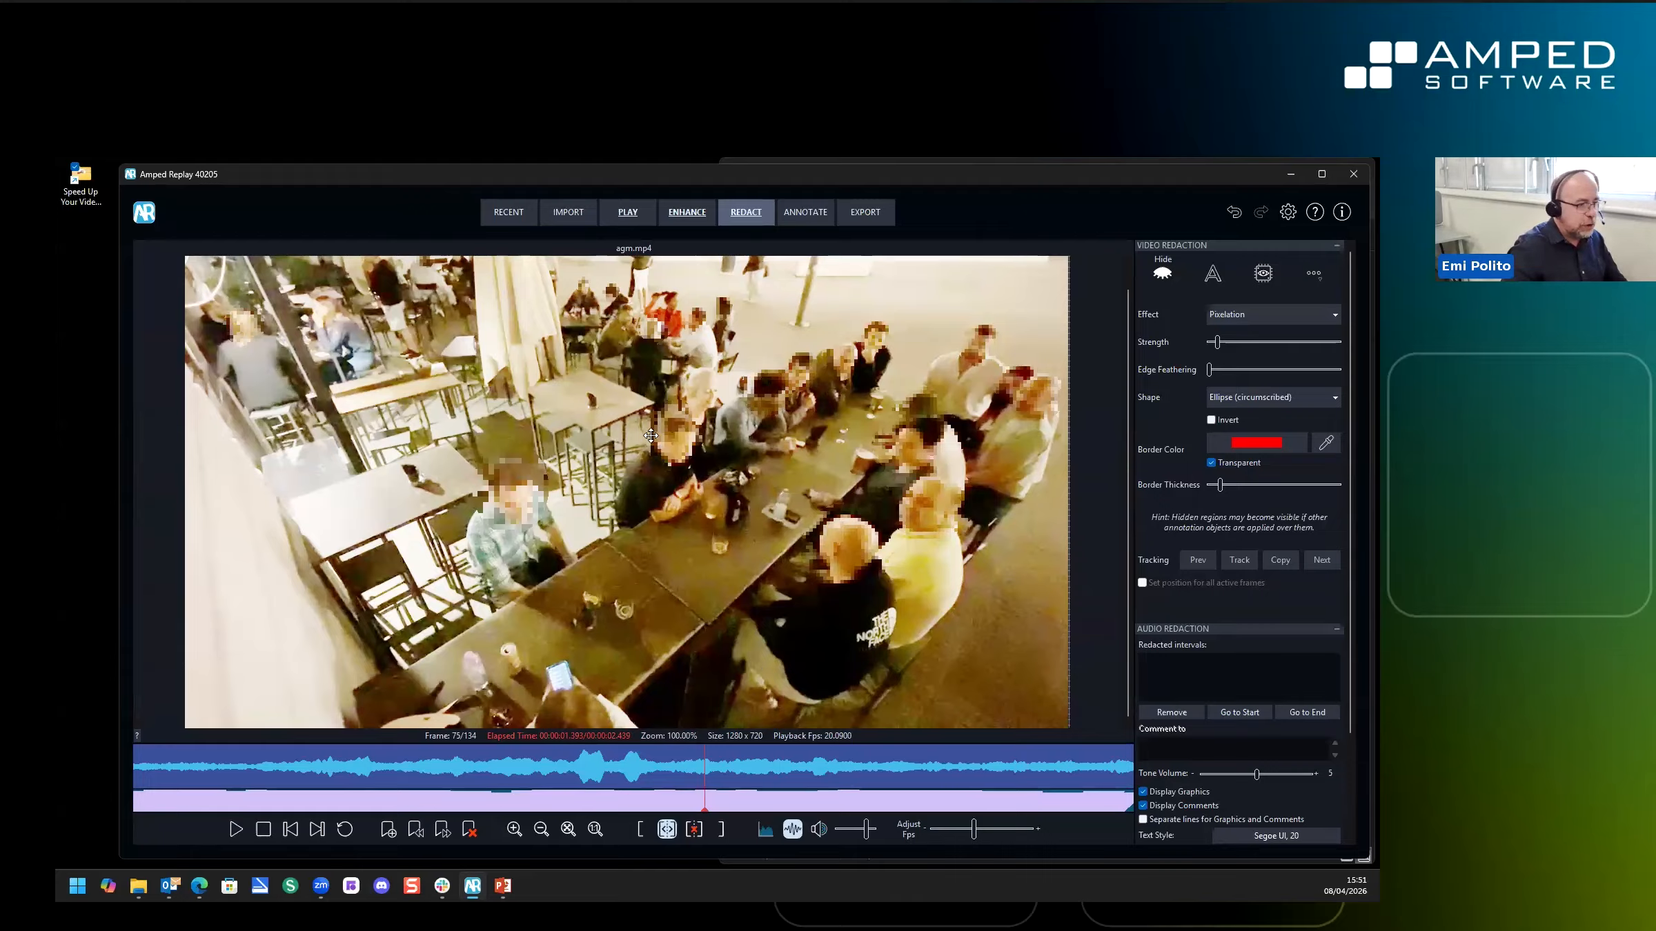
Open the export actions for the redacted video and move to frame 71
{"action": "left_click", "coordinate": [866, 214]}
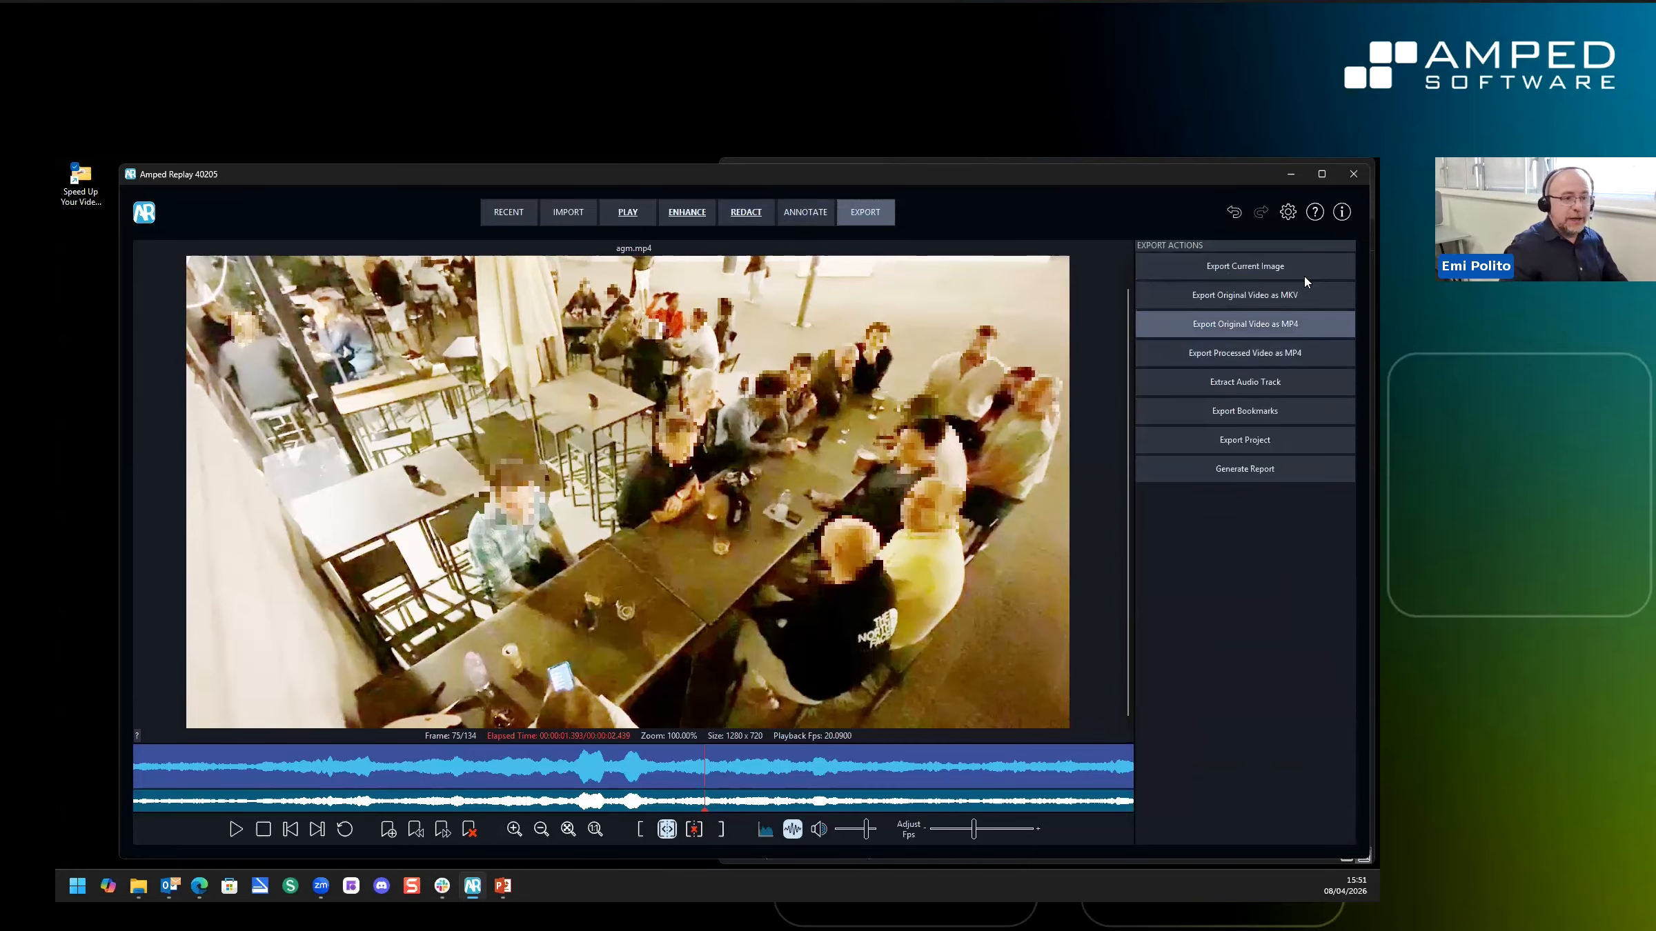
{"action": "left_click_drag", "start_coordinate": [719, 788], "coordinate": [776, 769]}
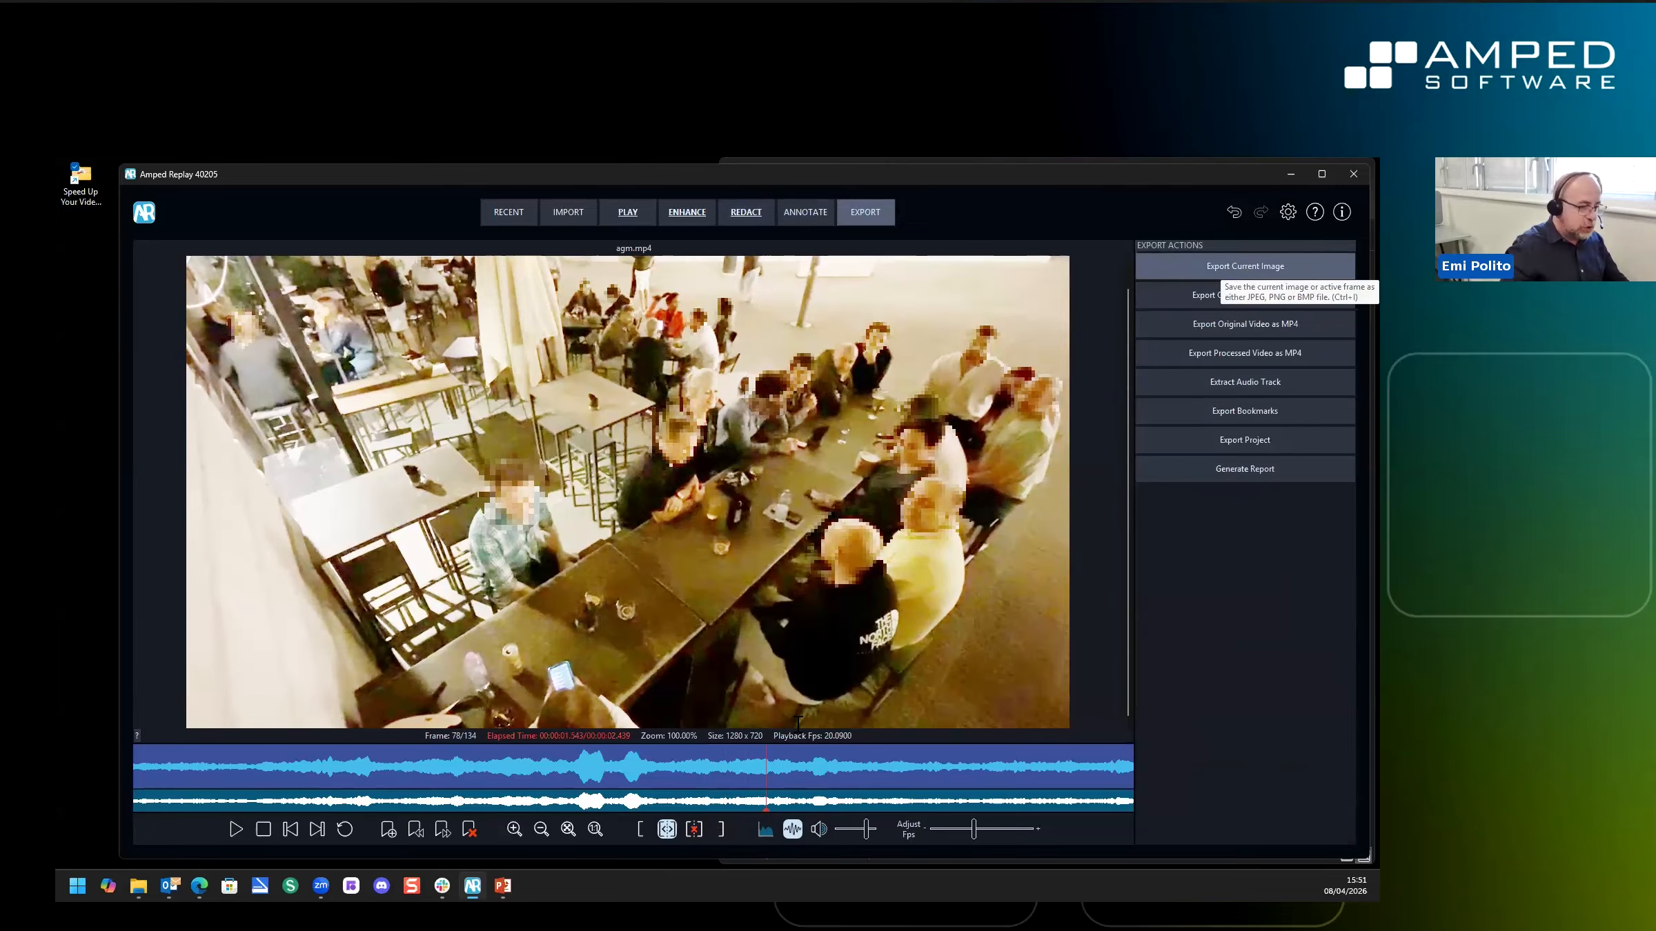
{"action": "left_click", "coordinate": [620, 781]}
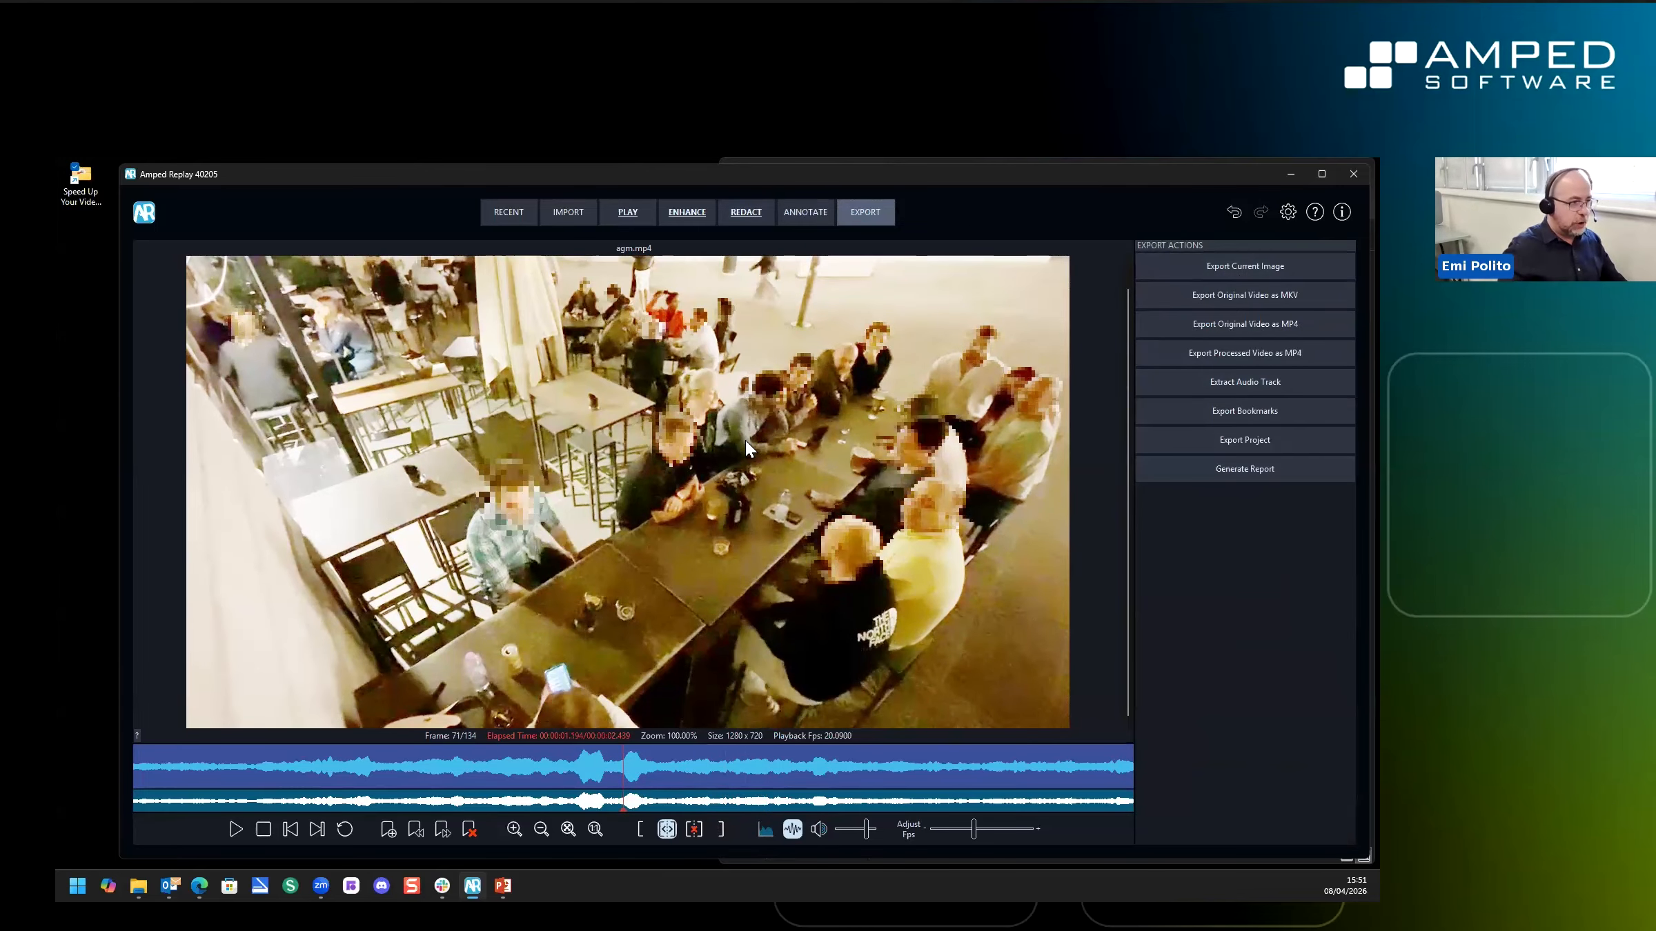
Add a rectangular Magnify annotation over the empty tables at frame 71 and point its source at the unredacted blonde woman's head
{"action": "scroll", "coordinate": [705, 389], "scroll_direction": "up", "scroll_amount": 2}
{"action": "scroll", "coordinate": [707, 389], "scroll_direction": "down", "scroll_amount": 2}
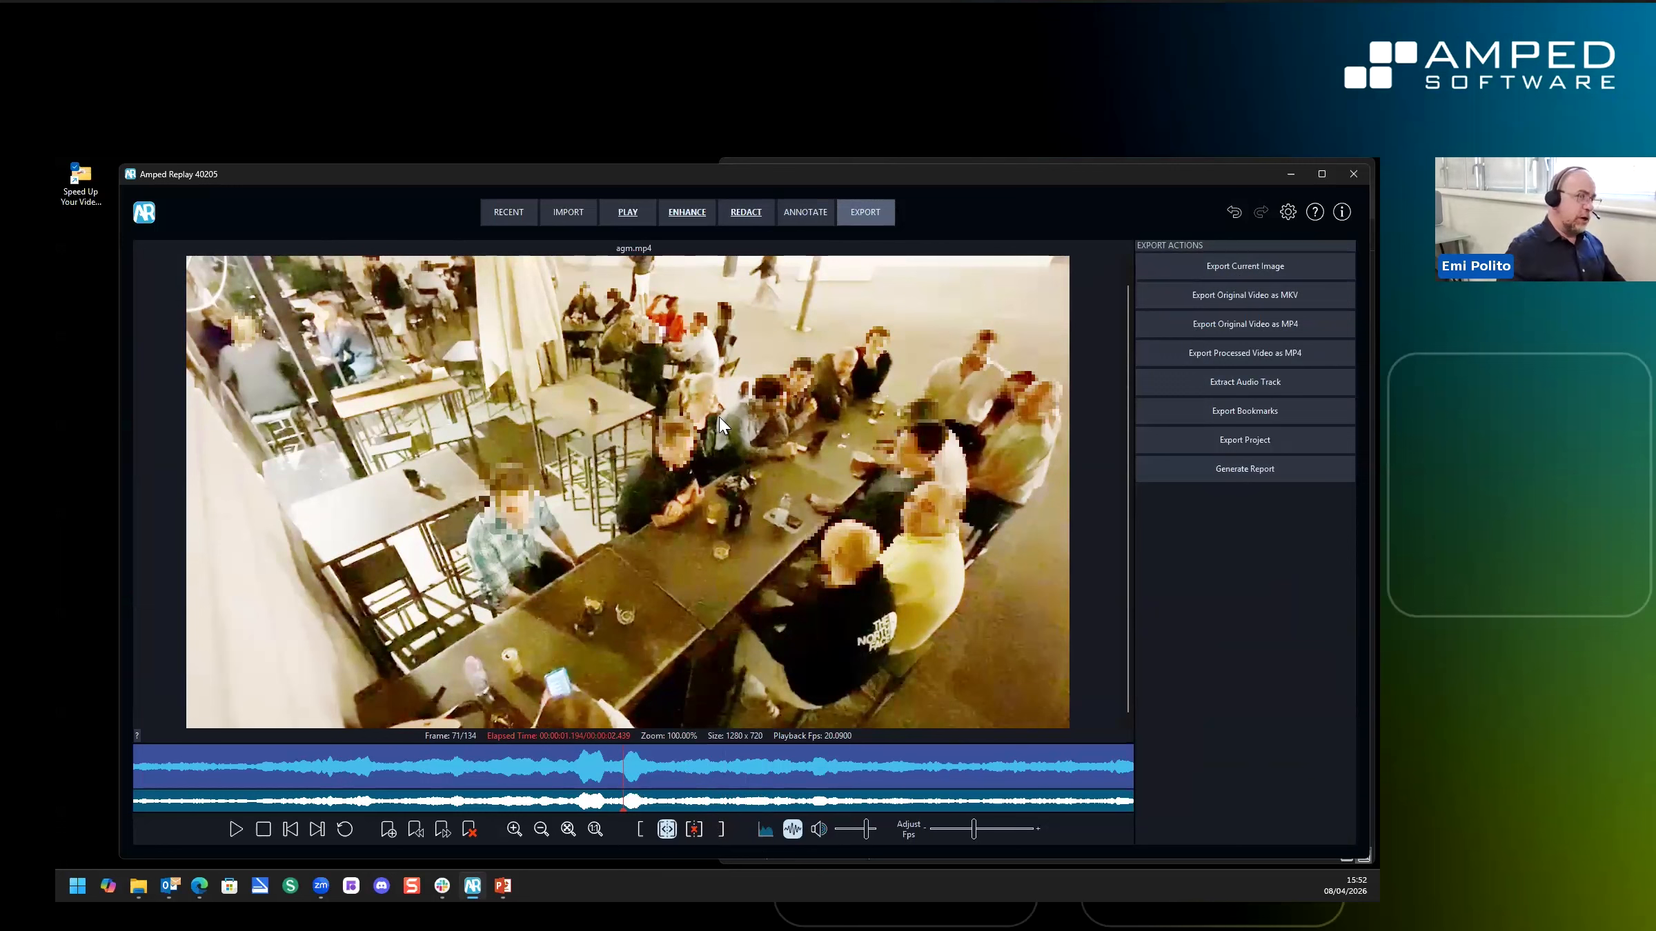
{"action": "left_click", "coordinate": [809, 211]}
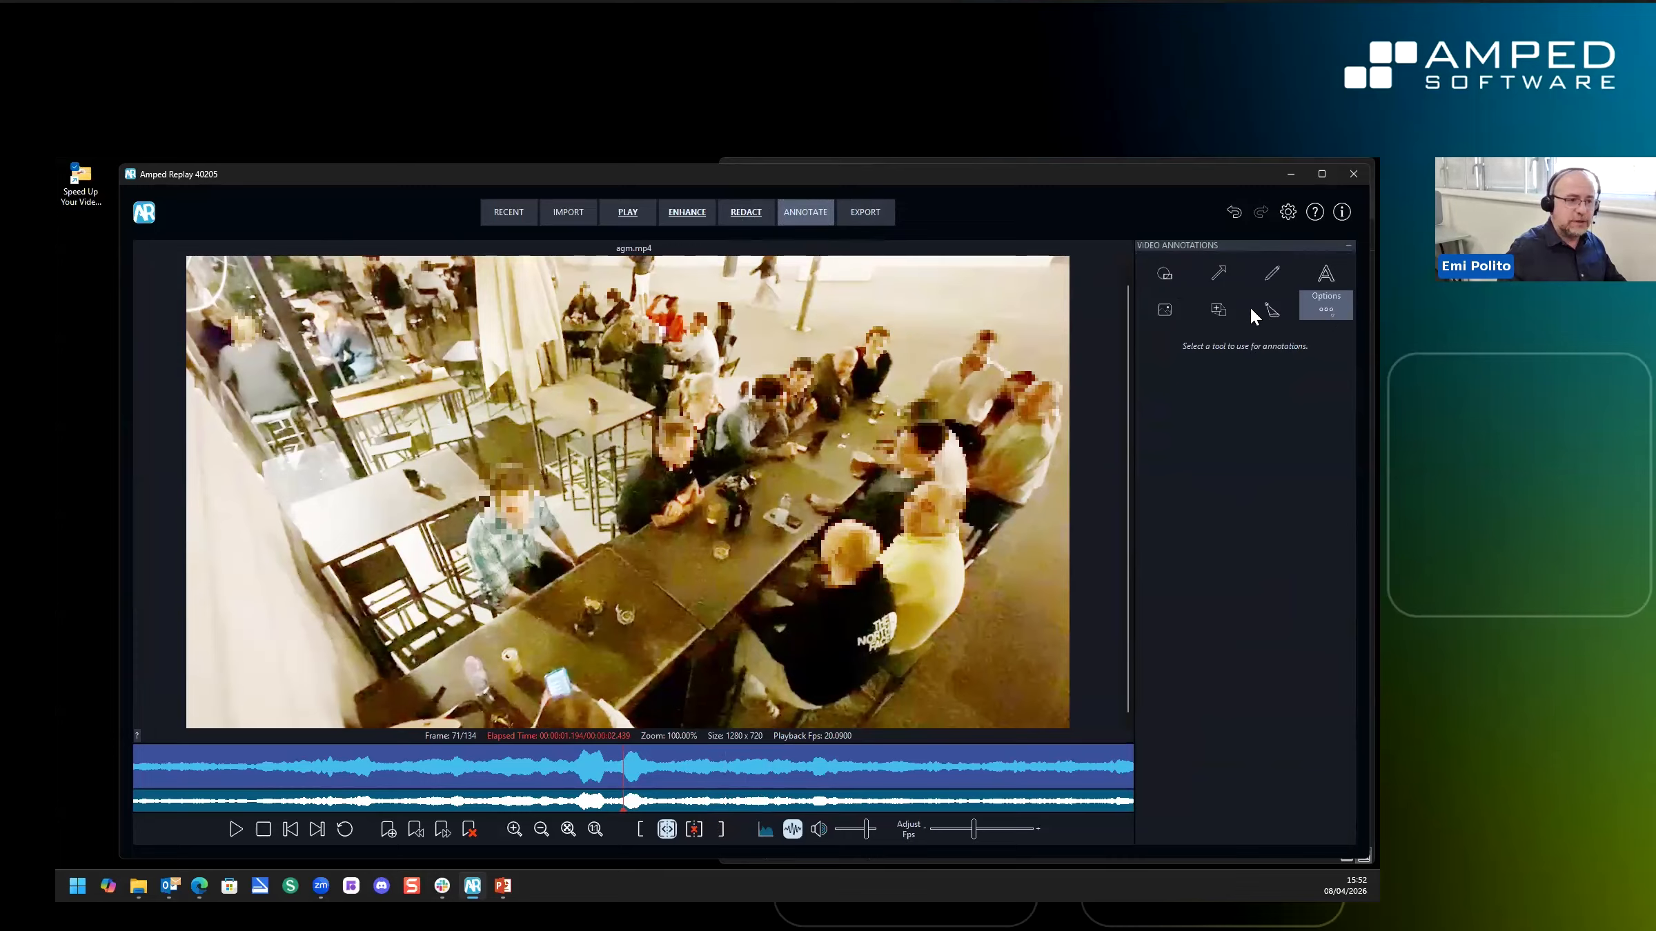
{"action": "left_click", "coordinate": [1219, 309]}
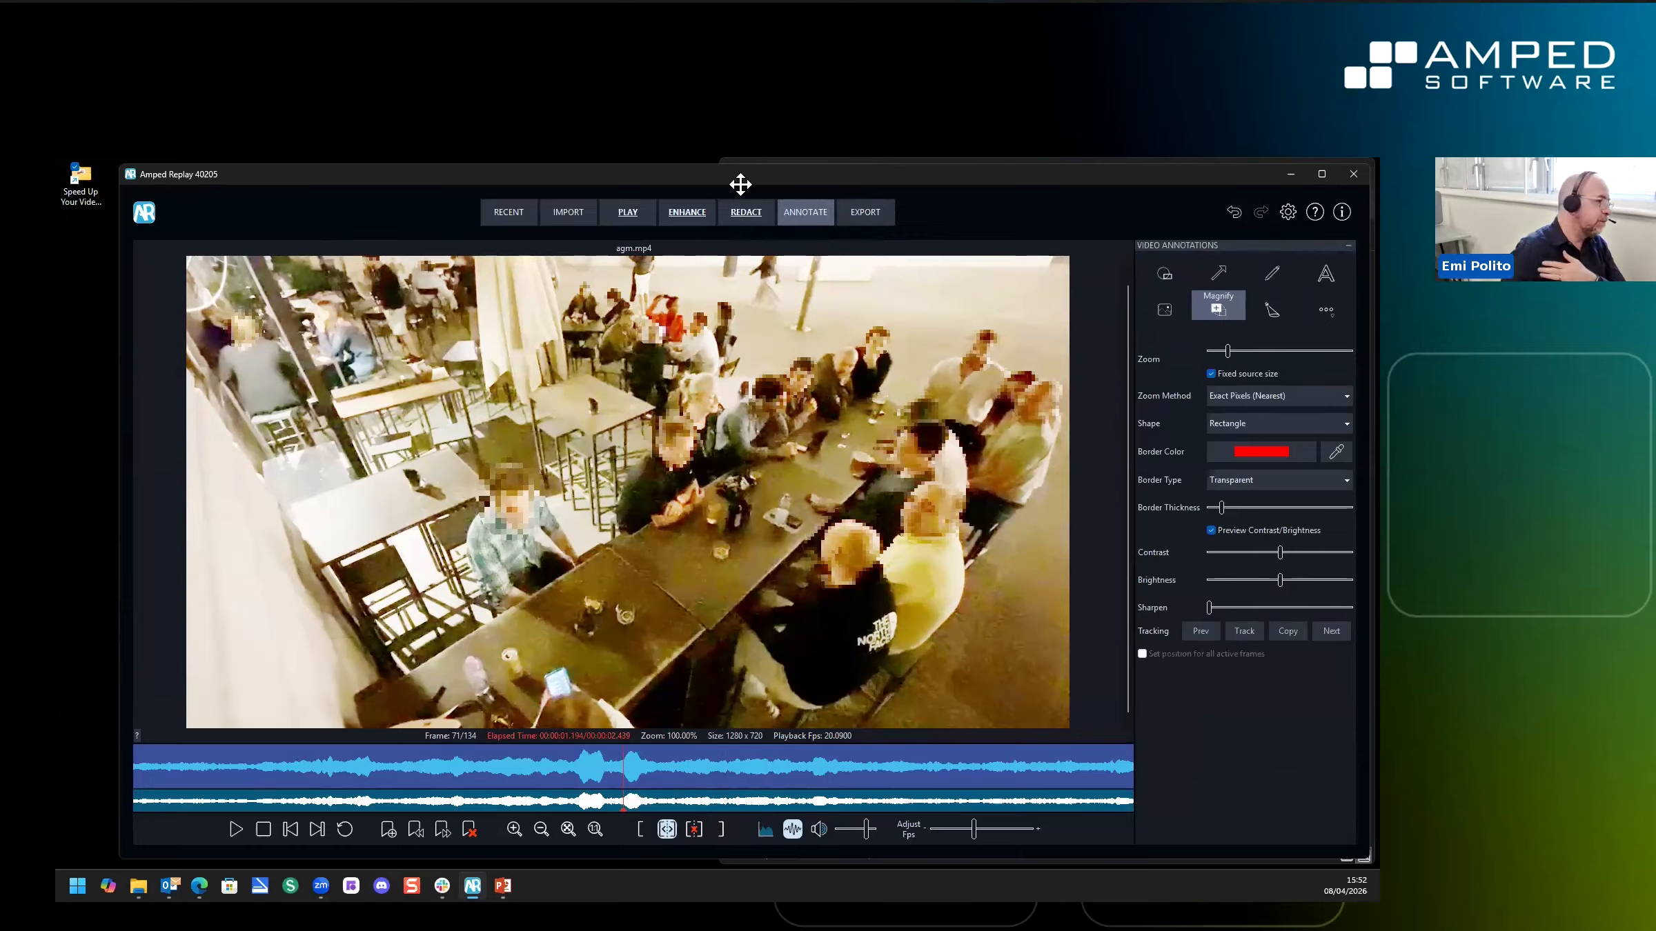
{"action": "left_click_drag", "start_coordinate": [266, 275], "coordinate": [550, 569]}
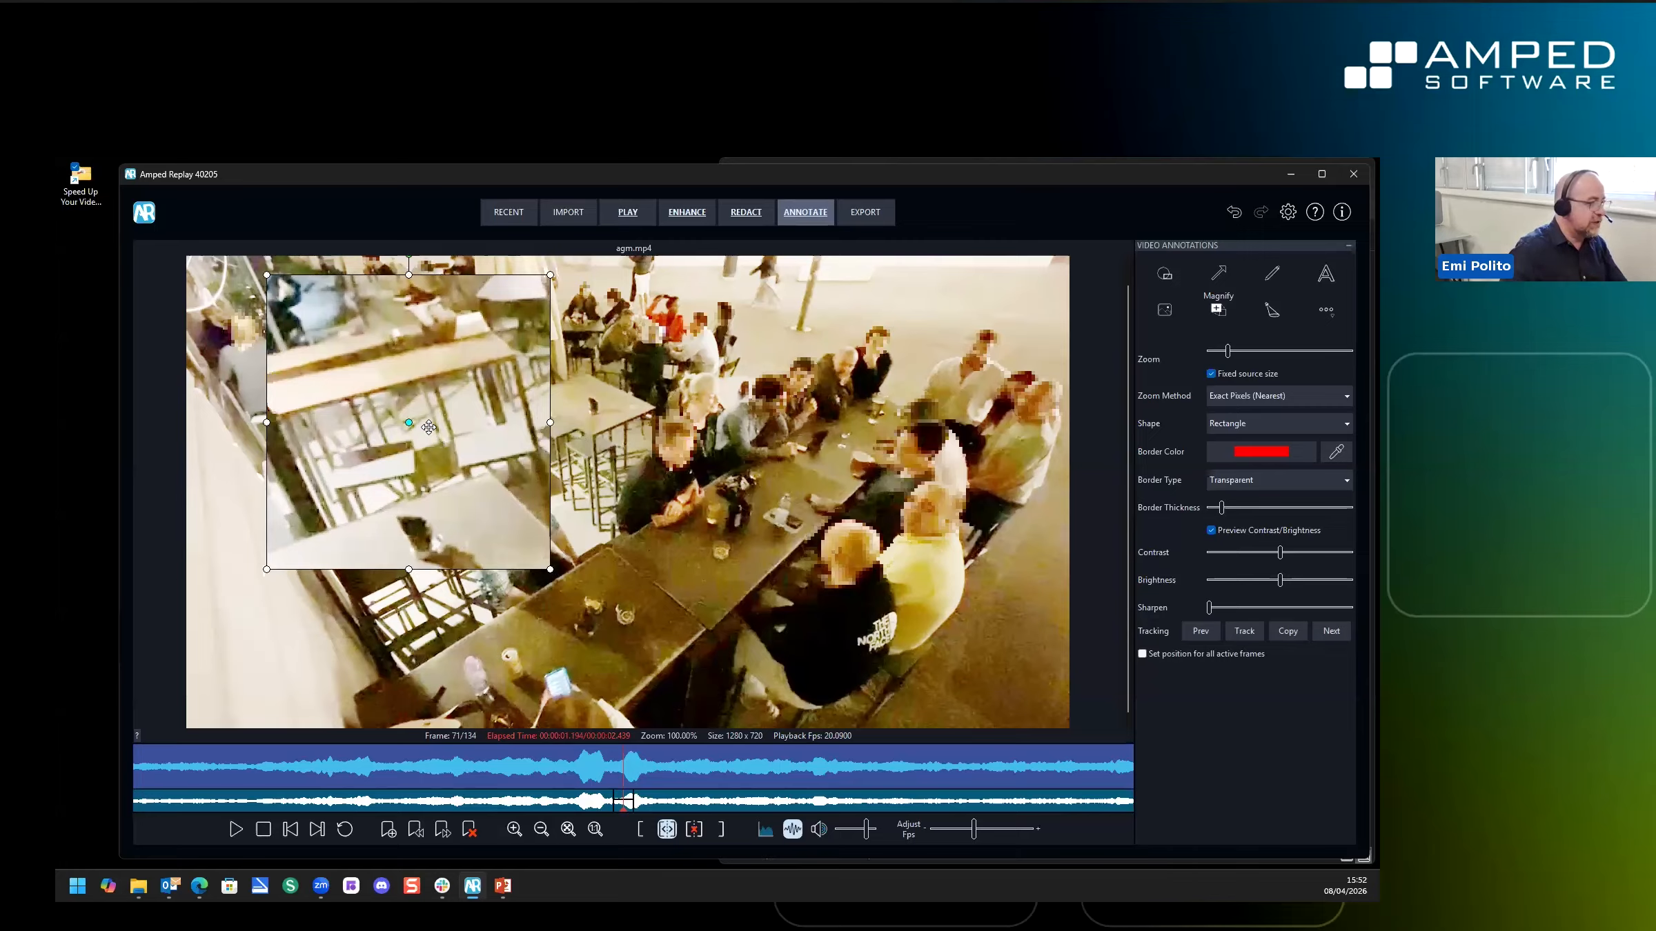
{"action": "key", "text": "ctrl"}
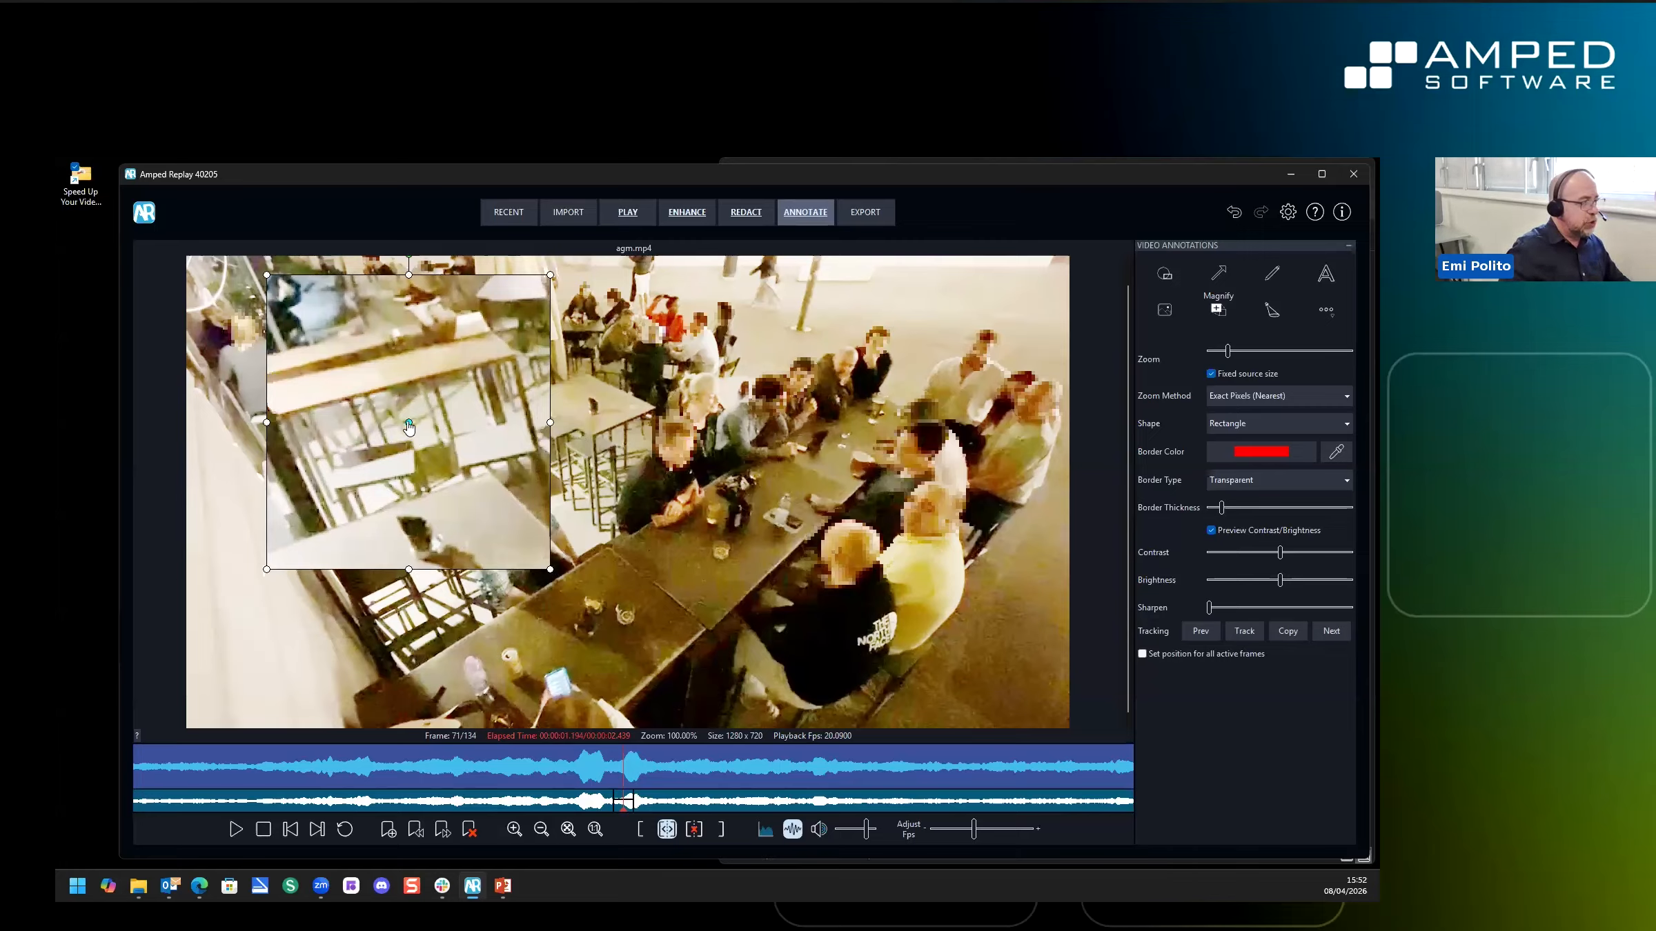
{"action": "left_click", "coordinate": [706, 402], "text": "ctrl"}
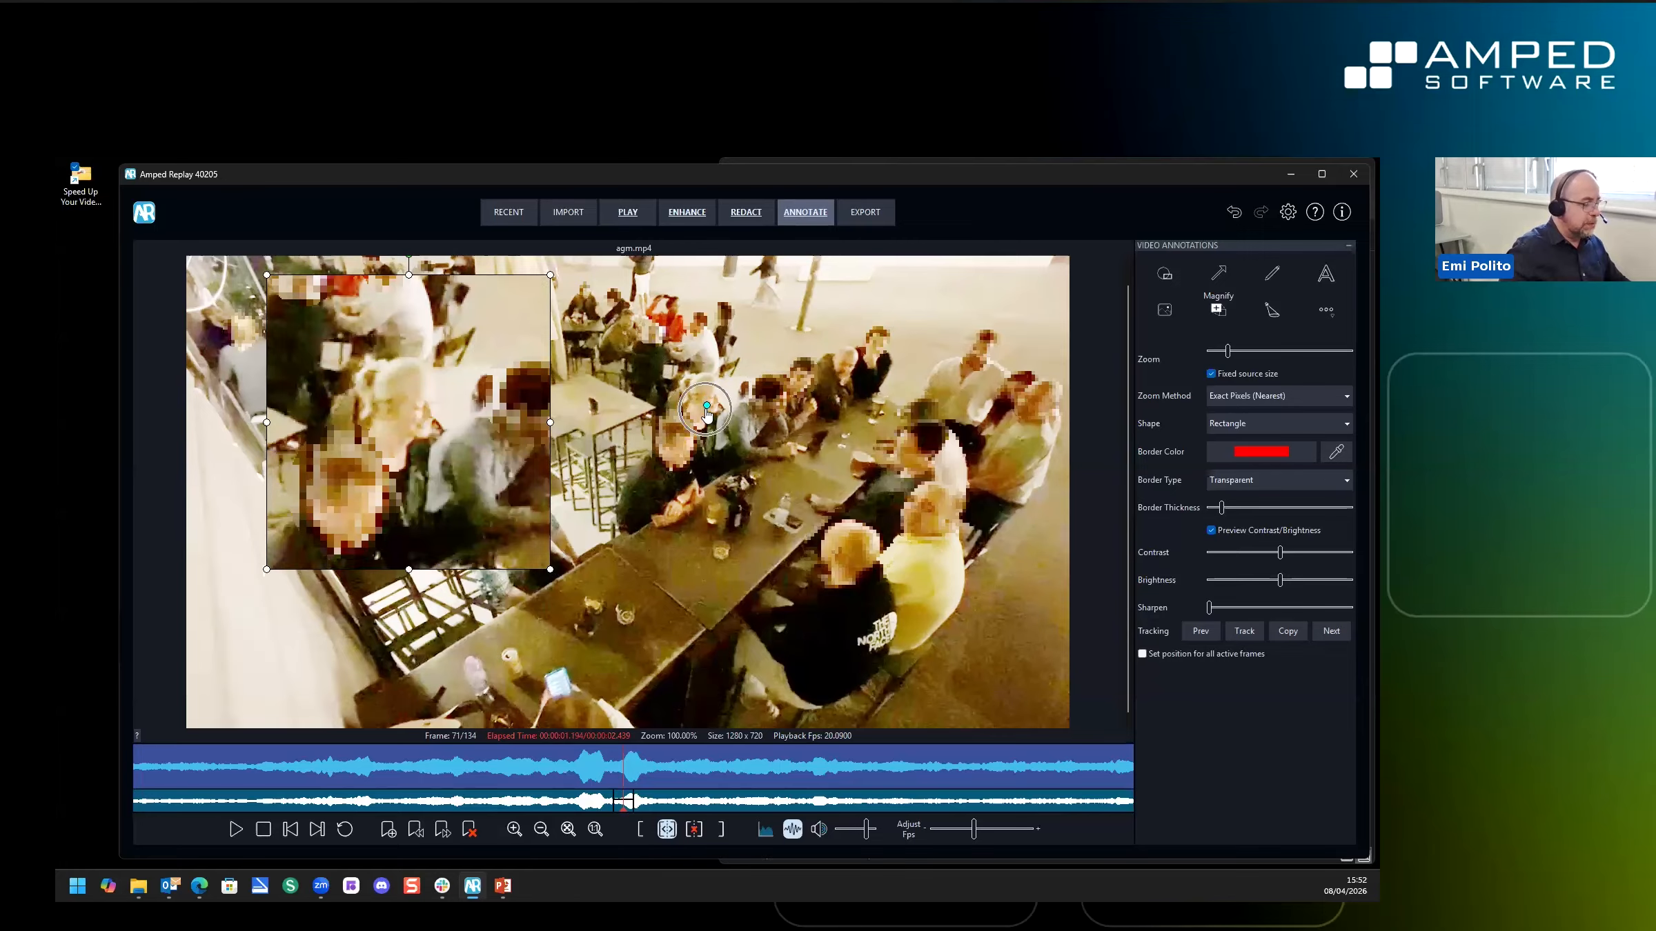
Turn off fixed source size, increase the magnification, set the zoom method to Better Quality (Bicubic), and reposition the slightly taller magnified box
{"action": "left_click", "coordinate": [1213, 375]}
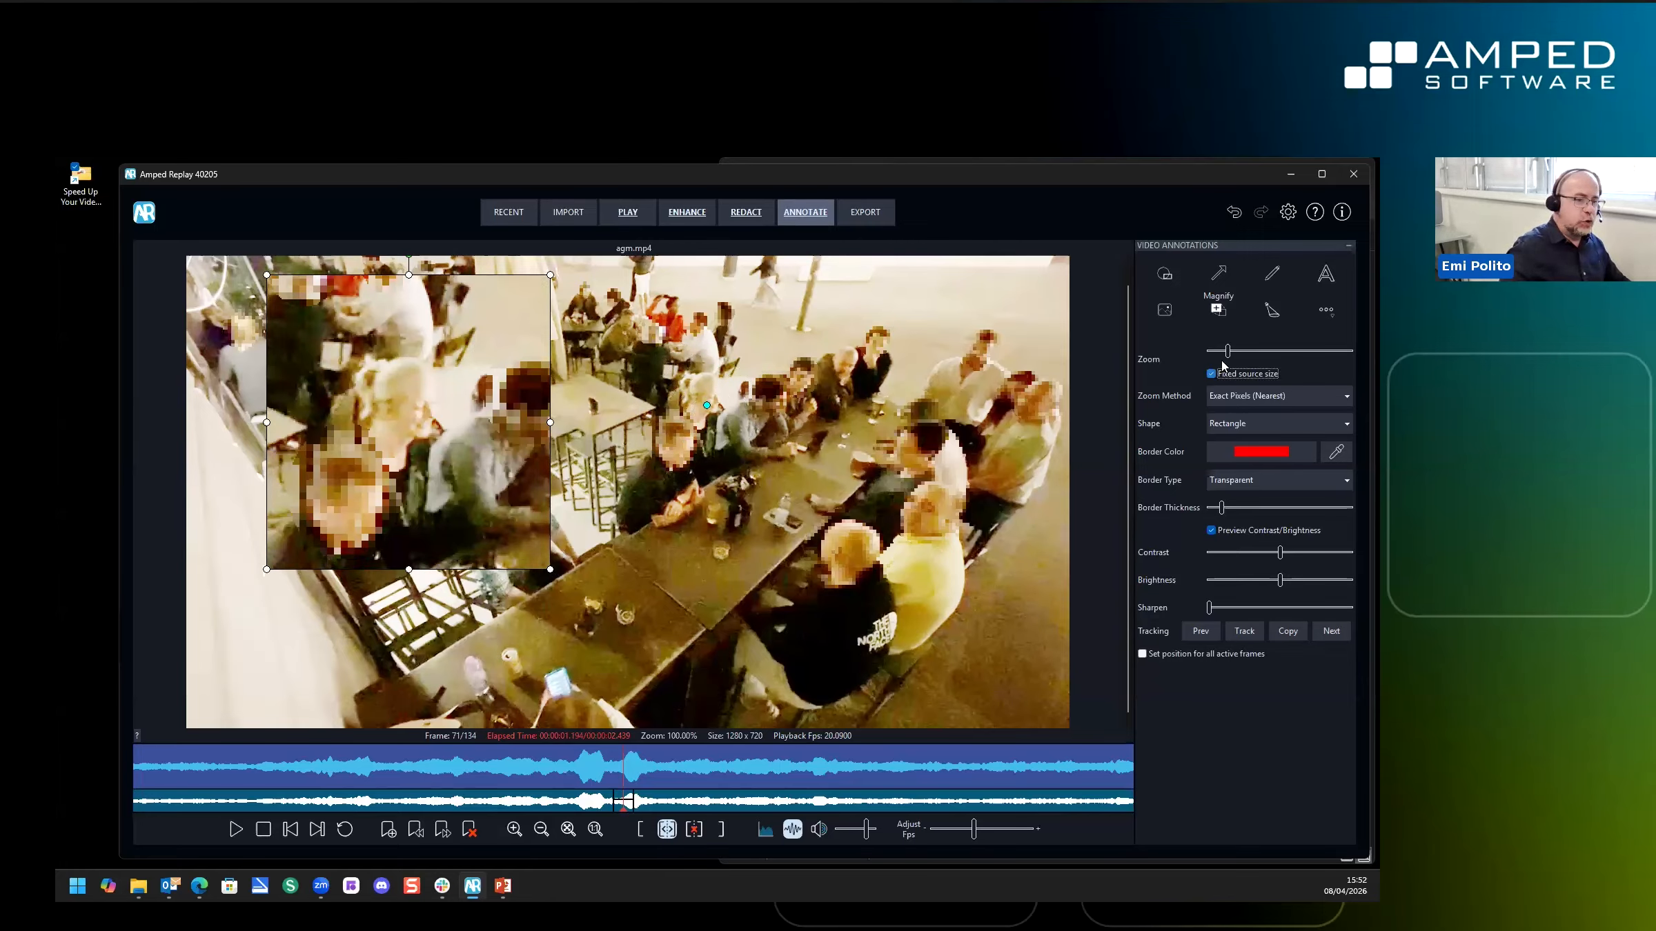
{"action": "left_click_drag", "start_coordinate": [1227, 350], "coordinate": [1278, 376]}
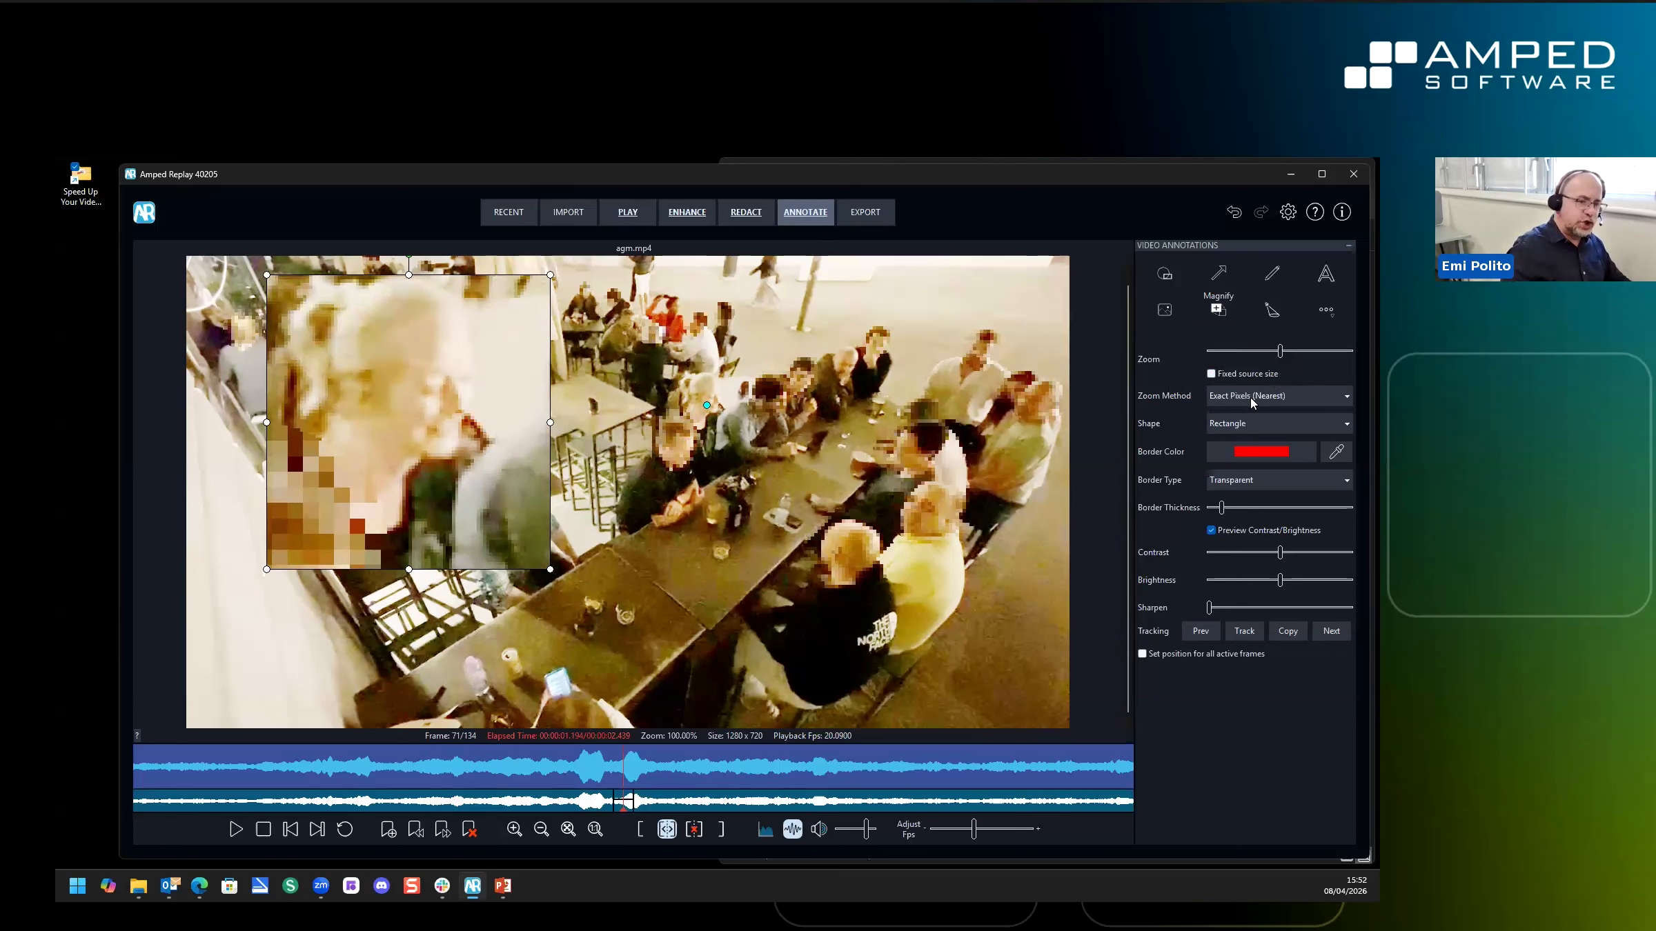
{"action": "left_click", "coordinate": [1256, 396]}
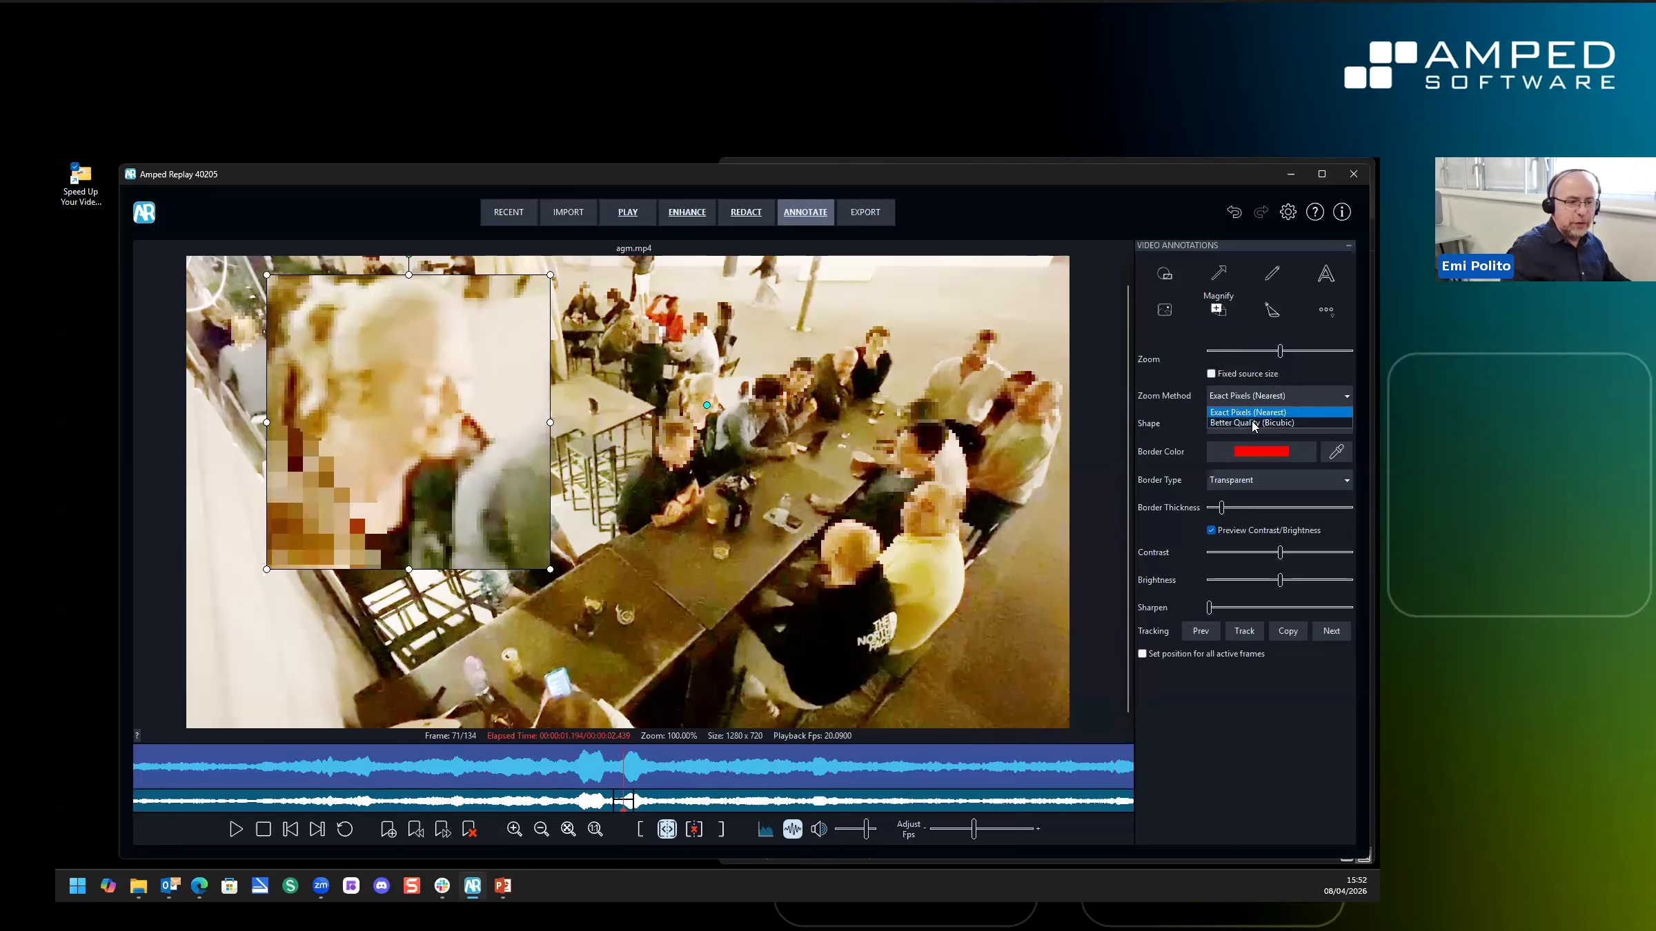
{"action": "left_click", "coordinate": [1255, 421]}
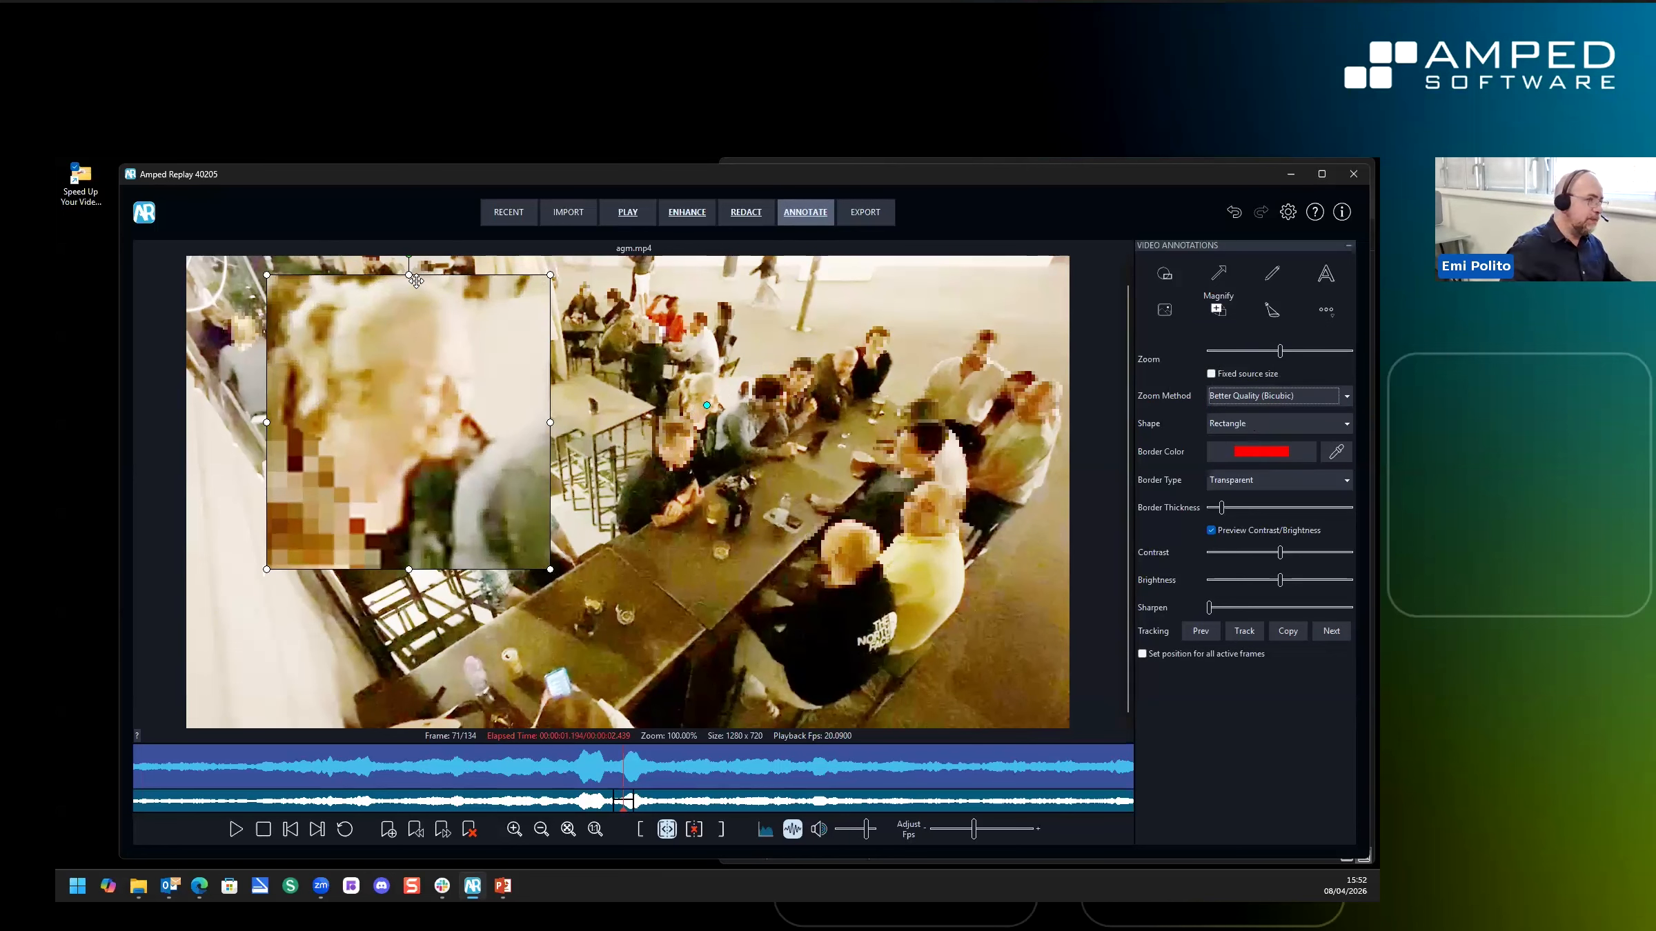
{"action": "left_click_drag", "start_coordinate": [408, 275], "coordinate": [409, 259]}
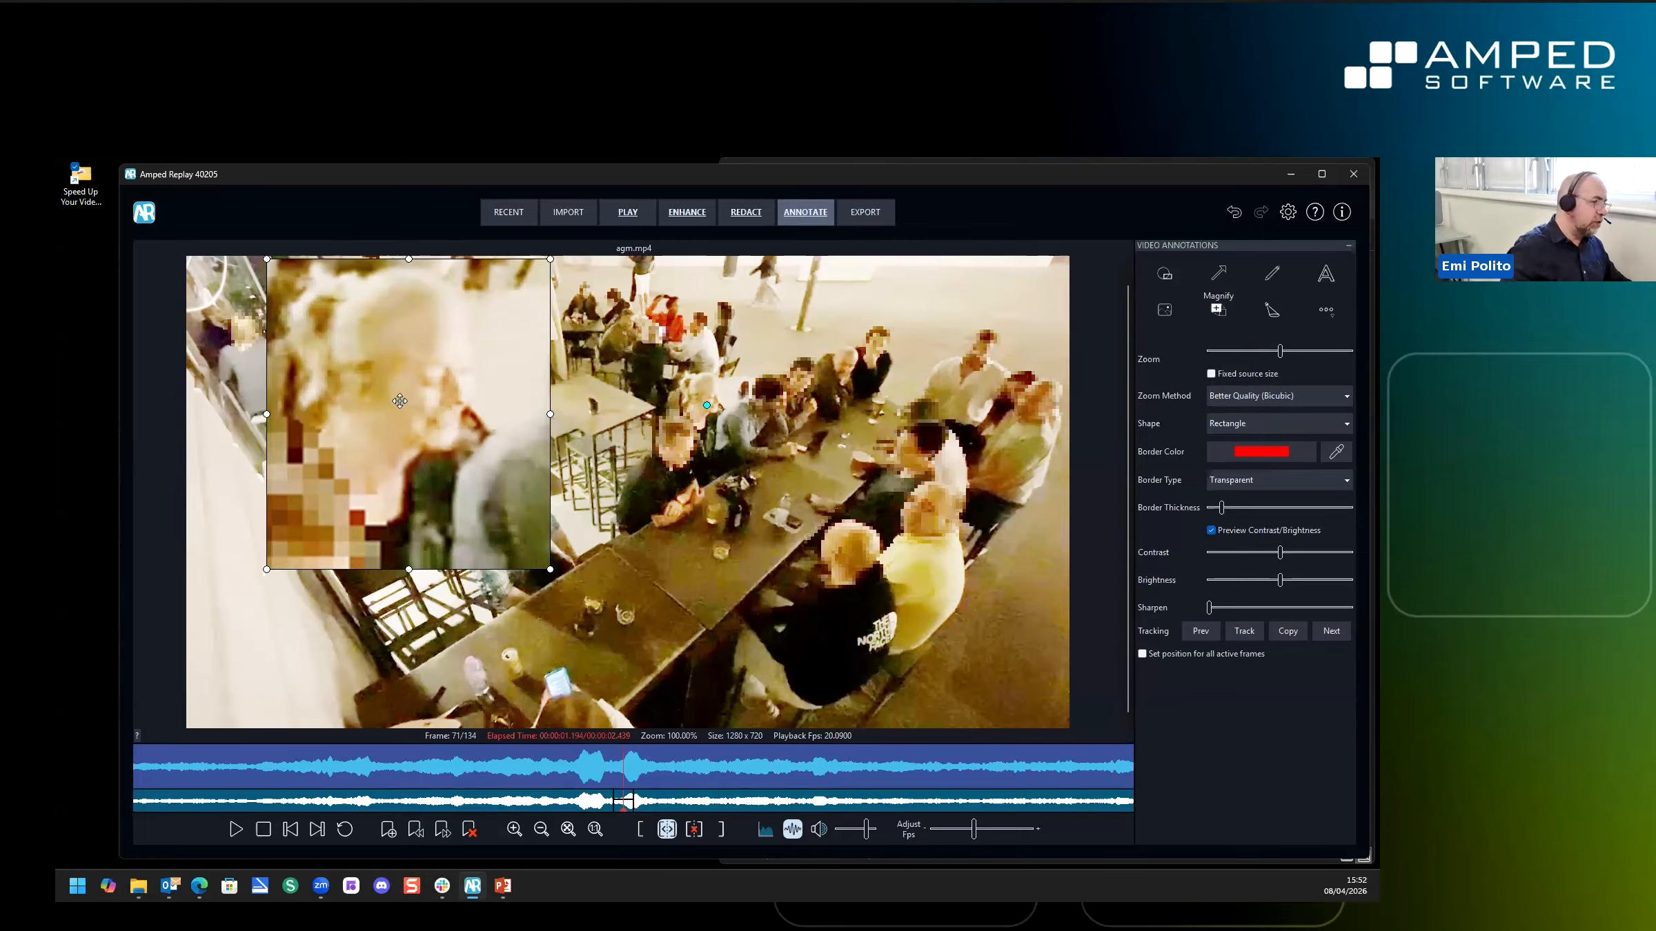
{"action": "left_click_drag", "start_coordinate": [400, 408], "coordinate": [364, 429]}
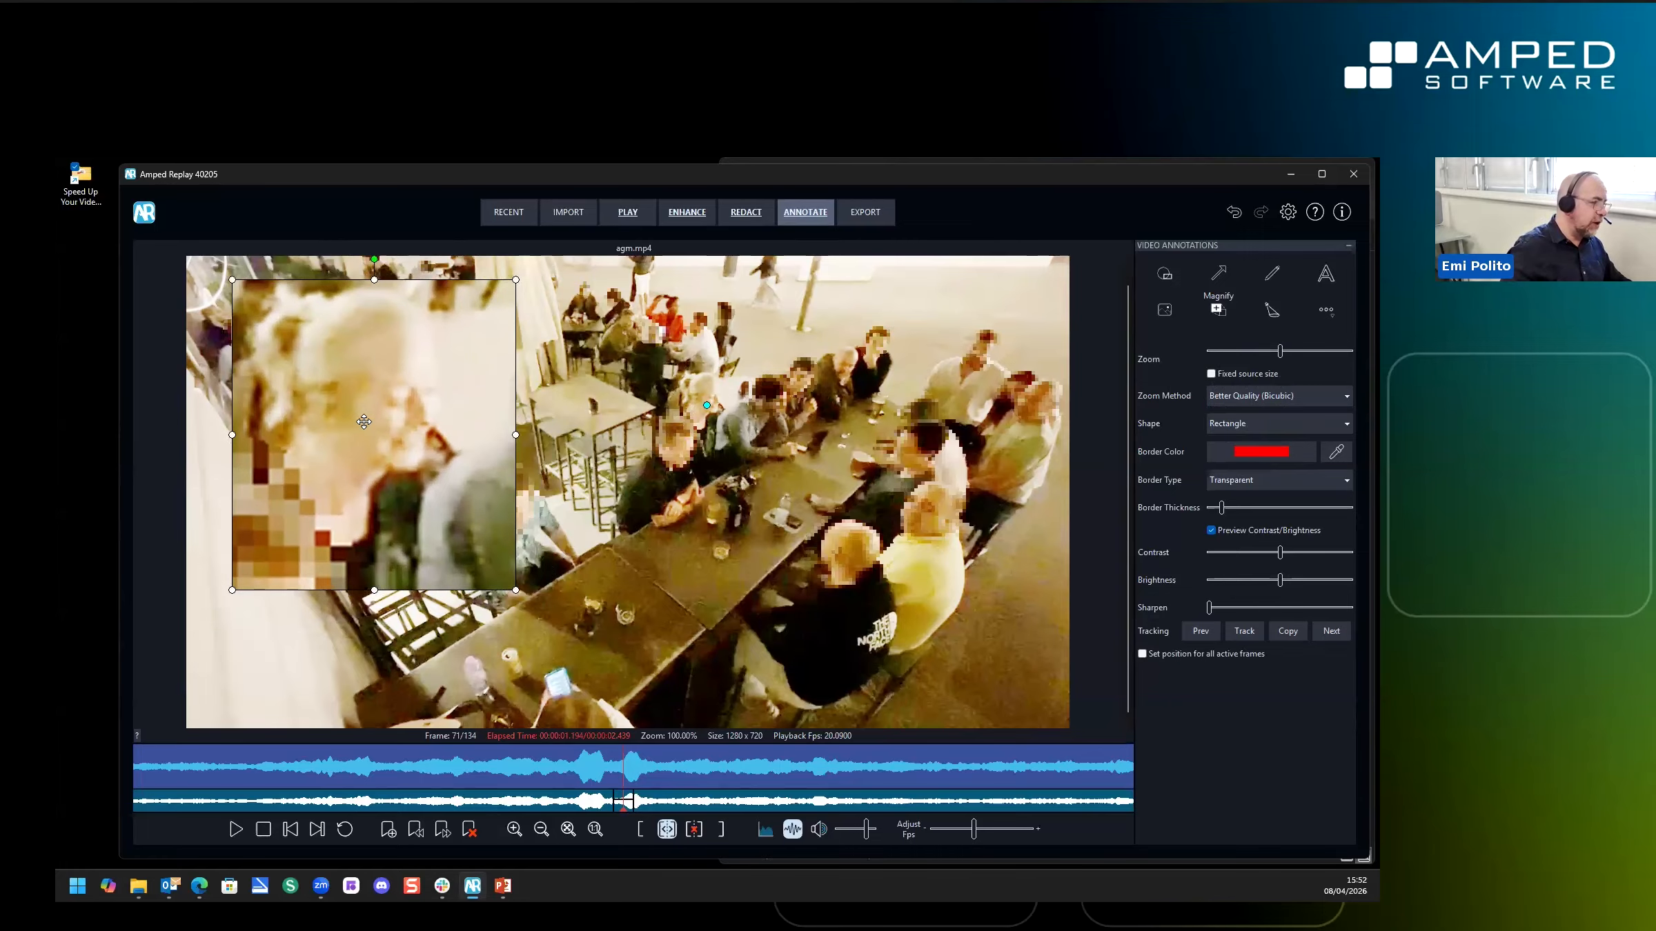
Set the magnifier's border type to Point to zoomed area (2 lines) and shift its source slightly upward on the woman's head
{"action": "left_click", "coordinate": [1236, 484]}
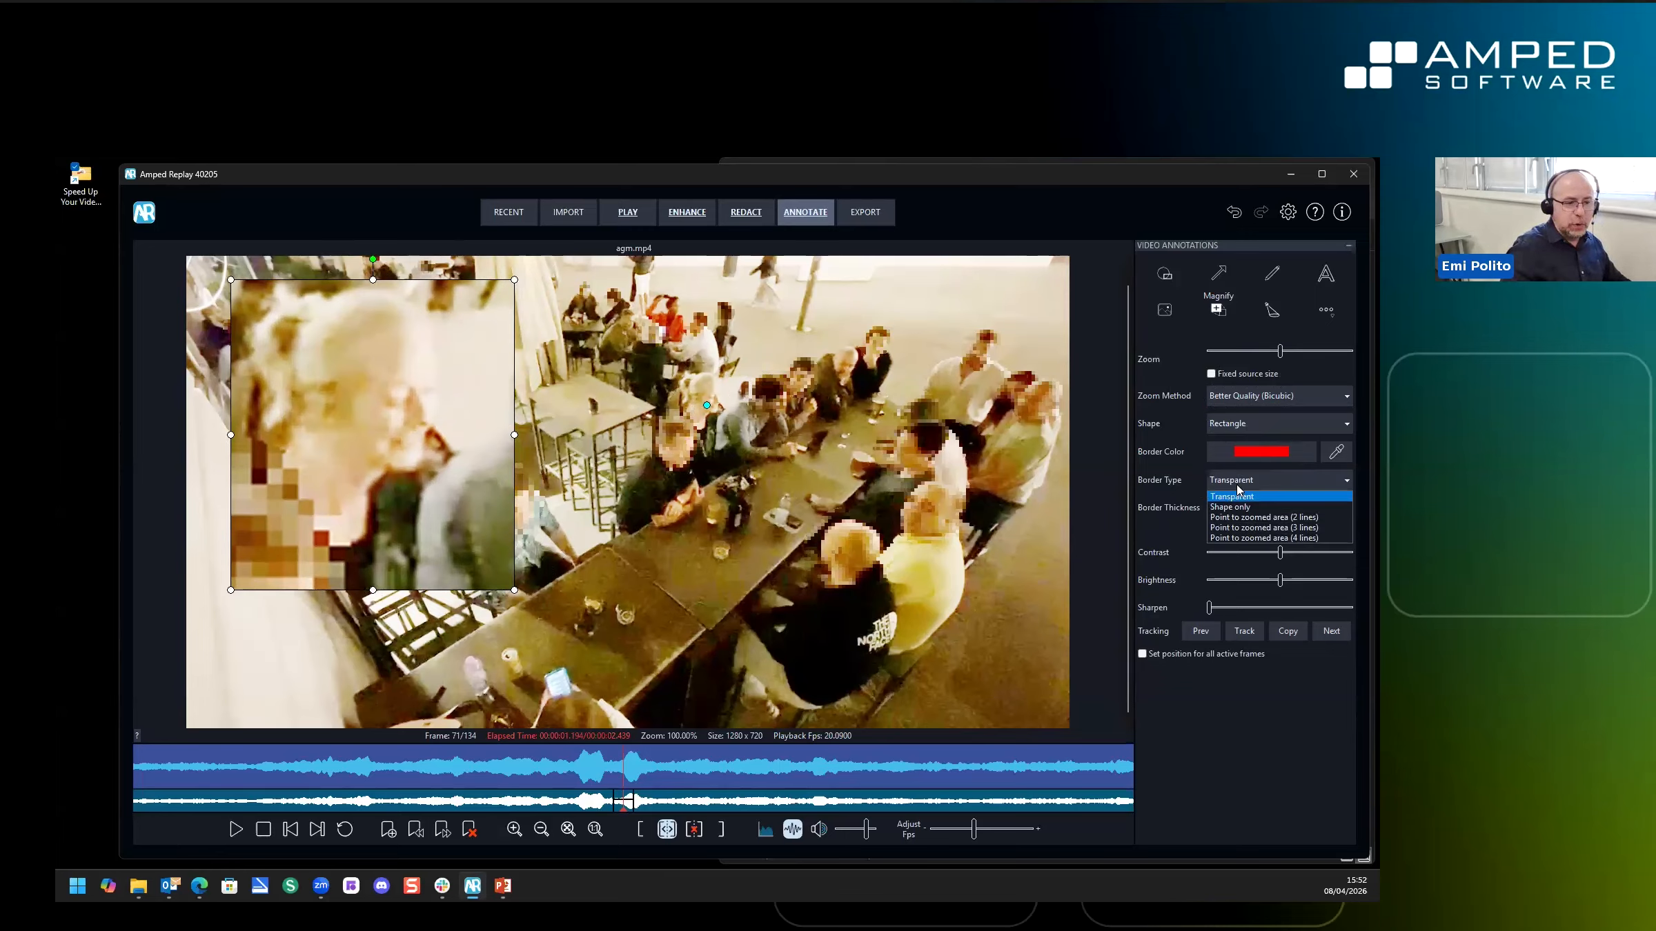
{"action": "left_click", "coordinate": [1235, 507]}
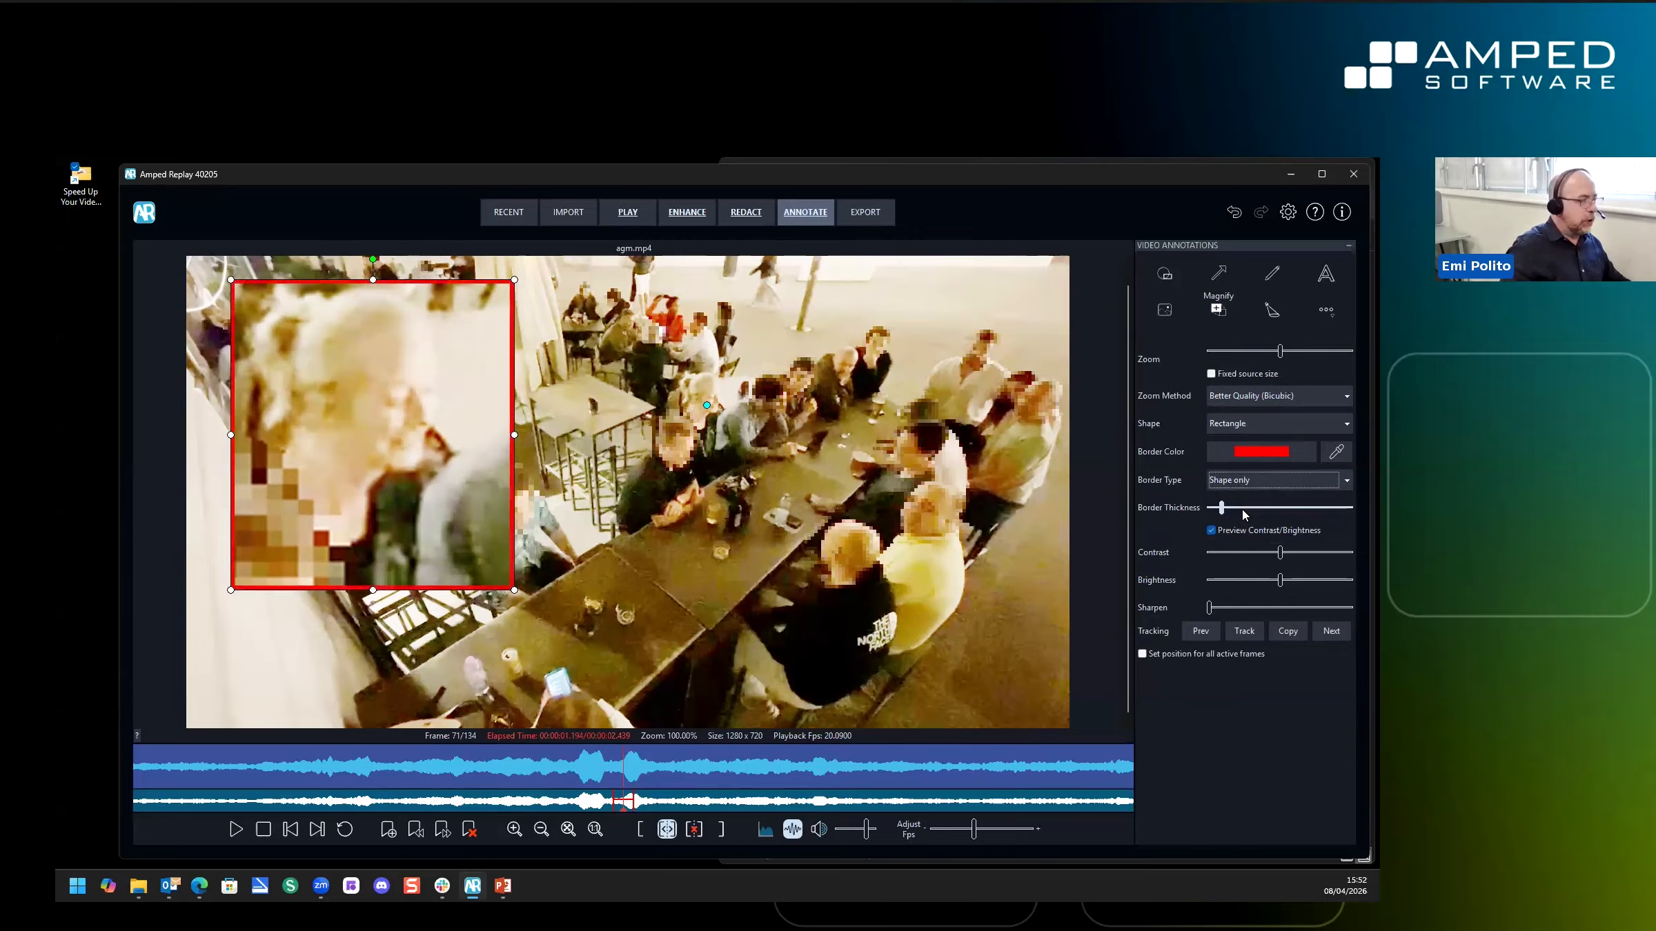
{"action": "left_click", "coordinate": [1247, 489]}
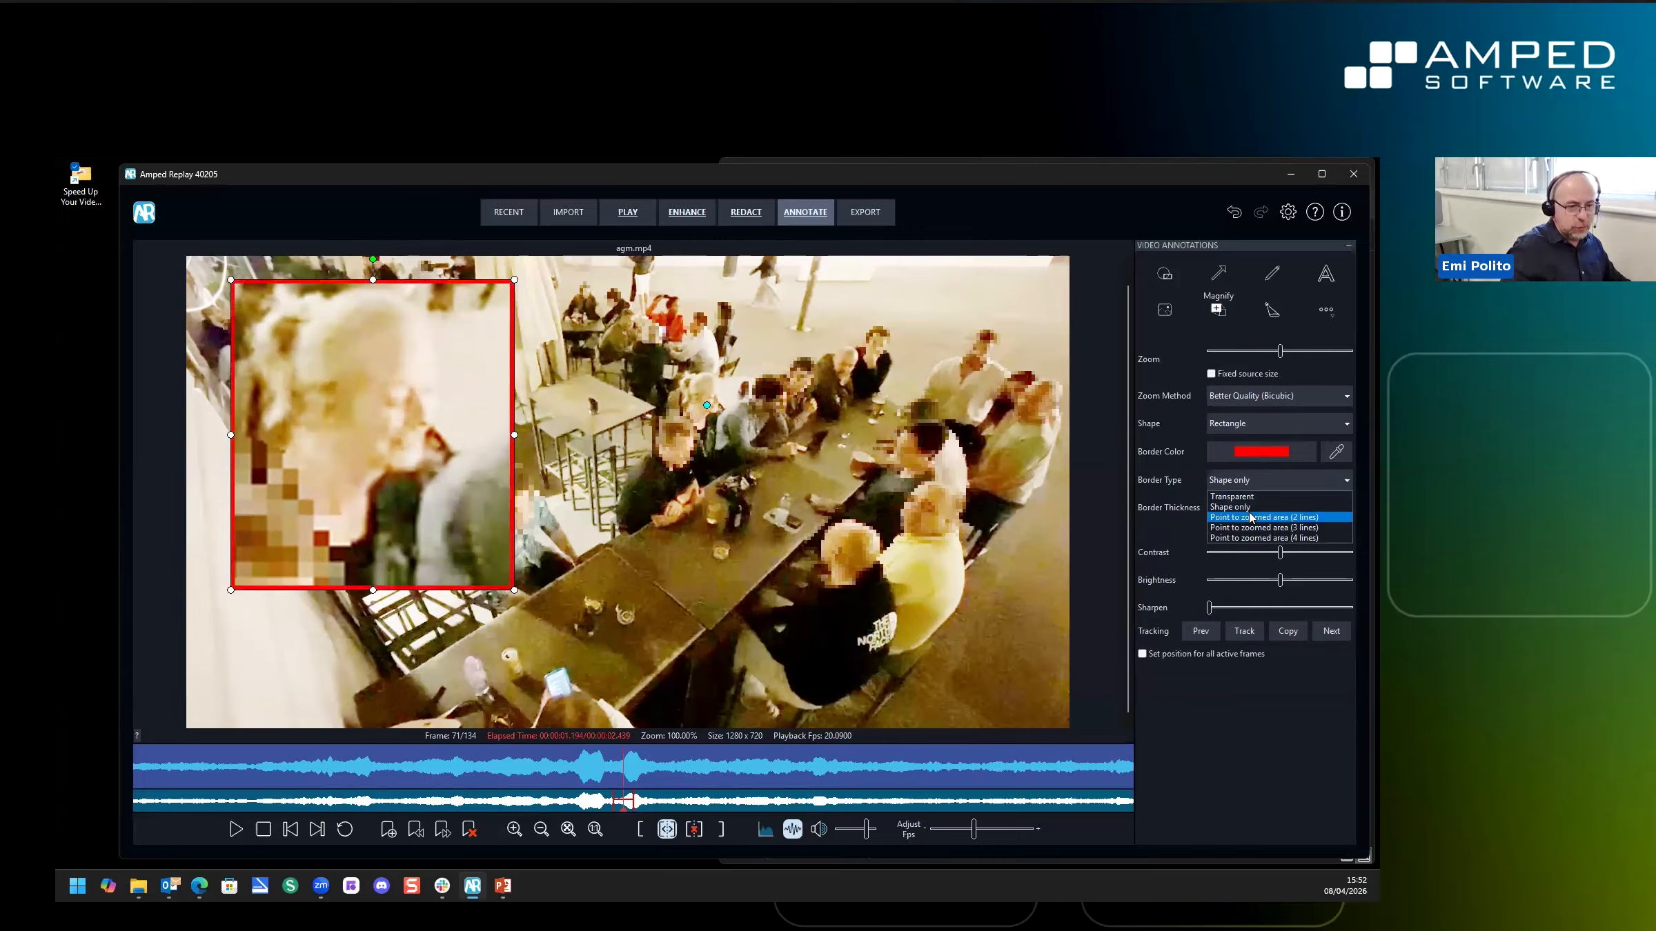
{"action": "left_click", "coordinate": [1241, 523]}
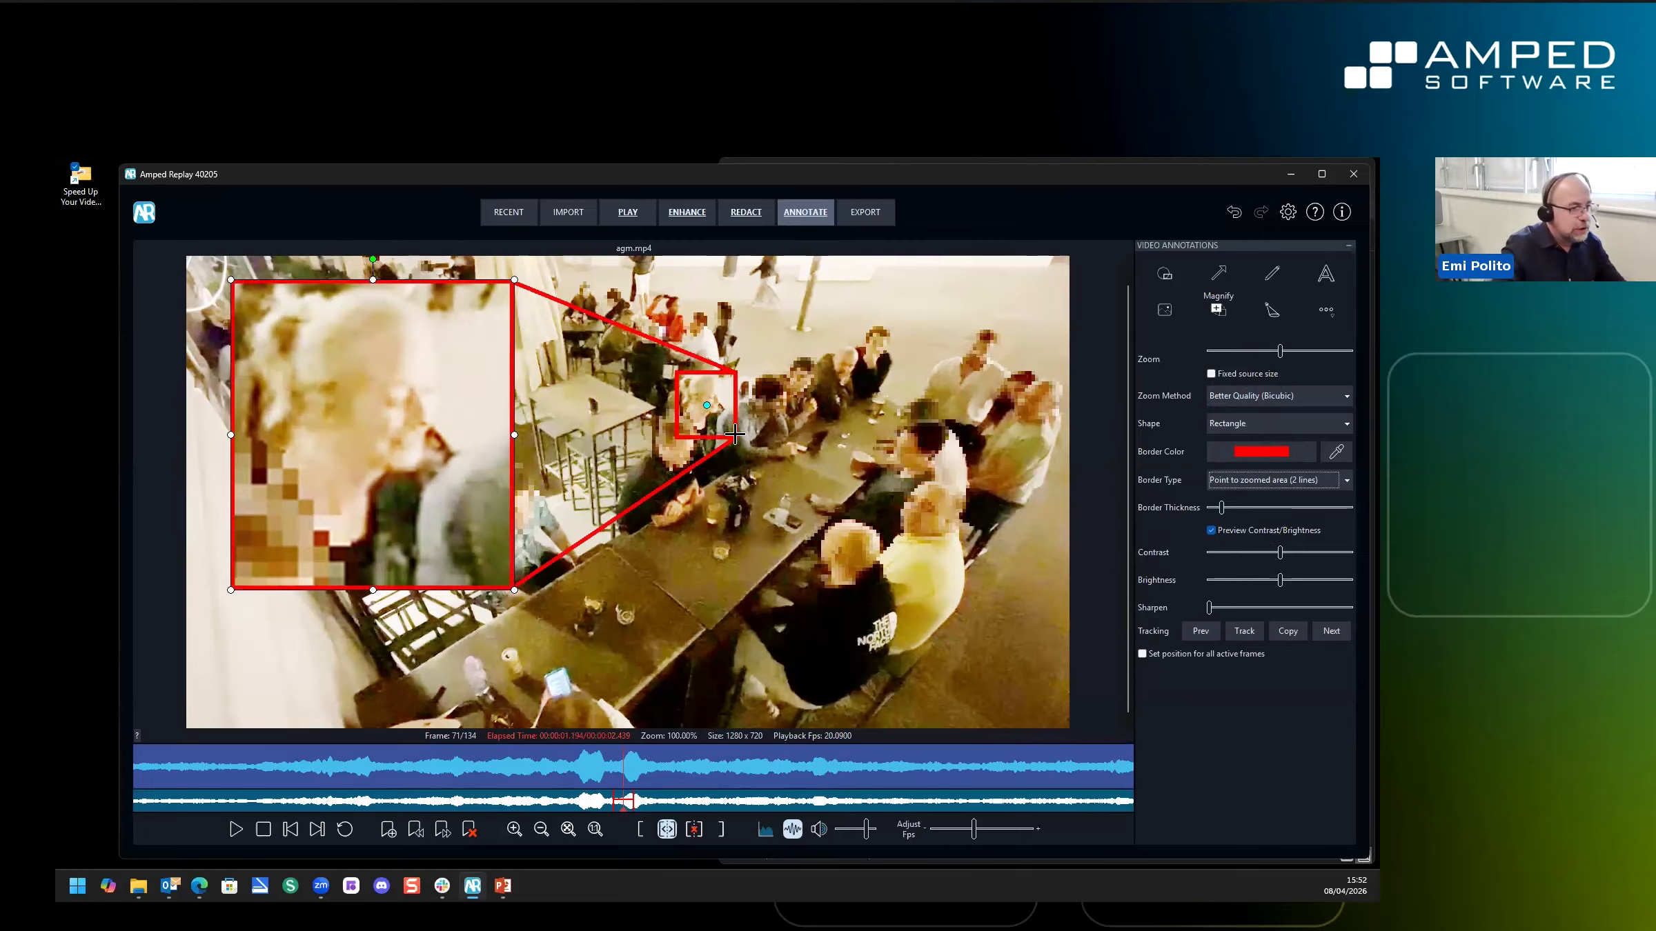
{"action": "left_click_drag", "start_coordinate": [709, 408], "coordinate": [708, 400]}
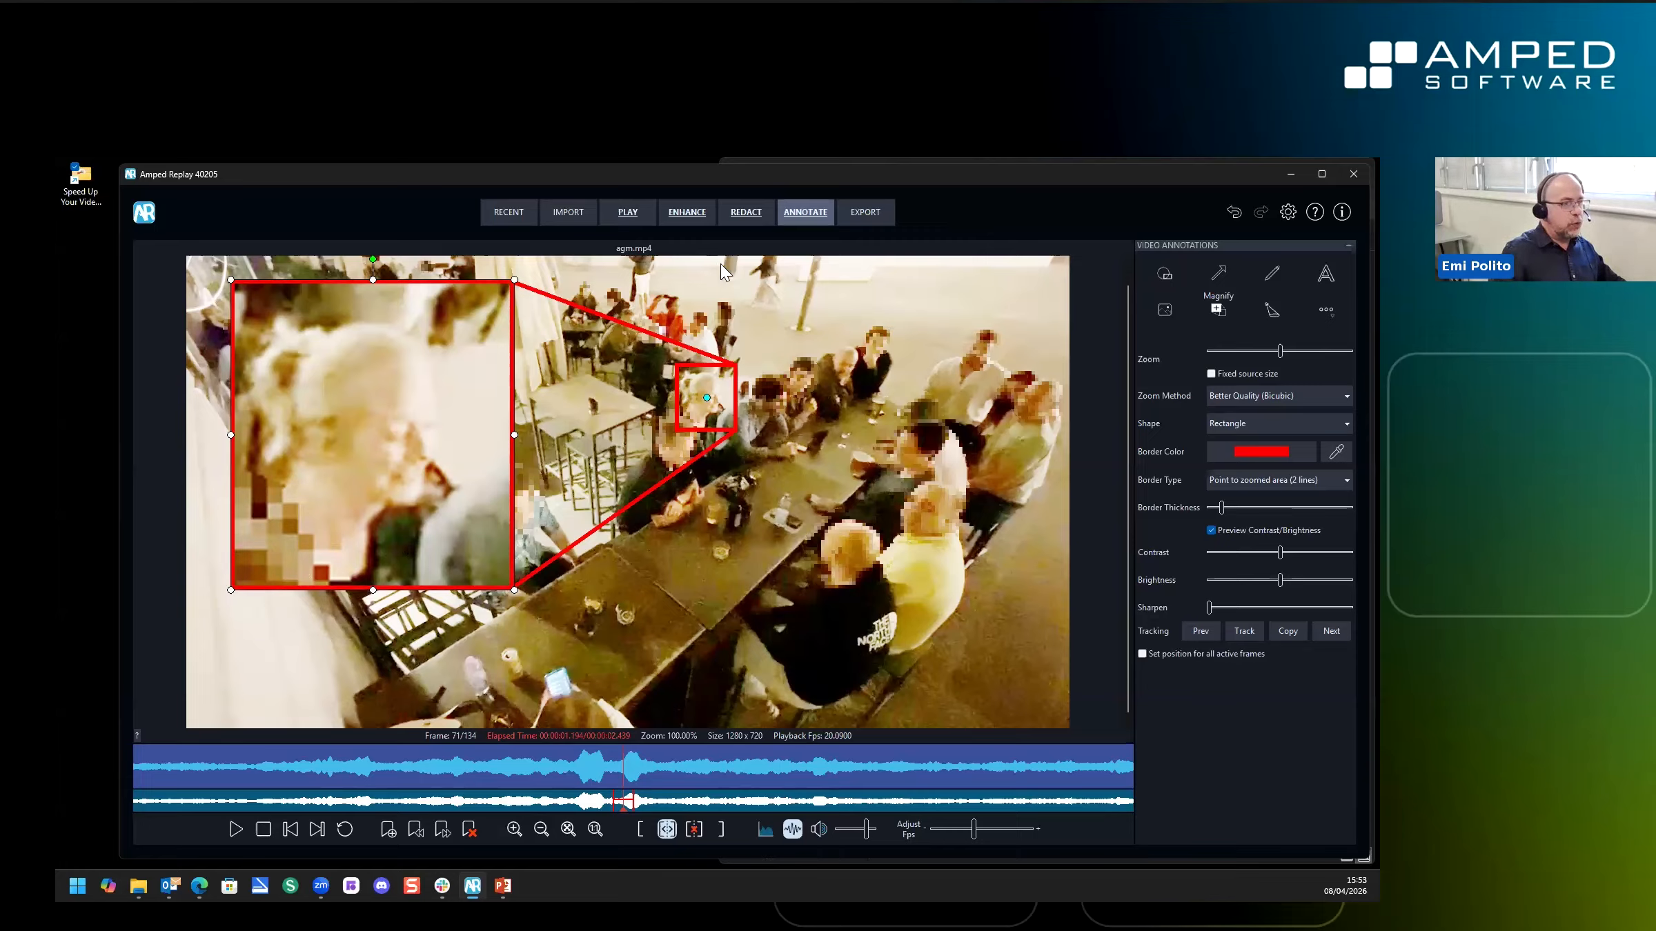
Enlarge the magnified box by extending its lower edge downward and its outer edge toward the curtain
{"action": "left_click", "coordinate": [751, 214]}
{"action": "left_click", "coordinate": [802, 219]}
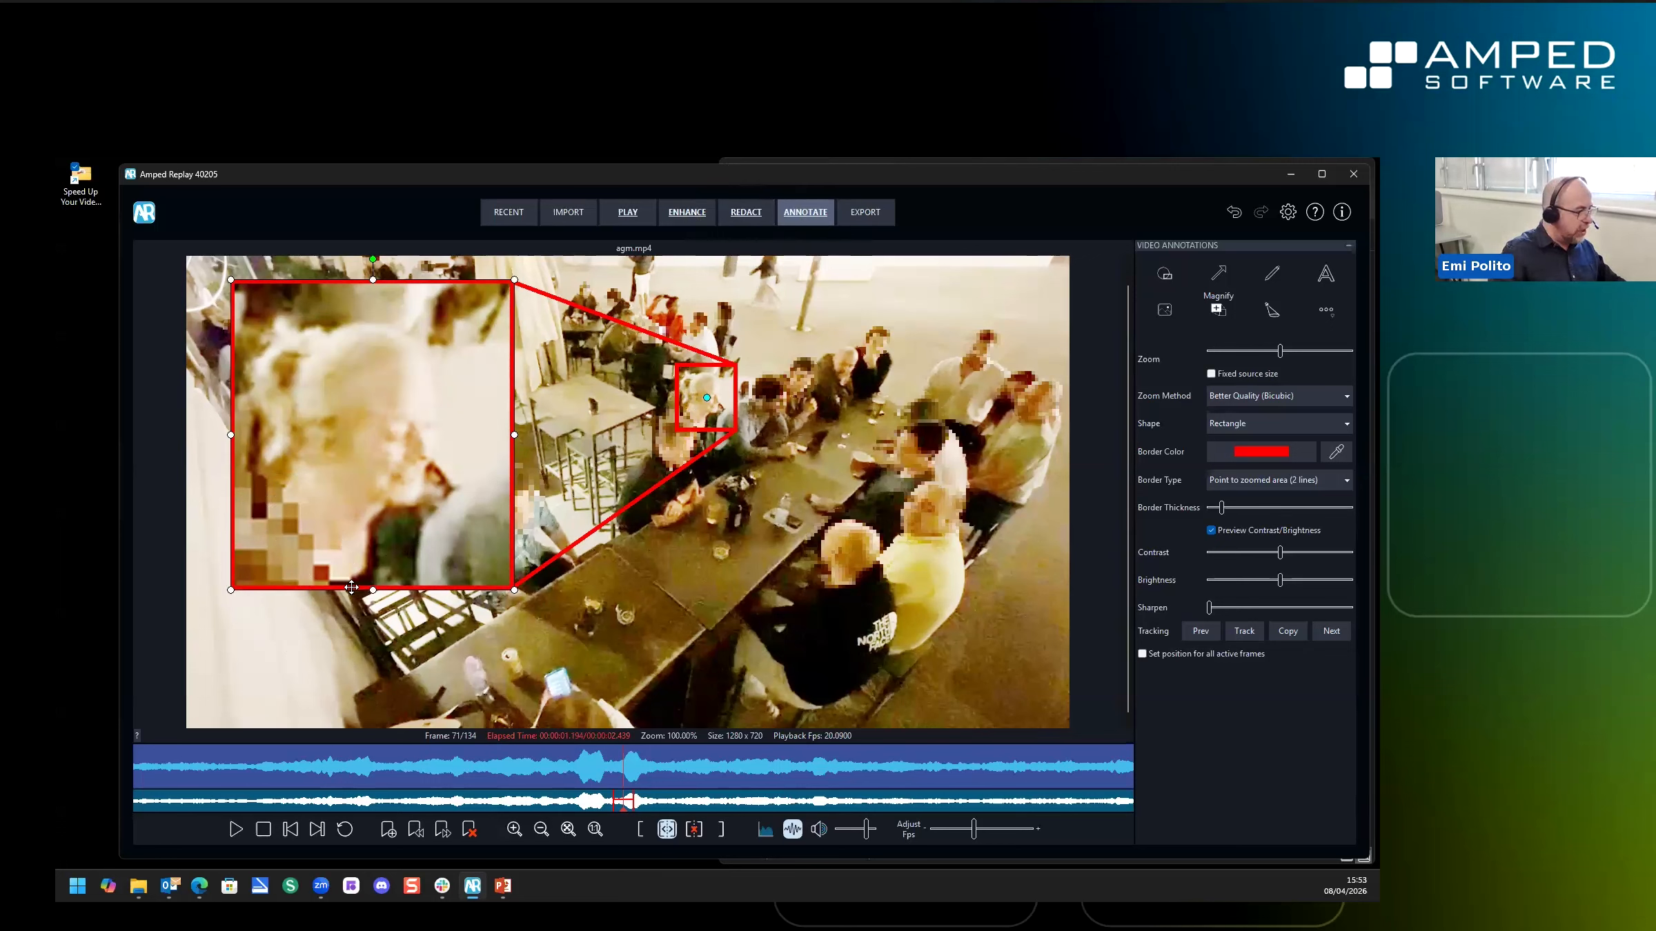
{"action": "left_click_drag", "start_coordinate": [372, 587], "coordinate": [372, 637]}
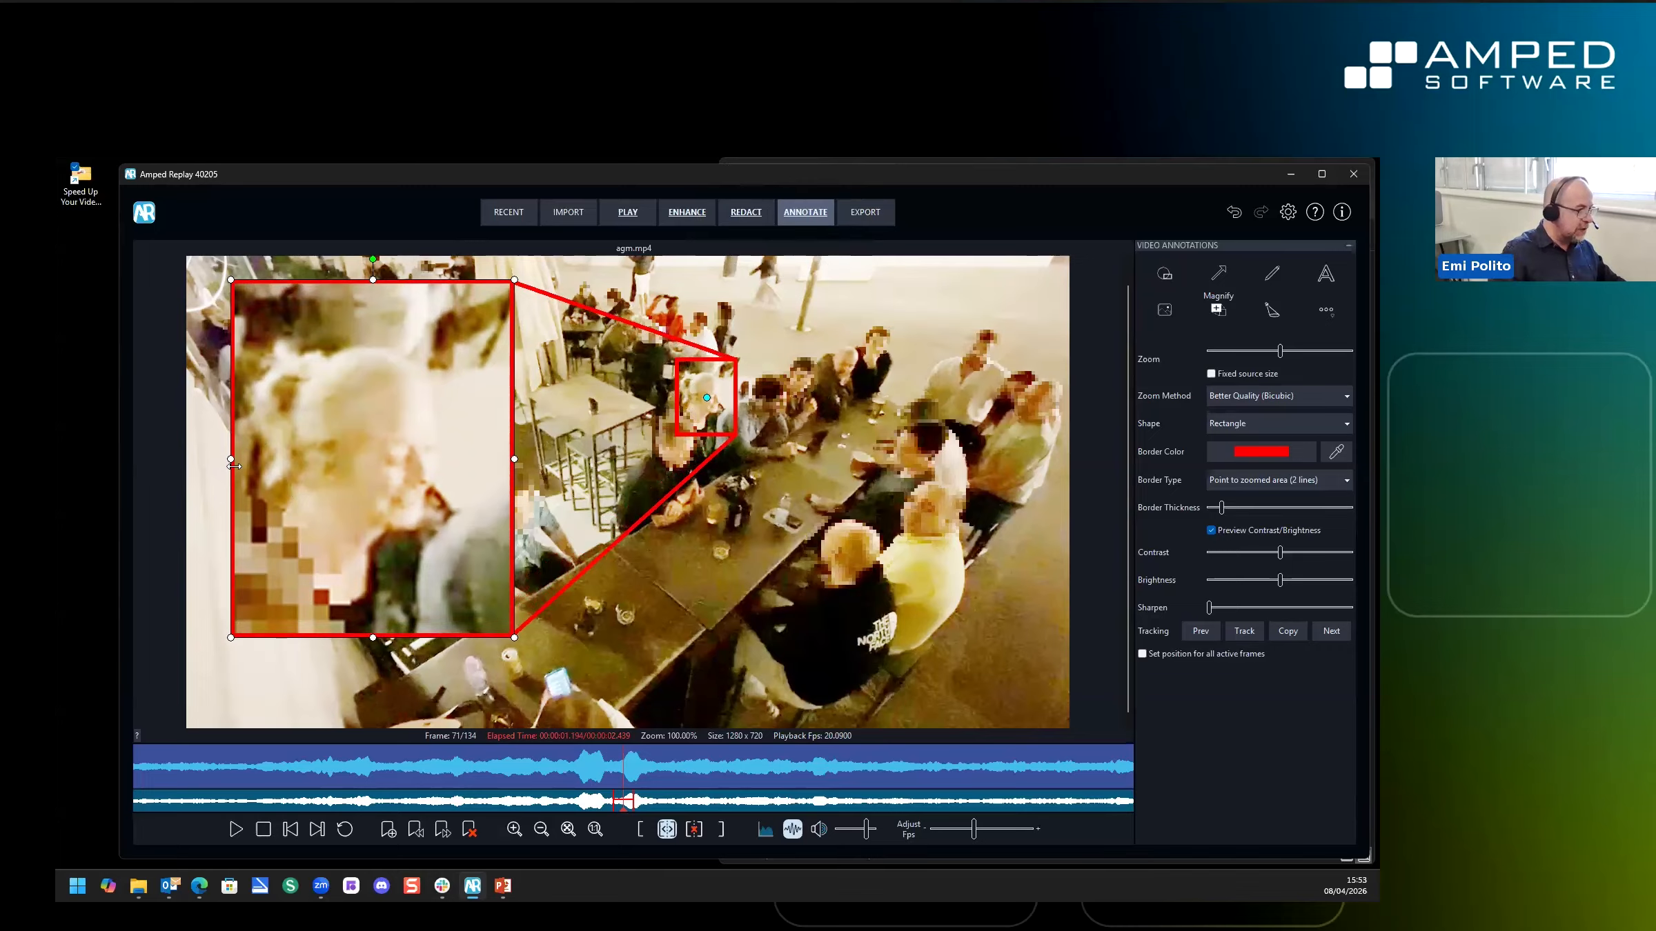
{"action": "left_click_drag", "start_coordinate": [217, 457], "coordinate": [200, 459]}
{"action": "left_click", "coordinate": [287, 580]}
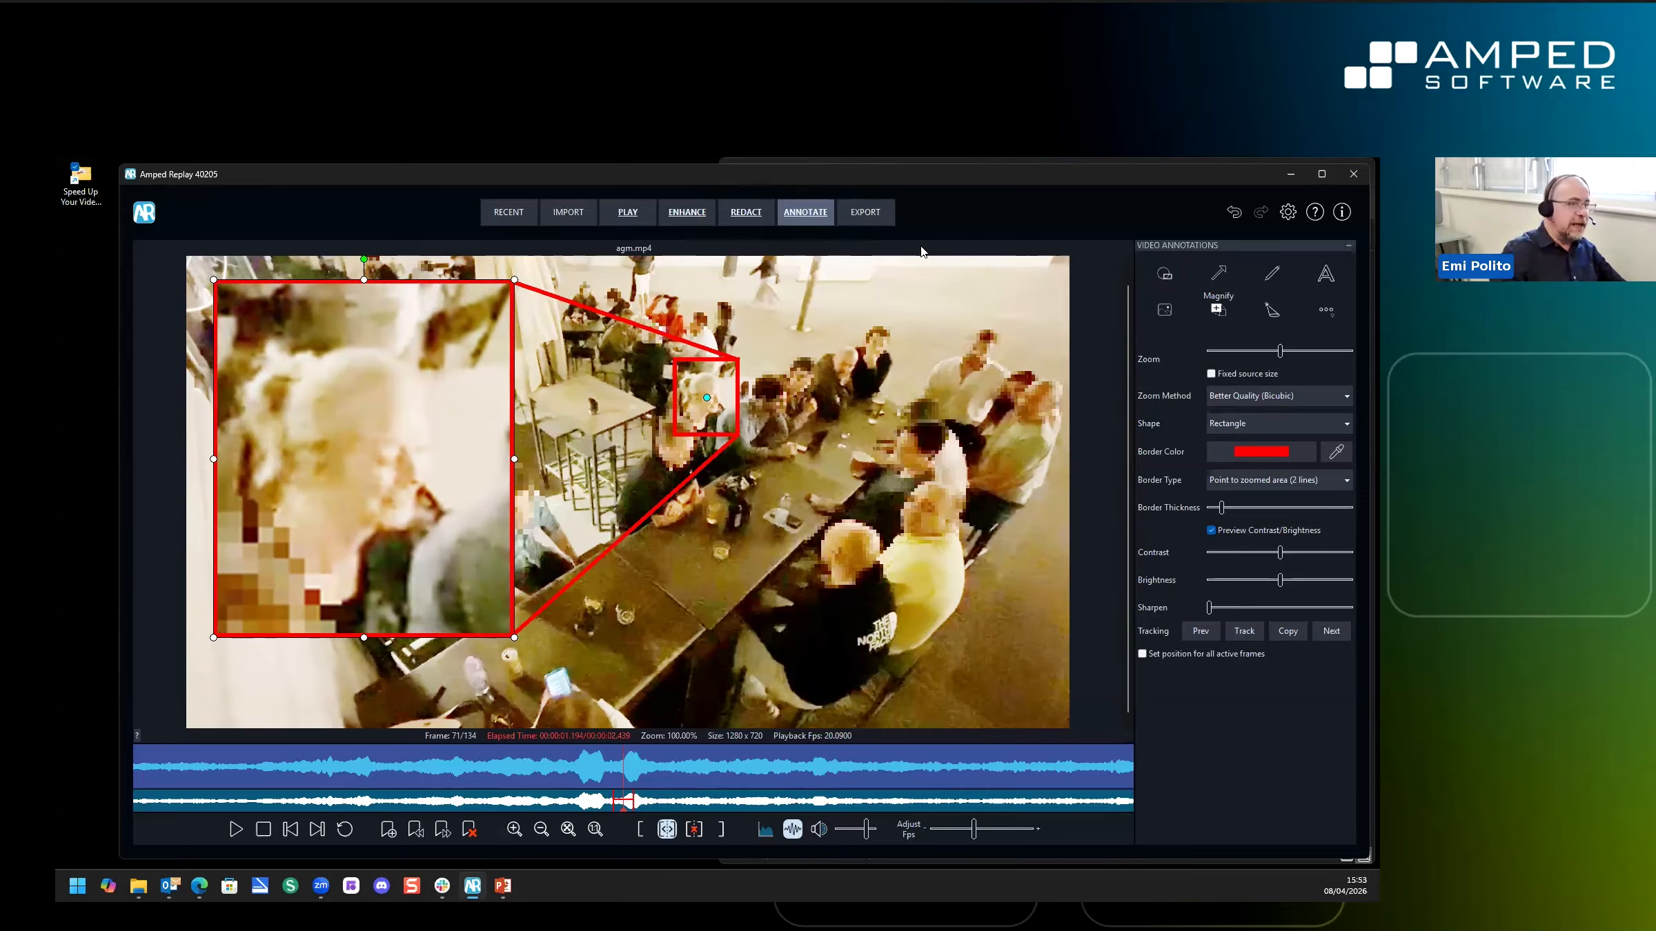
Examine the export actions and the save dialog for exporting the processed video as MP4
{"action": "left_click", "coordinate": [872, 207]}
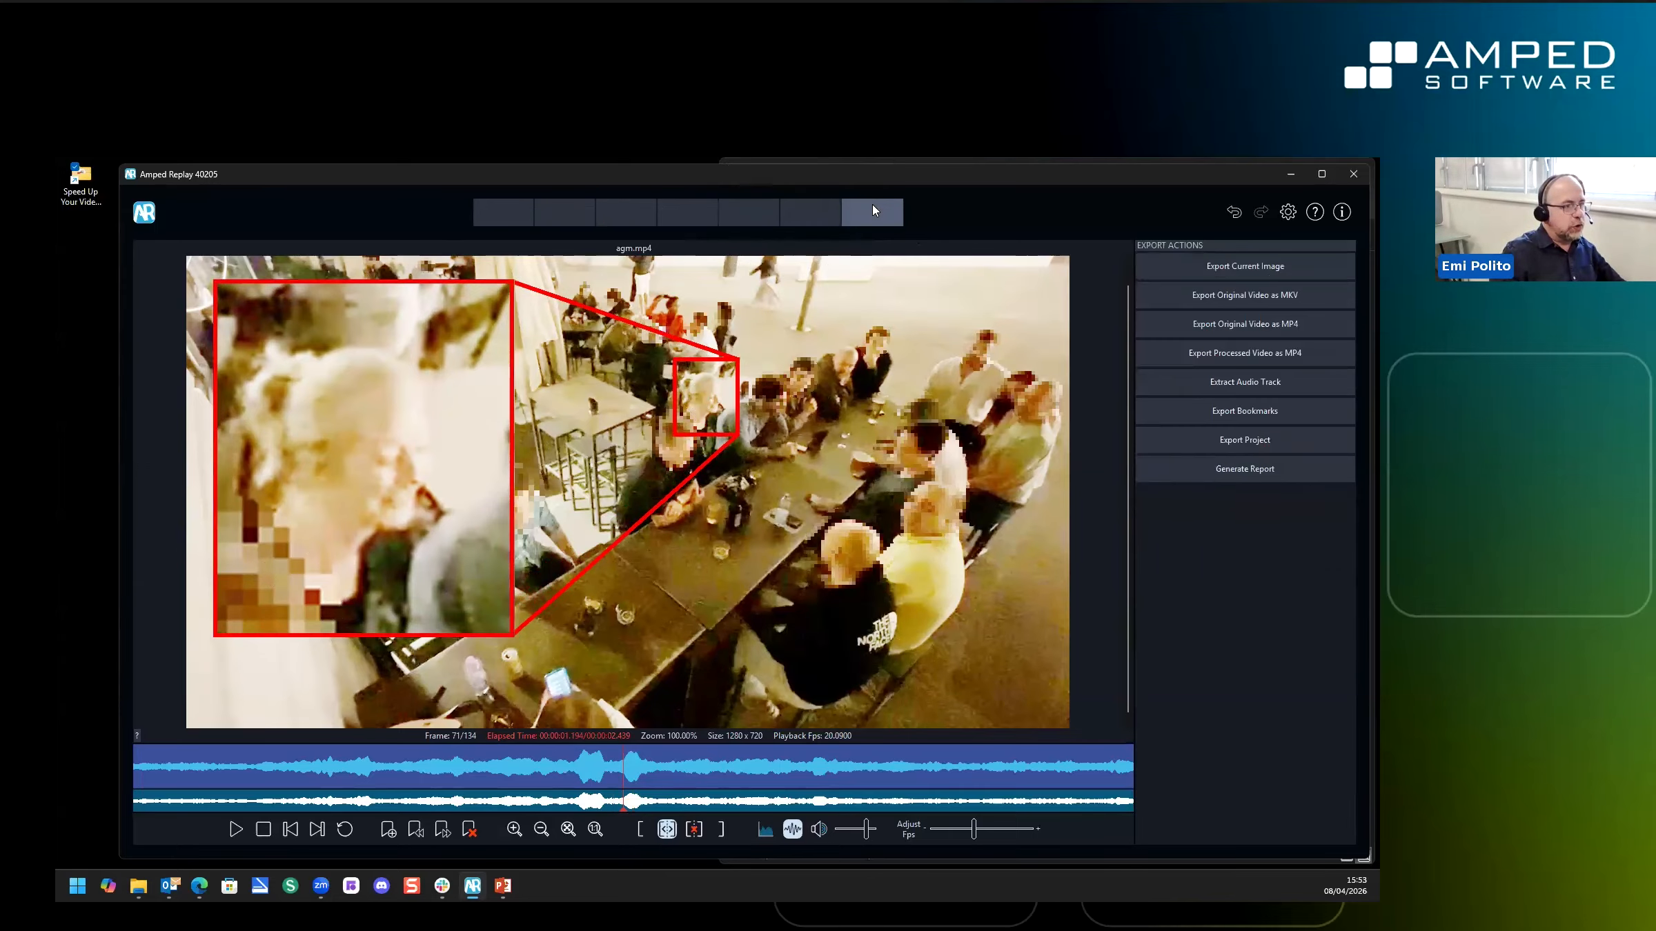
{"action": "left_click", "coordinate": [1249, 266]}
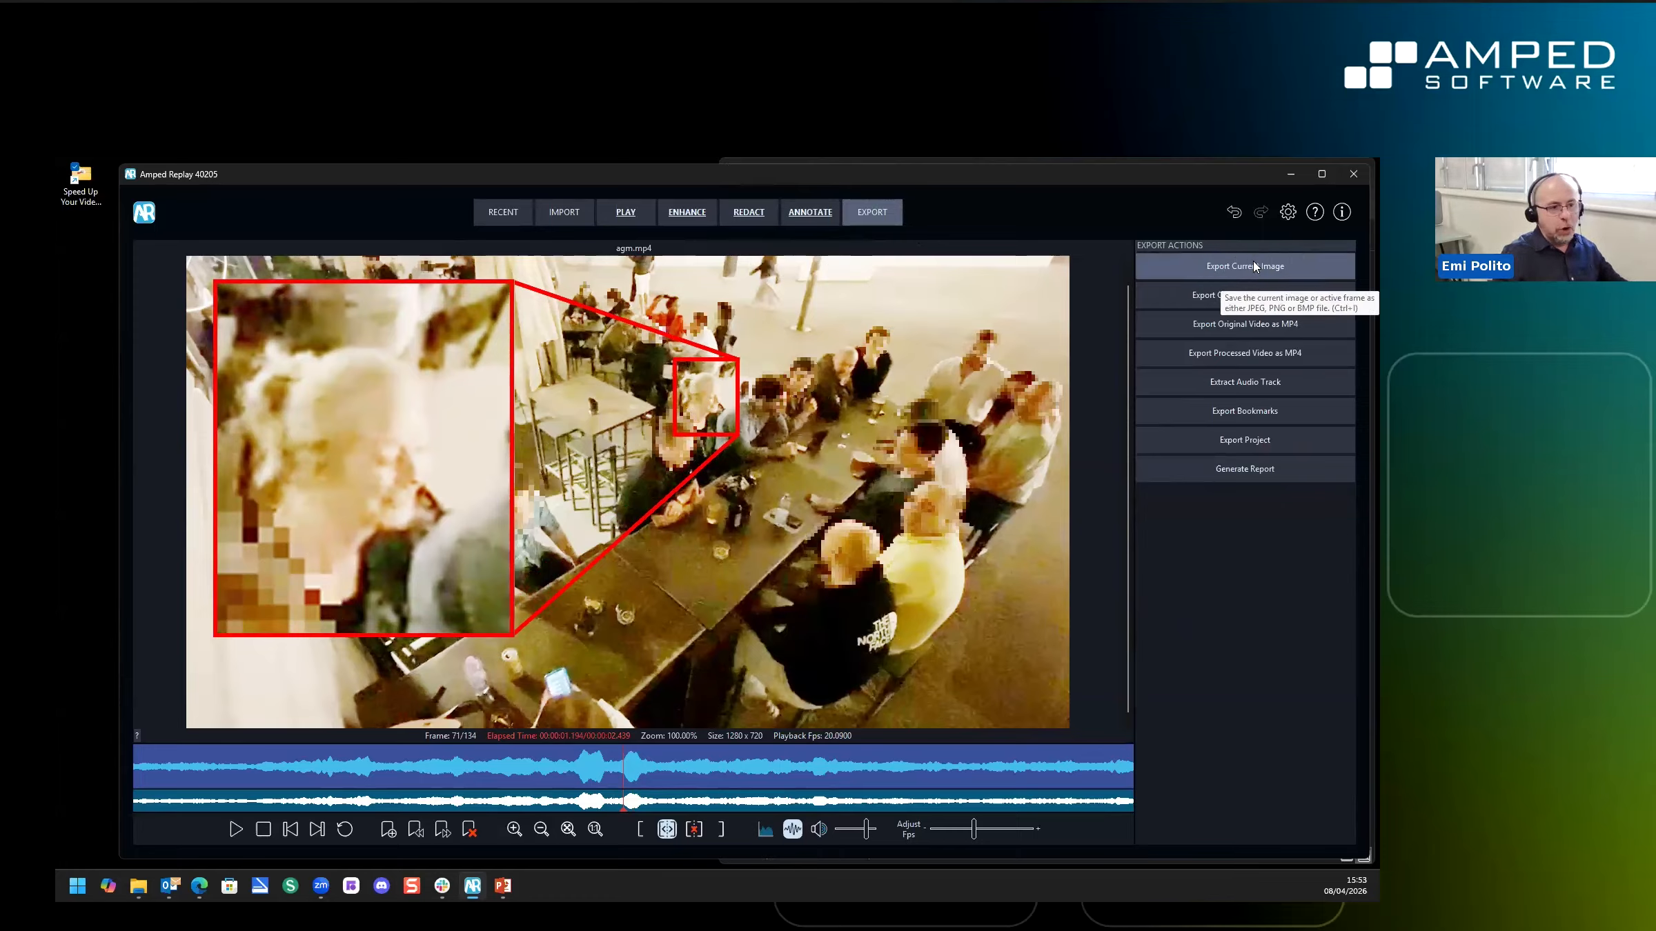
{"action": "left_click", "coordinate": [1263, 356]}
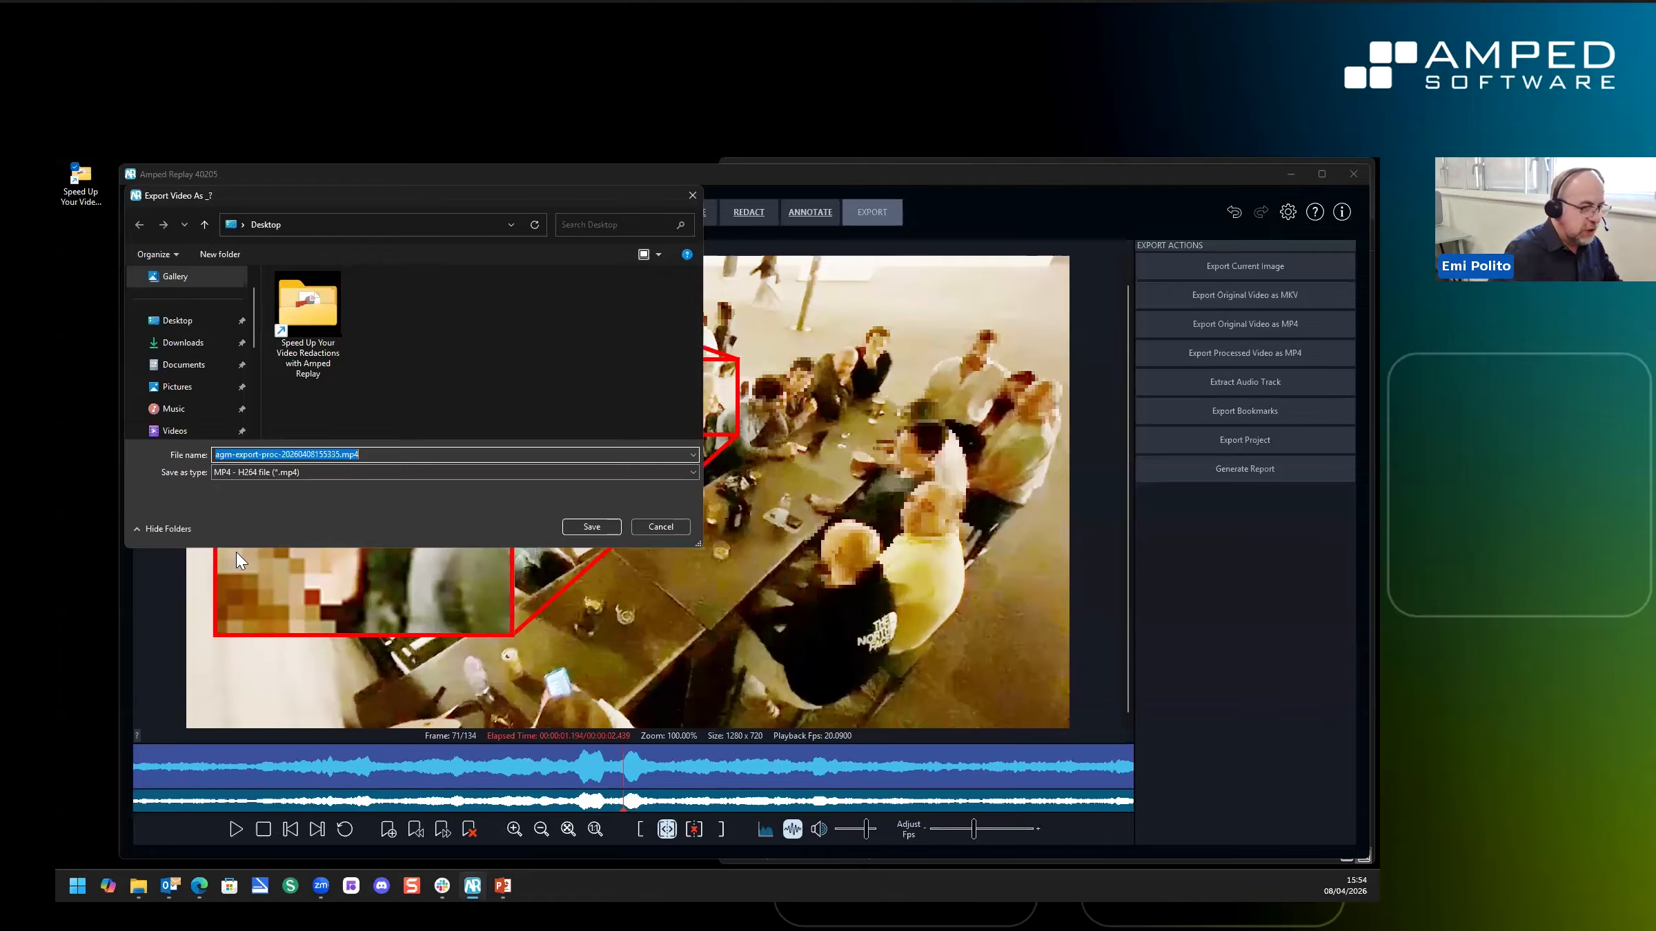
{"action": "left_click", "coordinate": [660, 524]}
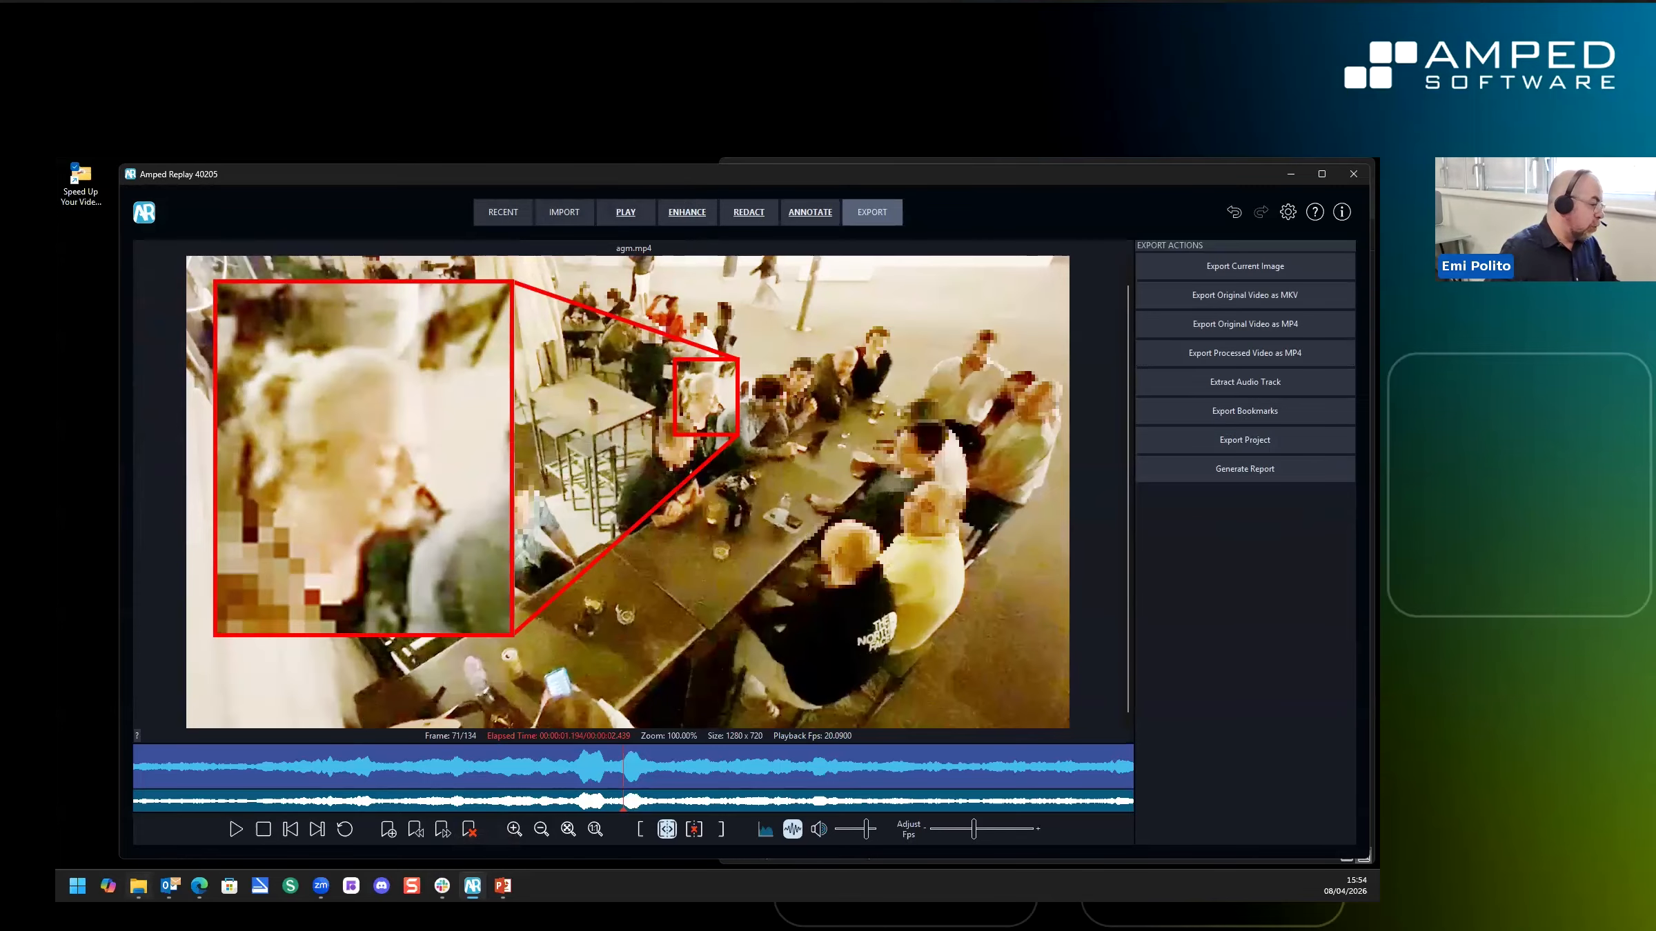
Load bag.mp4 from the Speed Up Your Video Redactions with Amped Replay folder in place of the current clip
{"action": "left_click", "coordinate": [138, 886]}
{"action": "left_click_drag", "start_coordinate": [1073, 300], "coordinate": [1166, 481]}
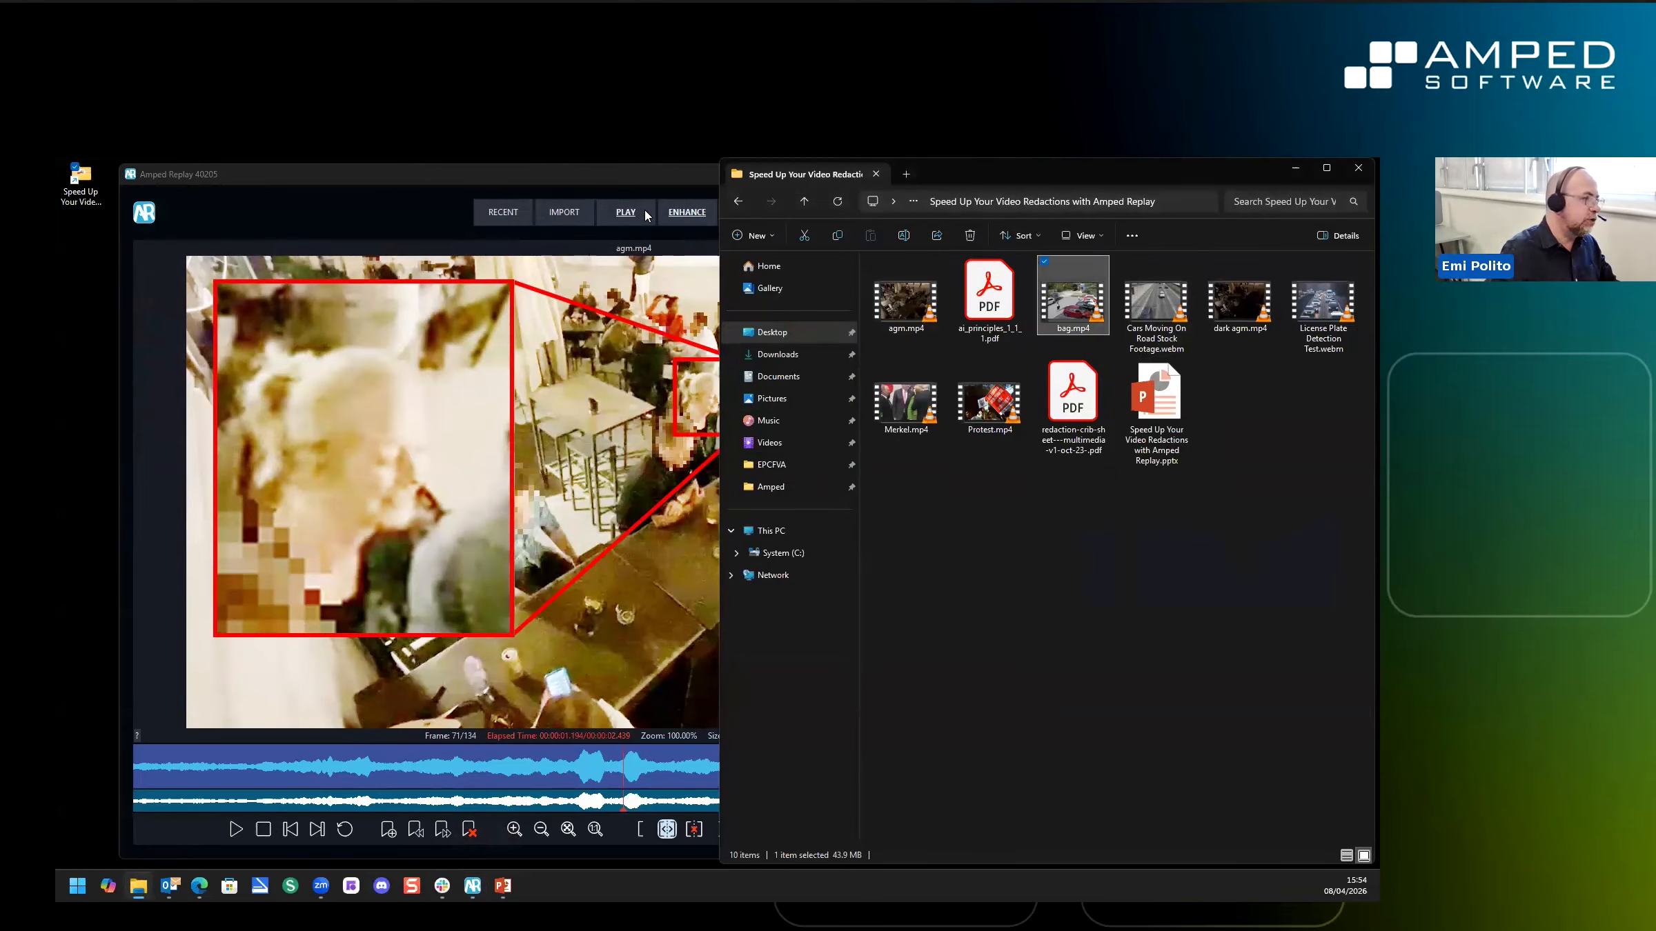
{"action": "left_click", "coordinate": [630, 214]}
{"action": "left_click", "coordinate": [138, 886]}
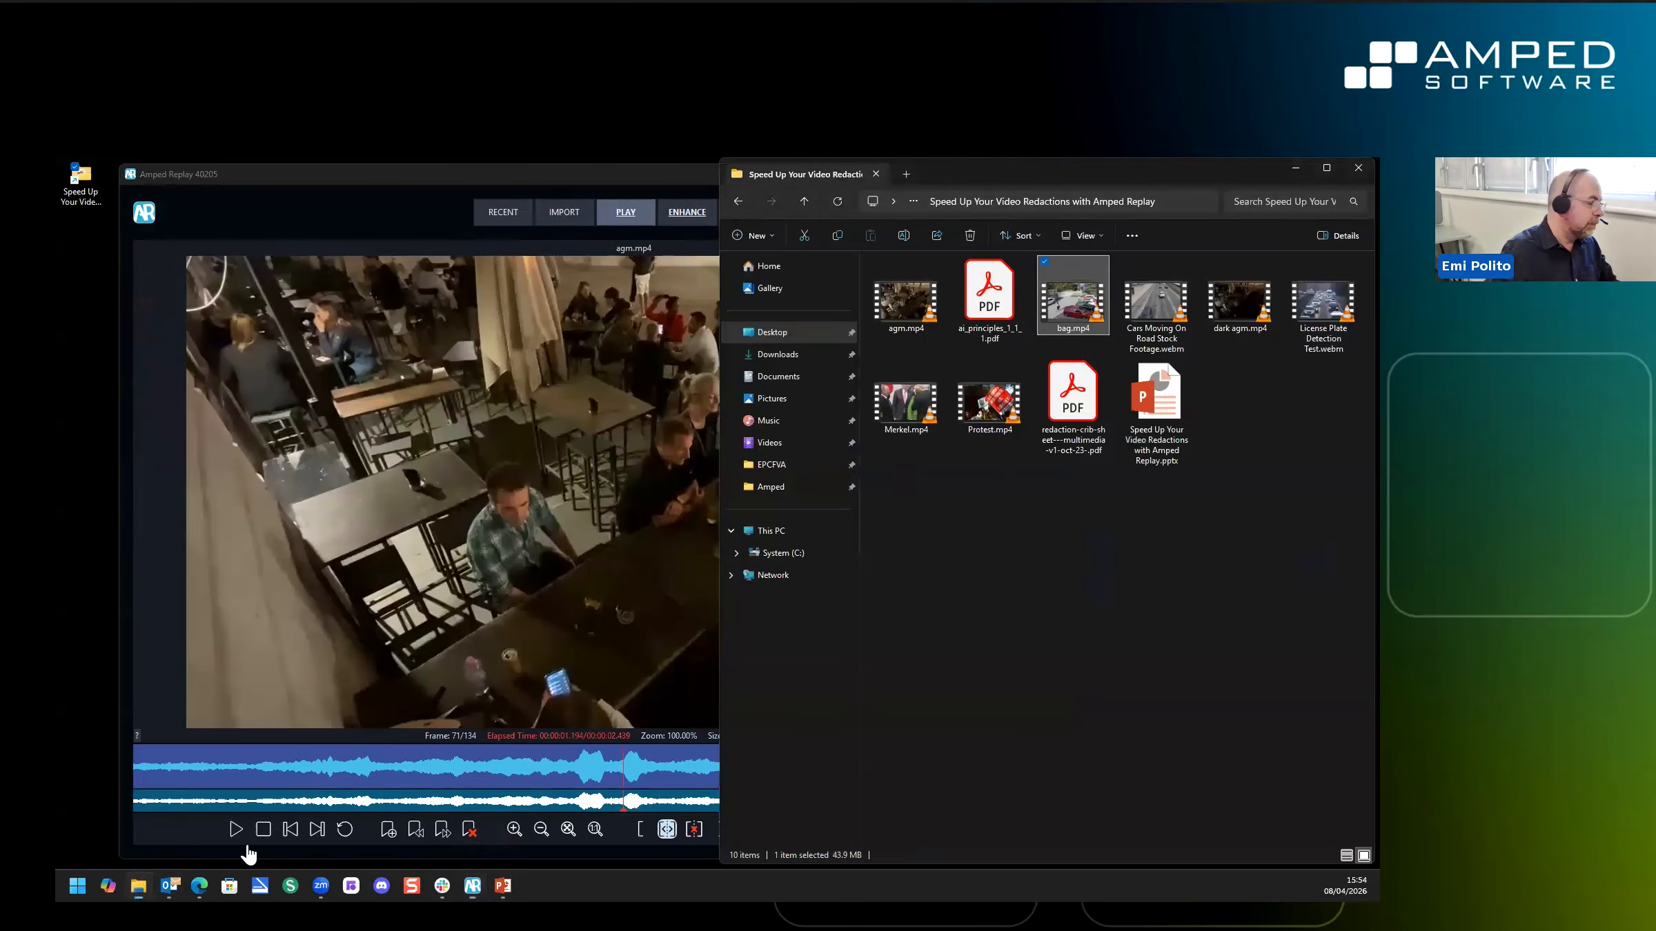
{"action": "left_click_drag", "start_coordinate": [1076, 311], "coordinate": [634, 597]}
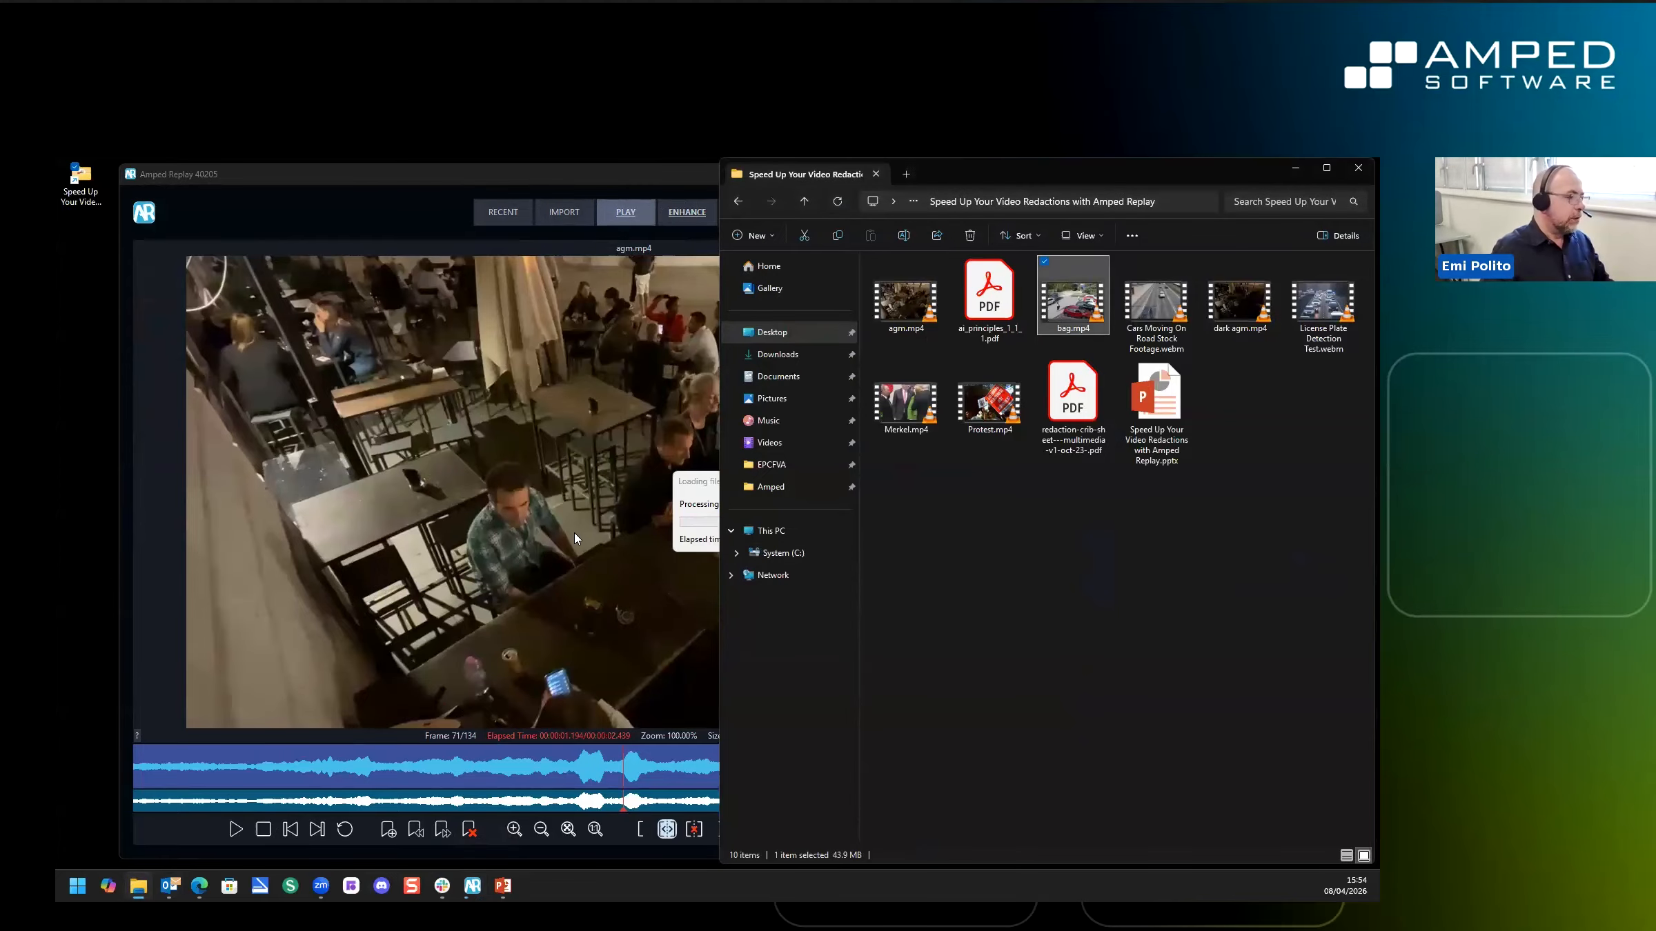
Play through the bag.mp4 parking lot footage and move to frame 125, where the woman carries the bag
{"action": "left_click", "coordinate": [237, 830]}
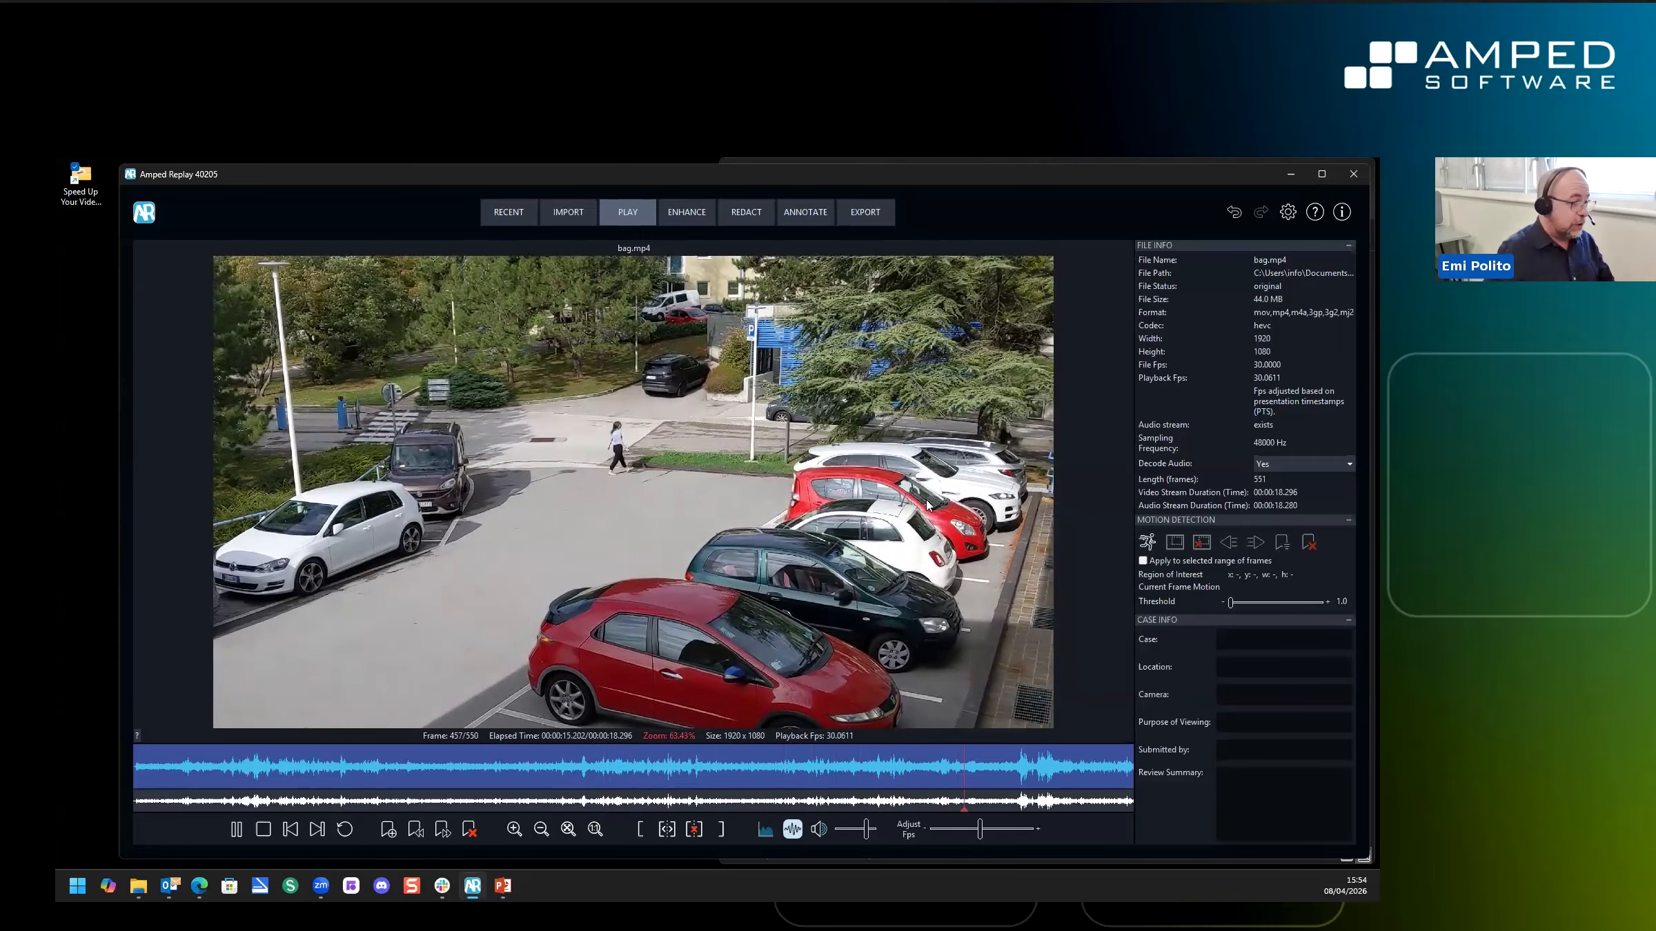
{"action": "left_click", "coordinate": [433, 769]}
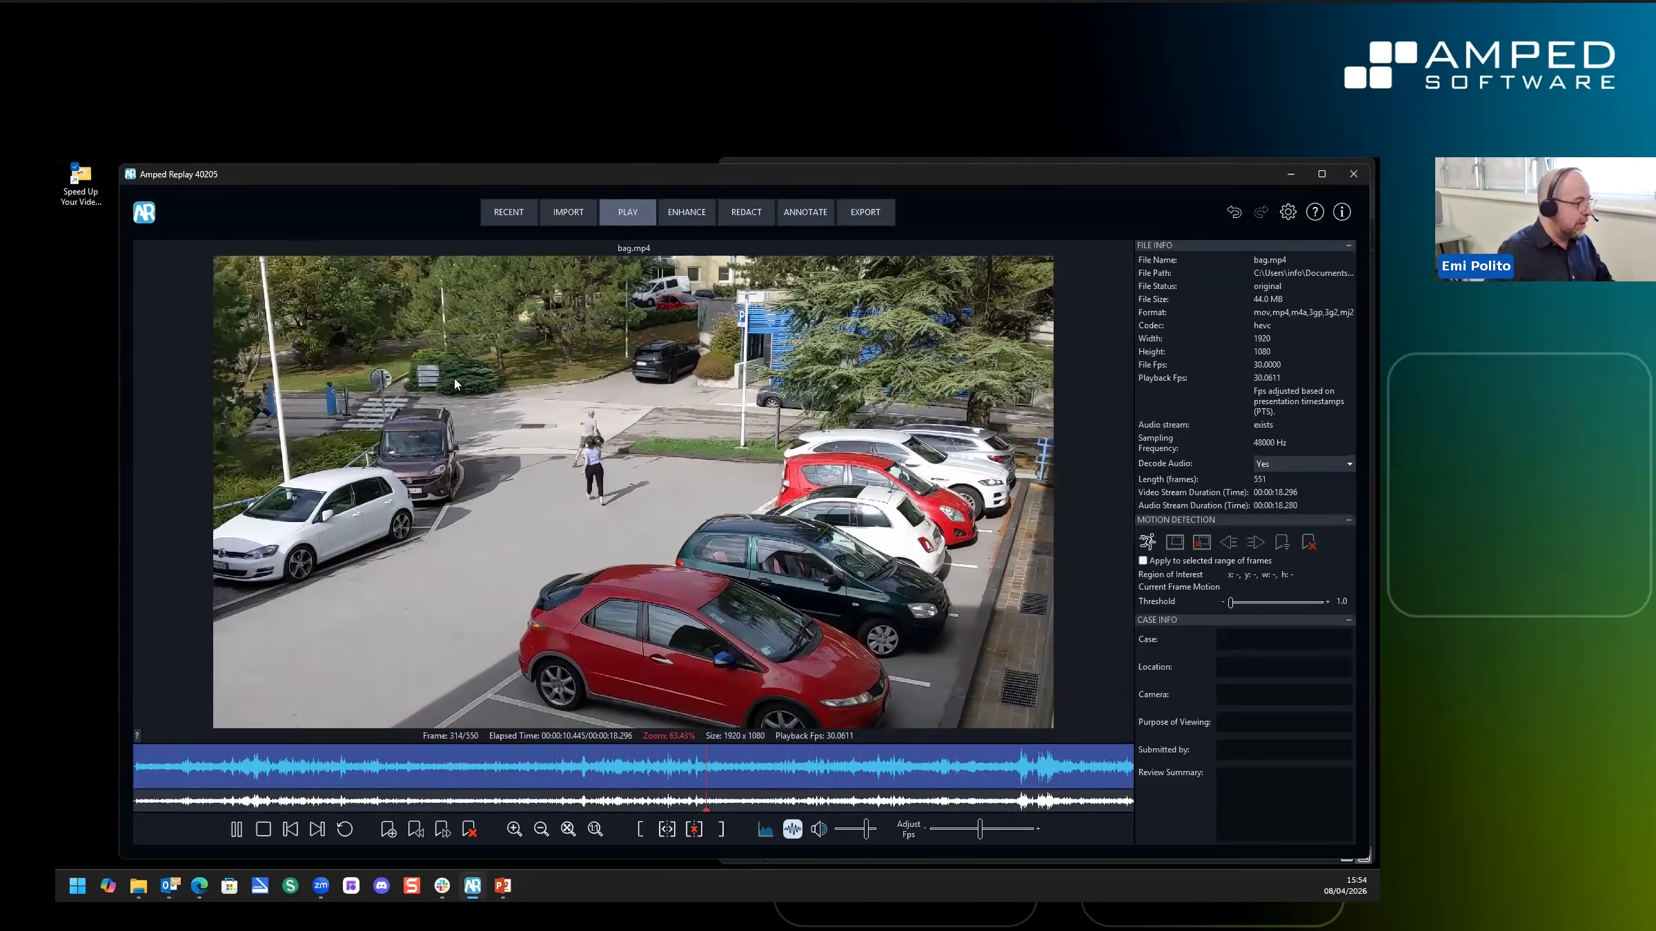
{"action": "left_click", "coordinate": [598, 768]}
{"action": "mouse_move", "coordinate": [344, 782]}
{"action": "left_mouse_down"}
{"action": "mouse_move", "coordinate": [384, 781]}
{"action": "mouse_move", "coordinate": [361, 782]}
{"action": "left_mouse_up"}
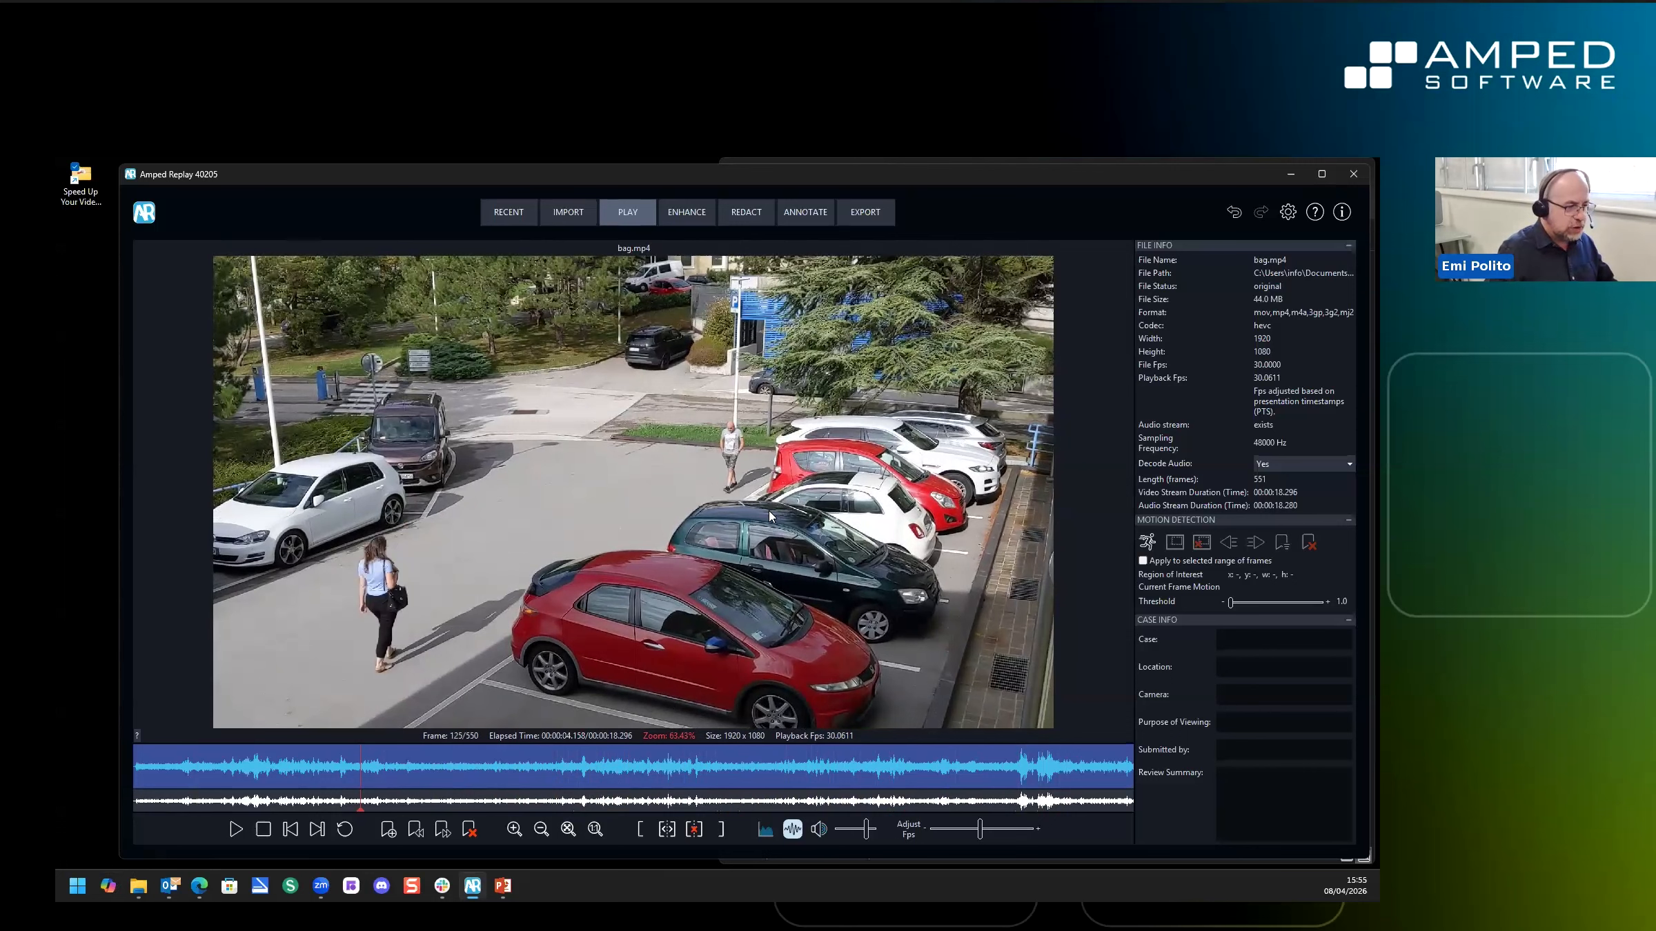
{"action": "left_click", "coordinate": [701, 212]}
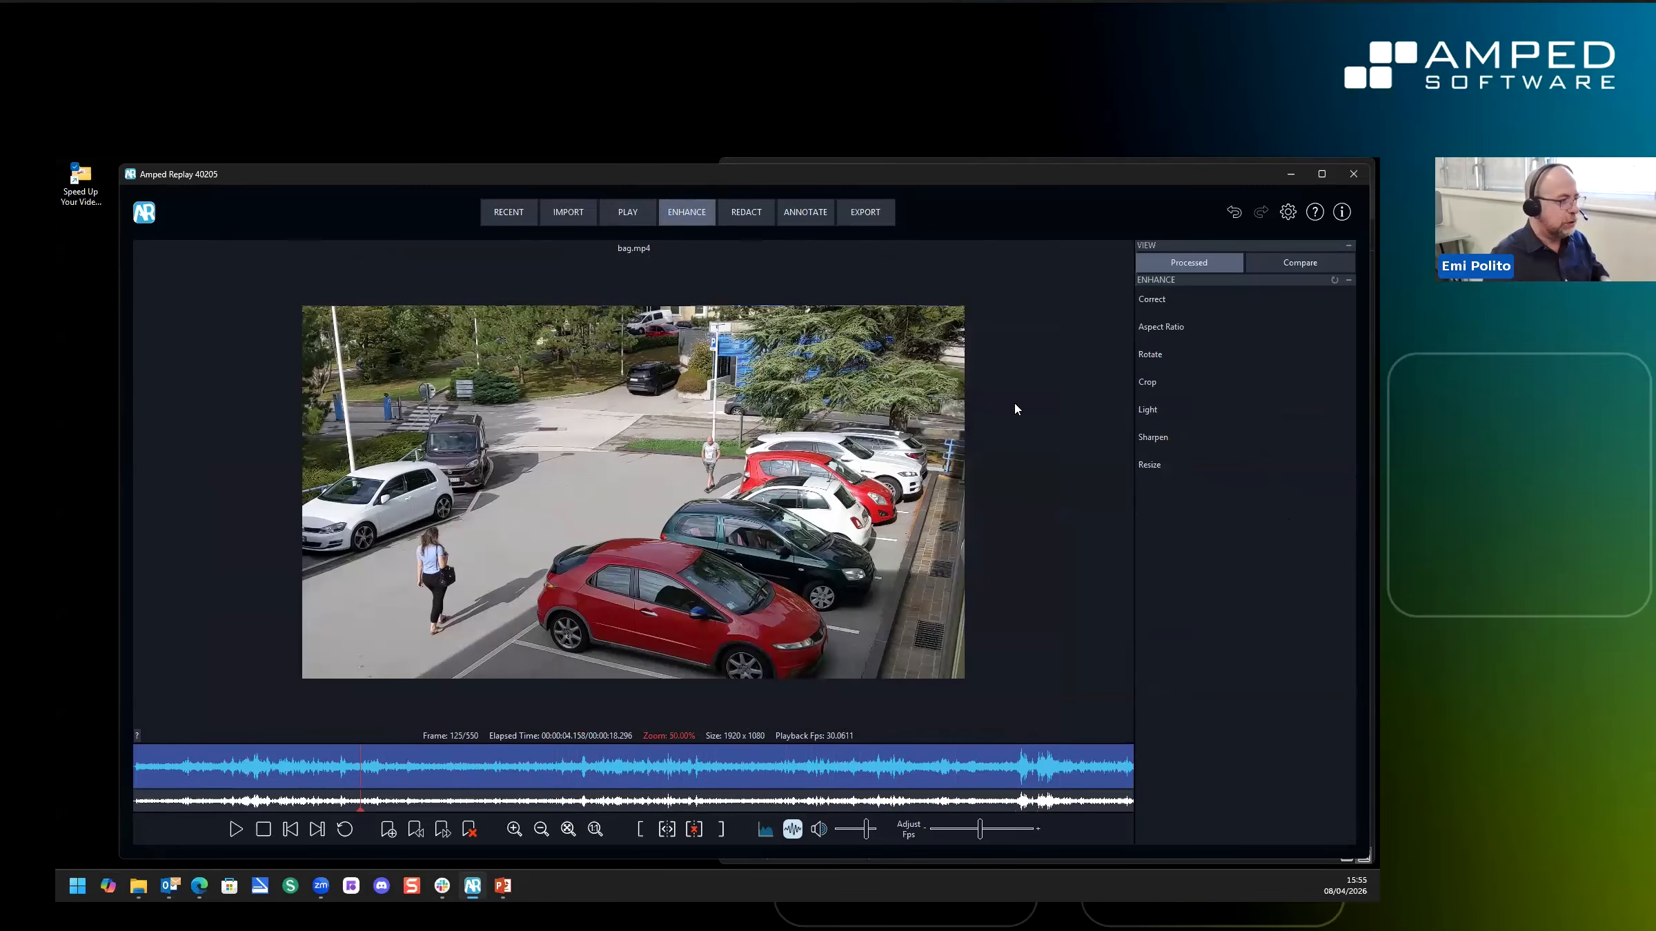
{"action": "scroll", "coordinate": [423, 545], "scroll_direction": "up", "scroll_amount": 2}
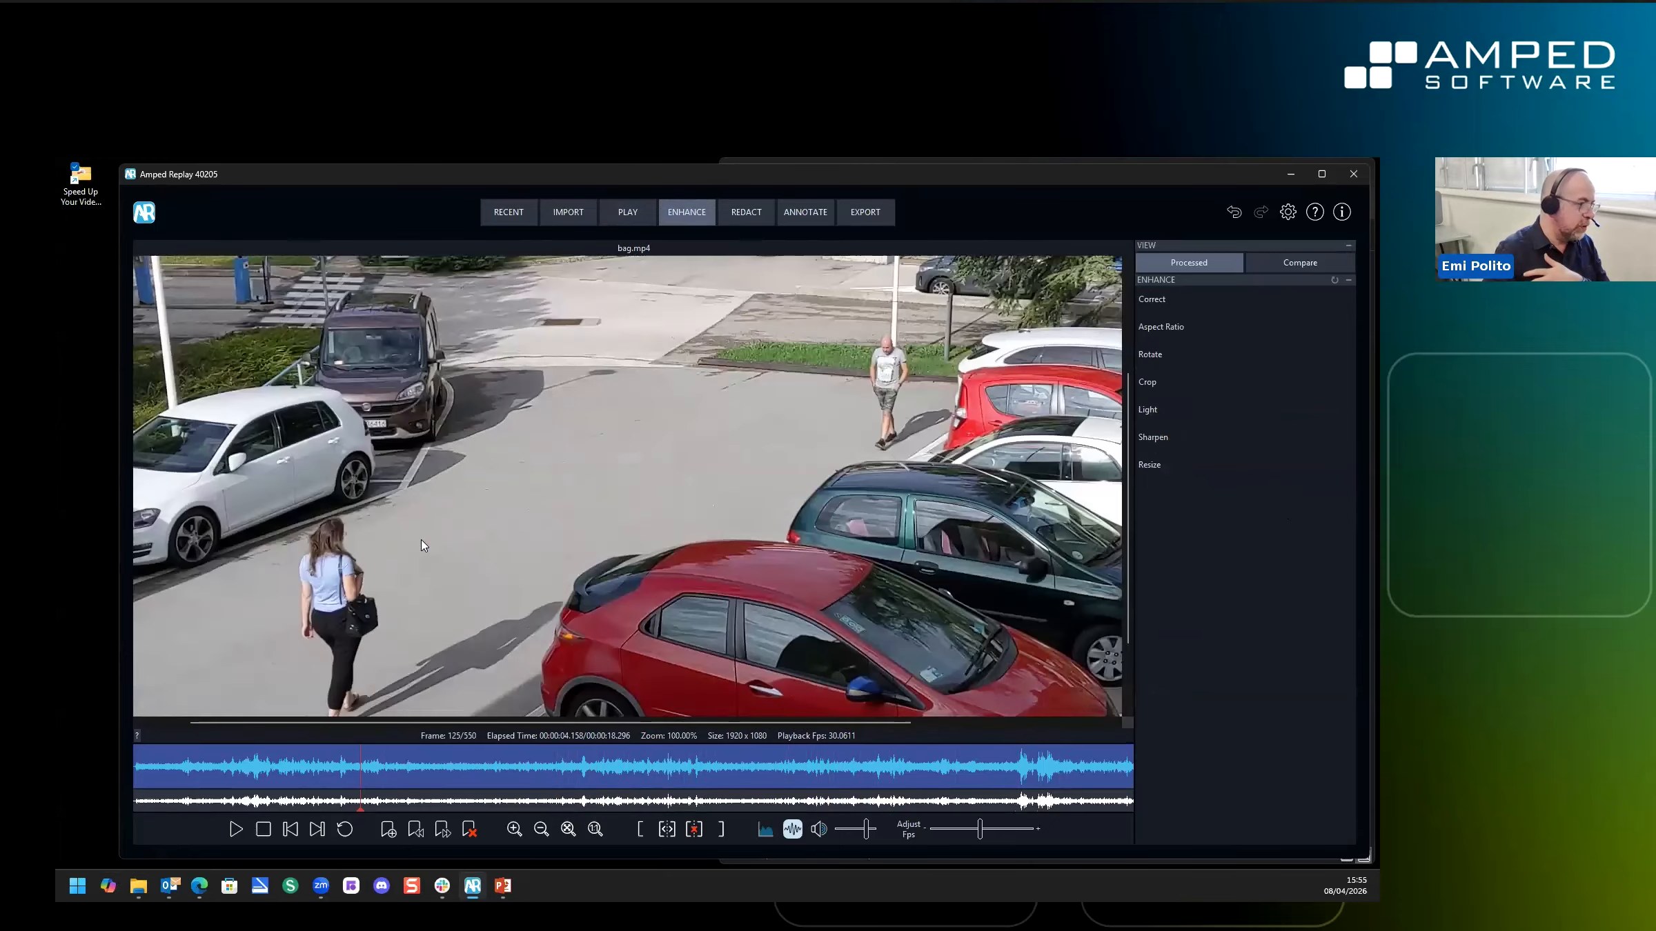
{"action": "scroll", "coordinate": [424, 545], "scroll_direction": "down", "scroll_amount": 1}
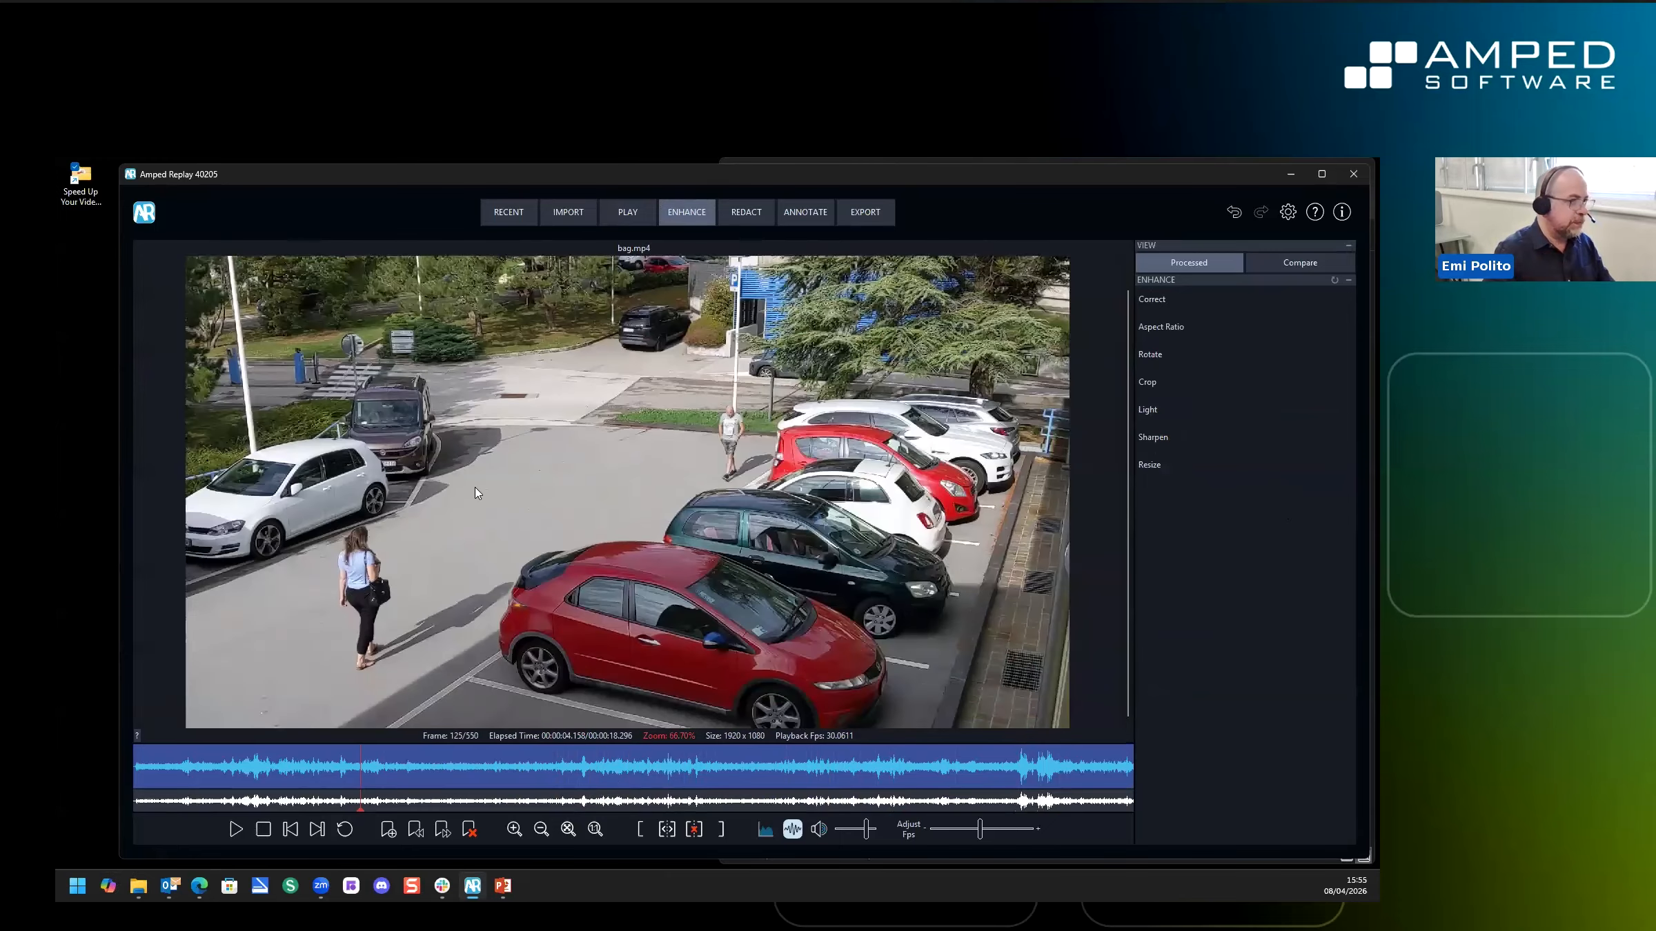
Pixelate the head of the man walking beside the grass verge with a Hide ellipse, lower its strength and nudge it slightly upward
{"action": "left_click", "coordinate": [740, 209]}
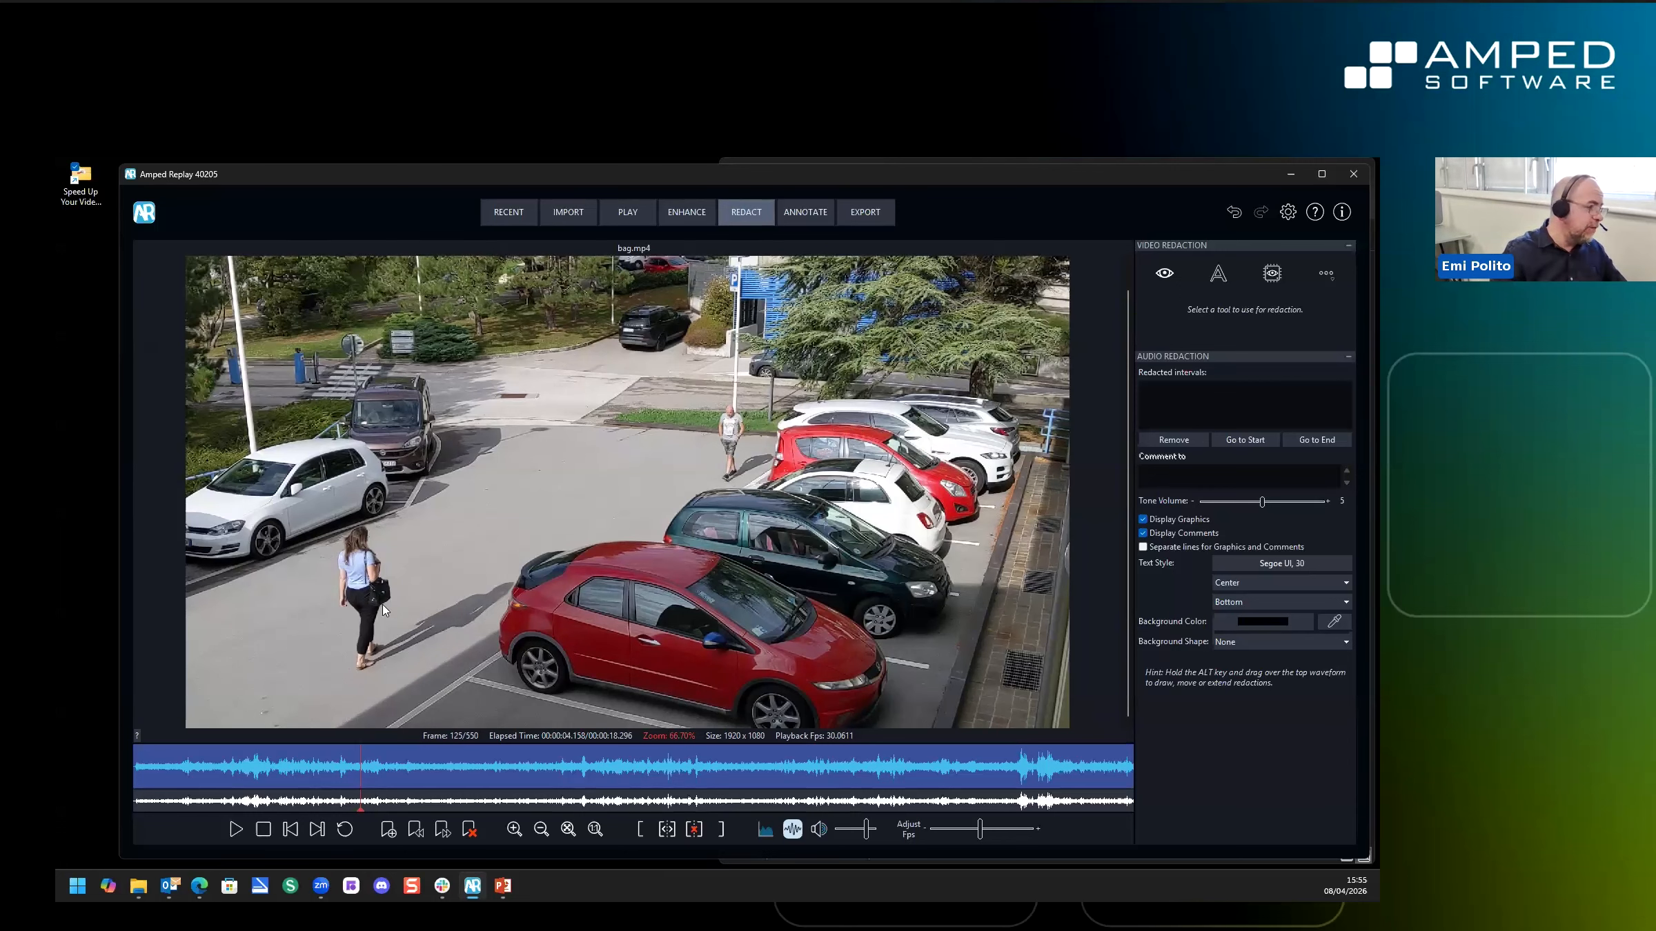
{"action": "scroll", "coordinate": [730, 439], "scroll_direction": "up", "scroll_amount": 3}
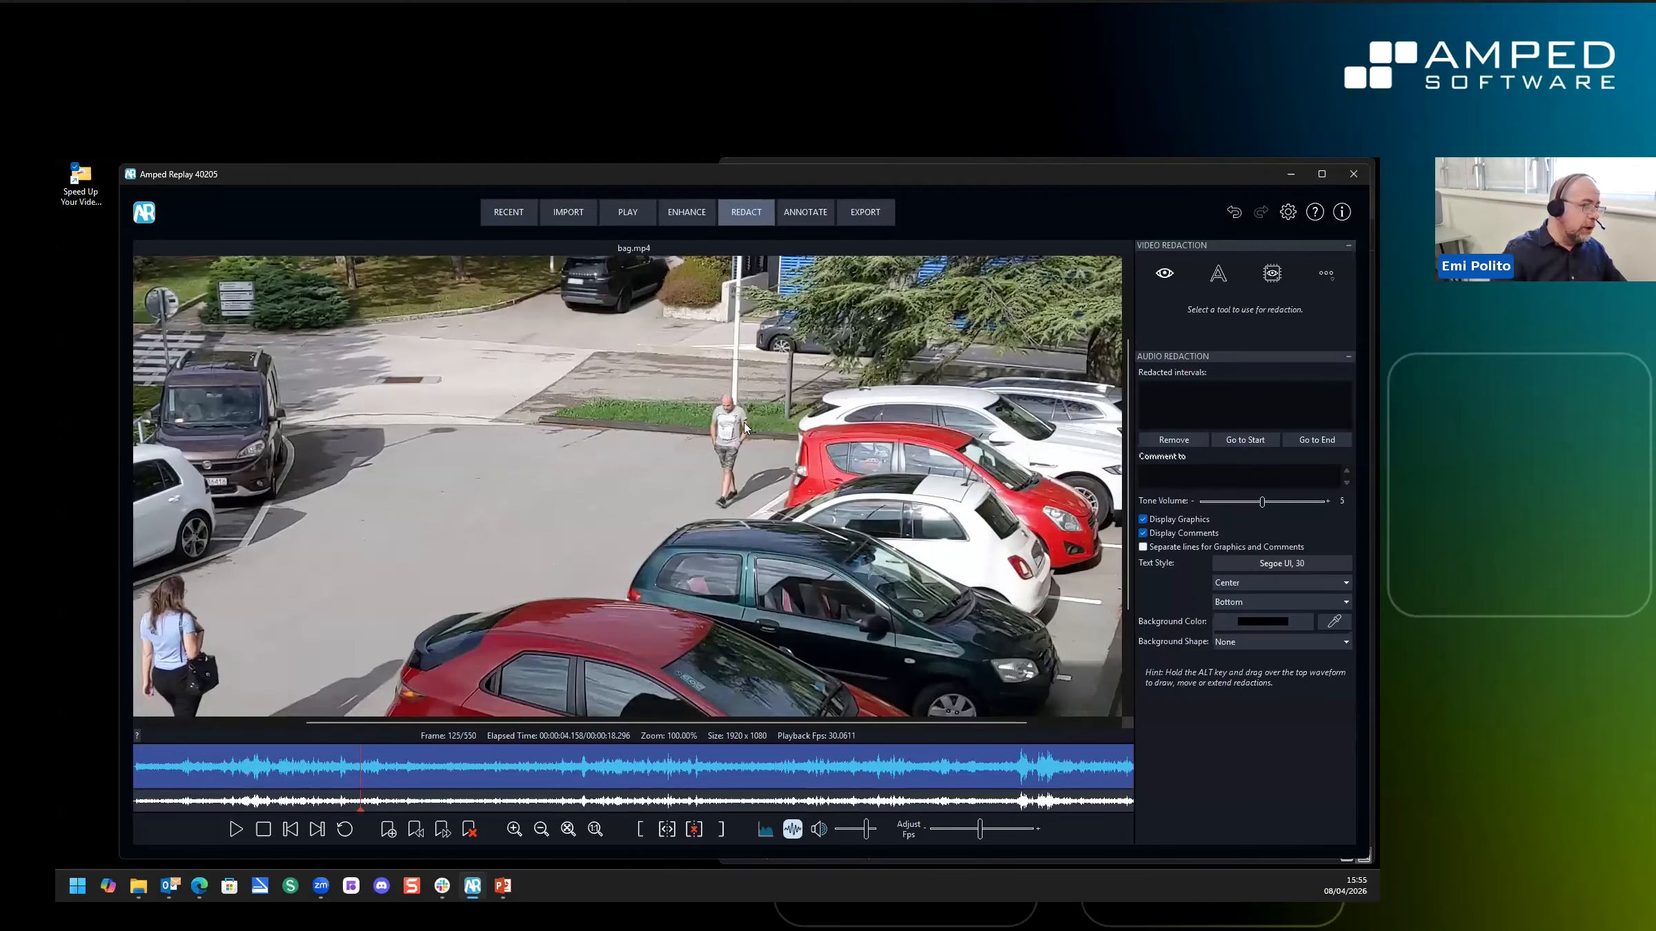
{"action": "scroll", "coordinate": [721, 396], "scroll_direction": "up", "scroll_amount": 1}
{"action": "scroll", "coordinate": [721, 396], "scroll_direction": "down", "scroll_amount": 1}
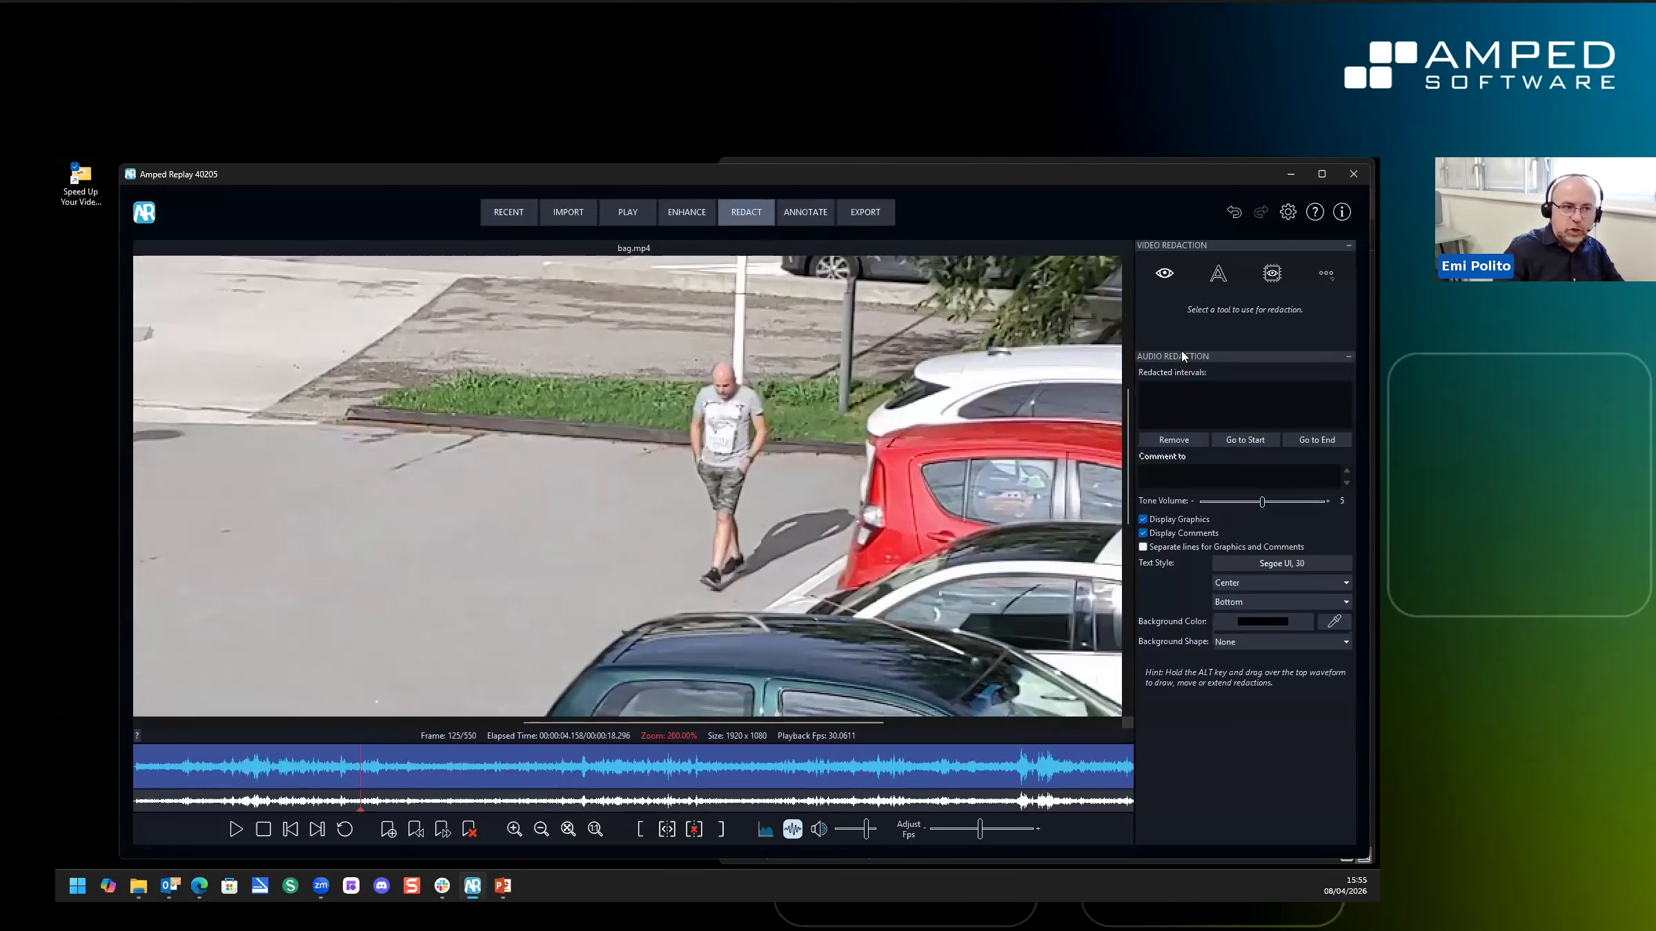
{"action": "left_click", "coordinate": [1164, 273]}
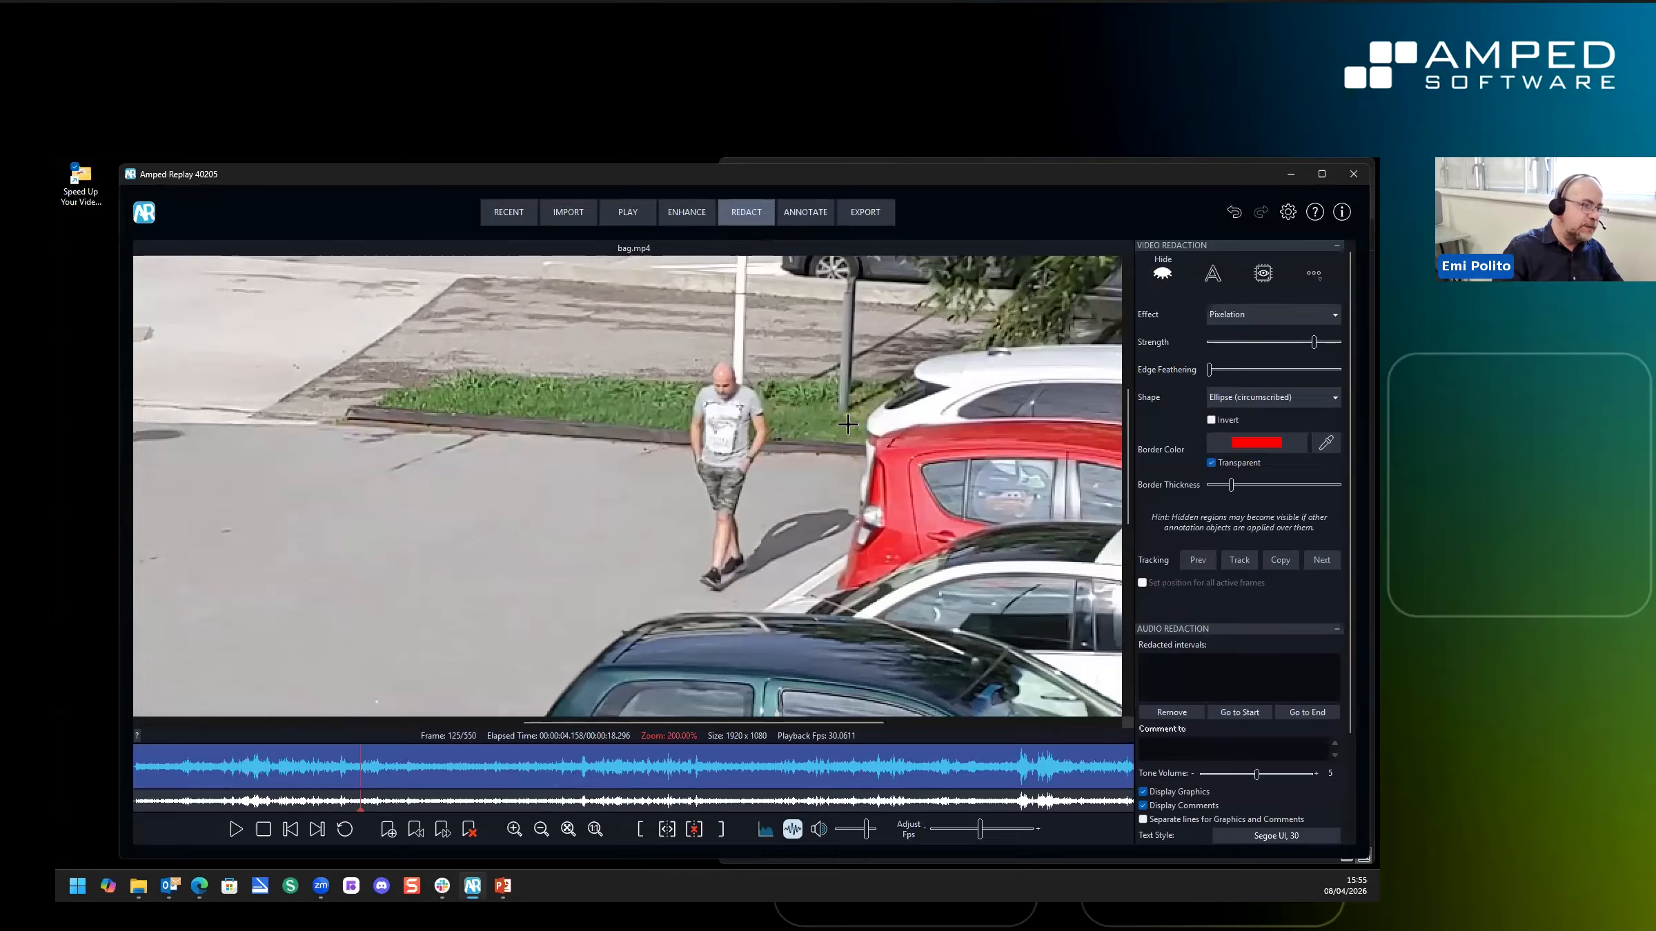
{"action": "left_click_drag", "start_coordinate": [694, 347], "coordinate": [757, 412]}
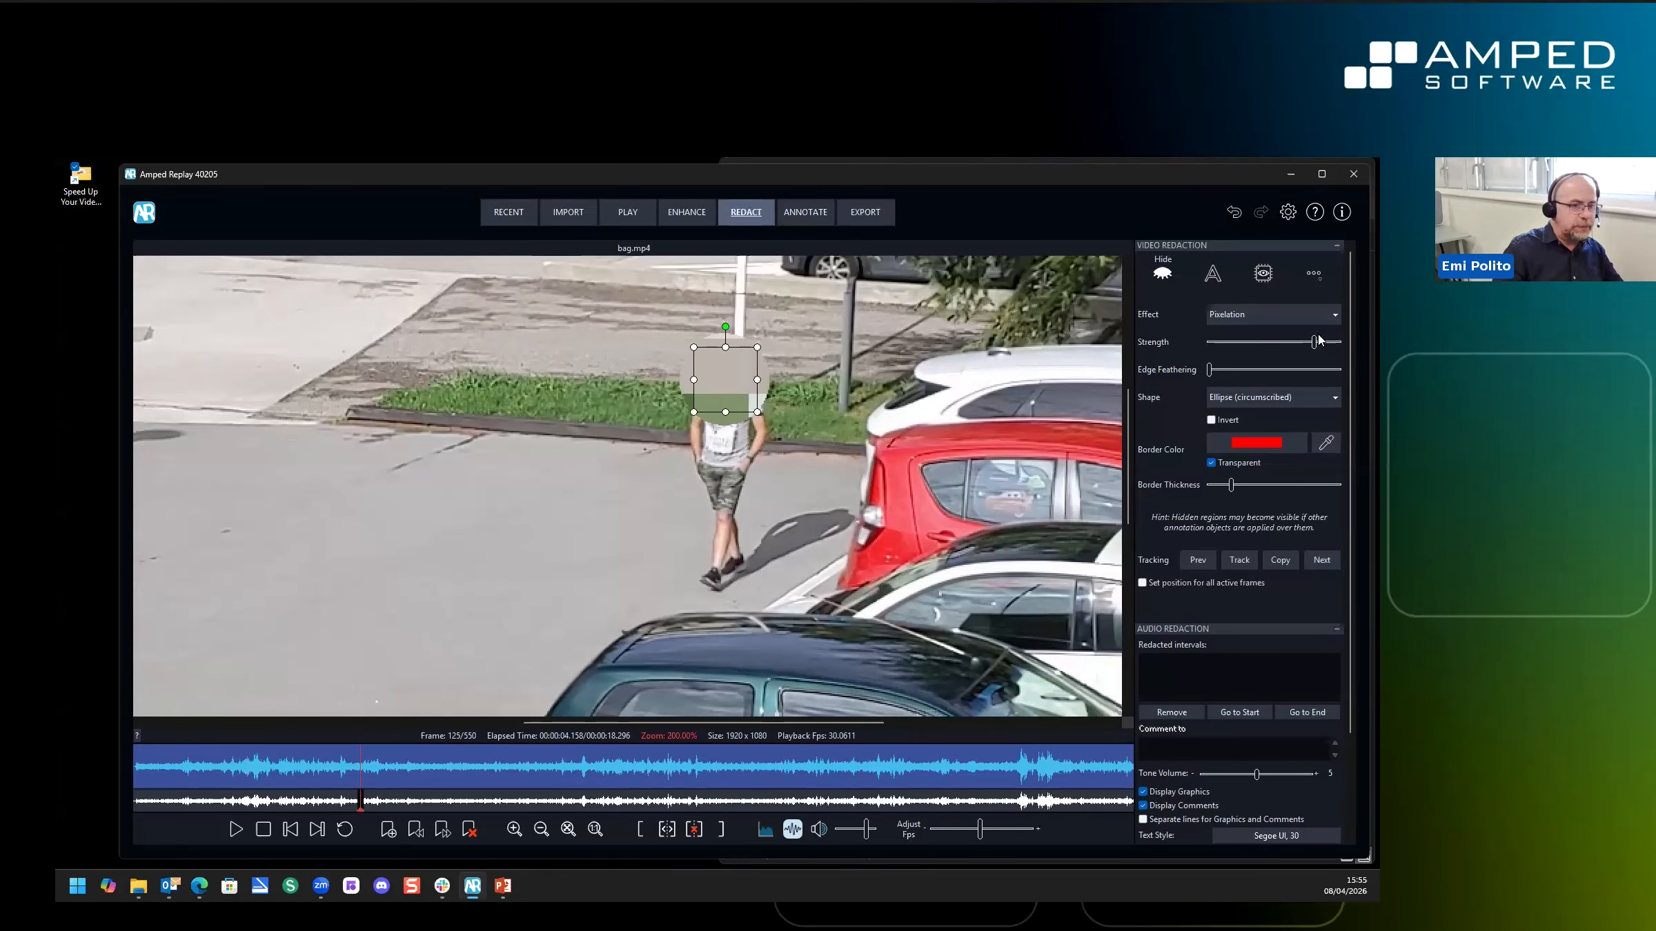
{"action": "left_click_drag", "start_coordinate": [1314, 342], "coordinate": [1222, 341]}
{"action": "left_click_drag", "start_coordinate": [737, 391], "coordinate": [736, 387]}
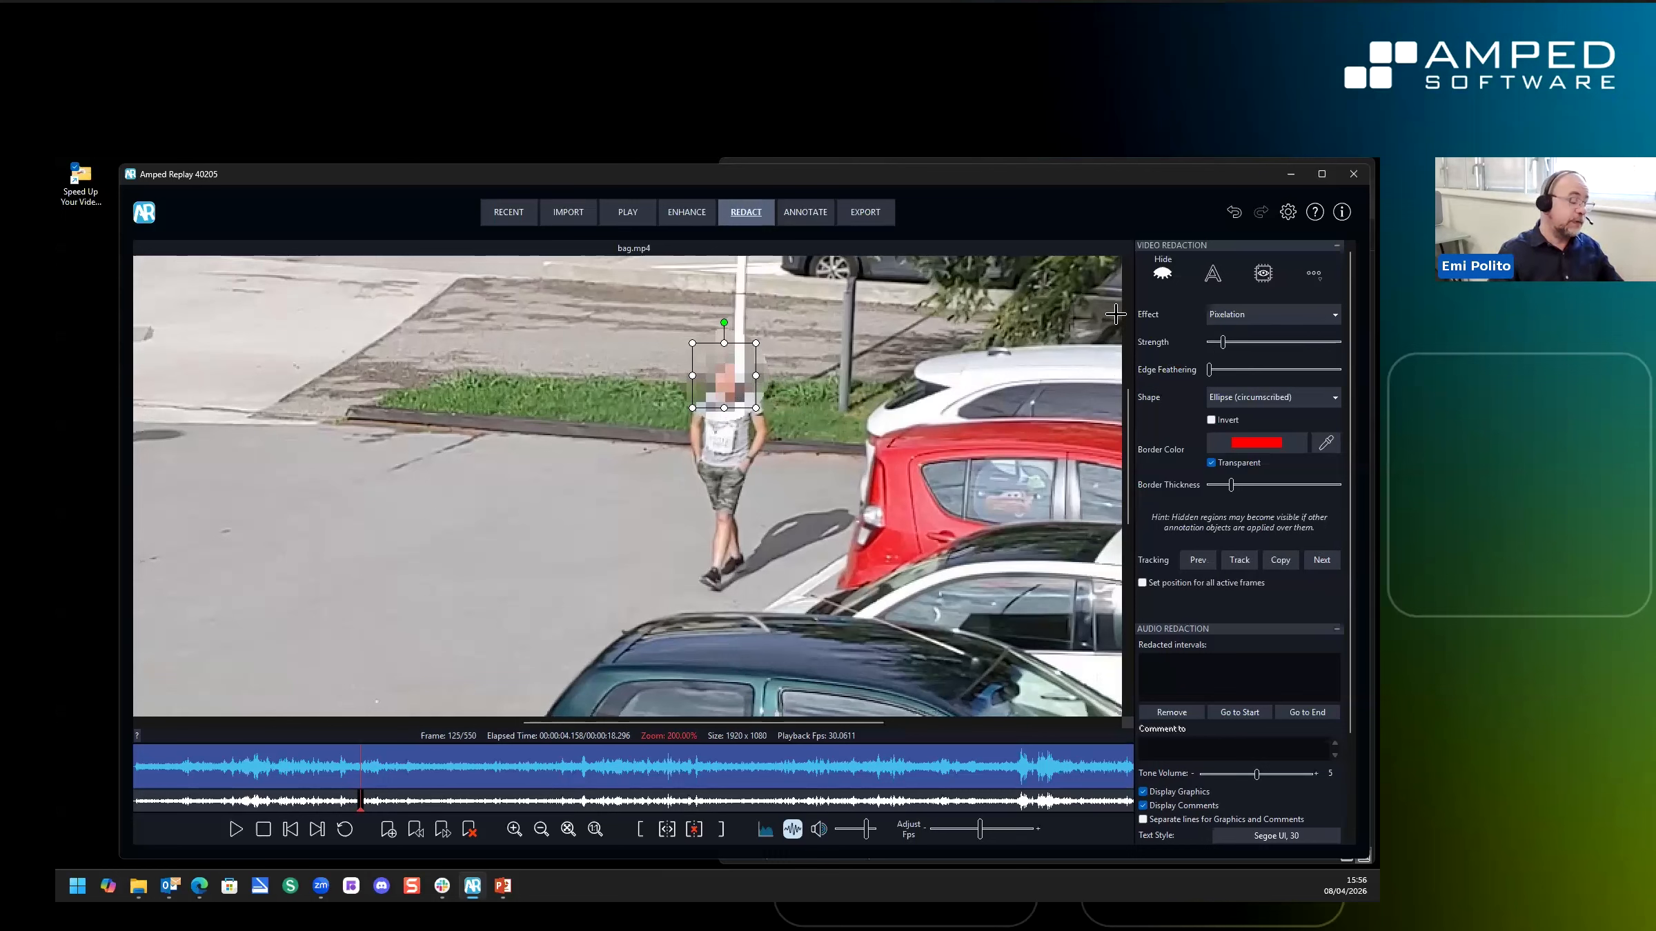
Start tracking setup for the man's head redaction and move the green target box down onto his T-shirt
{"action": "left_click", "coordinate": [1238, 564]}
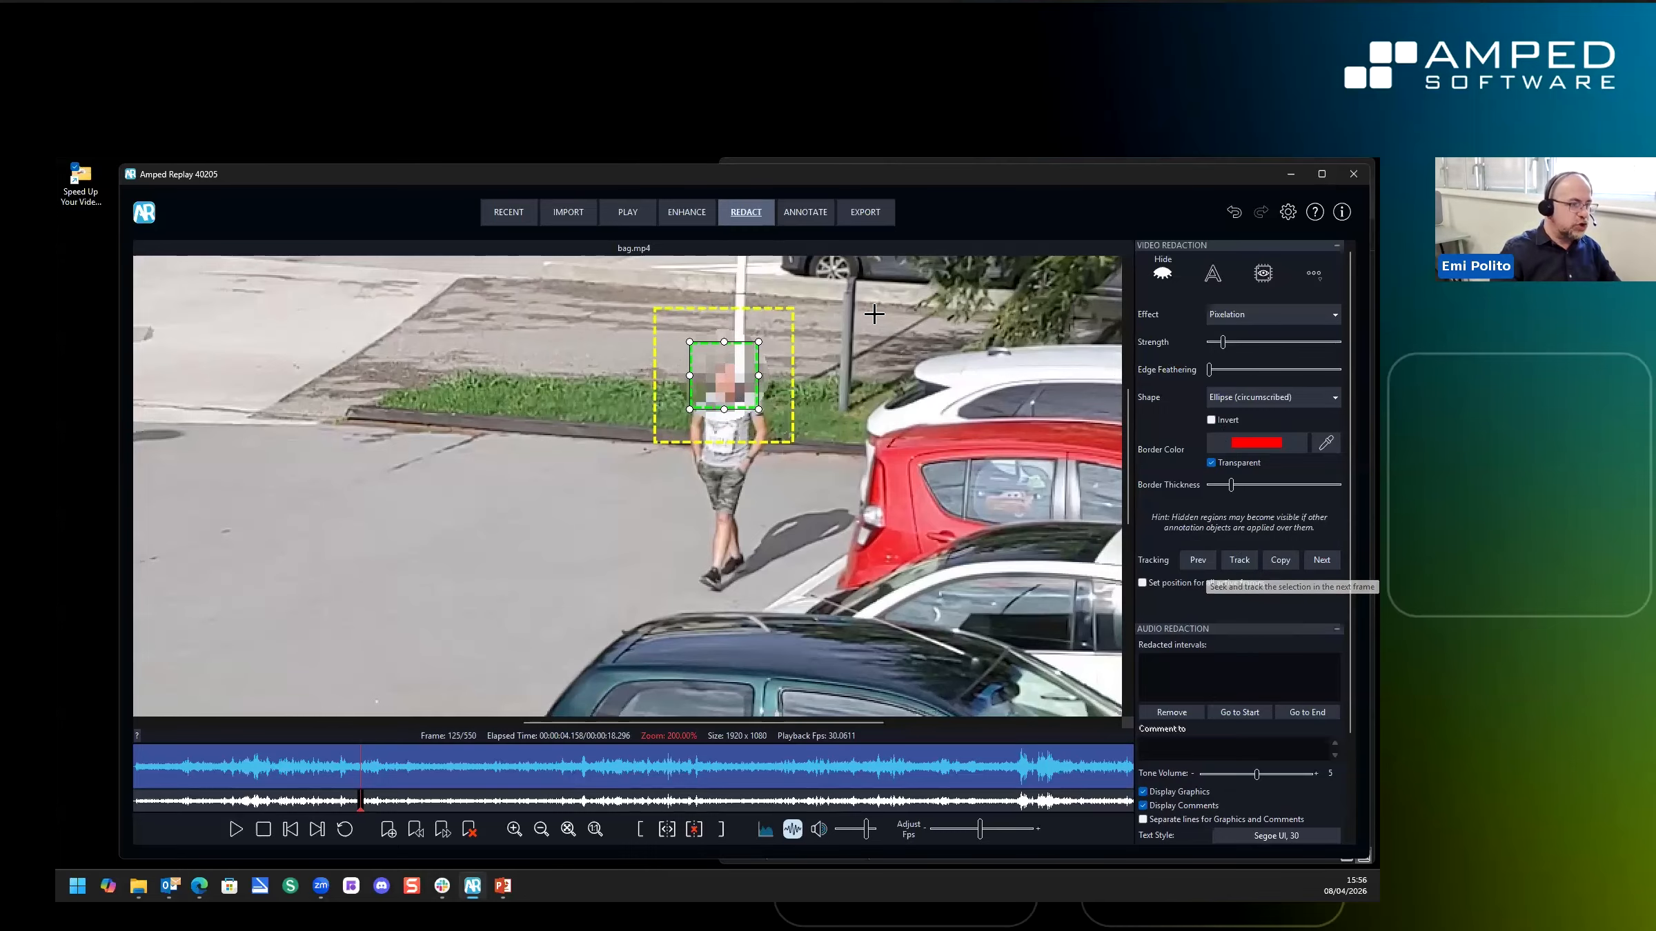
{"action": "scroll", "coordinate": [733, 312], "scroll_direction": "up", "scroll_amount": 1}
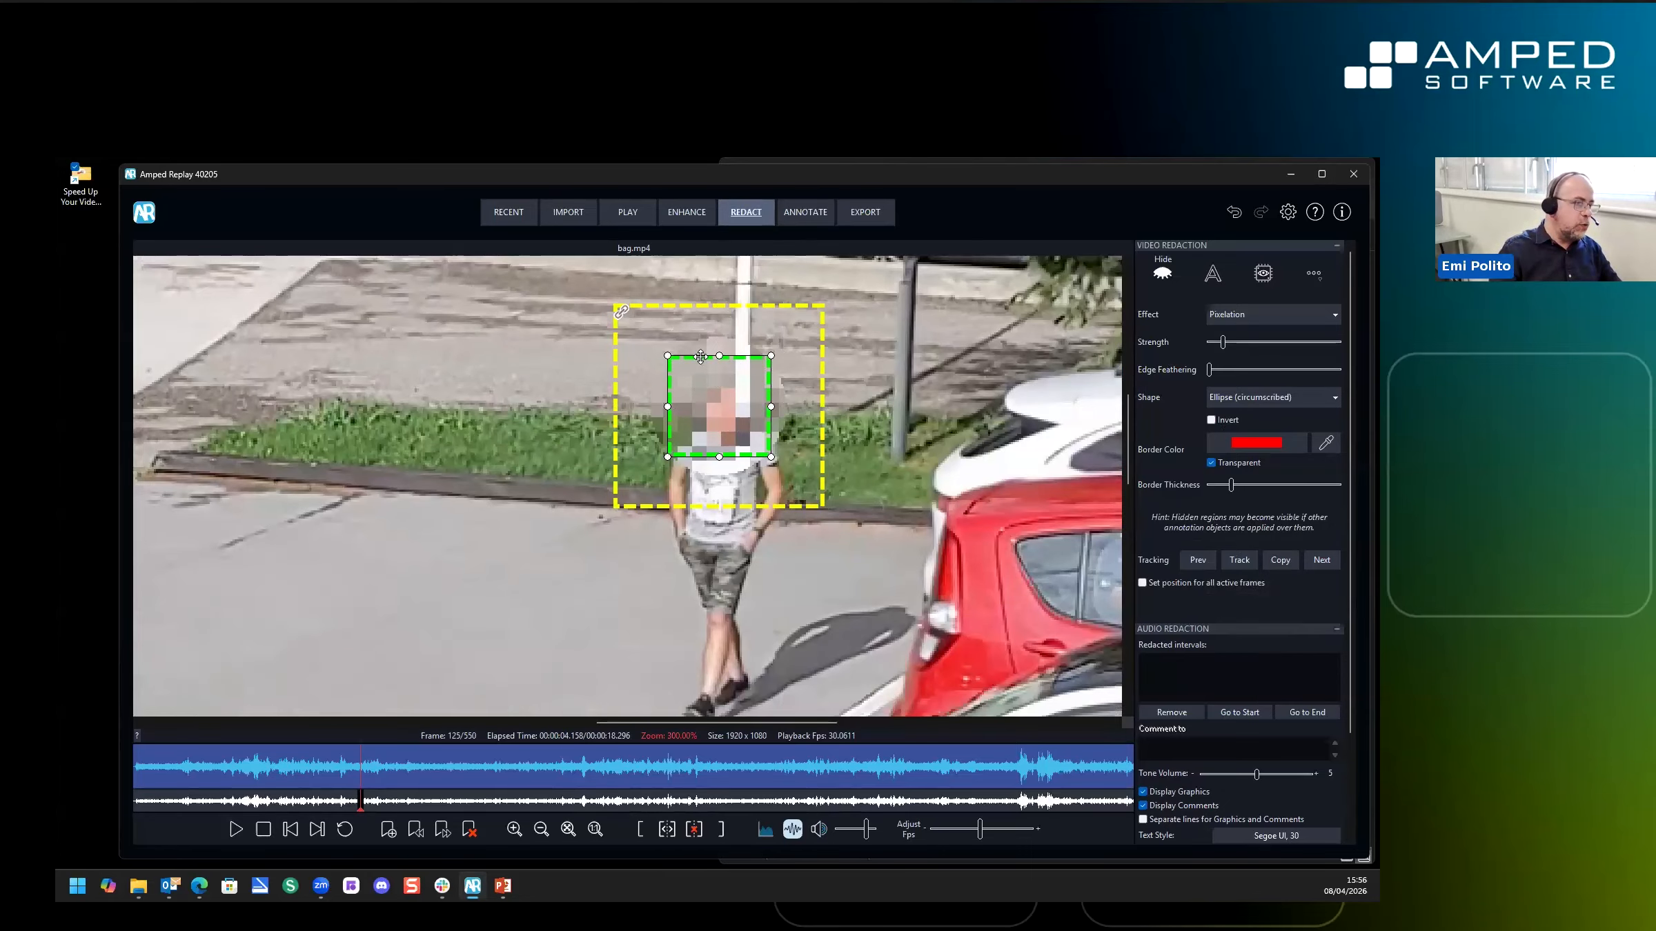
{"action": "left_click_drag", "start_coordinate": [701, 356], "coordinate": [695, 450]}
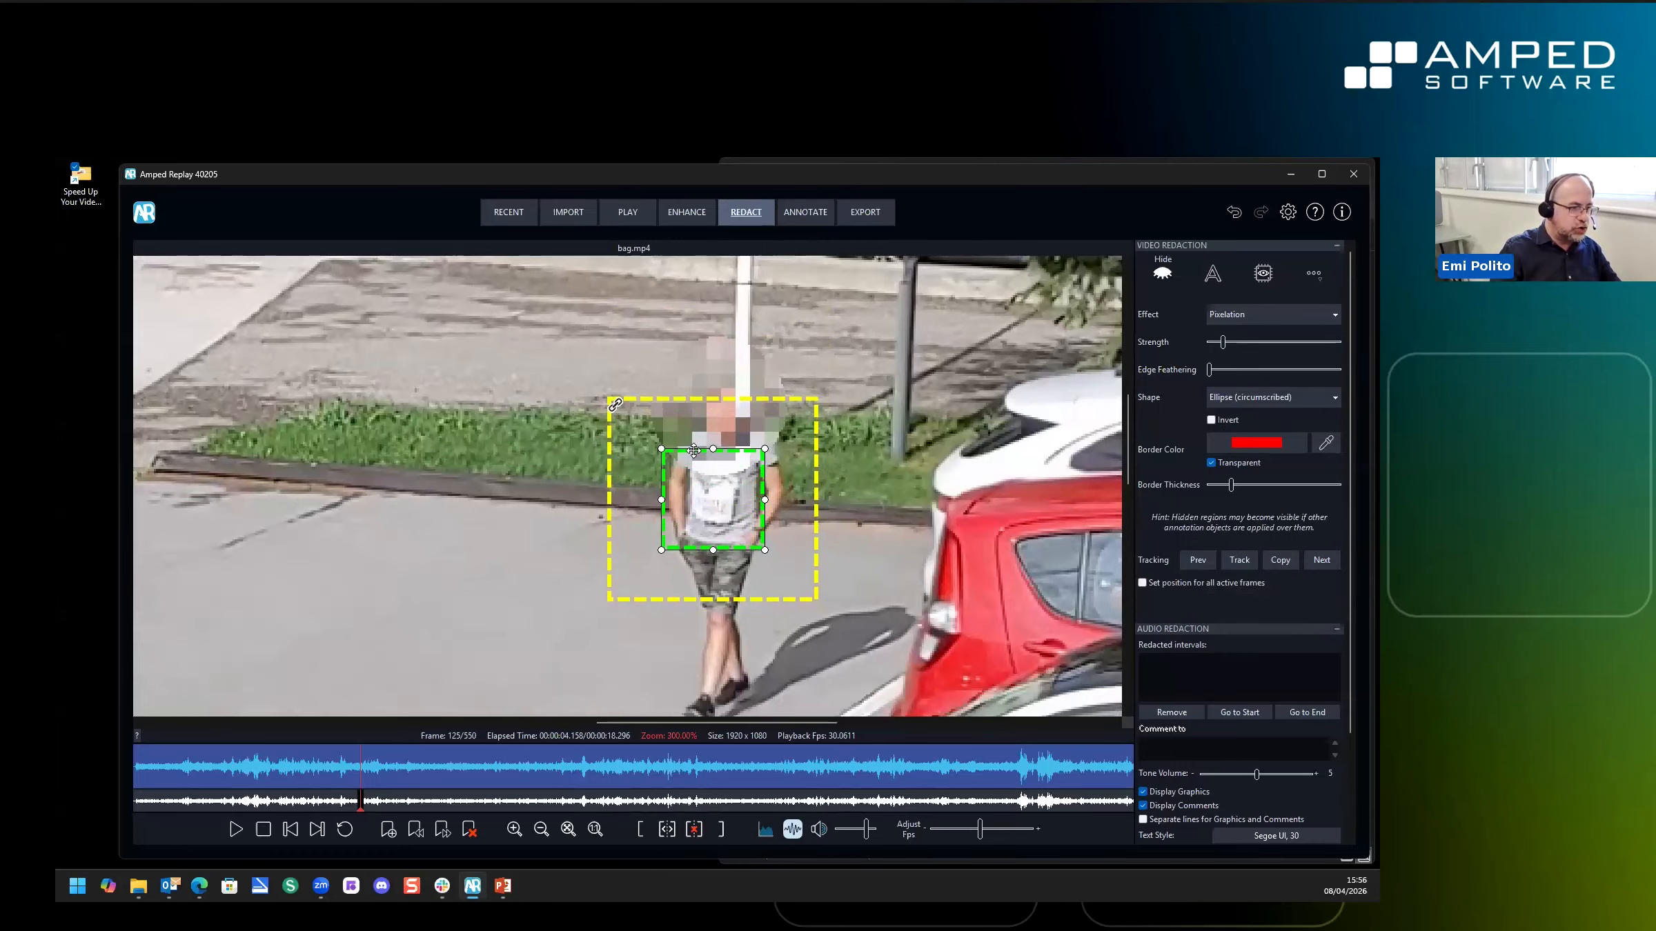
Shrink the green target box so it fits more tightly around the white print on the man's T-shirt
{"action": "scroll", "coordinate": [705, 494], "scroll_direction": "up", "scroll_amount": 6}
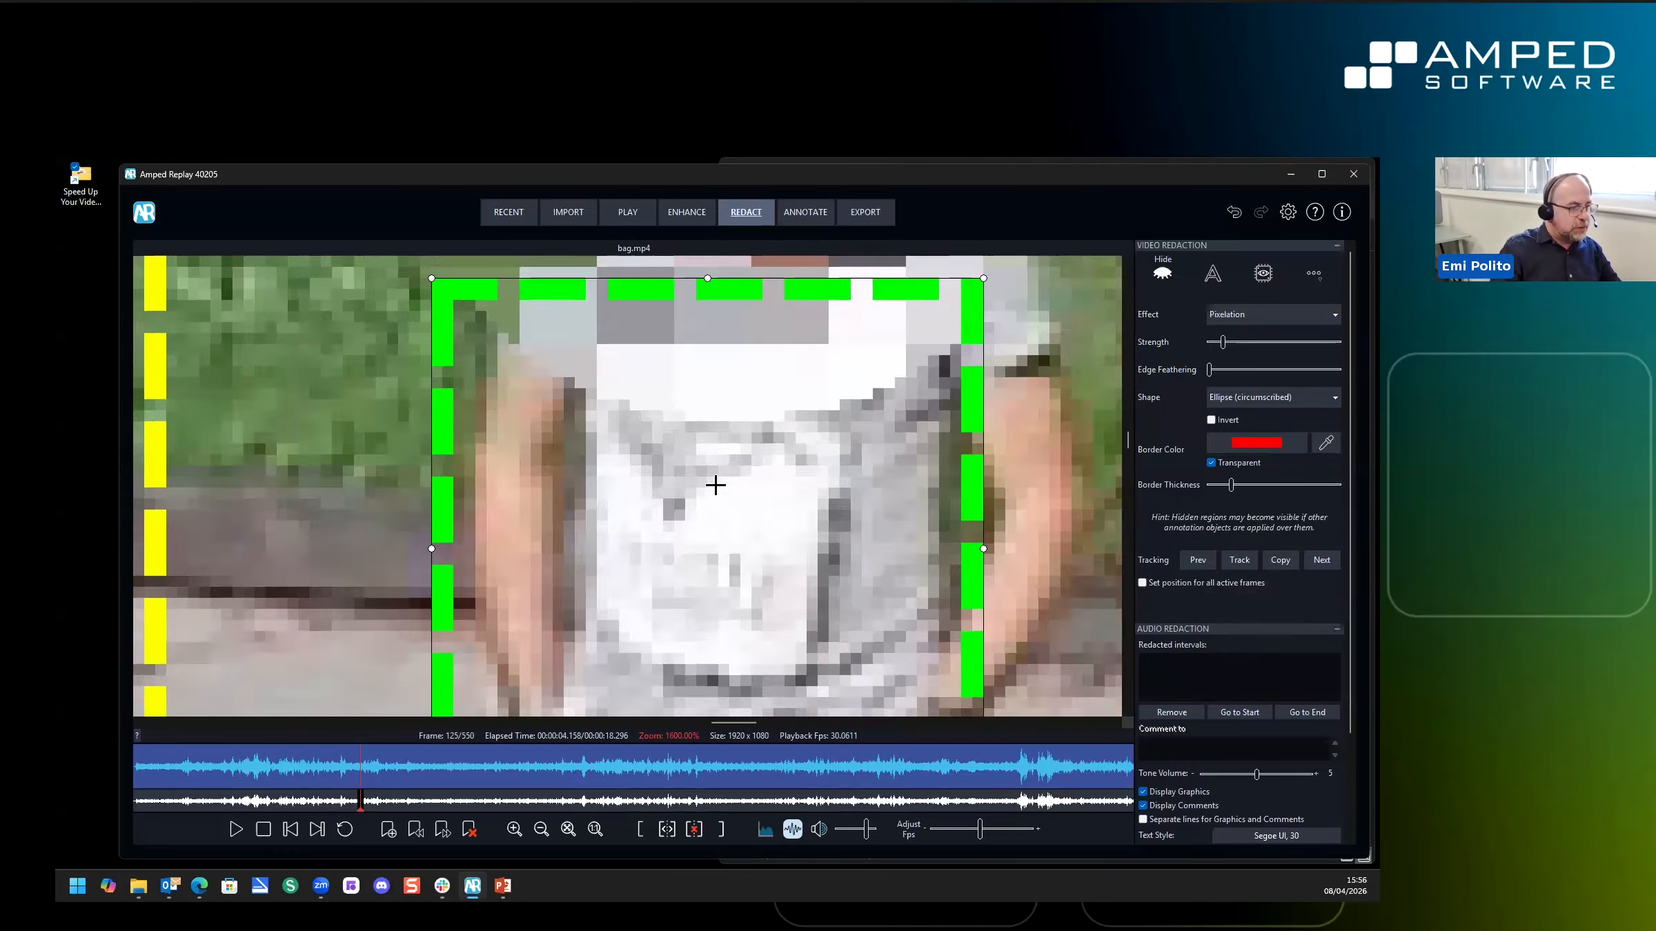
{"action": "scroll", "coordinate": [716, 485], "scroll_direction": "down", "scroll_amount": 2}
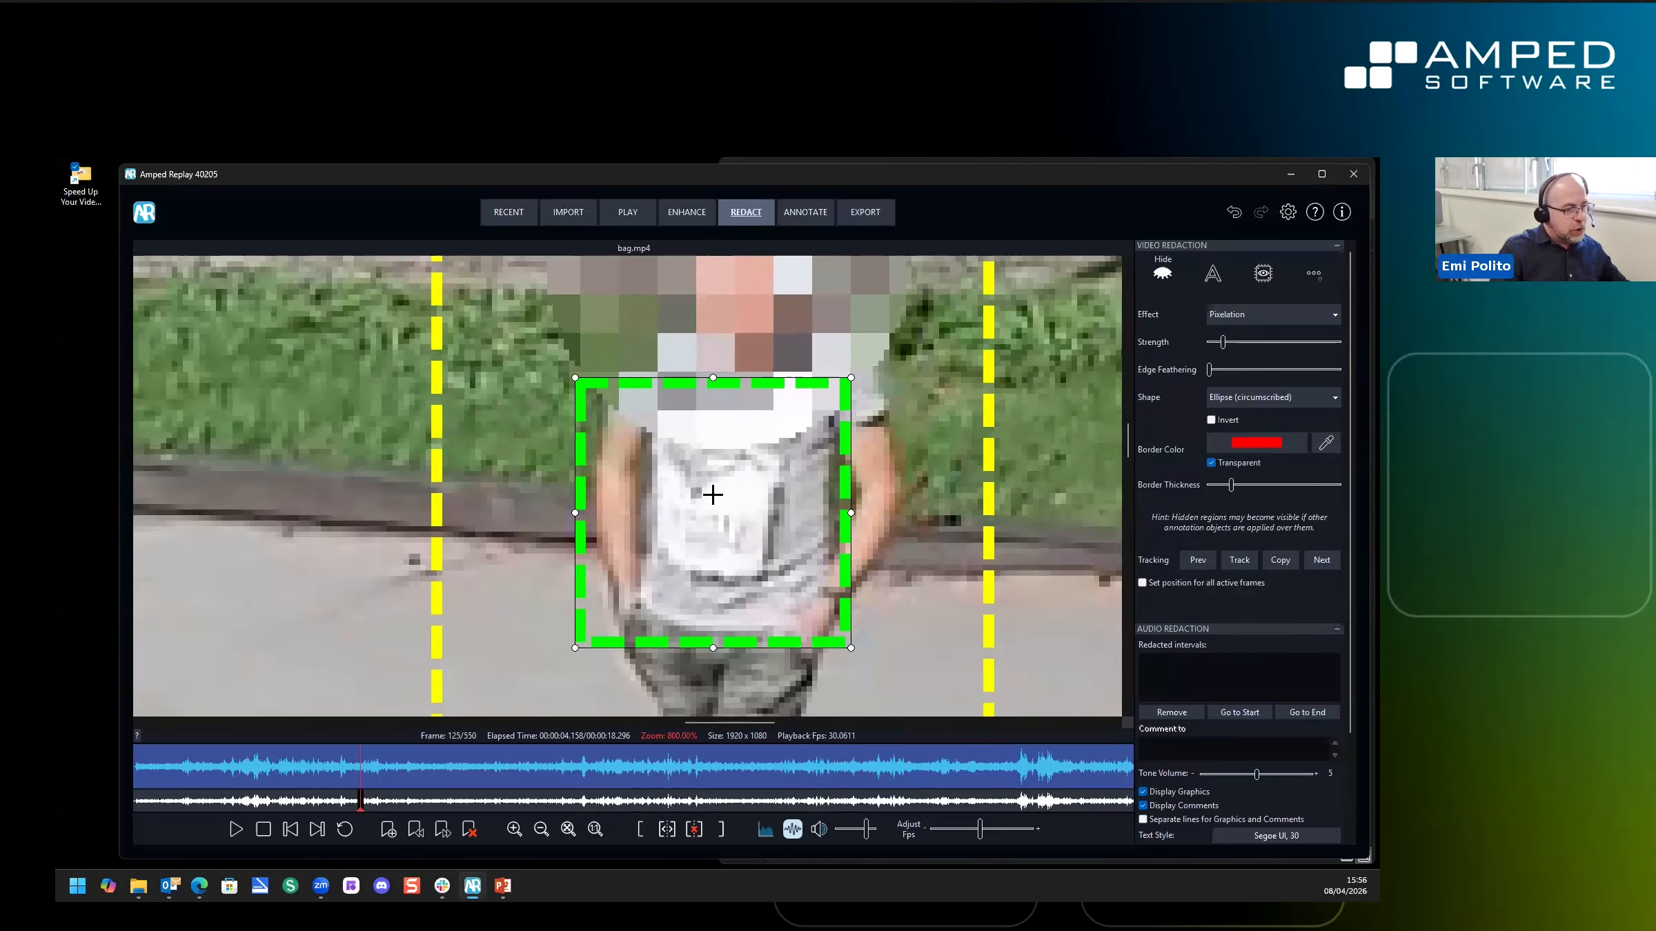
{"action": "left_click", "coordinate": [706, 471]}
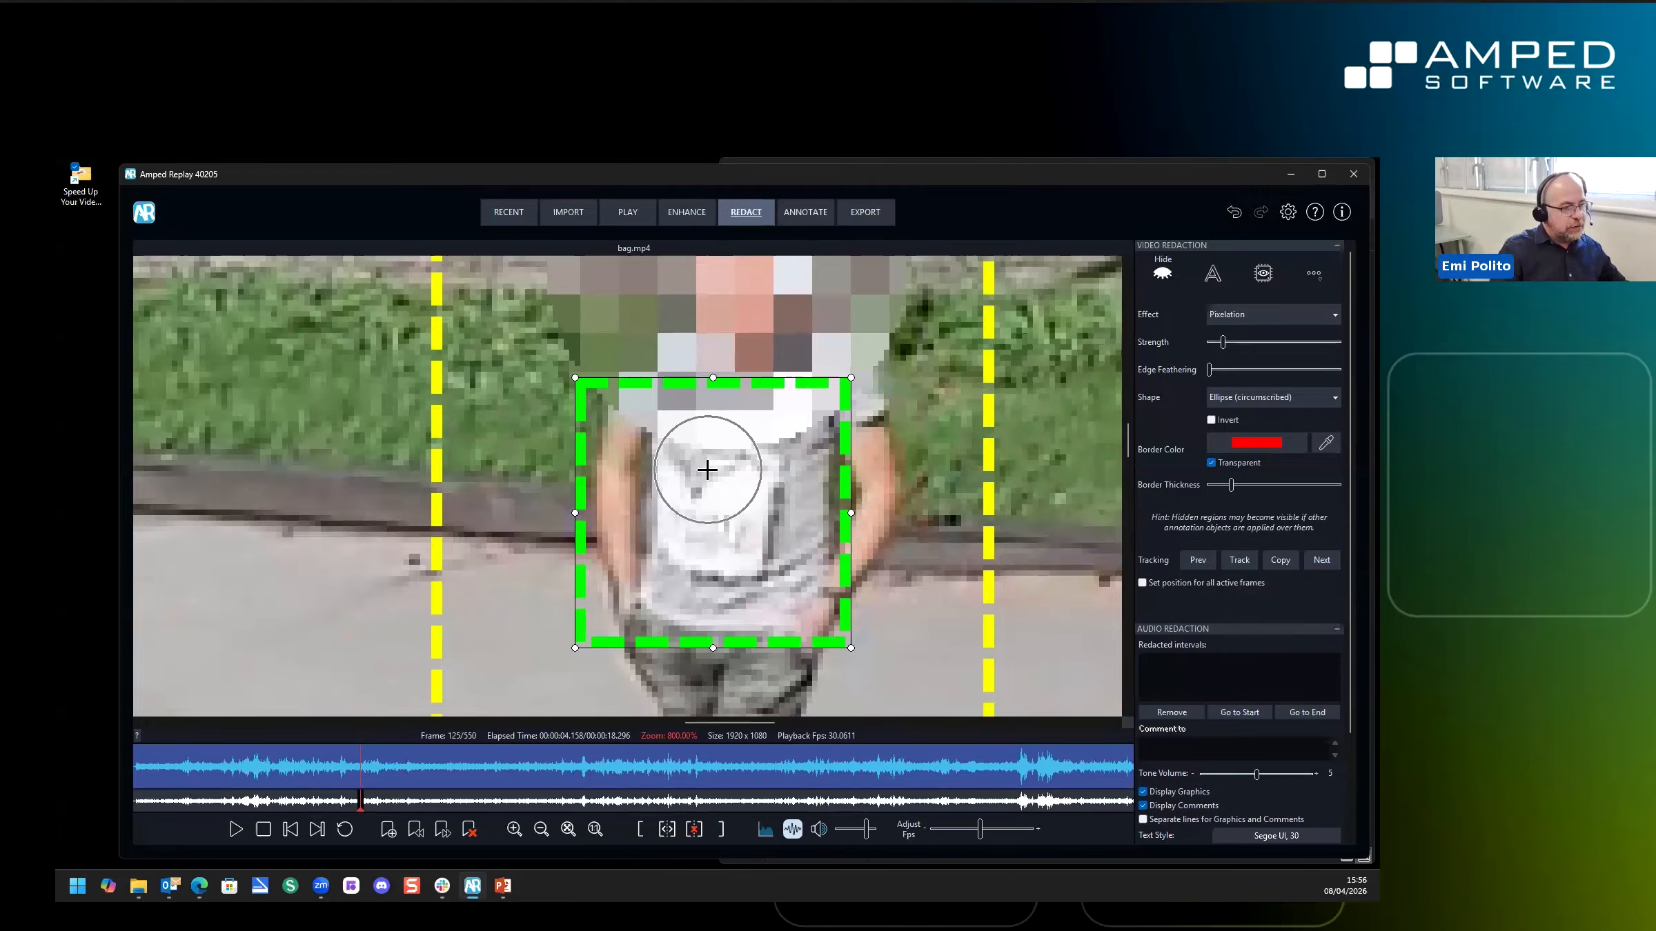
{"action": "scroll", "coordinate": [709, 472], "scroll_direction": "down", "scroll_amount": 4}
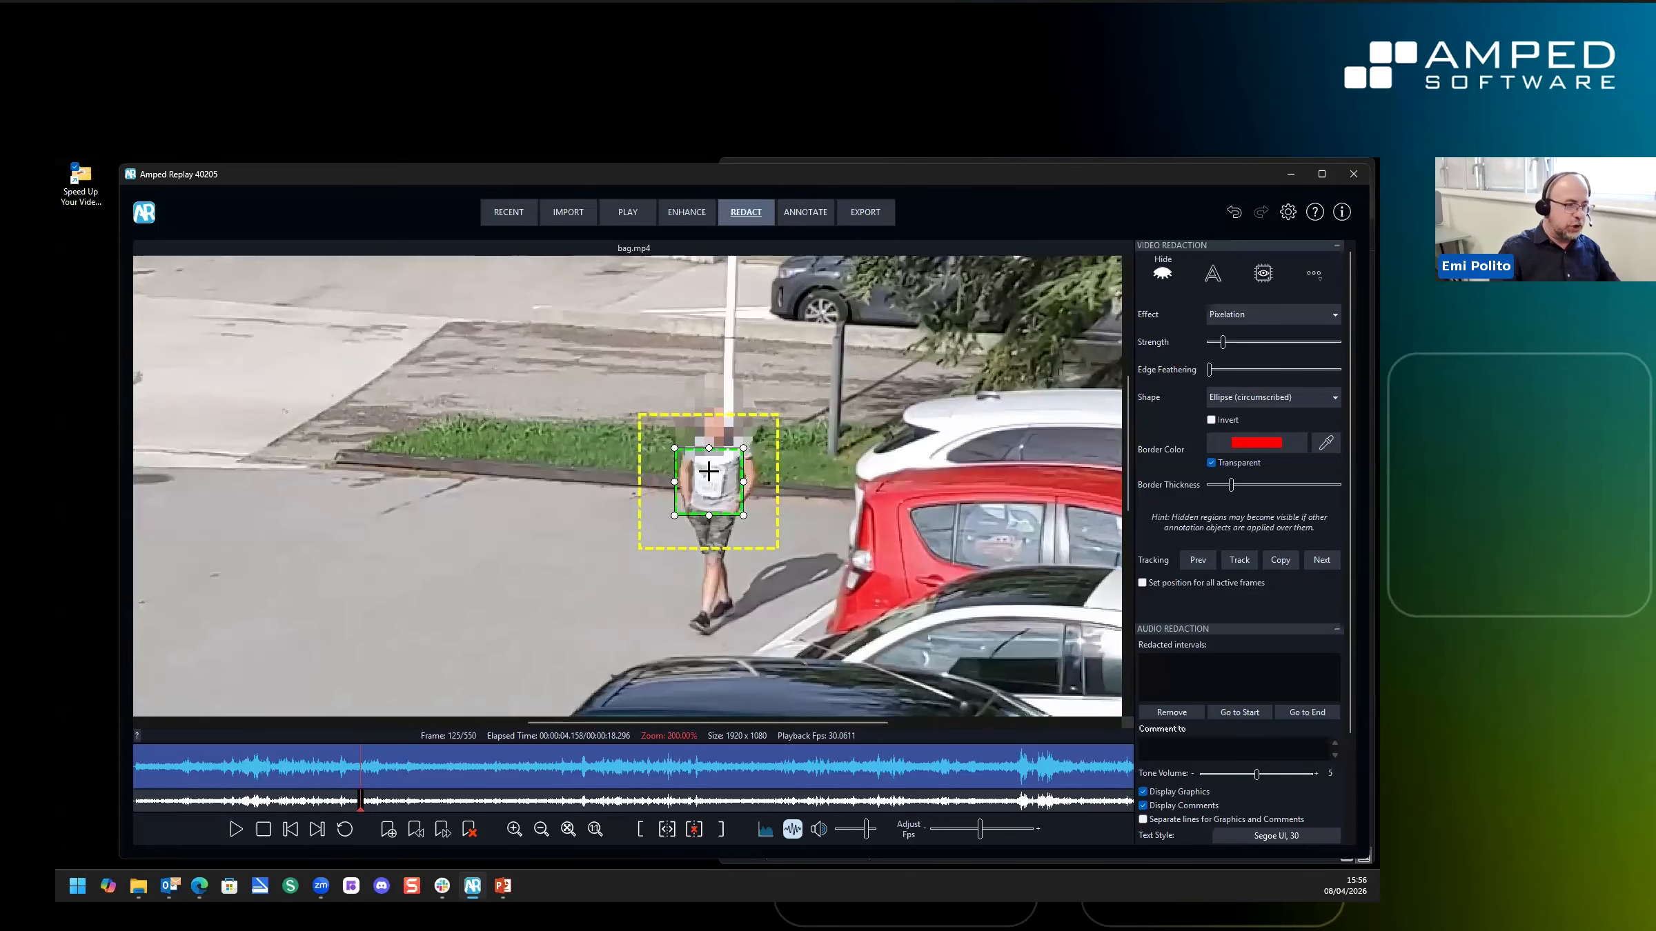
{"action": "scroll", "coordinate": [708, 471], "scroll_direction": "up", "scroll_amount": 3}
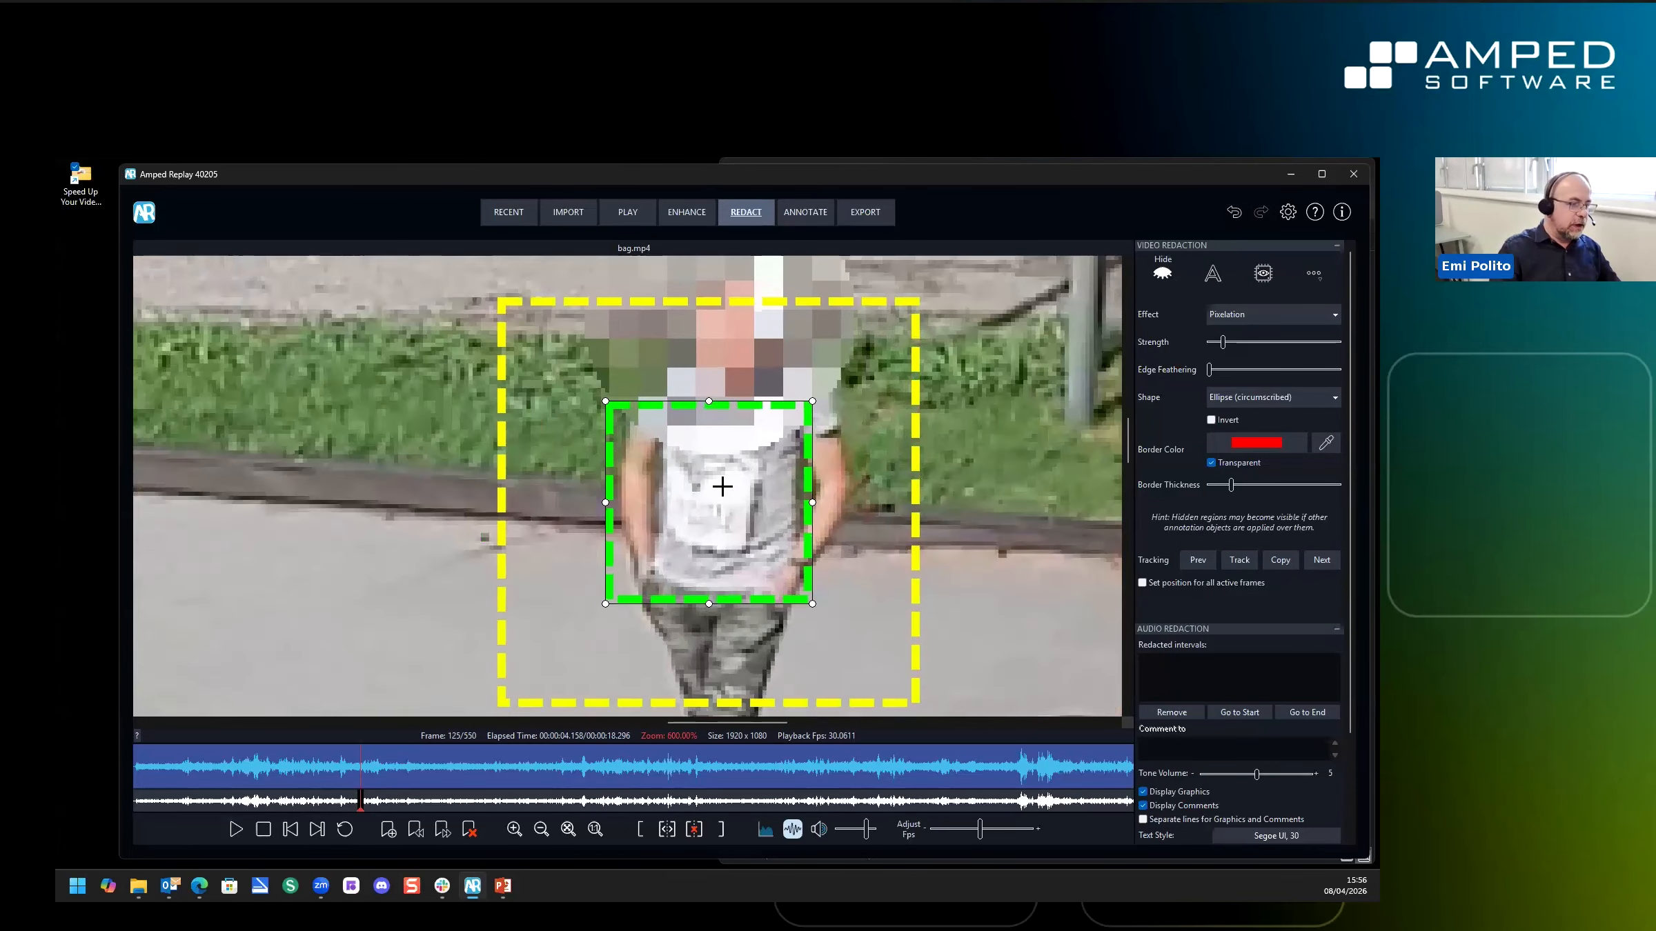
{"action": "left_click_drag", "start_coordinate": [812, 401], "coordinate": [791, 450]}
{"action": "scroll", "coordinate": [719, 520], "scroll_direction": "up", "scroll_amount": 4}
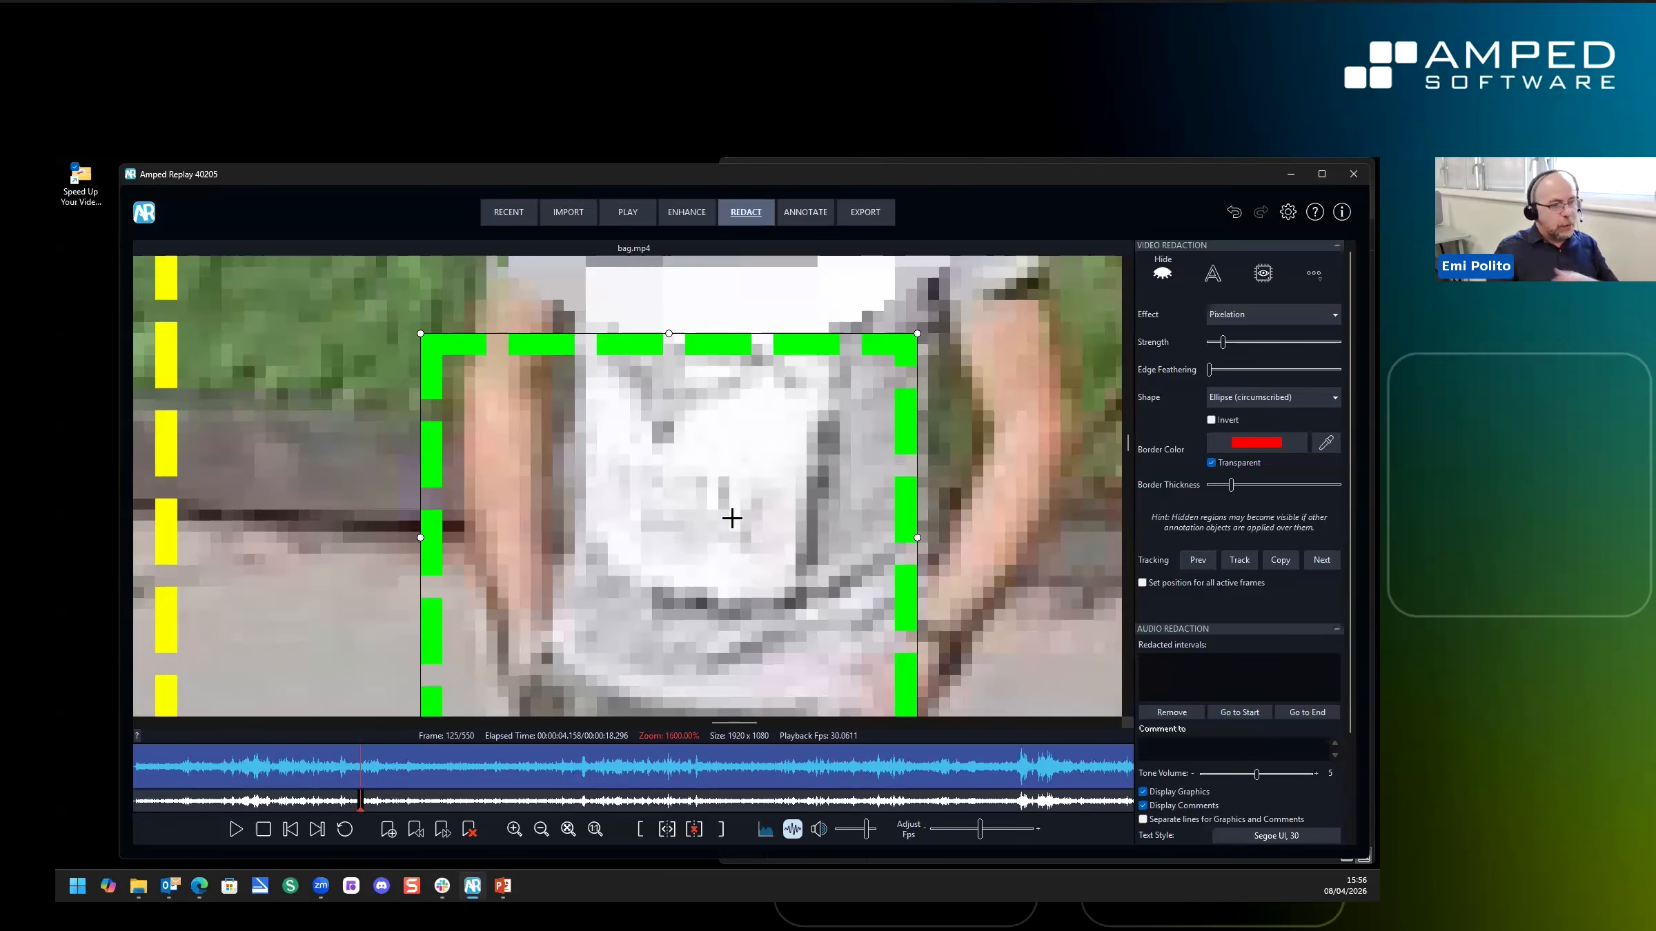
{"action": "scroll", "coordinate": [676, 416], "scroll_direction": "up", "scroll_amount": 1}
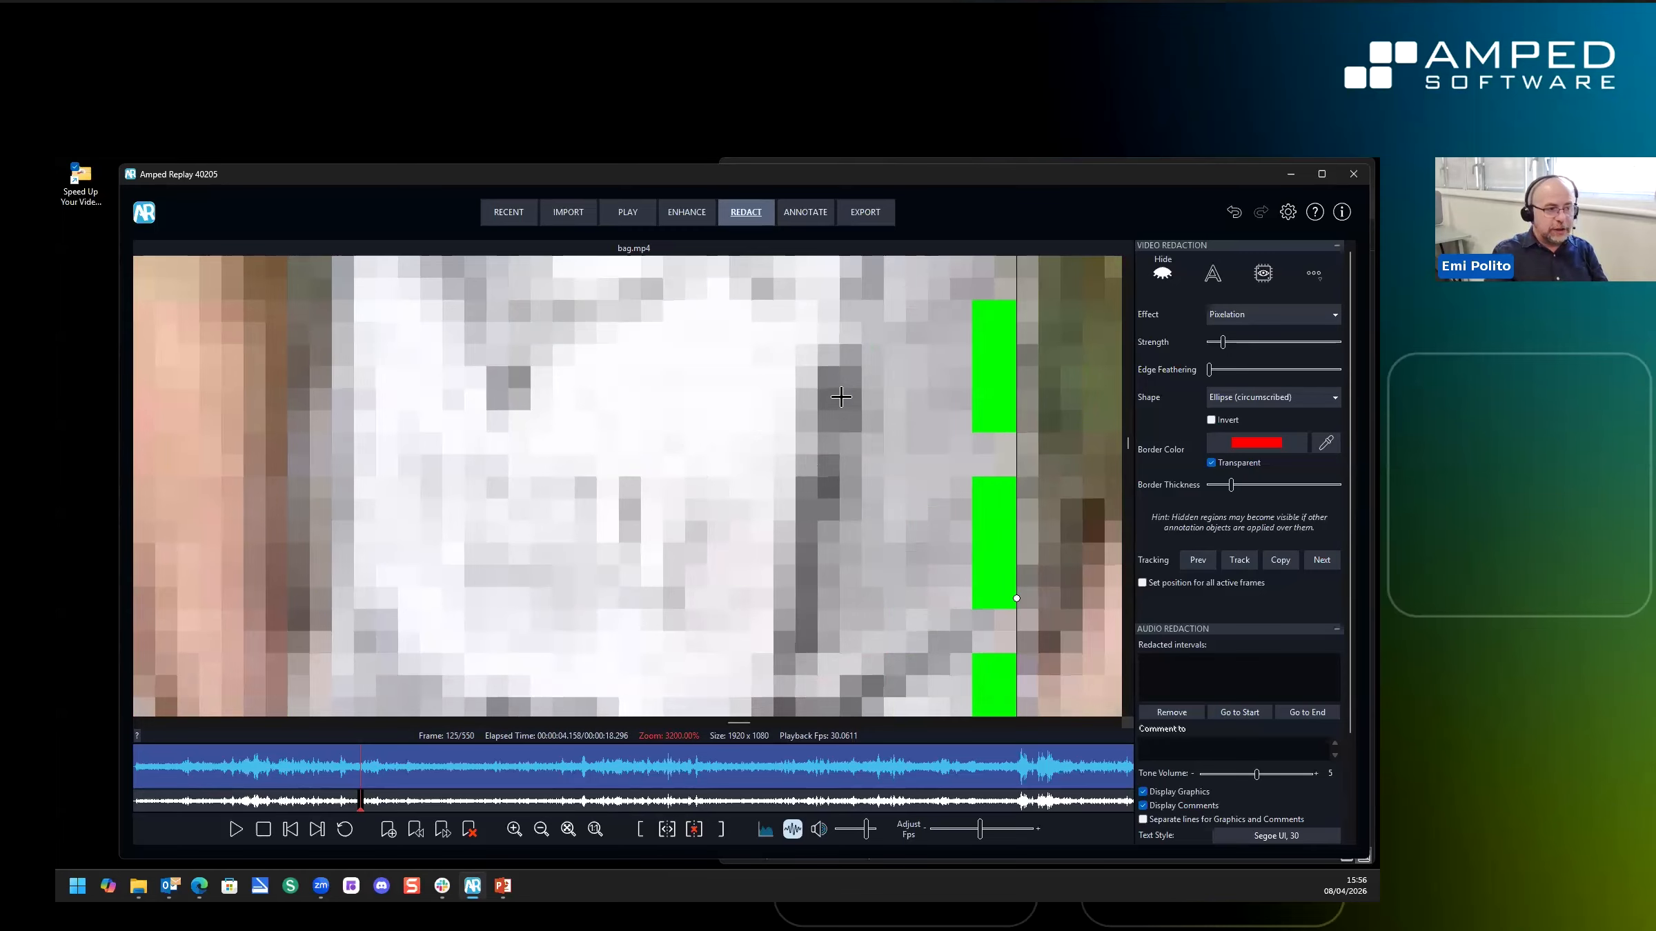
{"action": "scroll", "coordinate": [764, 450], "scroll_direction": "down", "scroll_amount": 3}
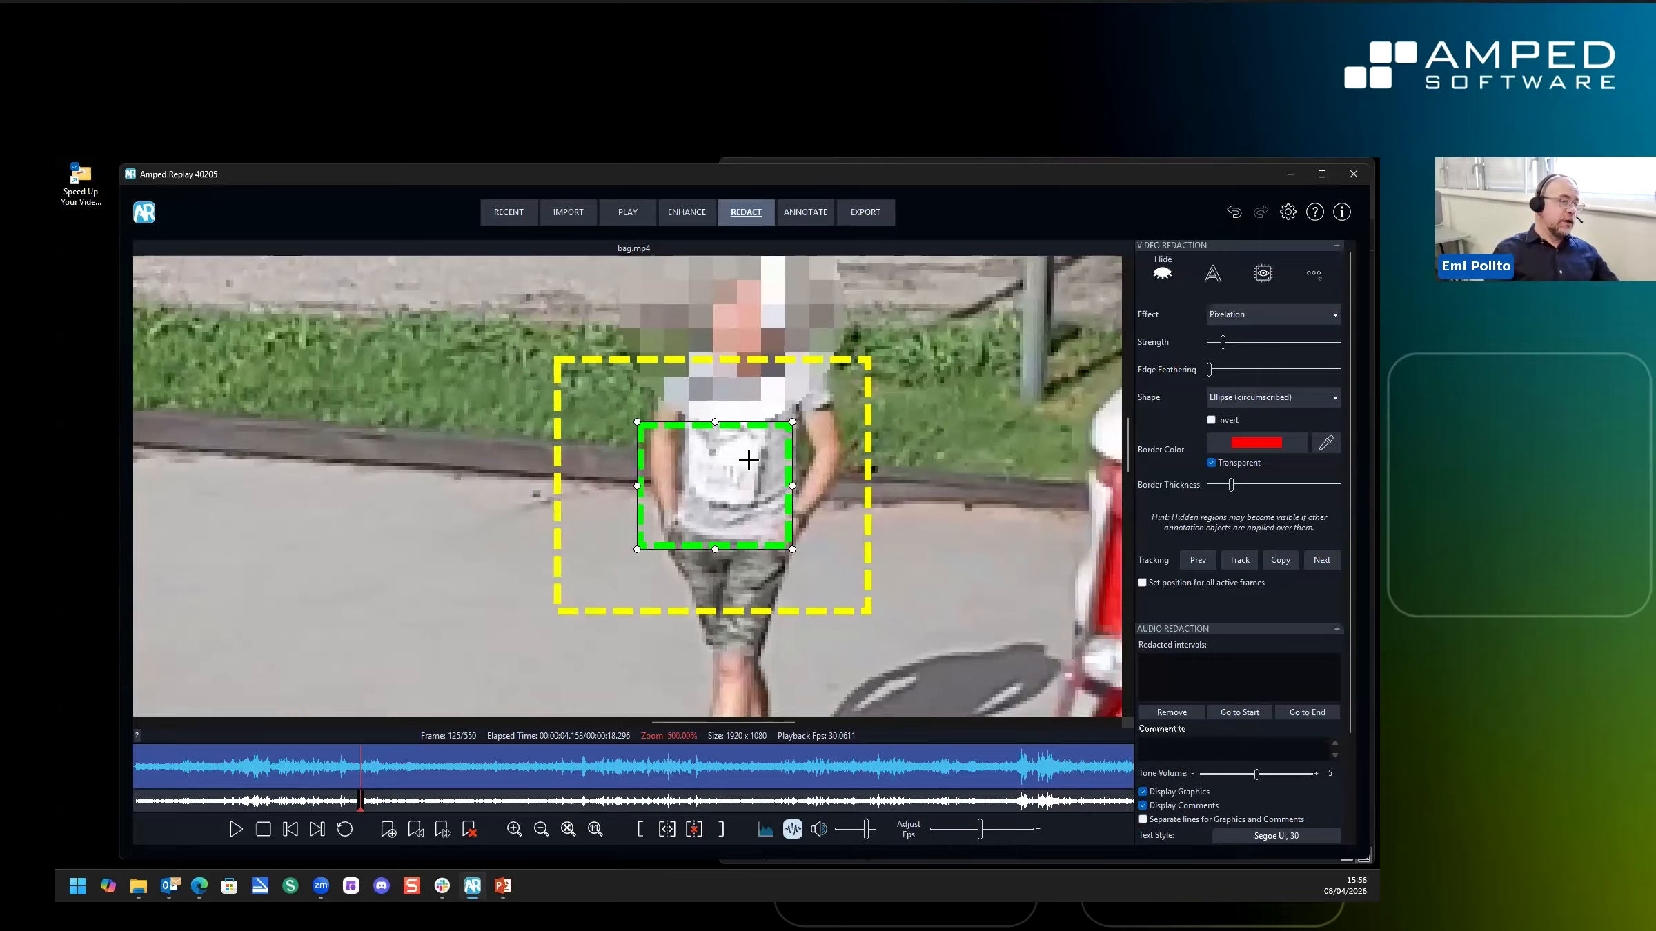
{"action": "scroll", "coordinate": [748, 461], "scroll_direction": "down", "scroll_amount": 1}
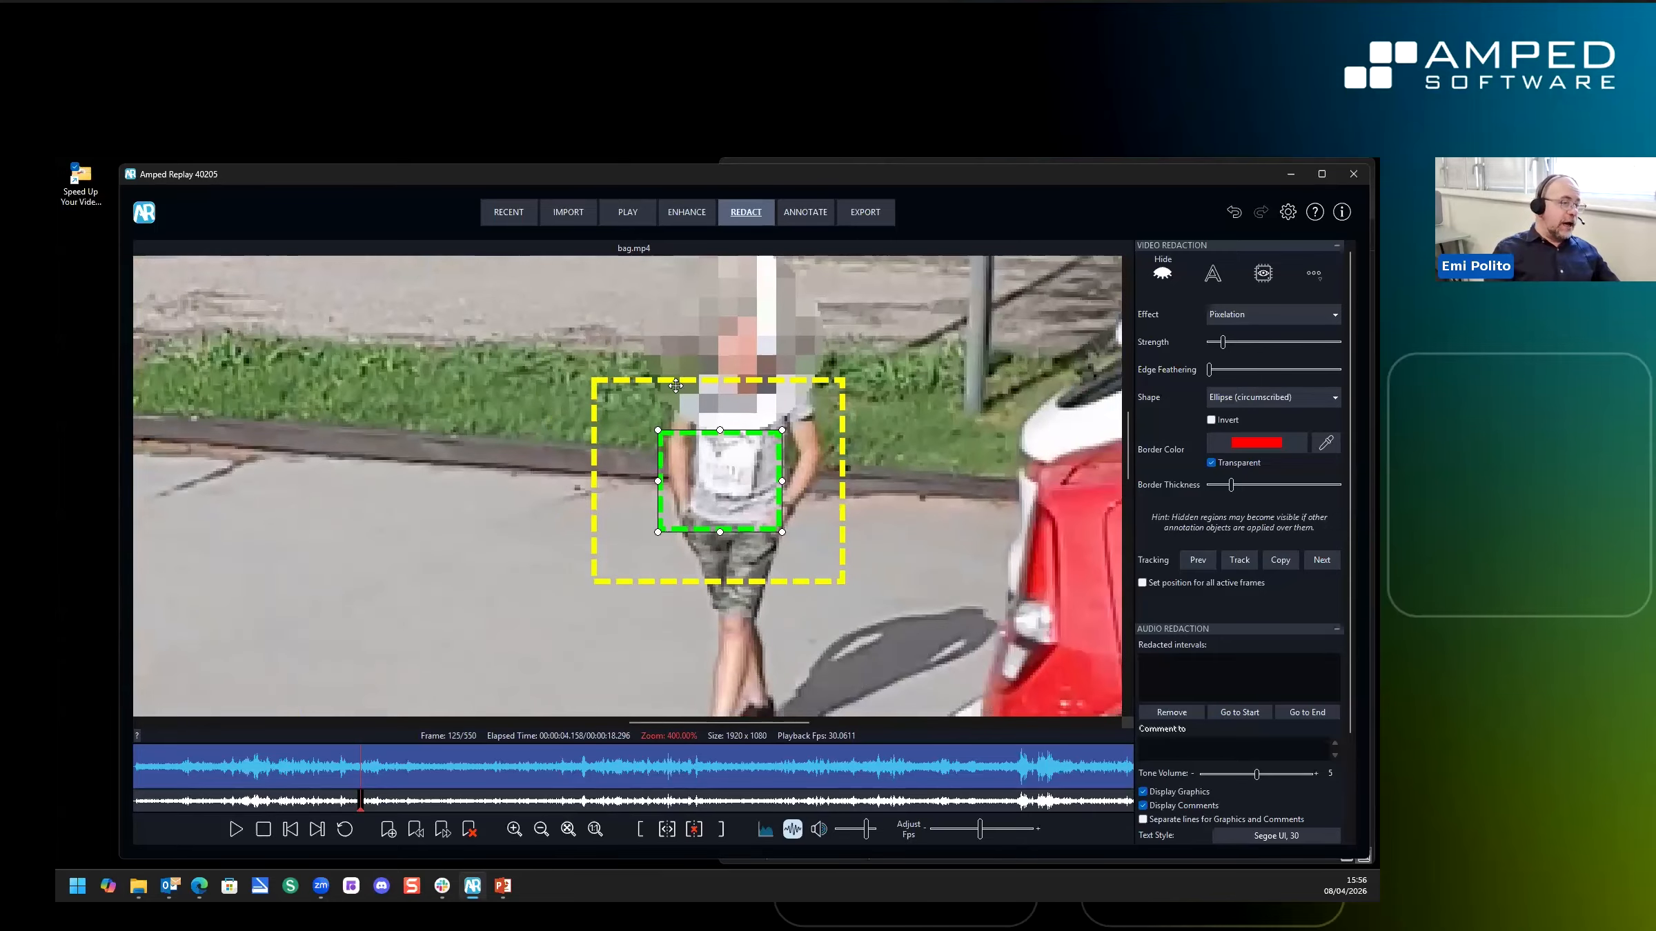
Shift the yellow tracking search area away from the red car and slightly down, keeping the green target box inside it
{"action": "left_click", "coordinate": [684, 381]}
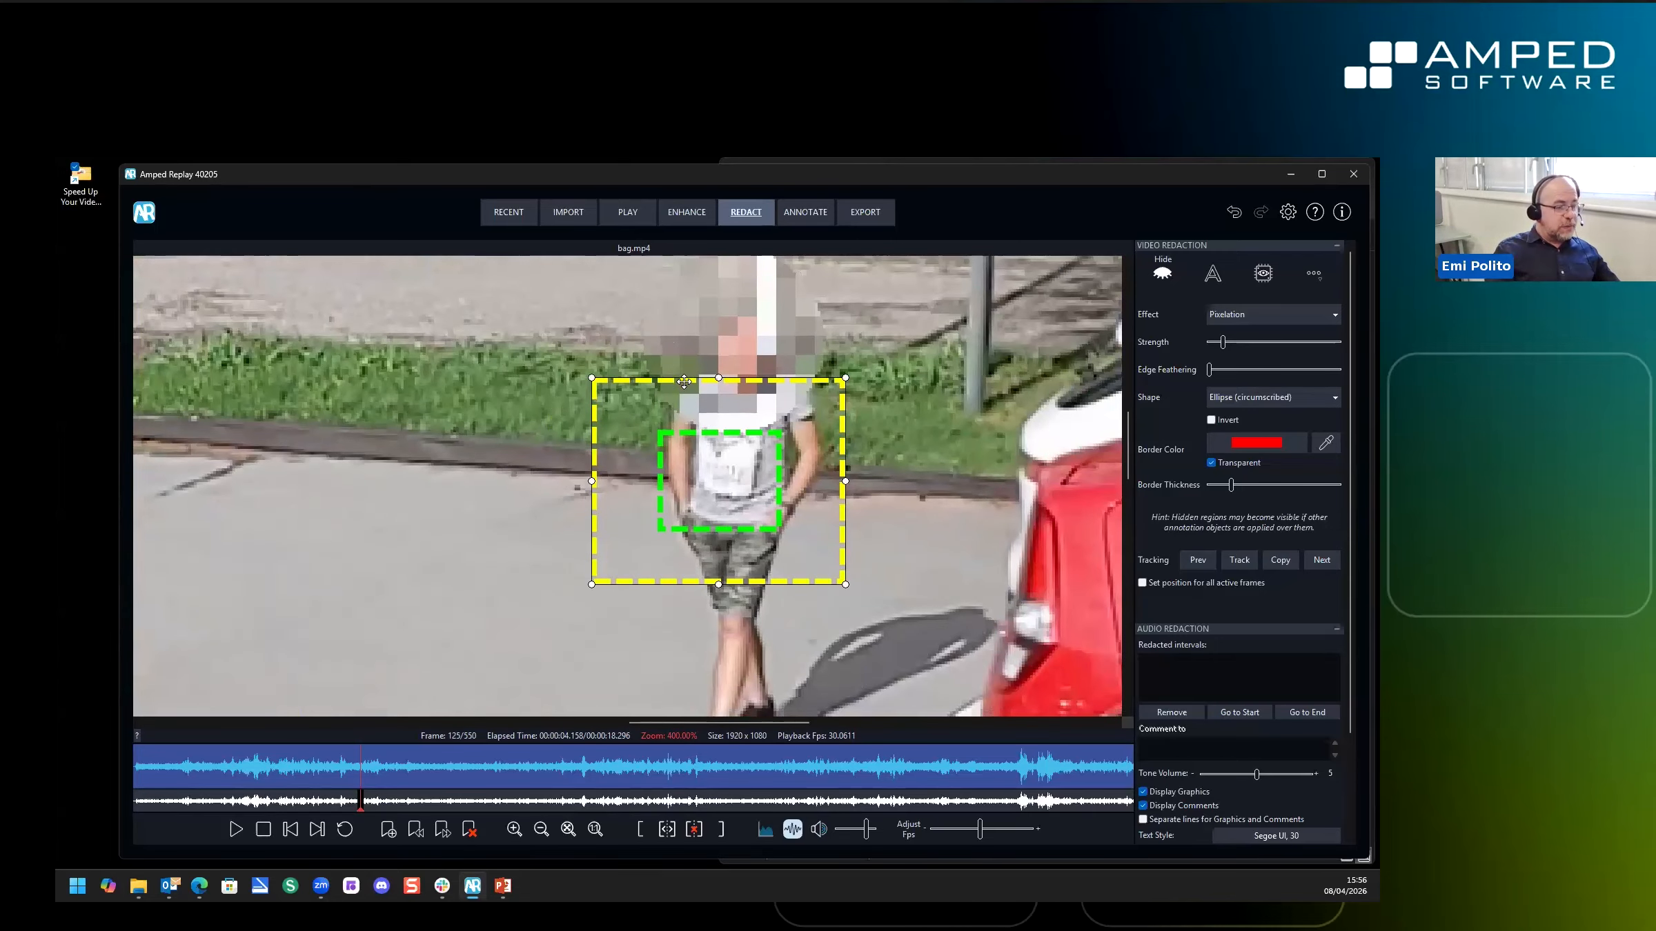
{"action": "left_click_drag", "start_coordinate": [683, 381], "coordinate": [643, 384]}
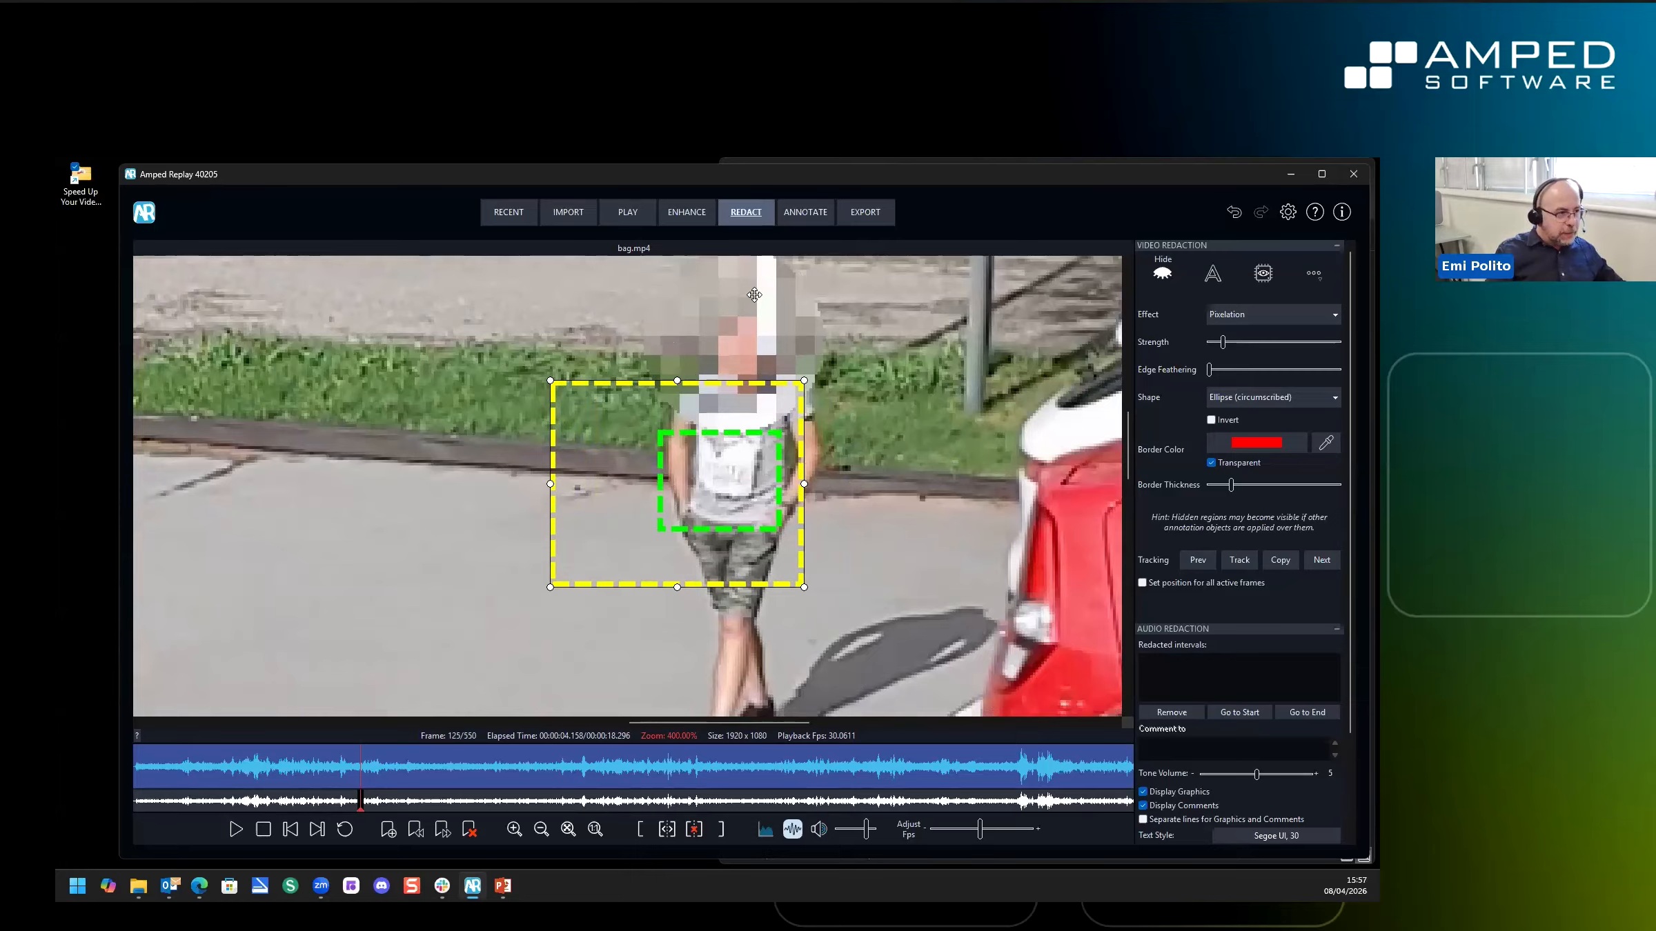
{"action": "key", "text": "ctrl"}
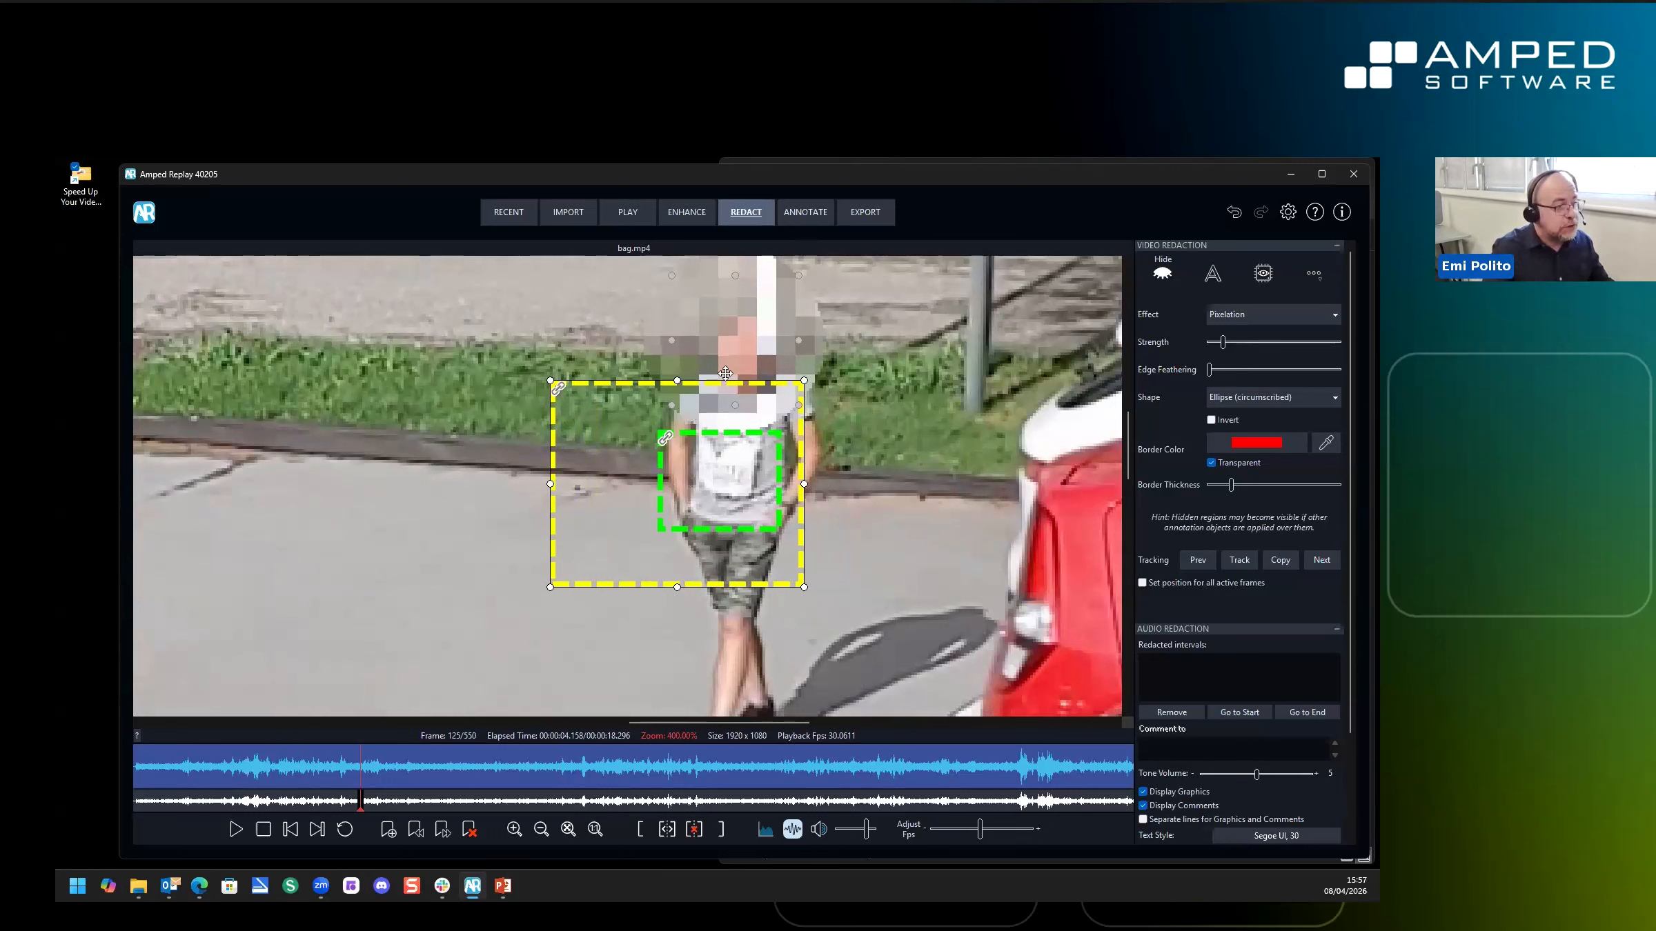
{"action": "left_click_drag", "start_coordinate": [716, 385], "coordinate": [705, 400]}
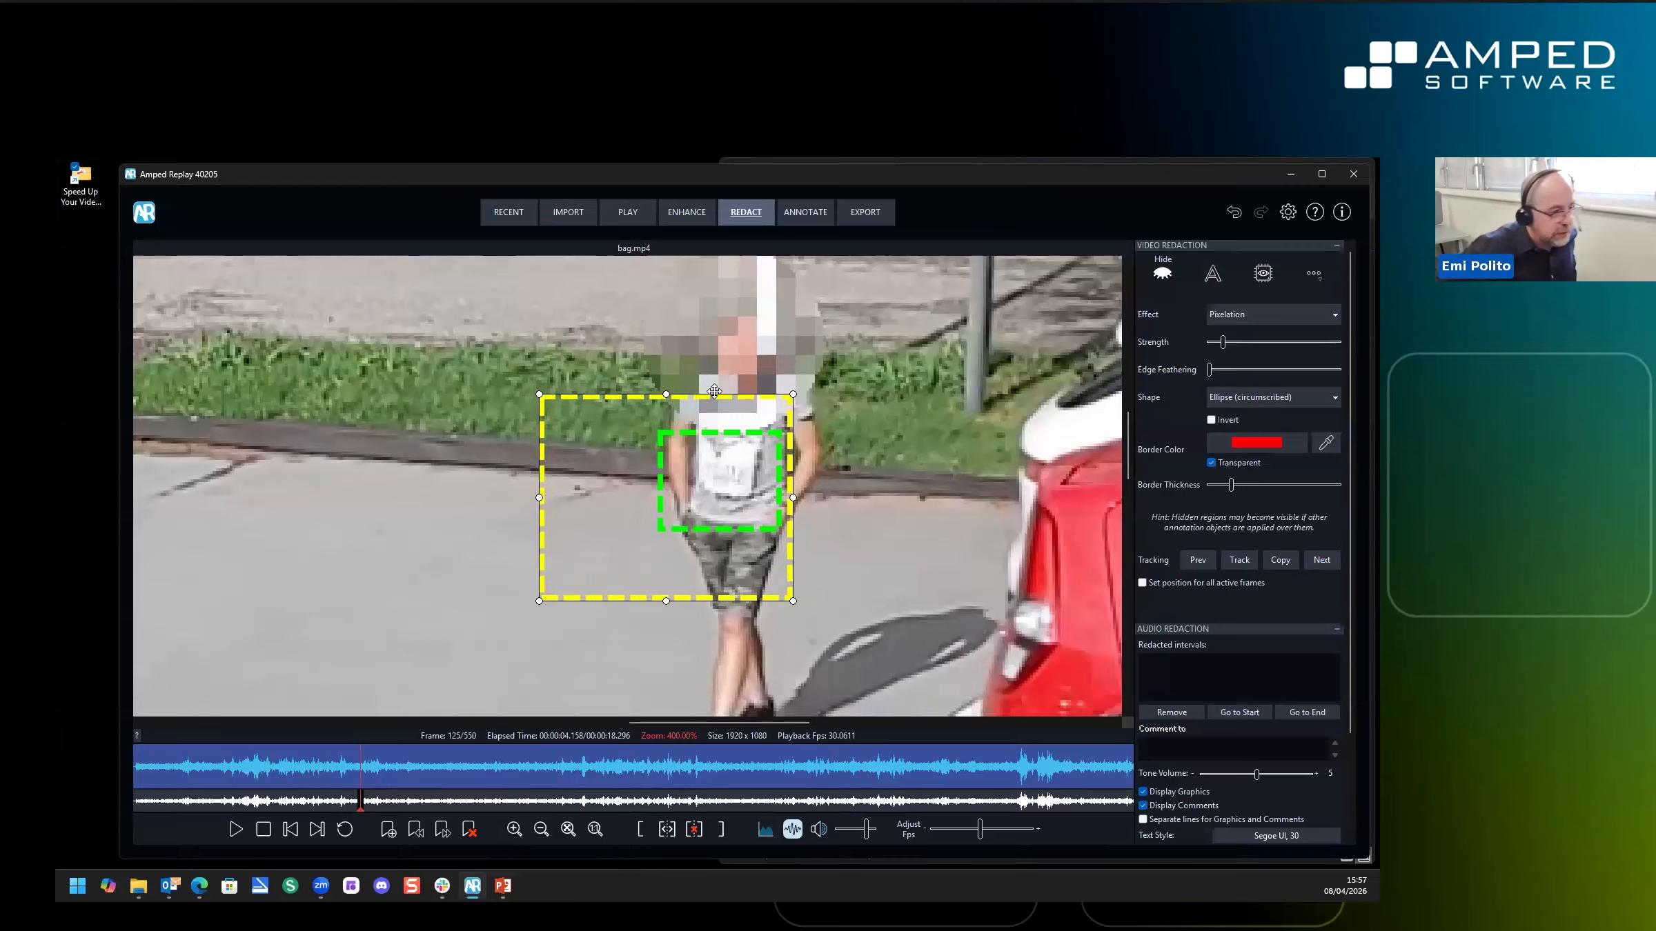
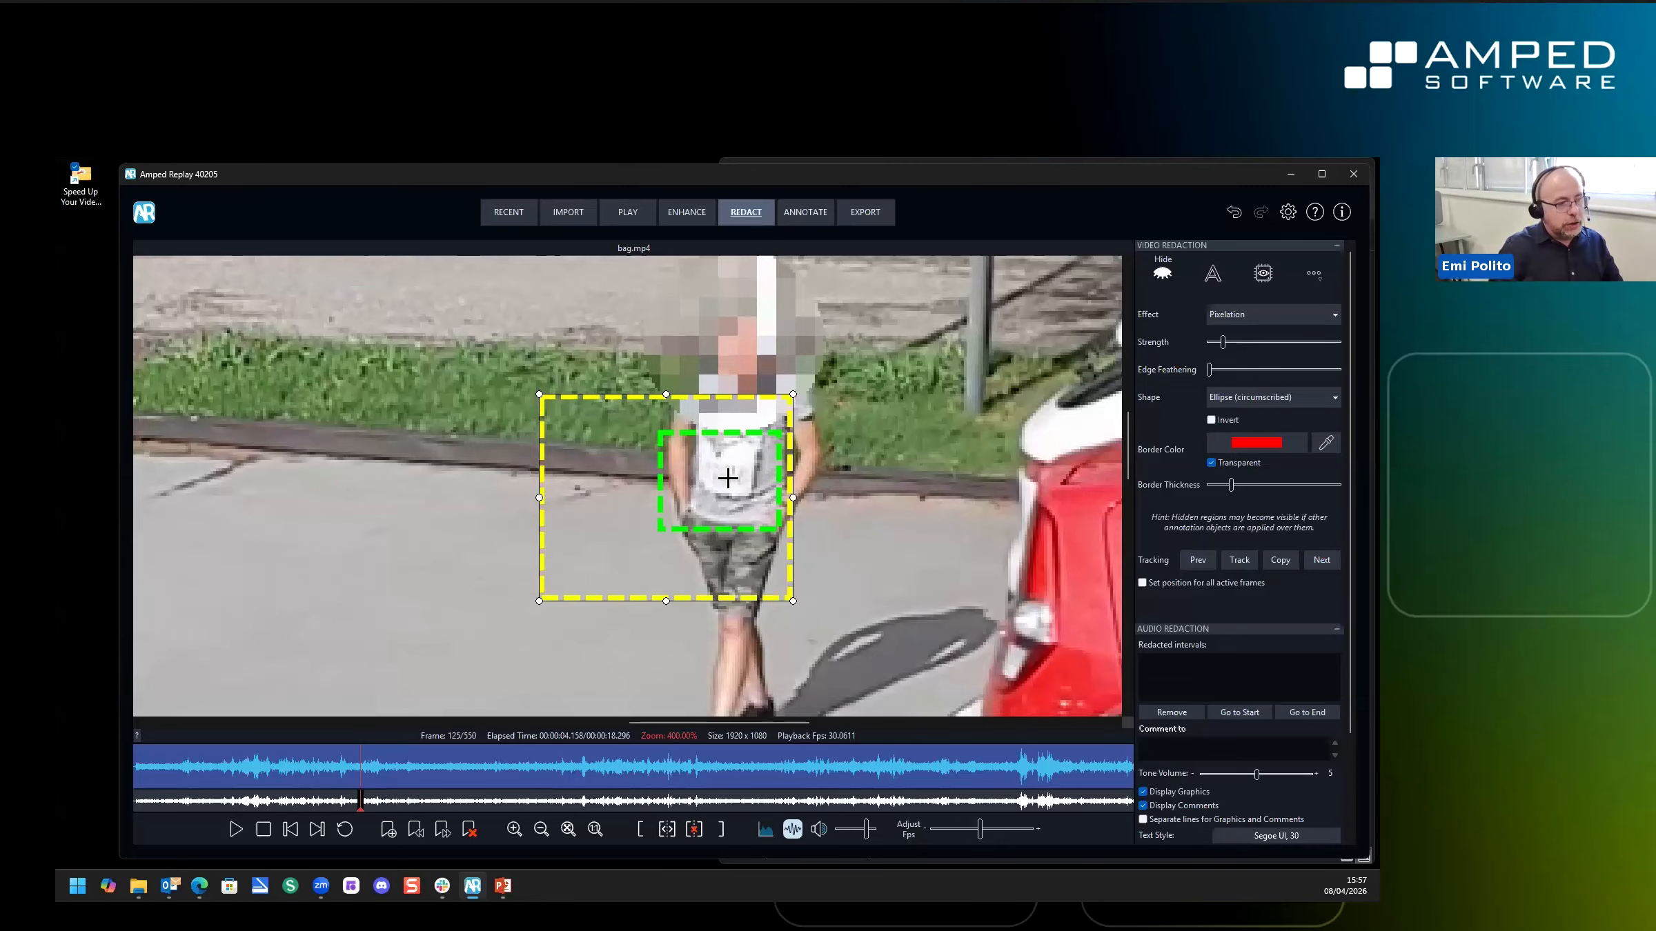
{"action": "scroll", "coordinate": [728, 478], "scroll_direction": "up", "scroll_amount": 2}
{"action": "scroll", "coordinate": [727, 478], "scroll_direction": "down", "scroll_amount": 2}
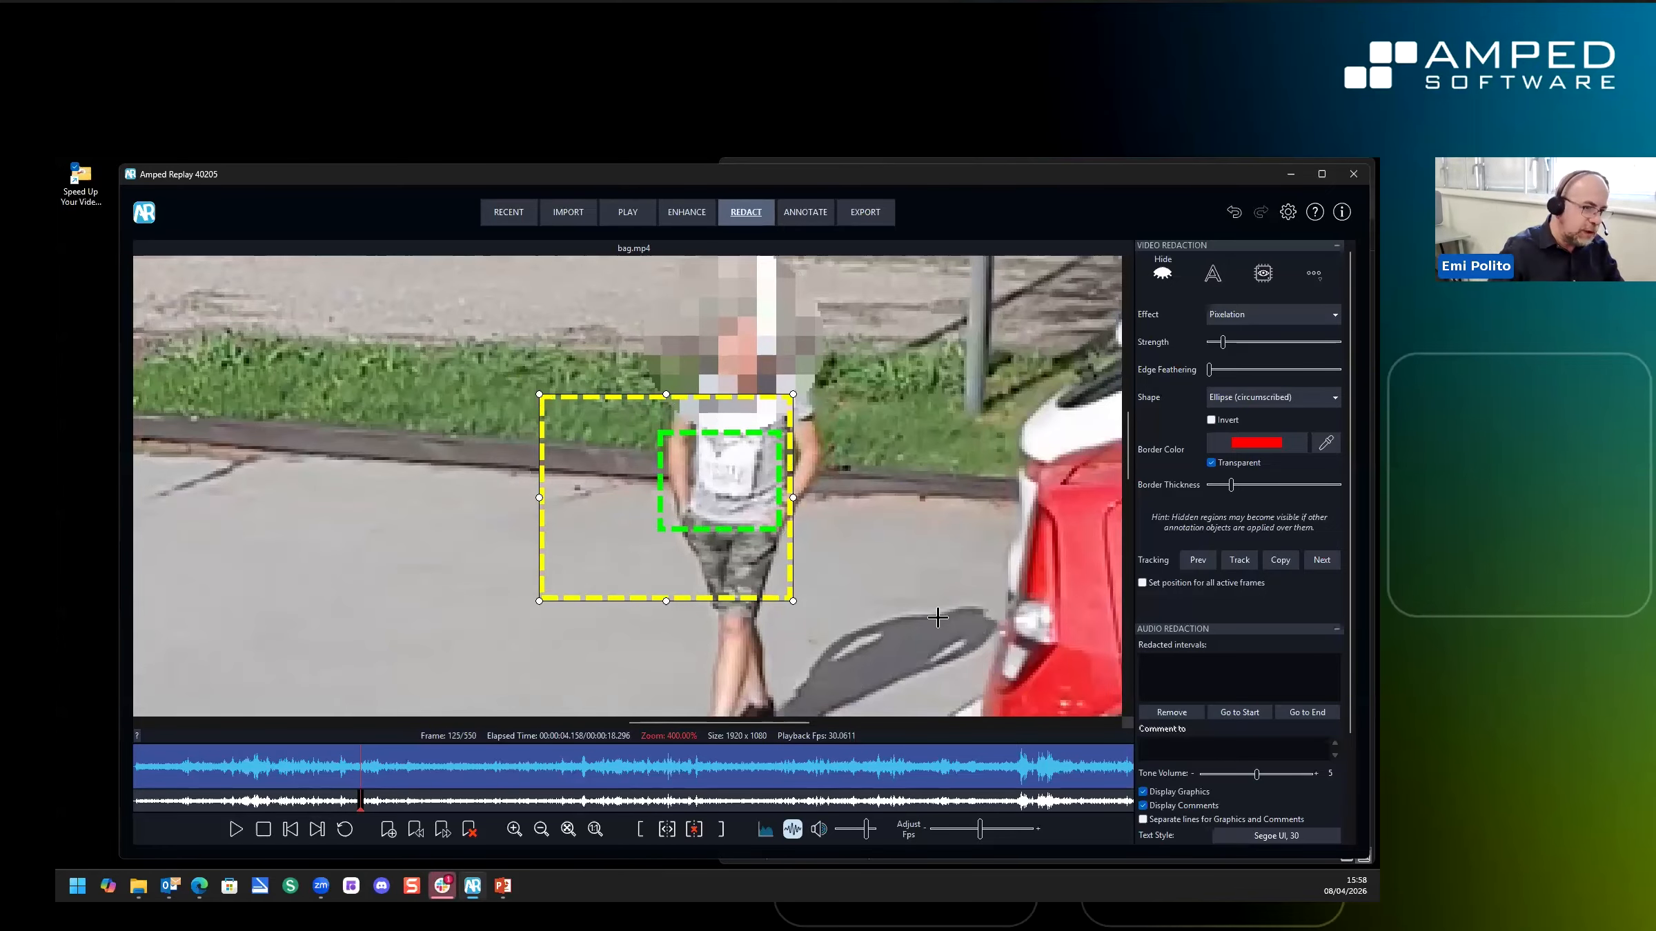
{"action": "scroll", "coordinate": [846, 600], "scroll_direction": "down", "scroll_amount": 3}
{"action": "scroll", "coordinate": [834, 594], "scroll_direction": "up", "scroll_amount": 2}
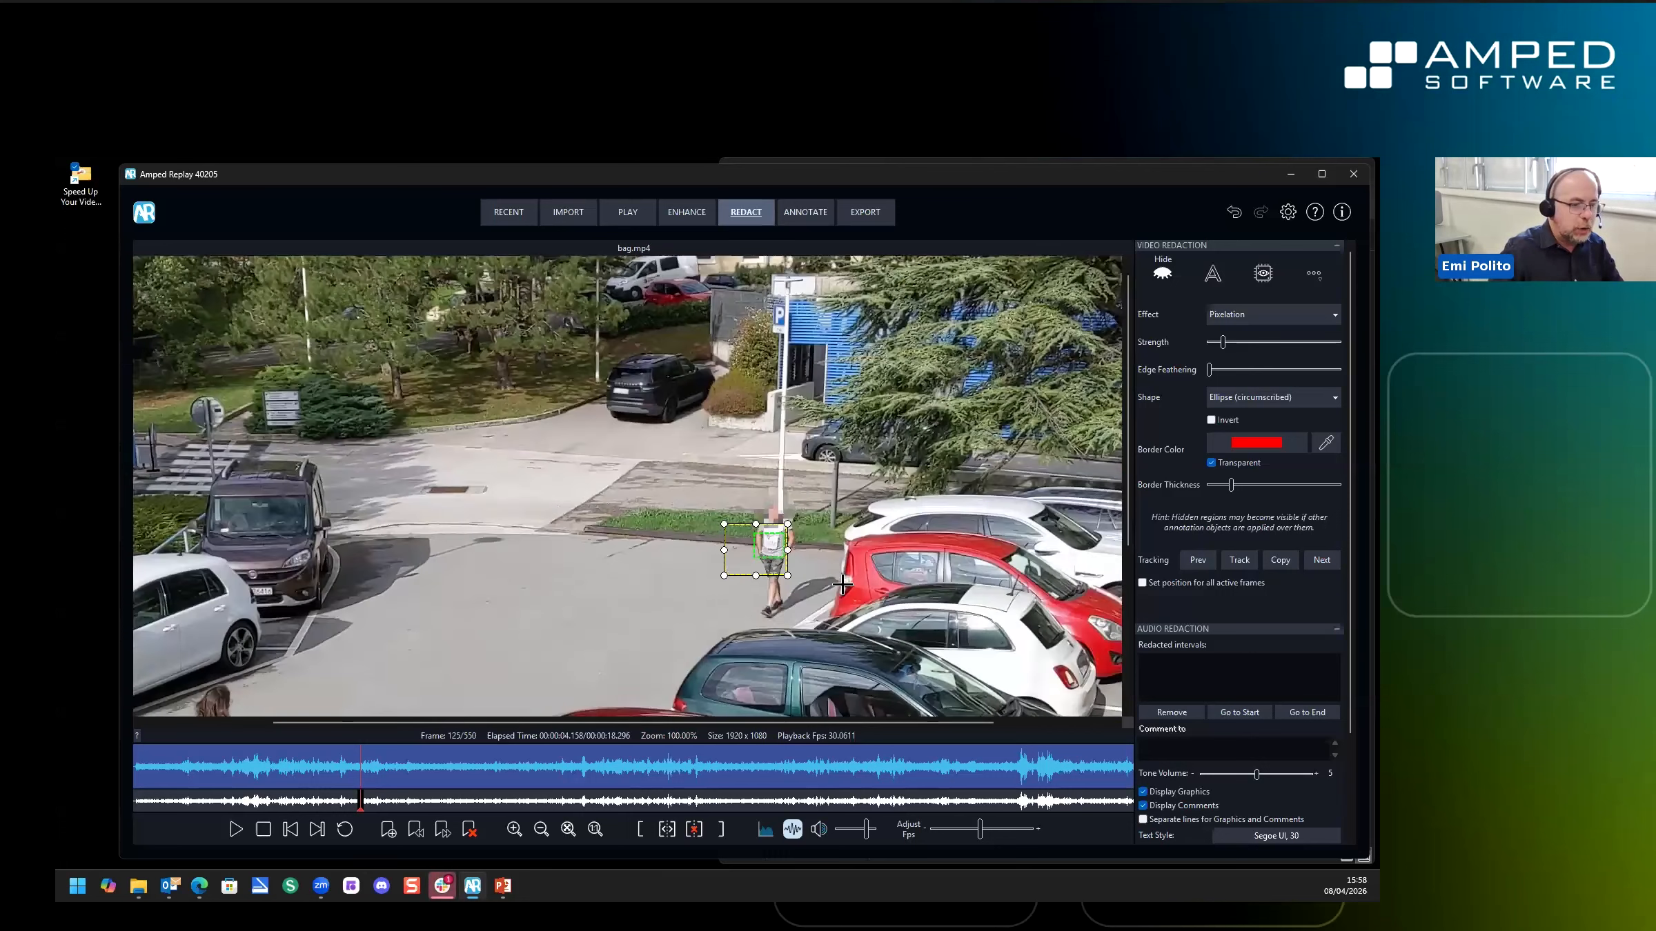
{"action": "scroll", "coordinate": [1061, 598], "scroll_direction": "up", "scroll_amount": 1}
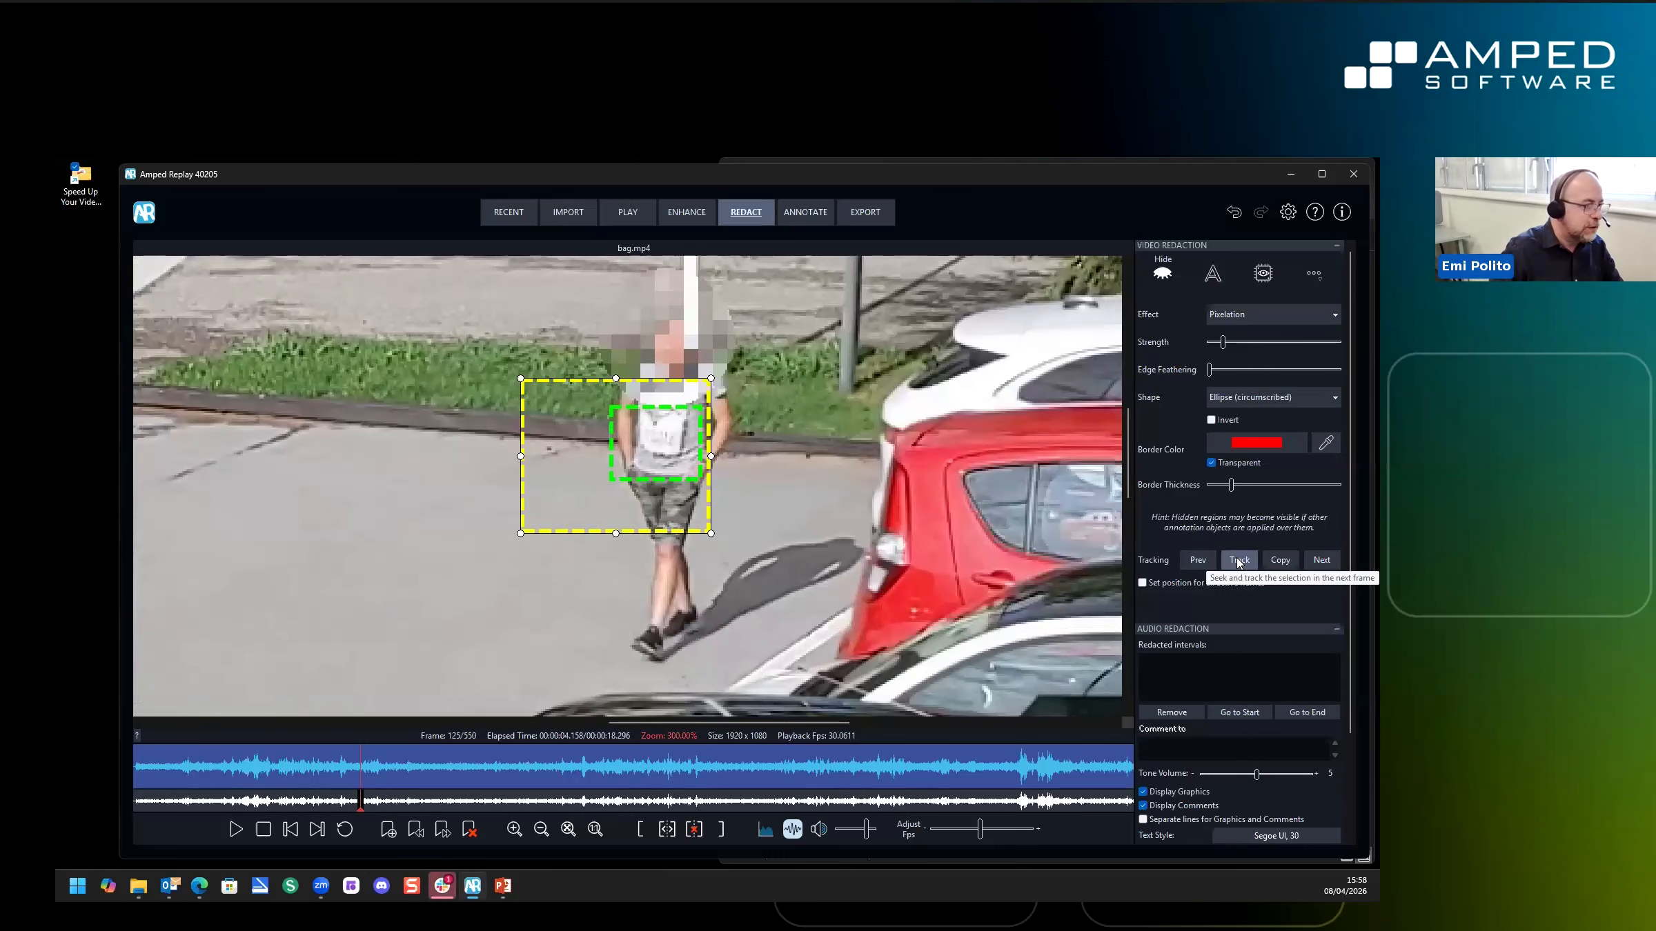
Track the pixelation mask along the walking man from frame 125 forward, stopping at about frame 398
{"action": "left_click", "coordinate": [1239, 561]}
{"action": "left_click", "coordinate": [1238, 561]}
{"action": "left_click", "coordinate": [1238, 561]}
{"action": "left_click", "coordinate": [1239, 562]}
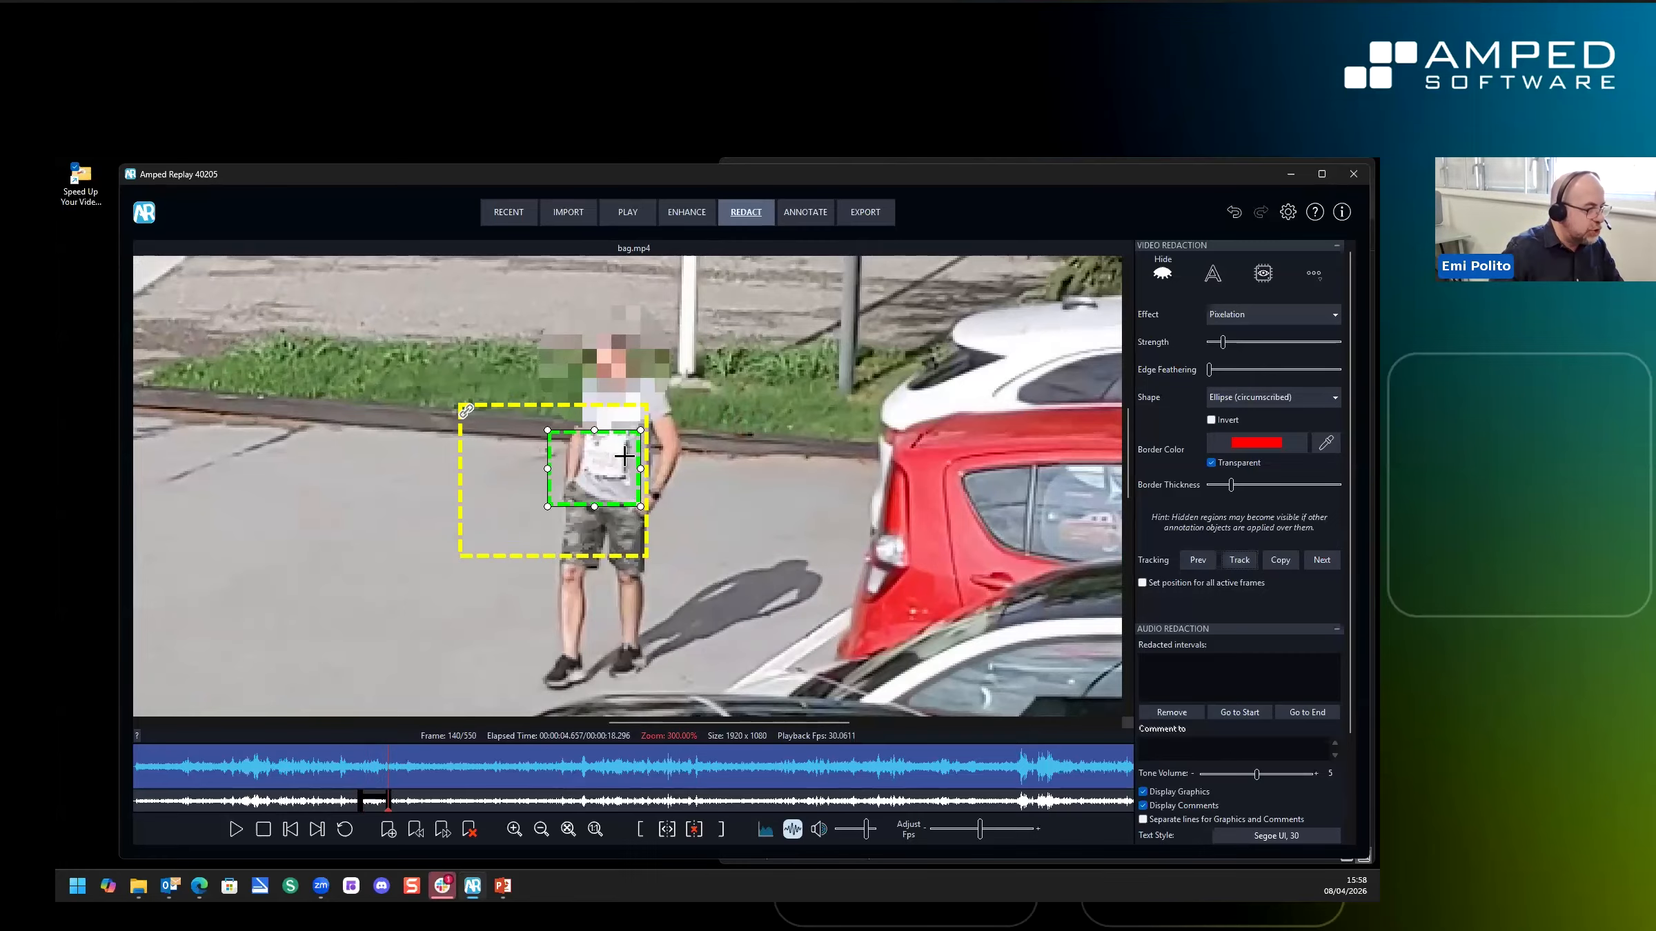
{"action": "left_click", "coordinate": [1248, 563]}
{"action": "left_click", "coordinate": [1247, 566]}
{"action": "left_click", "coordinate": [1248, 566]}
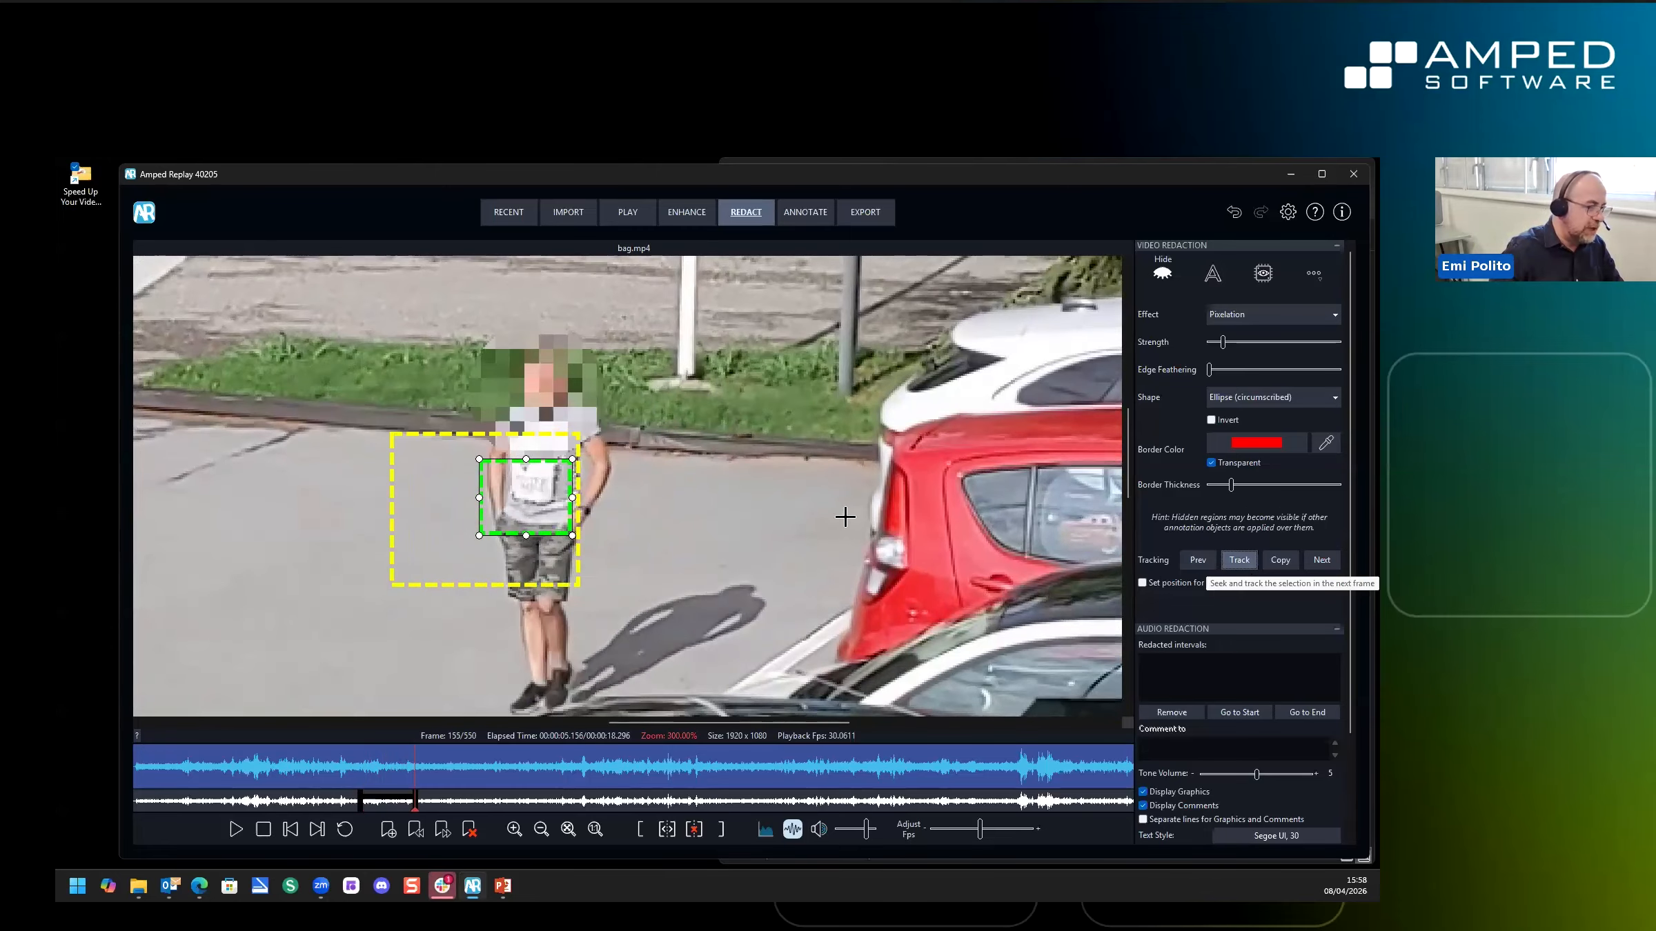
{"action": "scroll", "coordinate": [537, 477], "scroll_direction": "up", "scroll_amount": 4}
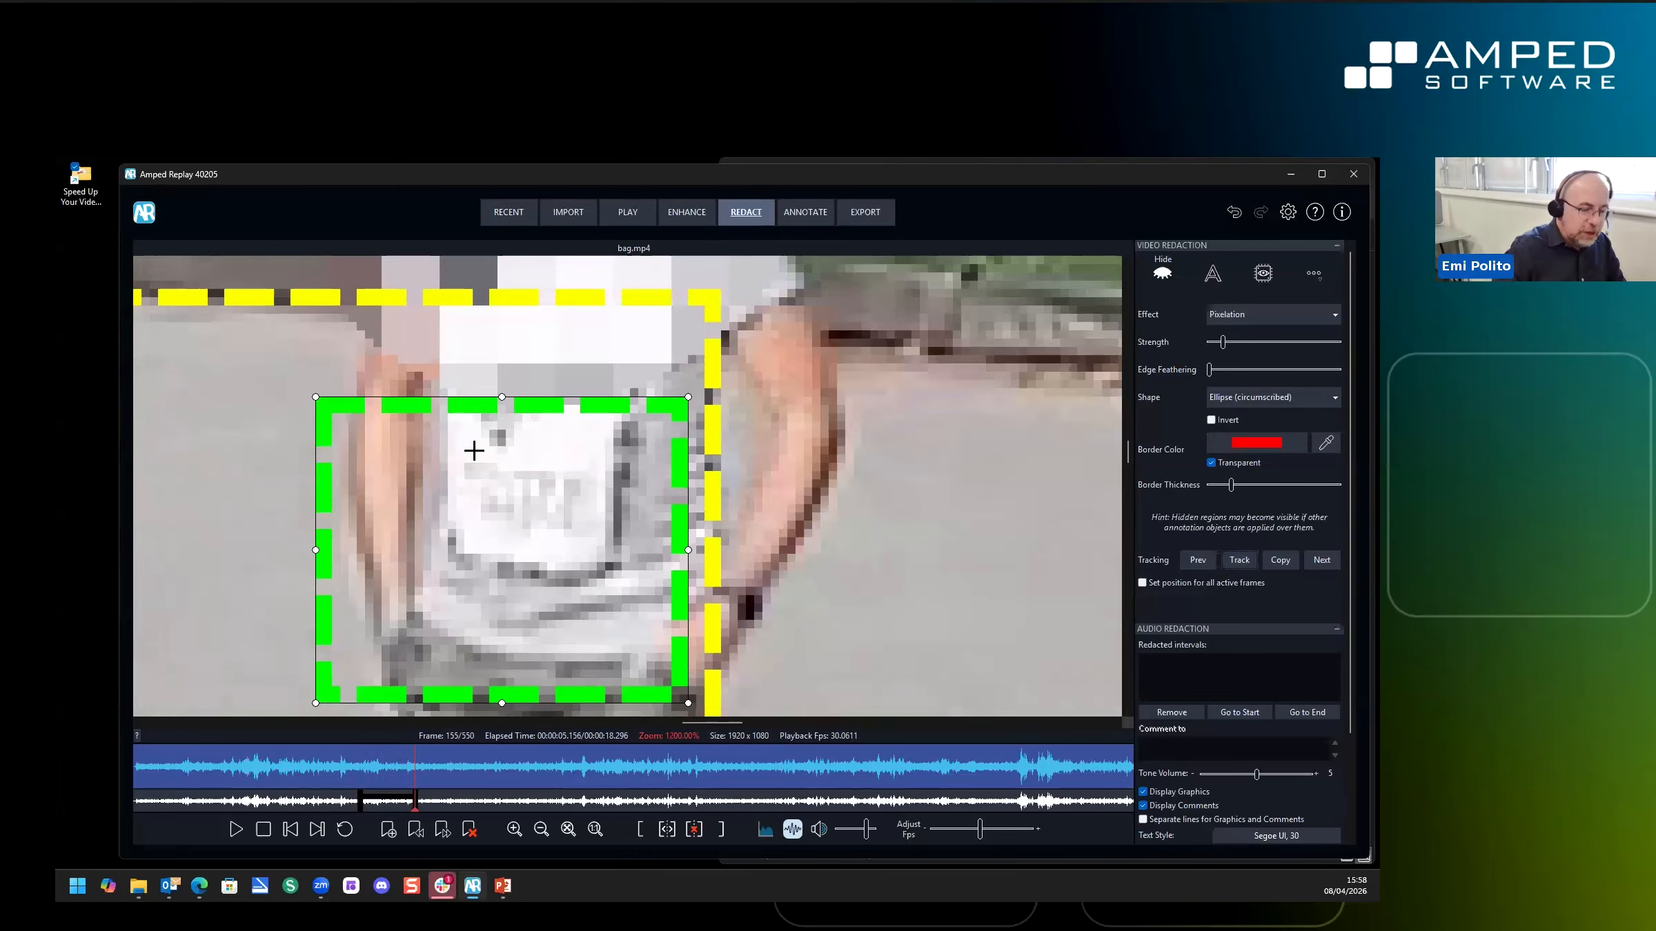
{"action": "scroll", "coordinate": [484, 464], "scroll_direction": "down", "scroll_amount": 3}
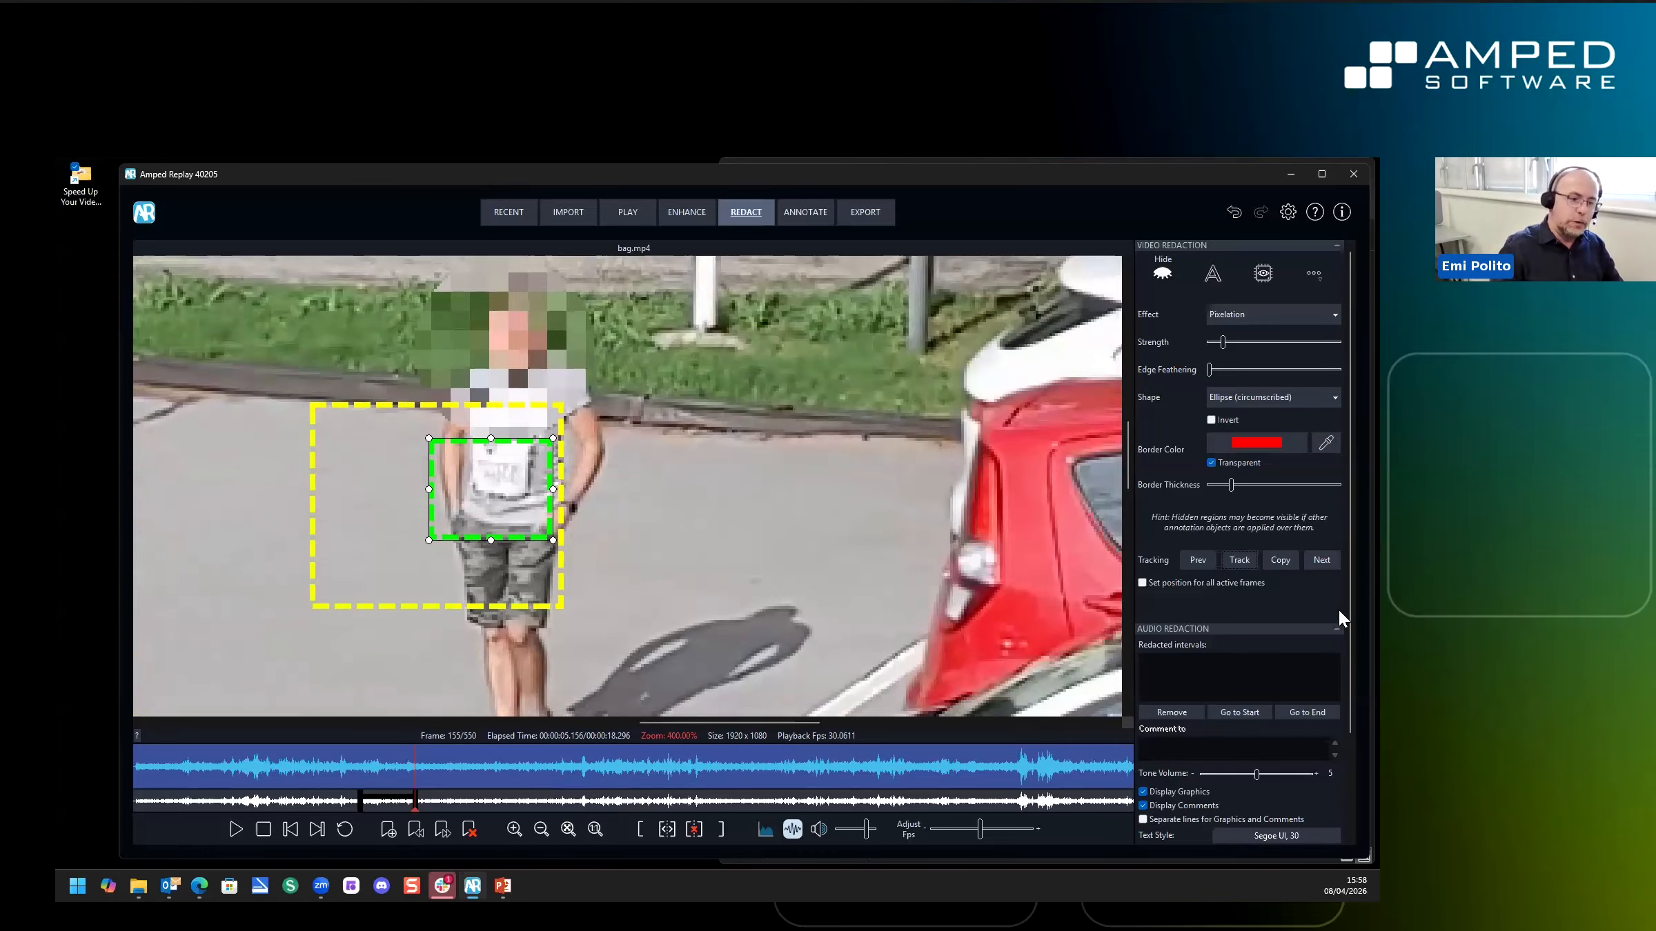
{"action": "left_click", "coordinate": [1228, 560]}
{"action": "scroll", "coordinate": [577, 539], "scroll_direction": "down", "scroll_amount": 4}
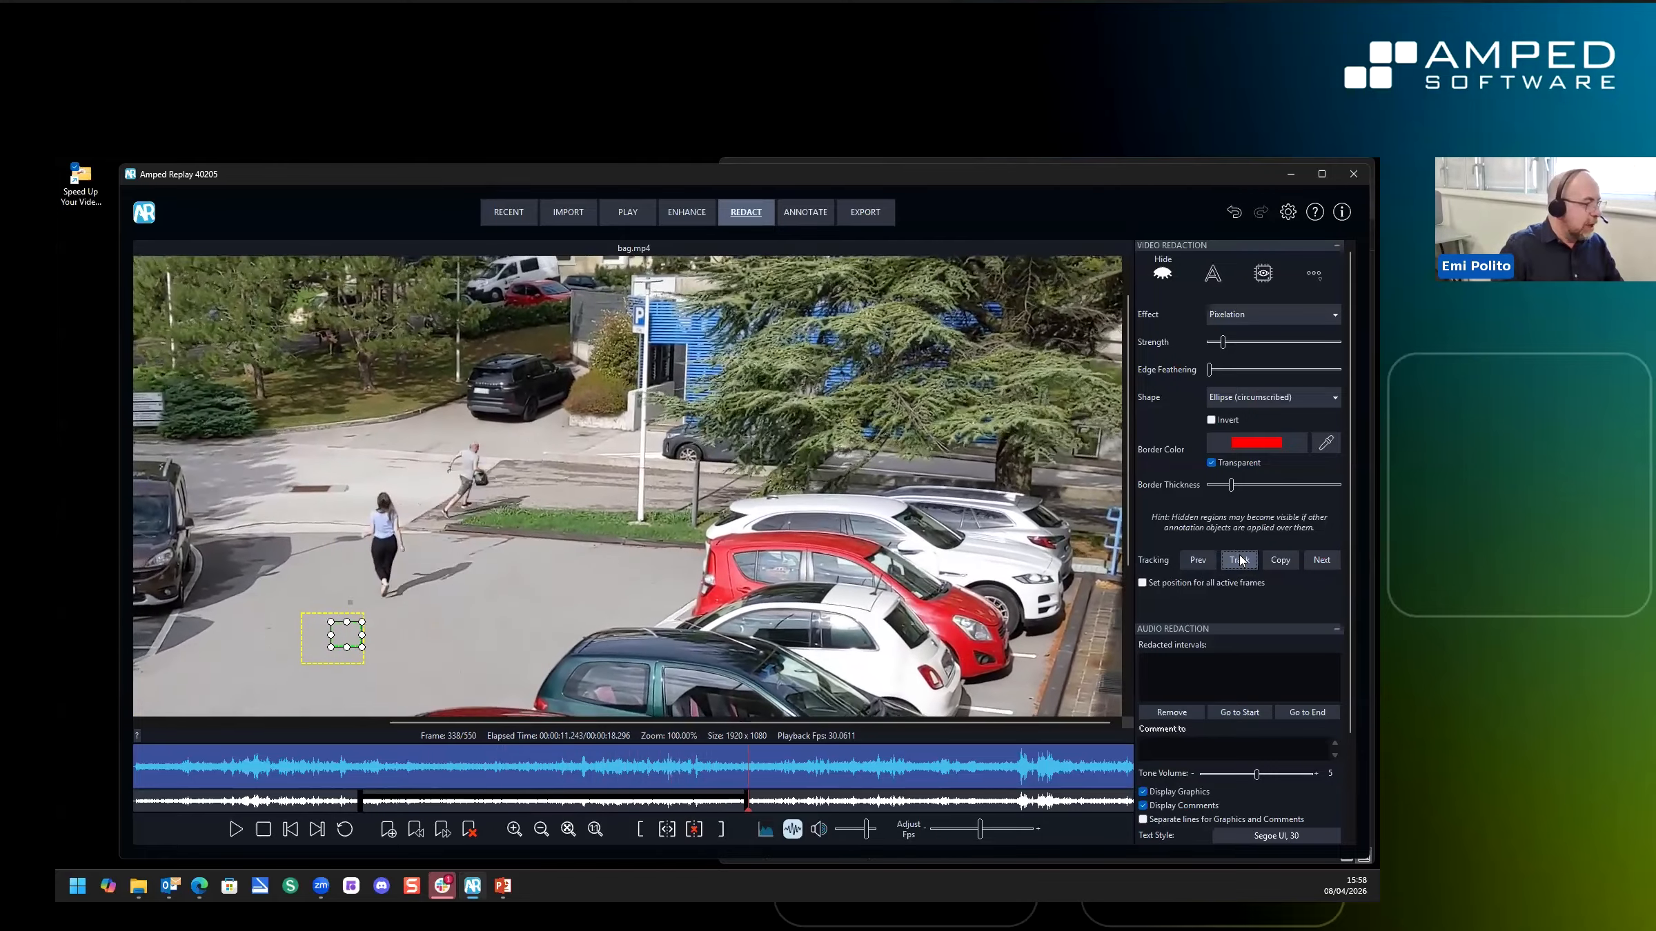
{"action": "key", "text": "space"}
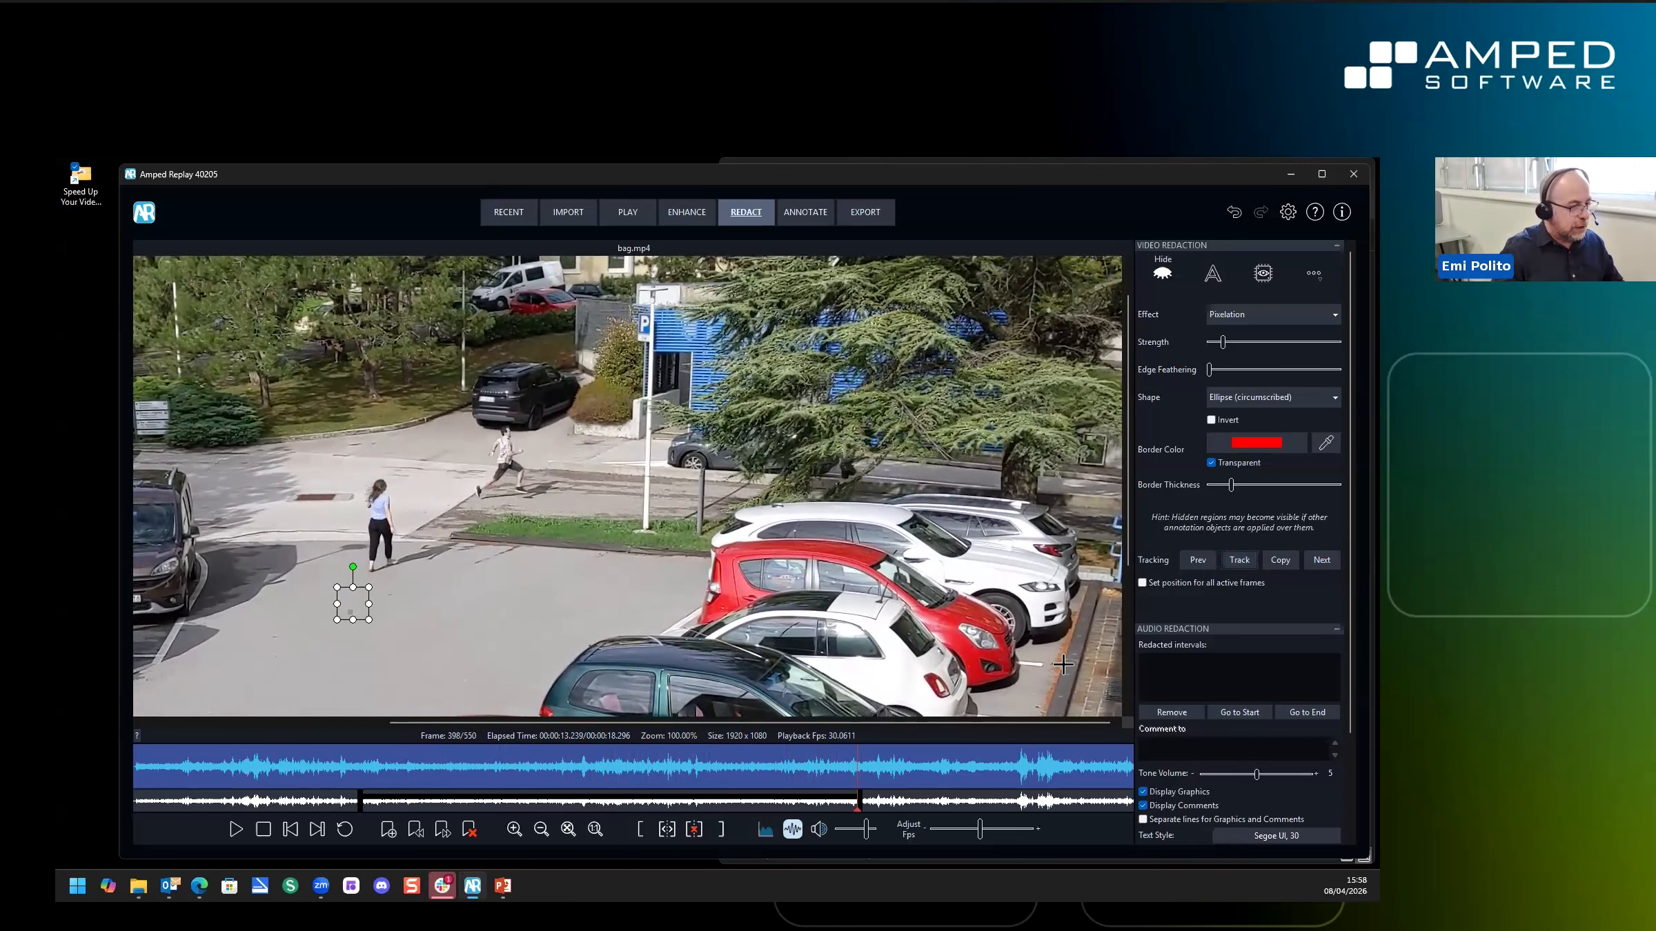
Go back to frame 230, check the mask's position on the man, and delete the tracked pixelation mask
{"action": "left_click_drag", "start_coordinate": [853, 779], "coordinate": [552, 770]}
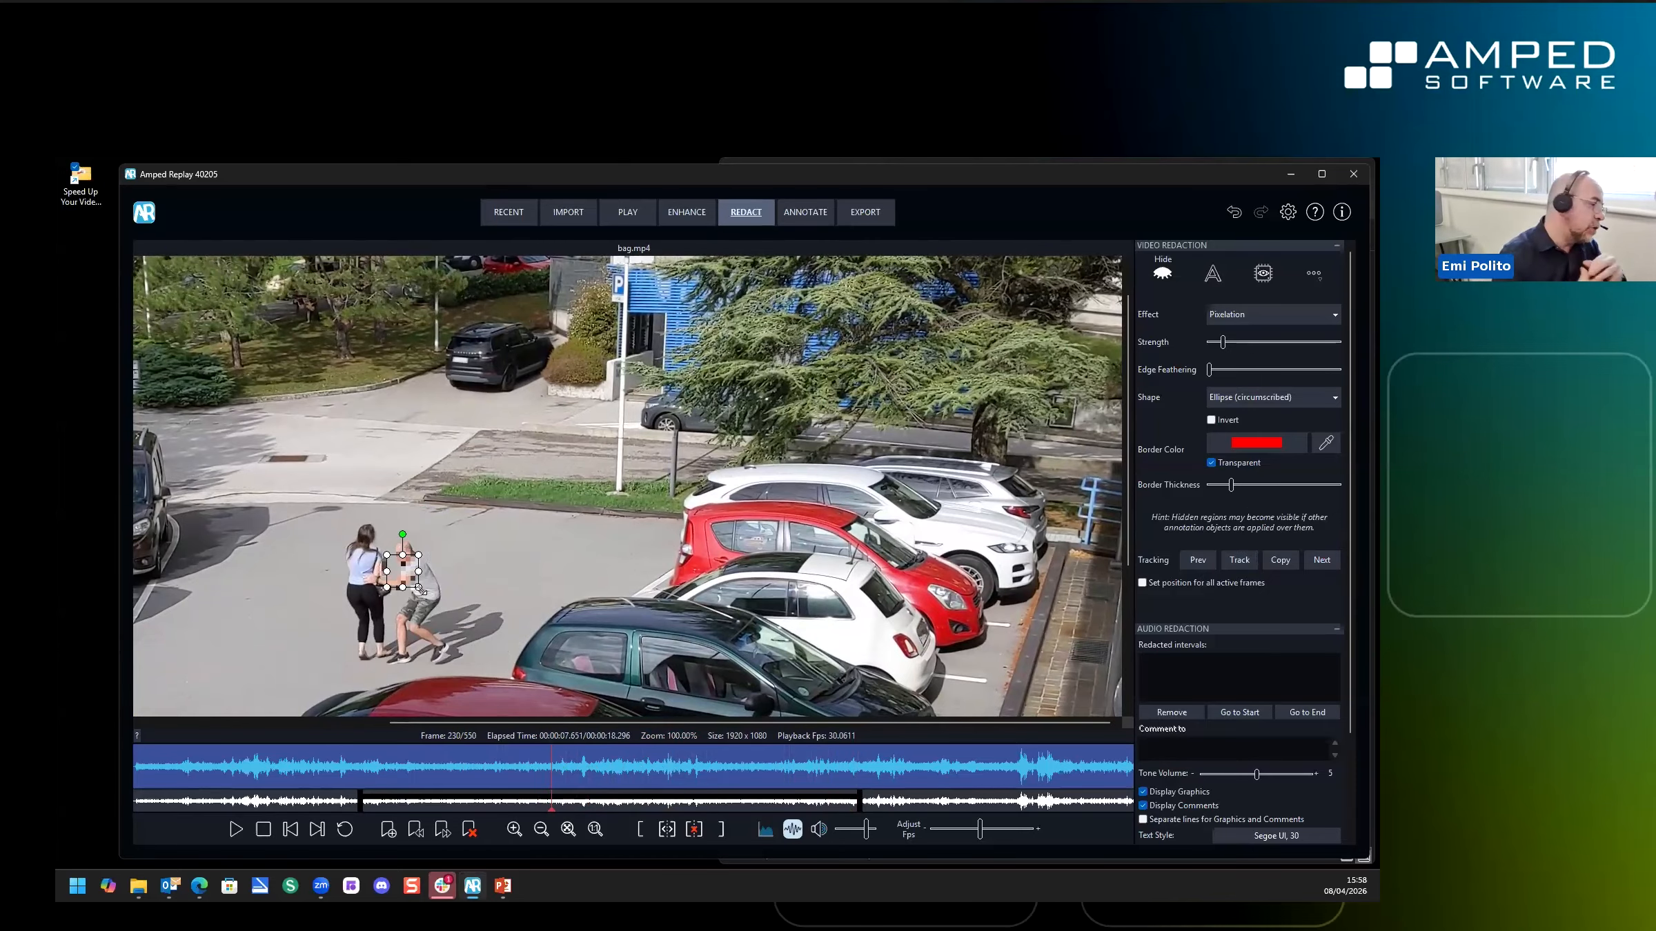
{"action": "scroll", "coordinate": [420, 554], "scroll_direction": "up", "scroll_amount": 2}
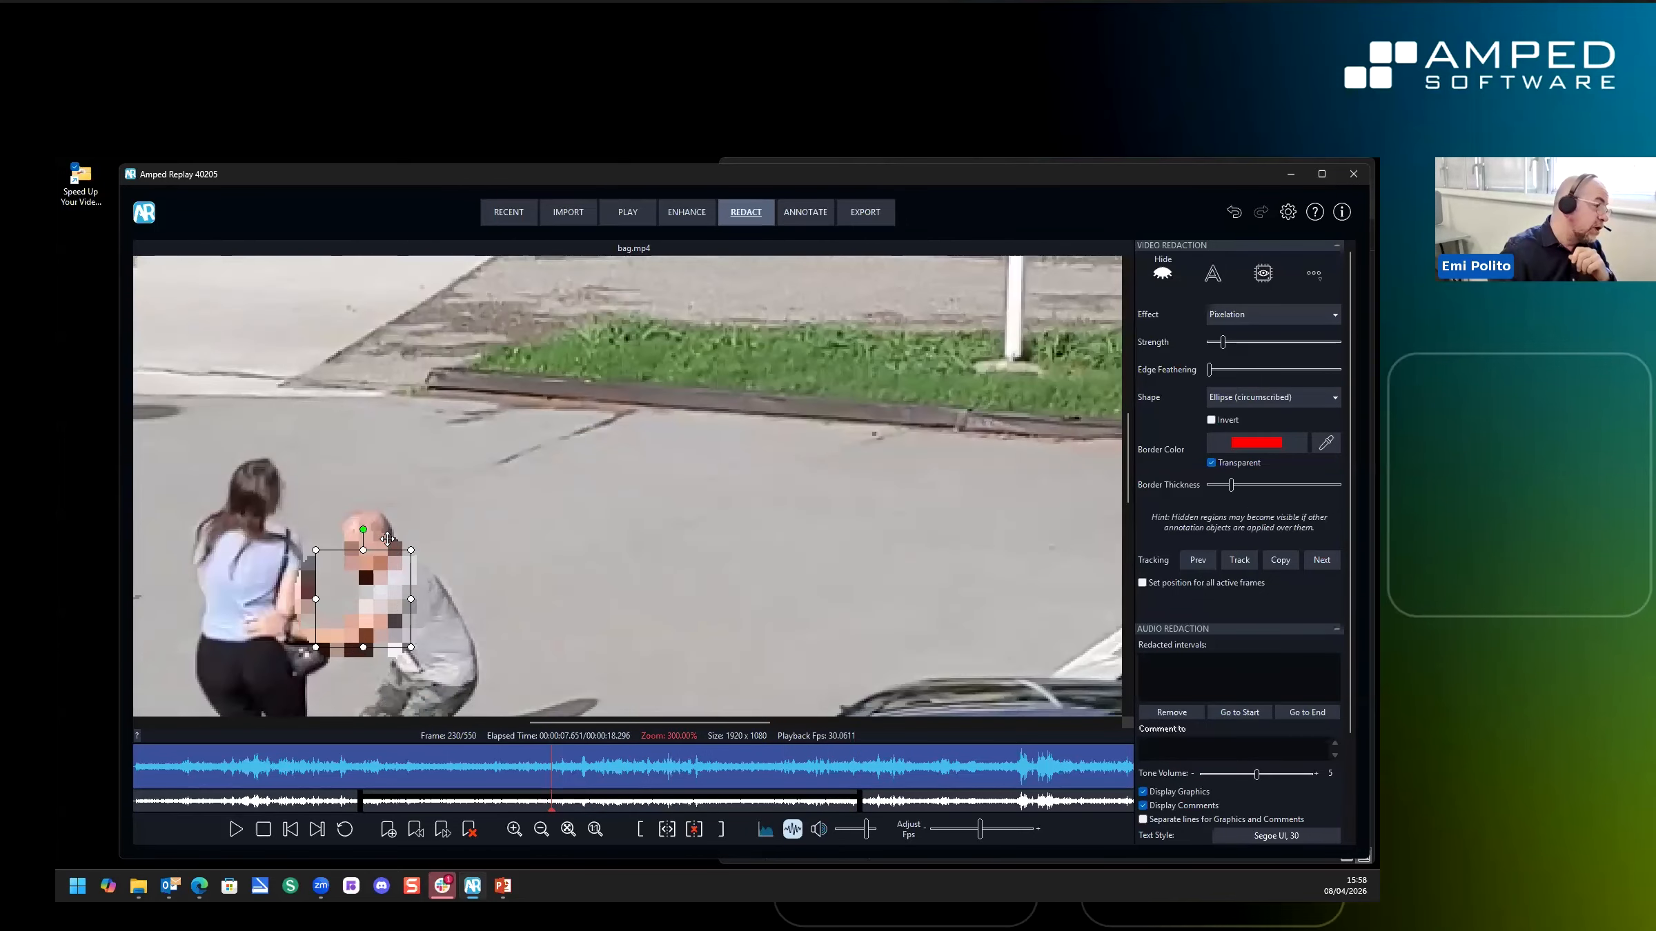
{"action": "scroll", "coordinate": [387, 539], "scroll_direction": "up", "scroll_amount": 2}
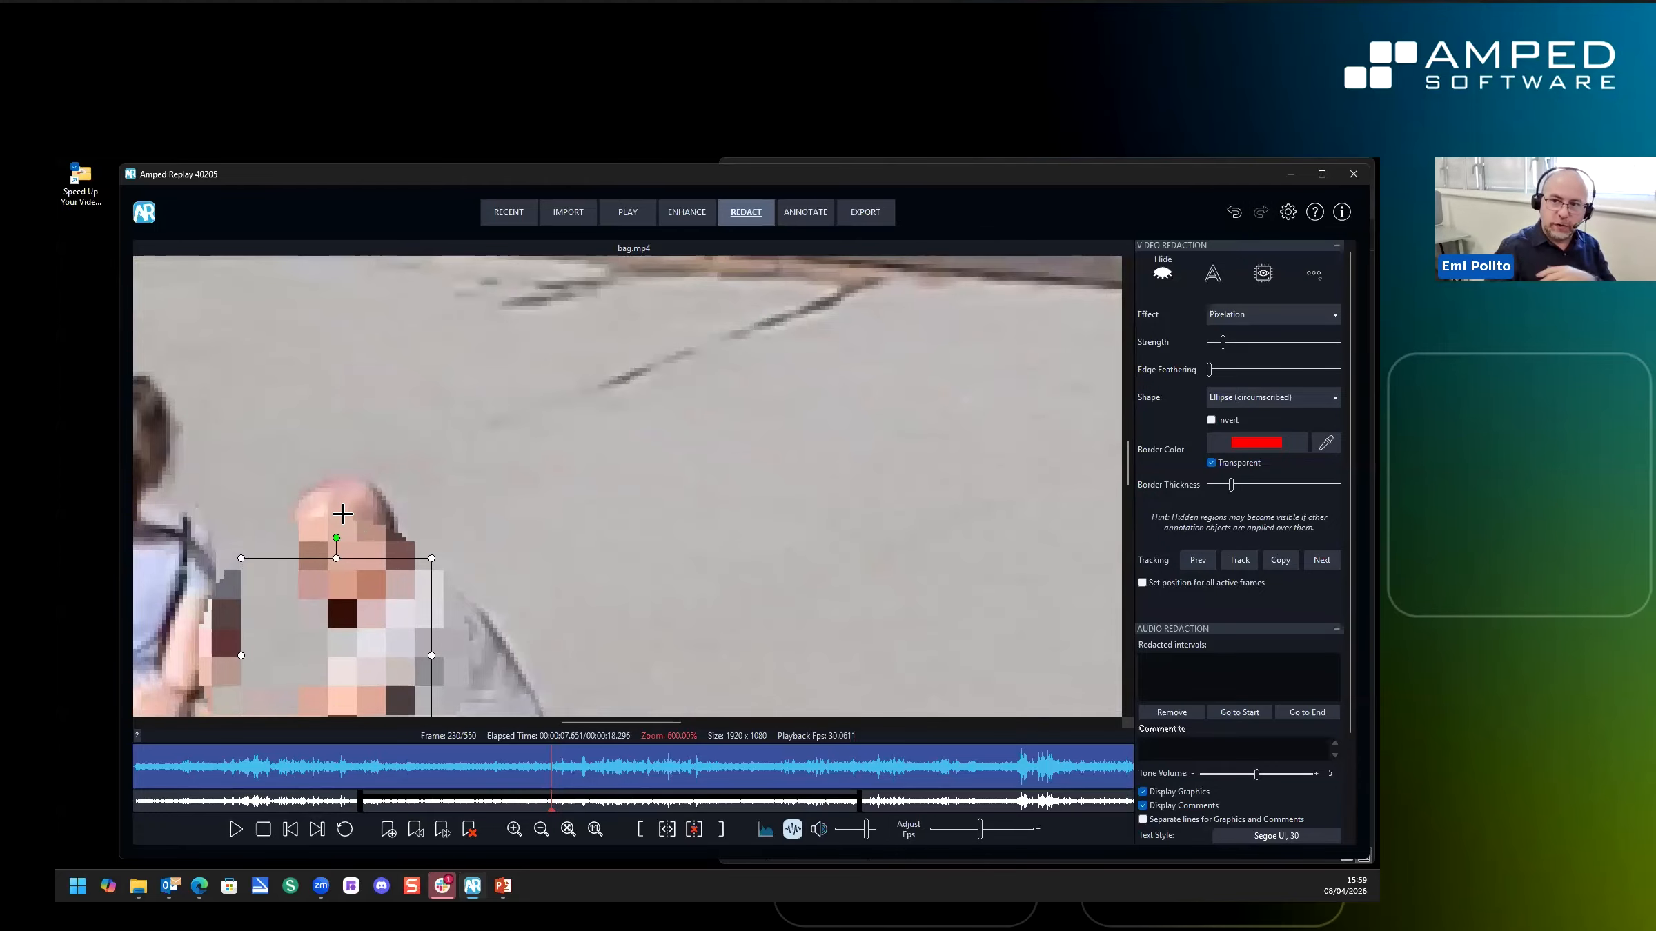
{"action": "scroll", "coordinate": [558, 517], "scroll_direction": "down", "scroll_amount": 5}
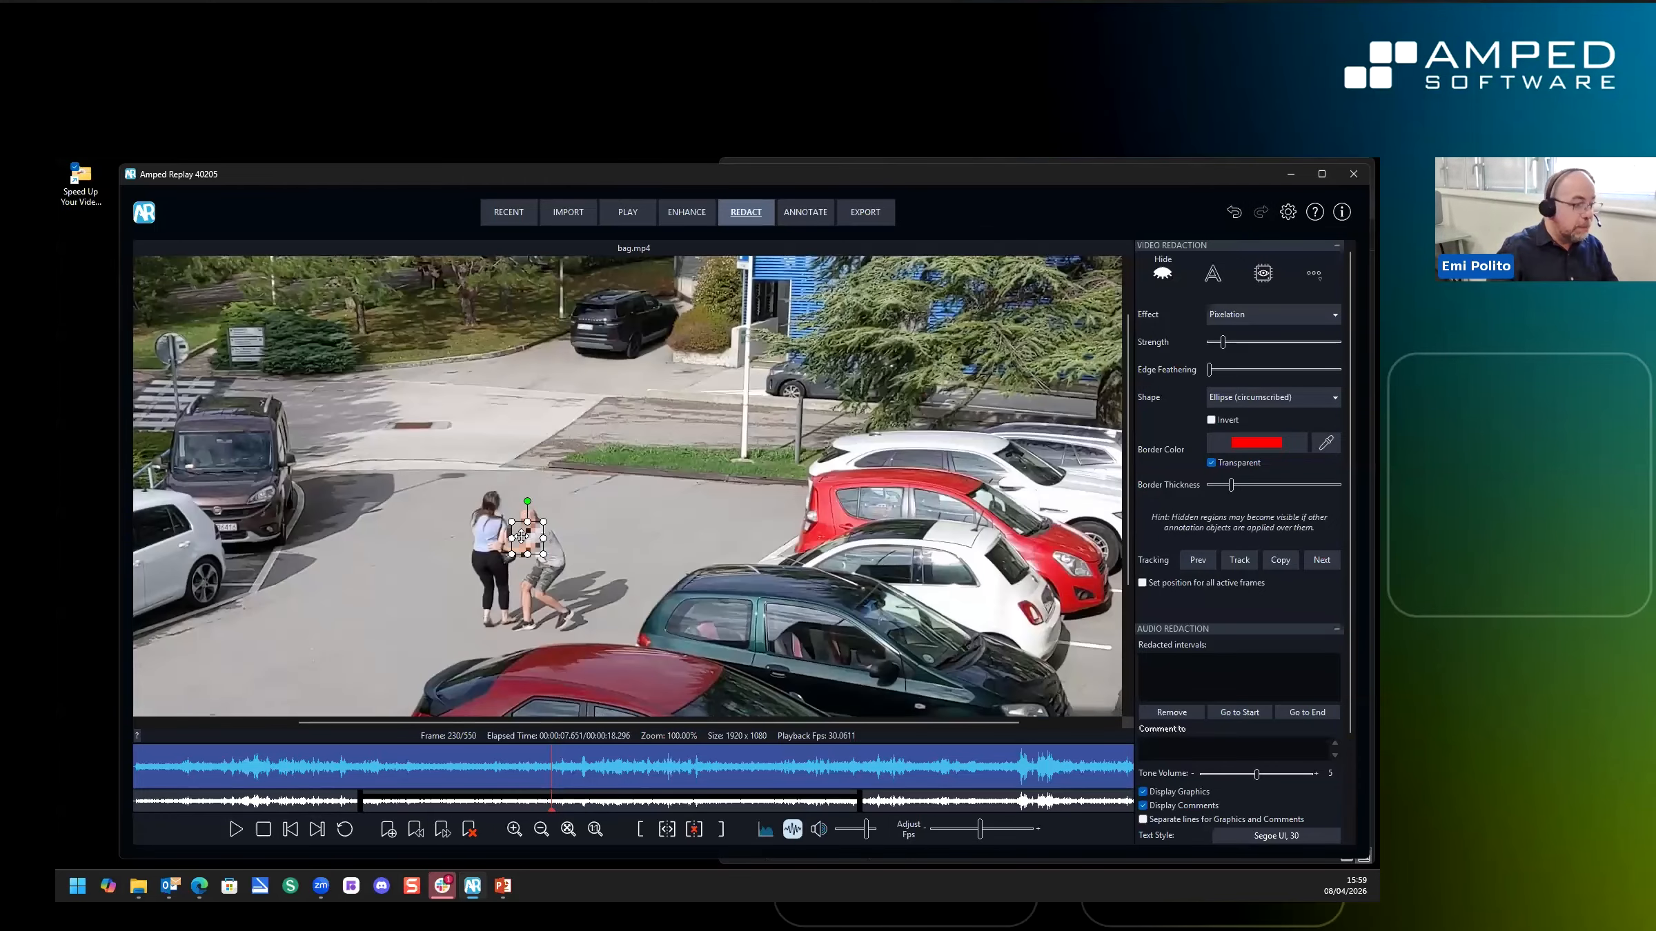
{"action": "scroll", "coordinate": [521, 535], "scroll_direction": "up", "scroll_amount": 3}
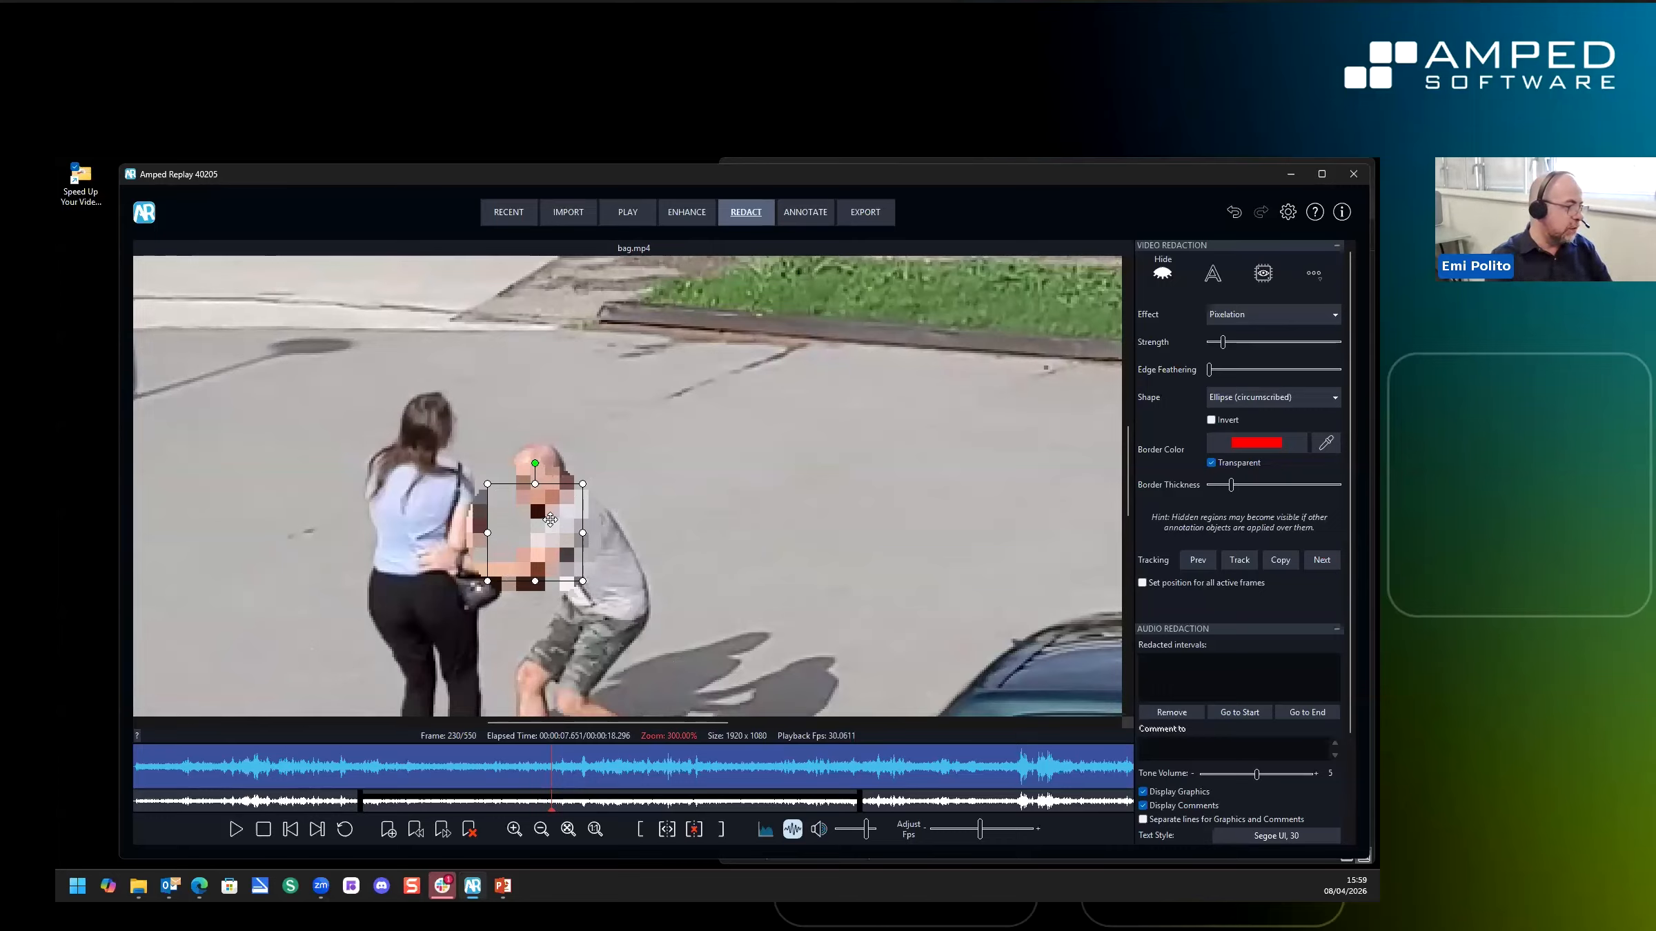
{"action": "key", "text": "Delete"}
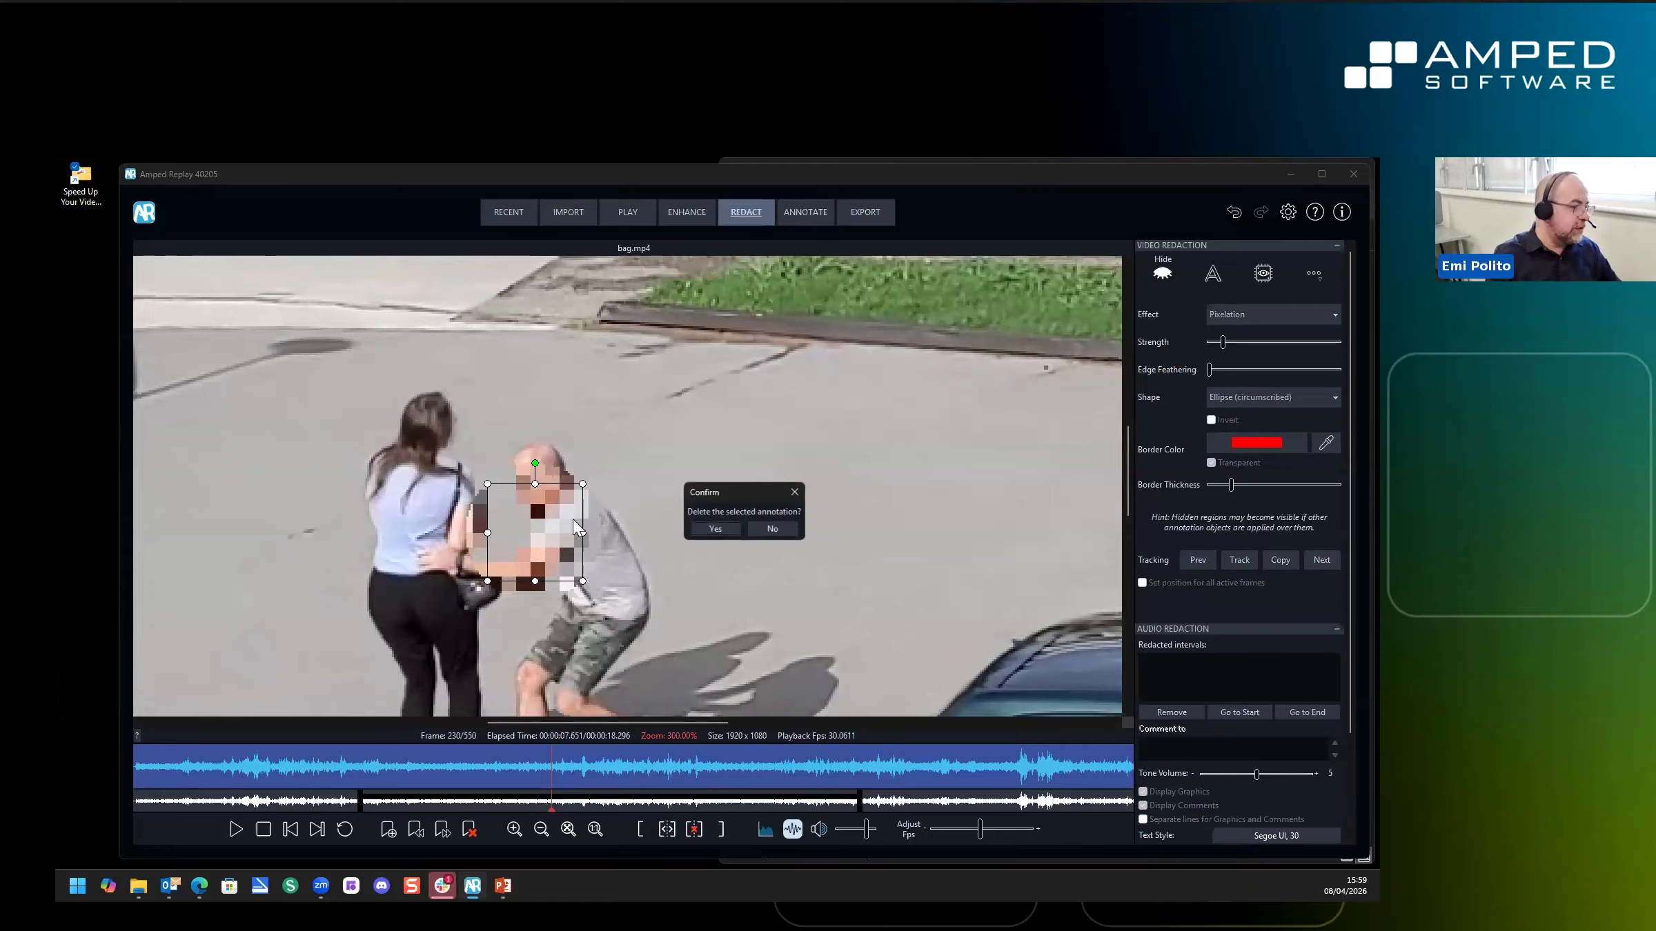
{"action": "left_click", "coordinate": [729, 529]}
{"action": "scroll", "coordinate": [717, 540], "scroll_direction": "down", "scroll_amount": 3}
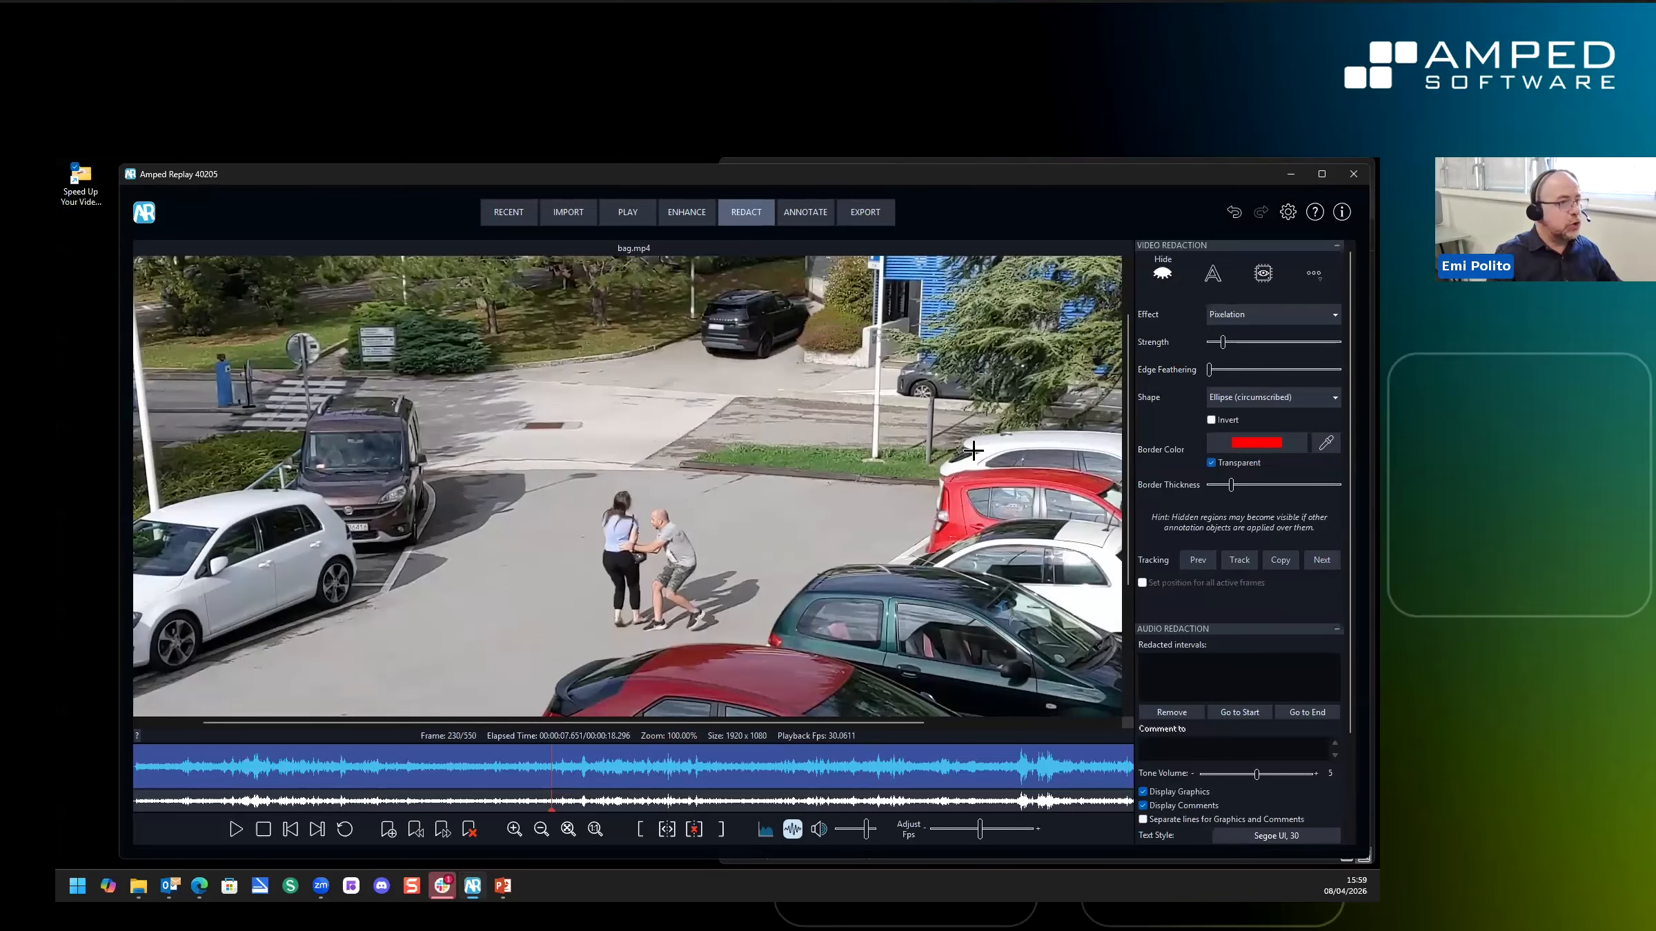
Run Assisted Redaction on heads with labels added
{"action": "left_click", "coordinate": [1263, 274]}
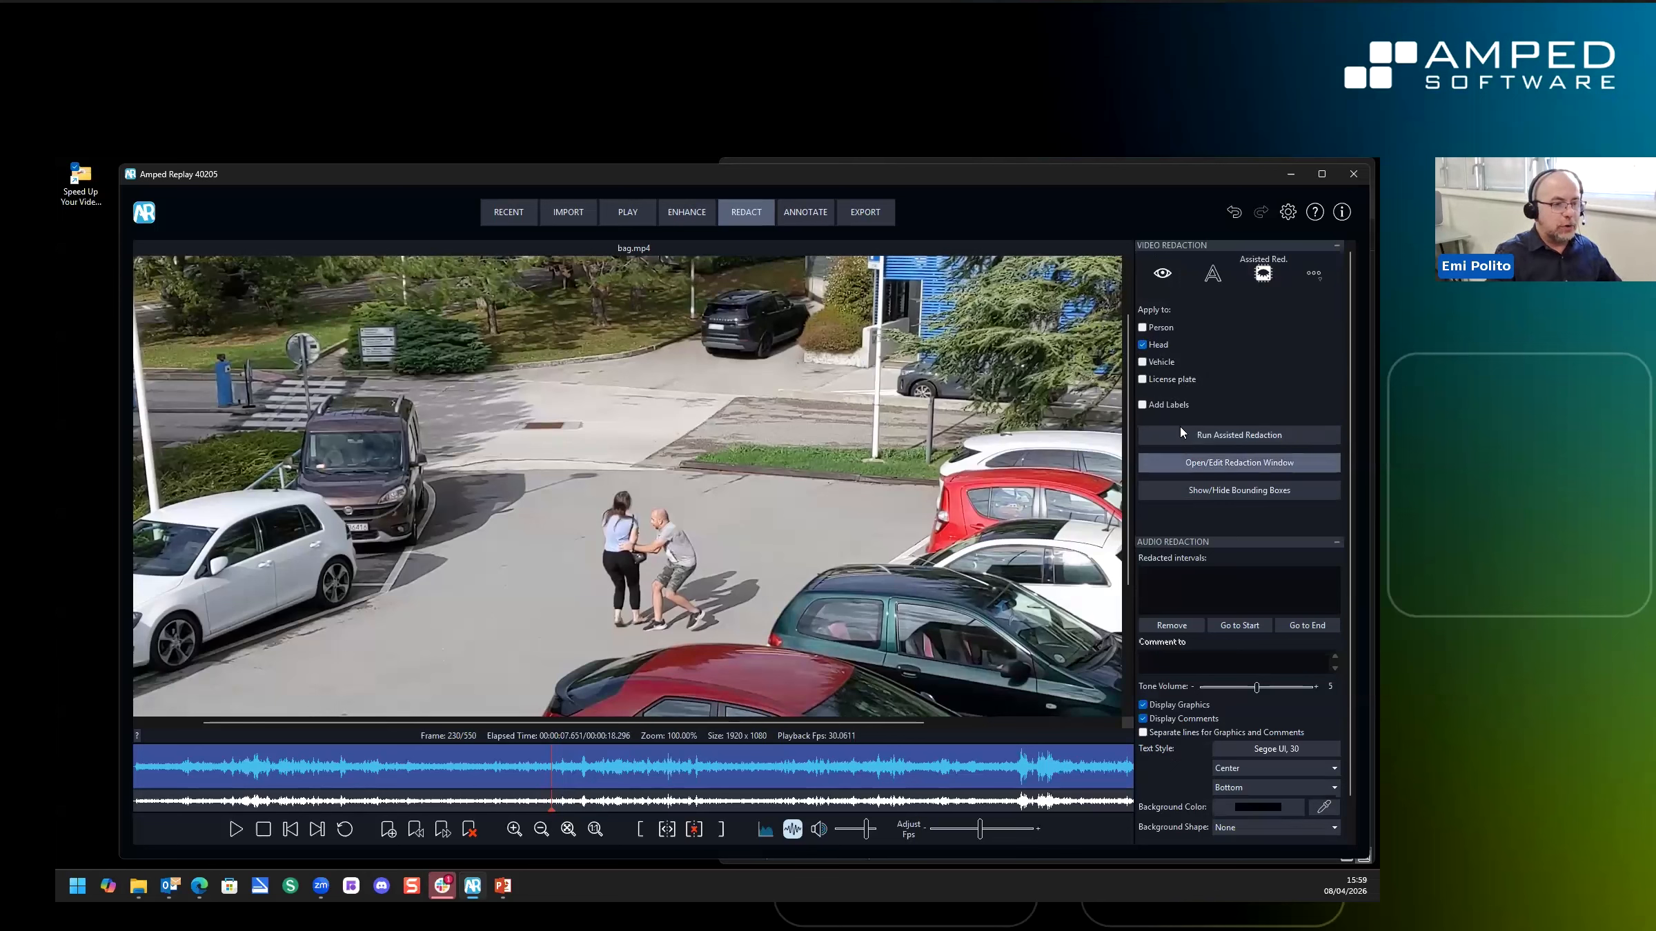
{"action": "left_click", "coordinate": [1142, 406]}
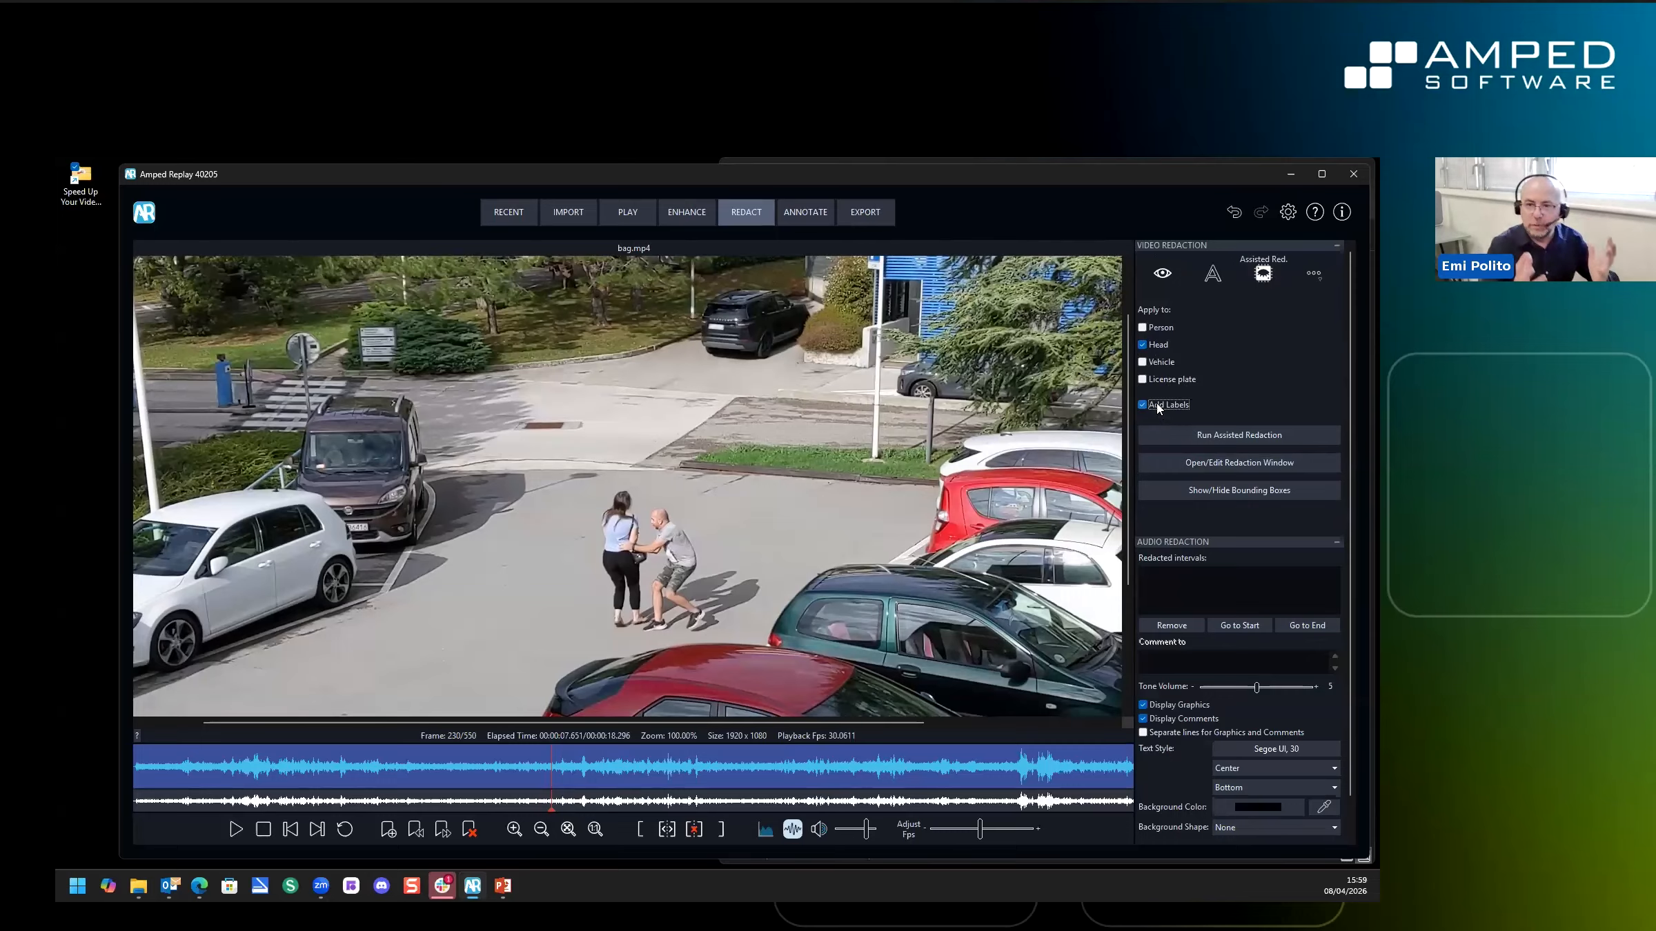
{"action": "left_click", "coordinate": [1188, 438]}
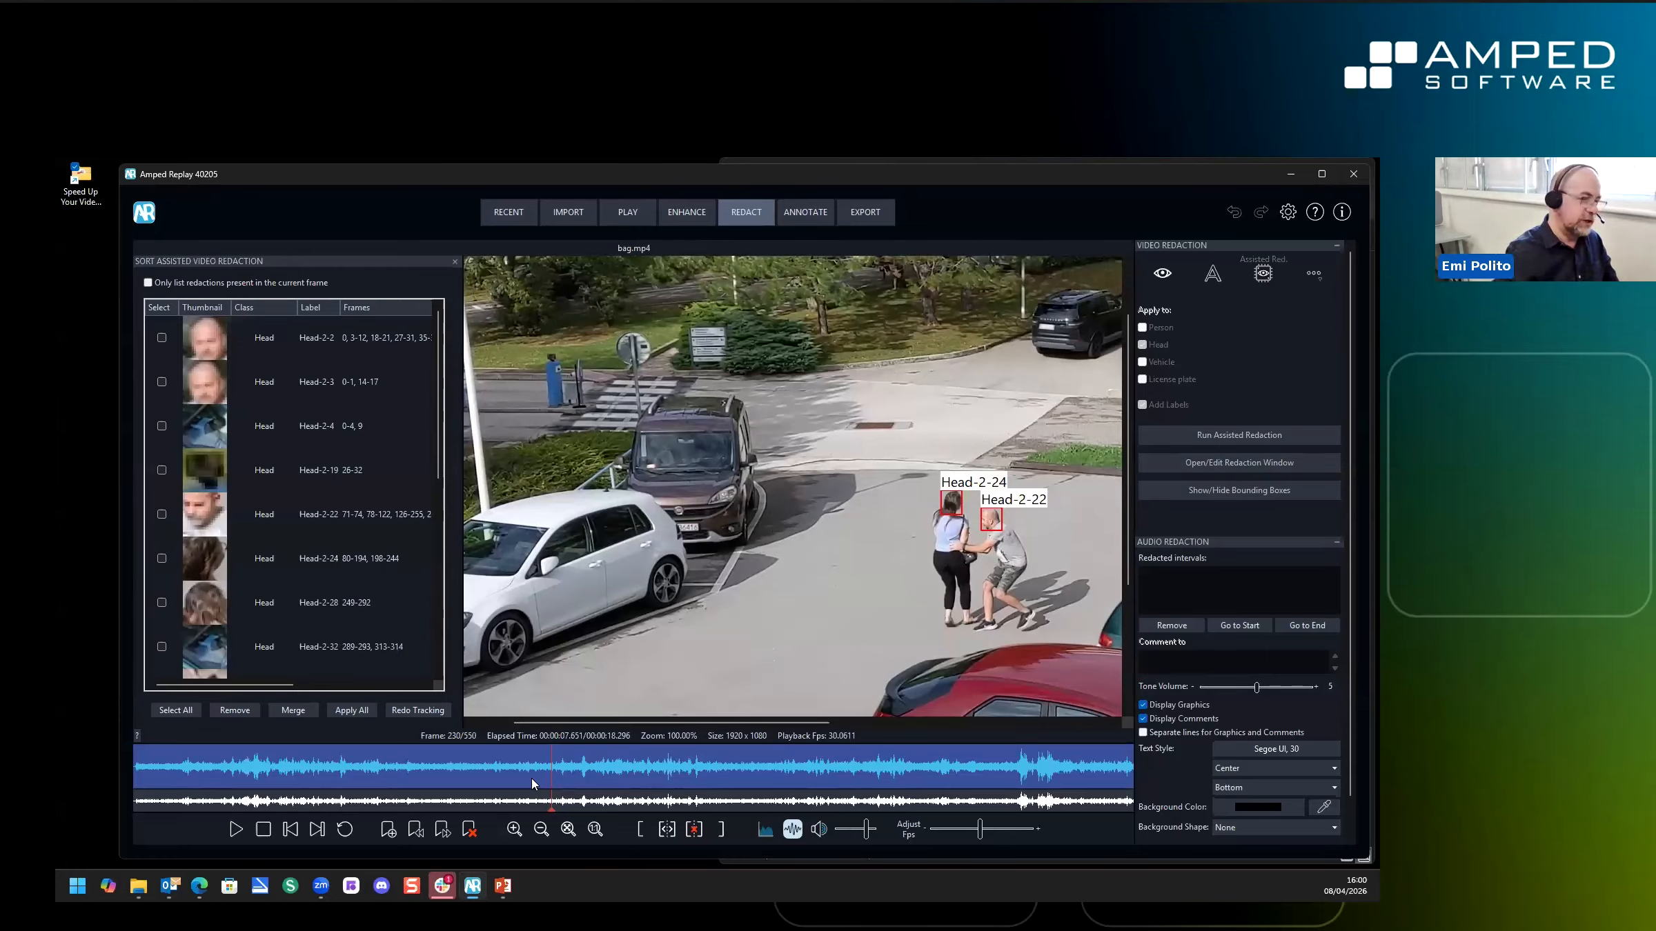
Scrub through the footage to frames 155 and 370 to review the labelled head detections
{"action": "left_click", "coordinate": [326, 771]}
{"action": "left_click_drag", "start_coordinate": [340, 774], "coordinate": [414, 782]}
{"action": "scroll", "coordinate": [868, 641], "scroll_direction": "down", "scroll_amount": 1}
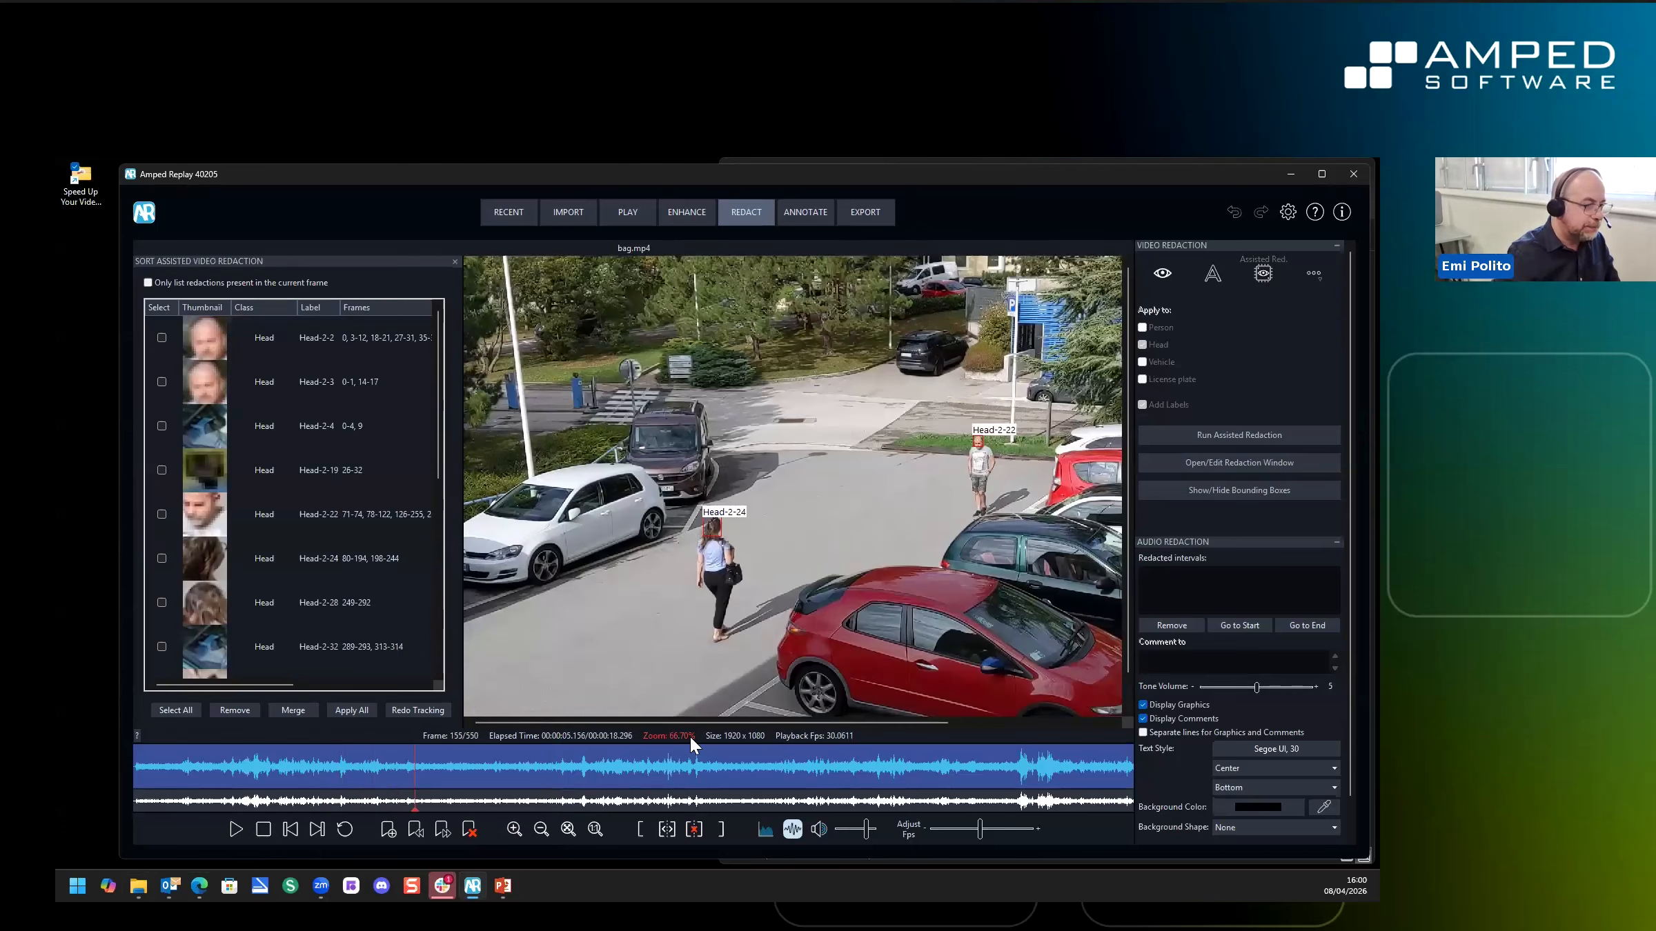
{"action": "left_click_drag", "start_coordinate": [540, 781], "coordinate": [806, 776]}
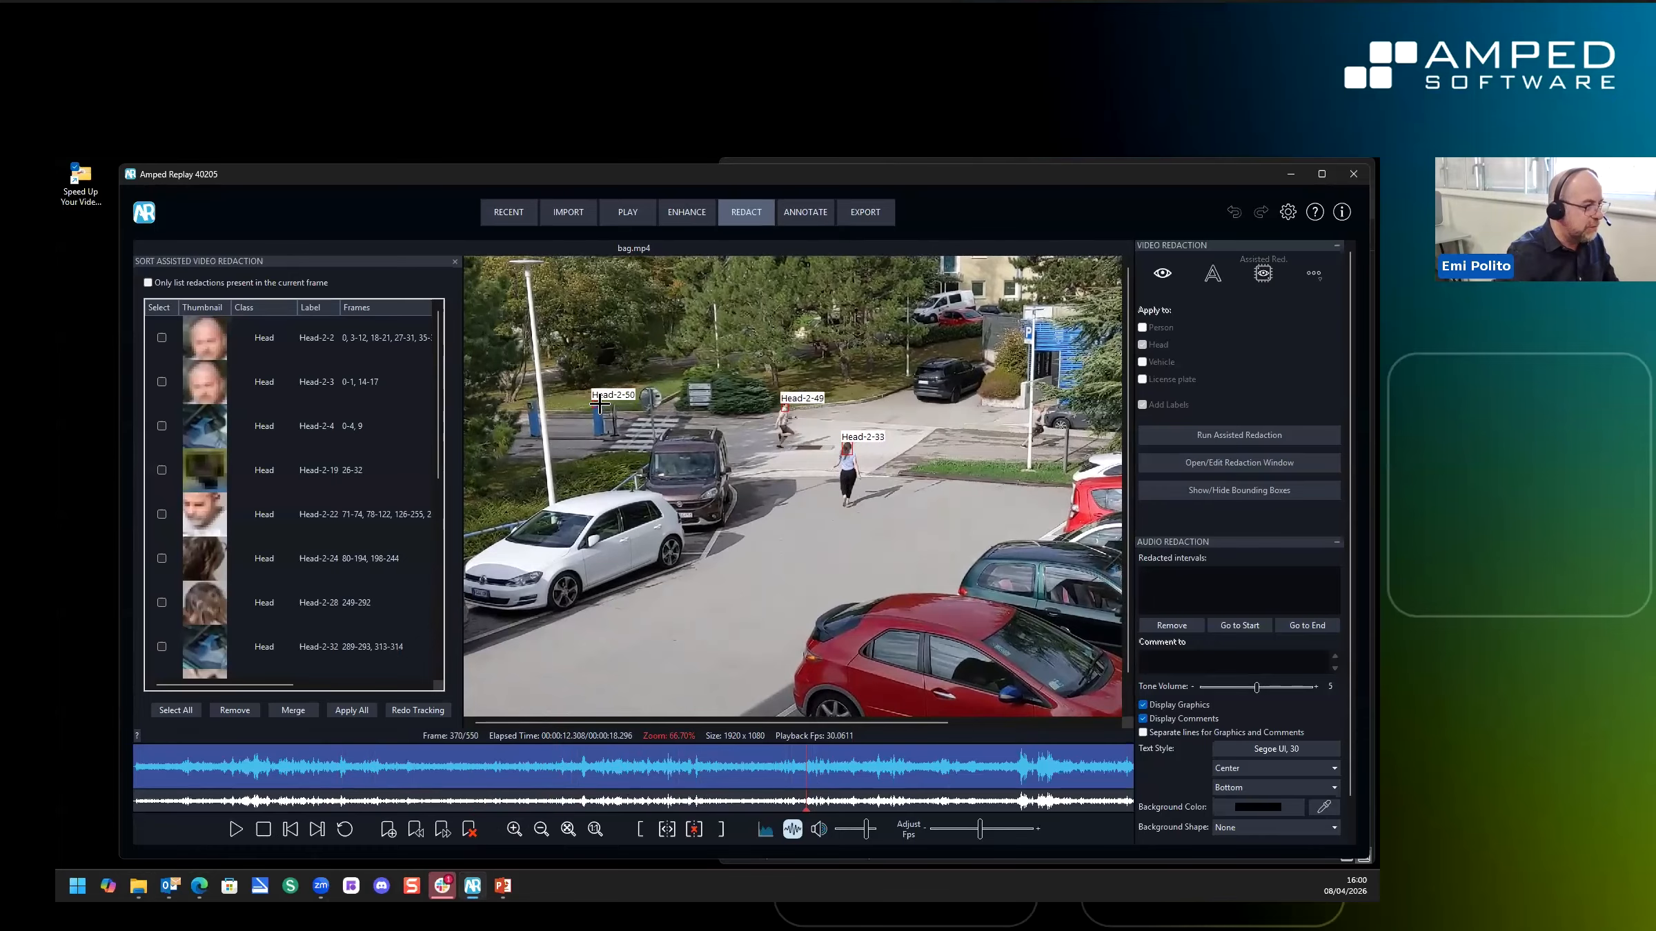
Examine the Head-2-50 detection at frame 370 up close to judge whether it marks a real head
{"action": "scroll", "coordinate": [599, 402], "scroll_direction": "up", "scroll_amount": 5}
{"action": "scroll", "coordinate": [598, 402], "scroll_direction": "up", "scroll_amount": 3}
{"action": "scroll", "coordinate": [580, 403], "scroll_direction": "down", "scroll_amount": 1}
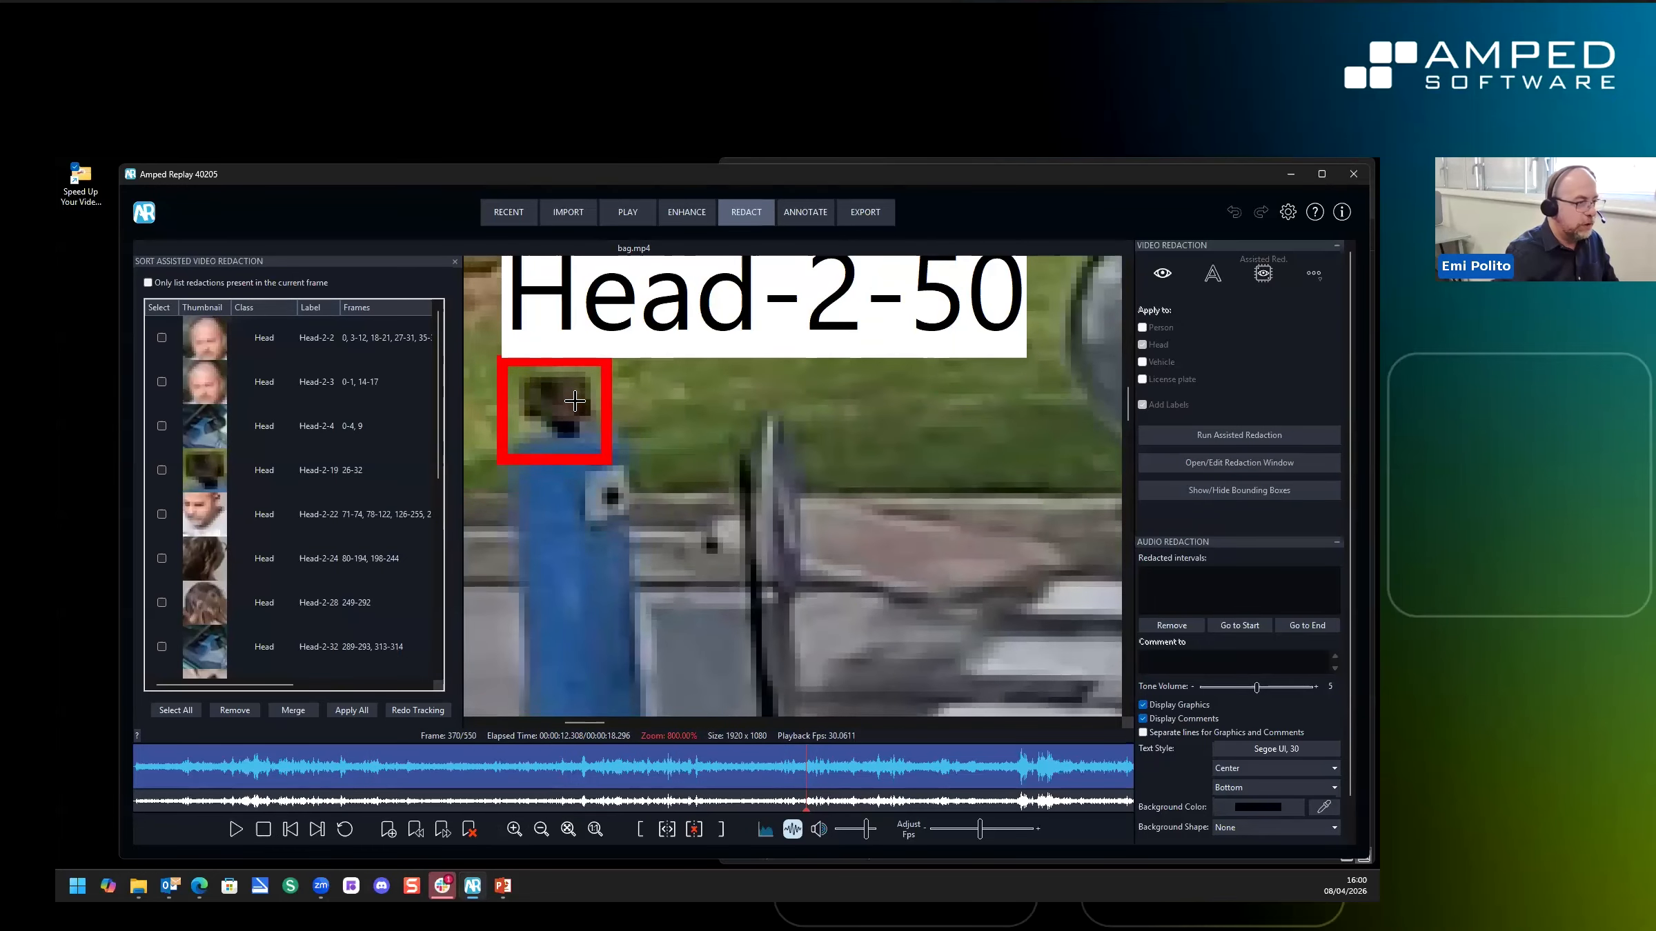
{"action": "scroll", "coordinate": [575, 402], "scroll_direction": "down", "scroll_amount": 3}
{"action": "scroll", "coordinate": [574, 402], "scroll_direction": "up", "scroll_amount": 2}
{"action": "scroll", "coordinate": [574, 402], "scroll_direction": "down", "scroll_amount": 2}
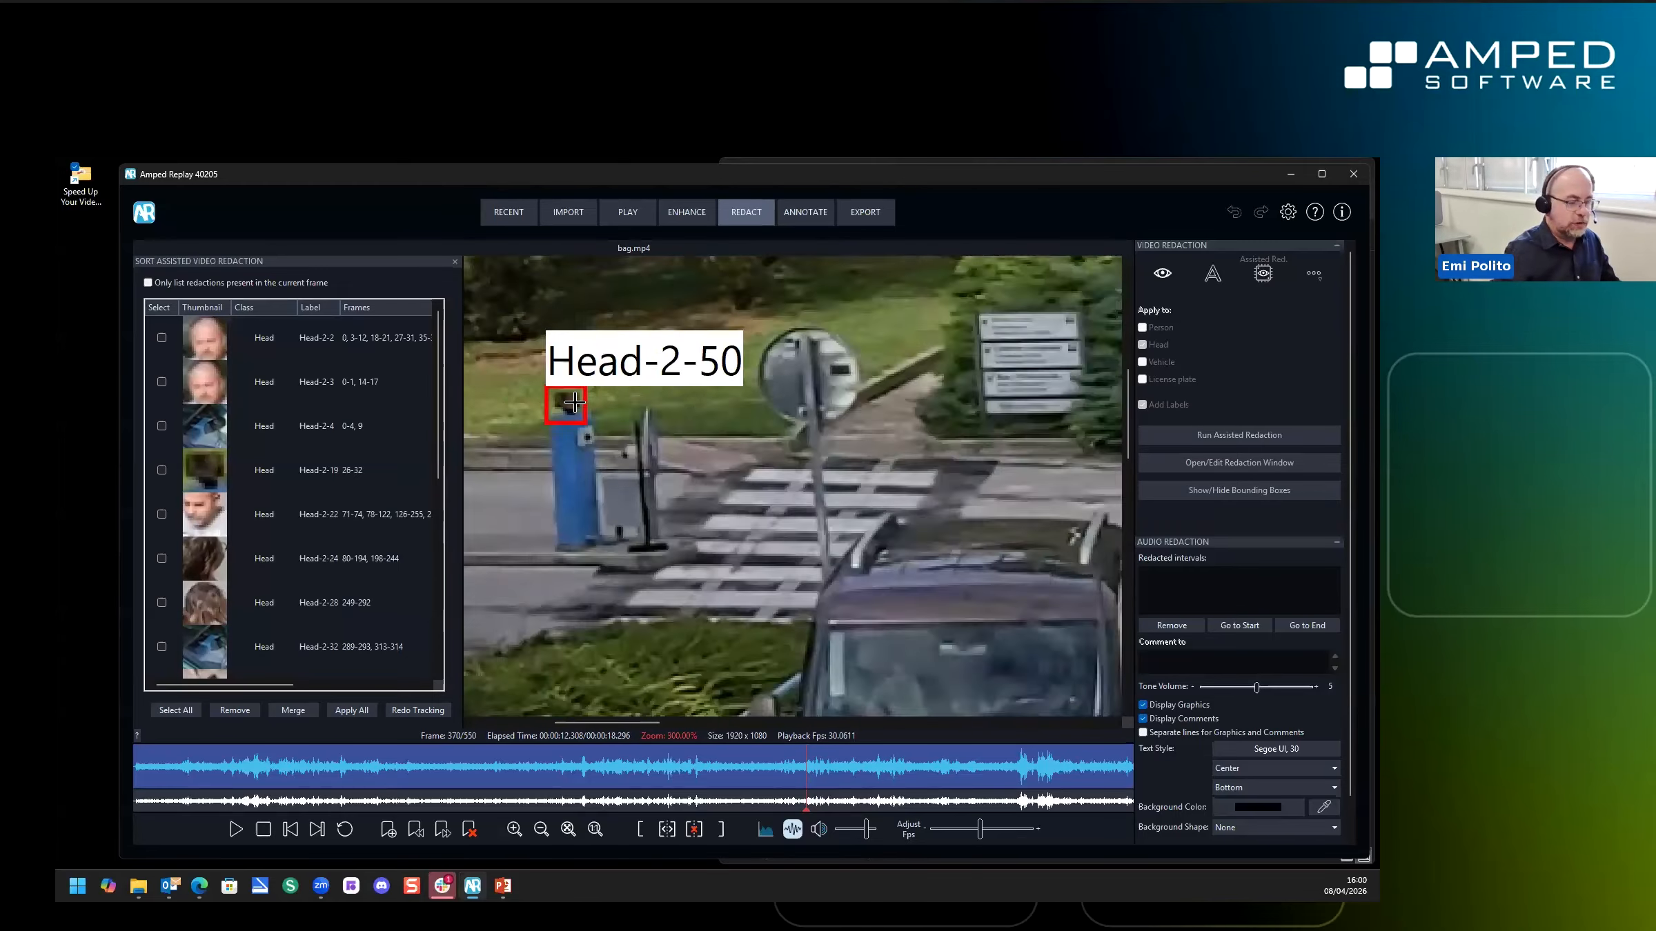
{"action": "scroll", "coordinate": [574, 403], "scroll_direction": "down", "scroll_amount": 1}
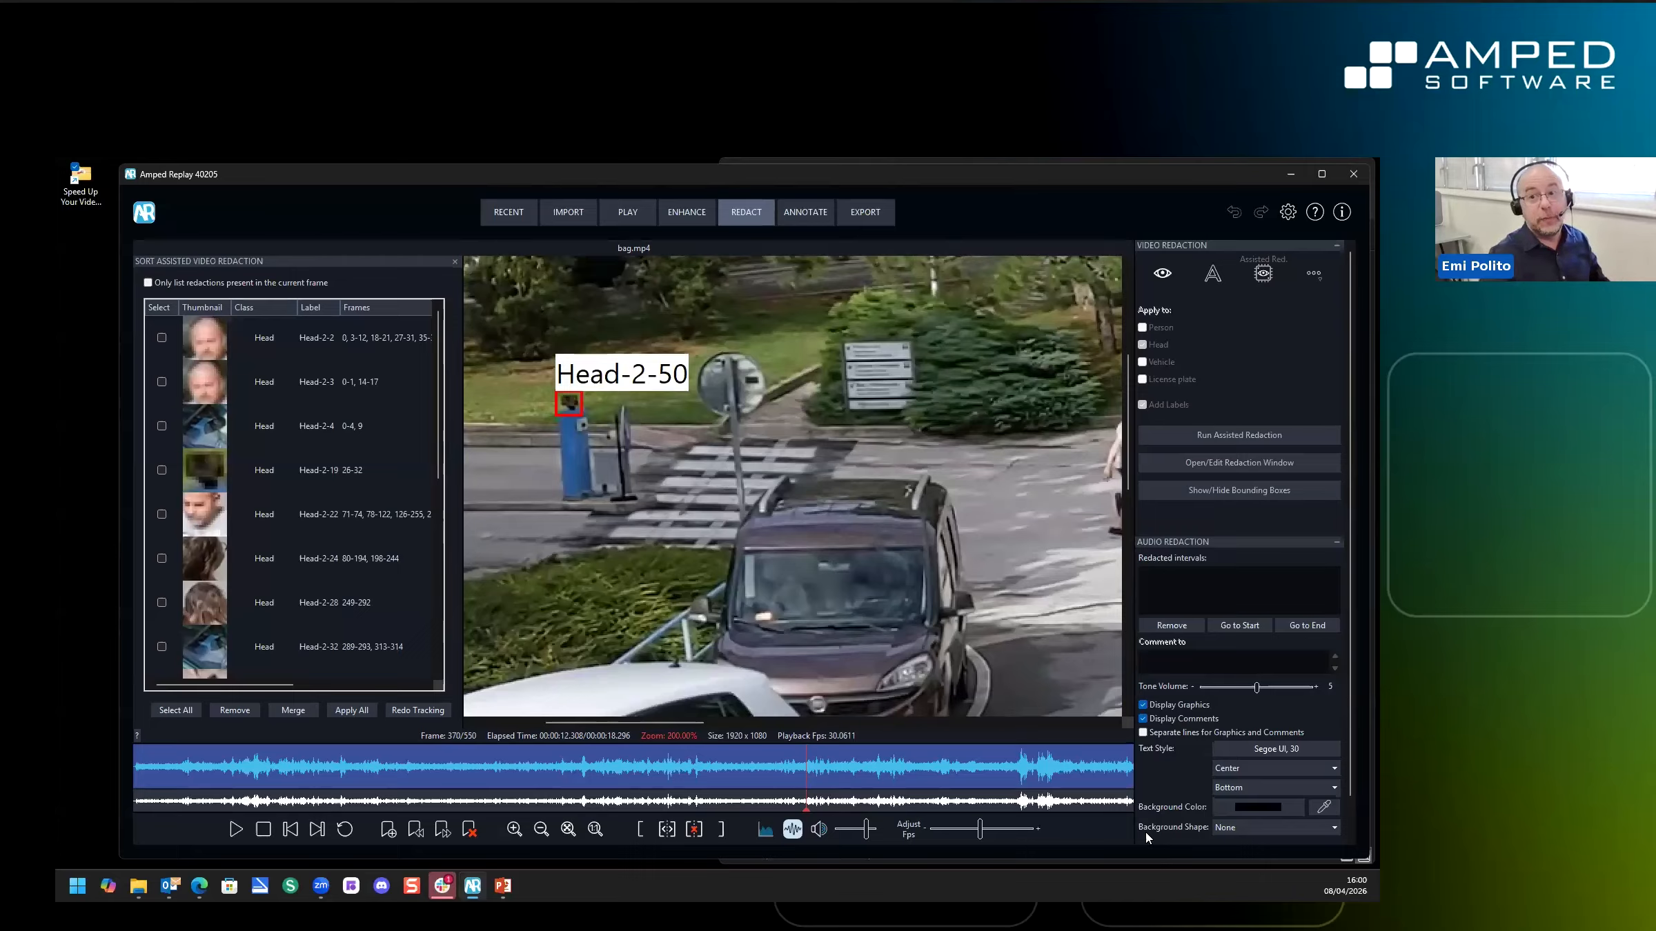
{"action": "scroll", "coordinate": [898, 631], "scroll_direction": "down", "scroll_amount": 3}
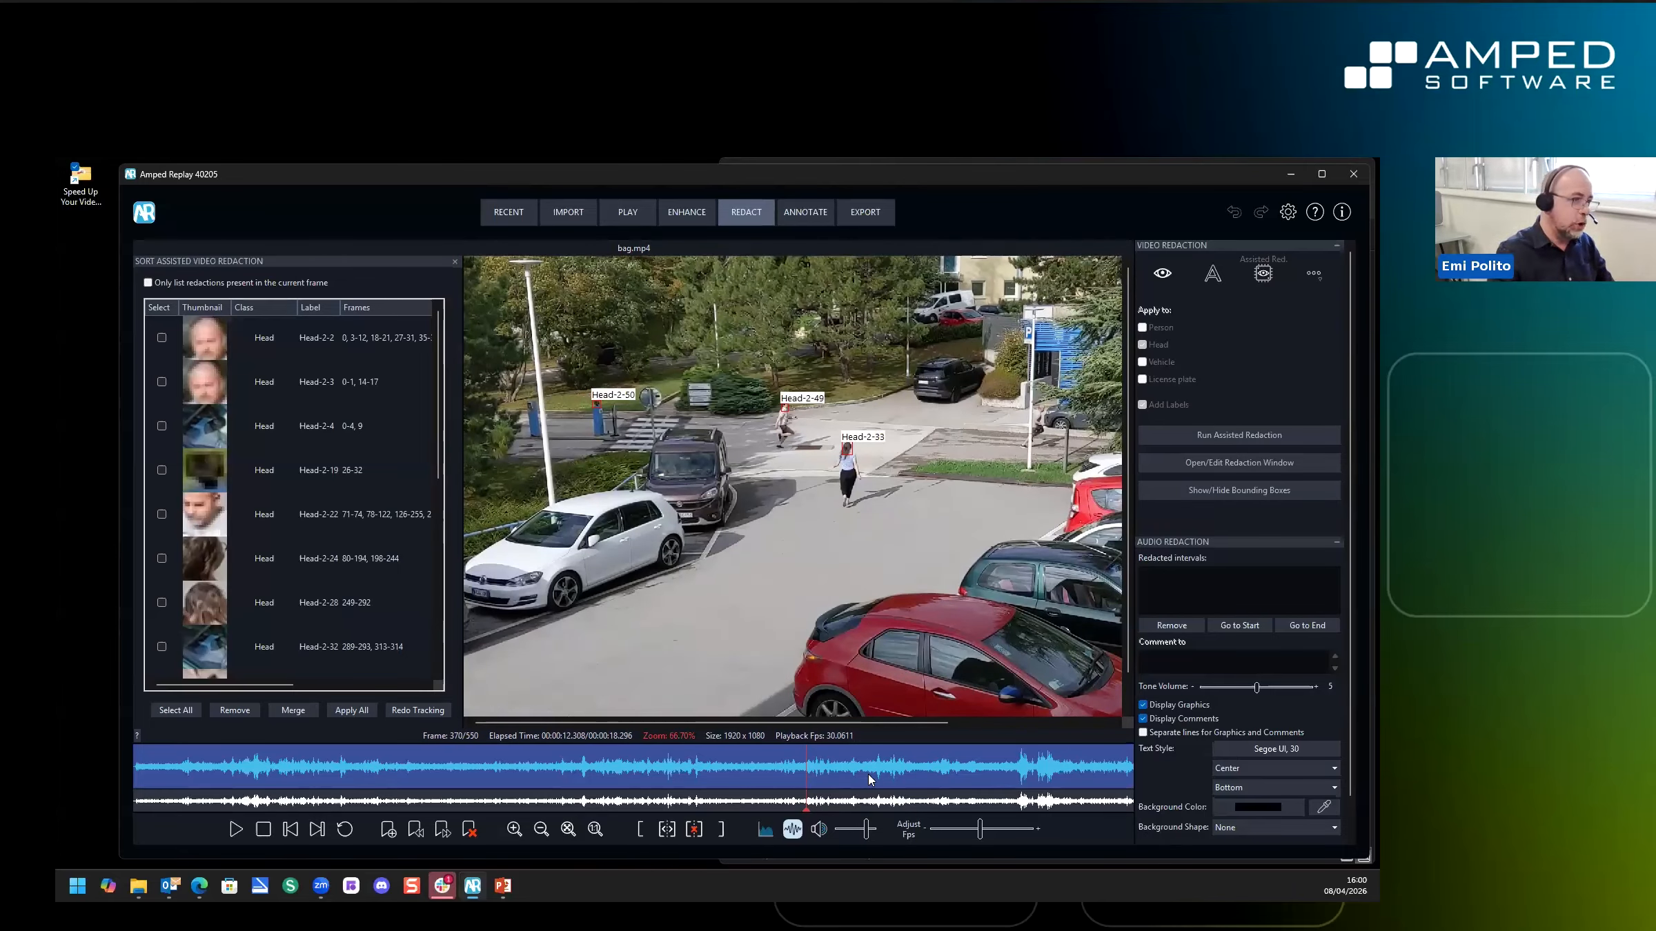
Check the labelled head detections at frames 393 and 343 against the redaction list thumbnails
{"action": "left_click", "coordinate": [844, 771]}
{"action": "left_click_drag", "start_coordinate": [844, 771], "coordinate": [848, 771]}
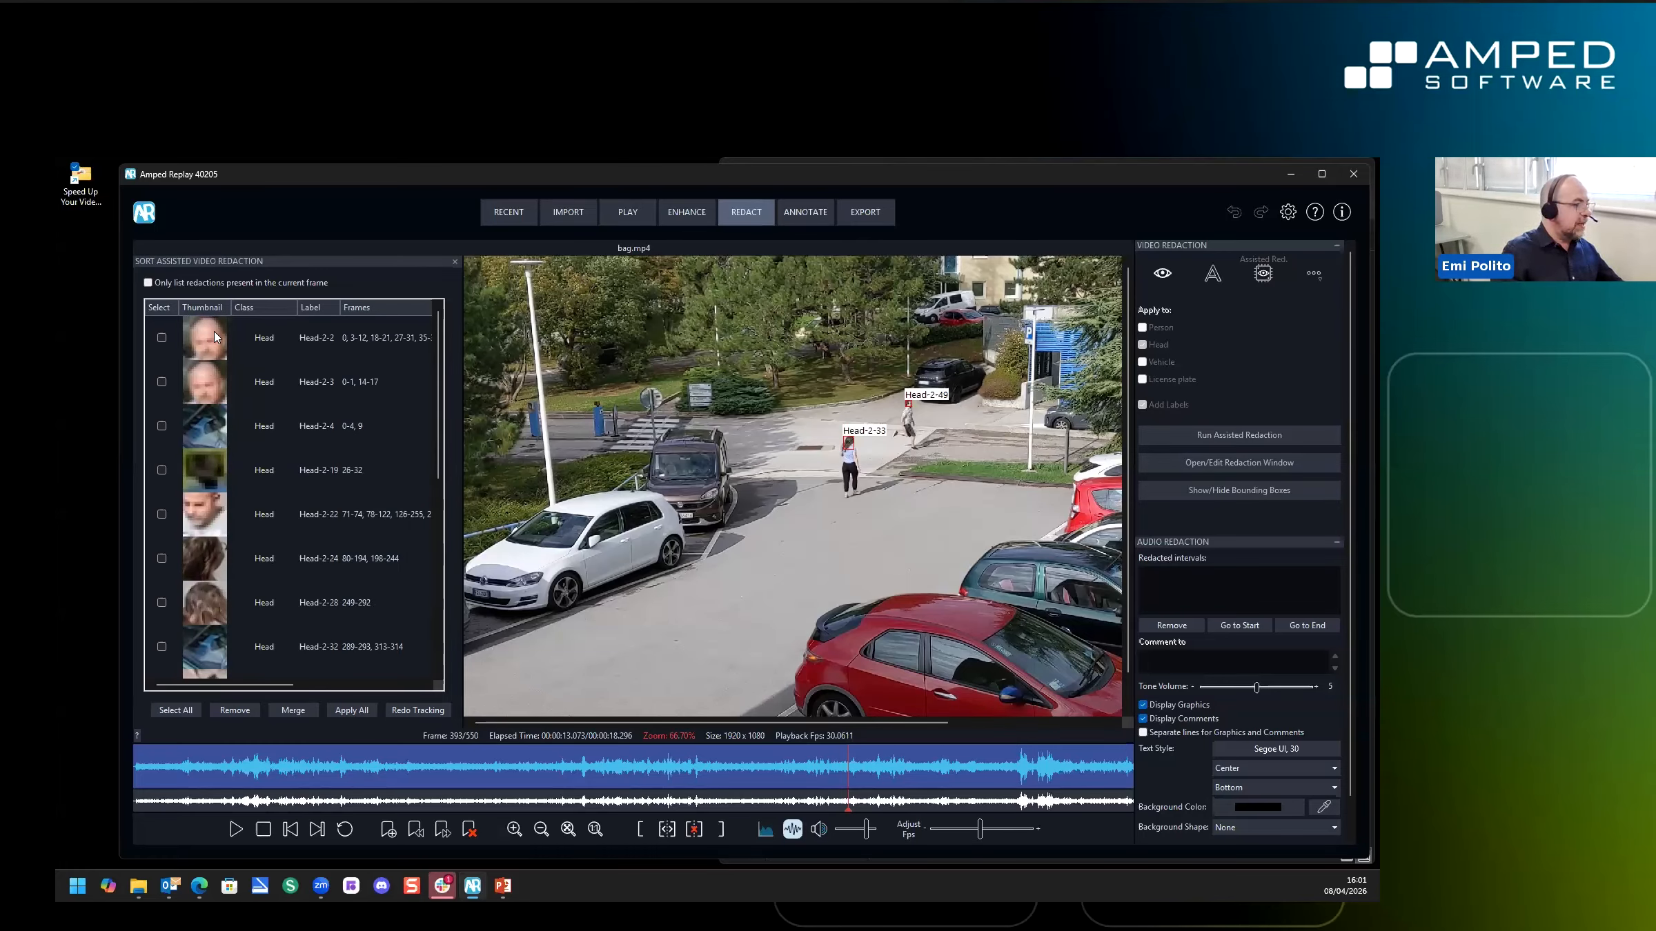
{"action": "key", "text": "ctrl"}
{"action": "key", "text": "ctrl"}
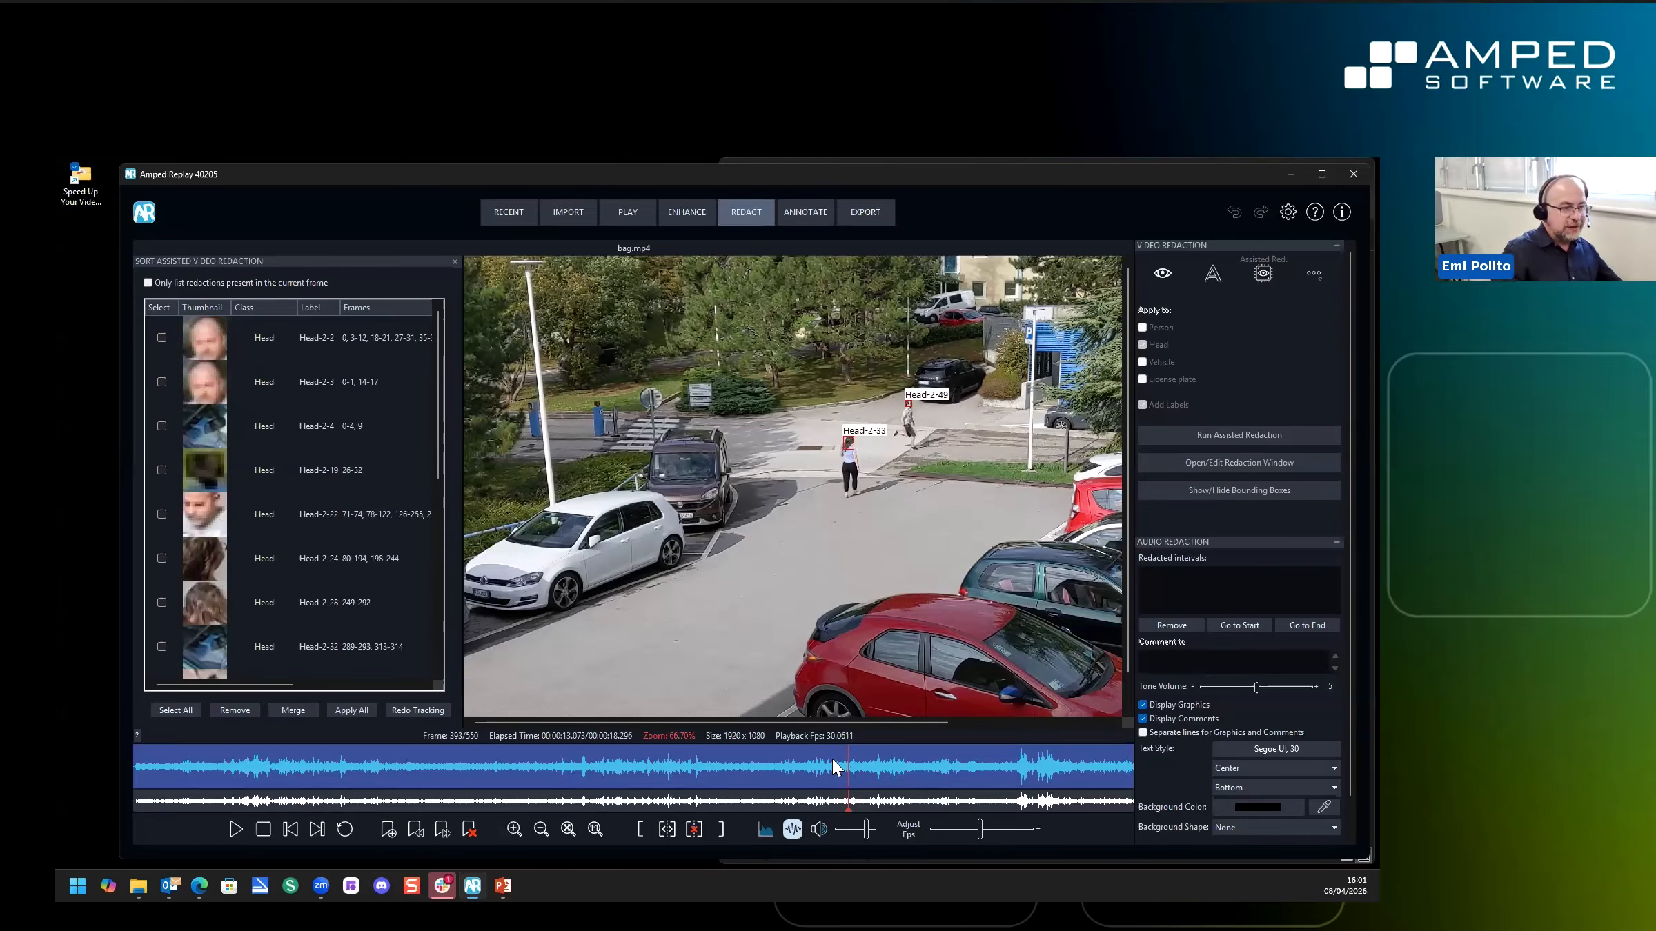
{"action": "left_click", "coordinate": [759, 753]}
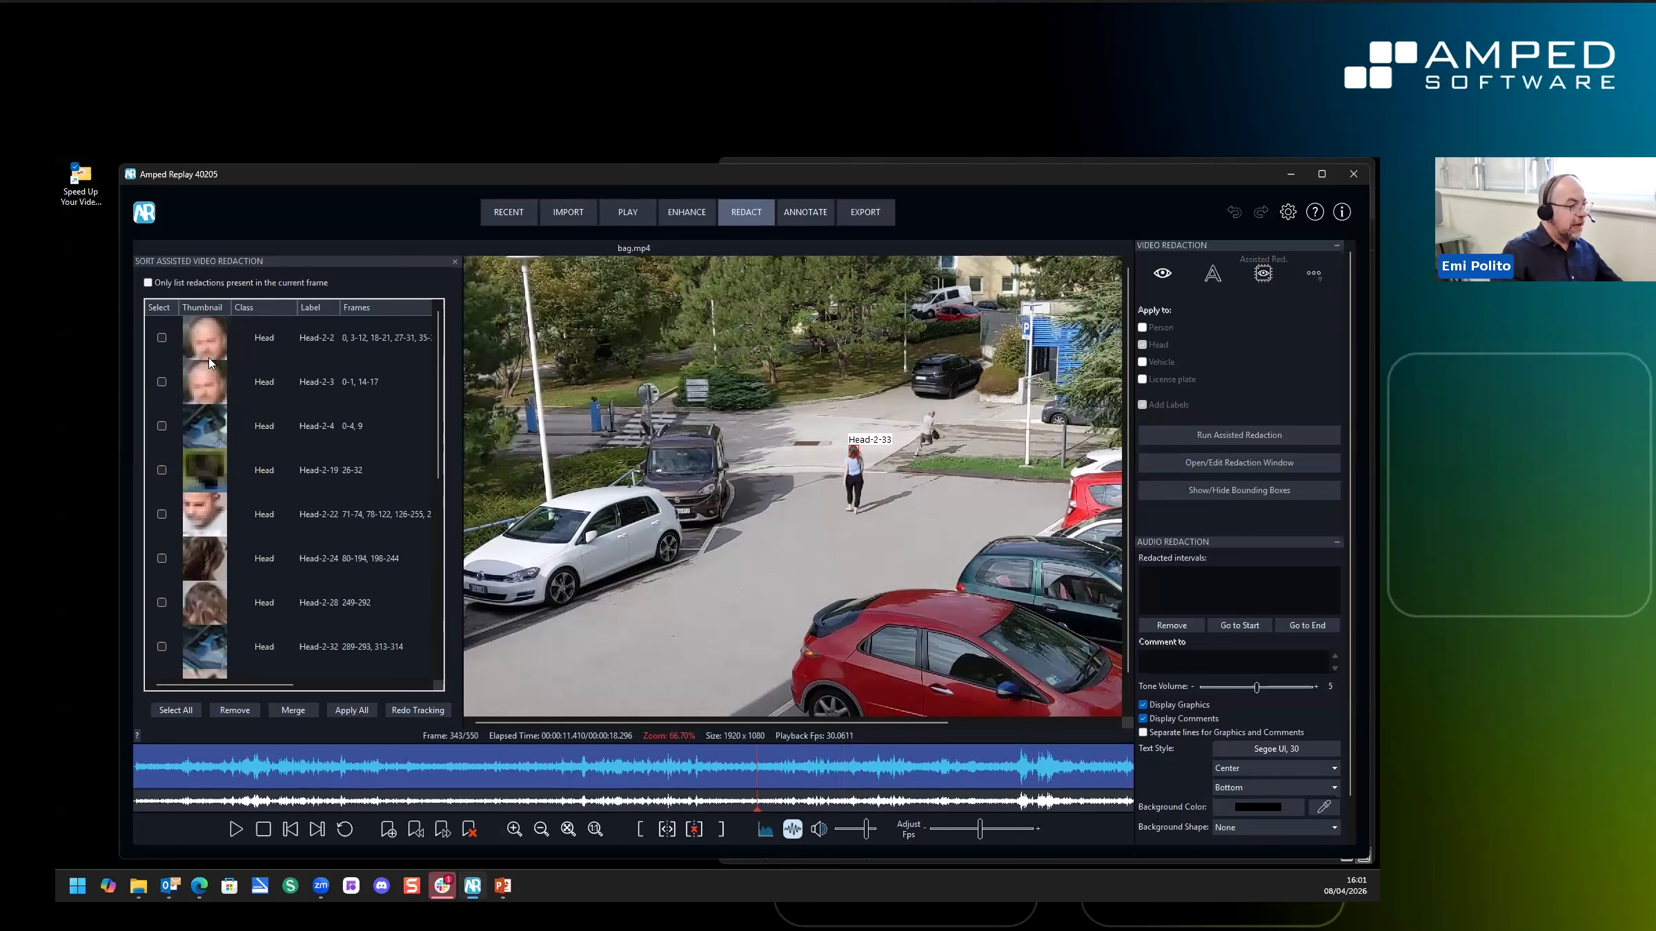
{"action": "key", "text": "ctrl"}
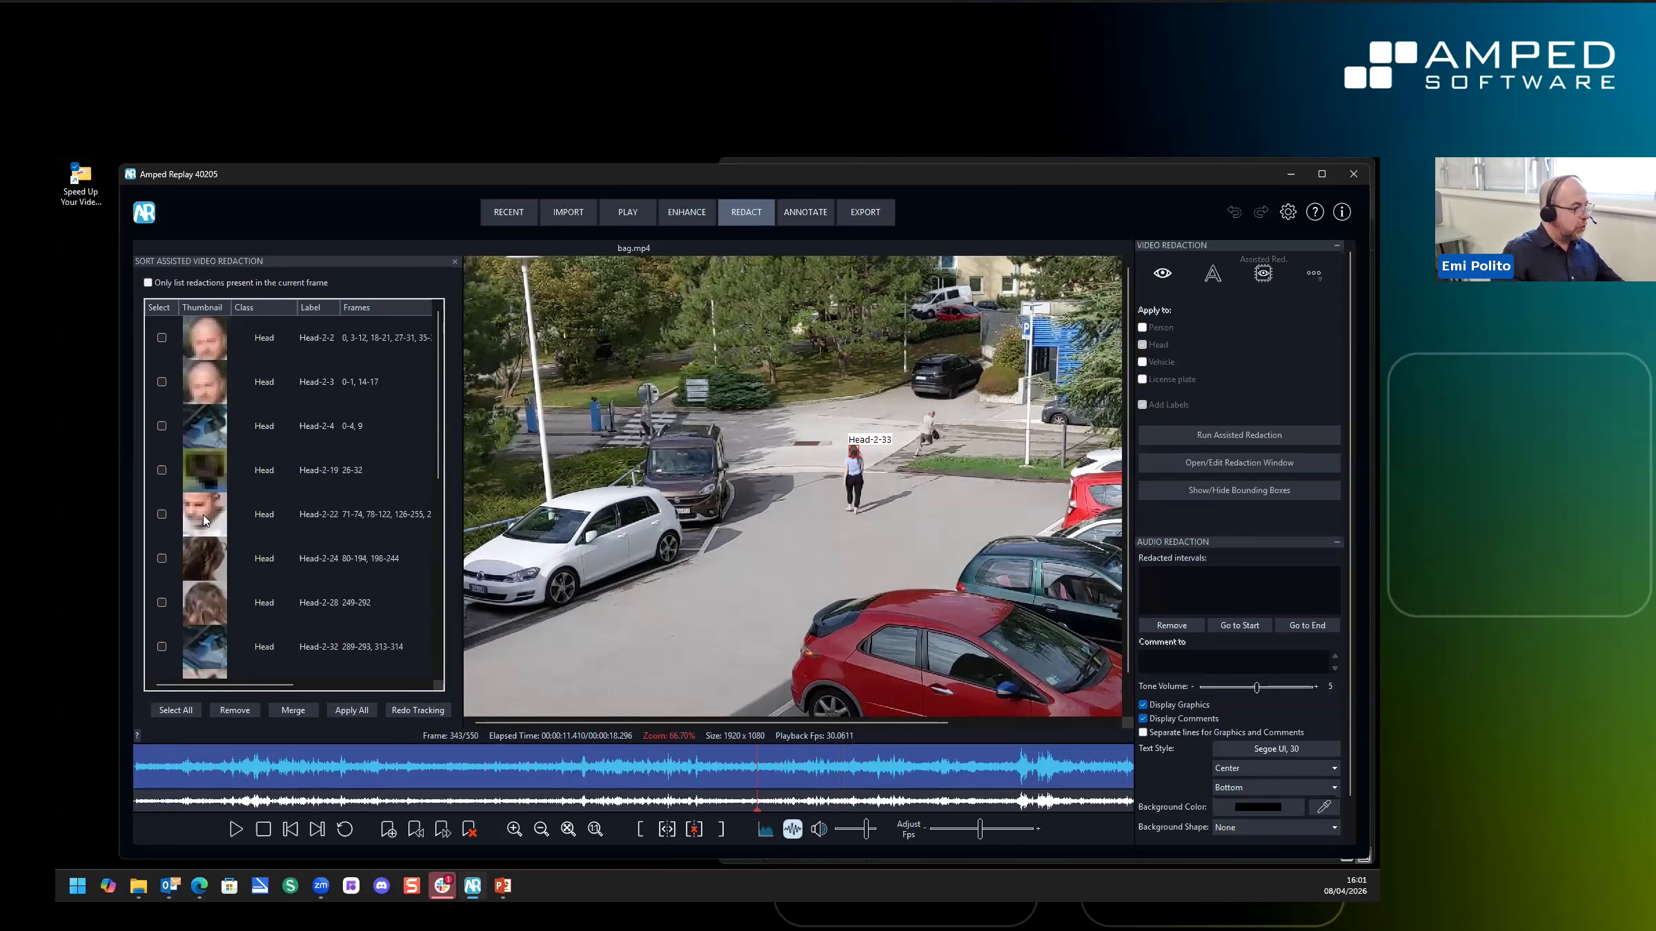
Jump to the Head-2-45 redaction from the list and examine its detection up close in the video
{"action": "scroll", "coordinate": [205, 524], "scroll_direction": "down", "scroll_amount": 4}
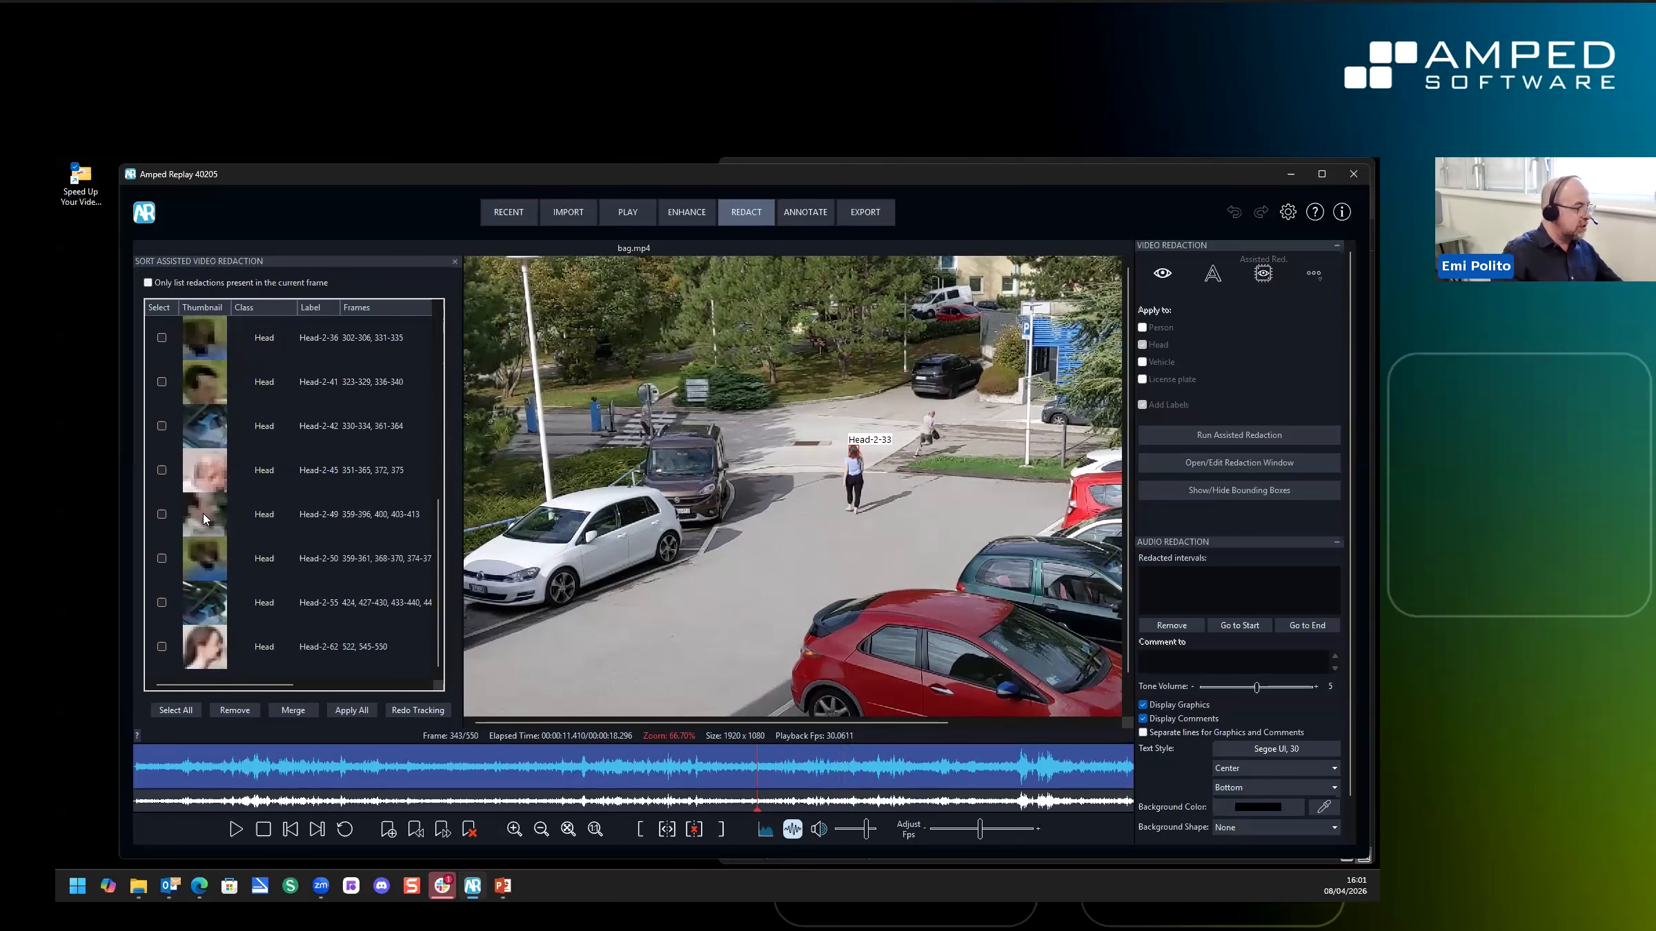
{"action": "left_click", "coordinate": [204, 476]}
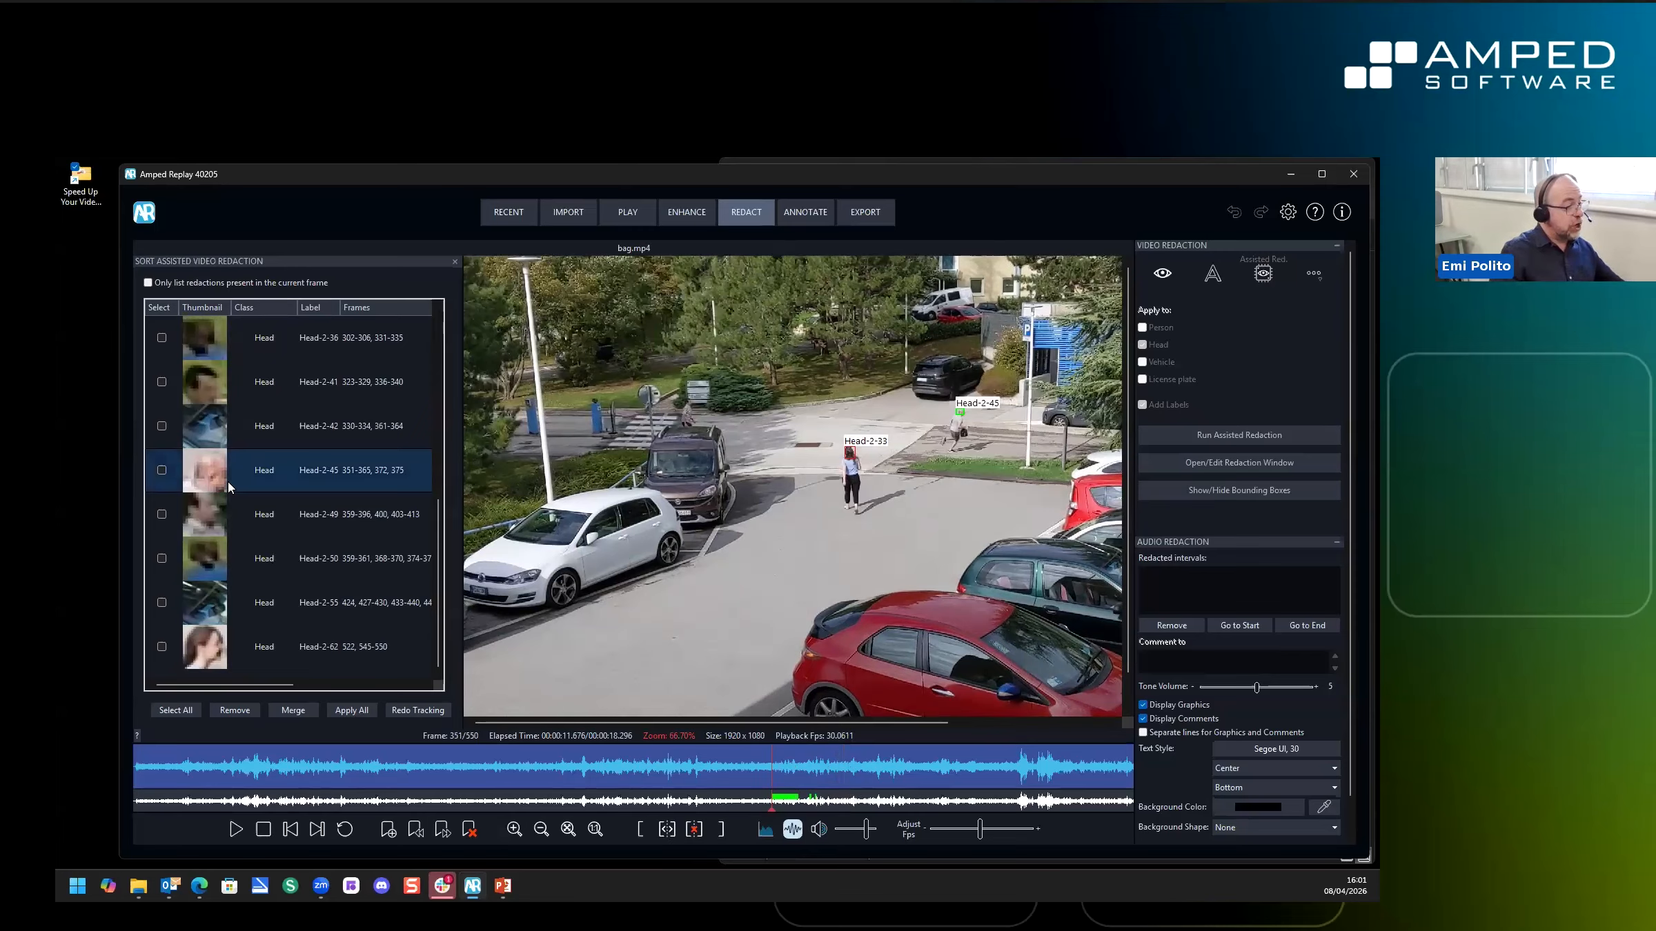
{"action": "left_click", "coordinate": [220, 481]}
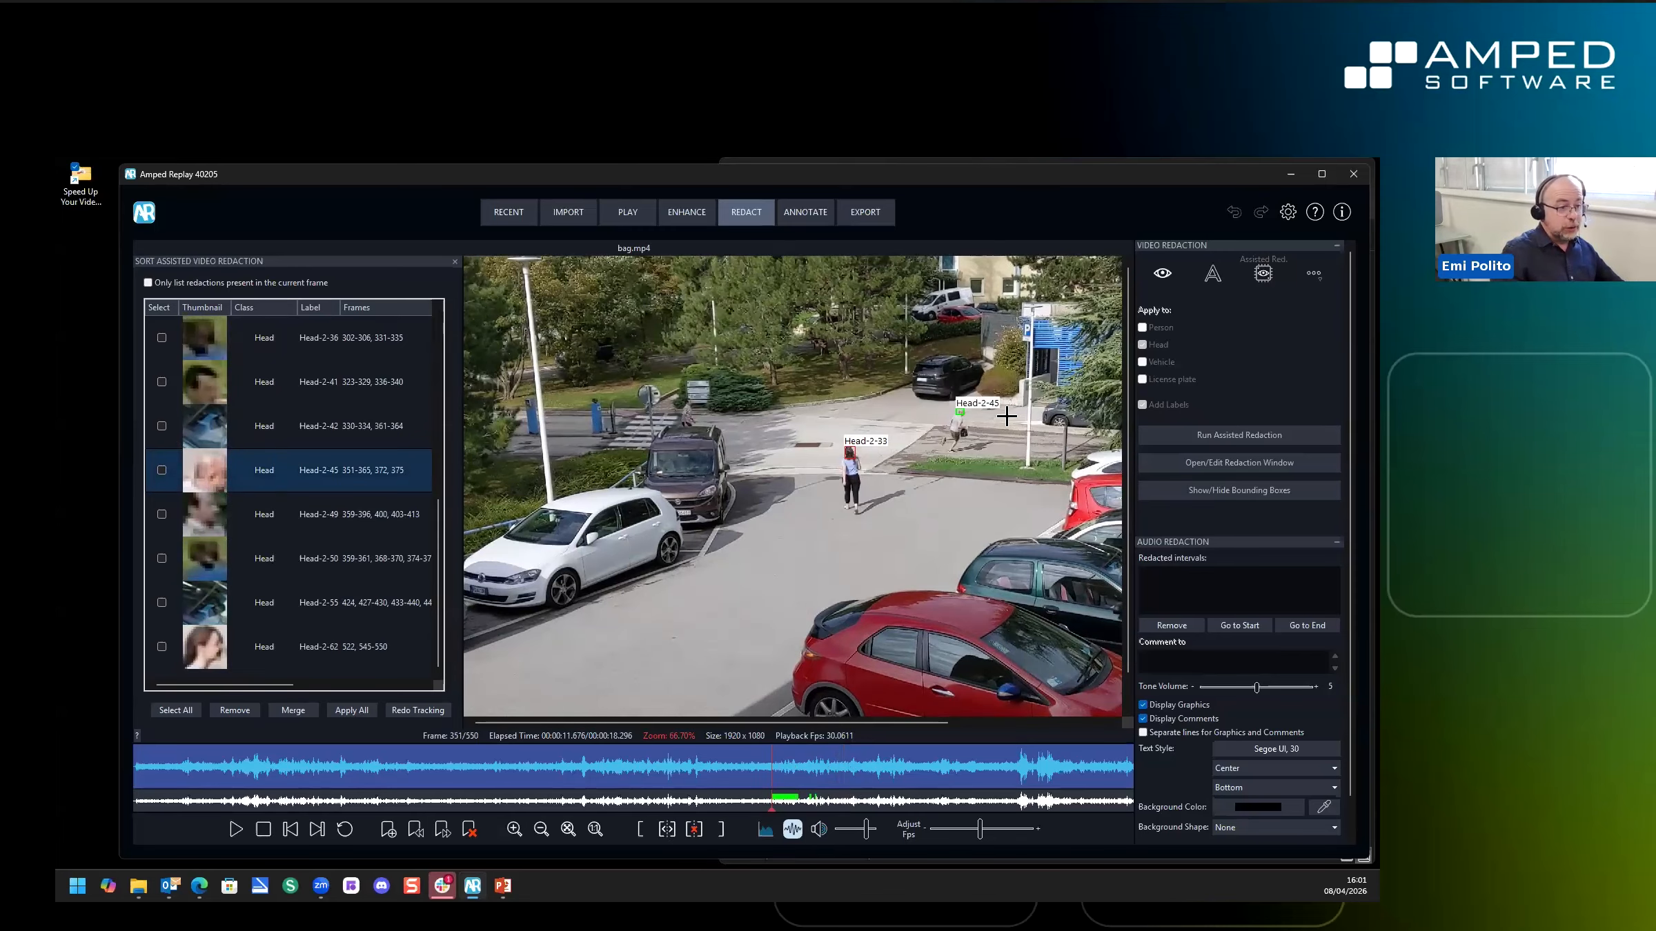
{"action": "scroll", "coordinate": [993, 414], "scroll_direction": "up", "scroll_amount": 5}
{"action": "scroll", "coordinate": [776, 458], "scroll_direction": "up", "scroll_amount": 5}
{"action": "scroll", "coordinate": [776, 463], "scroll_direction": "down", "scroll_amount": 4}
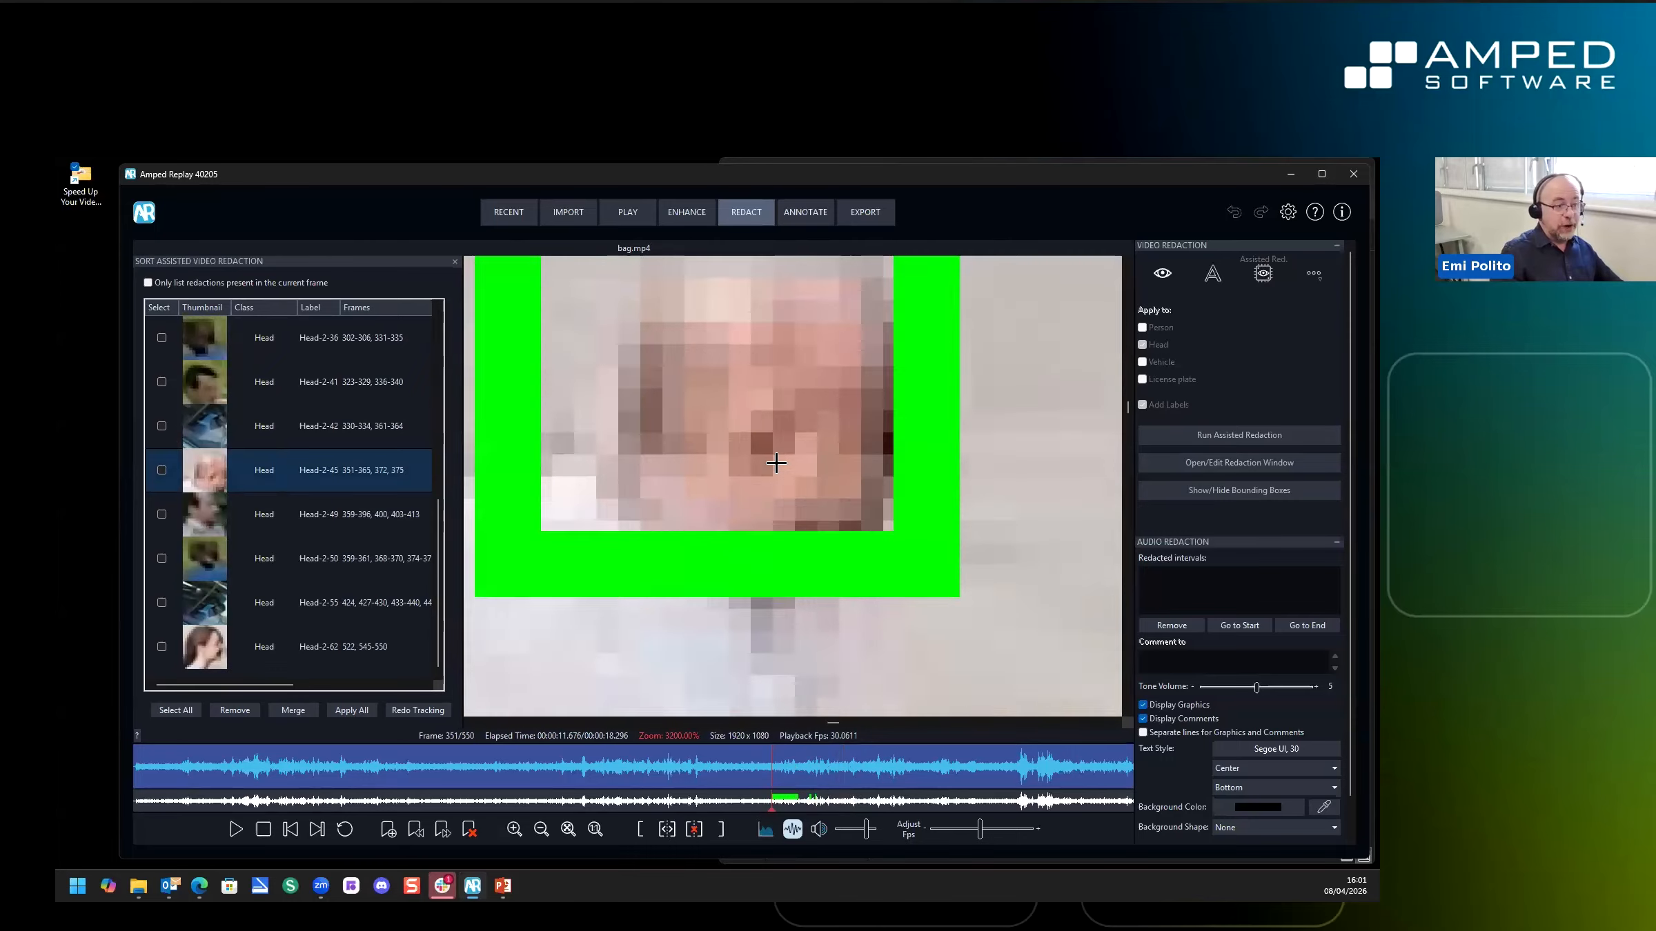
{"action": "scroll", "coordinate": [776, 463], "scroll_direction": "down", "scroll_amount": 6}
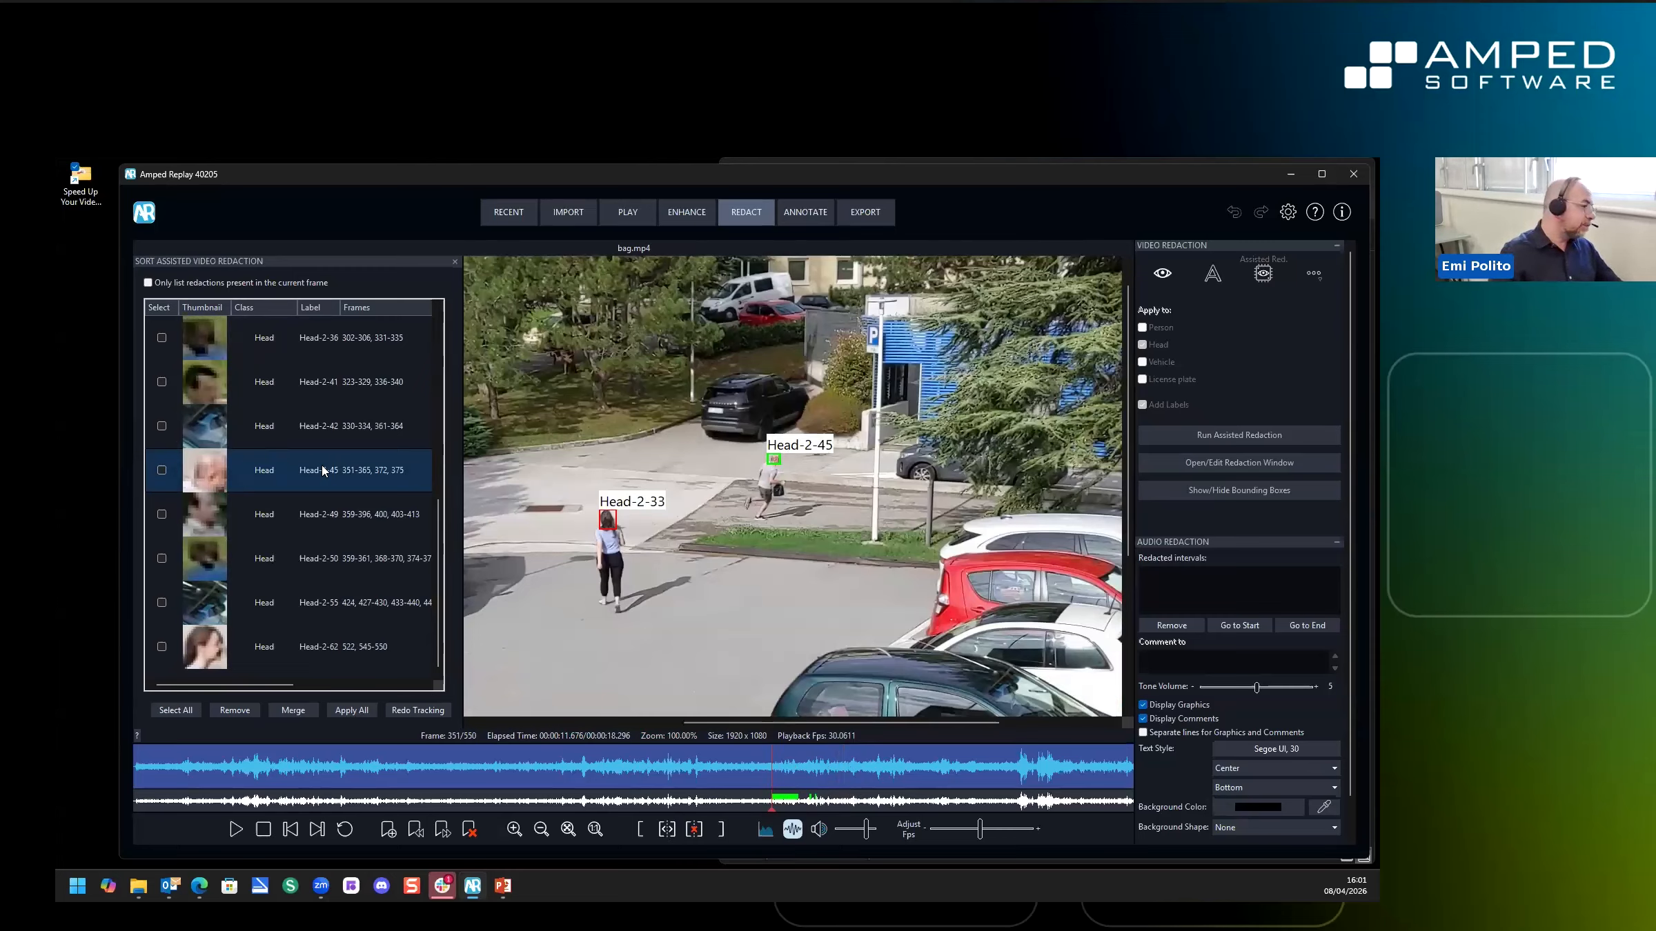
Merge the man's head detections Head-2-2, Head-2-3 and Head-2-22 into one redaction
{"action": "scroll", "coordinate": [251, 534], "scroll_direction": "up", "scroll_amount": 5}
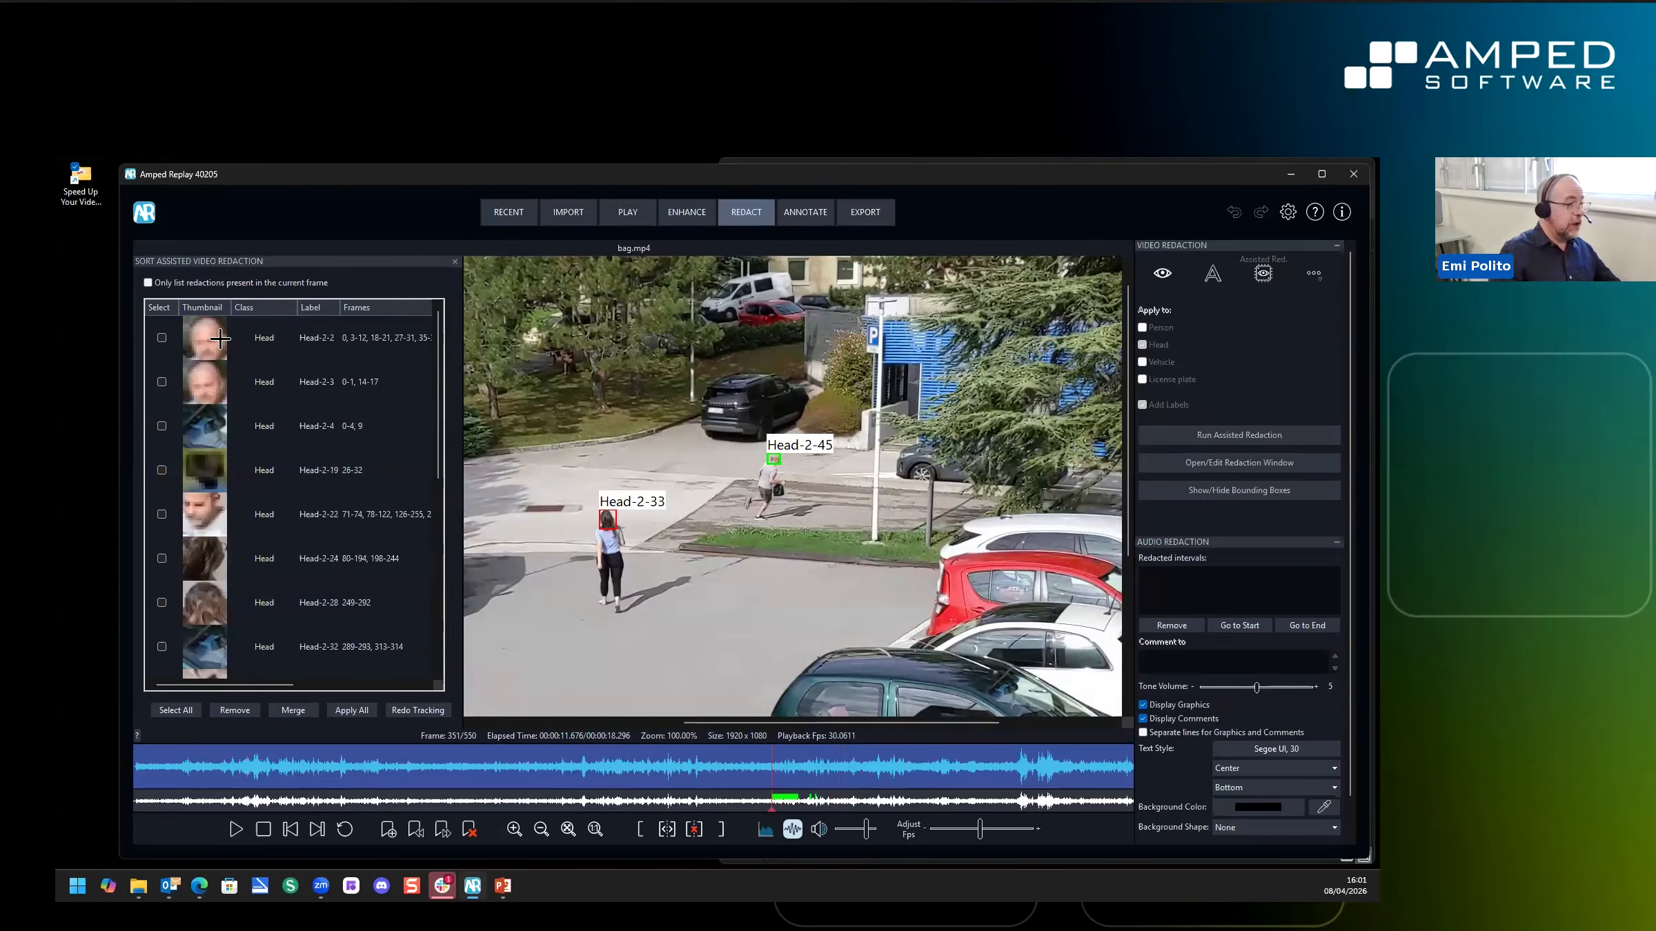
{"action": "left_click", "coordinate": [162, 340]}
{"action": "left_click", "coordinate": [162, 382]}
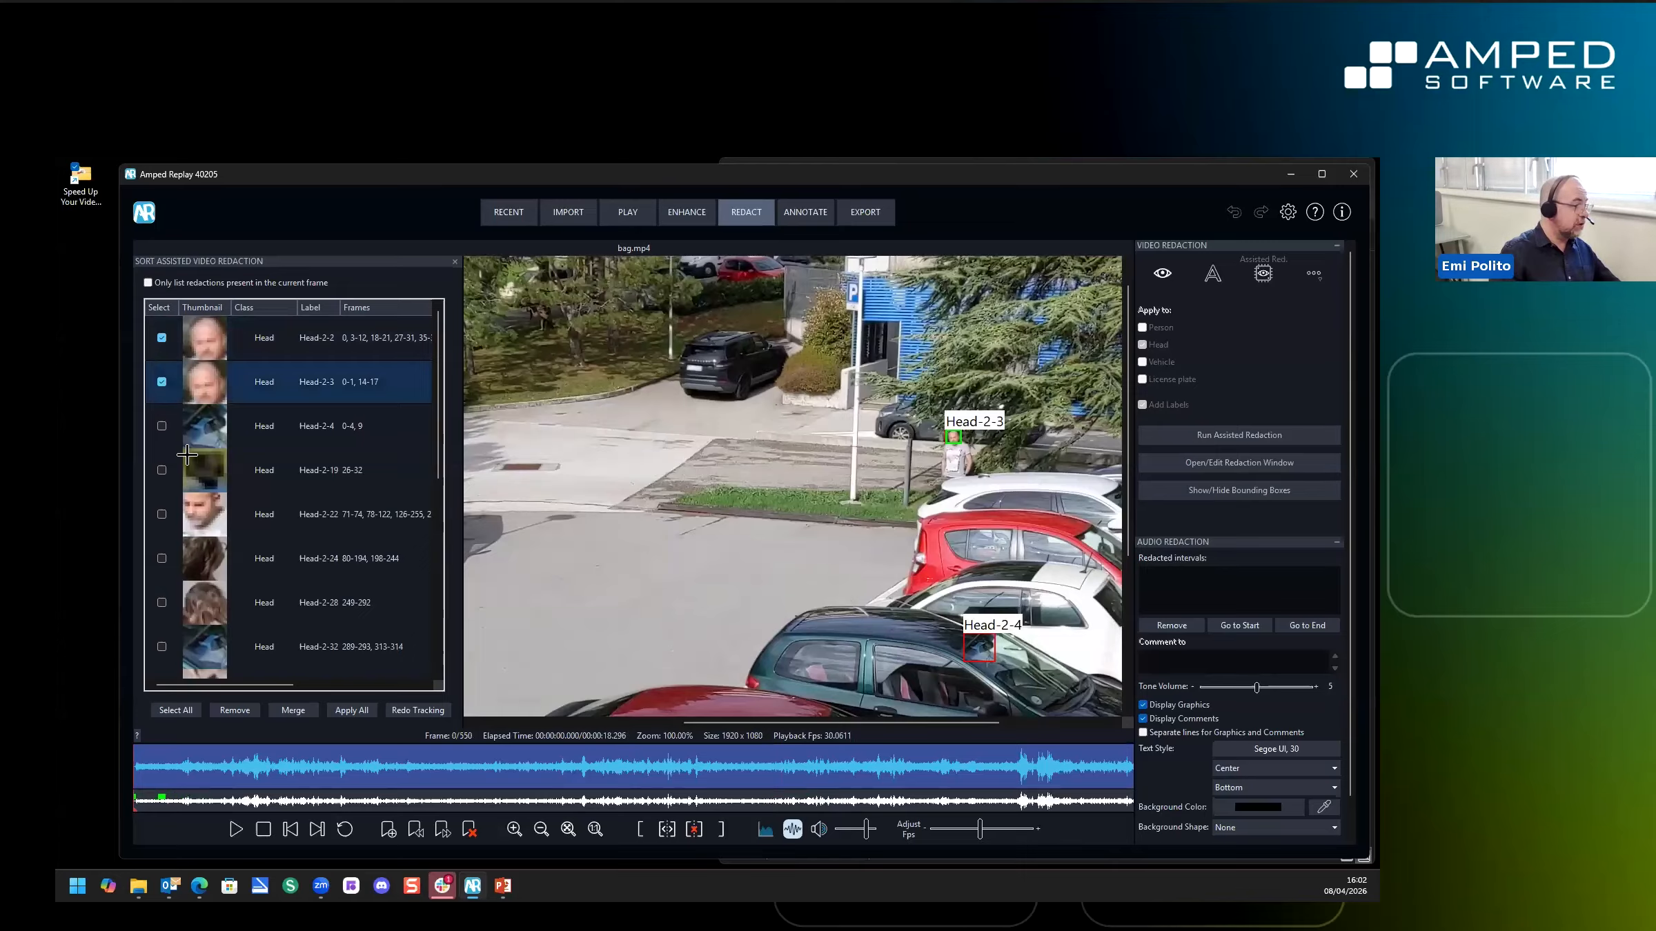
{"action": "scroll", "coordinate": [186, 464], "scroll_direction": "down", "scroll_amount": 1}
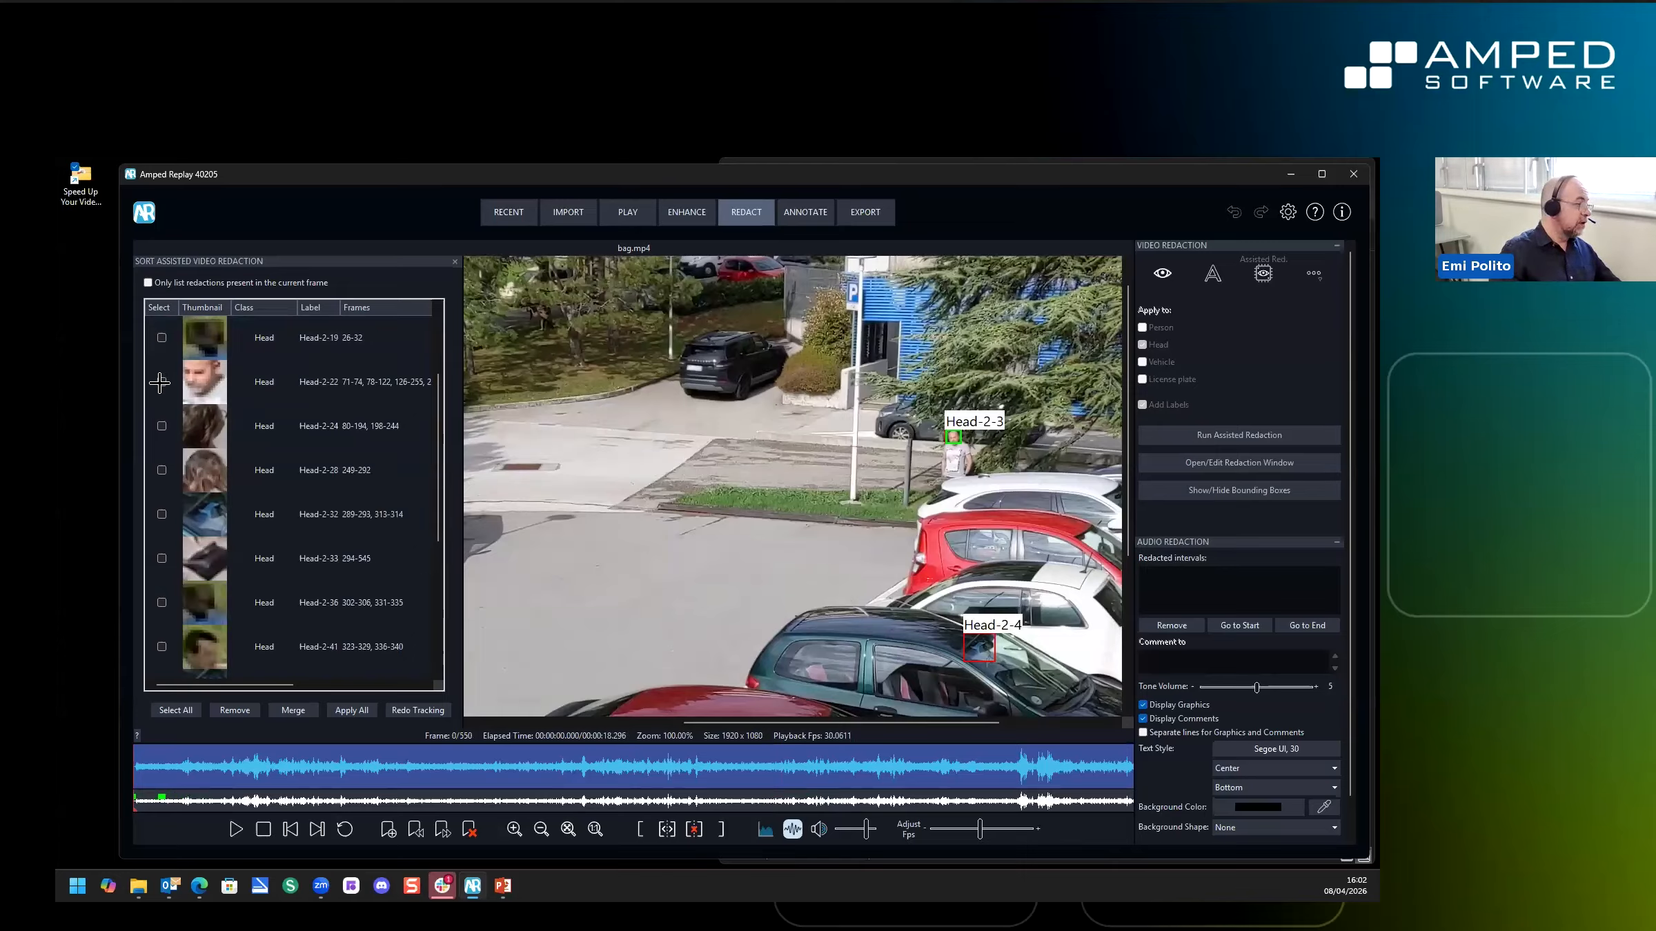
{"action": "left_click", "coordinate": [161, 382]}
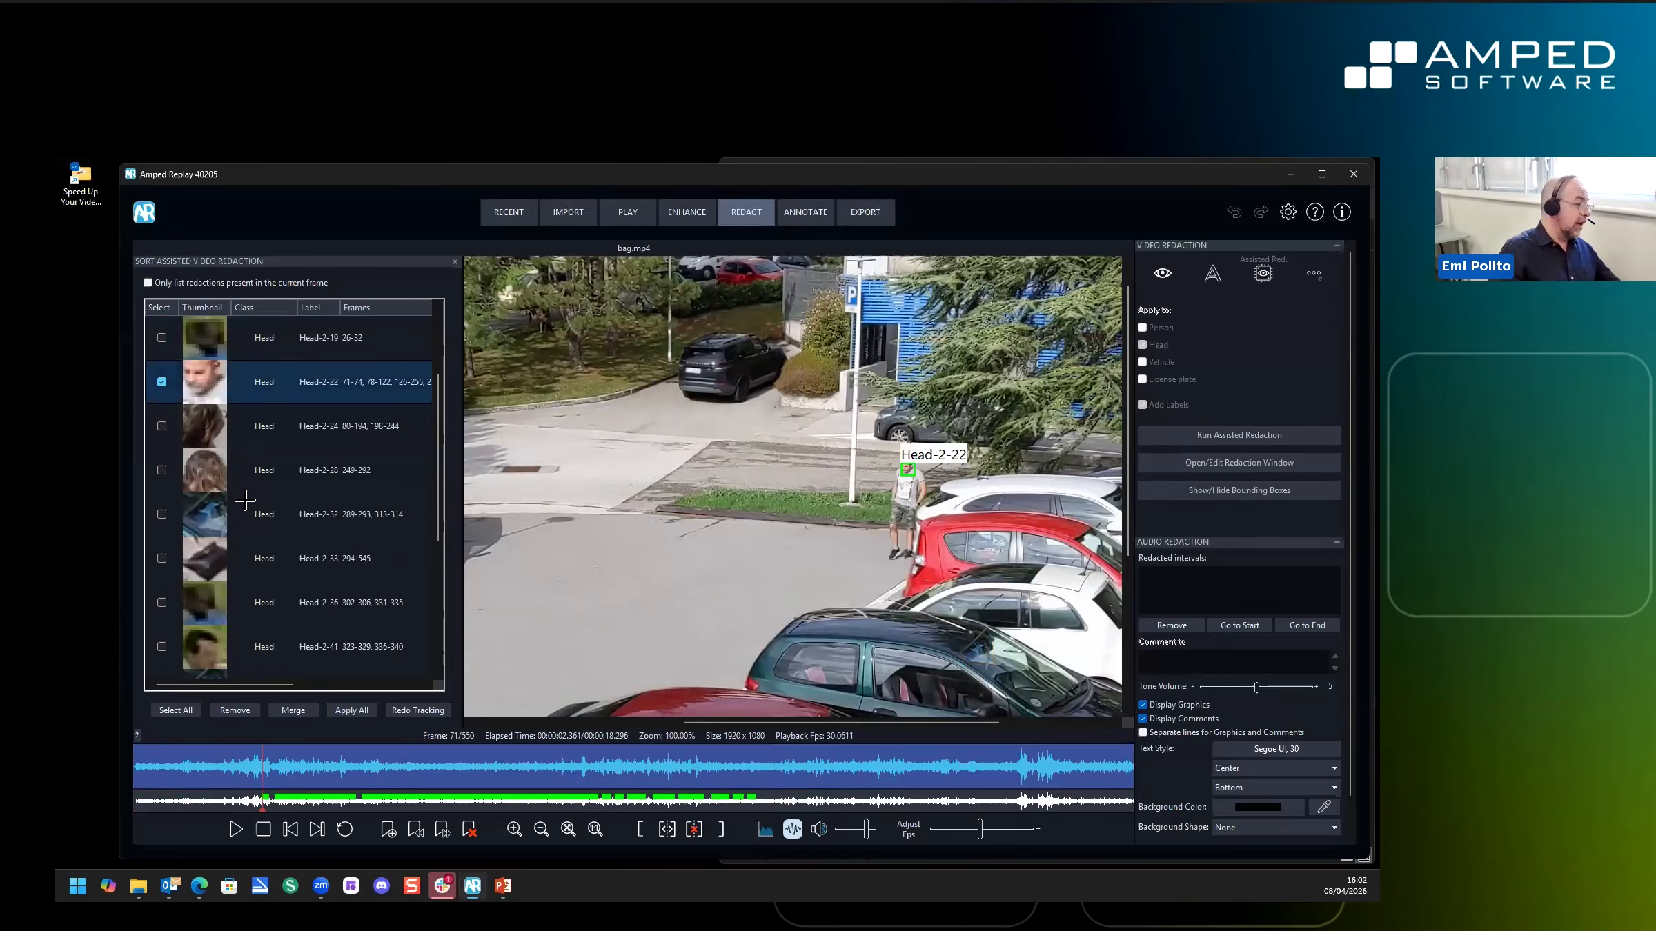
{"action": "scroll", "coordinate": [224, 588], "scroll_direction": "down", "scroll_amount": 2}
{"action": "scroll", "coordinate": [226, 588], "scroll_direction": "up", "scroll_amount": 3}
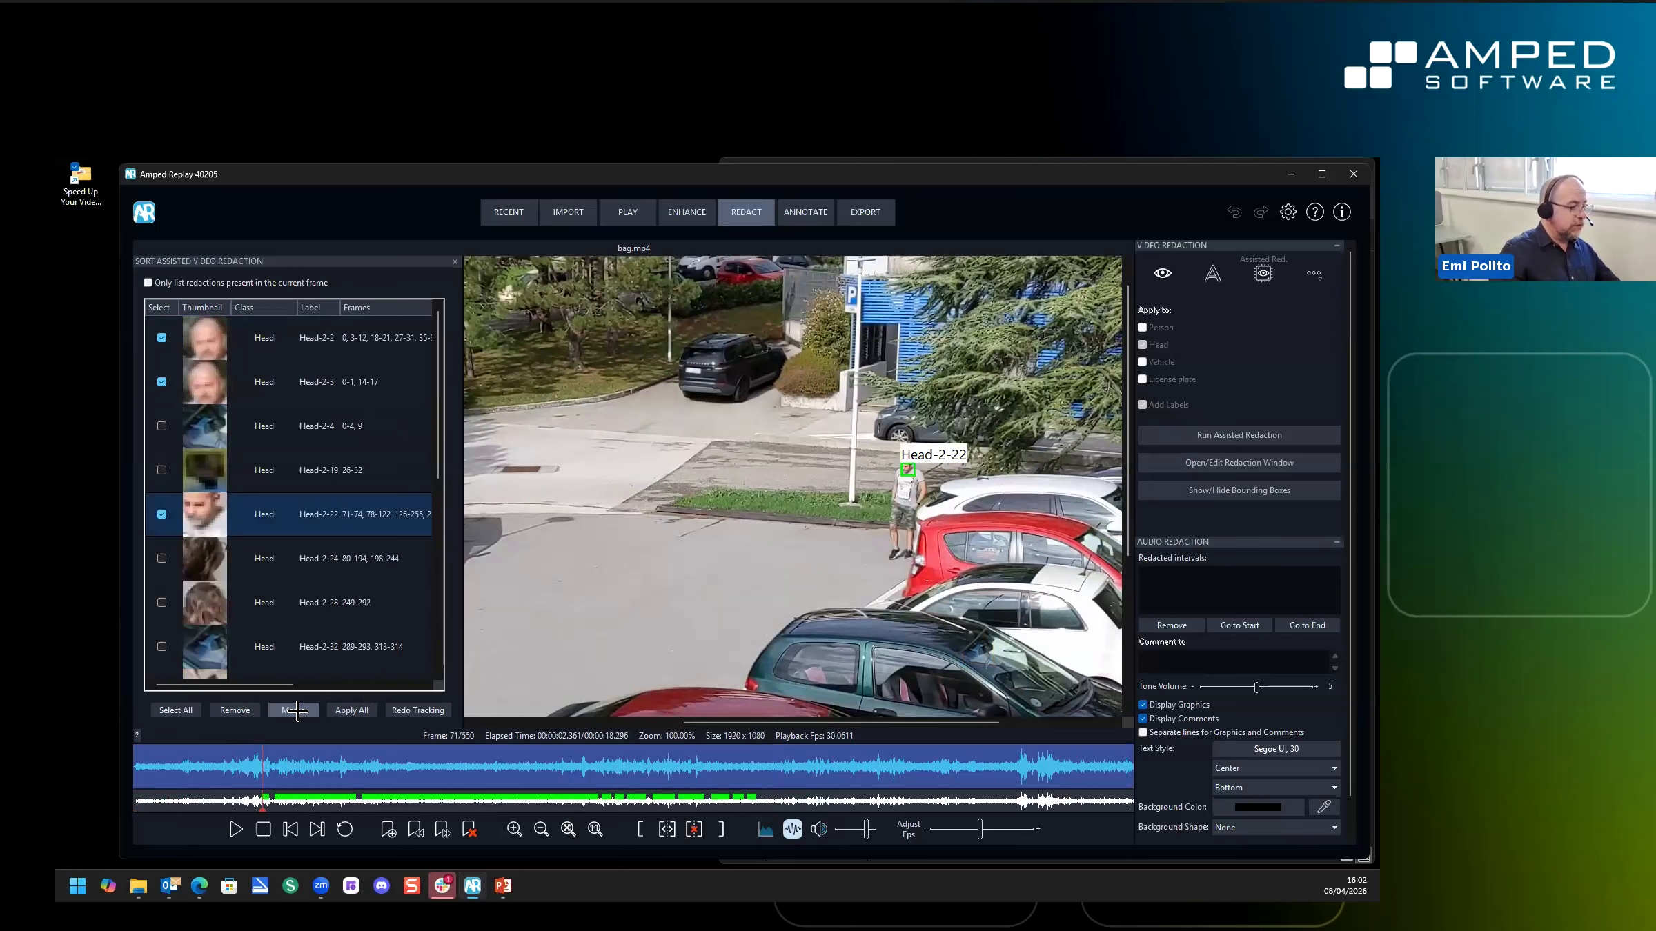
{"action": "left_click", "coordinate": [298, 710]}
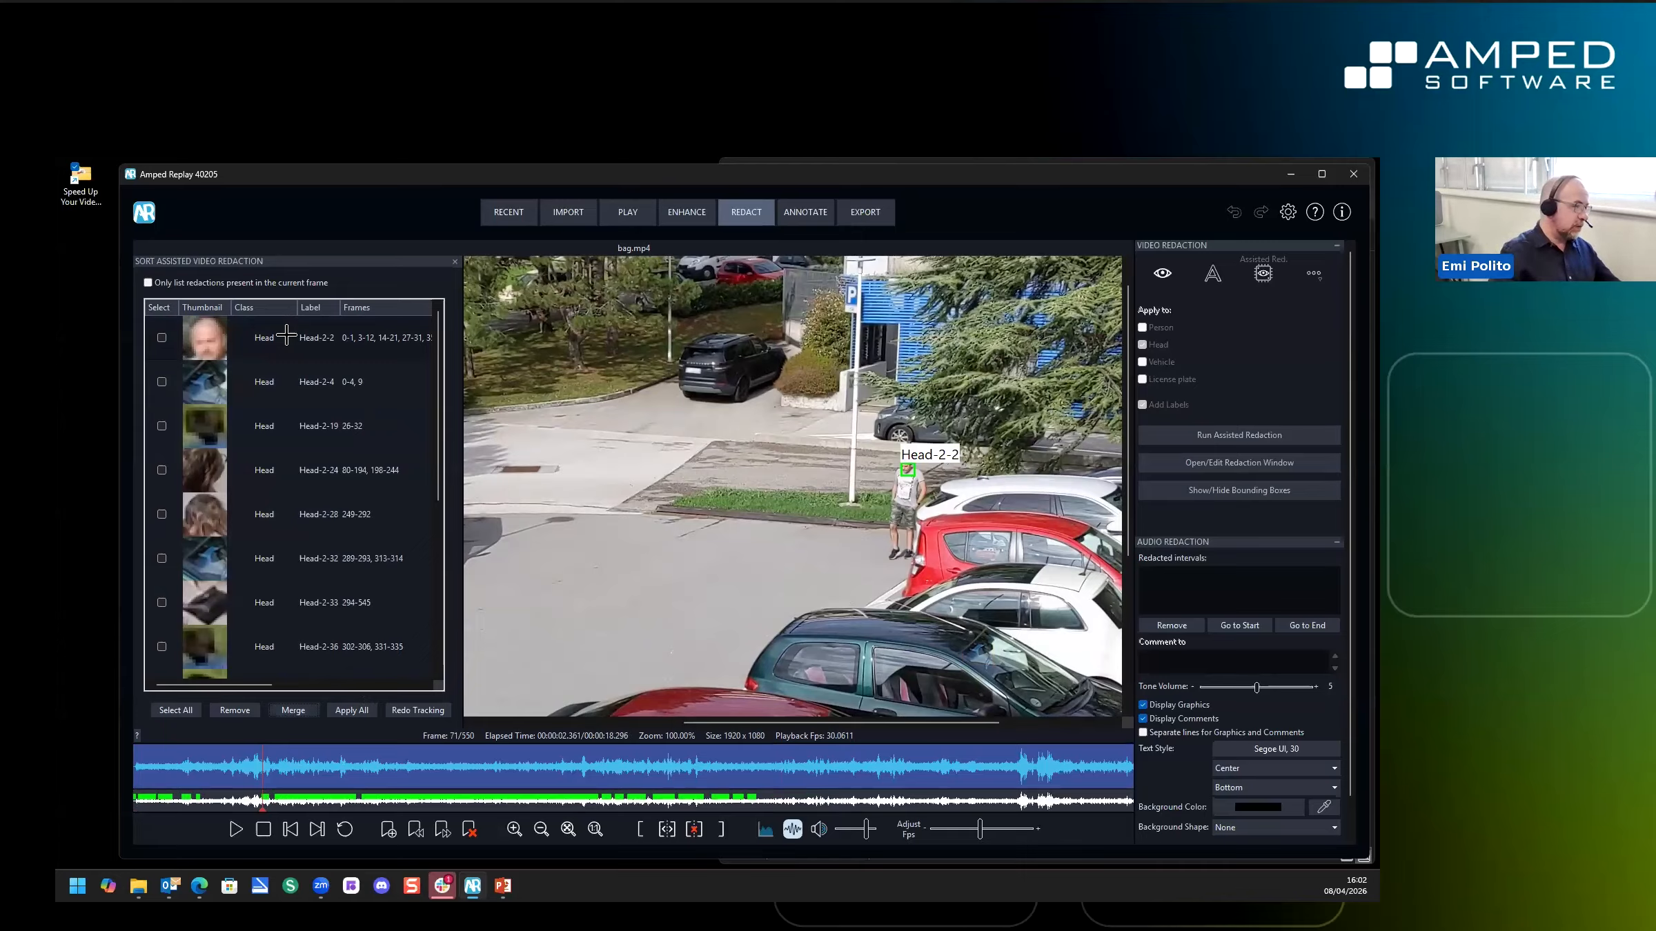
Examine the Head-2-24 detection at frame 80 and the Head-2-28 detection at frame 249 to judge whether both mark the woman's head
{"action": "left_click", "coordinate": [218, 476]}
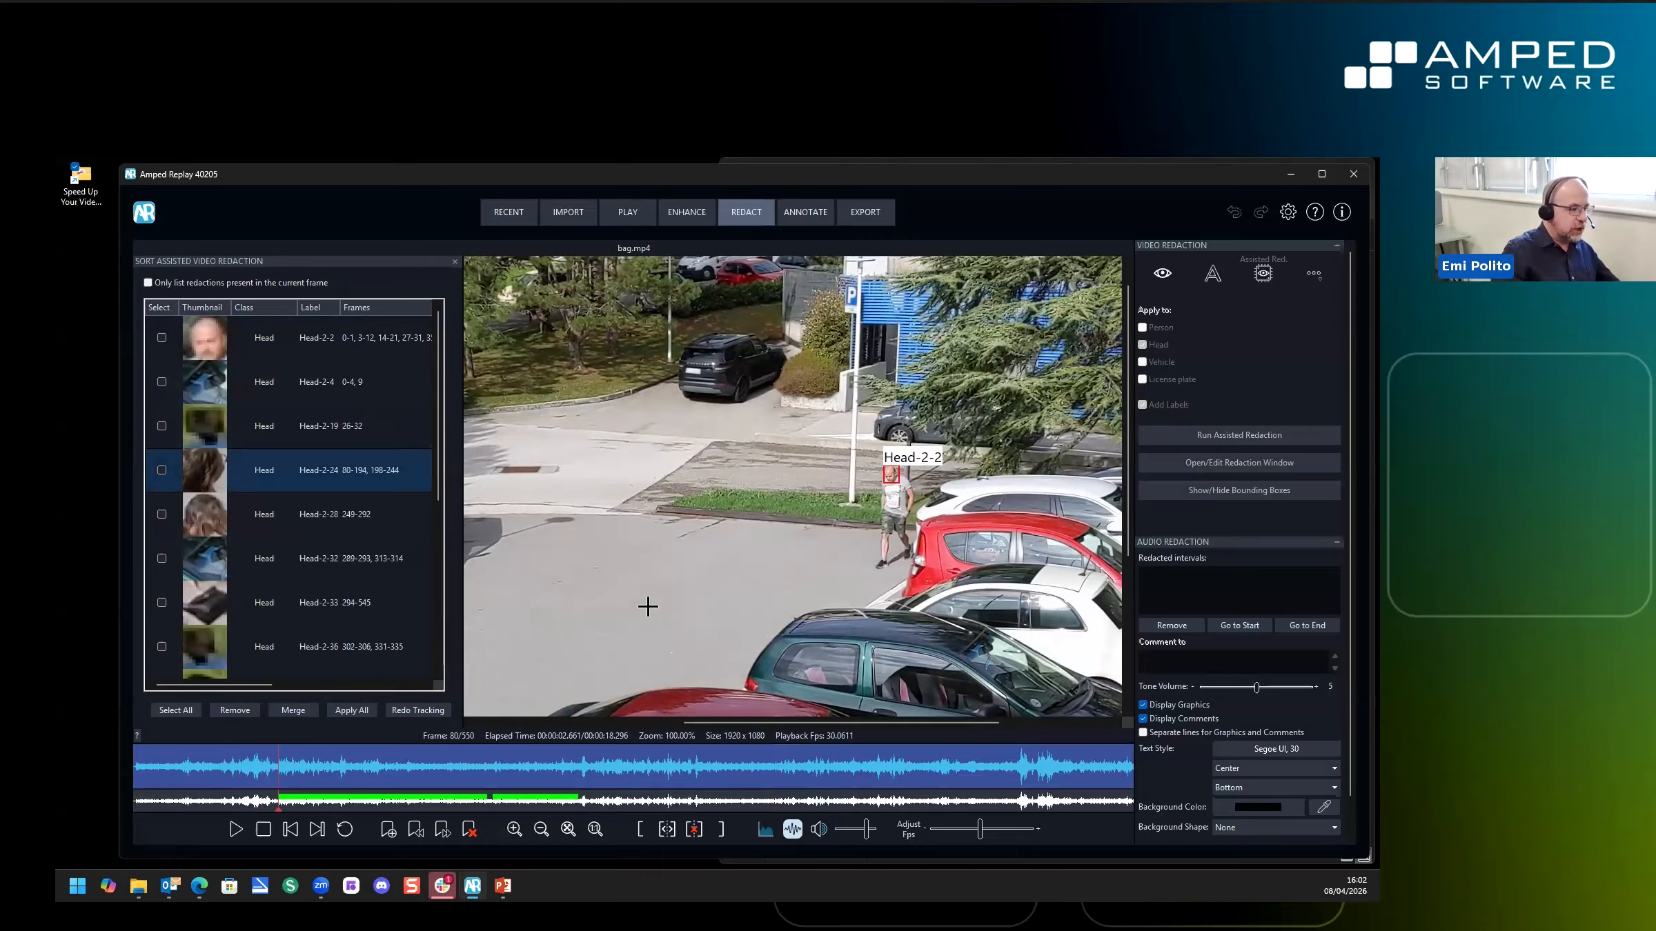
{"action": "scroll", "coordinate": [648, 606], "scroll_direction": "down", "scroll_amount": 2}
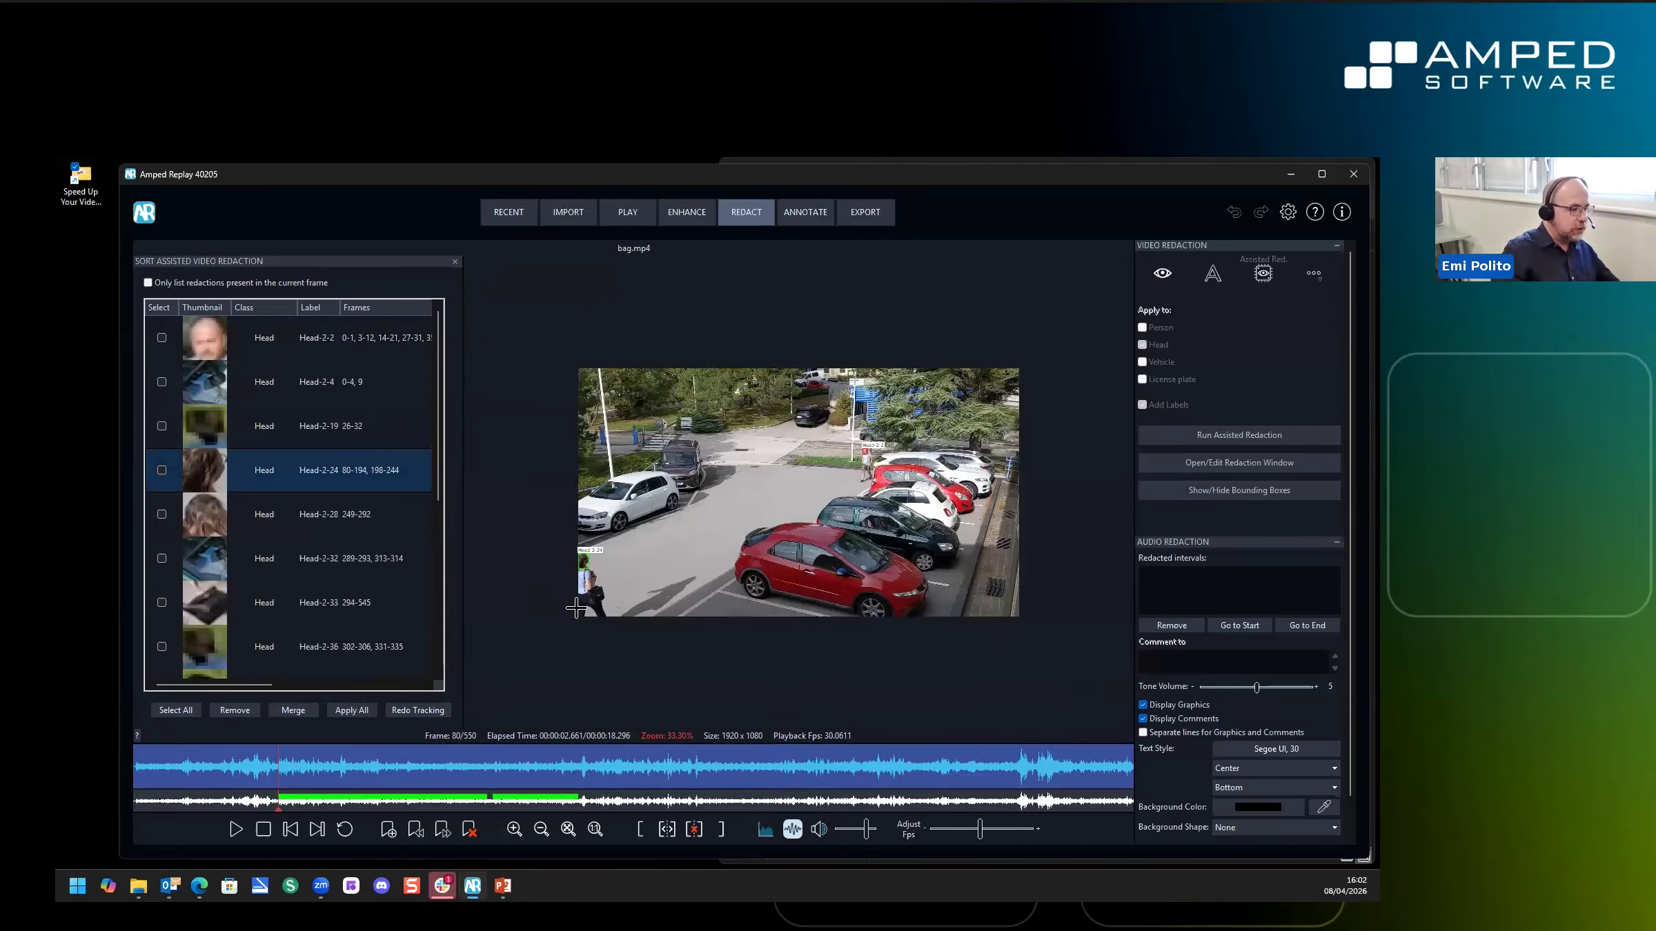
{"action": "left_click", "coordinate": [220, 525]}
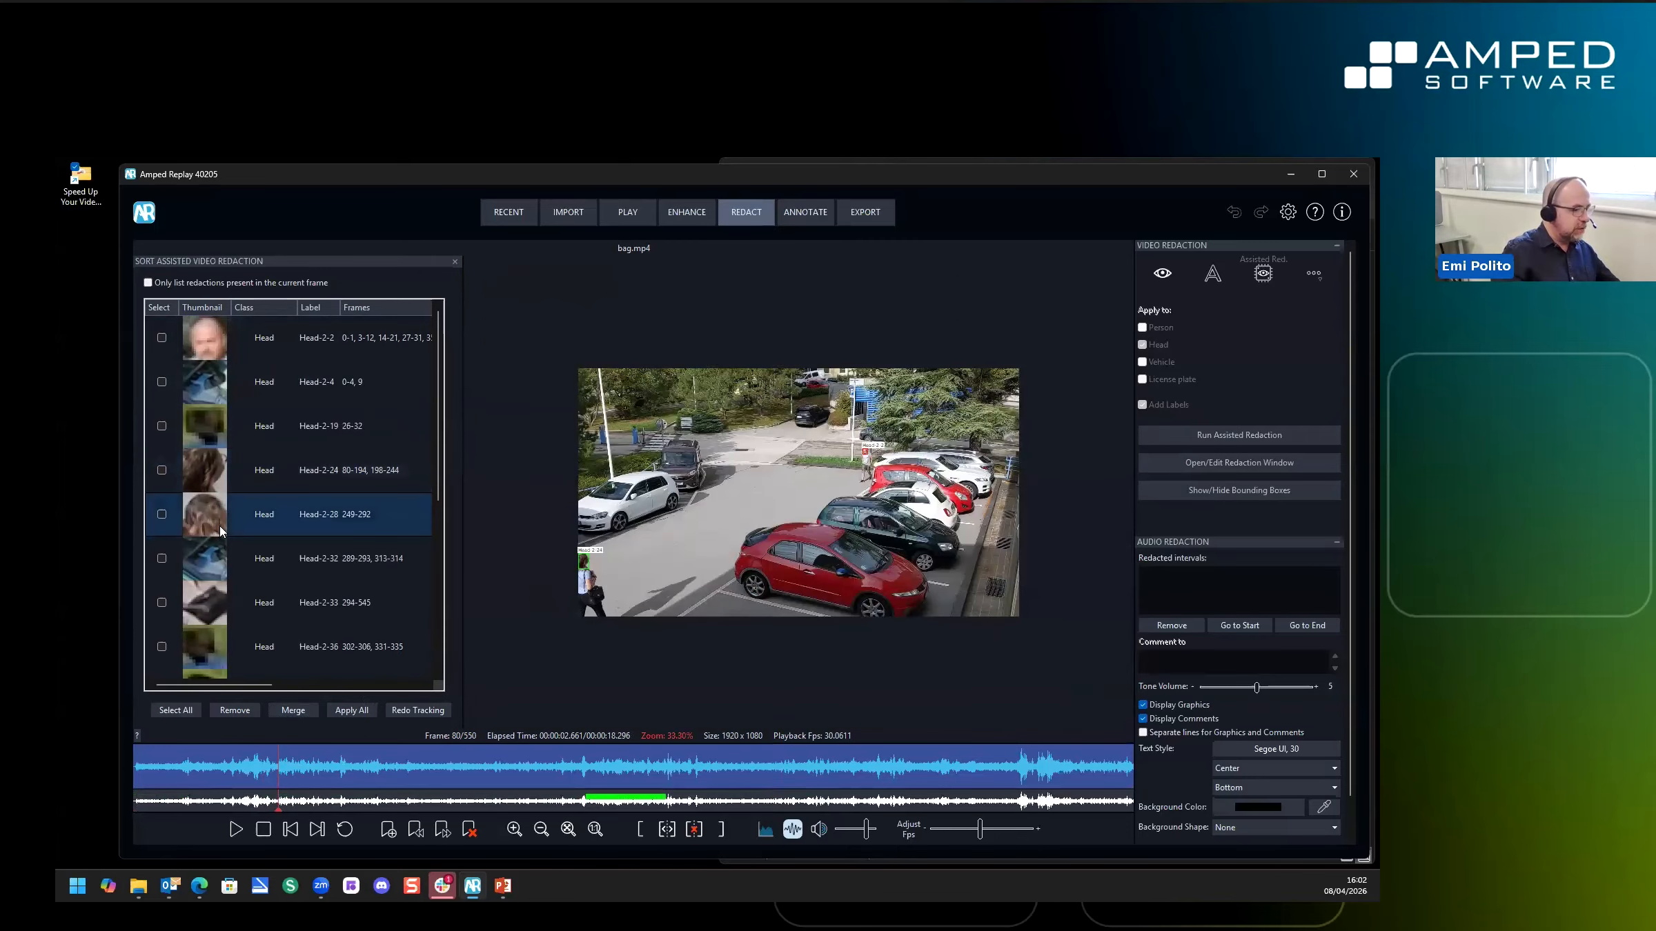
{"action": "left_click", "coordinate": [216, 474]}
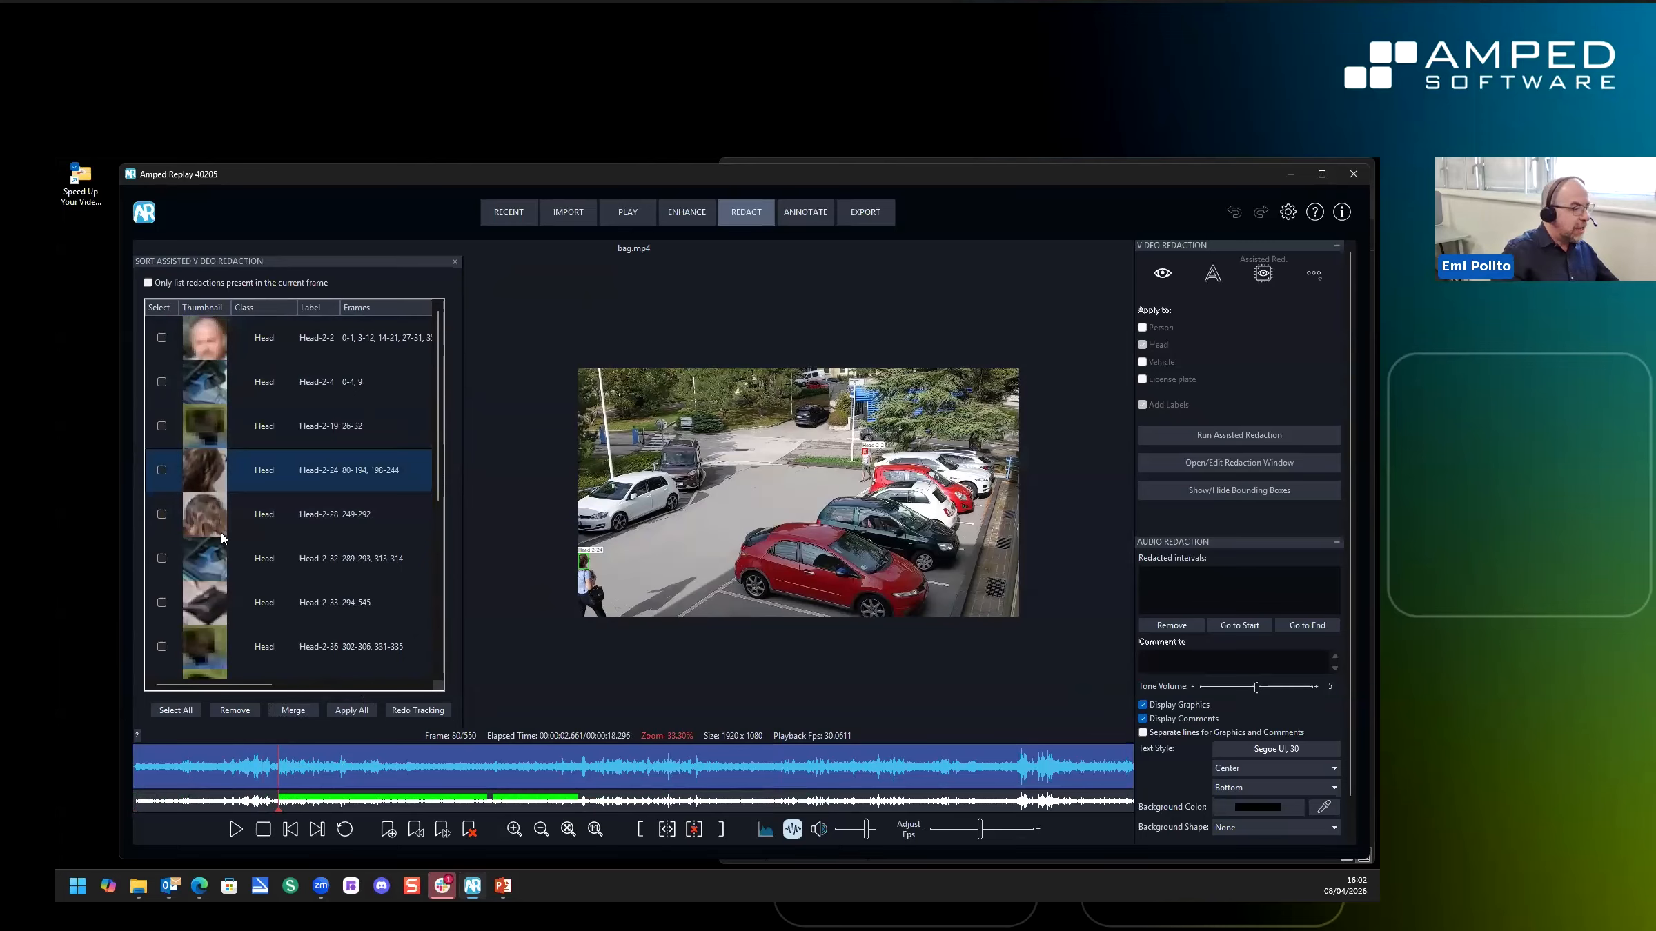
{"action": "left_click", "coordinate": [221, 532]}
{"action": "scroll", "coordinate": [759, 476], "scroll_direction": "up", "scroll_amount": 5}
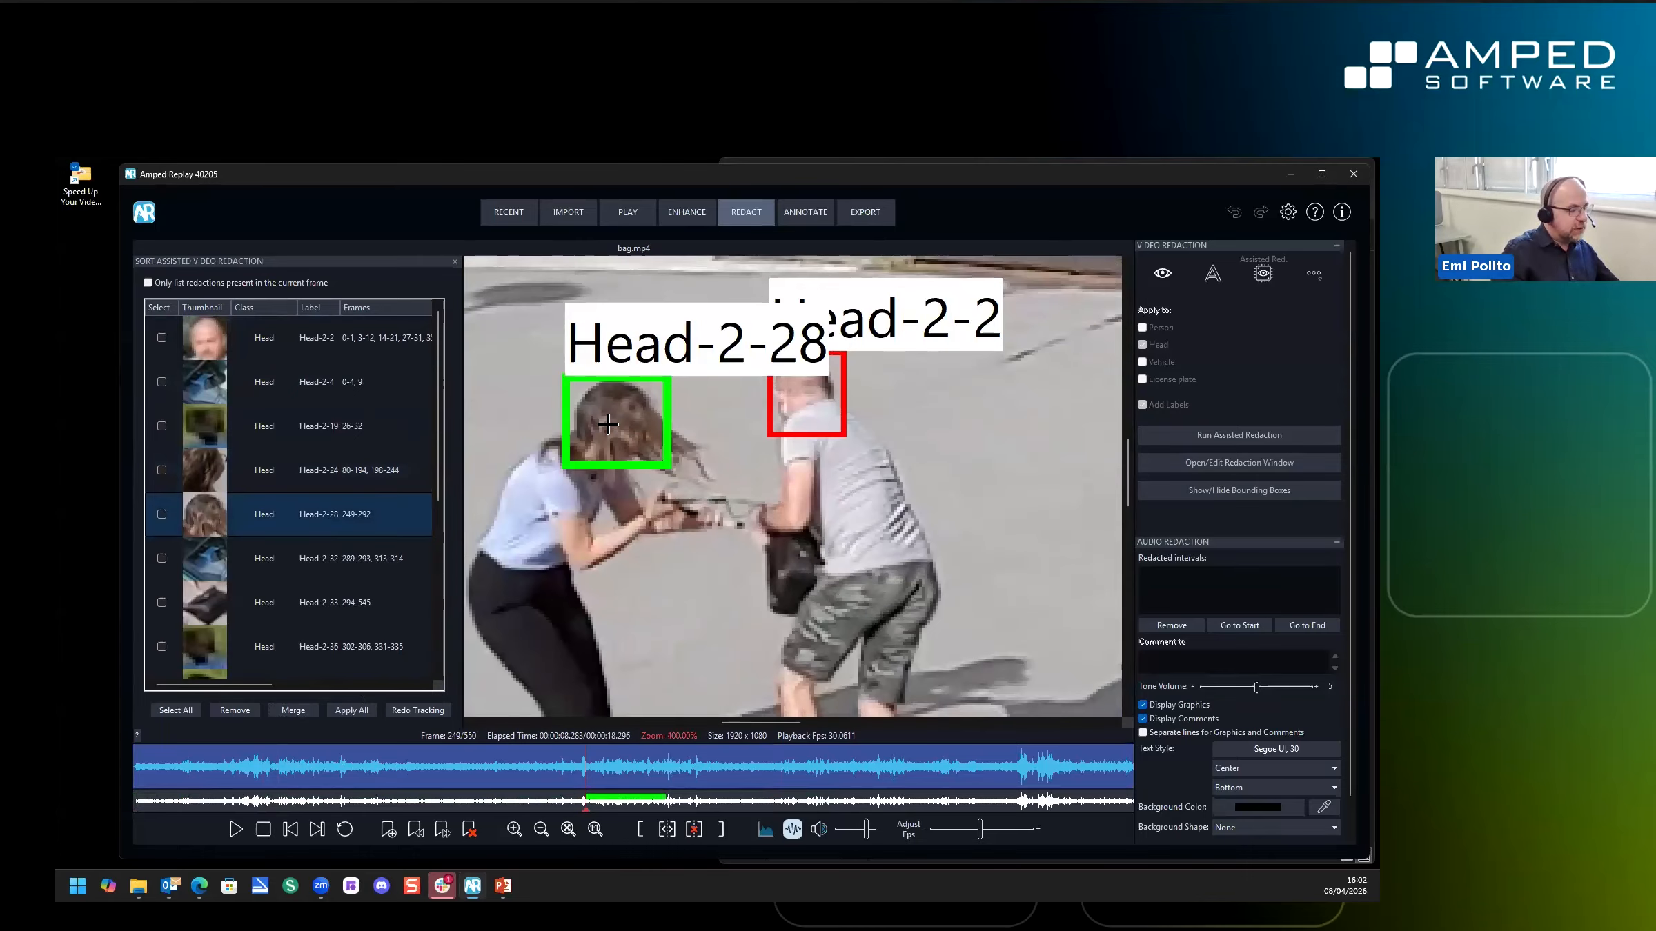
{"action": "scroll", "coordinate": [608, 424], "scroll_direction": "up", "scroll_amount": 3}
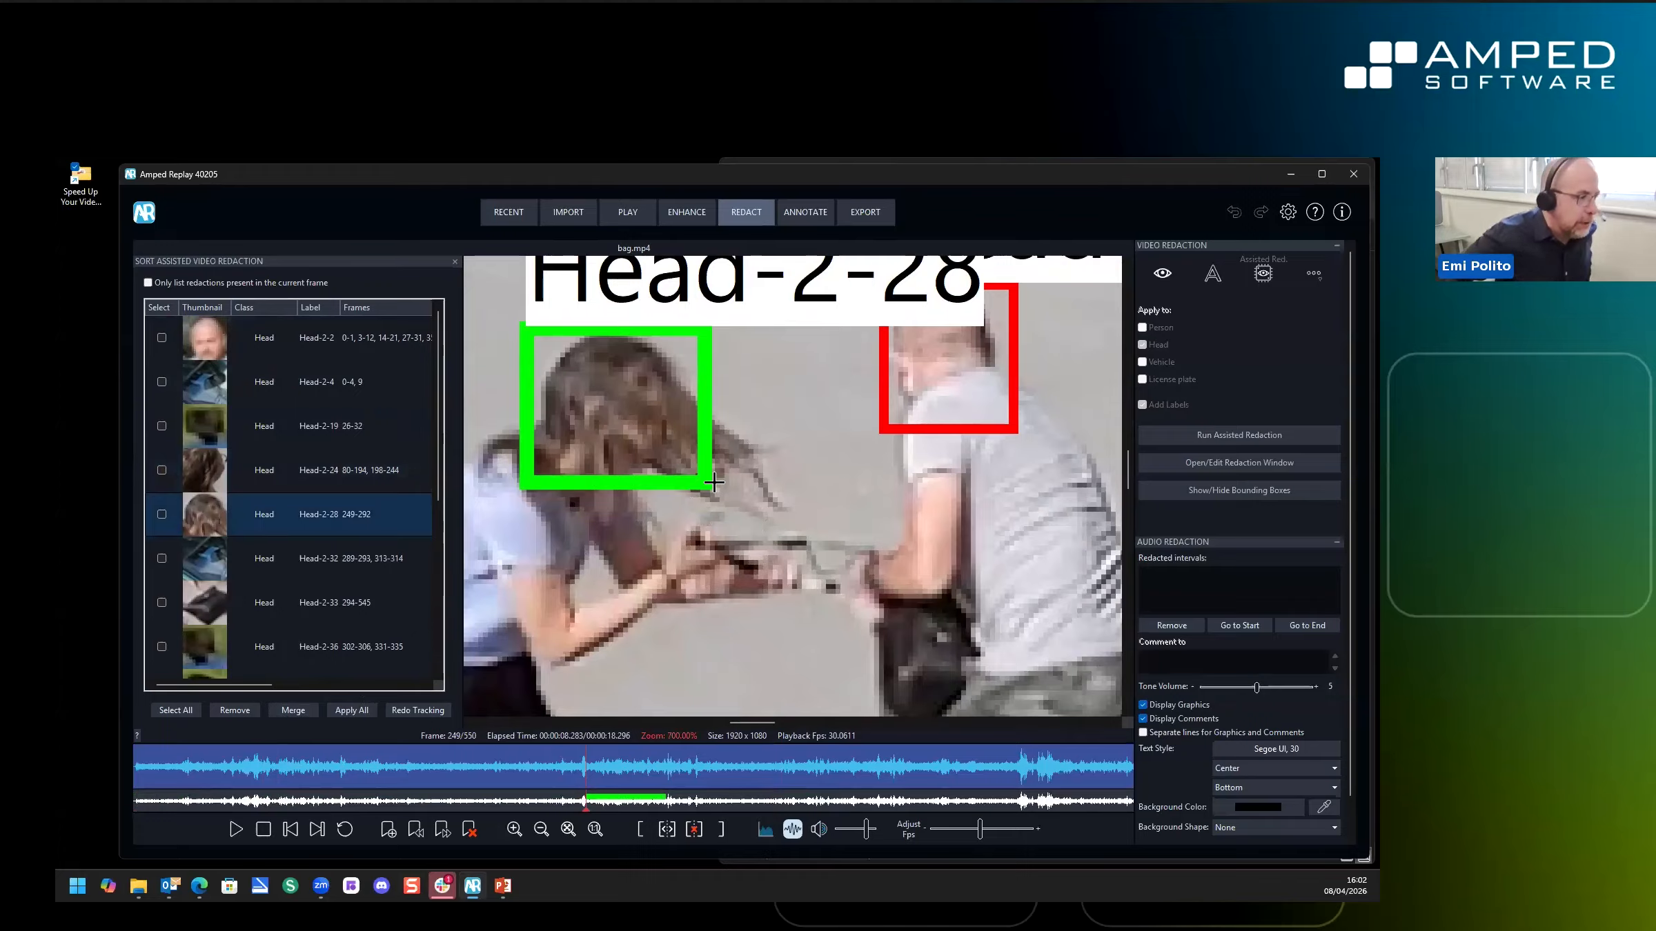
{"action": "left_click", "coordinate": [348, 481]}
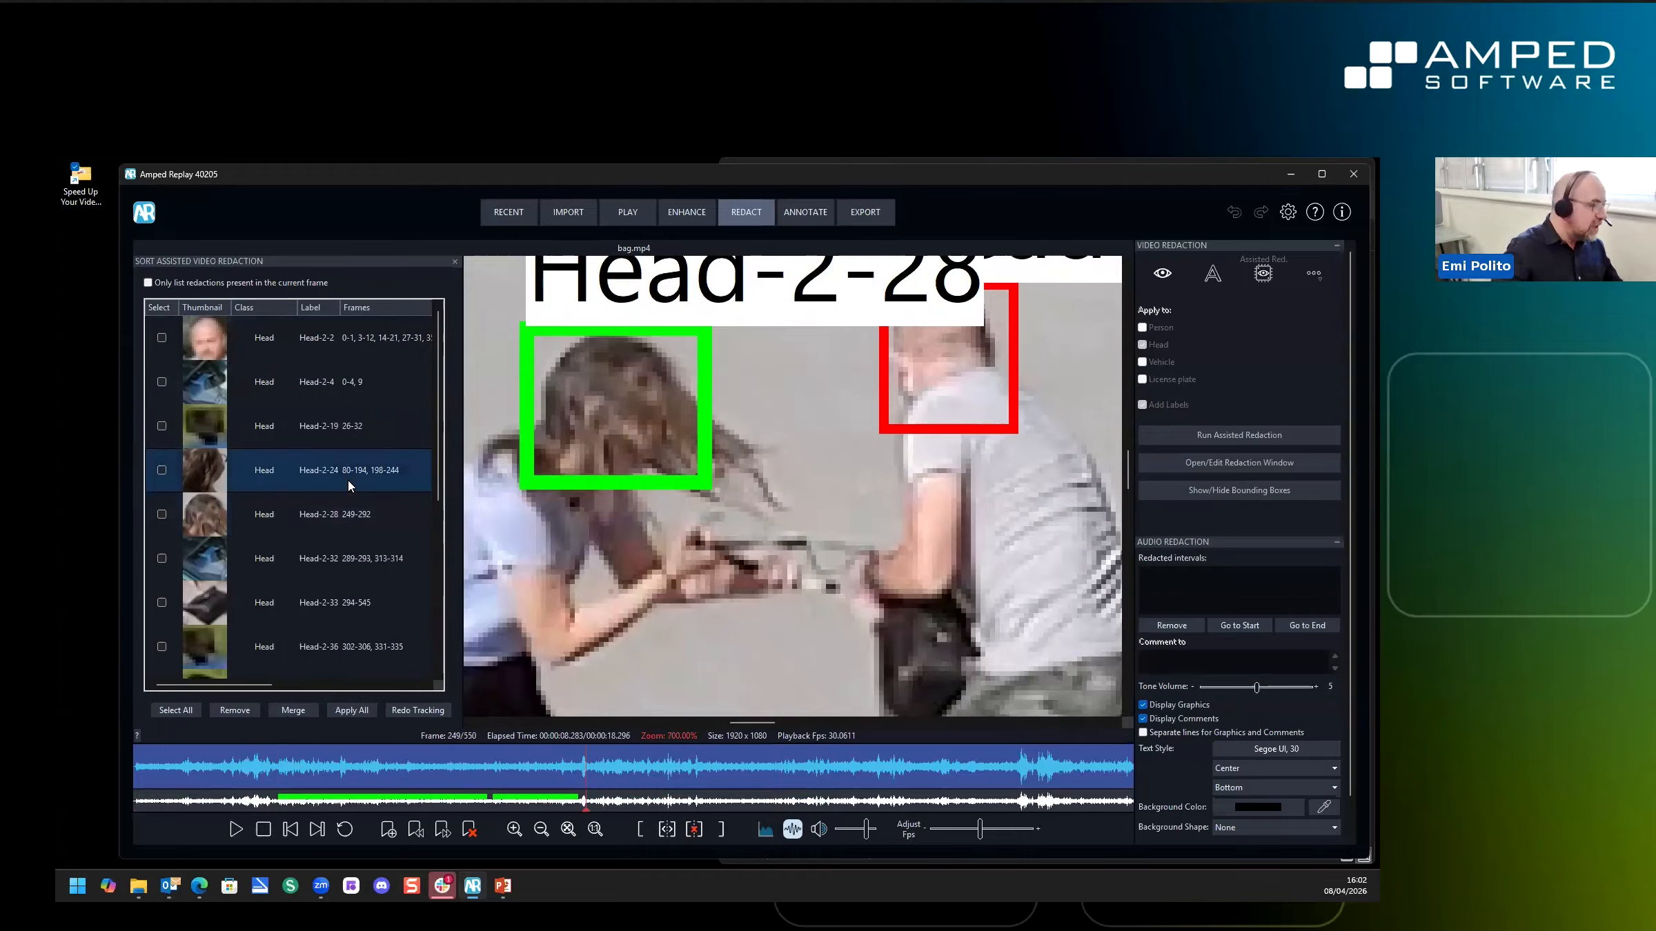
{"action": "scroll", "coordinate": [559, 551], "scroll_direction": "down", "scroll_amount": 10}
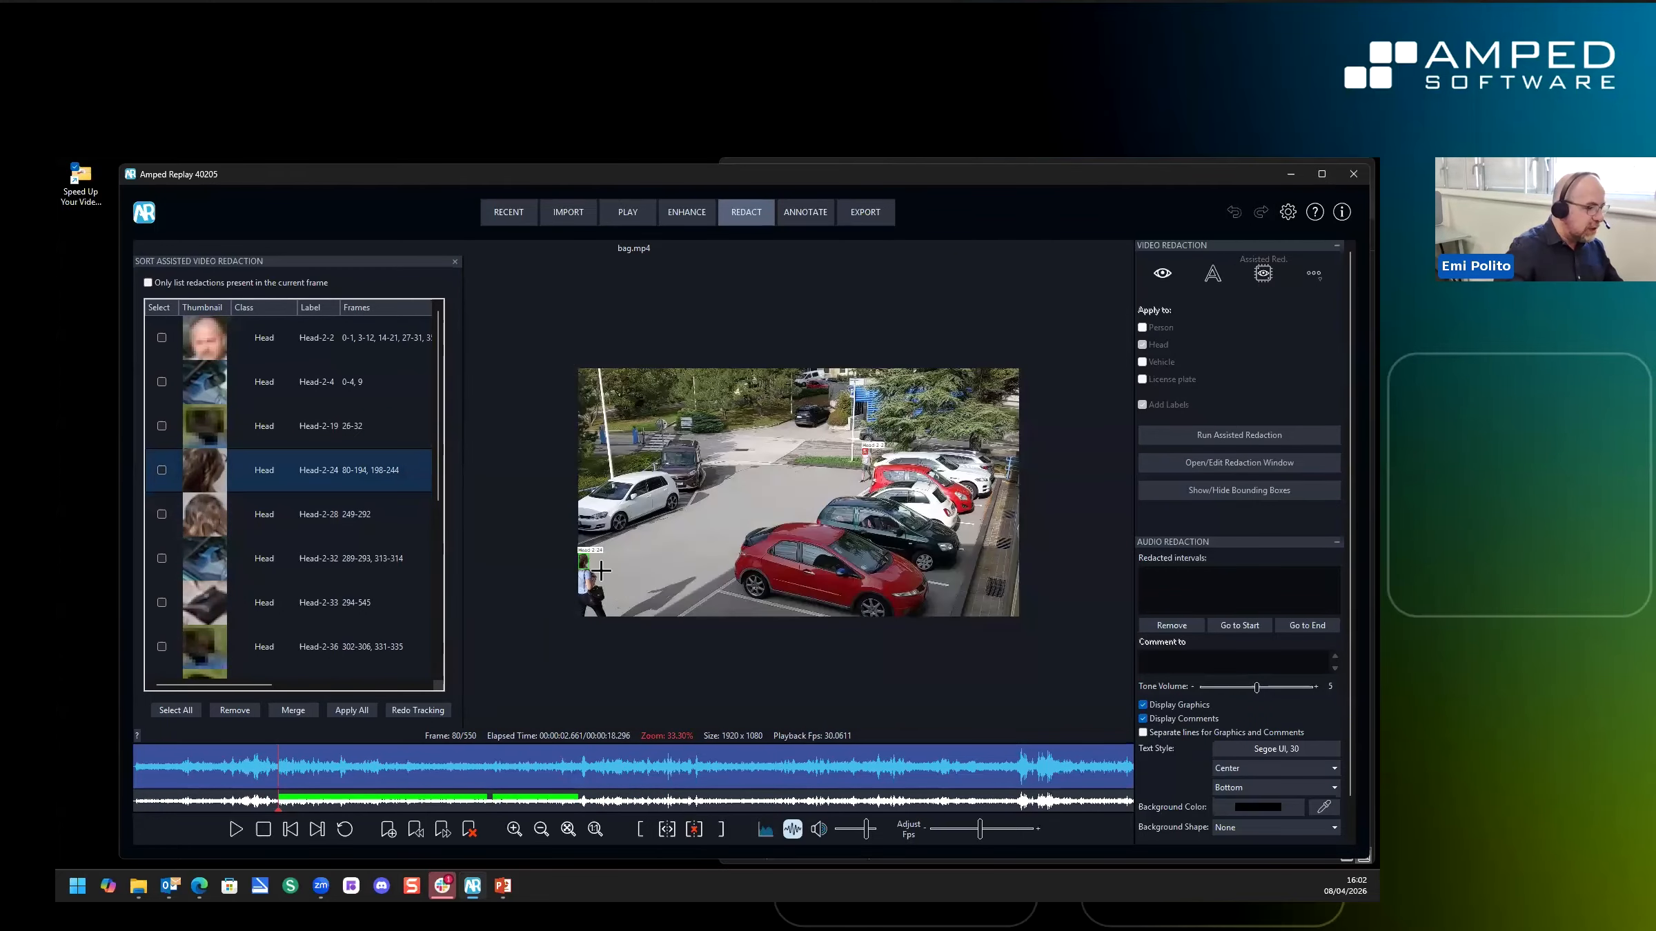
{"action": "scroll", "coordinate": [601, 570], "scroll_direction": "up", "scroll_amount": 2}
{"action": "scroll", "coordinate": [473, 593], "scroll_direction": "down", "scroll_amount": 1}
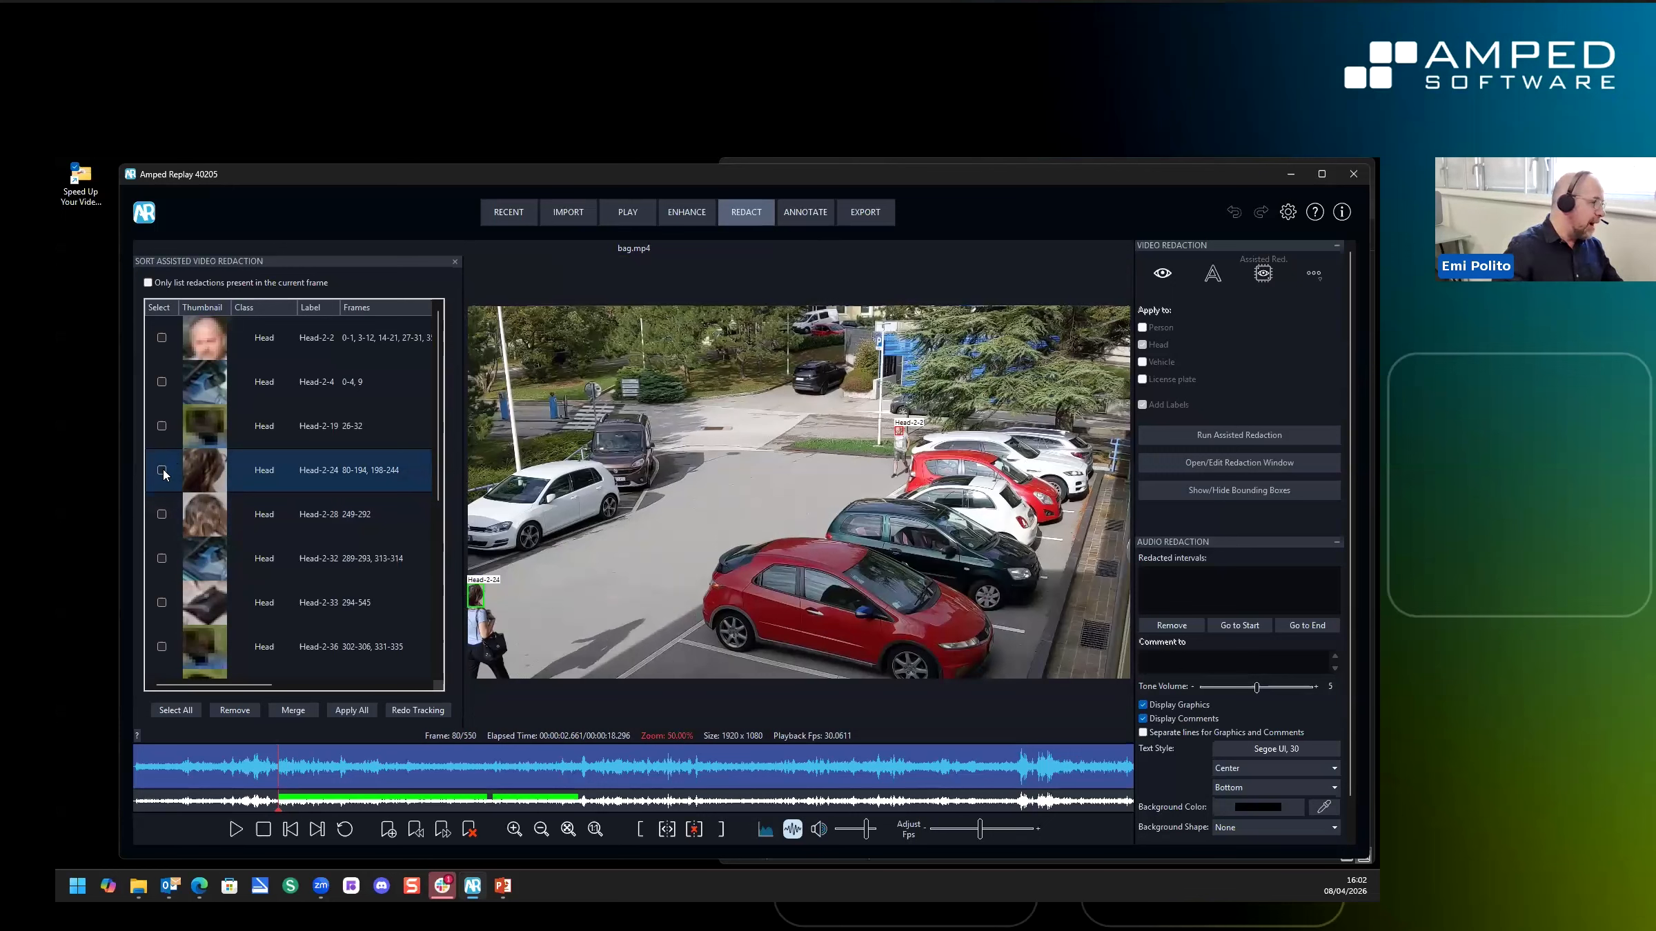
Merge the woman's head detections Head-2-24, Head-2-28 and Head-2-62 into one redaction
{"action": "left_click", "coordinate": [161, 514]}
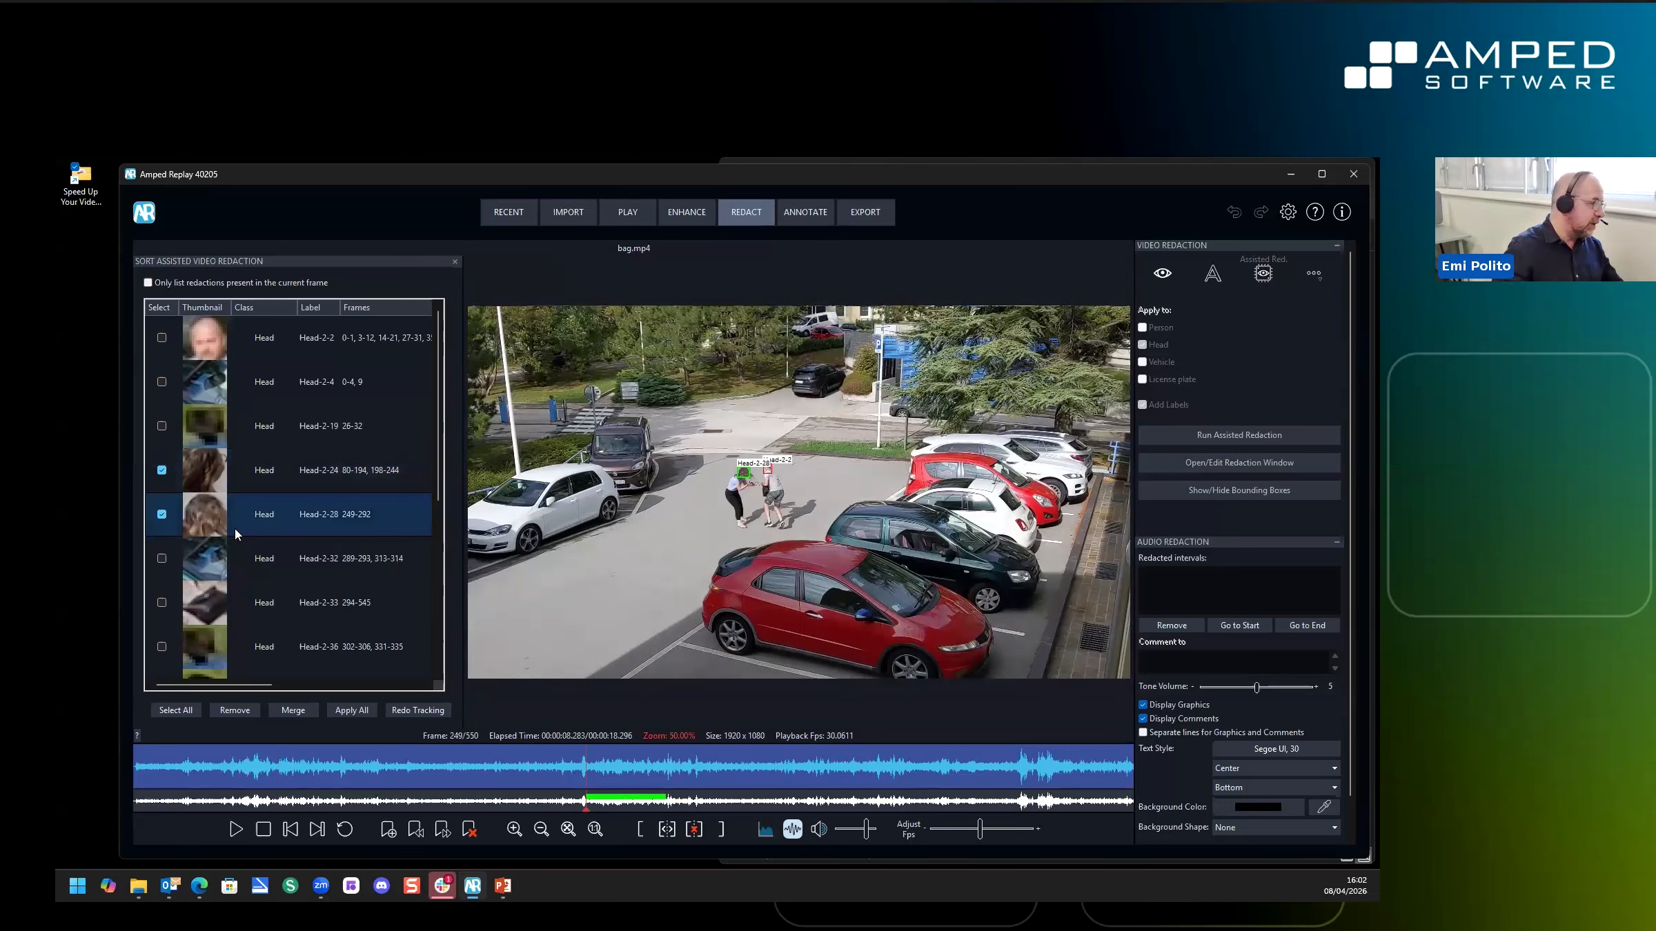
{"action": "scroll", "coordinate": [234, 529], "scroll_direction": "down", "scroll_amount": 3}
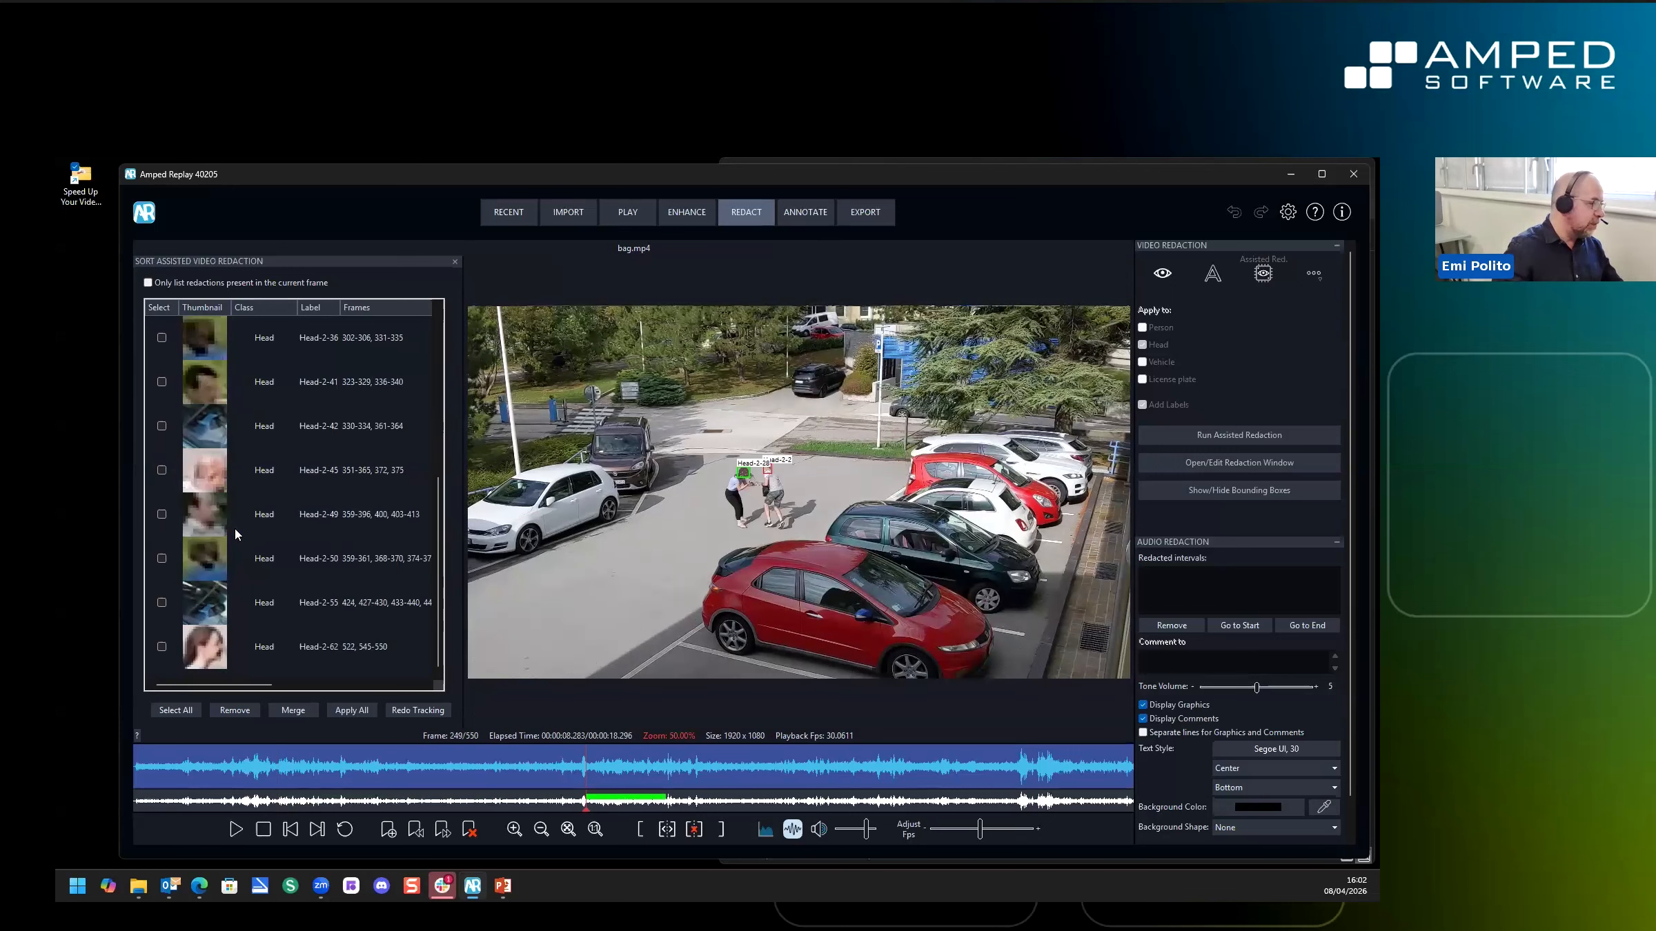
{"action": "left_click", "coordinate": [210, 660]}
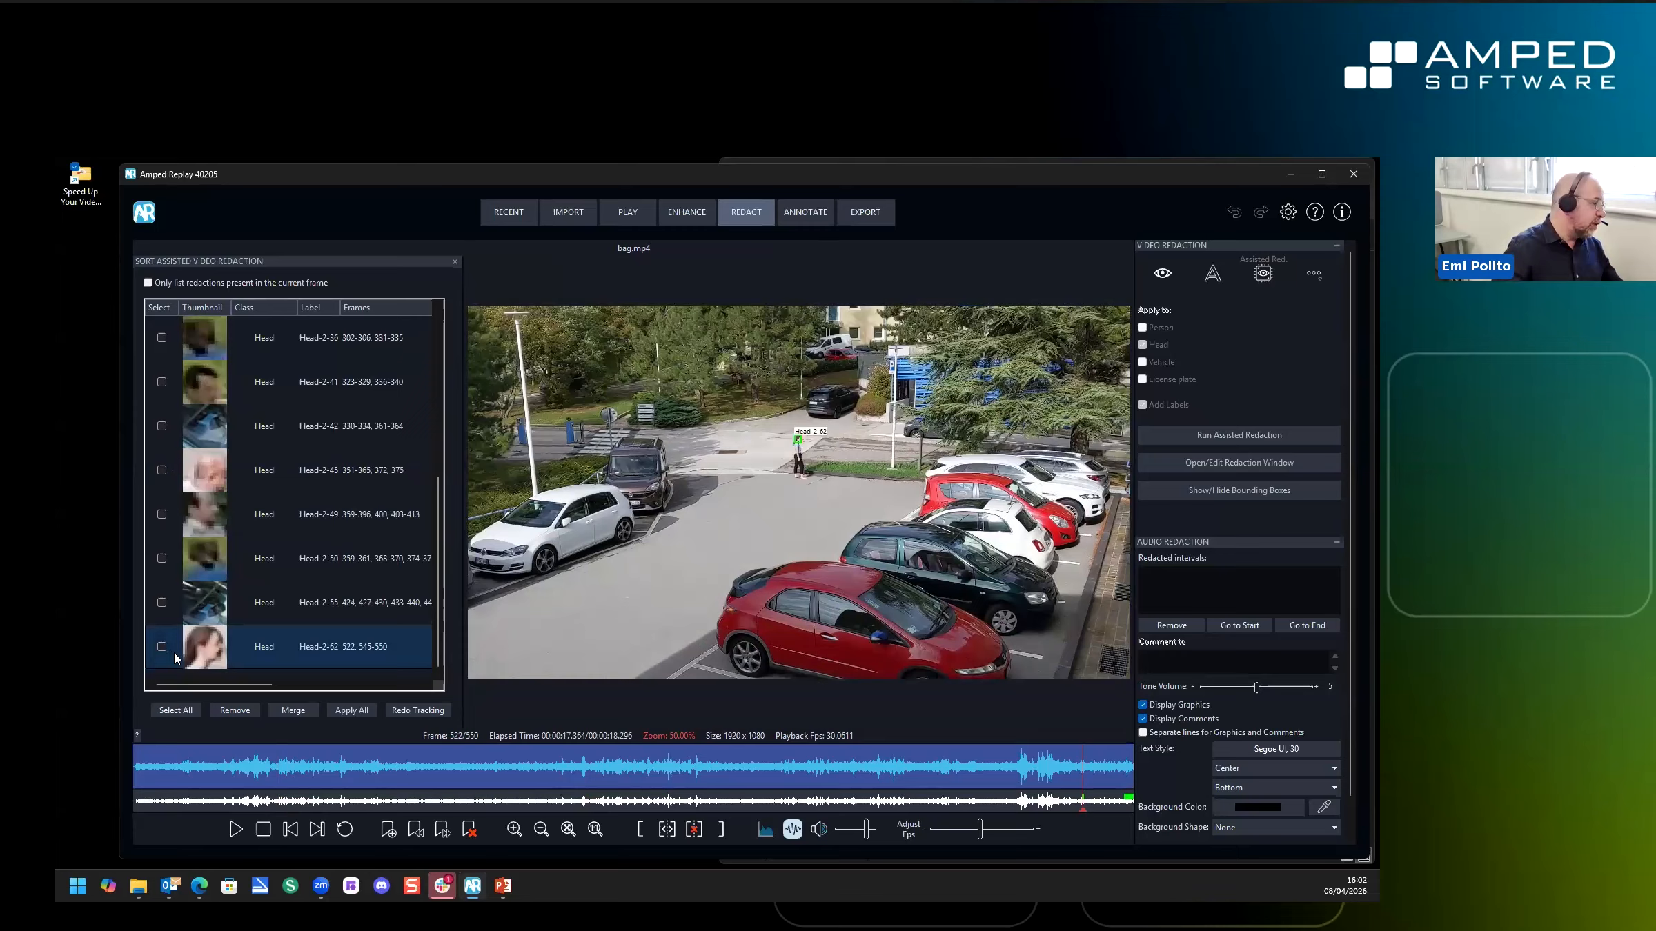
{"action": "left_click", "coordinate": [162, 648]}
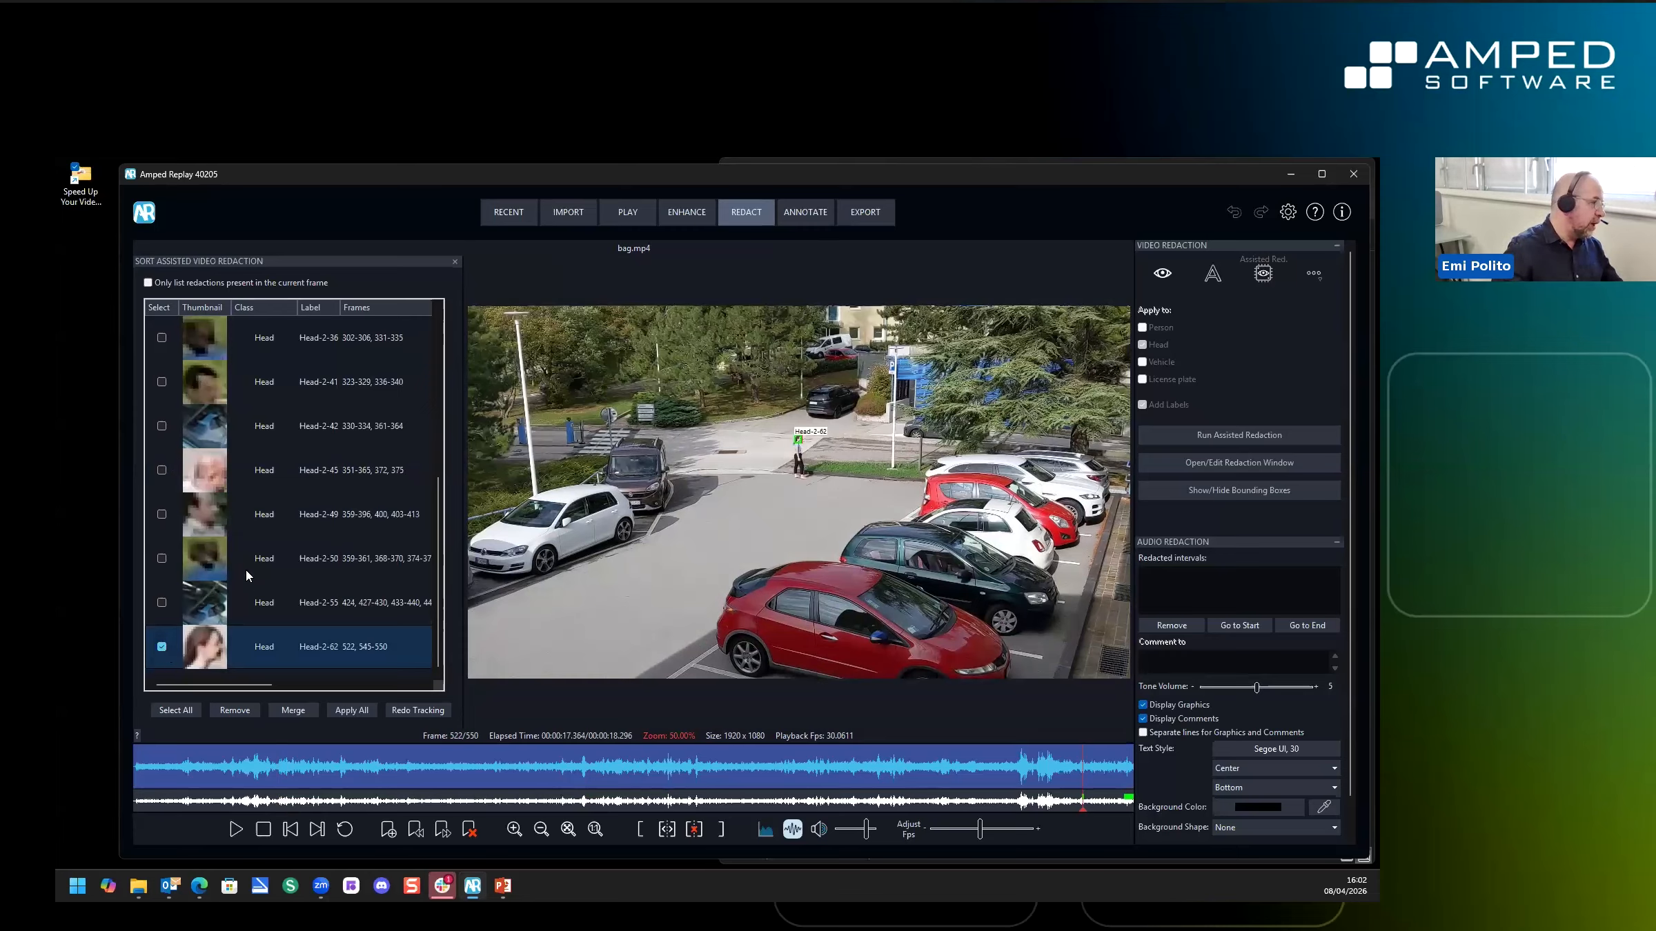
{"action": "left_click", "coordinate": [293, 710]}
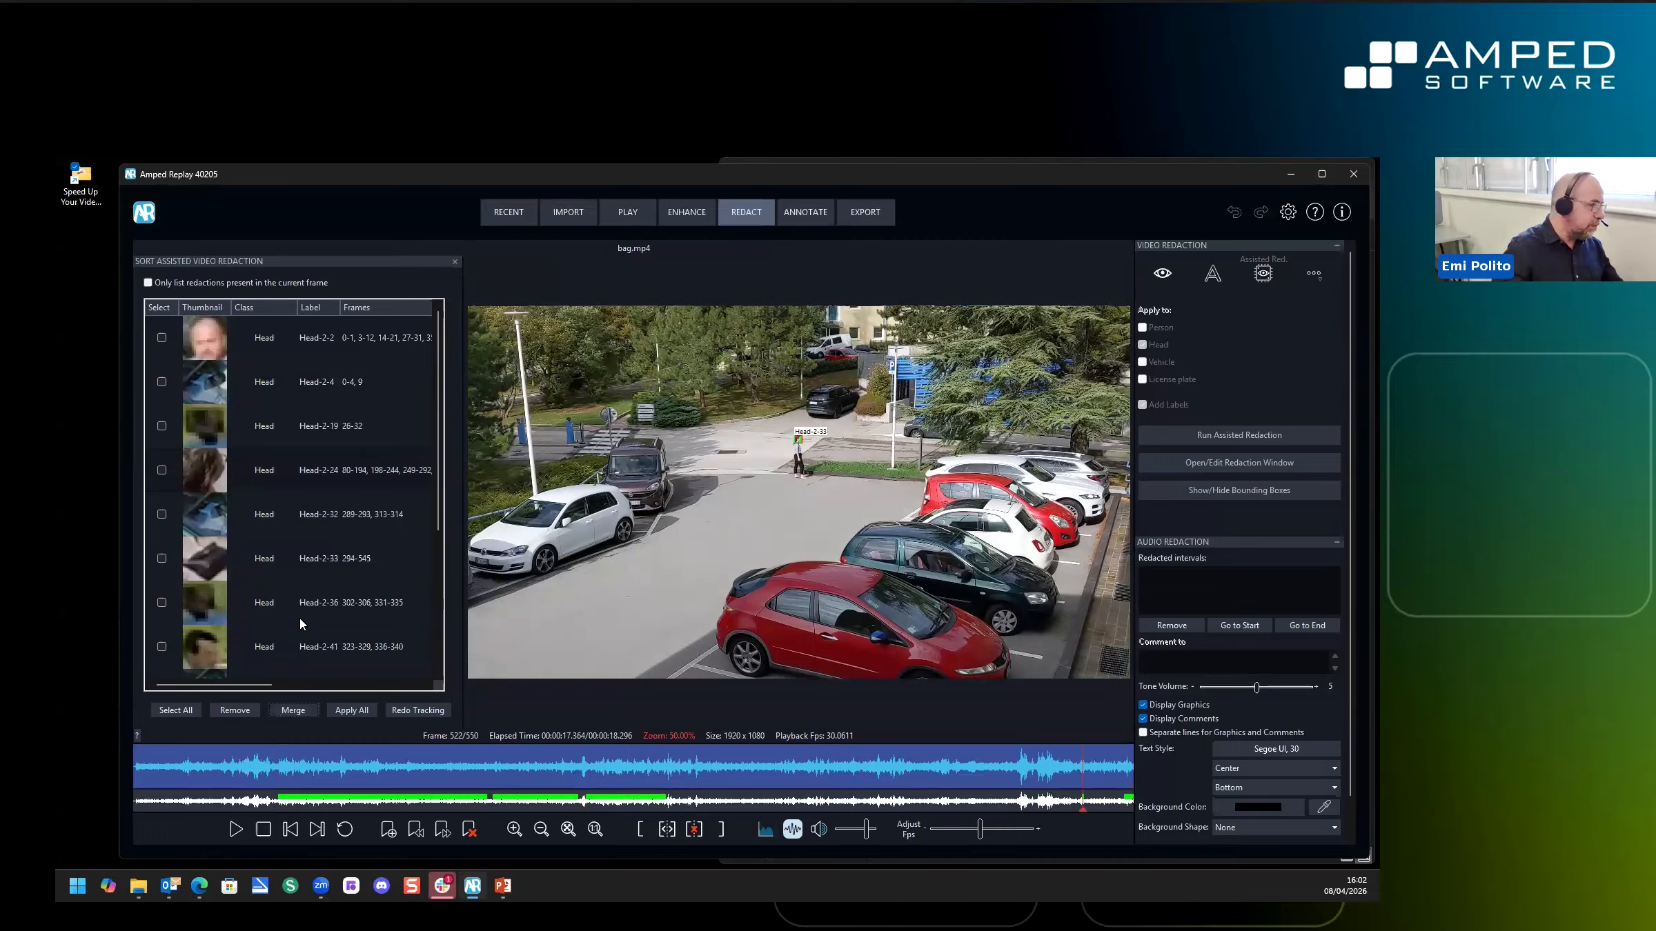
Jump to the Head-2-41 redaction at frame 323 and examine its detection up close in the video
{"action": "scroll", "coordinate": [301, 625], "scroll_direction": "down", "scroll_amount": 1}
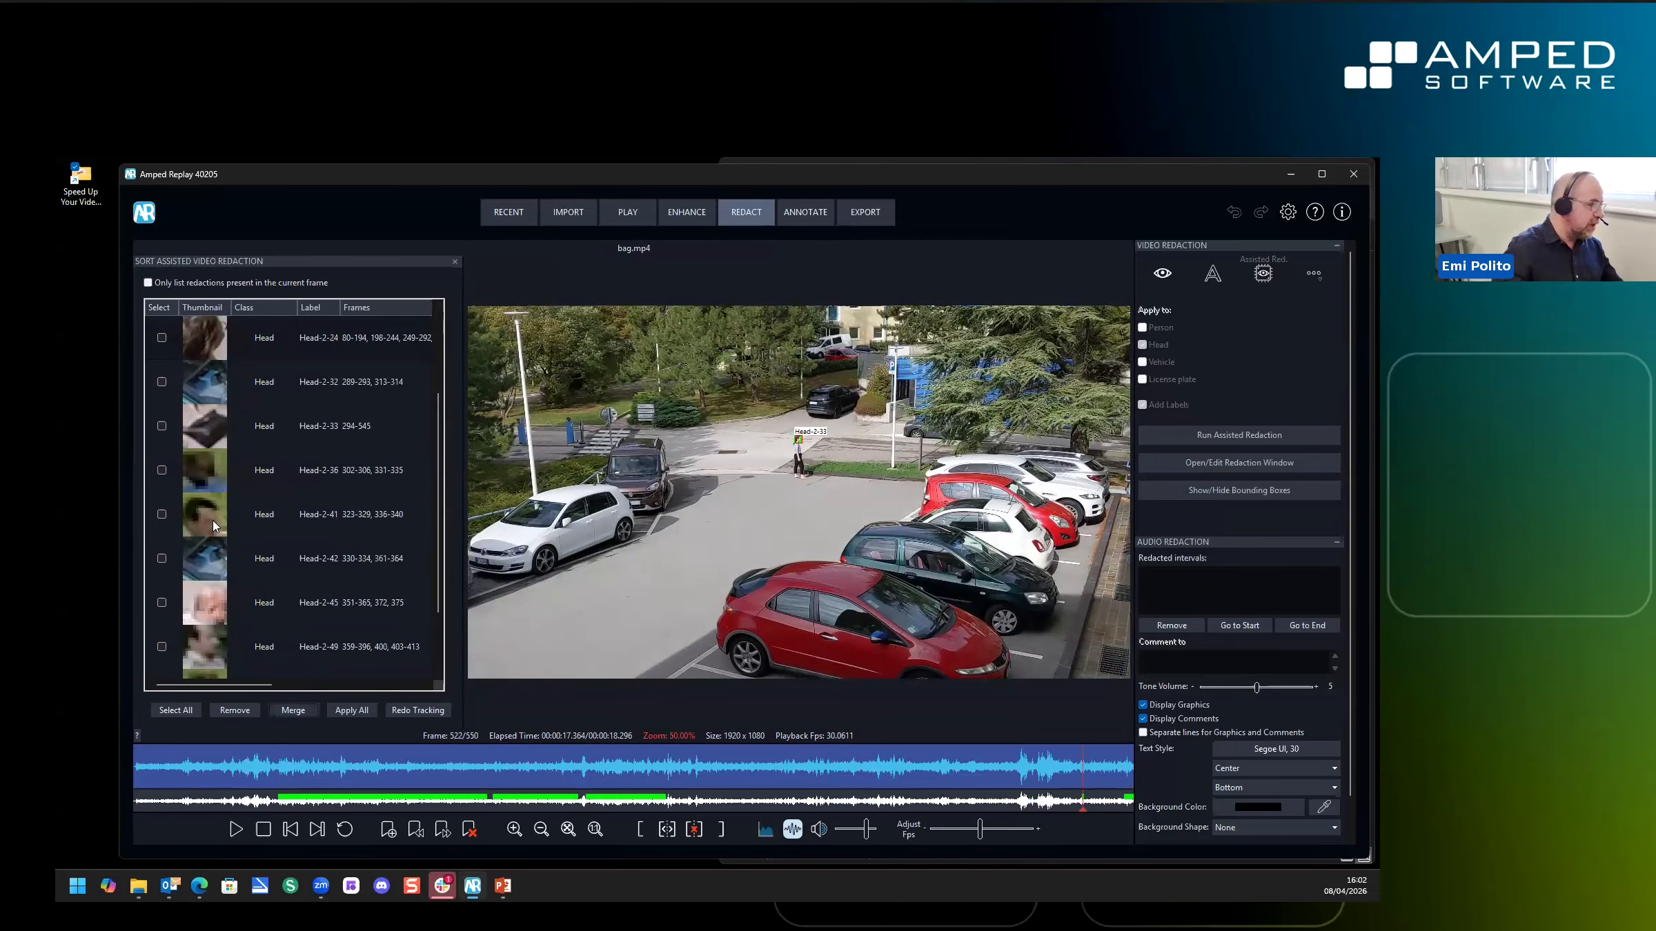
{"action": "left_click", "coordinate": [214, 526]}
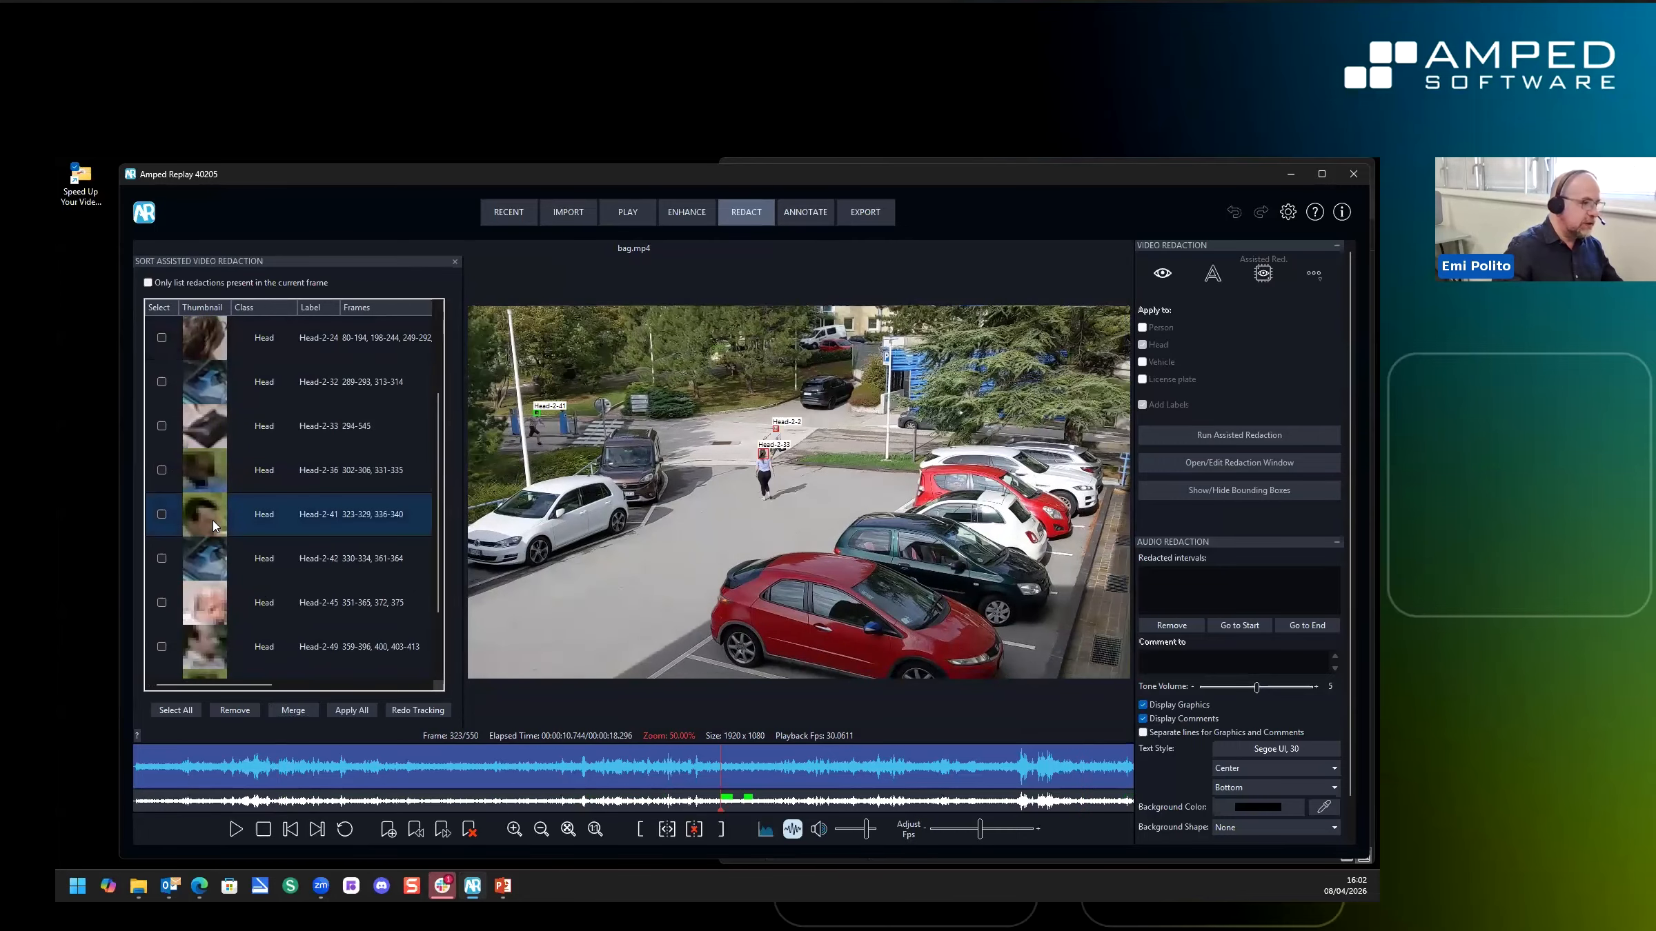
{"action": "scroll", "coordinate": [527, 411], "scroll_direction": "up", "scroll_amount": 2}
{"action": "scroll", "coordinate": [489, 399], "scroll_direction": "up", "scroll_amount": 1}
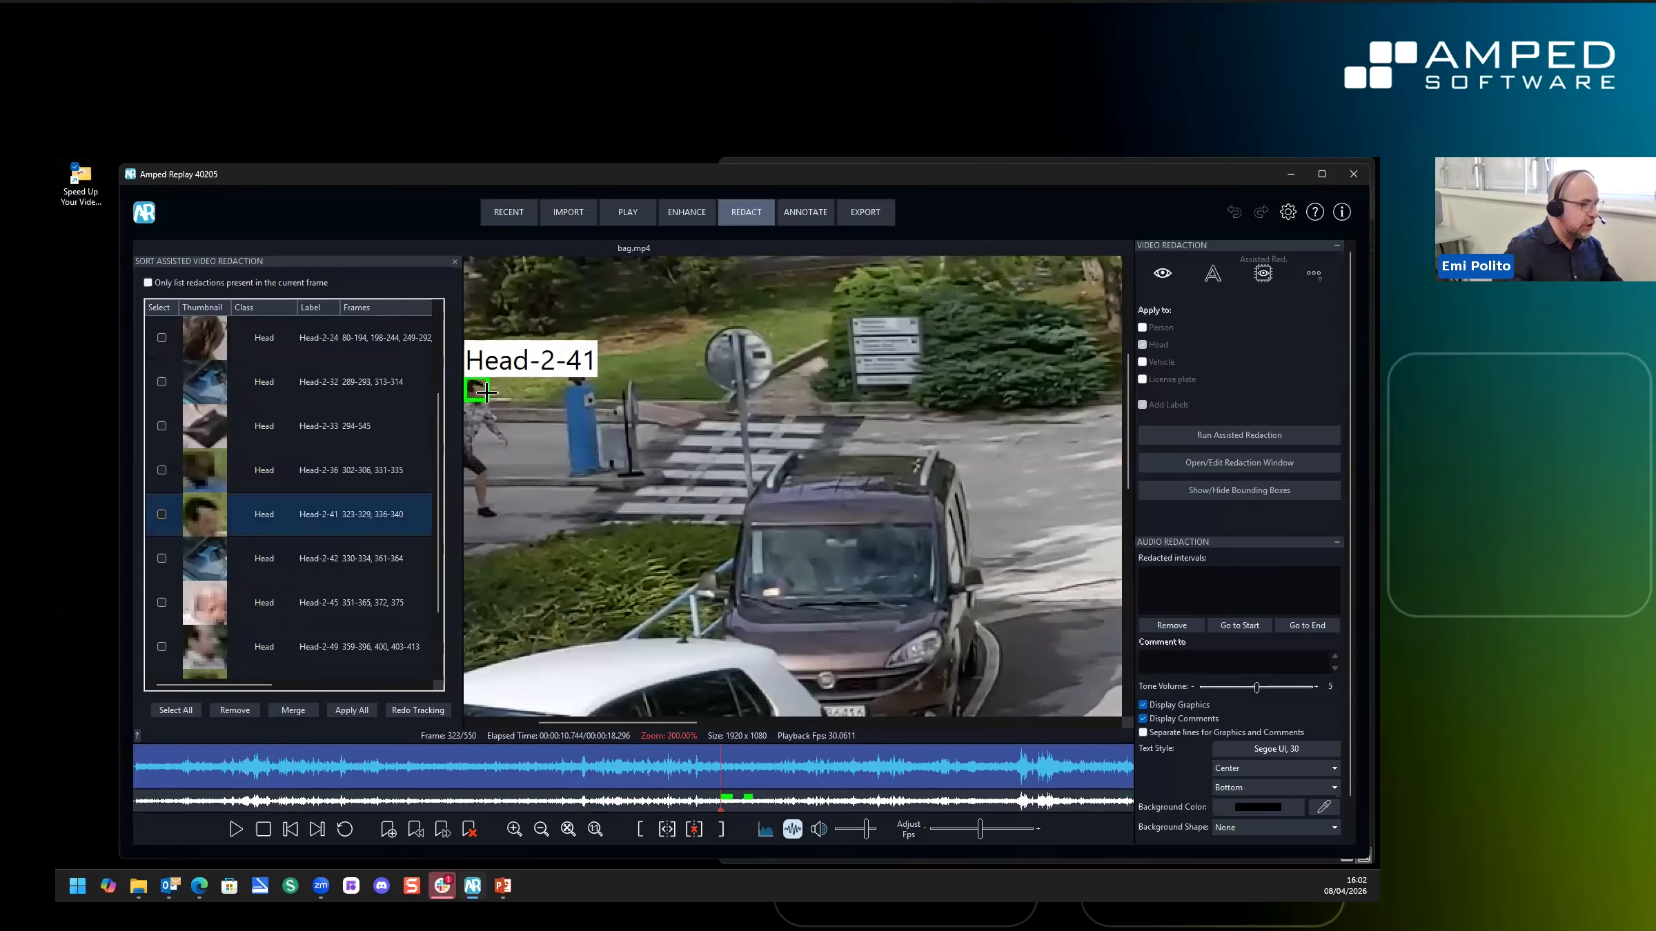
Check the Head-2-49 detection at frame 359 and merge it with Head-2-41 as the same passer-by
{"action": "scroll", "coordinate": [202, 568], "scroll_direction": "down", "scroll_amount": 1}
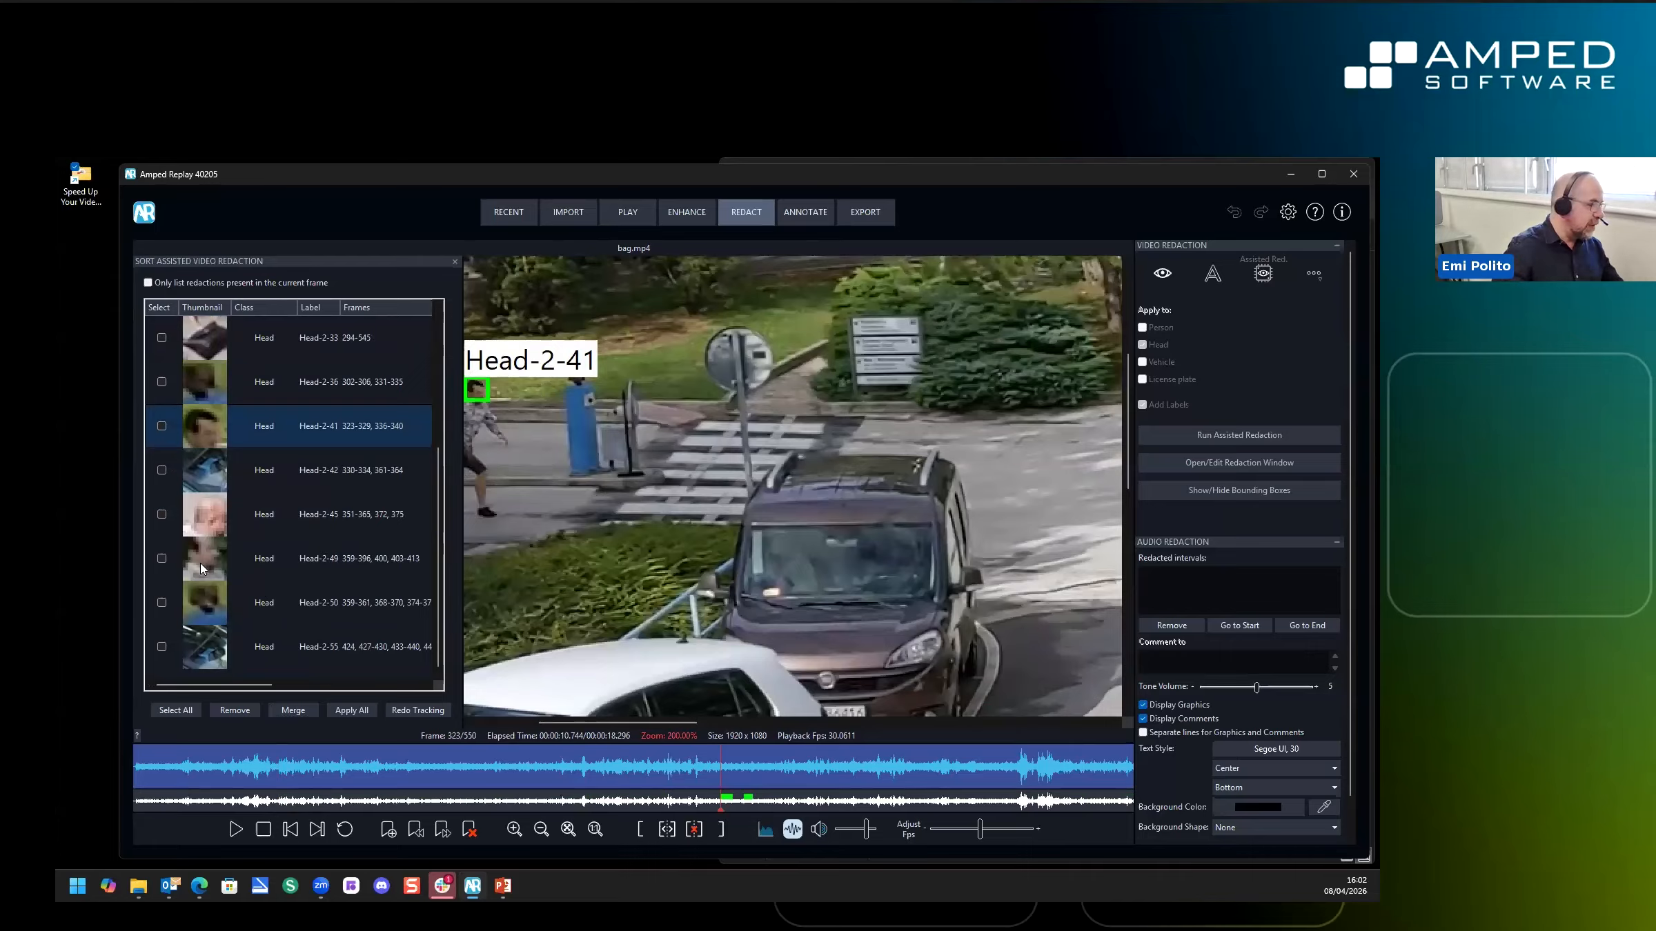
{"action": "left_click", "coordinate": [202, 567]}
{"action": "scroll", "coordinate": [834, 508], "scroll_direction": "down", "scroll_amount": 1}
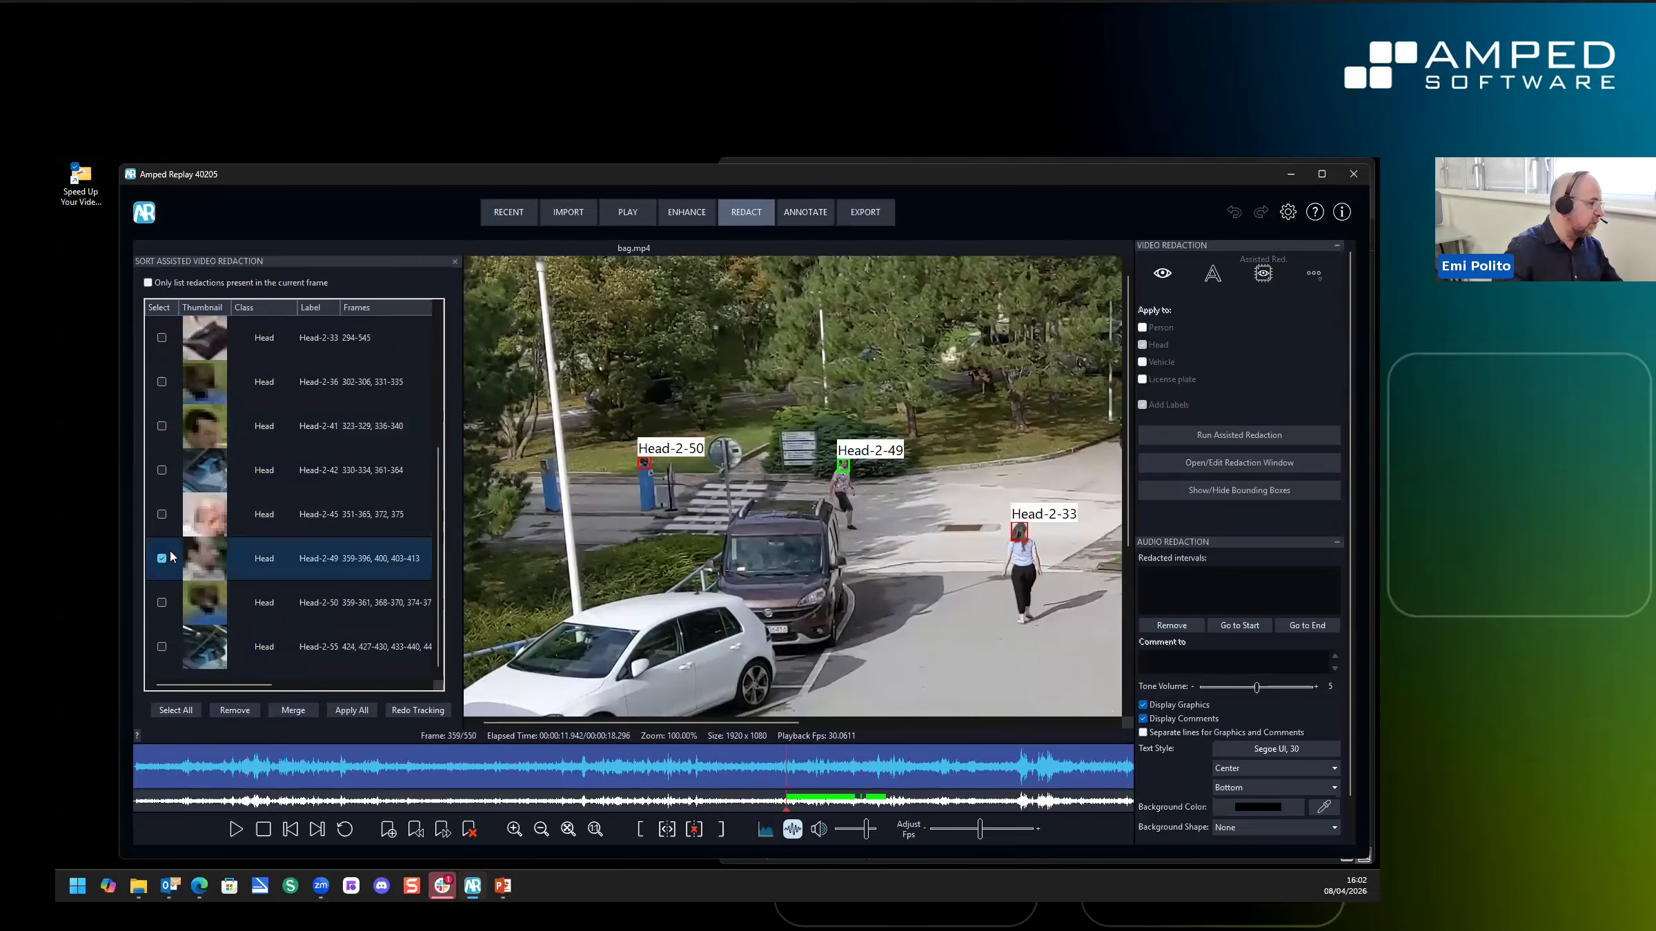
{"action": "left_click", "coordinate": [162, 423]}
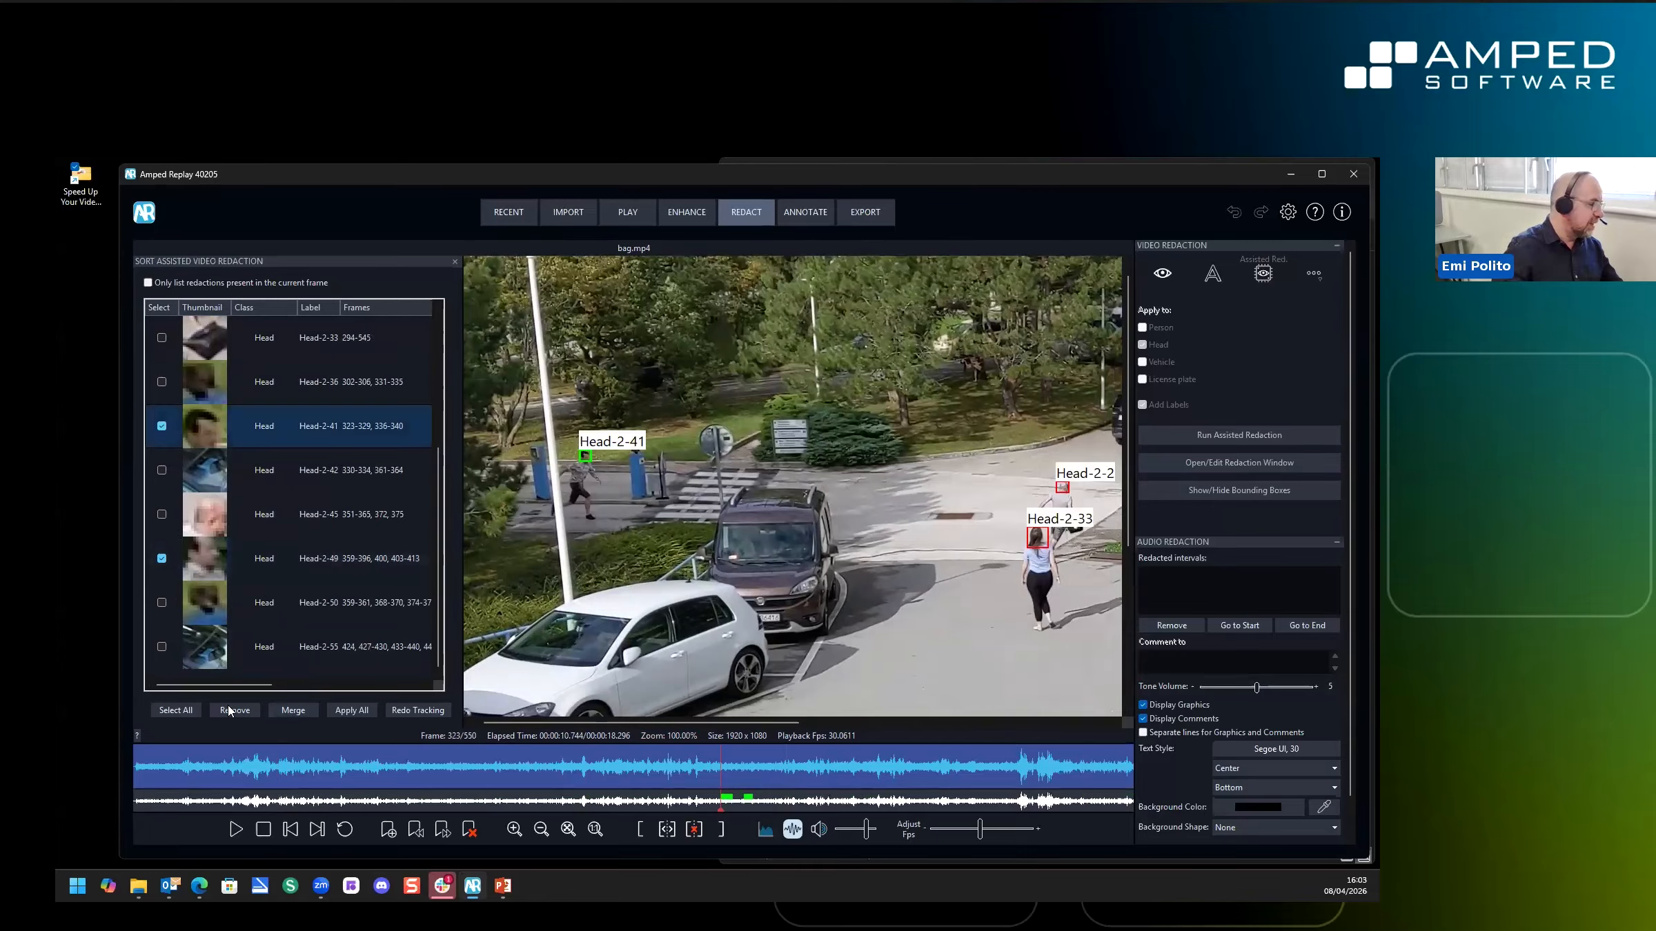
{"action": "left_click", "coordinate": [305, 710]}
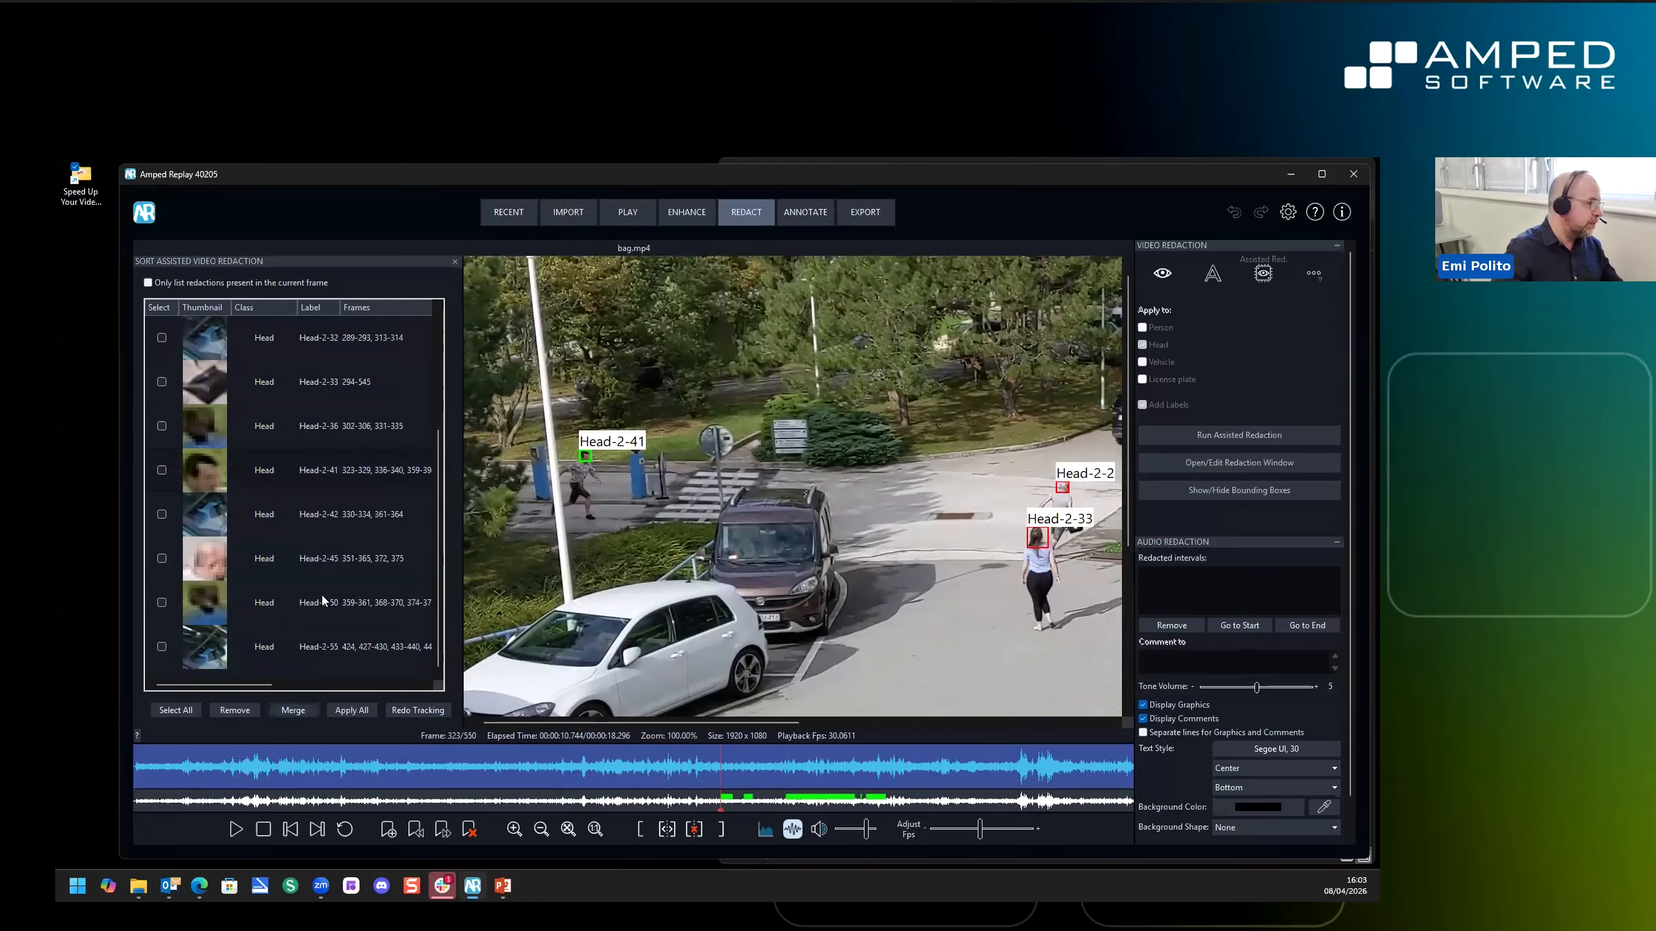
Check the Head-2-32 detection, then inspect Head-2-33 up close at frame 294 and mark Head-2-33 as selected in the redaction list
{"action": "left_click", "coordinate": [224, 333]}
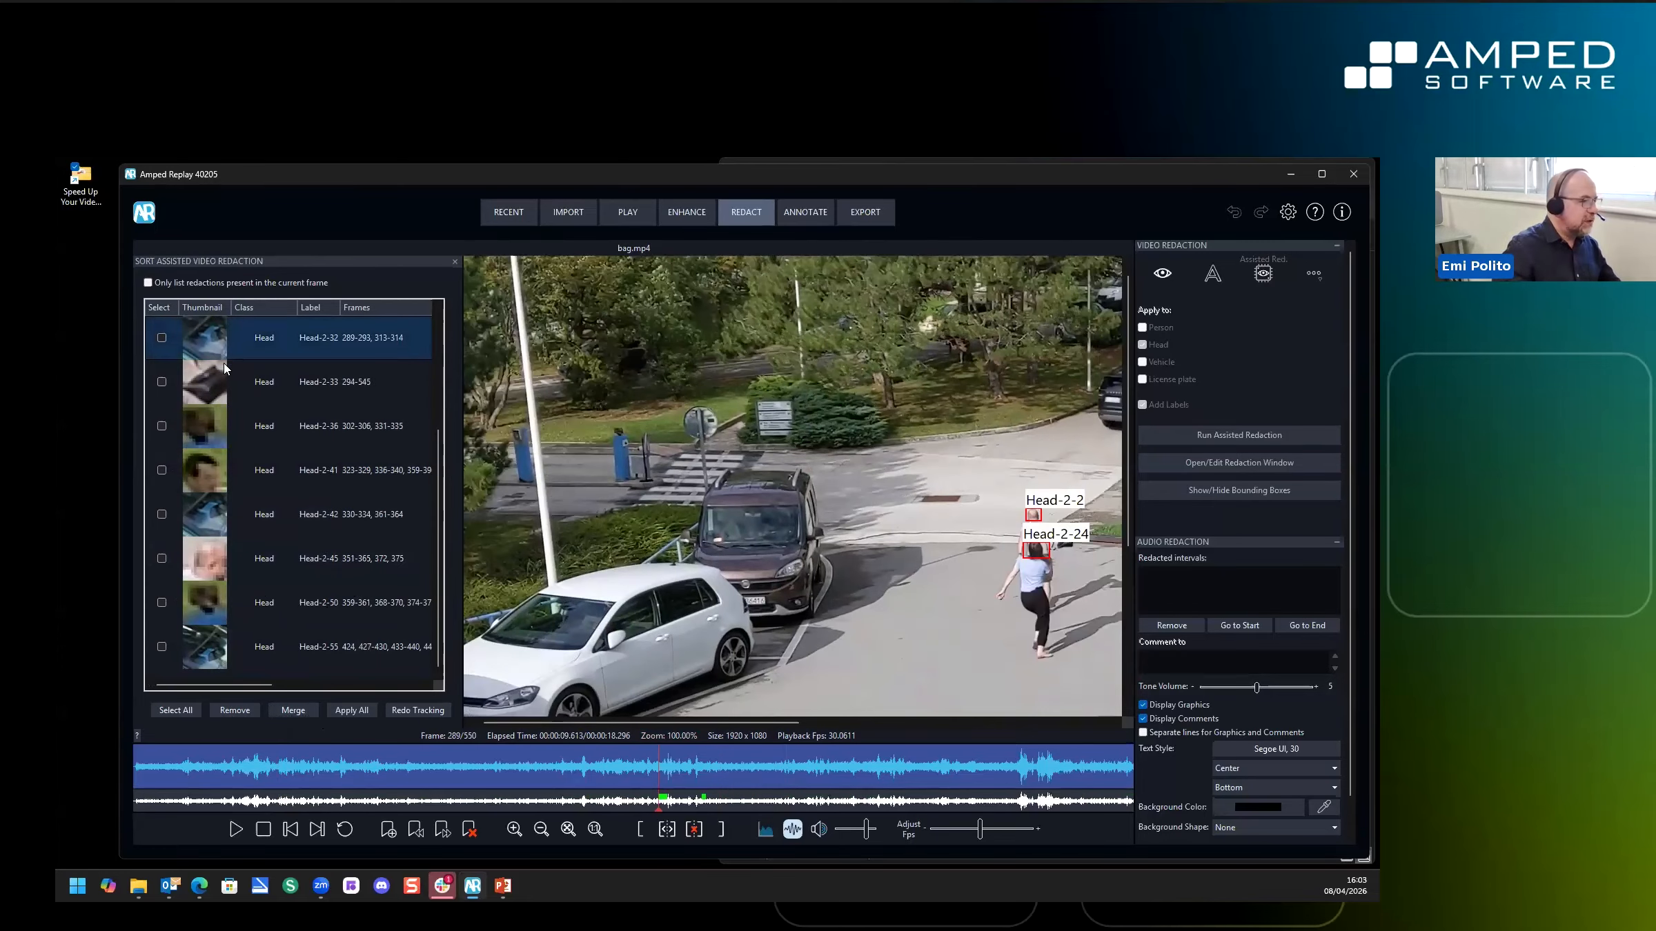
{"action": "left_click", "coordinate": [225, 378]}
{"action": "scroll", "coordinate": [911, 610], "scroll_direction": "down", "scroll_amount": 2}
{"action": "scroll", "coordinate": [759, 442], "scroll_direction": "up", "scroll_amount": 2}
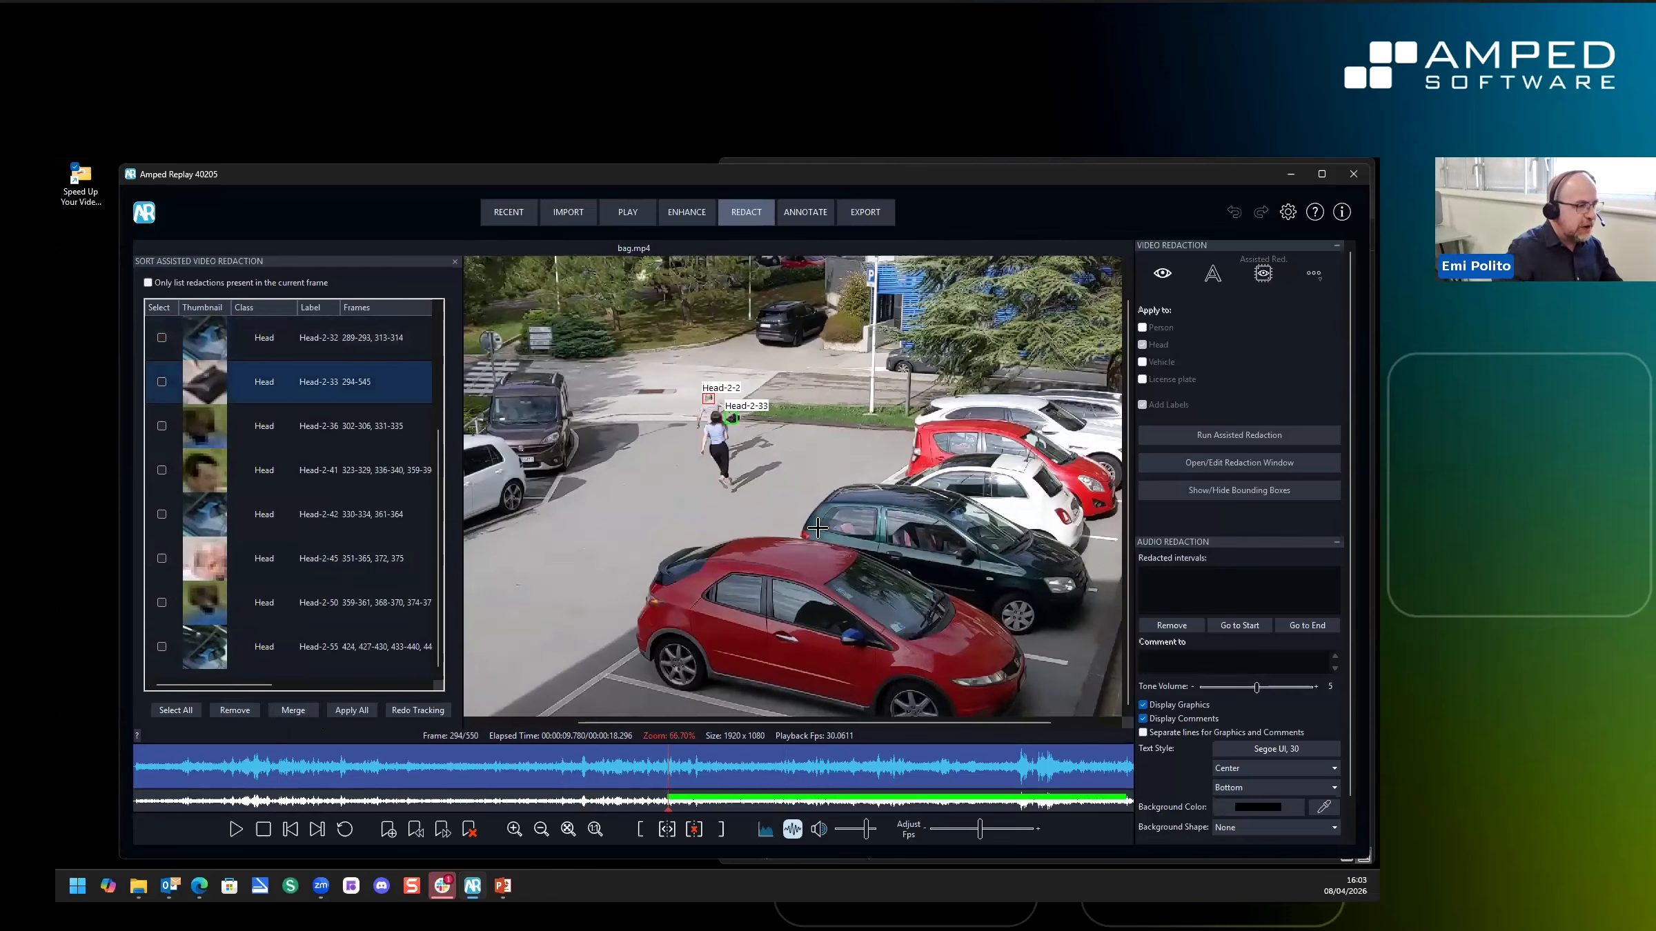
{"action": "scroll", "coordinate": [816, 414], "scroll_direction": "up", "scroll_amount": 4}
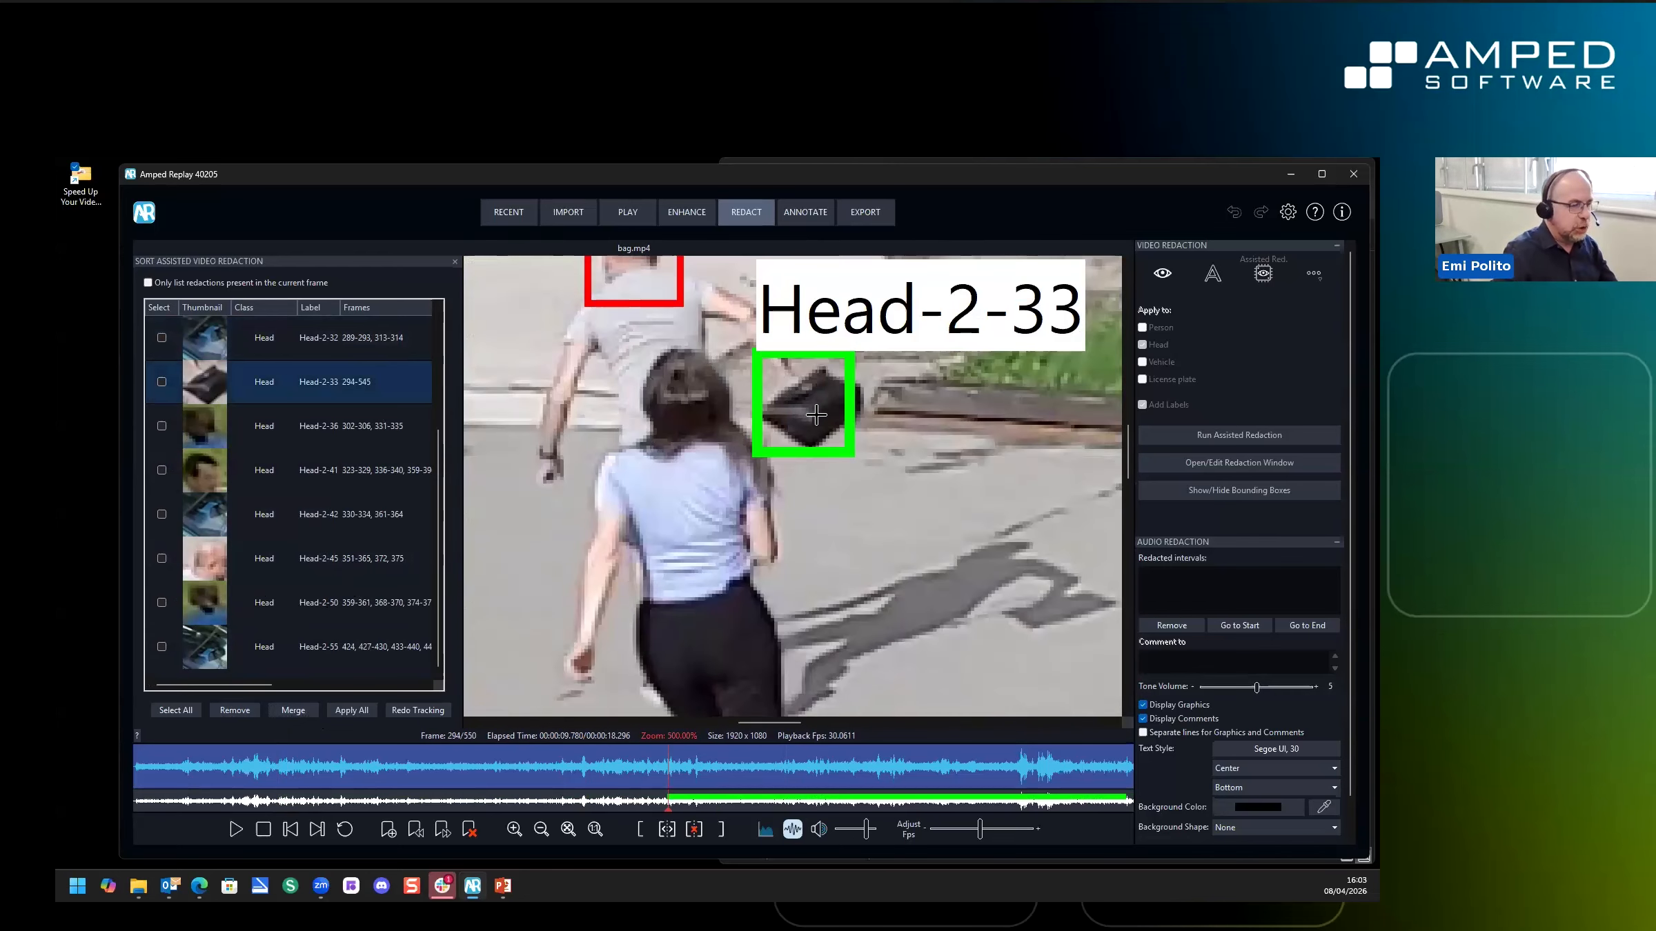
{"action": "scroll", "coordinate": [816, 413], "scroll_direction": "up", "scroll_amount": 2}
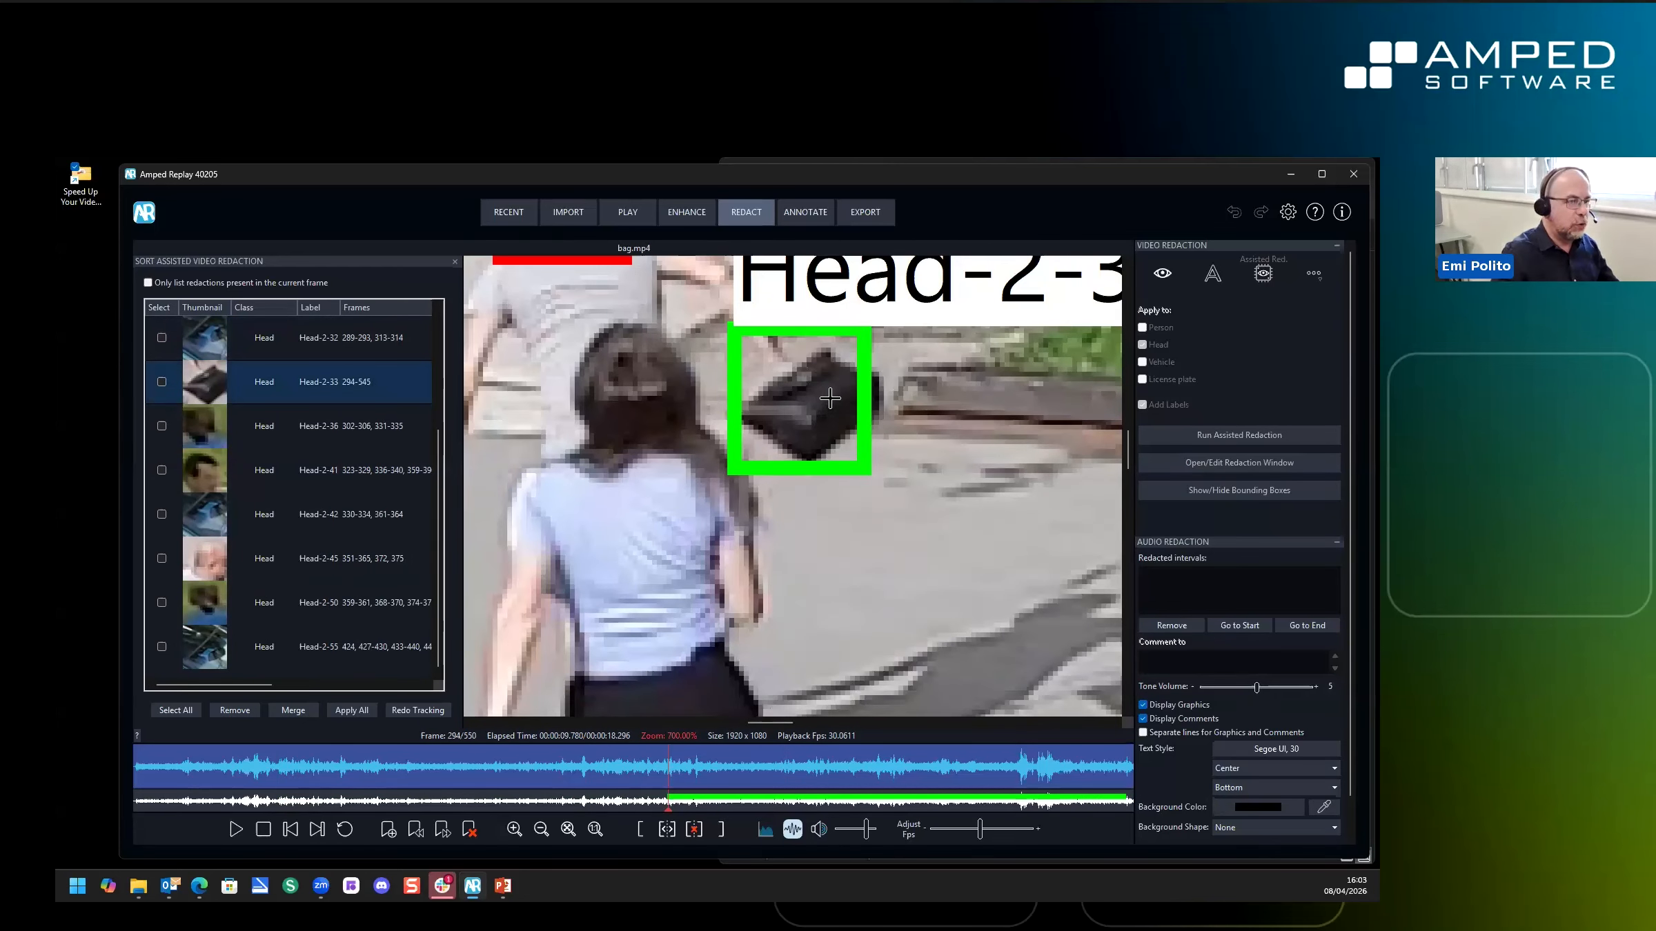
{"action": "scroll", "coordinate": [830, 399], "scroll_direction": "down", "scroll_amount": 1}
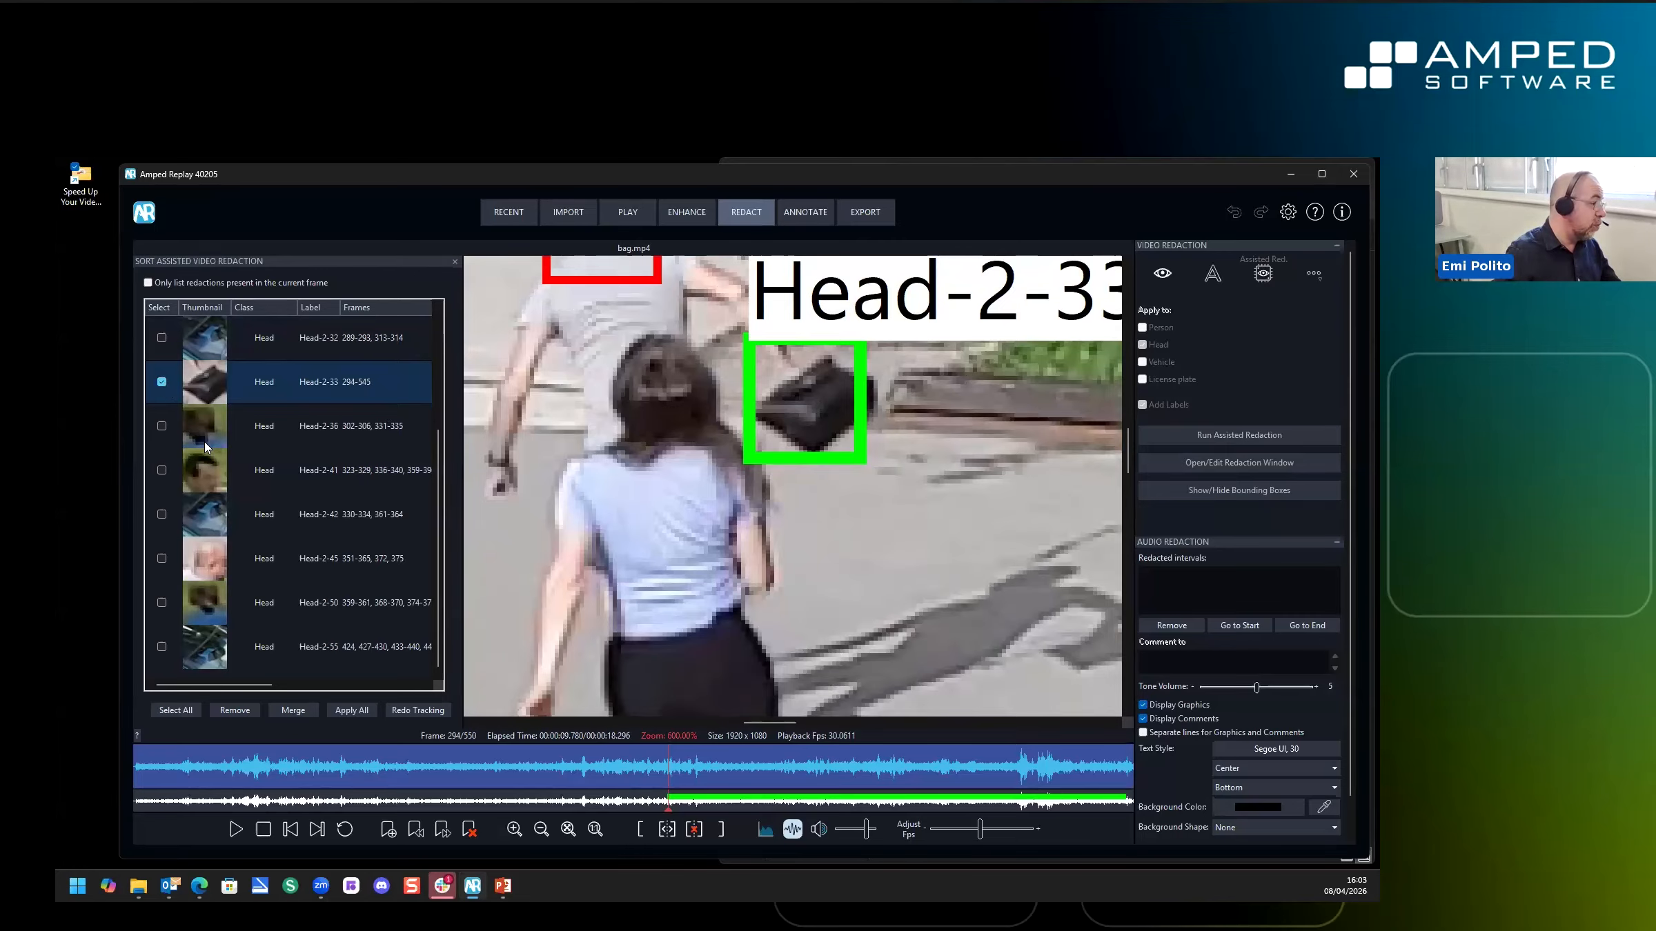
Jump to the Head-2-36 redaction at frame 302 and examine up close what its detection marks
{"action": "left_click", "coordinate": [205, 441]}
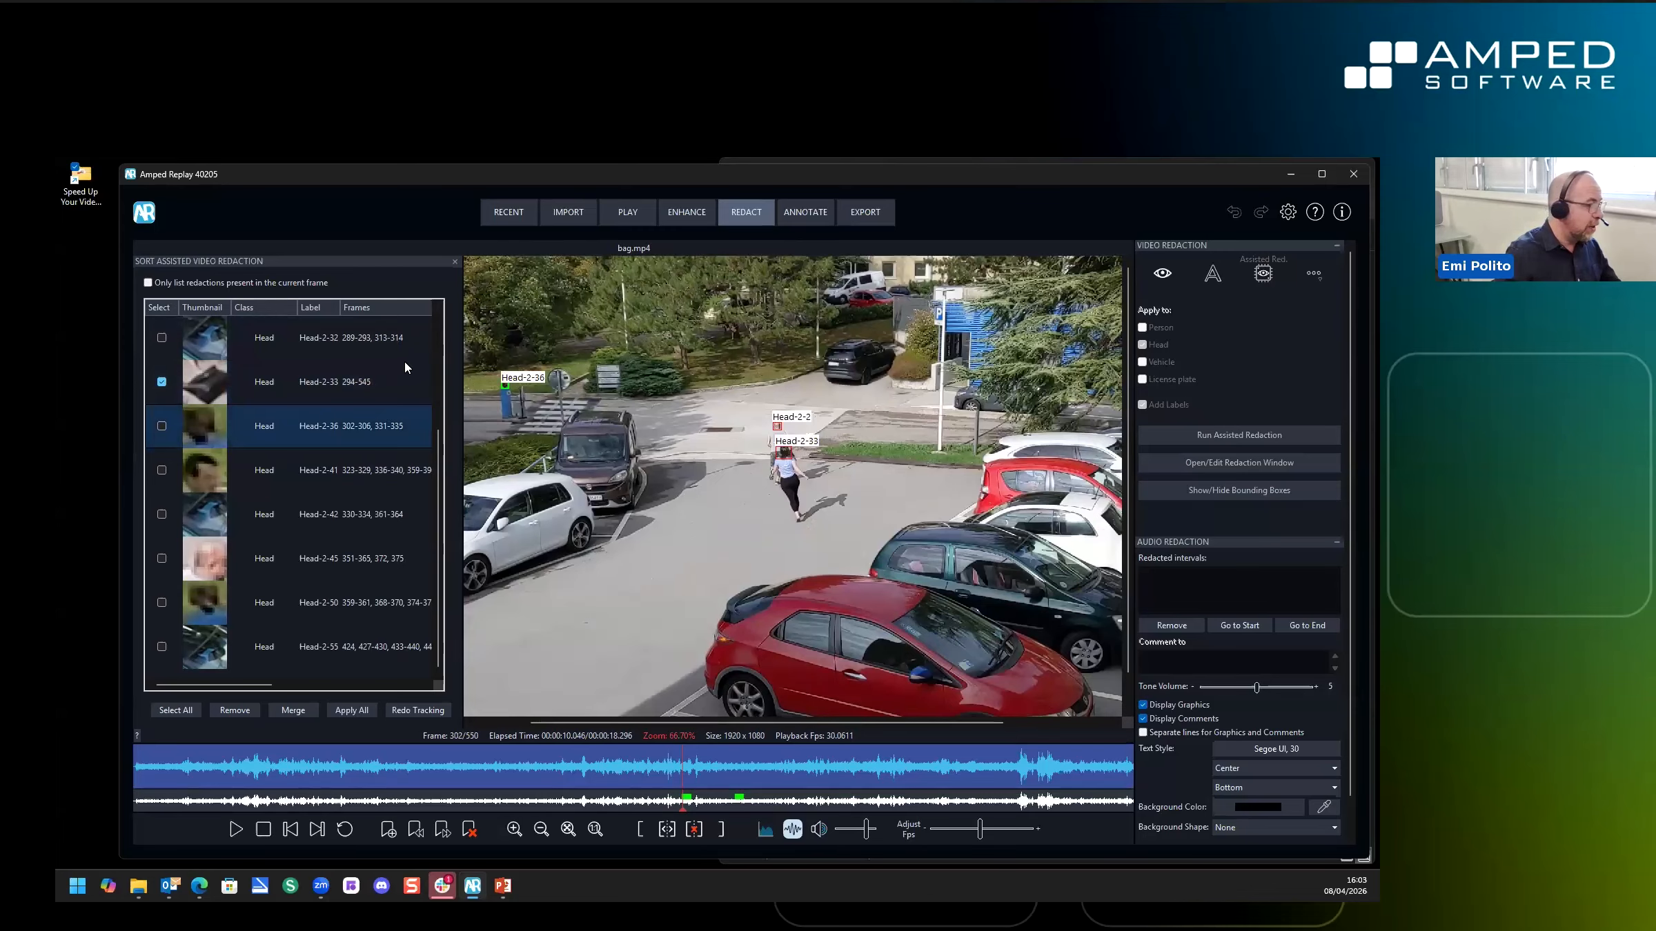
{"action": "scroll", "coordinate": [522, 373], "scroll_direction": "up", "scroll_amount": 3}
{"action": "left_click", "coordinate": [735, 784]}
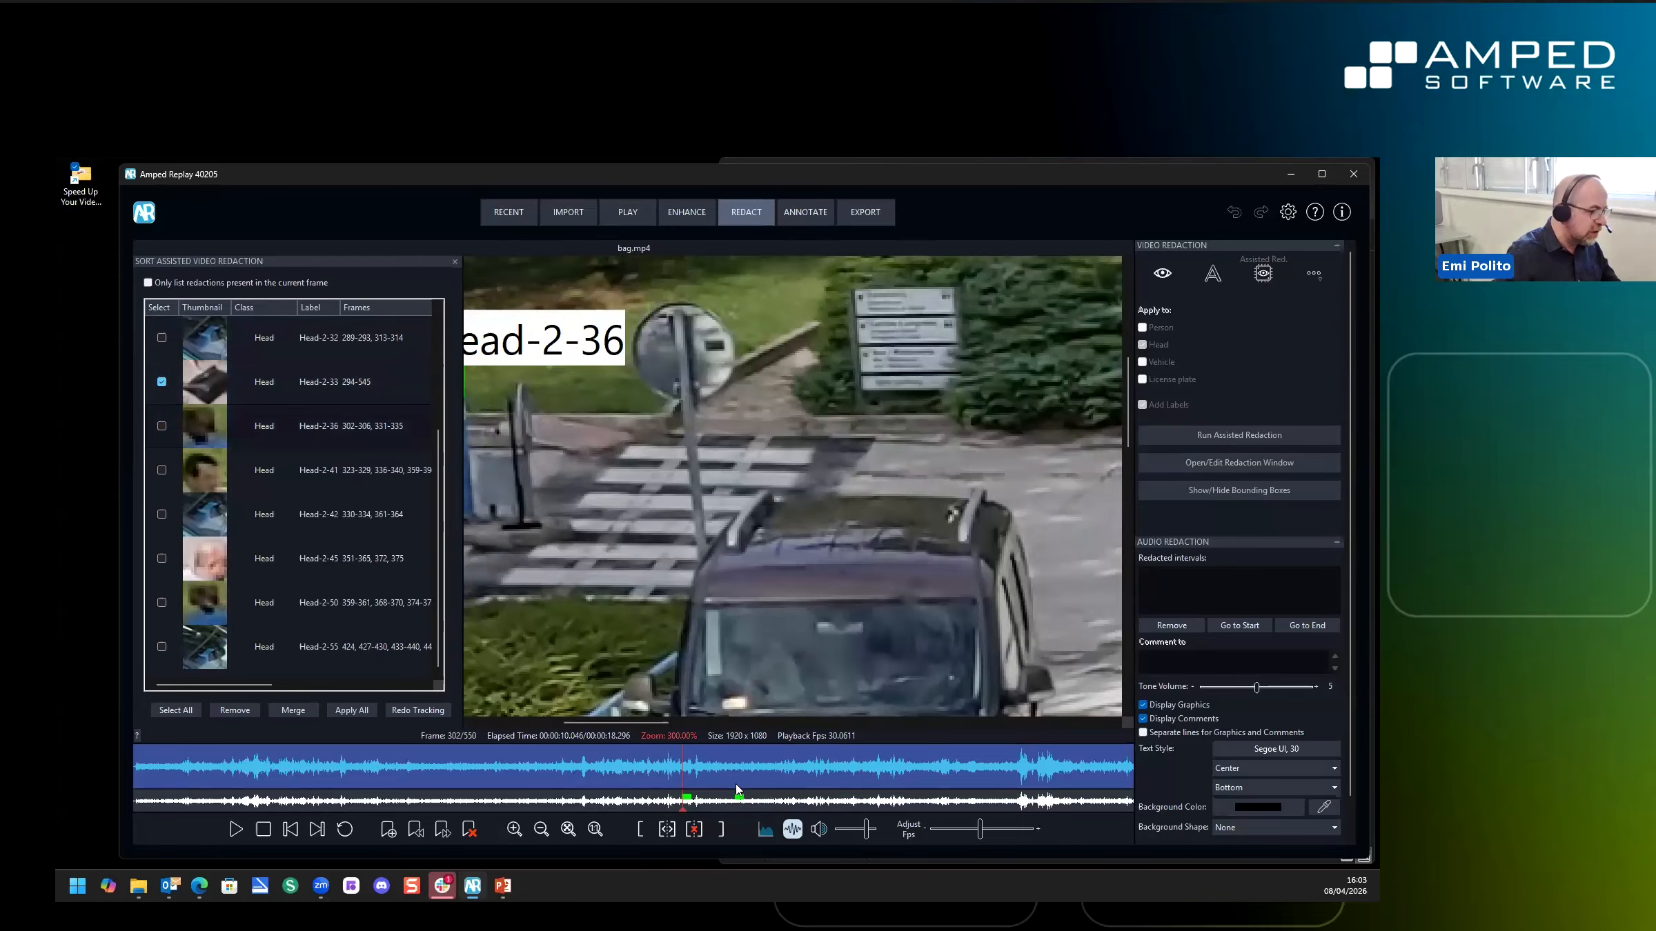
{"action": "left_click_drag", "start_coordinate": [636, 723], "coordinate": [548, 723]}
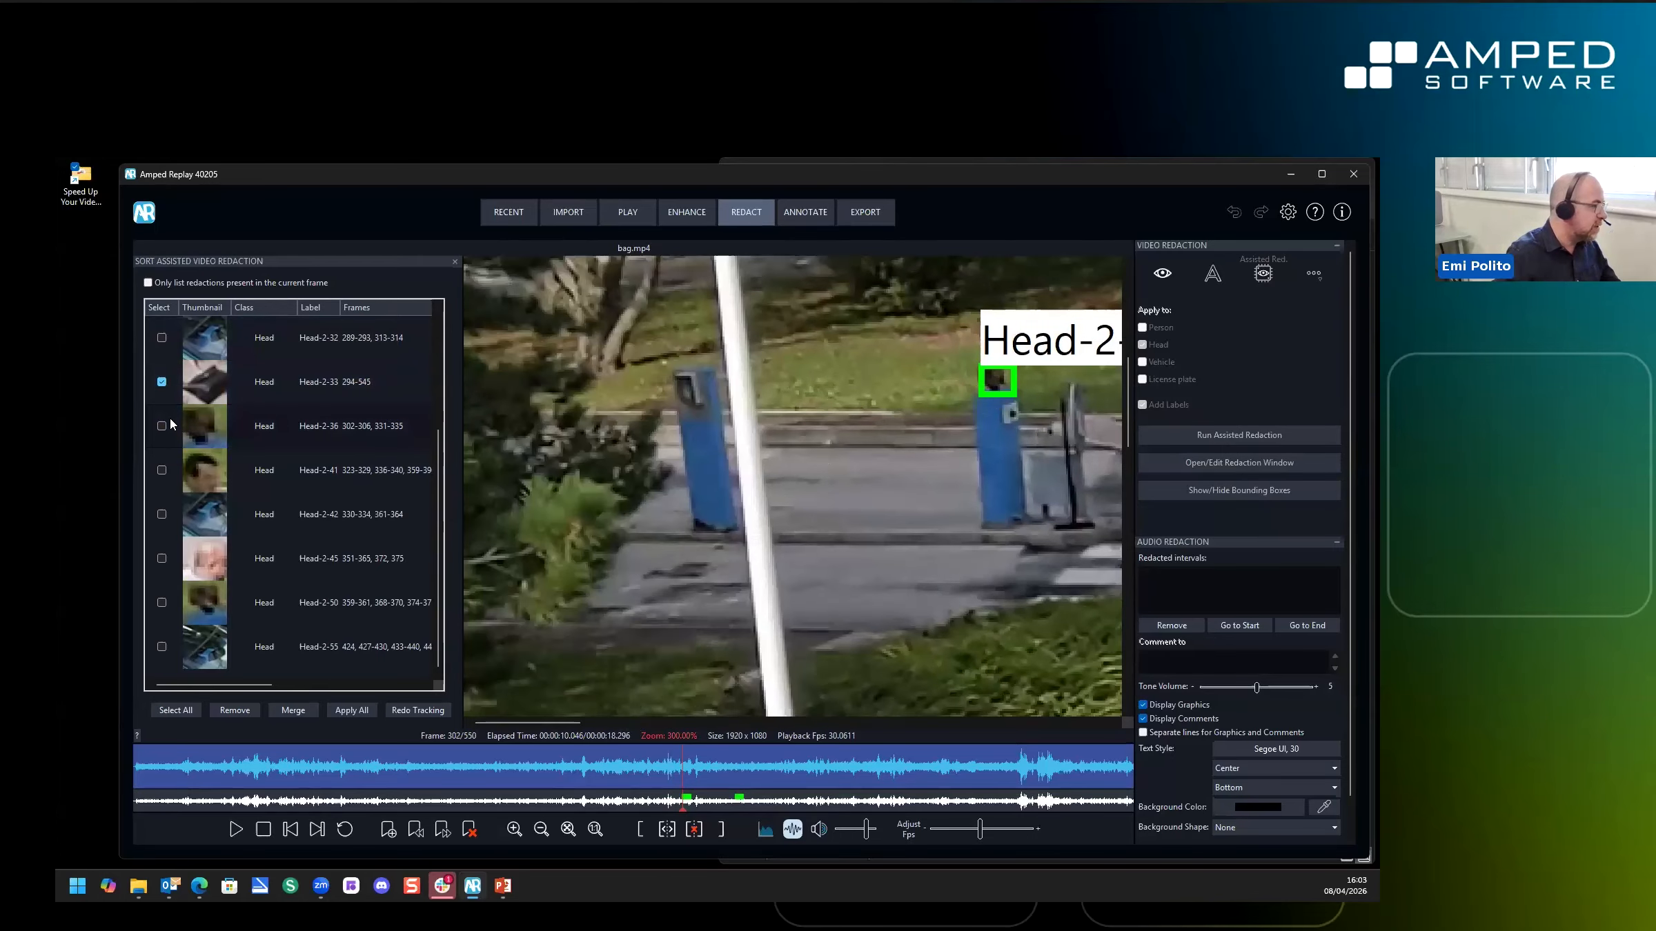
Mark Head-2-36 as selected in the redaction list, then inspect Head-2-42 up close at frame 330 and mark it too
{"action": "left_click", "coordinate": [161, 424]}
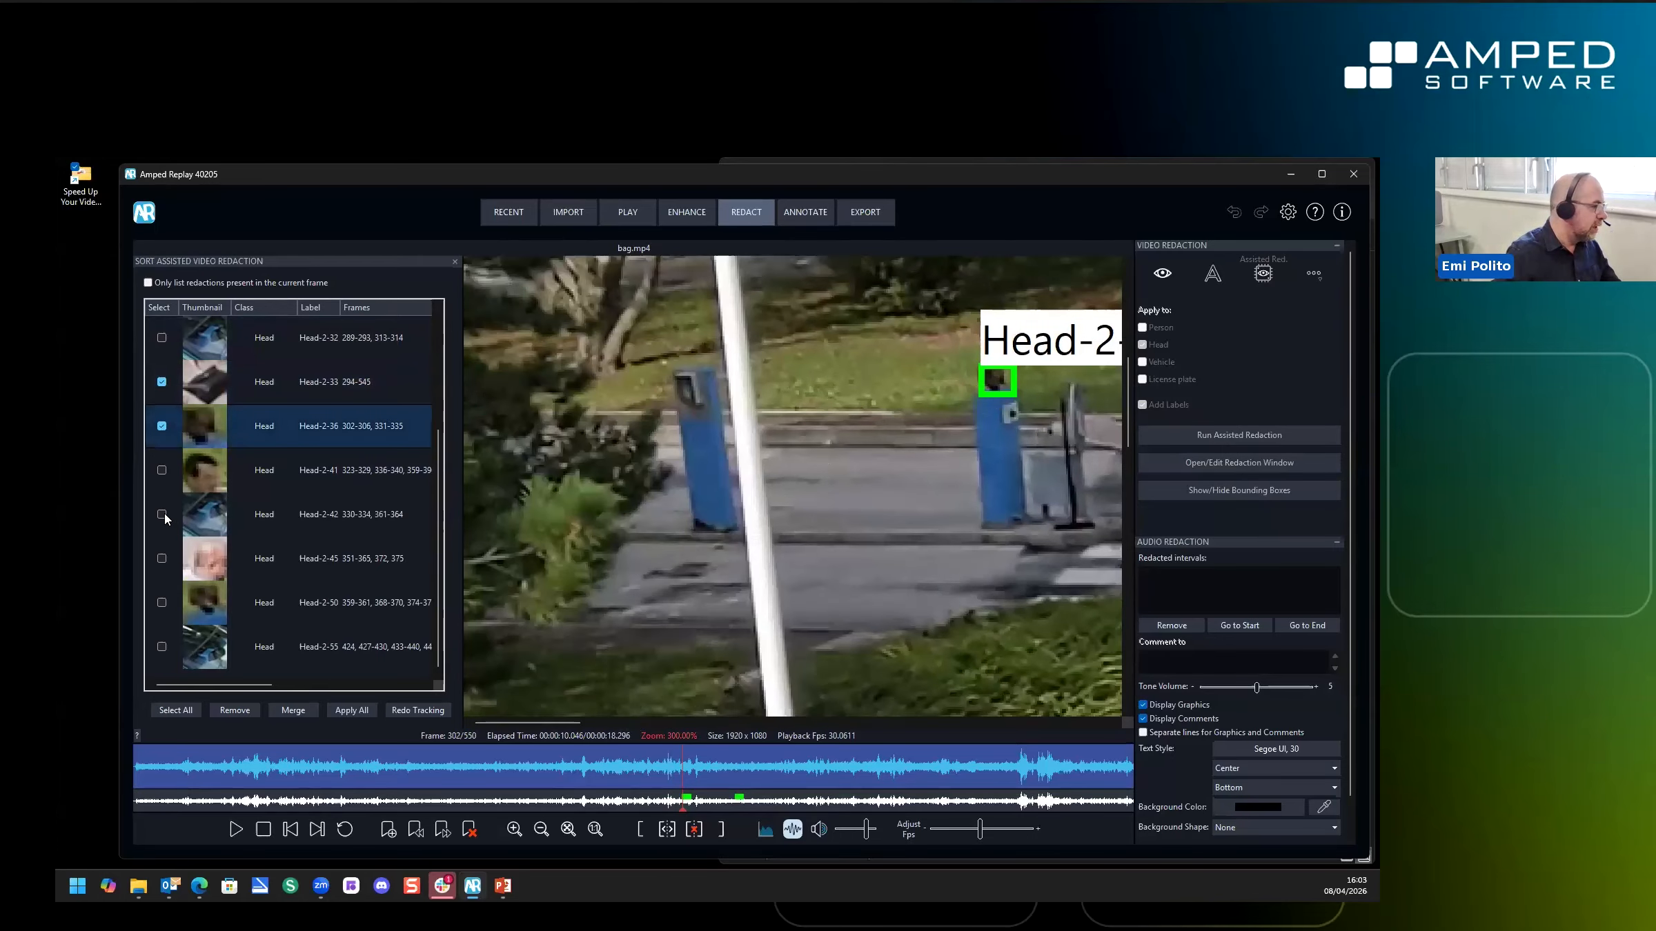
{"action": "left_click", "coordinate": [206, 529]}
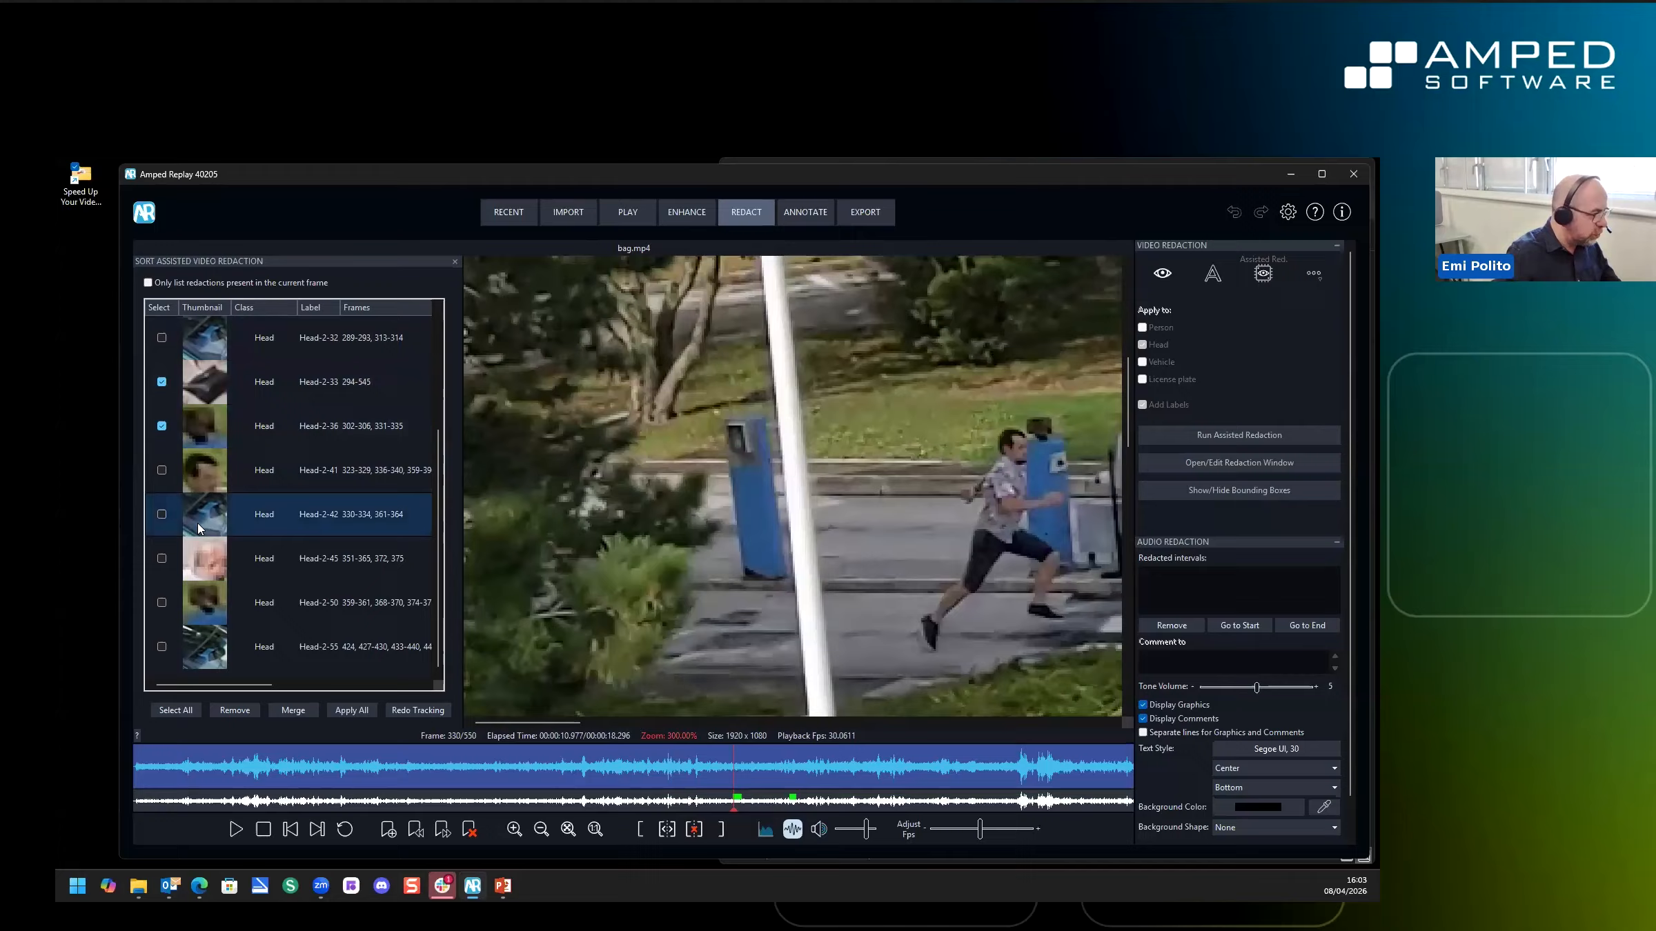
{"action": "left_click", "coordinate": [200, 528]}
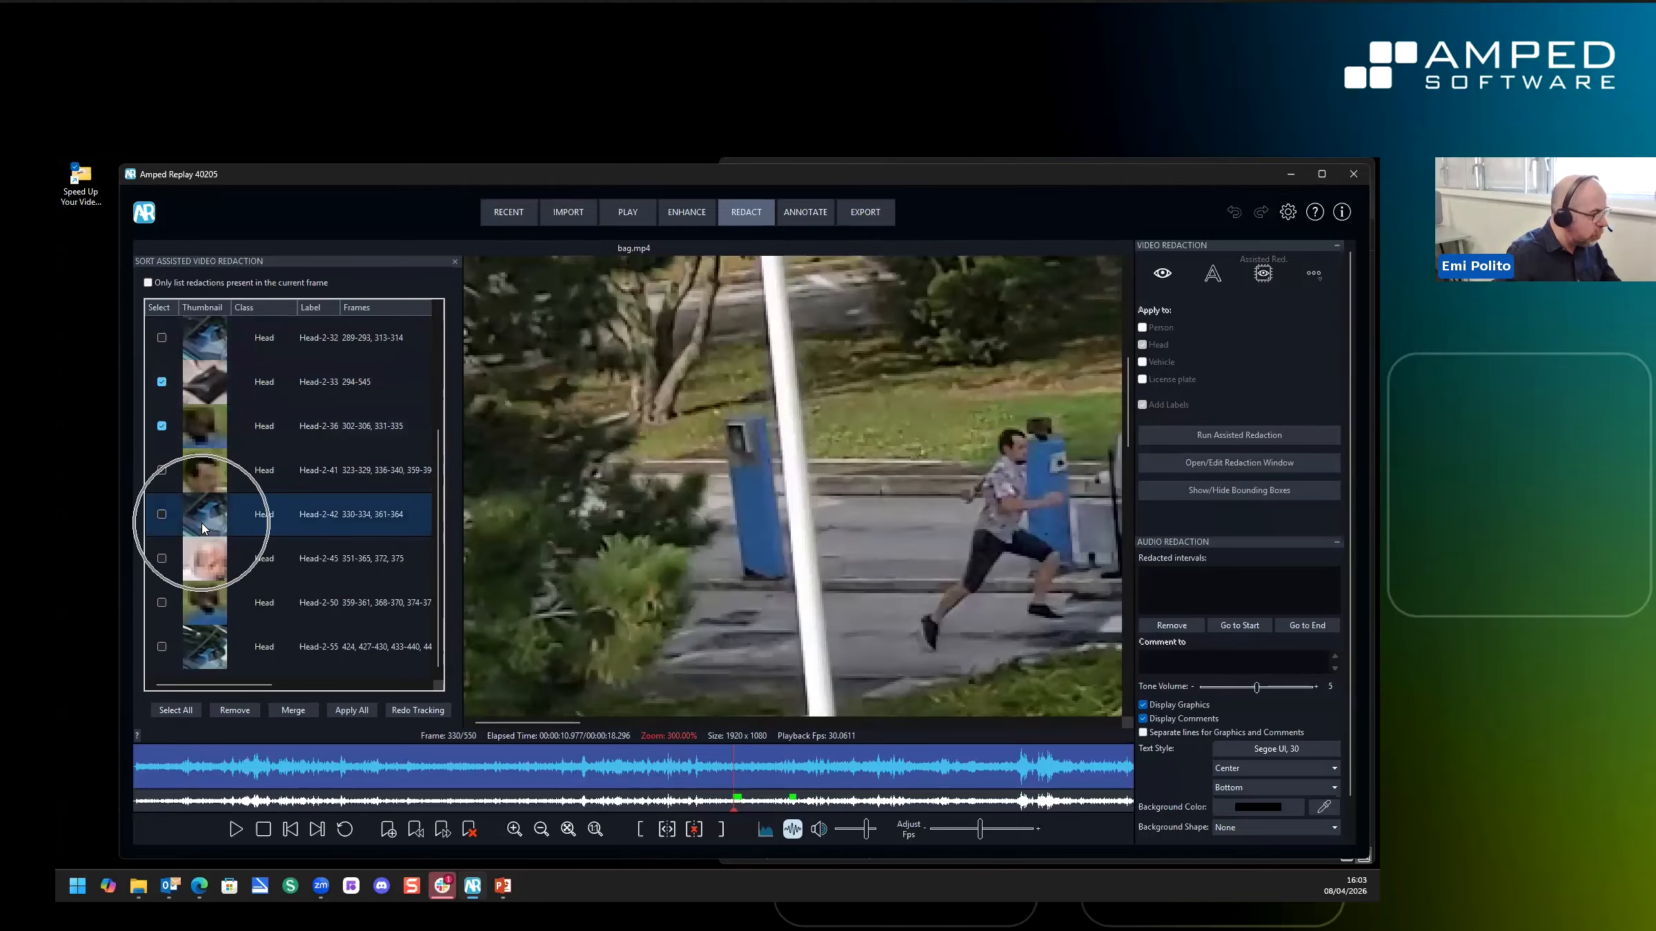
{"action": "scroll", "coordinate": [960, 540], "scroll_direction": "down", "scroll_amount": 5}
{"action": "scroll", "coordinate": [961, 540], "scroll_direction": "up", "scroll_amount": 10}
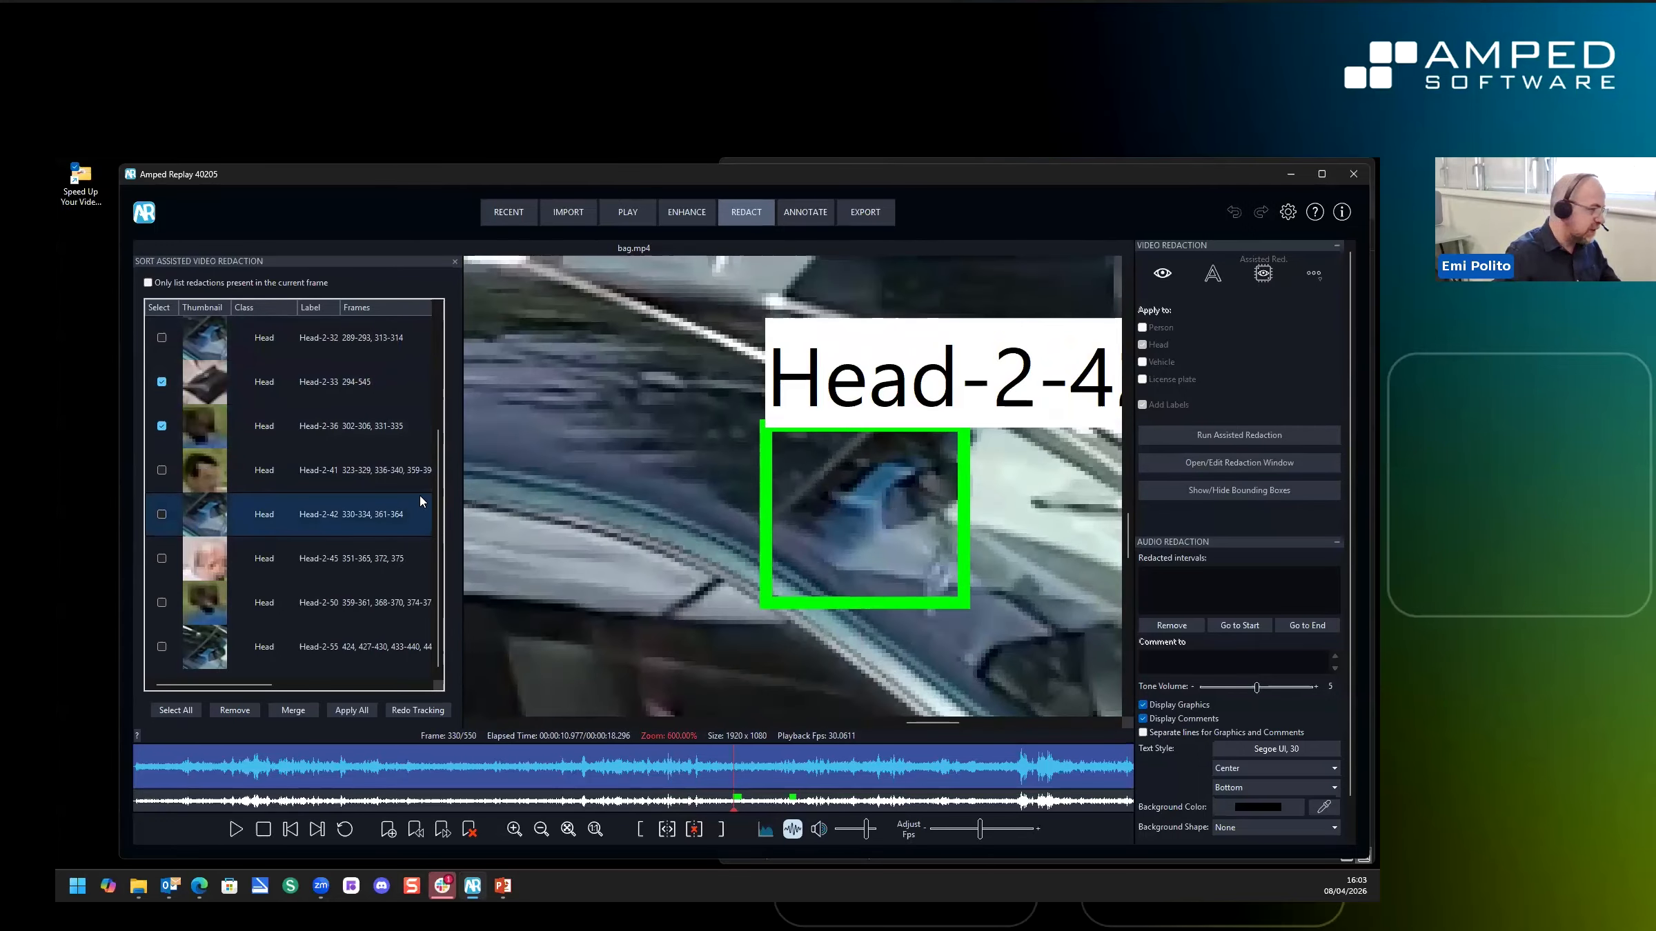
{"action": "left_click", "coordinate": [162, 515]}
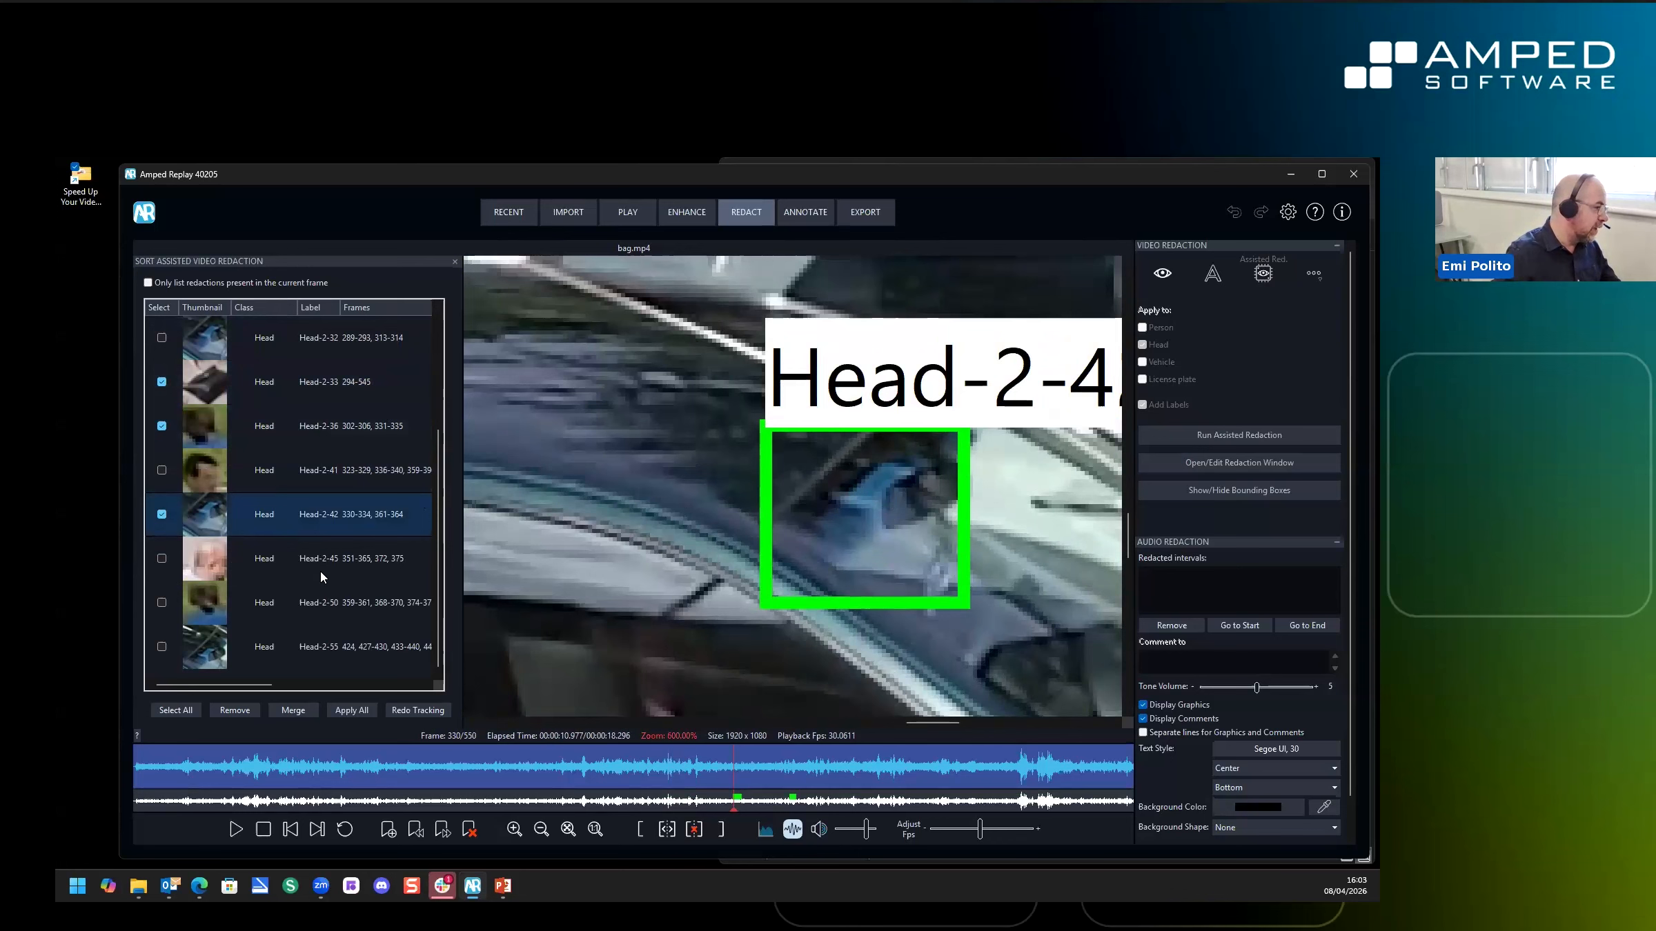
Jump to the Head-2-50 redaction at frame 359 and examine up close what its detection marks
{"action": "left_click", "coordinate": [203, 604]}
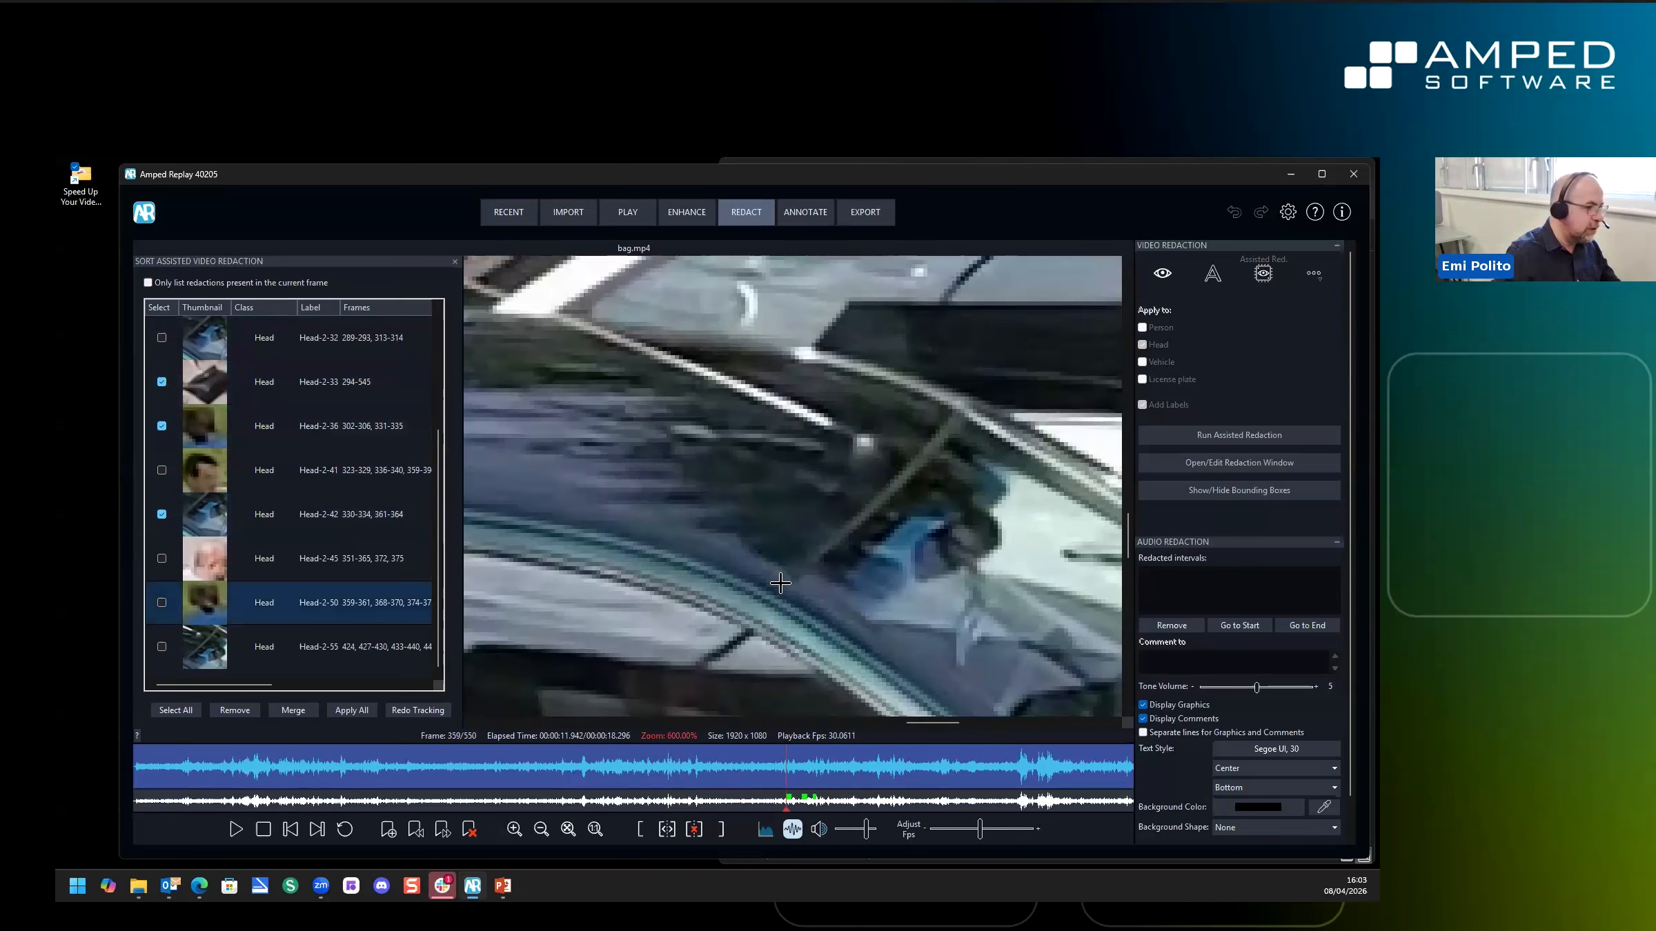
{"action": "scroll", "coordinate": [780, 583], "scroll_direction": "down", "scroll_amount": 3}
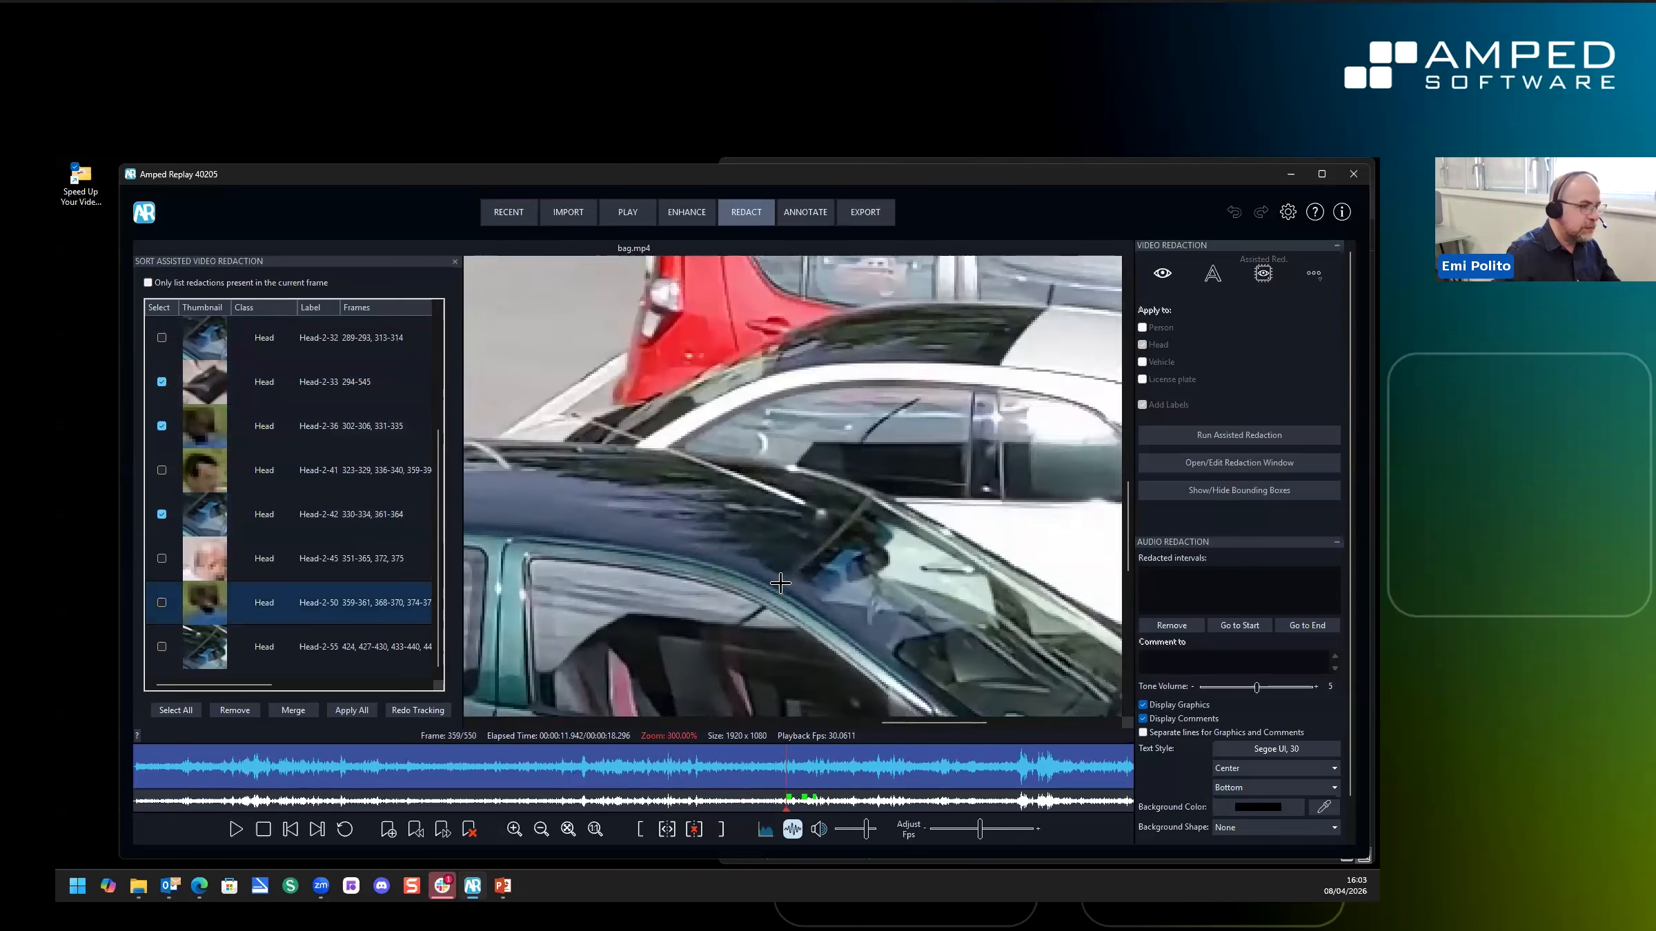
{"action": "scroll", "coordinate": [780, 583], "scroll_direction": "down", "scroll_amount": 3}
{"action": "scroll", "coordinate": [574, 319], "scroll_direction": "up", "scroll_amount": 3}
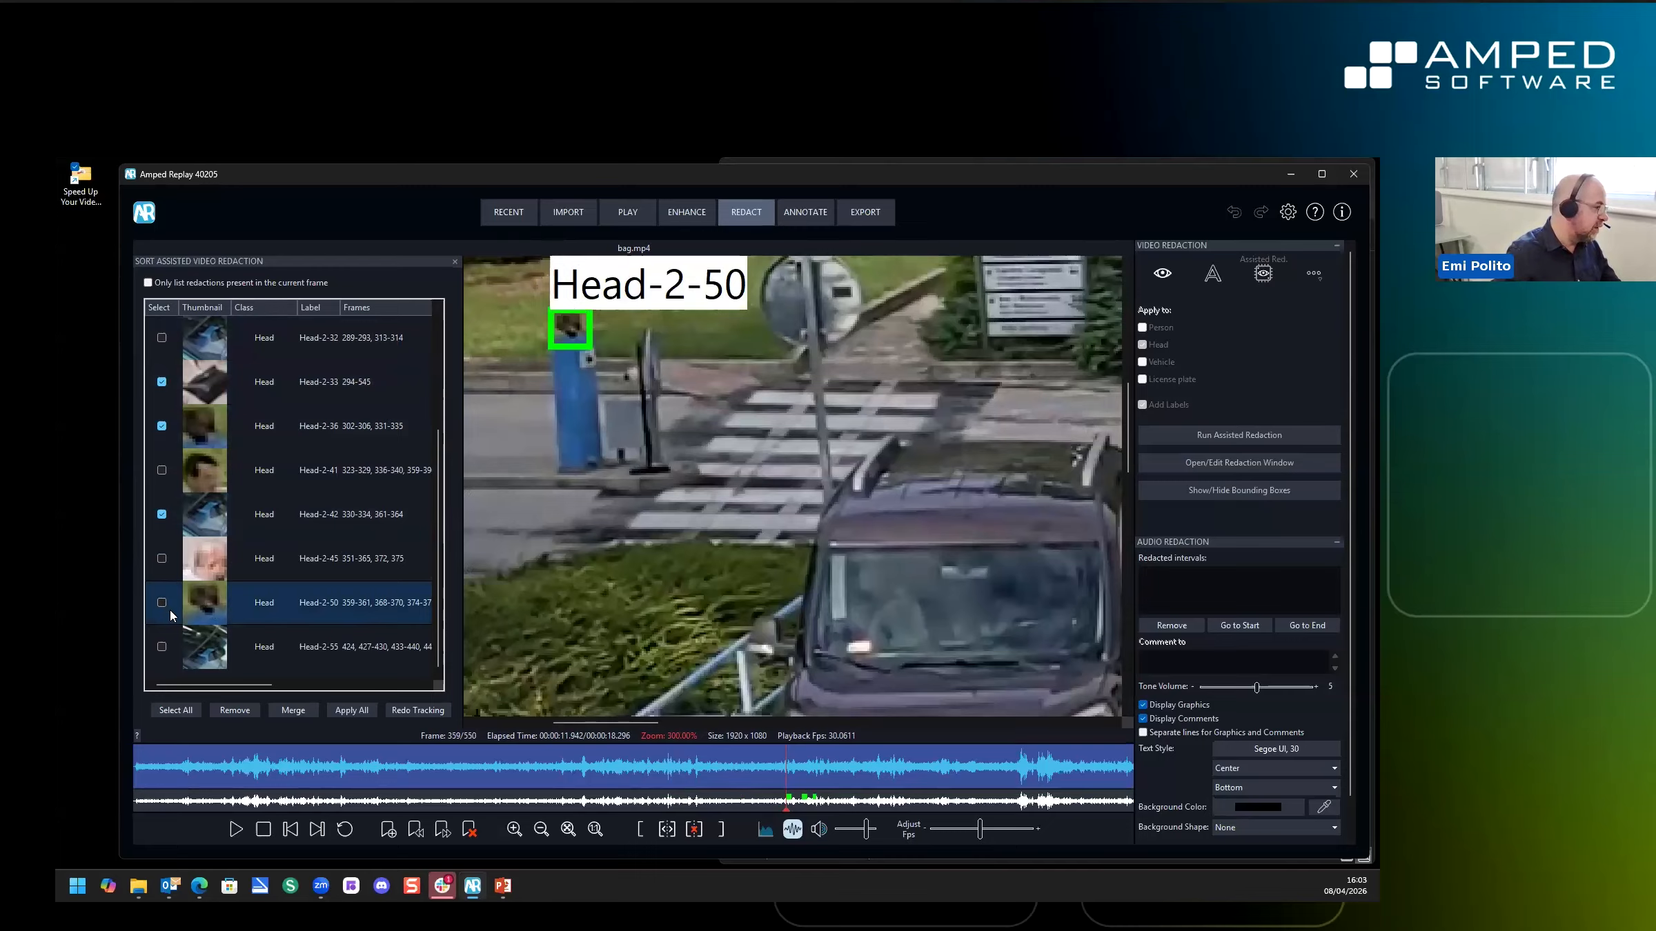
Add Head-2-50 and Head-2-55 to the selection and remove them together with the marked Head-2-33, Head-2-36 and Head-2-42 redactions
{"action": "left_click", "coordinate": [199, 654]}
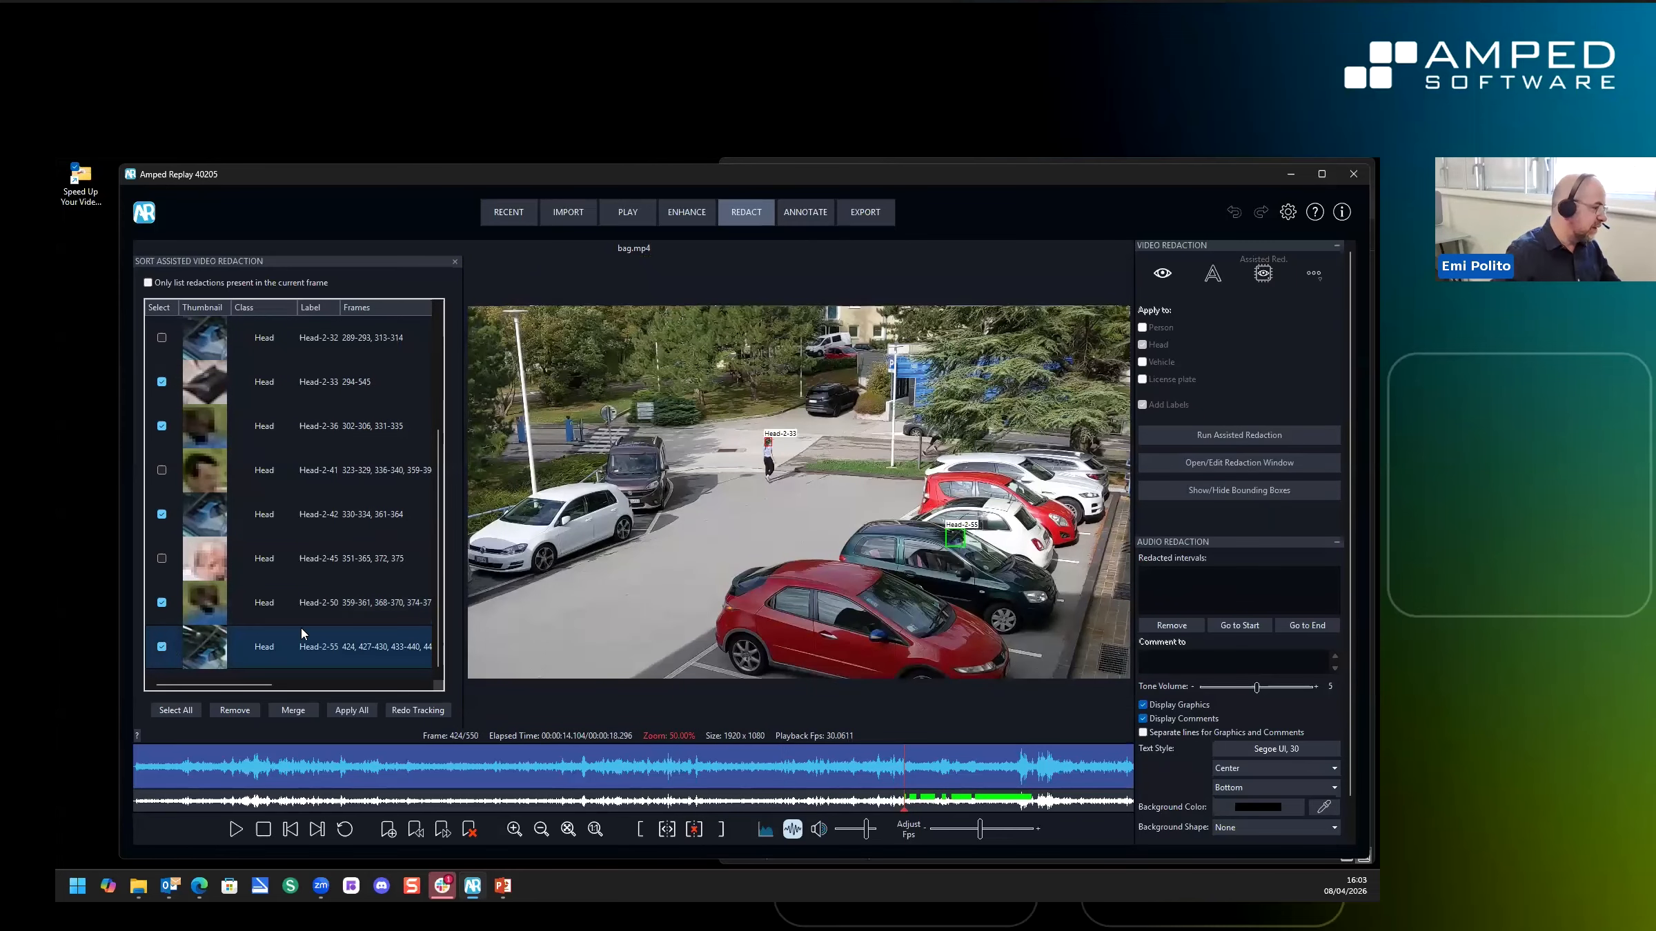
{"action": "left_click", "coordinate": [233, 714]}
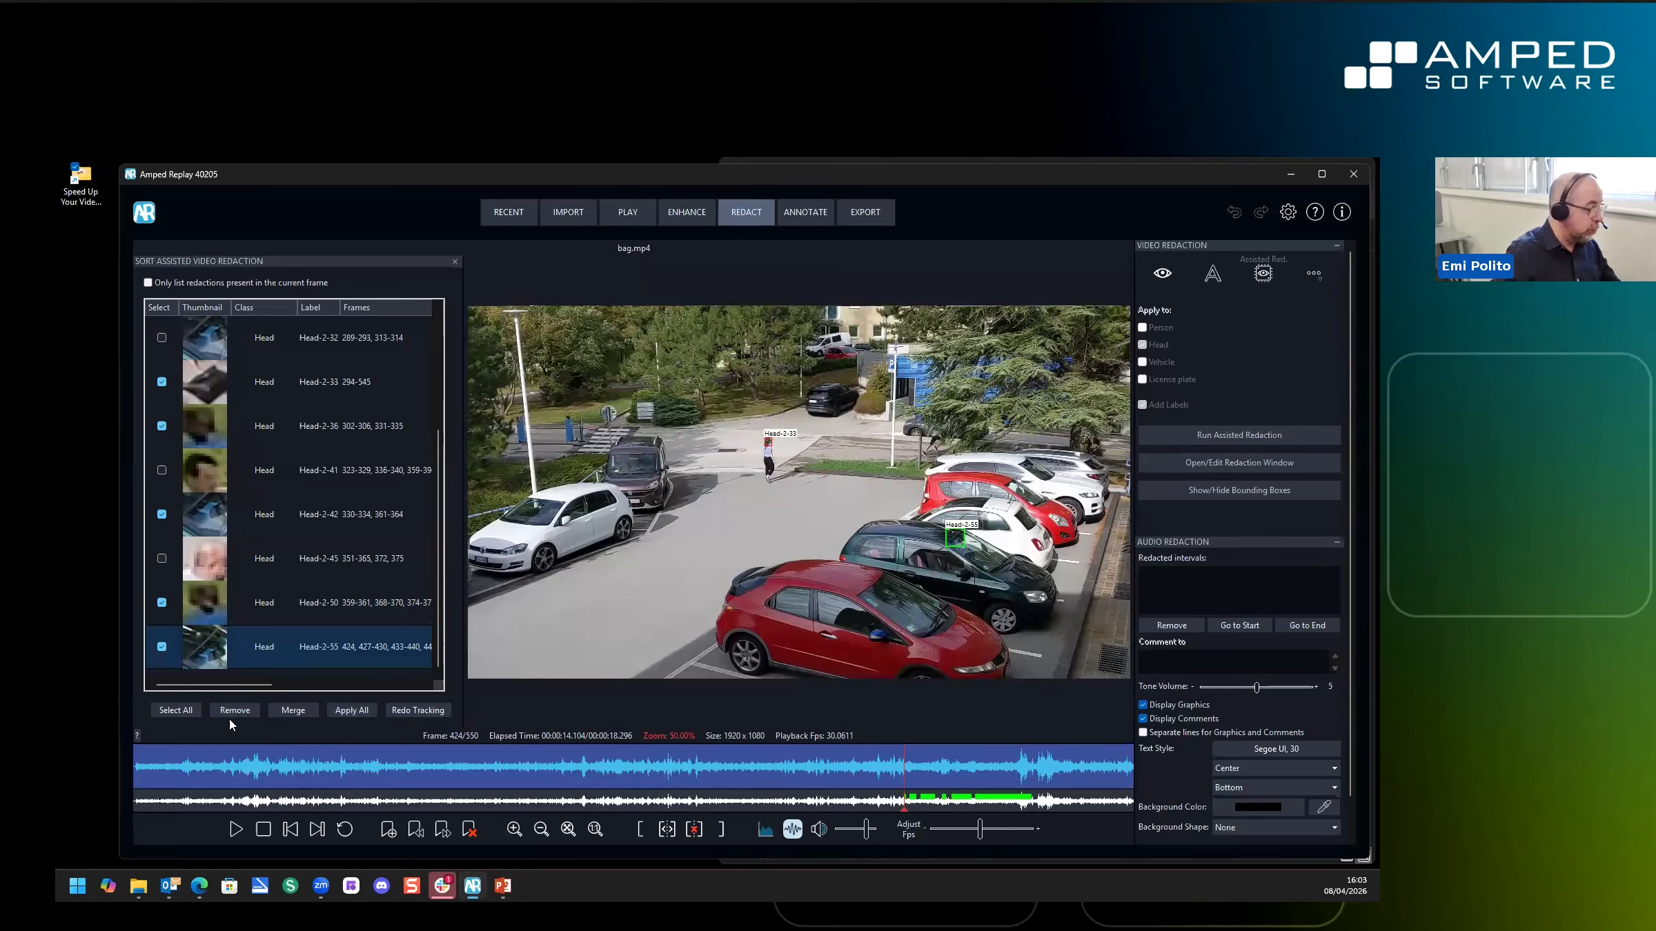
{"action": "left_click", "coordinate": [249, 712]}
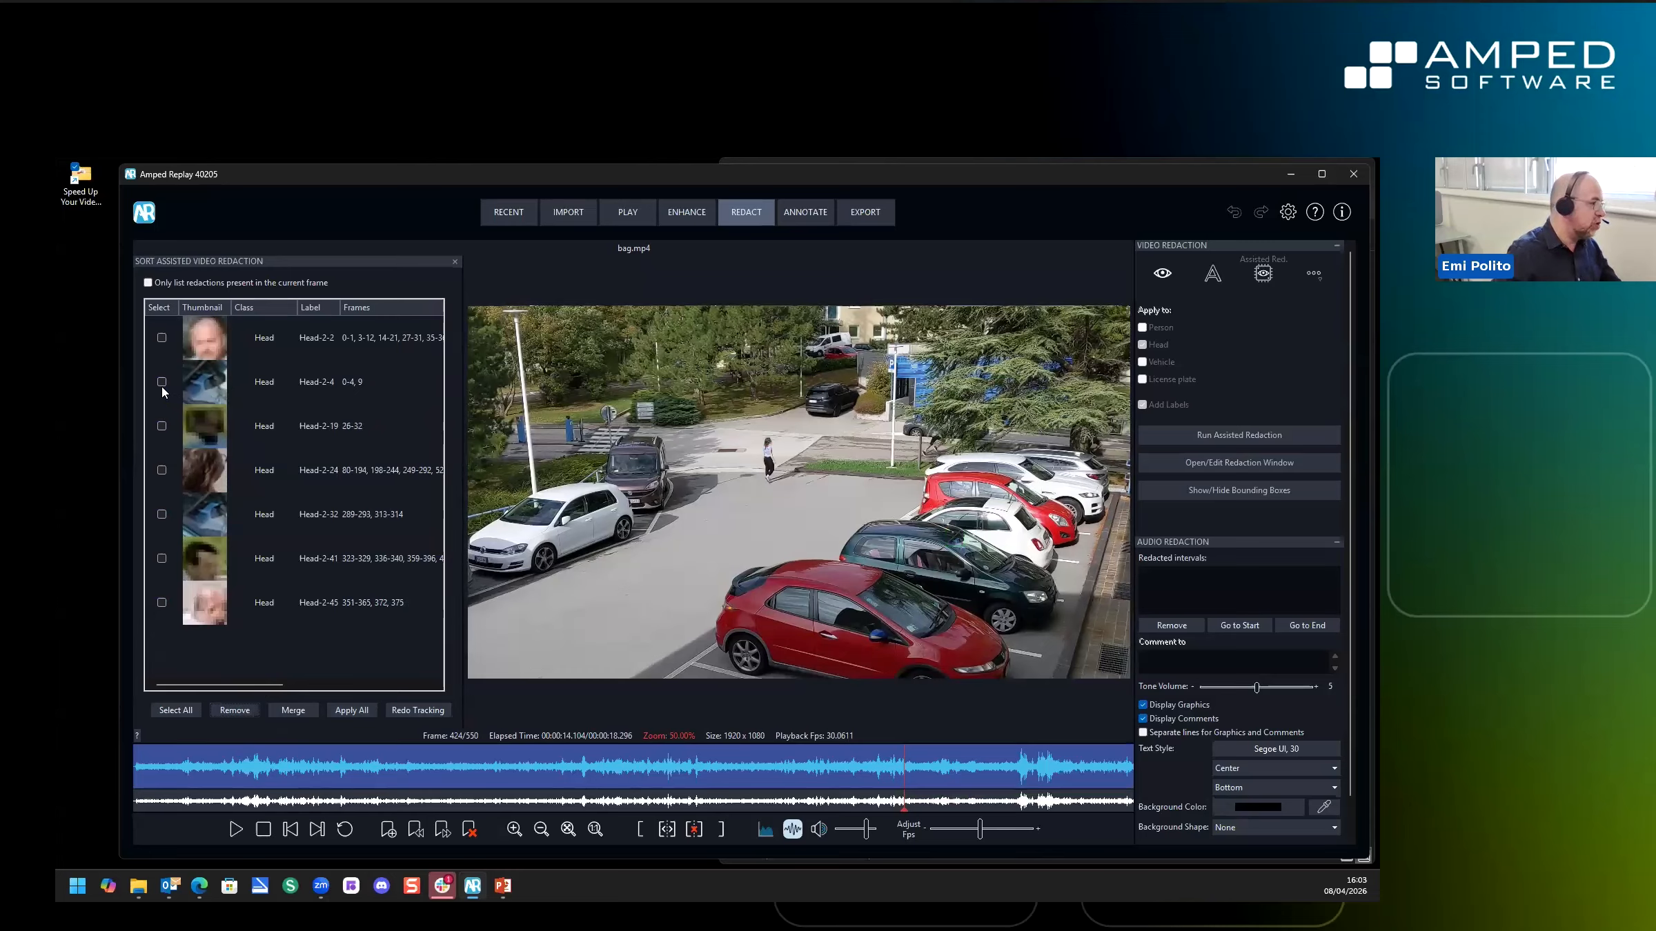
Select the false detections Head-2-4, Head-2-19 and Head-2-32 and remove them from the redaction list
{"action": "left_click", "coordinate": [162, 387]}
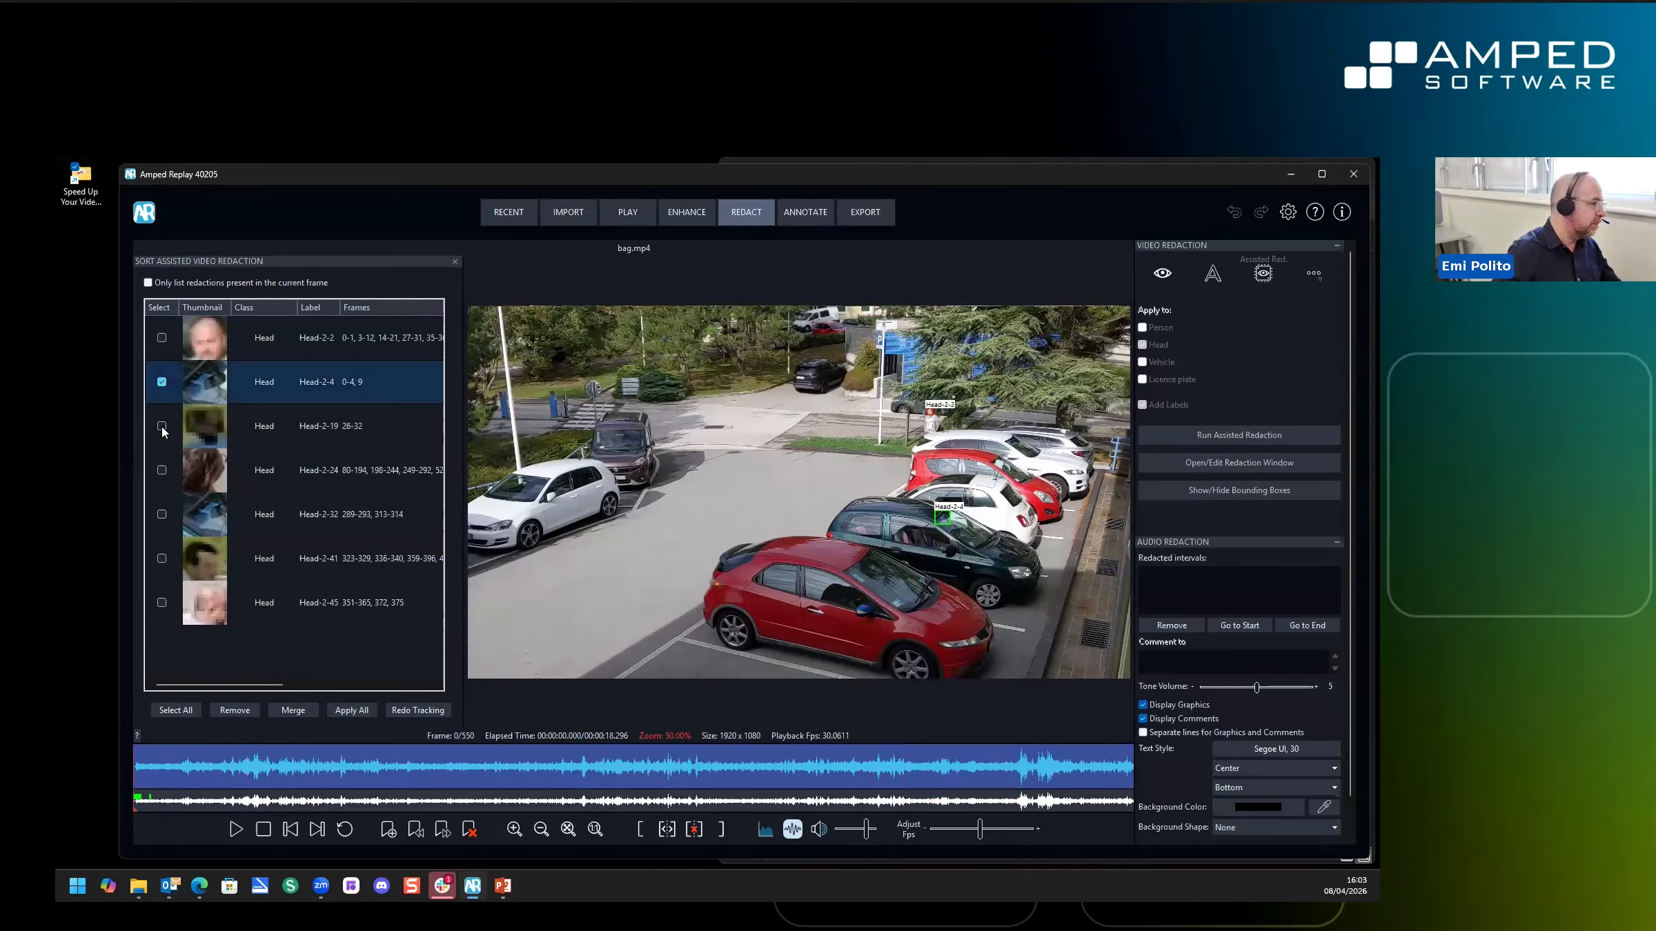
{"action": "left_click", "coordinate": [162, 426]}
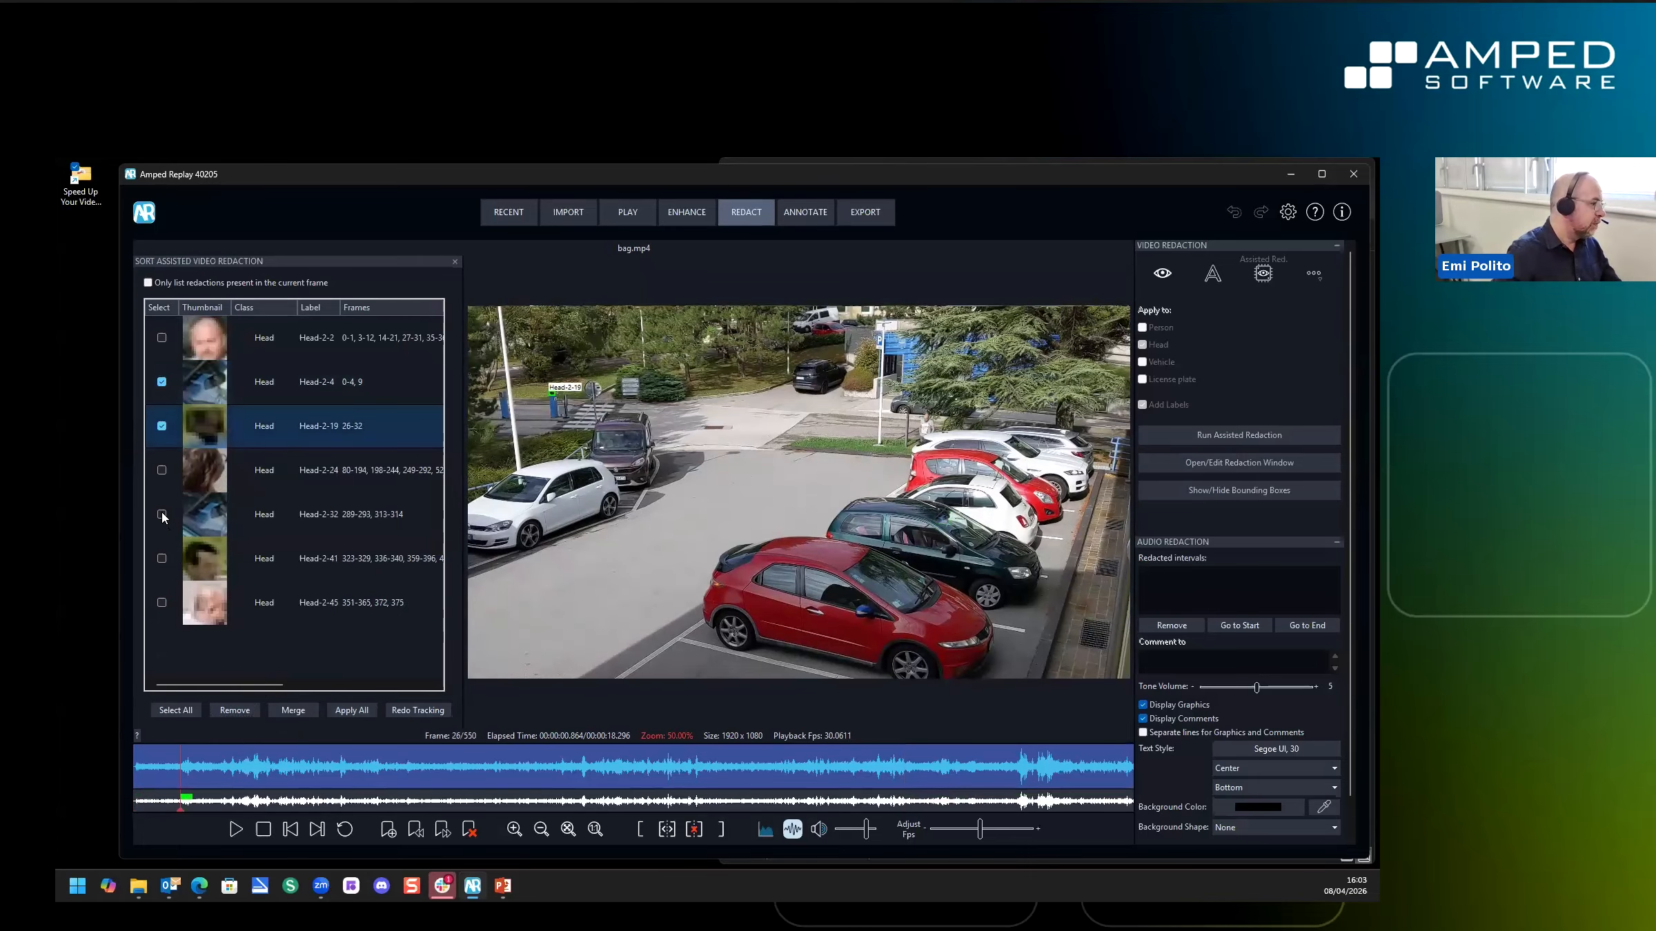
{"action": "left_click", "coordinate": [161, 515]}
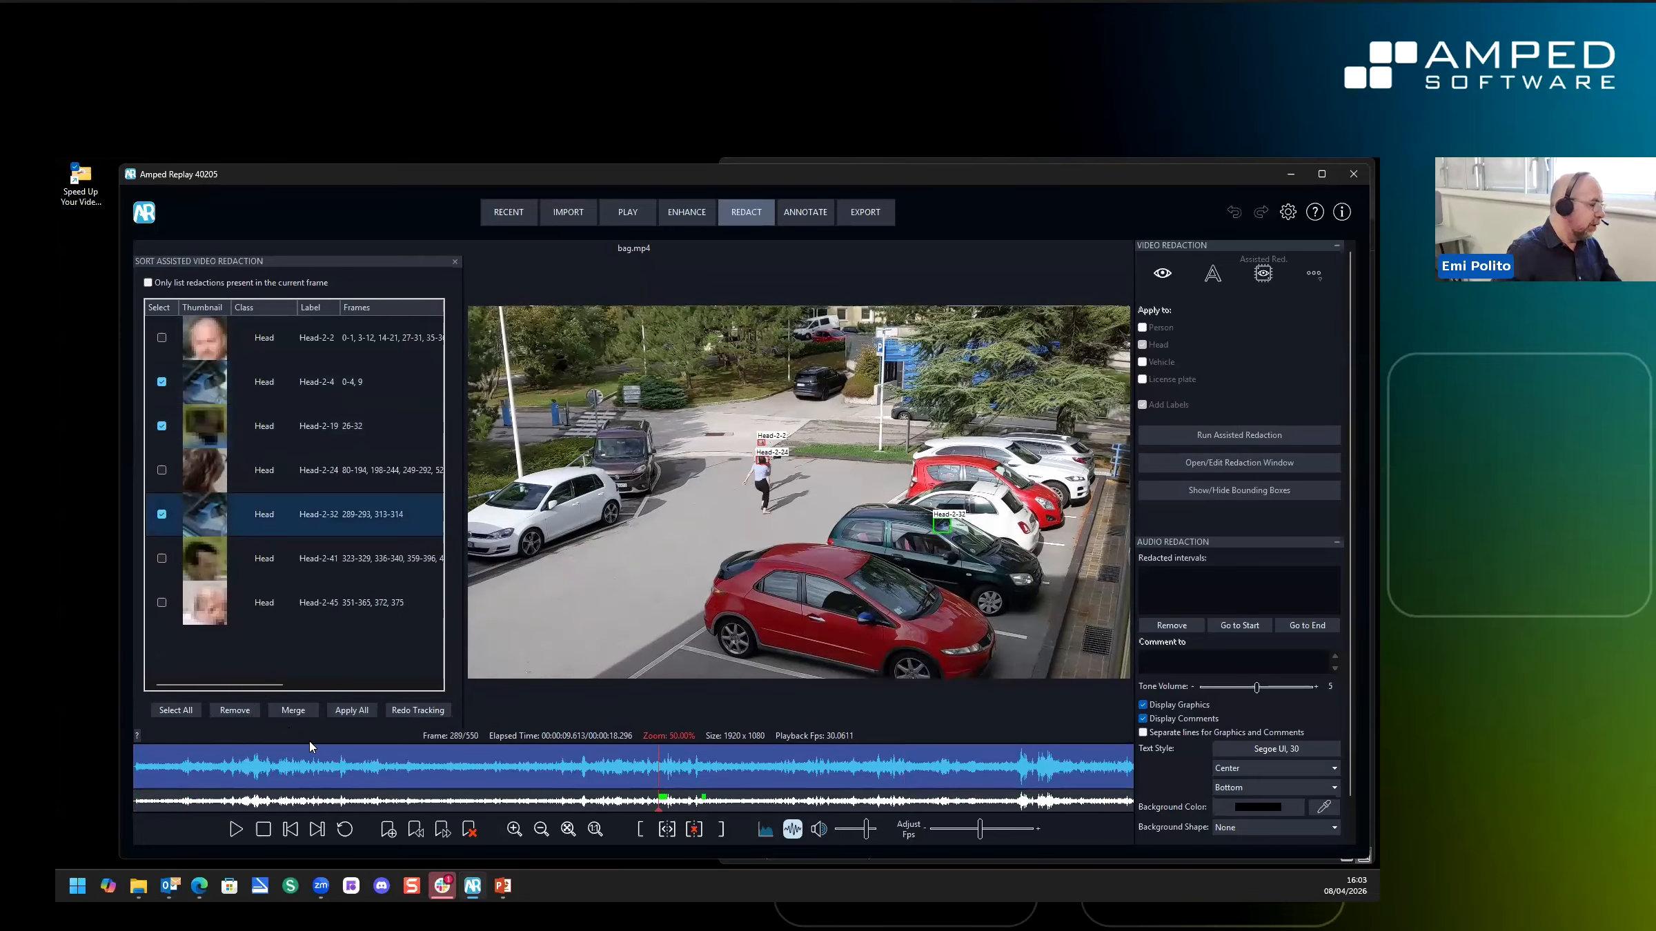
{"action": "left_click", "coordinate": [235, 709]}
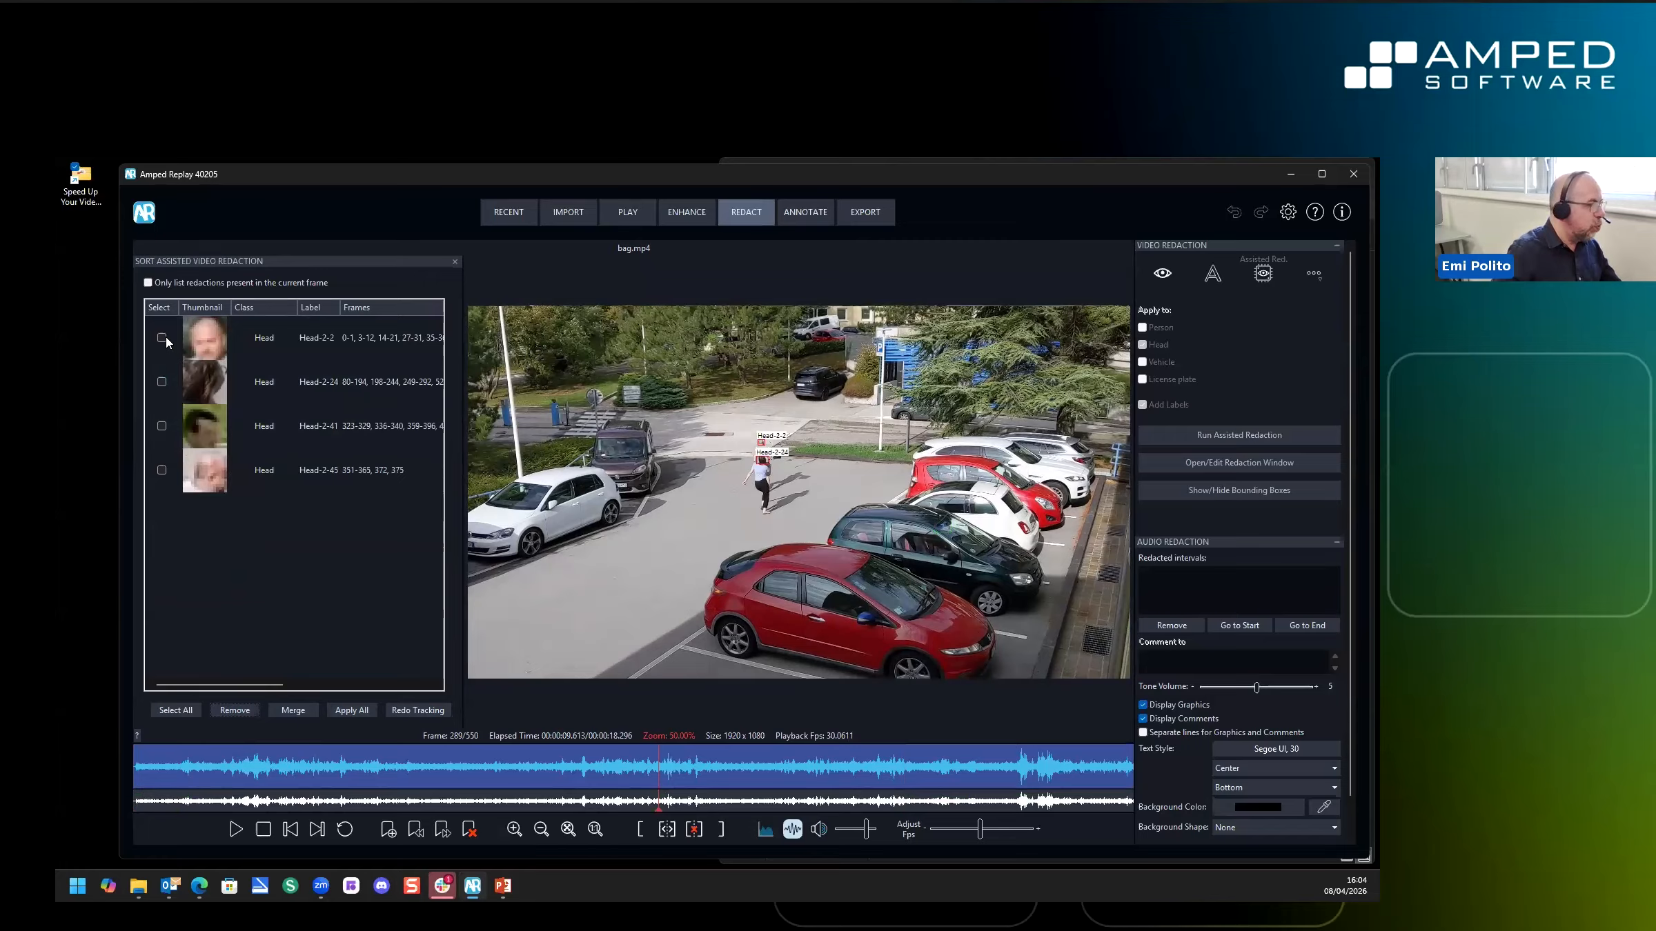
Merge the Head-2-45 redaction with Head-2-2 as the same man
{"action": "left_click", "coordinate": [221, 345]}
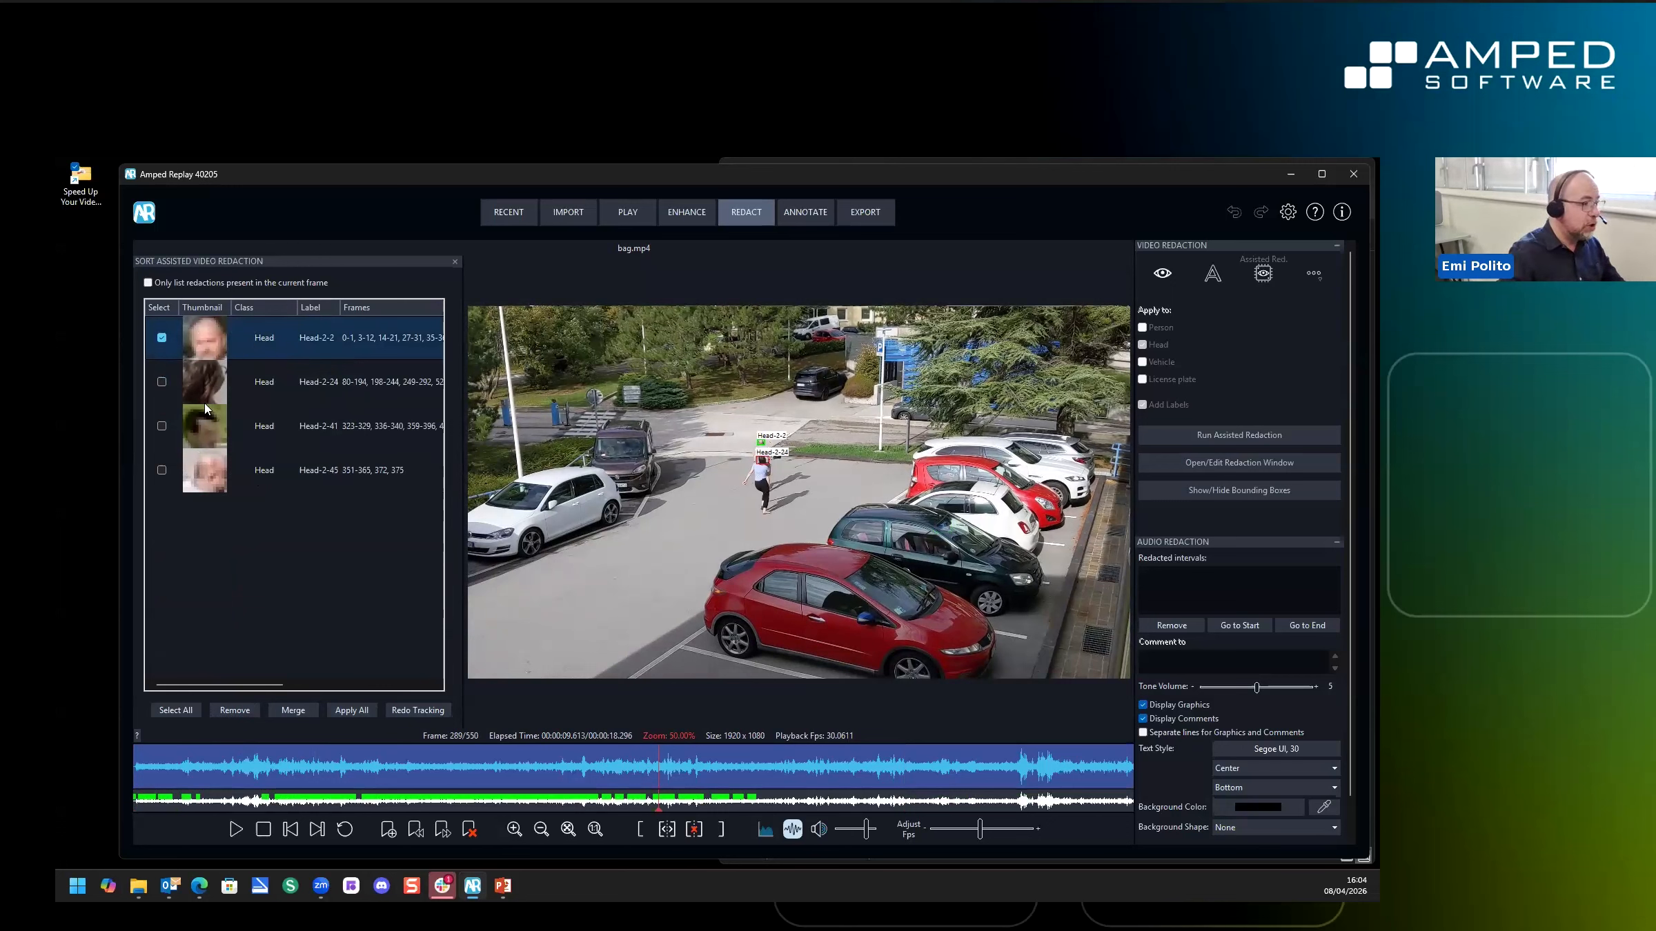
{"action": "left_click", "coordinate": [163, 470]}
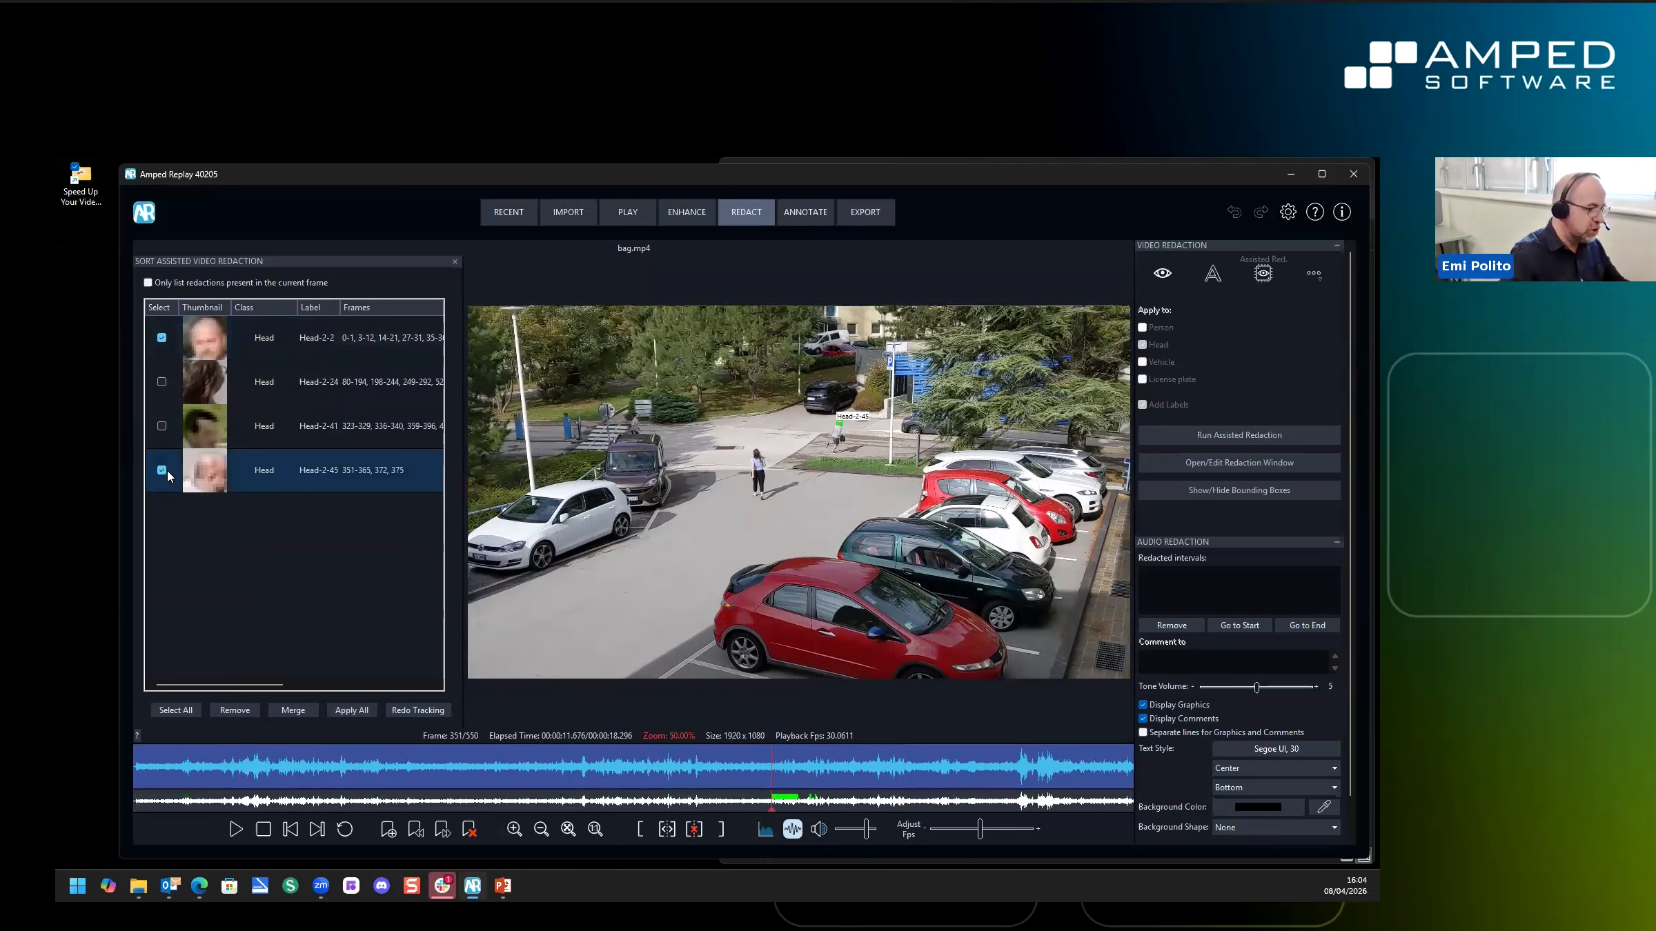
{"action": "left_click", "coordinate": [291, 710]}
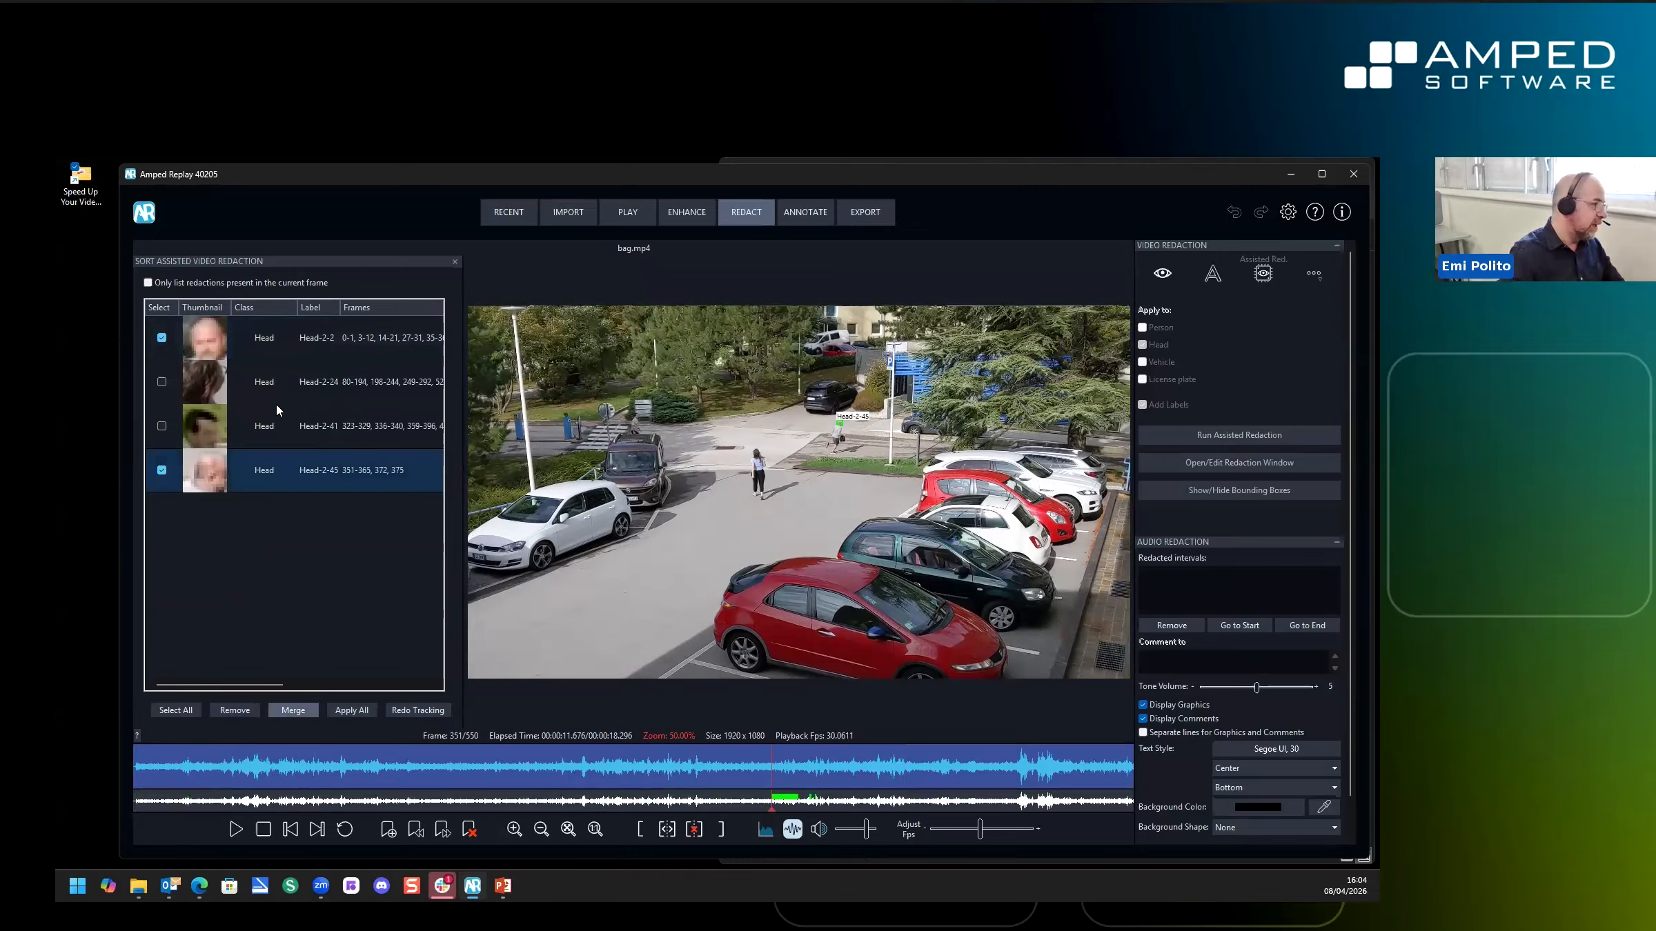
{"action": "left_click", "coordinate": [293, 711]}
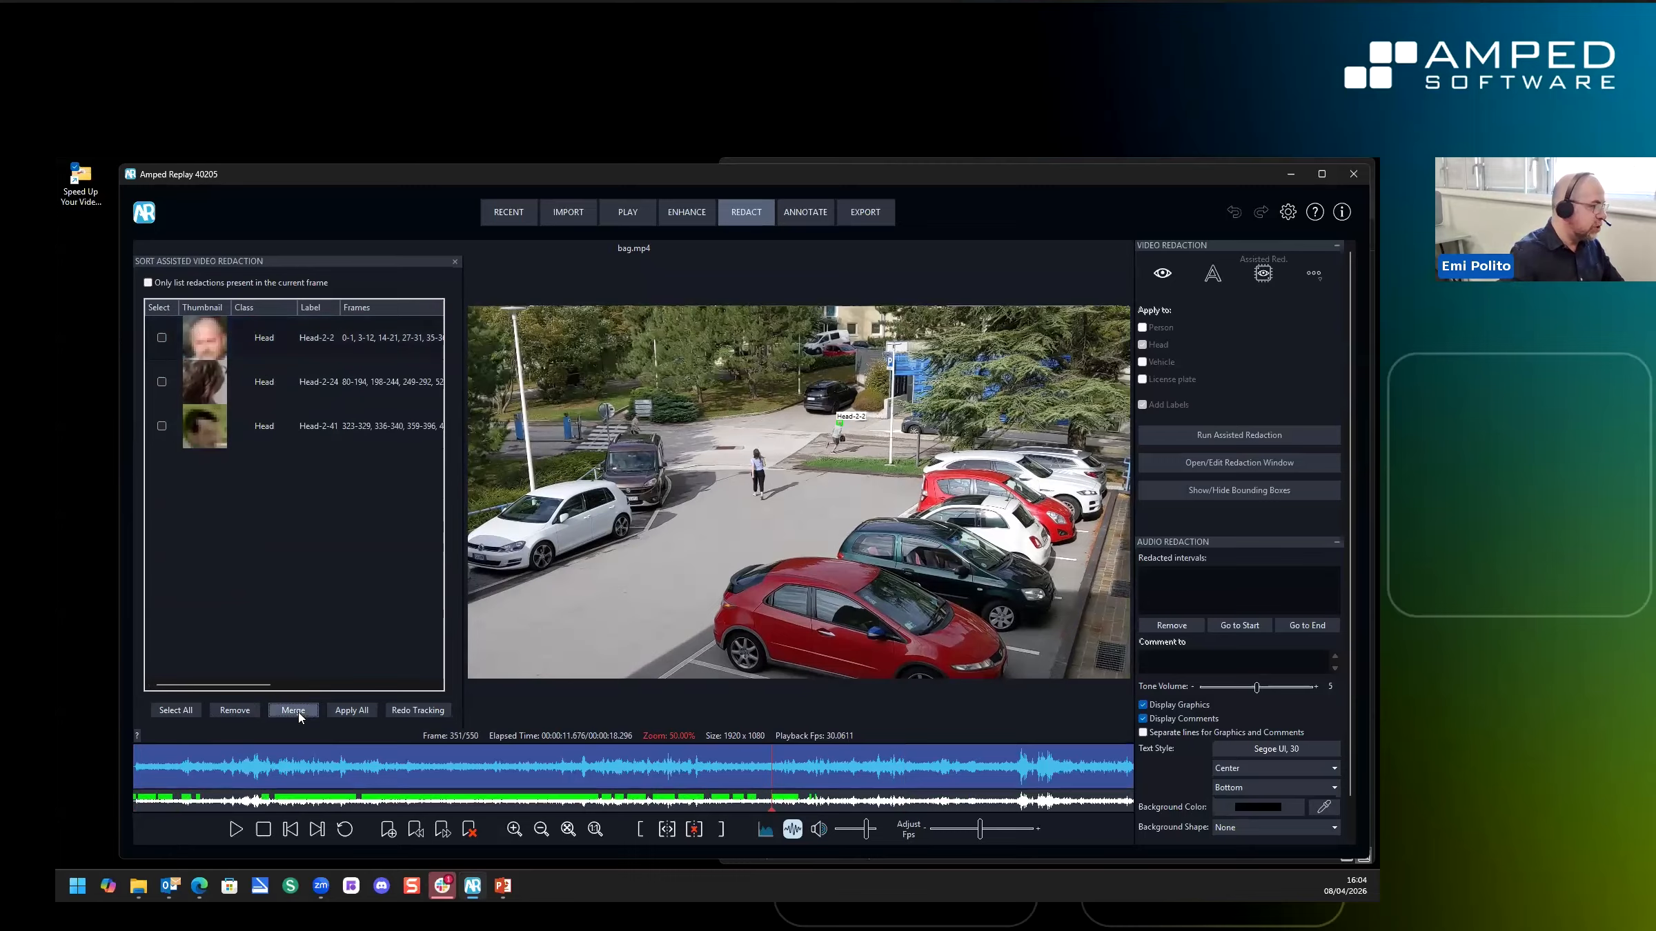
Check the Head-2-41 and Head-2-24 detections in the video, then relabel the Head-2-2 redaction as Suspect
{"action": "left_click", "coordinate": [364, 436]}
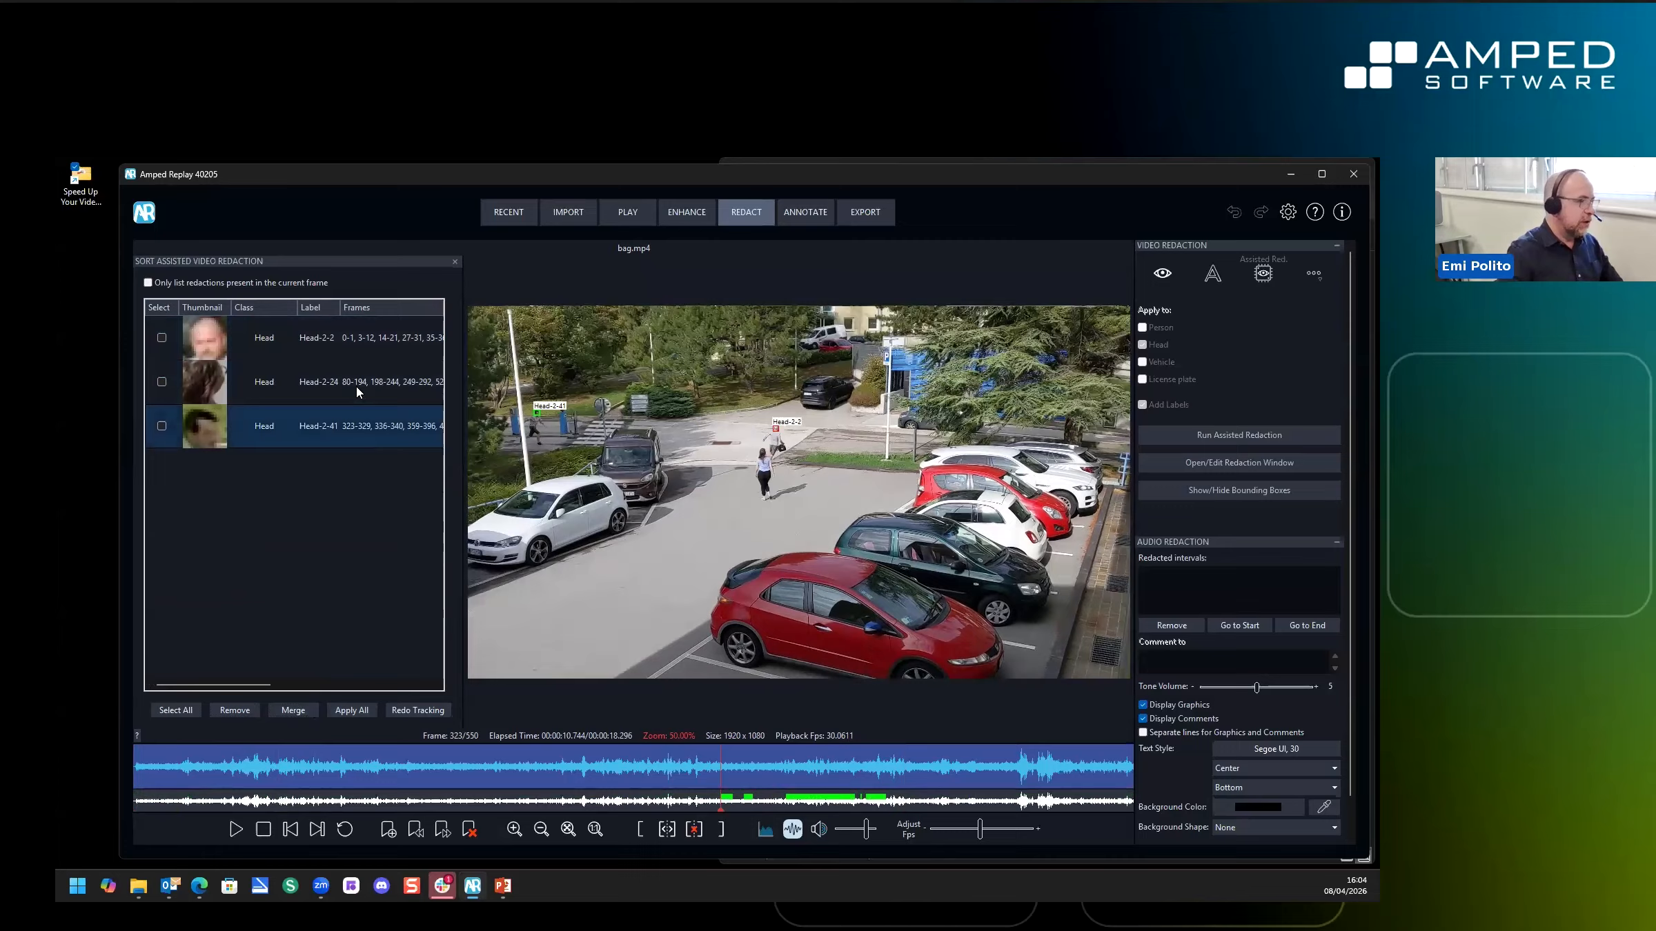
{"action": "left_click", "coordinate": [356, 387]}
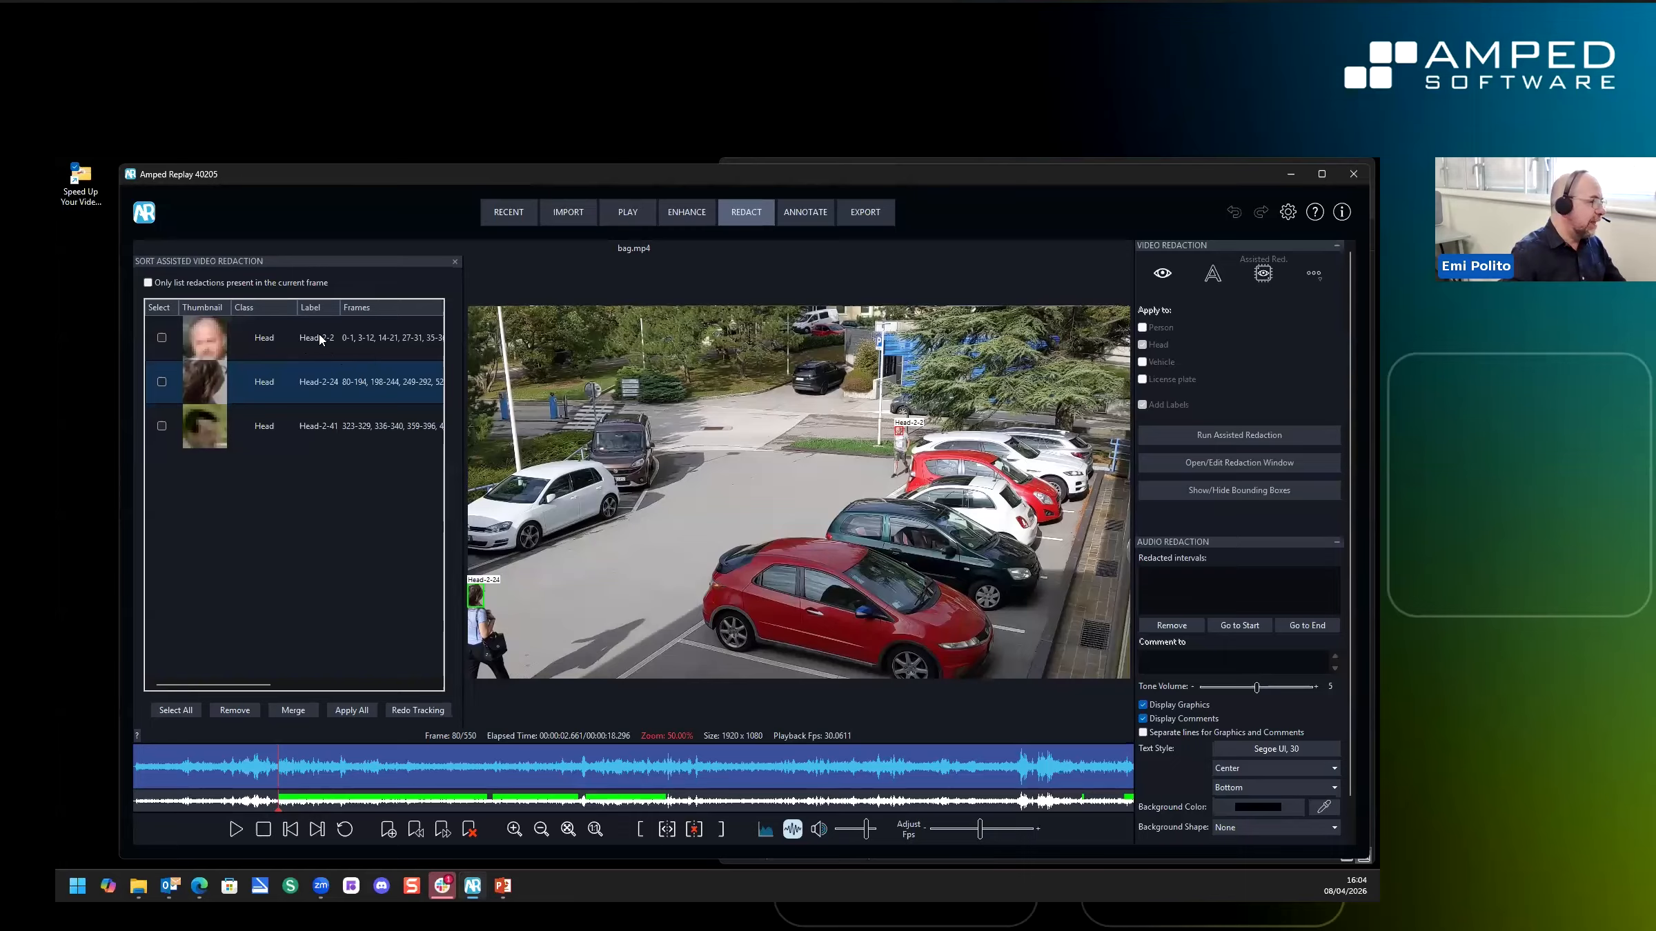
{"action": "left_click", "coordinate": [320, 338]}
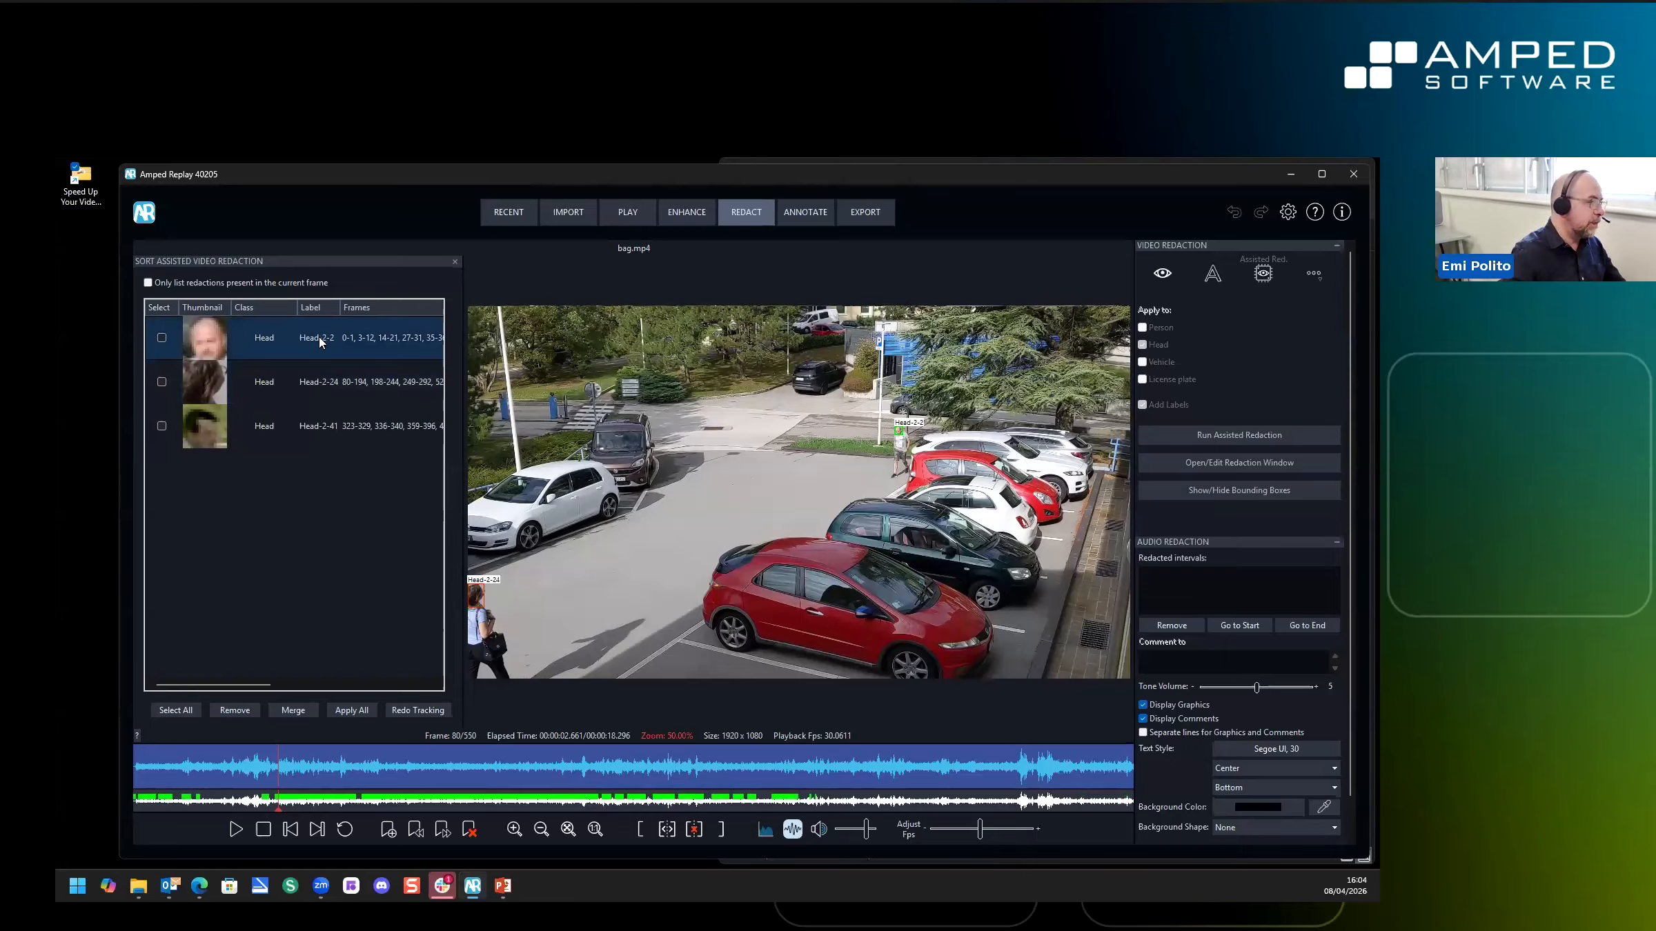
{"action": "double_click", "coordinate": [320, 338]}
{"action": "type", "text": "Suspect"}
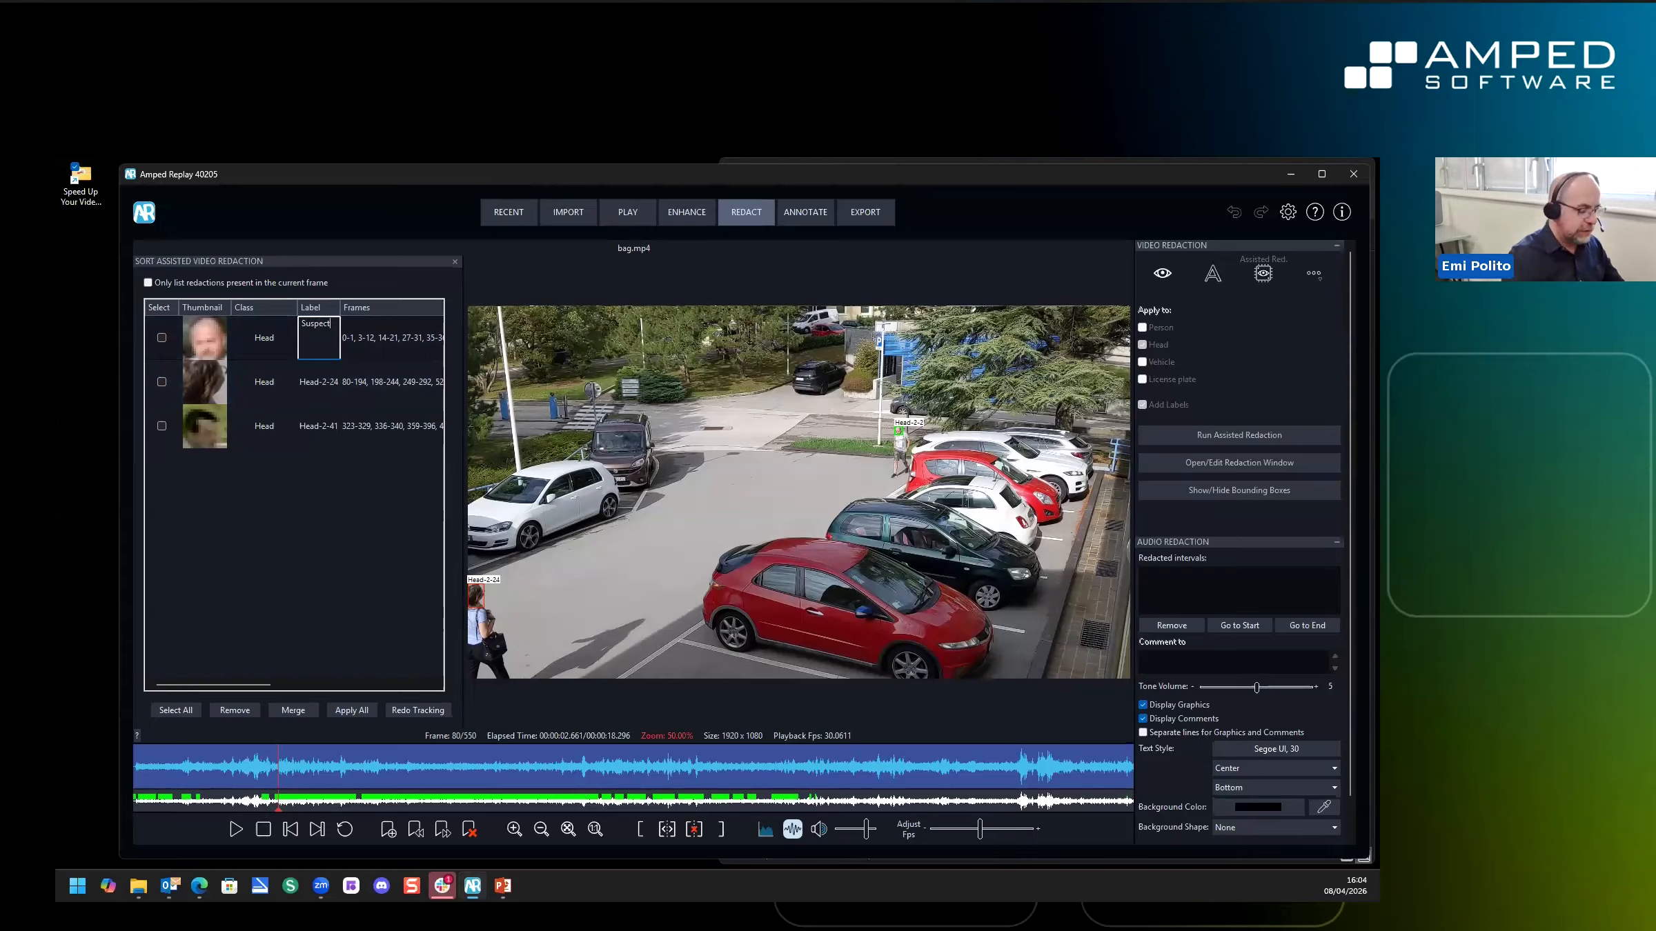
{"action": "left_click", "coordinate": [311, 320]}
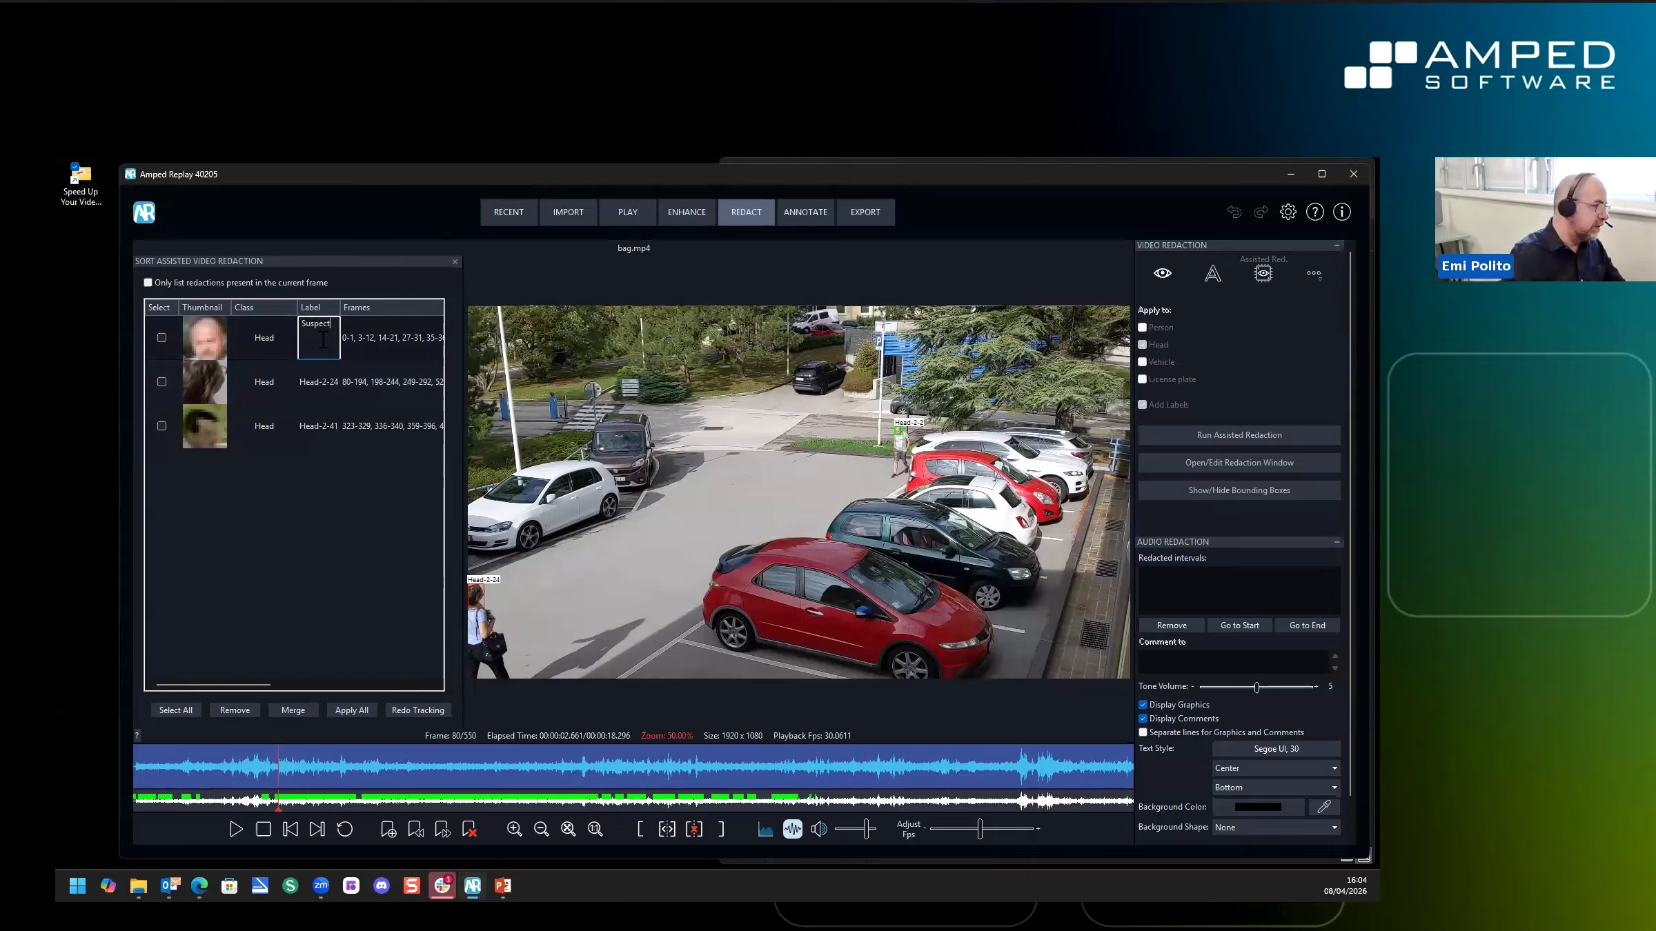
Relabel the Head-2-24 redaction as Victim and the Head-2-41 redaction as Witness
{"action": "left_click", "coordinate": [318, 386]}
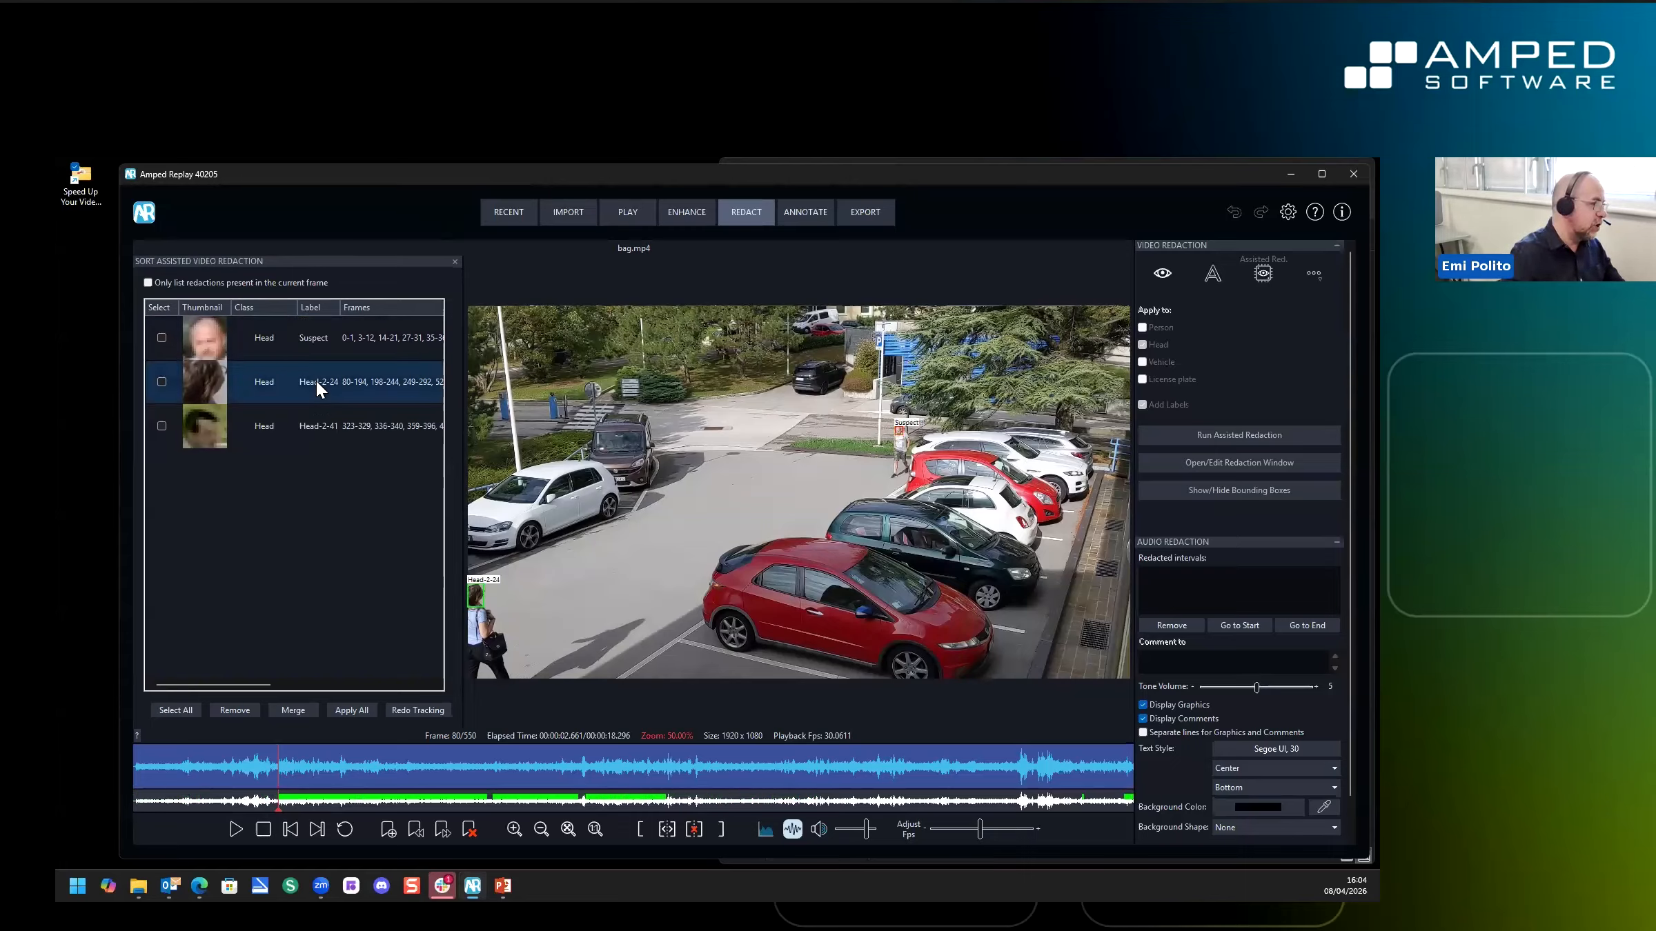
{"action": "left_click", "coordinate": [322, 383]}
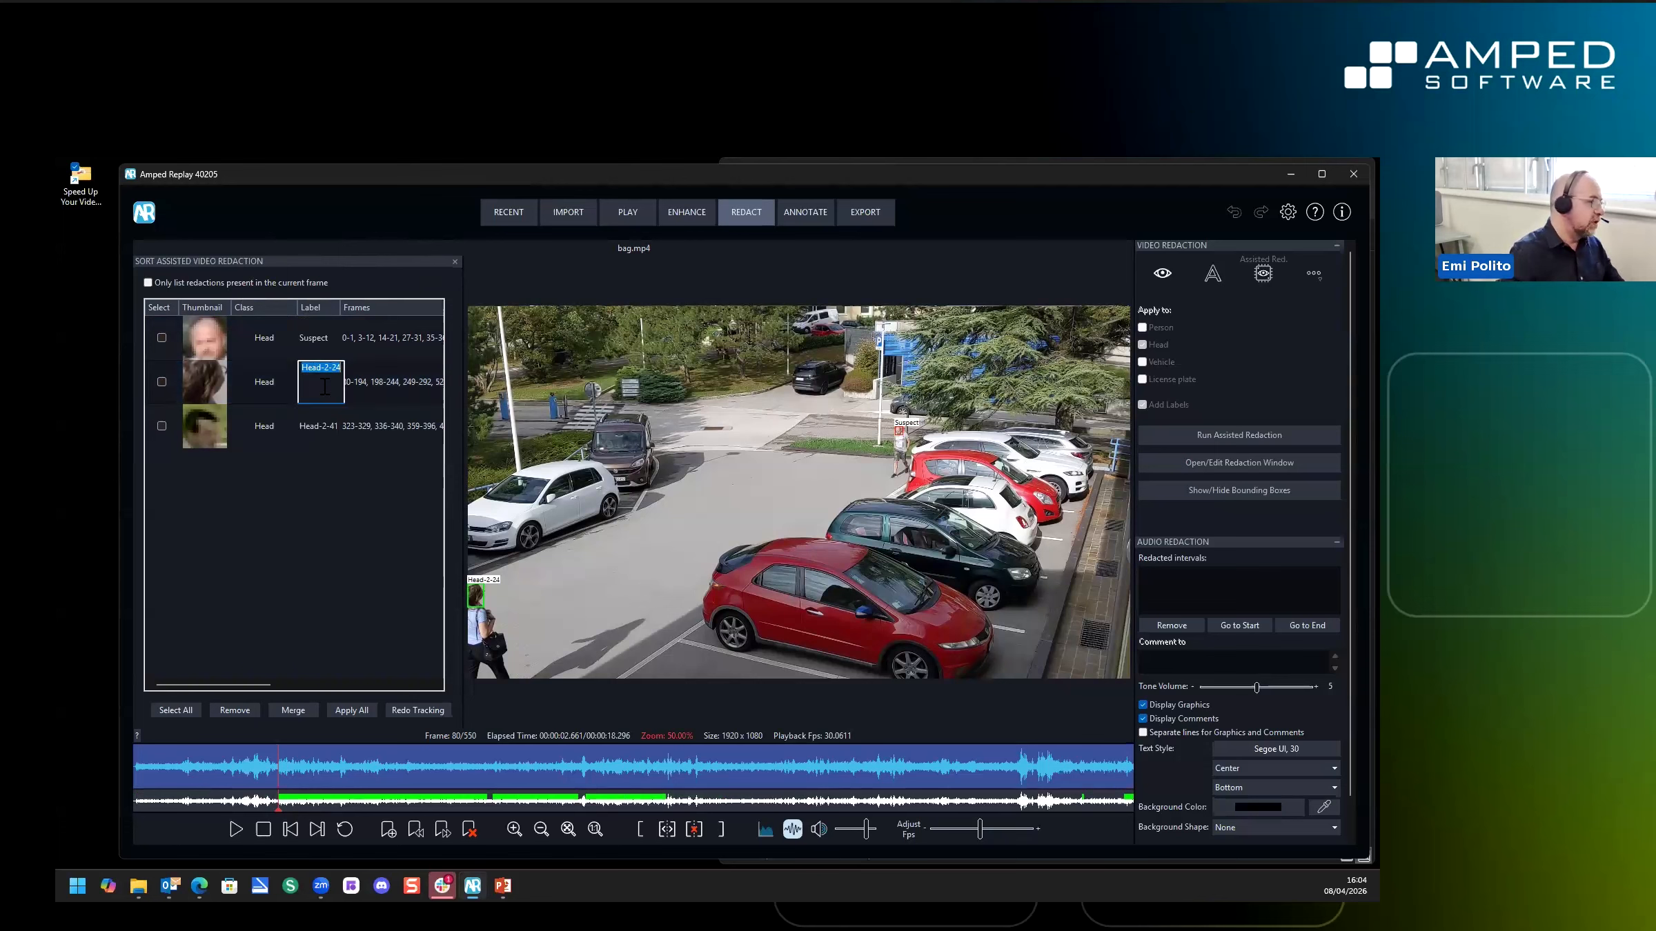
{"action": "type", "text": "Victim"}
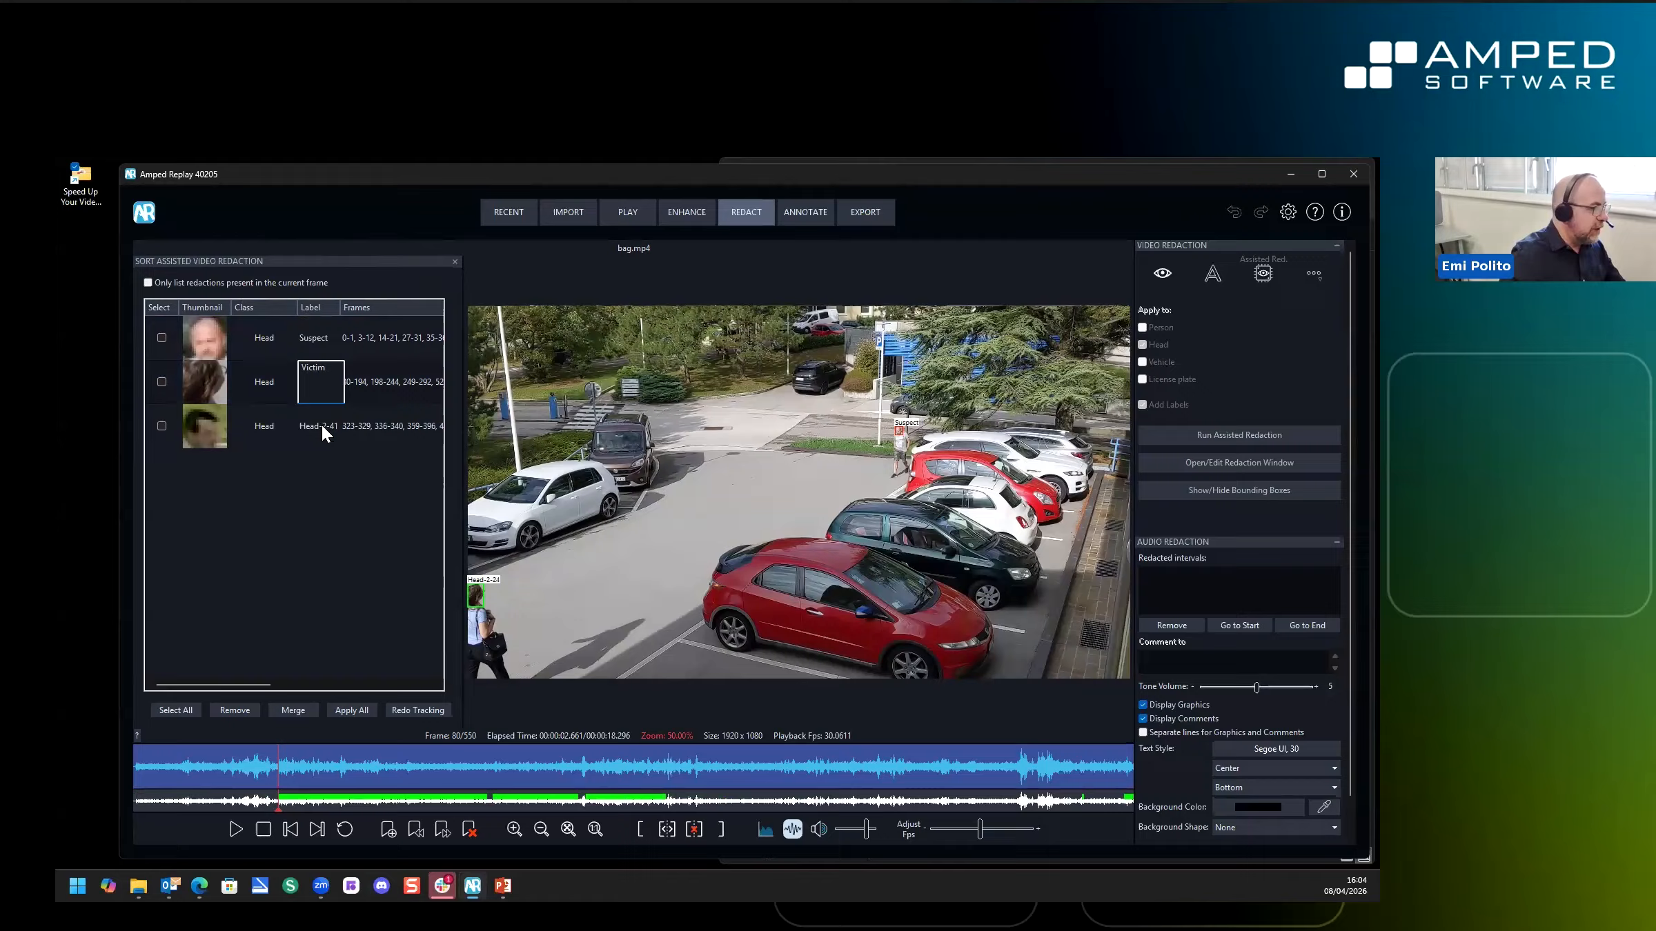
{"action": "left_click", "coordinate": [321, 423]}
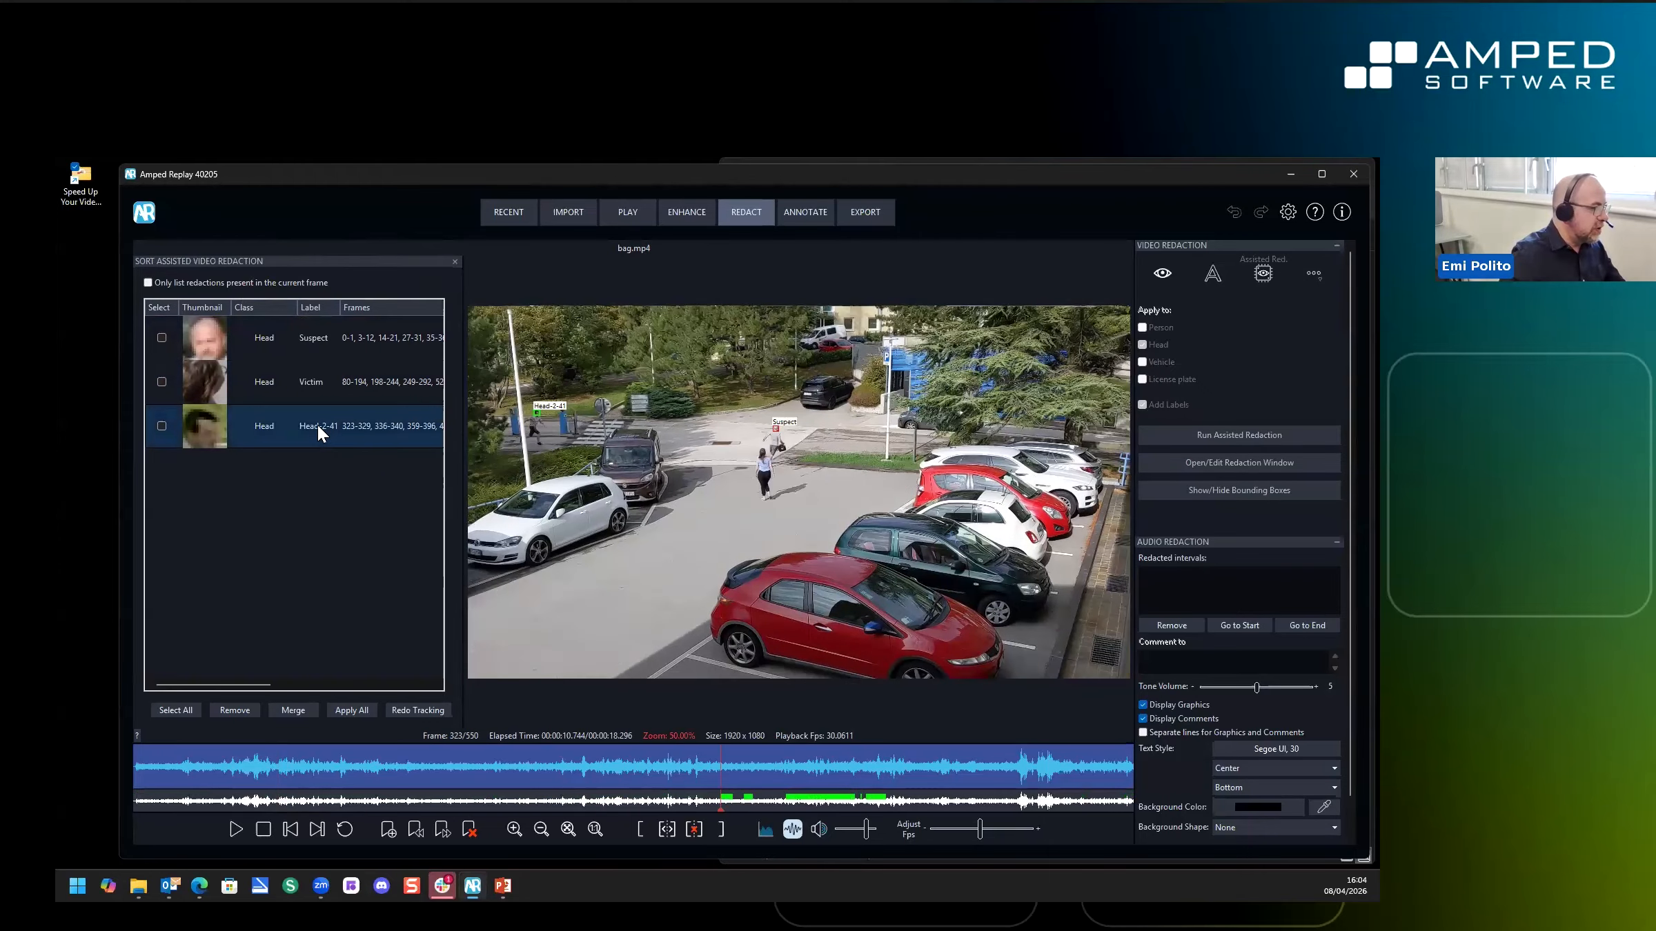
{"action": "left_click", "coordinate": [317, 423]}
{"action": "type", "text": "Witness"}
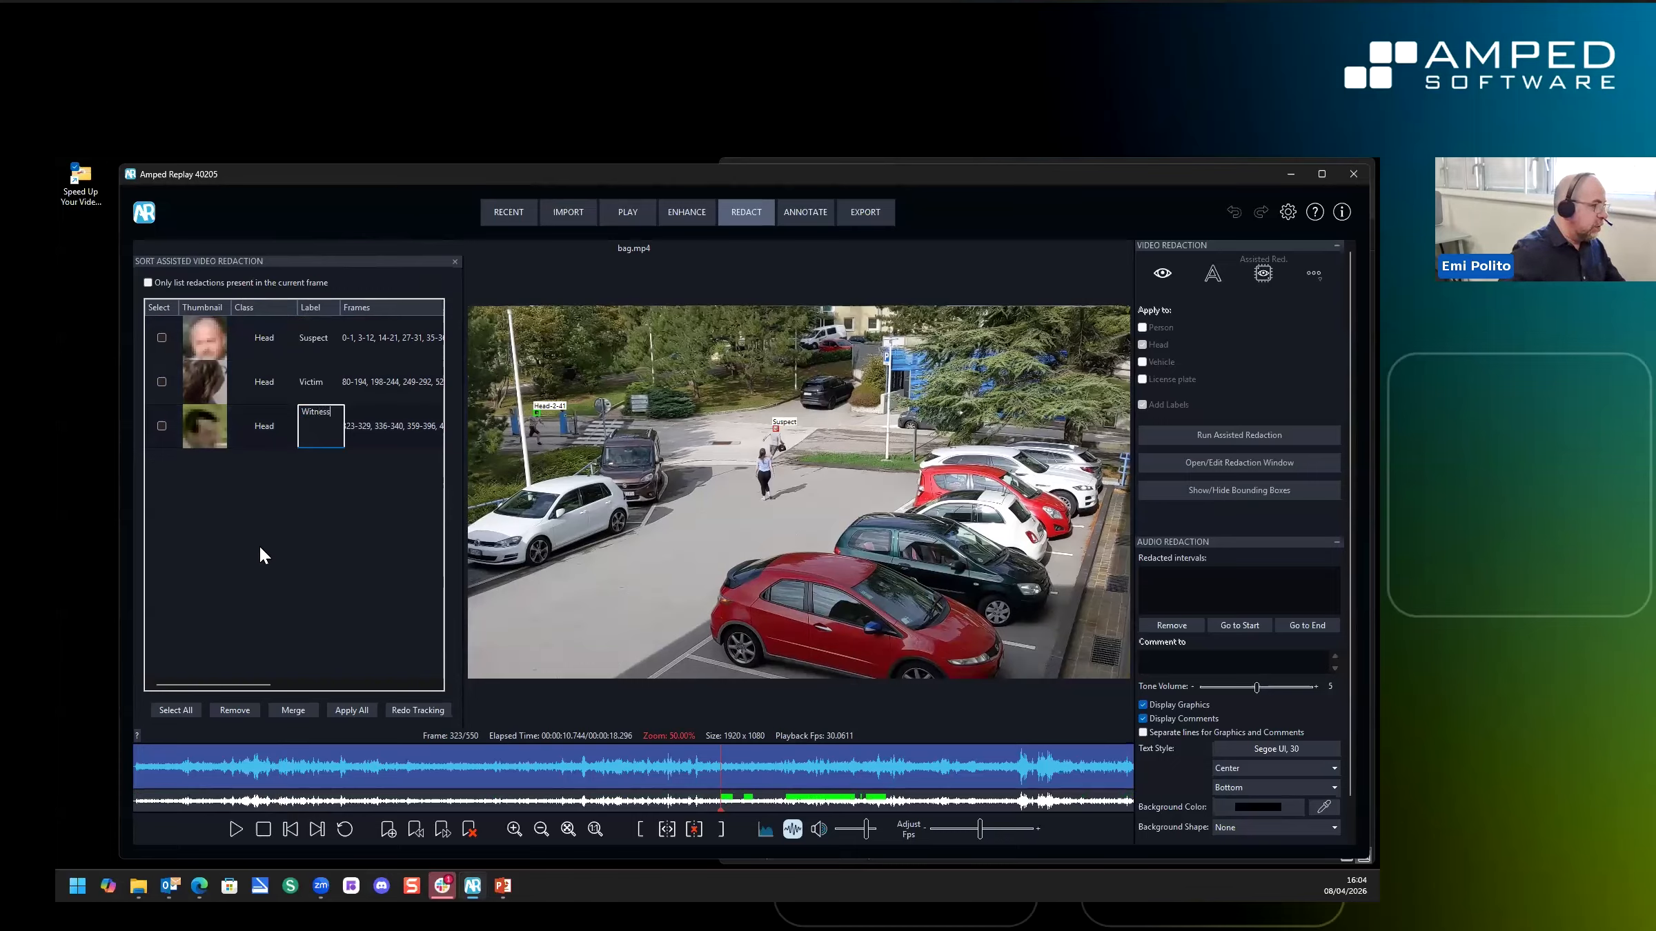
{"action": "key", "text": "Return"}
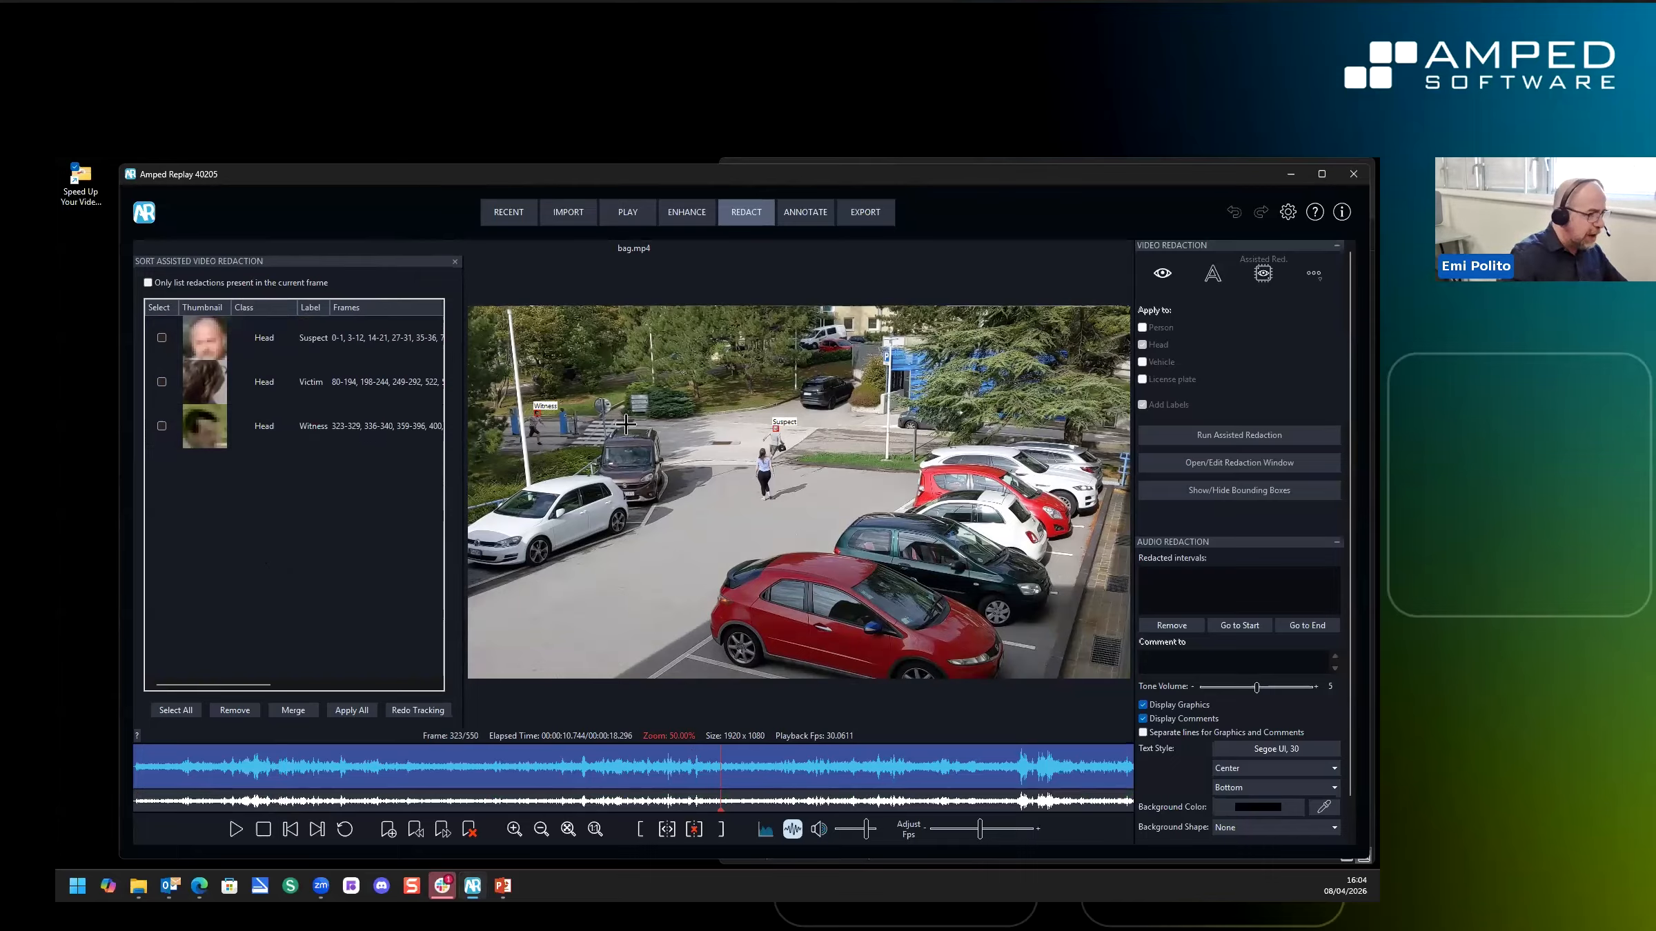
Go back to frame 273 and examine the labelled Suspect and Victim head boxes up close
{"action": "left_click_drag", "start_coordinate": [695, 762], "coordinate": [529, 743]}
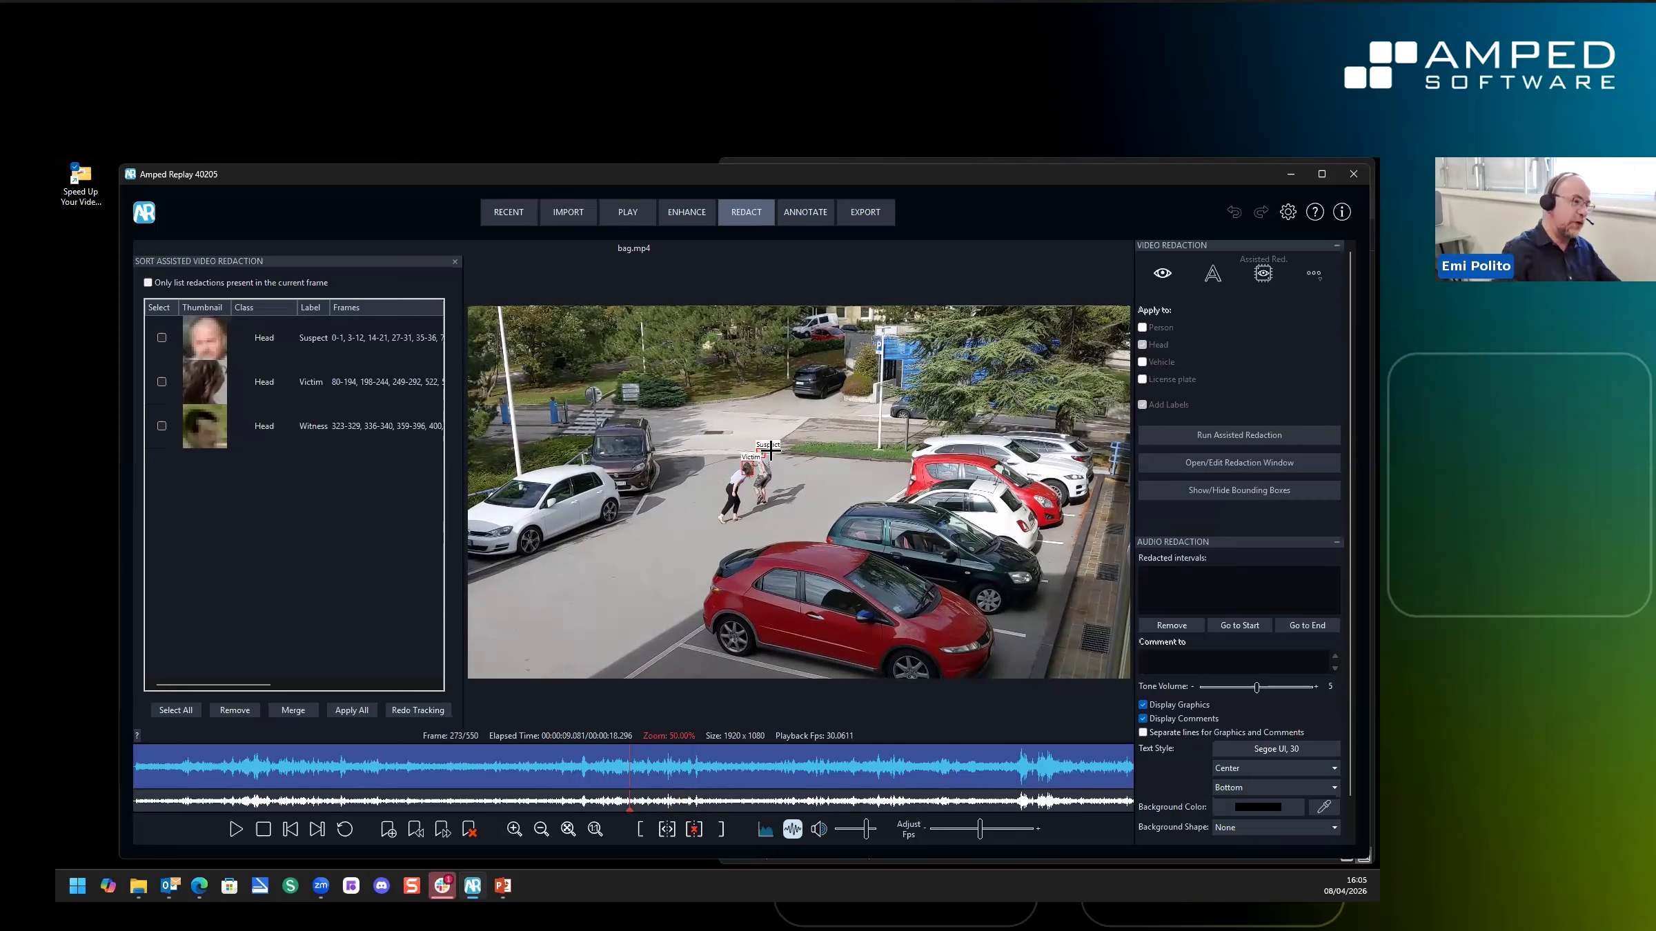
{"action": "scroll", "coordinate": [774, 461], "scroll_direction": "up", "scroll_amount": 5}
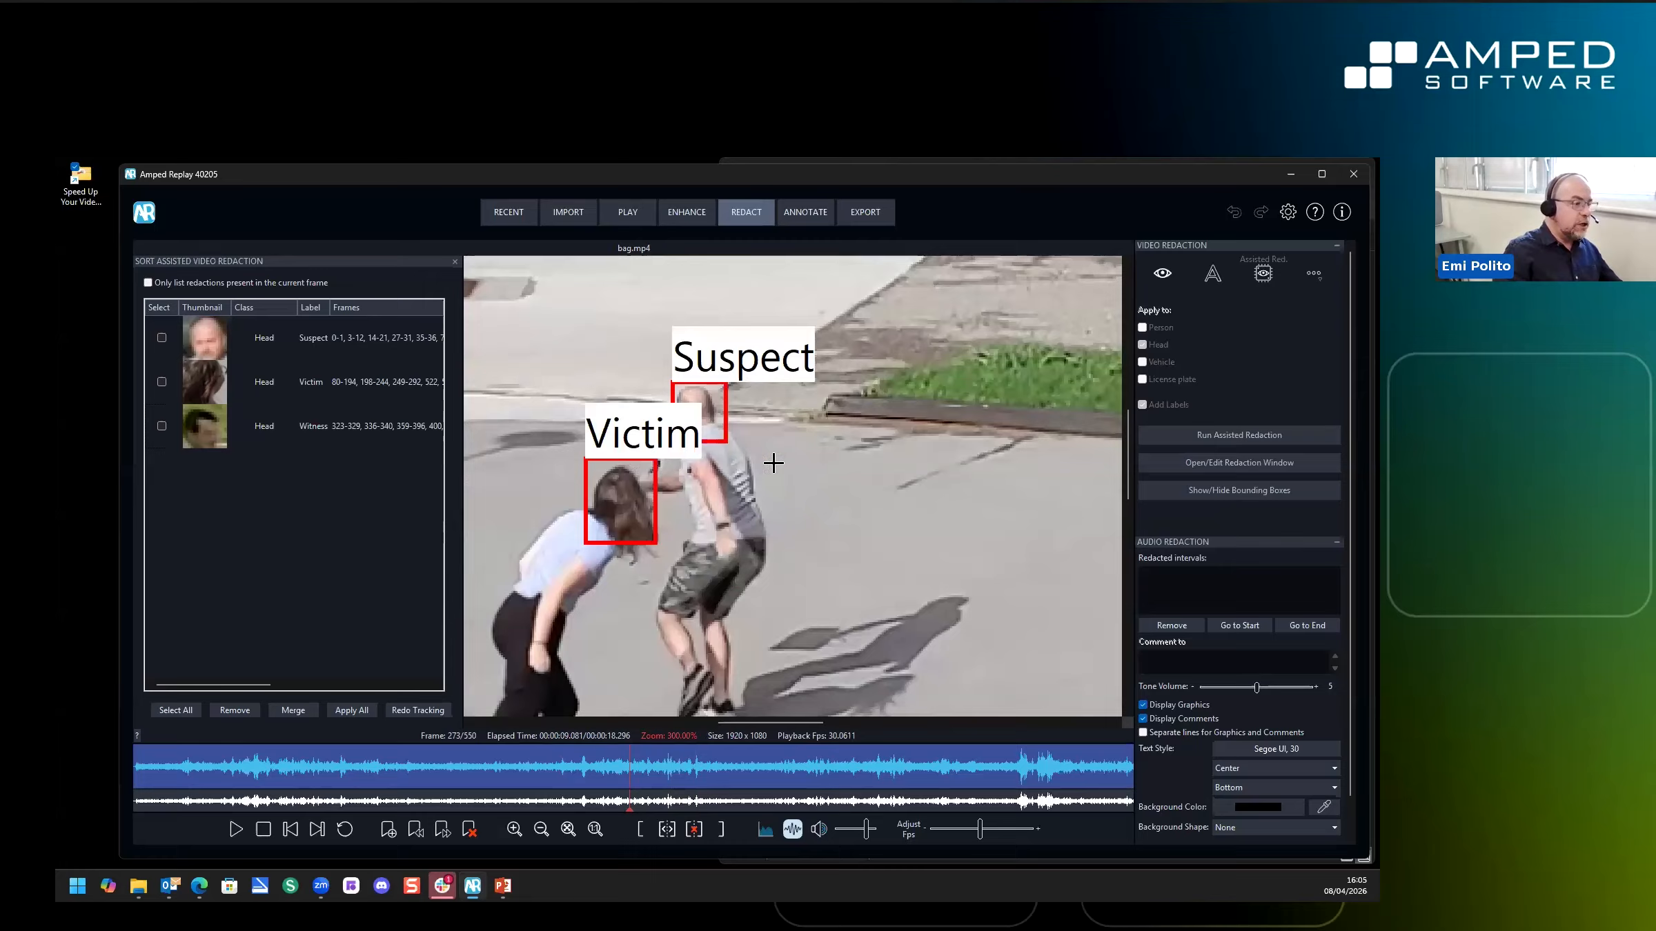
{"action": "scroll", "coordinate": [770, 452], "scroll_direction": "down", "scroll_amount": 5}
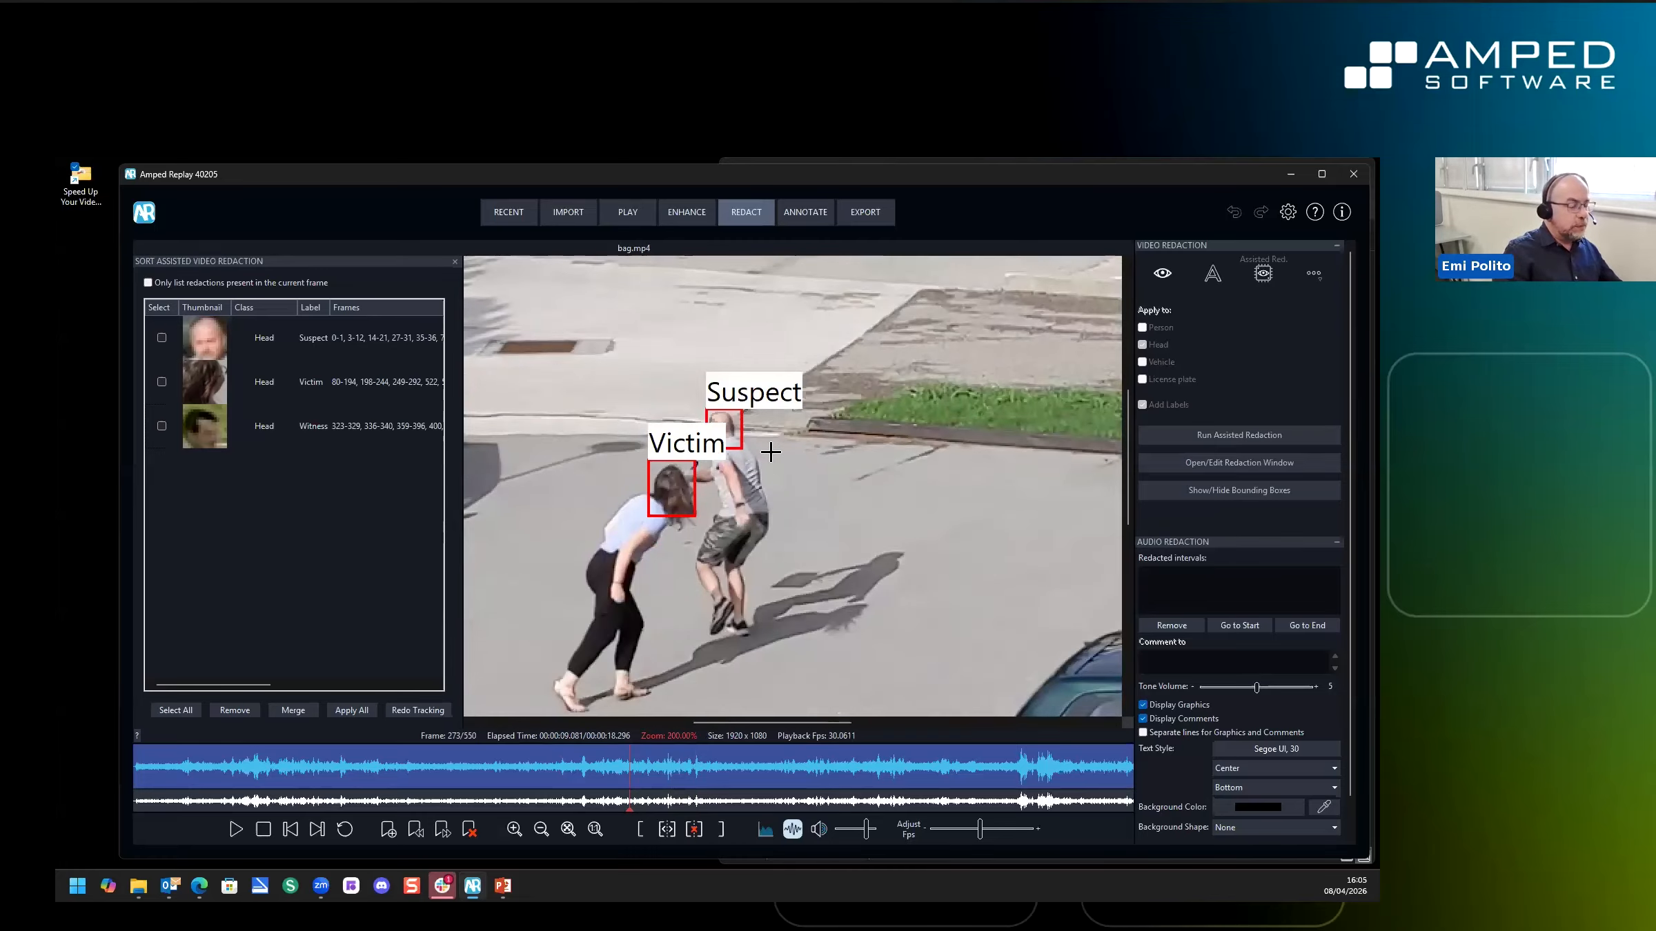
{"action": "scroll", "coordinate": [766, 438], "scroll_direction": "up", "scroll_amount": 4}
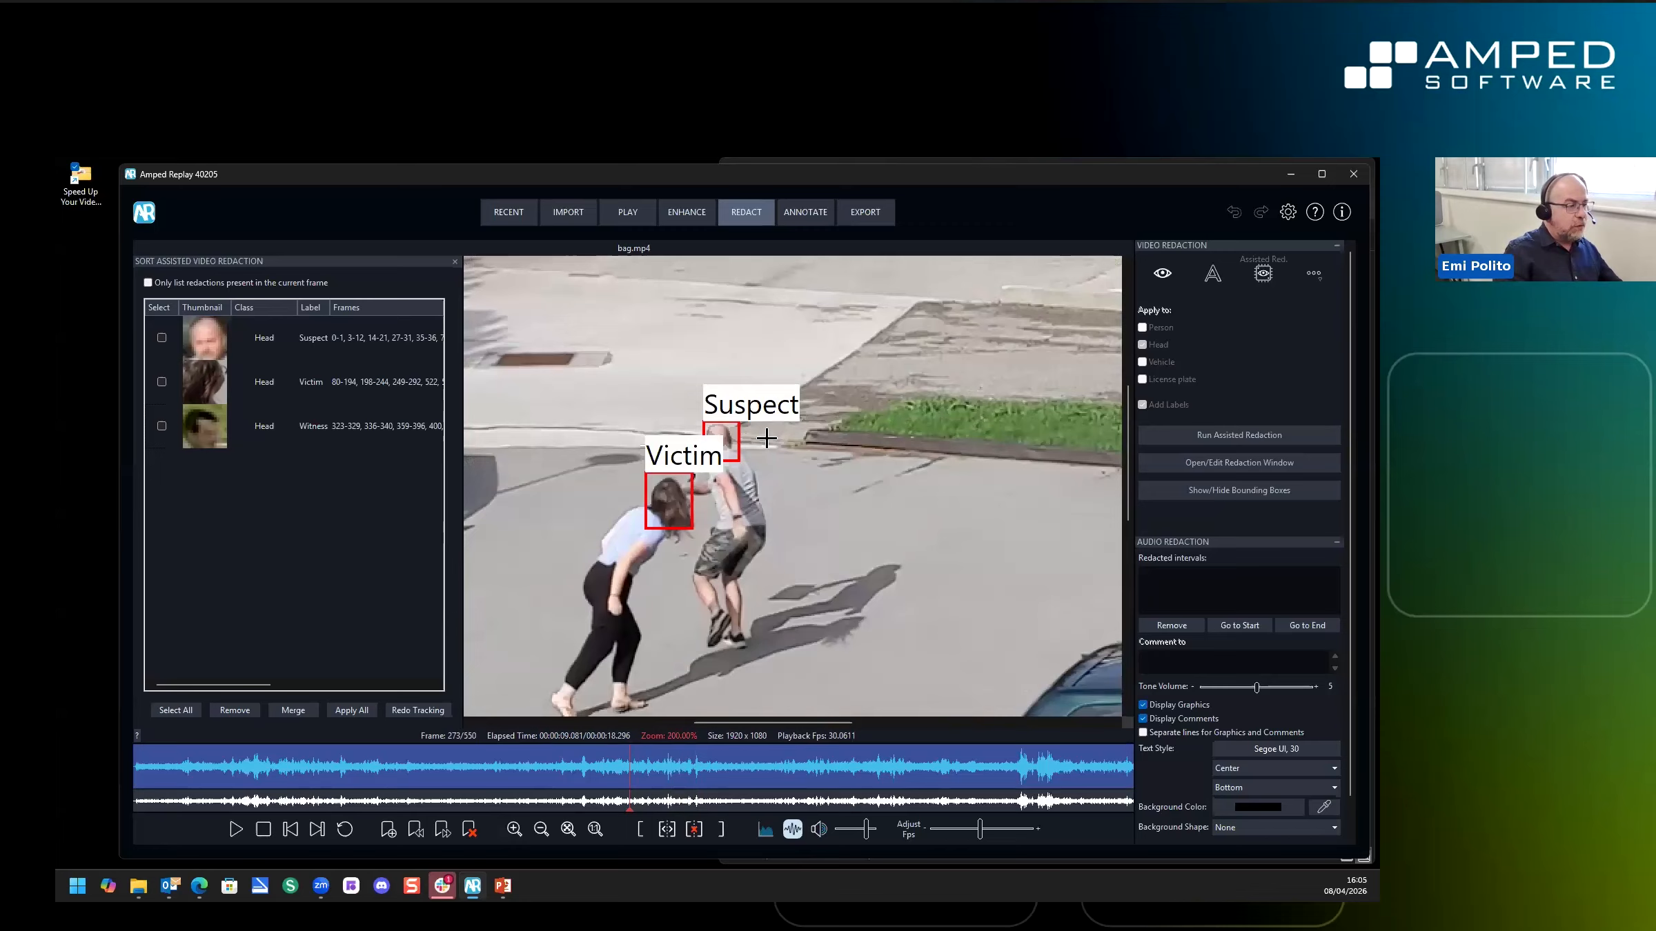
{"action": "scroll", "coordinate": [766, 438], "scroll_direction": "up", "scroll_amount": 1}
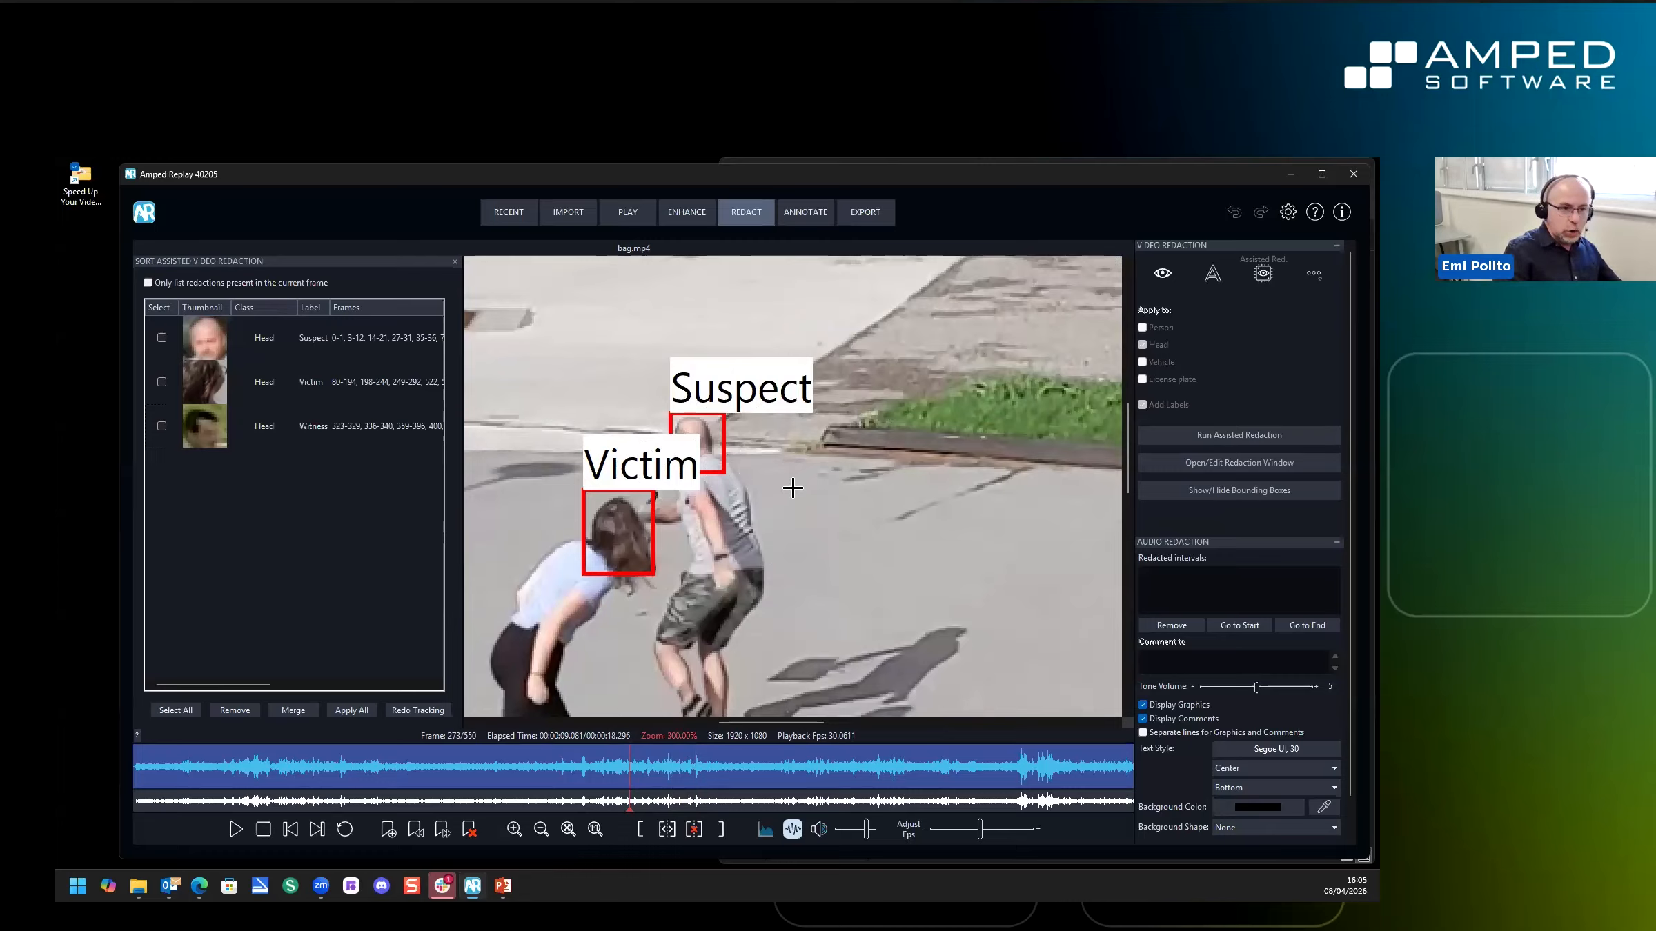
Apply all the labelled Suspect, Victim and Witness head redactions to the video
{"action": "scroll", "coordinate": [792, 487], "scroll_direction": "down", "scroll_amount": 1}
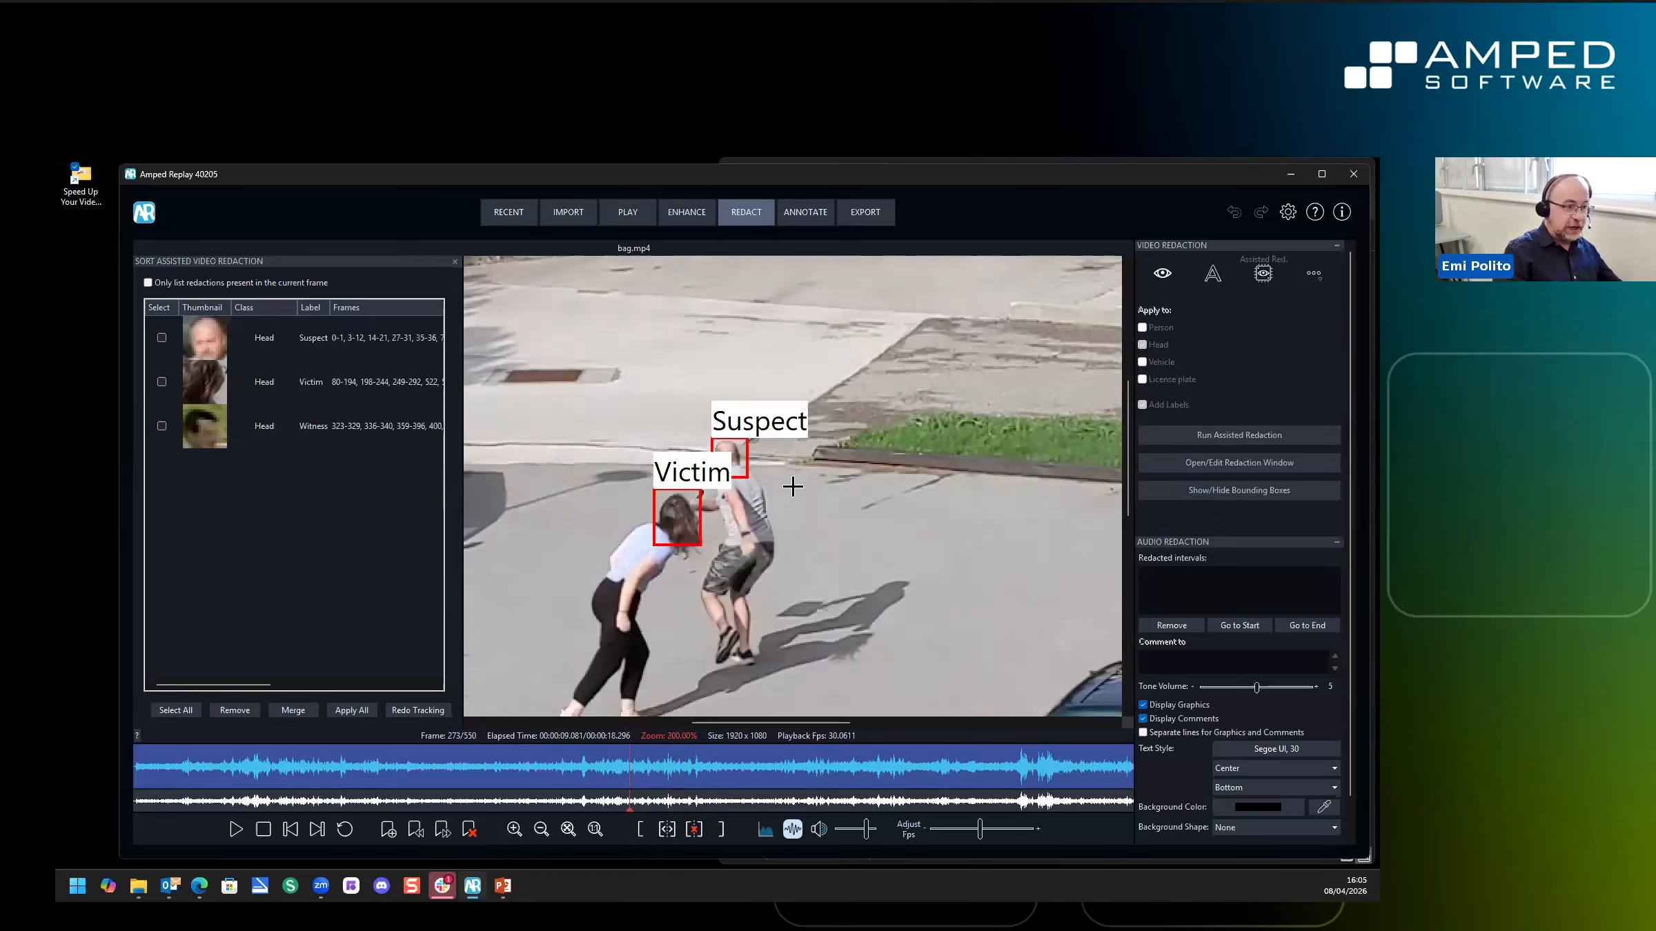
{"action": "scroll", "coordinate": [793, 464], "scroll_direction": "down", "scroll_amount": 1}
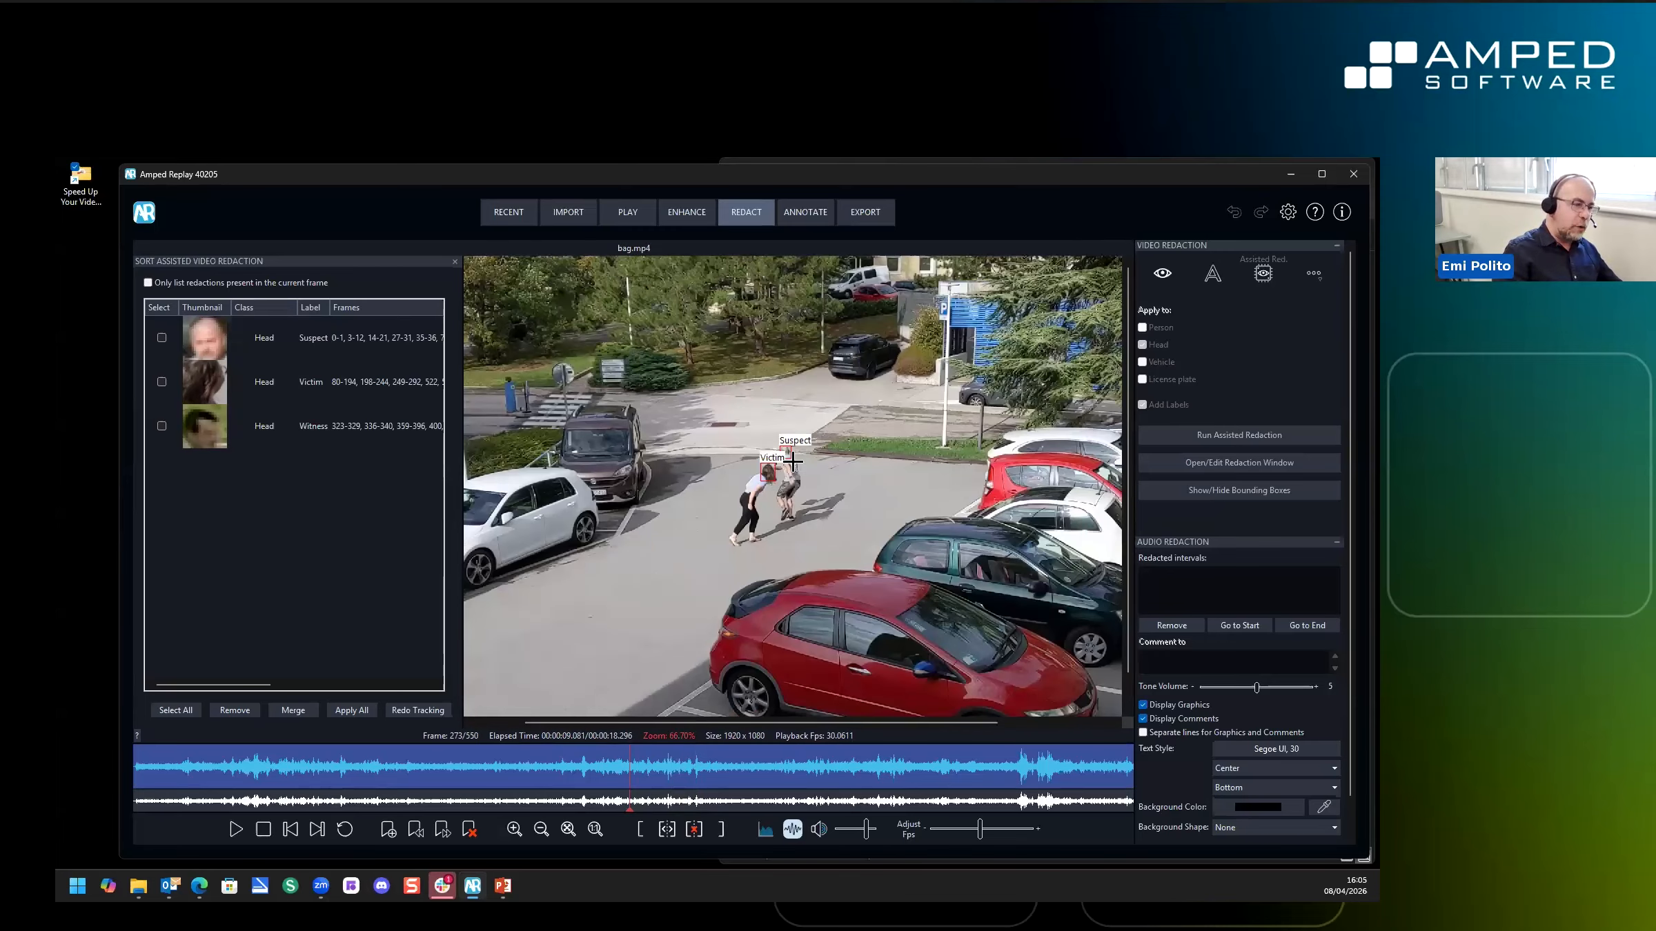
{"action": "scroll", "coordinate": [792, 464], "scroll_direction": "up", "scroll_amount": 4}
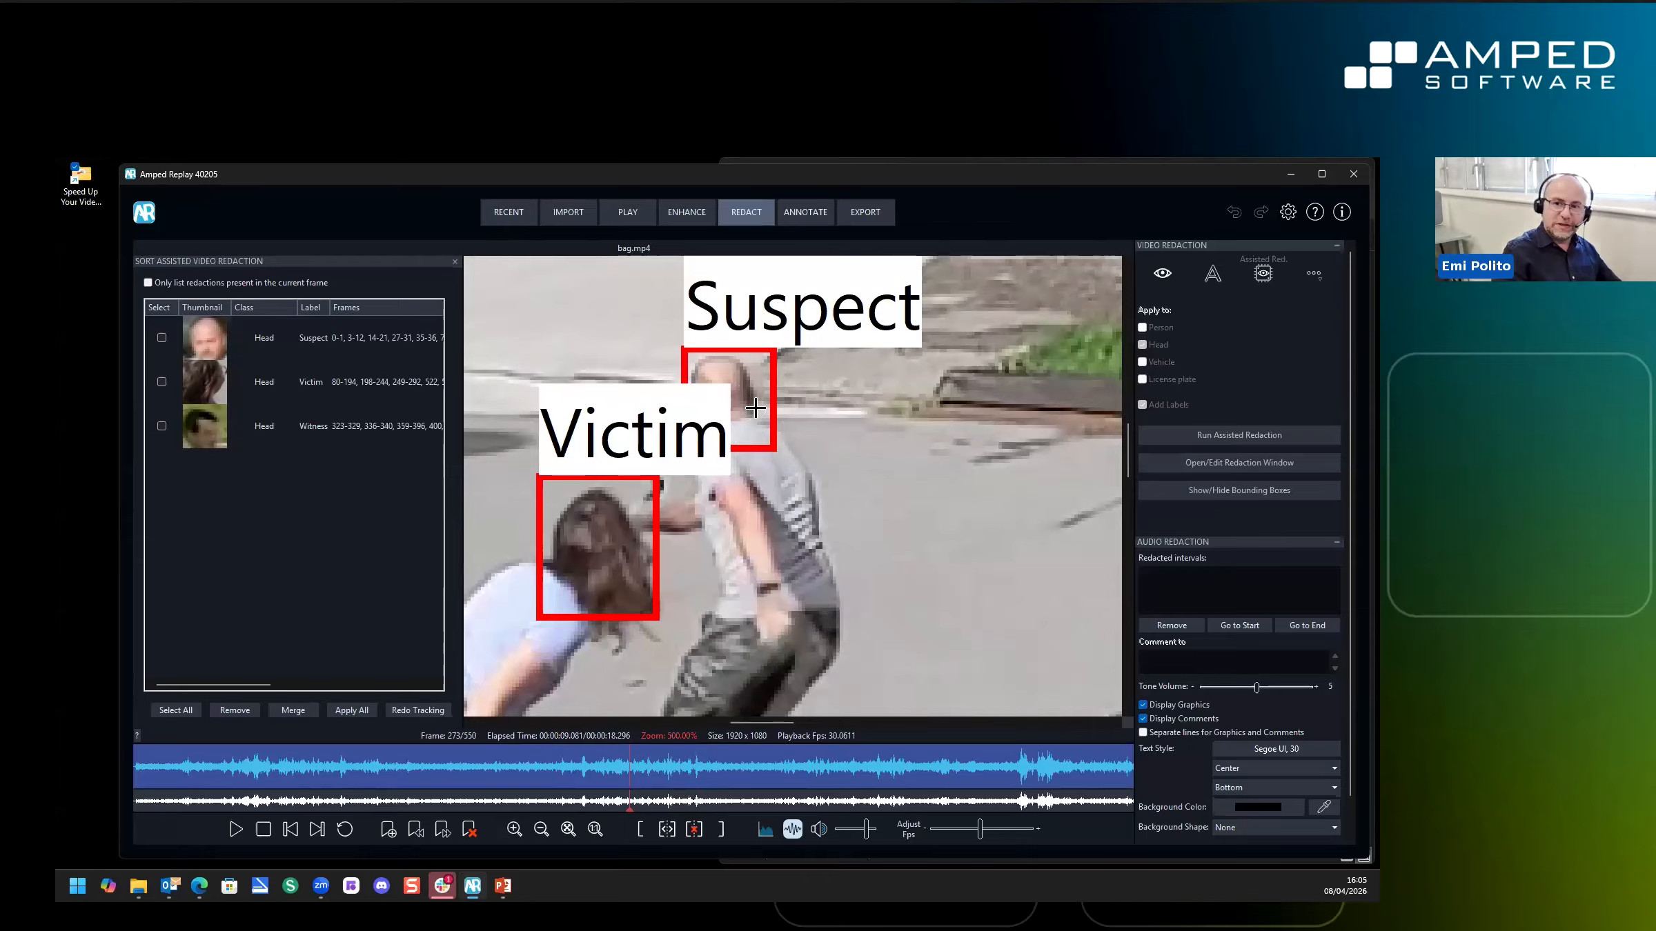
{"action": "left_click", "coordinate": [756, 364]}
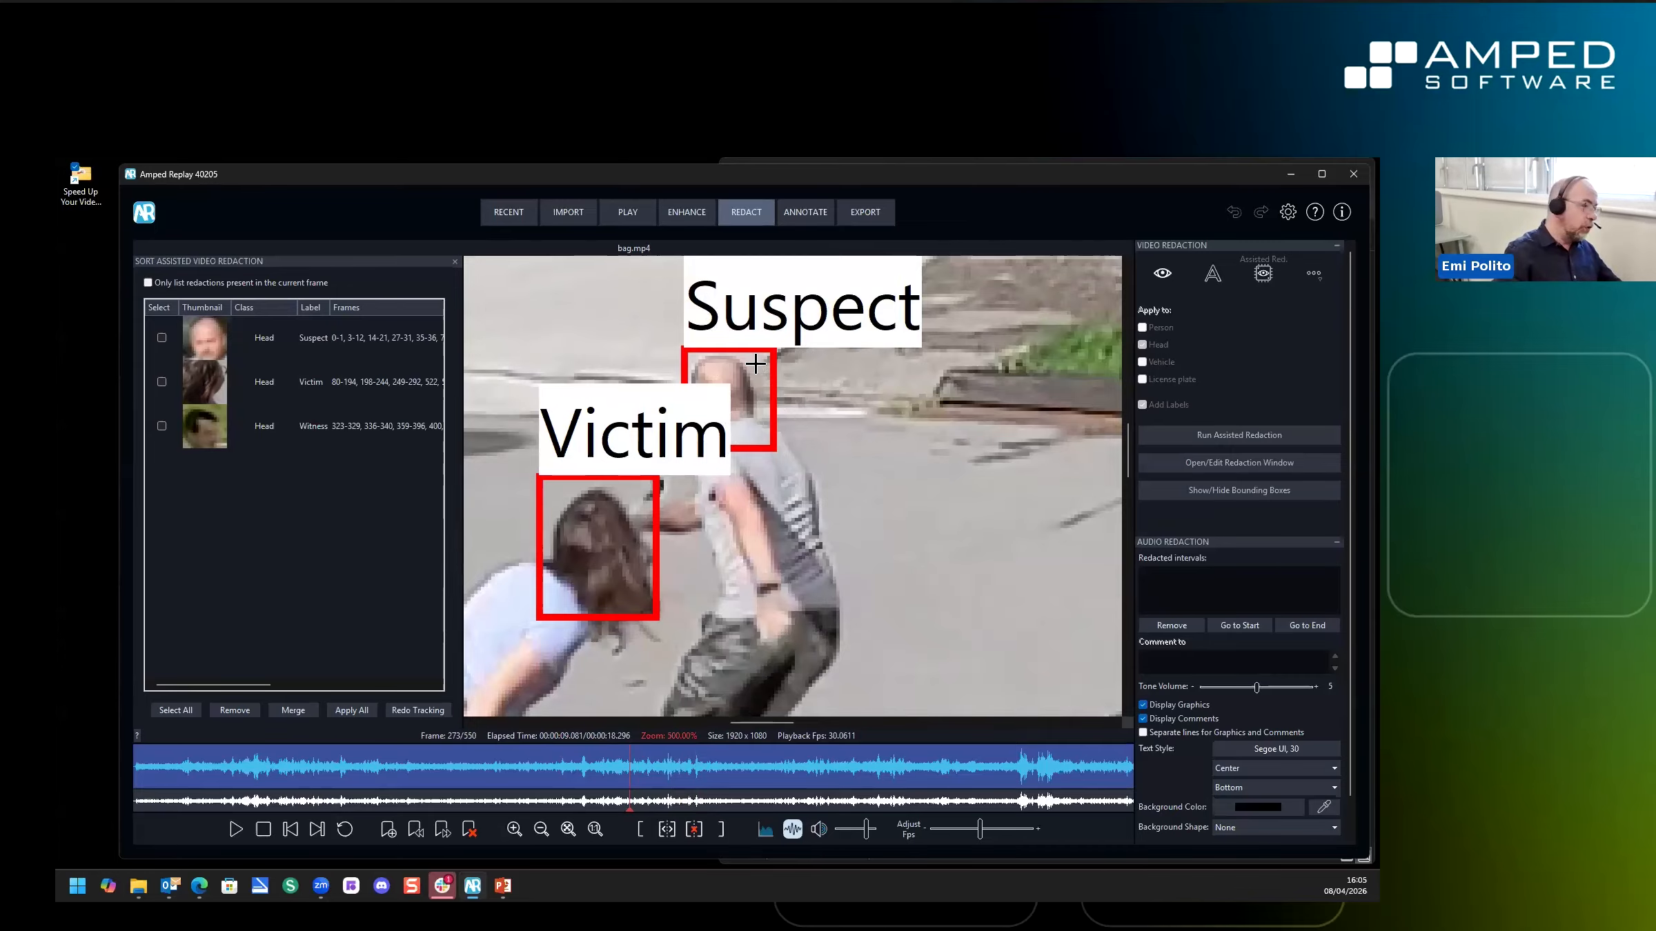
{"action": "scroll", "coordinate": [820, 473], "scroll_direction": "down", "scroll_amount": 4}
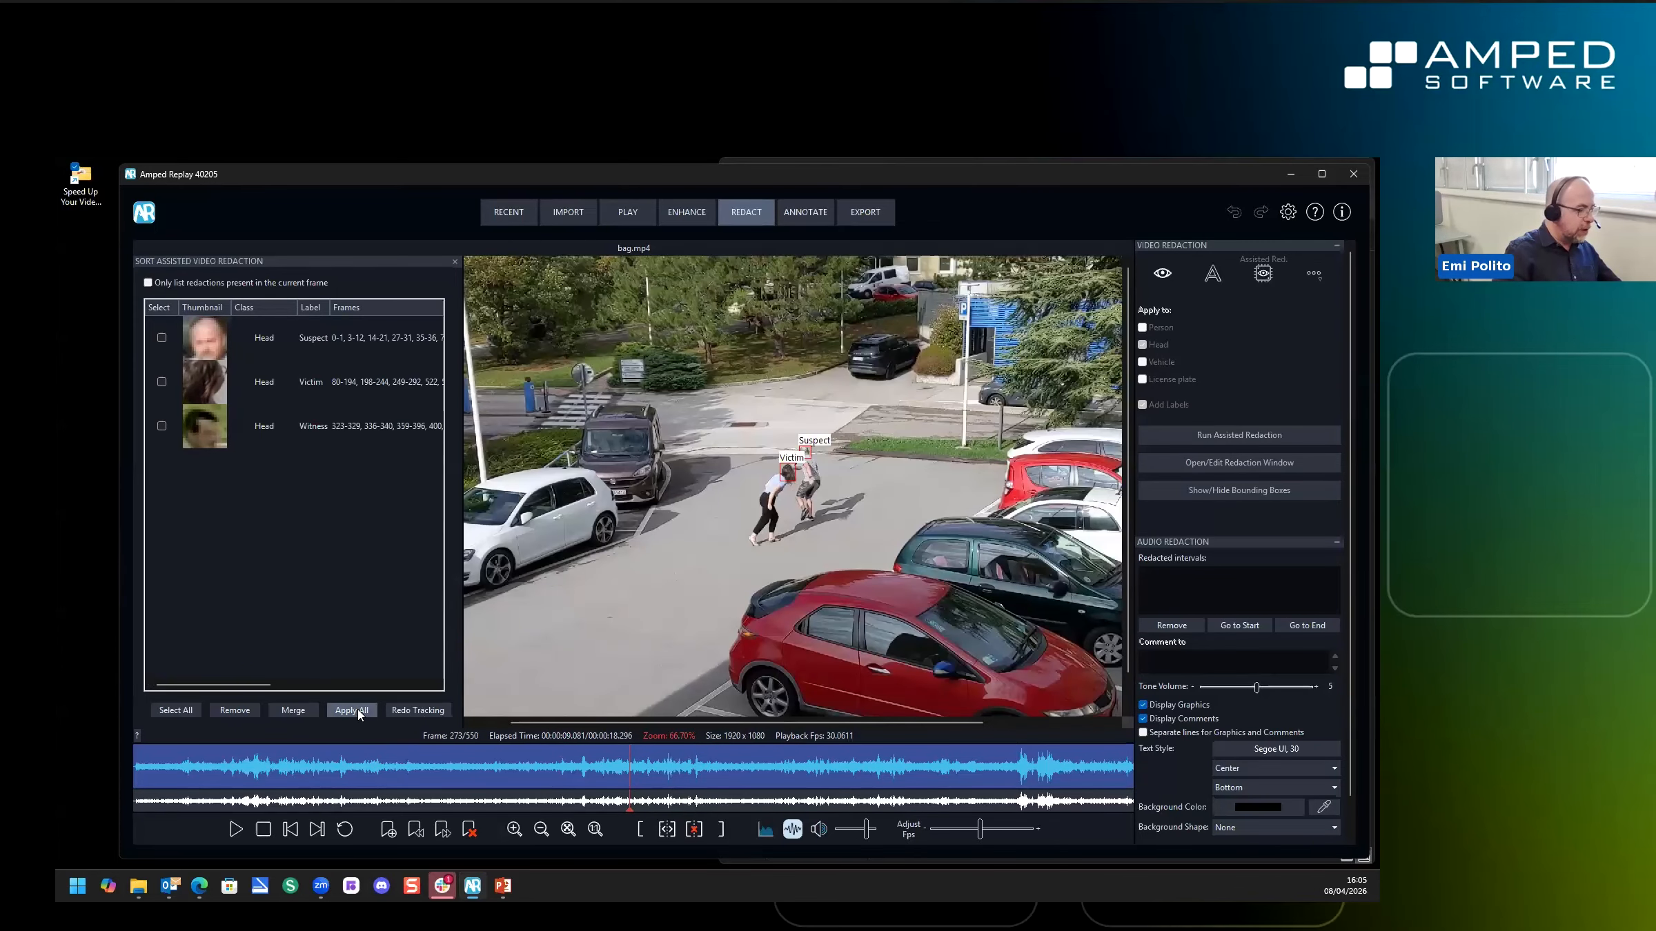
{"action": "left_click", "coordinate": [354, 711]}
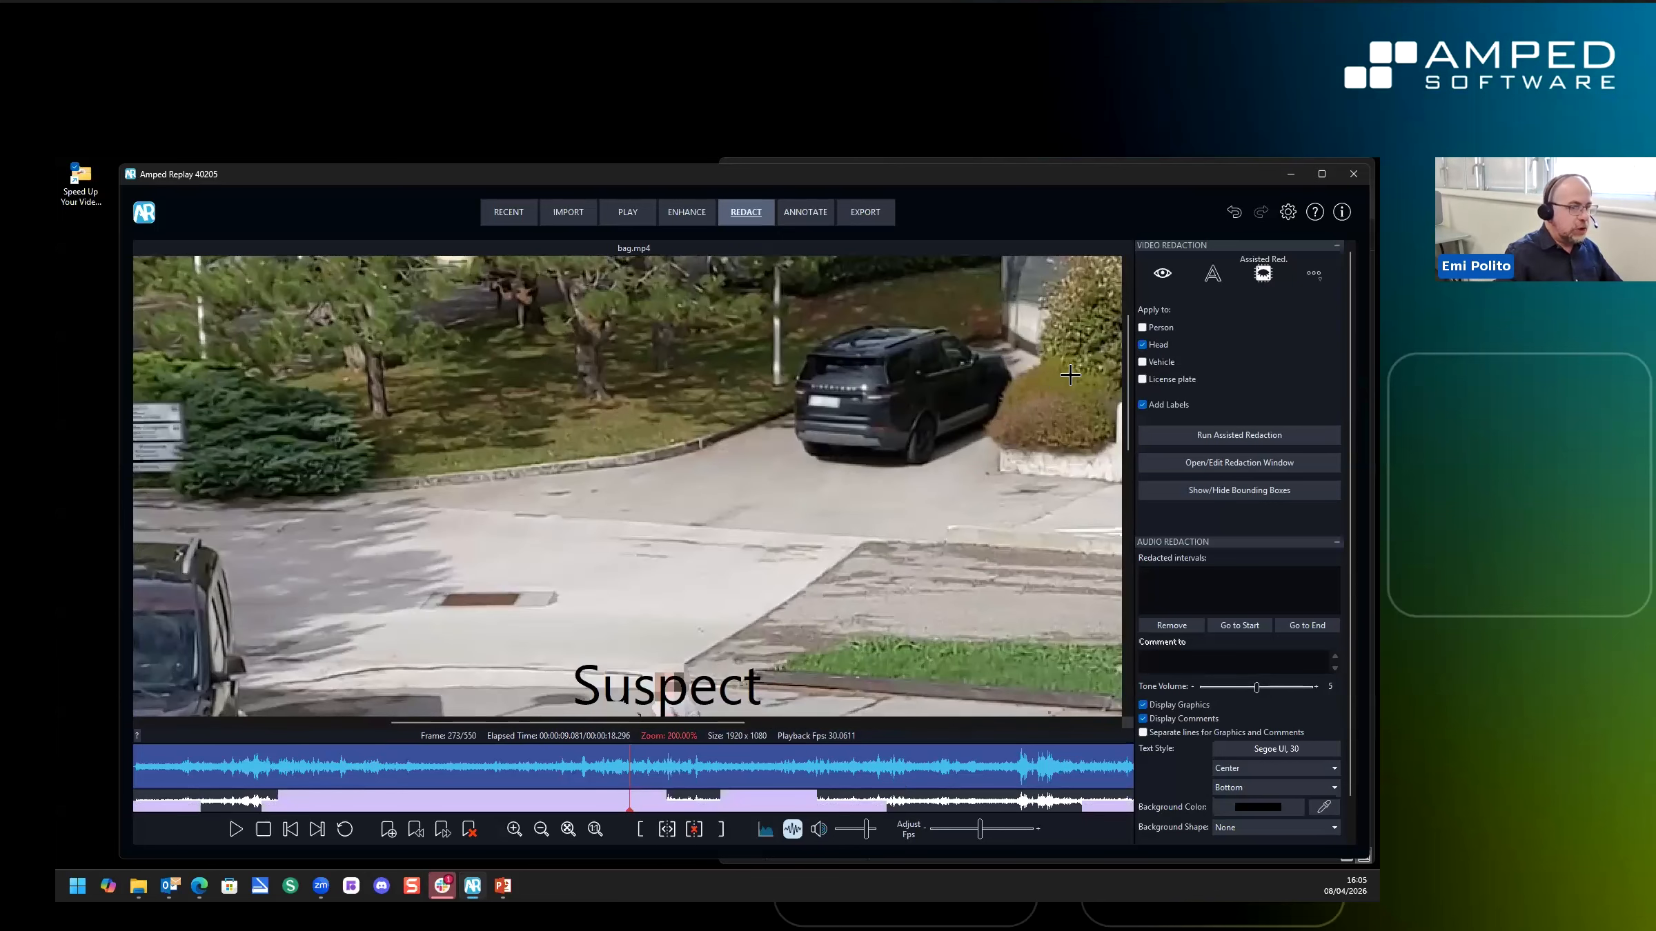
{"action": "scroll", "coordinate": [1132, 376], "scroll_direction": "down", "scroll_amount": 3}
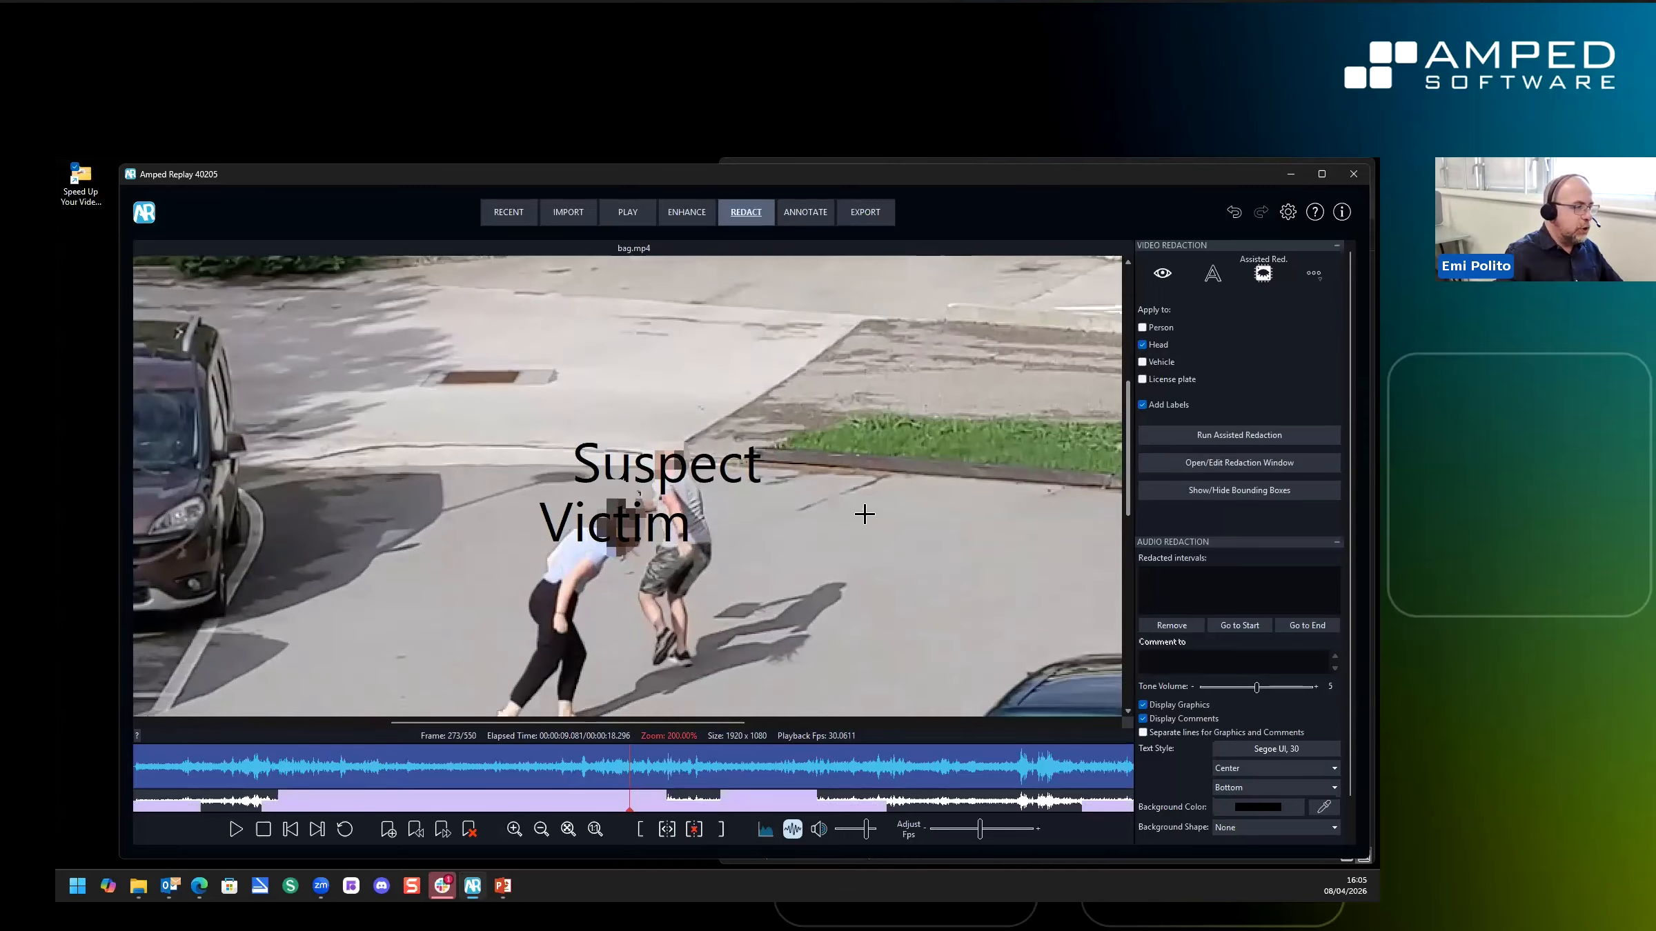
{"action": "left_click", "coordinate": [662, 447]}
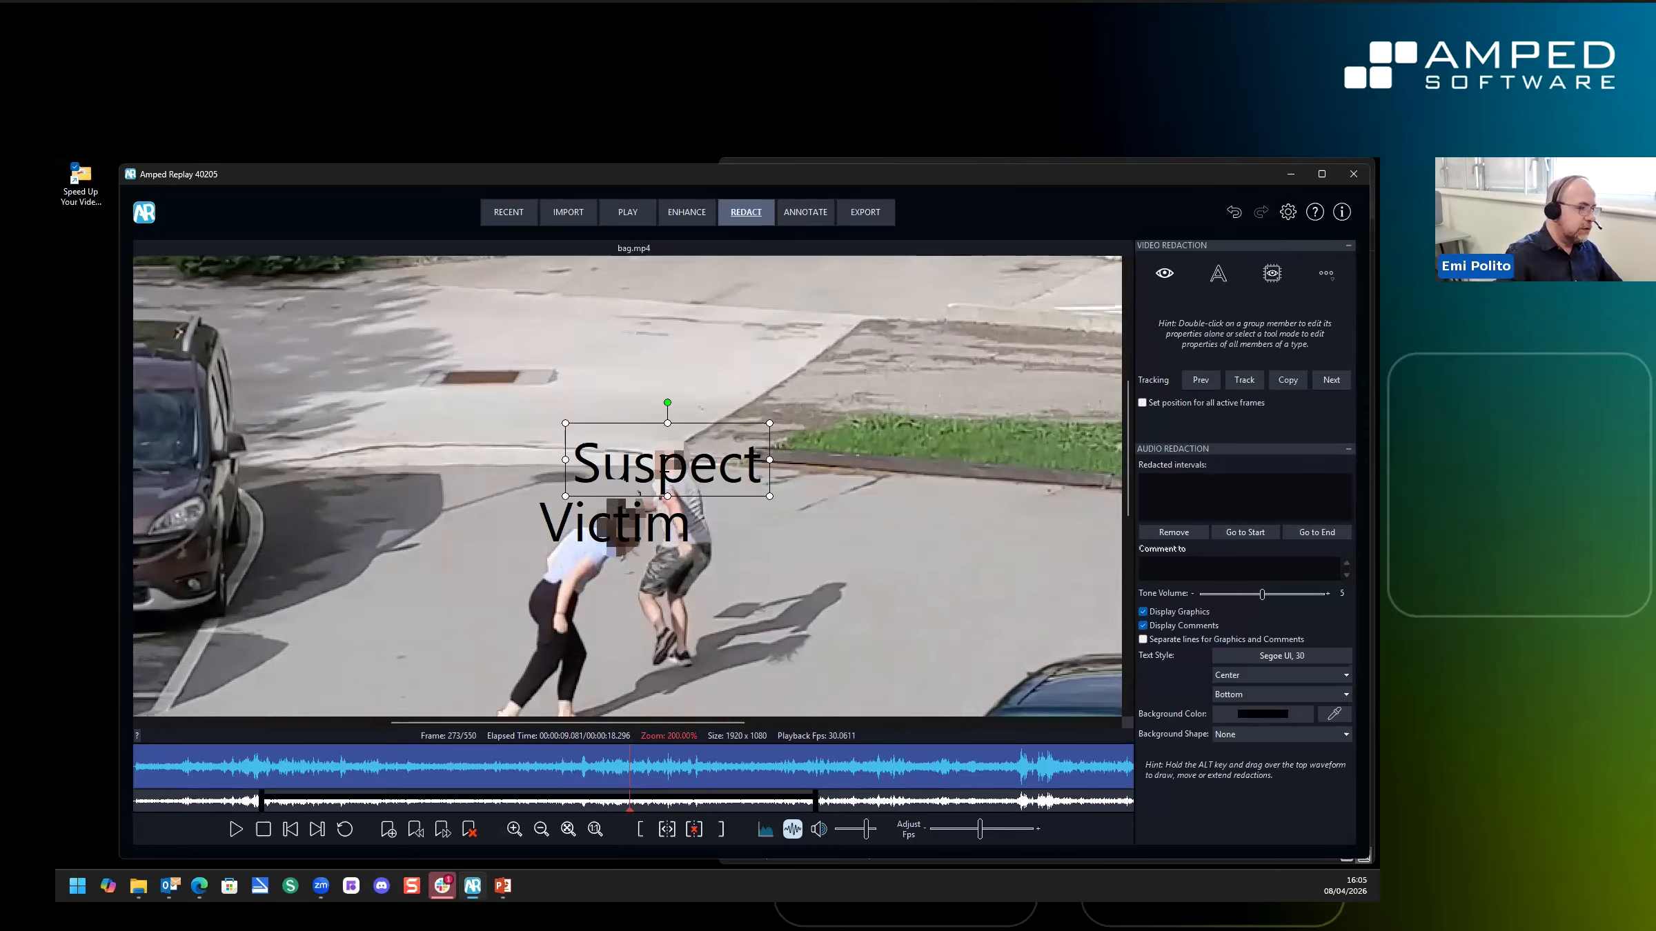
{"action": "double_click", "coordinate": [661, 463]}
{"action": "left_click", "coordinate": [689, 389]}
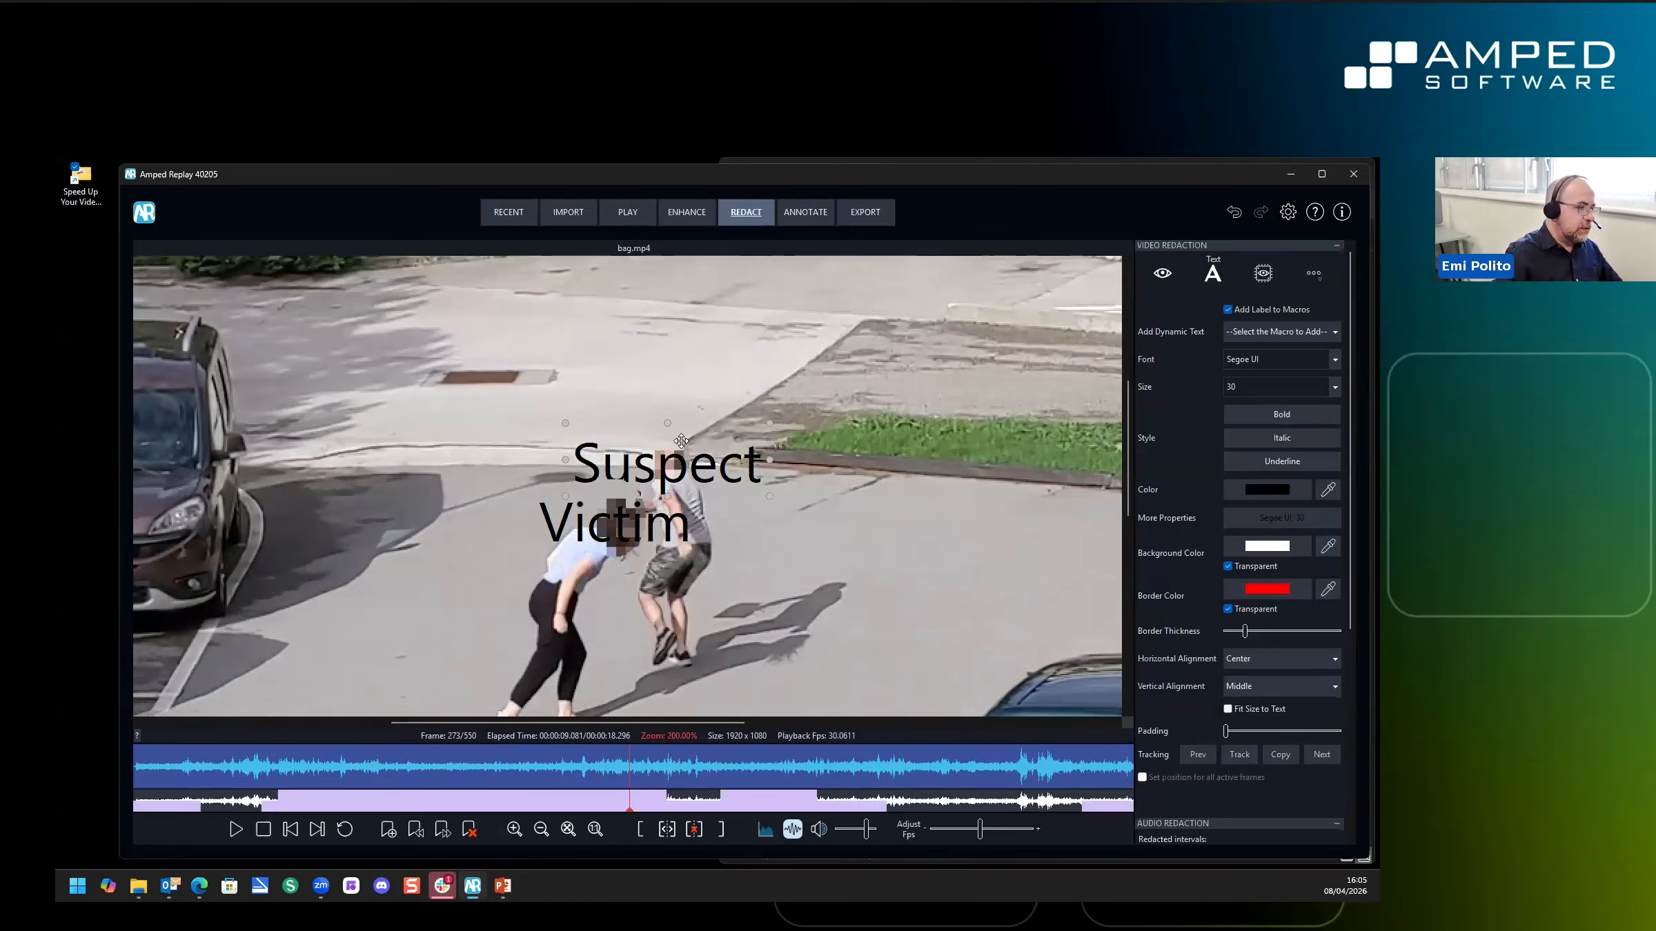
{"action": "left_click", "coordinate": [681, 440]}
{"action": "right_click", "coordinate": [690, 464]}
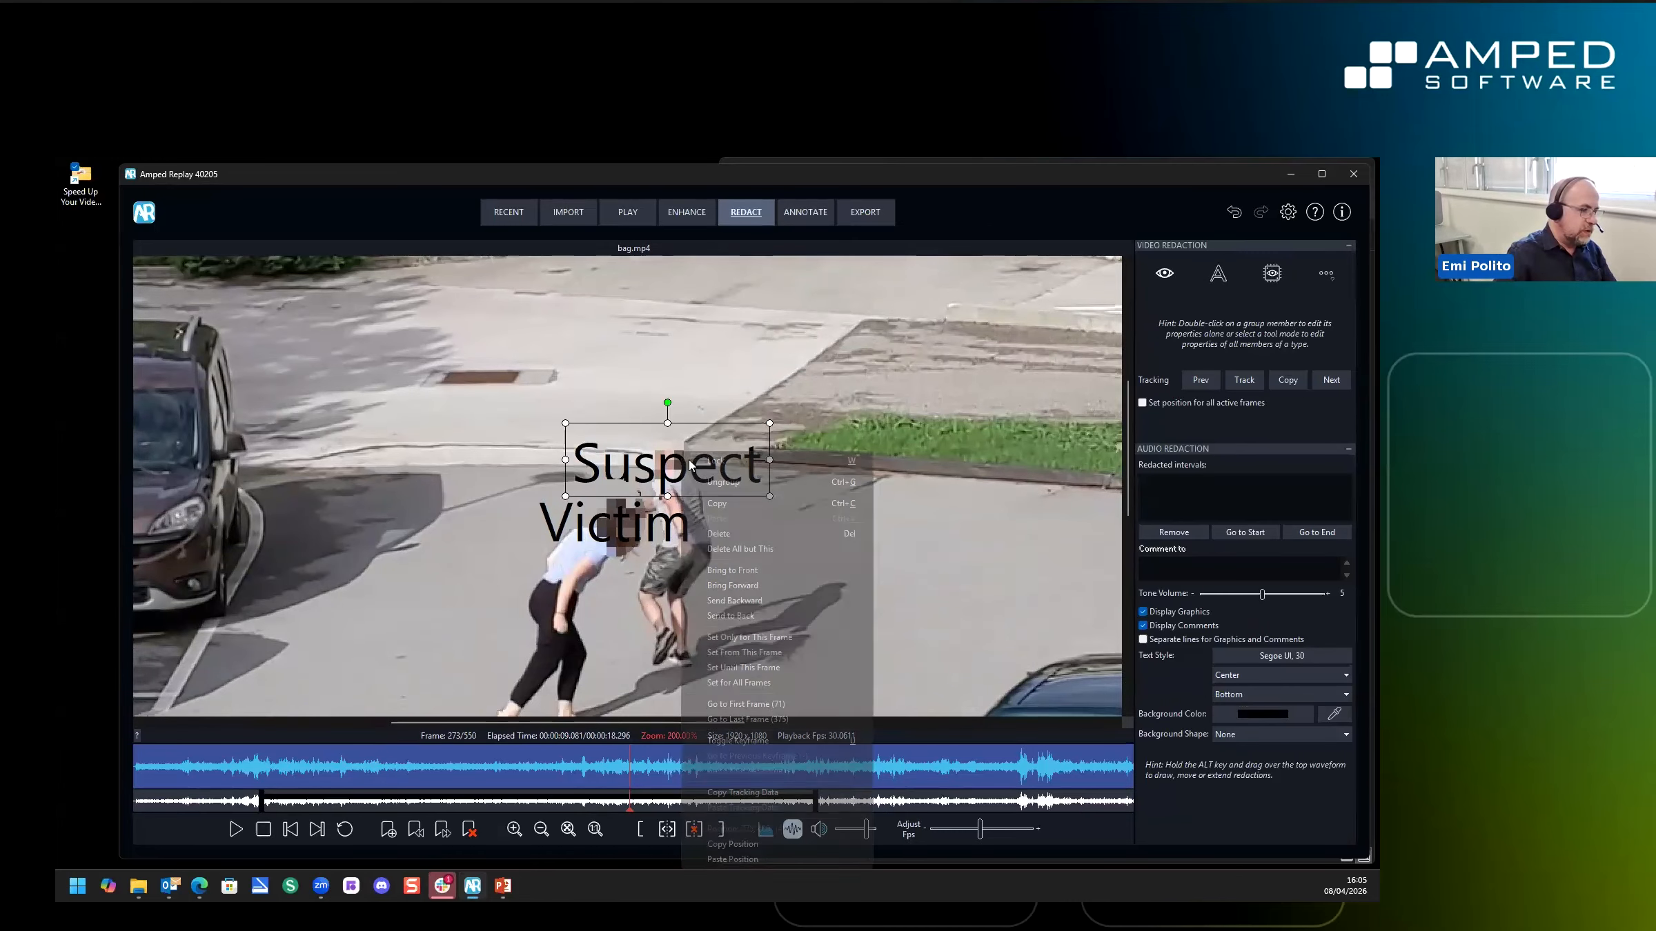
{"action": "left_click", "coordinate": [724, 465]}
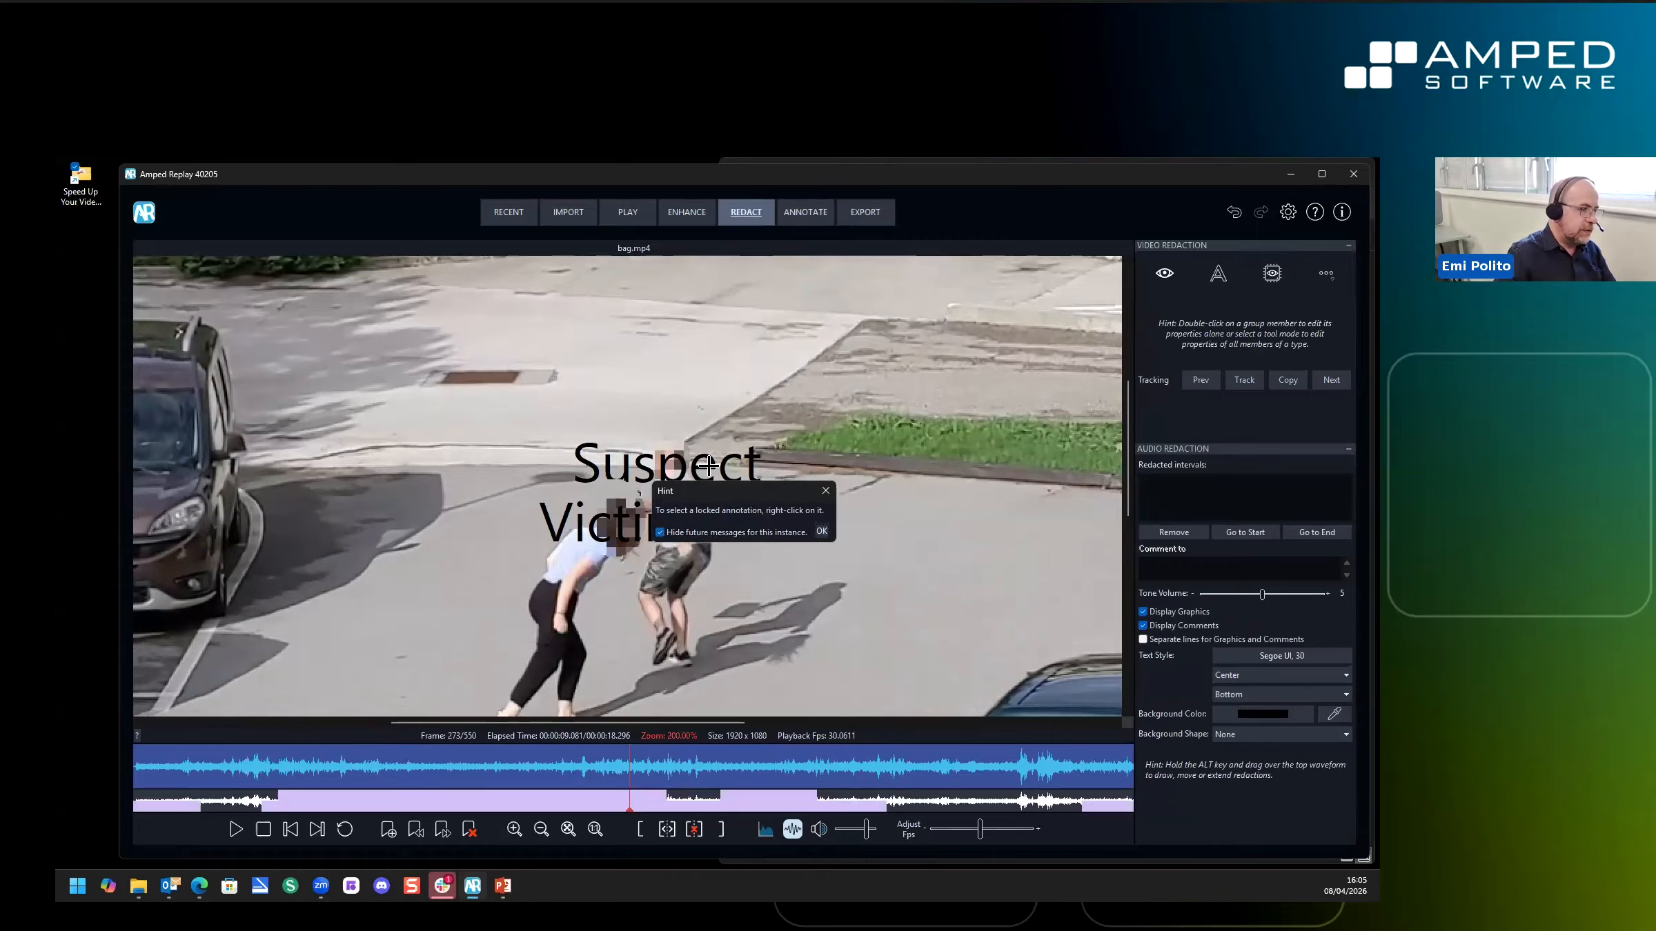
{"action": "left_click", "coordinate": [823, 534]}
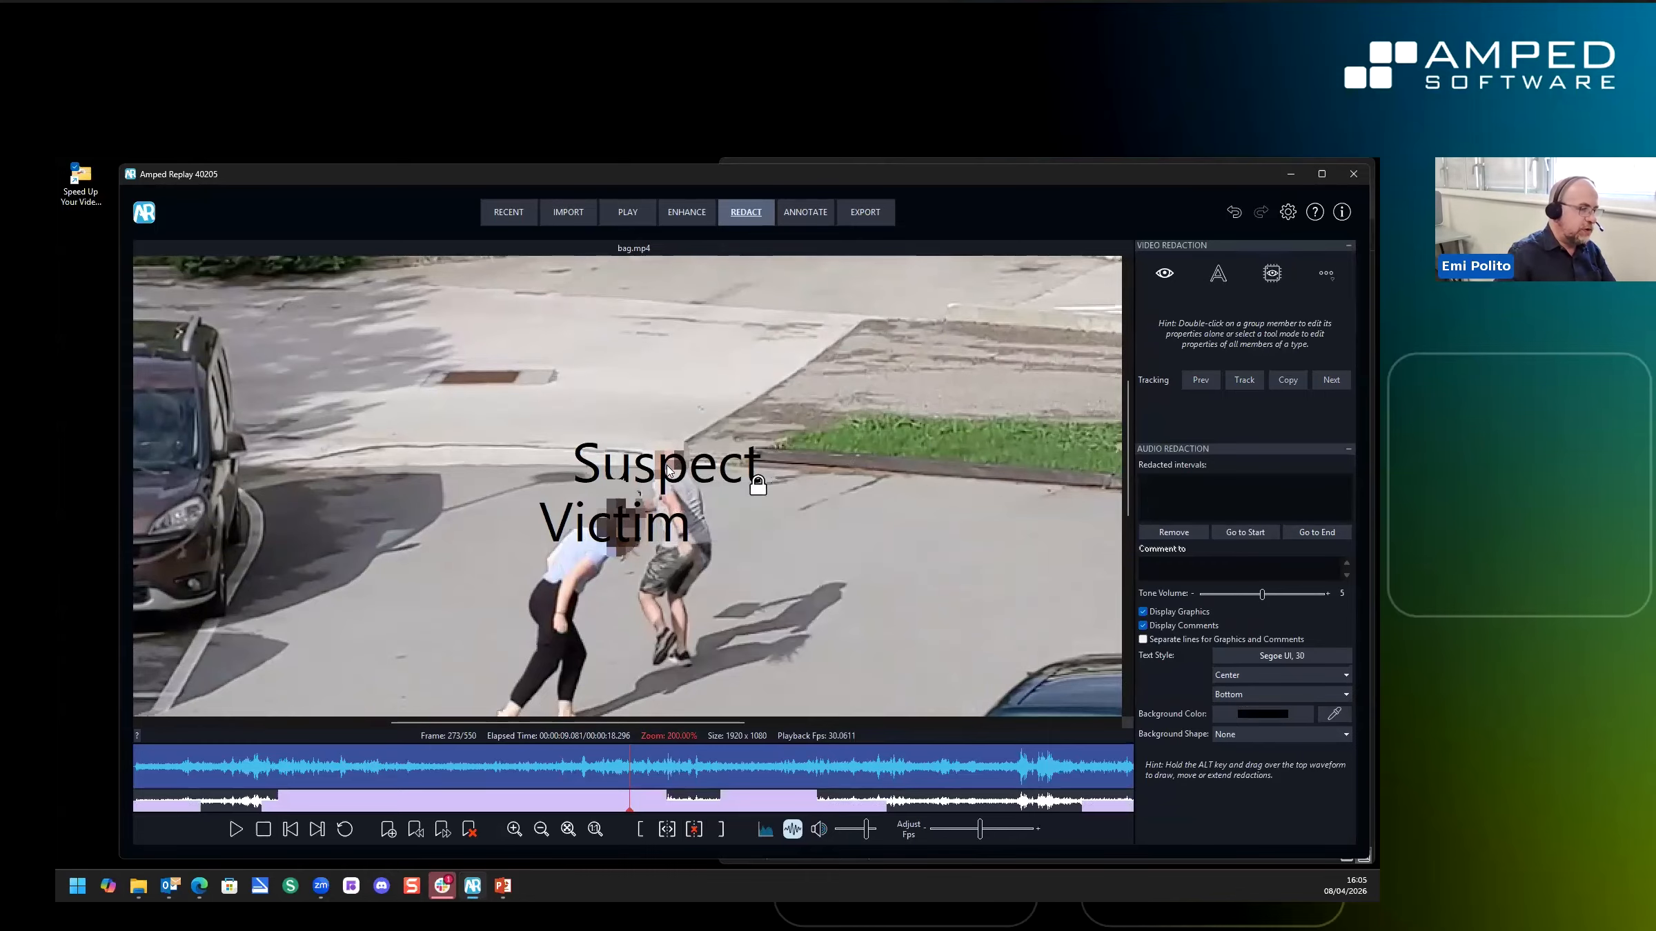
{"action": "right_click", "coordinate": [665, 464]}
{"action": "left_click", "coordinate": [725, 459]}
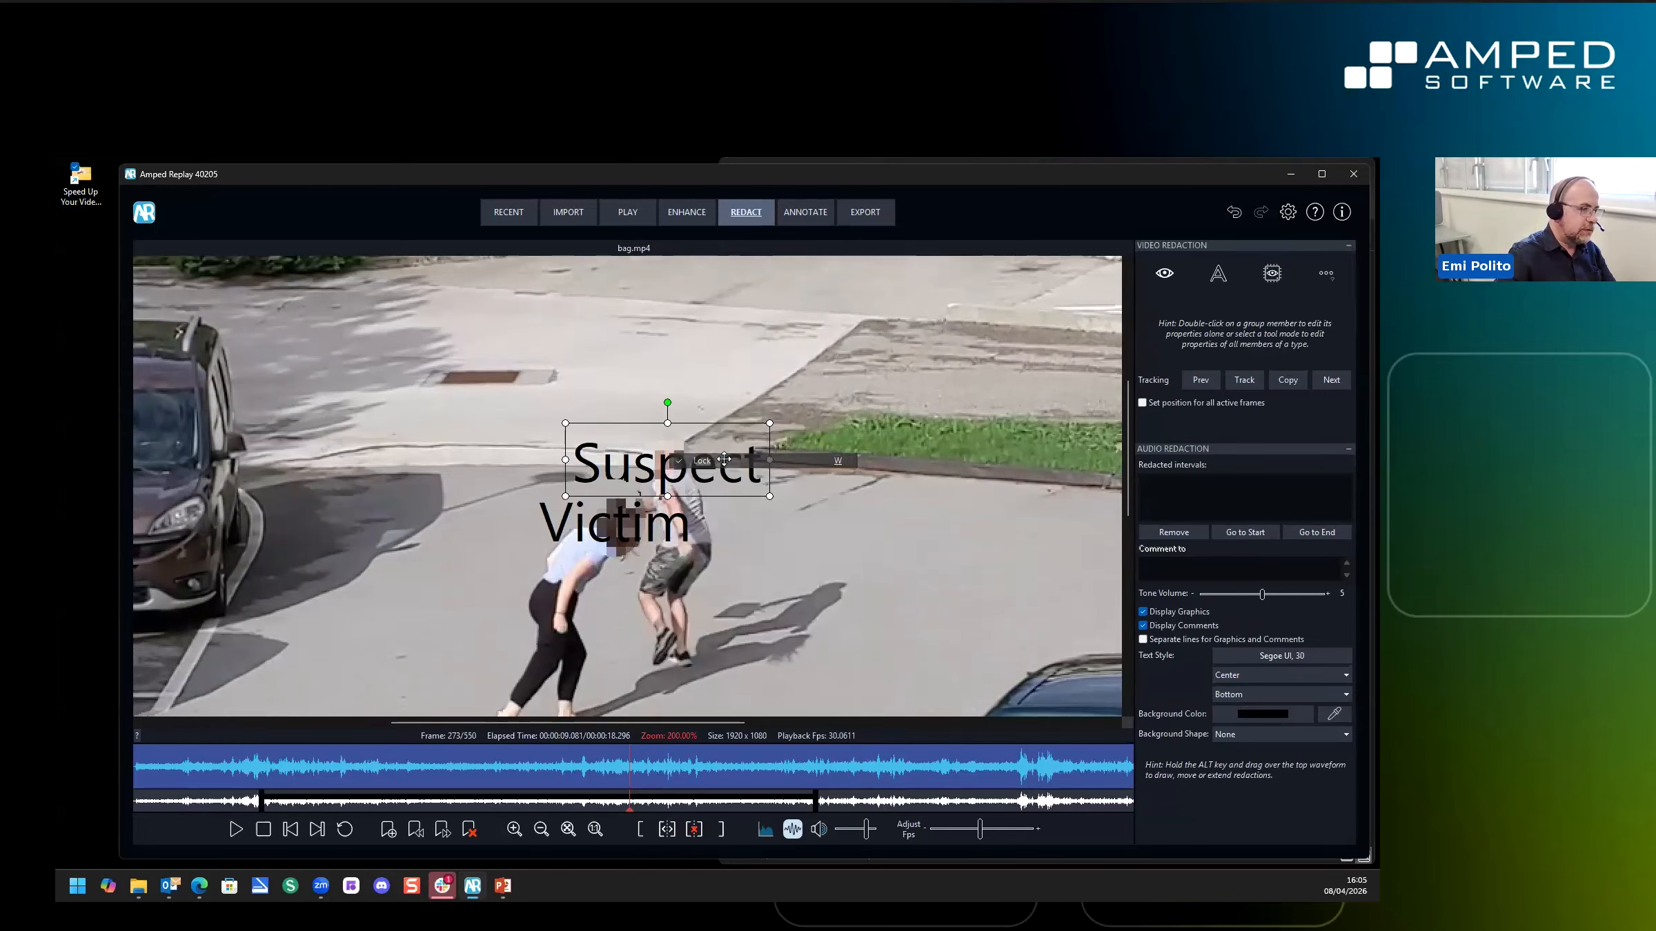
{"action": "double_click", "coordinate": [662, 435]}
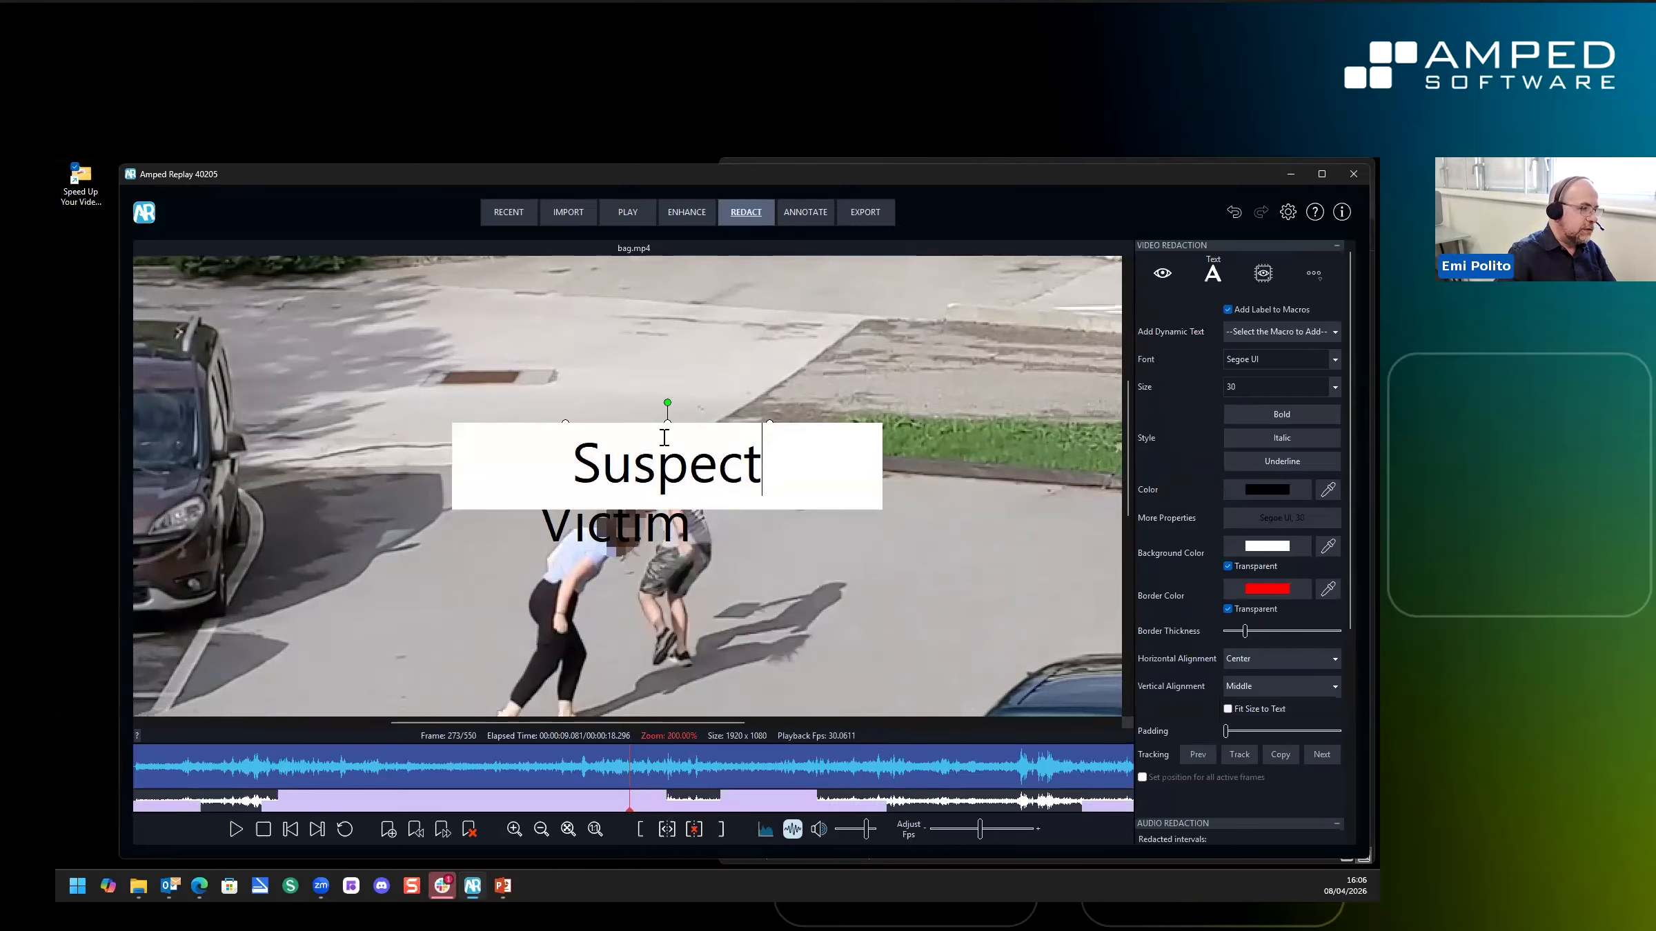
{"action": "key", "text": "Escape"}
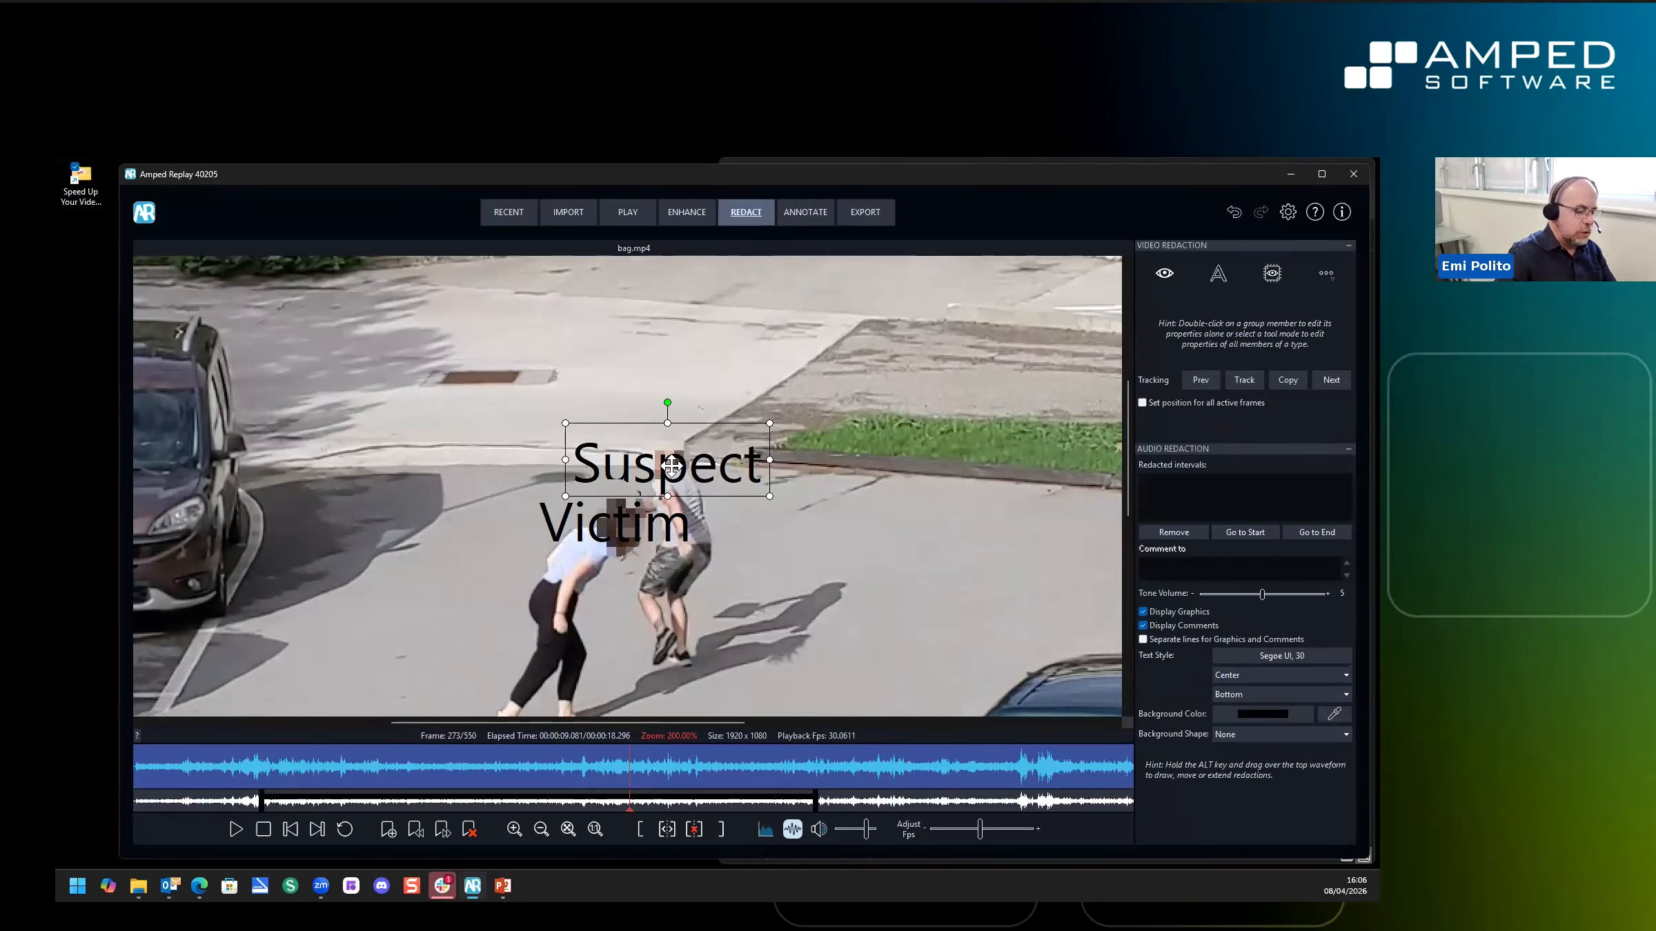
{"action": "key", "text": "Delete"}
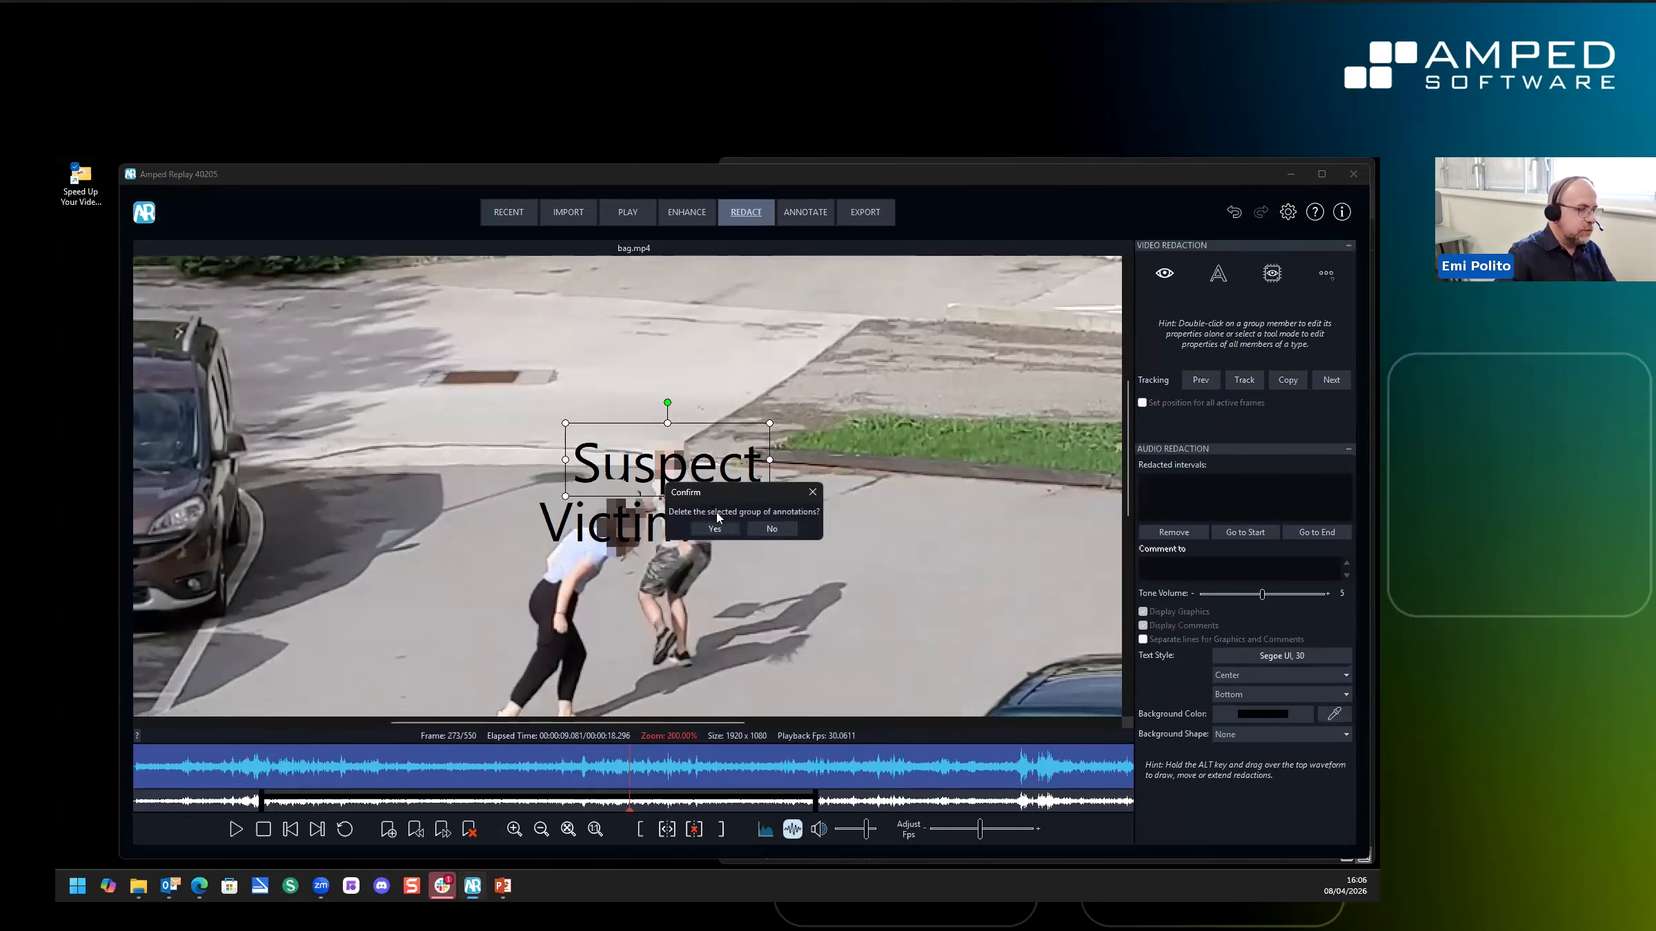
{"action": "left_click", "coordinate": [772, 529]}
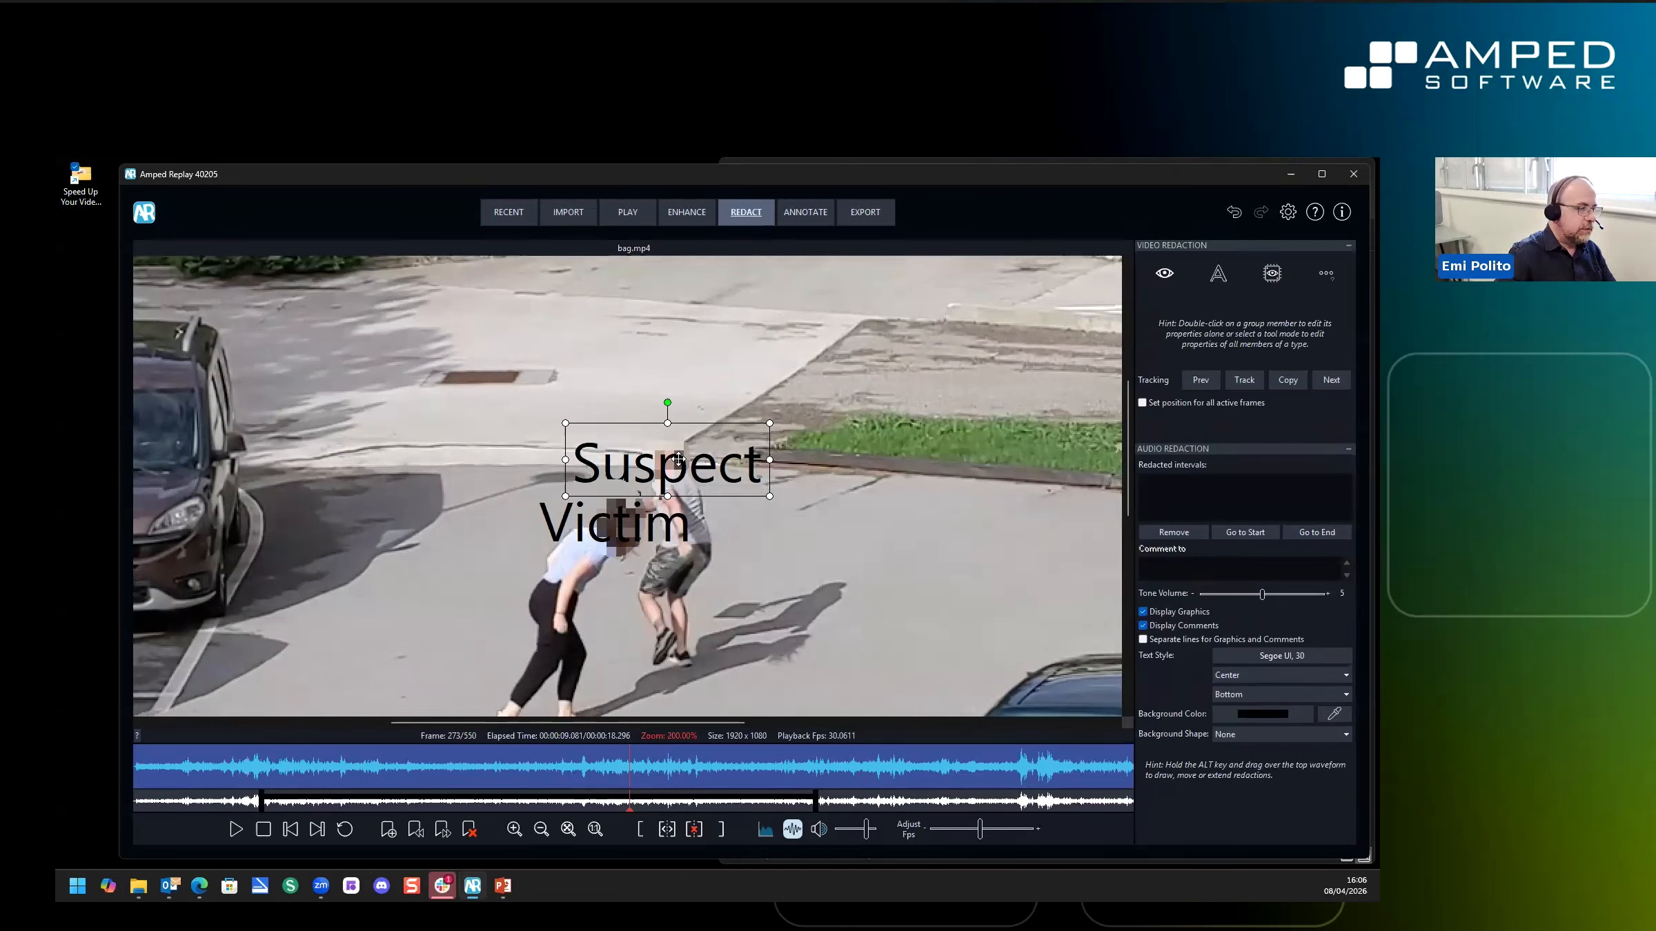
Ungroup the Suspect redaction from its text and delete the Suspect text label
{"action": "left_click", "coordinate": [806, 505]}
{"action": "left_click", "coordinate": [668, 455]}
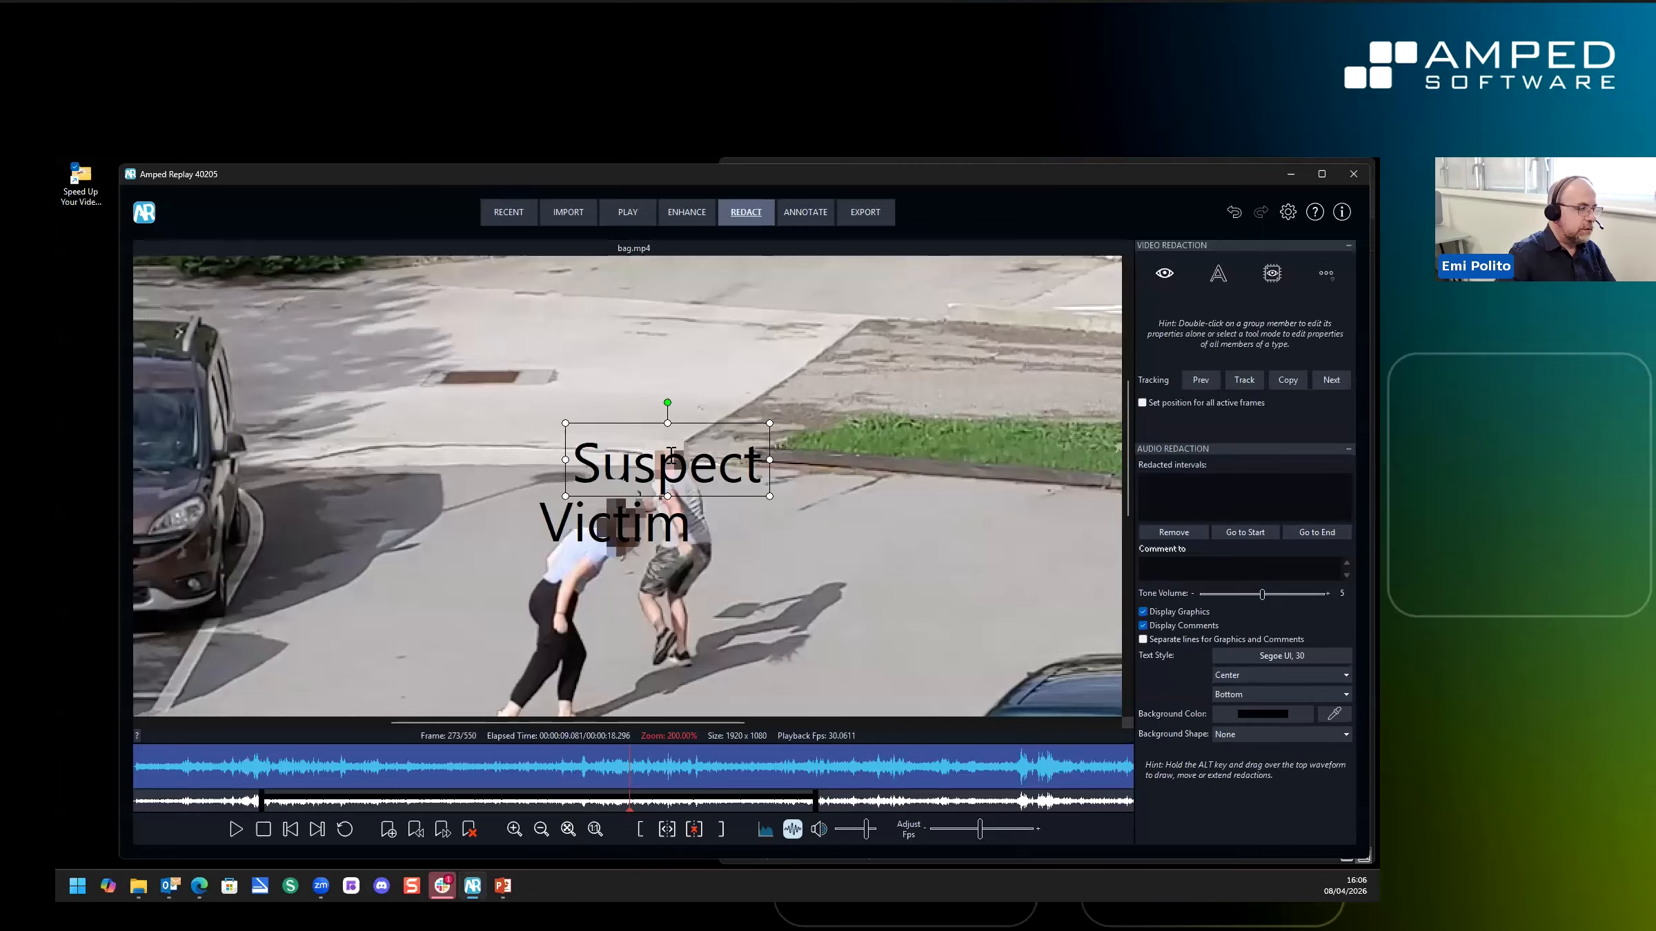
{"action": "double_click", "coordinate": [672, 455]}
{"action": "left_click", "coordinate": [680, 517]}
{"action": "left_click", "coordinate": [658, 466]}
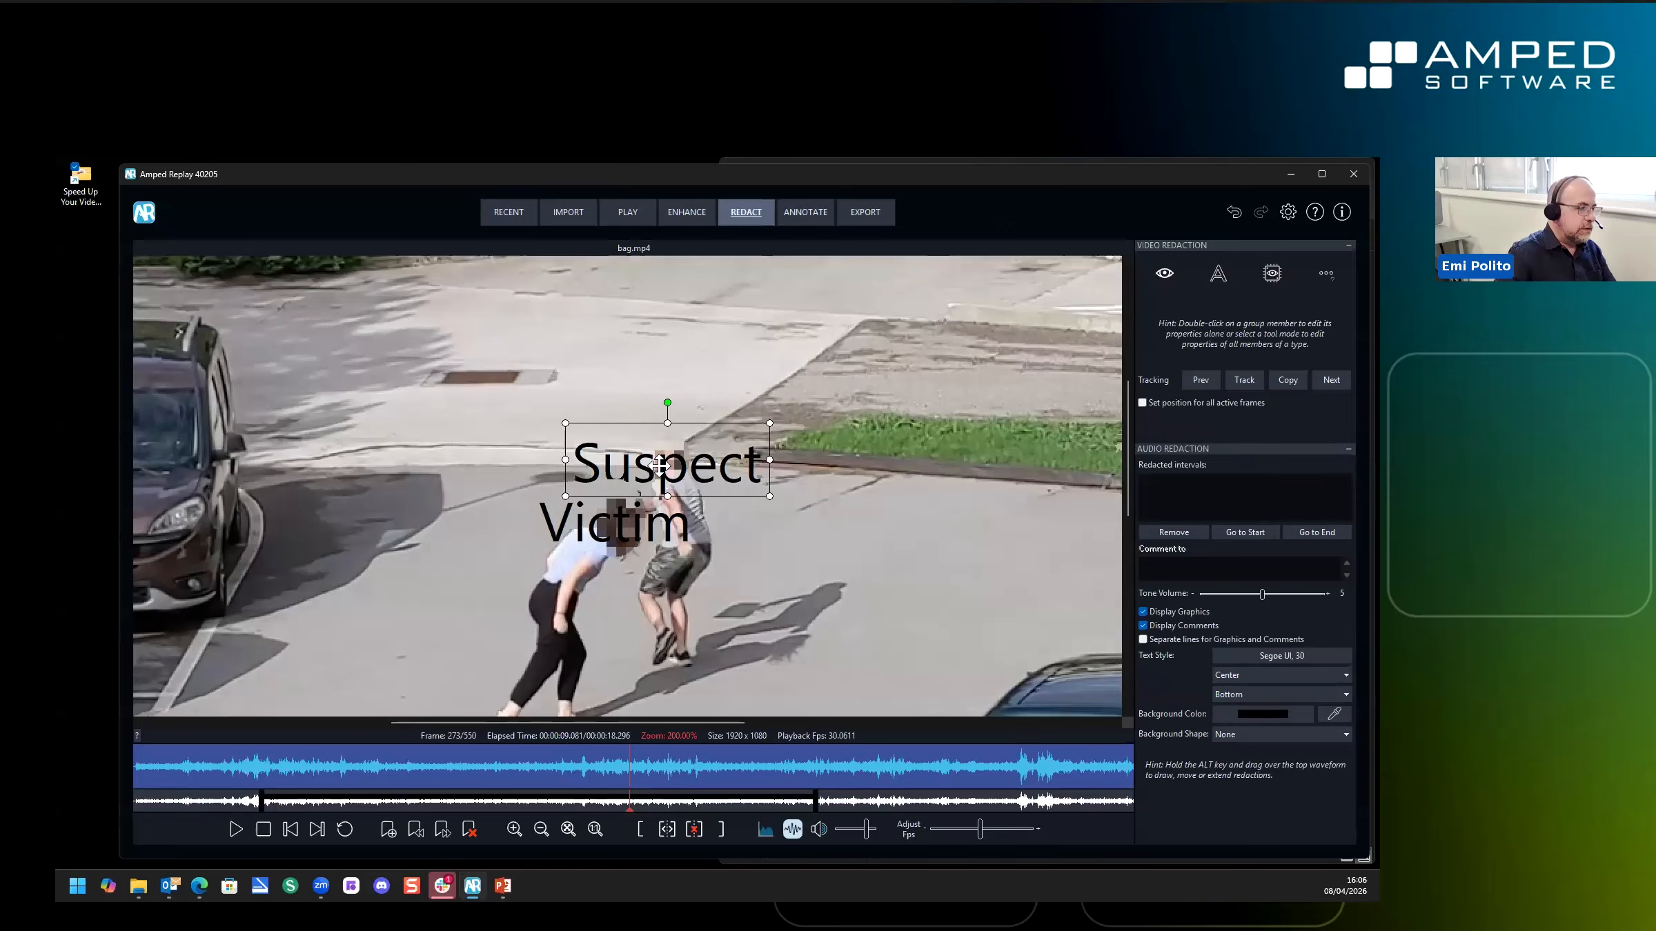
{"action": "right_click", "coordinate": [655, 452]}
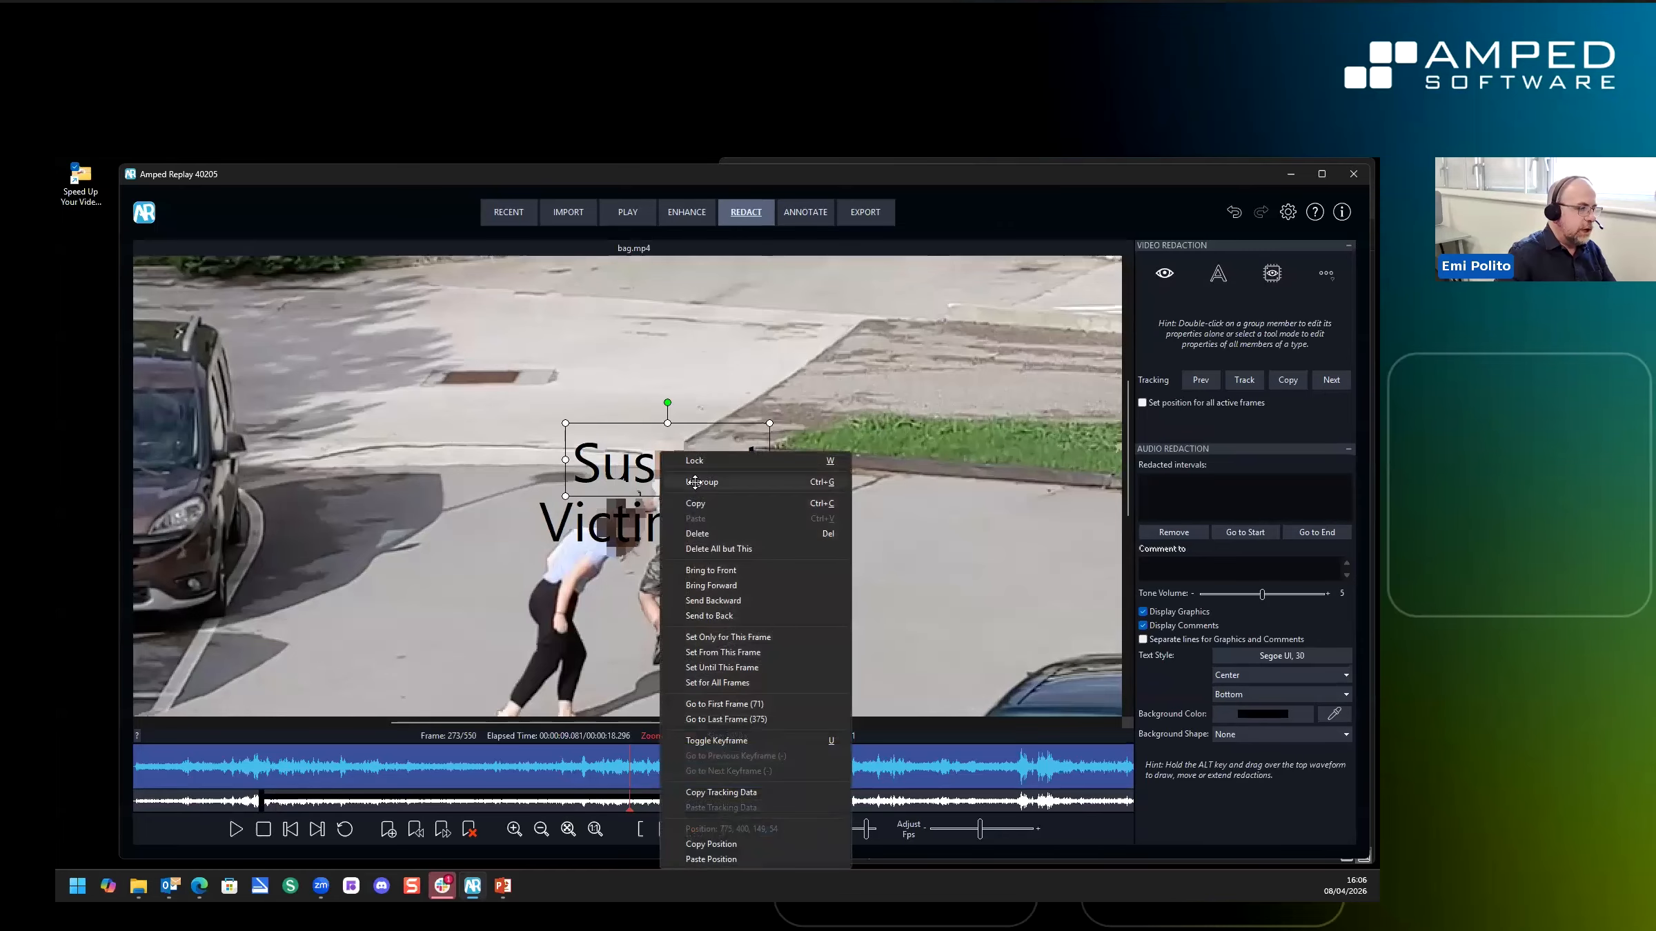
{"action": "left_click", "coordinate": [683, 471]}
{"action": "left_click", "coordinate": [684, 471]}
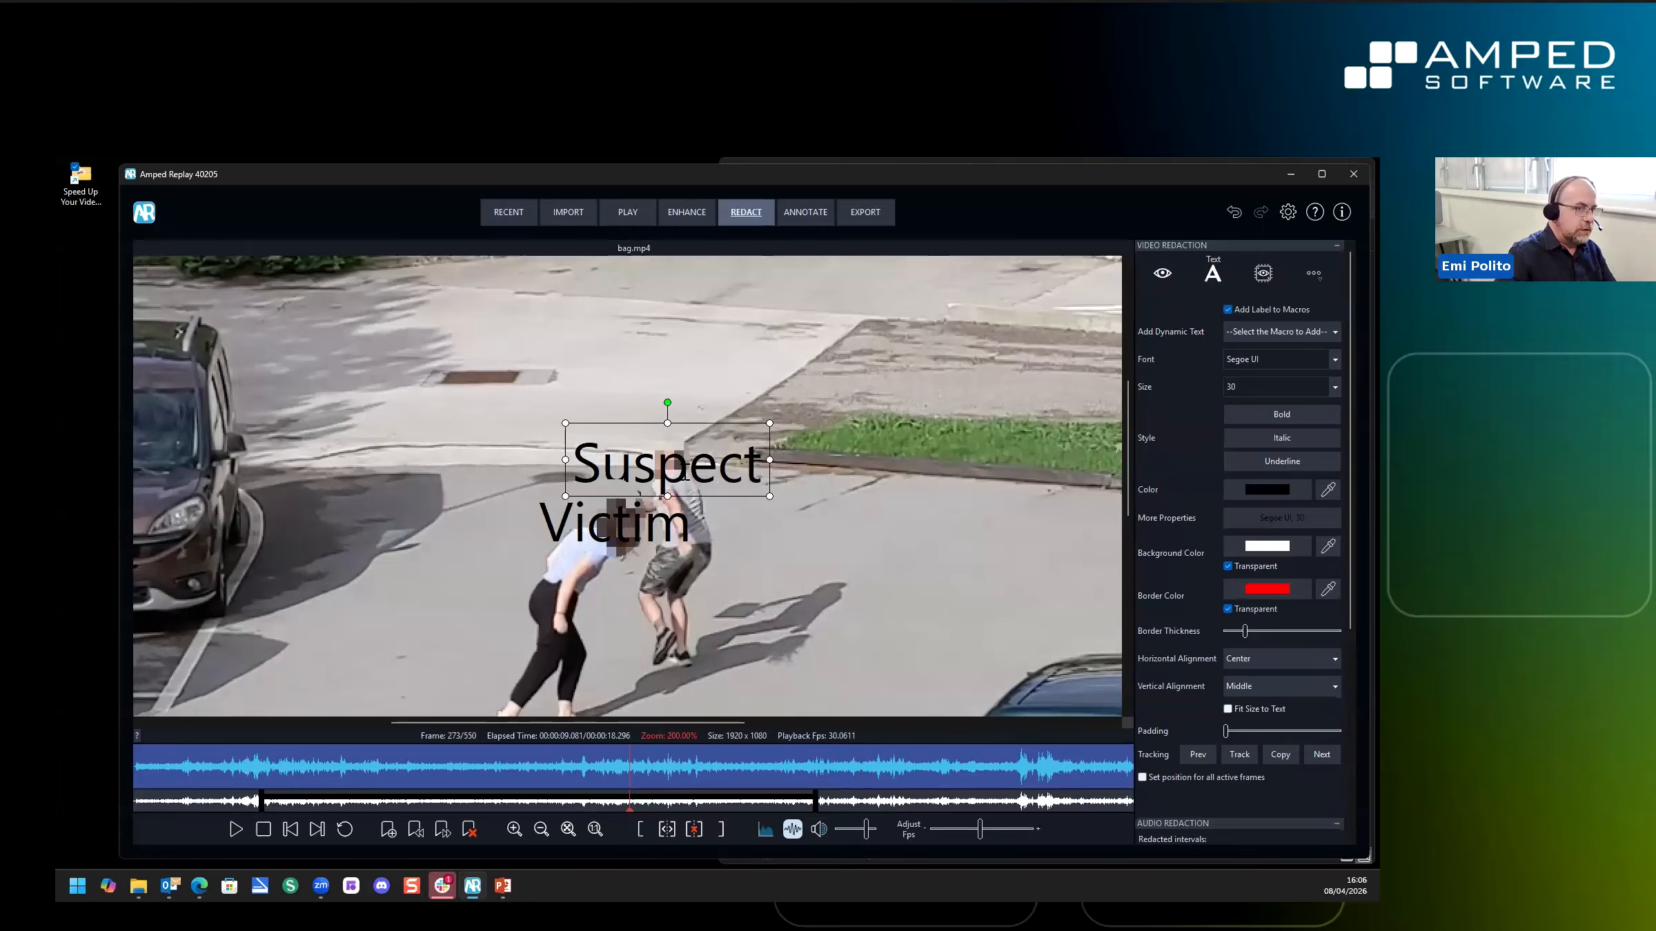
{"action": "key", "text": "Delete"}
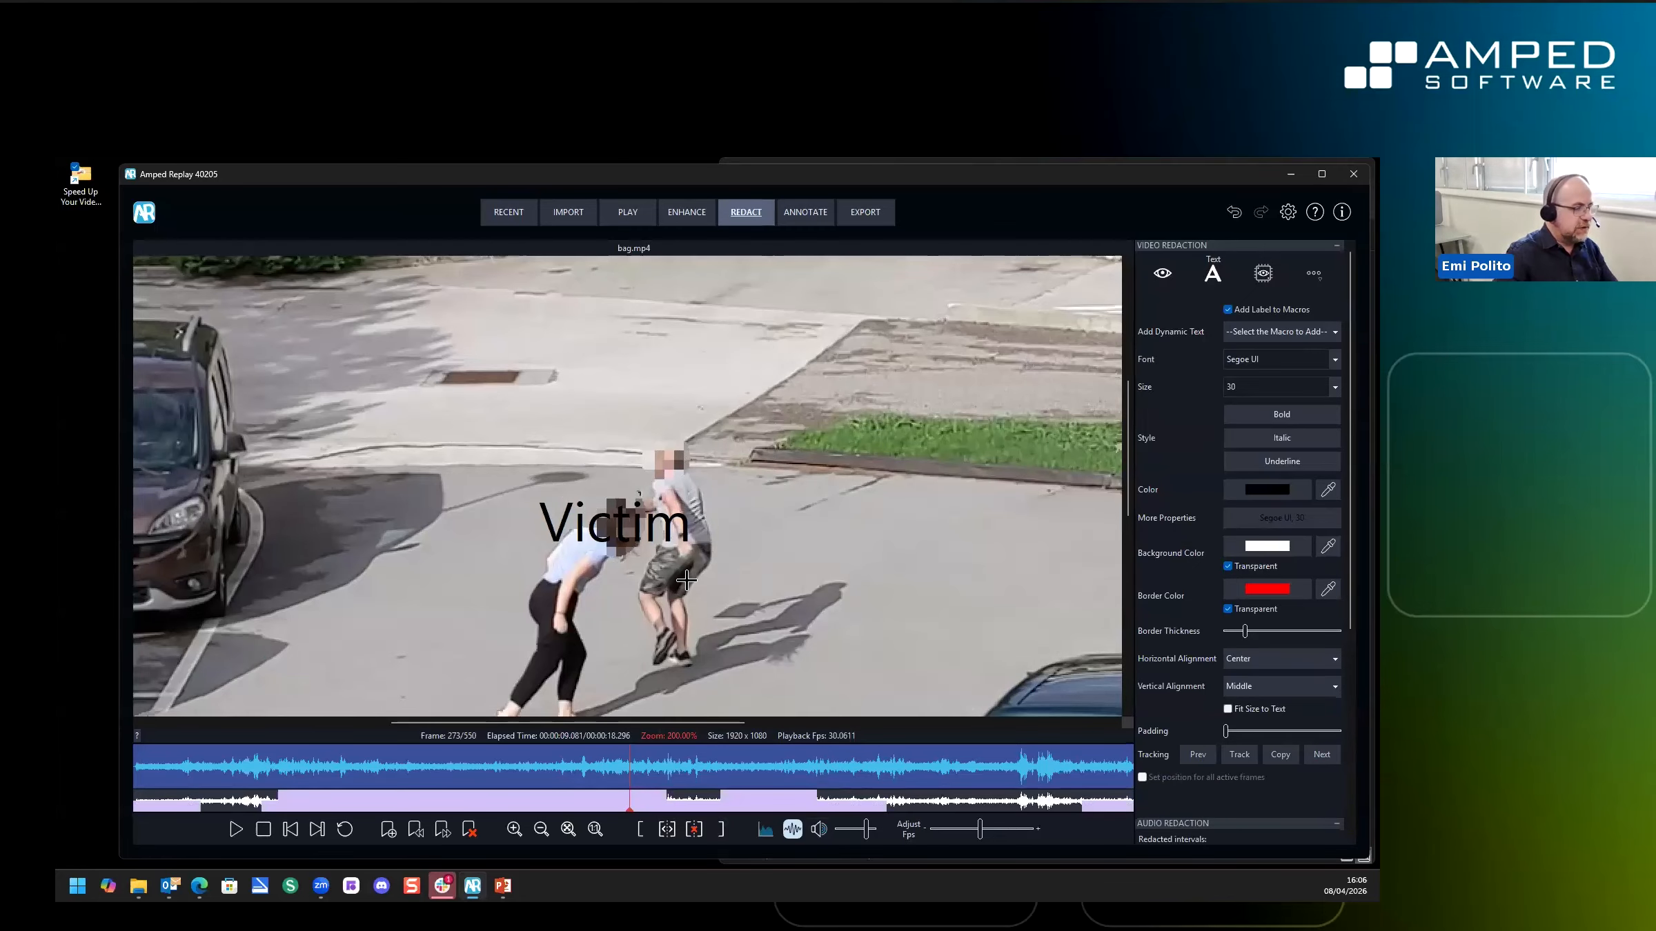
Copy the tracking data from the pixelation on the suspect's head and delete that pixelation
{"action": "scroll", "coordinate": [713, 507], "scroll_direction": "up", "scroll_amount": 1}
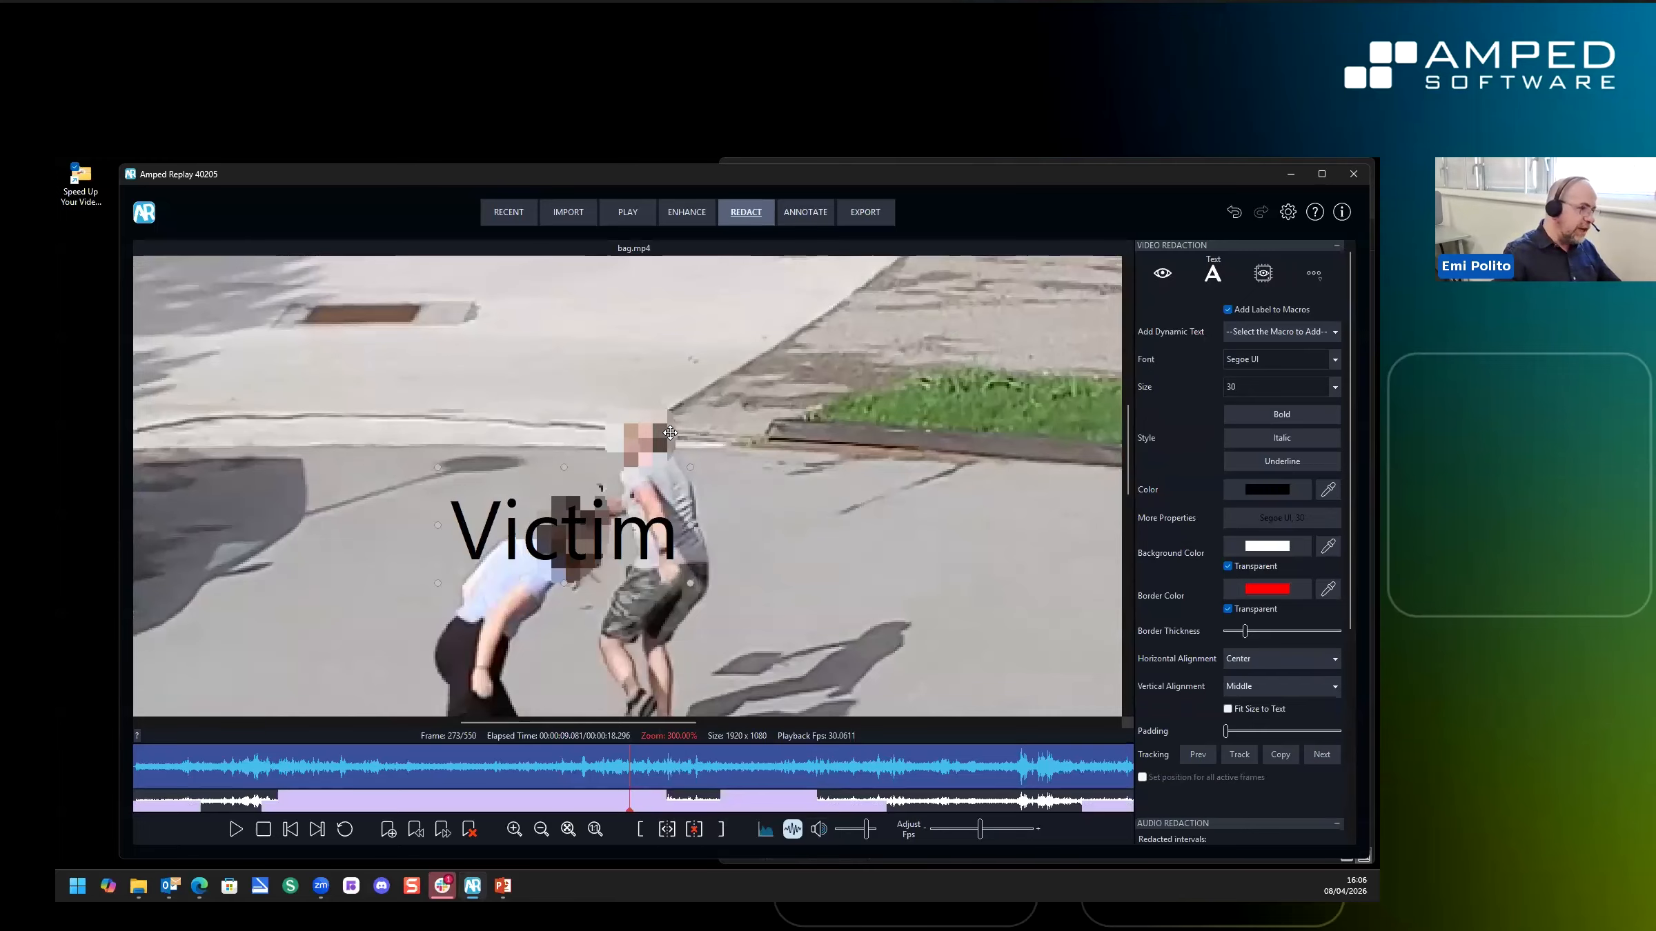
{"action": "left_click", "coordinate": [648, 426]}
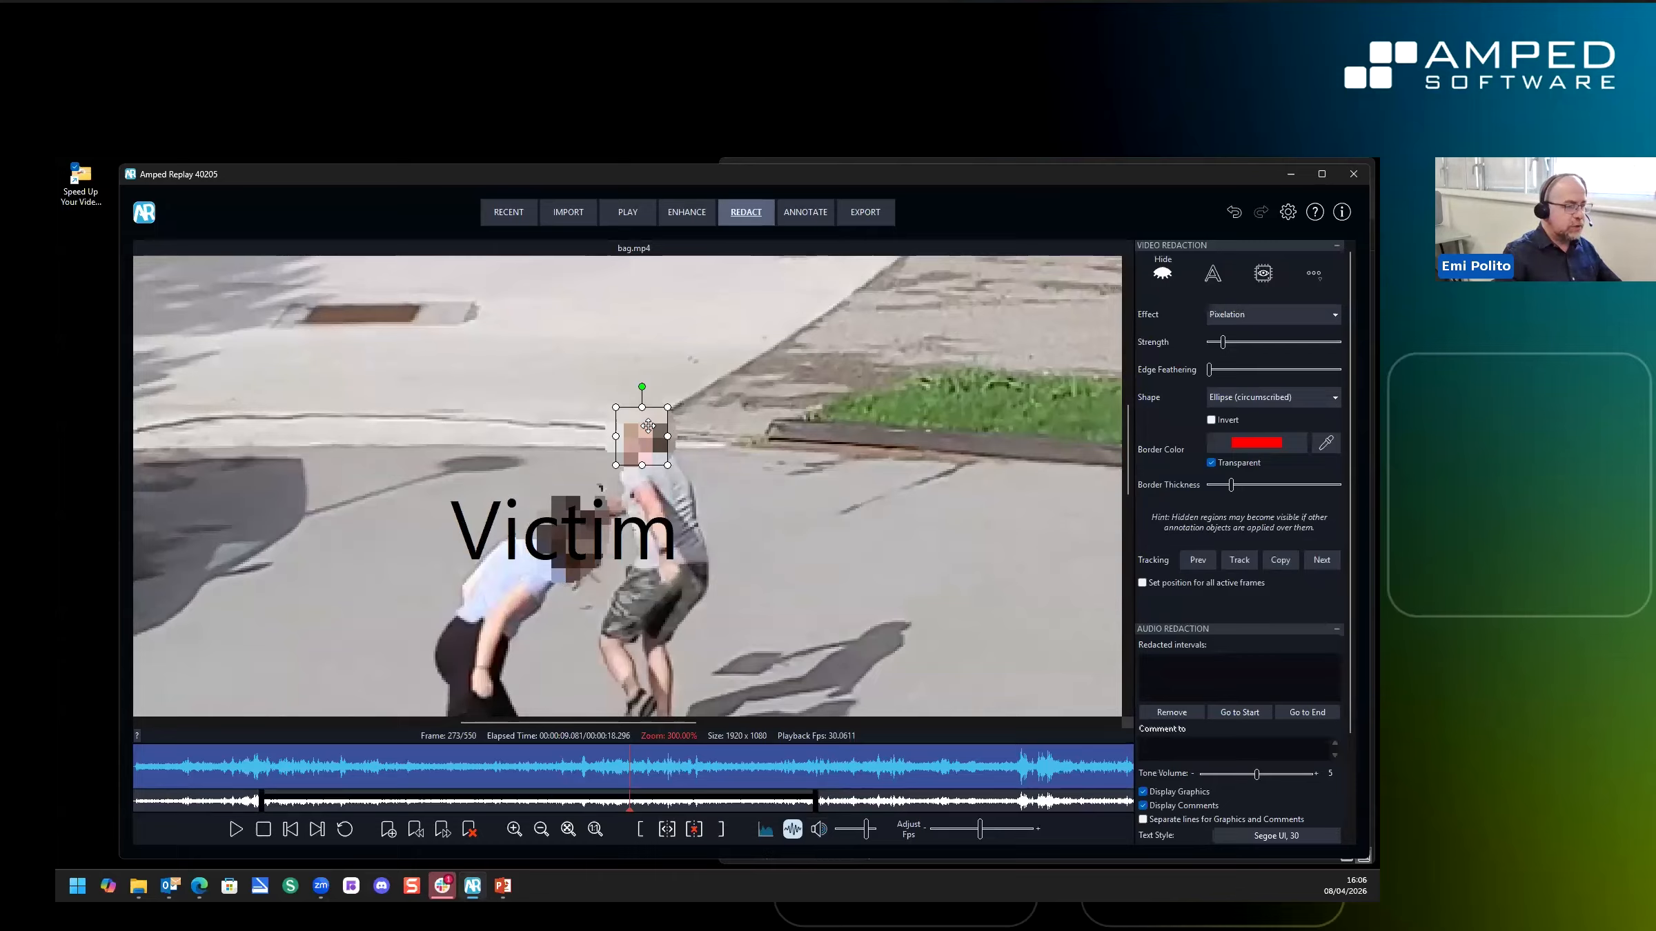
{"action": "right_click", "coordinate": [650, 432]}
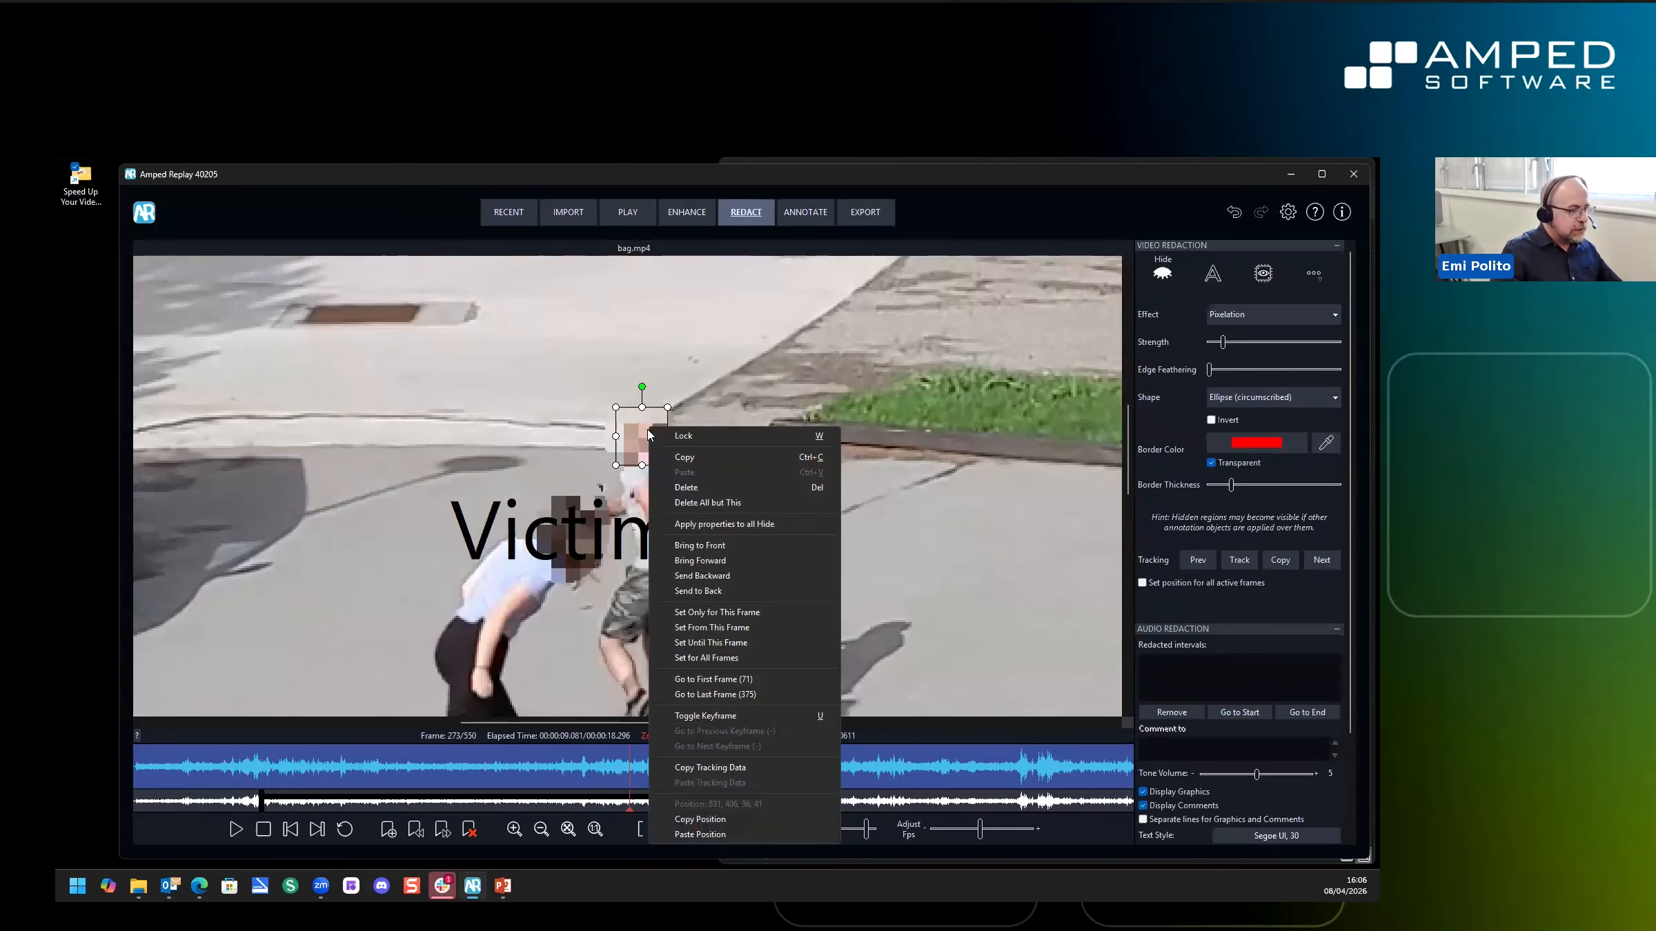
{"action": "left_click", "coordinate": [713, 769]}
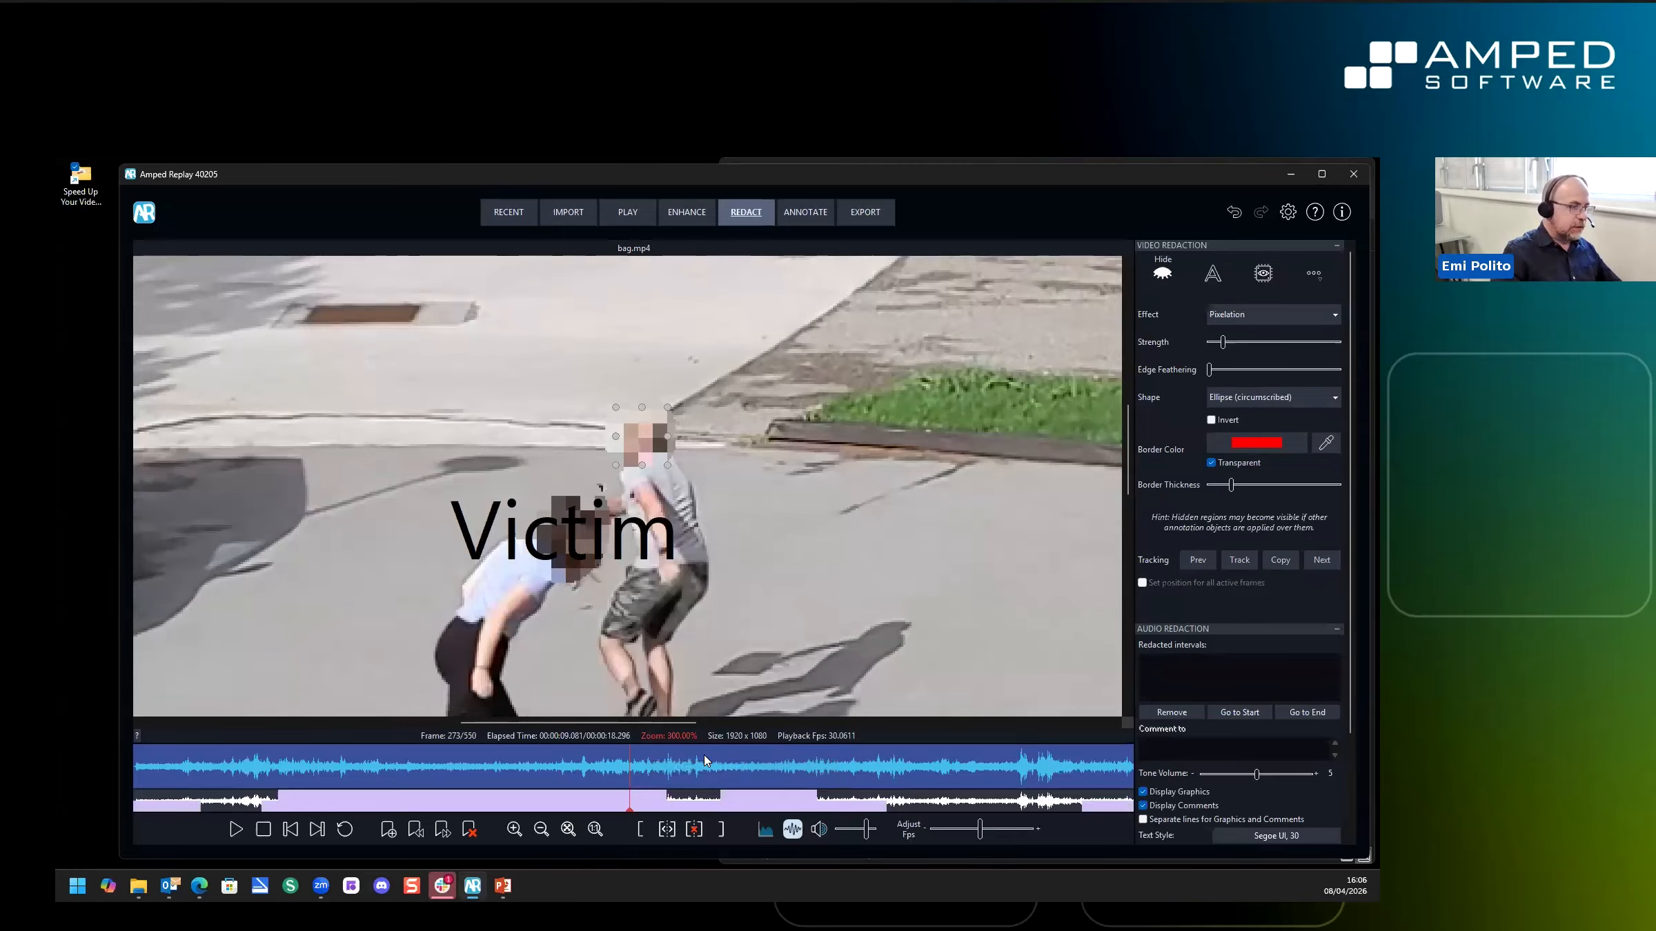
{"action": "left_click", "coordinate": [850, 680]}
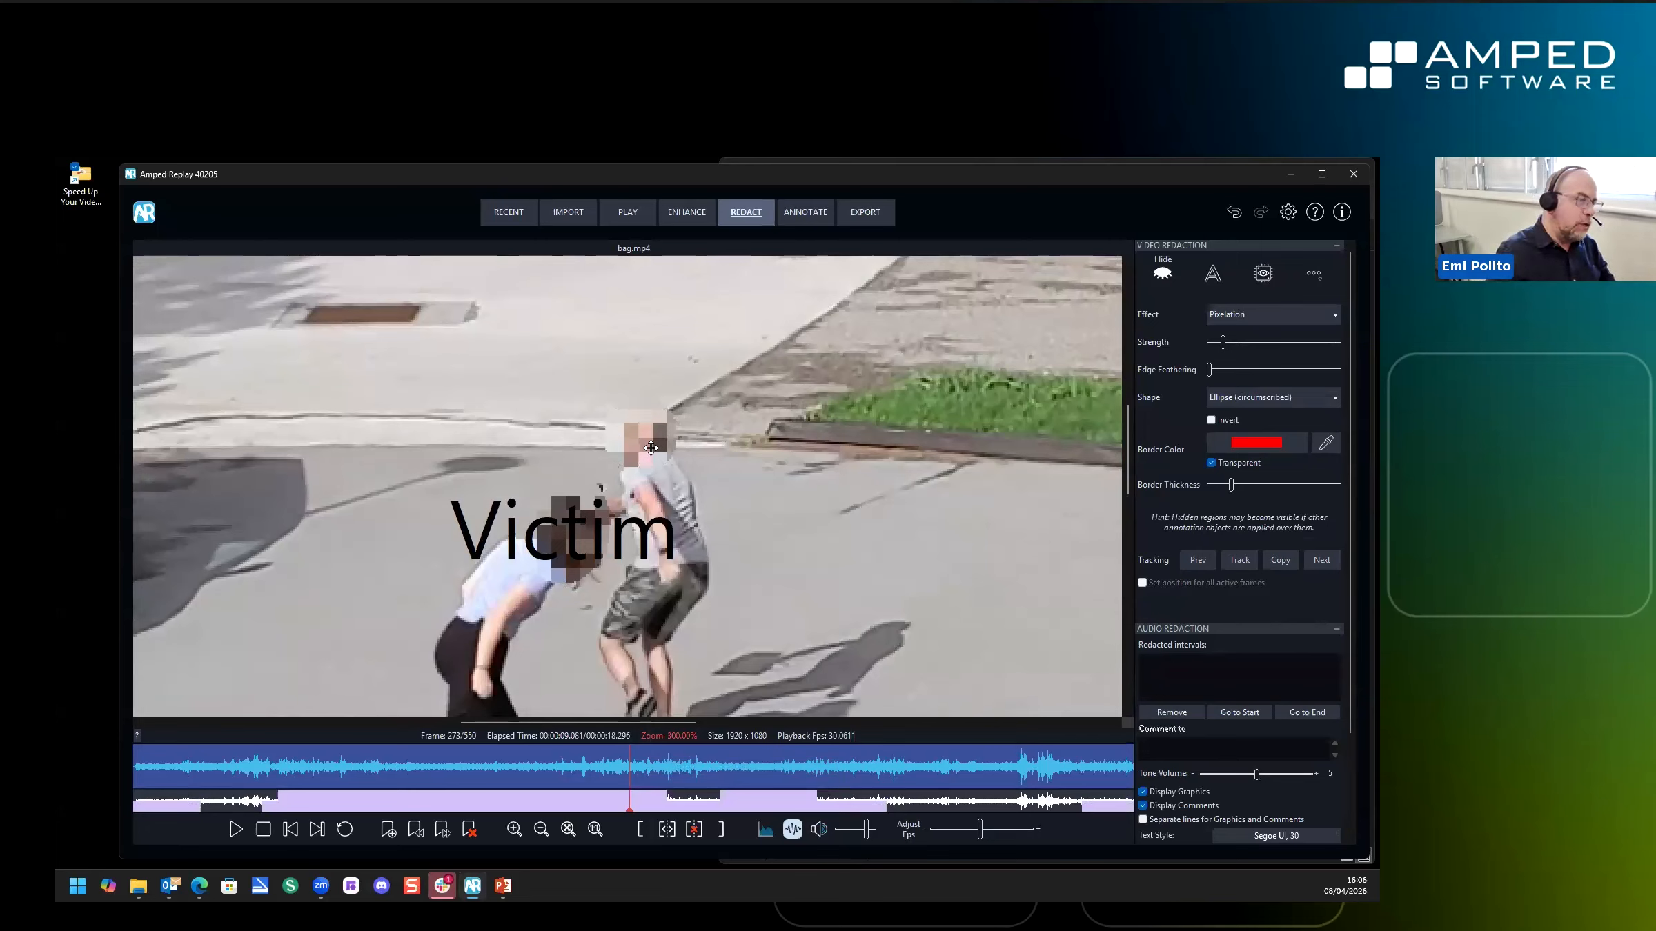
{"action": "left_click", "coordinate": [651, 448]}
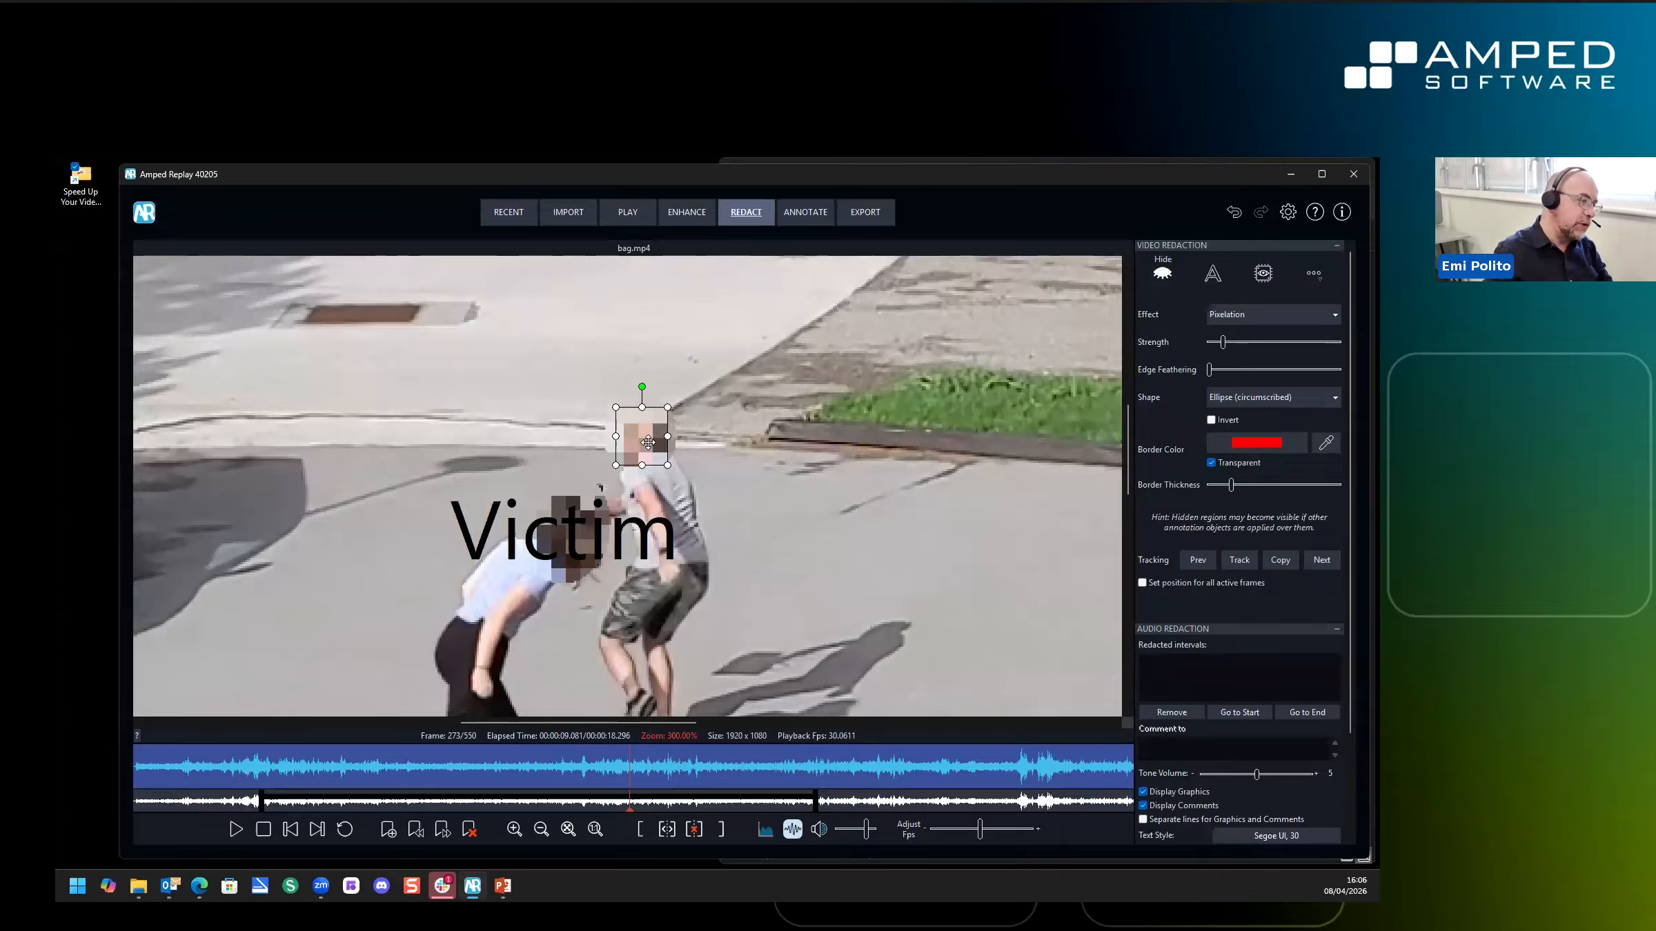
{"action": "key", "text": "Delete"}
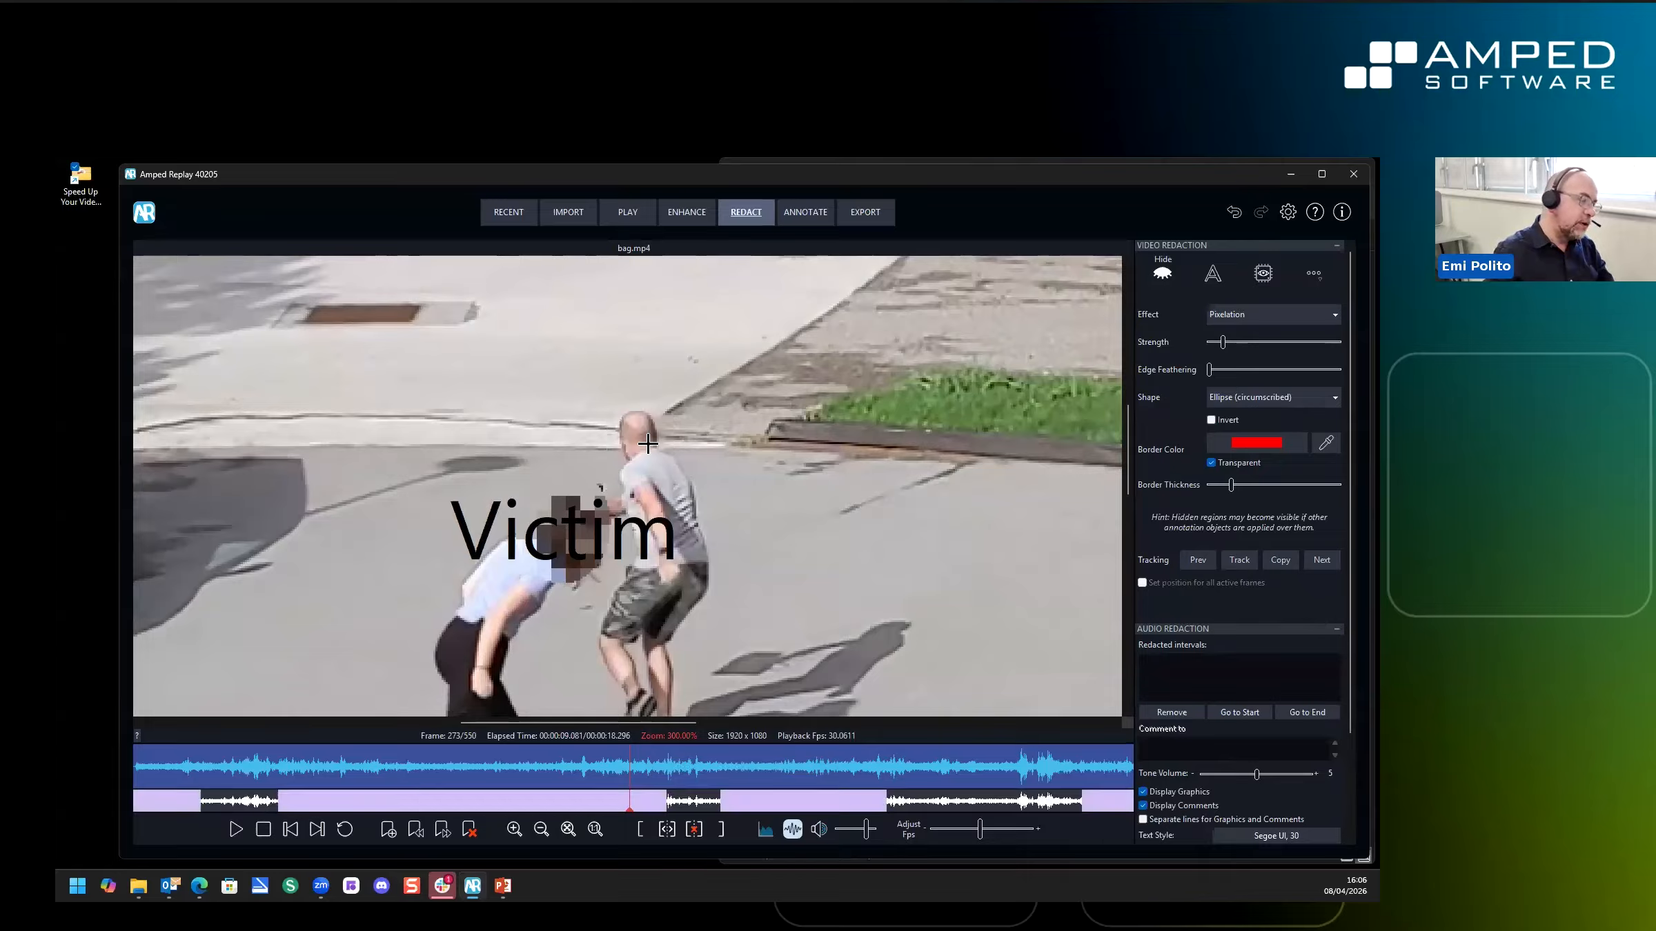
Add a rectangular Magnify annotation over the trees and parked cars in the upper-right part of the video frame
{"action": "left_click", "coordinate": [804, 215]}
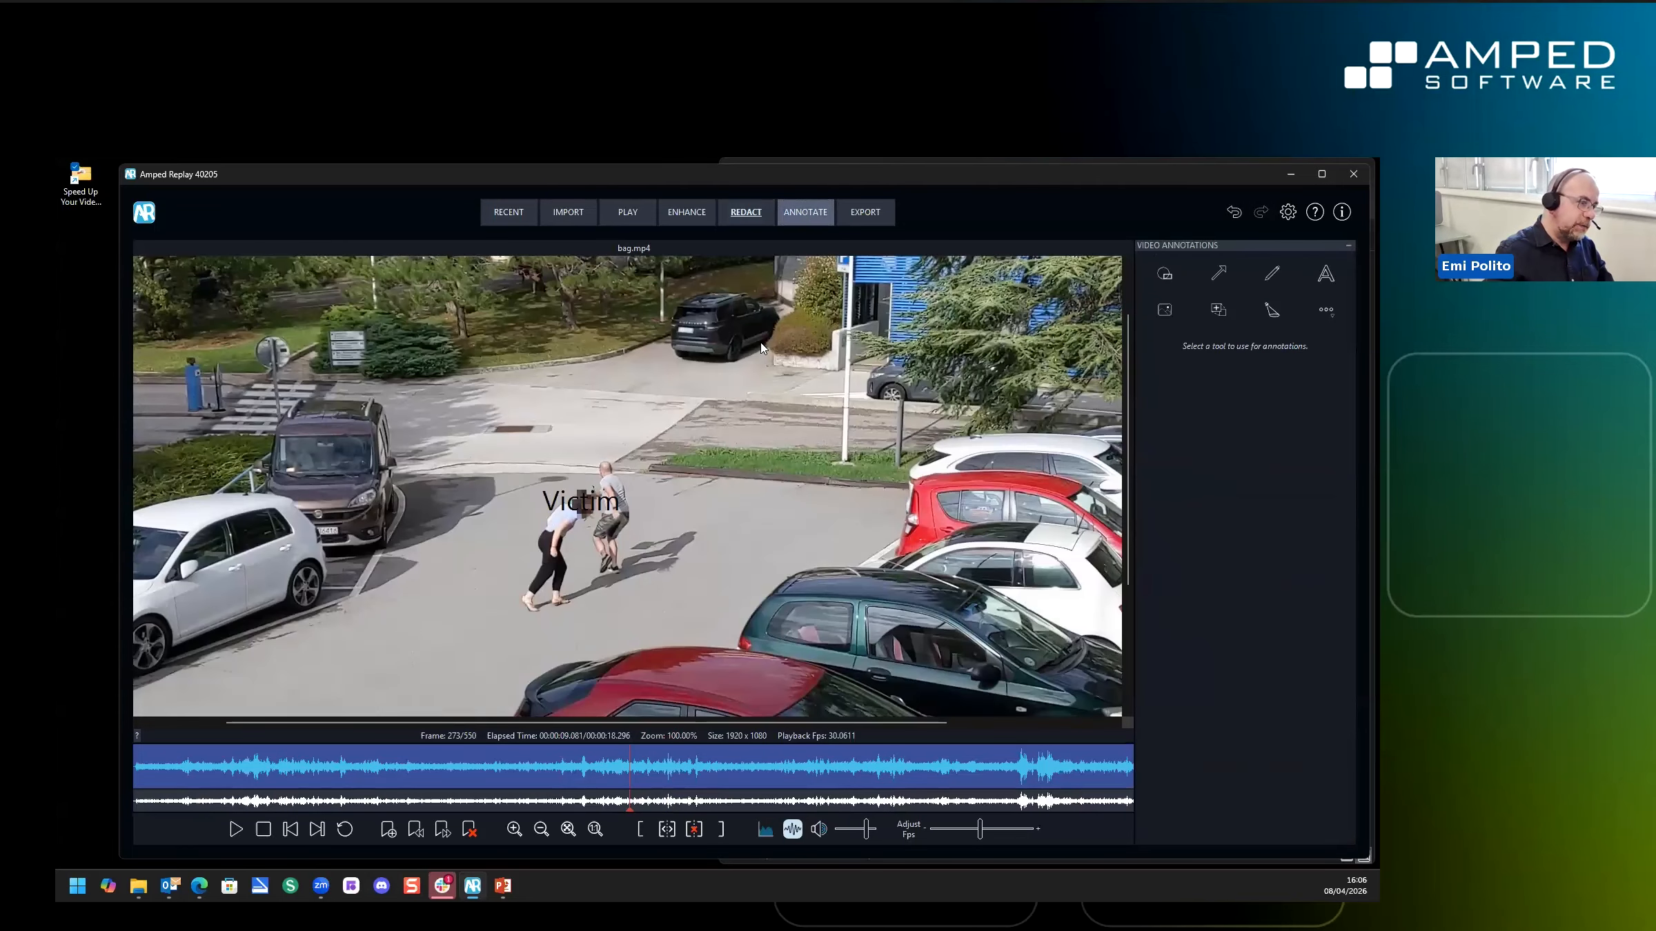
{"action": "left_click", "coordinate": [801, 213]}
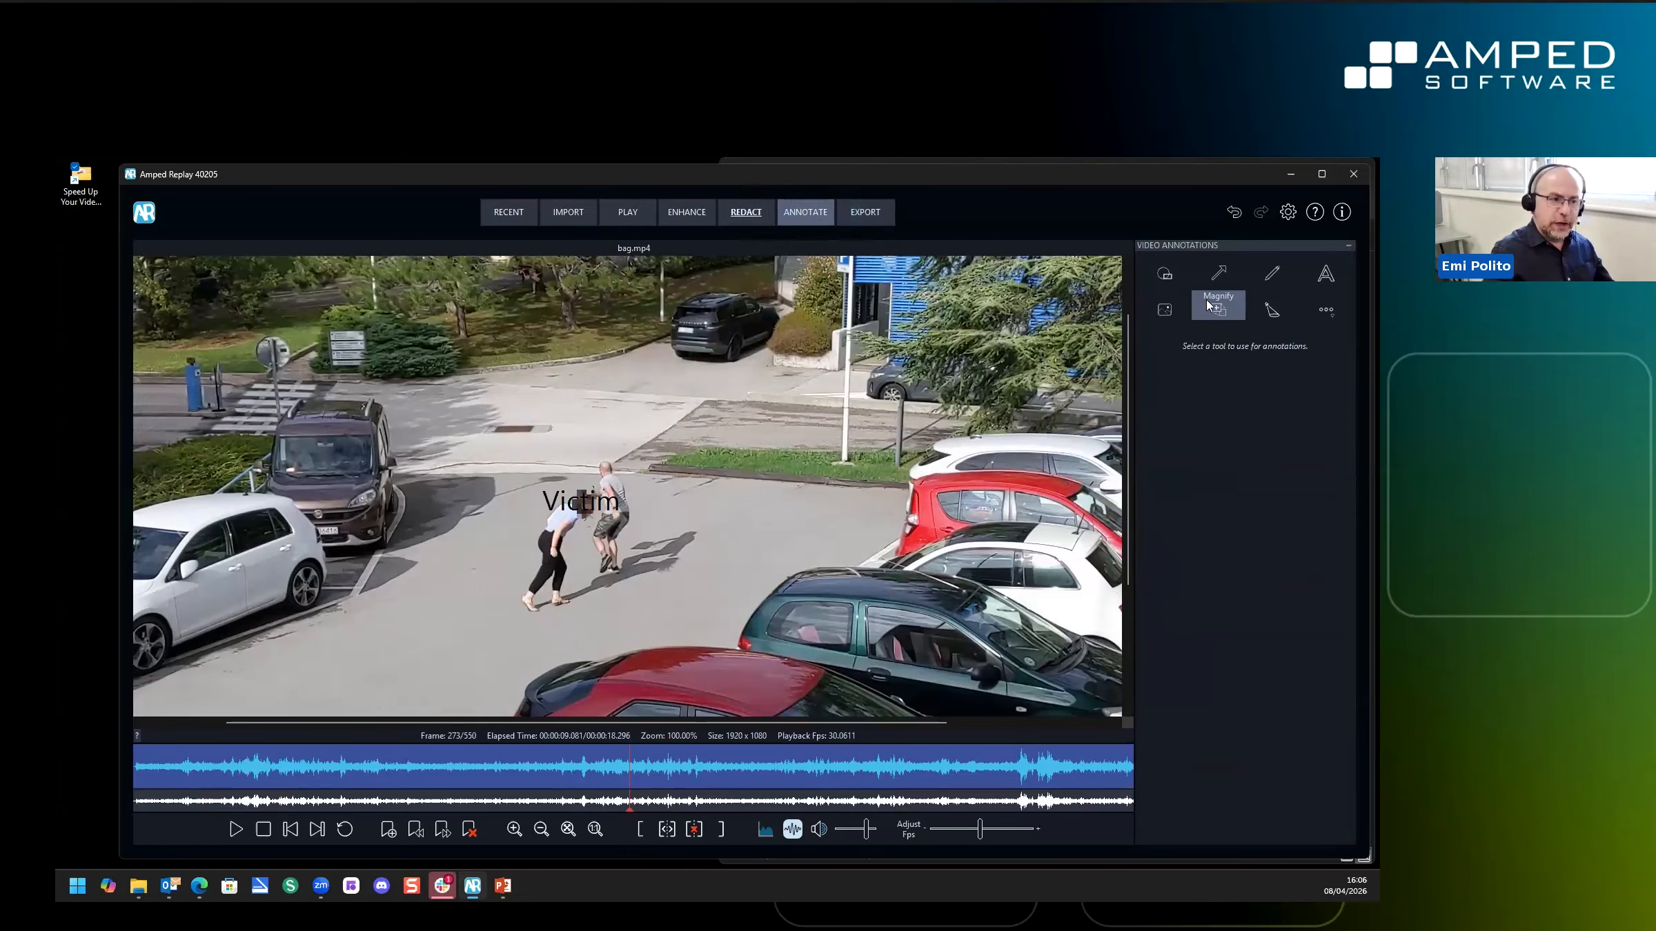
{"action": "left_click", "coordinate": [1227, 311]}
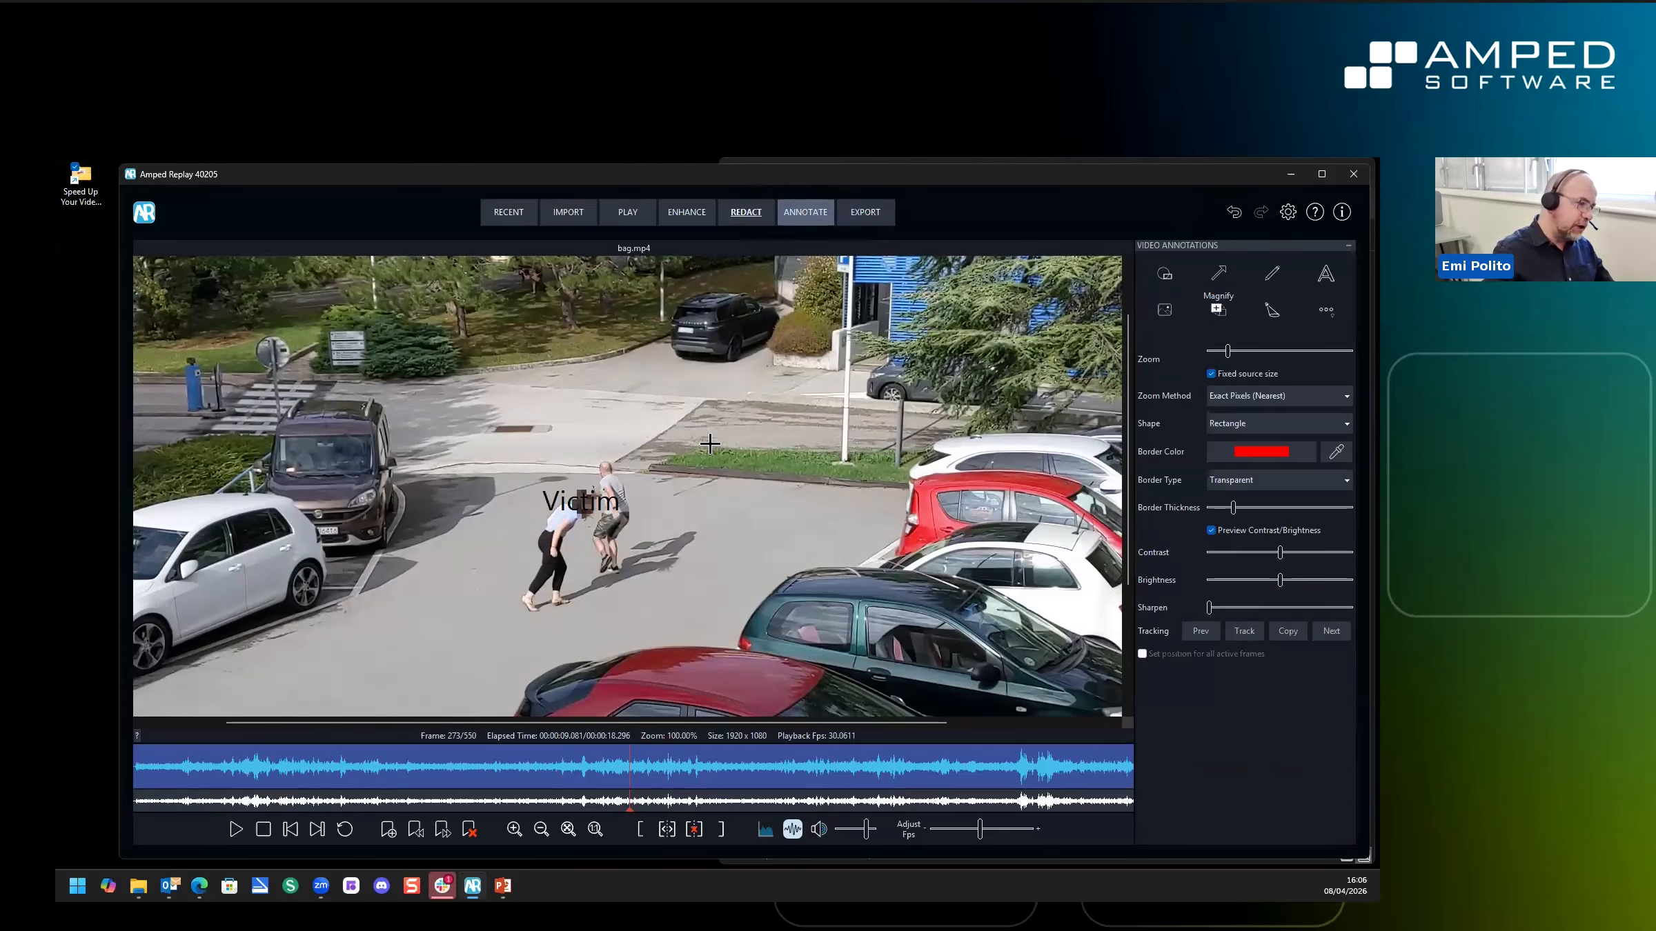
{"action": "scroll", "coordinate": [711, 443], "scroll_direction": "down", "scroll_amount": 2}
{"action": "scroll", "coordinate": [690, 419], "scroll_direction": "up", "scroll_amount": 1}
{"action": "left_click_drag", "start_coordinate": [705, 333], "coordinate": [947, 500]}
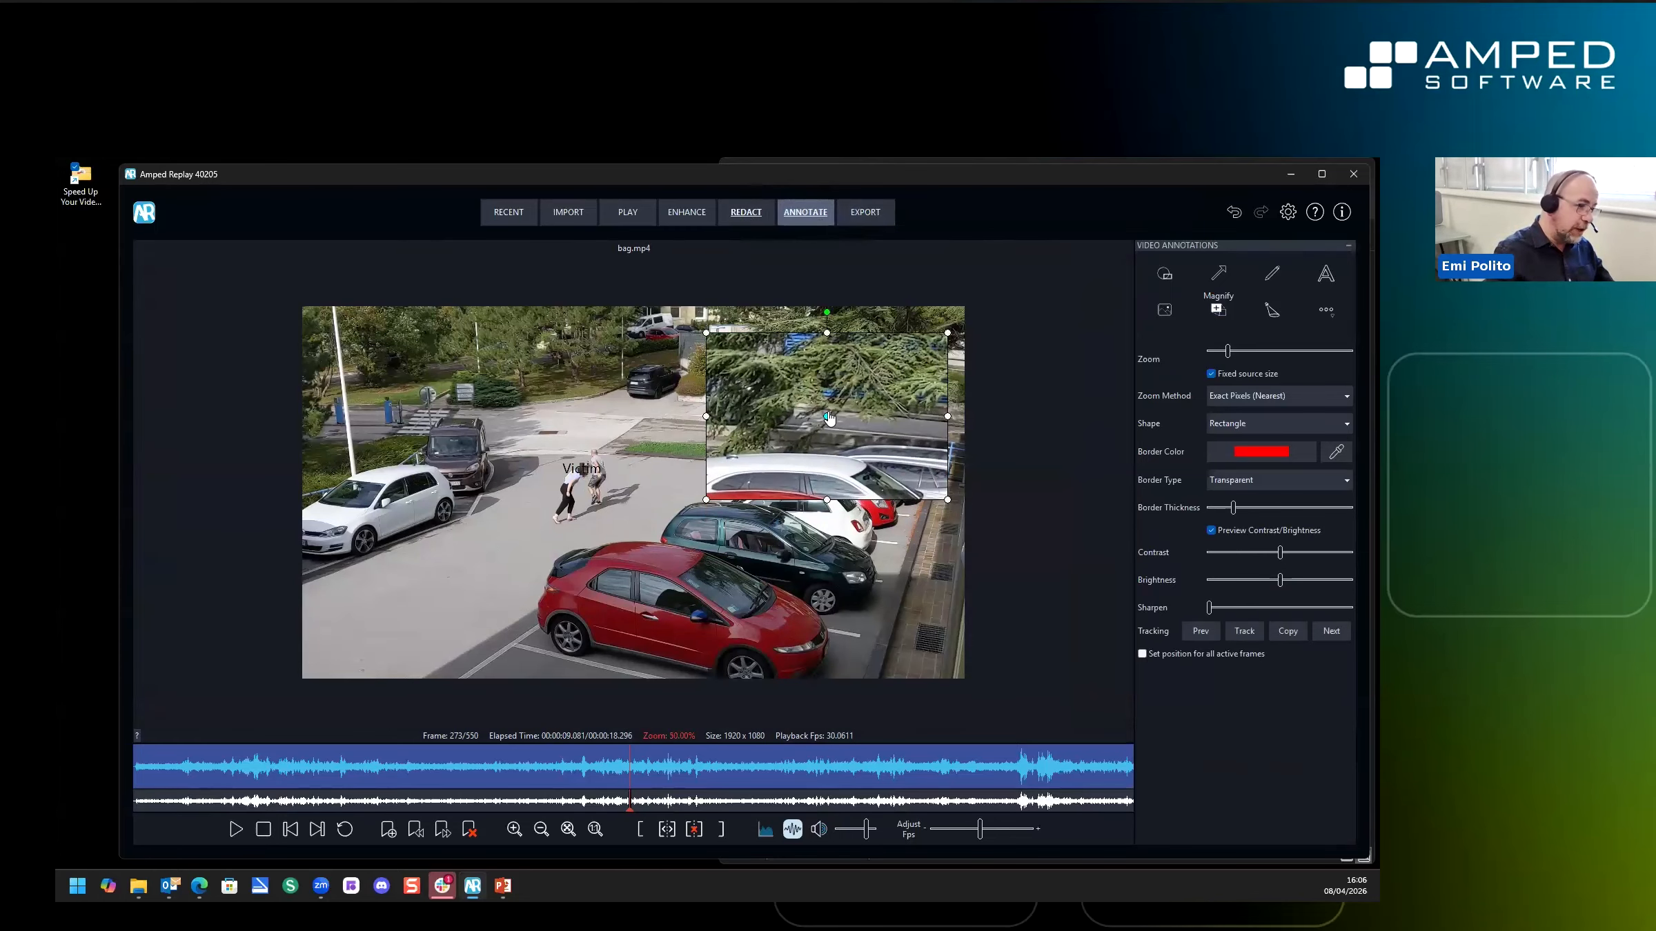
Centre the magnifier's source on the suspect, disable its fixed source size and increase its zoom
{"action": "left_click_drag", "start_coordinate": [827, 419], "coordinate": [597, 481]}
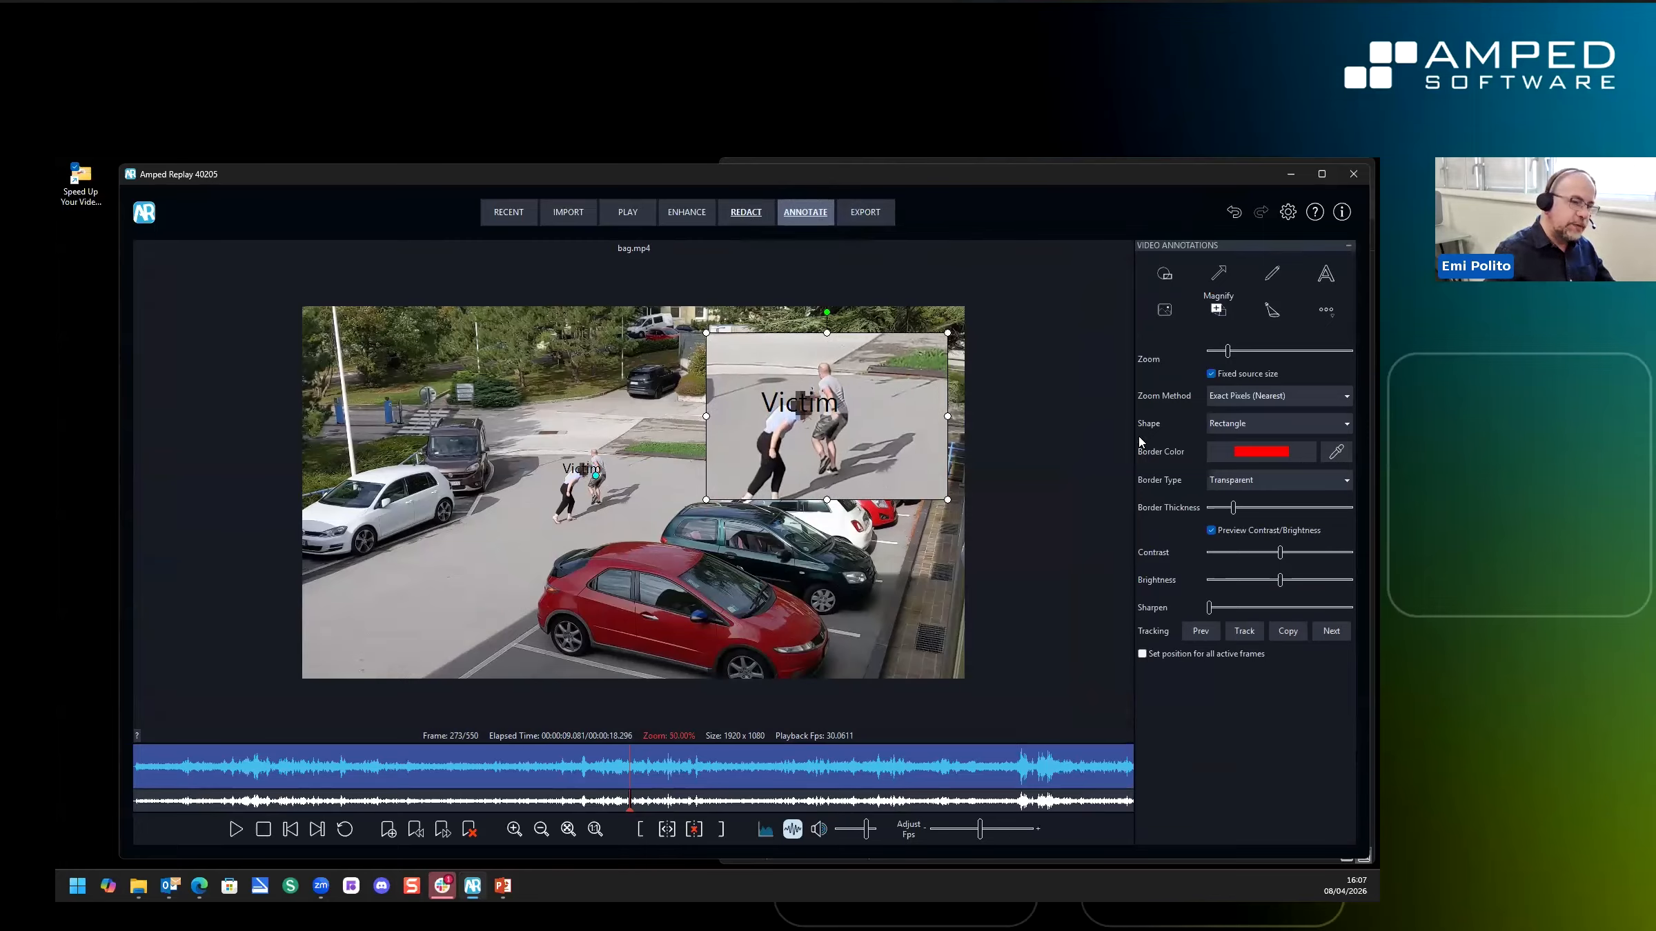
{"action": "left_click", "coordinate": [1211, 374]}
{"action": "left_click_drag", "start_coordinate": [1228, 351], "coordinate": [1260, 372]}
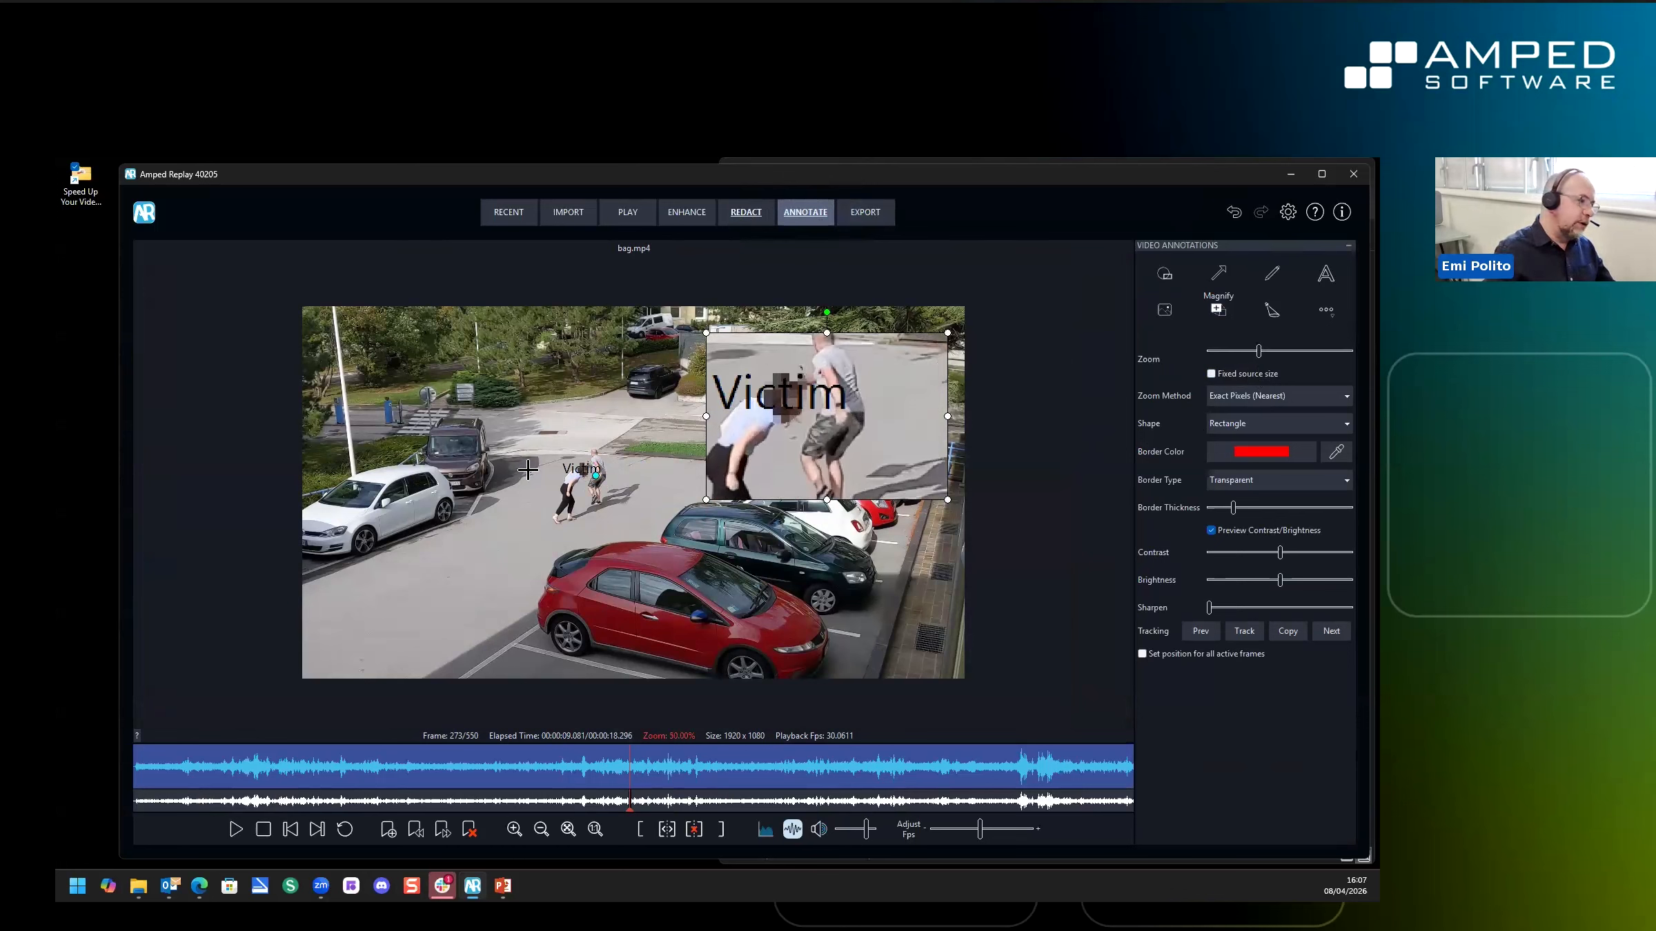
Adjust the magnifier's source position on the suspect and set its border type to Point to zoomed area (2 lines)
{"action": "left_click_drag", "start_coordinate": [599, 482], "coordinate": [599, 475]}
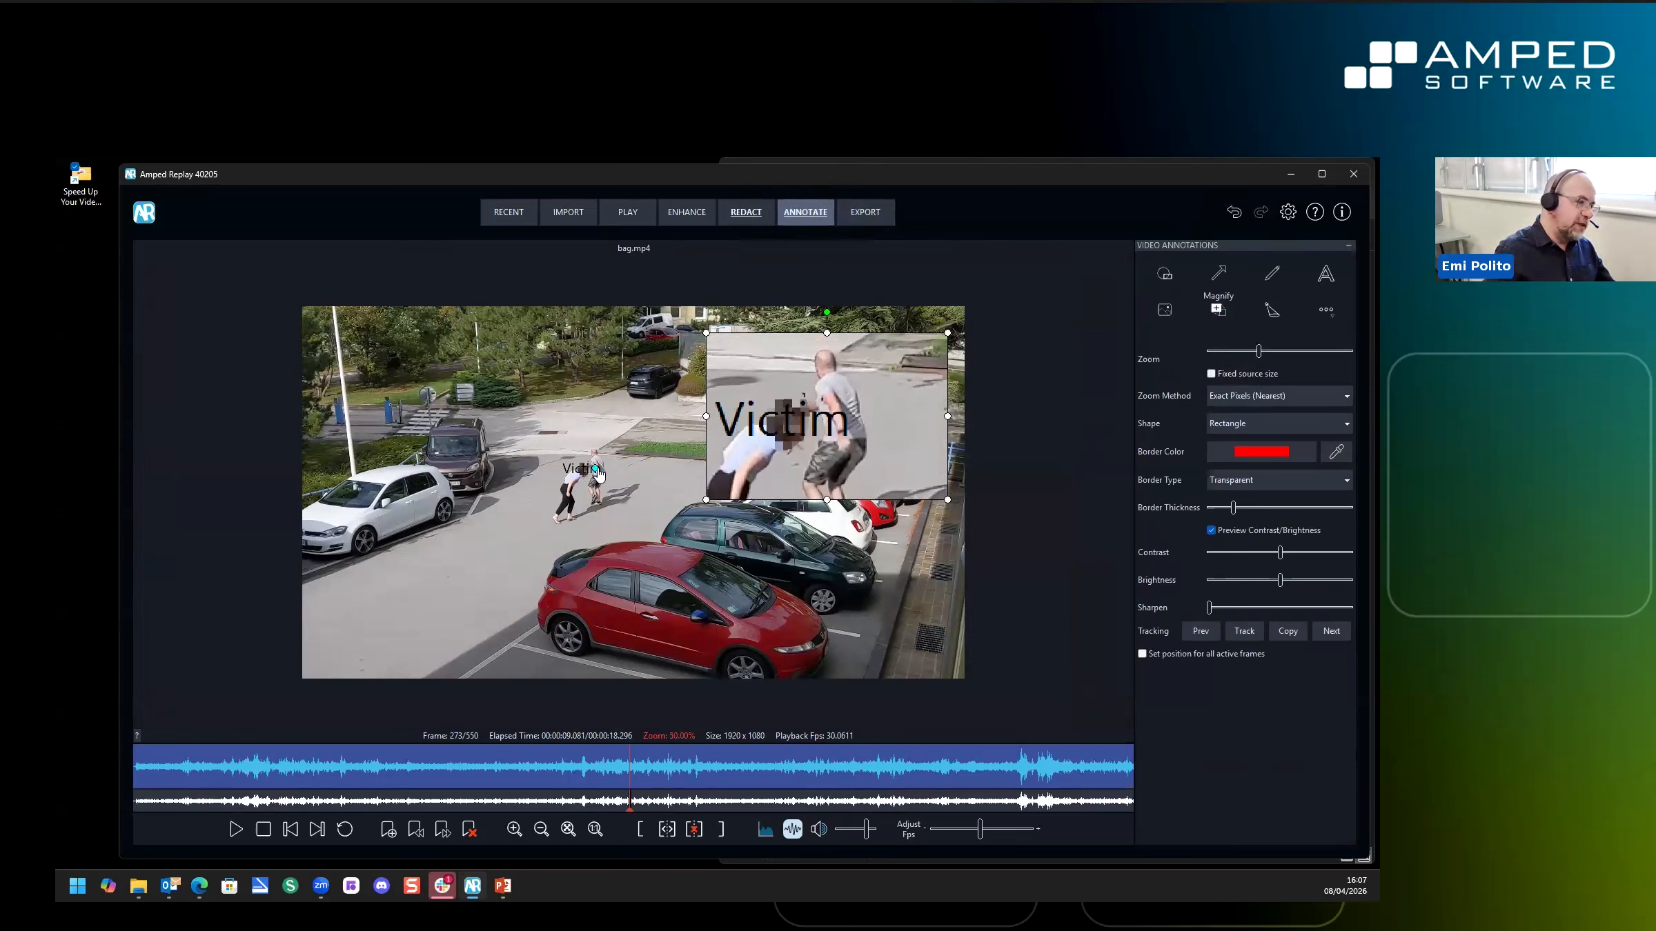
{"action": "left_click", "coordinate": [1251, 480]}
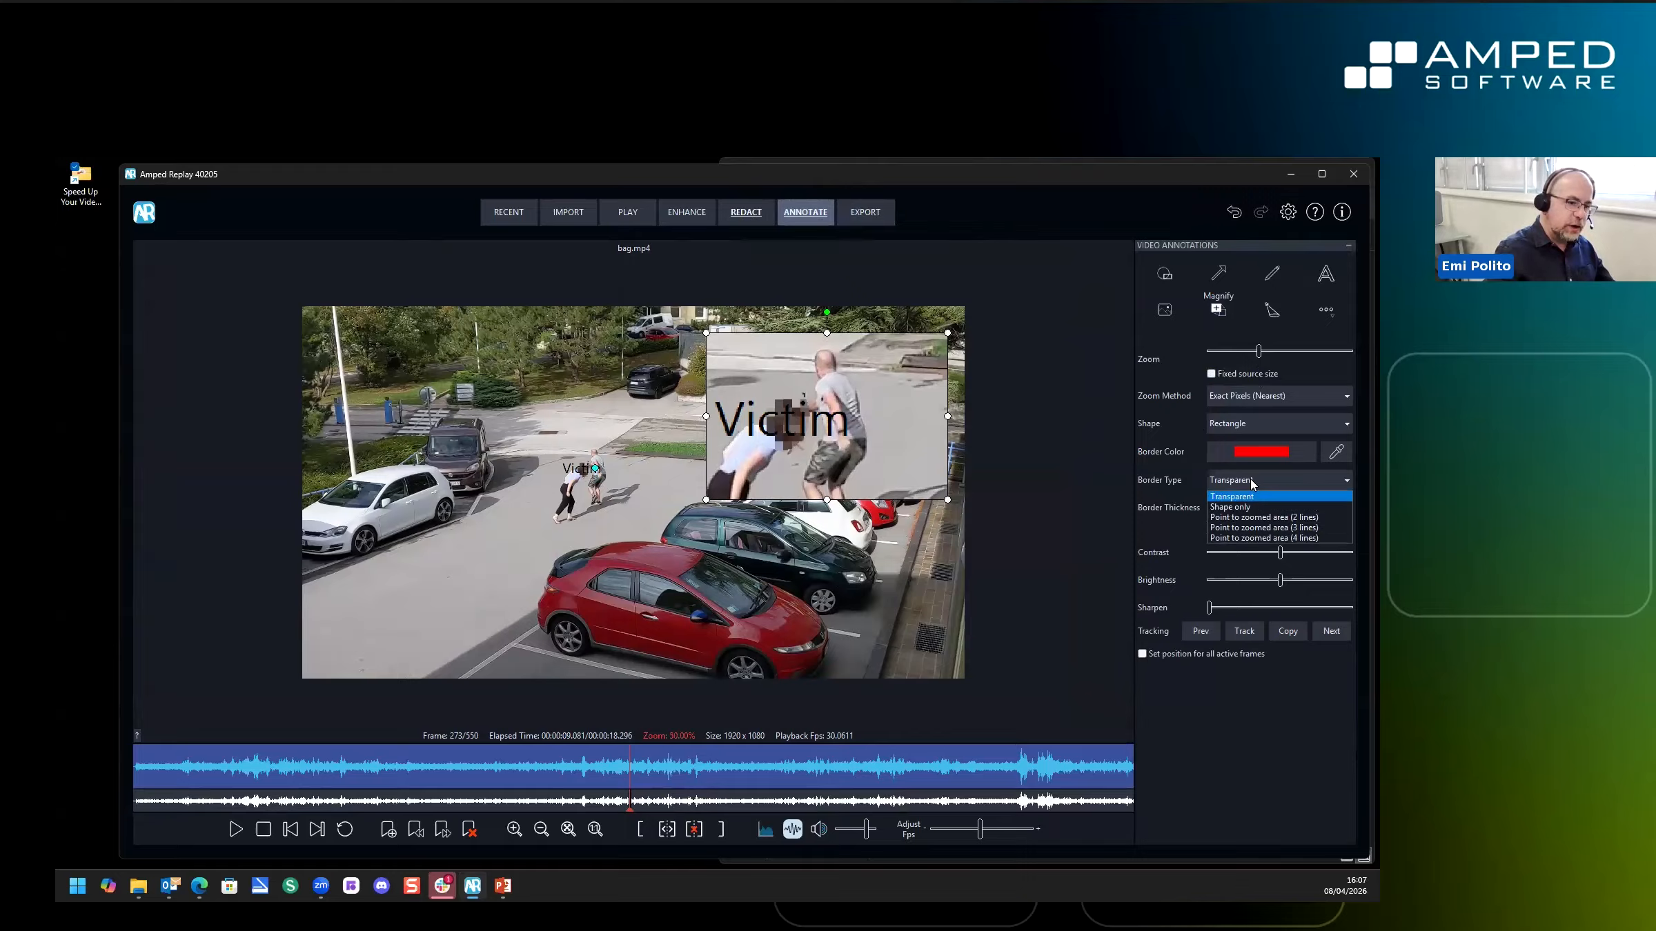
{"action": "left_click", "coordinate": [1249, 519]}
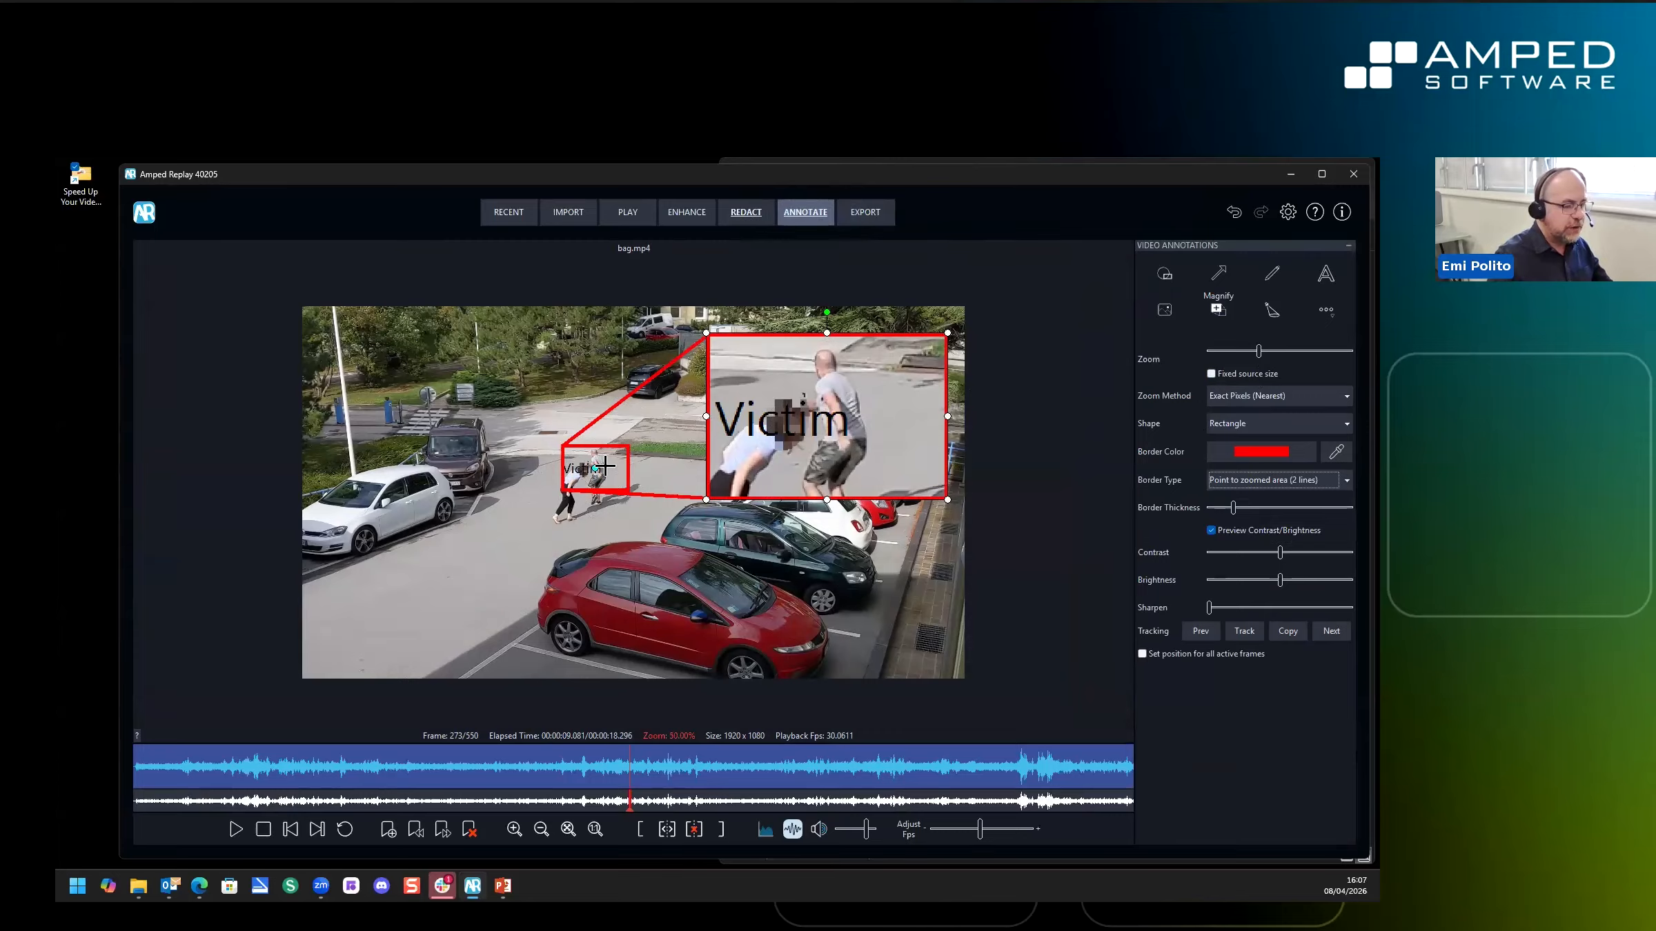
Paste the copied tracking data onto the magnifier and check across several frames that it follows the suspect
{"action": "right_click", "coordinate": [818, 378]}
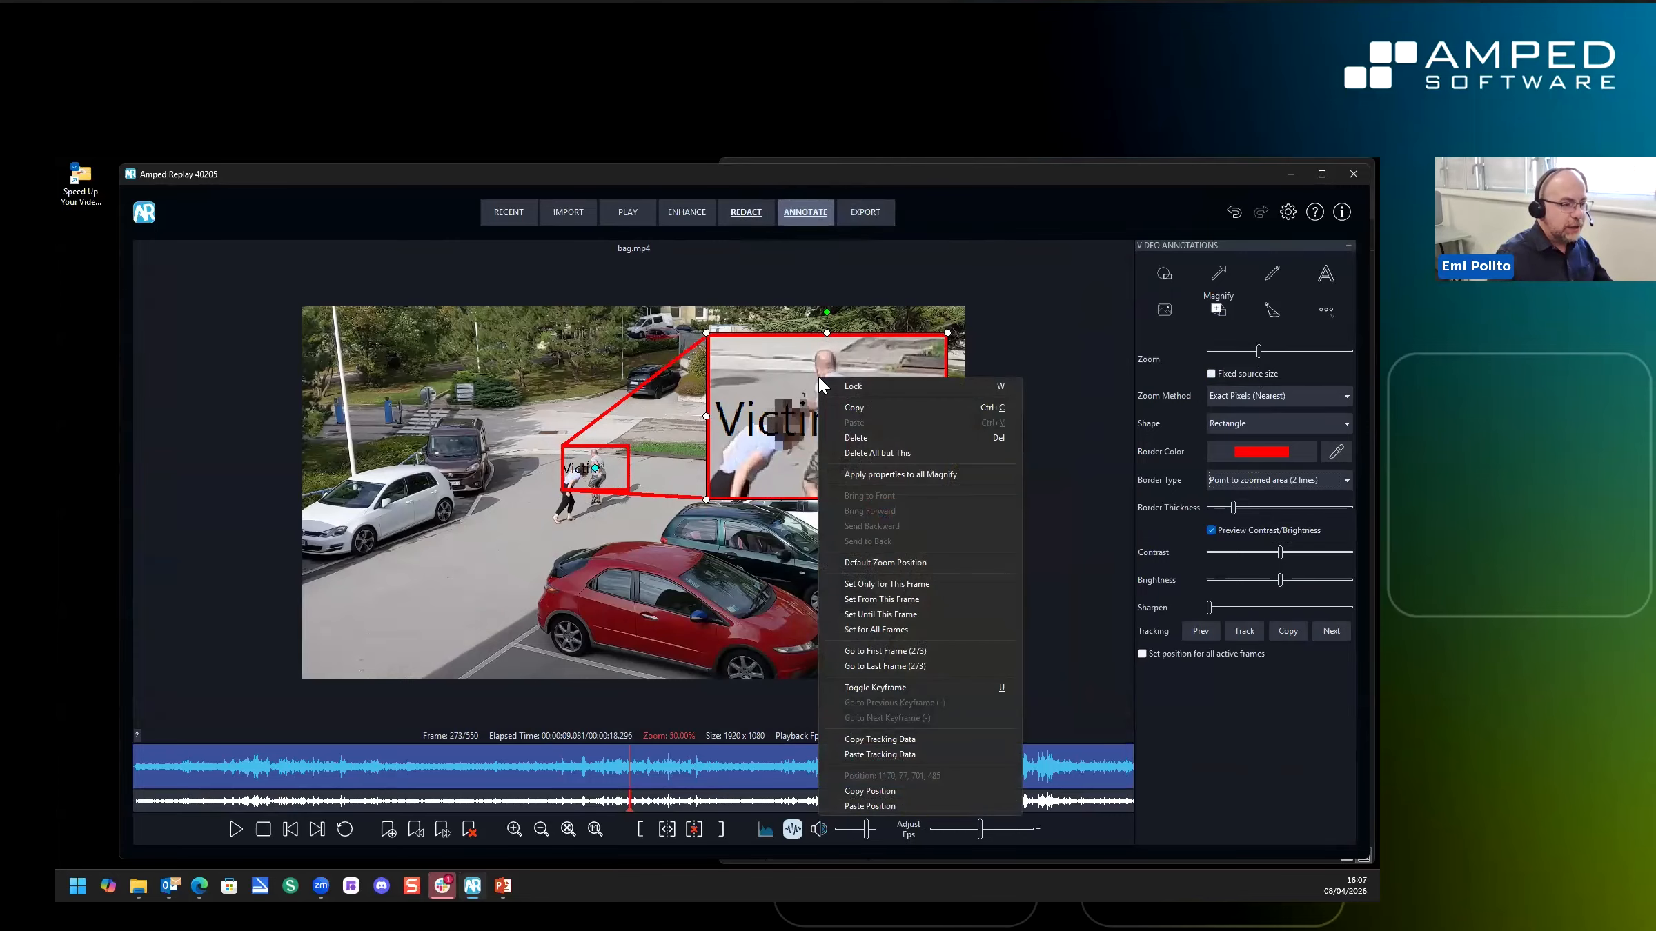
{"action": "left_click", "coordinate": [900, 756]}
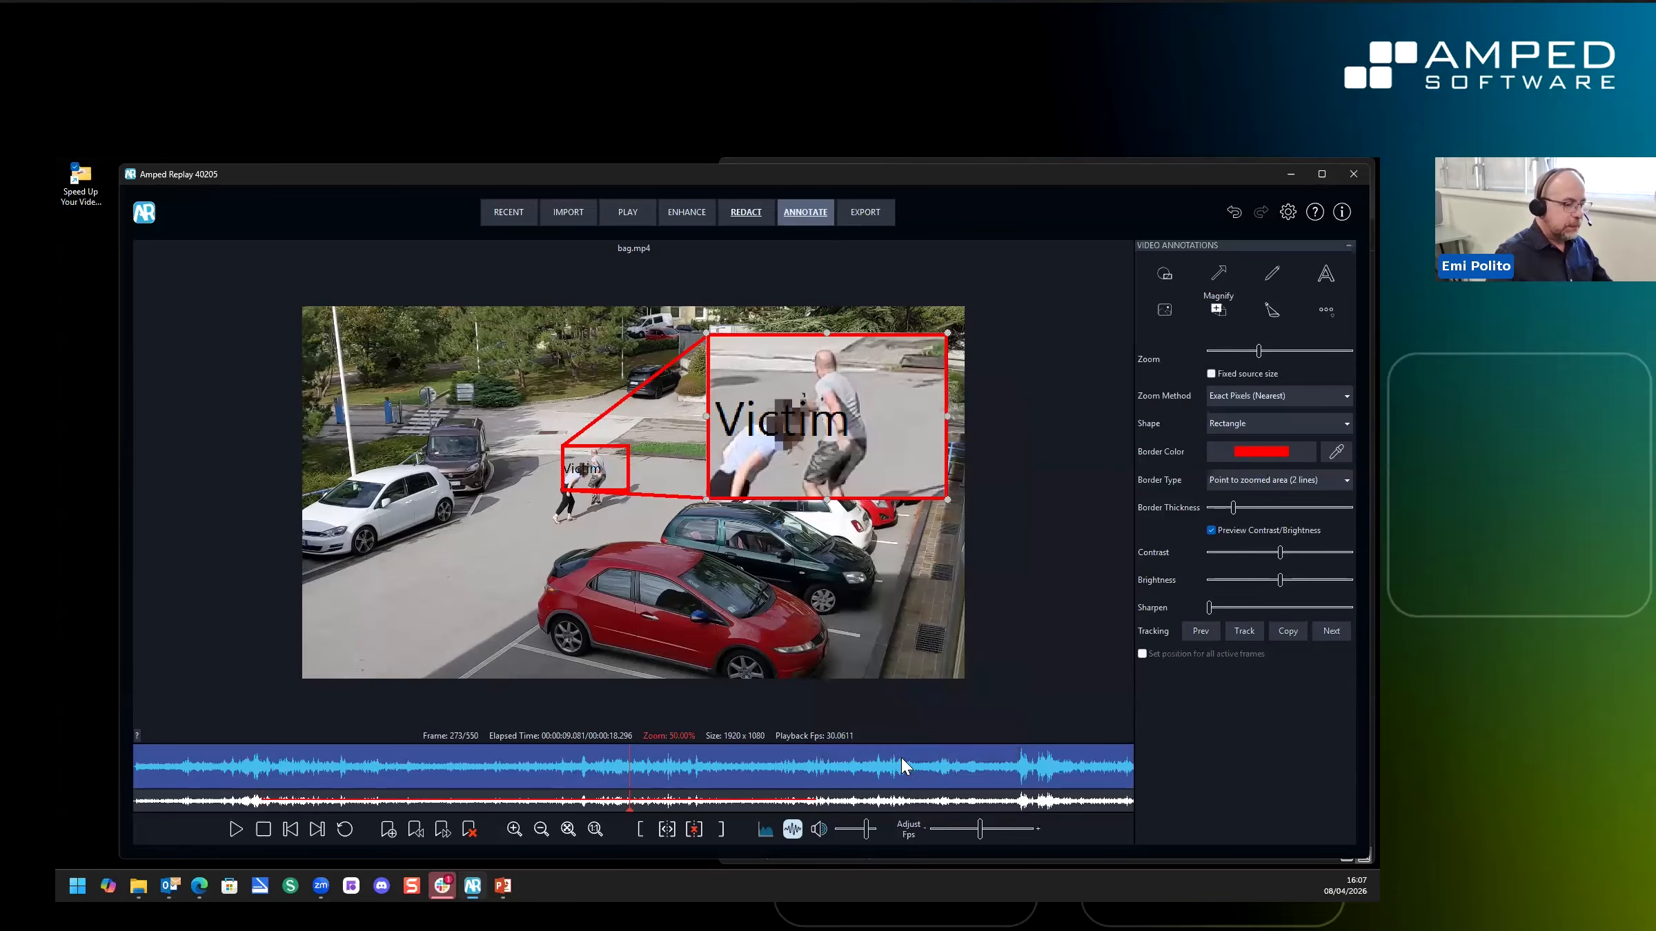
{"action": "mouse_move", "coordinate": [632, 765]}
{"action": "left_mouse_down"}
{"action": "mouse_move", "coordinate": [721, 798]}
{"action": "mouse_move", "coordinate": [659, 768]}
{"action": "mouse_move", "coordinate": [578, 769]}
{"action": "mouse_move", "coordinate": [618, 785]}
{"action": "left_mouse_up"}
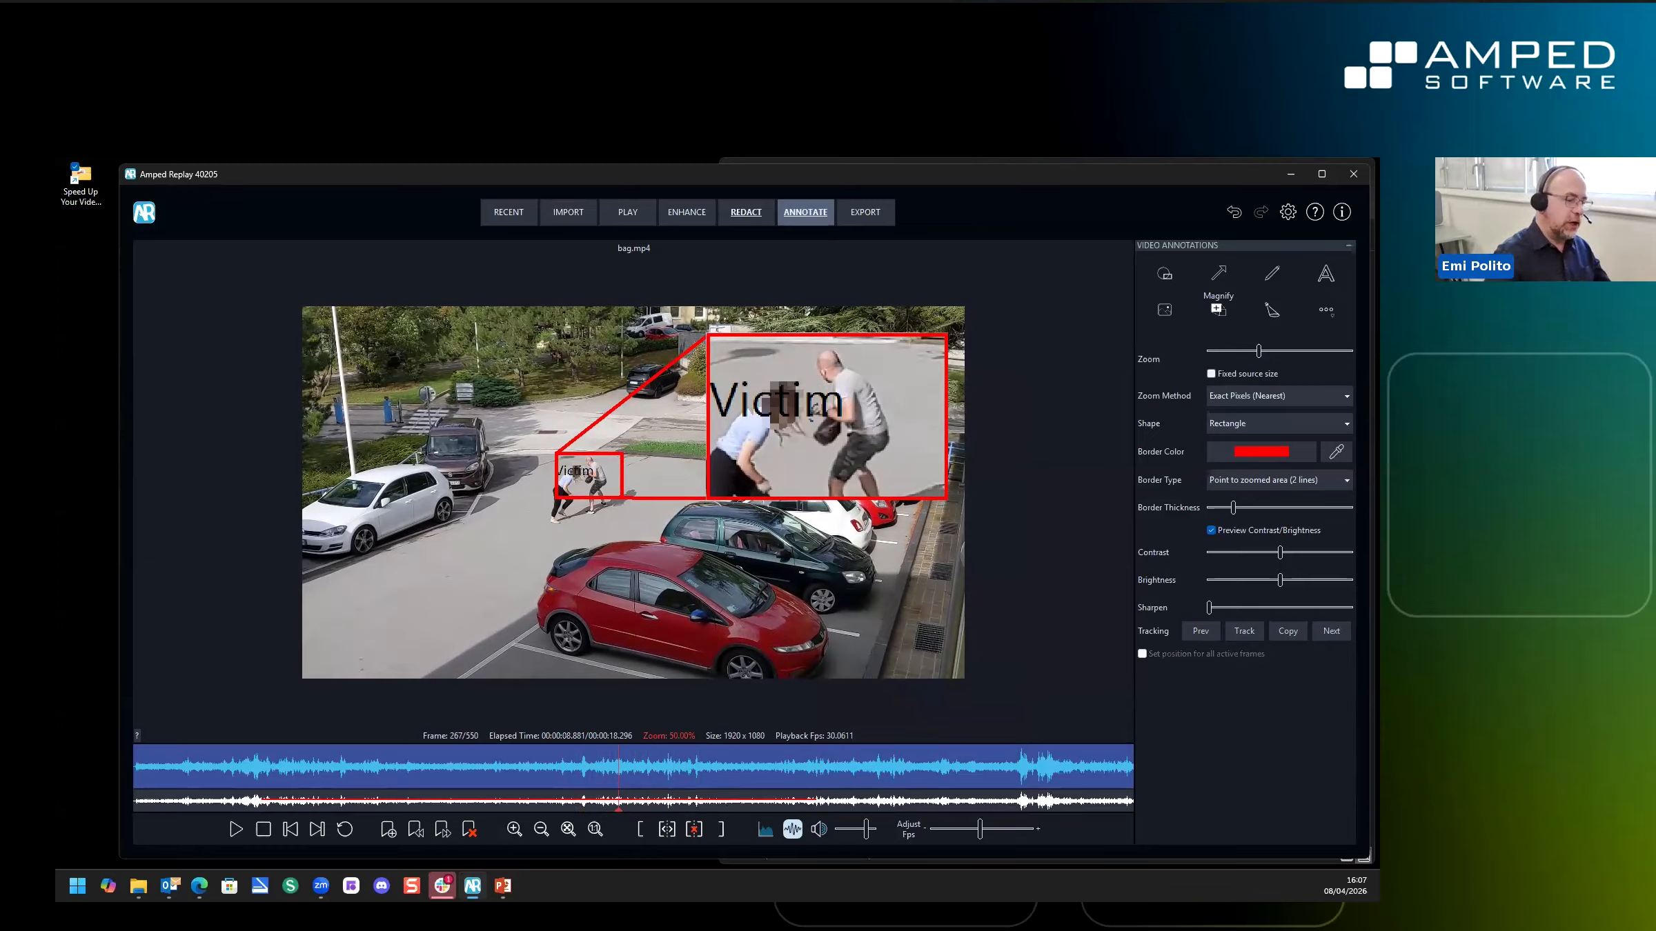
{"action": "left_click_drag", "start_coordinate": [649, 764], "coordinate": [584, 778]}
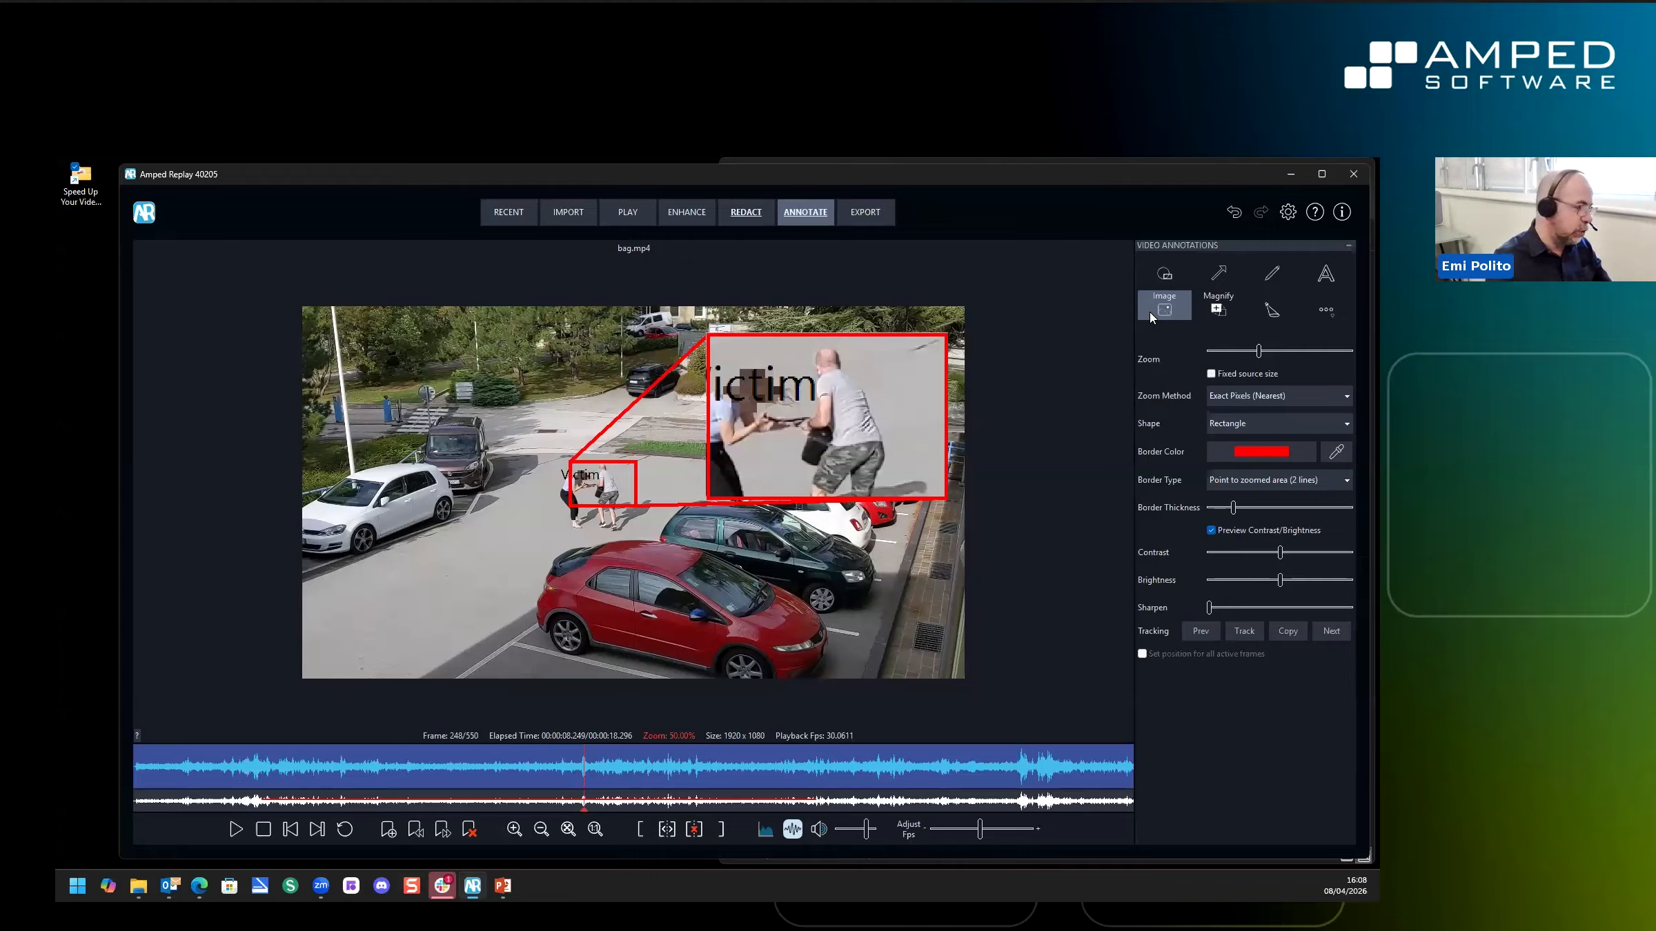
{"action": "left_click_drag", "start_coordinate": [588, 795], "coordinate": [686, 781]}
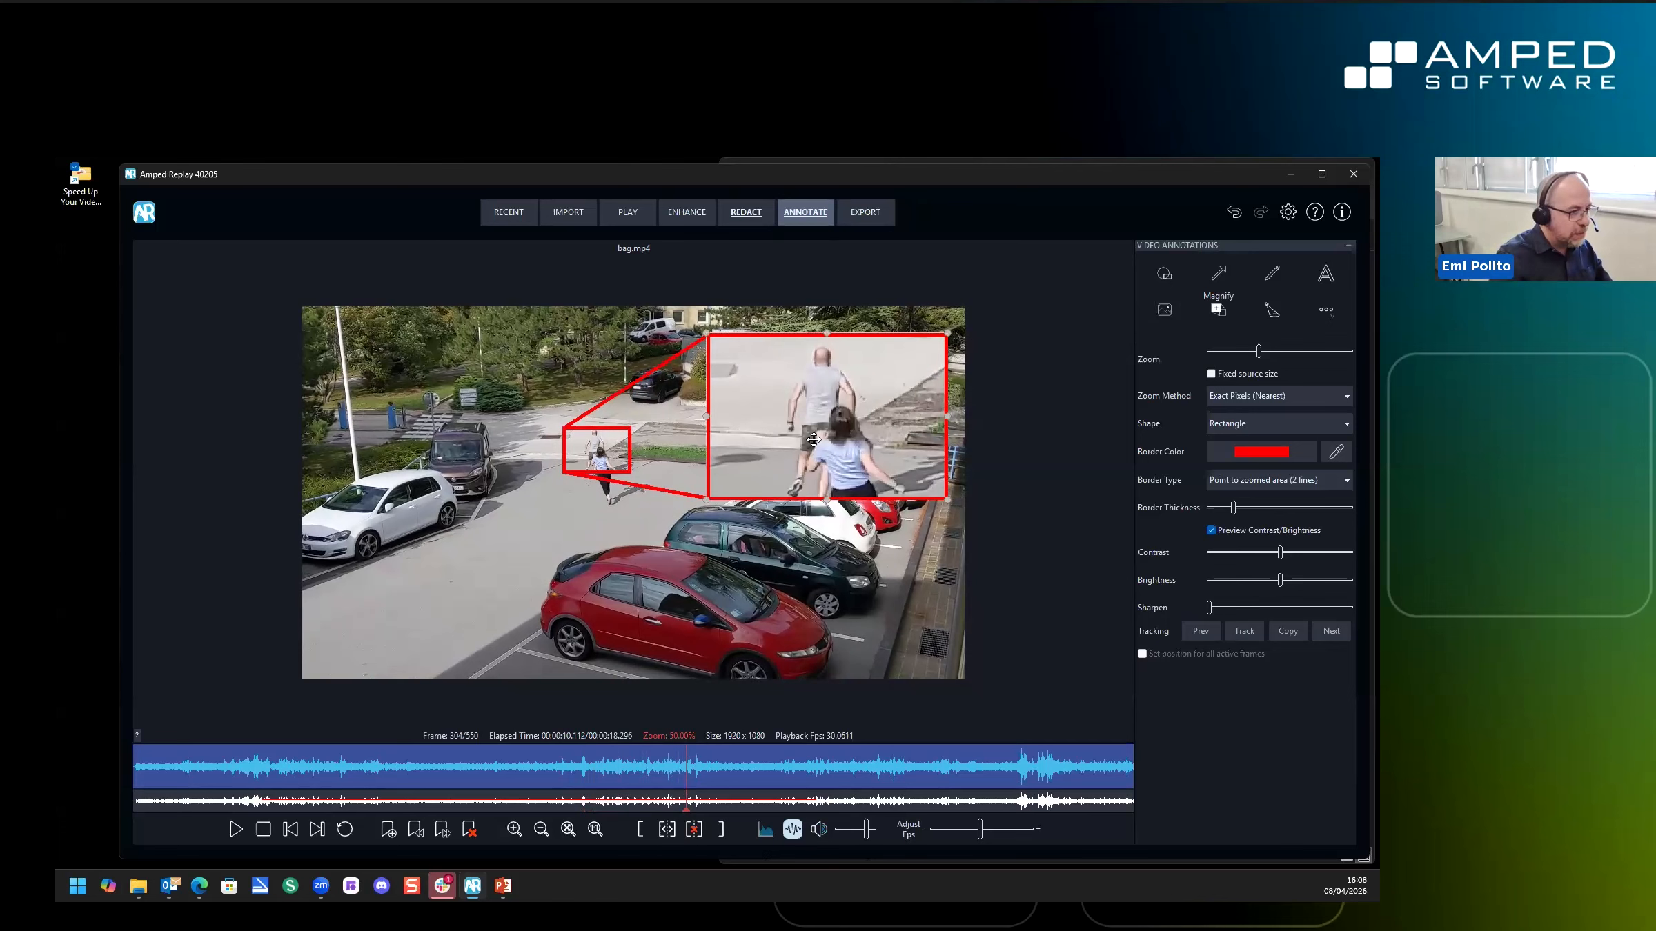
{"action": "scroll", "coordinate": [848, 425], "scroll_direction": "up", "scroll_amount": 5}
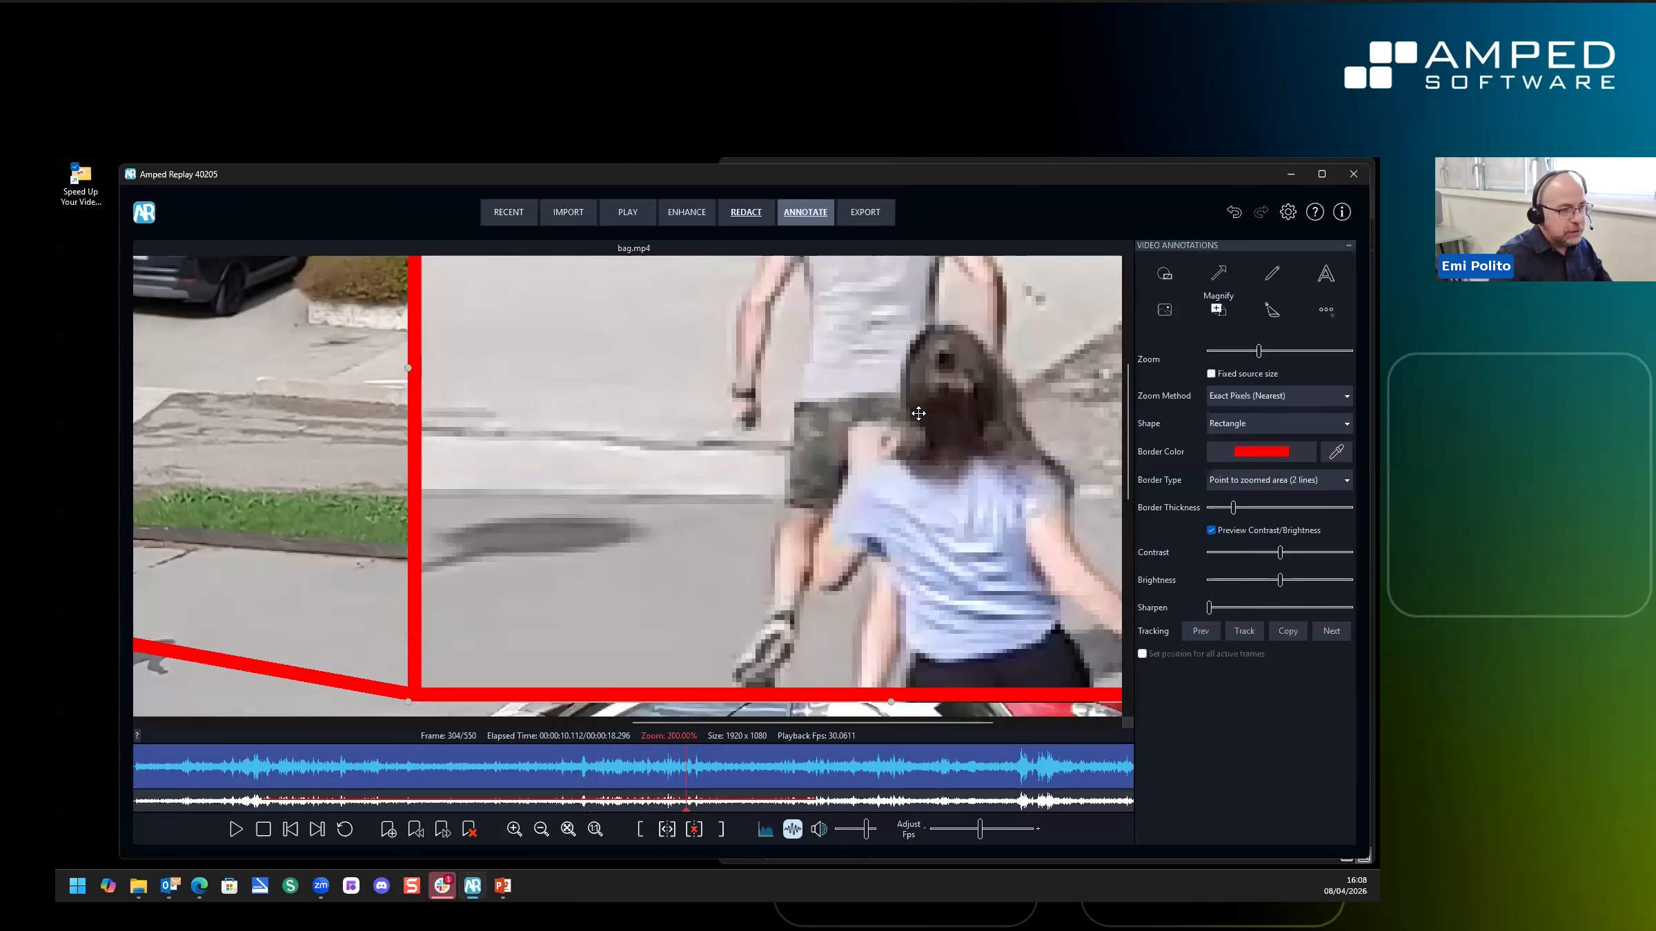
{"action": "scroll", "coordinate": [919, 412], "scroll_direction": "down", "scroll_amount": 5}
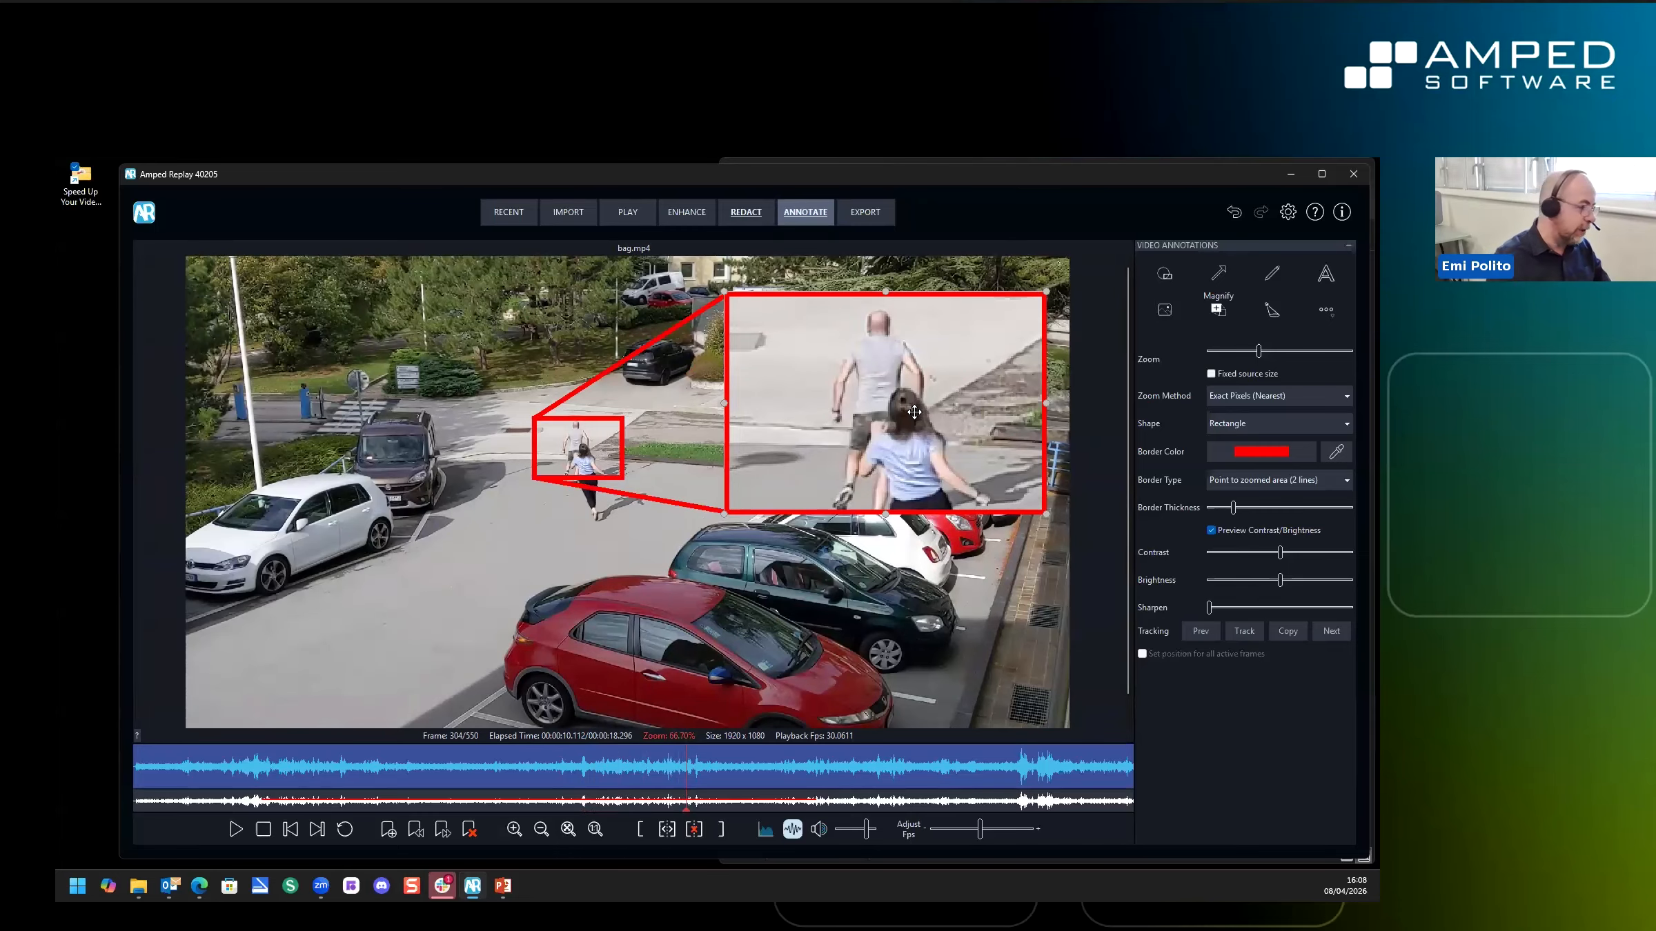
At frame 432, hide the unredacted walking woman's head with an elliptical pixelation and track it through the following frames
{"action": "left_click_drag", "start_coordinate": [686, 780], "coordinate": [970, 773]}
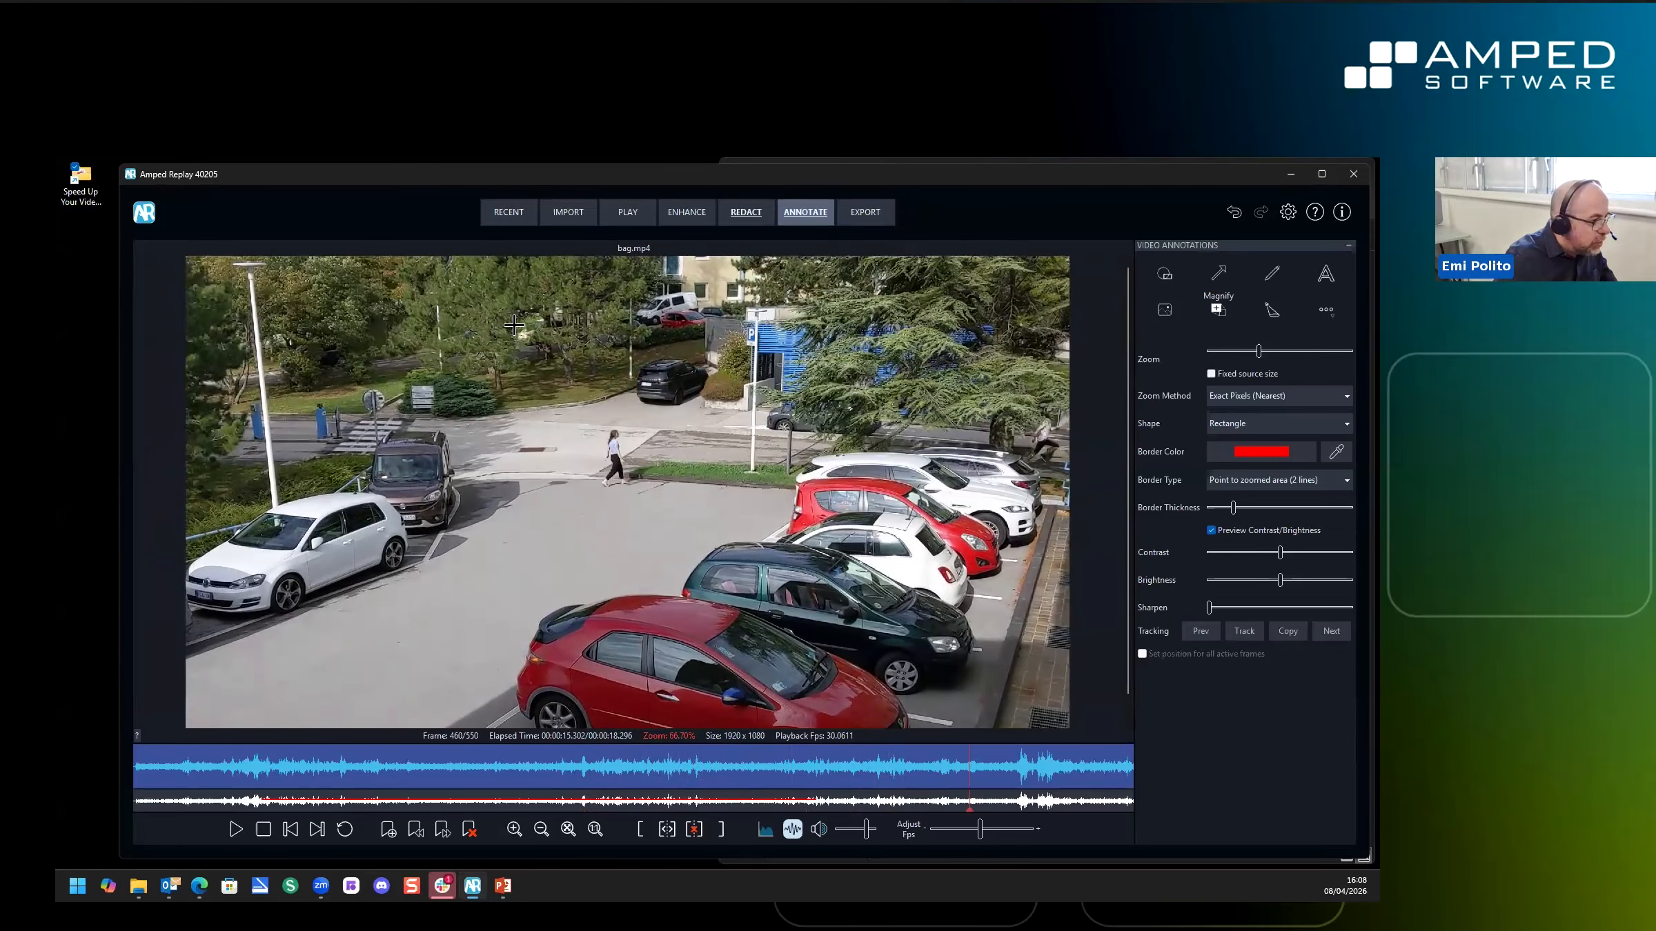
{"action": "scroll", "coordinate": [715, 586], "scroll_direction": "up", "scroll_amount": 1}
{"action": "scroll", "coordinate": [842, 694], "scroll_direction": "up", "scroll_amount": 4}
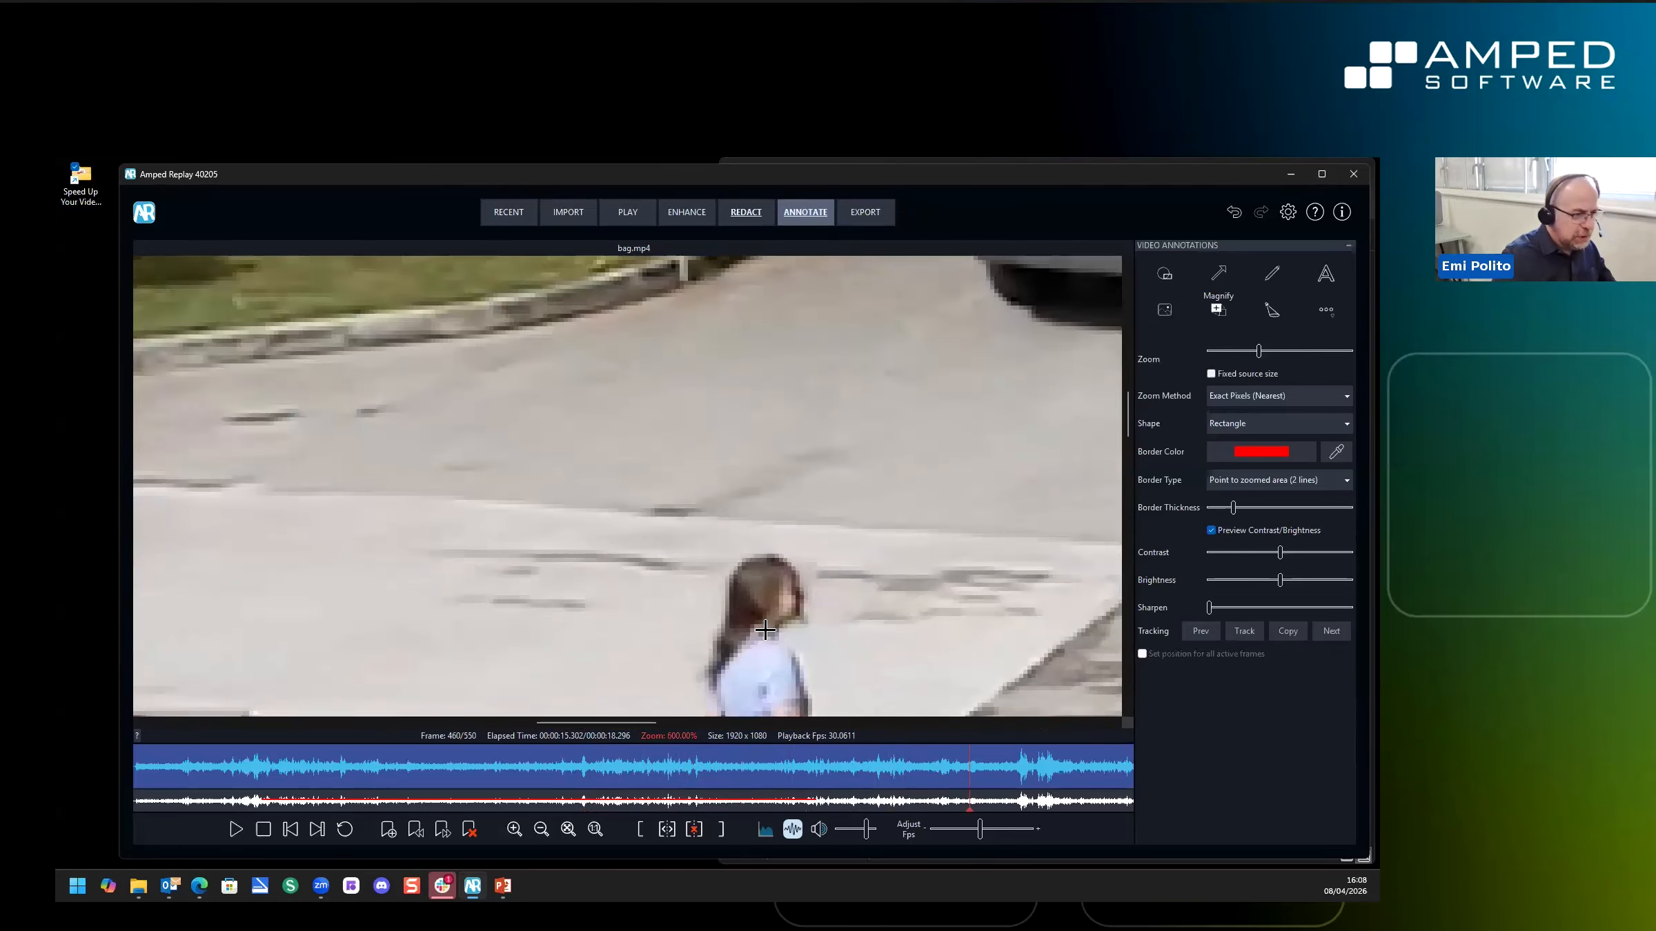
{"action": "scroll", "coordinate": [787, 632], "scroll_direction": "down", "scroll_amount": 4}
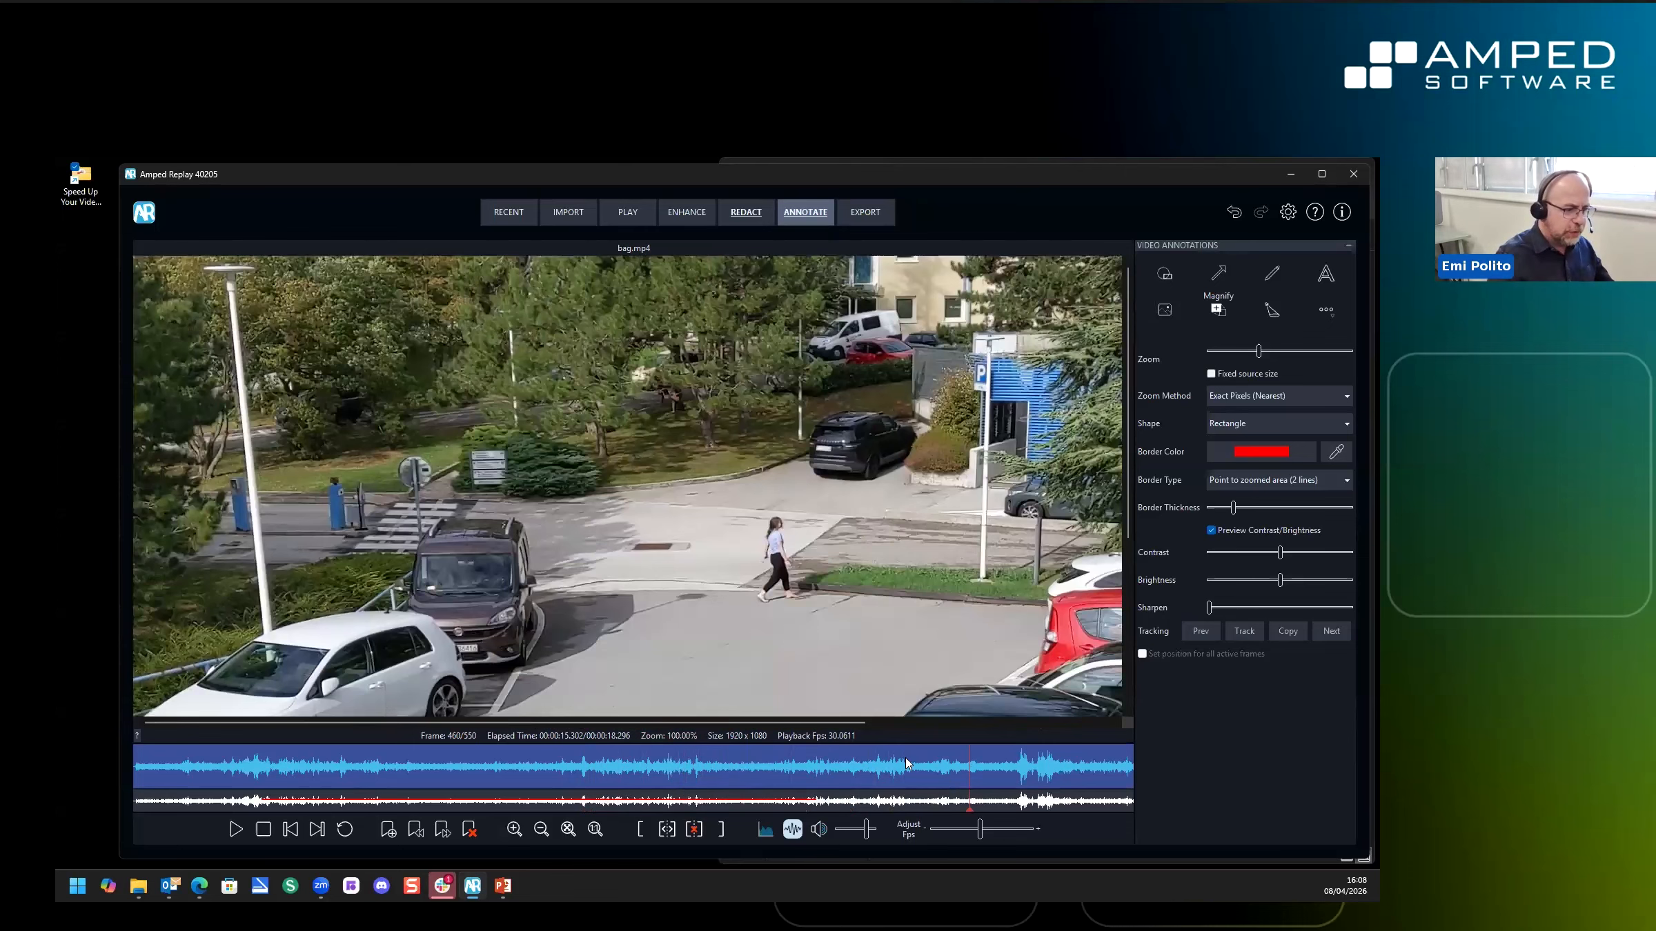
{"action": "left_click_drag", "start_coordinate": [964, 776], "coordinate": [919, 776]}
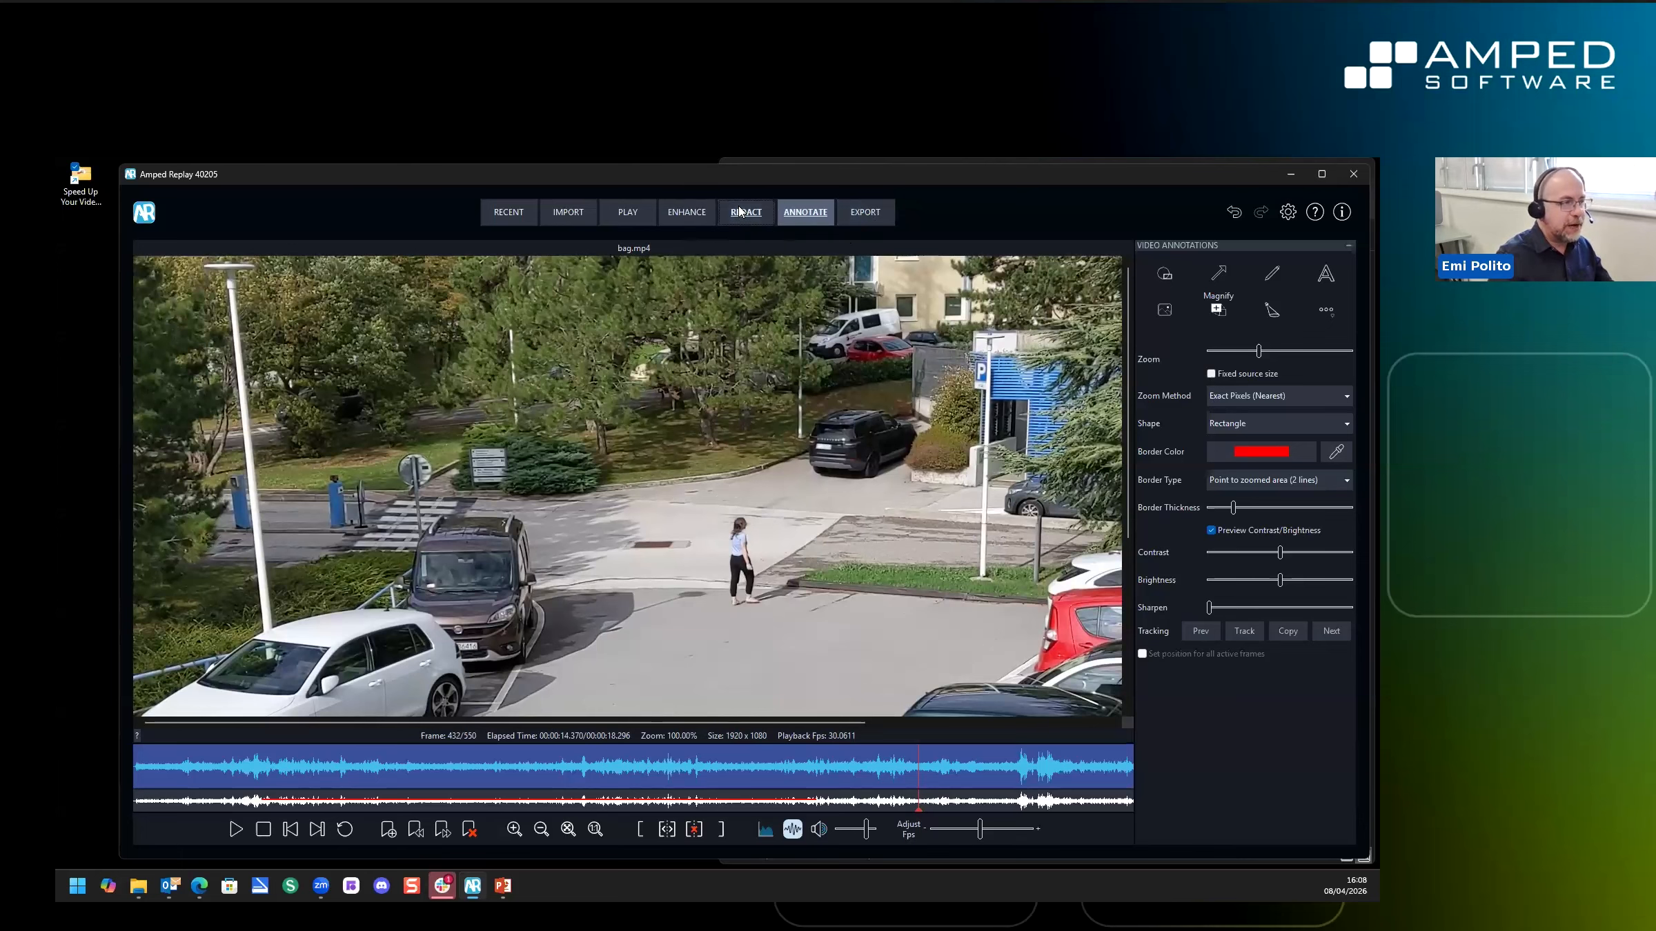
{"action": "left_click", "coordinate": [762, 214]}
{"action": "left_click", "coordinate": [1172, 278]}
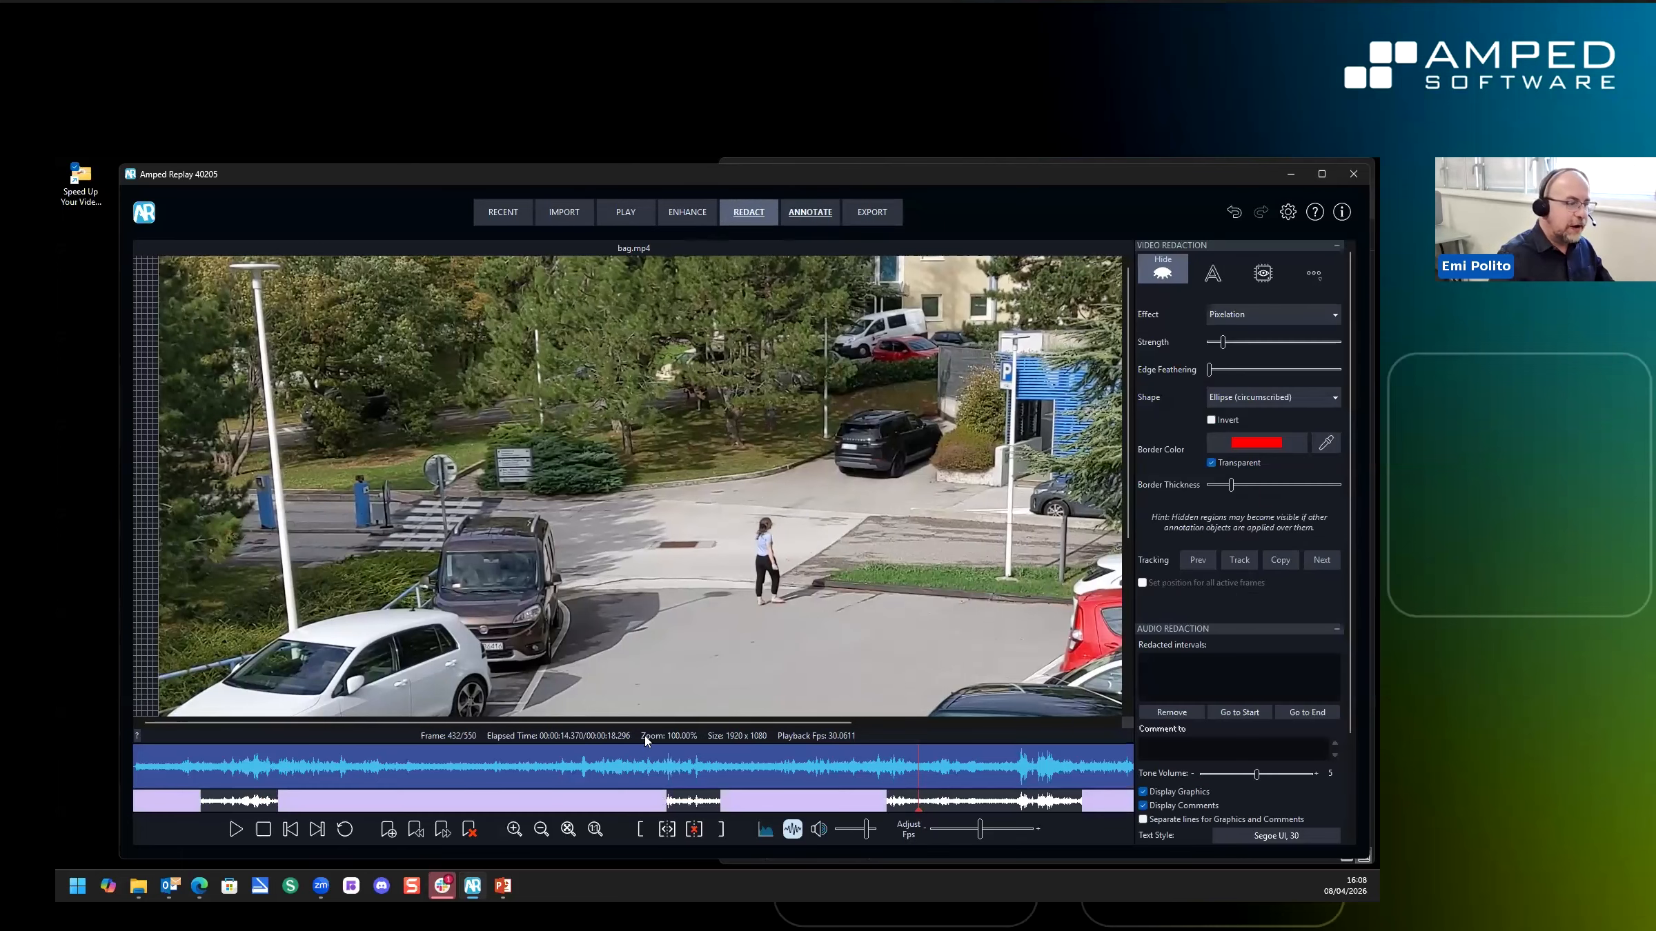
{"action": "left_click_drag", "start_coordinate": [746, 507], "coordinate": [785, 547]}
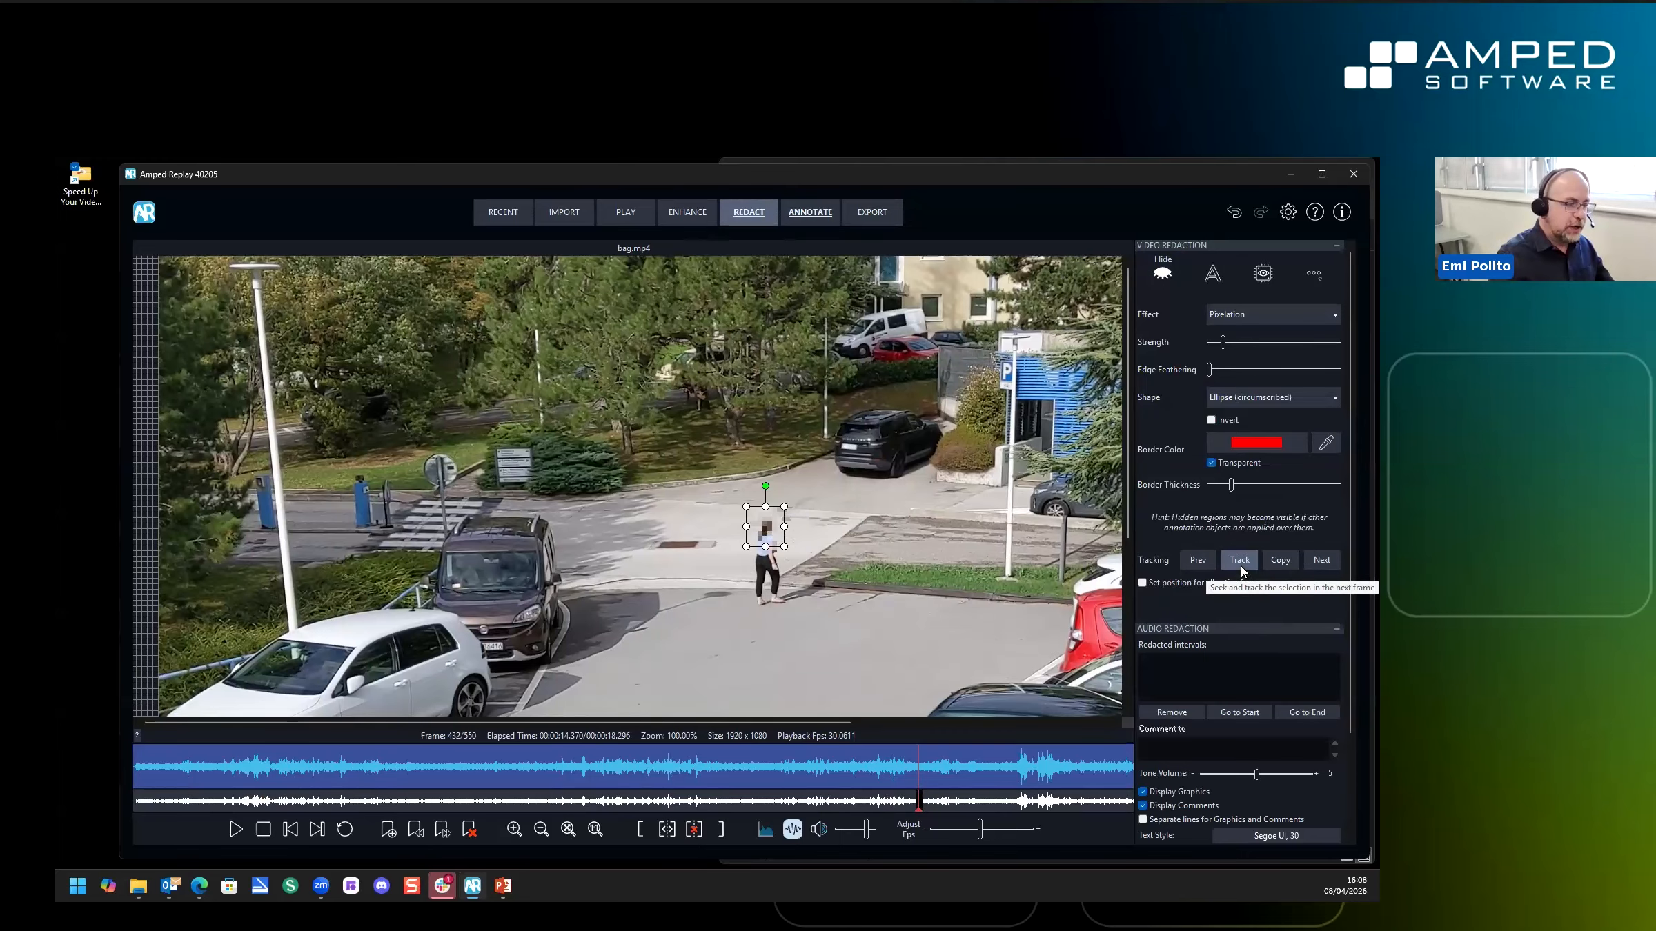
{"action": "left_click", "coordinate": [1223, 568]}
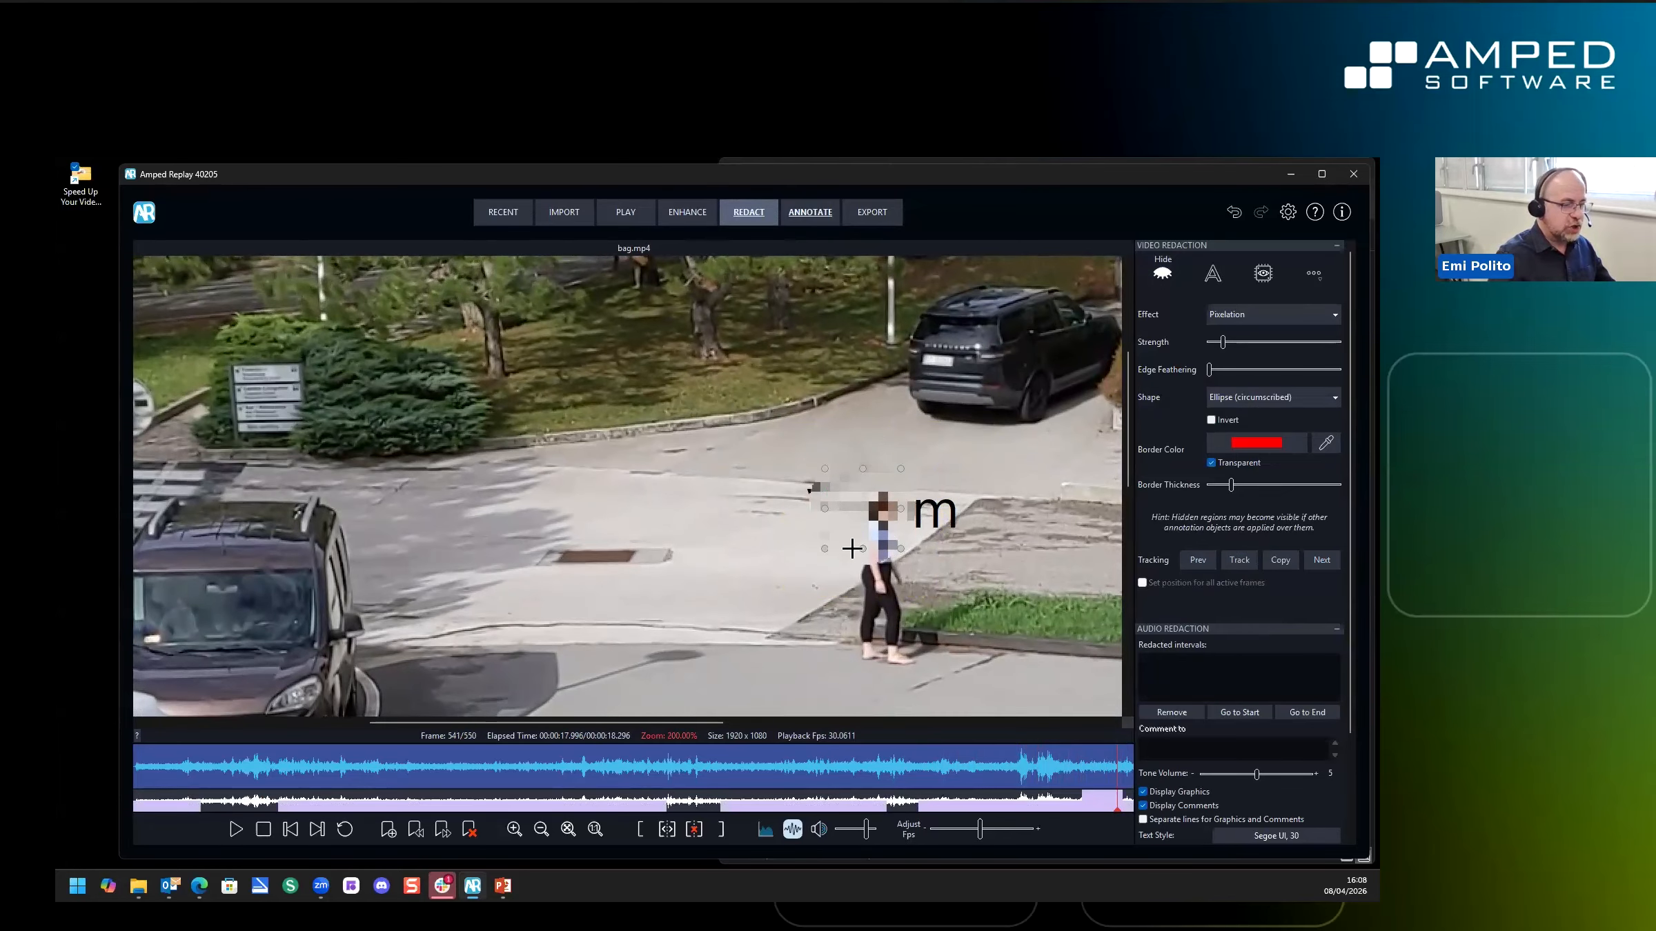
{"action": "scroll", "coordinate": [852, 549], "scroll_direction": "down", "scroll_amount": 3}
{"action": "scroll", "coordinate": [859, 536], "scroll_direction": "up", "scroll_amount": 1}
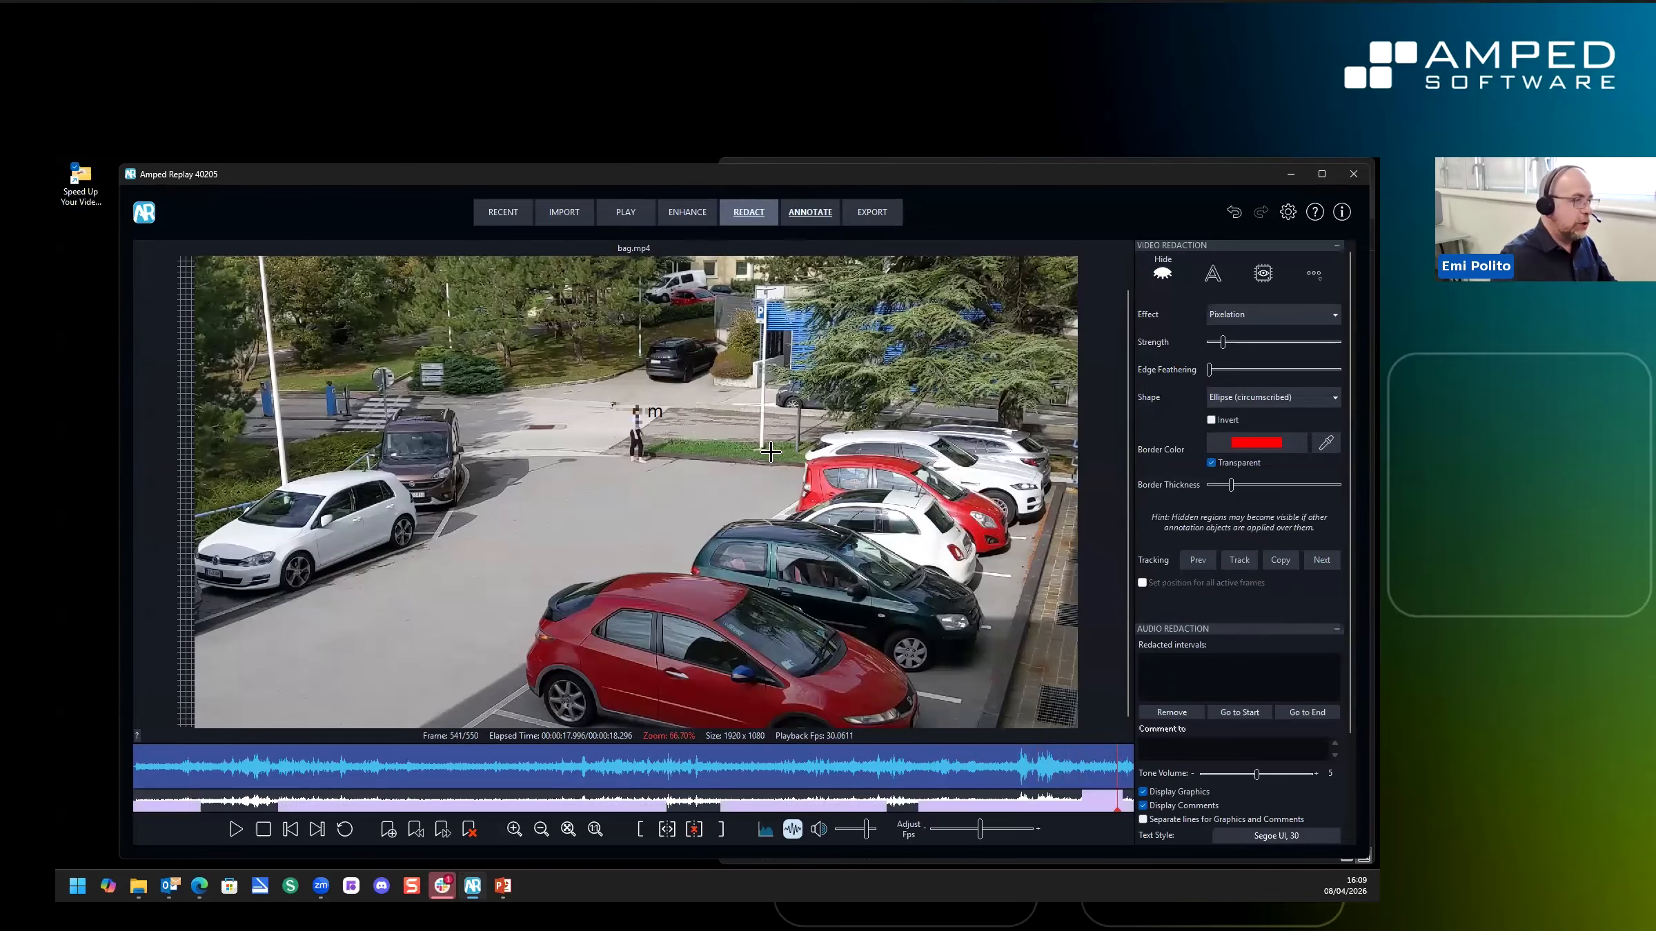
{"action": "left_click", "coordinate": [884, 211]}
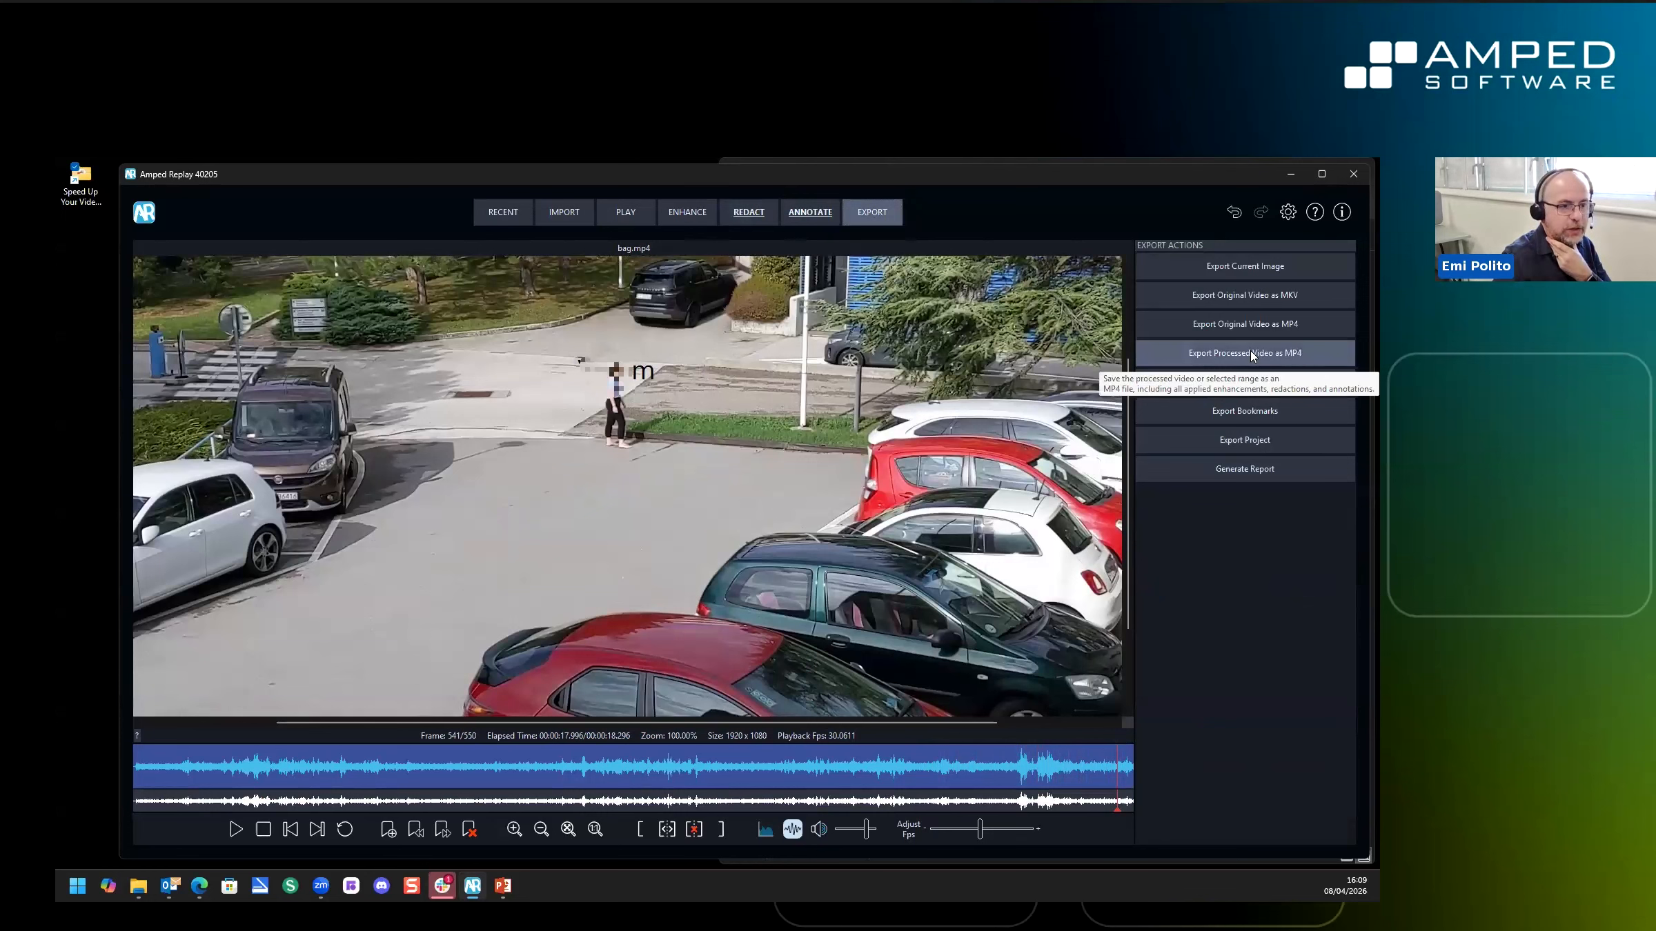
{"action": "left_click", "coordinate": [1276, 473]}
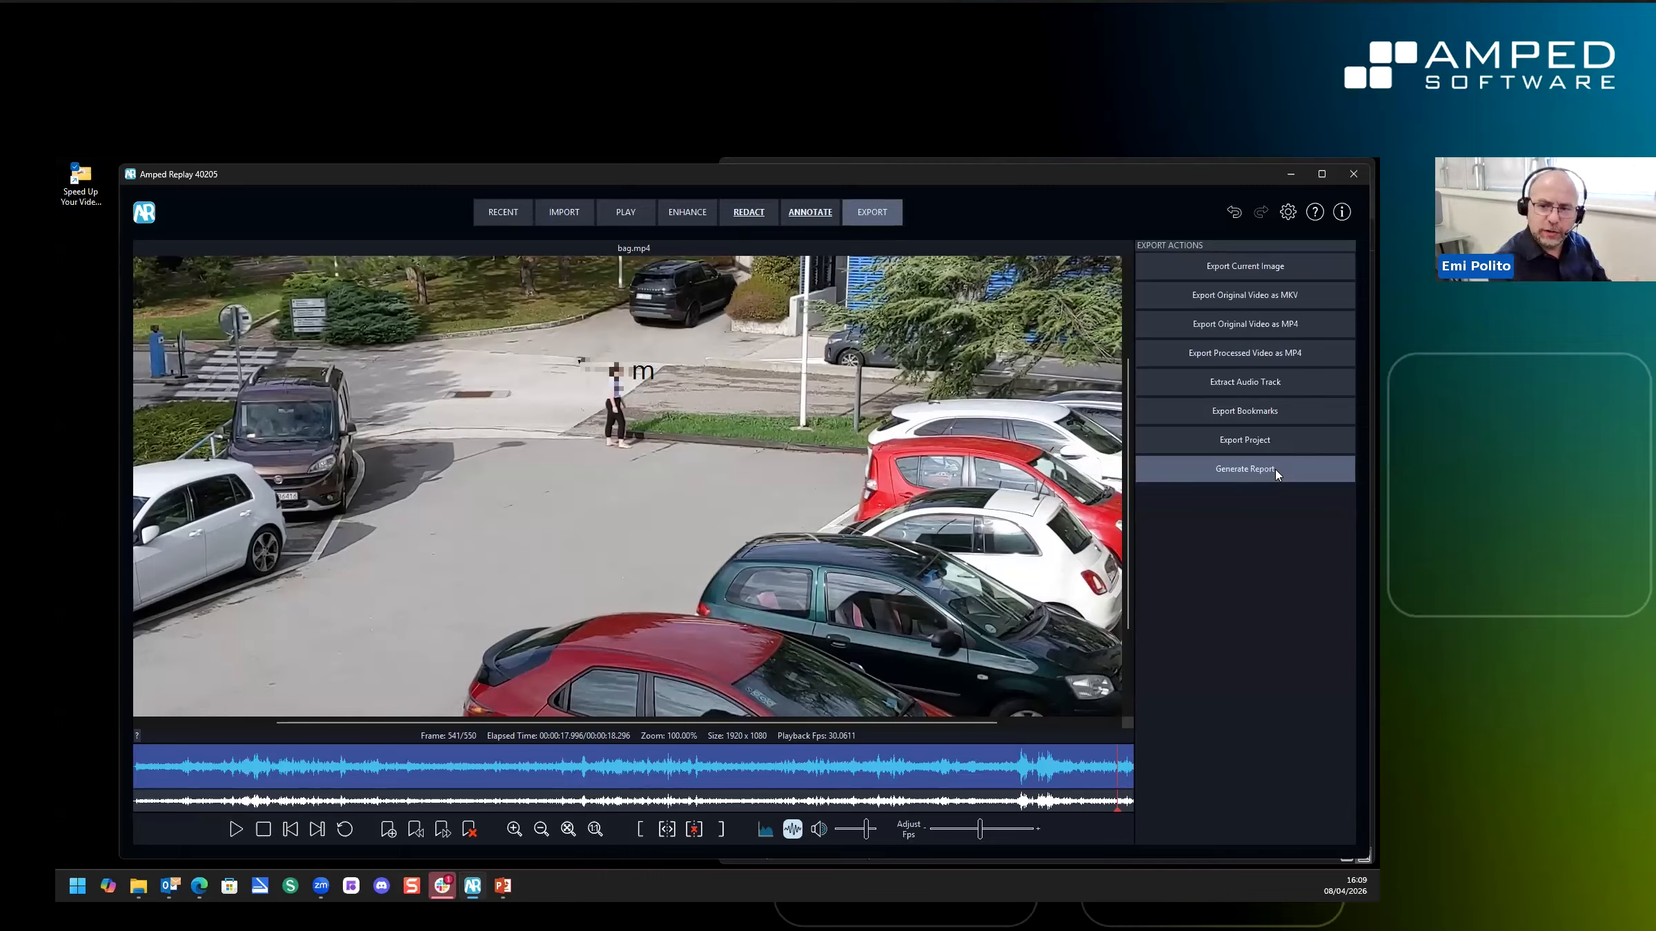
{"action": "left_click", "coordinate": [1276, 470]}
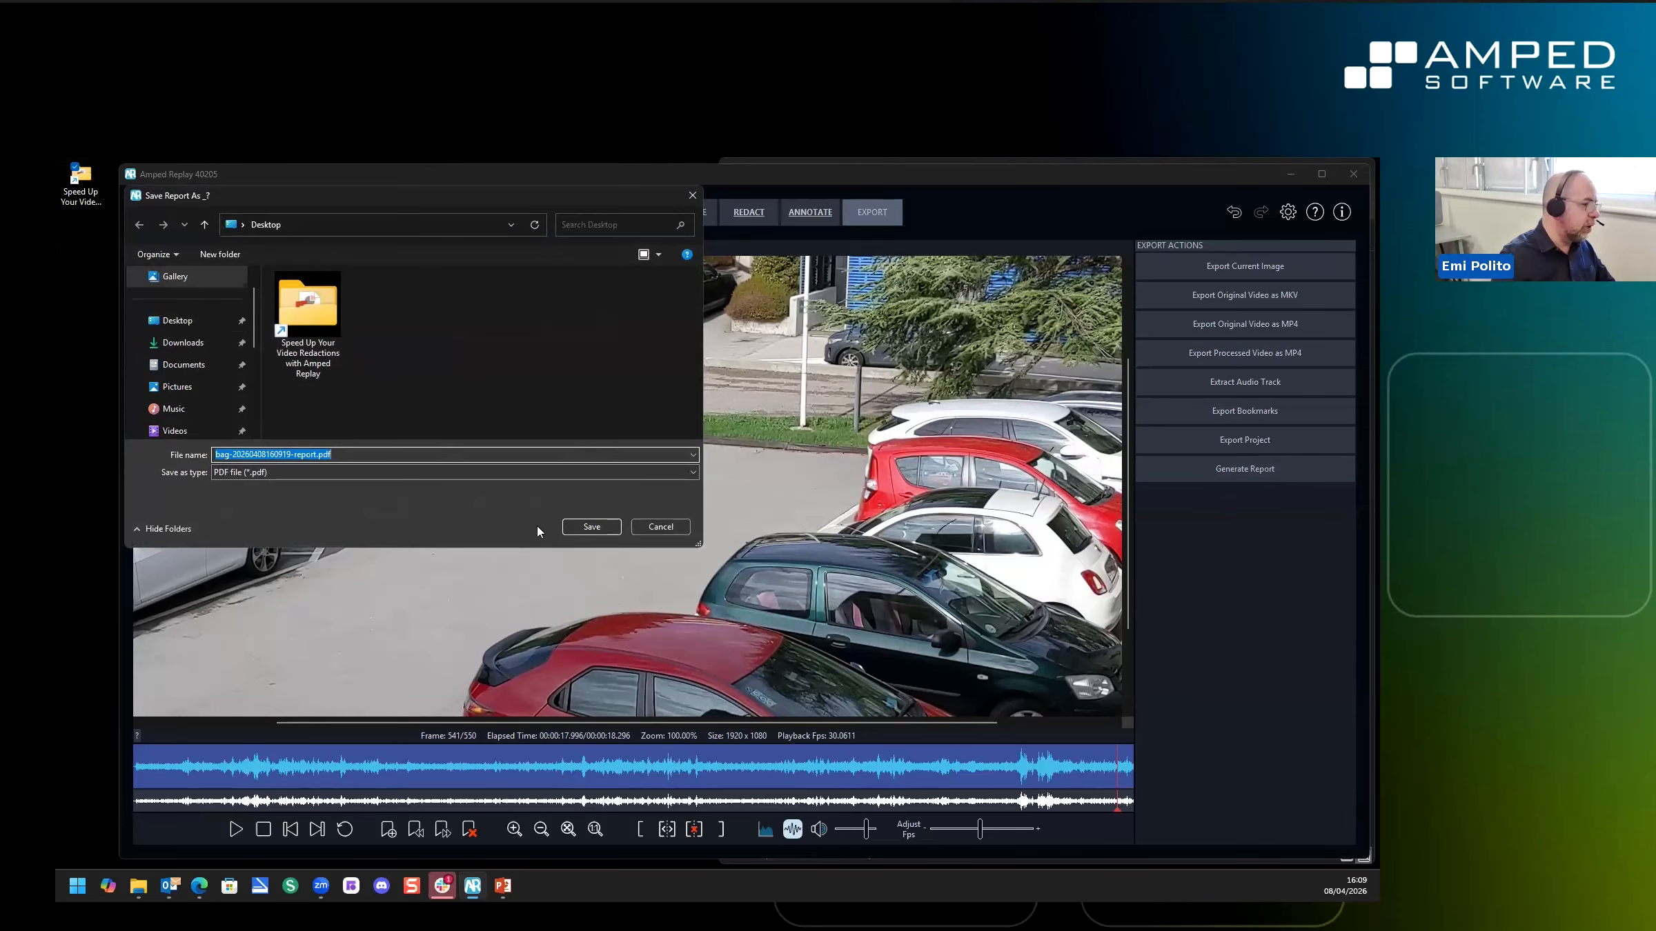
{"action": "left_click", "coordinate": [585, 528]}
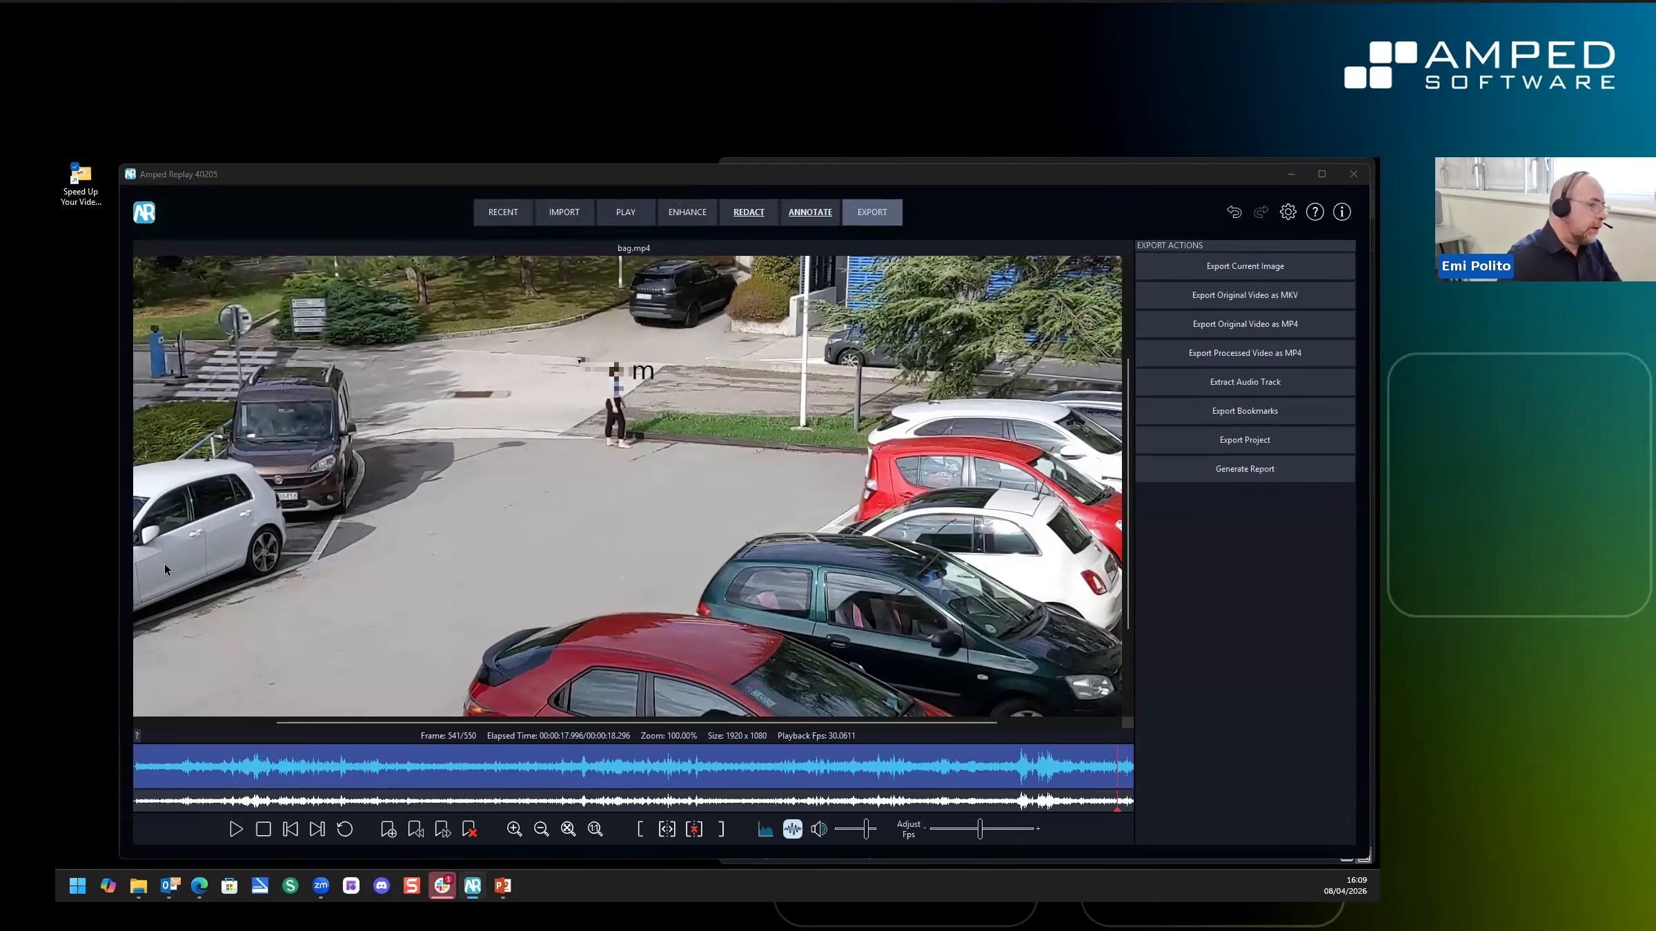
Examine the file information in the PDF technical report, including the input file hash, width and height
{"action": "scroll", "coordinate": [901, 596], "scroll_direction": "down", "scroll_amount": 1}
{"action": "scroll", "coordinate": [892, 577], "scroll_direction": "up", "scroll_amount": 1}
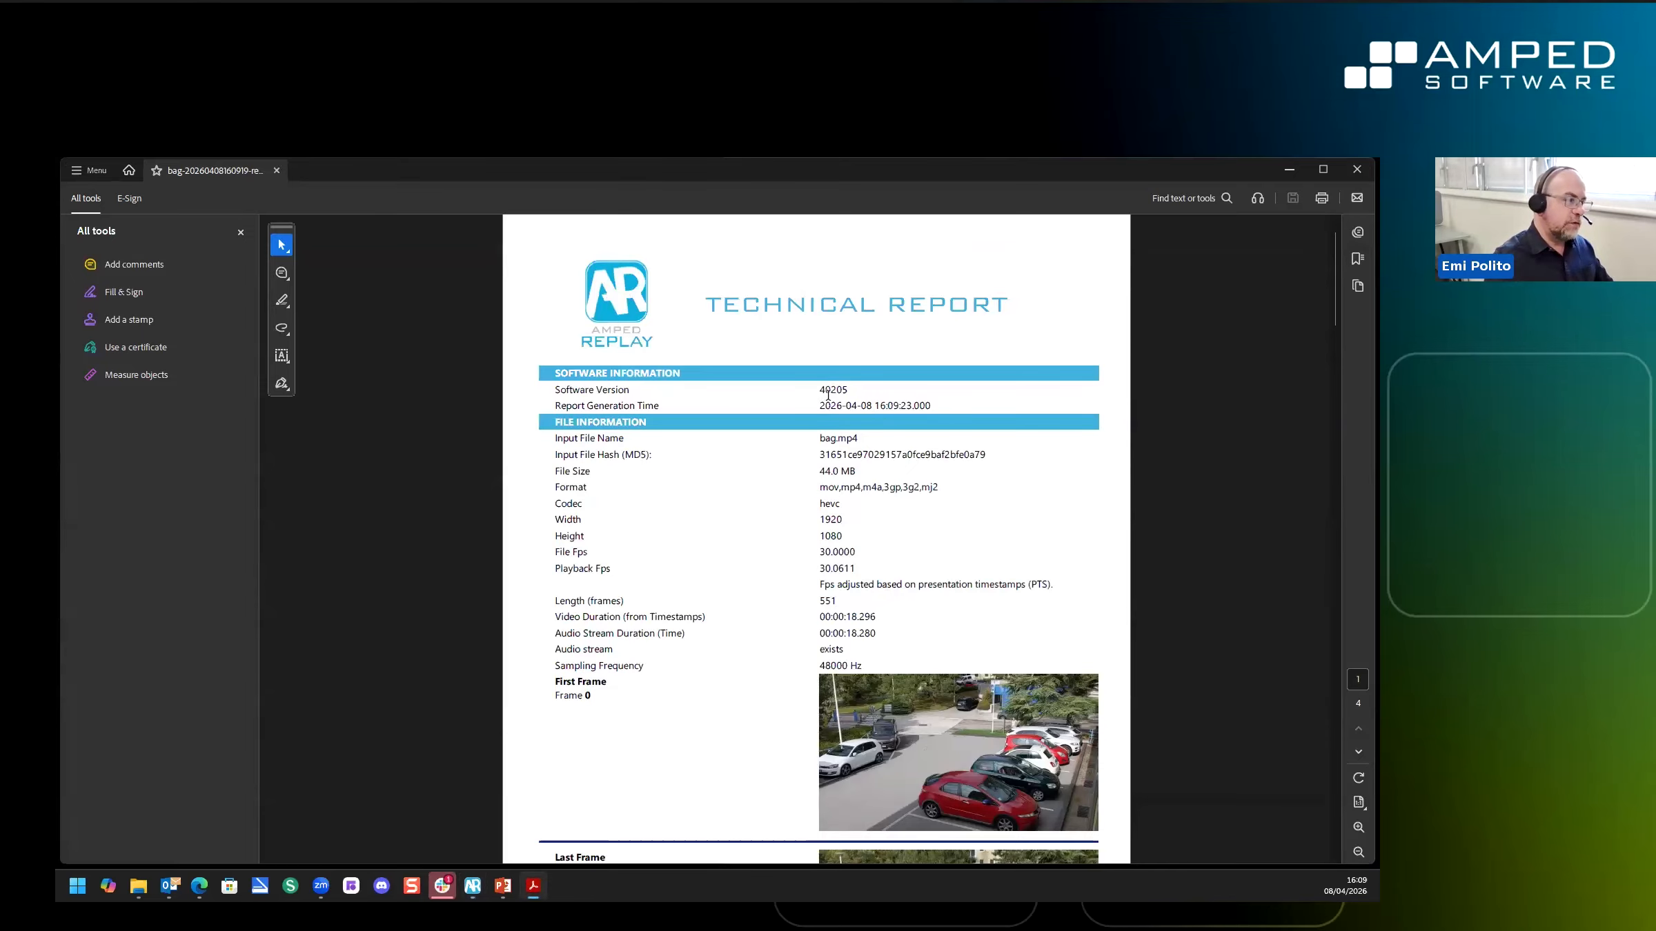
{"action": "key", "text": "ctrl"}
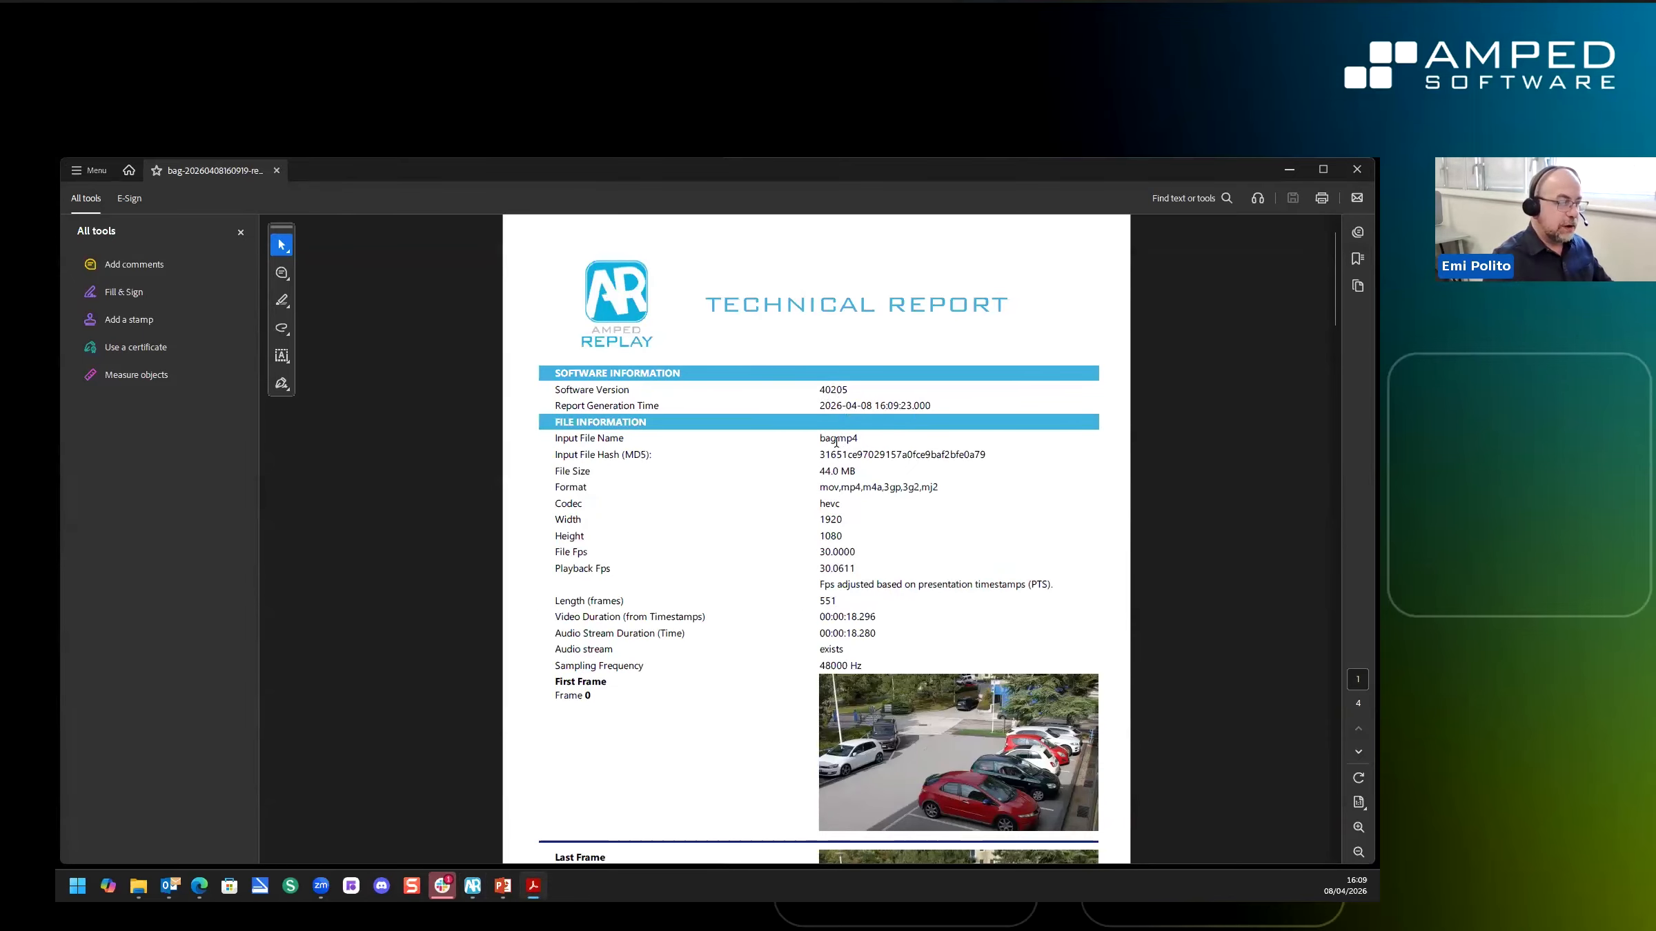
{"action": "left_click_drag", "start_coordinate": [826, 454], "coordinate": [989, 459]}
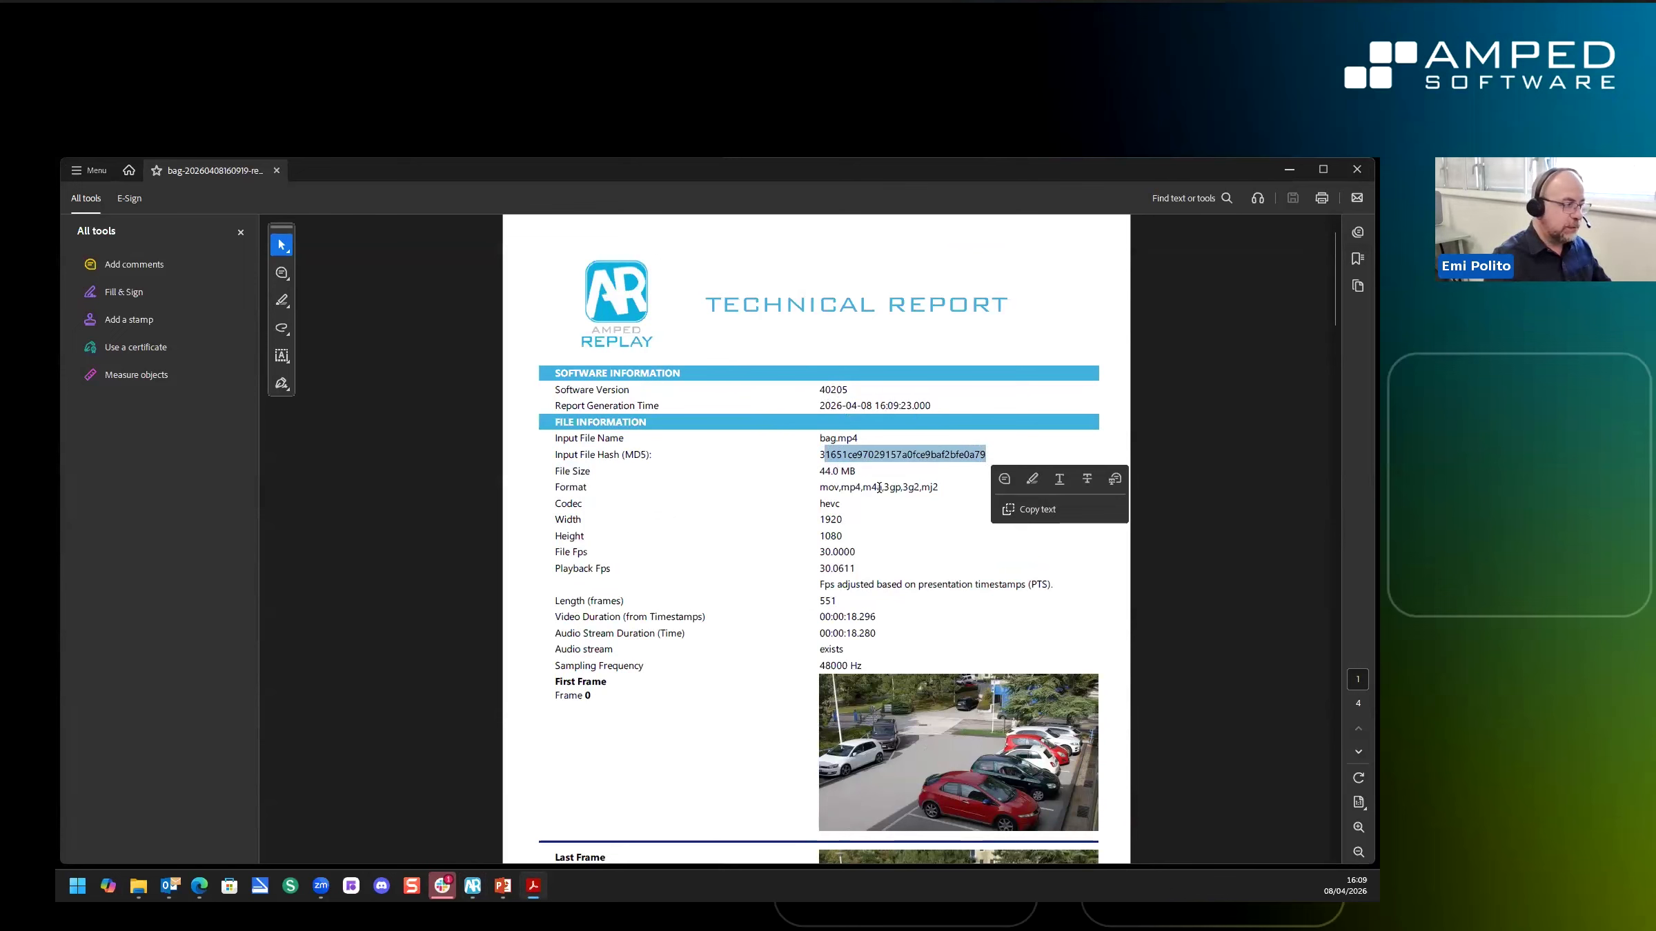
{"action": "left_click_drag", "start_coordinate": [826, 519], "coordinate": [821, 545]}
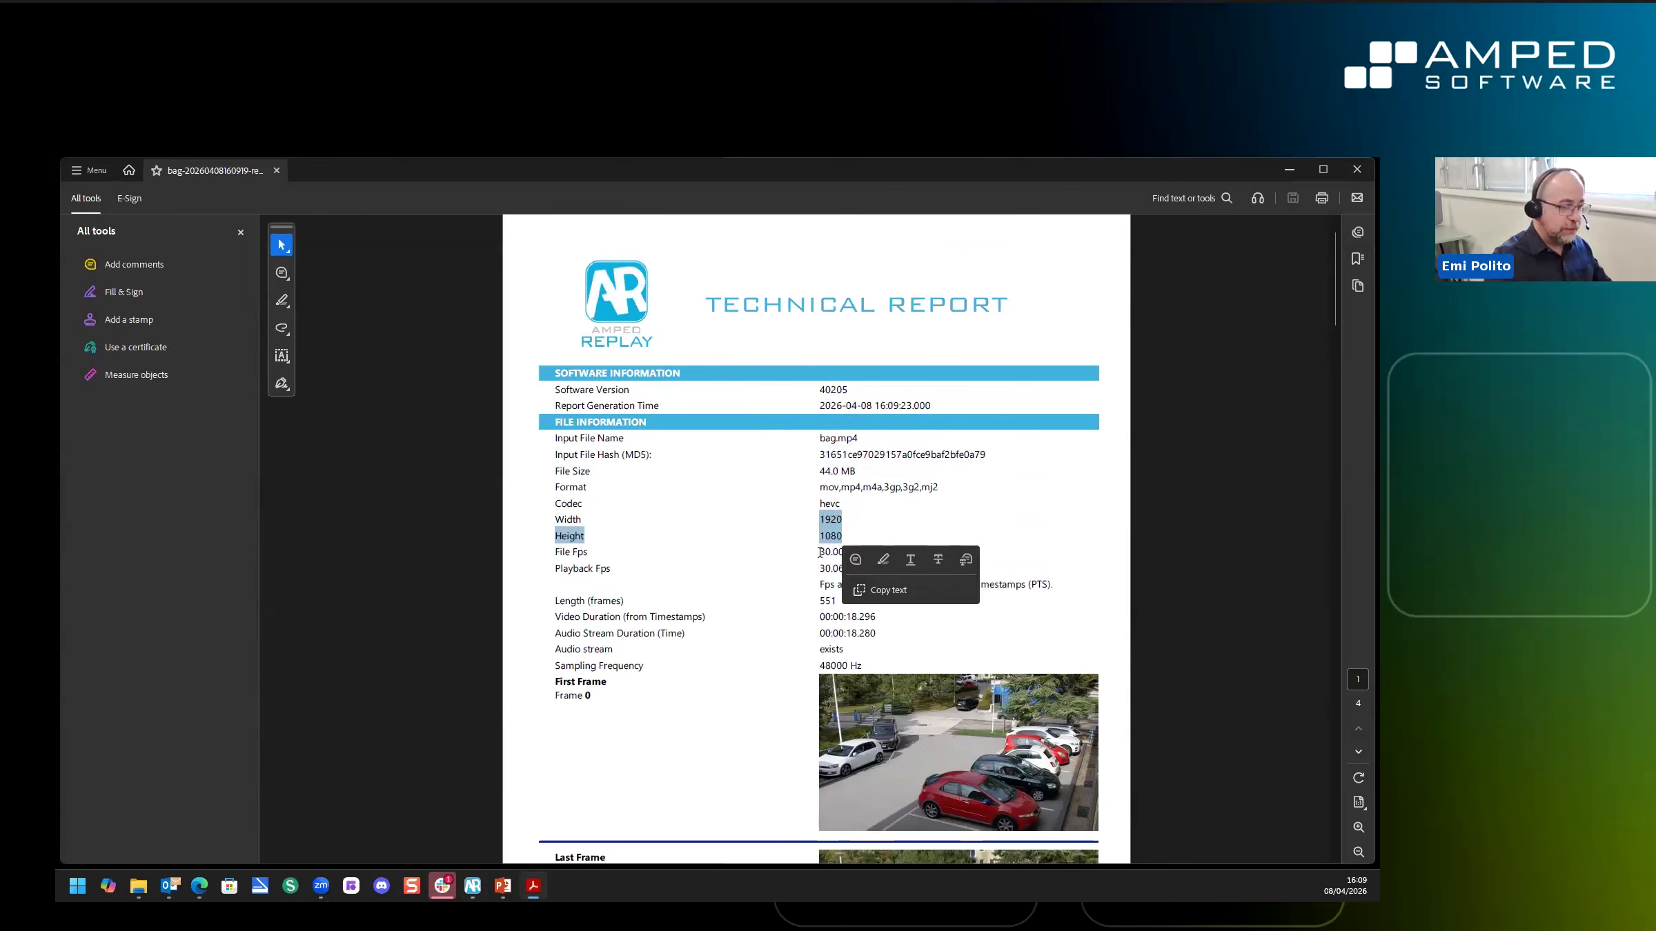
{"action": "scroll", "coordinate": [809, 587], "scroll_direction": "down", "scroll_amount": 3}
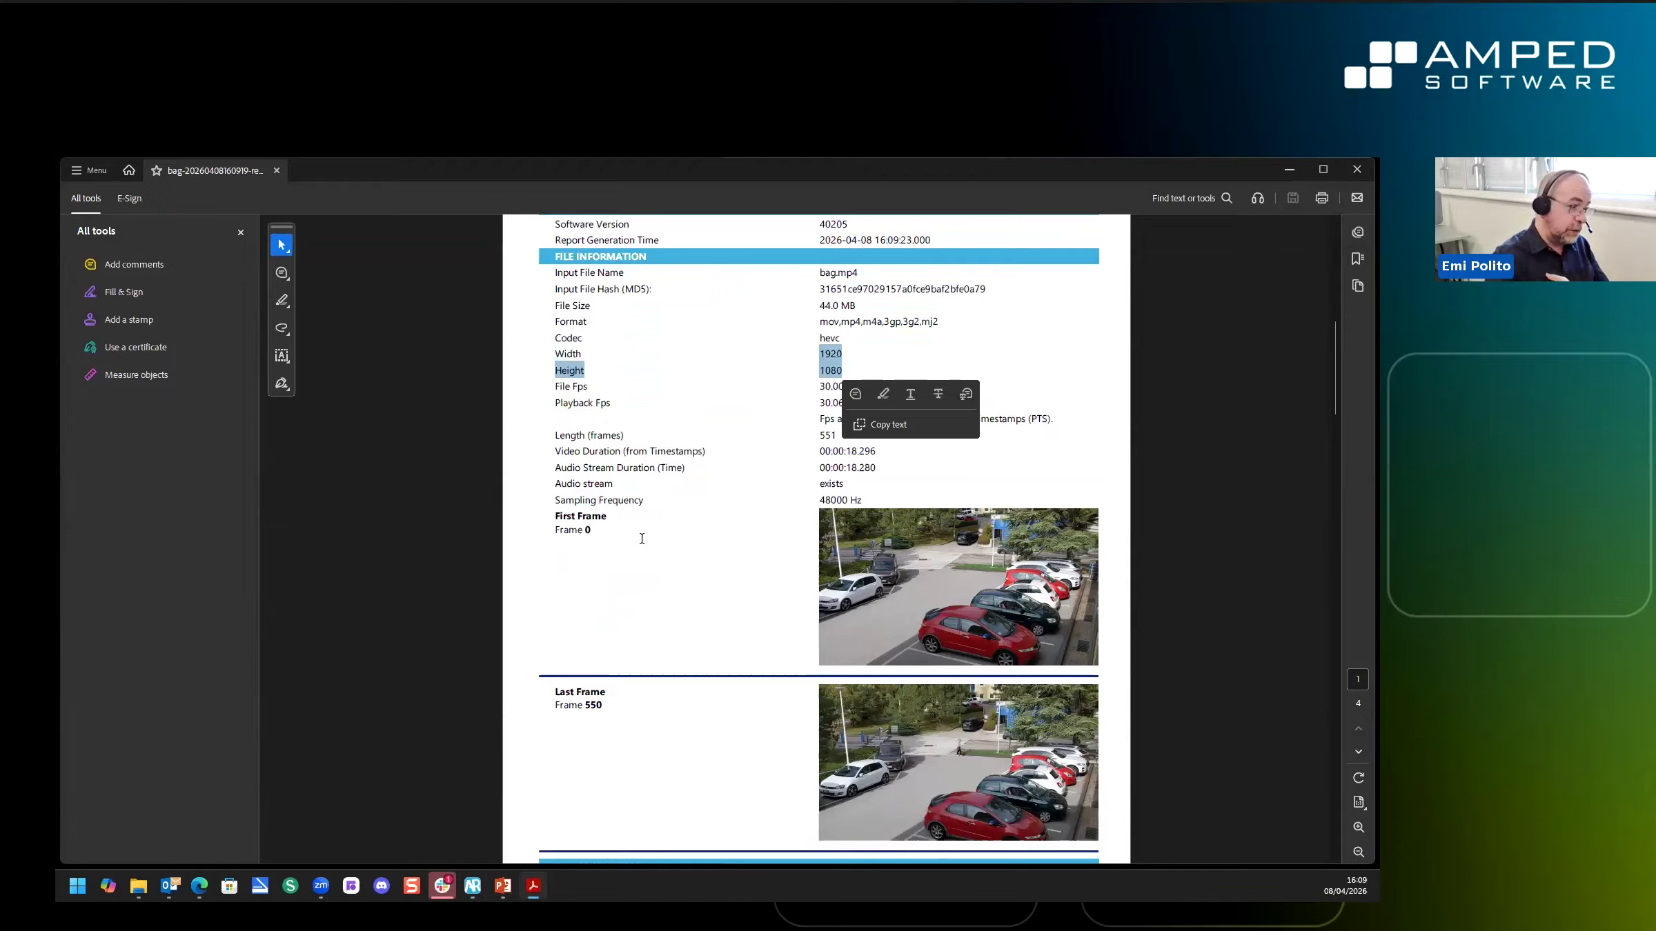
Examine the report's redaction groups, their frame ranges and coordinates, and the machine learning note under the Victim redaction
{"action": "scroll", "coordinate": [673, 694], "scroll_direction": "down", "scroll_amount": 10}
{"action": "scroll", "coordinate": [675, 693], "scroll_direction": "up", "scroll_amount": 12}
{"action": "scroll", "coordinate": [871, 714], "scroll_direction": "down", "scroll_amount": 10}
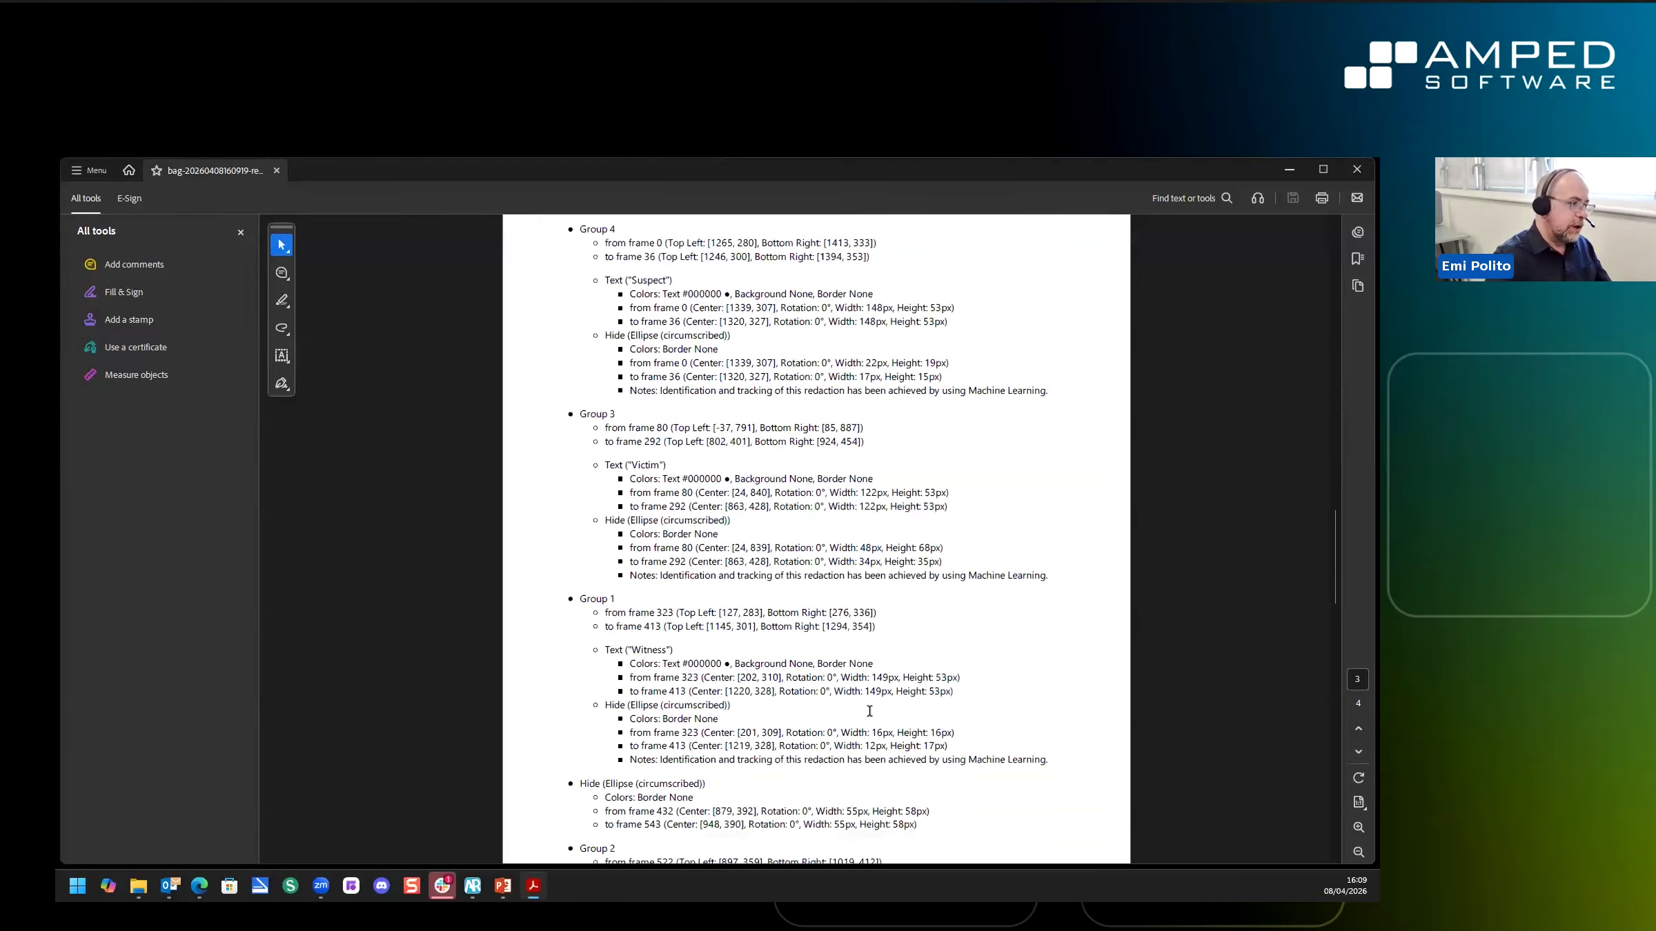
{"action": "scroll", "coordinate": [870, 711], "scroll_direction": "down", "scroll_amount": 1}
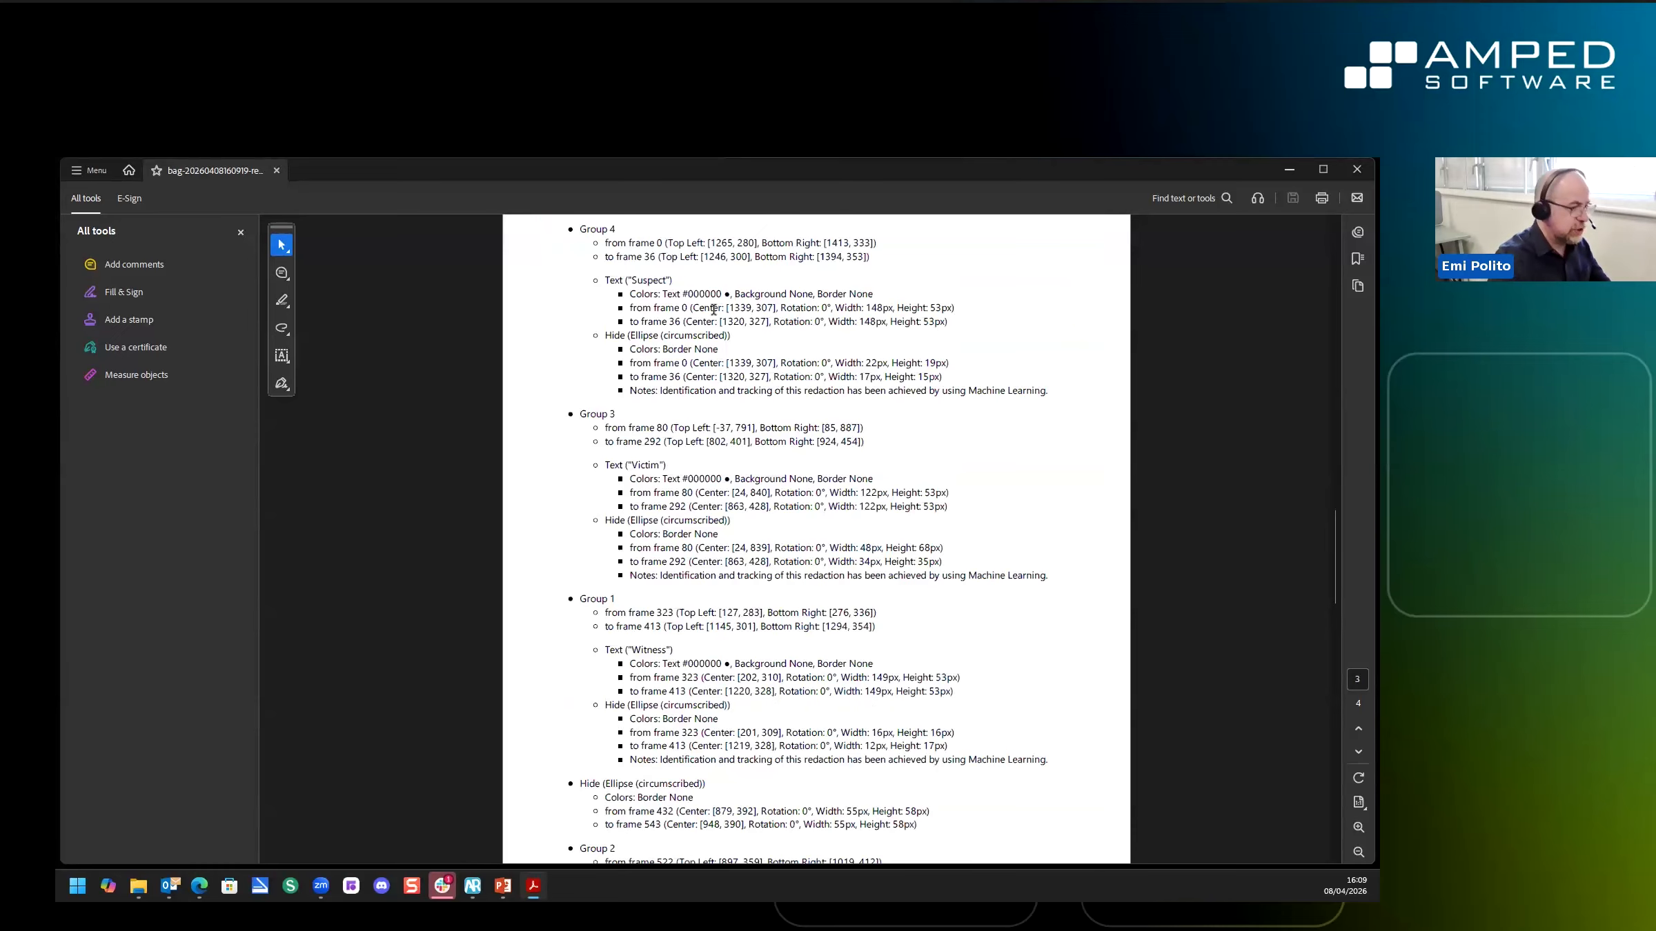
{"action": "left_click", "coordinate": [701, 264]}
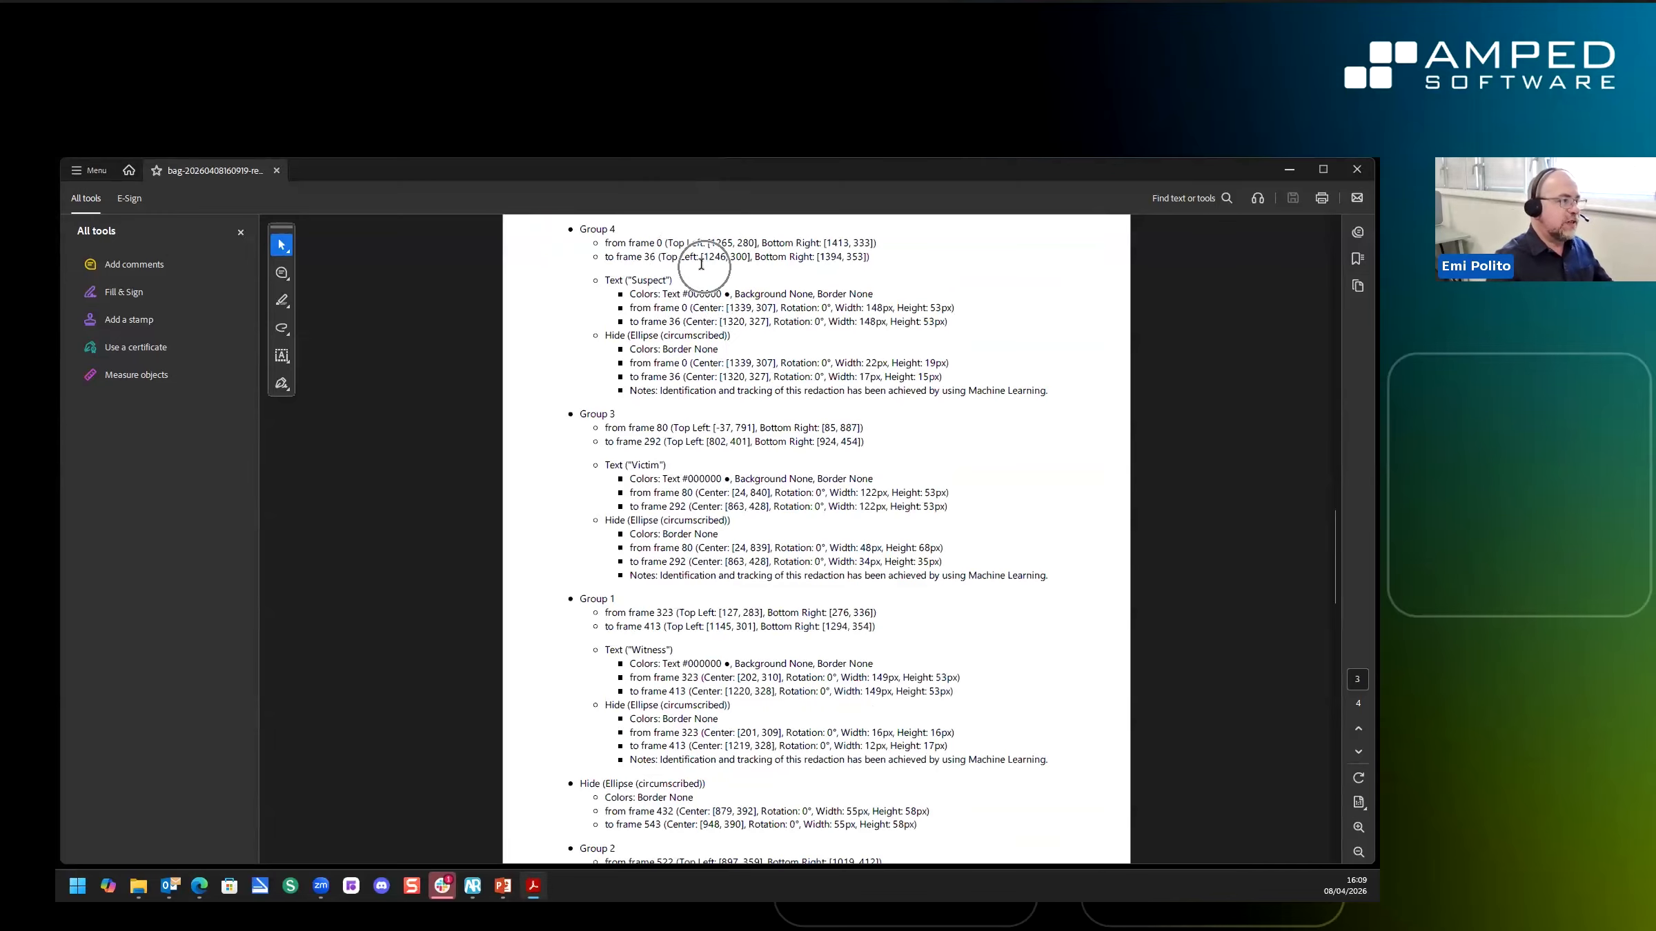
{"action": "left_click_drag", "start_coordinate": [667, 243], "coordinate": [735, 327]}
{"action": "left_click", "coordinate": [694, 371]}
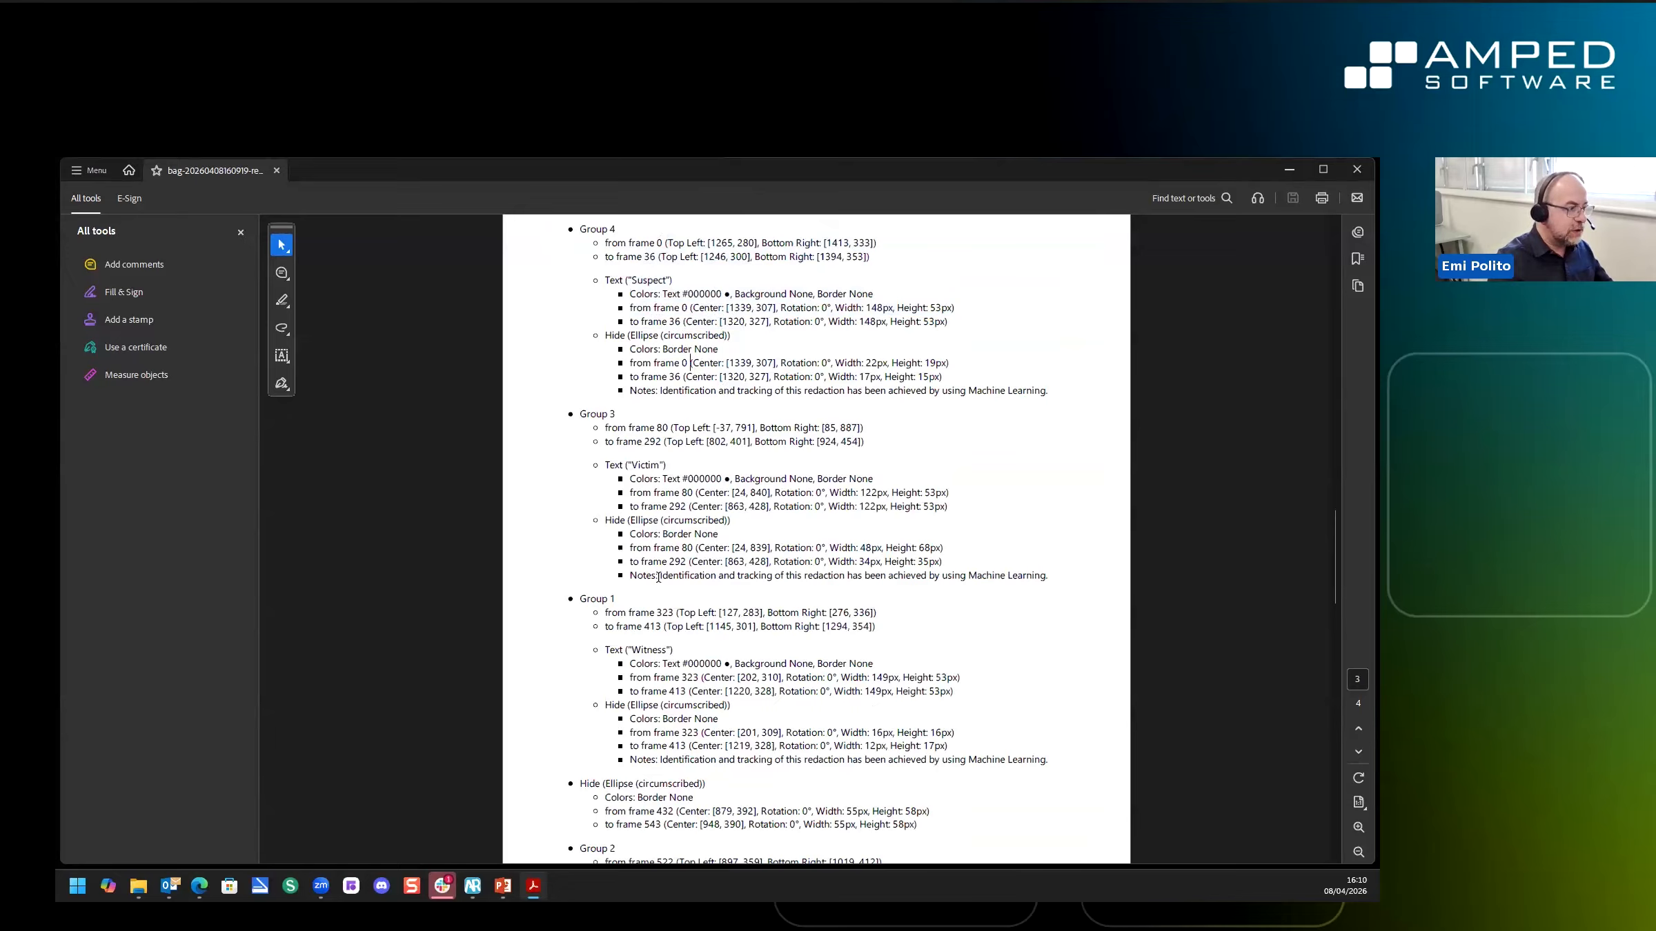
{"action": "left_click_drag", "start_coordinate": [716, 573], "coordinate": [1054, 575]}
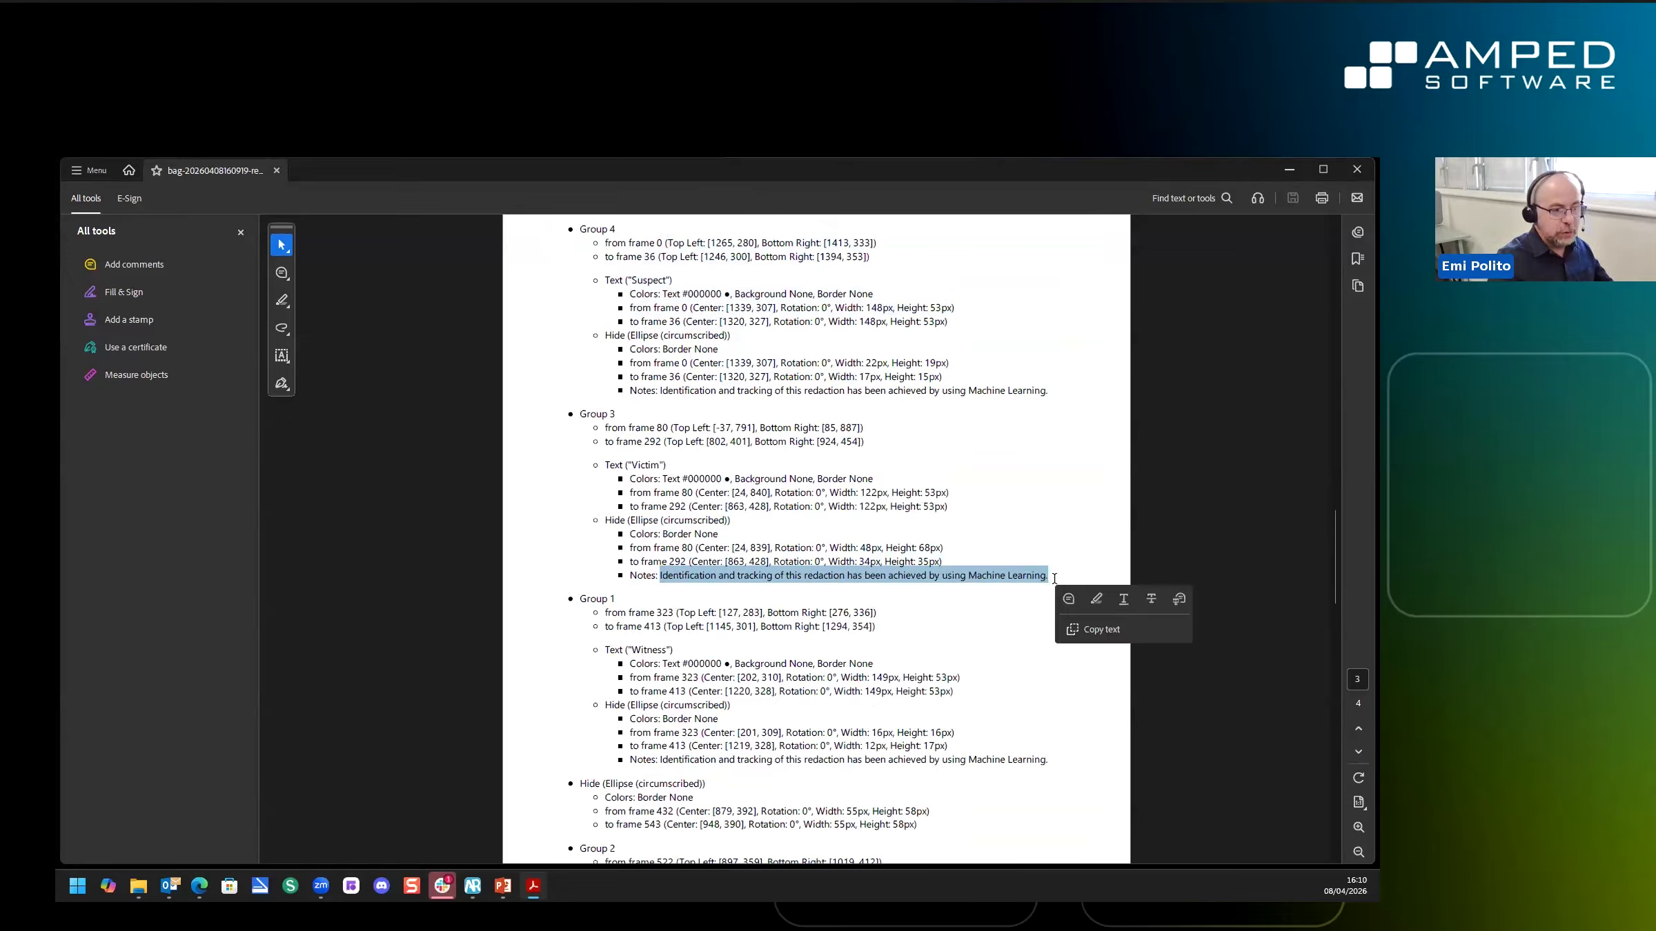
{"action": "key", "text": "ctrl"}
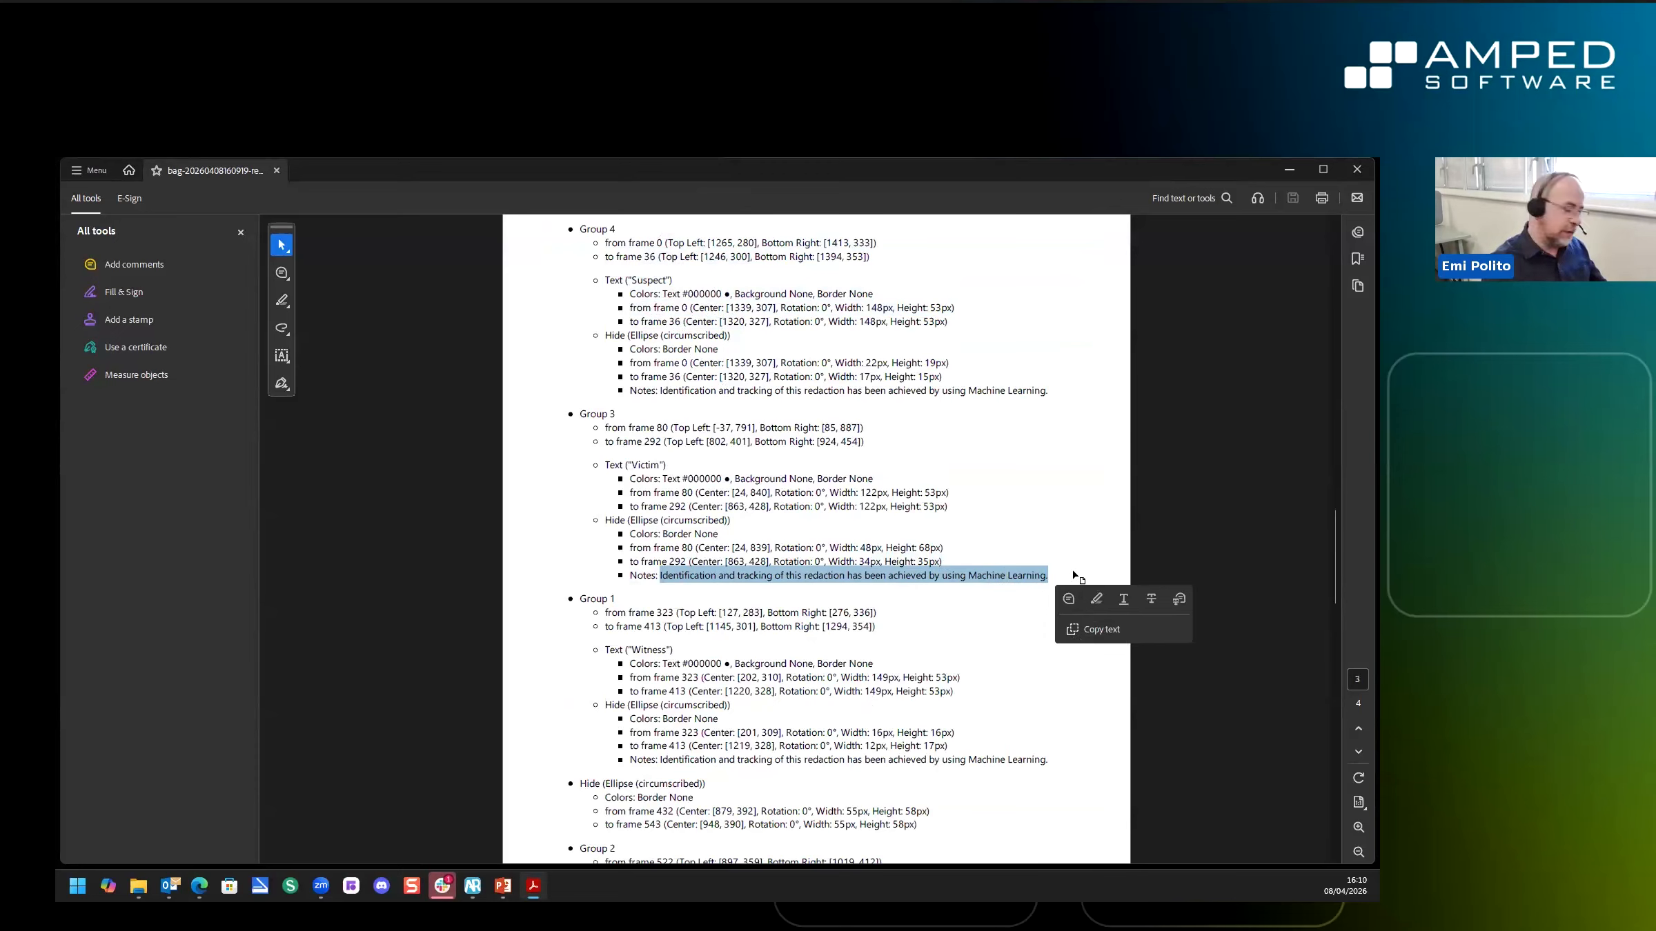
{"action": "key", "text": "ctrl"}
{"action": "key", "text": "ctrl"}
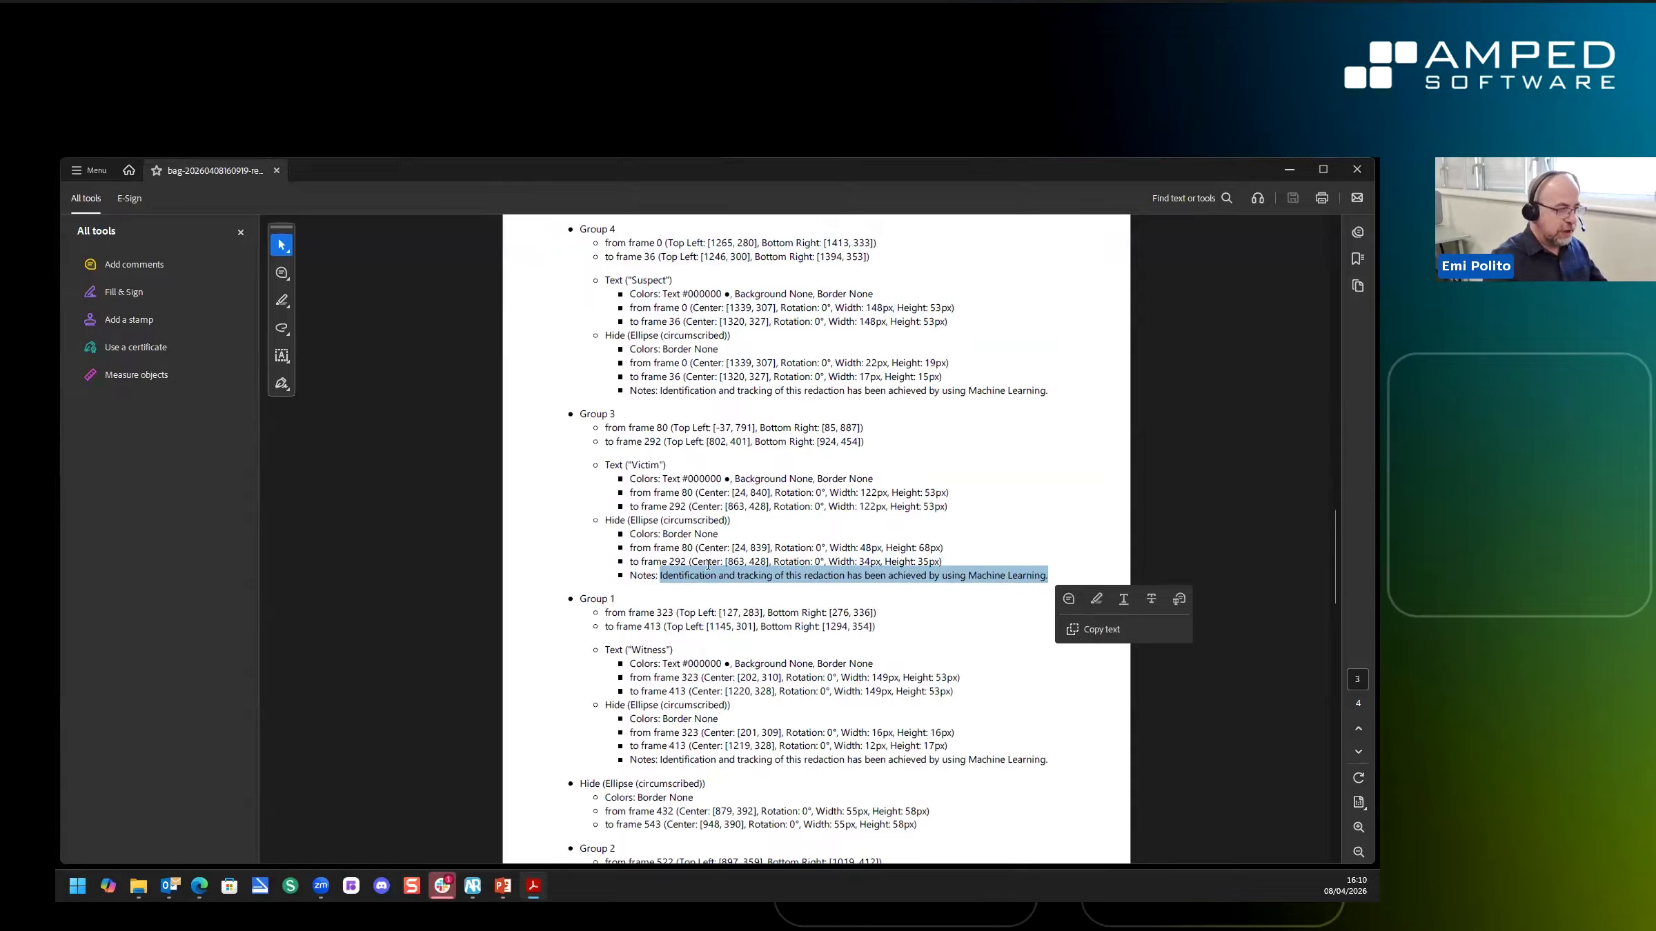
{"action": "left_click_drag", "start_coordinate": [660, 575], "coordinate": [1048, 581]}
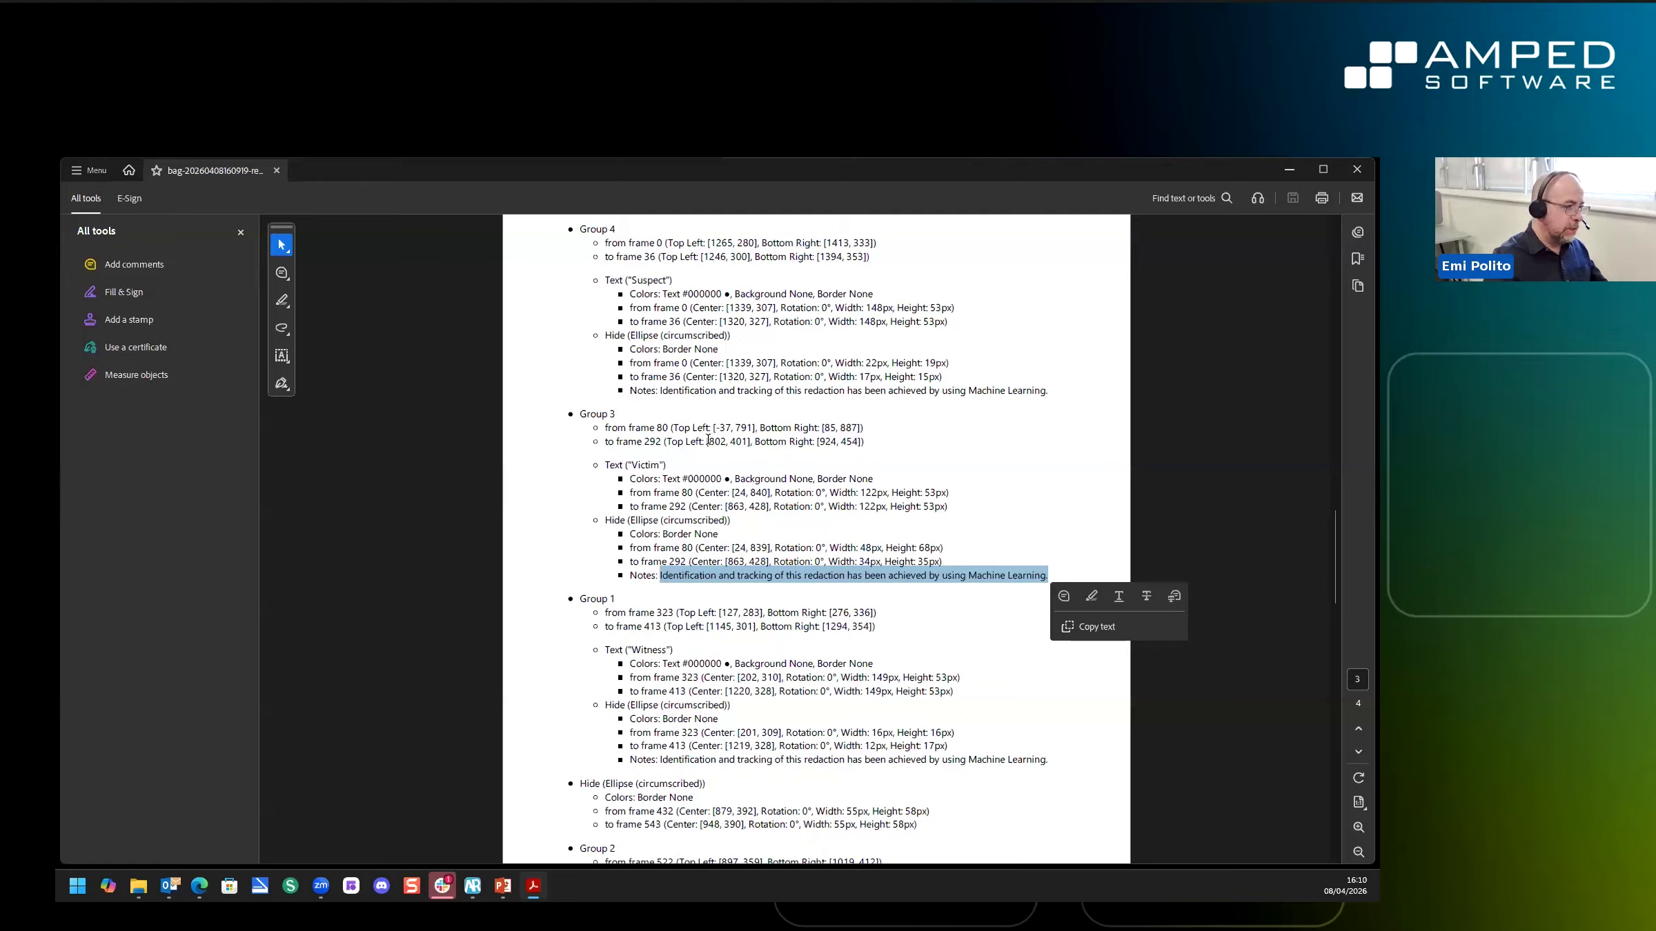
Set the PDF report aside and load License Plate Detection Test.webm from the Speed Up Your Video Redactions folder into Amped Replay
{"action": "left_click_drag", "start_coordinate": [661, 428], "coordinate": [684, 442]}
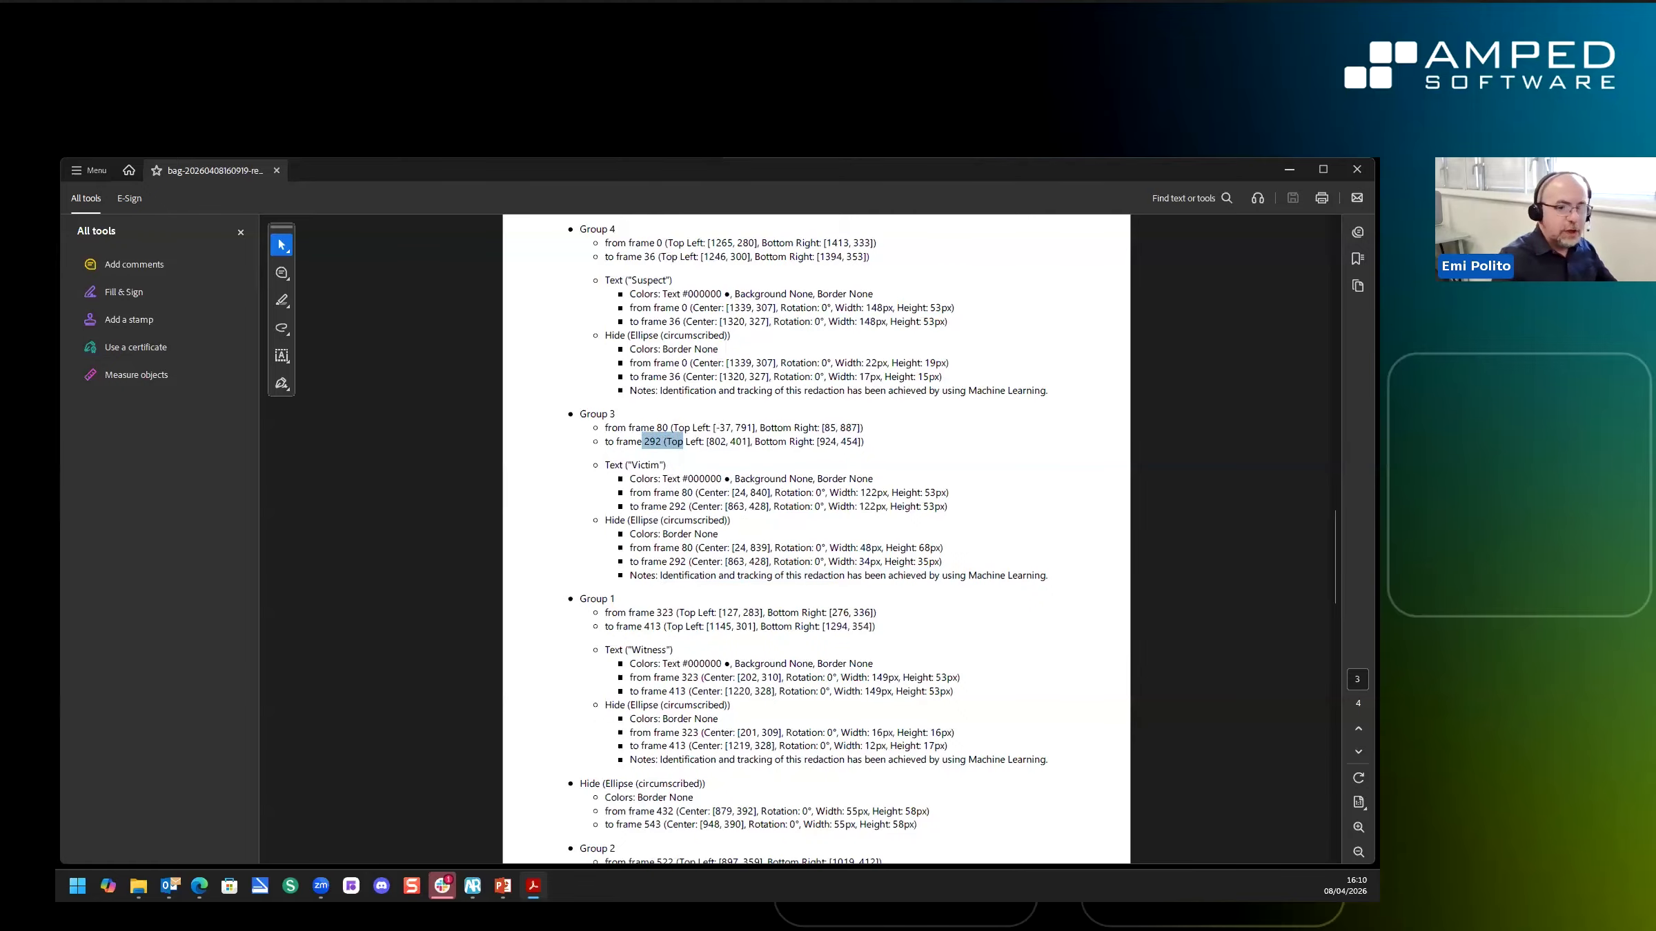
{"action": "left_click", "coordinate": [1284, 171]}
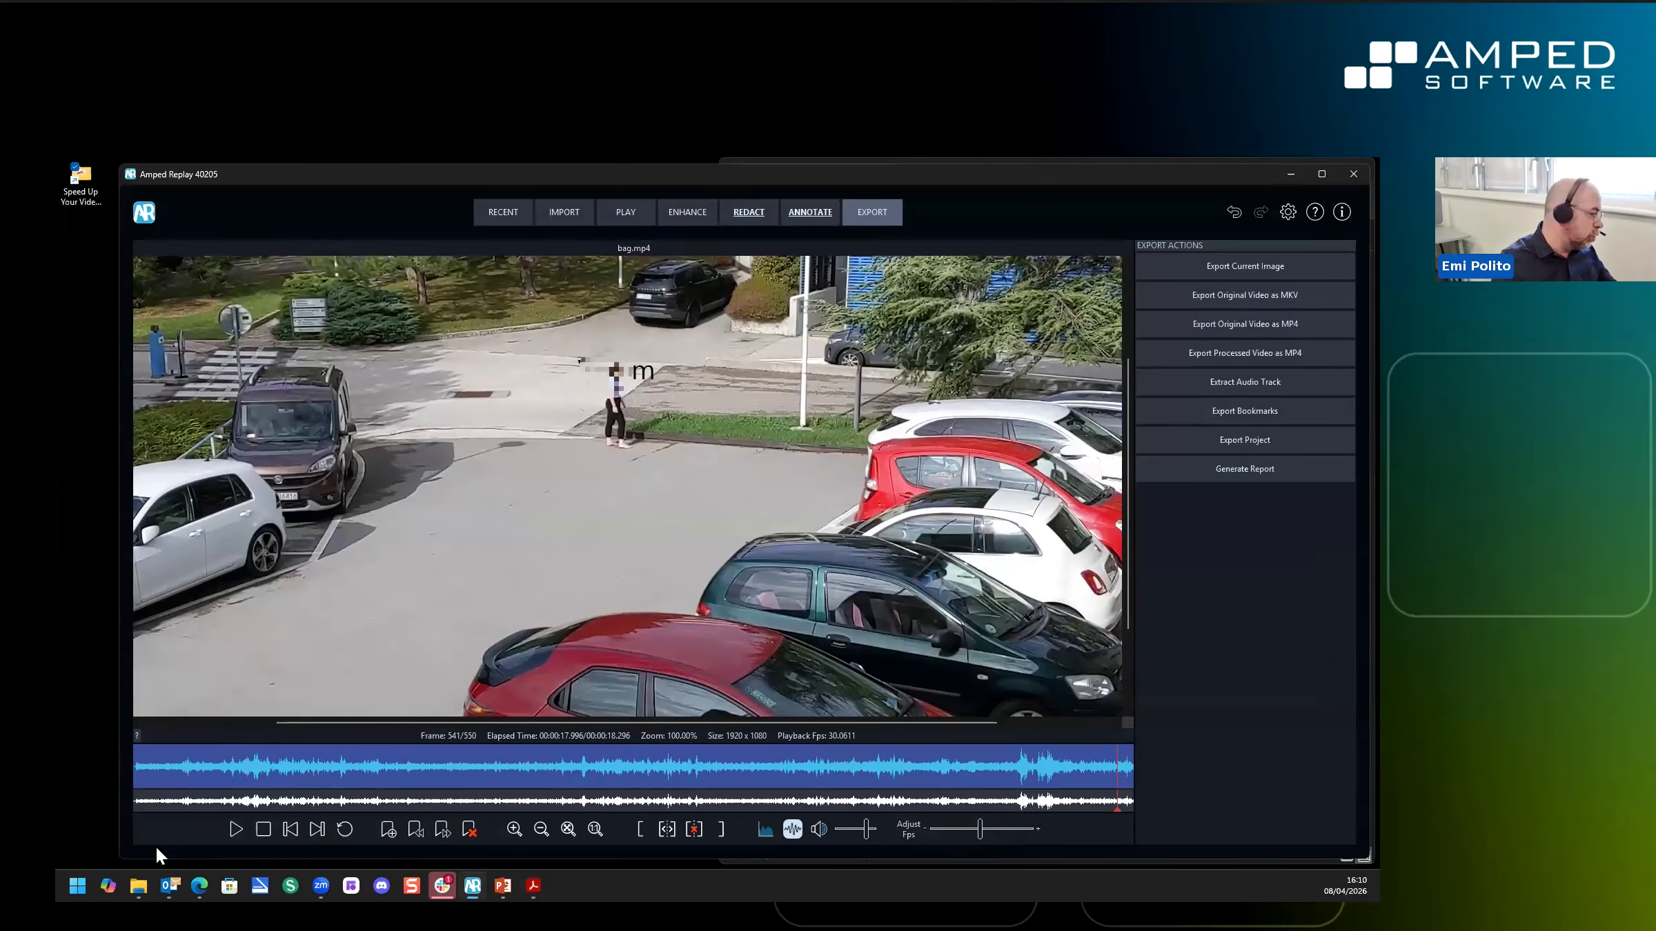
{"action": "left_click", "coordinate": [138, 886]}
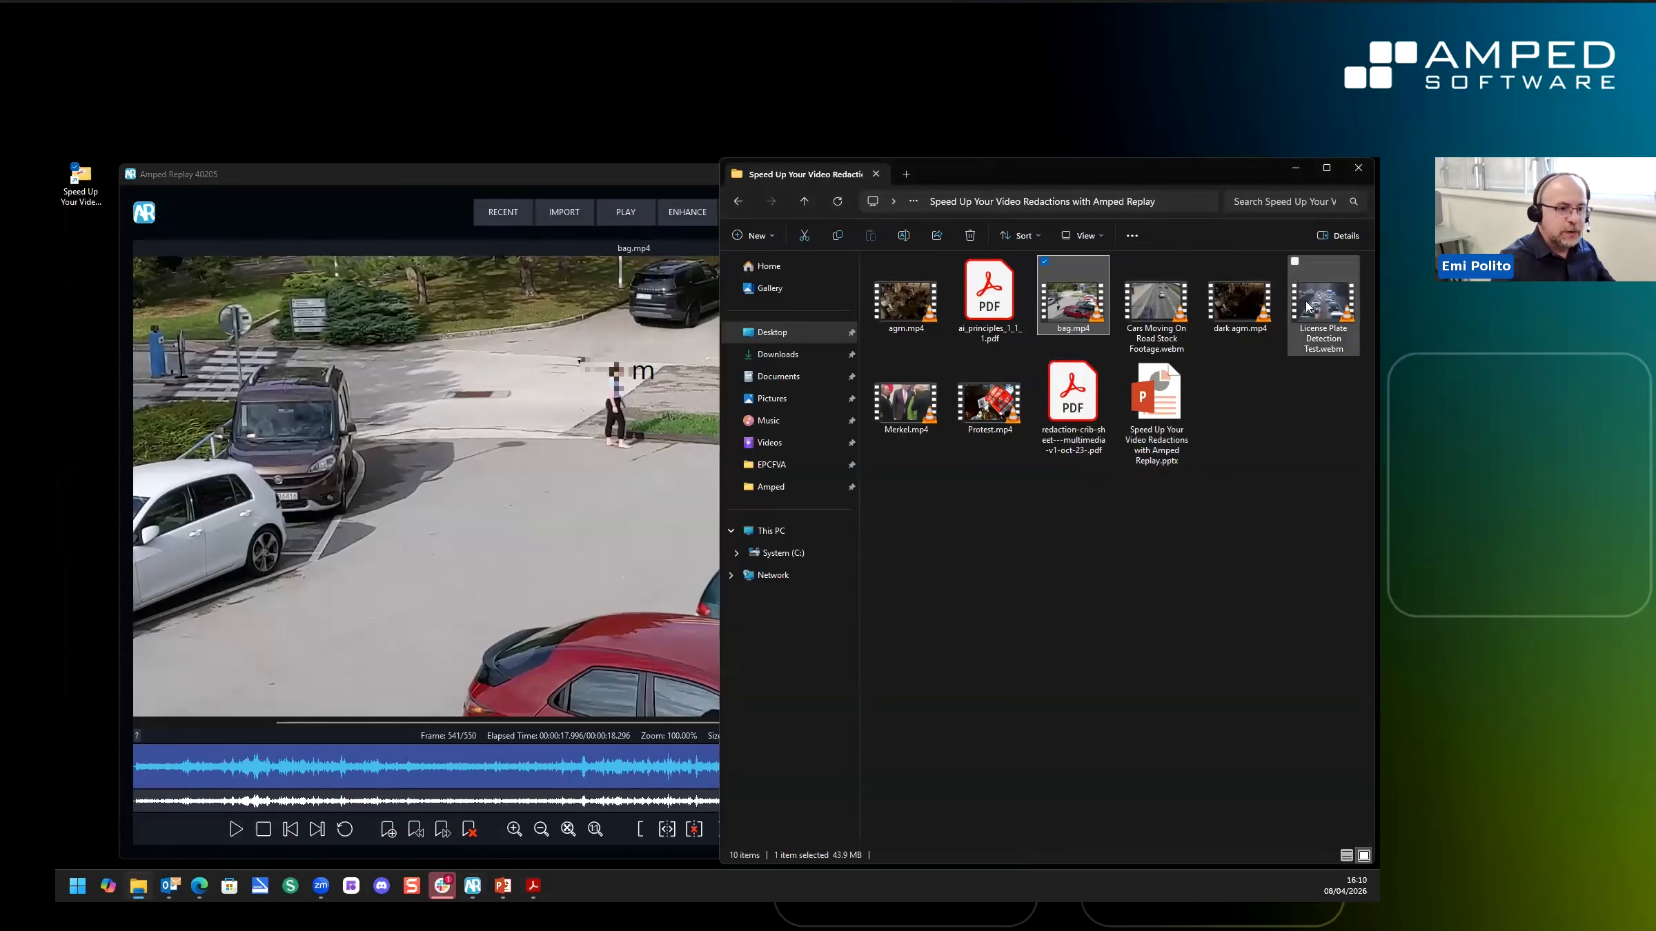
{"action": "left_click_drag", "start_coordinate": [1283, 325], "coordinate": [579, 578]}
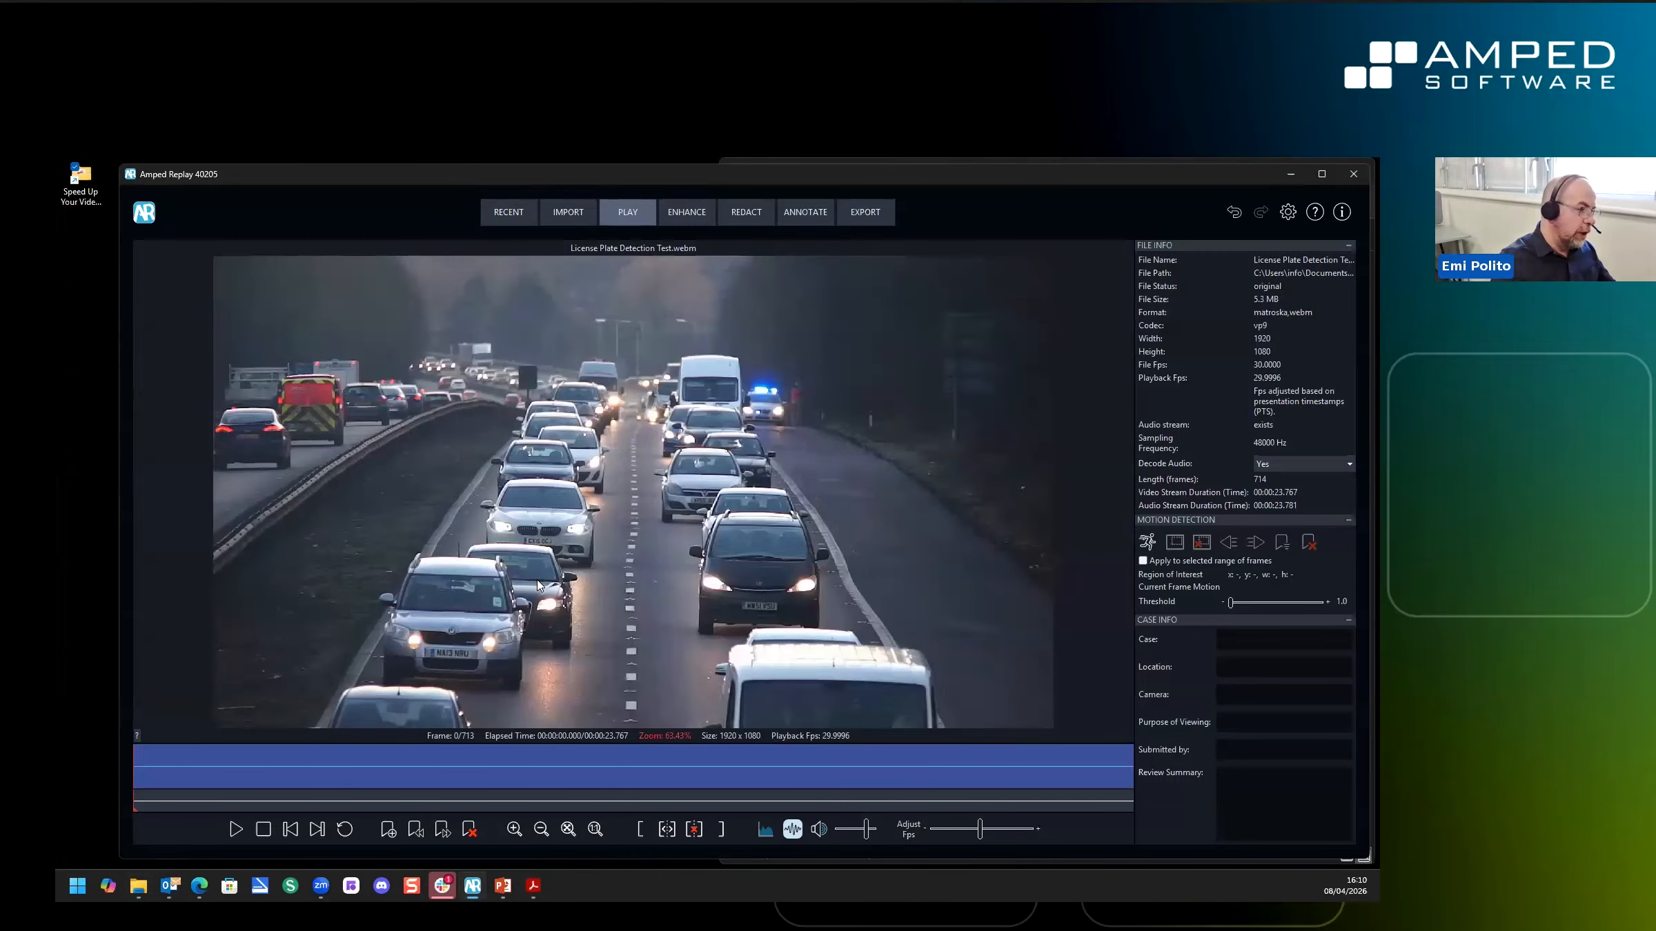
Examine the legibility of the dark Toyota's license plate at frame 0 at different magnifications
{"action": "key", "text": "ctrl"}
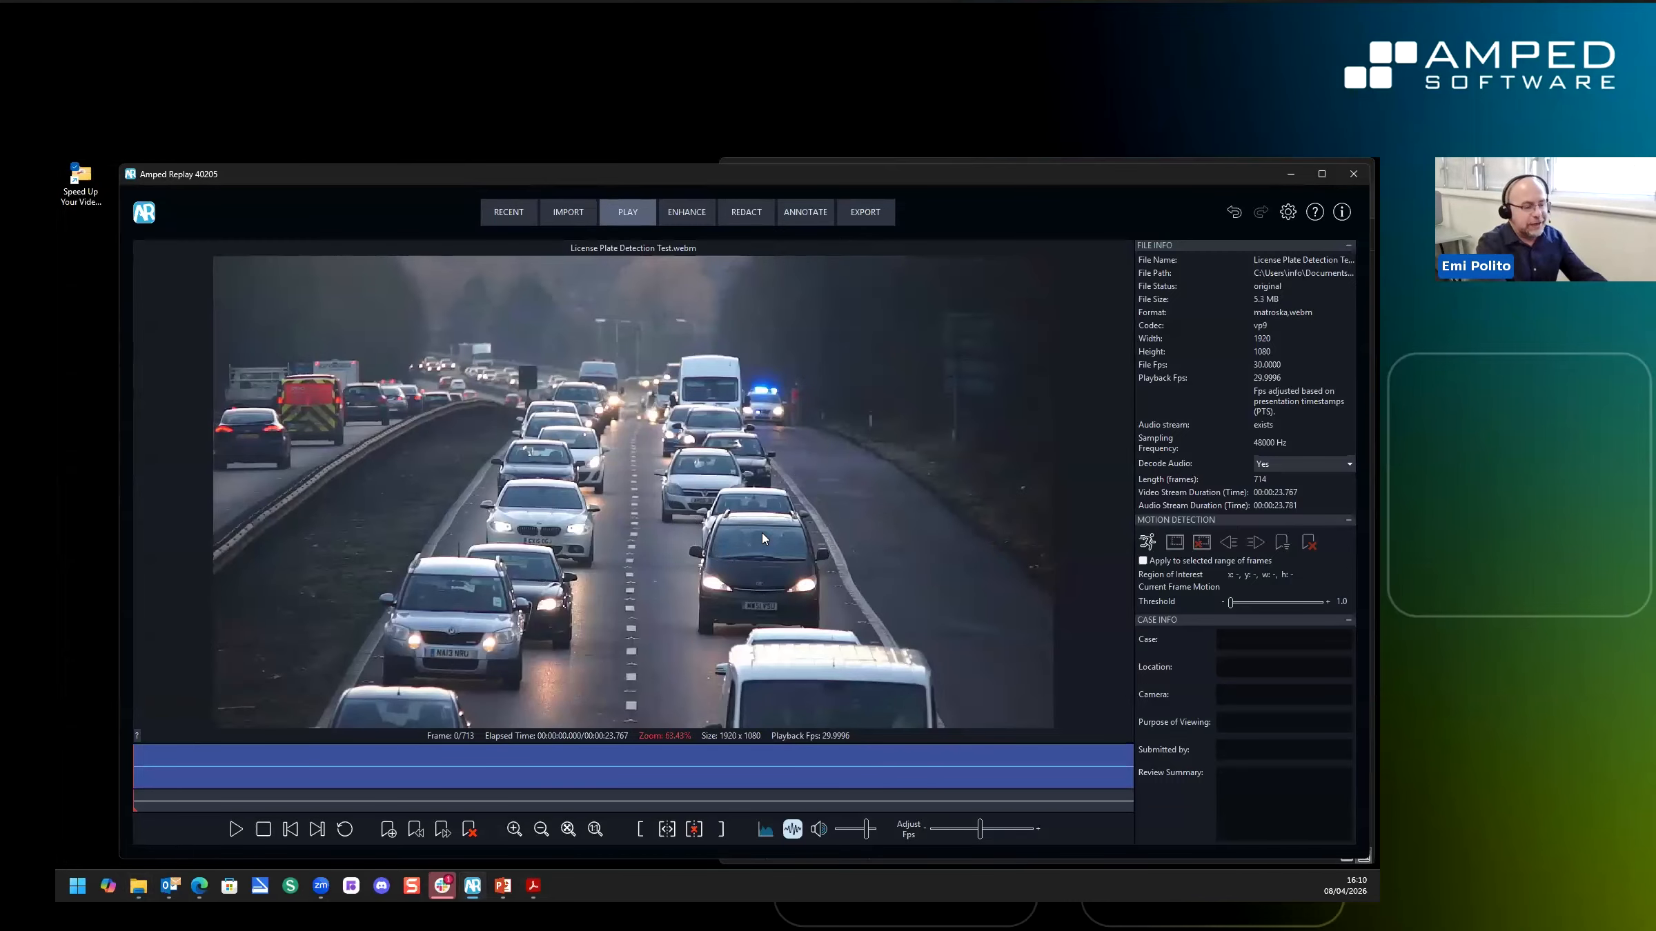
{"action": "key", "text": "ctrl"}
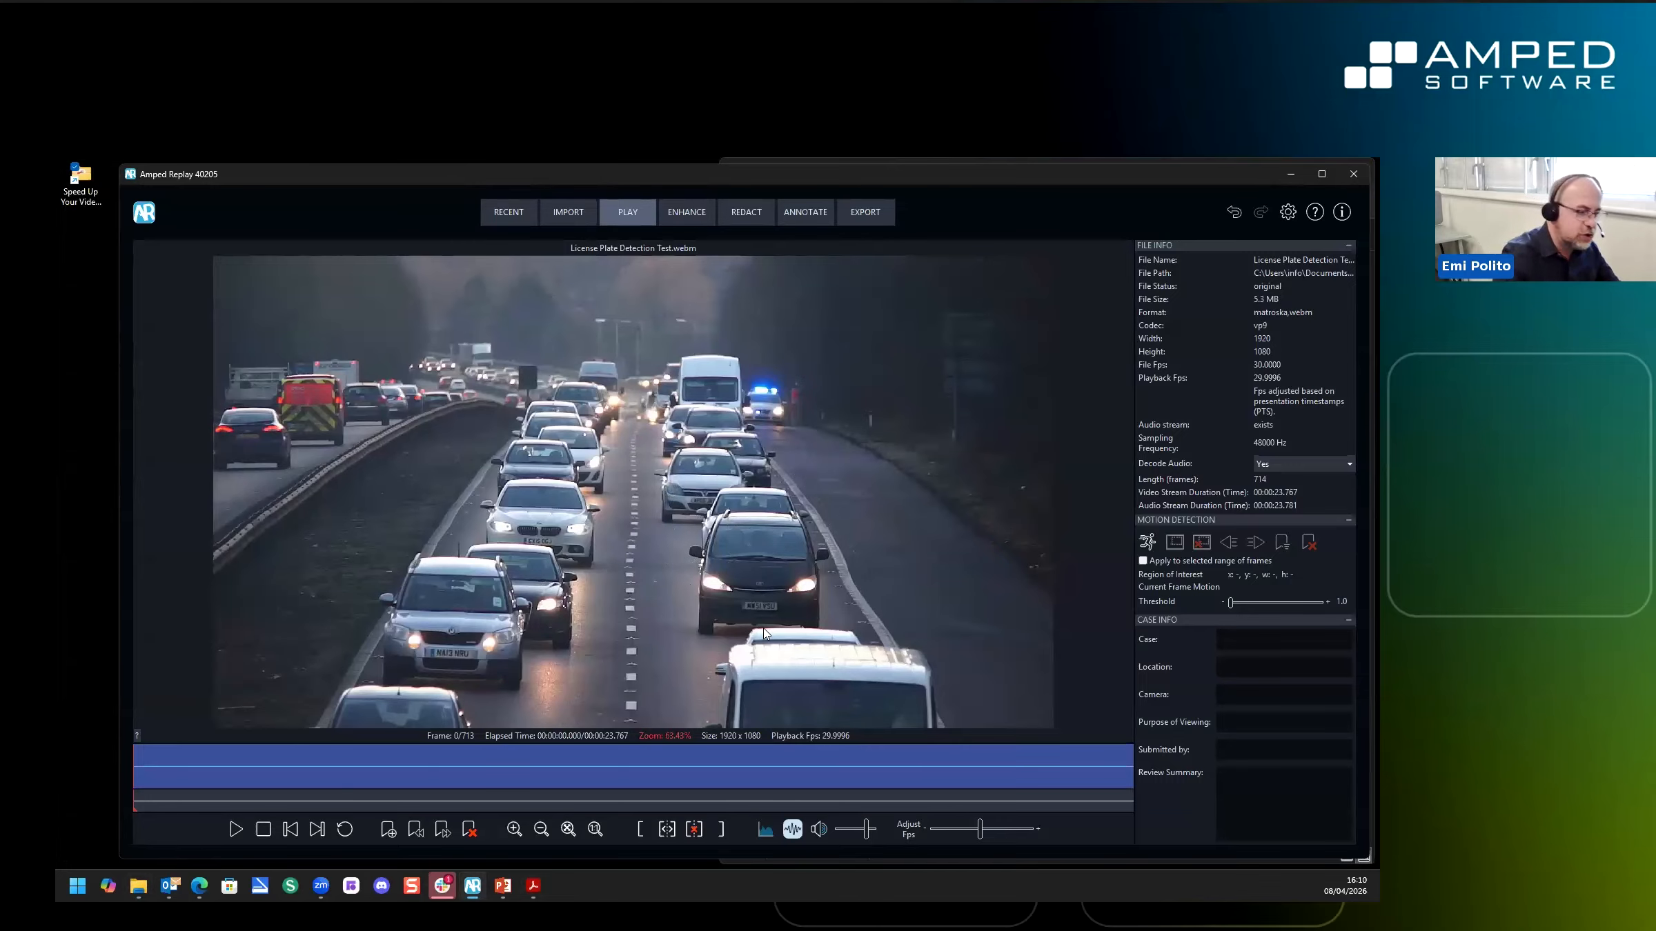
{"action": "scroll", "coordinate": [765, 690], "scroll_direction": "up", "scroll_amount": 3}
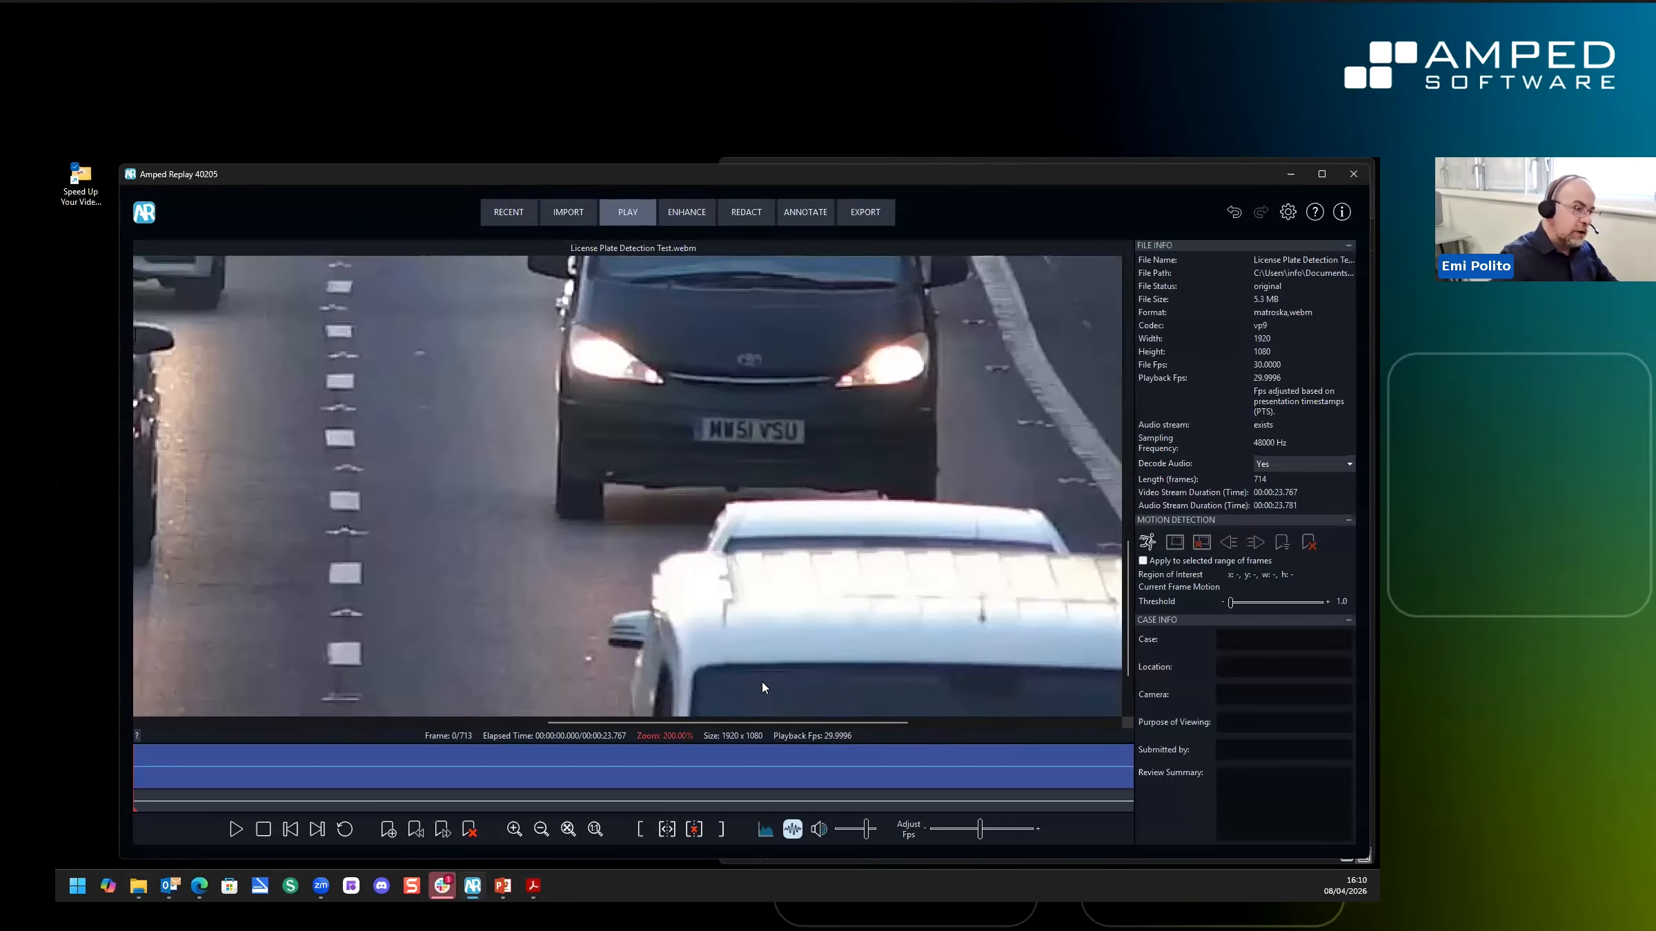
{"action": "scroll", "coordinate": [781, 625], "scroll_direction": "down", "scroll_amount": 2}
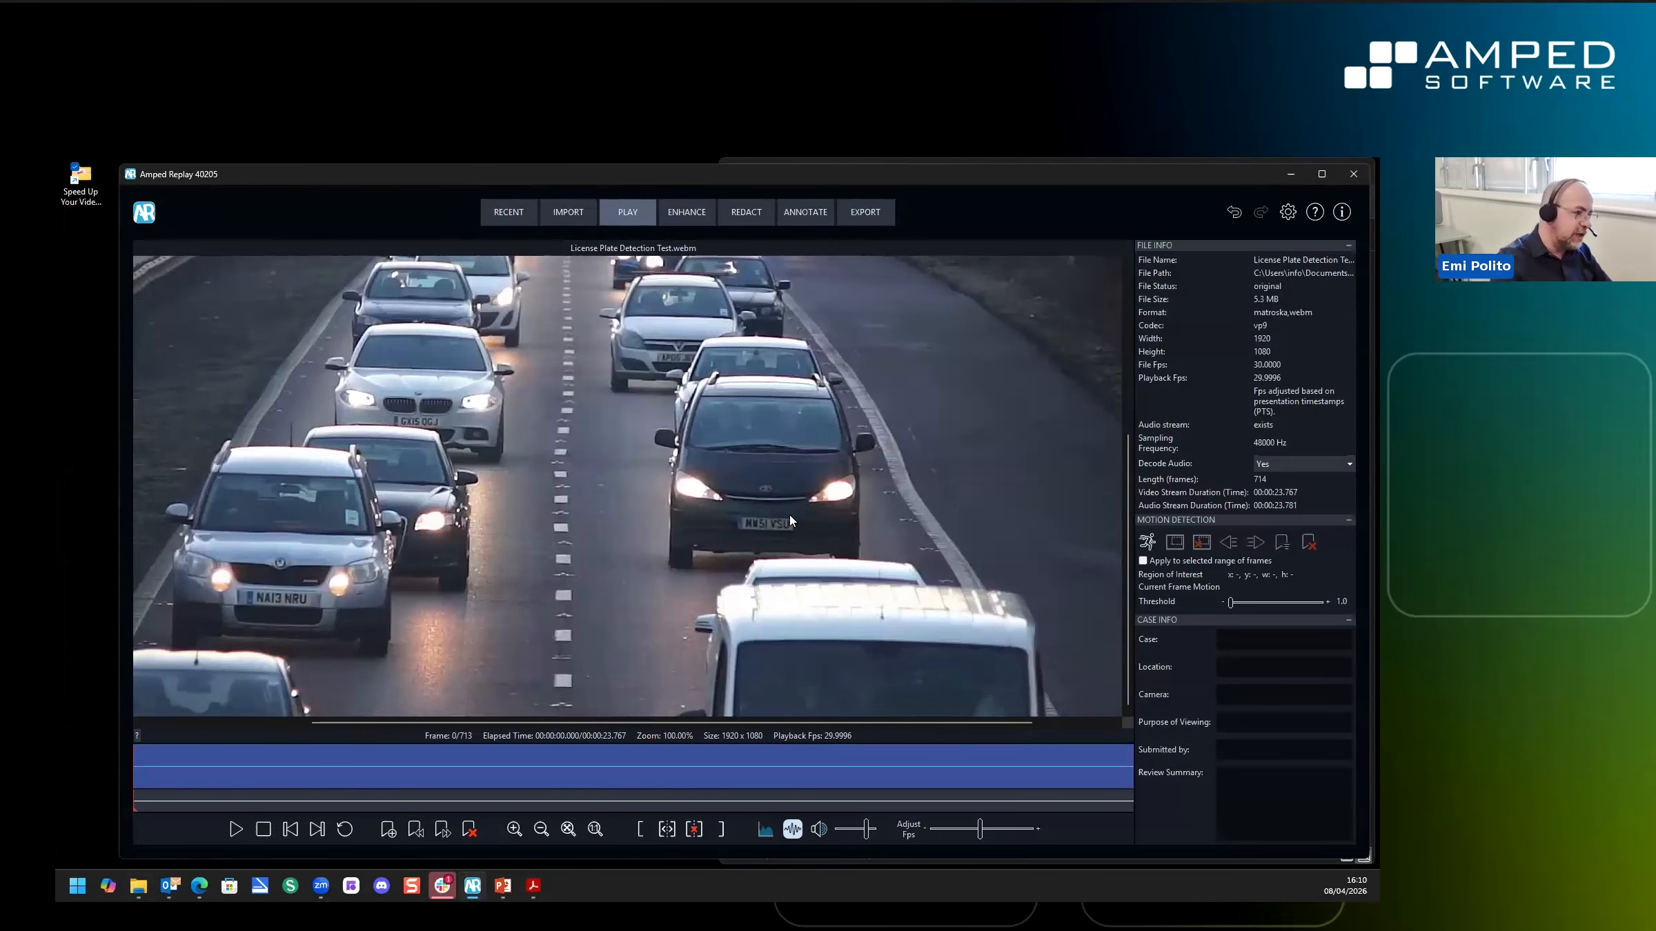
{"action": "scroll", "coordinate": [772, 523], "scroll_direction": "up", "scroll_amount": 2}
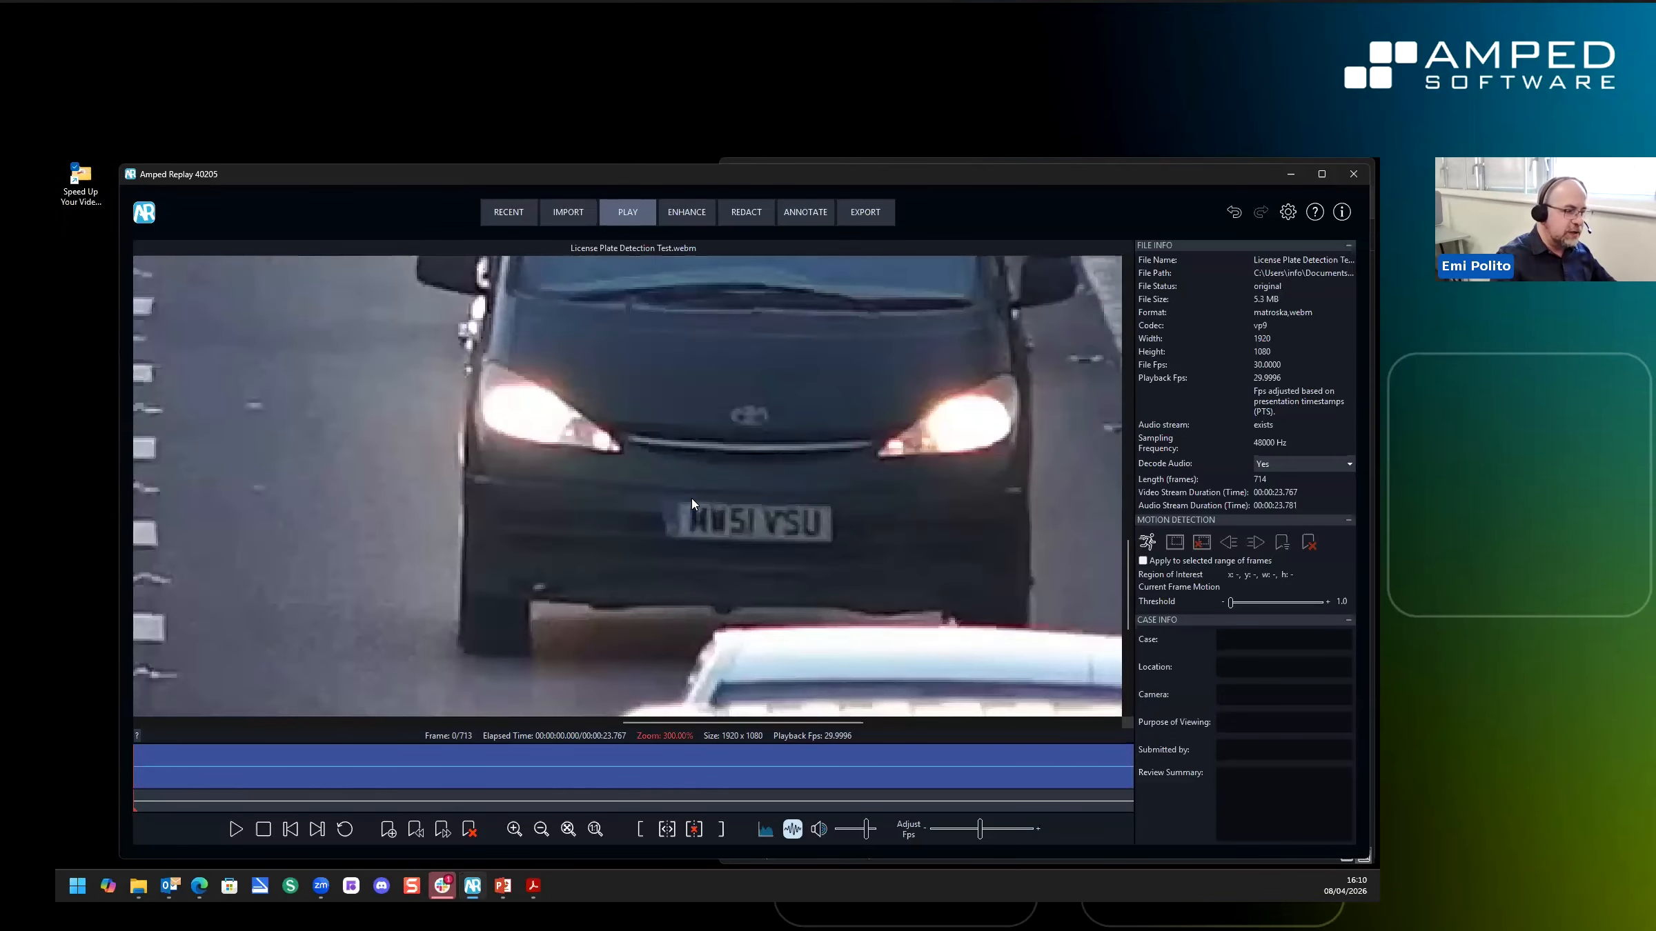
{"action": "key", "text": "ctrl"}
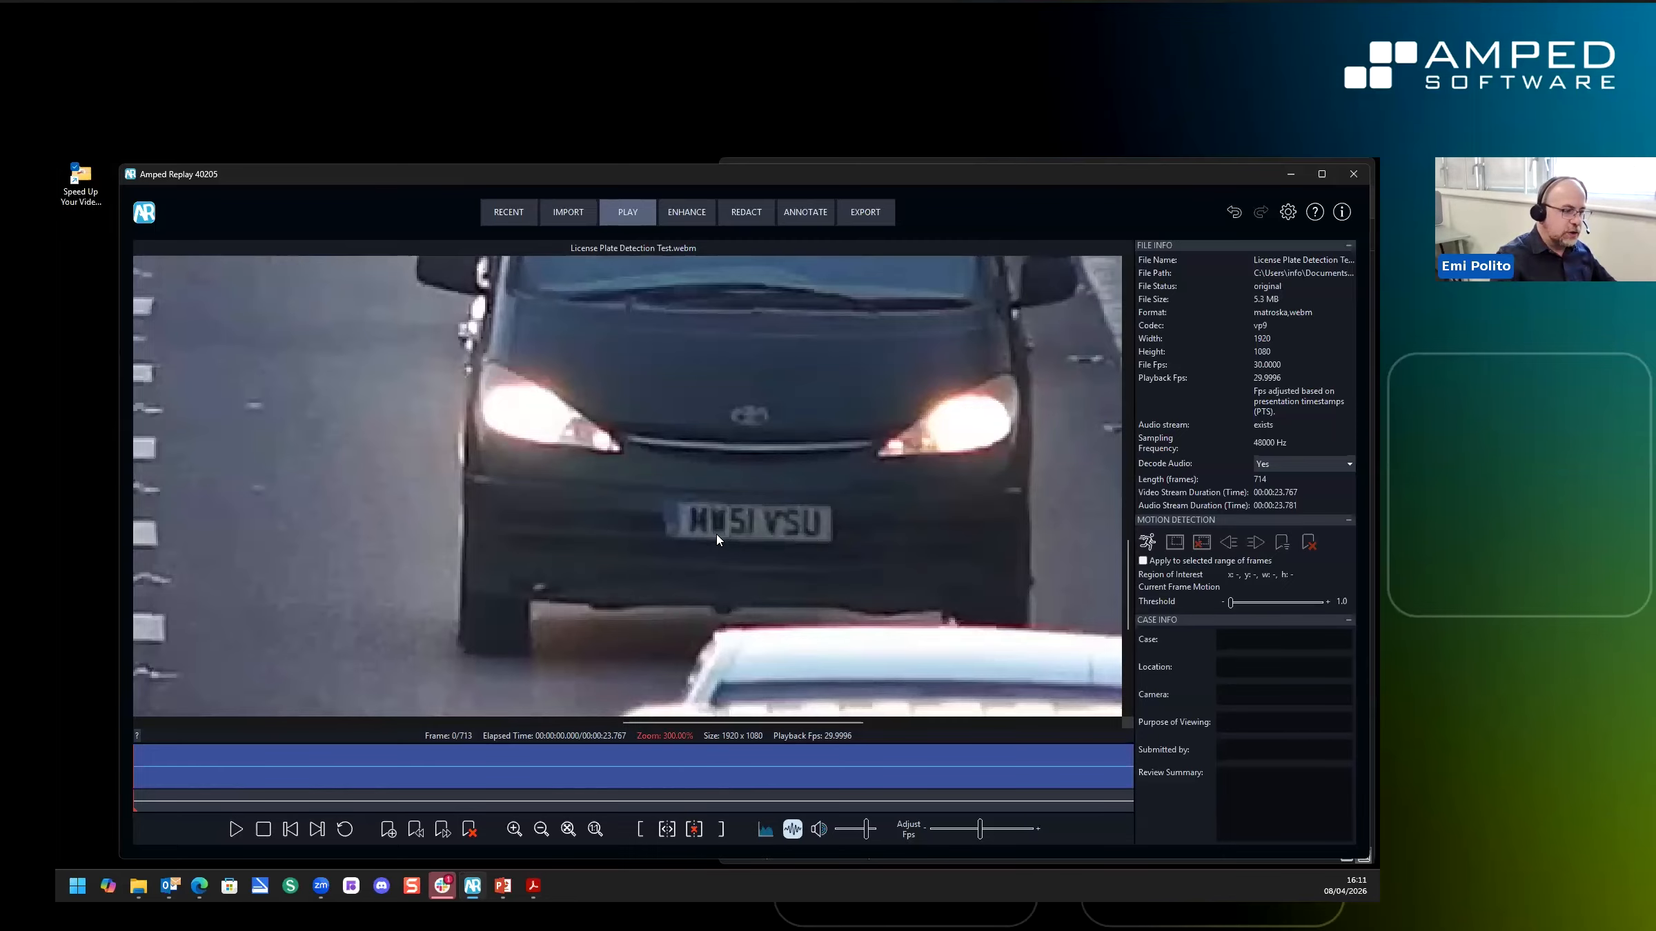
{"action": "key", "text": "ctrl"}
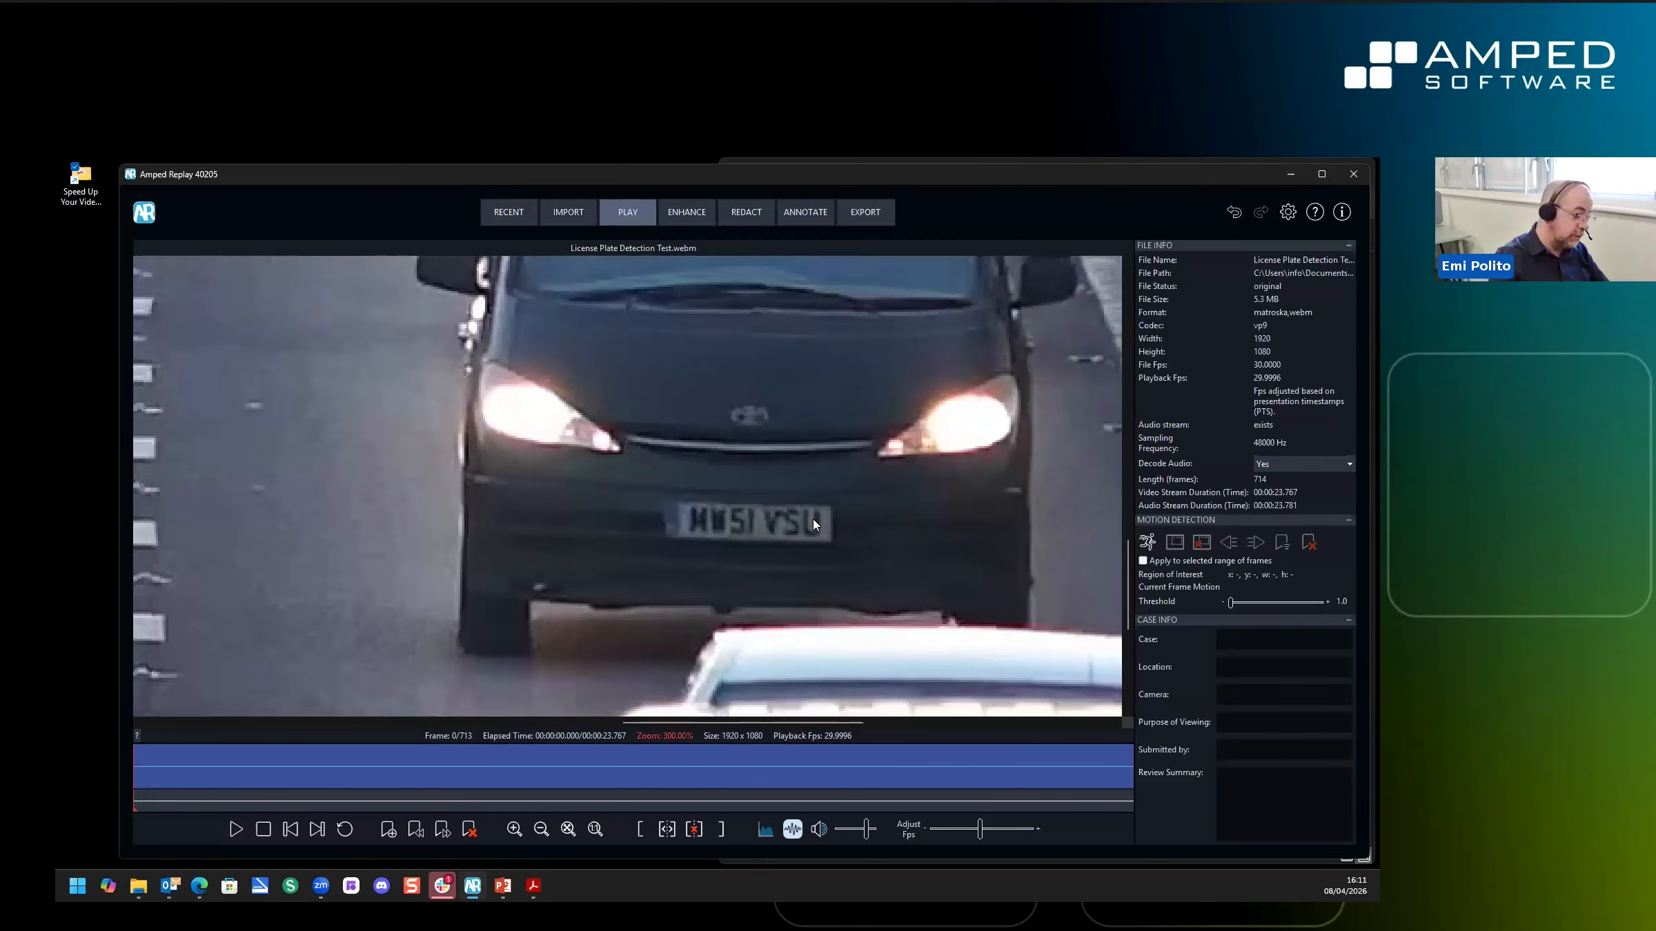
{"action": "scroll", "coordinate": [787, 521], "scroll_direction": "up", "scroll_amount": 4}
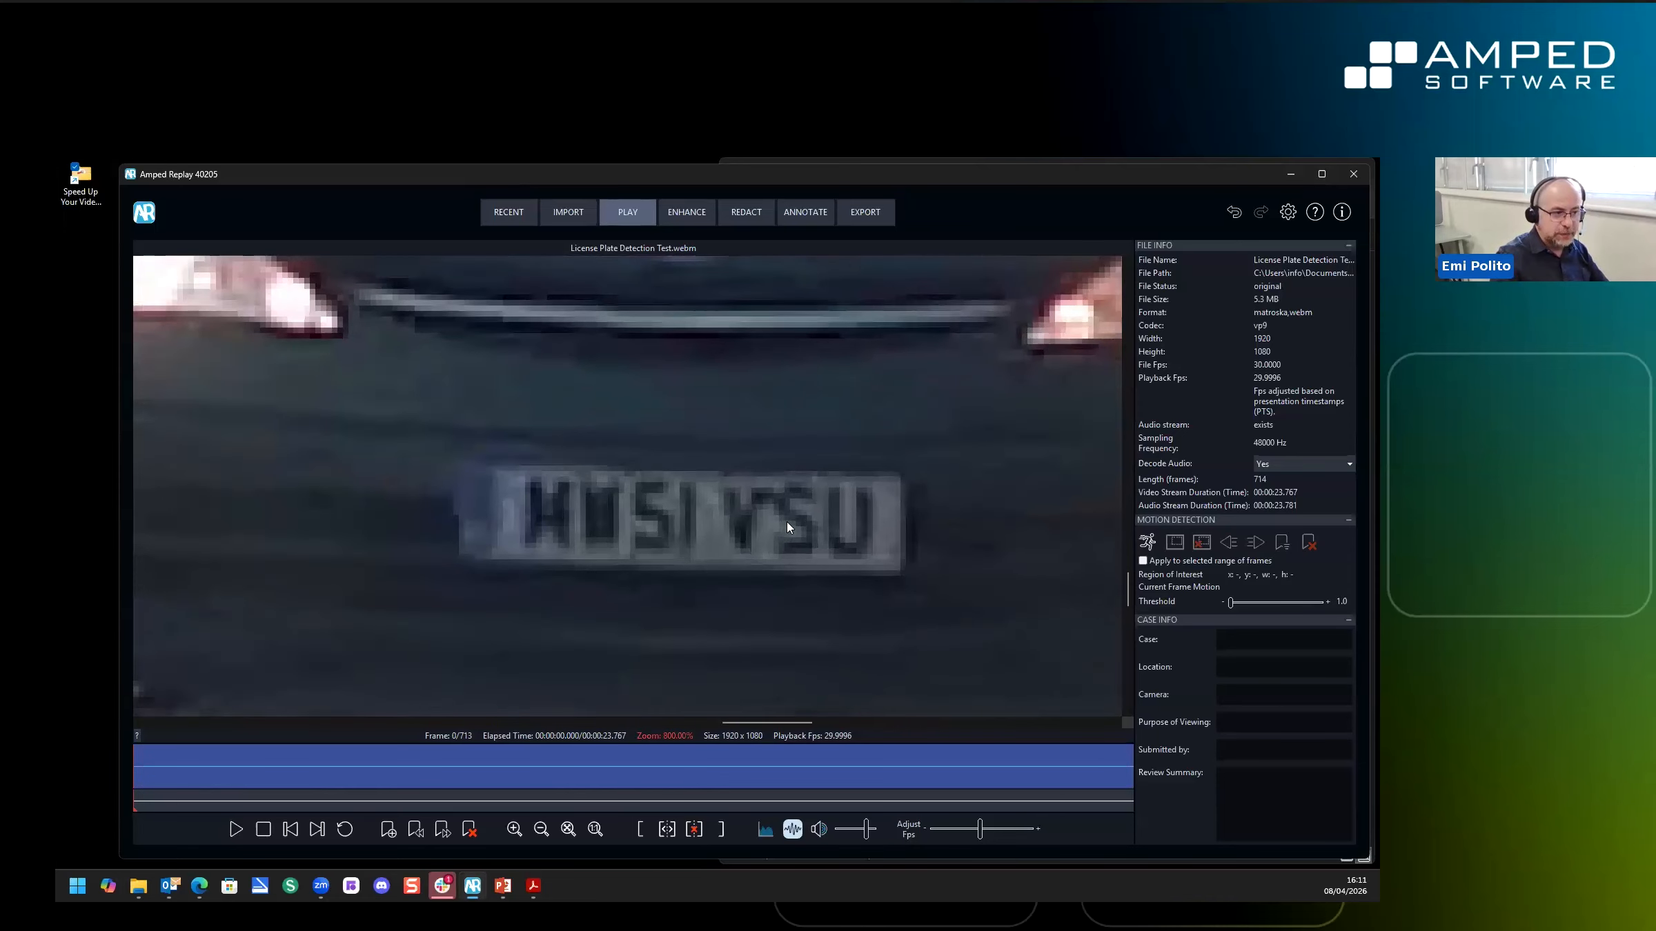
{"action": "scroll", "coordinate": [786, 522], "scroll_direction": "down", "scroll_amount": 8}
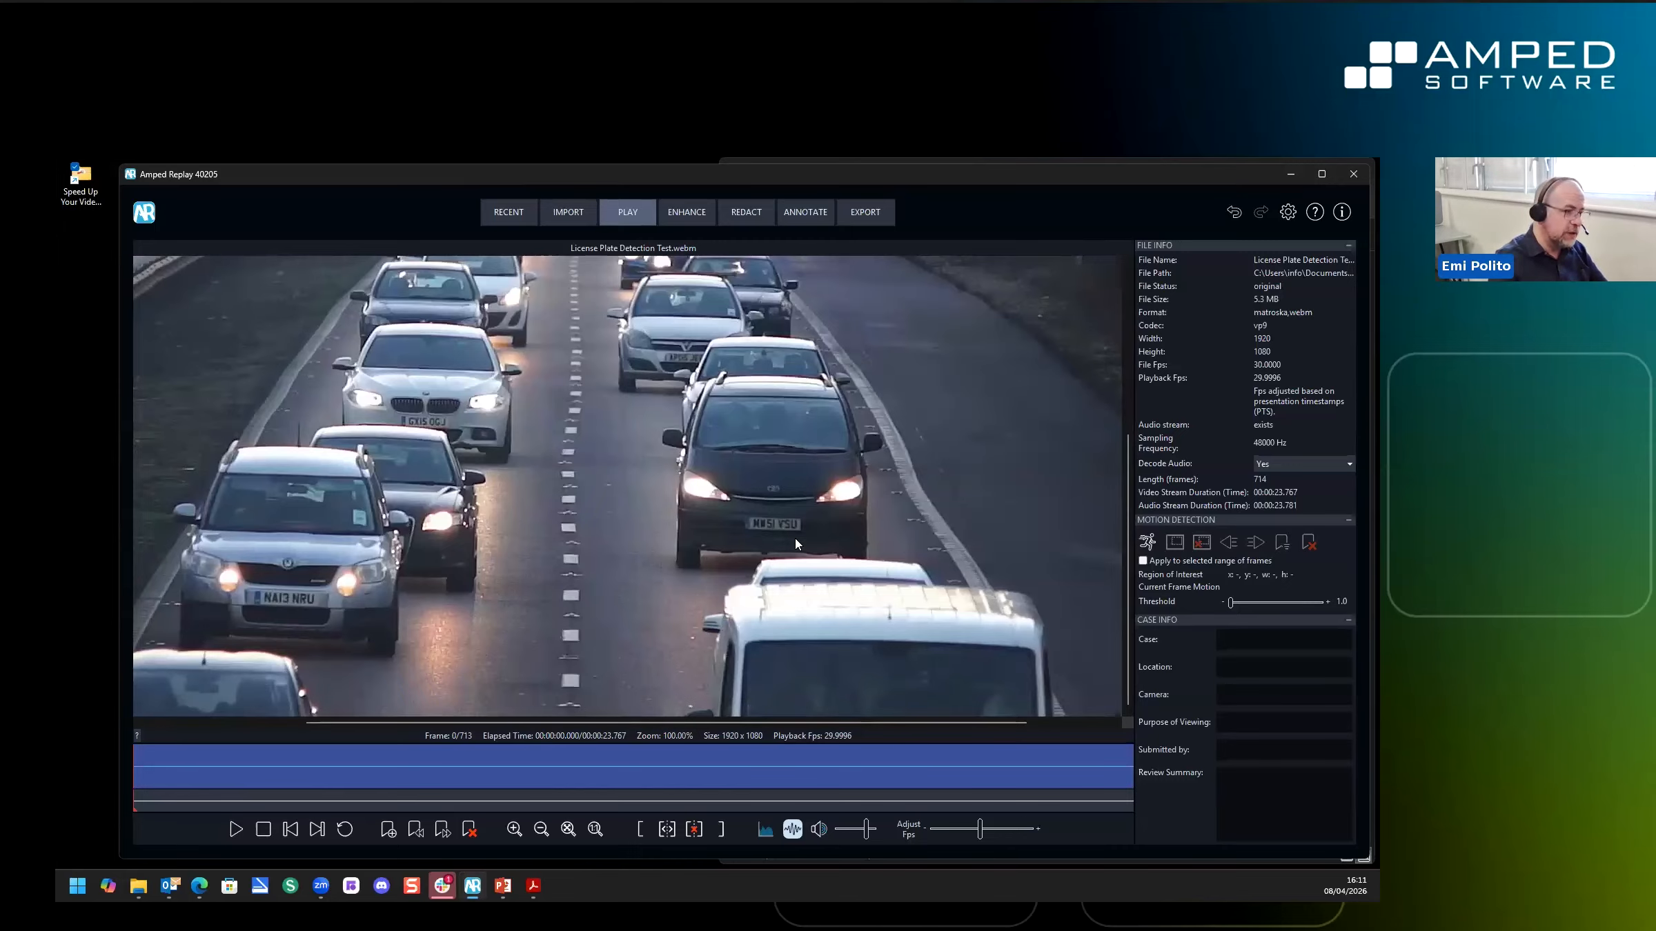
{"action": "scroll", "coordinate": [715, 508], "scroll_direction": "up", "scroll_amount": 2}
{"action": "scroll", "coordinate": [742, 500], "scroll_direction": "down", "scroll_amount": 2}
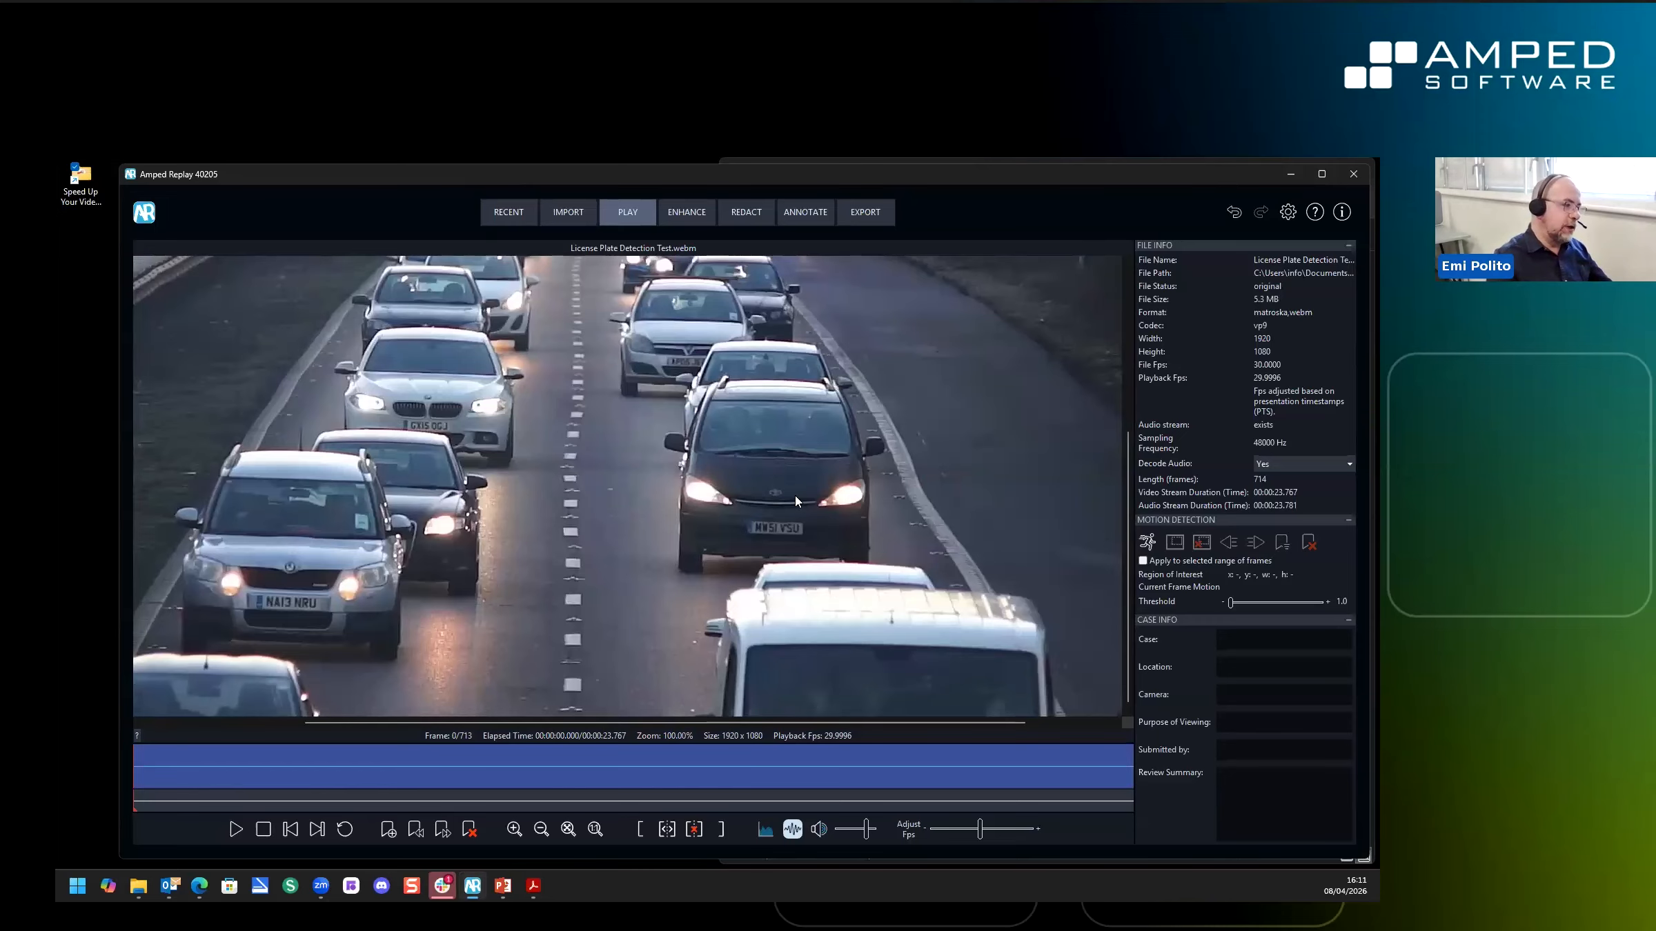
Set assisted redaction to license plates only with labels off, and start a run, cancelling it partway
{"action": "left_click", "coordinate": [755, 212]}
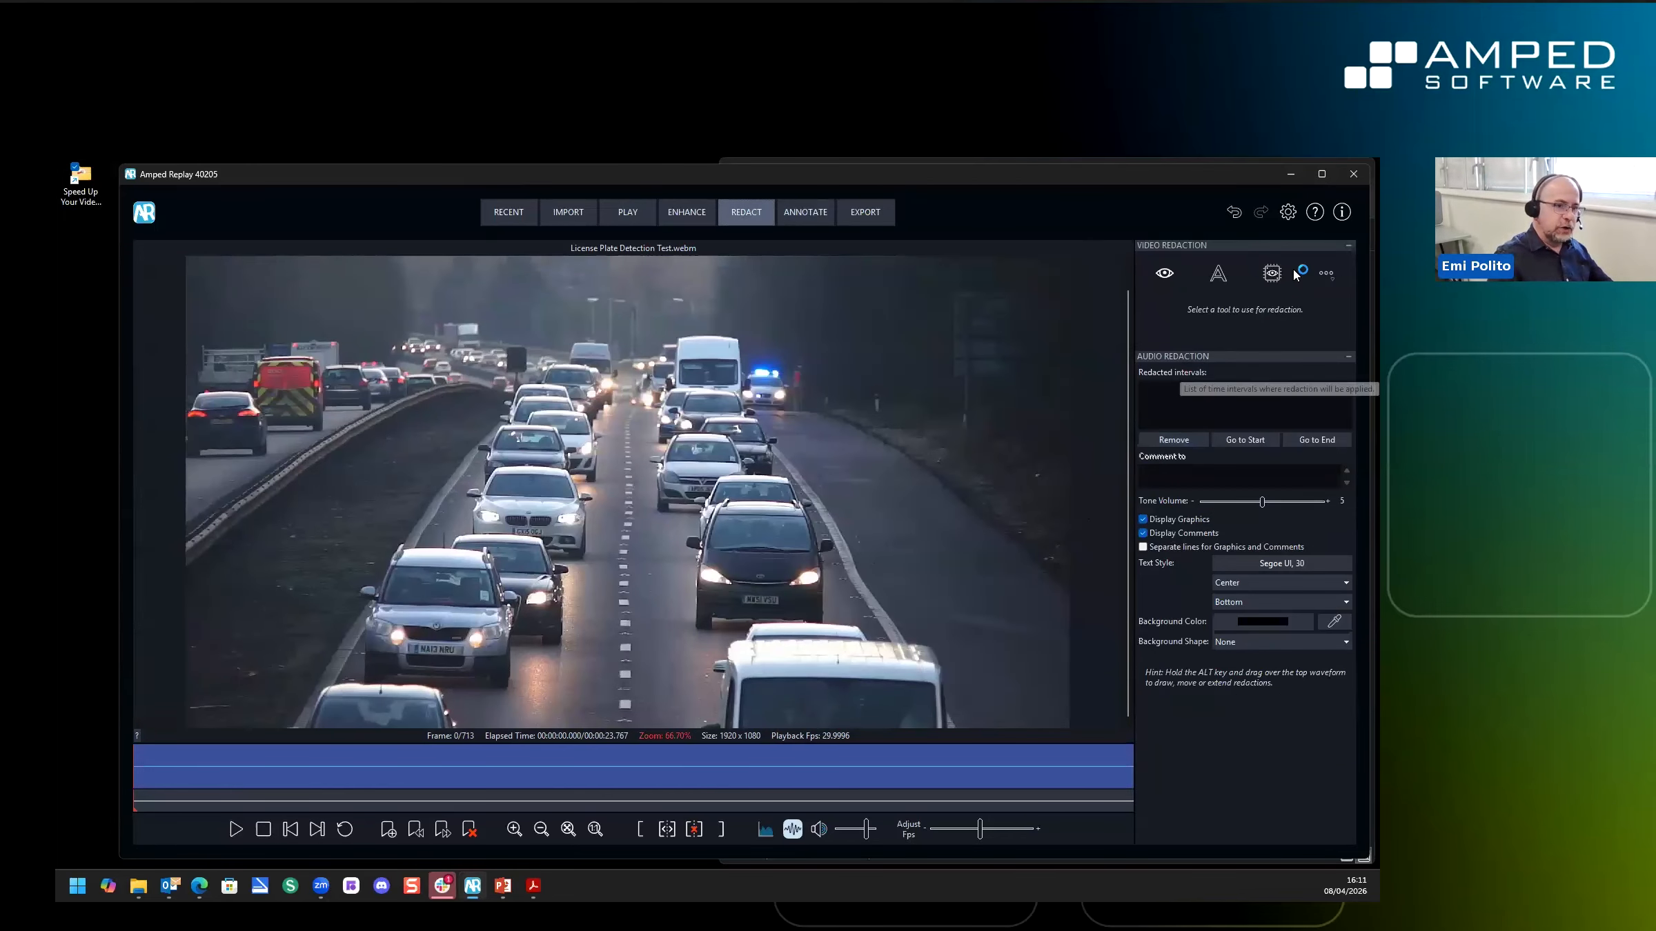
{"action": "left_click", "coordinate": [1279, 271]}
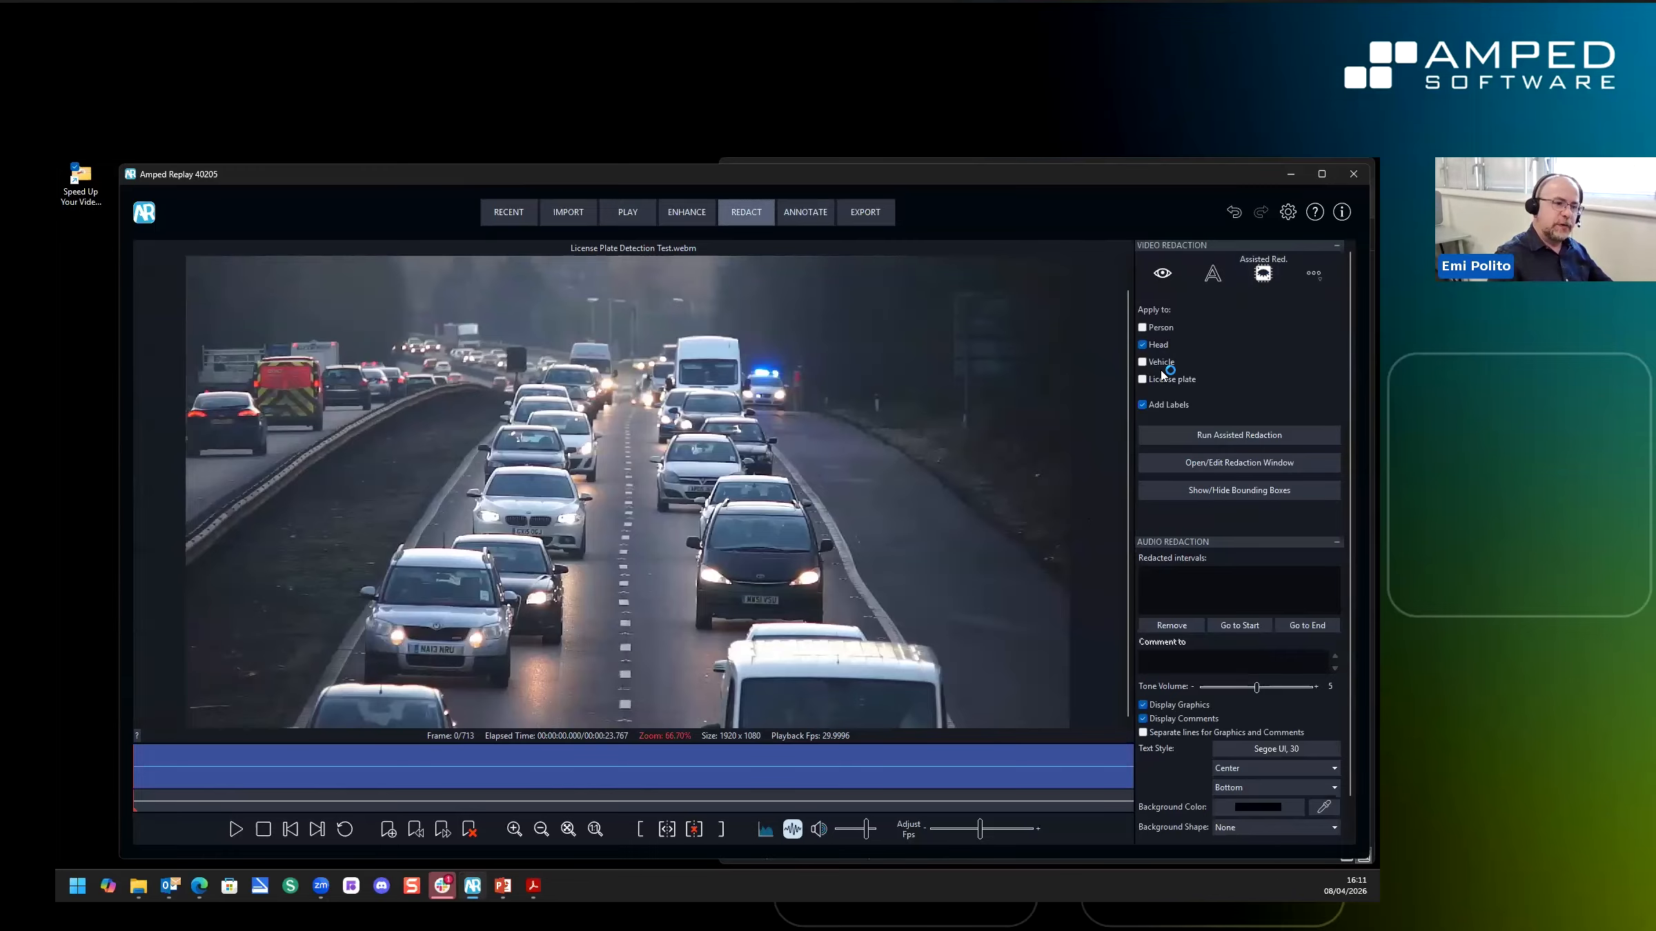
{"action": "left_click", "coordinate": [1143, 345]}
{"action": "left_click", "coordinate": [1144, 379]}
{"action": "left_click", "coordinate": [1142, 406]}
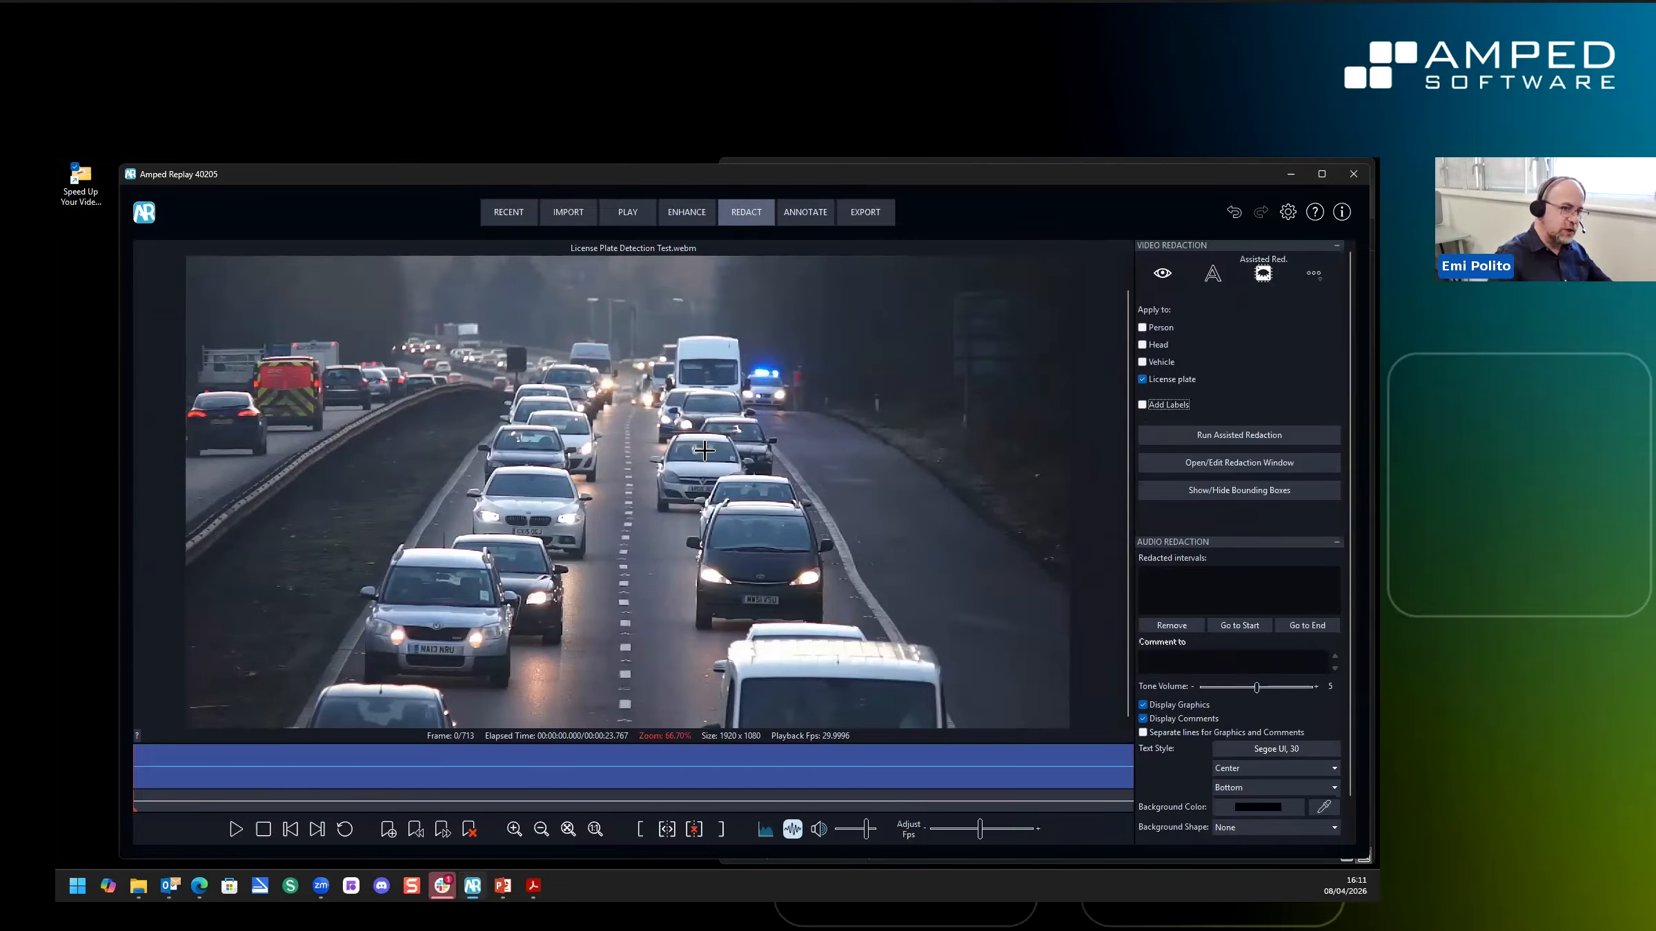
{"action": "left_click", "coordinate": [1237, 438]}
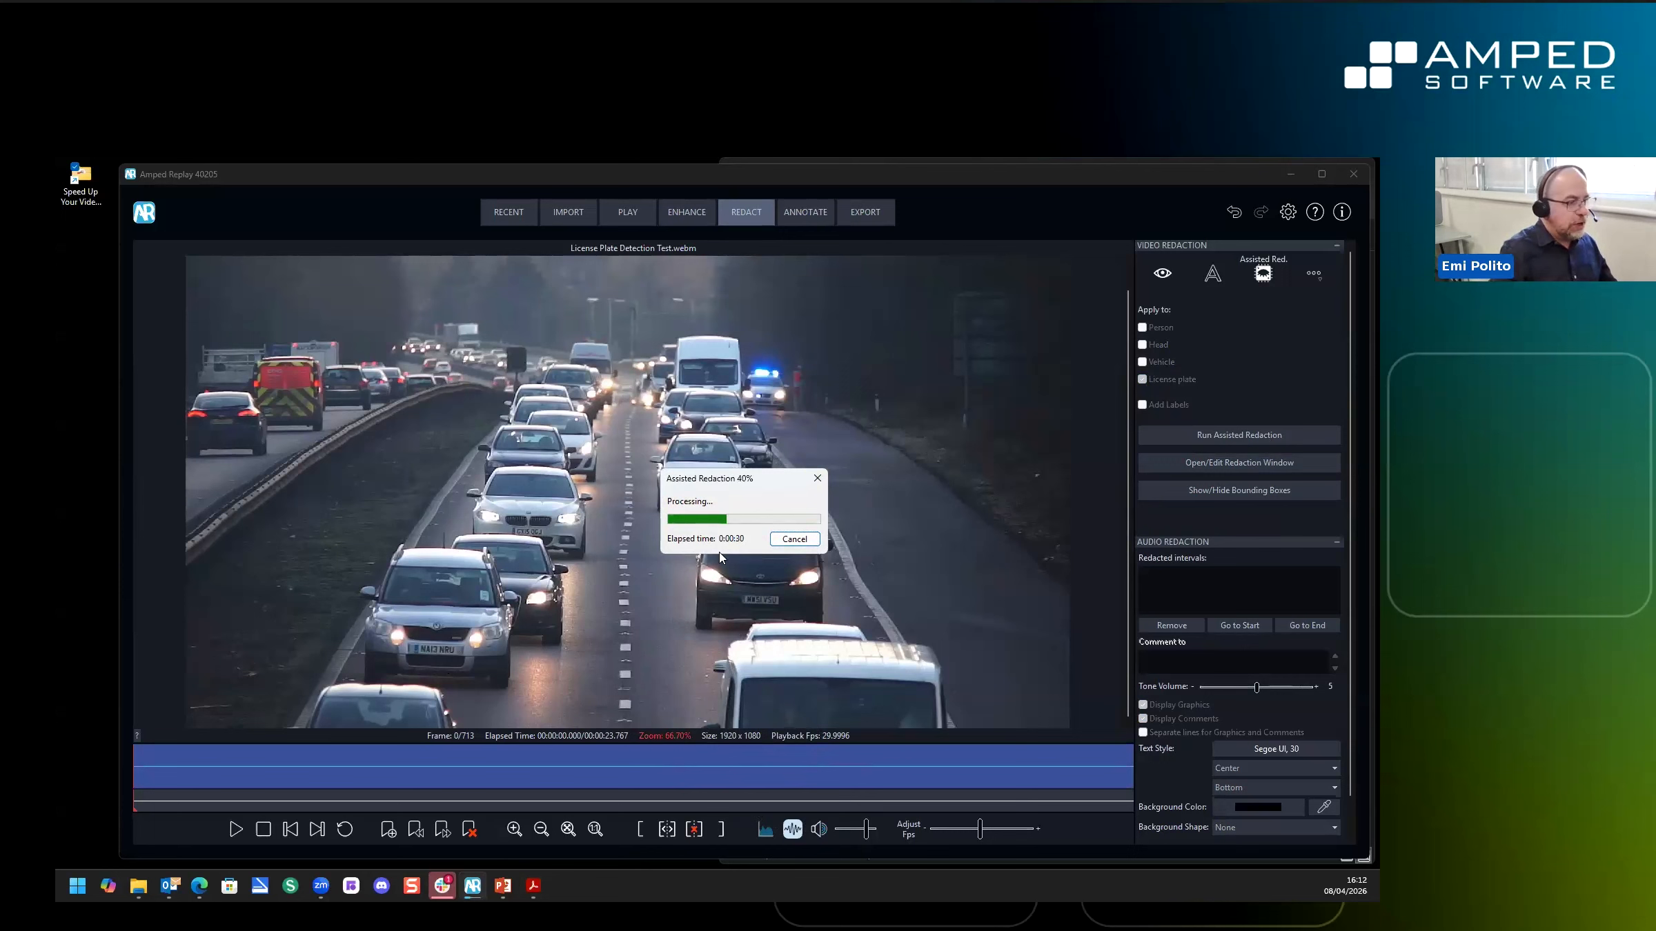
{"action": "left_click", "coordinate": [793, 539]}
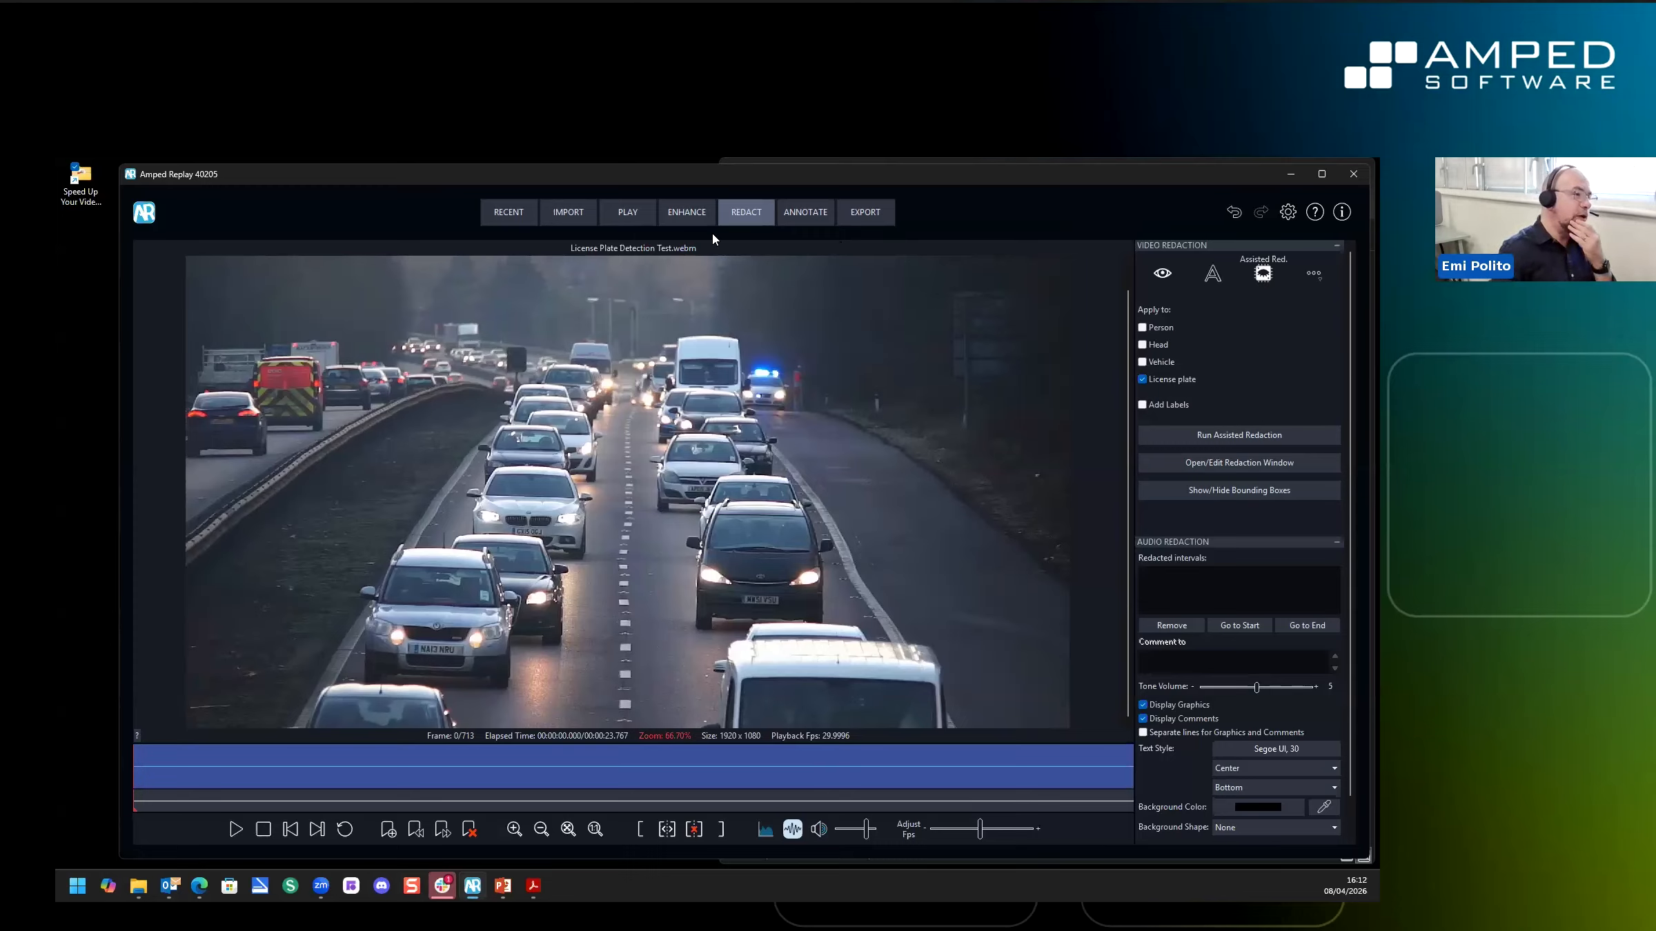
Resize the video to 50% with the aspect ratio kept, and check the dark Toyota's license plate at the reduced resolution
{"action": "left_click", "coordinate": [694, 219]}
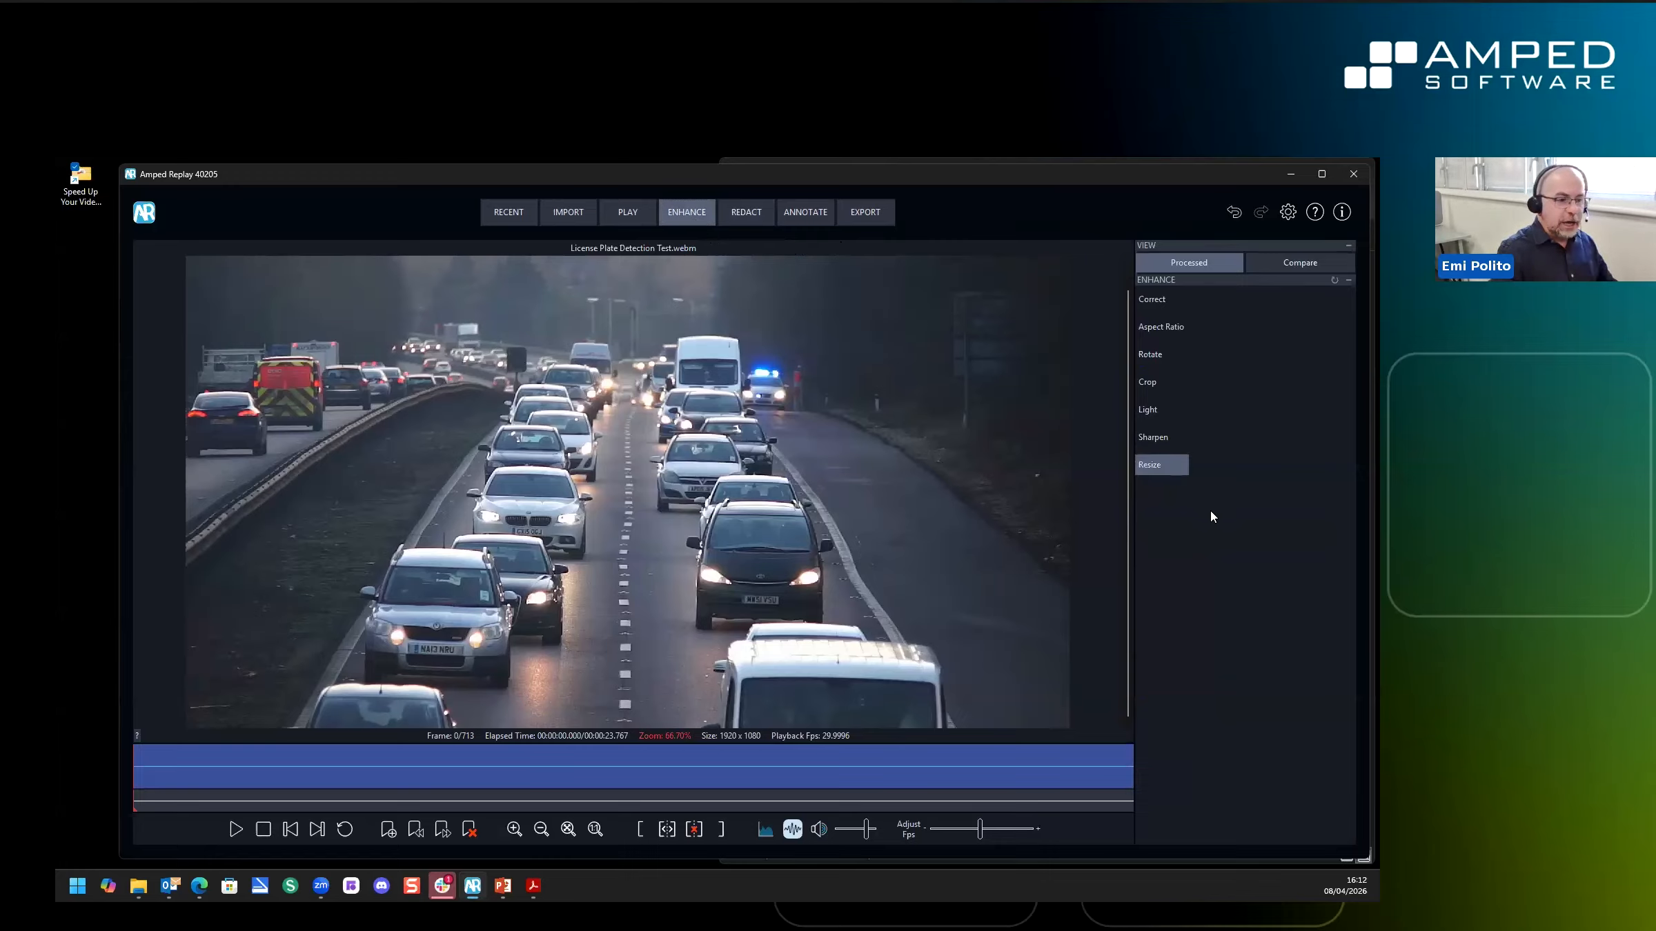
{"action": "left_click", "coordinate": [1163, 469]}
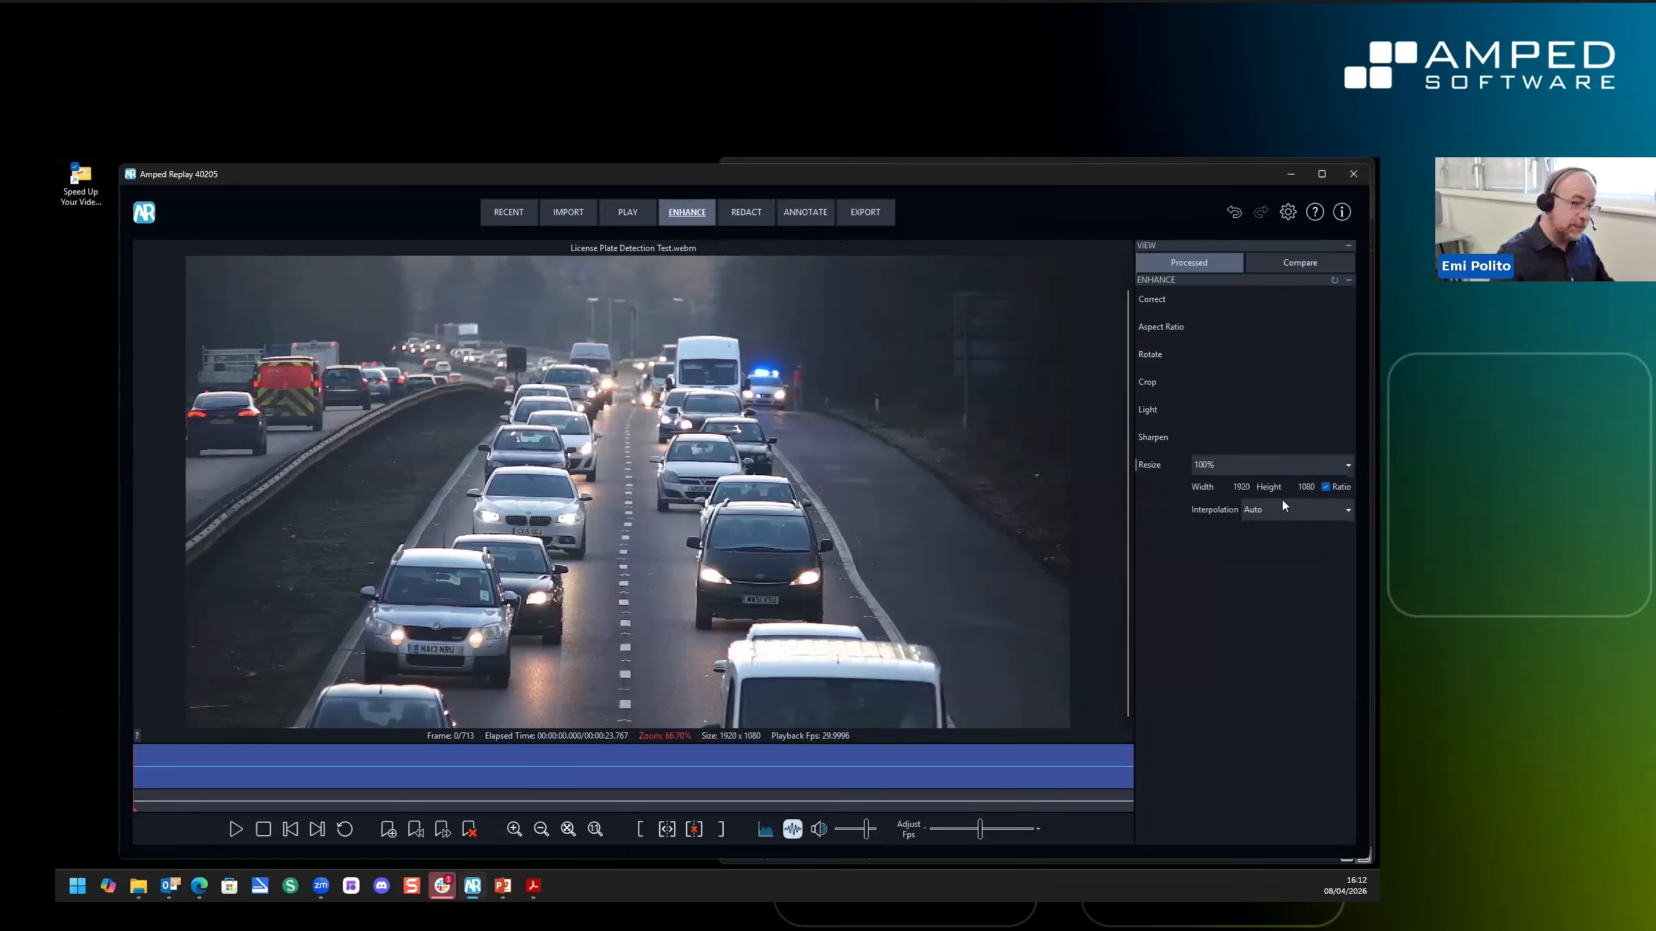
{"action": "left_click", "coordinate": [1217, 465]}
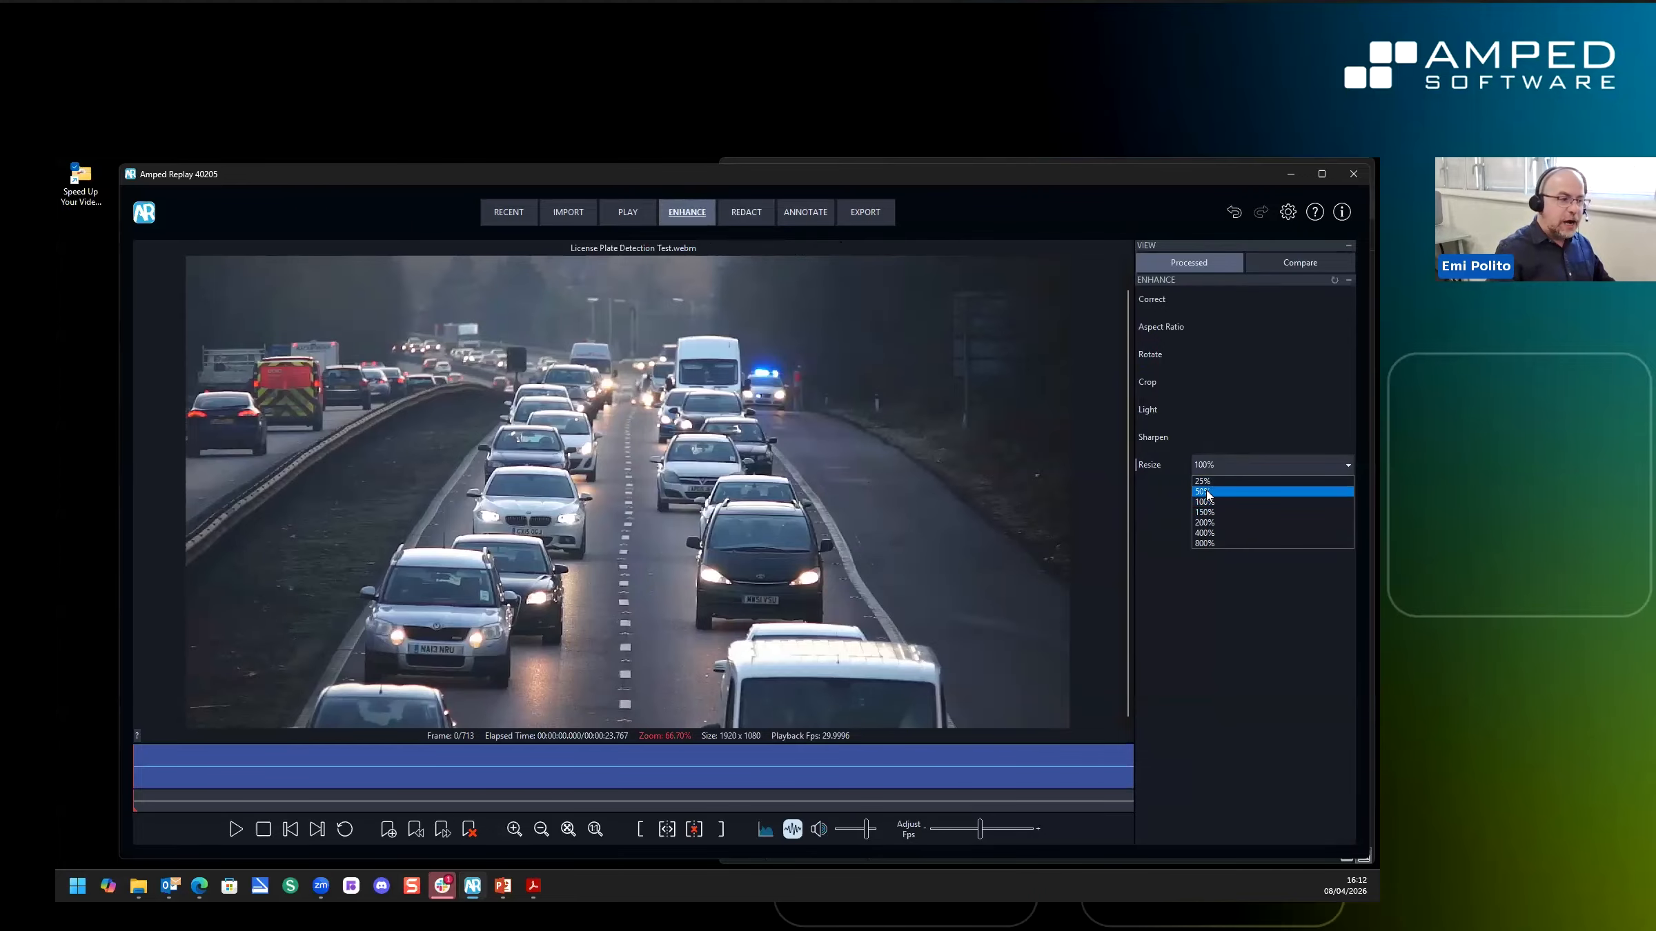
{"action": "left_click", "coordinate": [1204, 491]}
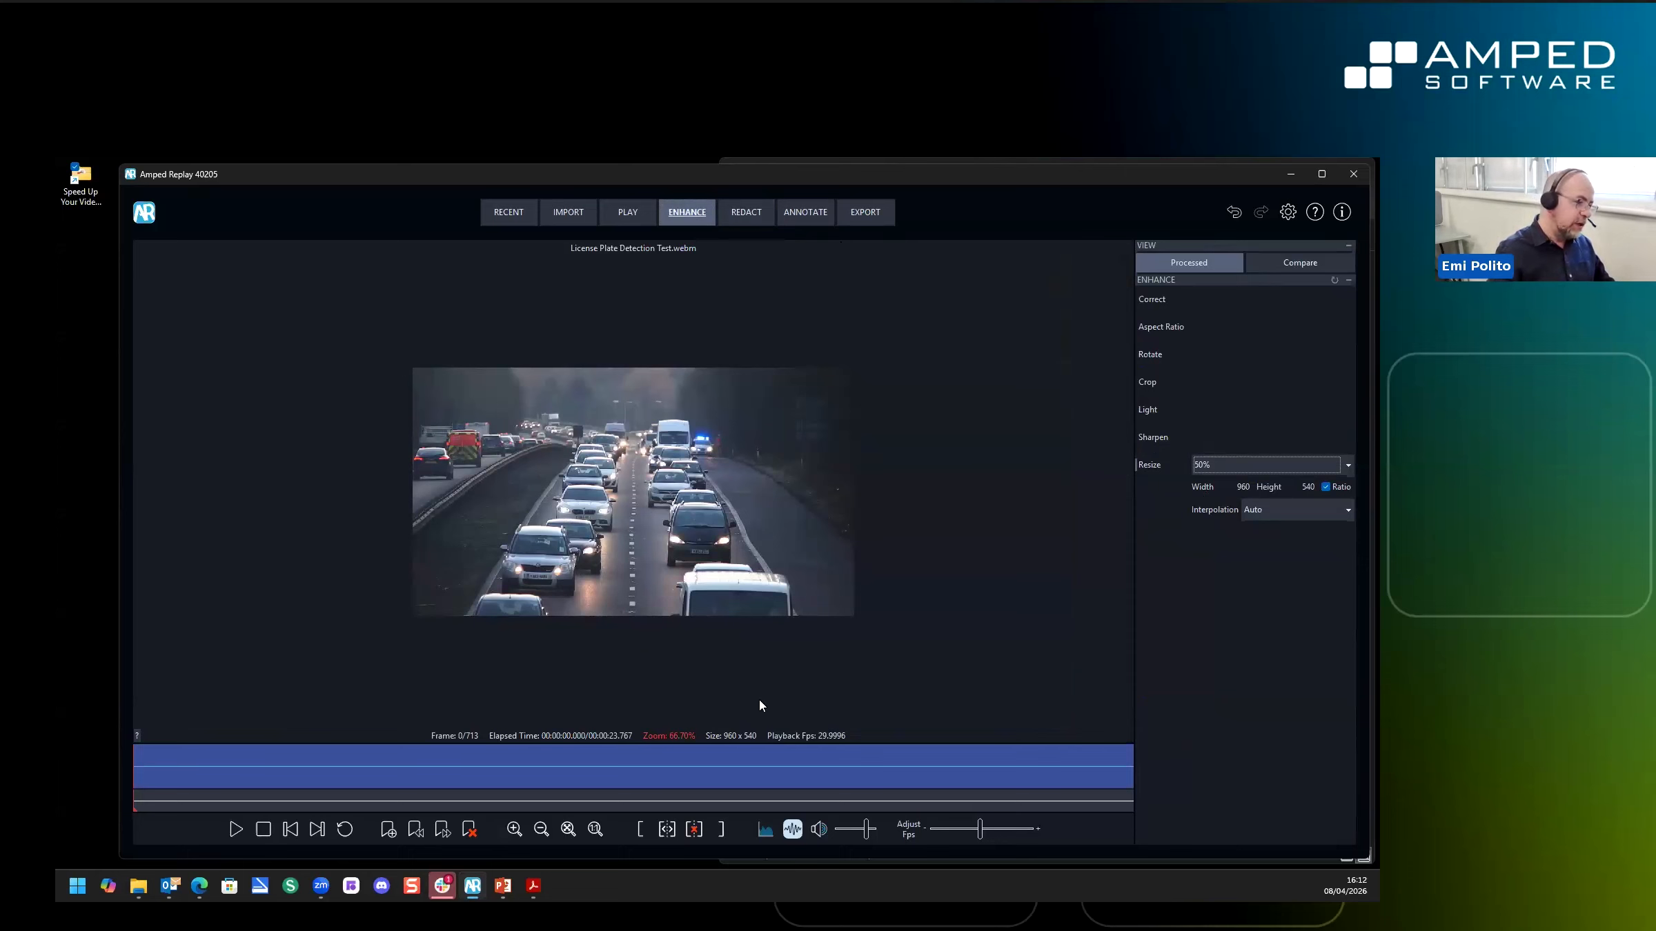
{"action": "left_click", "coordinate": [734, 735]}
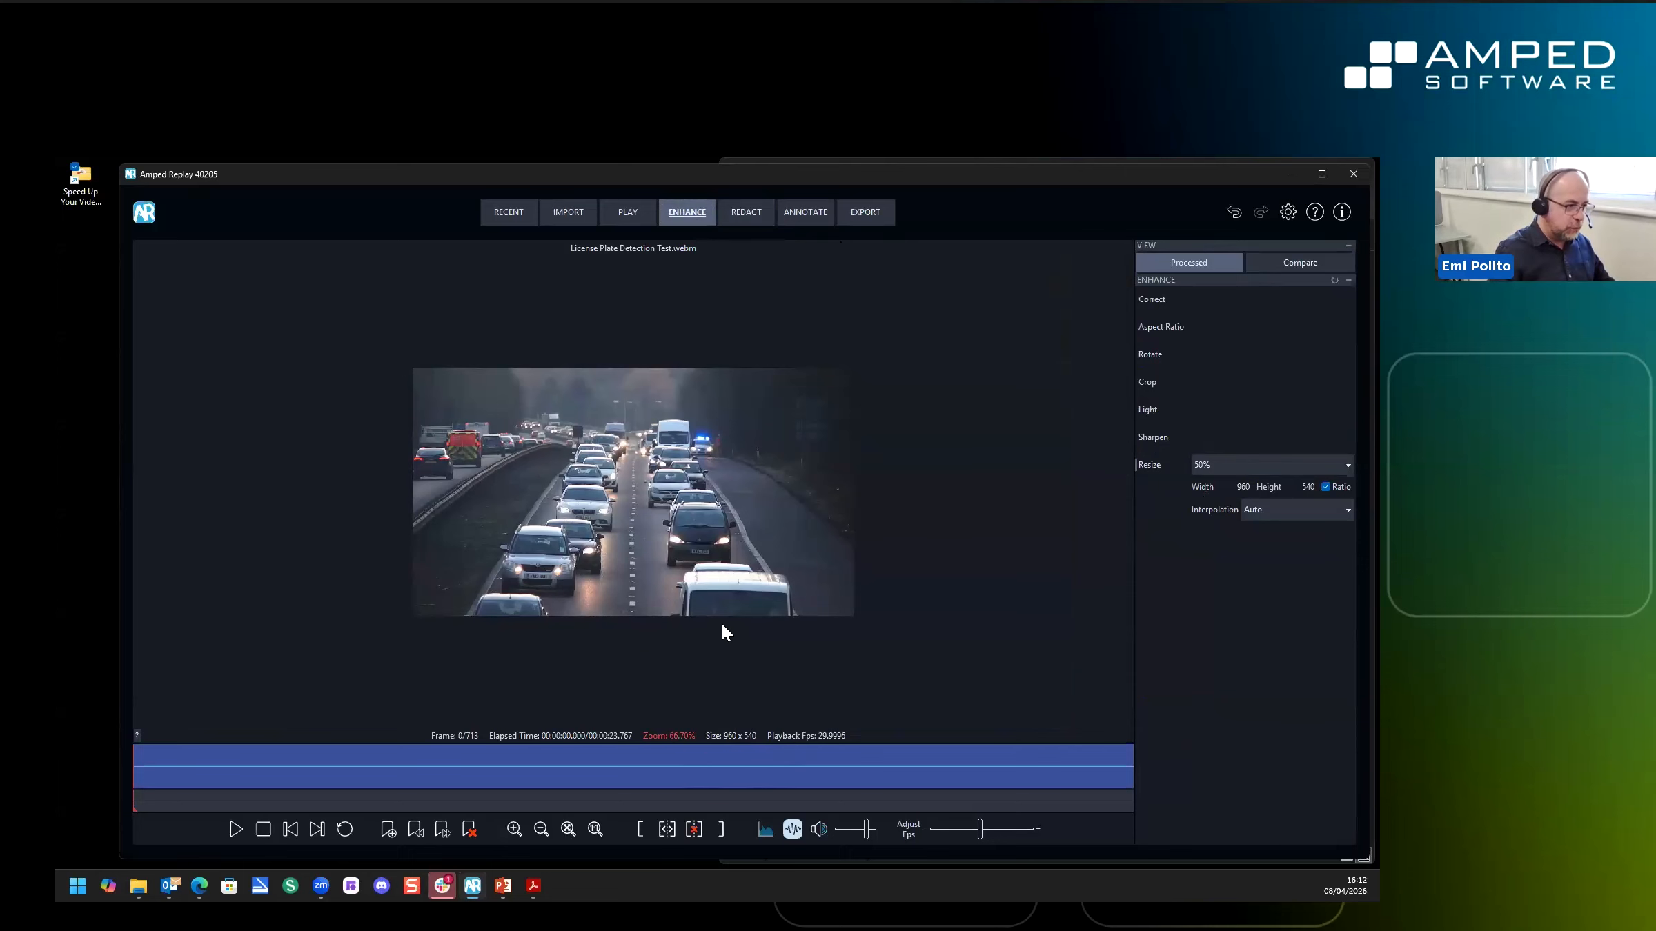
{"action": "scroll", "coordinate": [722, 622], "scroll_direction": "up", "scroll_amount": 4}
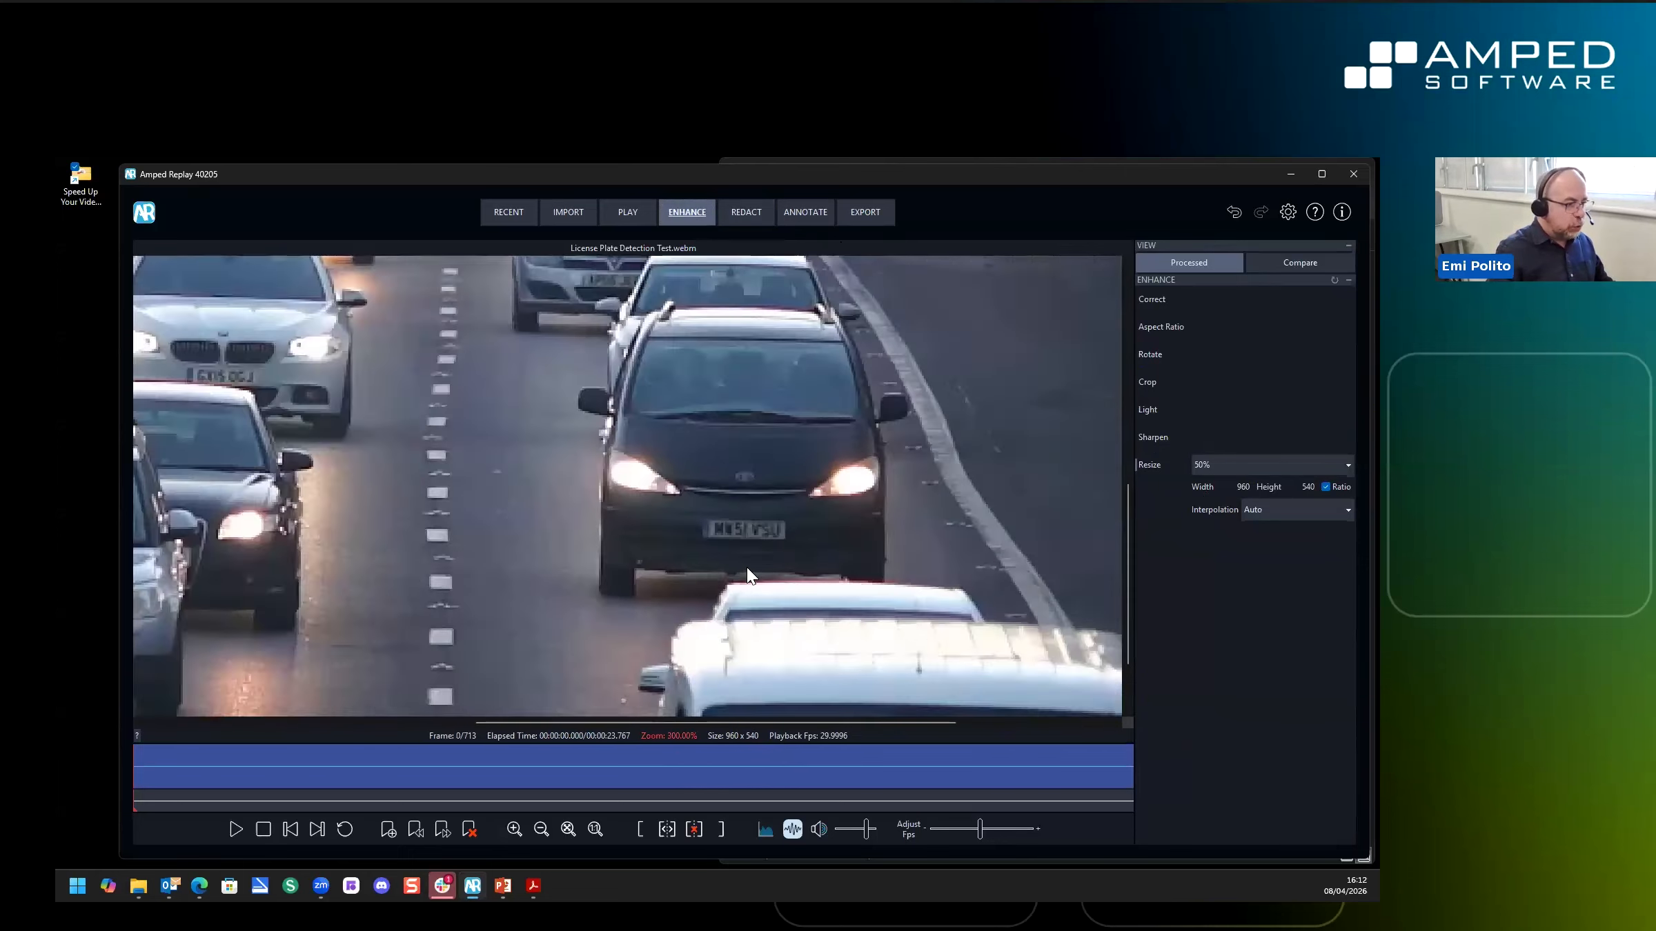
{"action": "scroll", "coordinate": [747, 567], "scroll_direction": "up", "scroll_amount": 2}
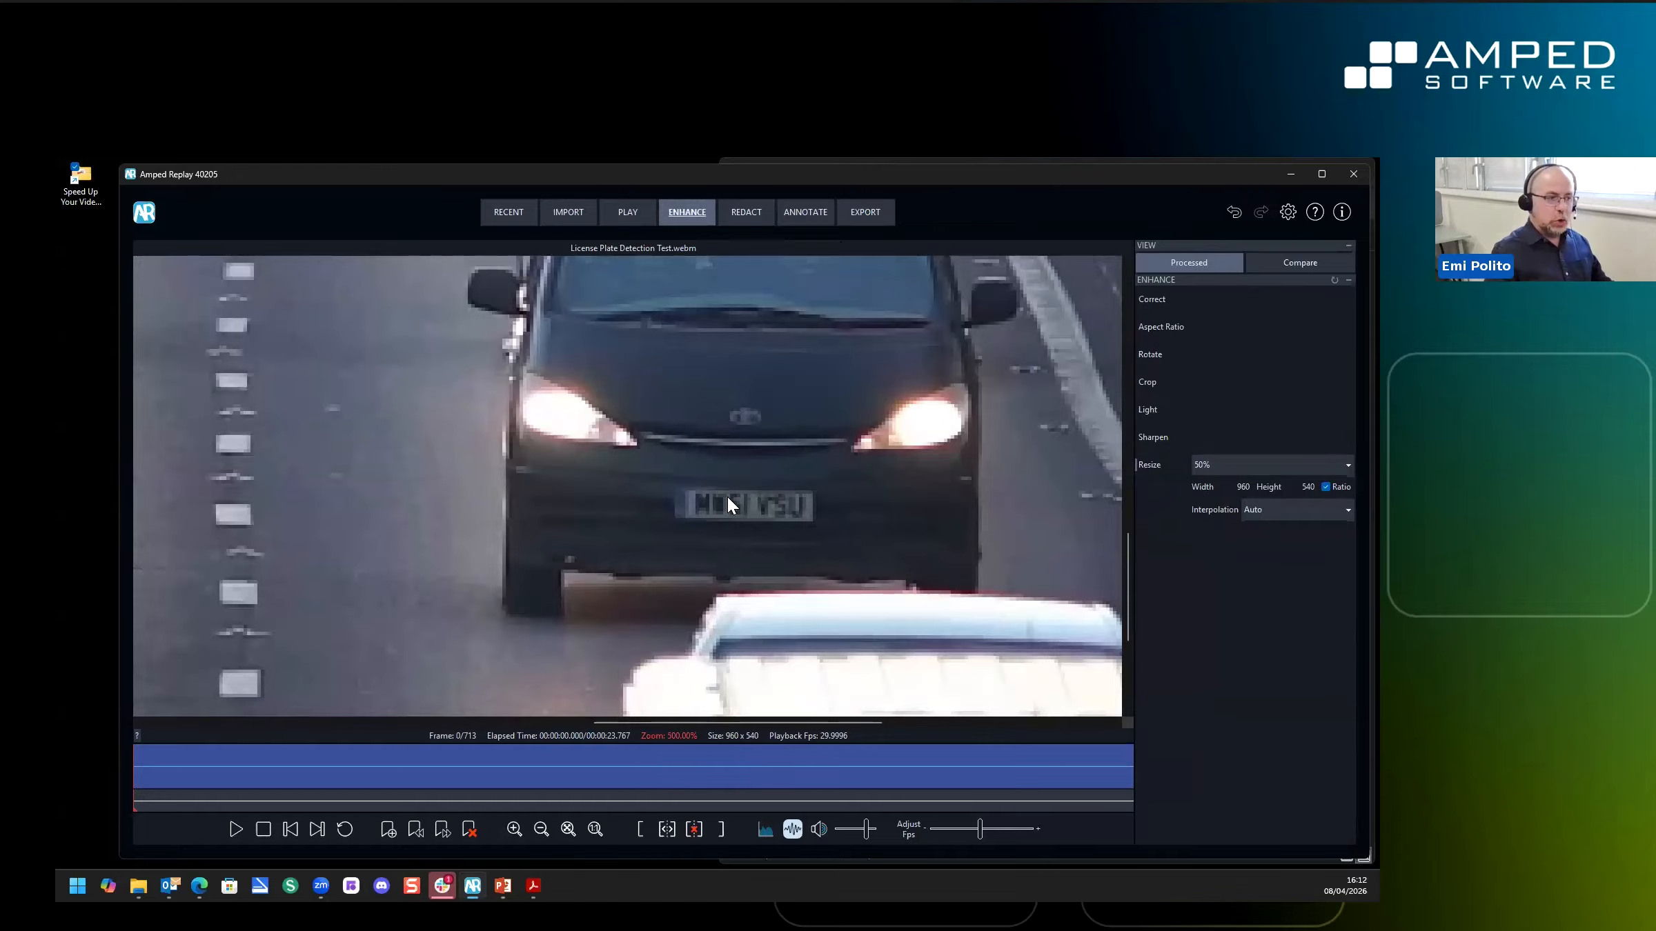
{"action": "left_click", "coordinate": [734, 497]}
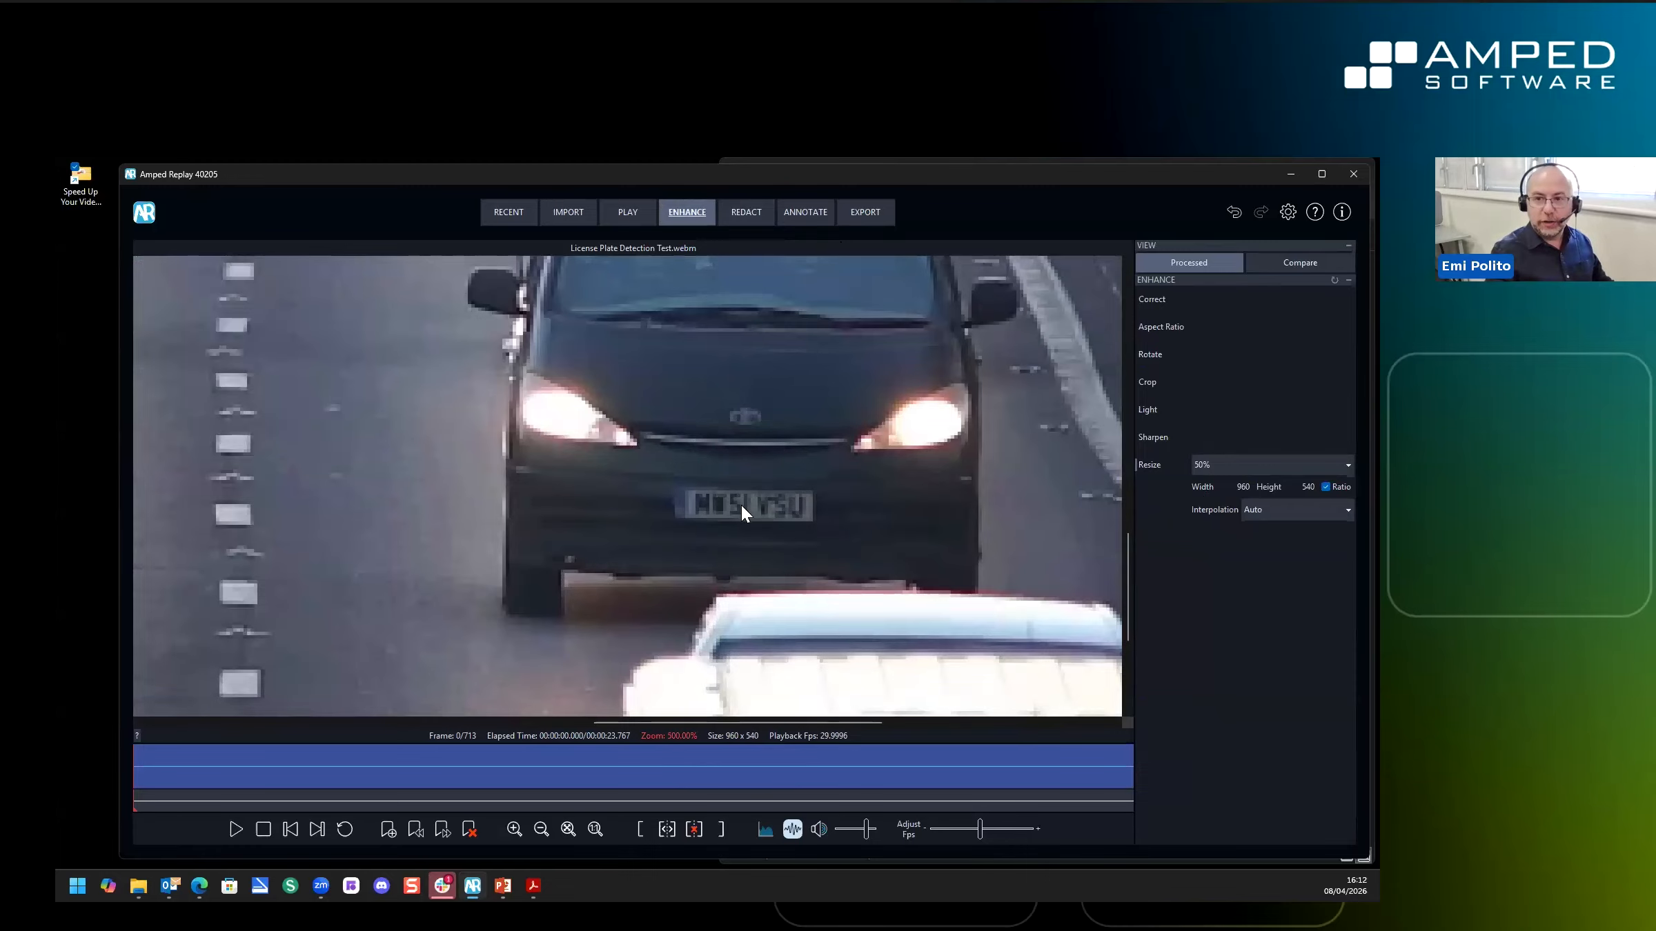
{"action": "left_click", "coordinate": [737, 504]}
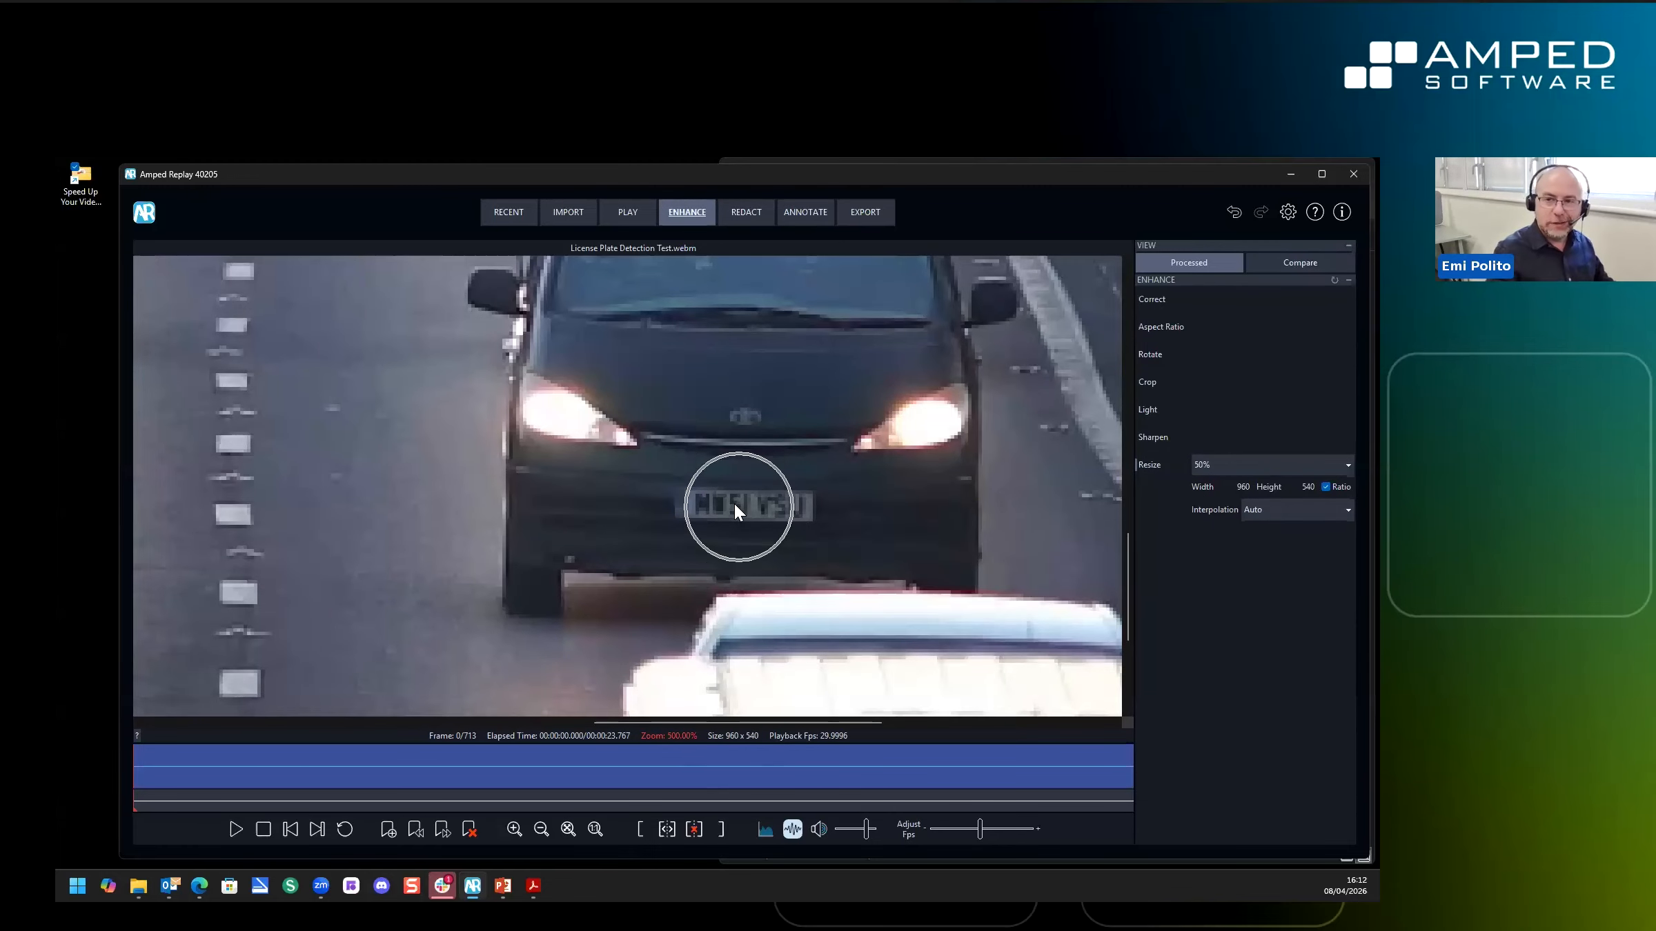
{"action": "left_click", "coordinate": [734, 509]}
{"action": "scroll", "coordinate": [733, 502], "scroll_direction": "down", "scroll_amount": 5}
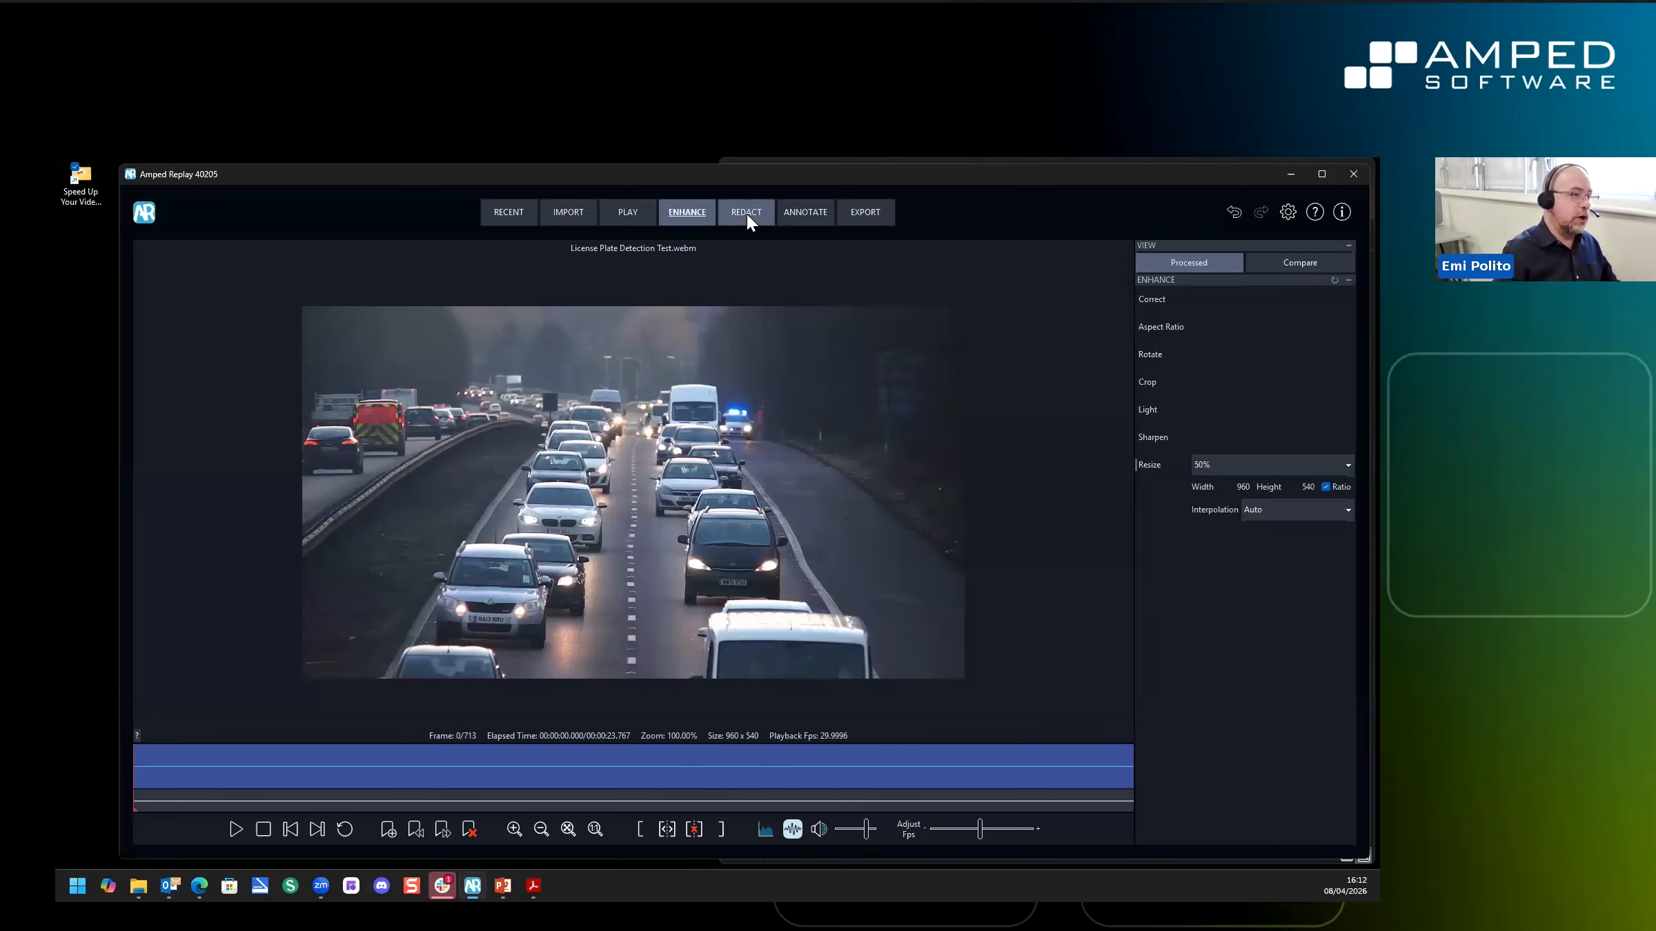
Run assisted redaction for license plates on the resized video
{"action": "left_click", "coordinate": [747, 215]}
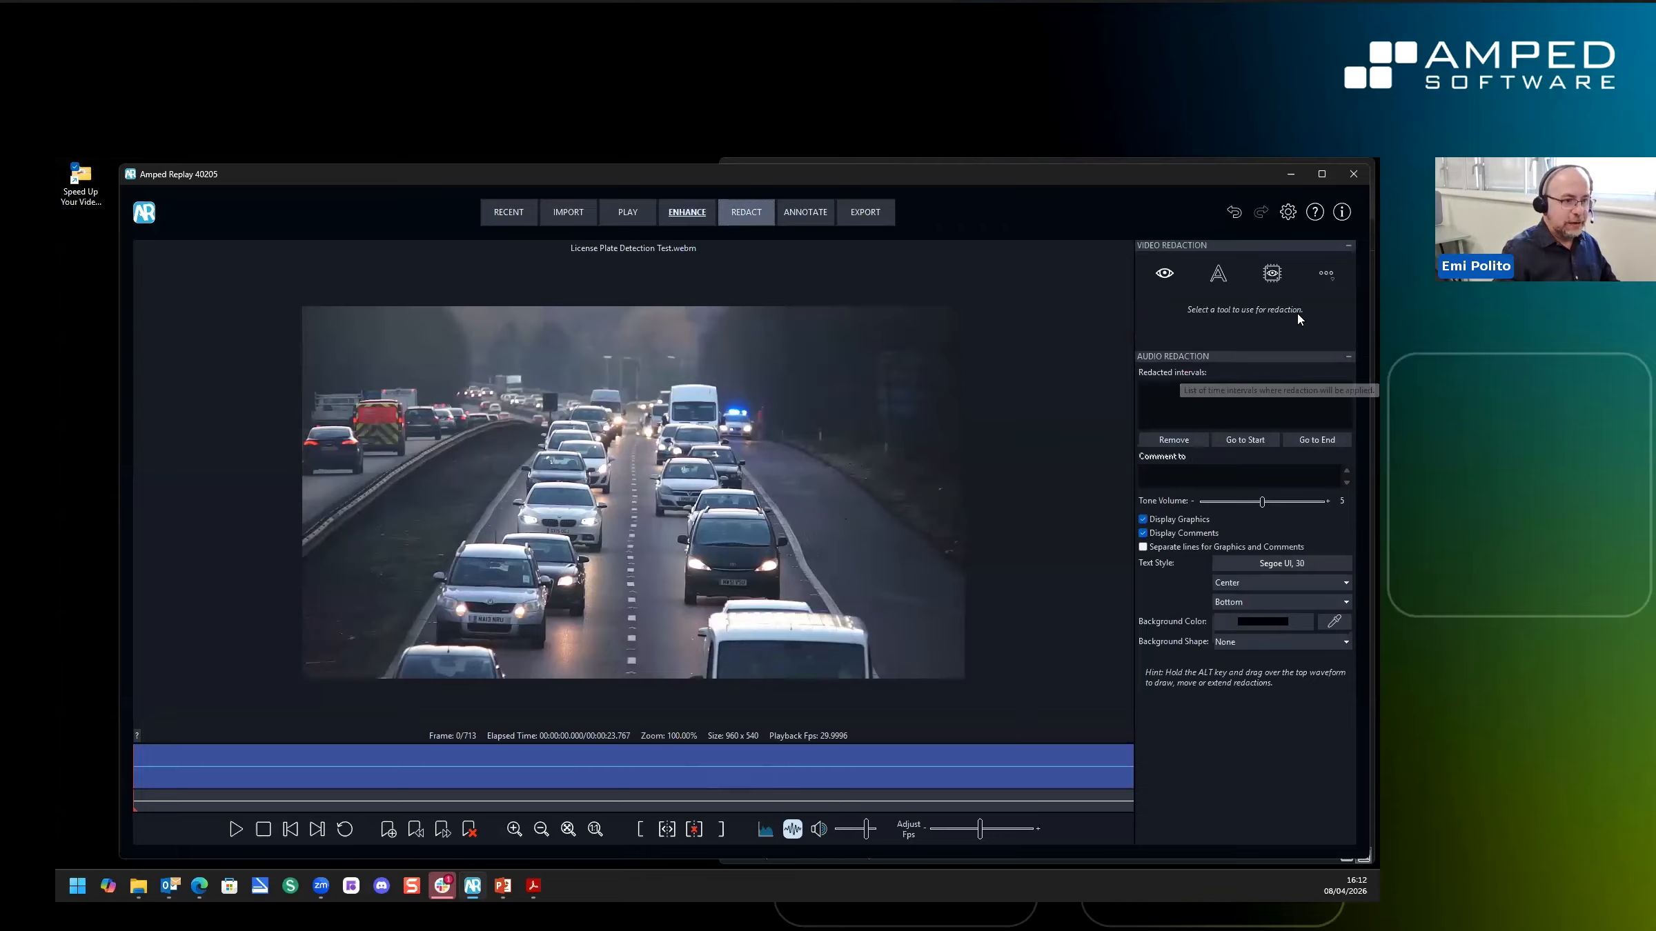
{"action": "left_click", "coordinate": [1272, 273]}
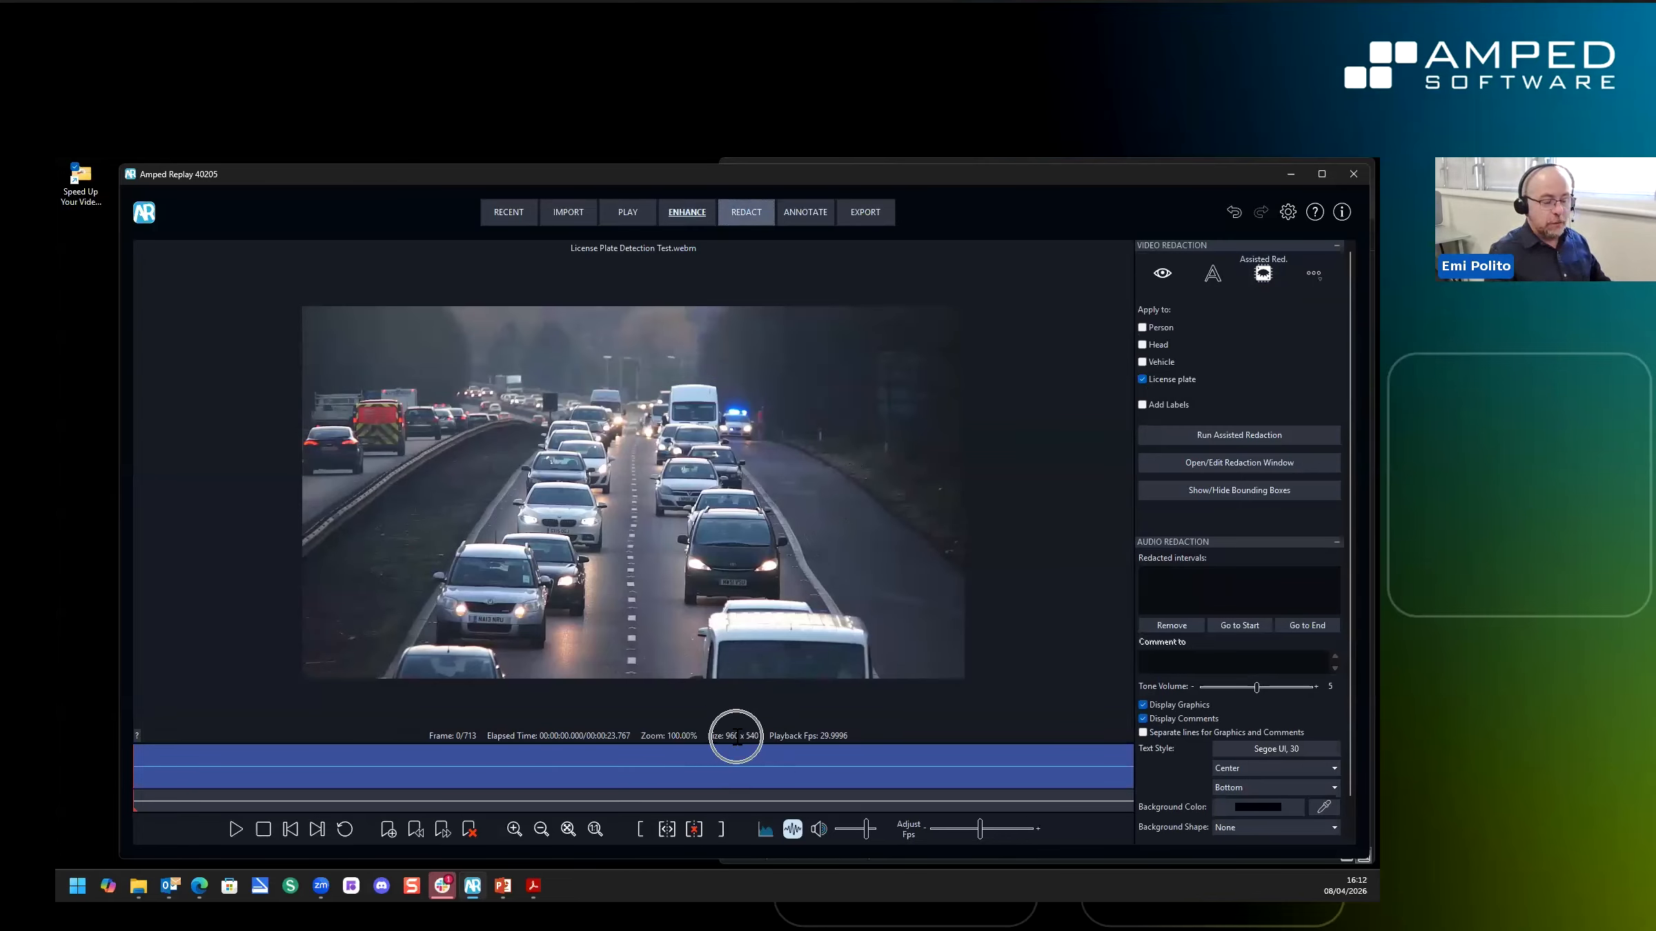
{"action": "left_click", "coordinate": [1213, 436]}
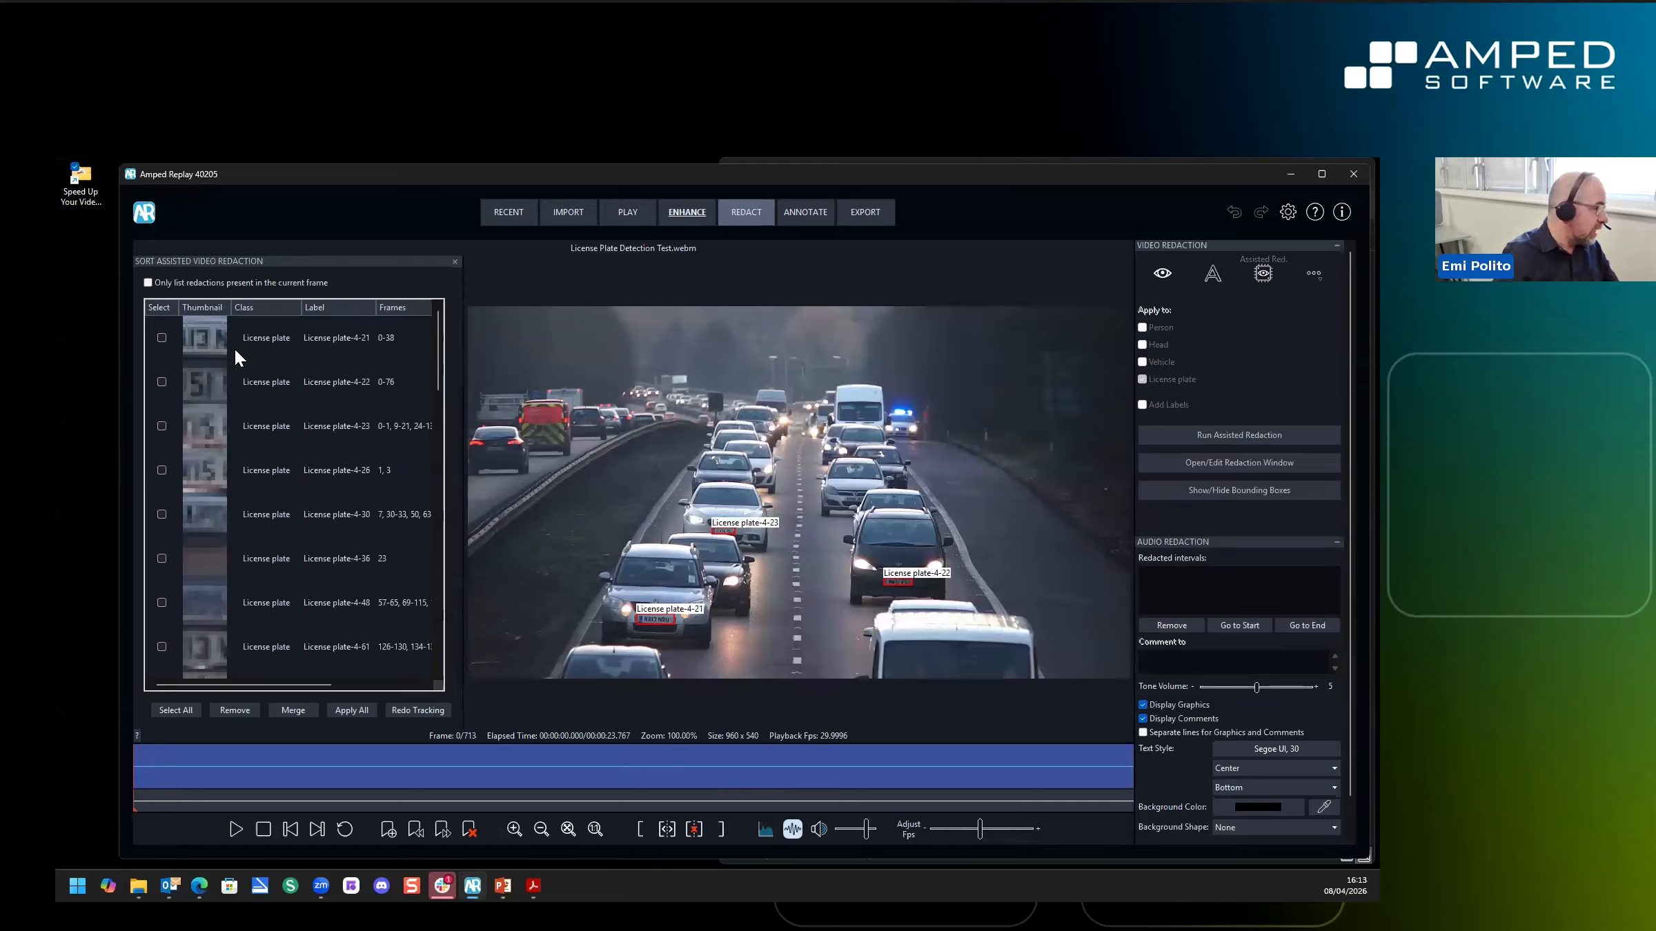
Review the first three license plate detections and their timeline ranges, and inspect the detection License plate-4-84 at frame 251
{"action": "left_click", "coordinate": [257, 337]}
{"action": "left_click", "coordinate": [264, 370]}
{"action": "left_click", "coordinate": [263, 408]}
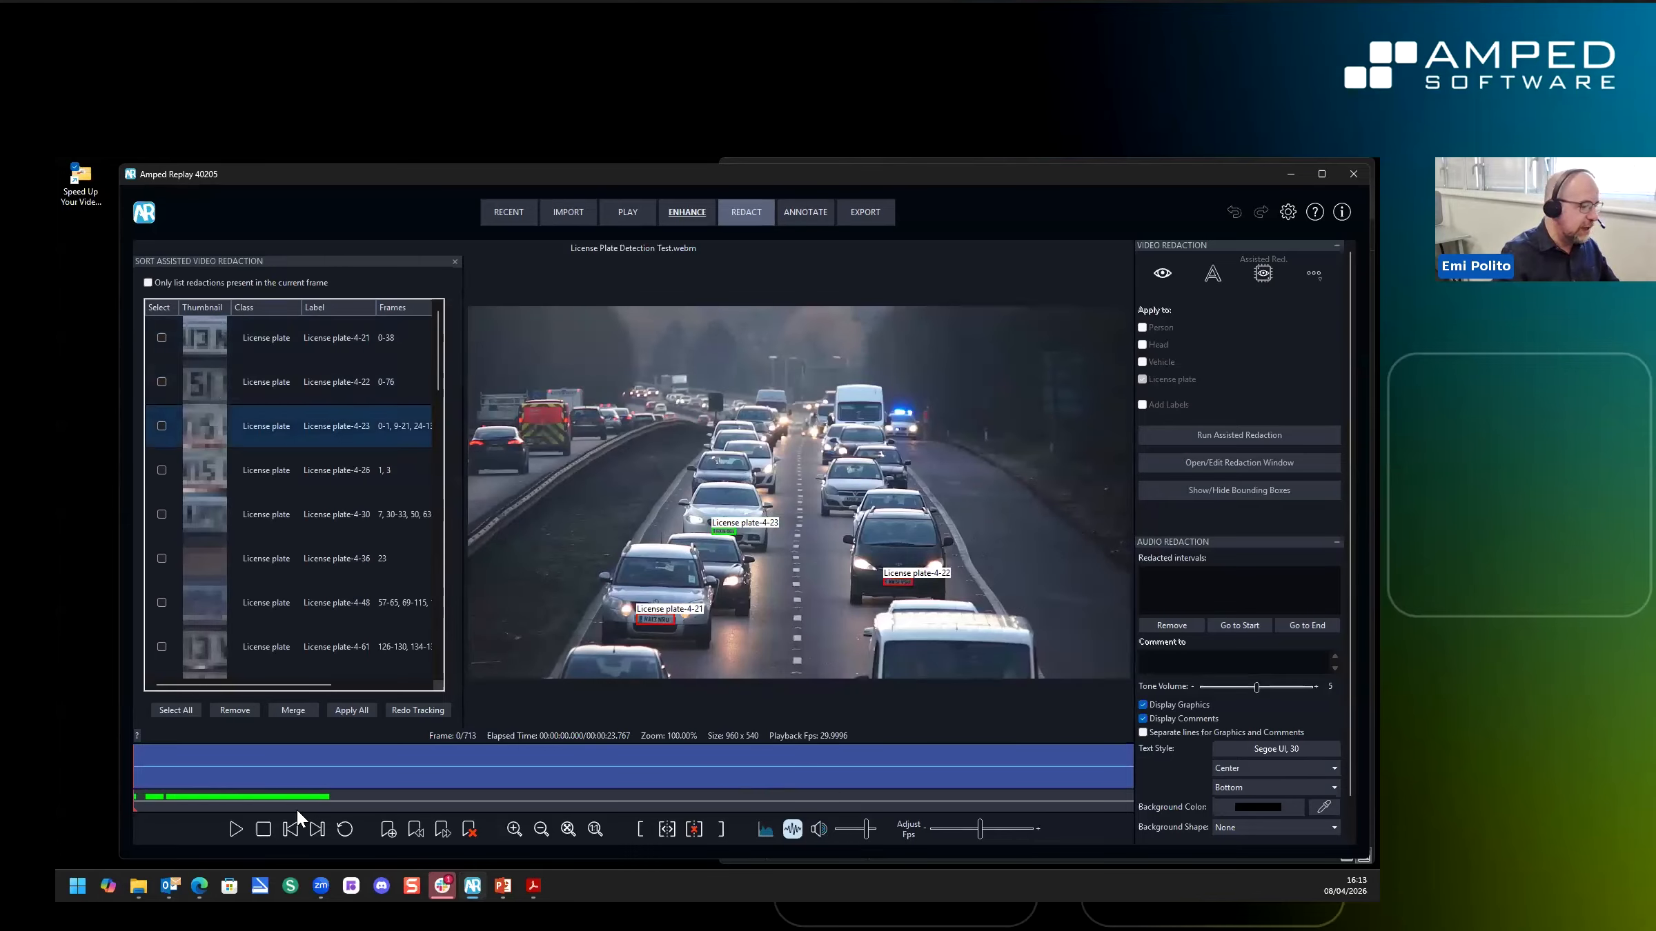
{"action": "left_click_drag", "start_coordinate": [209, 771], "coordinate": [484, 778]}
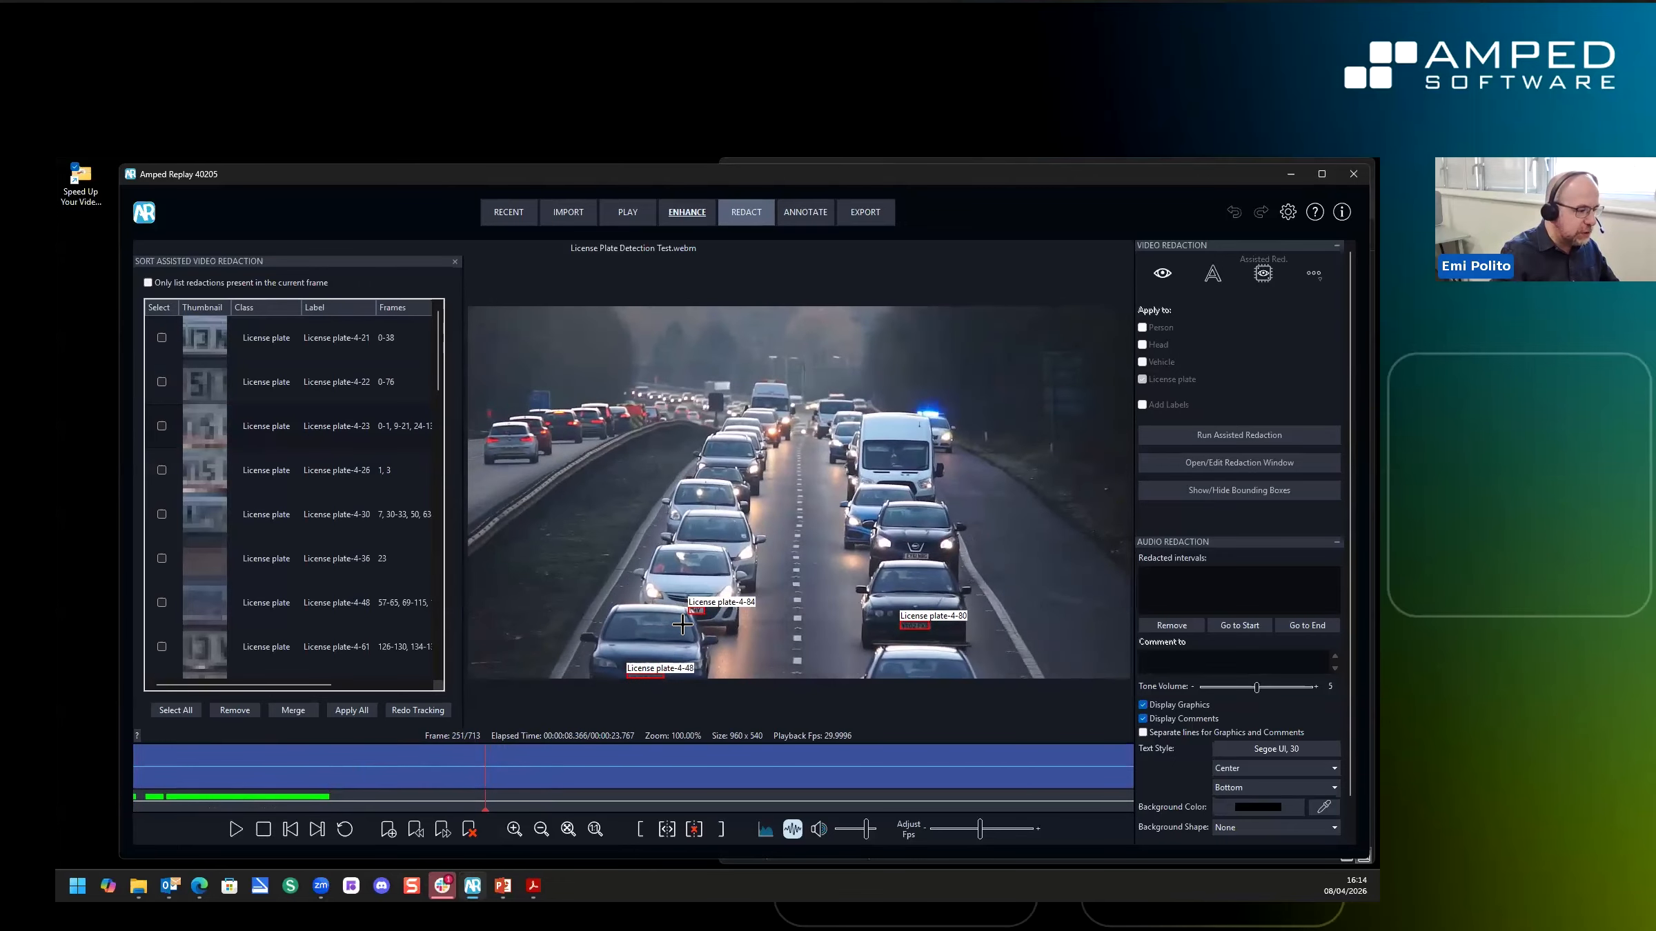
{"action": "scroll", "coordinate": [743, 569], "scroll_direction": "up", "scroll_amount": 5}
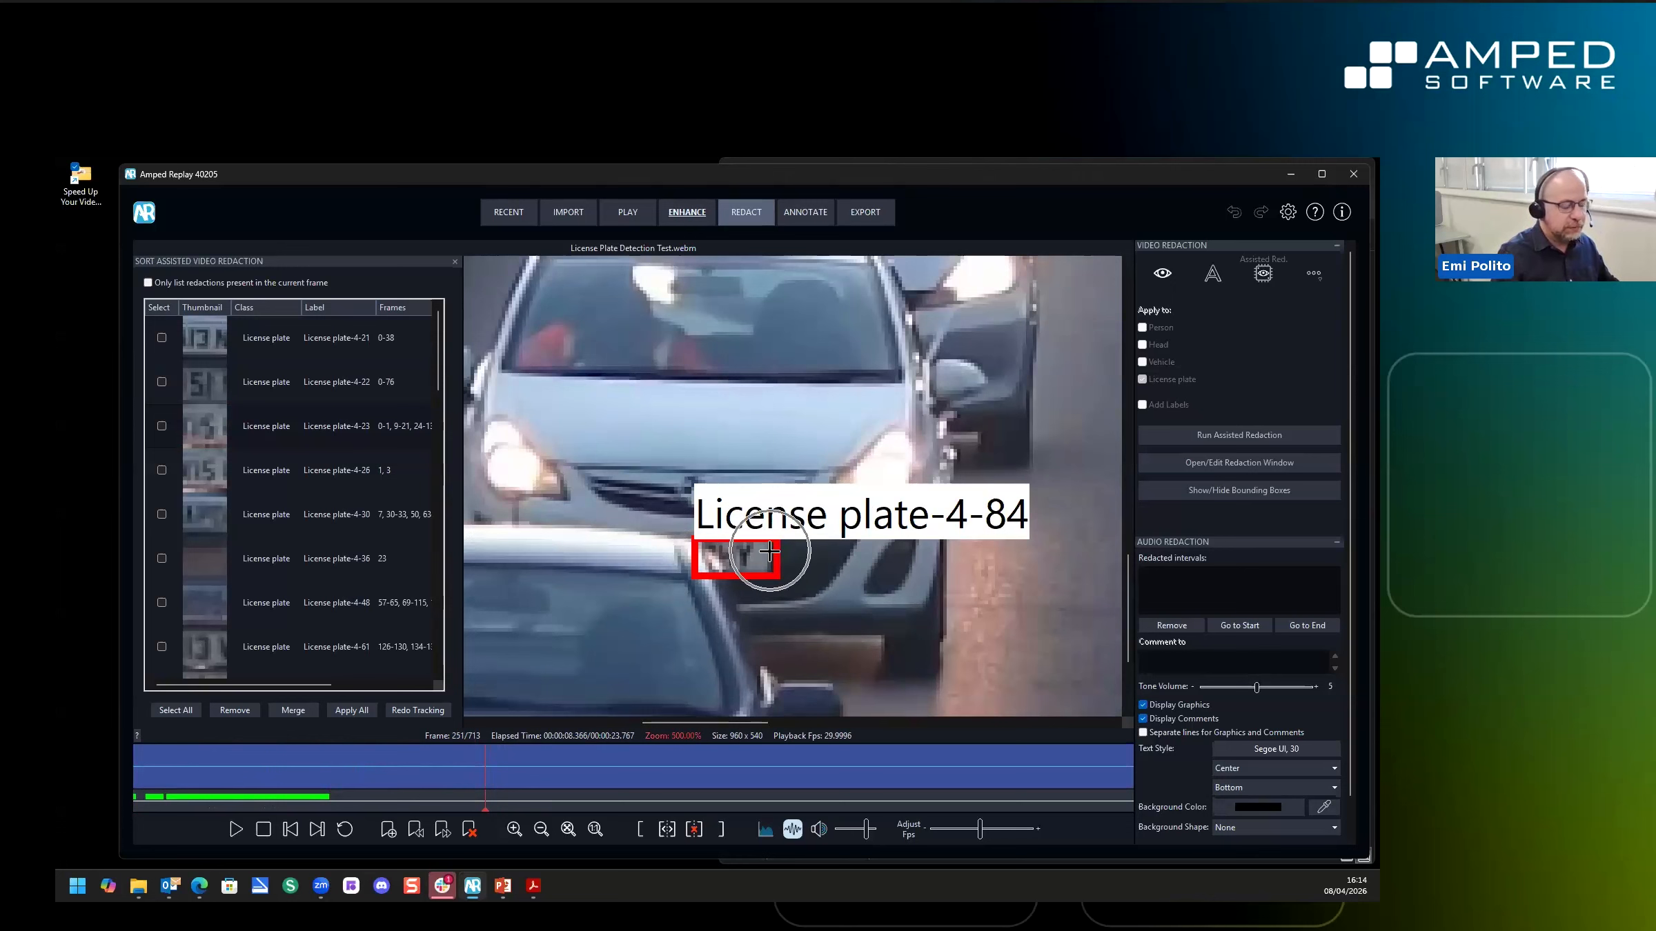
Advance to frame 257 and check the License plate-4-84 detection up close and in the wider scene
{"action": "mouse_move", "coordinate": [478, 771]}
{"action": "left_mouse_down"}
{"action": "mouse_move", "coordinate": [538, 779]}
{"action": "mouse_move", "coordinate": [463, 786]}
{"action": "mouse_move", "coordinate": [493, 787]}
{"action": "left_mouse_up"}
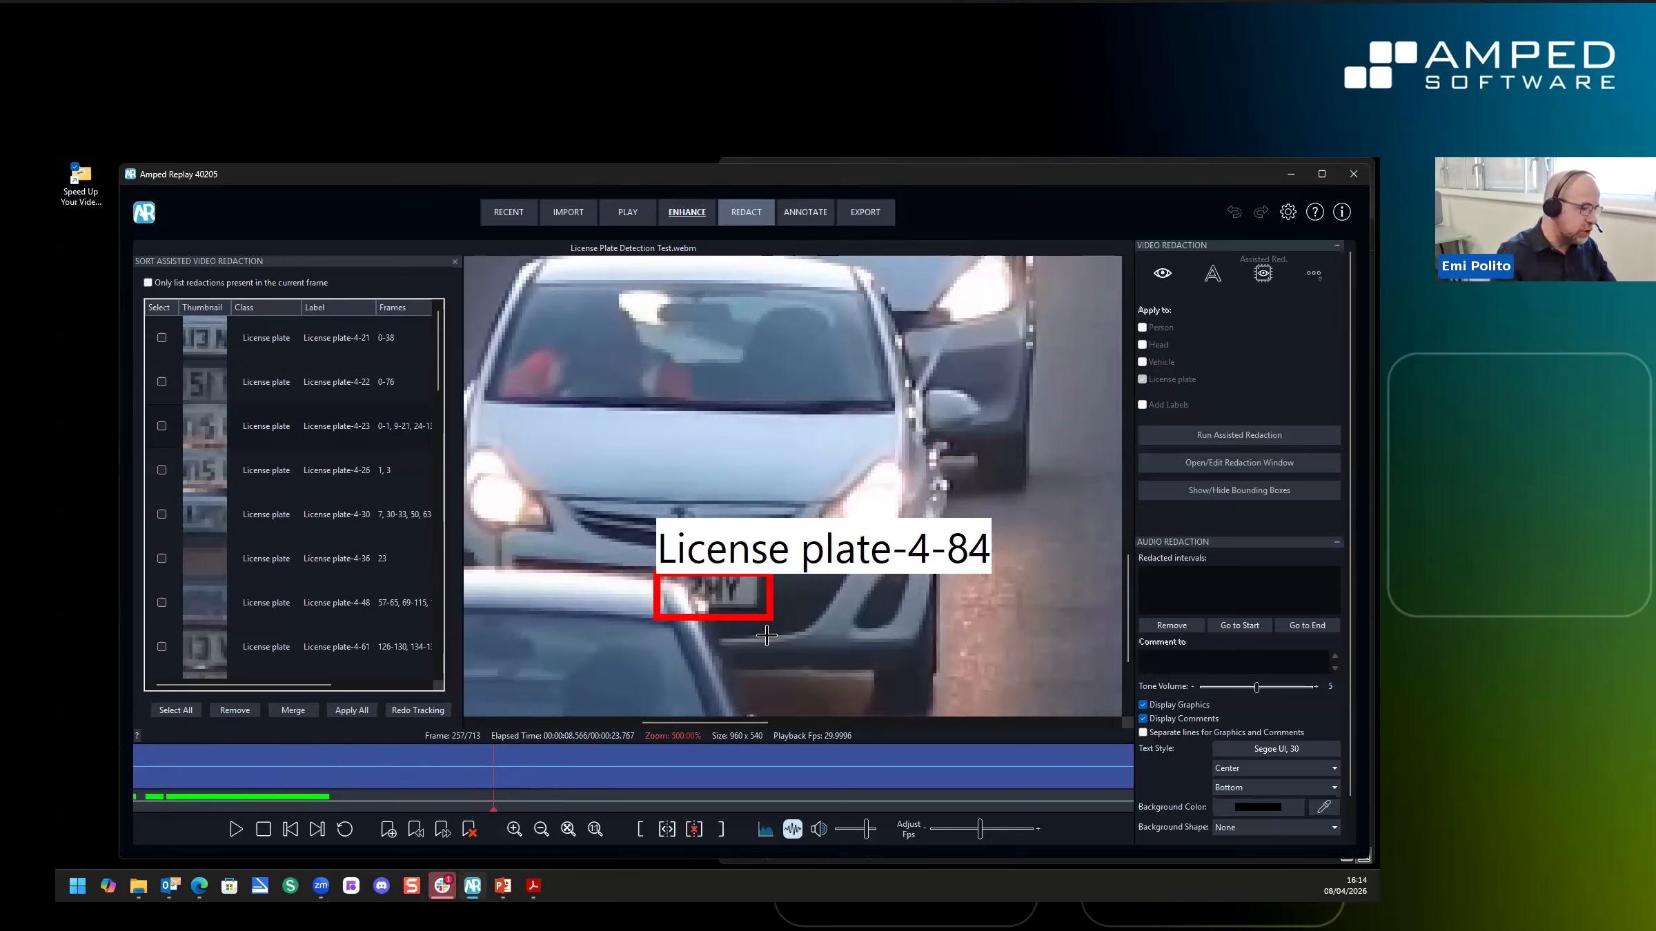
{"action": "scroll", "coordinate": [773, 614], "scroll_direction": "down", "scroll_amount": 5}
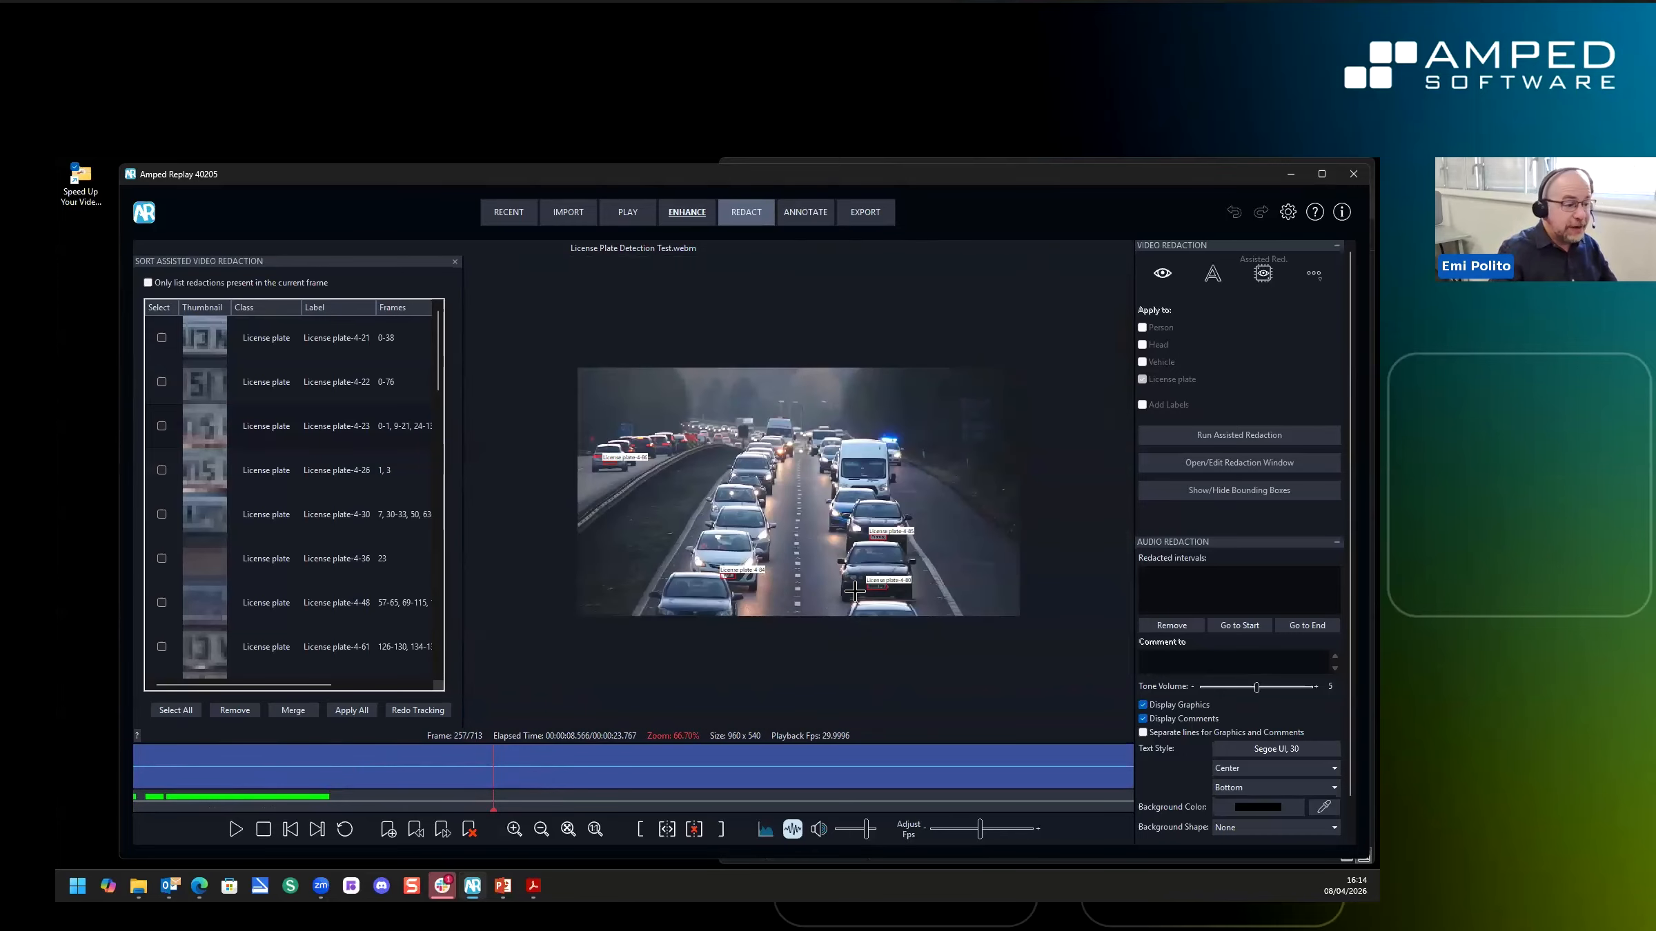
{"action": "scroll", "coordinate": [854, 591], "scroll_direction": "up", "scroll_amount": 1}
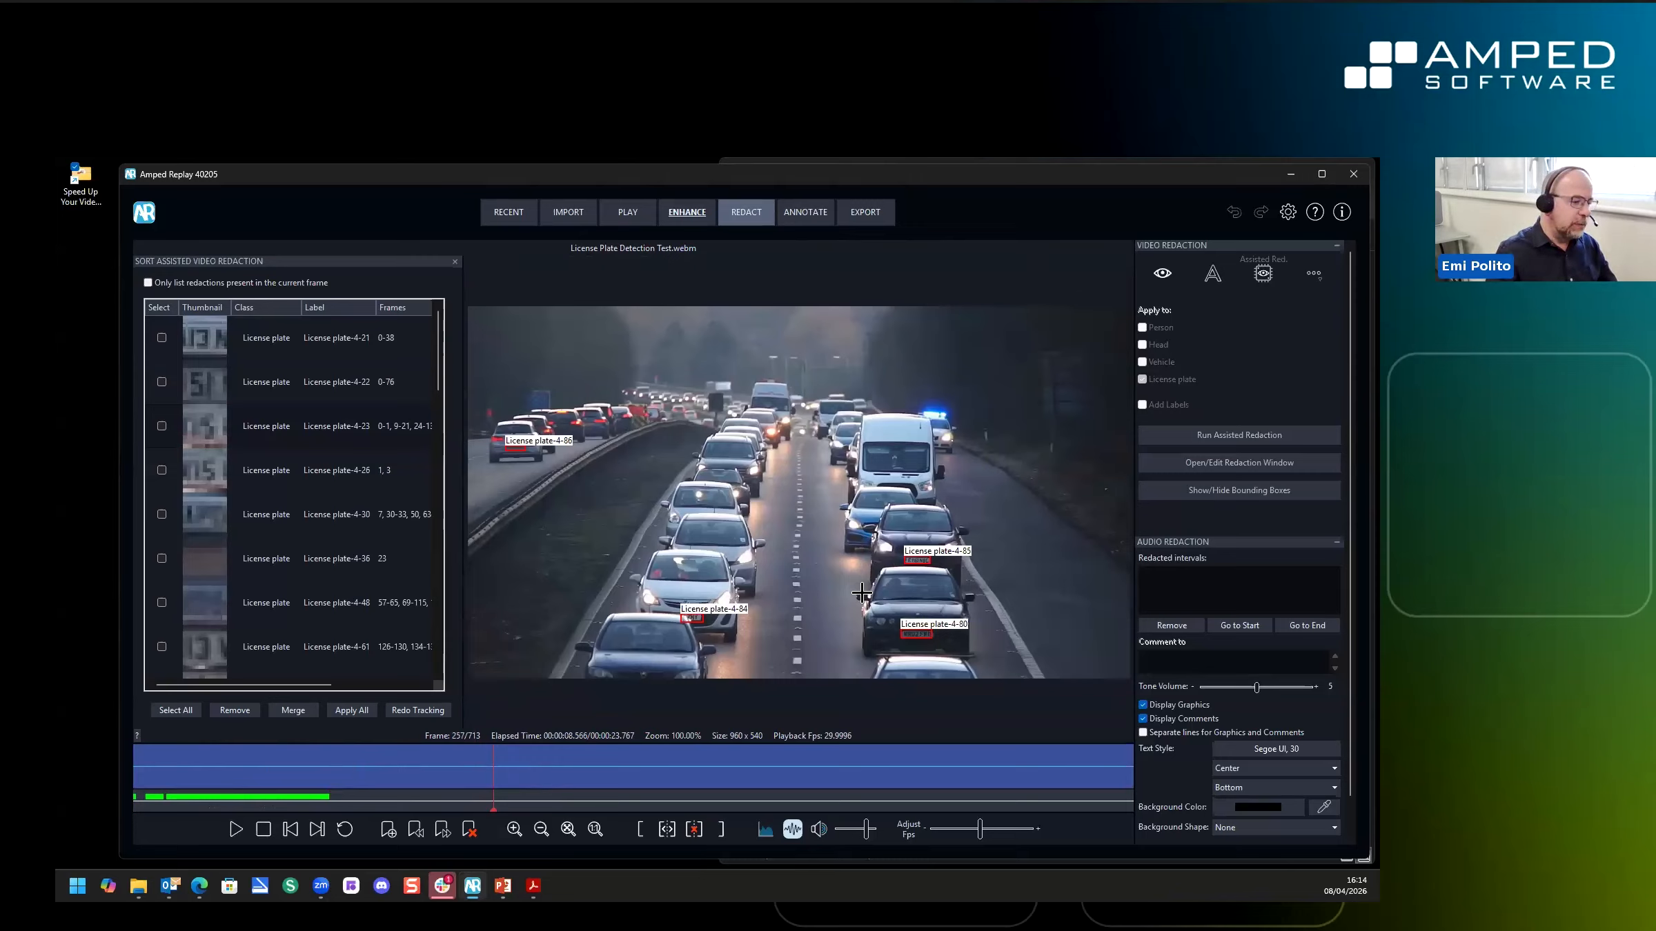
Keep the unapplied assisted redactions when asked about discarding them, and apply all license plate detections to the video
{"action": "left_click", "coordinate": [688, 213]}
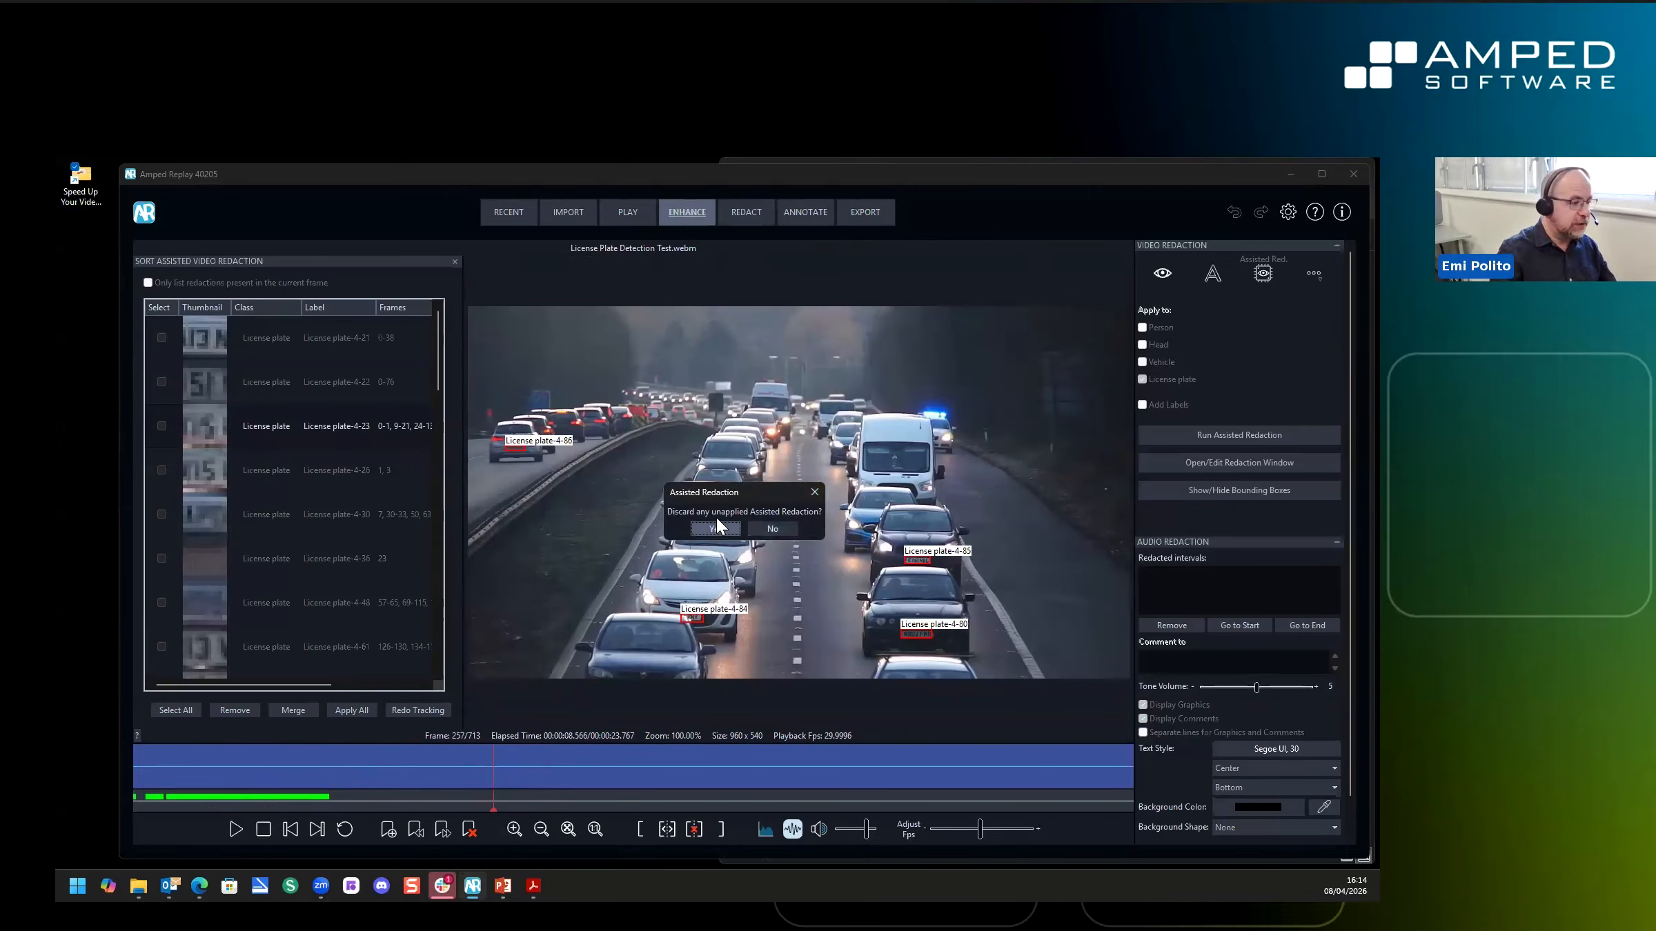
{"action": "left_click", "coordinate": [781, 528]}
{"action": "left_click", "coordinate": [347, 709]}
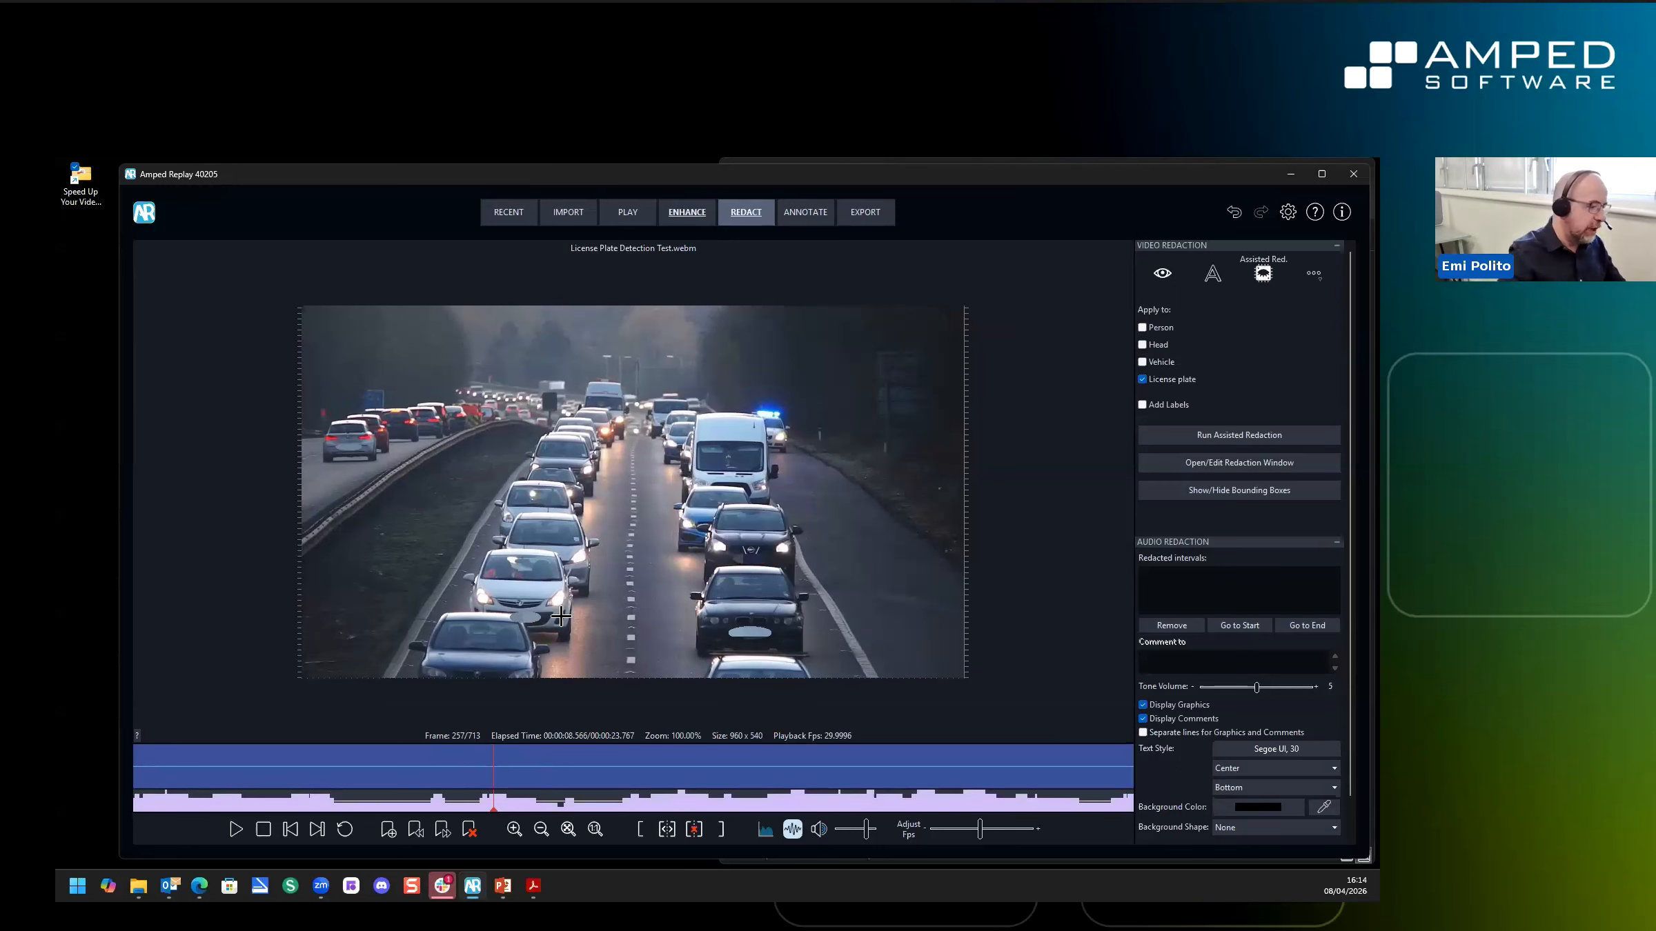
Change the plate redaction on the dark car nearest the camera to a Rectangle shape and lower its pixelation strength to about 30% of the range
{"action": "scroll", "coordinate": [752, 649], "scroll_direction": "up", "scroll_amount": 4}
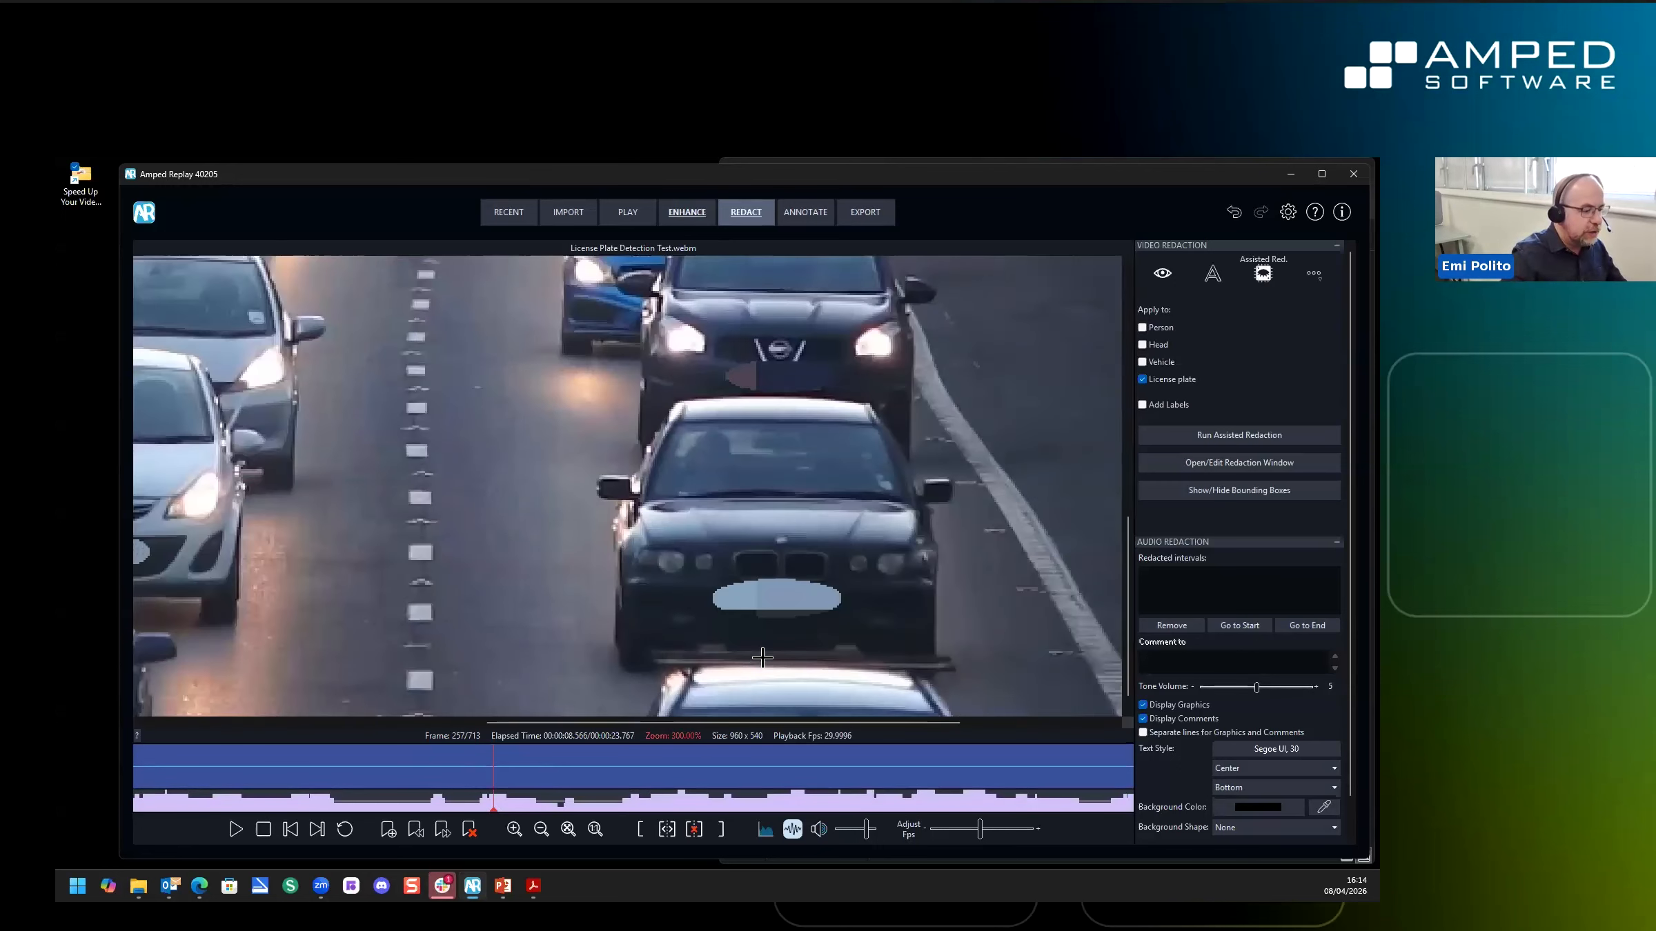
{"action": "scroll", "coordinate": [763, 658], "scroll_direction": "up", "scroll_amount": 1}
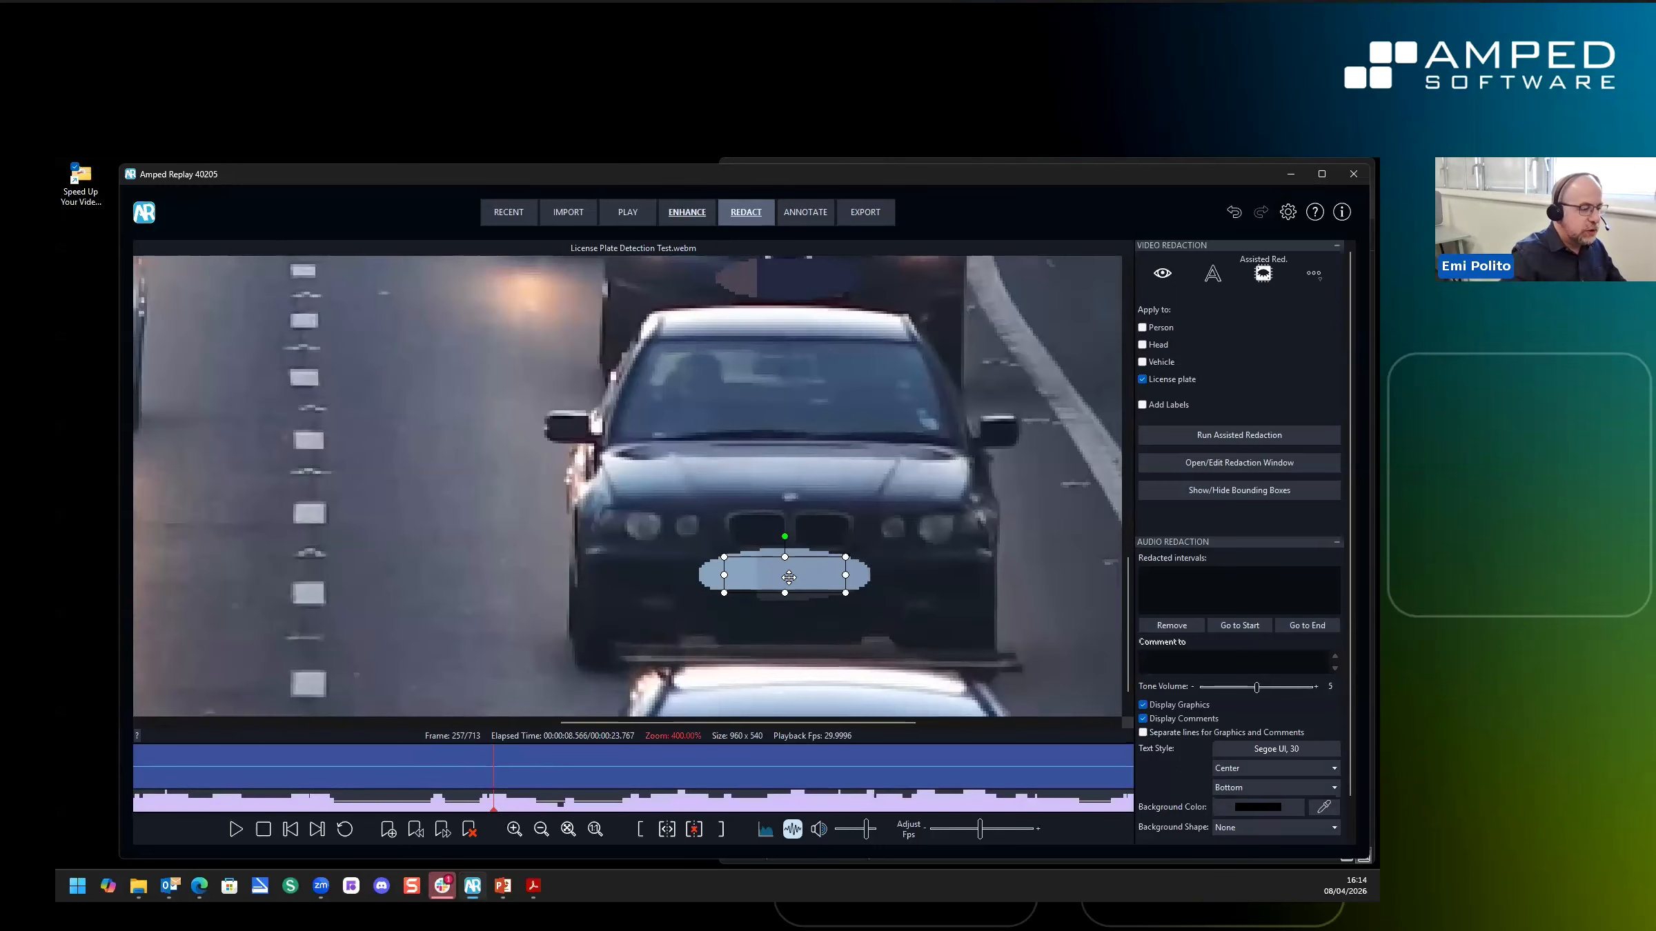
{"action": "left_click", "coordinate": [793, 585]}
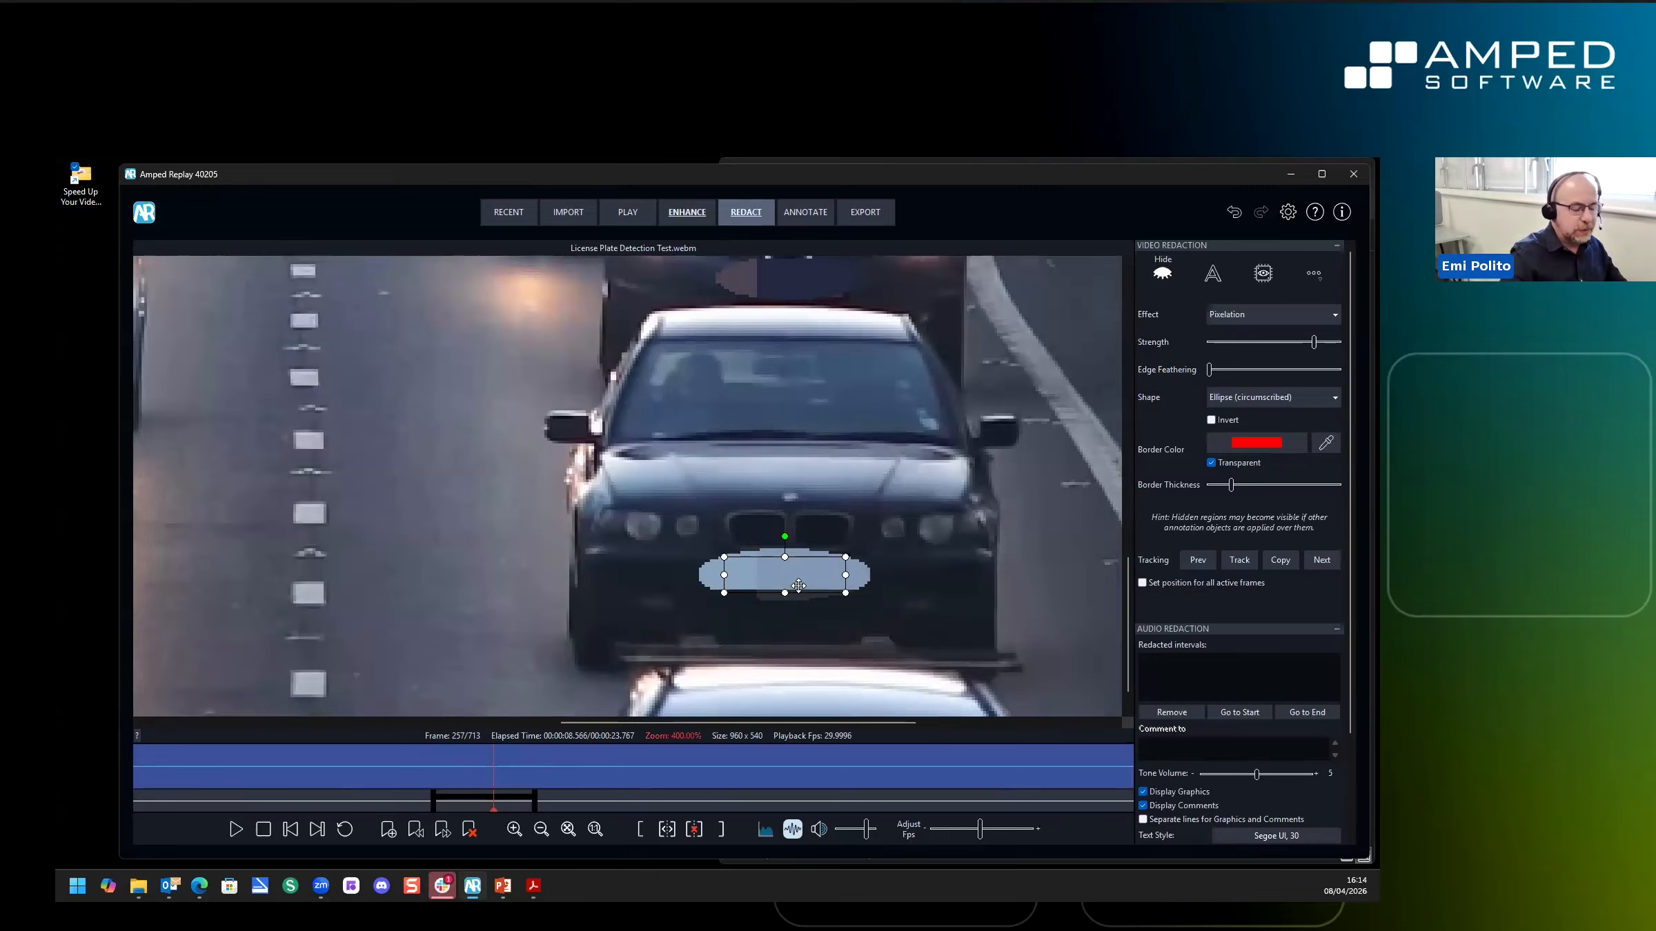
{"action": "left_click", "coordinate": [804, 587]}
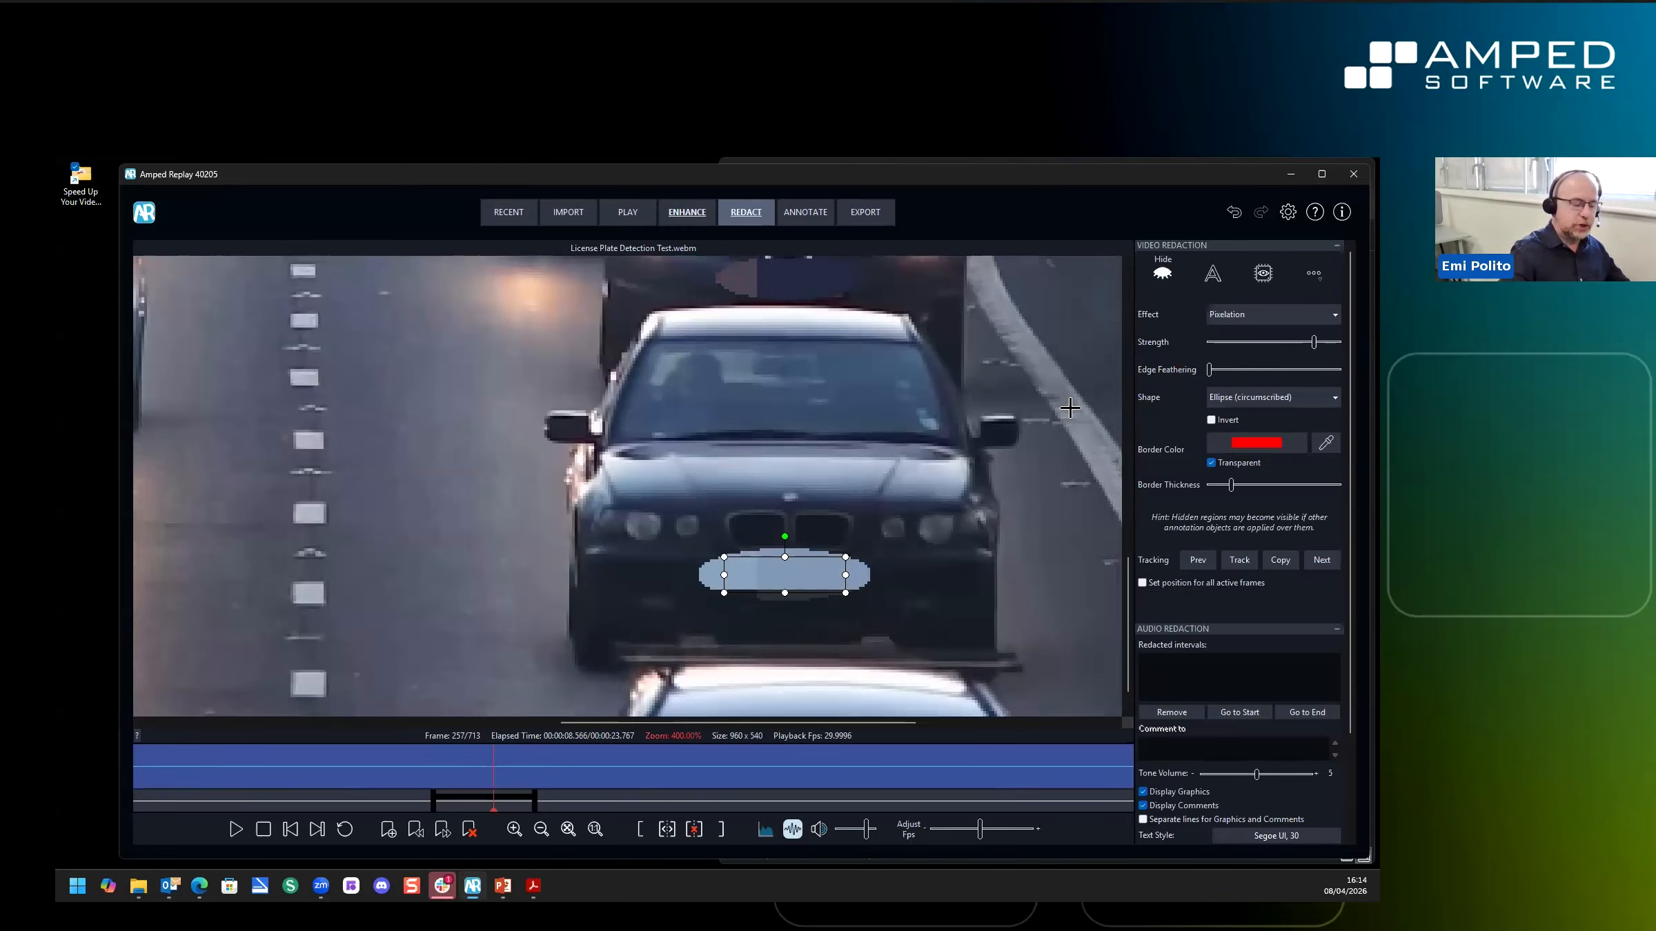
{"action": "left_click", "coordinate": [1235, 398]}
{"action": "left_click", "coordinate": [1234, 415]}
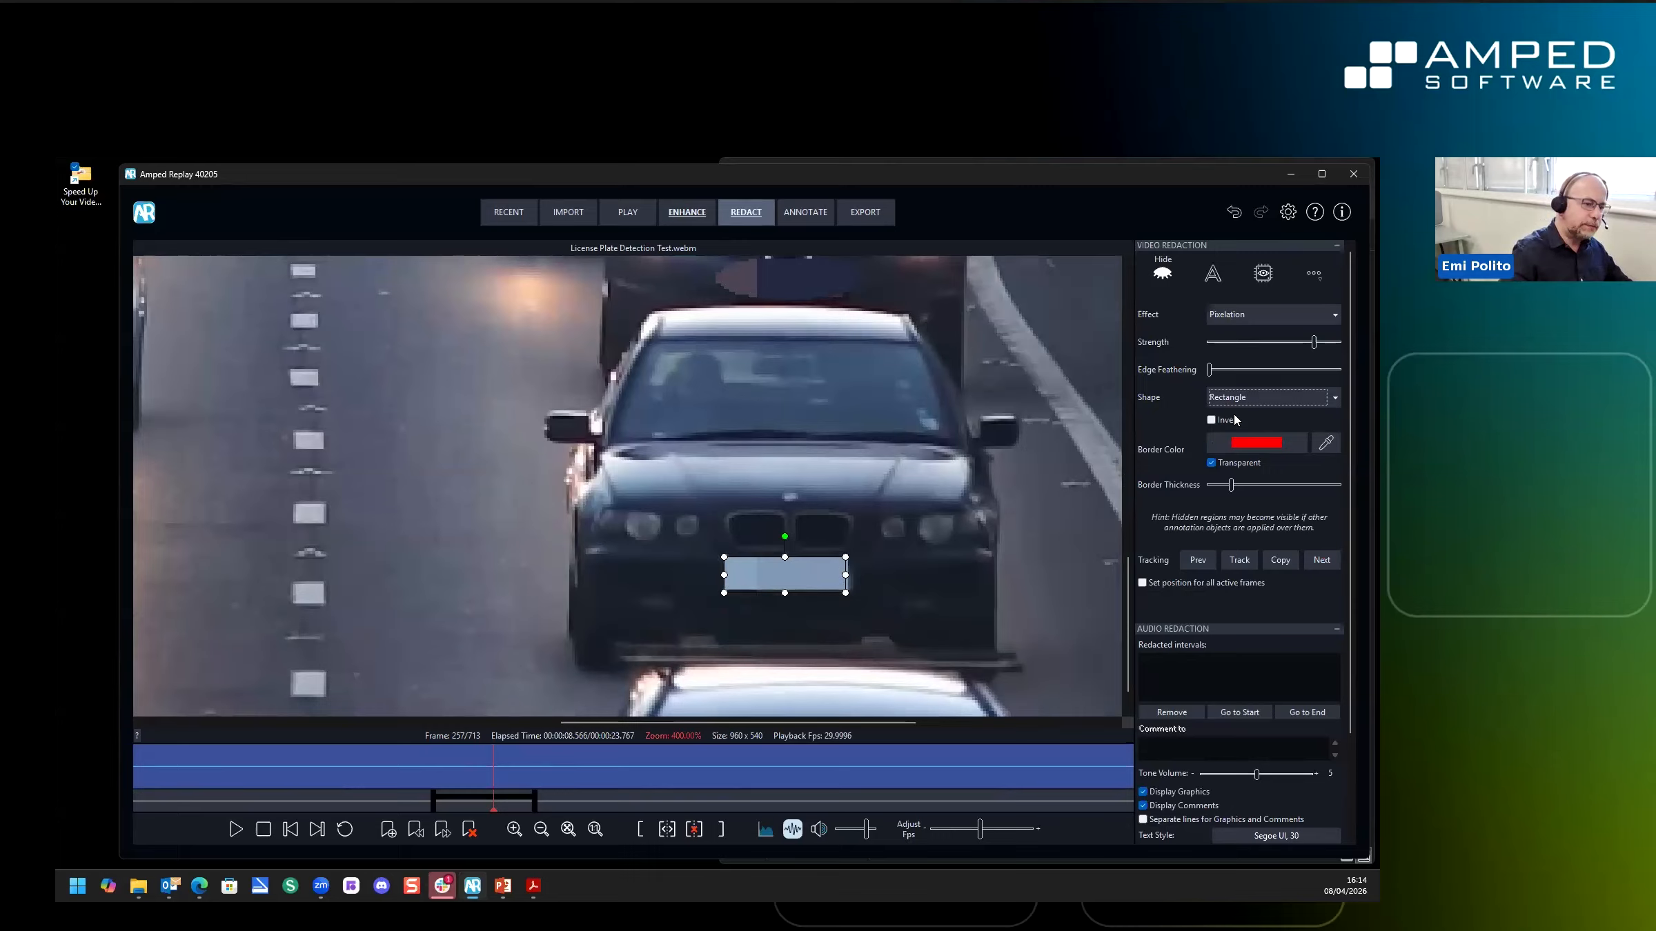
{"action": "left_click_drag", "start_coordinate": [1311, 347], "coordinate": [1249, 347]}
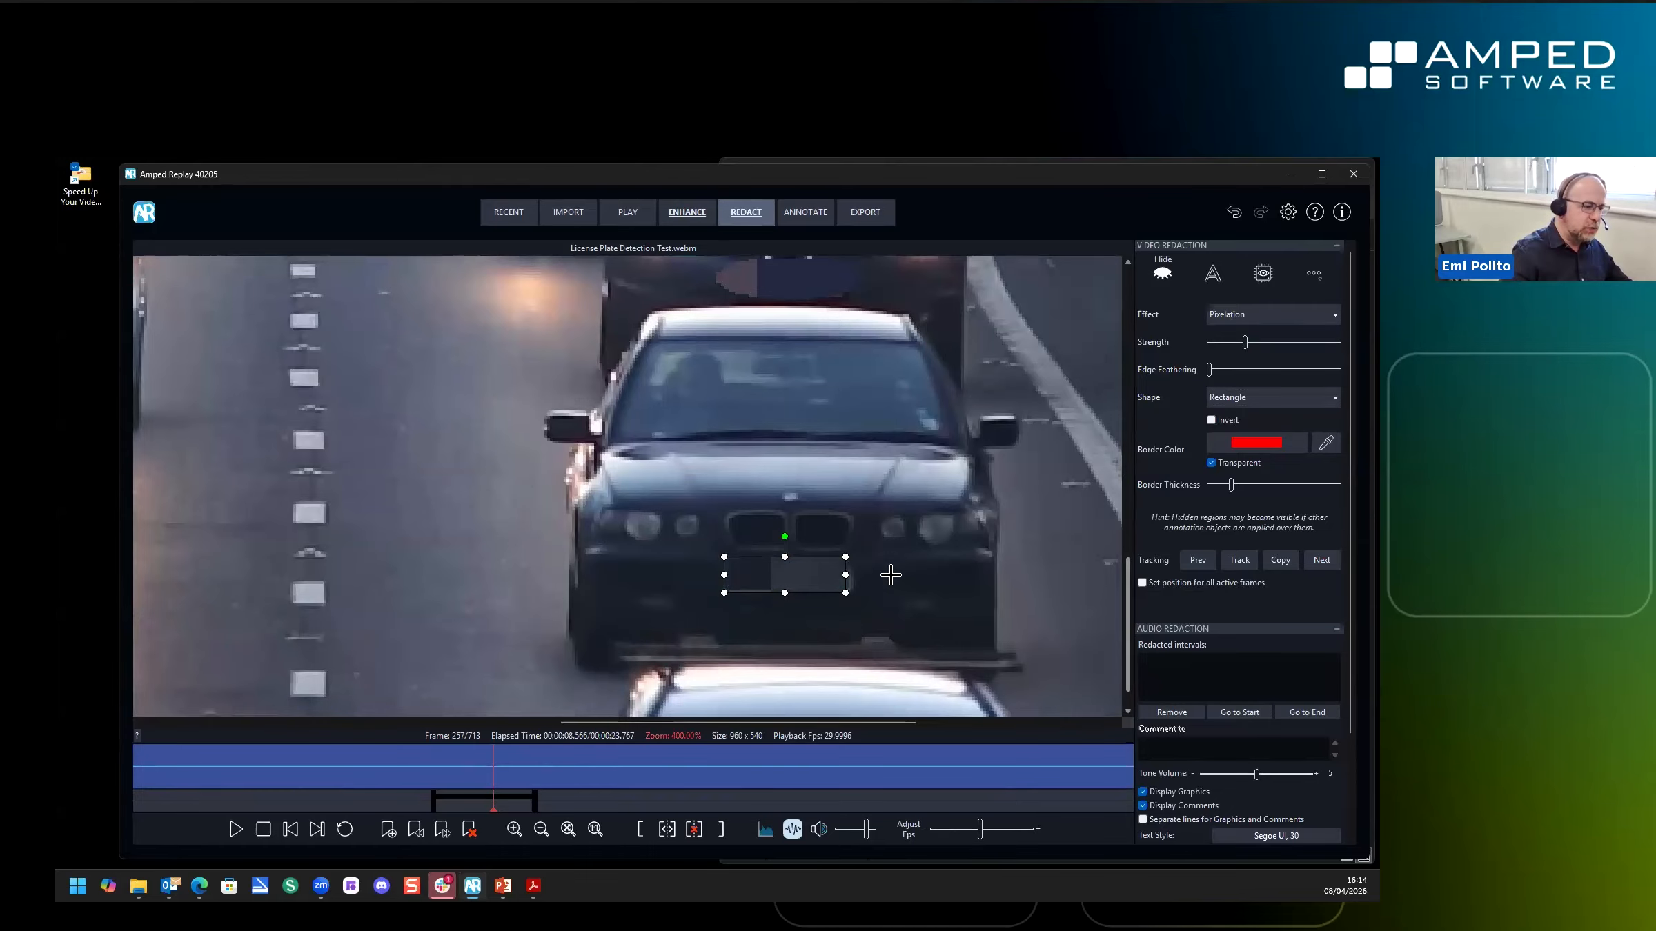
{"action": "scroll", "coordinate": [856, 598], "scroll_direction": "down", "scroll_amount": 3}
{"action": "scroll", "coordinate": [758, 665], "scroll_direction": "up", "scroll_amount": 2}
{"action": "scroll", "coordinate": [758, 666], "scroll_direction": "up", "scroll_amount": 1}
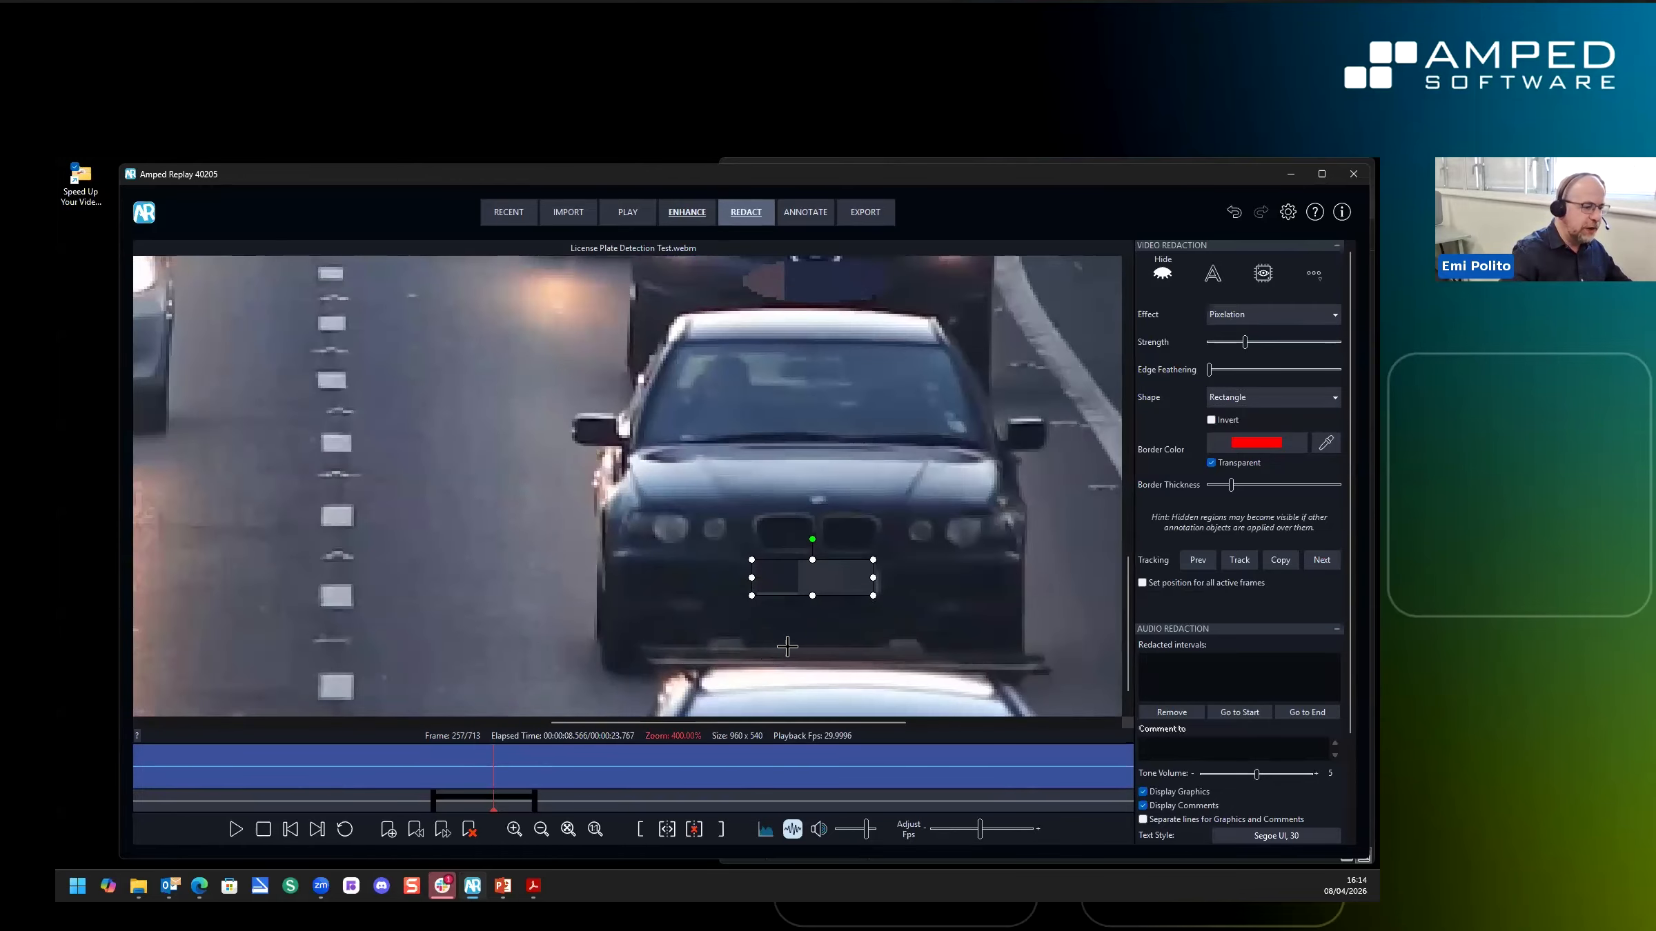
Apply the dark car's plate redaction properties to all Hide redactions, and check the other plates
{"action": "right_click", "coordinate": [832, 582]}
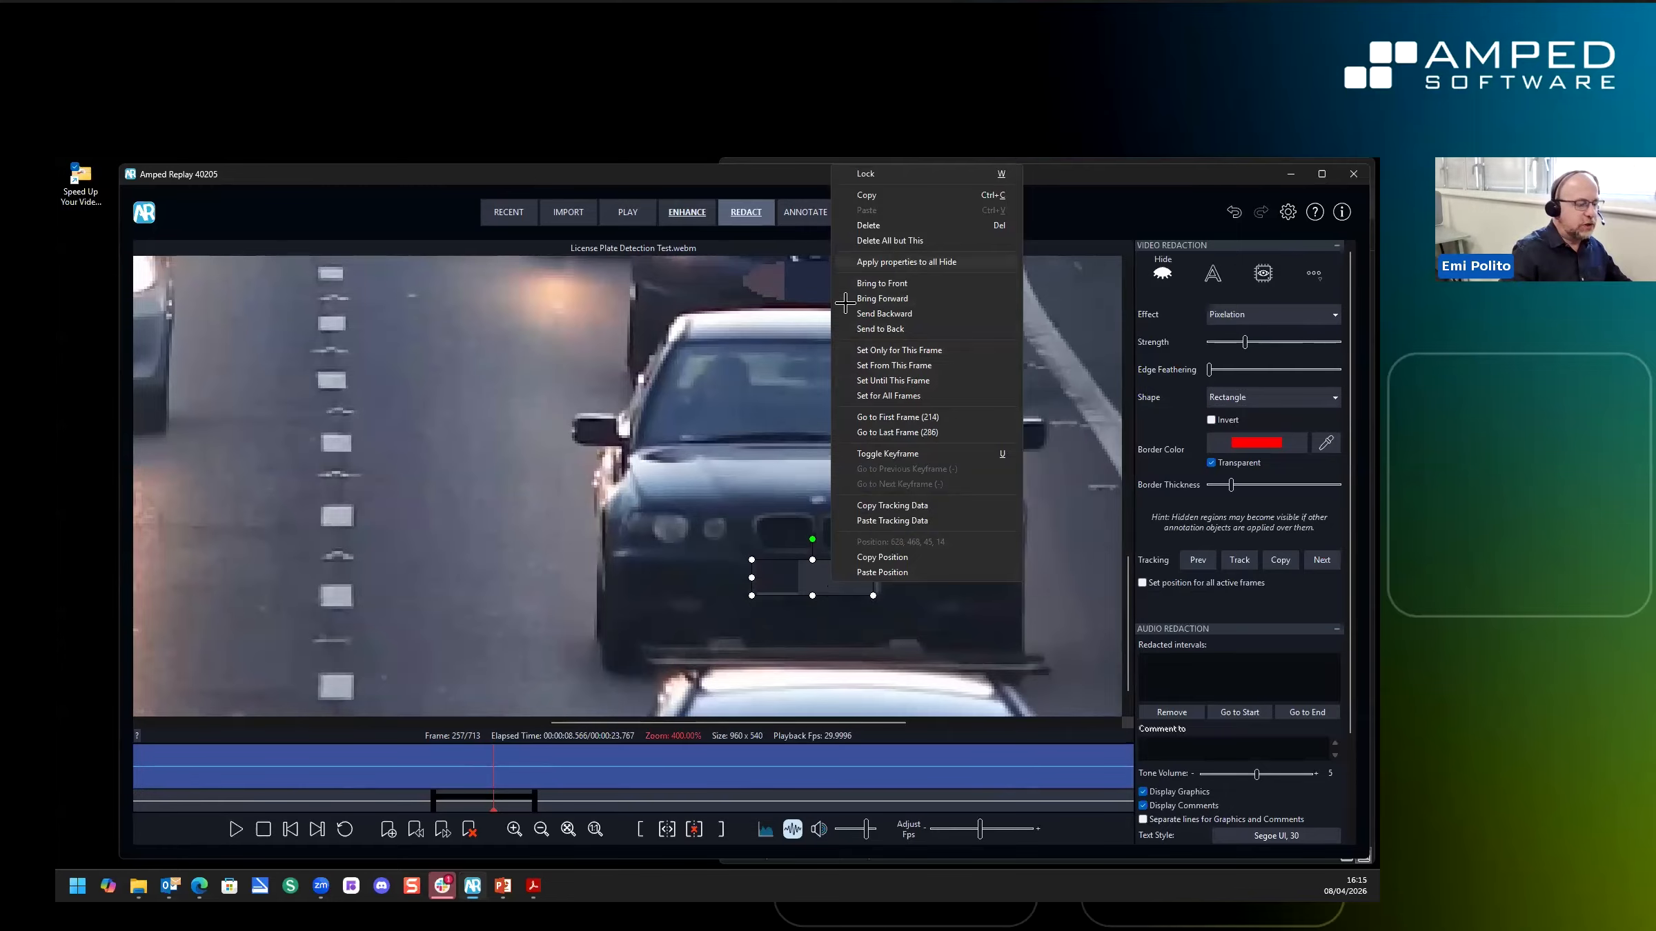
{"action": "left_click", "coordinate": [918, 260]}
{"action": "scroll", "coordinate": [586, 411], "scroll_direction": "down", "scroll_amount": 4}
{"action": "scroll", "coordinate": [593, 565], "scroll_direction": "up", "scroll_amount": 3}
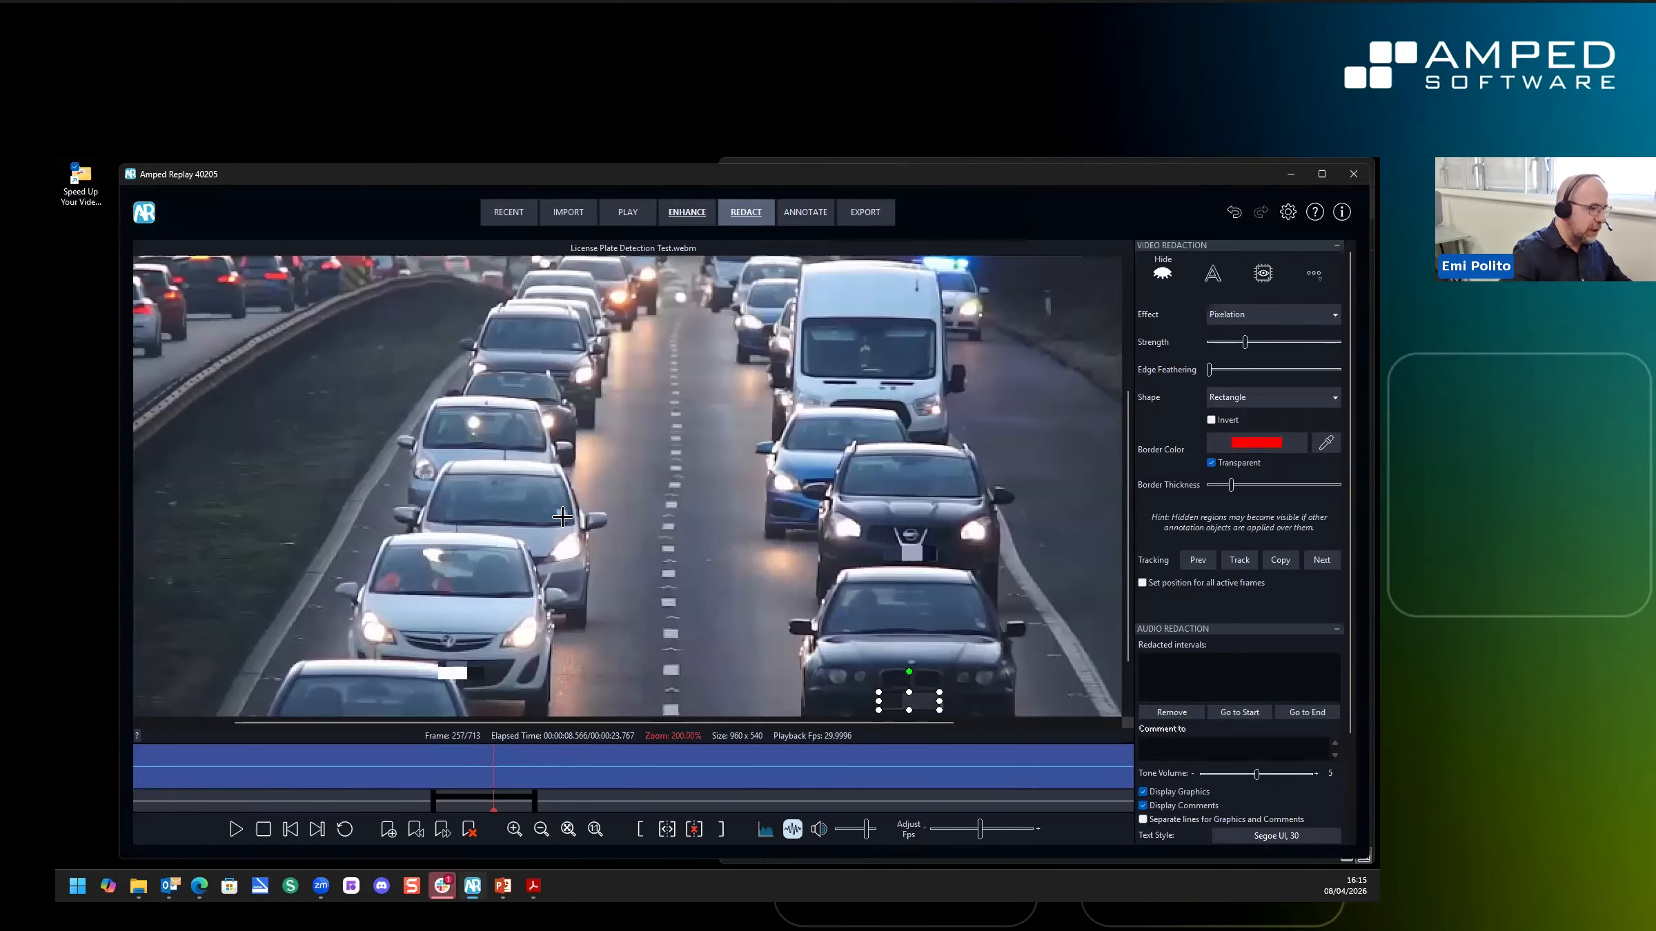
Remove the 50% resize from the video and adjust the existing redactions to compensate for the geometrical transformation
{"action": "left_click", "coordinate": [694, 212]}
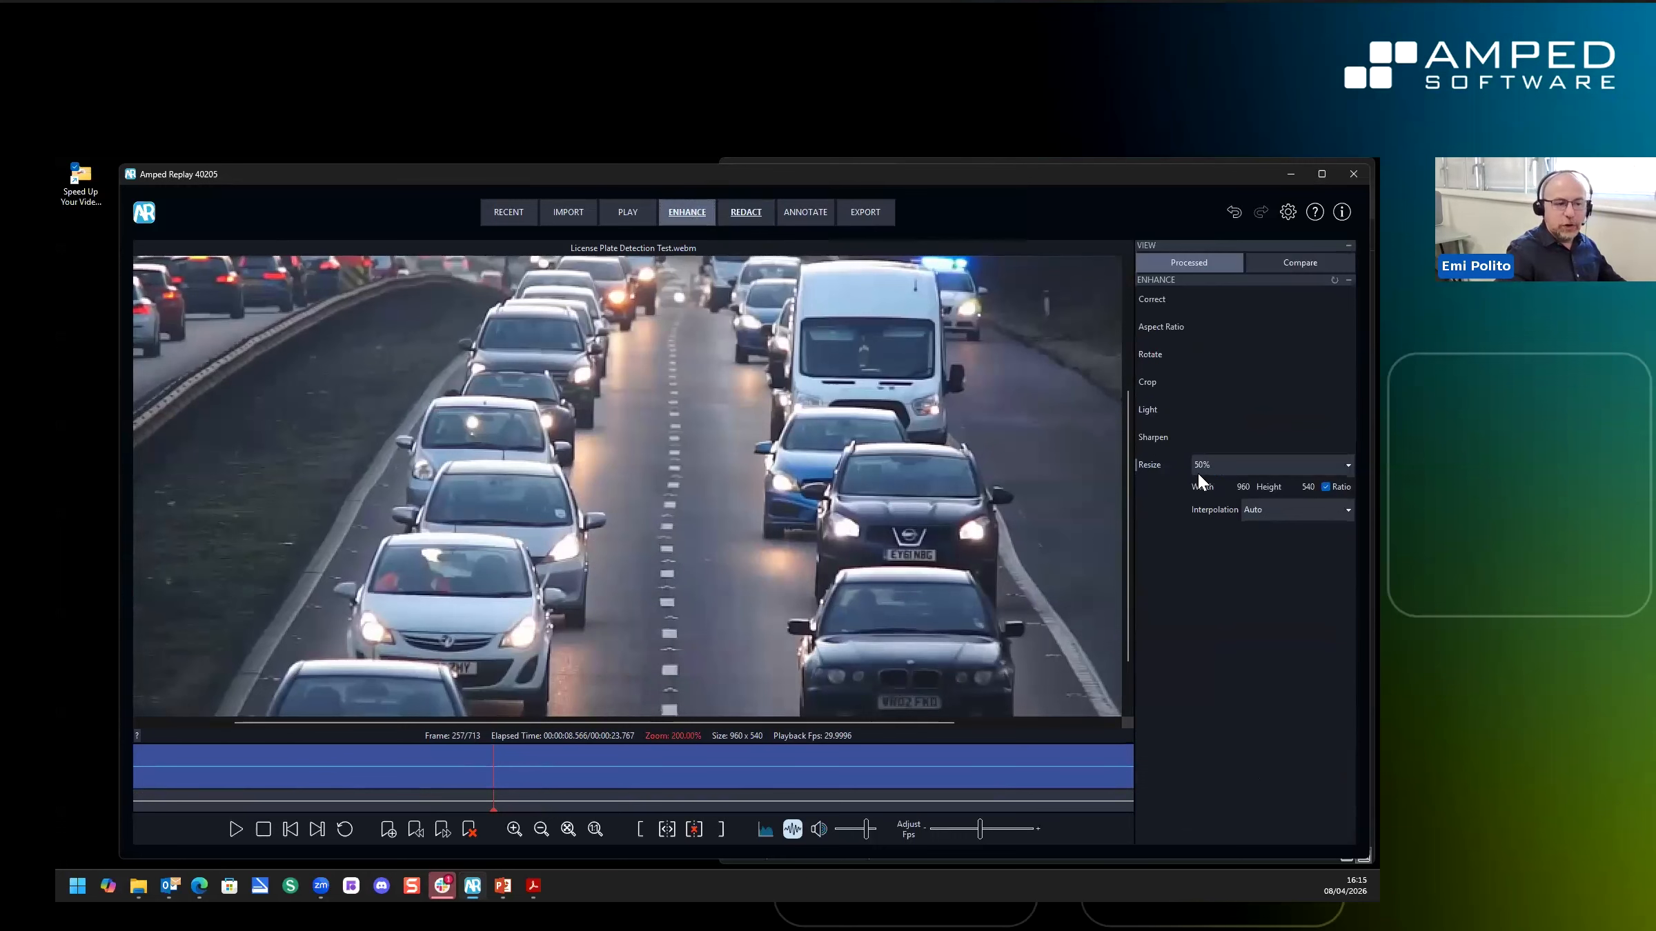
{"action": "left_click", "coordinate": [1157, 462]}
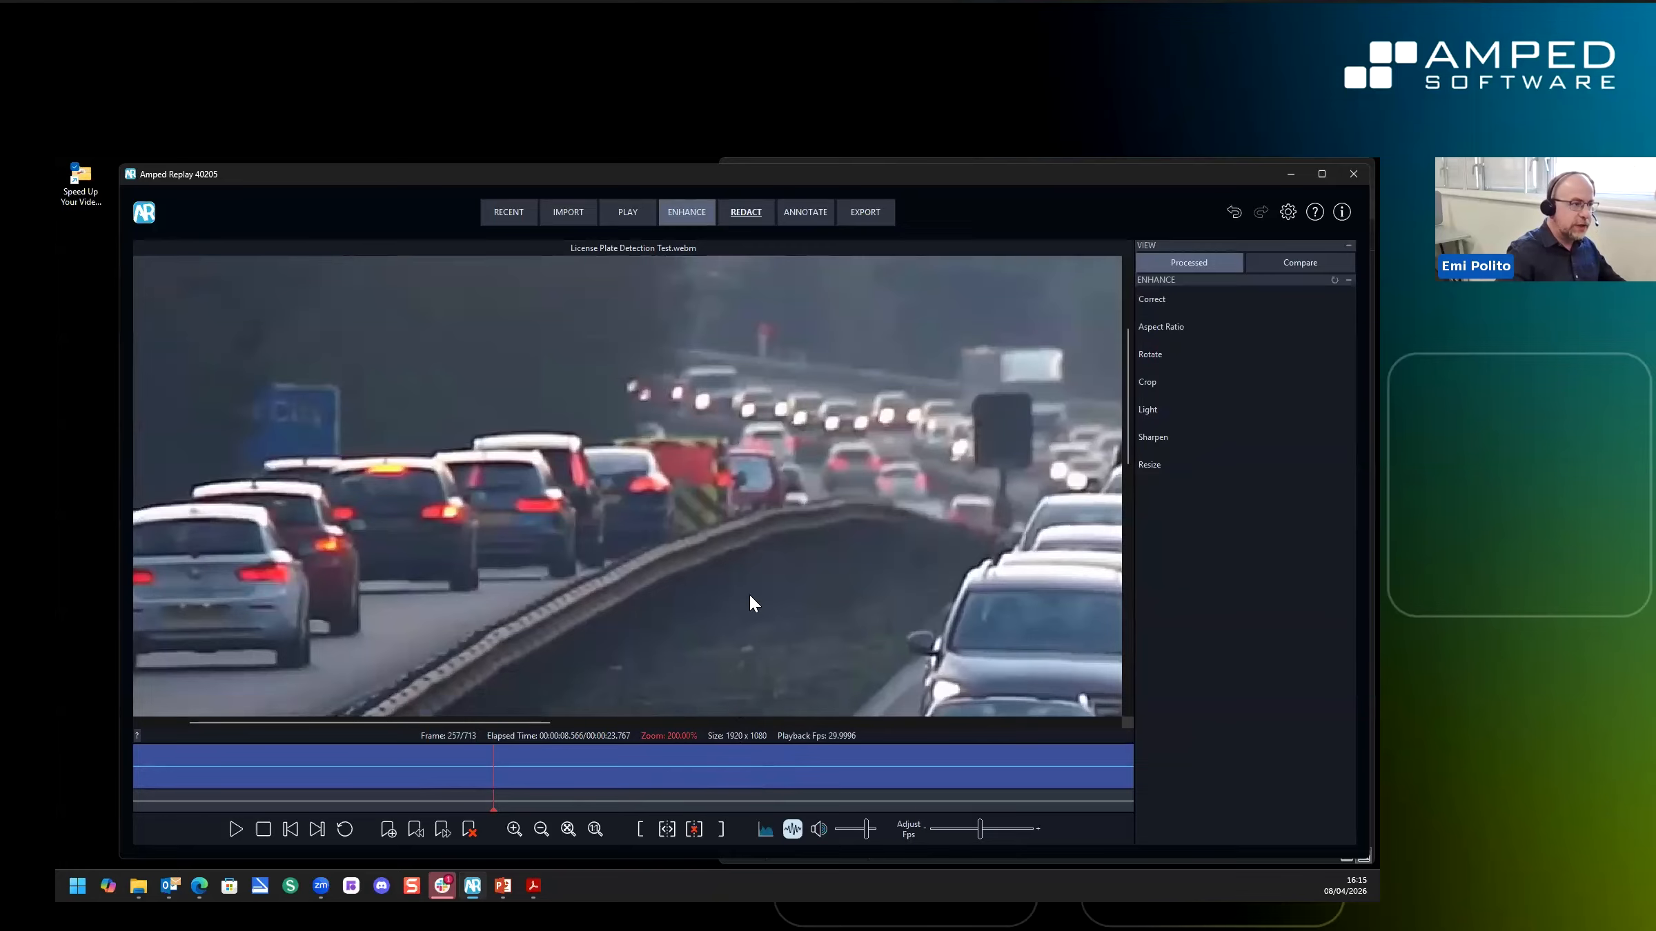
{"action": "left_click", "coordinate": [750, 214]}
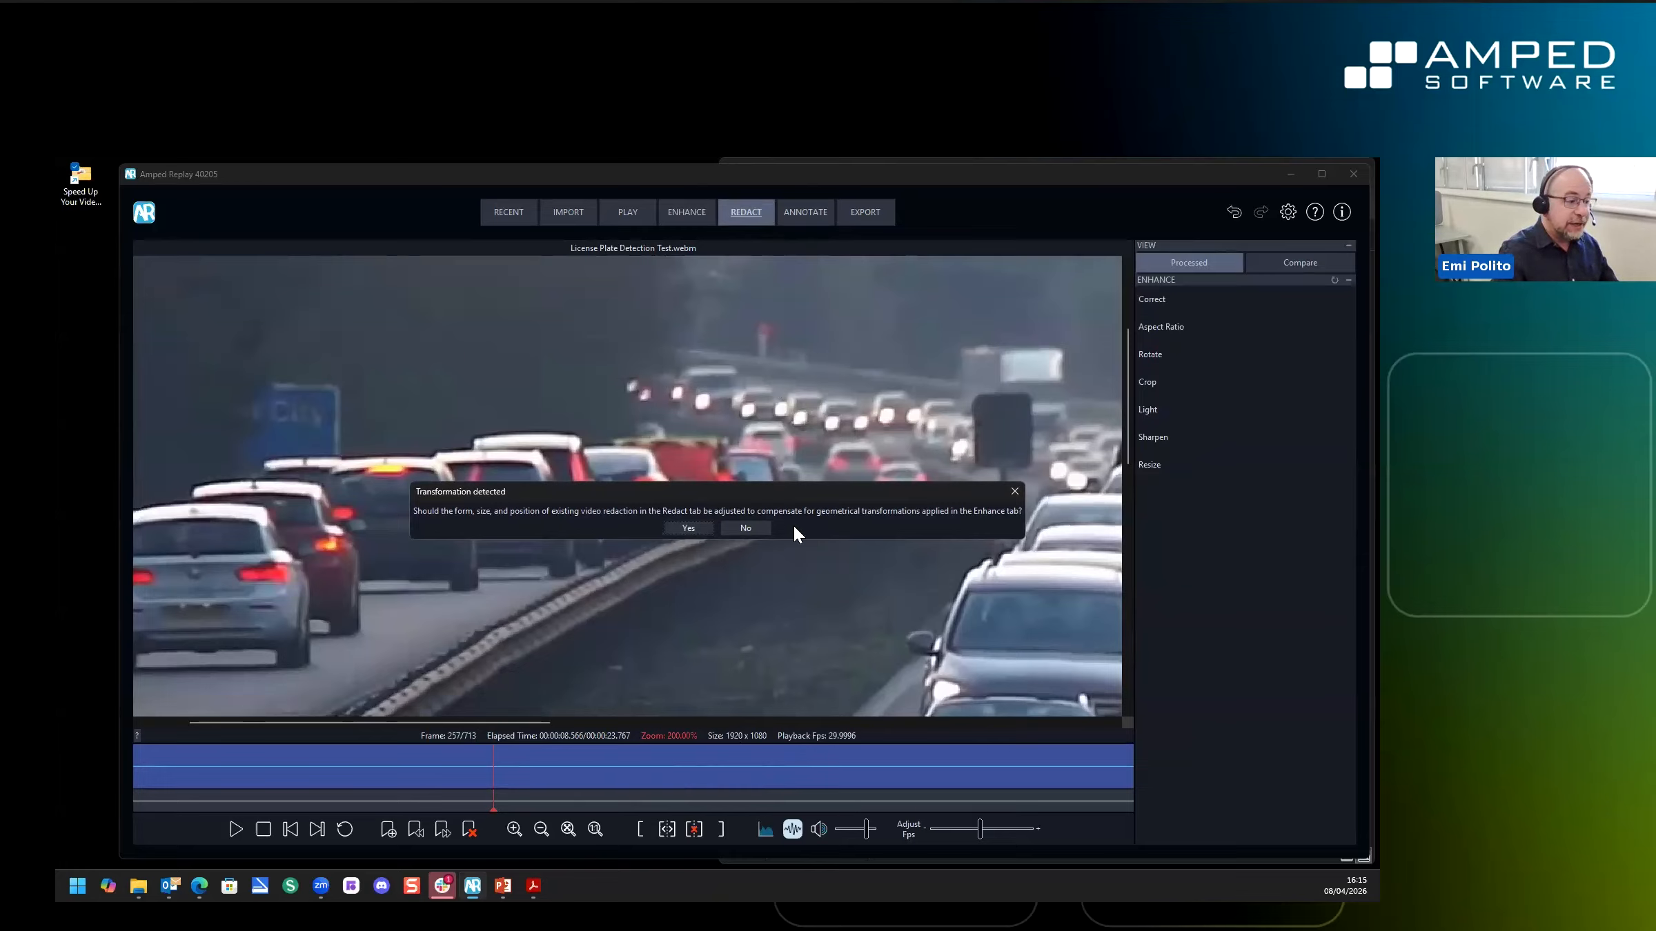
{"action": "left_click", "coordinate": [697, 528]}
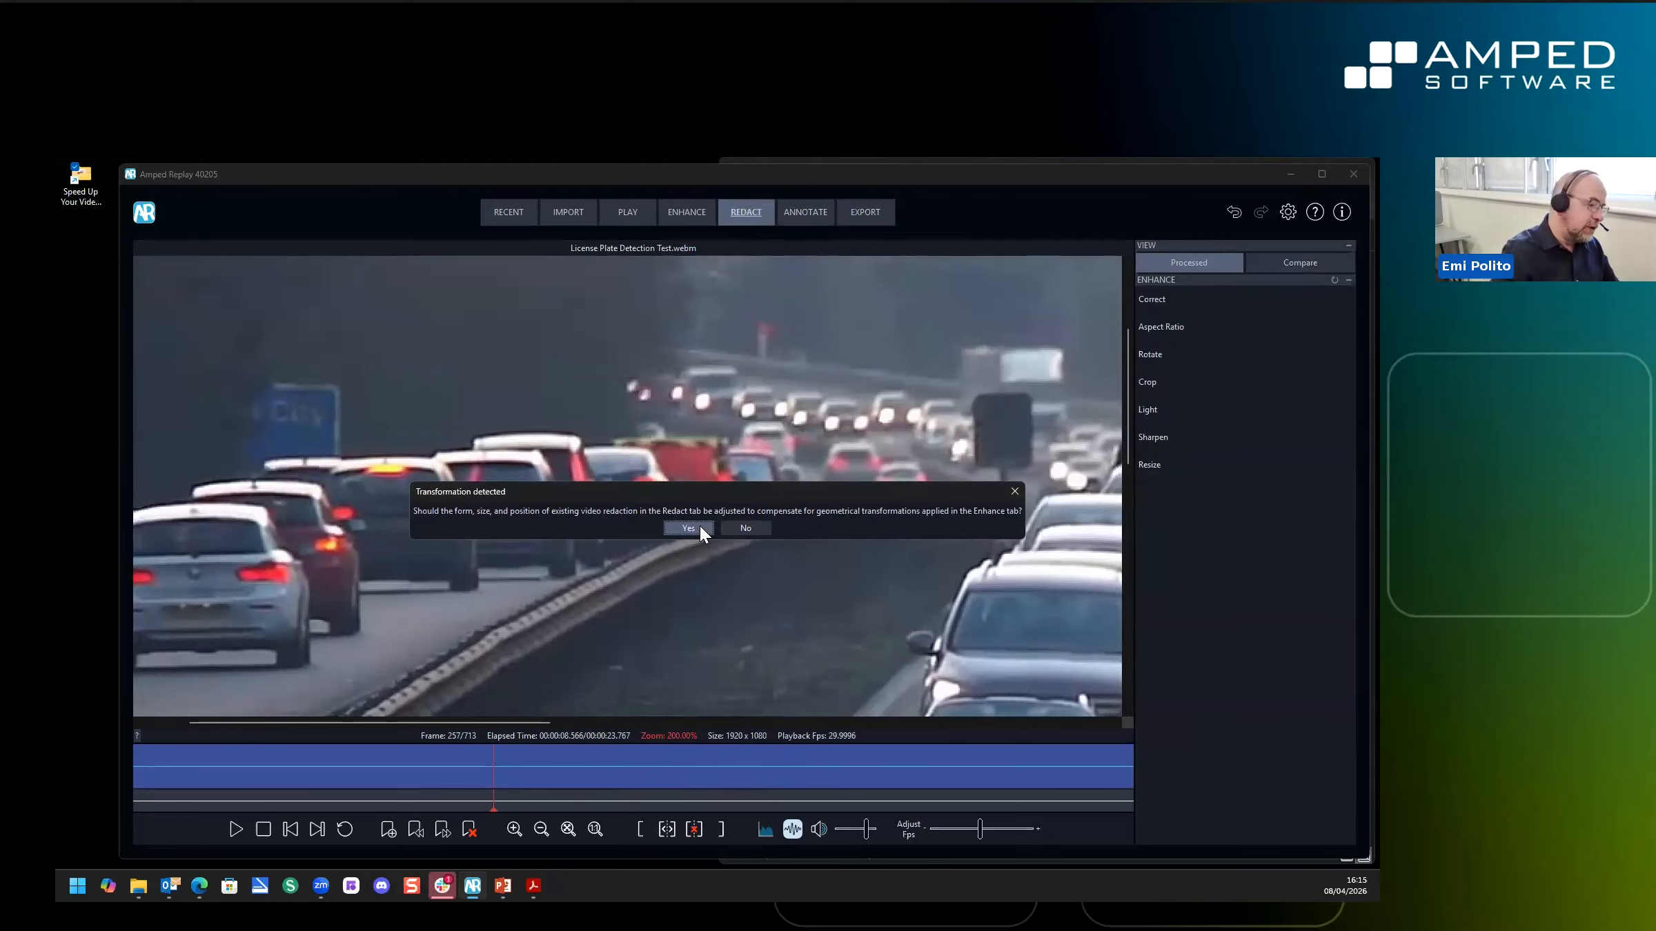
{"action": "left_click", "coordinate": [700, 528]}
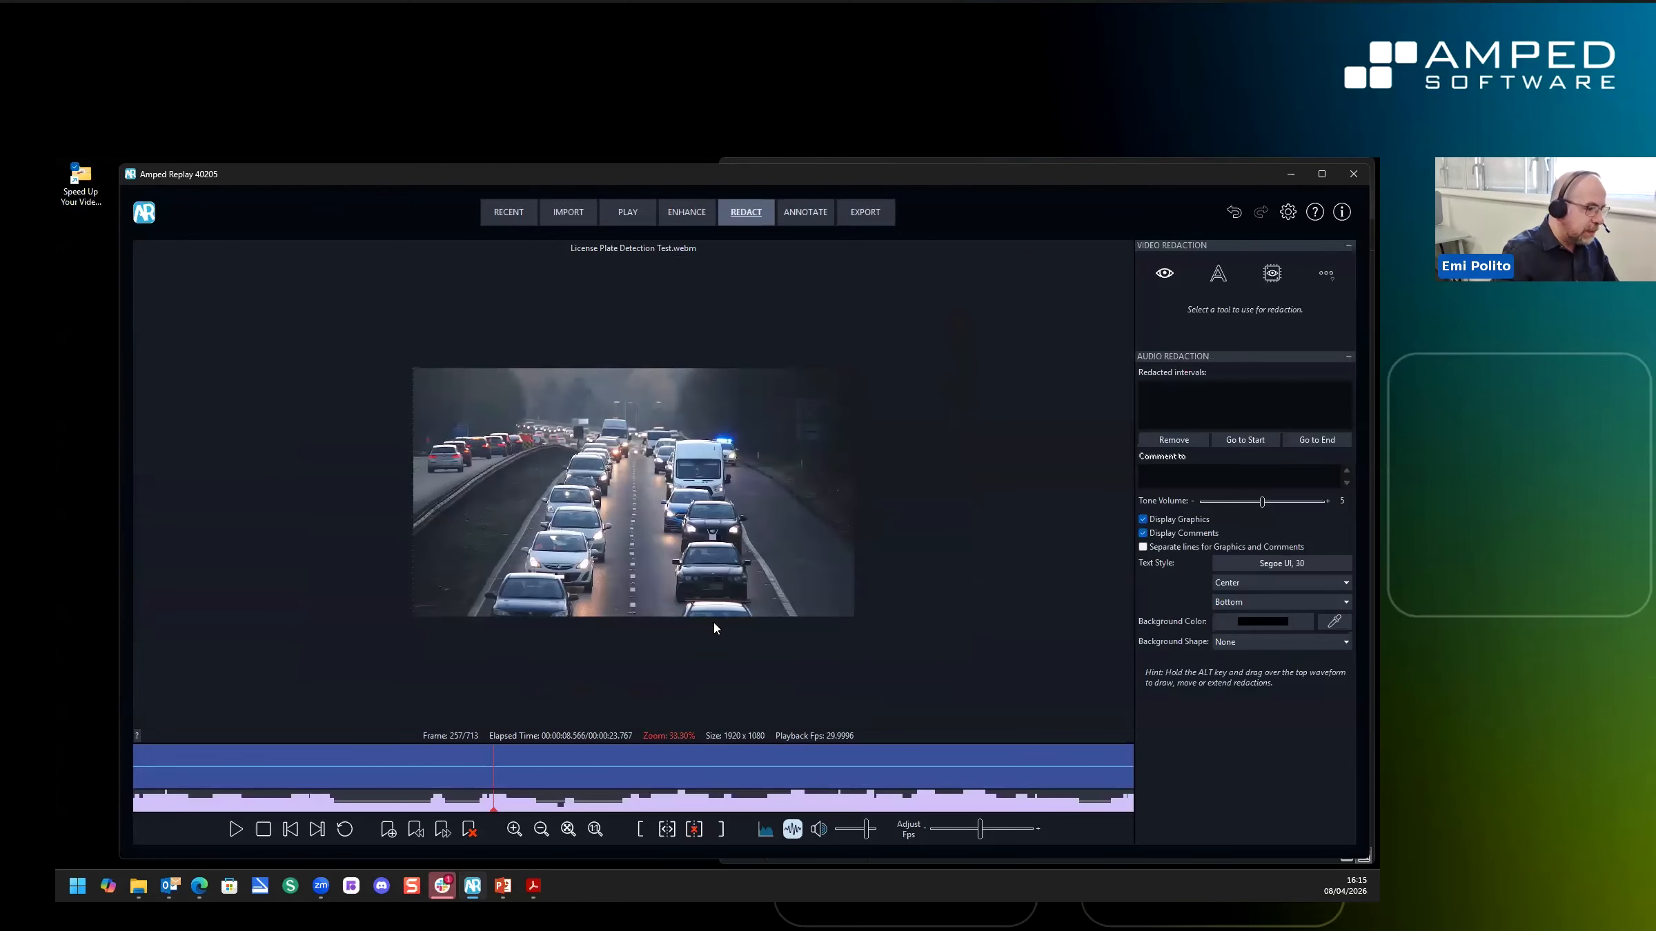
{"action": "scroll", "coordinate": [713, 622], "scroll_direction": "up", "scroll_amount": 2}
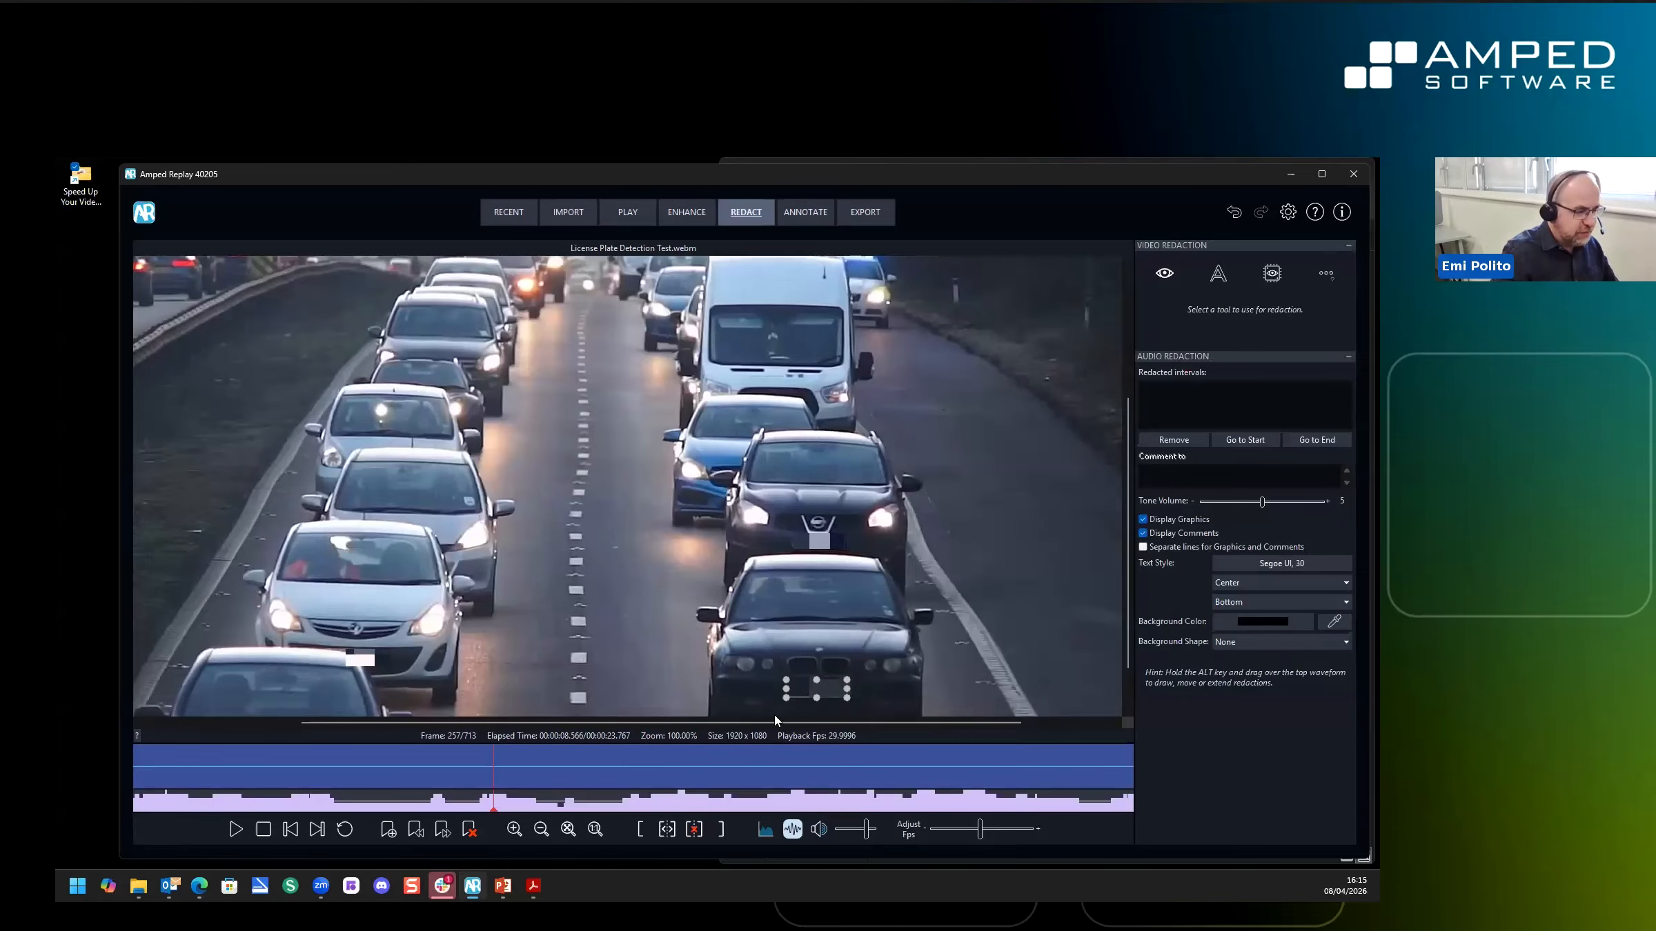
{"action": "key", "text": "space"}
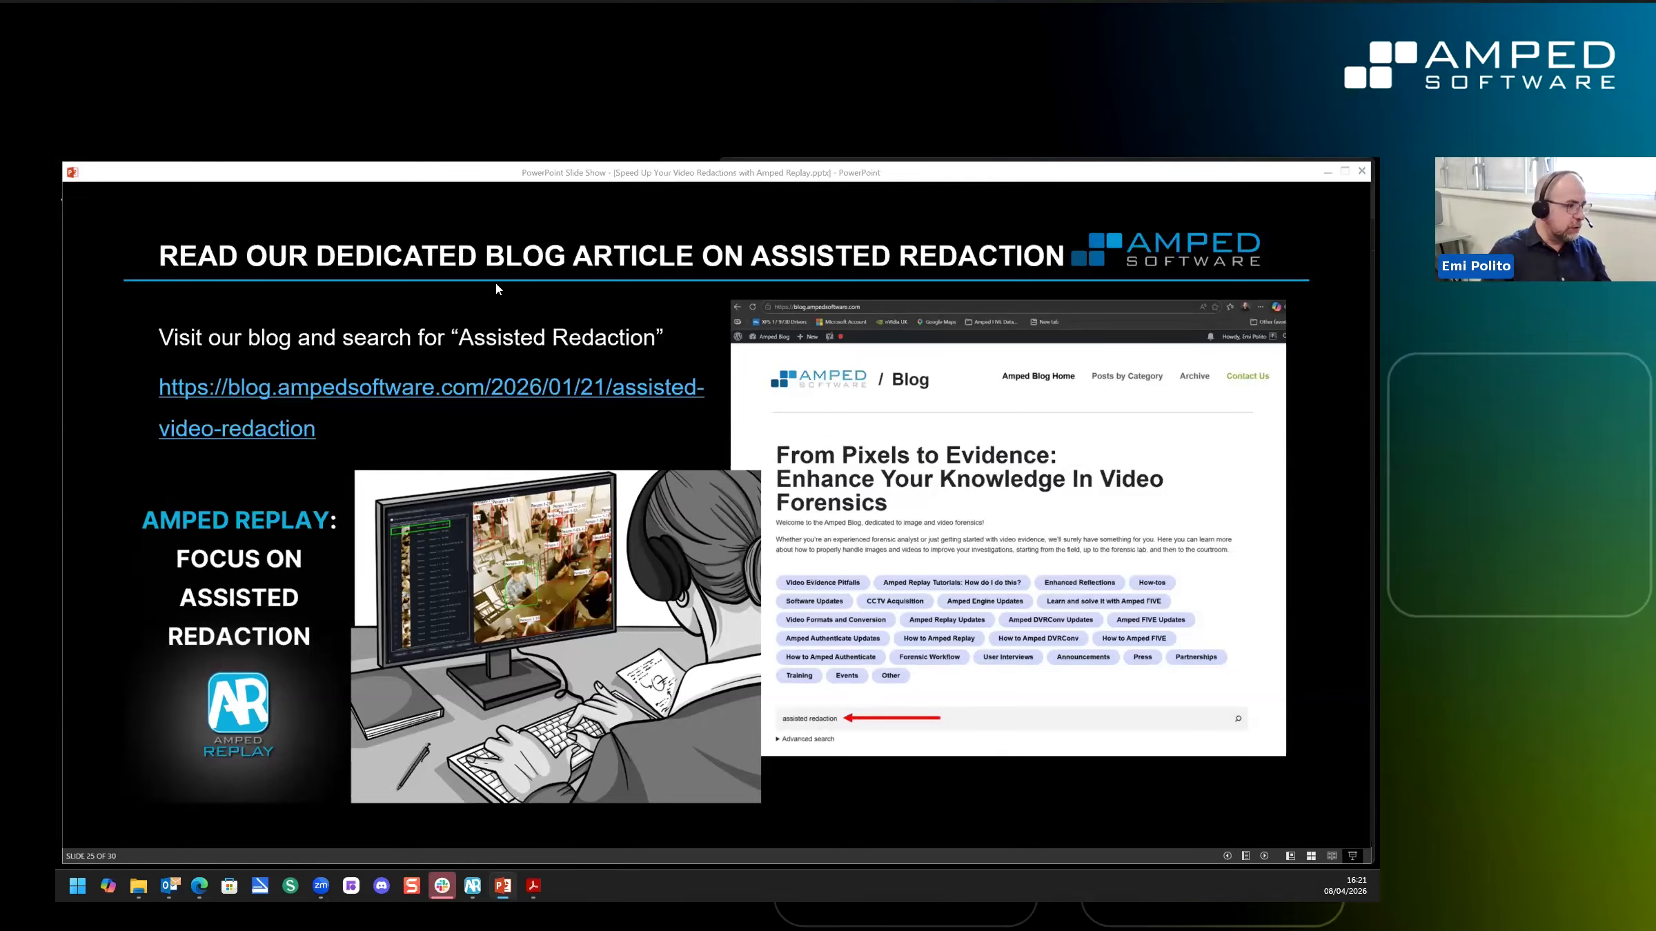
{"action": "left_click", "coordinate": [931, 672]}
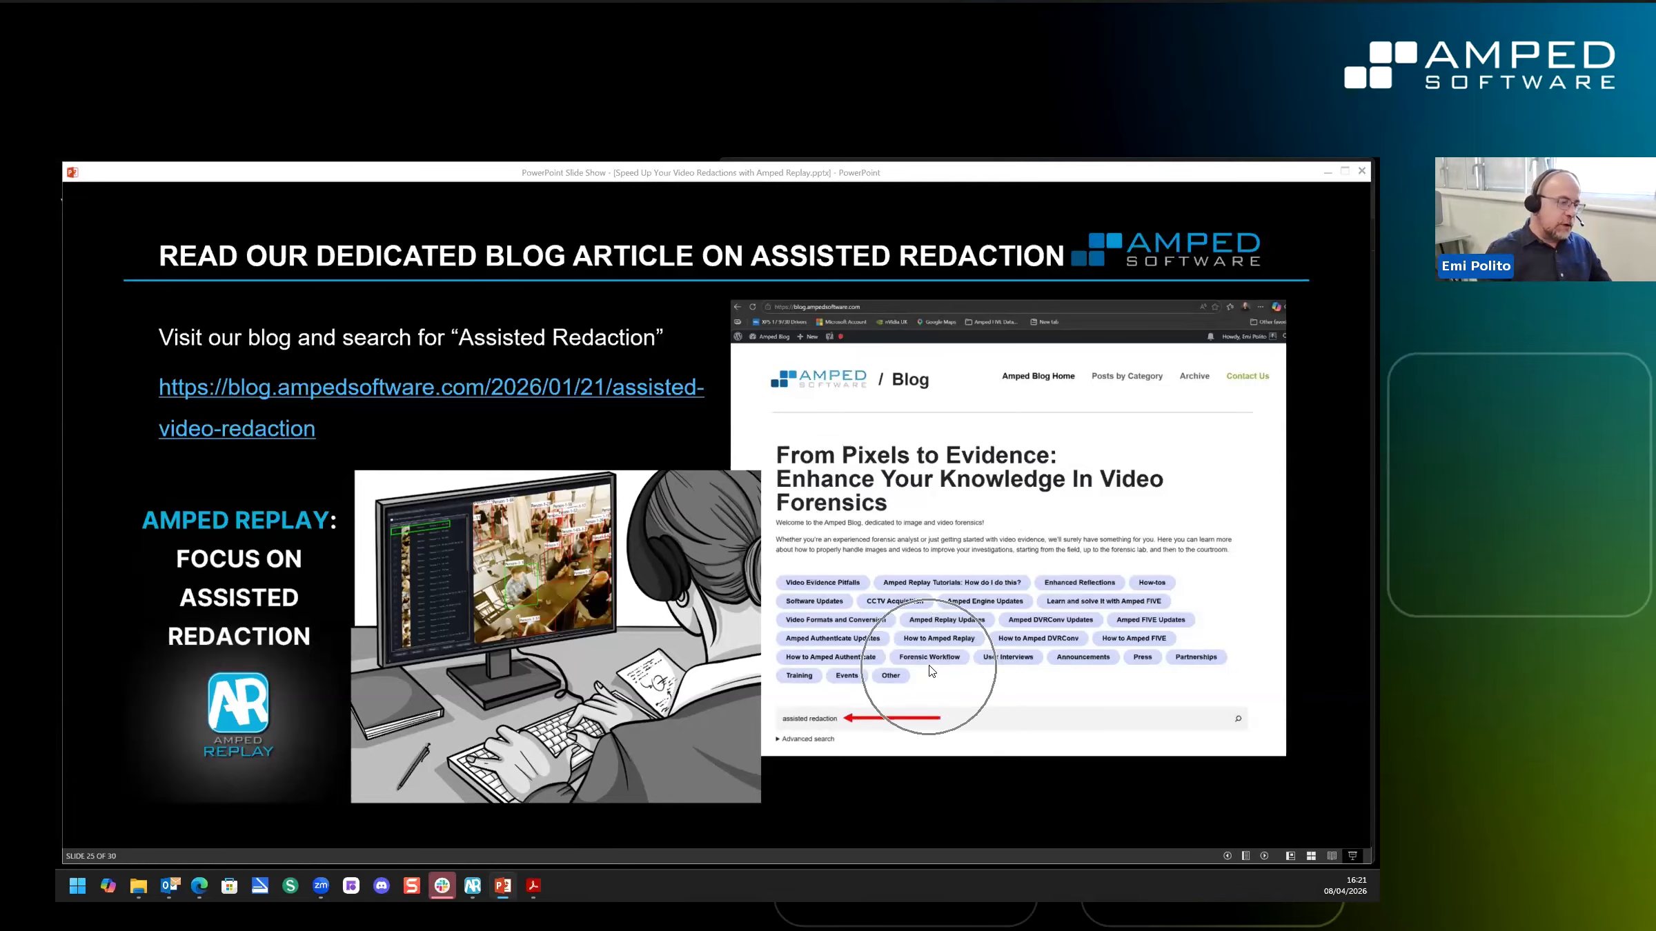
{"action": "left_click", "coordinate": [1015, 373]}
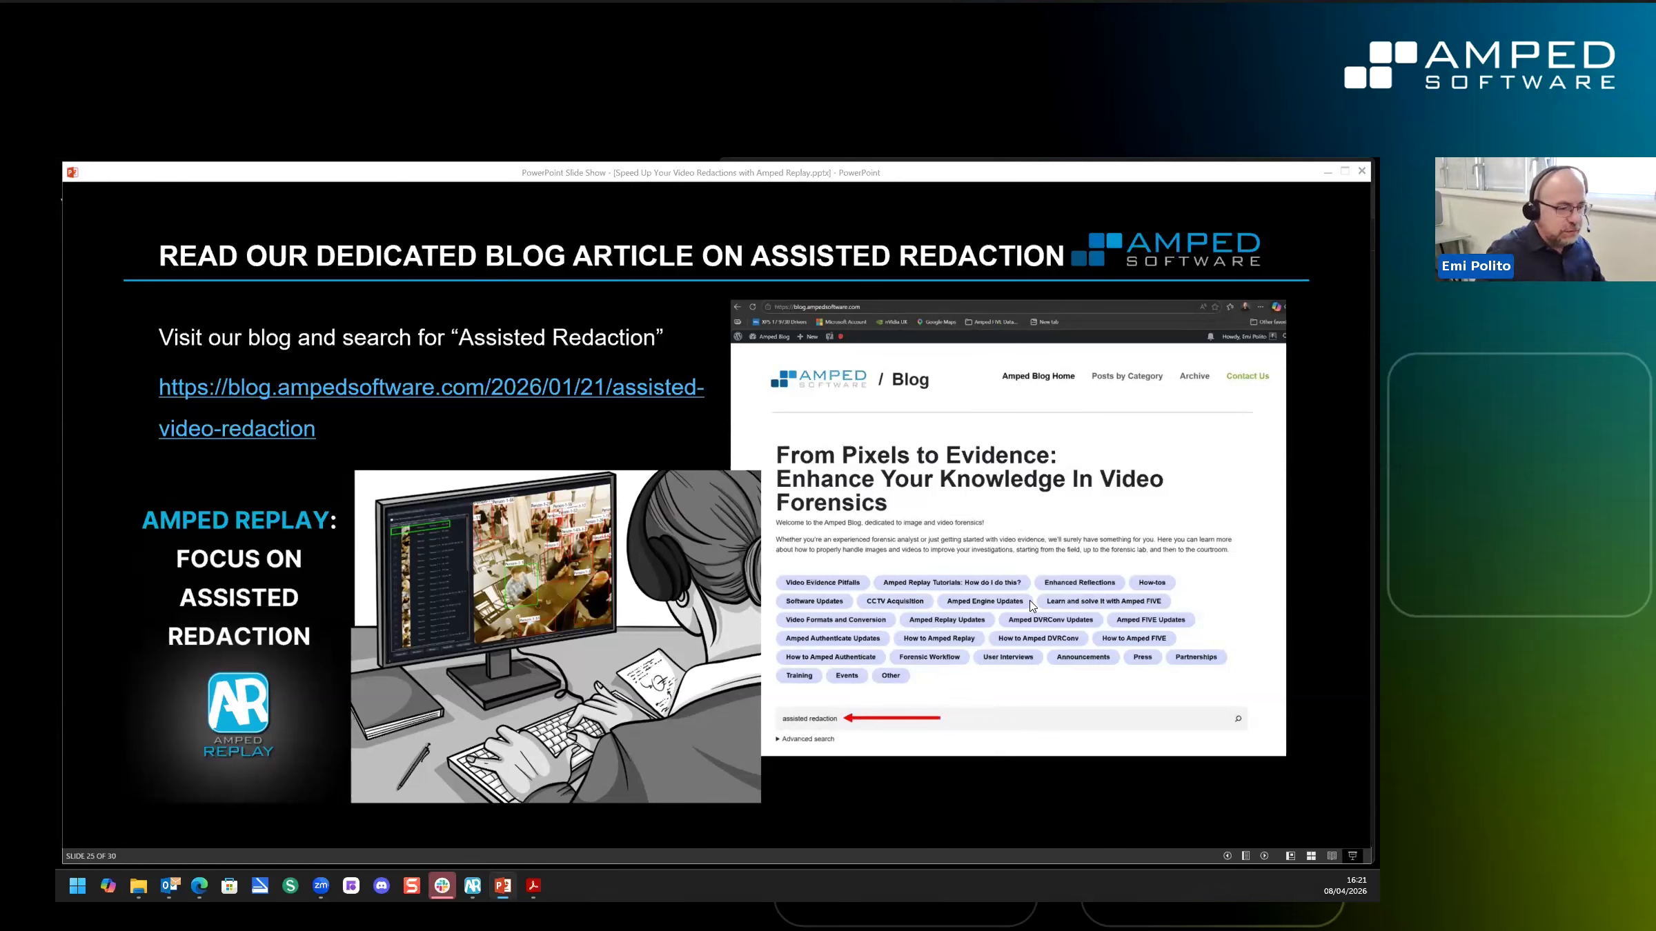
{"action": "left_click", "coordinate": [859, 726]}
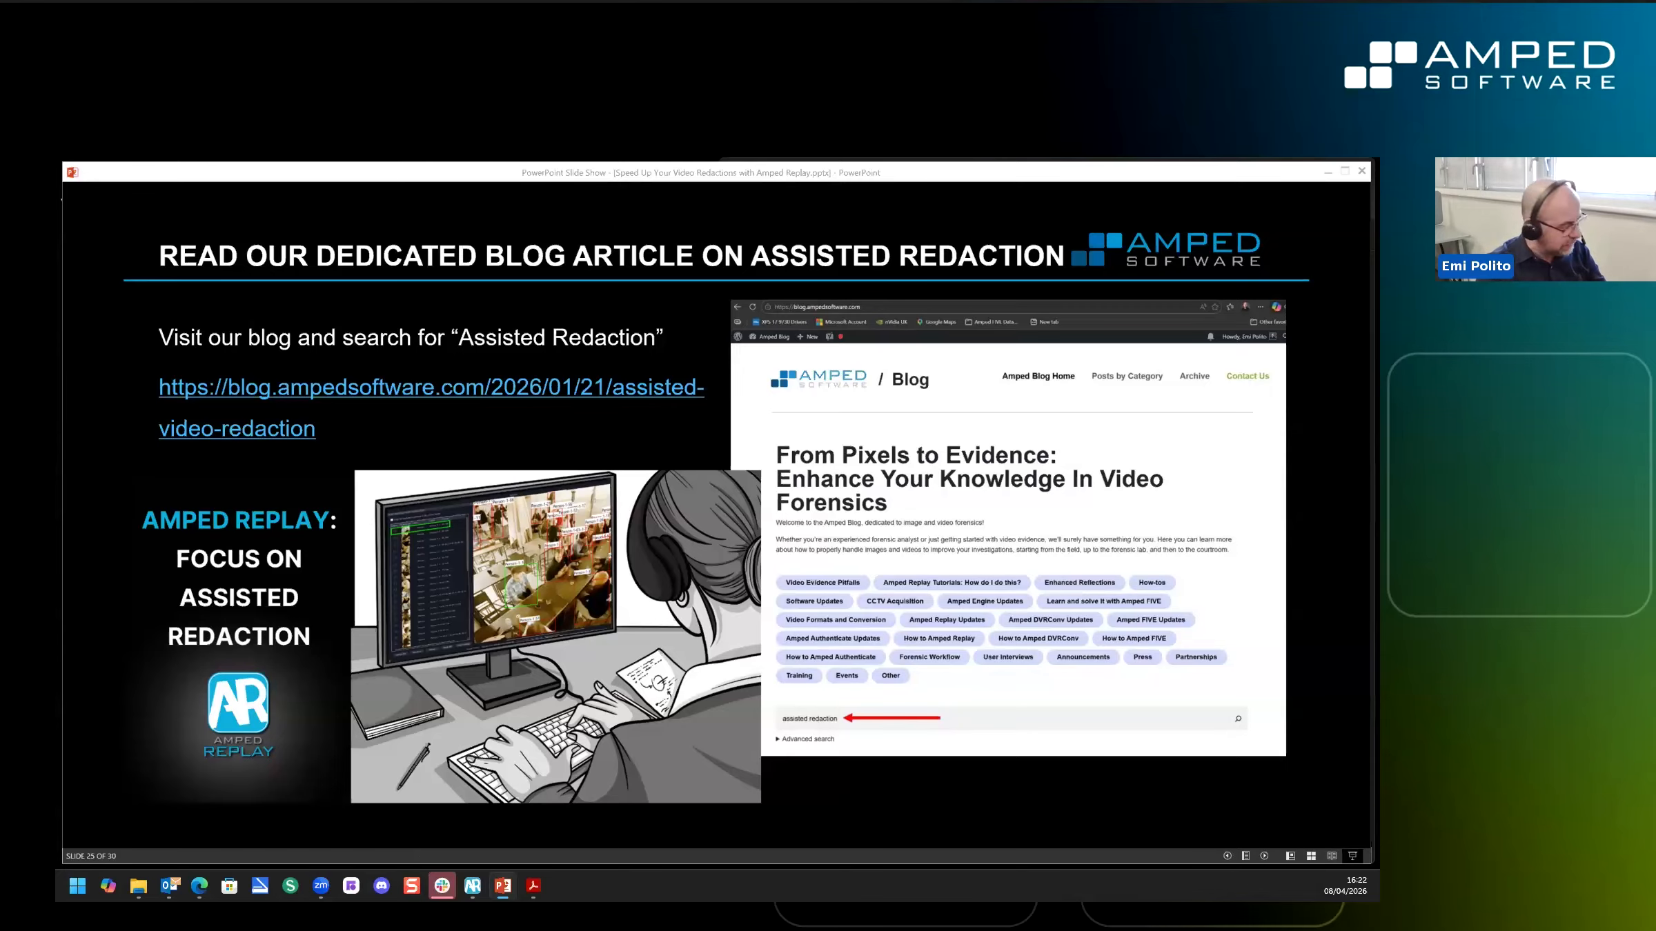
{"action": "left_click", "coordinate": [600, 432]}
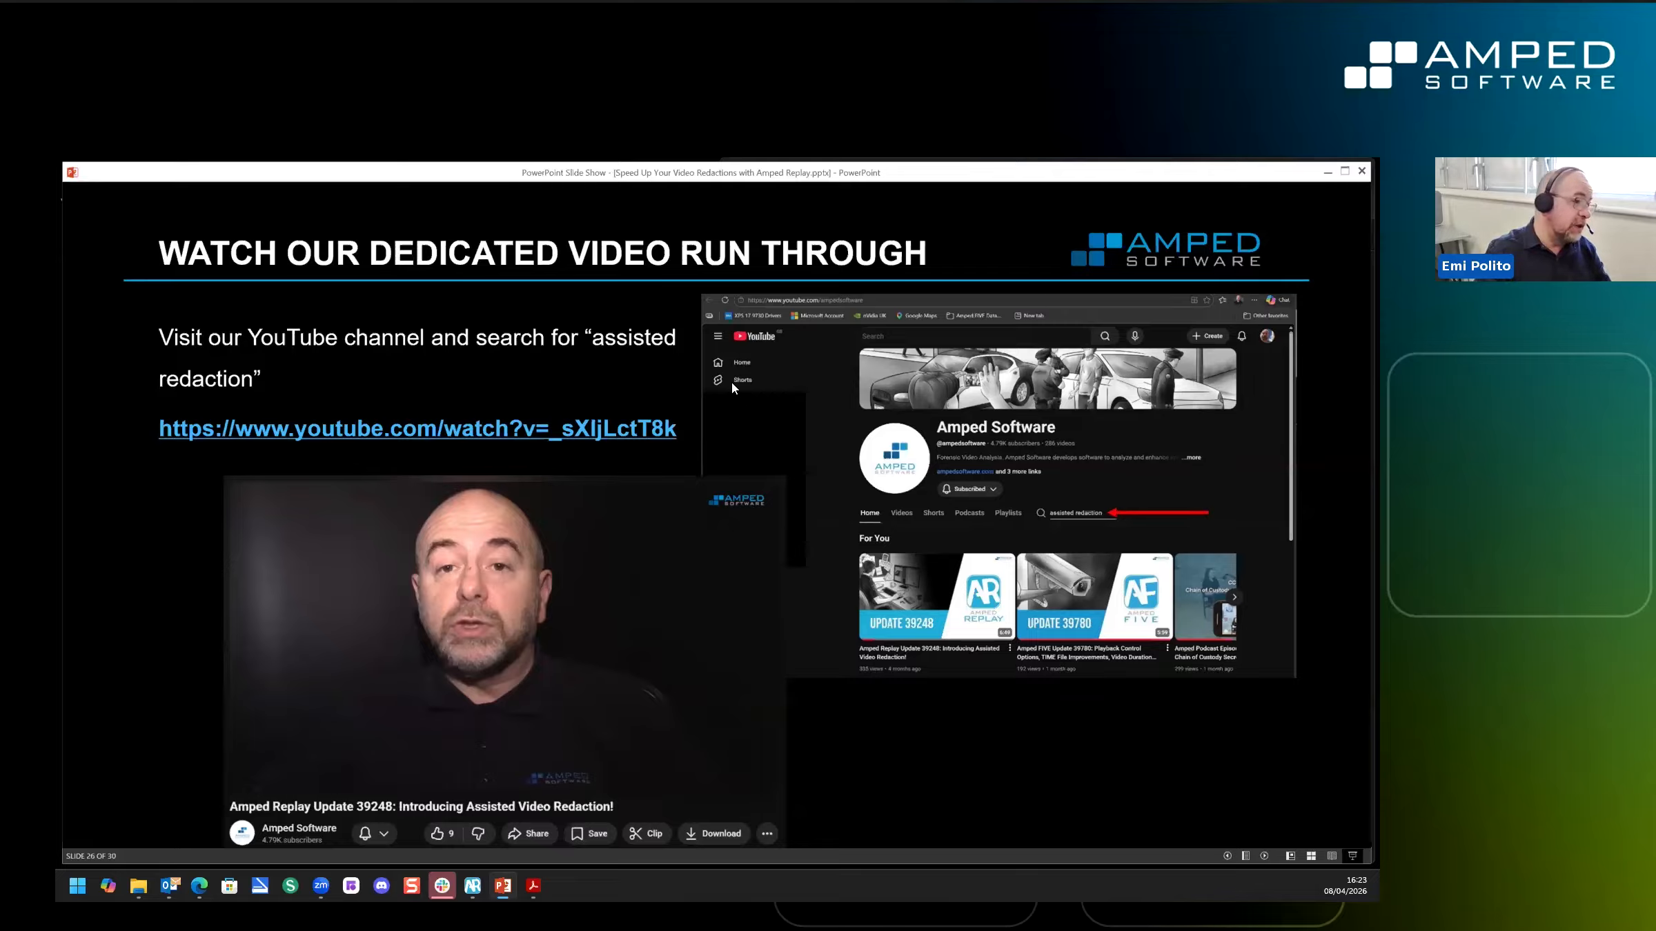
{"action": "key", "text": "ctrl"}
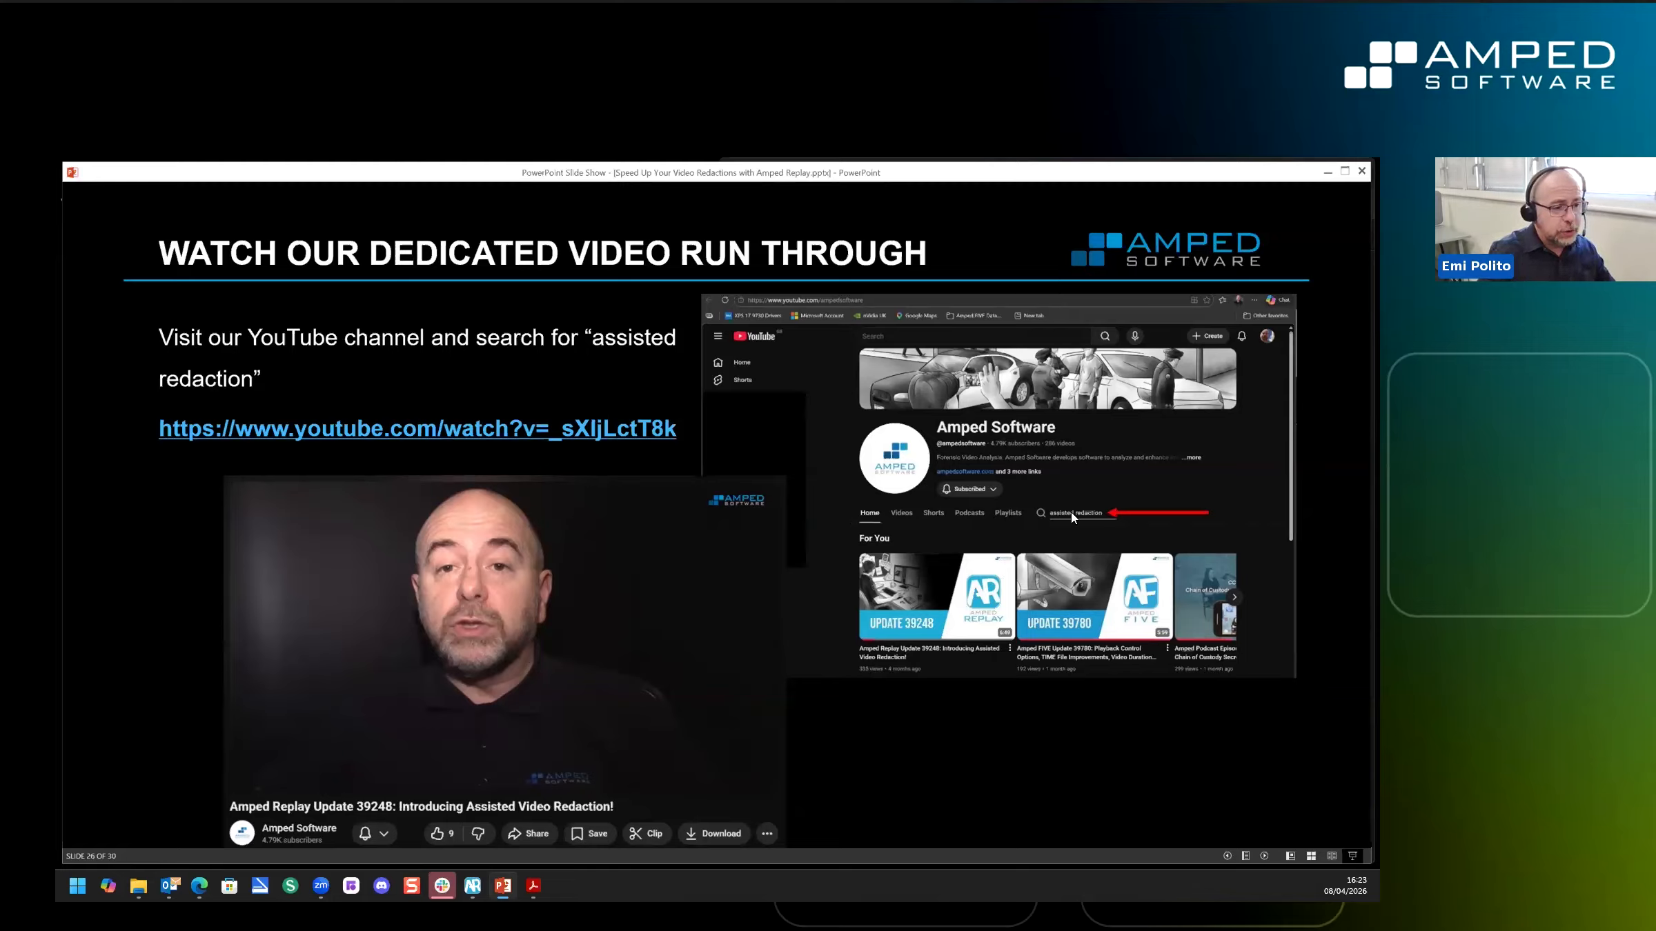
{"action": "key", "text": "ctrl"}
{"action": "key", "text": "ctrl"}
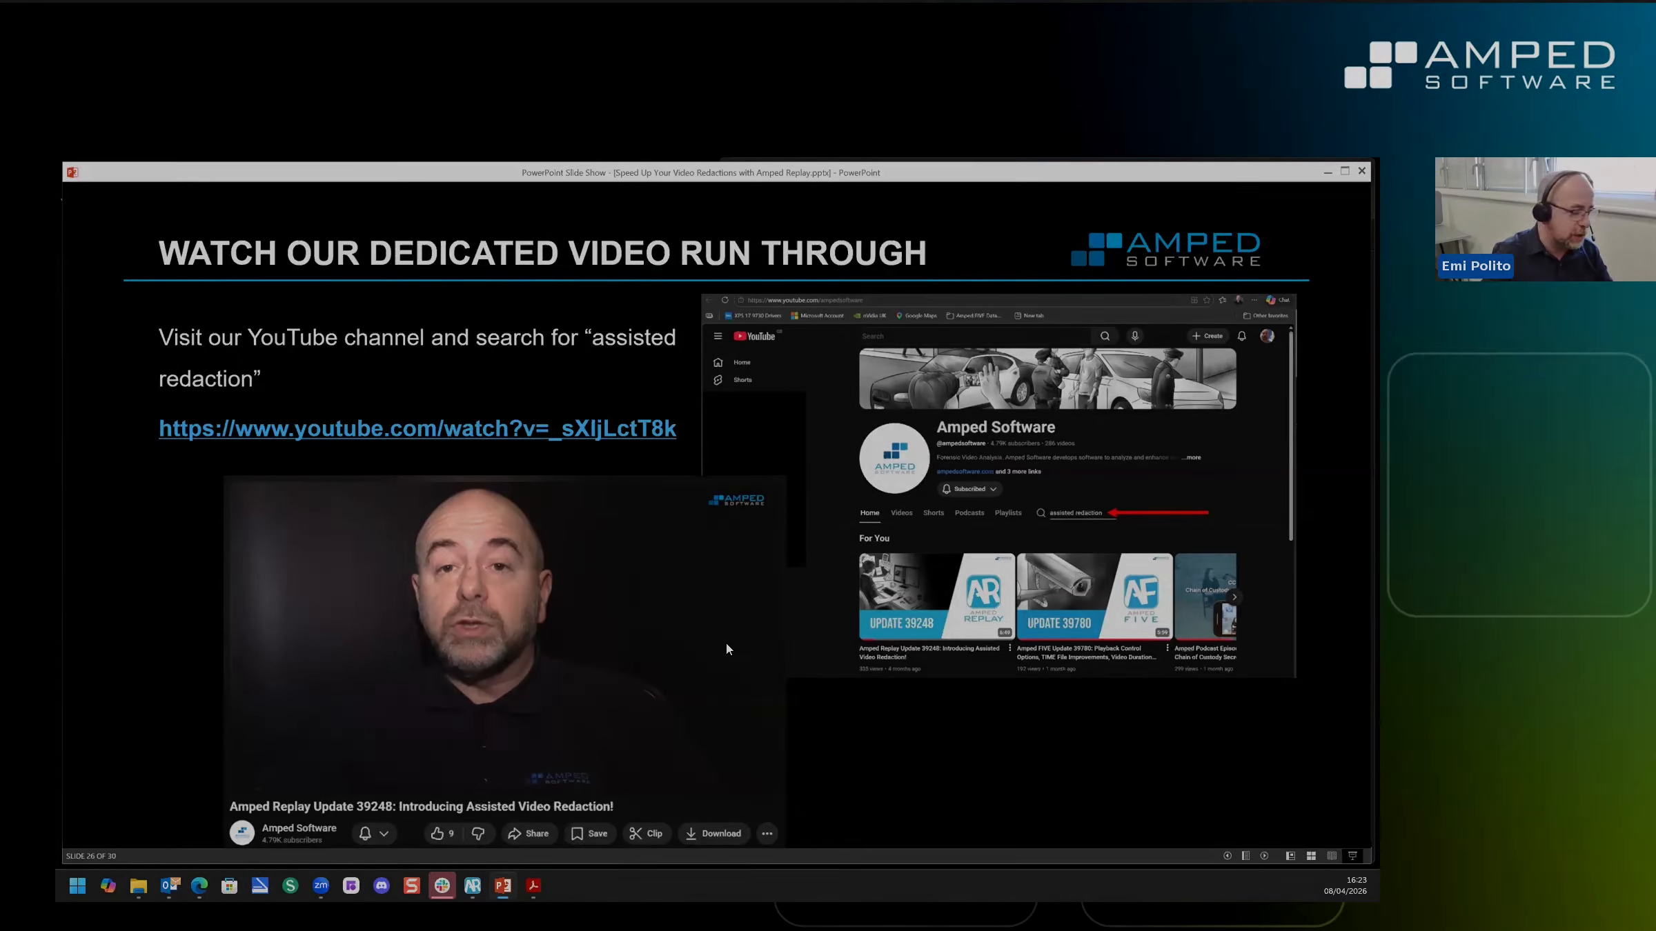